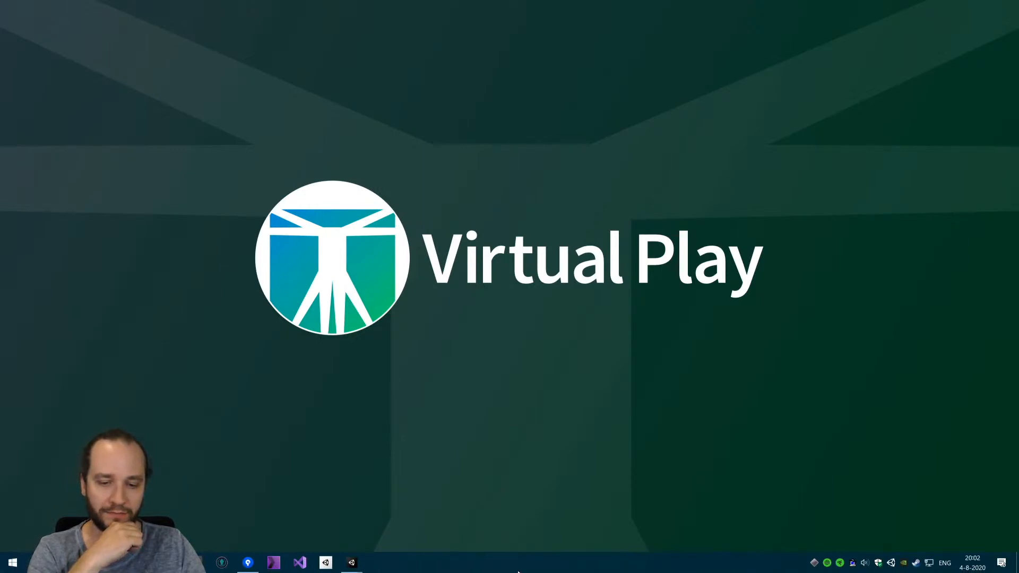
click(973, 566)
click(974, 571)
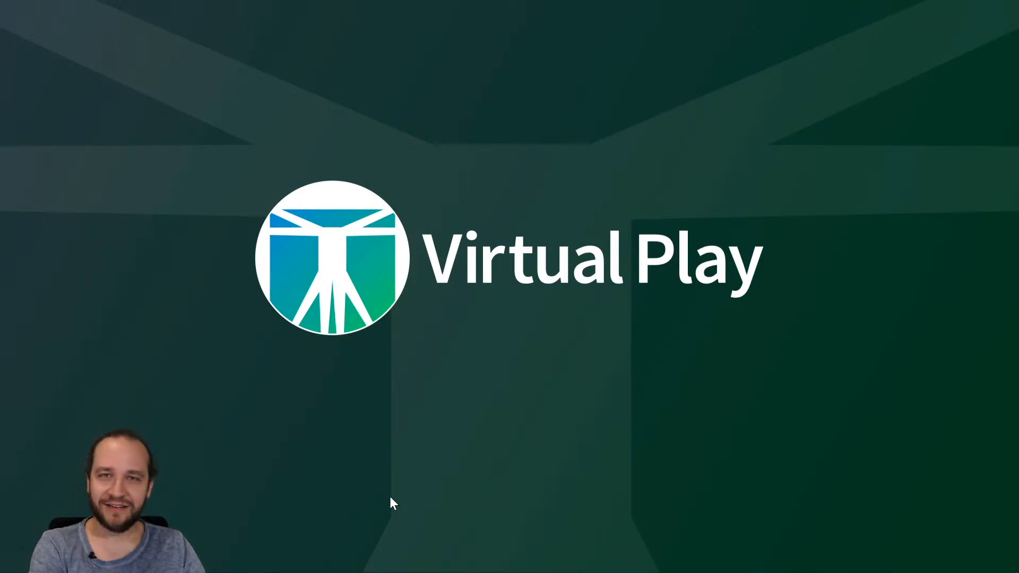
mouse_move(444, 572)
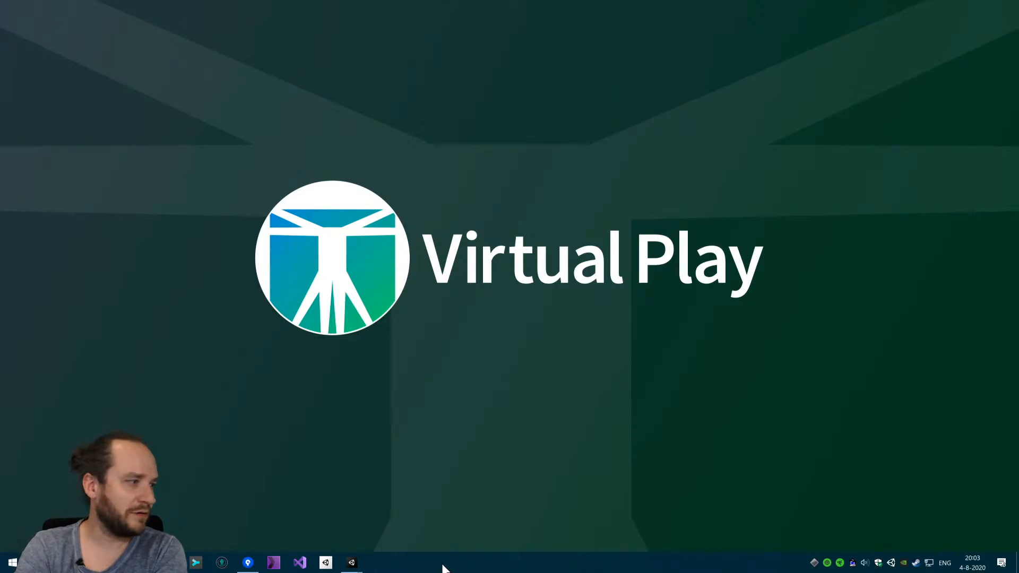
Bring up the Hatchball repository in Sourcetree and switch to the Unity editor showing its SampleScene.
click(247, 563)
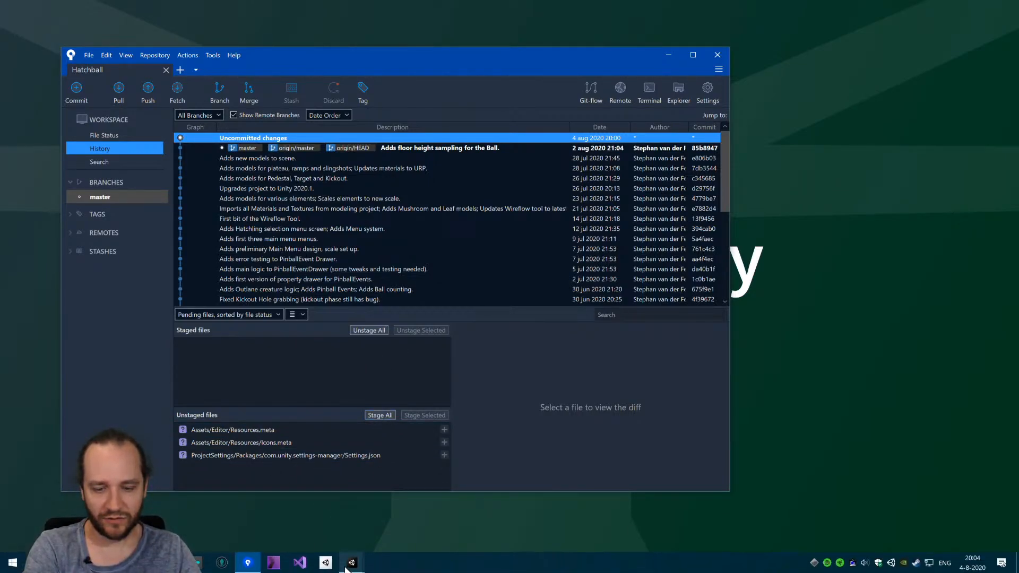
mouse_move(351, 562)
click(279, 531)
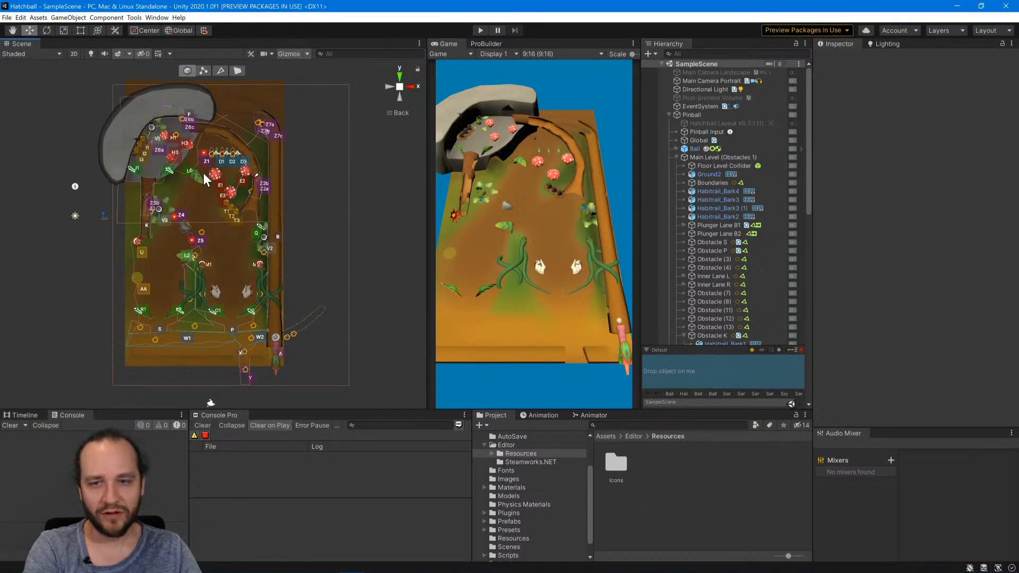
Hide the gizmos in the Scene view and show them again.
click(285, 53)
click(289, 53)
click(289, 53)
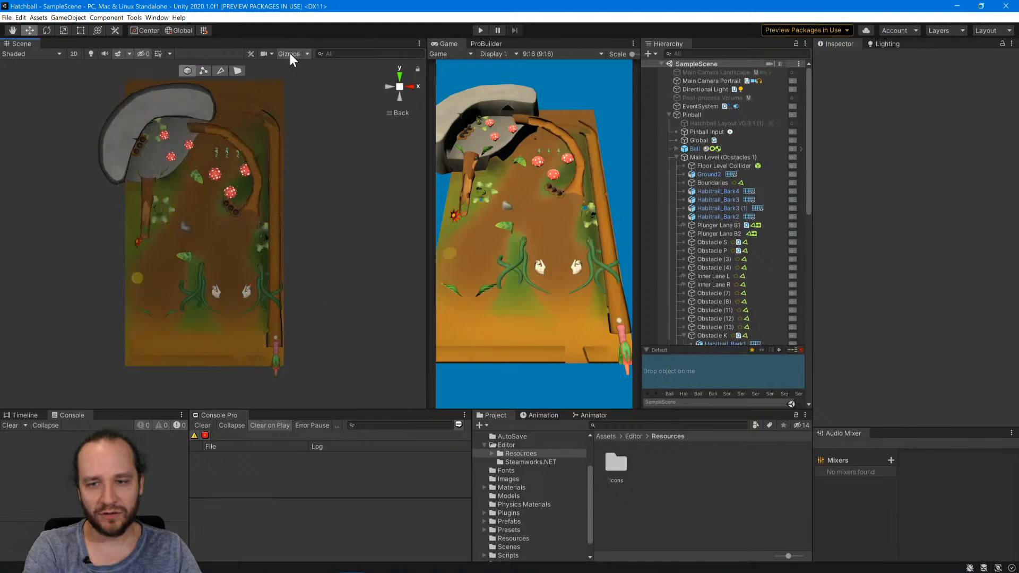
click(290, 53)
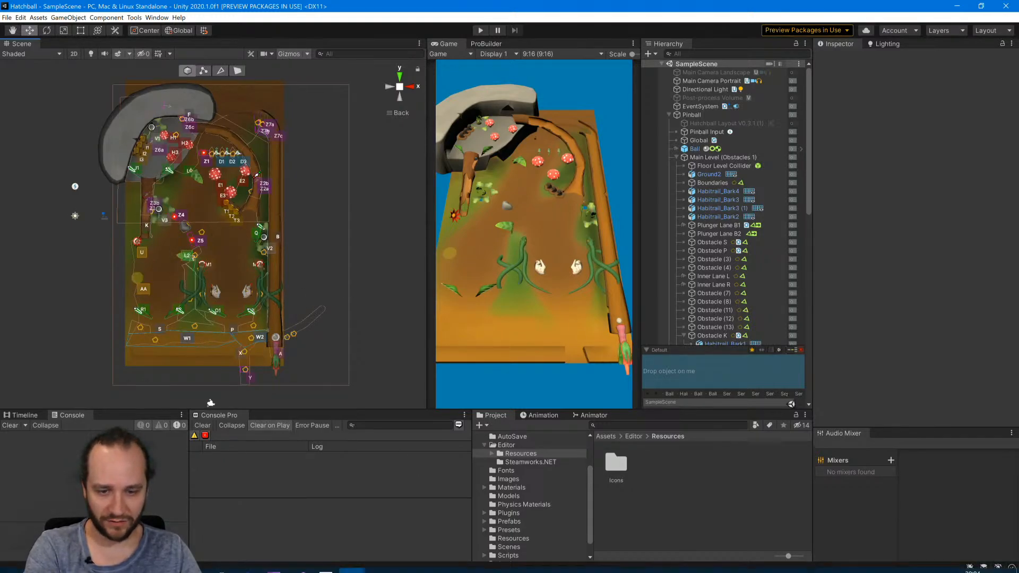
Switch to Sourcetree, reveal the unstaged Assets/Editor/Resources.meta in File Explorer, and go up to the Hatchball repository's root folder.
mouse_move(354, 567)
click(221, 562)
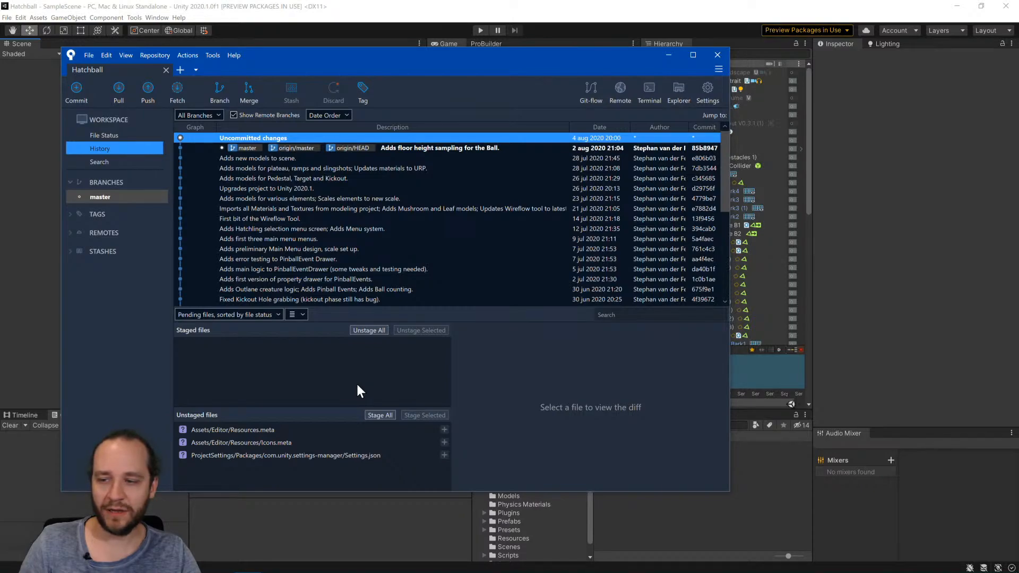
right_click(262, 429)
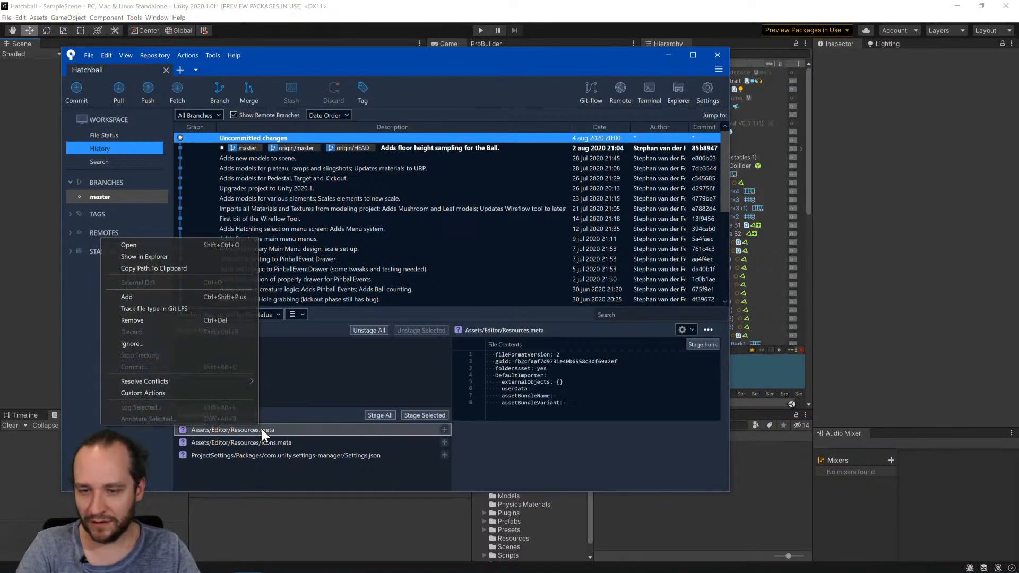
click(185, 258)
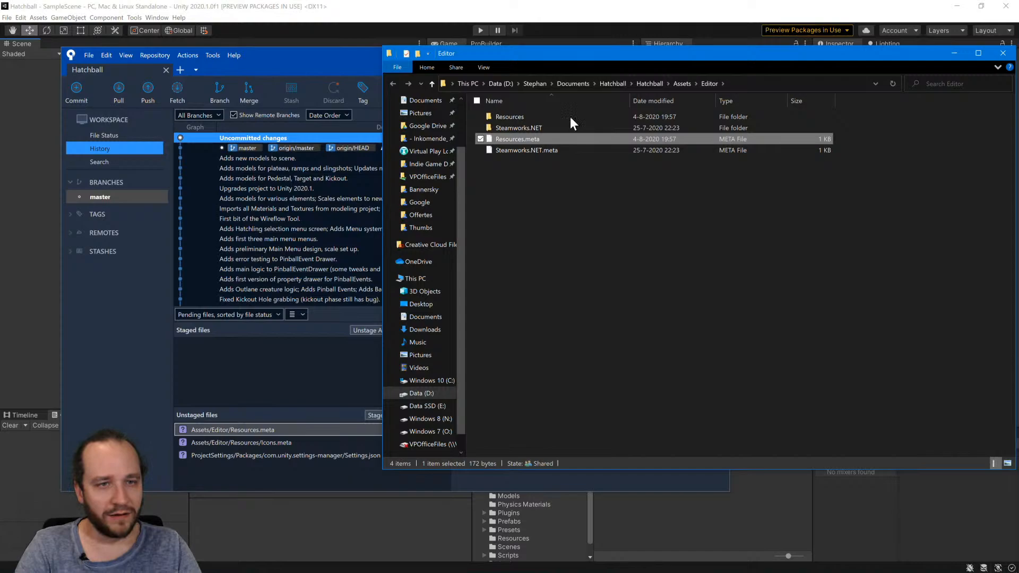
click(611, 83)
double_click(508, 114)
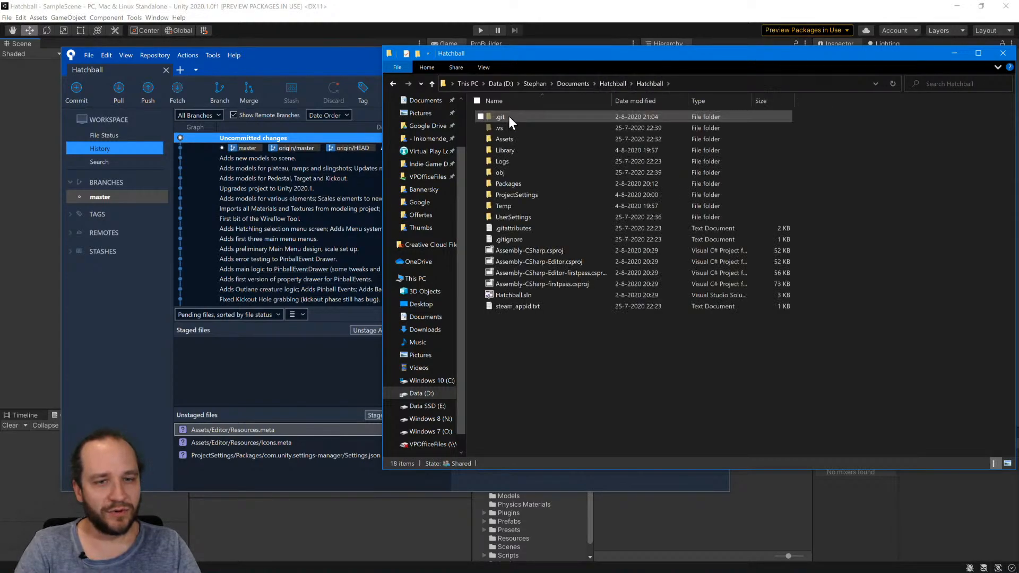
Open the repository's .gitignore file in Sublime Text and reposition the editor window.
click(501, 240)
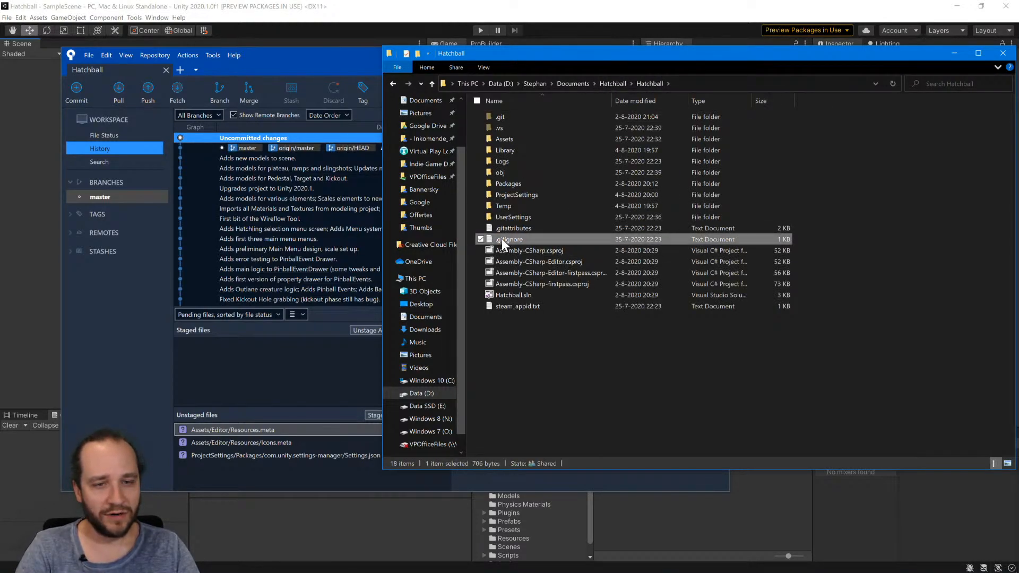
right_click(502, 237)
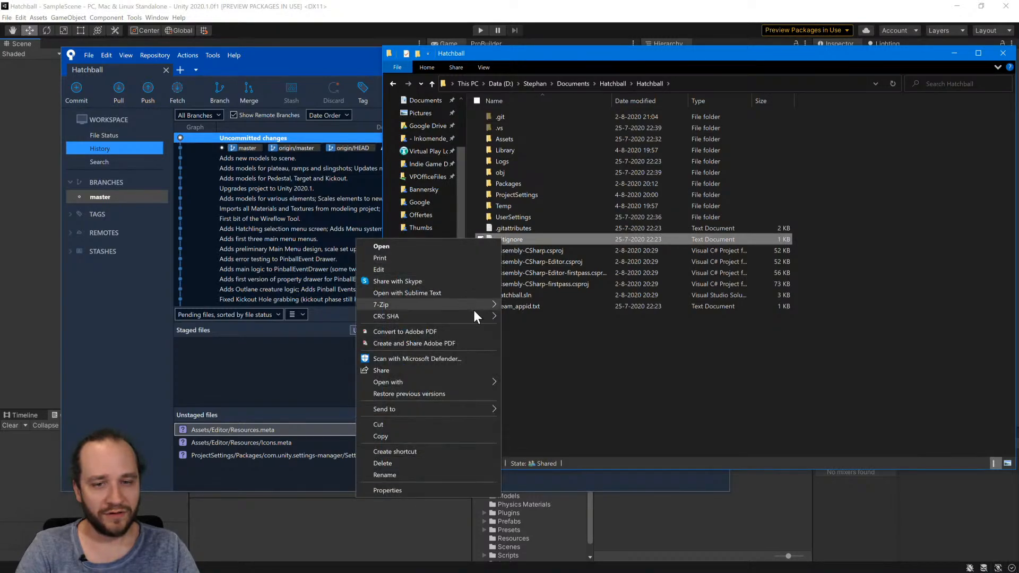
click(470, 294)
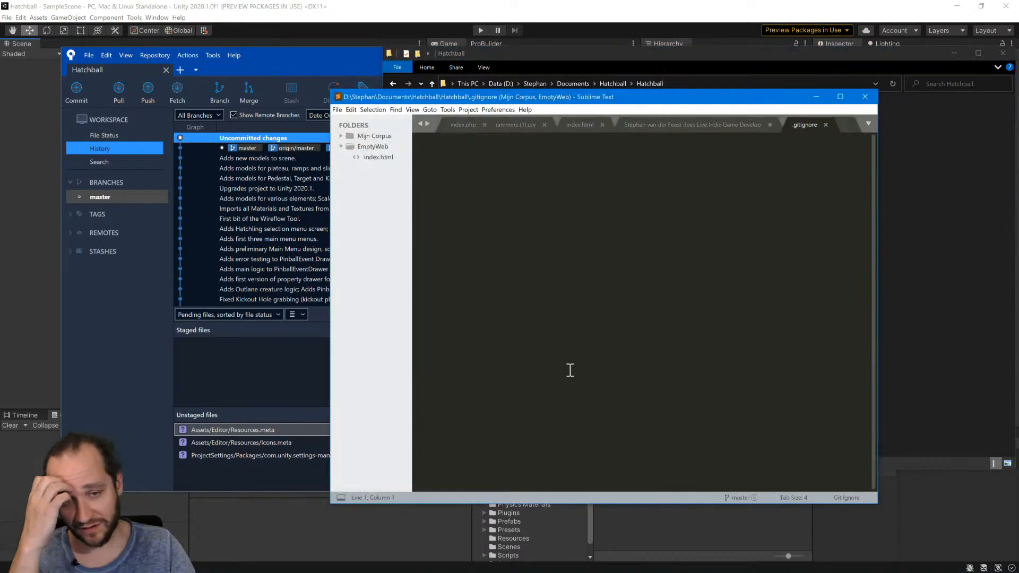
drag(647, 99, 525, 59)
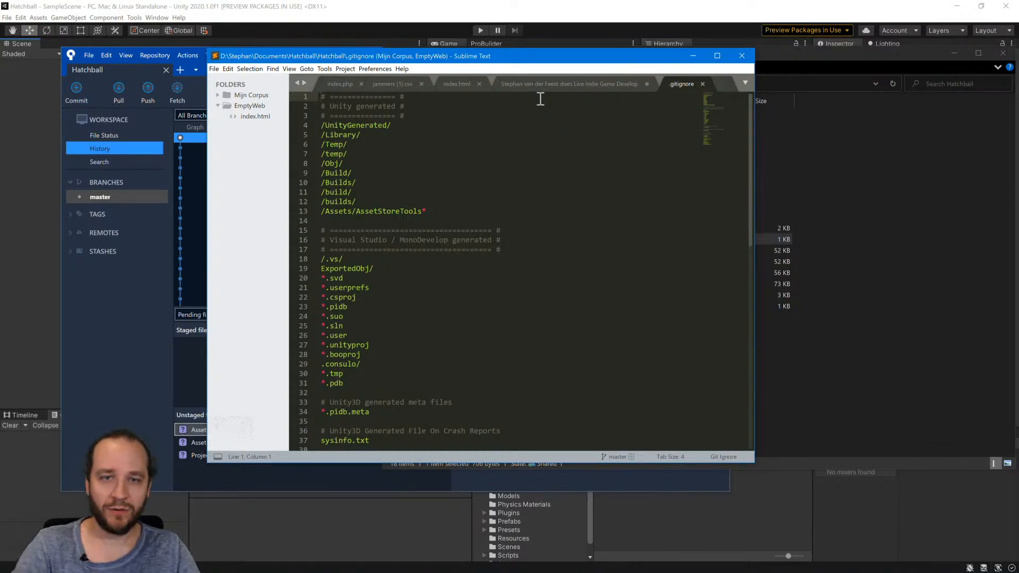
Look through the .gitignore rules and select the Icon? line in the OS generated section.
scroll(567, 196, down, 3)
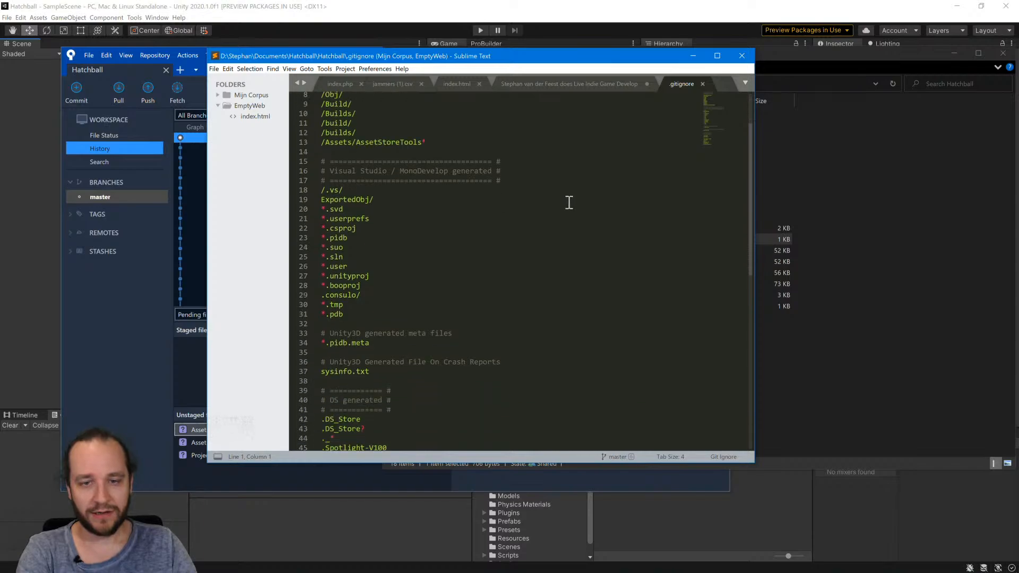
scroll(569, 208, down, 3)
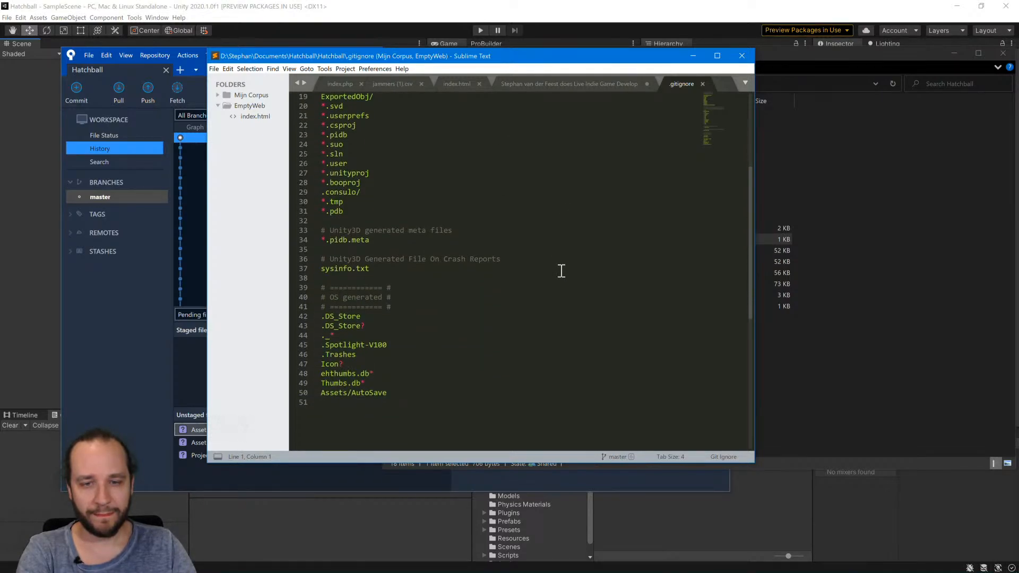
drag(364, 364, 288, 359)
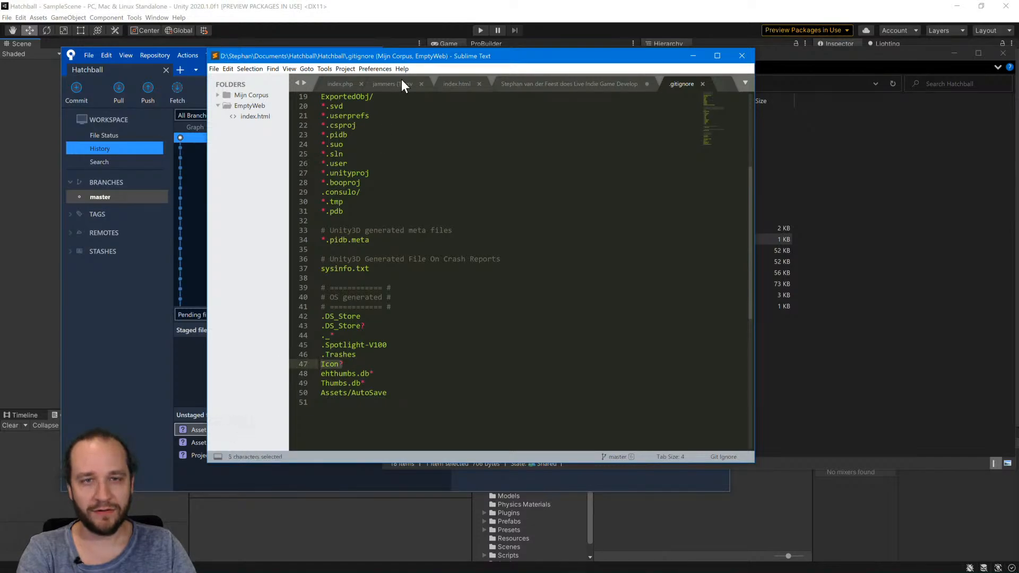
drag(434, 55, 632, 88)
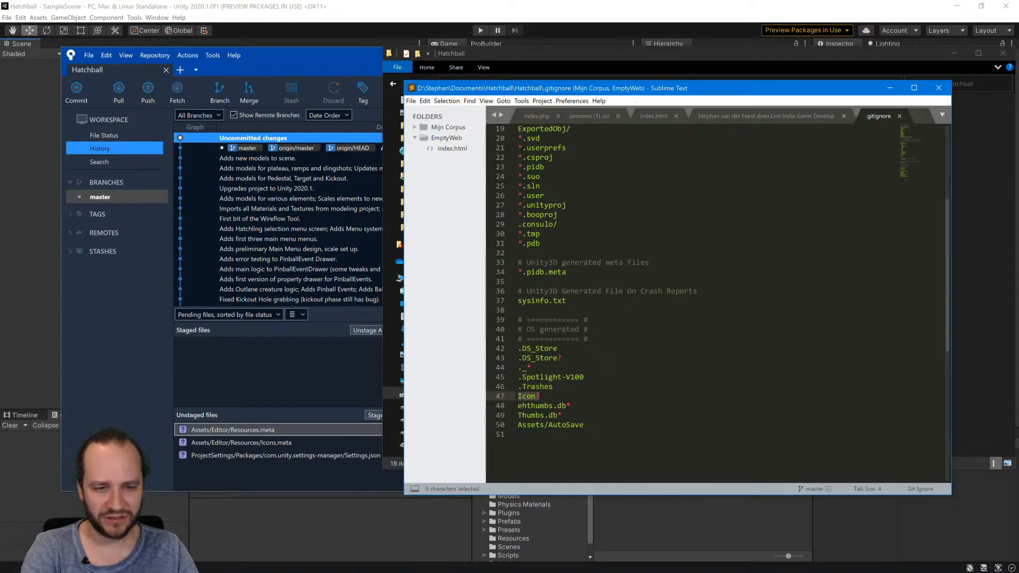
Switch to Chrome and search Google for "gitignore icon".
mouse_move(396, 557)
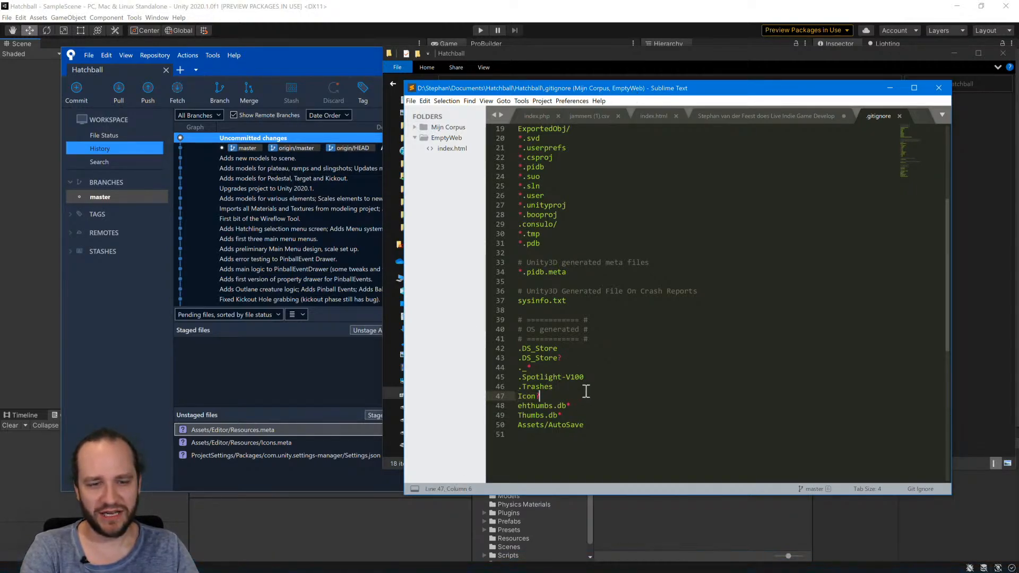
mouse_move(208, 570)
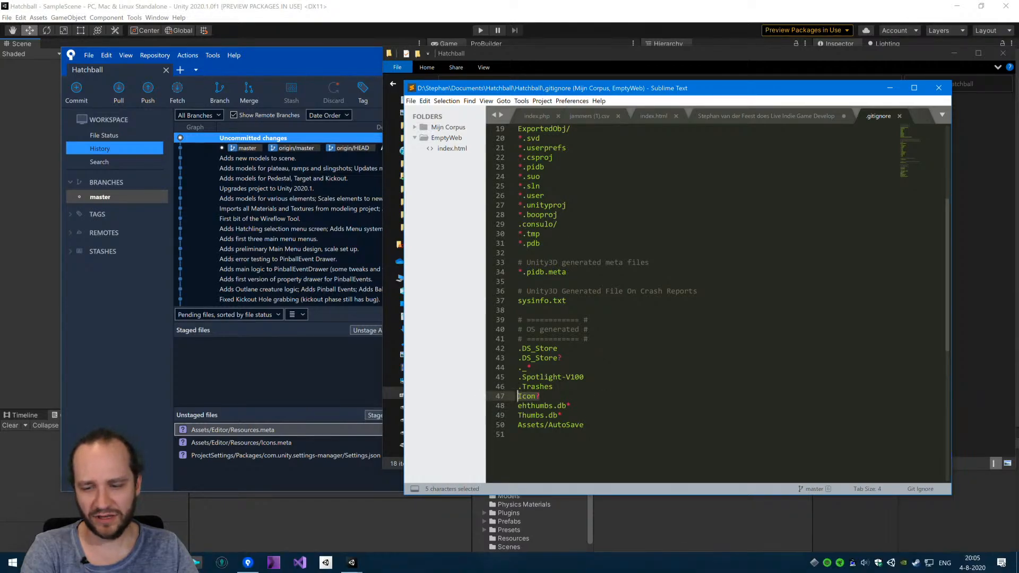
click(169, 564)
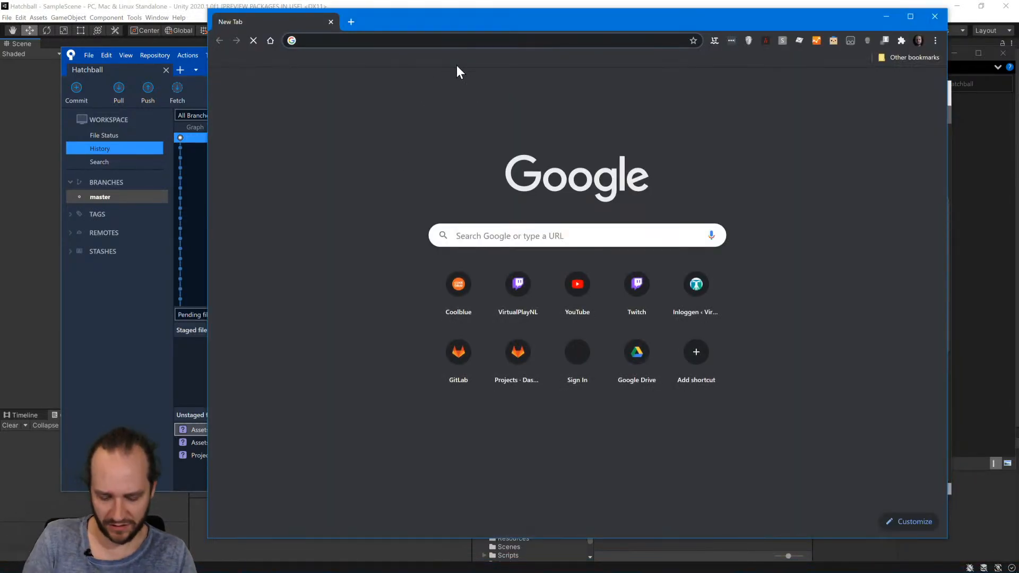
text(gitigno)
text(re icon)
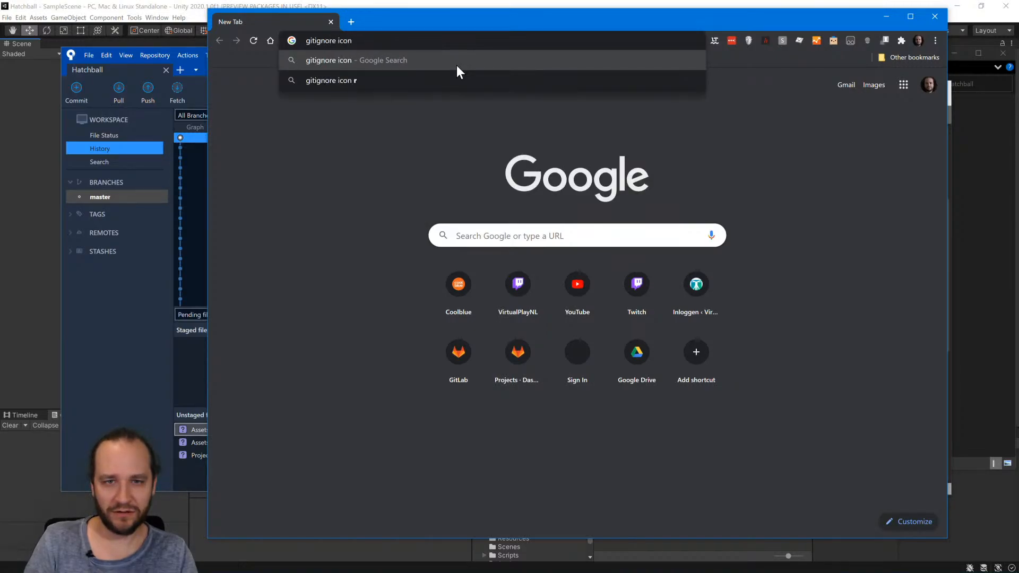
key(Return)
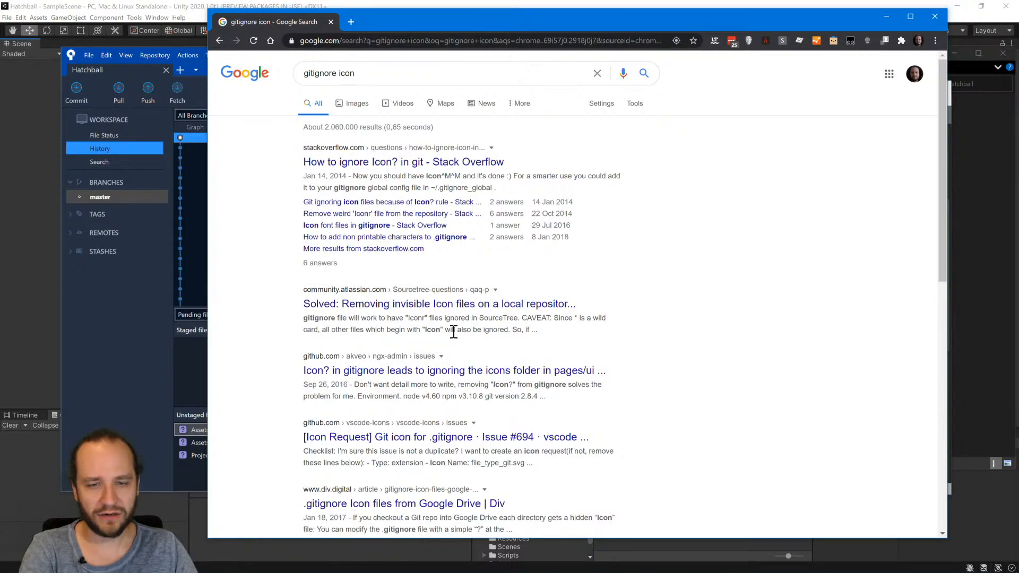
Open the akveo/ngx-admin GitHub issue about Icon? in gitignore ignoring the icons folder and read its description and comments.
click(589, 370)
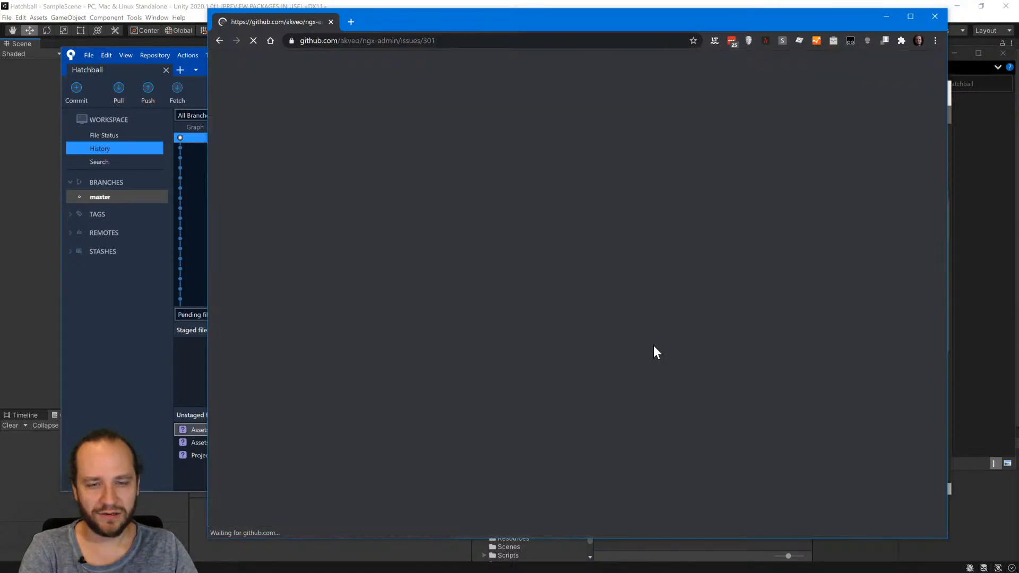
scroll(649, 395, down, 9)
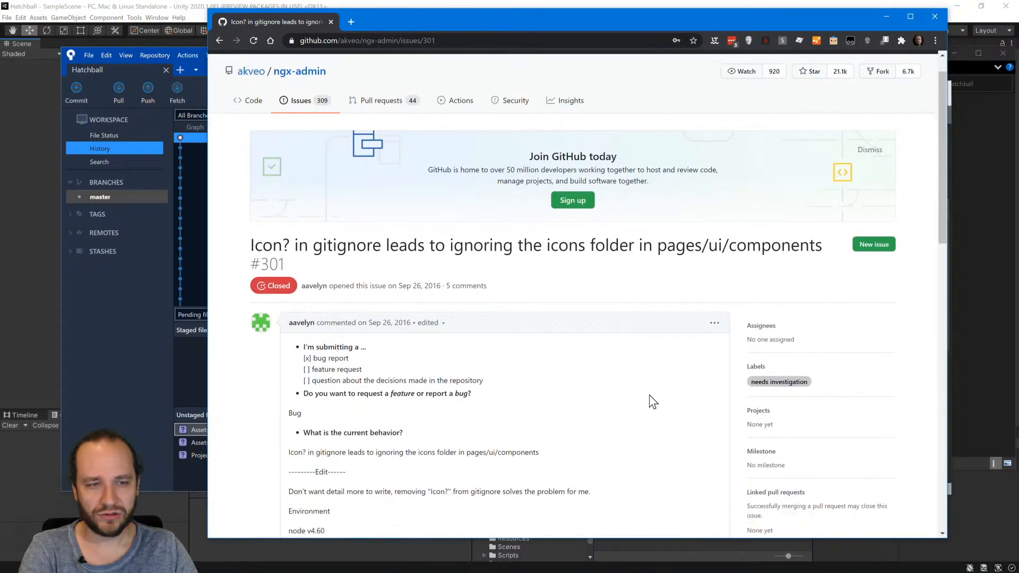
scroll(648, 394, down, 2)
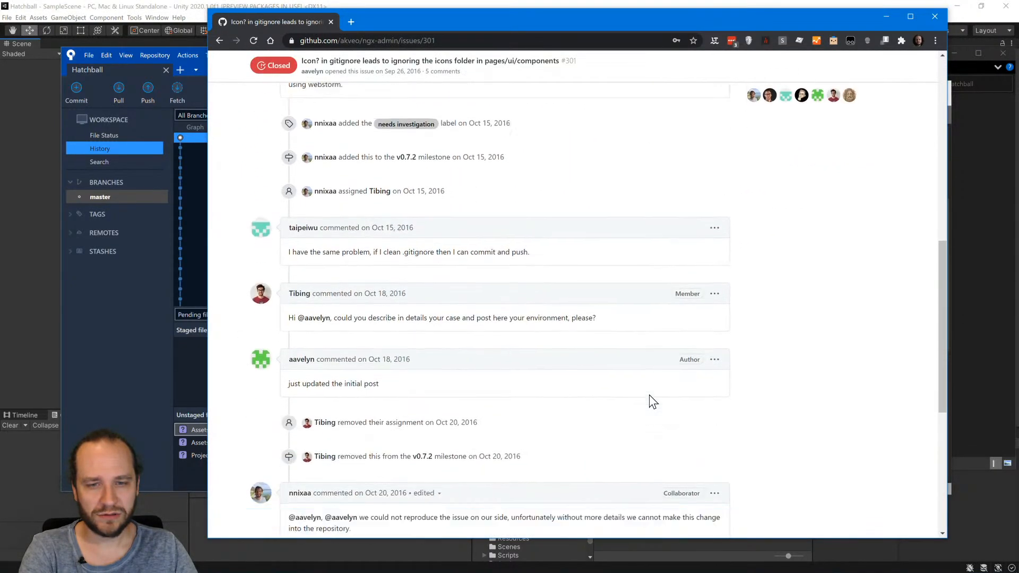
scroll(773, 371, down, 4)
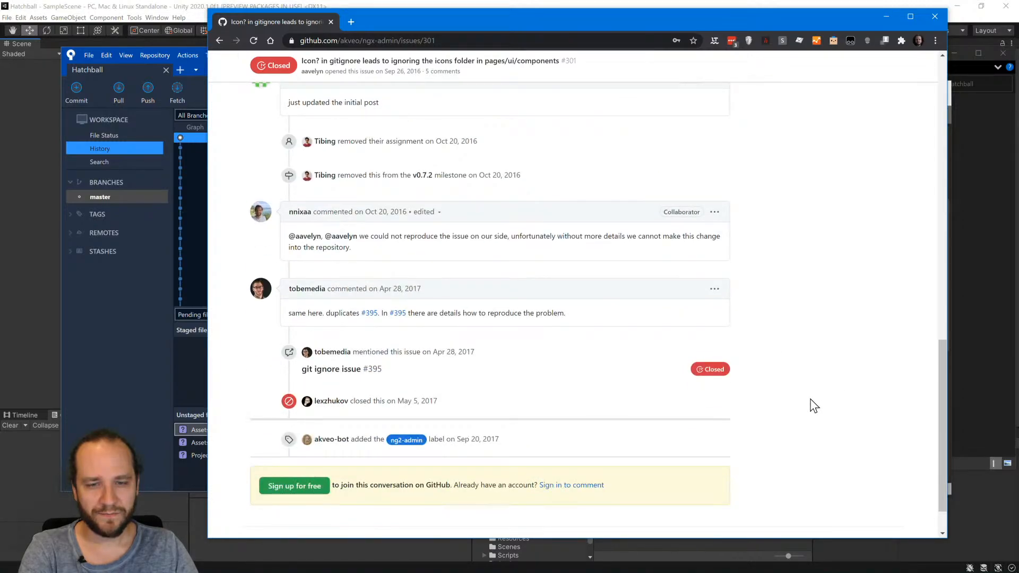
scroll(552, 380, down, 1)
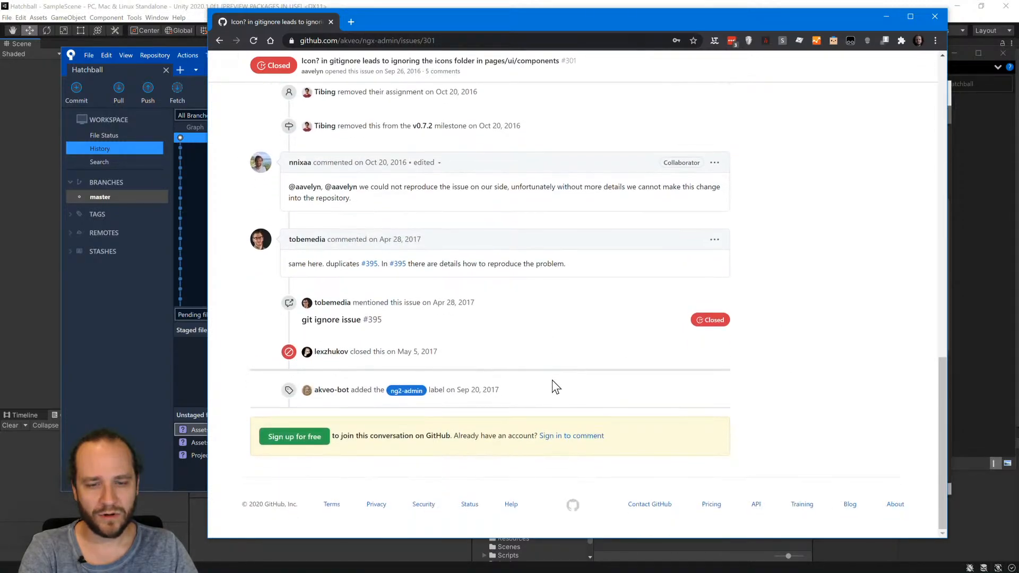
scroll(501, 388, up, 9)
scroll(391, 257, up, 6)
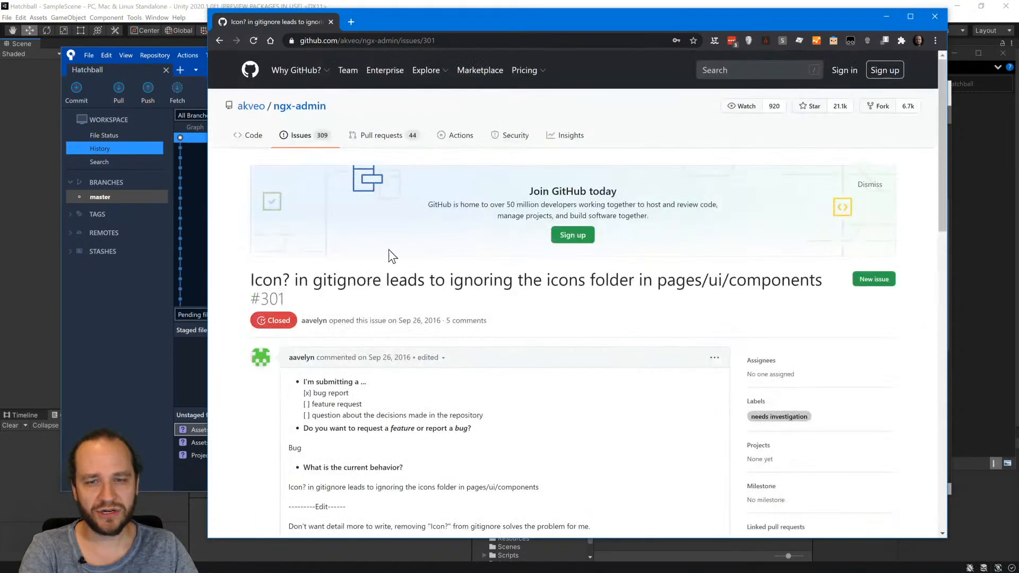
scroll(504, 381, down, 5)
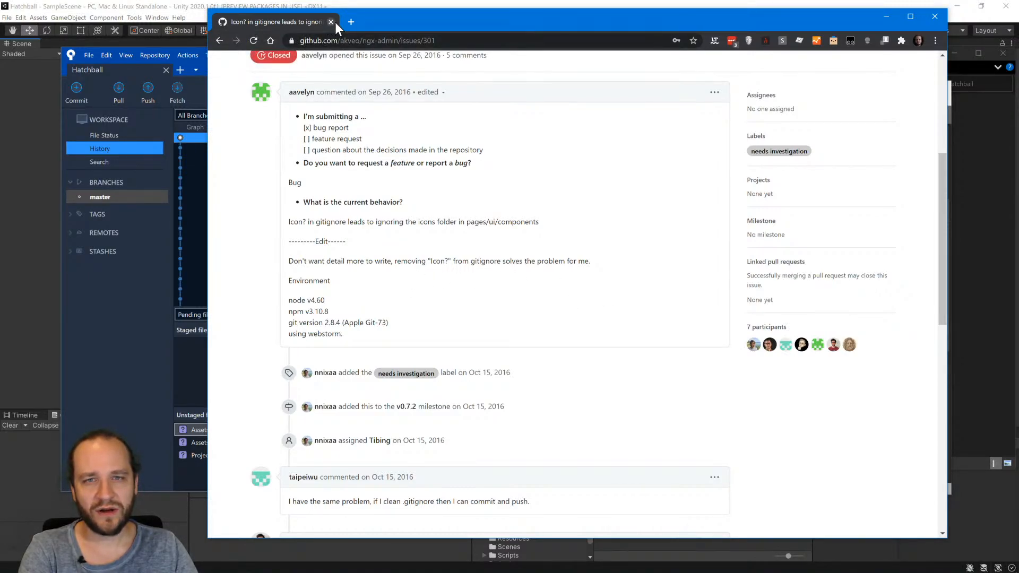
Search Google for "os iscon files" and switch to the results for the corrected query "os icon files".
drag(410, 17, 470, 27)
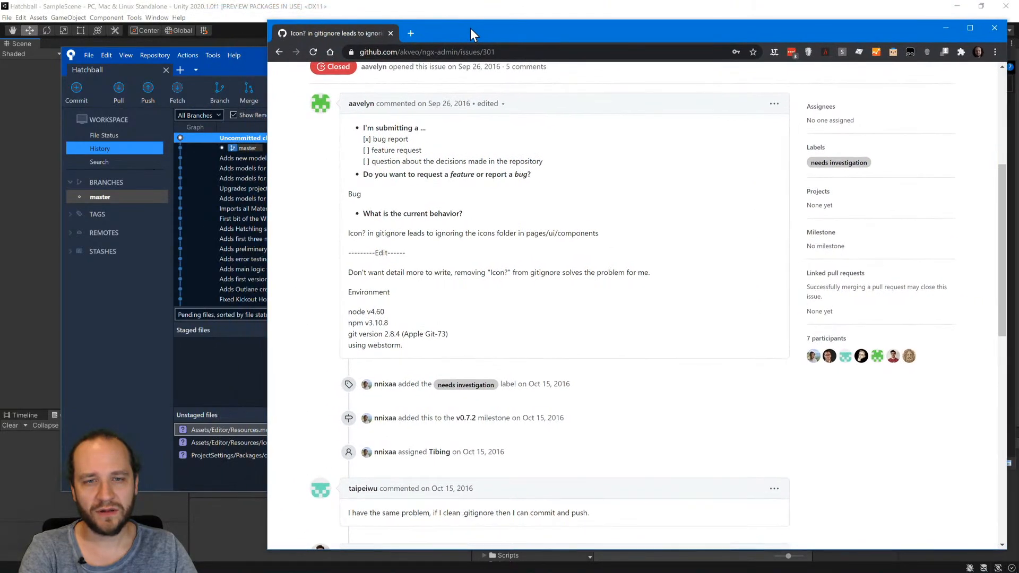
click(505, 52)
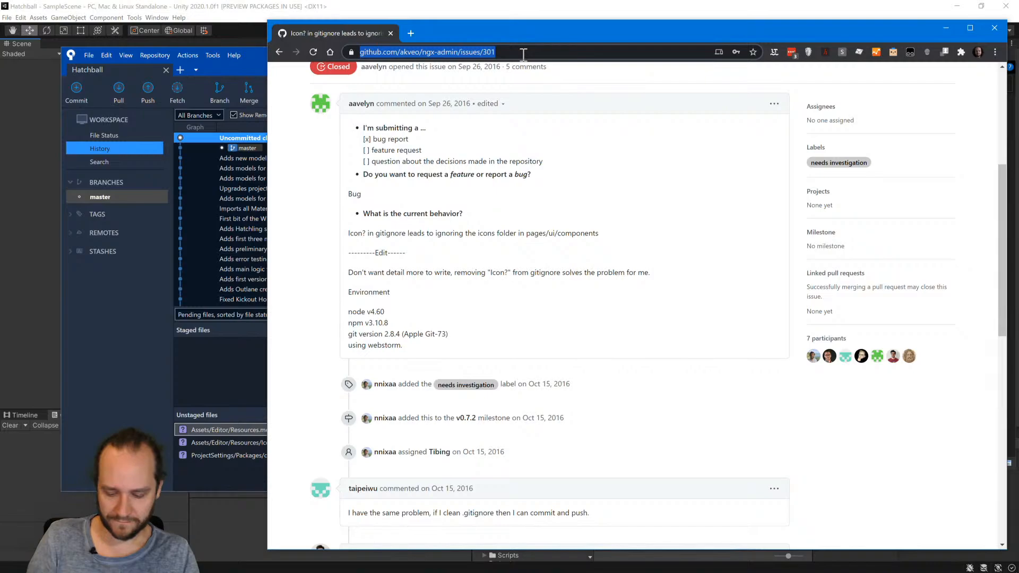
text(os i)
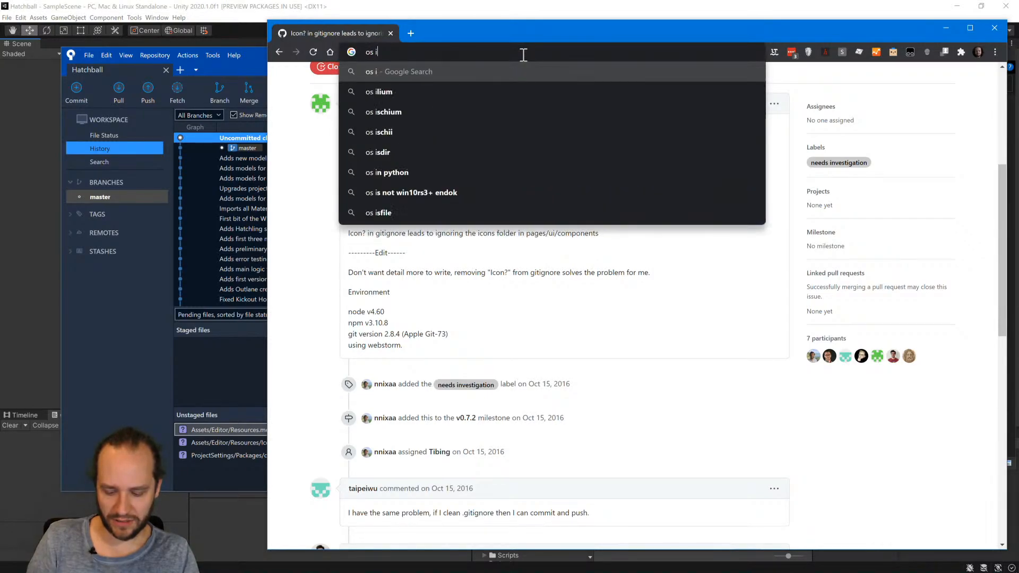
text(scon files)
key(Return)
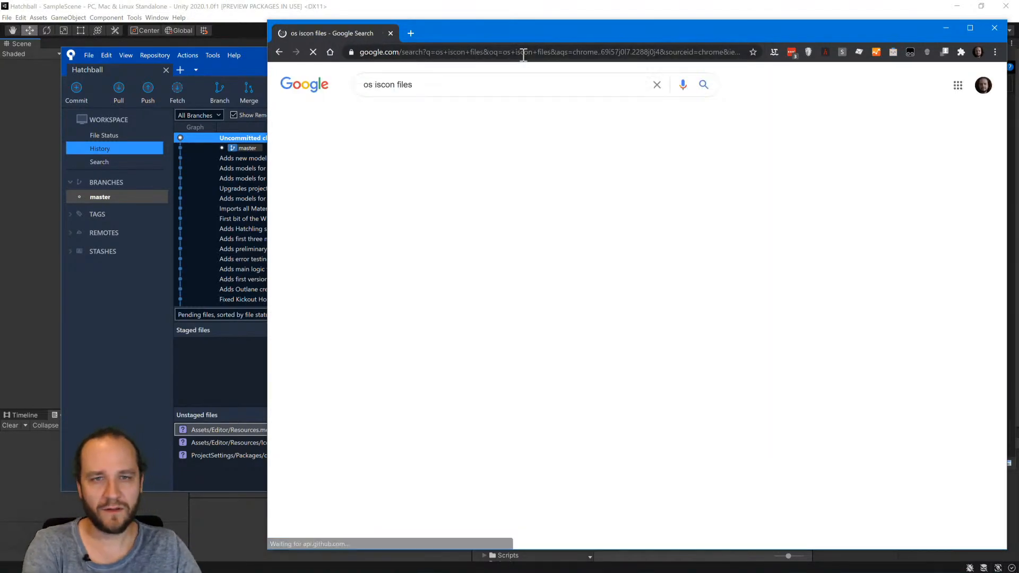
click(469, 162)
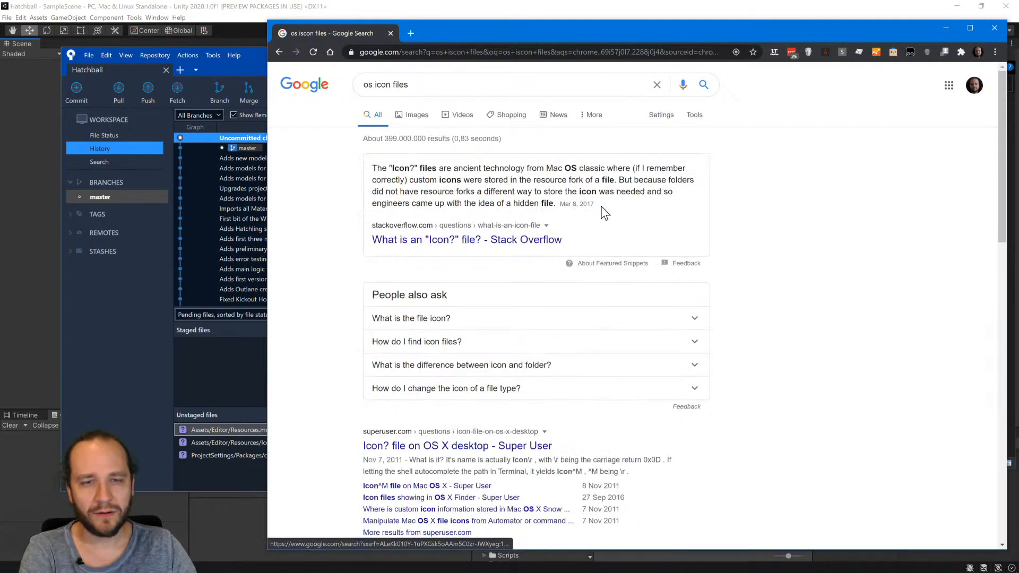
Open the Stack Overflow question "What is an "Icon?" file?", read the question and its answer, and close the page.
click(537, 240)
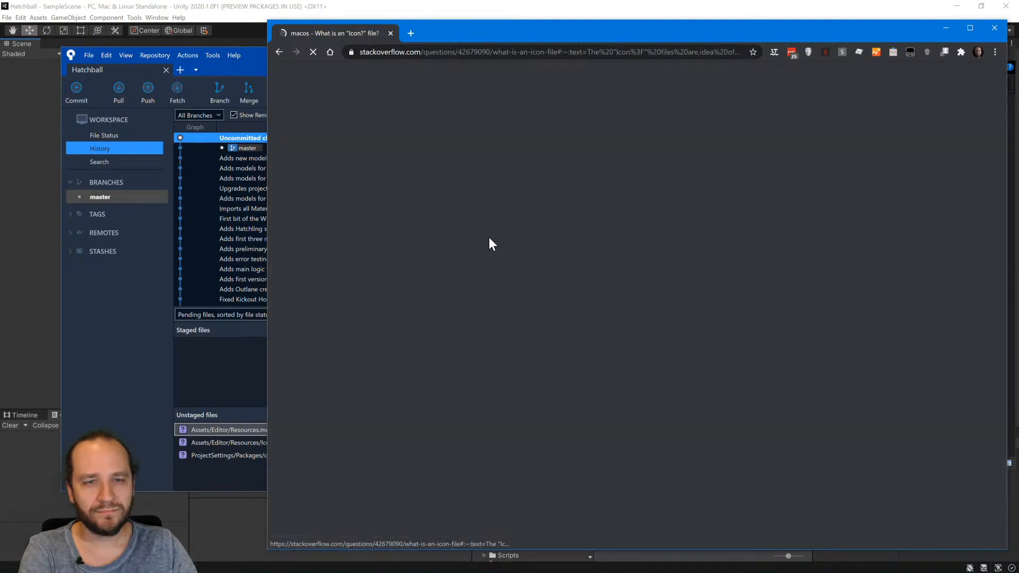
scroll(594, 246, down, 4)
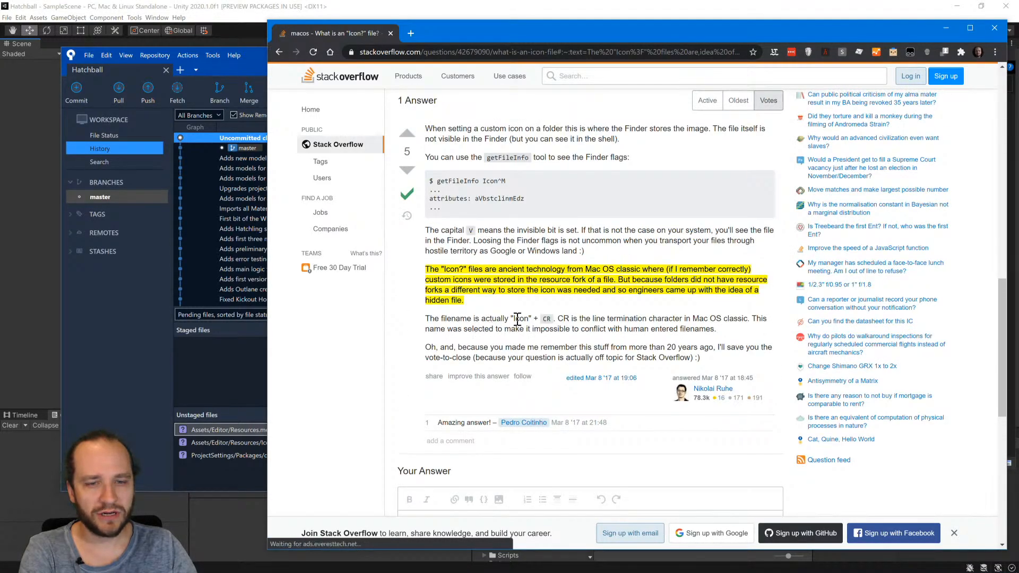
scroll(546, 308, up, 1)
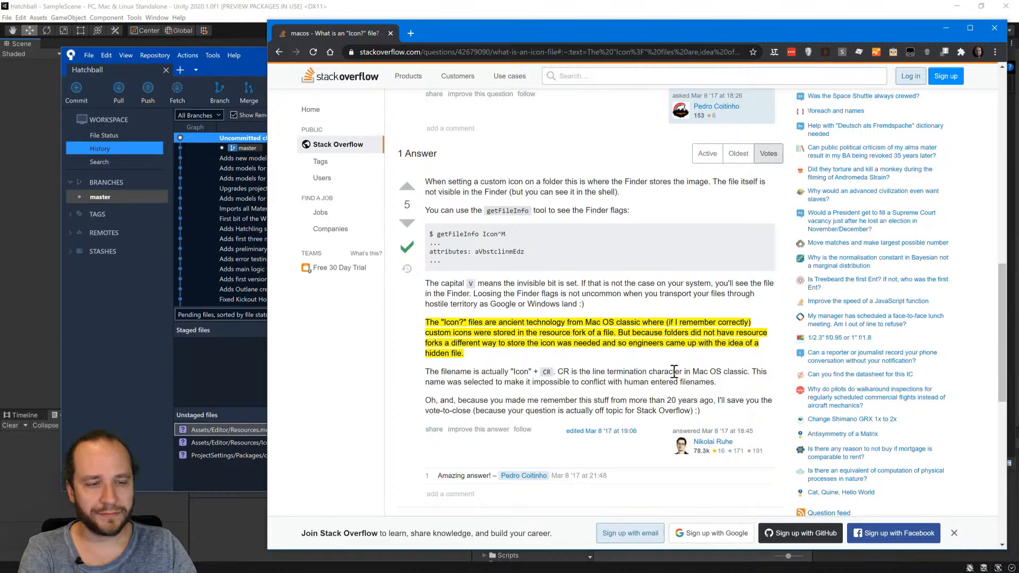
scroll(608, 357, up, 5)
scroll(605, 354, up, 6)
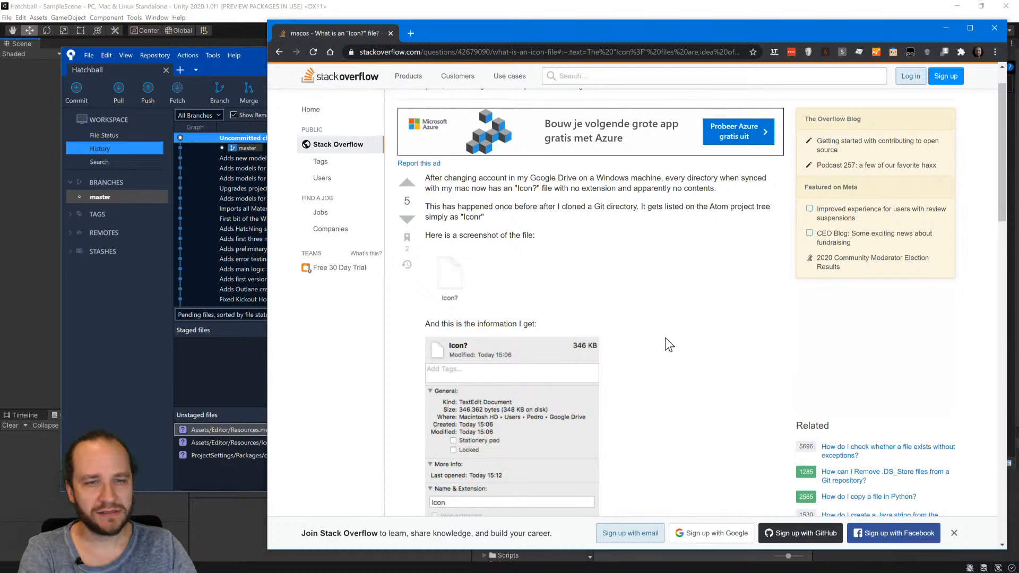
scroll(669, 340, down, 4)
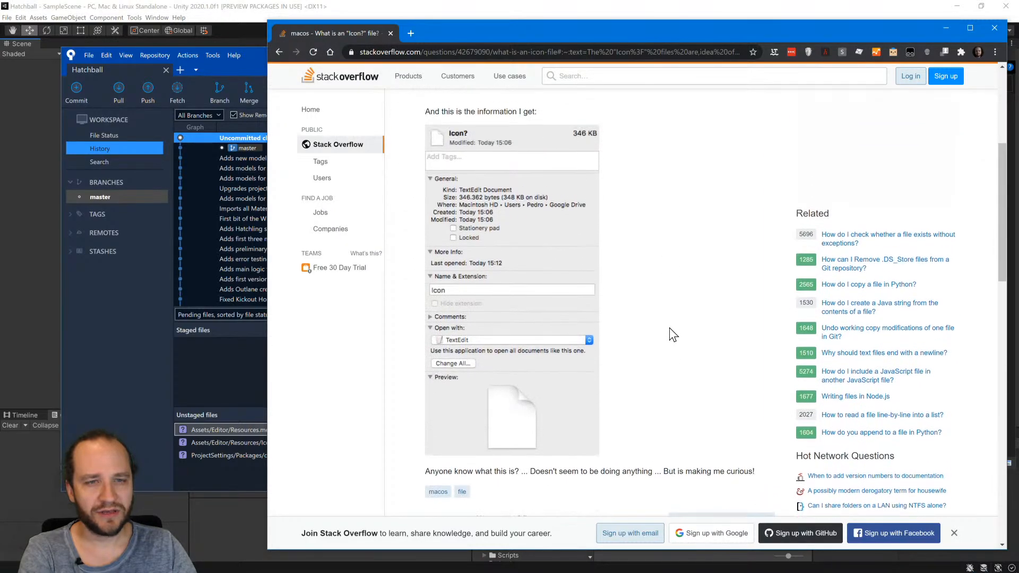
scroll(670, 327, down, 6)
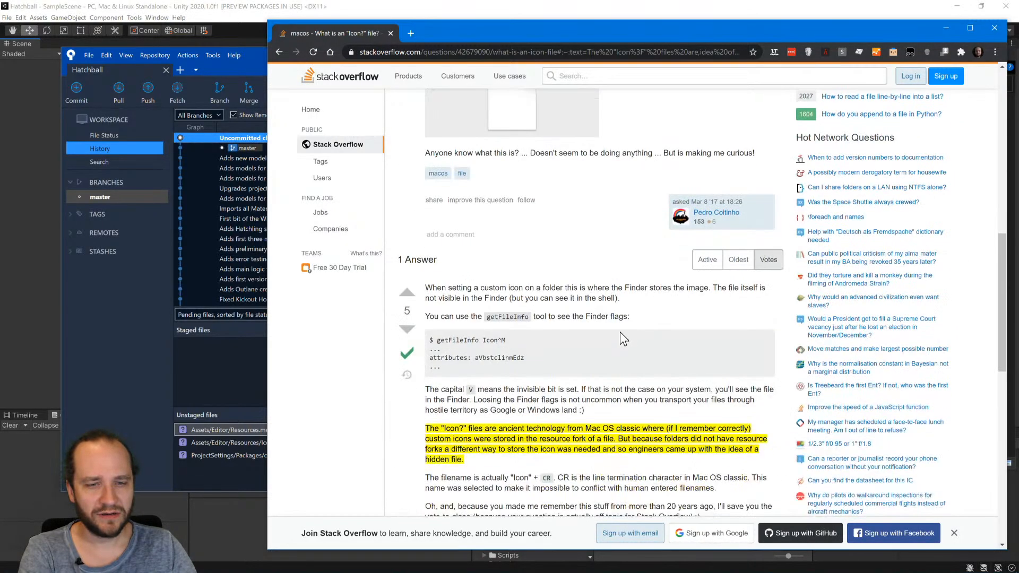
scroll(654, 345, down, 2)
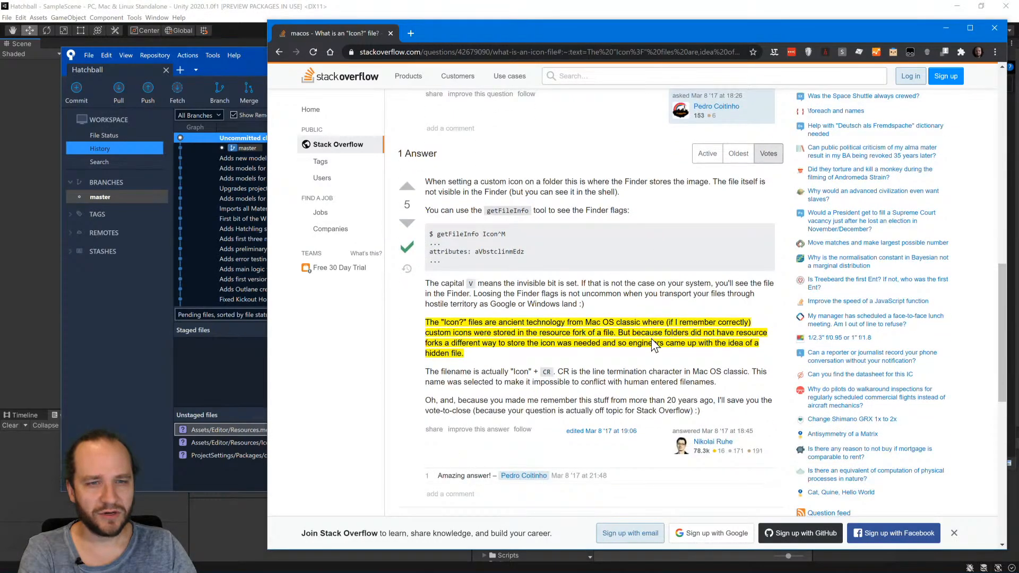
click(390, 33)
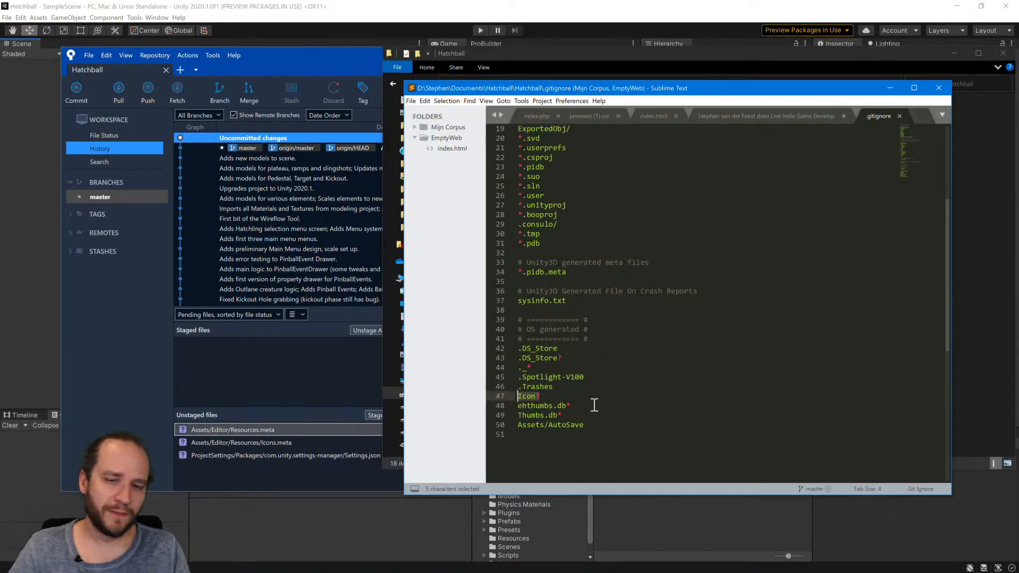
Change the Icon? rule in .gitignore to Icon\r and save the file.
key(Right)
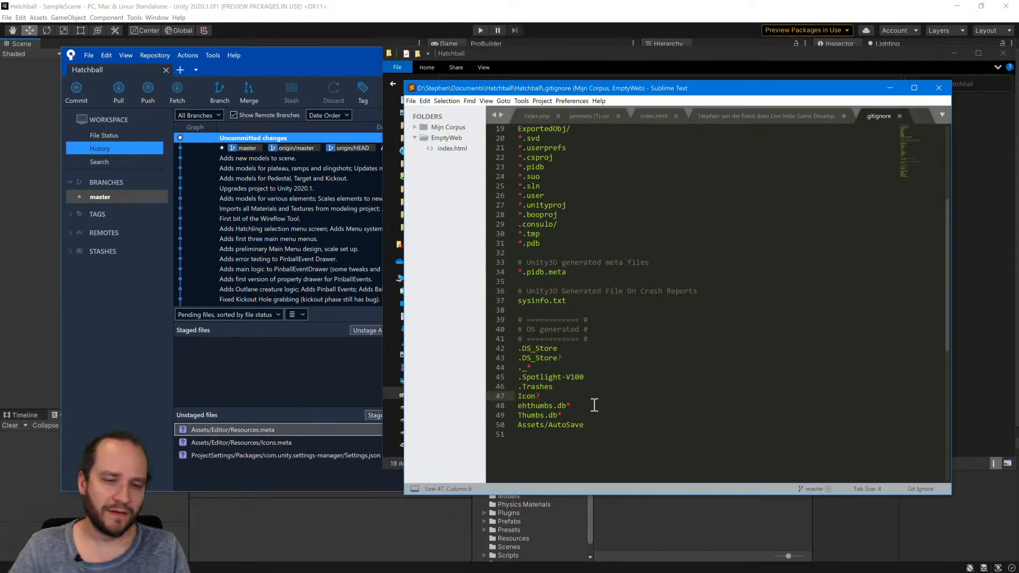
key(shift+Left)
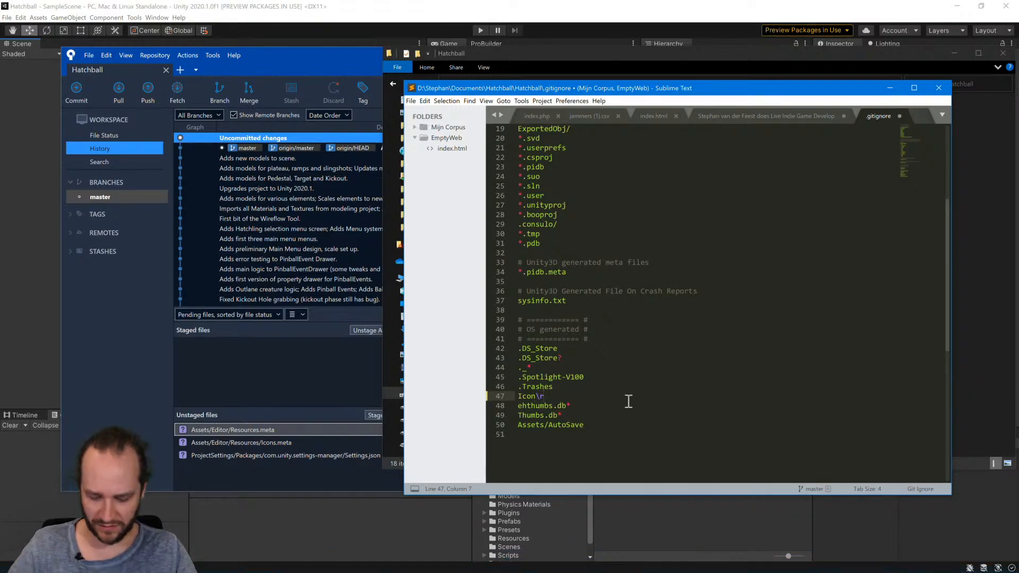
key(ctrl+s)
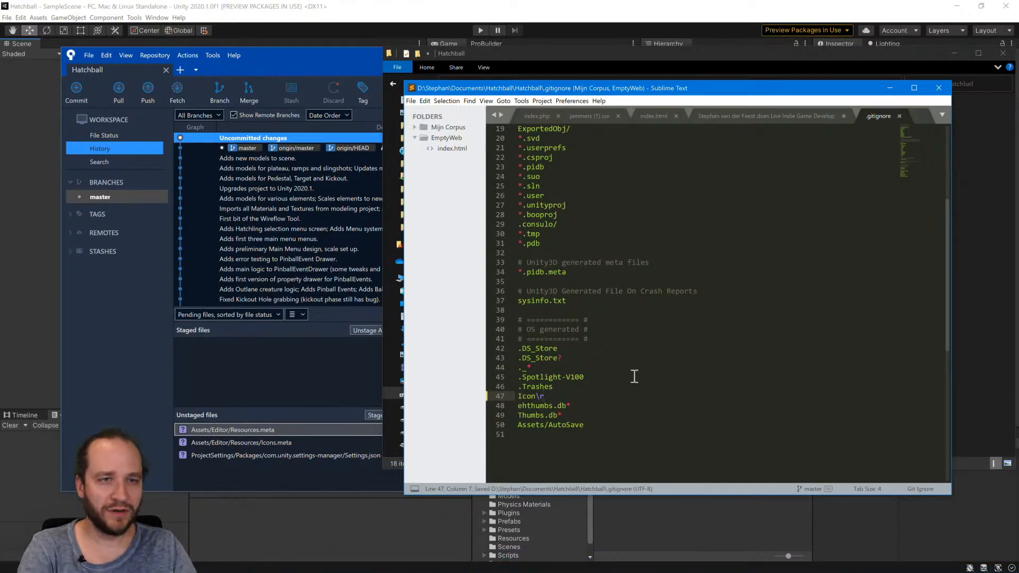
Switch to Sourcetree and review the .gitignore diff and the list of unstaged files.
click(250, 370)
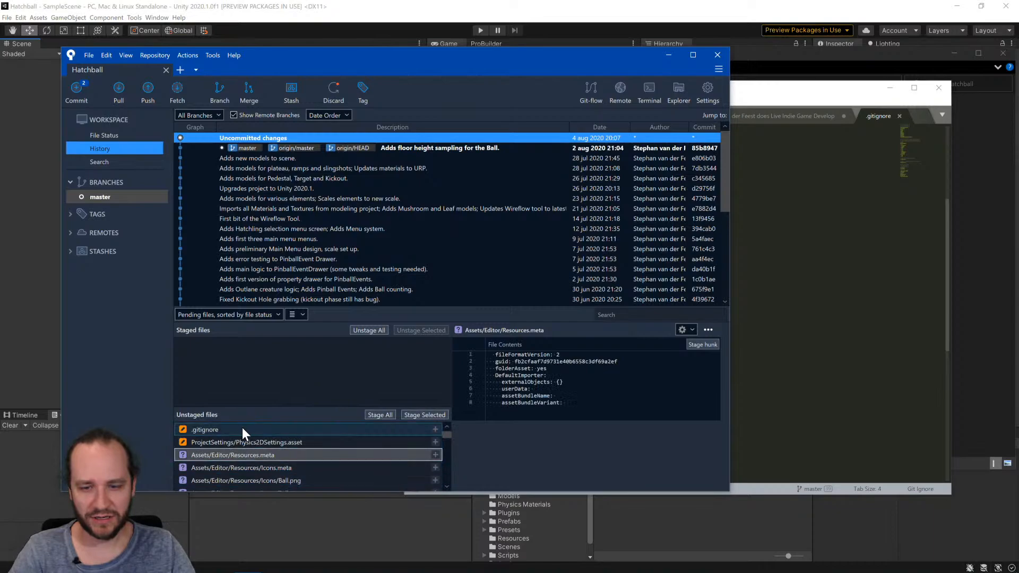
scroll(329, 459, down, 5)
scroll(339, 458, up, 5)
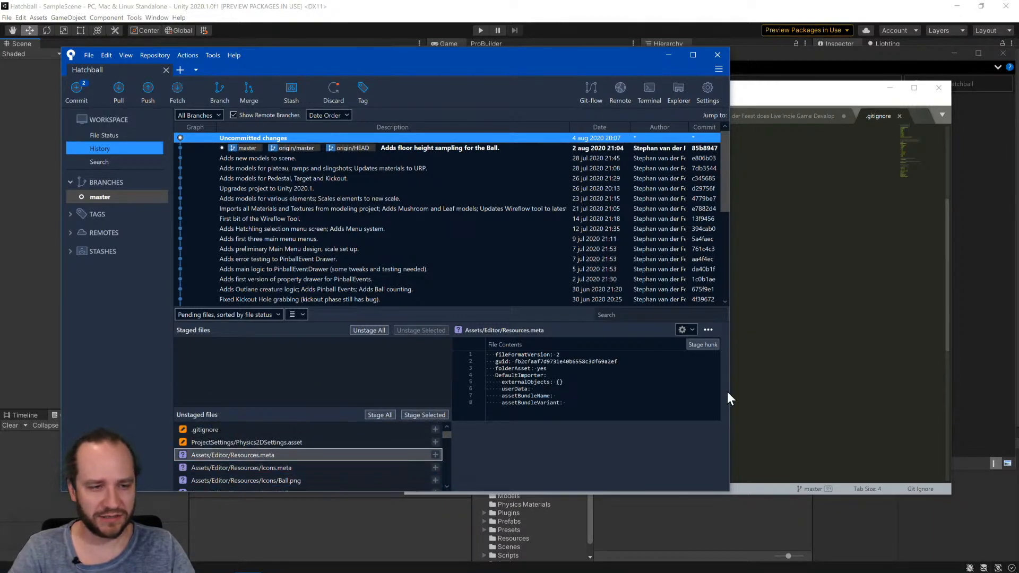
click(759, 395)
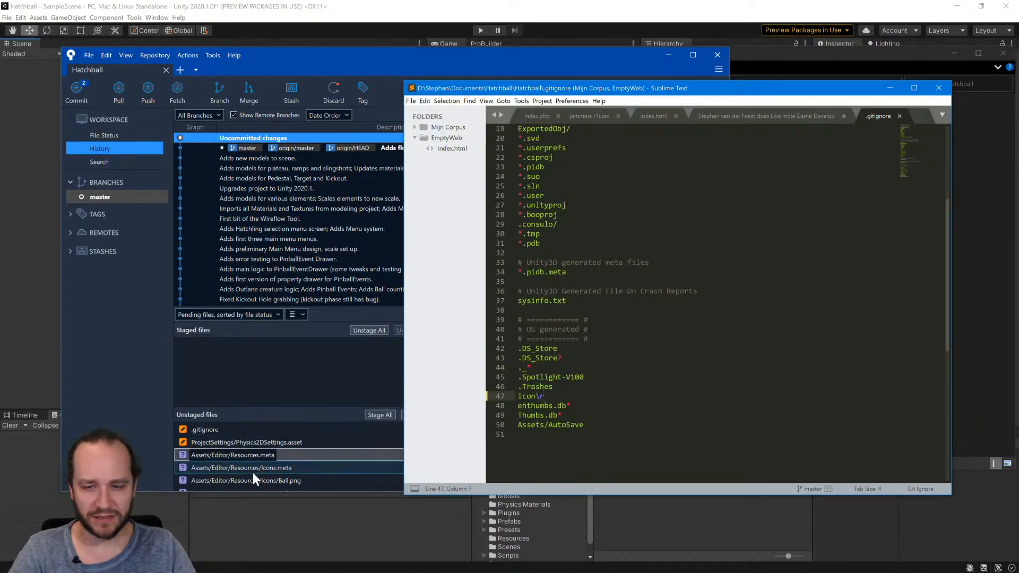
click(283, 444)
click(276, 431)
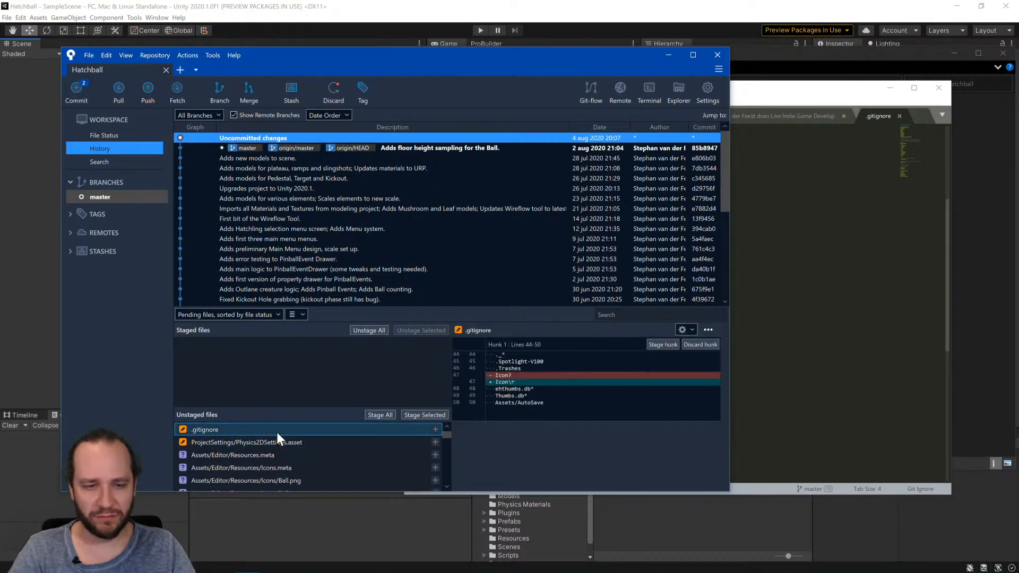
scroll(295, 459, down, 5)
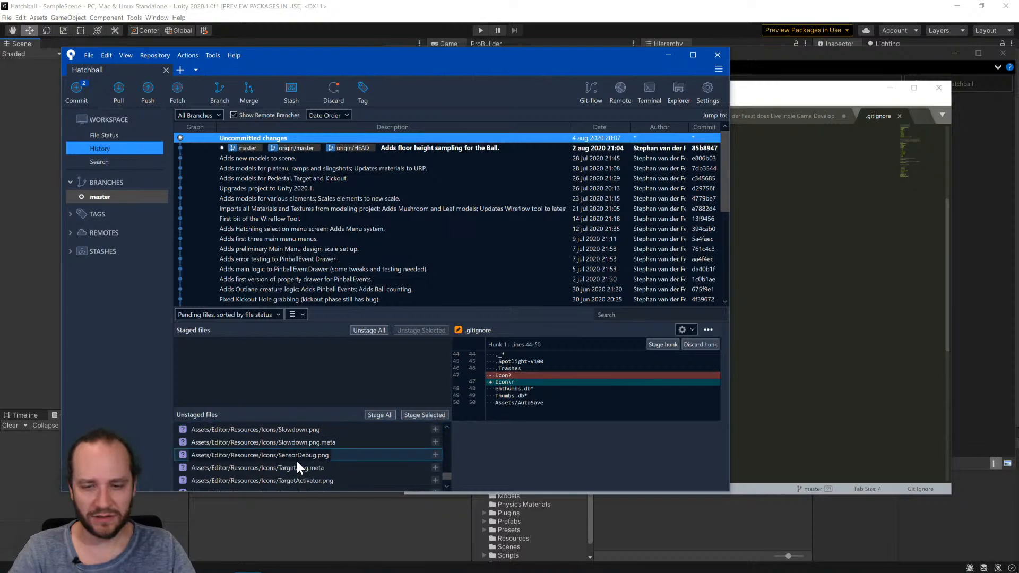
scroll(302, 463, up, 5)
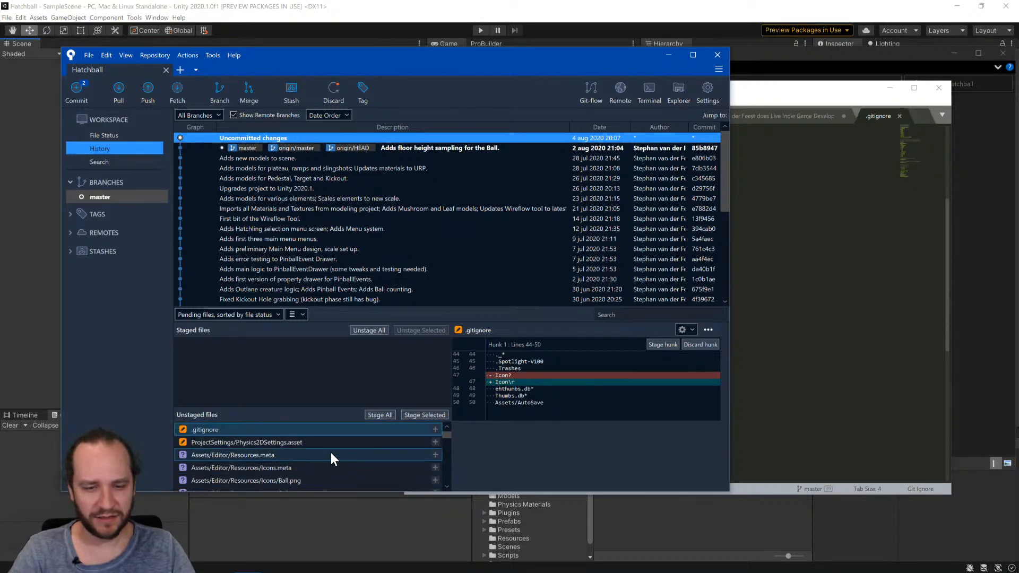
Stage all unstaged files and look through the staged list.
click(380, 415)
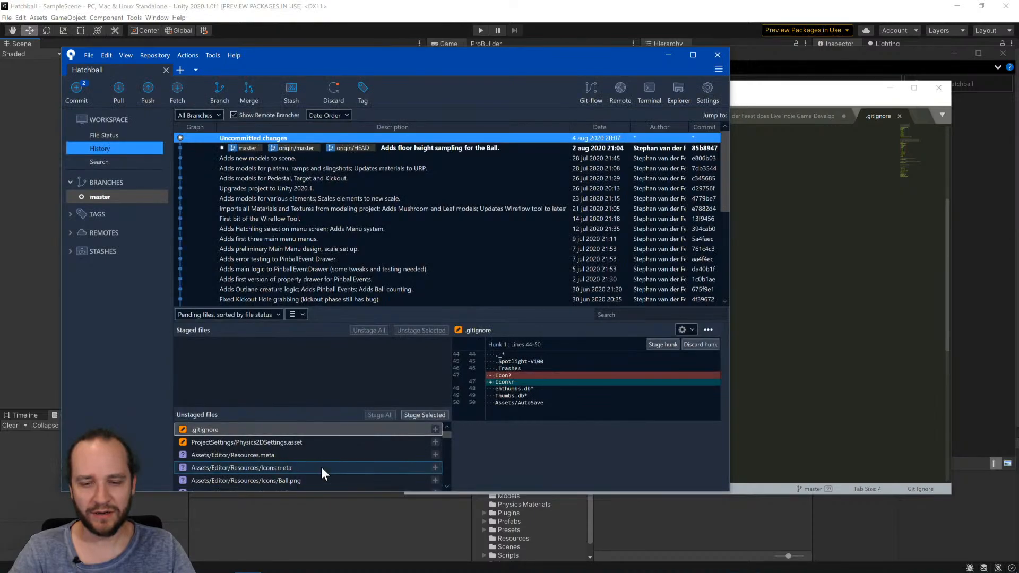
scroll(313, 469, down, 3)
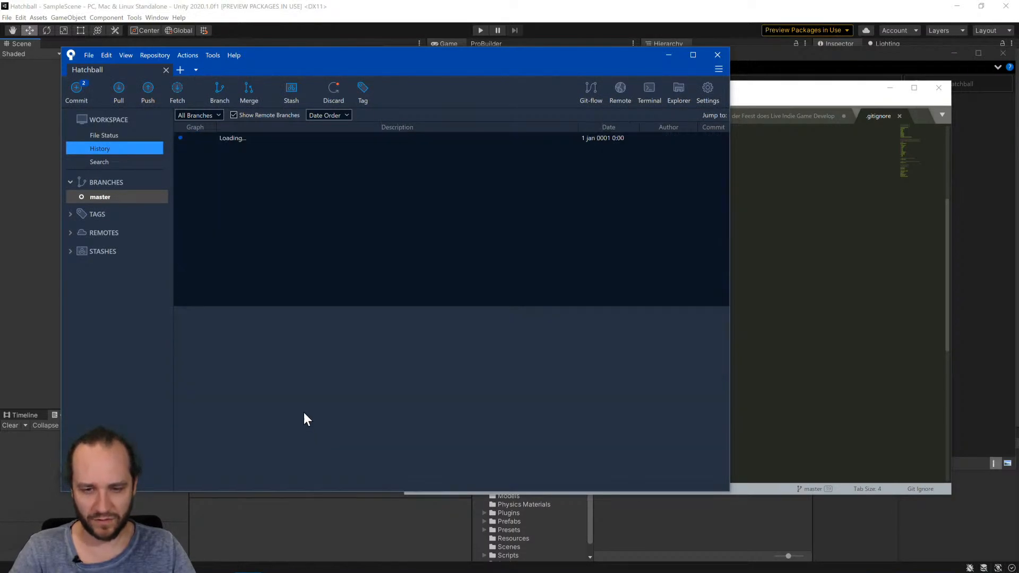
scroll(303, 387, down, 5)
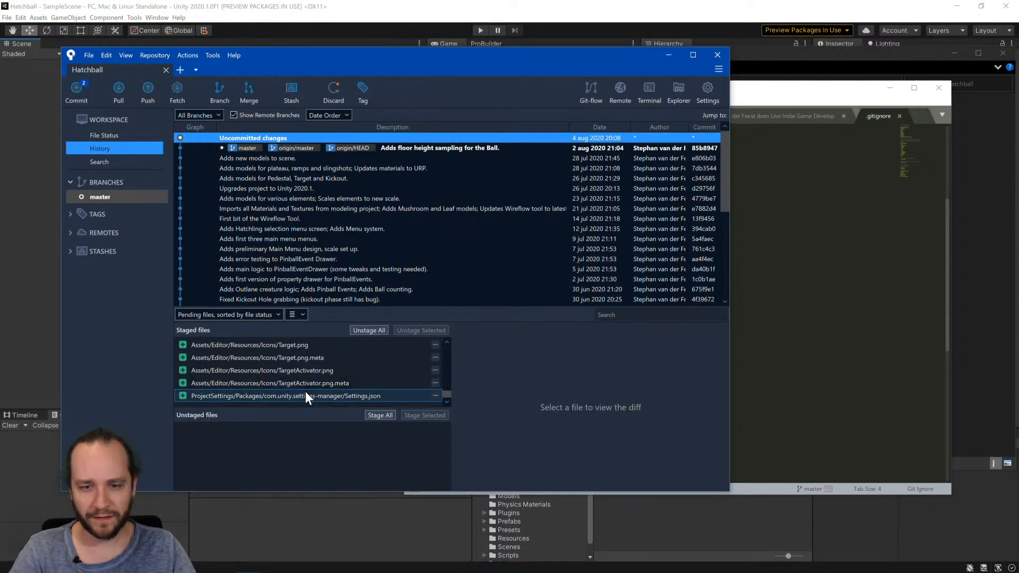
scroll(326, 397, up, 10)
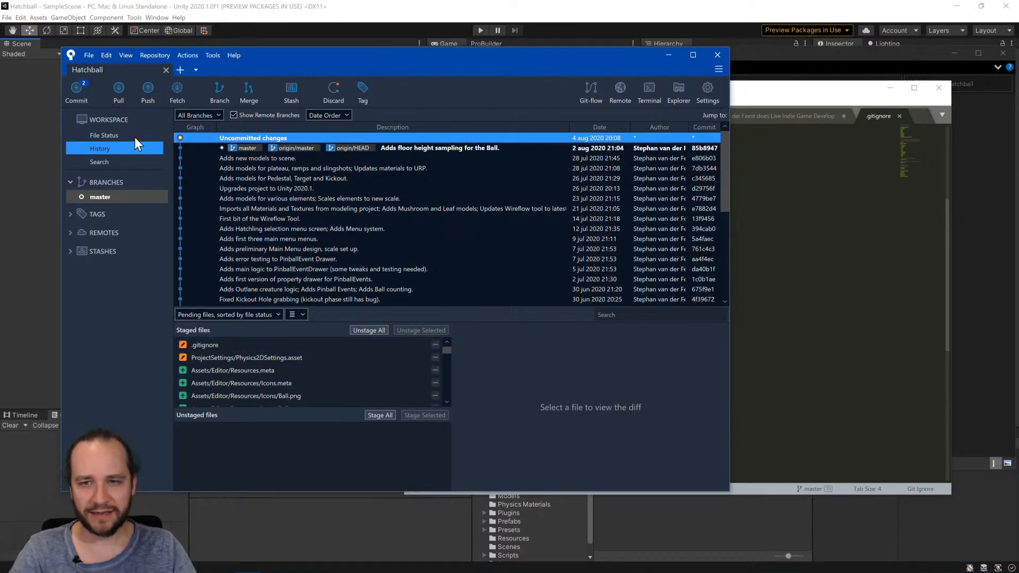
Commit the staged files with the message "Adds Editor Gizmo Icons." and push the changes immediately to origin/master.
click(75, 87)
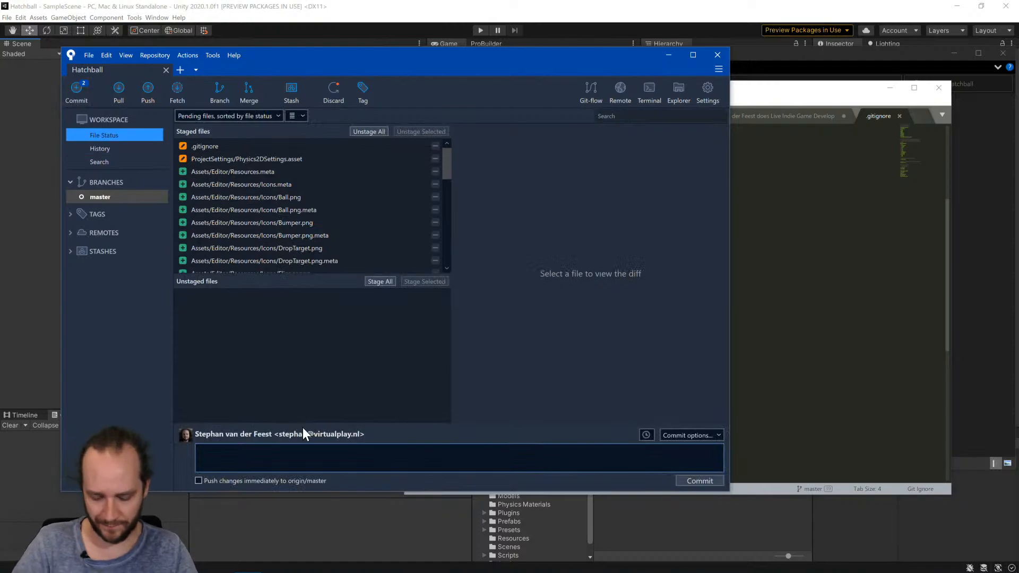
text(Adds Edito)
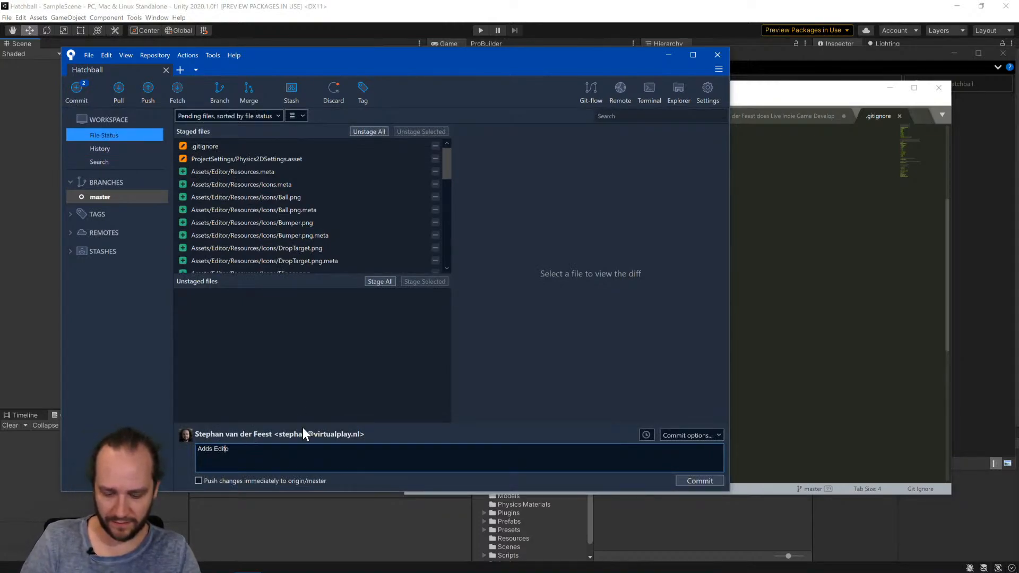
text(r Gizmo )
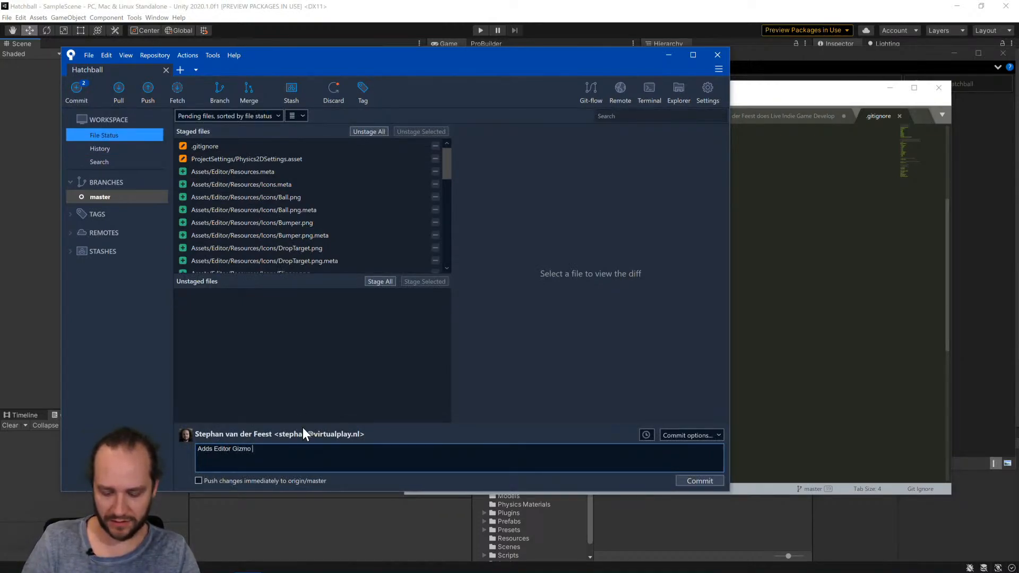
text(Icons.)
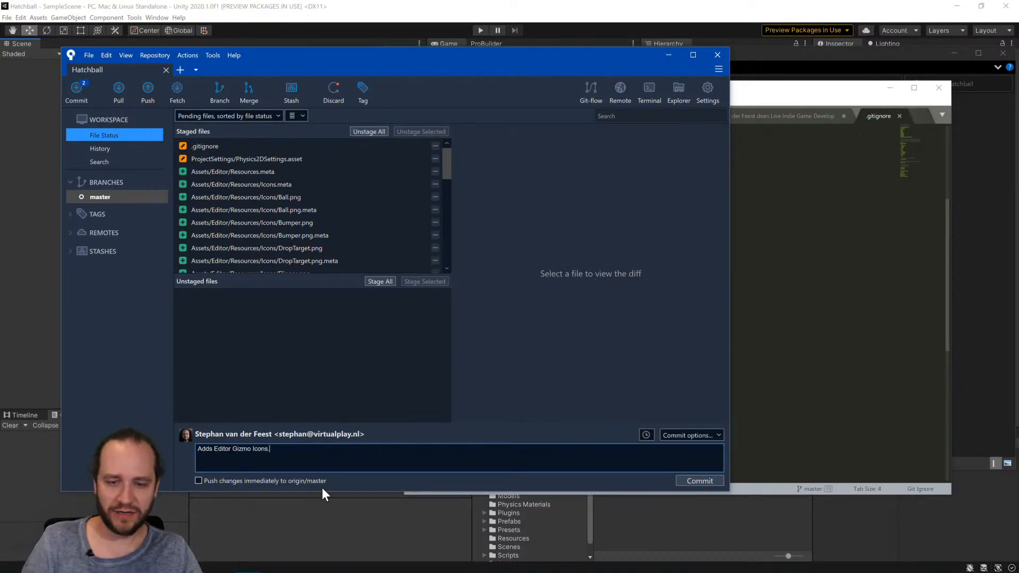
click(699, 480)
Close the .gitignore file in Sublime Text and bring the Hatchball Unity project to the front.
click(819, 221)
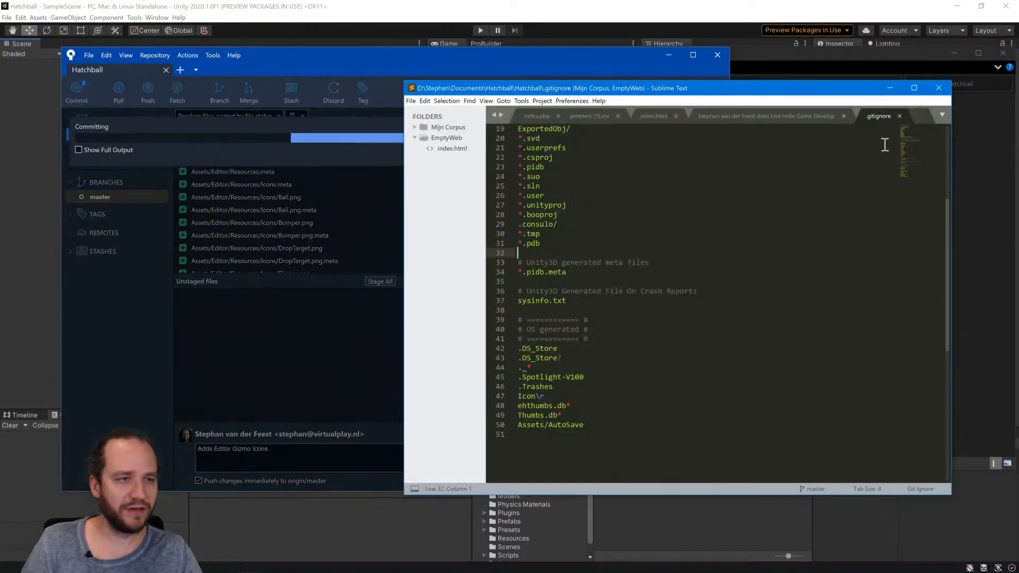
click(899, 115)
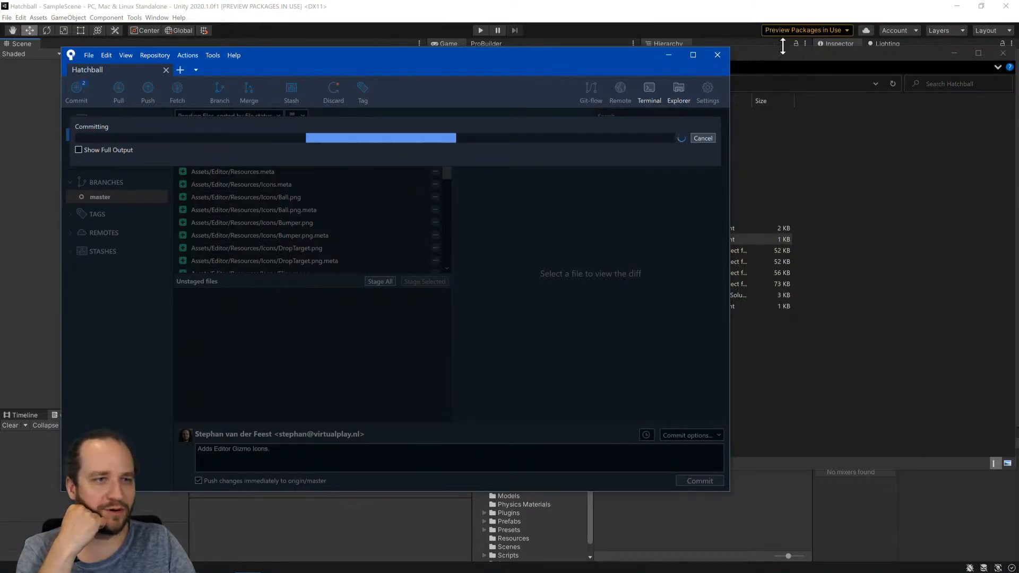
drag(773, 57, 751, 77)
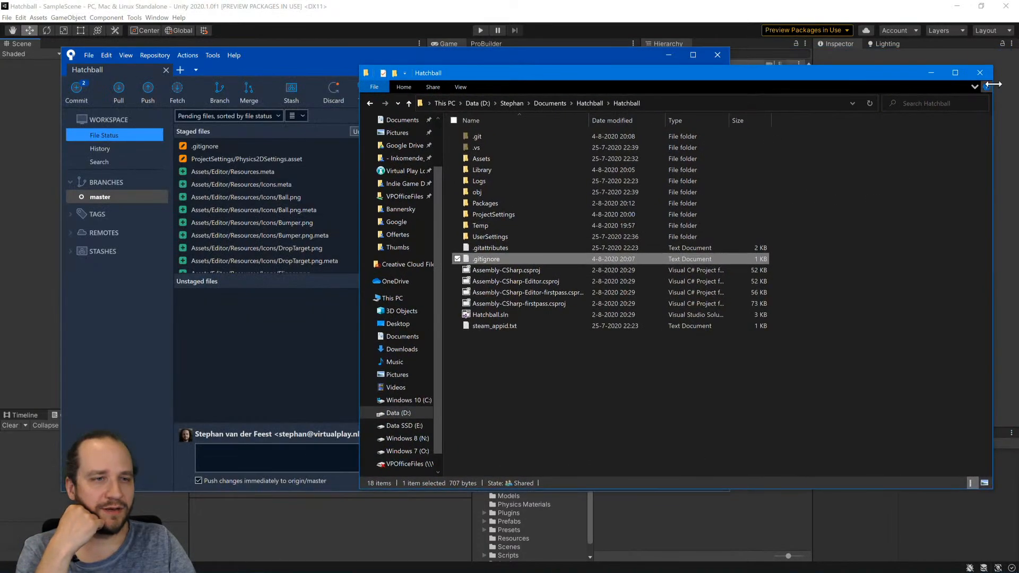
click(867, 17)
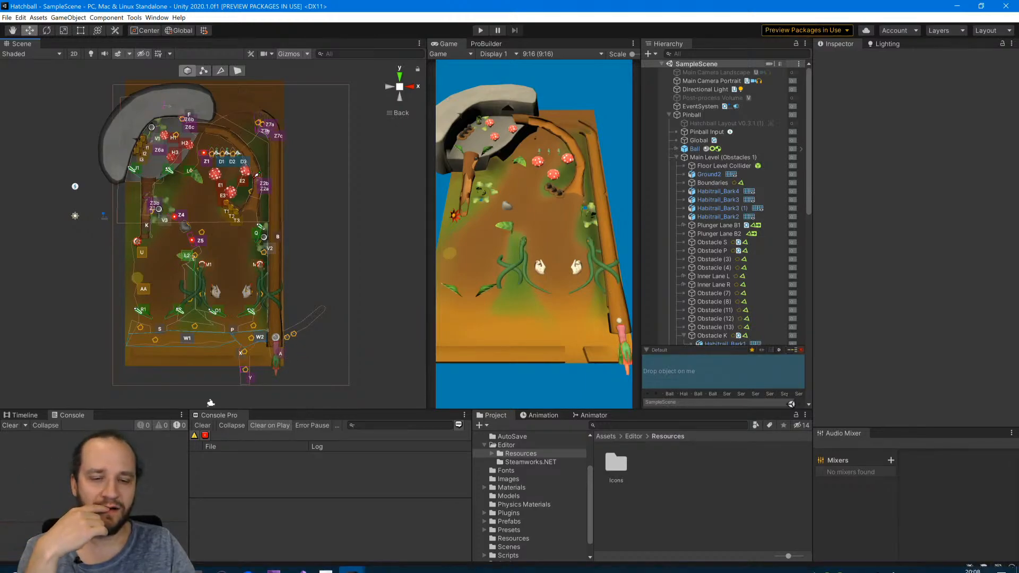
Switch to the Hatchball Design Draft Unity project and set the Scene view's shading mode to Shaded.
click(352, 563)
click(403, 529)
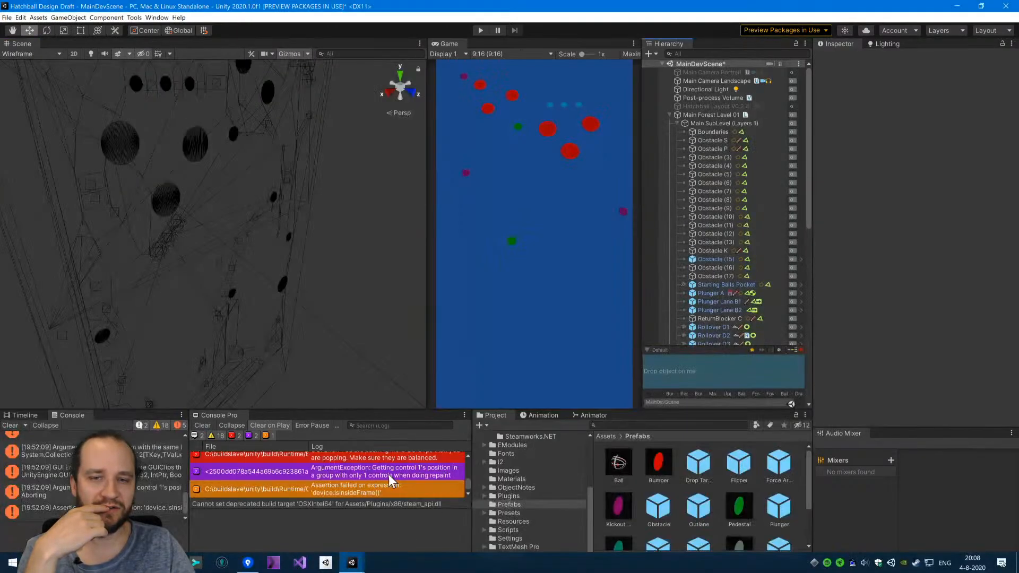
alt+drag(174, 349, 243, 311)
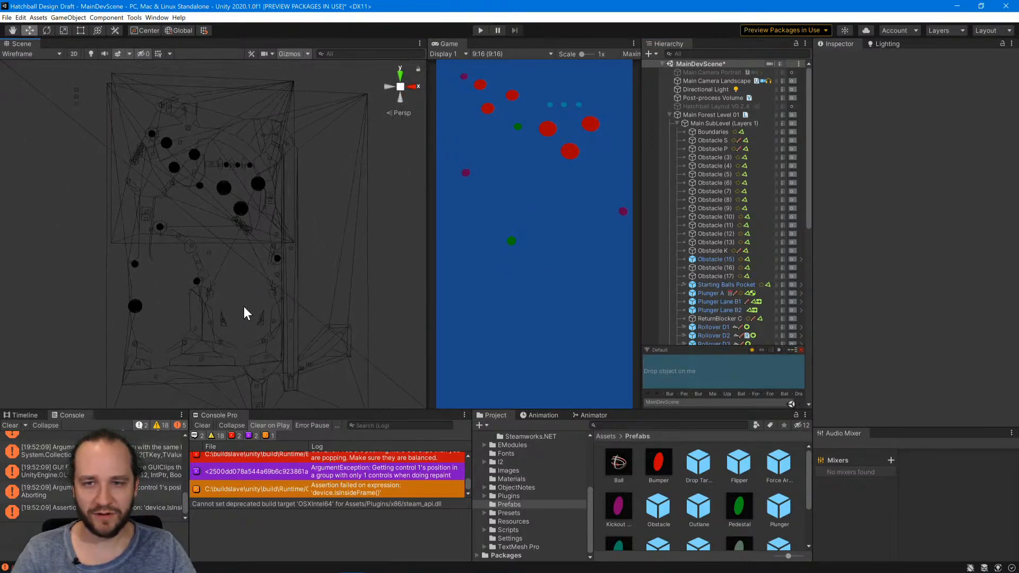
click(37, 53)
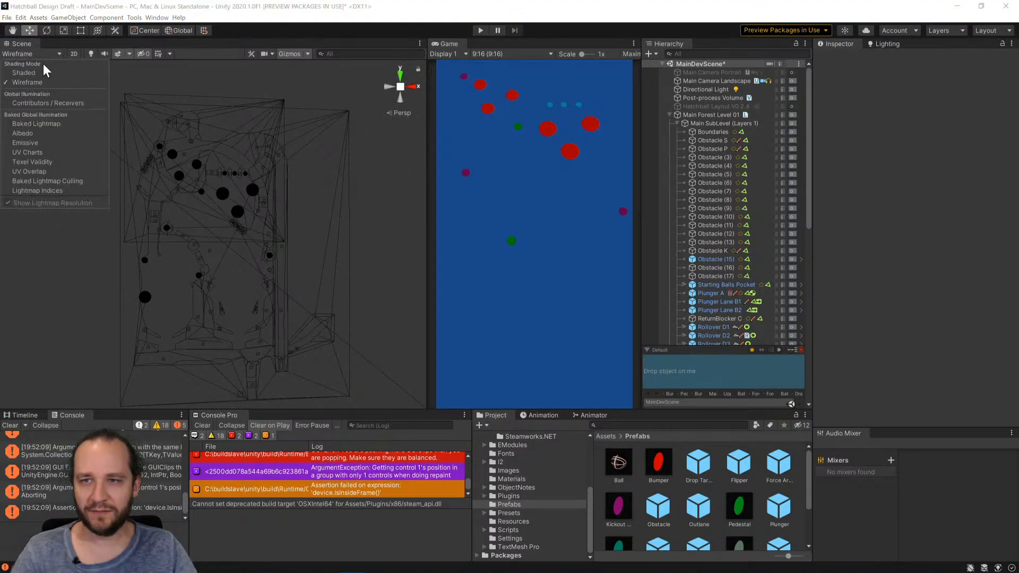
click(42, 72)
Align the Scene view of the pinball table to the Back view.
alt+drag(196, 215, 262, 278)
alt+drag(289, 314, 265, 296)
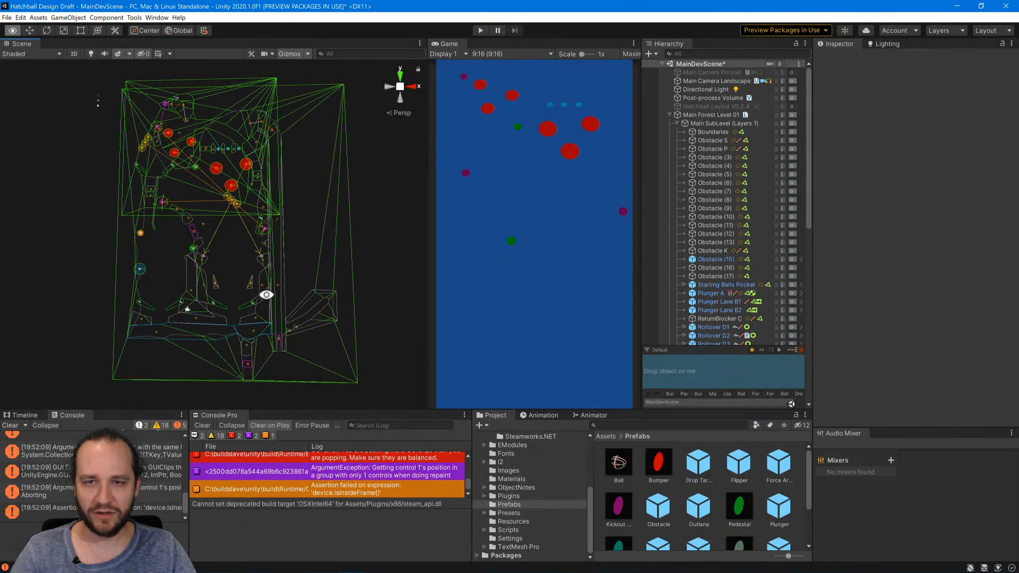
click(407, 86)
click(411, 87)
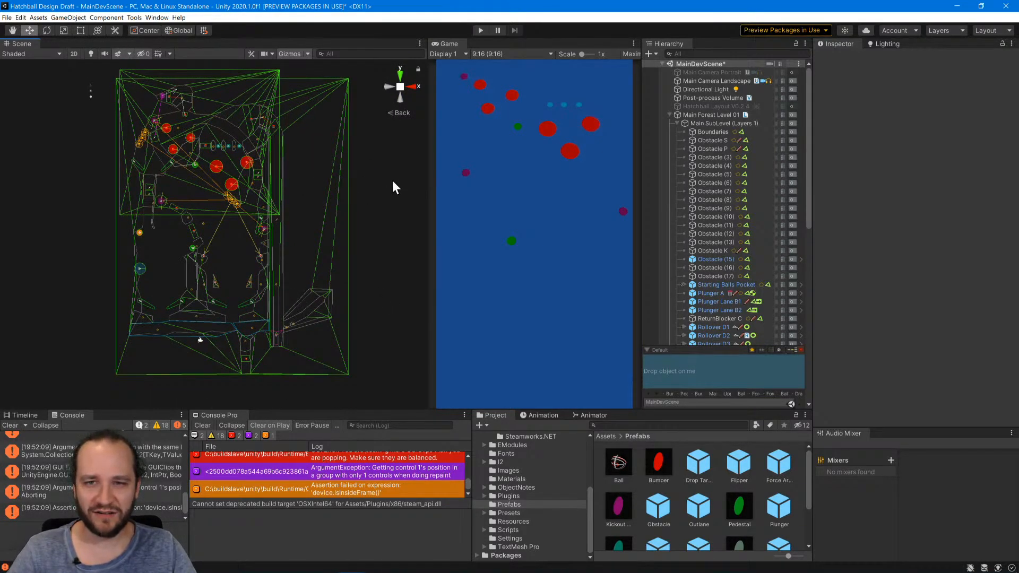
Place an instance of the Ball prefab in the Design Draft scene and set its Z position to 0.
click(618, 466)
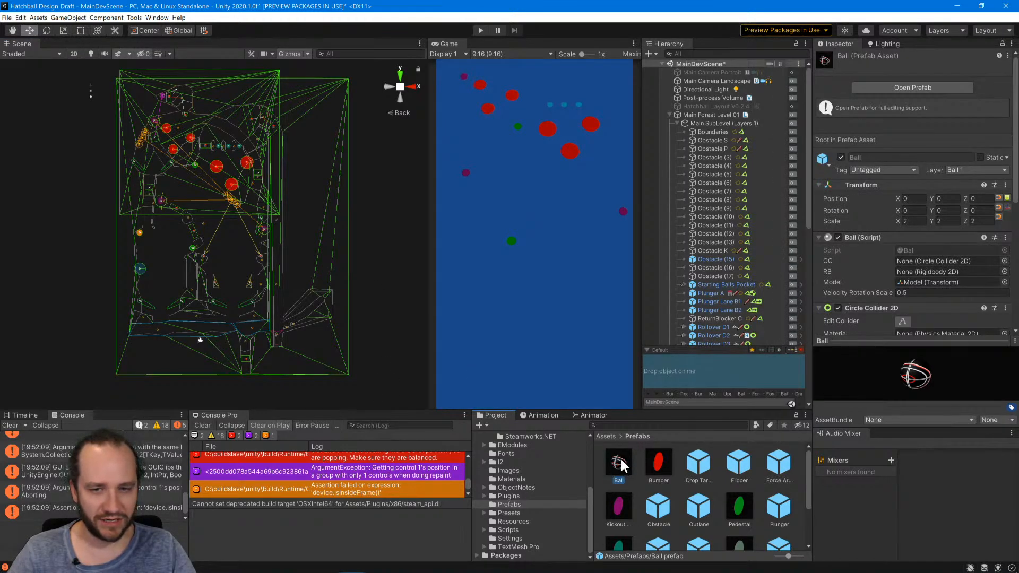
drag(621, 466, 270, 325)
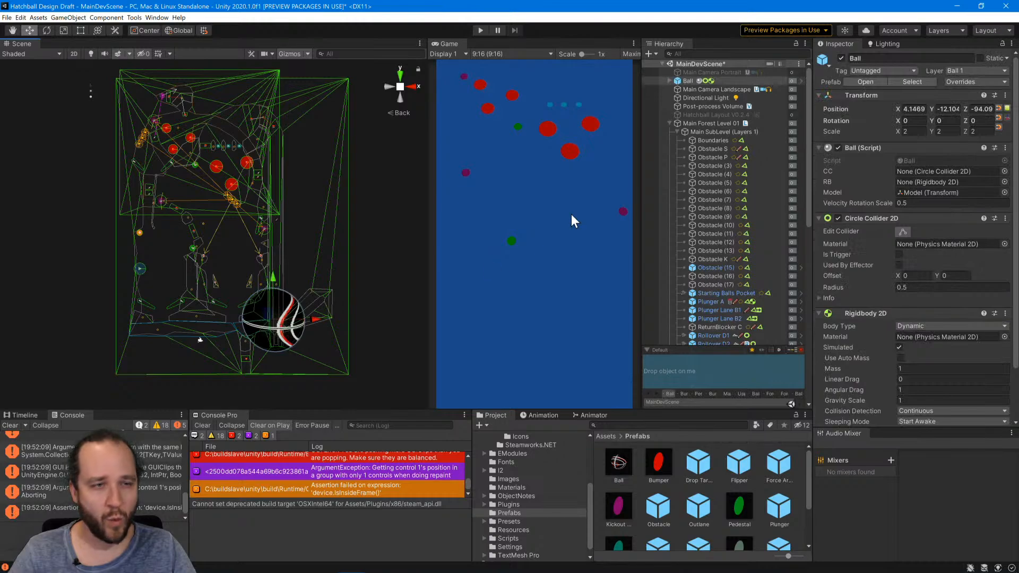
click(989, 113)
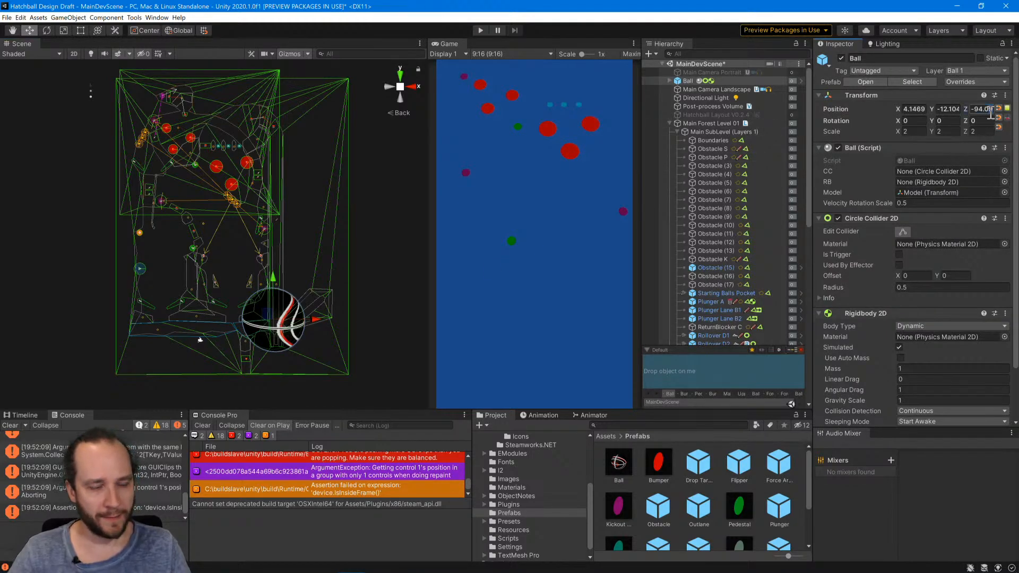
text(0)
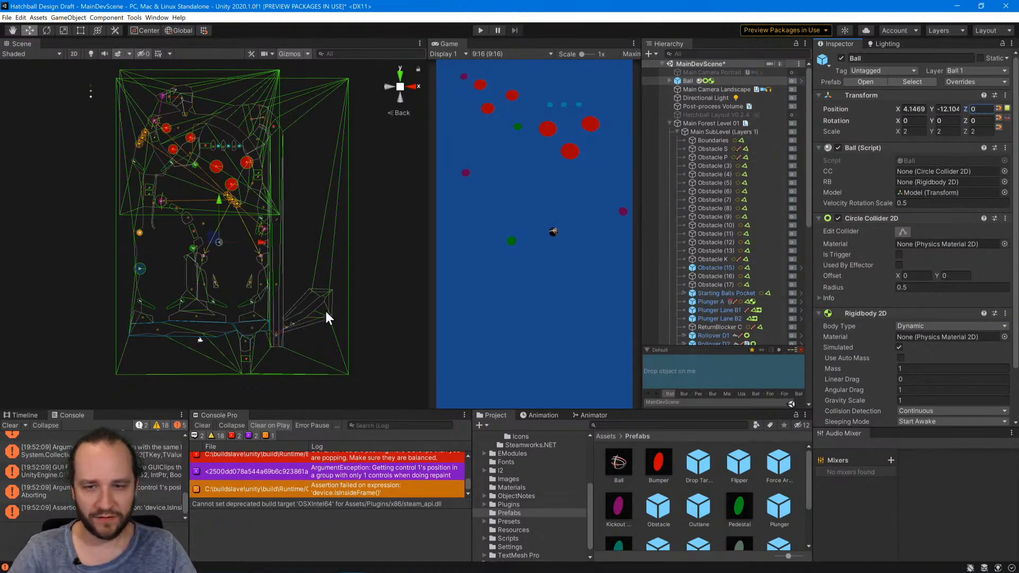
Move the ball into the plunger lane just above the plunger, at about X 24.1, Y -41.
drag(220, 241, 277, 325)
scroll(282, 346, up, 10)
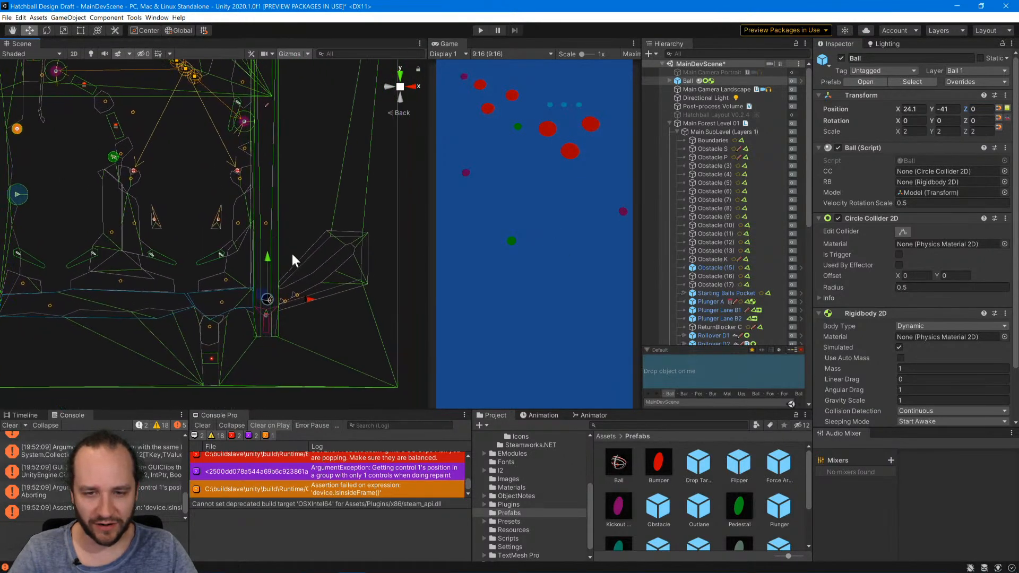
scroll(290, 326, up, 5)
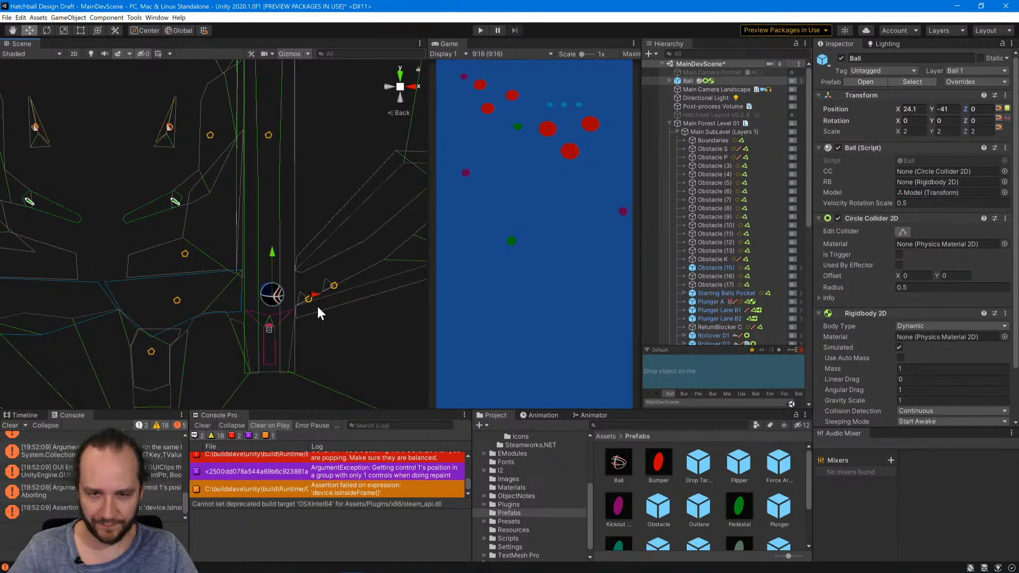
scroll(335, 361, up, 3)
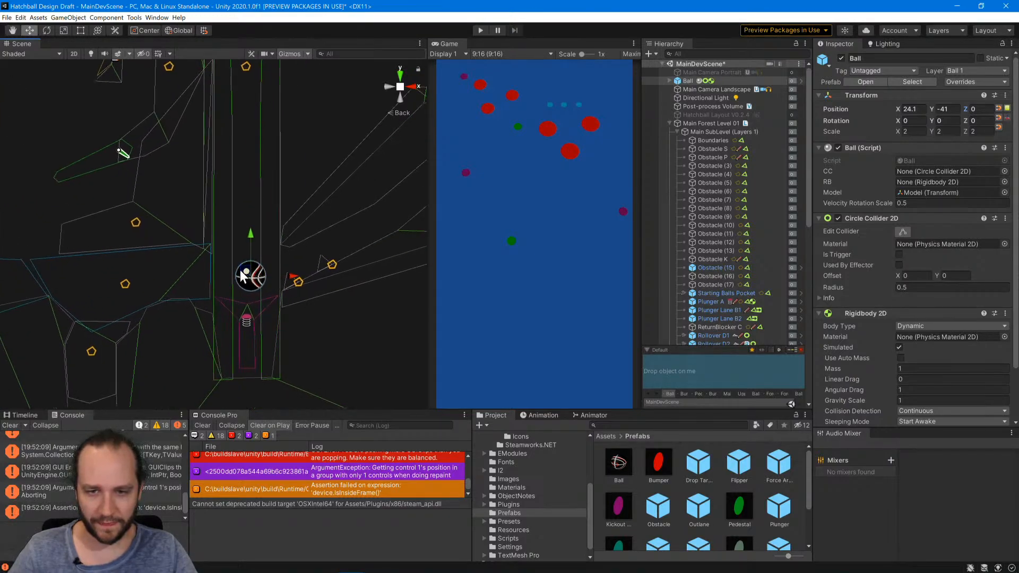
drag(240, 274, 238, 281)
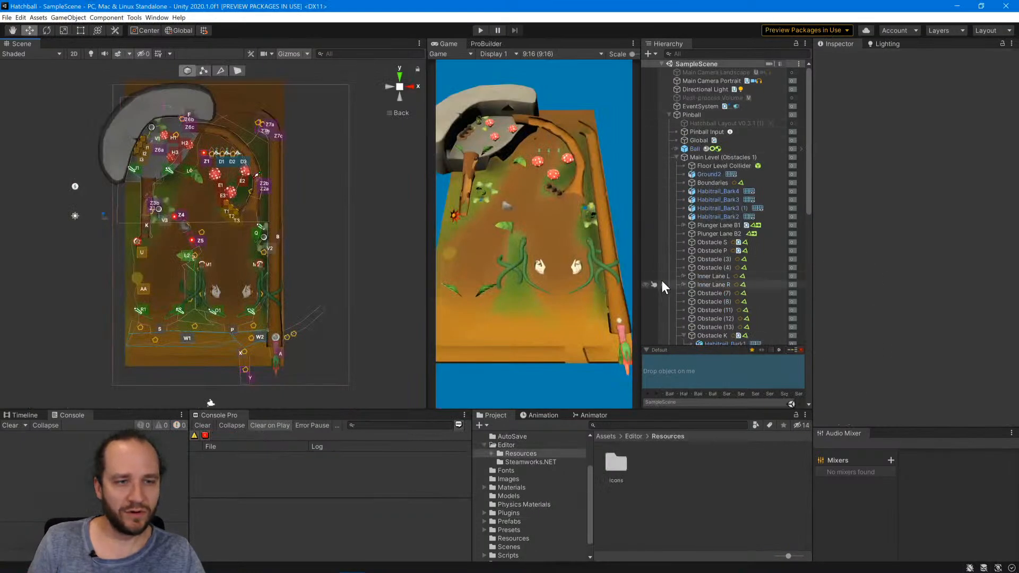
Switch to the Hatchball Unity project and set the Ball's Circle Collider 2D radius to 1.
click(694, 148)
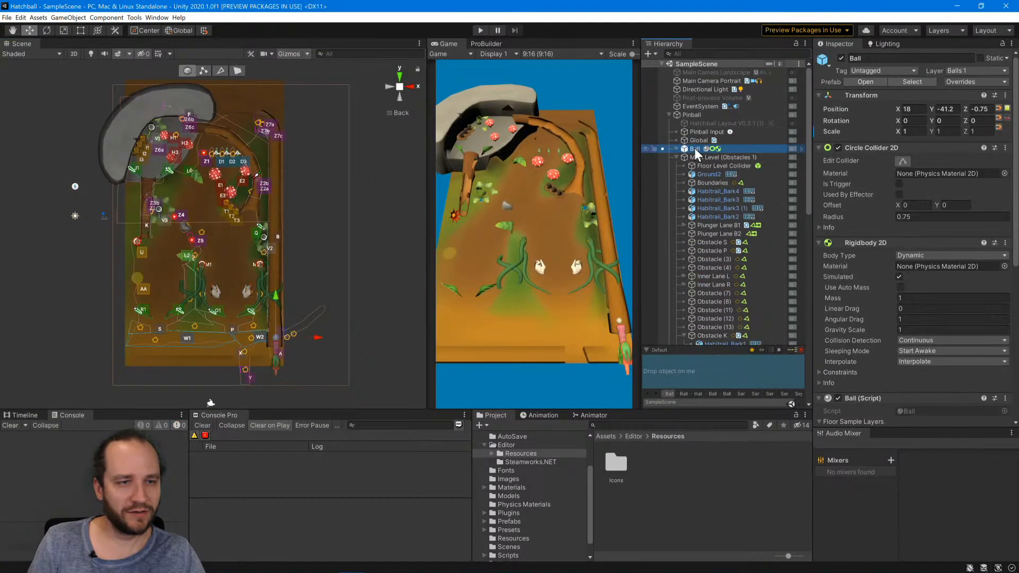
click(929, 215)
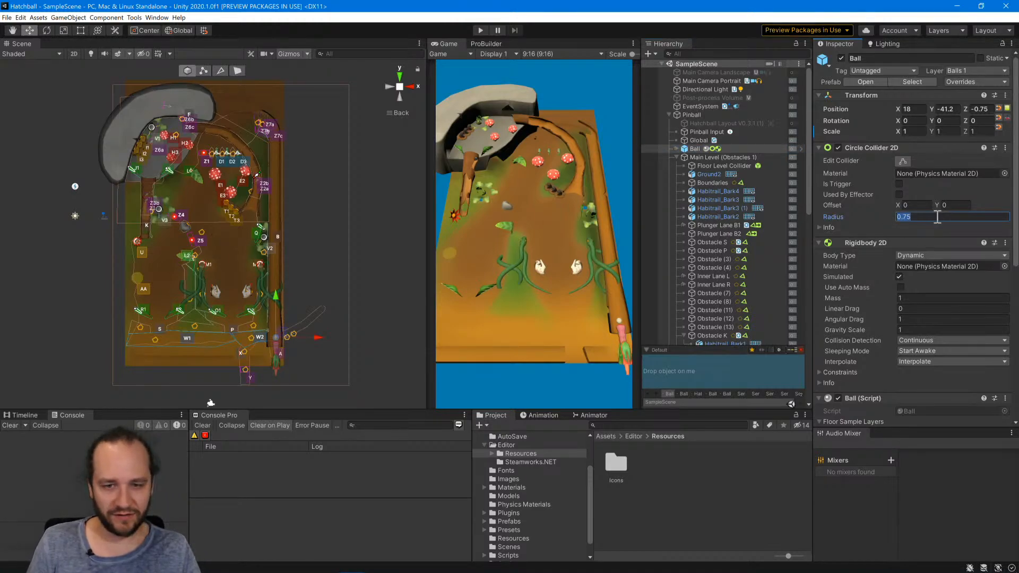
text(1)
scroll(275, 372, up, 10)
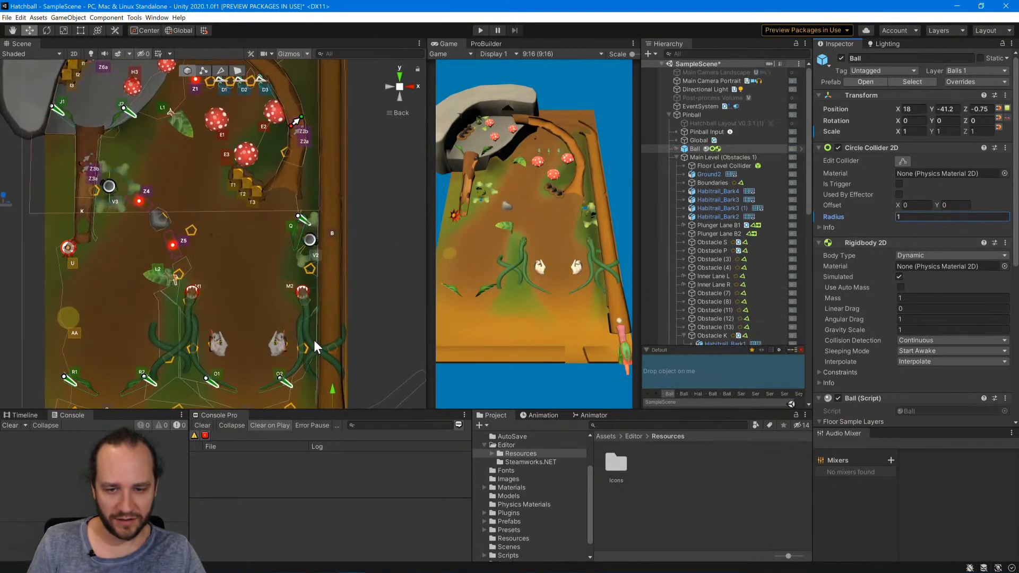
scroll(241, 190, up, 5)
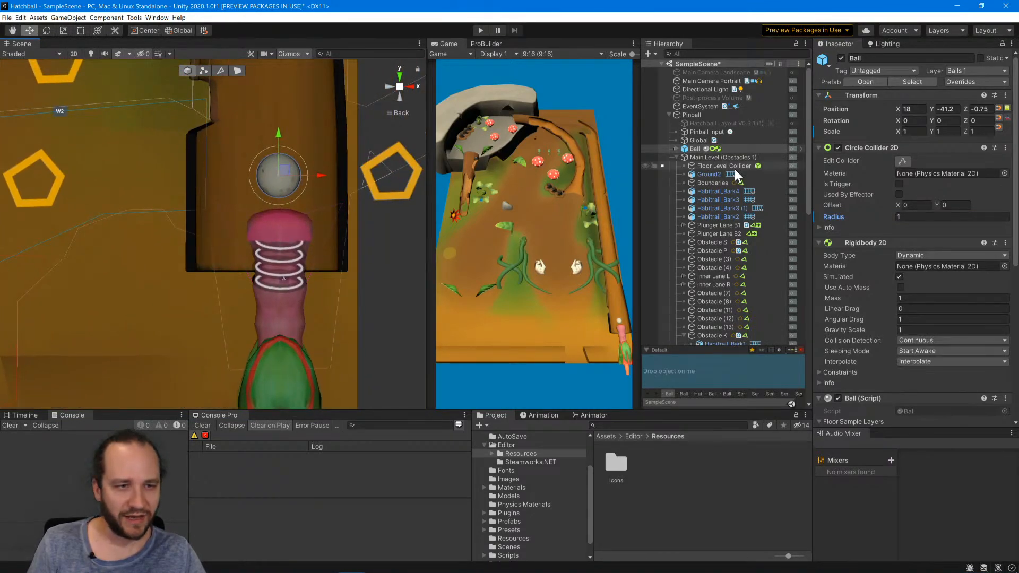
Set the X scale of the Ball's child model Egg_Turtle2 to the result of 0.5/.75.
click(677, 148)
click(700, 157)
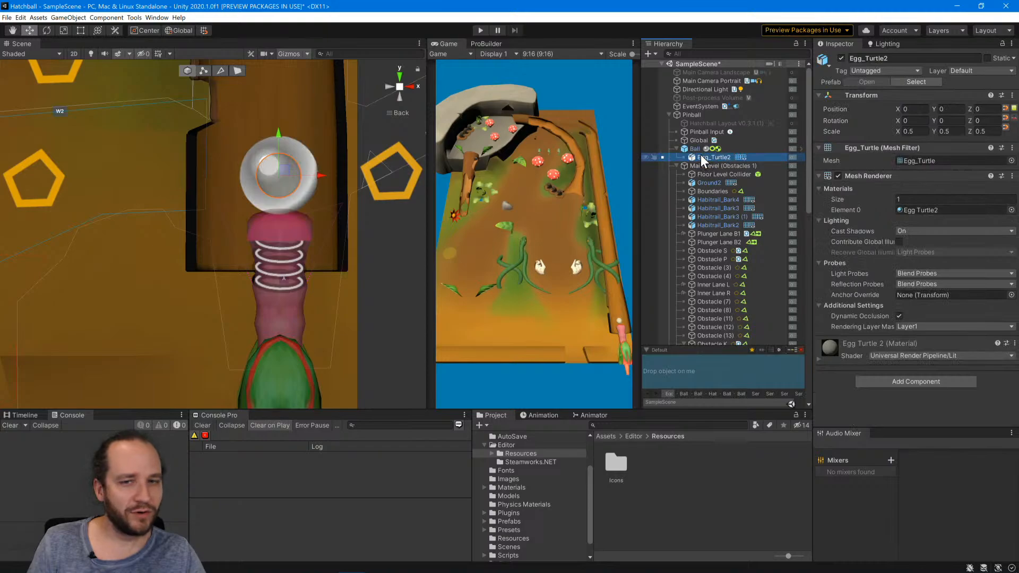
click(912, 131)
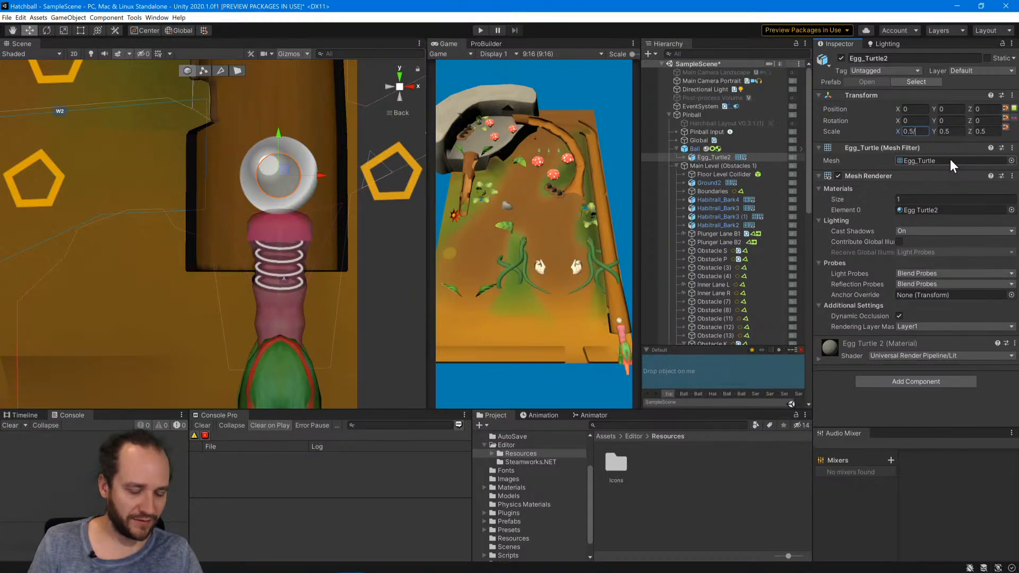
text(.75)
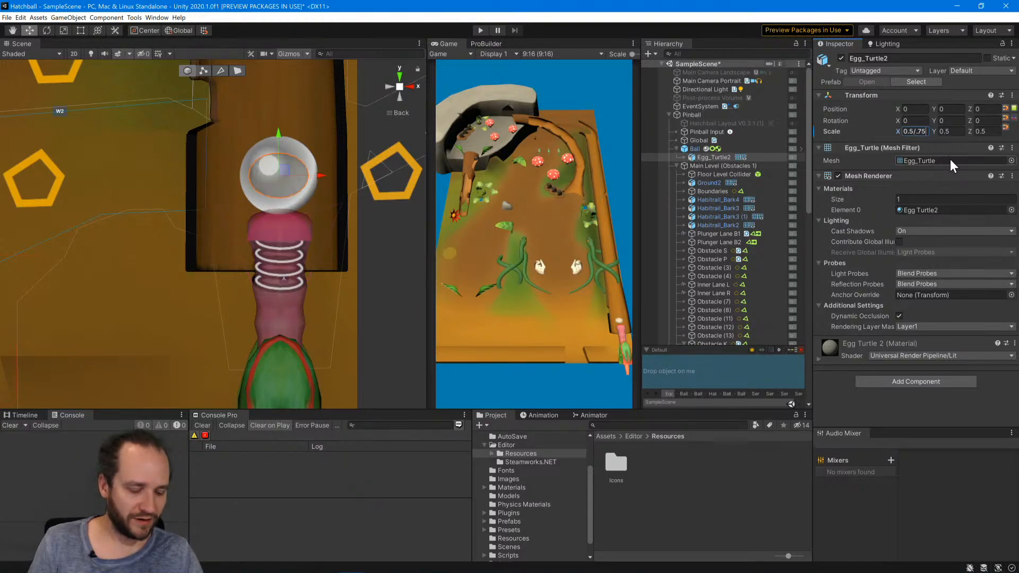
text(*1)
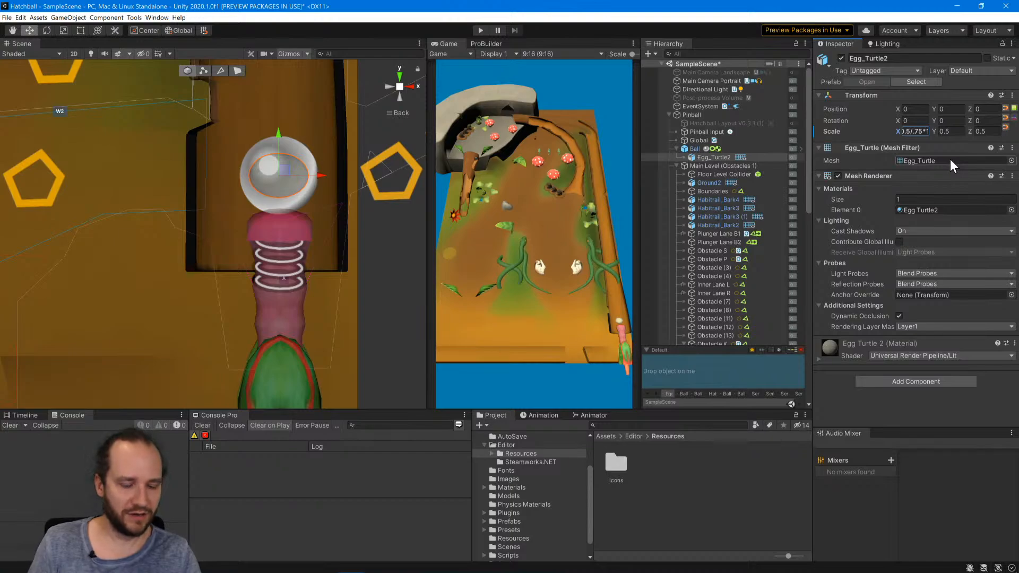
key(BackSpace)
key(BackSpace)
key(Return)
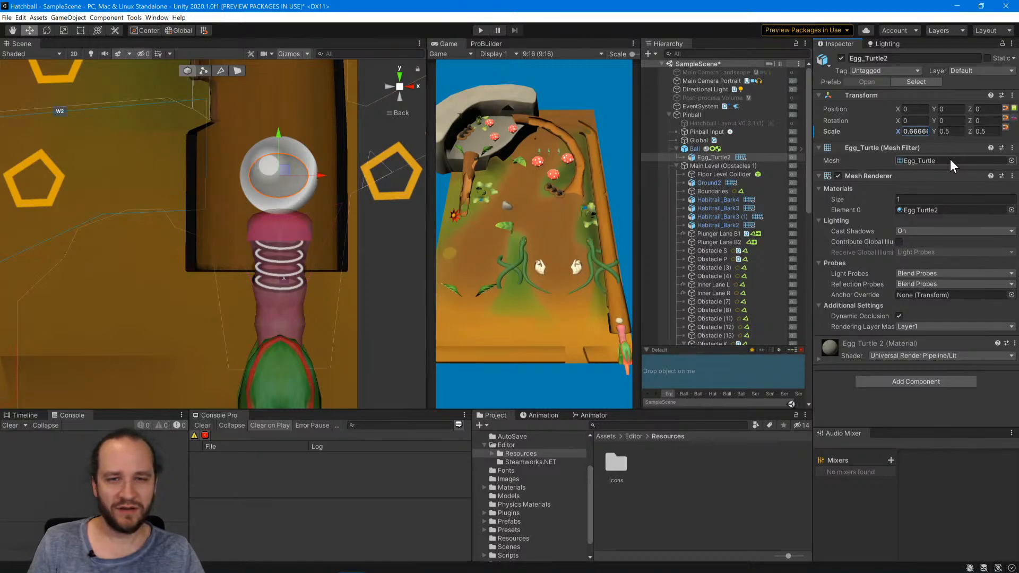
Reduce the size of the 3D gizmo icons in the Scene view.
click(307, 55)
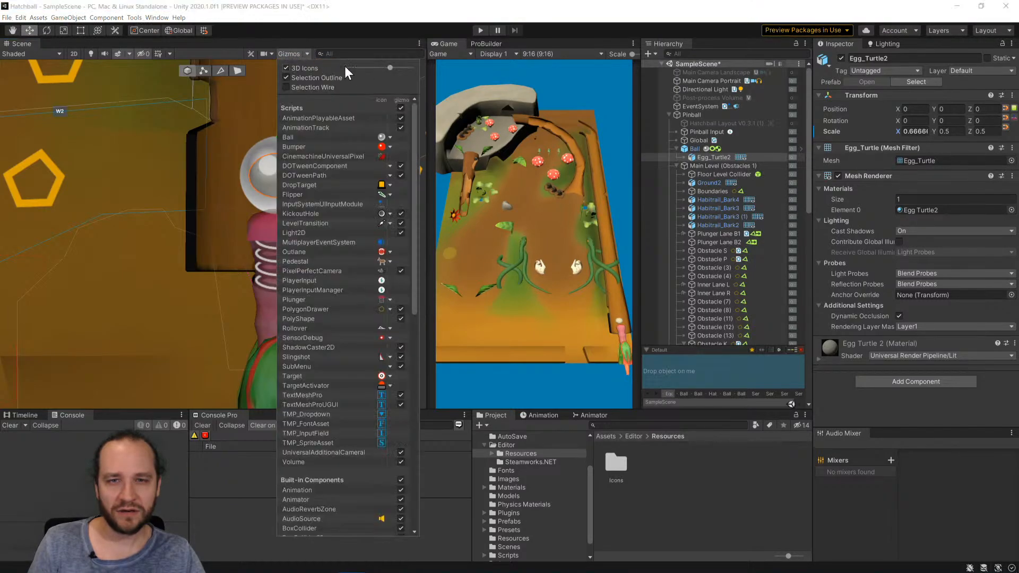
click(378, 67)
drag(378, 69, 382, 67)
click(306, 55)
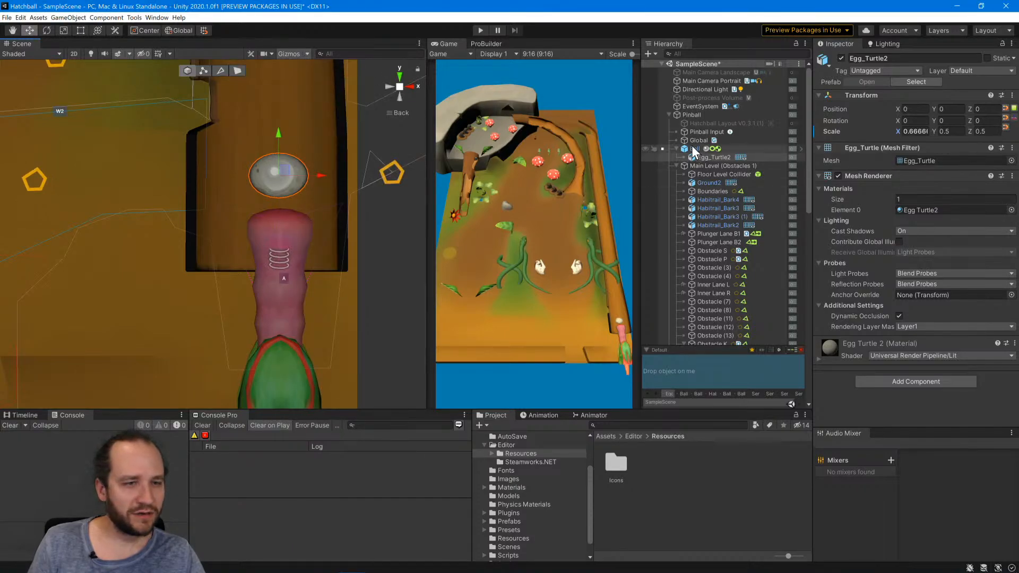
Set Egg_Turtle2's Y and Z scale to 0.66666 to match its X scale.
click(694, 149)
click(703, 156)
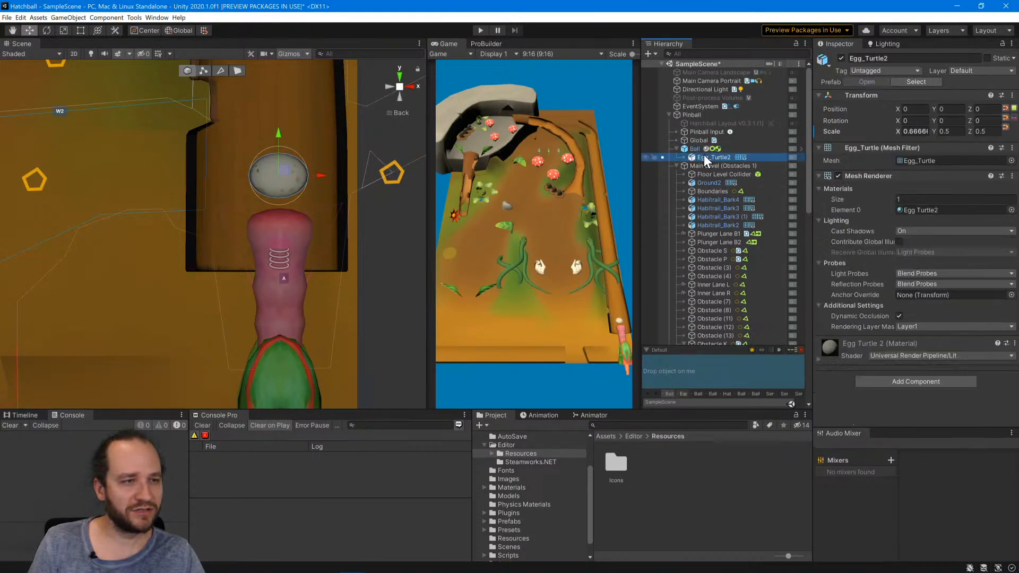
click(958, 131)
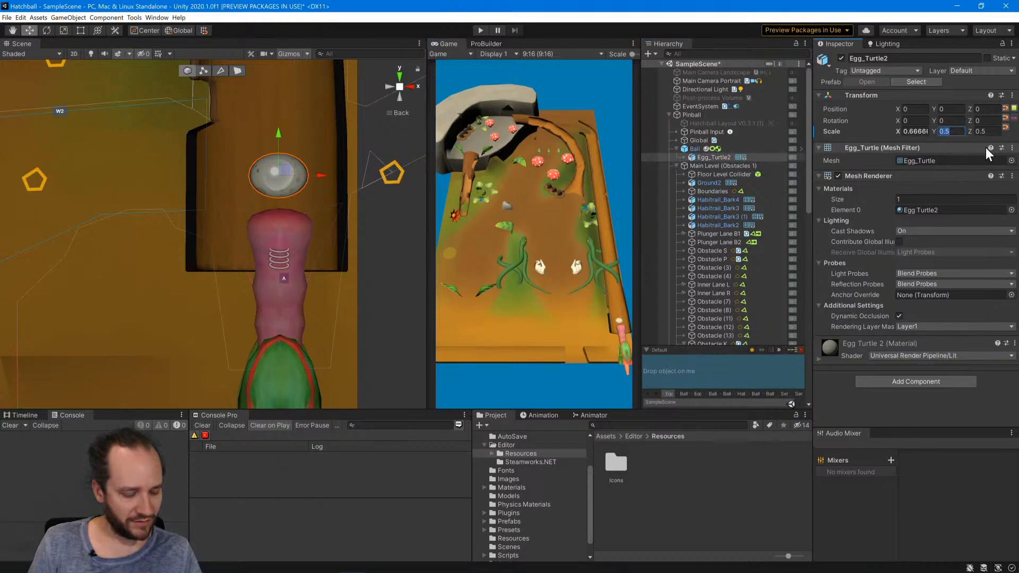
text(0.66666)
key(Tab)
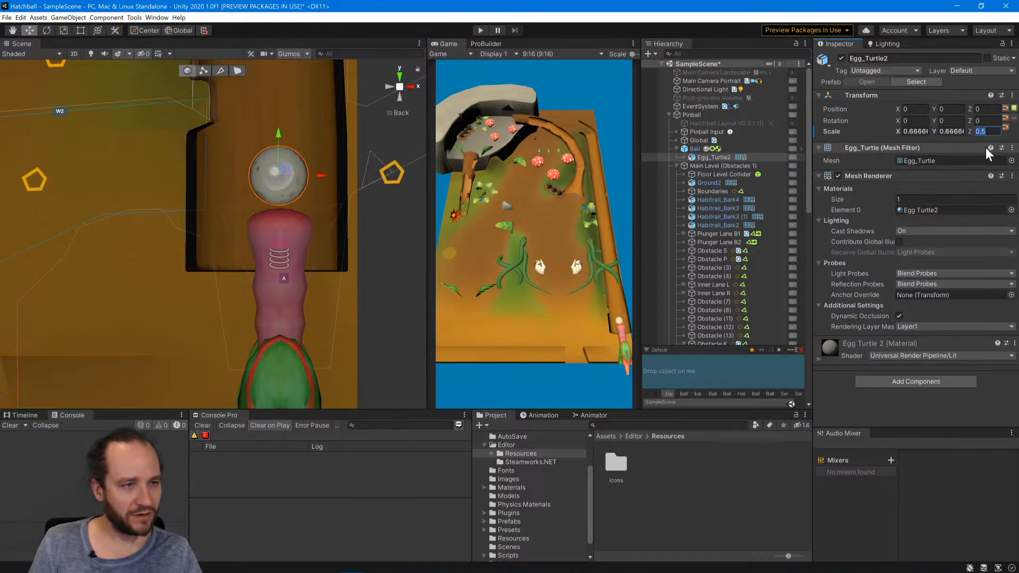
text(.)
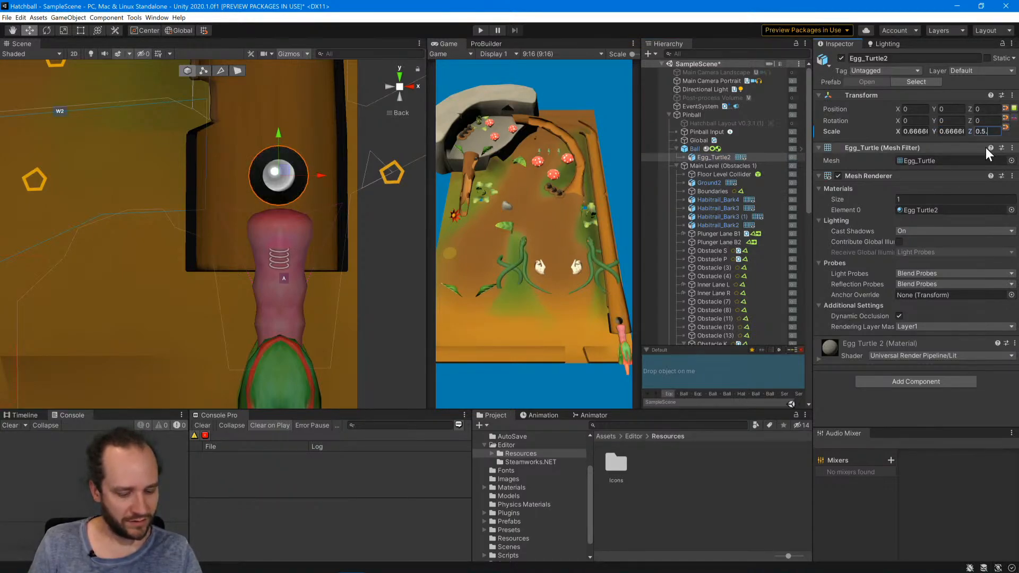
key(BackSpace)
key(BackSpace)
text(66666)
key(Return)
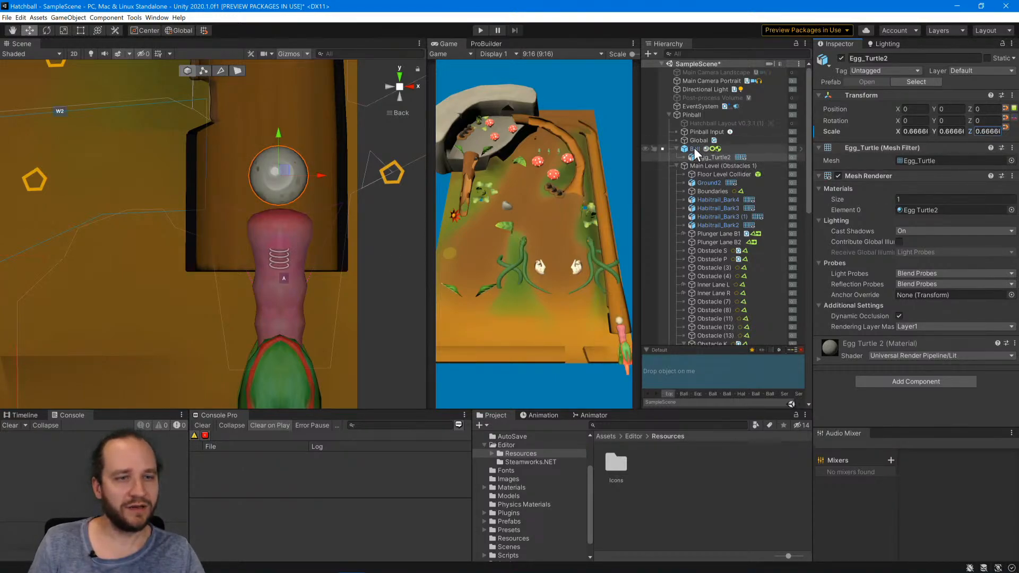
Review the Ball's Transform, Circle Collider 2D and Egg_Turtle2 overrides, and apply all of them to the prefab.
click(769, 149)
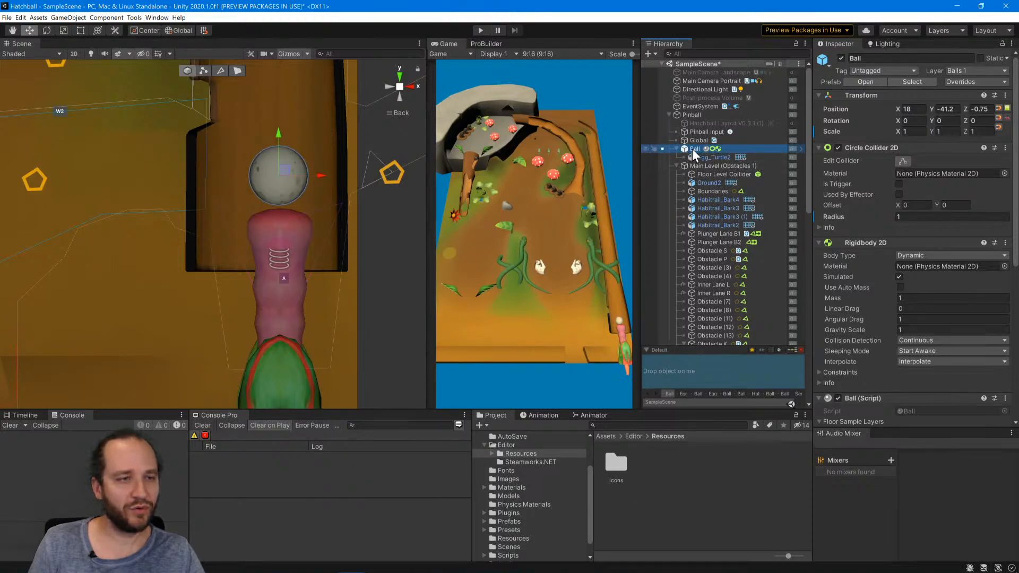
click(983, 82)
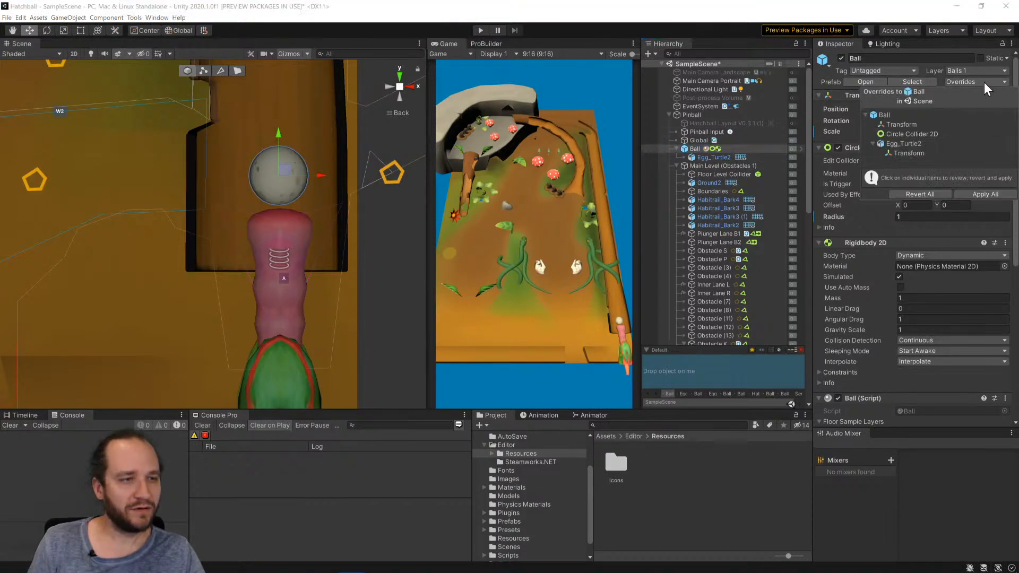
click(911, 125)
click(913, 134)
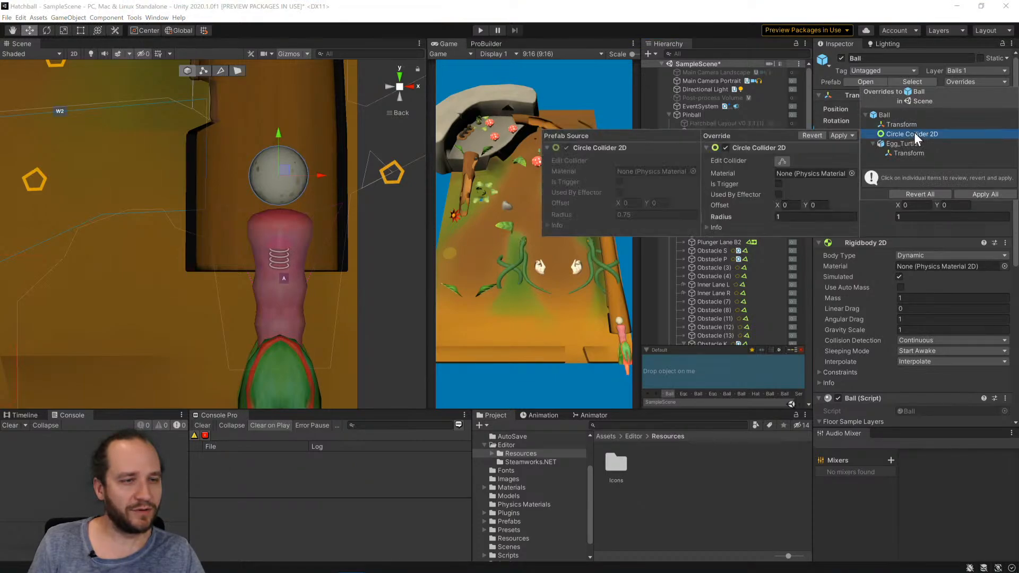
click(895, 154)
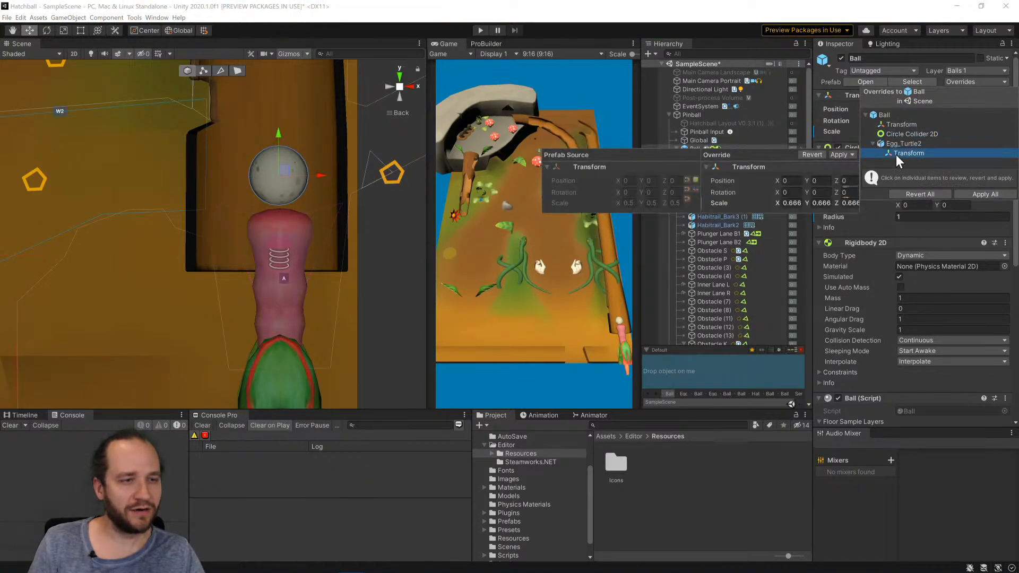
click(903, 123)
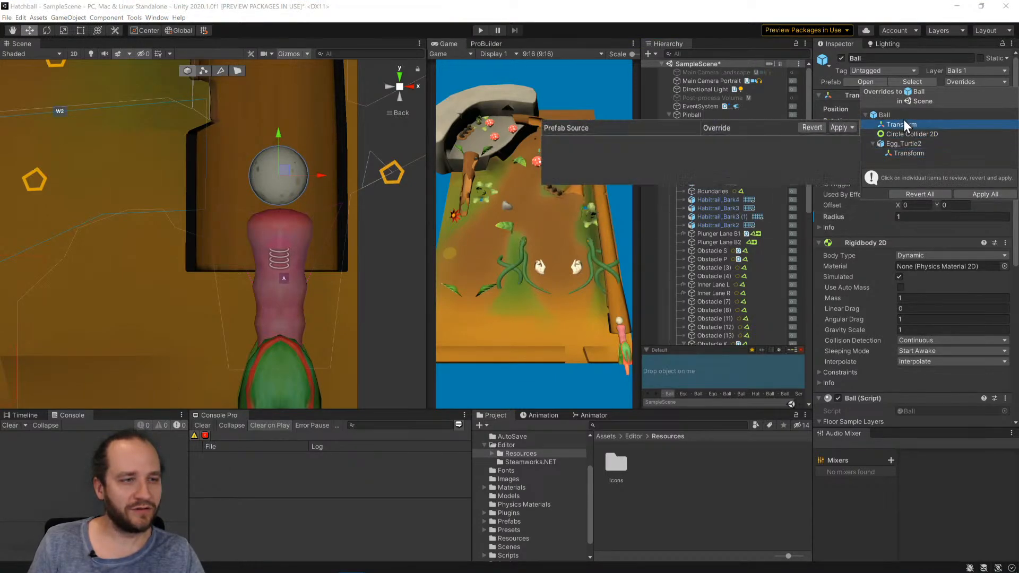
click(988, 192)
Deselect the ball, frame the whole pinball table in the Scene view and run the game in Play mode.
scroll(351, 296, down, 10)
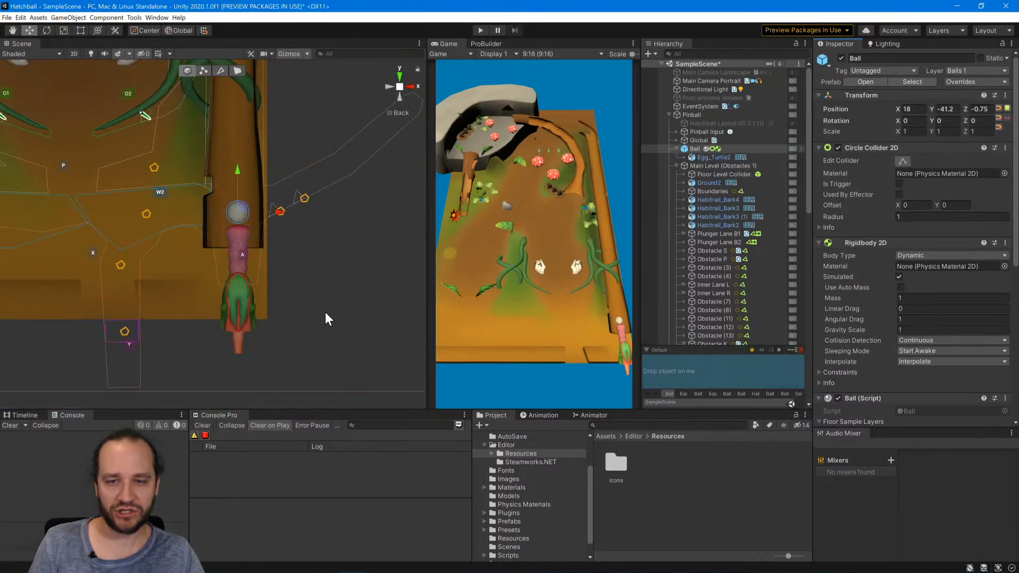
click(260, 260)
middle_drag(233, 182, 329, 322)
scroll(284, 276, down, 7)
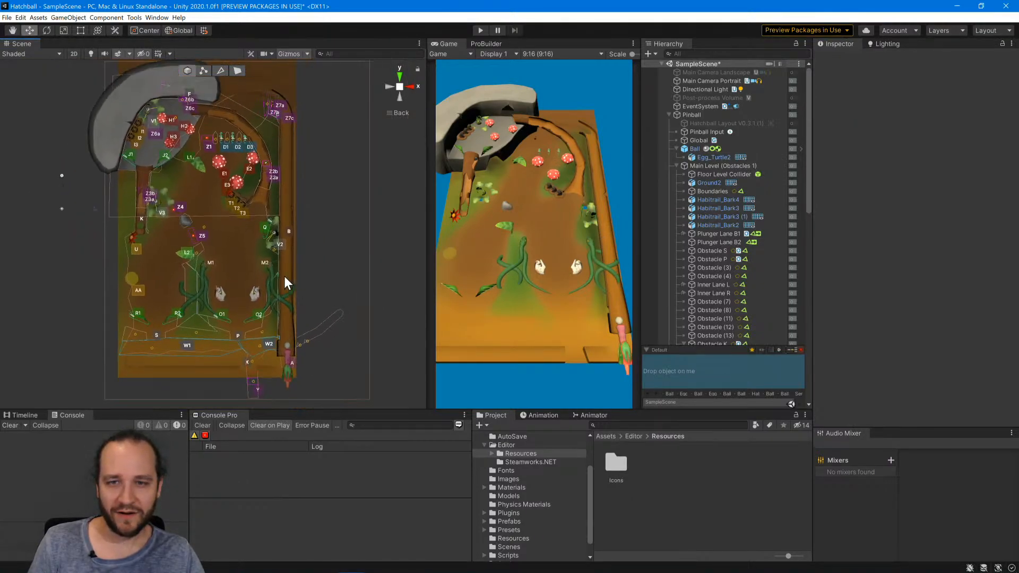
middle_drag(298, 276, 280, 279)
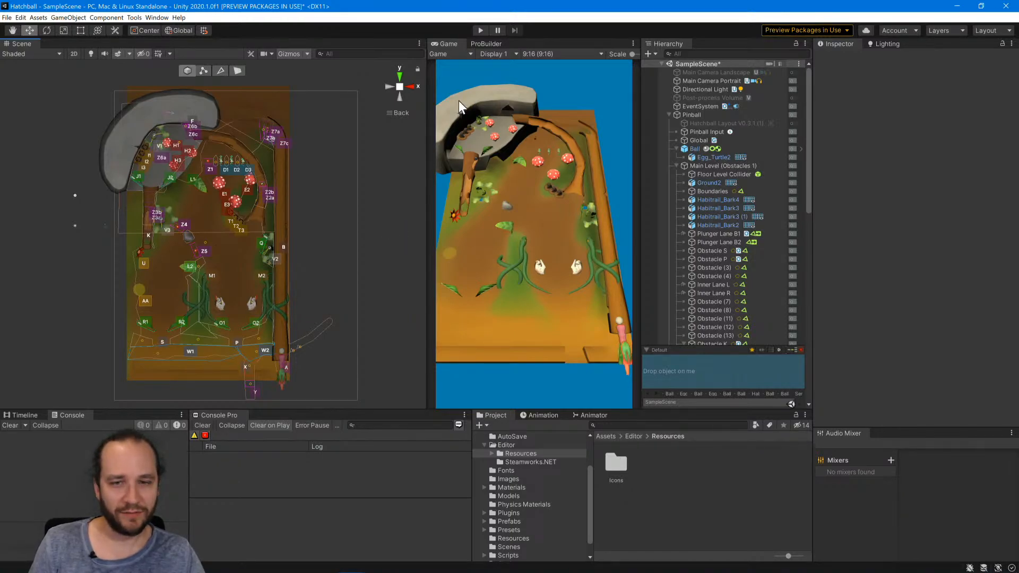
click(479, 30)
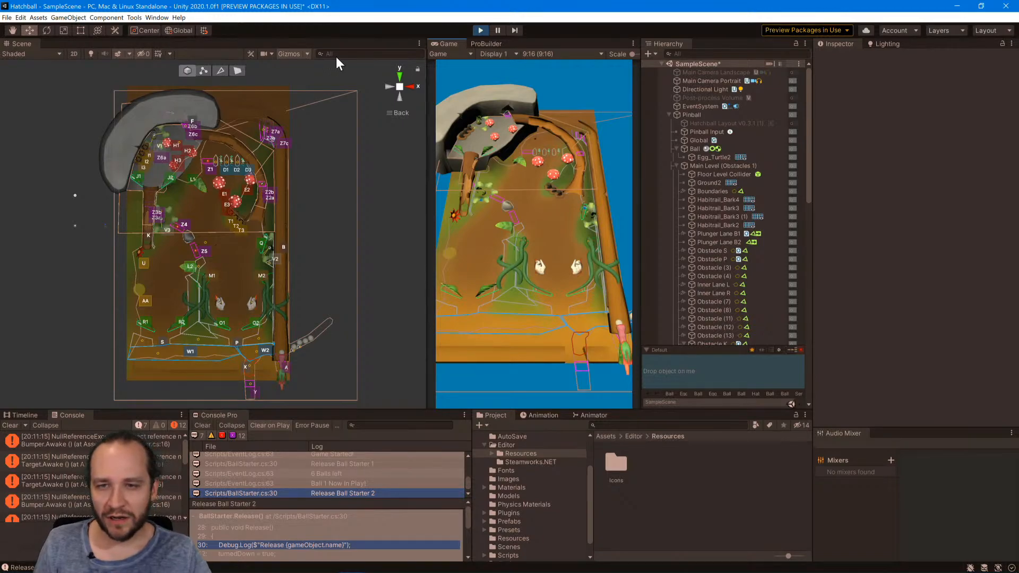
Select the Ball in the running game and examine its position beneath the upper rock formation from an angled view and the back view.
scroll(117, 125, up, 2)
scroll(116, 126, up, 5)
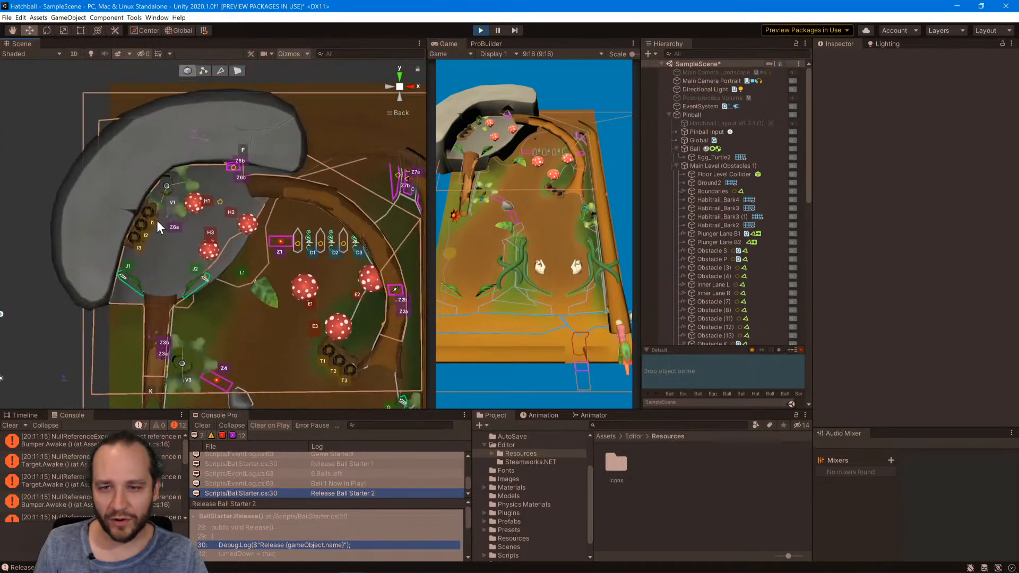
scroll(167, 236, down, 3)
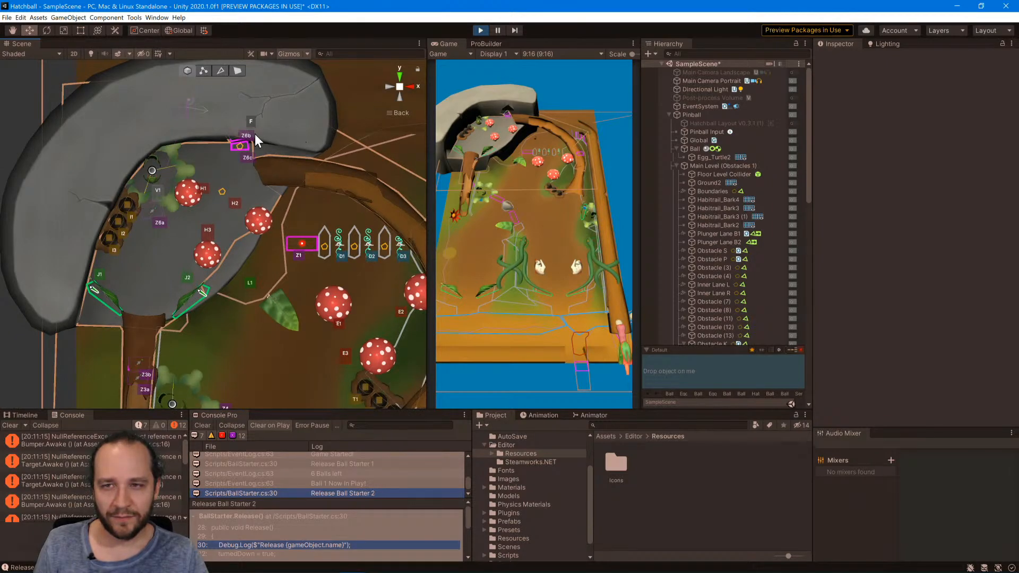
scroll(255, 134, down, 3)
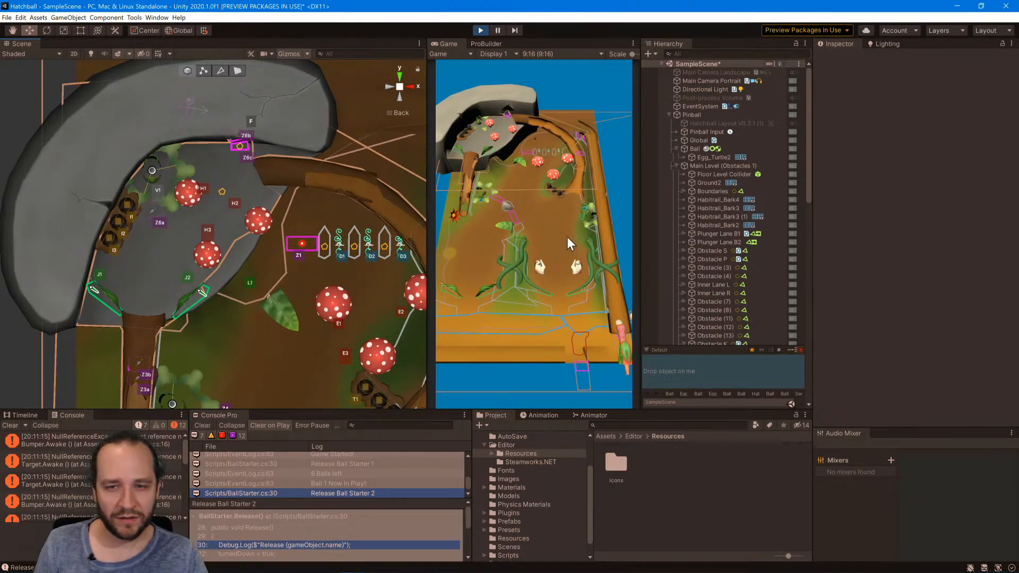
click(690, 149)
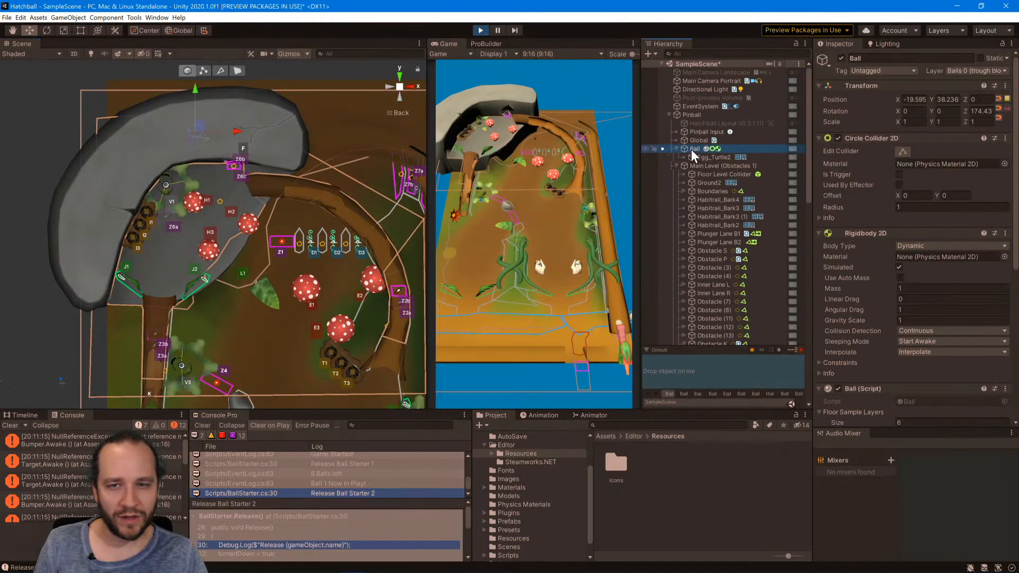
scroll(191, 122, up, 5)
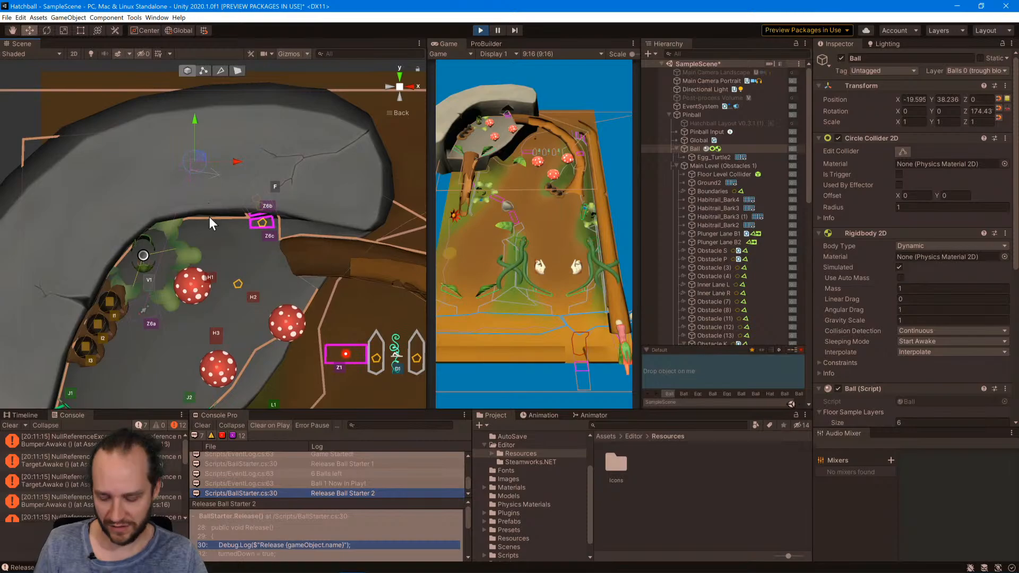
alt+drag(209, 216, 193, 159)
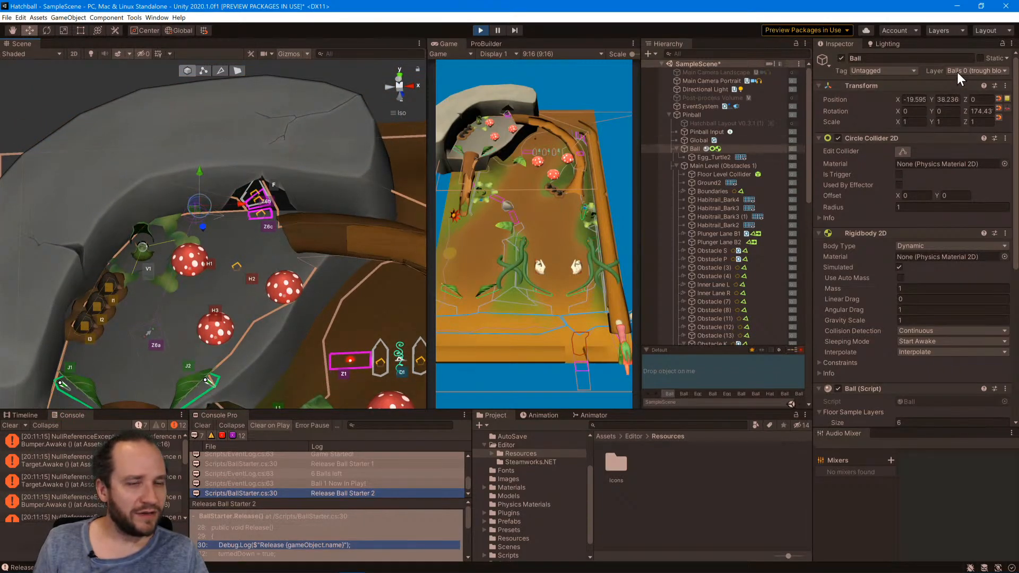
alt+drag(281, 243, 300, 393)
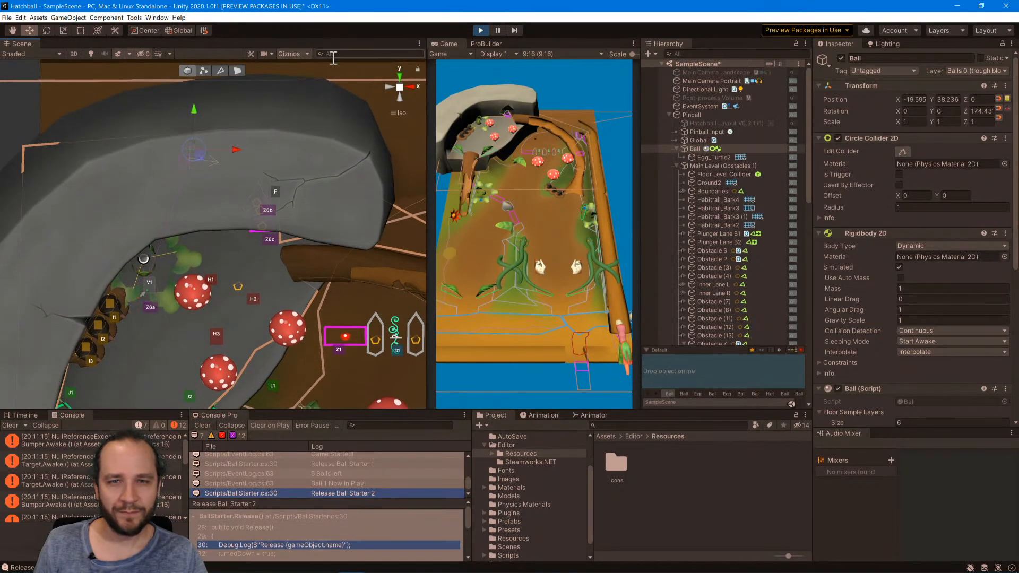
click(389, 87)
click(412, 84)
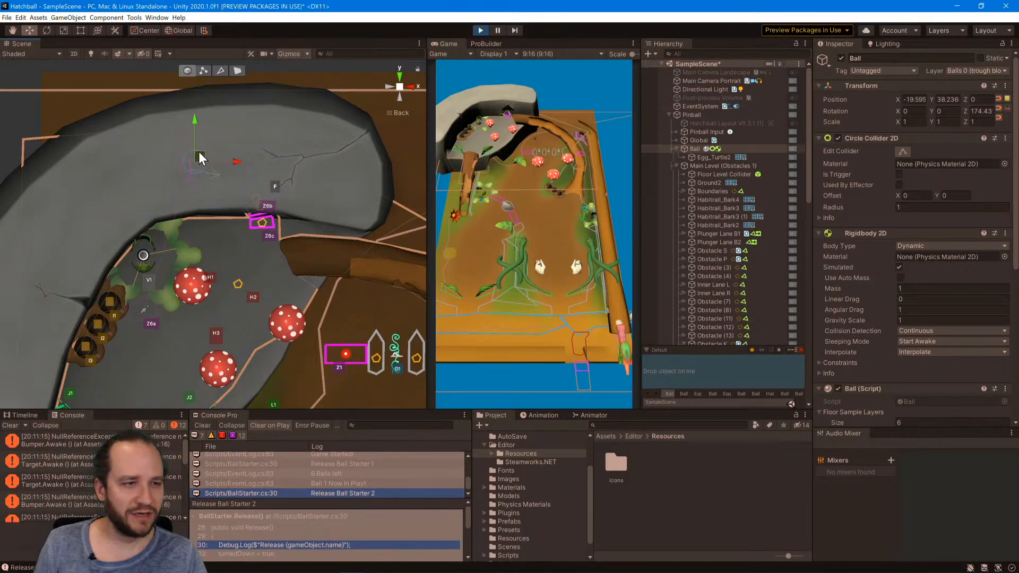
Try to move the ball in the Scene view away from its resting spot under the rock formation.
drag(199, 150, 200, 163)
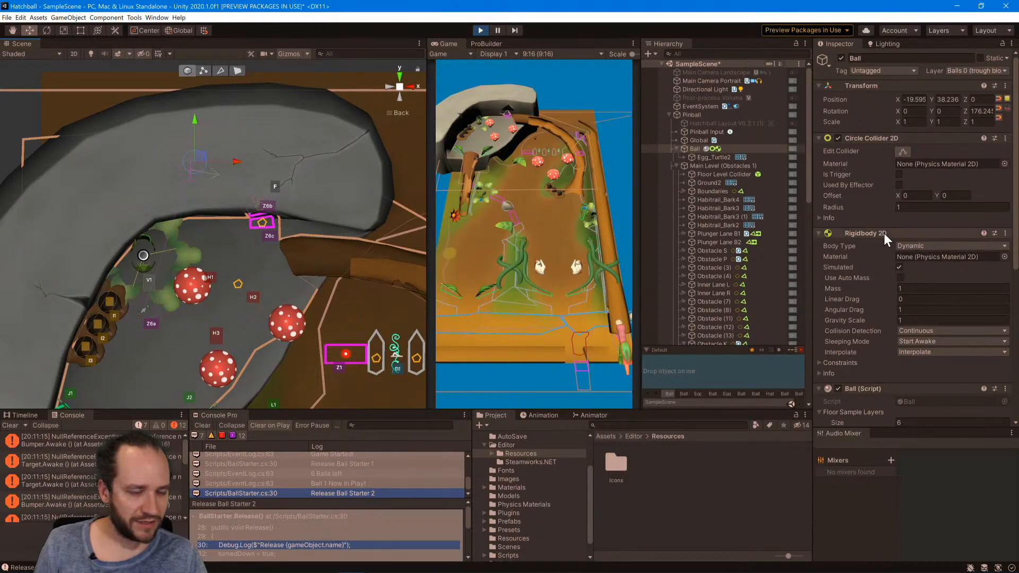
drag(203, 155, 267, 161)
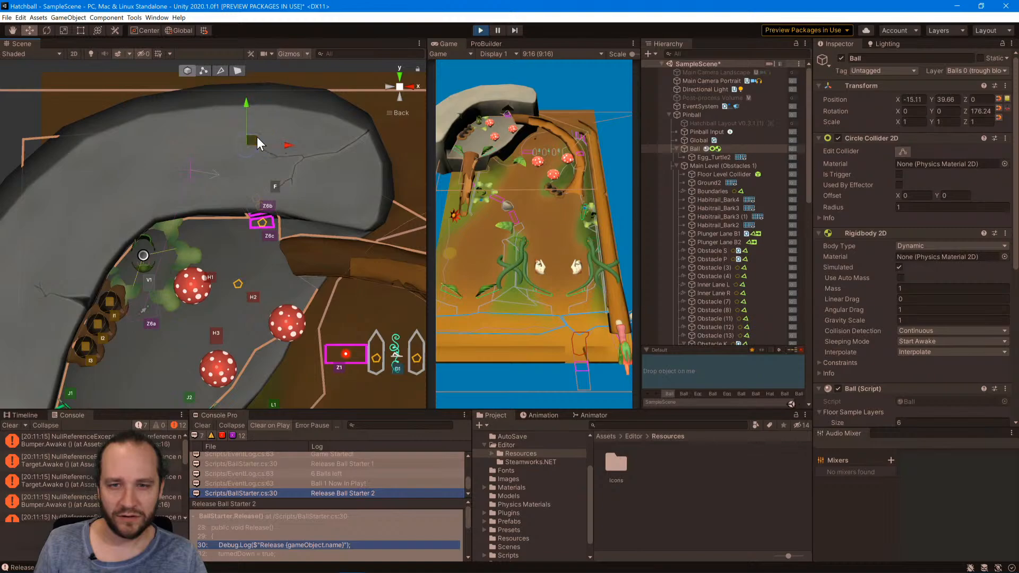
drag(257, 137, 204, 157)
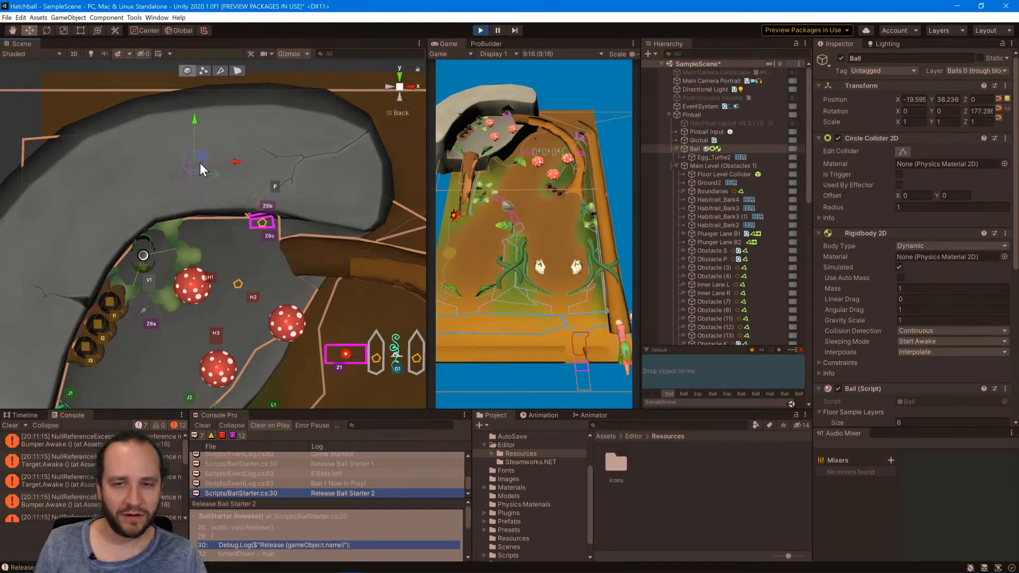
click(208, 169)
click(192, 156)
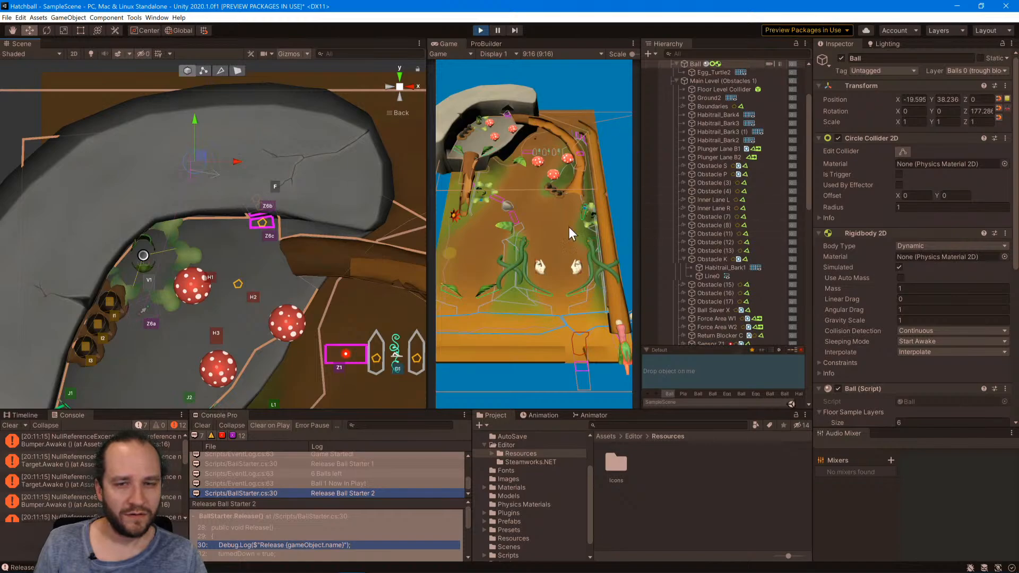
Disable Plateau_Rockformation1 in the running game to expose the ball, and select the ball.
click(263, 226)
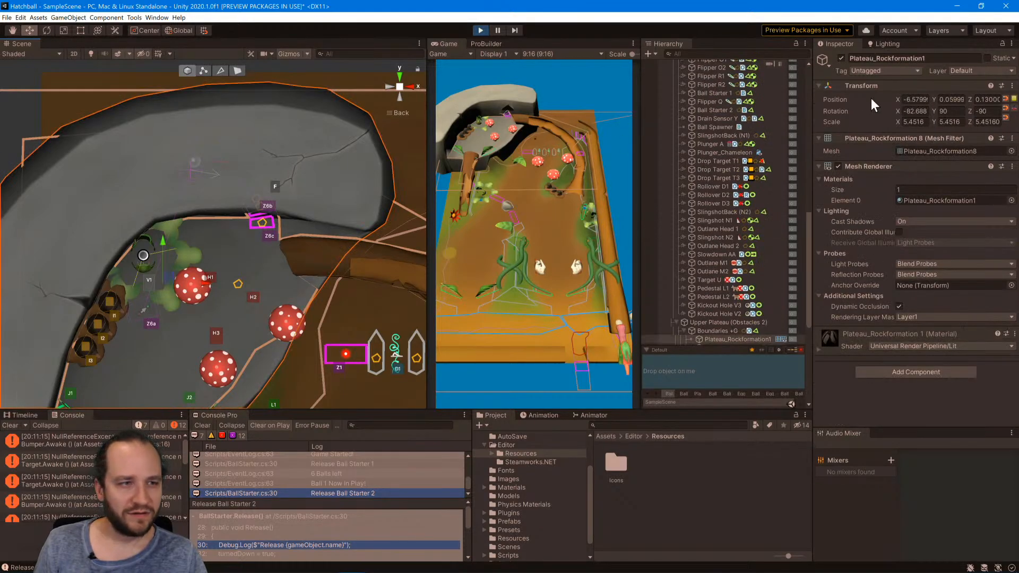
click(841, 58)
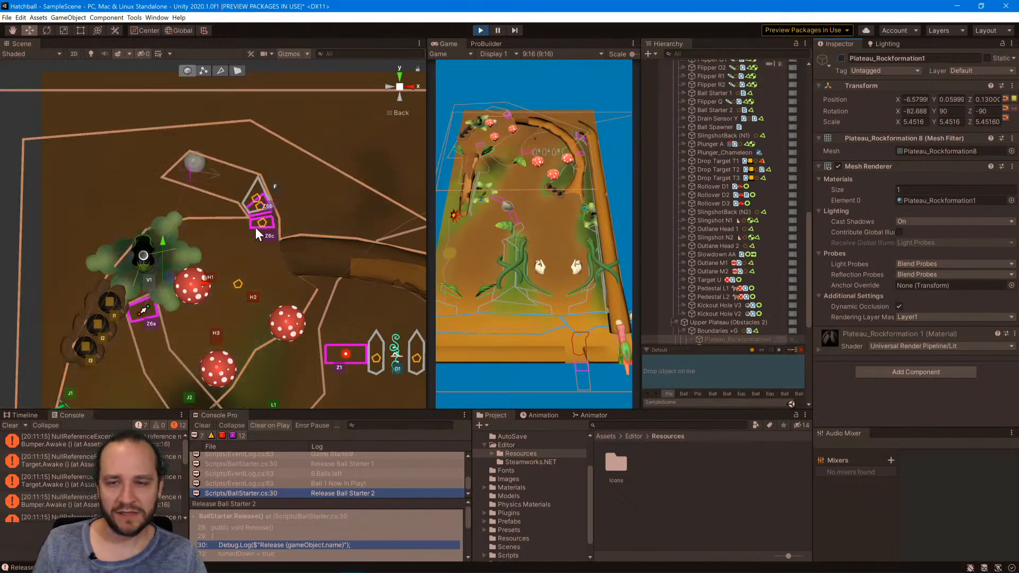
click(197, 165)
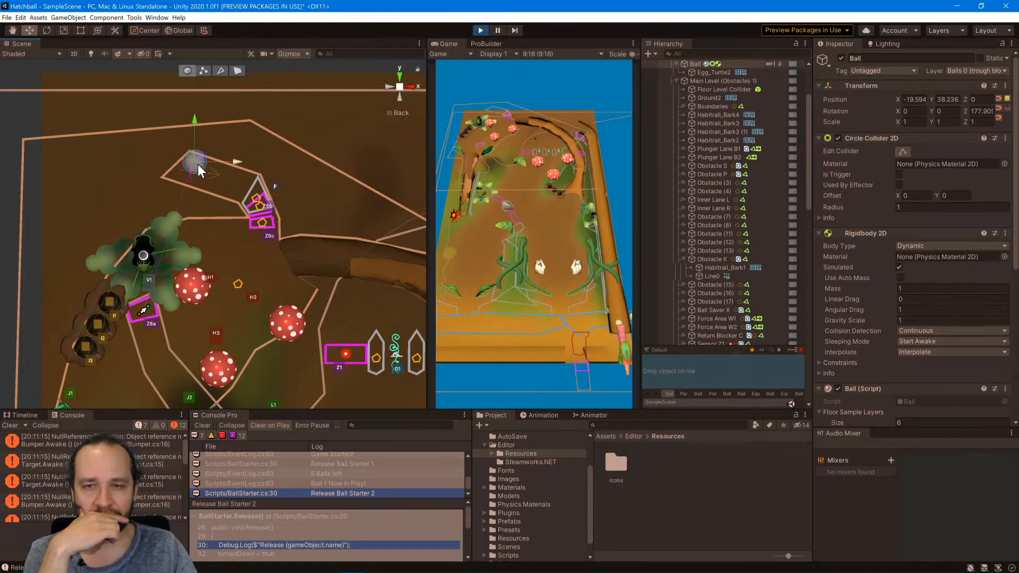
Check the Ball's layer, stop the game and examine Sensor Z6a's Level Transition settings.
click(980, 71)
click(979, 71)
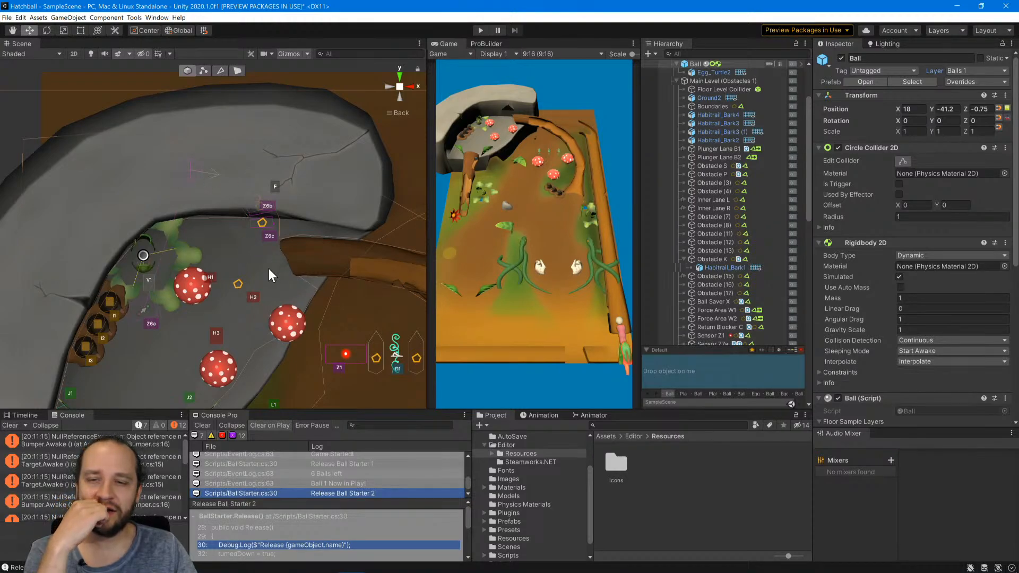
click(144, 304)
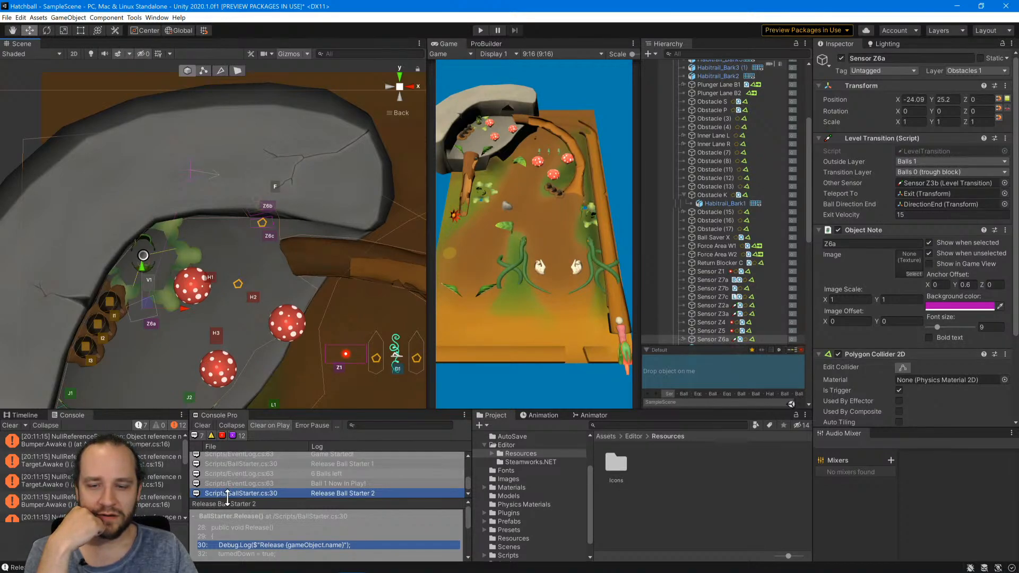
Review the logged NullReferenceExceptions and open Bumper.cs in Visual Studio at the line 16 error.
scroll(270, 473, up, 5)
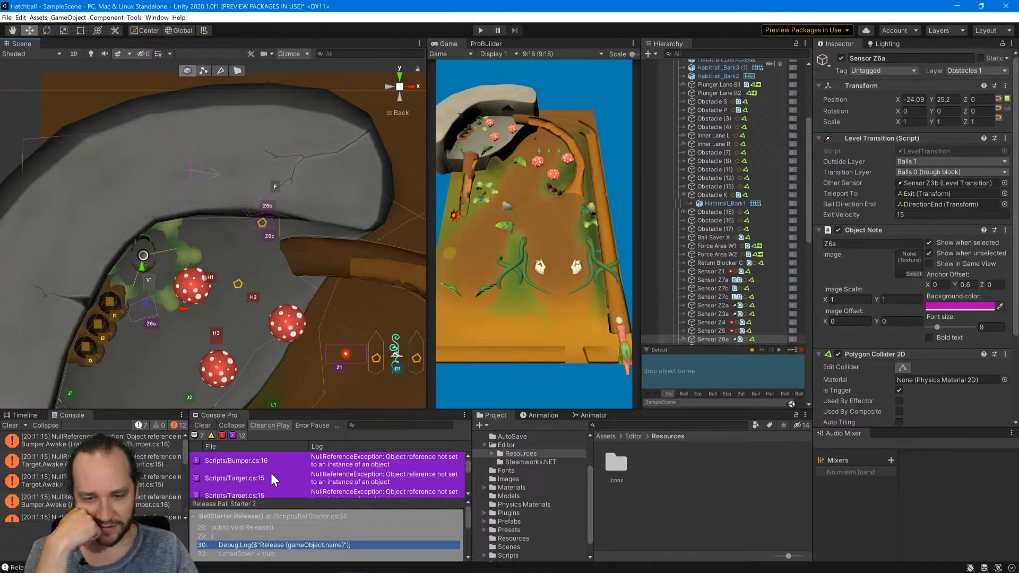
click(297, 459)
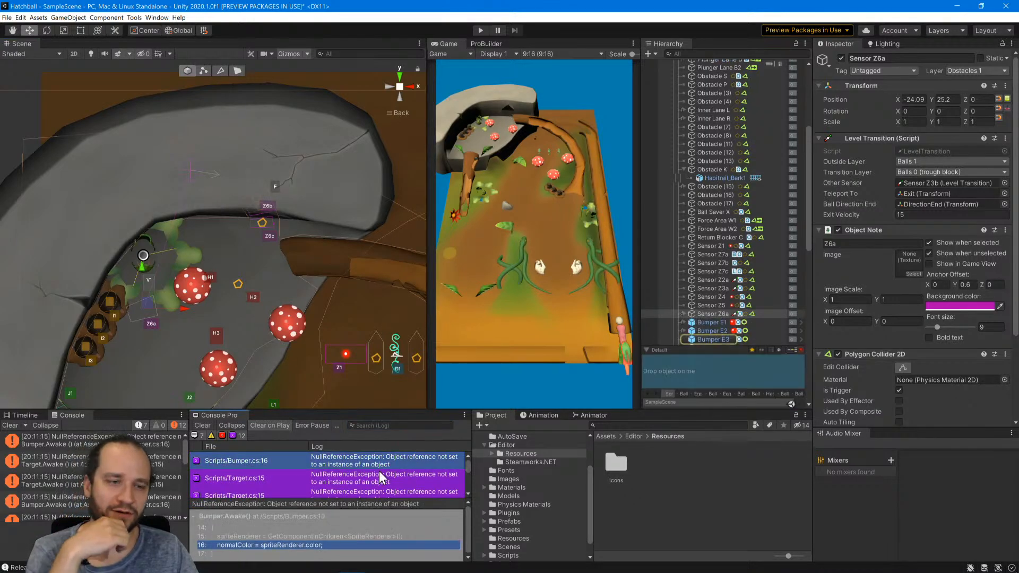
scroll(378, 461, down, 3)
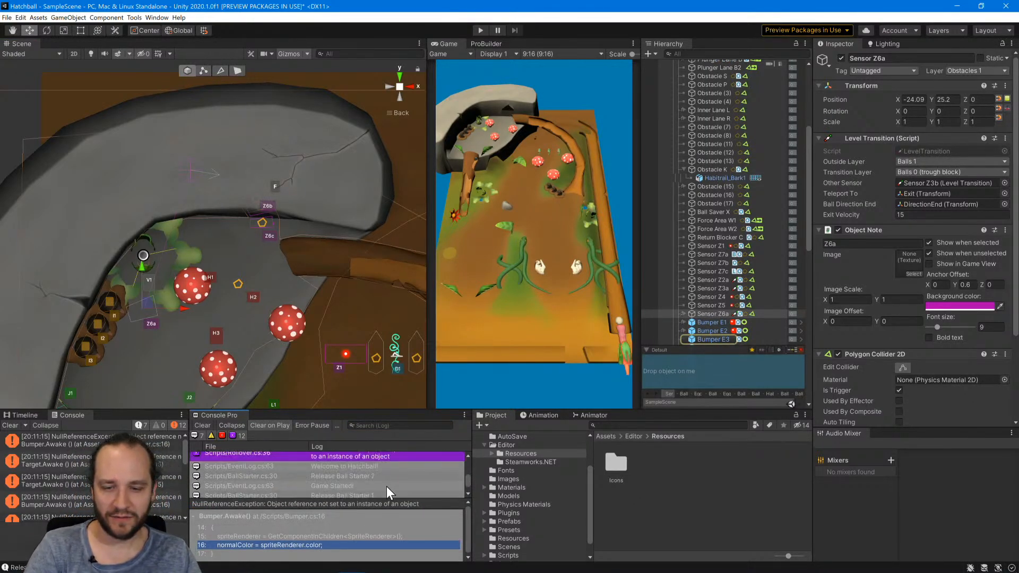
scroll(373, 473, up, 3)
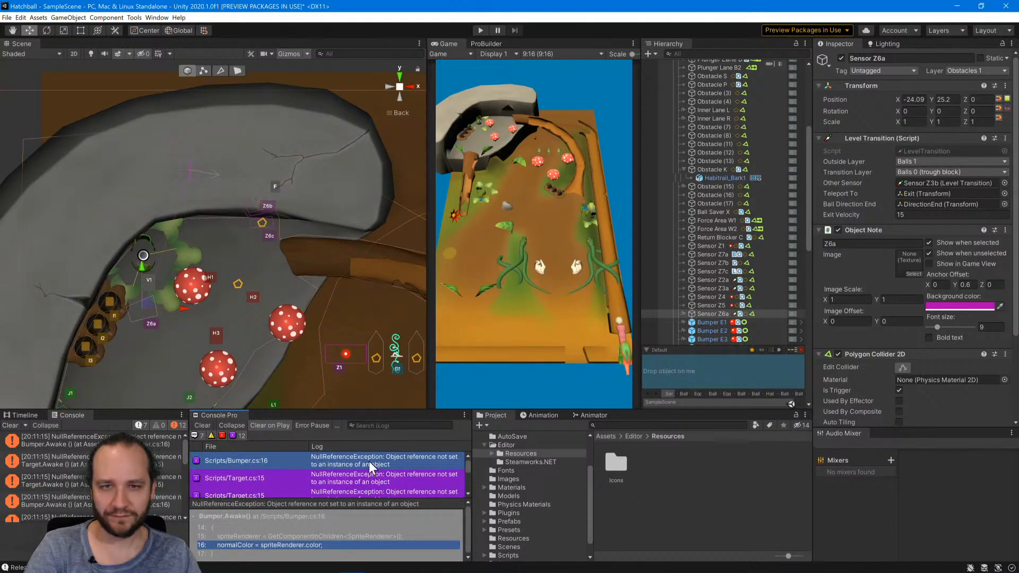
double_click(369, 460)
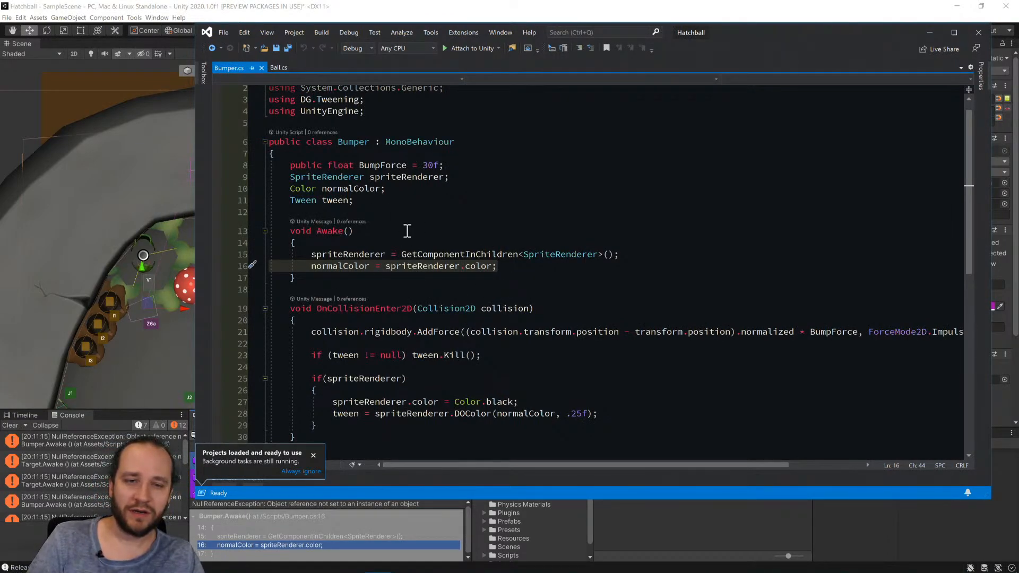
Change the type of the spriteRenderer field in the Bumper class from SpriteRenderer to Renderer.
click(287, 176)
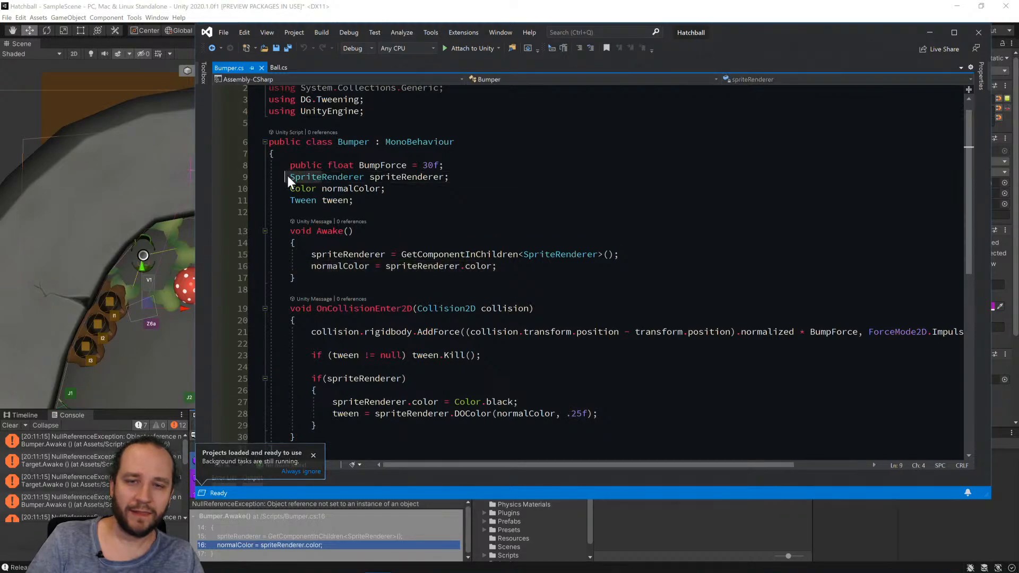
key(Delete)
key(Delete)
key(Delete)
key(Delete)
key(Delete)
key(Delete)
click(365, 176)
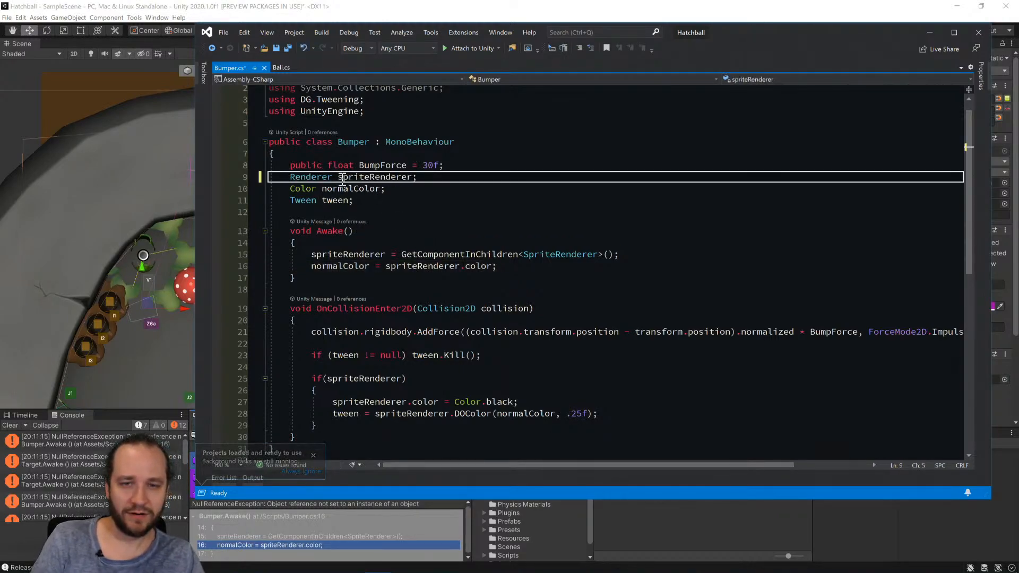
Rename the spriteRenderer field to renderer throughout Bumper.cs and save the script.
click(374, 177)
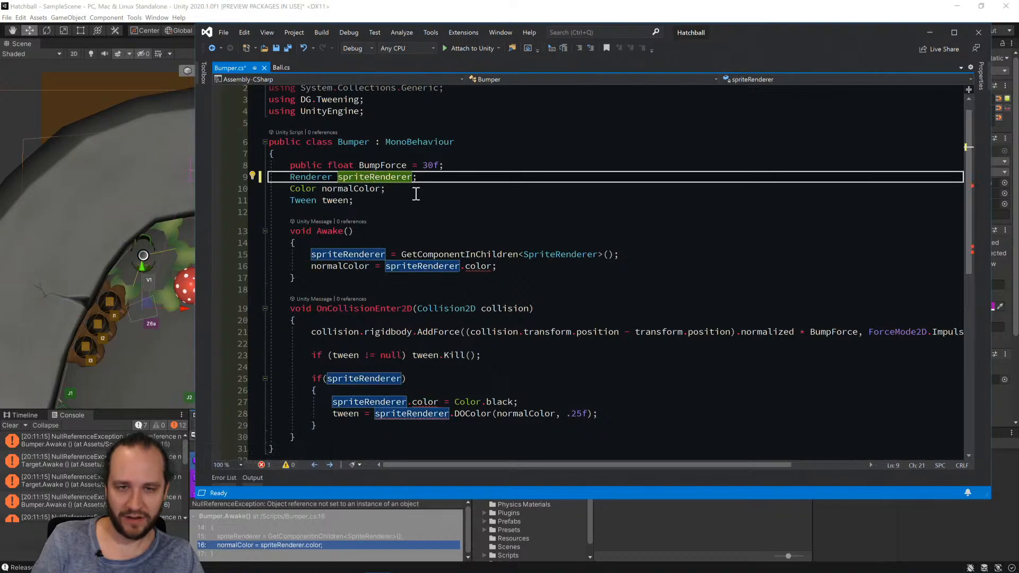
key(ctrl+r)
key(ctrl+r)
key(Left)
key(Left)
key(Left)
key(Left)
key(Left)
key(Left)
key(Delete)
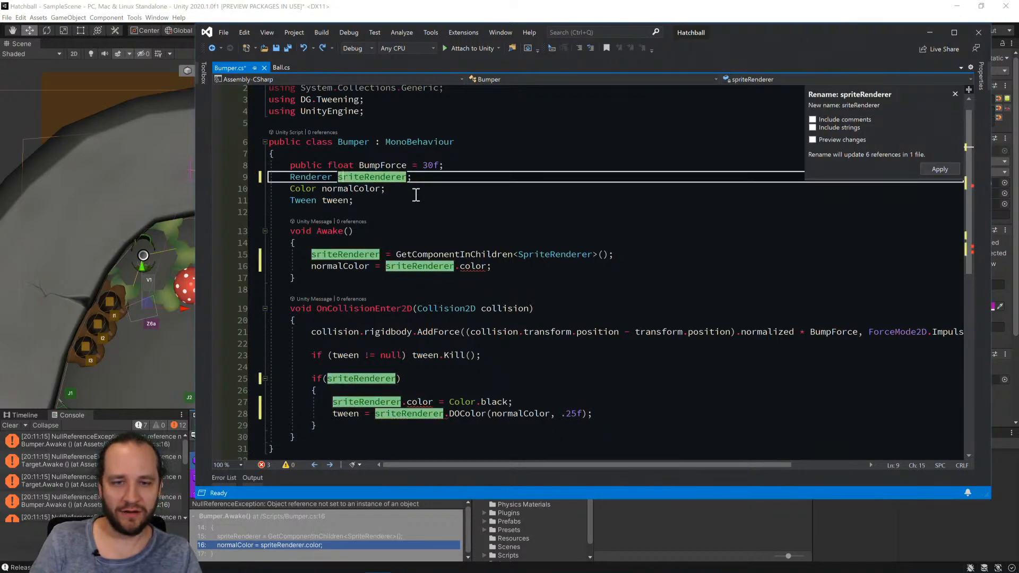
key(Delete)
key(Delete)
key(Delete)
key(Delete)
key(Delete)
key(BackSpace)
text(r)
key(Return)
key(ctrl+s)
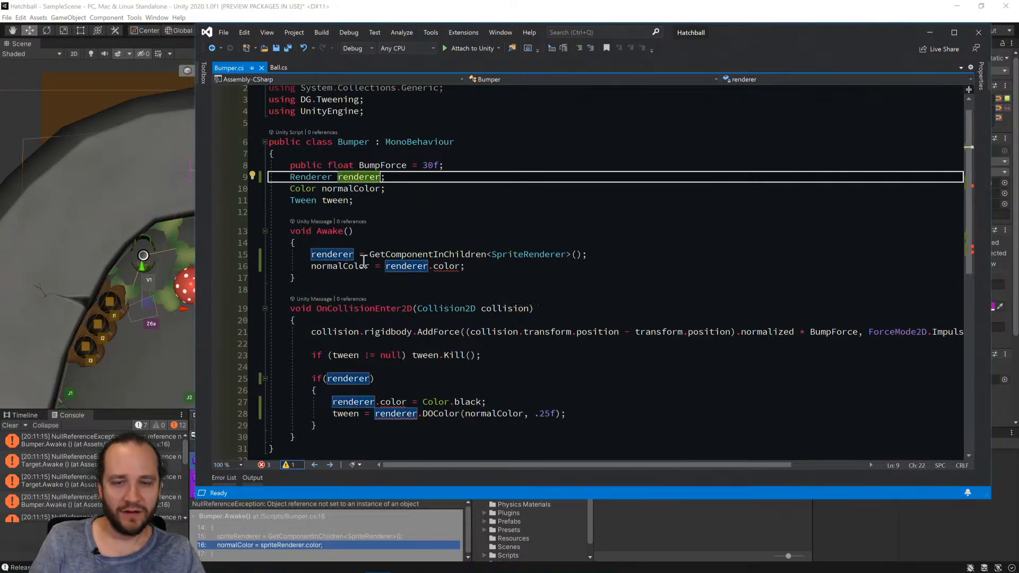
Make Awake's GetComponentInChildren call look for a Renderer instead of a SpriteRenderer, and save the script.
click(489, 254)
key(Delete)
key(Delete)
key(Delete)
key(Delete)
key(Delete)
key(Delete)
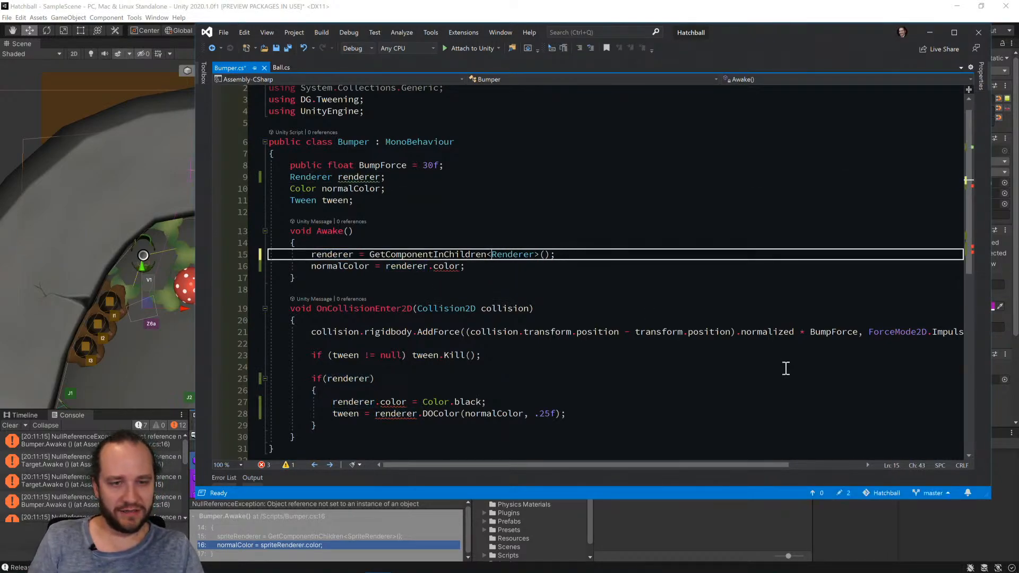
key(ctrl+s)
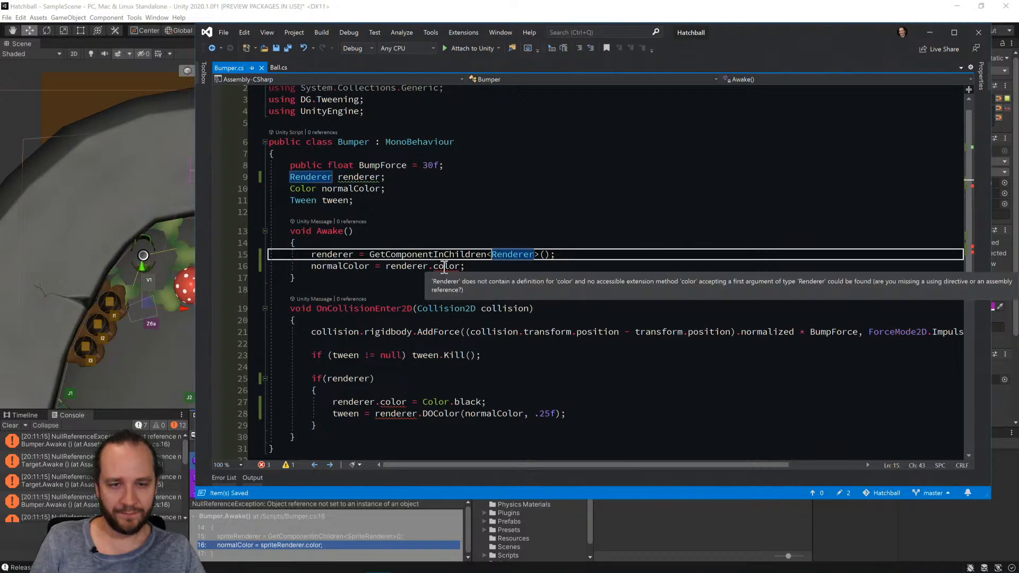
Read normalColor from renderer.material.color in the Awake method.
click(432, 266)
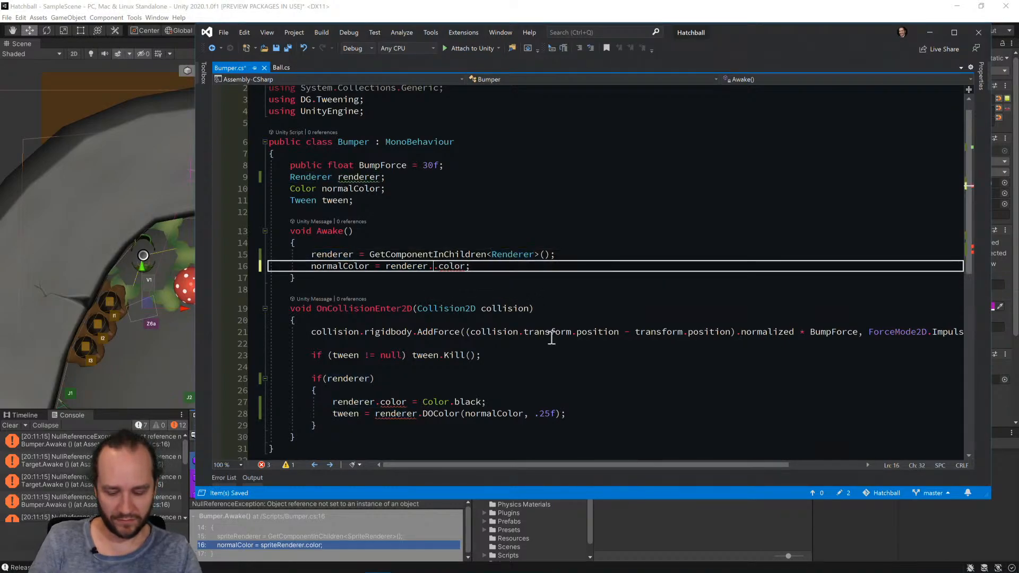
text(.mat)
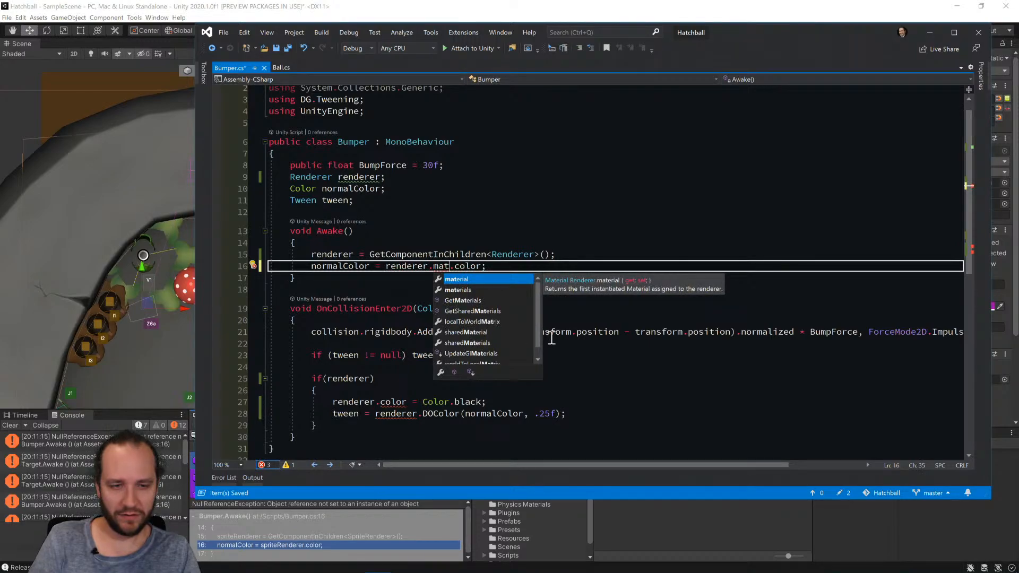
key(Tab)
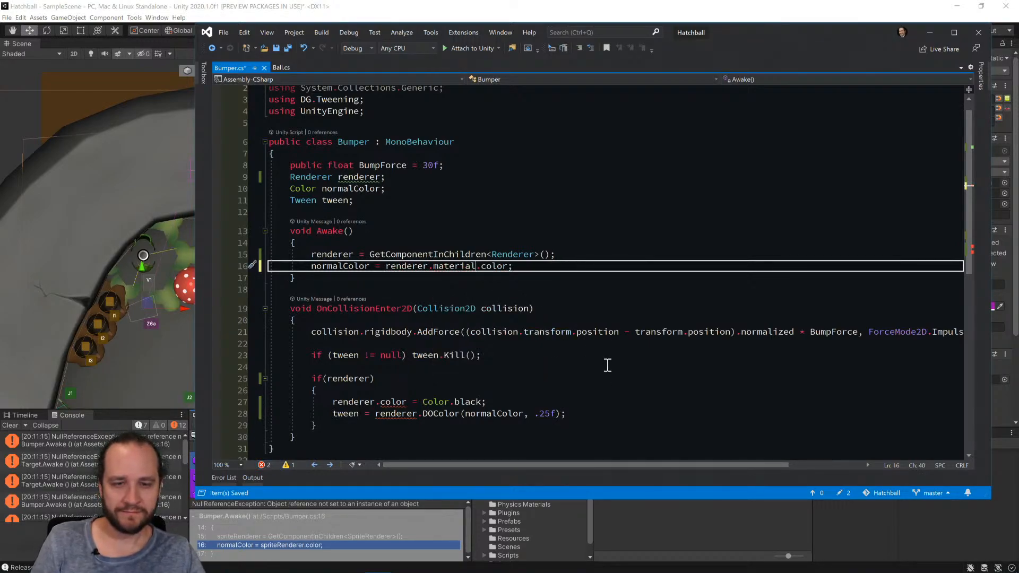
Make Bumper's OnCollisionEnter2D set the black color and run DOColor through renderer.material, and save the script.
click(418, 414)
text(.a)
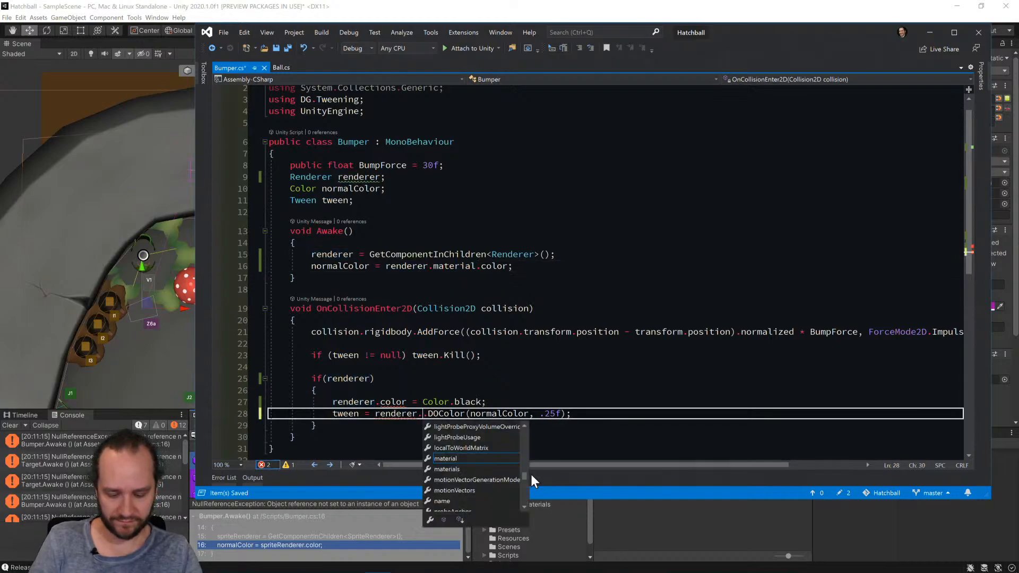
text(aterial)
key(Tab)
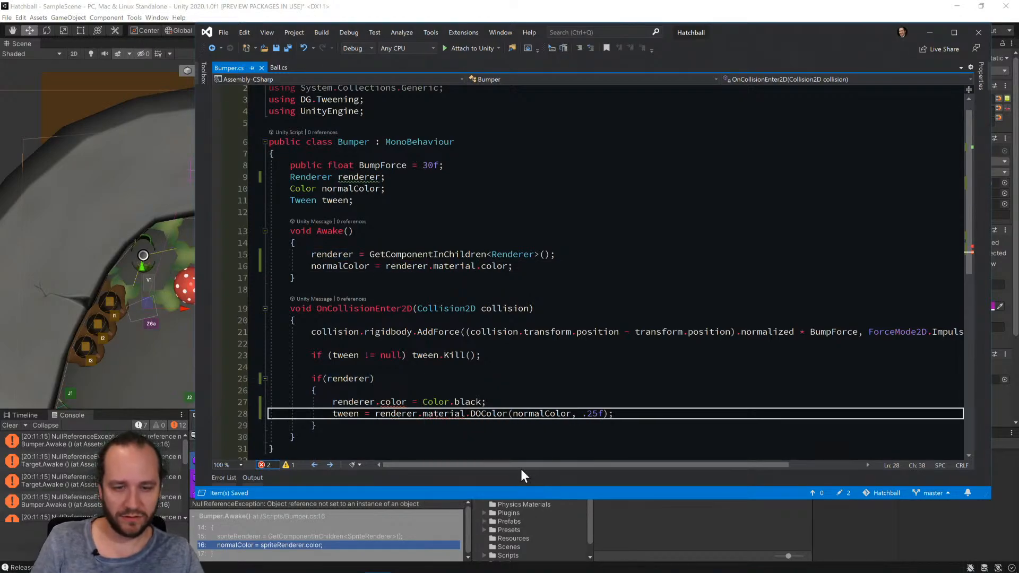
click(369, 401)
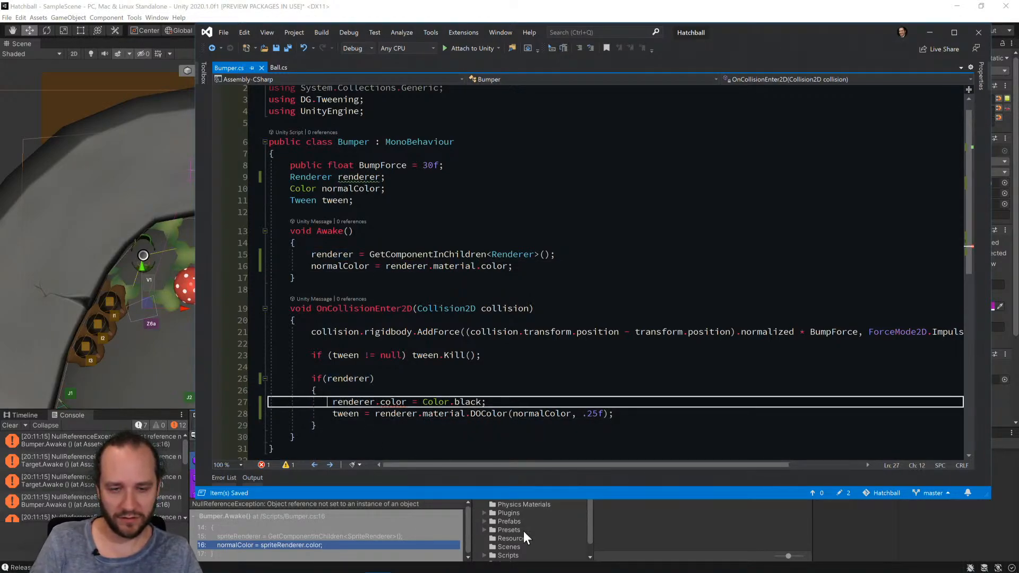
key(Right)
text(.mate)
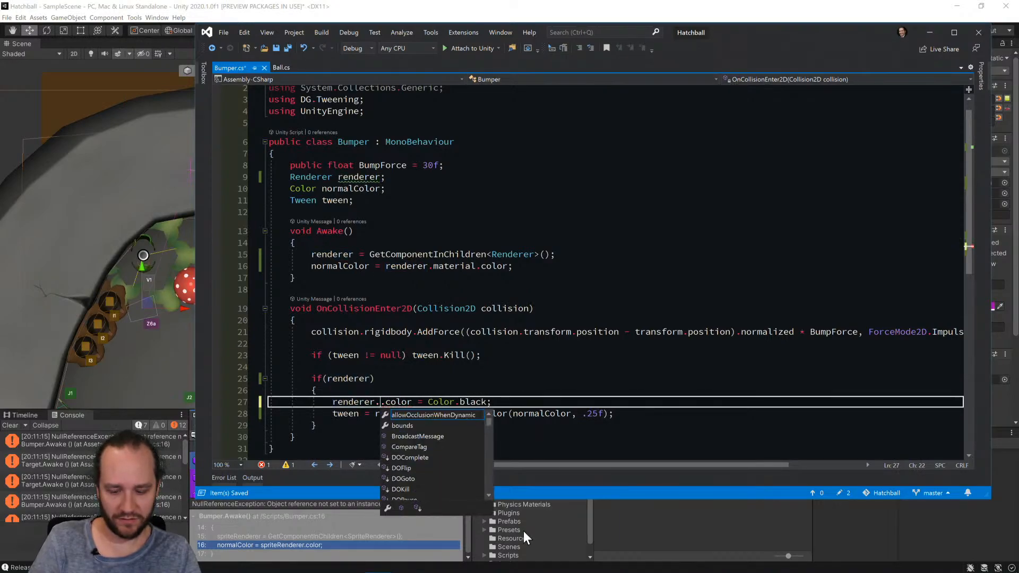
key(Tab)
scroll(651, 398, down, 5)
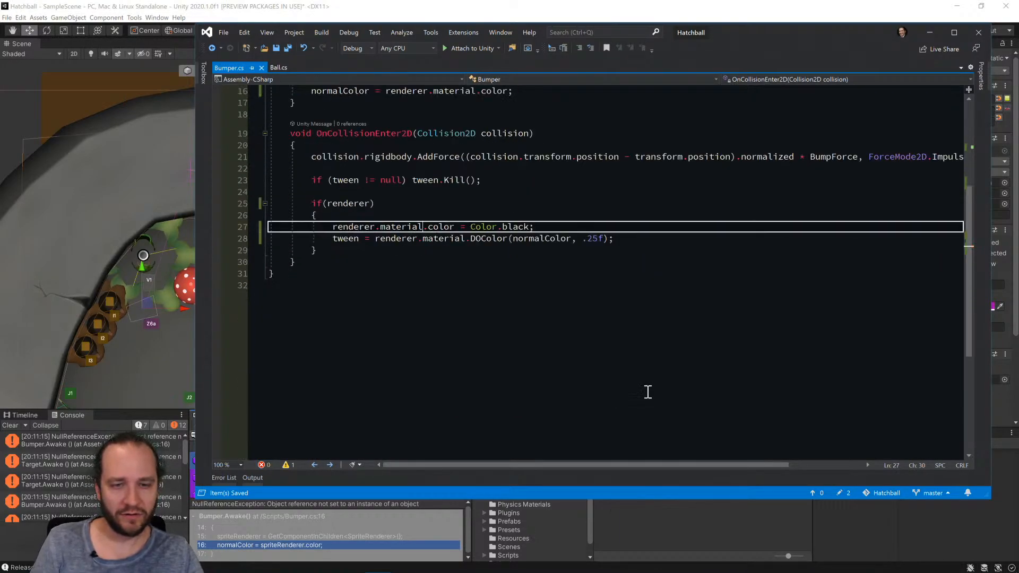
scroll(646, 391, up, 5)
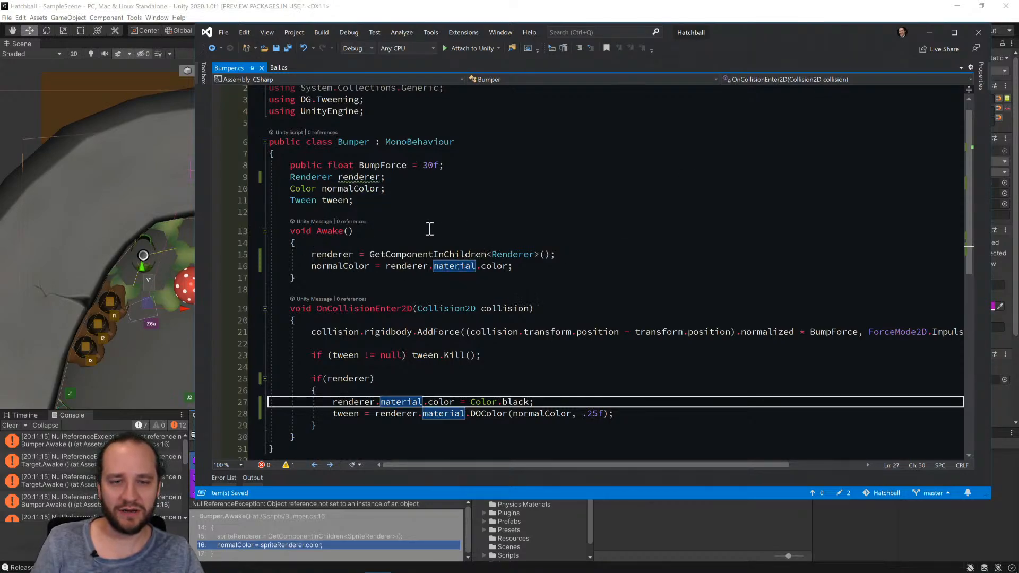
Rename the renderer field to animRenderer throughout Bumper.cs and save the script.
click(364, 177)
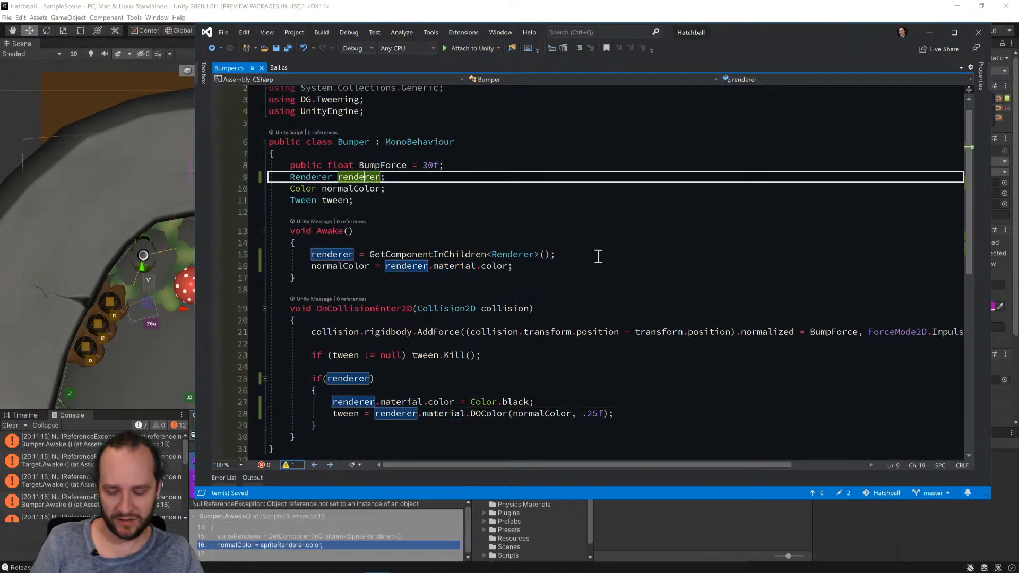
key(ctrl+r)
key(ctrl+r)
key(Left)
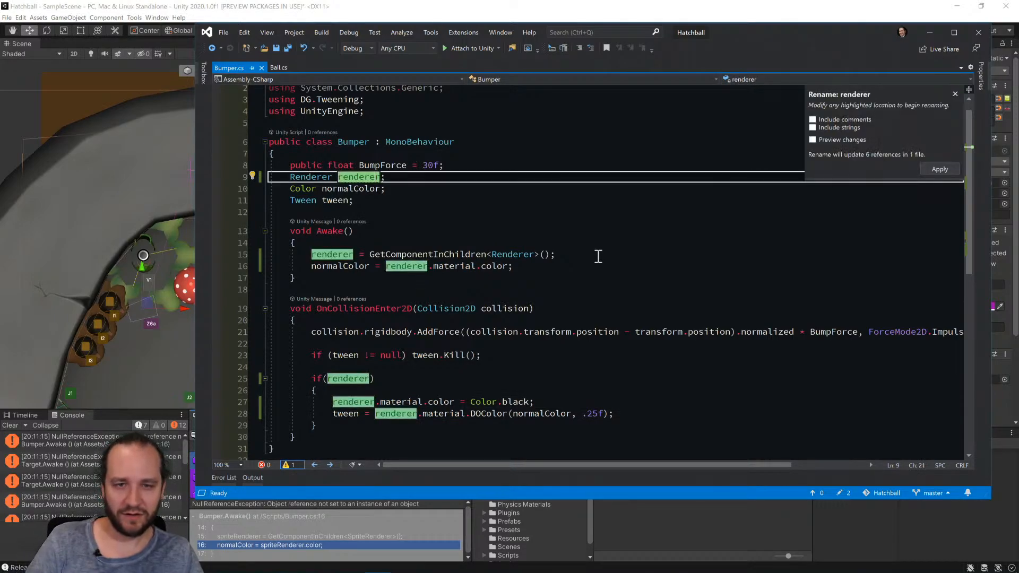
text(animRenderer)
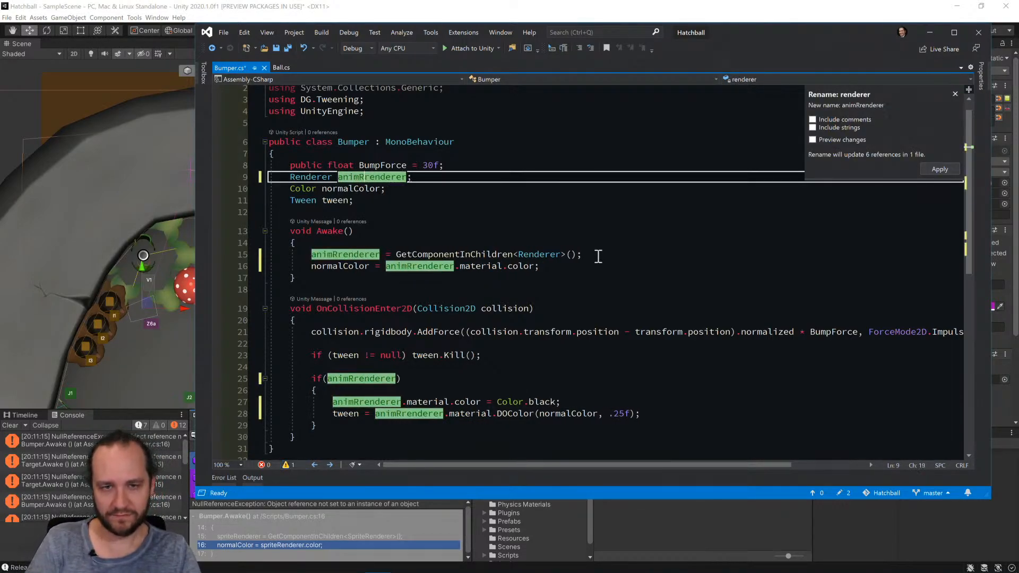
key(Return)
key(ctrl+s)
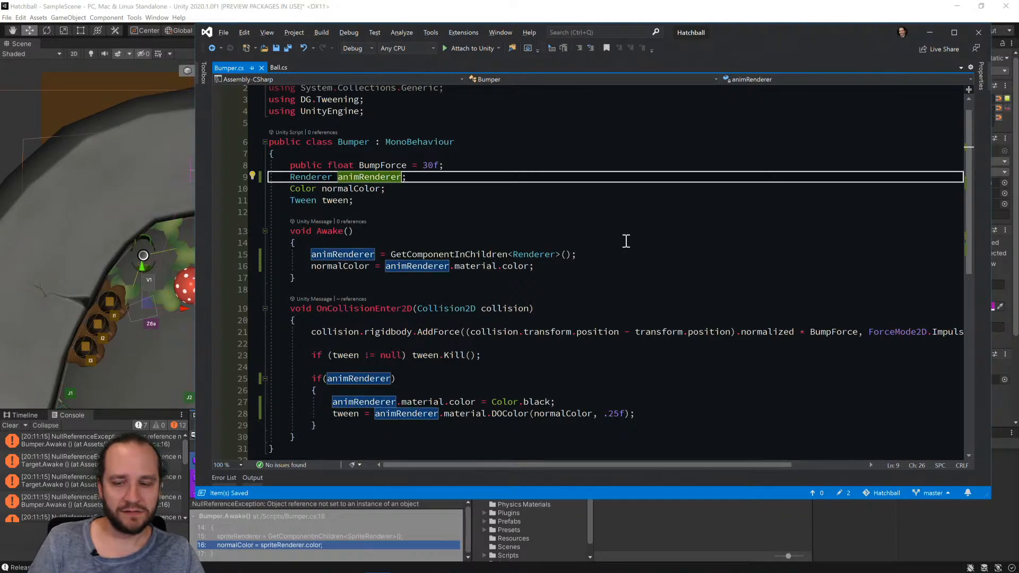
Switch to Unity and open Target.cs at the line of its NullReferenceException from the console.
key(alt+Tab)
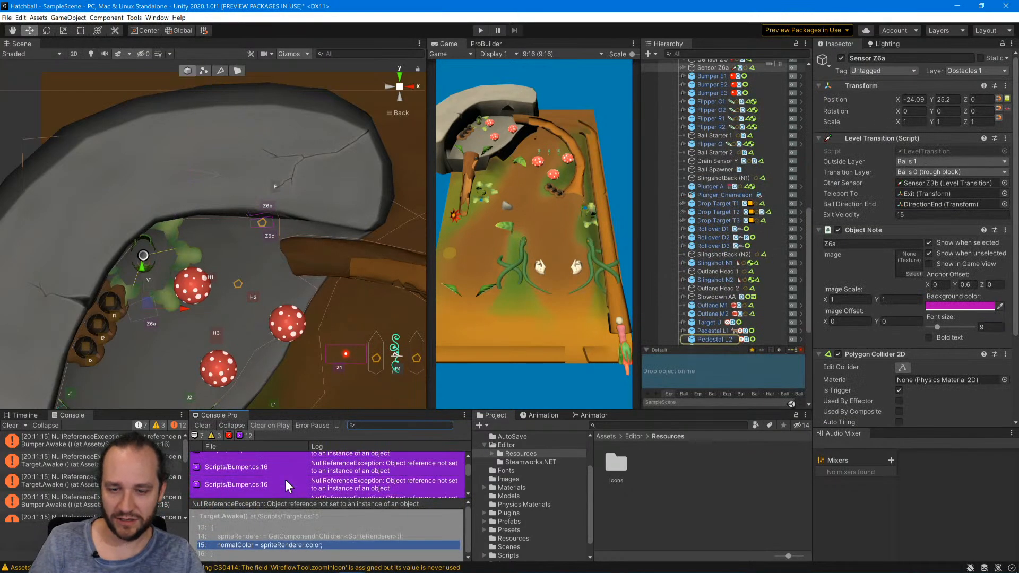
scroll(285, 479, up, 5)
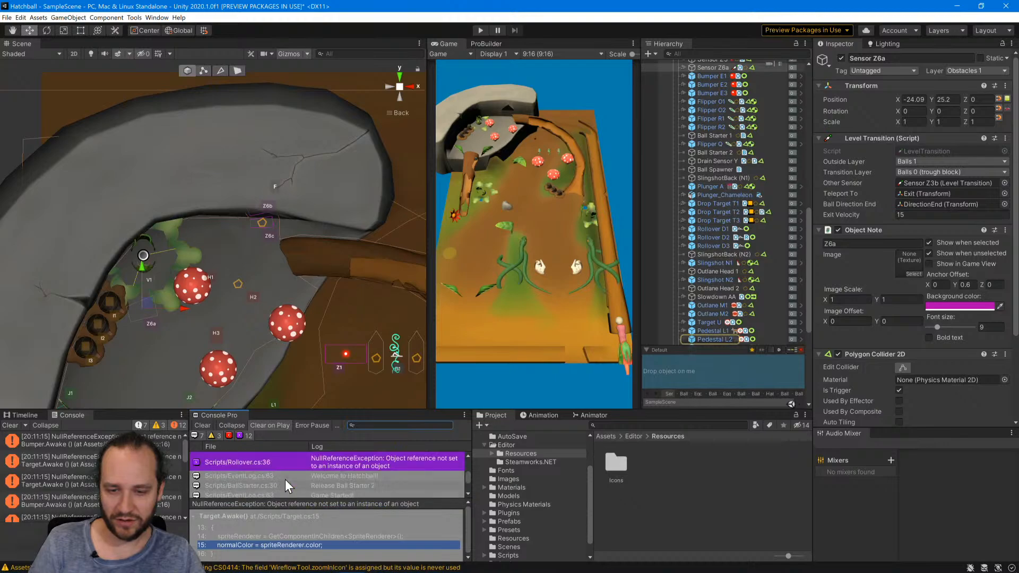
scroll(285, 479, up, 4)
double_click(285, 479)
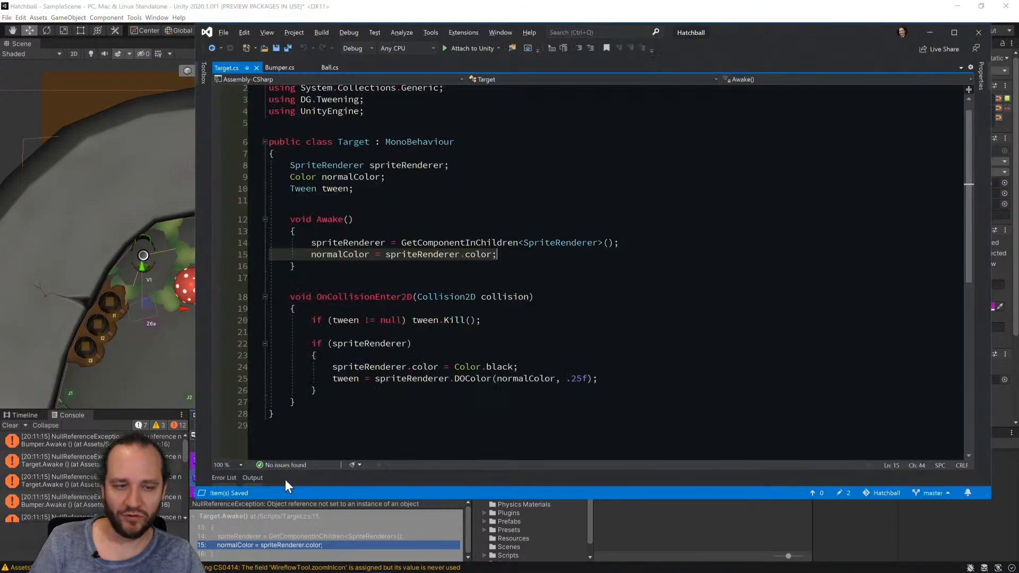
Change the type of the spriteRenderer field in the Target class from SpriteRenderer to Renderer.
click(323, 166)
key(BackSpace)
key(BackSpace)
key(BackSpace)
key(BackSpace)
key(BackSpace)
key(BackSpace)
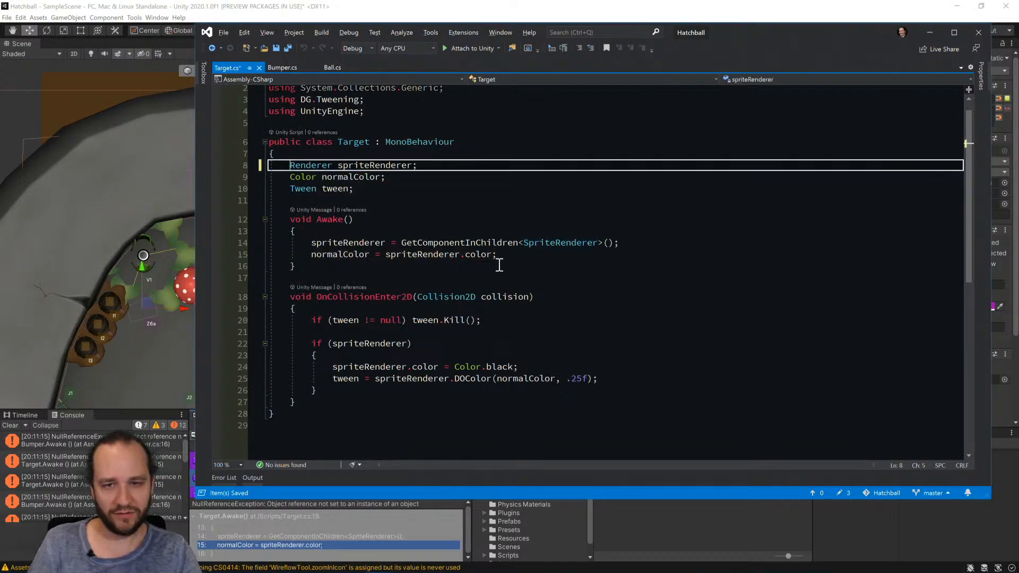
Rename the spriteRenderer field to animRenderer throughout Target.cs and save the script.
click(361, 165)
key(ctrl+r)
key(Left)
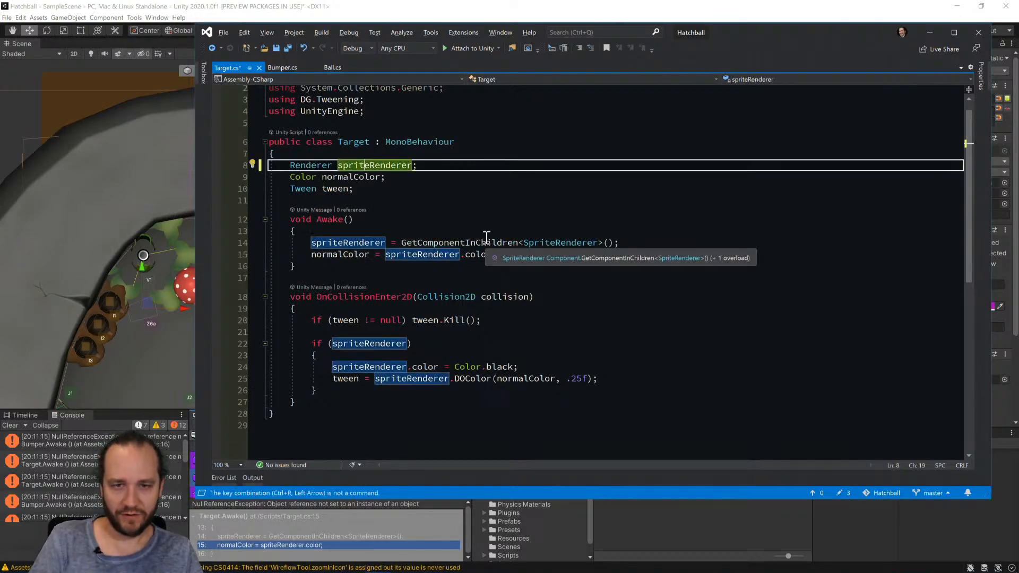
key(ctrl+r)
key(ctrl+r)
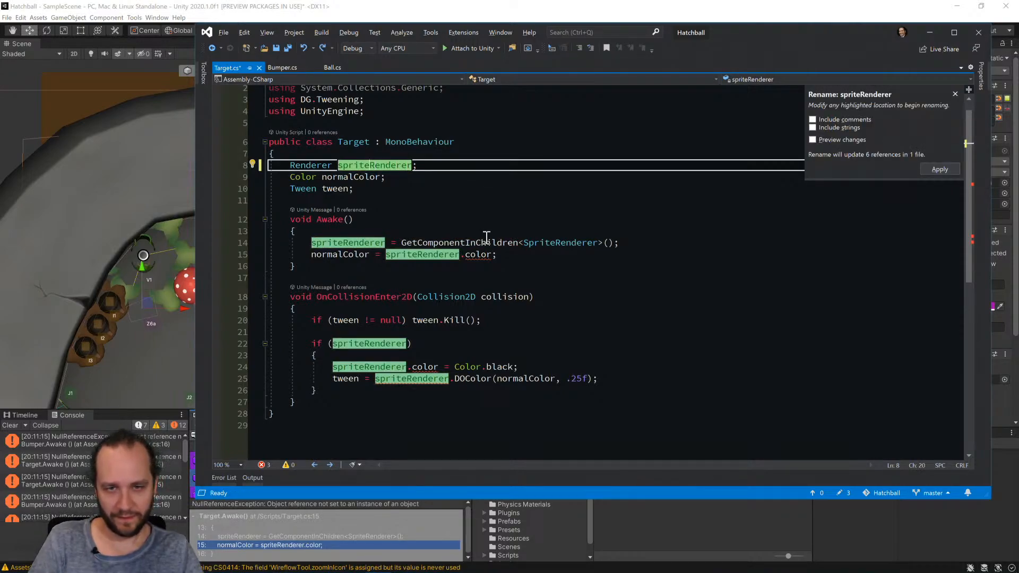
key(BackSpace)
key(BackSpace)
key(BackSpace)
key(BackSpace)
key(BackSpace)
key(BackSpace)
text(mai)
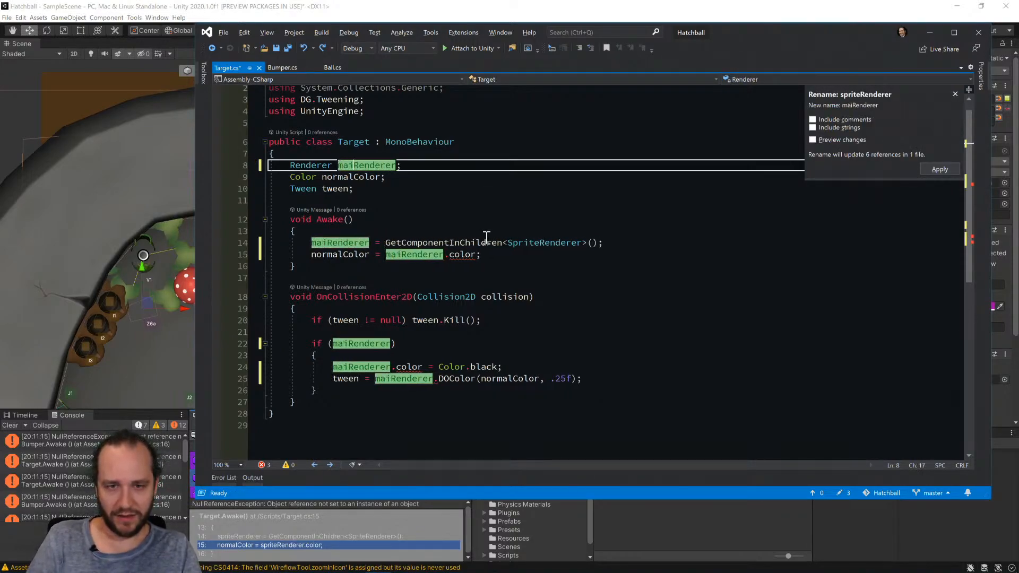
key(BackSpace)
key(BackSpace)
key(BackSpace)
text(ano)
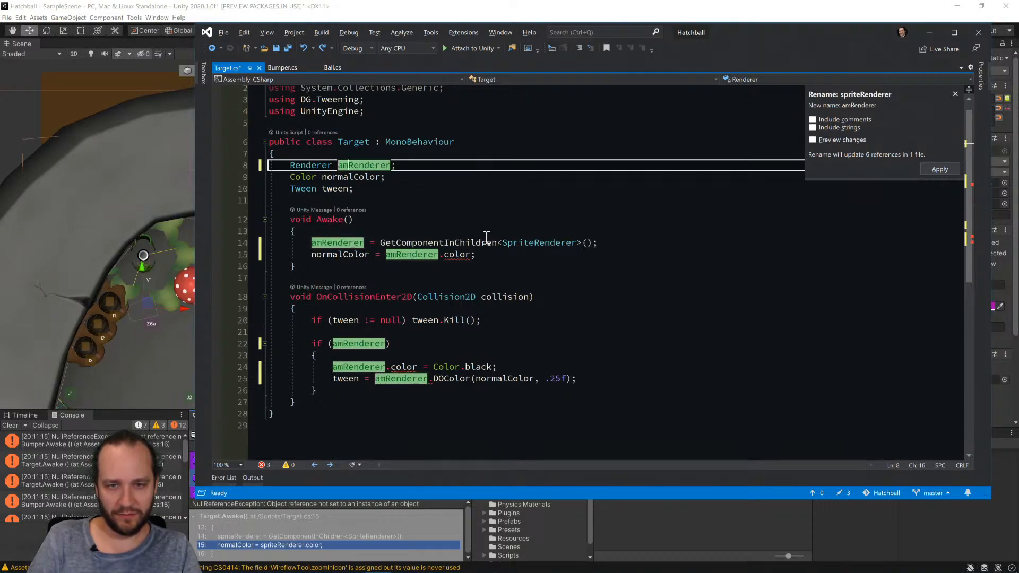
Make the GetComponentInChildren call in Target's Awake look for a Renderer instead of a SpriteRenderer, and save the script.
key(BackSpace)
text(im)
key(Return)
key(ctrl+s)
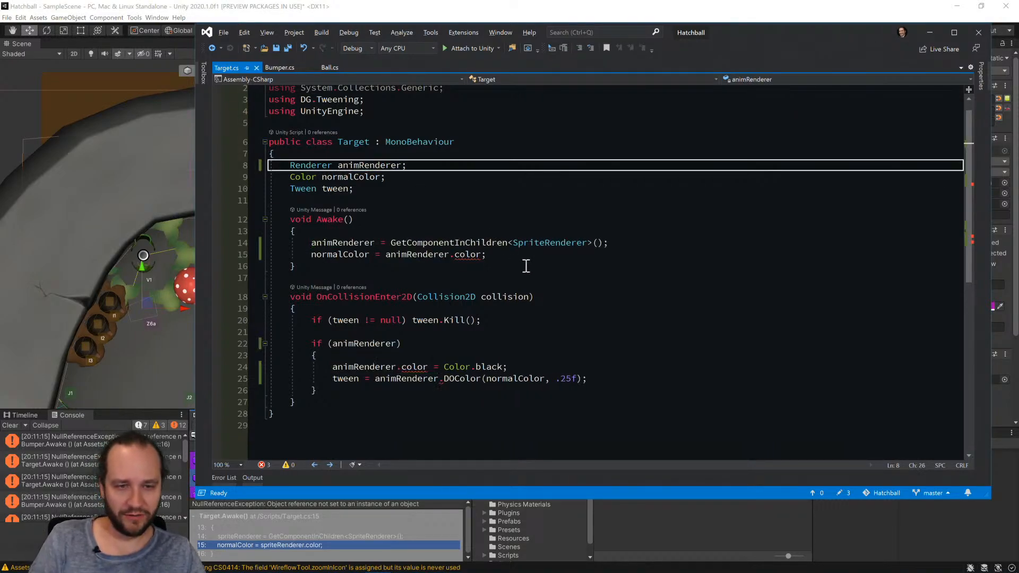
click(545, 243)
key(BackSpace)
key(BackSpace)
key(BackSpace)
key(BackSpace)
key(BackSpace)
key(BackSpace)
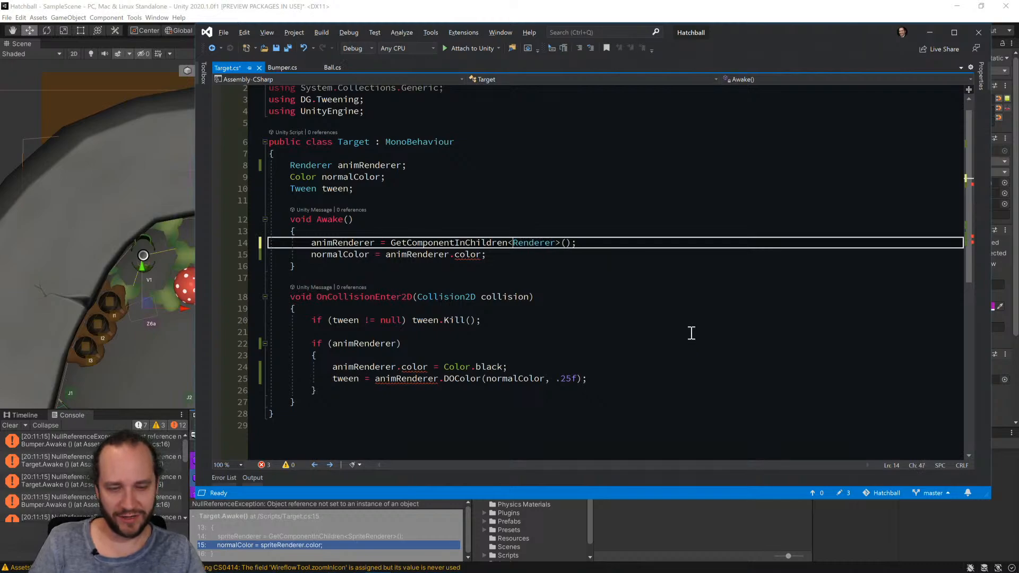
key(ctrl+s)
Read normalColor from animRenderer.material.color in Target's Awake method.
click(450, 255)
text(.material,ati)
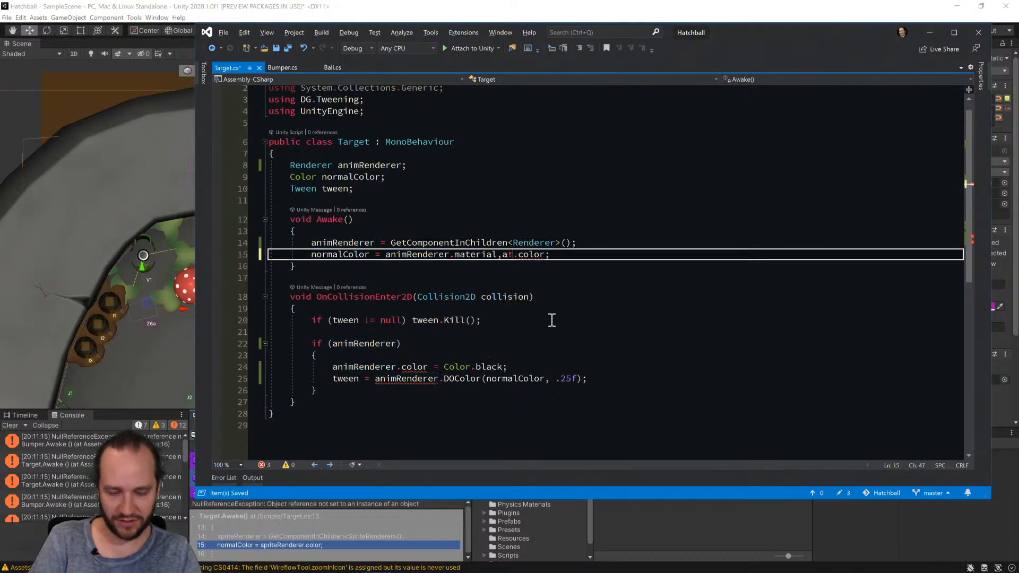
key(BackSpace)
key(BackSpace)
key(BackSpace)
key(BackSpace)
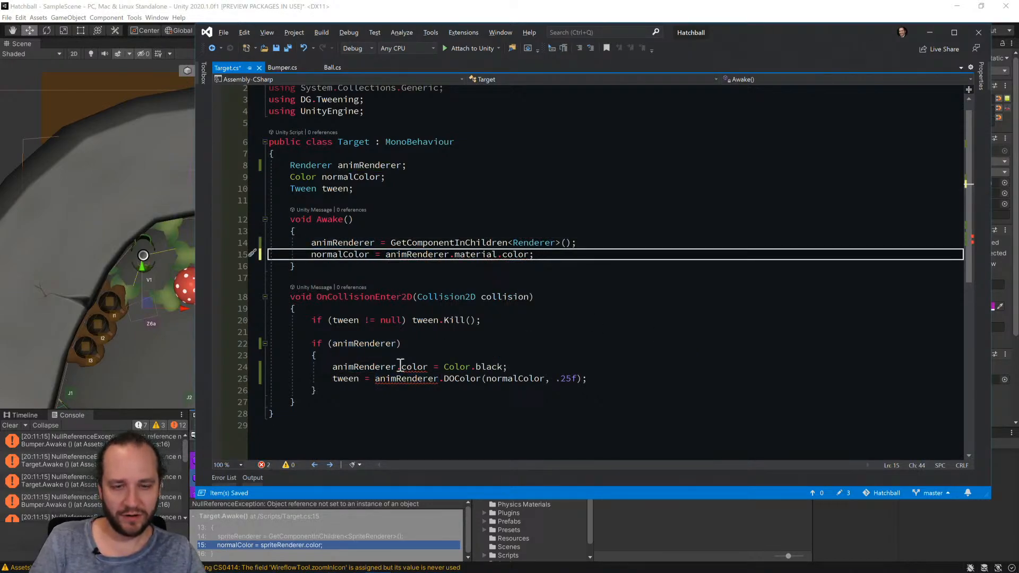
Make Target's OnCollisionEnter2D set the black color and run DOColor through animRenderer.material, and save the script.
click(397, 366)
text(.material)
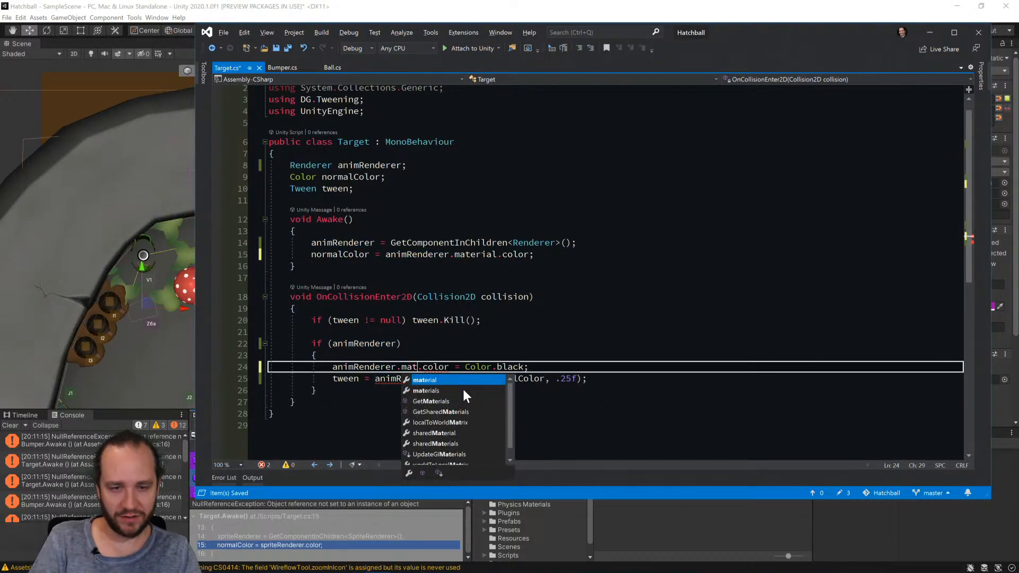
click(438, 379)
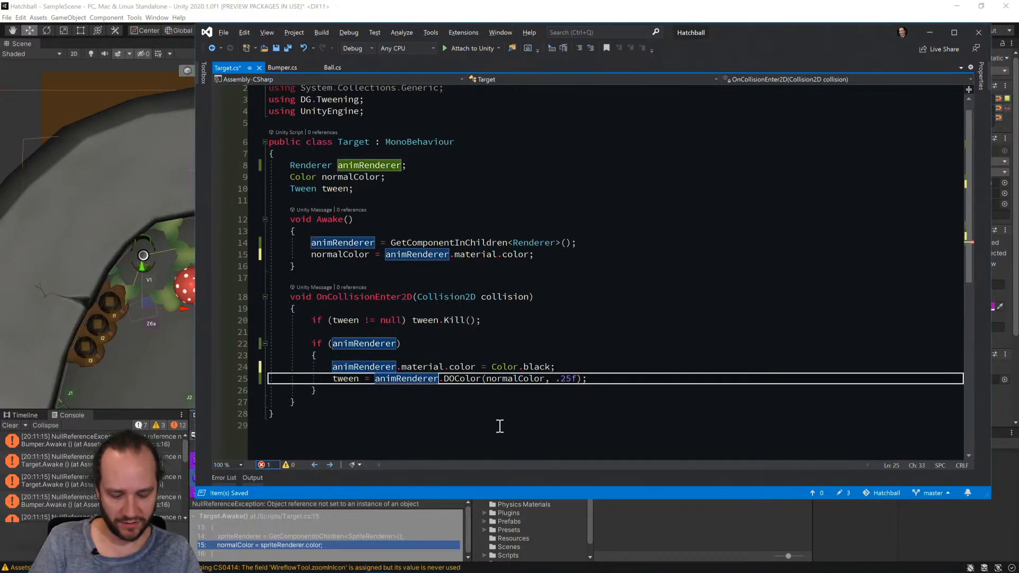
text(.m)
key(Tab)
key(ctrl+s)
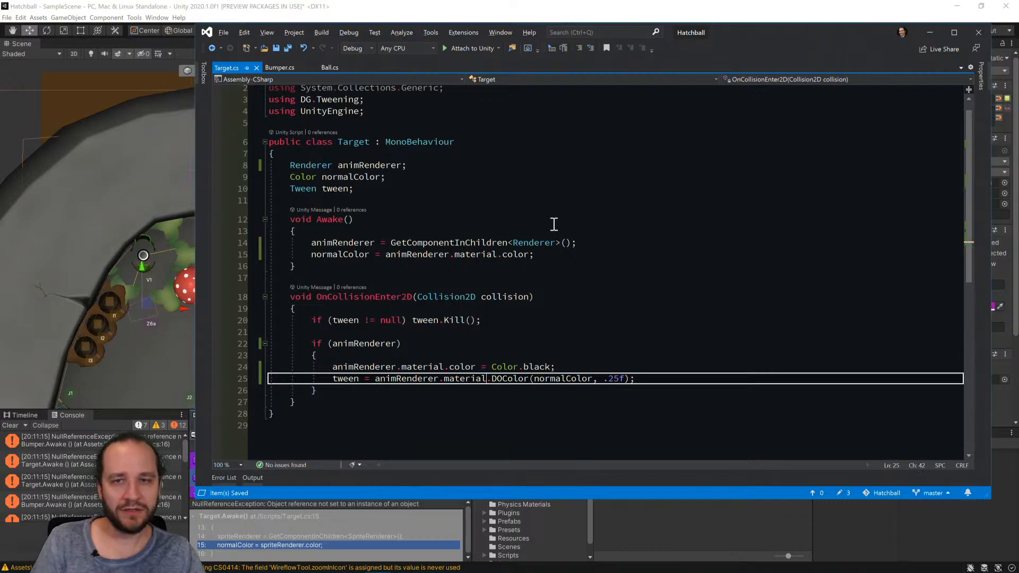
Switch to Unity and open Rollover.cs from its NullReferenceException entry in the console.
key(alt+Tab)
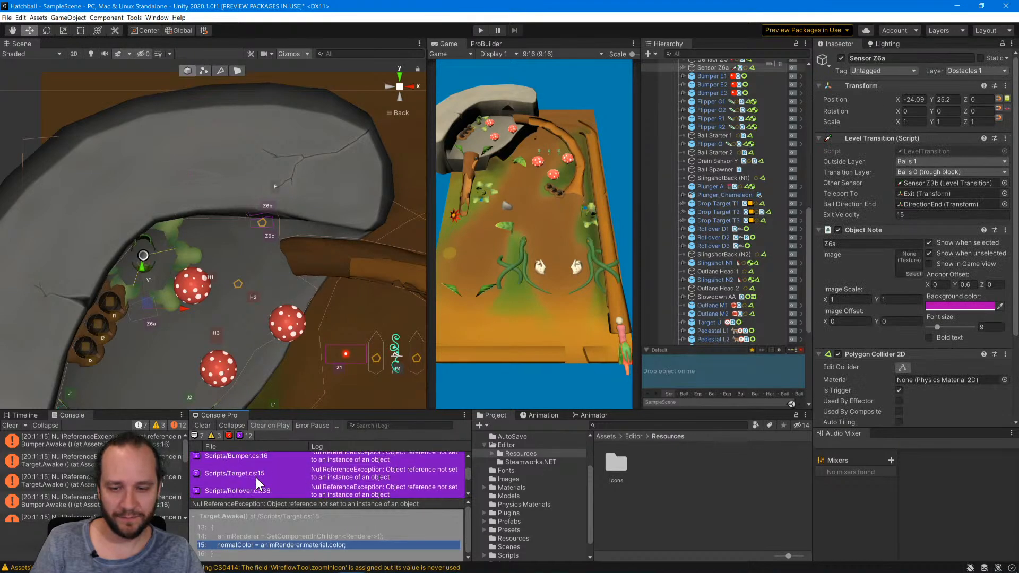
click(247, 457)
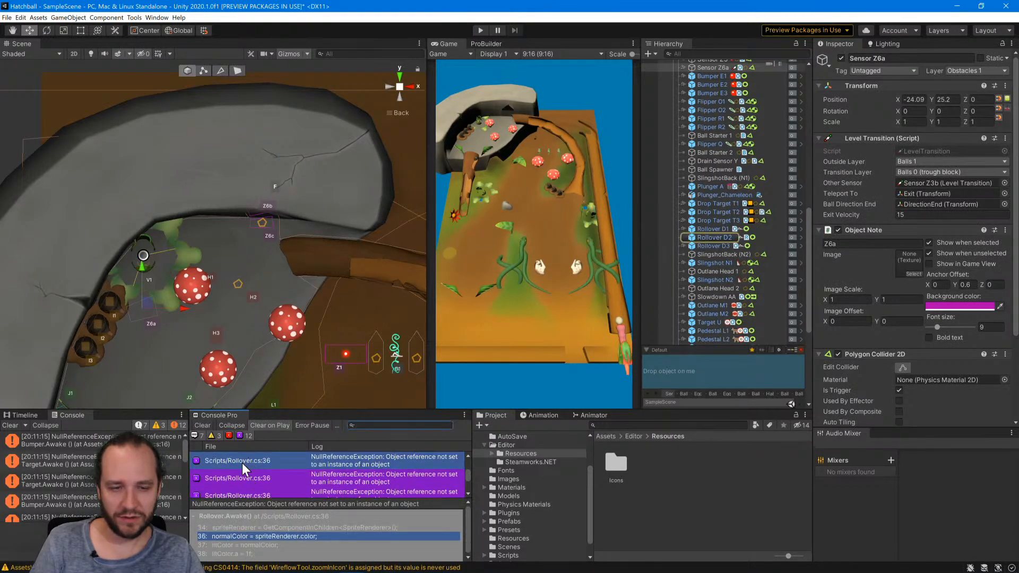
double_click(242, 462)
scroll(387, 177, up, 7)
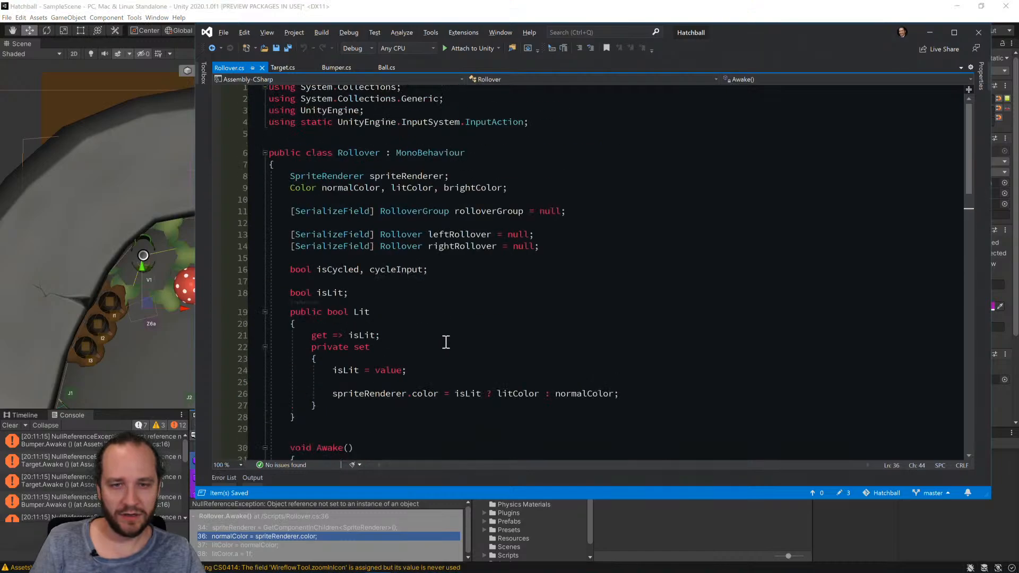
Rename the spriteRenderer field to animRenderer throughout Rollover.cs and save the script.
click(350, 169)
click(390, 180)
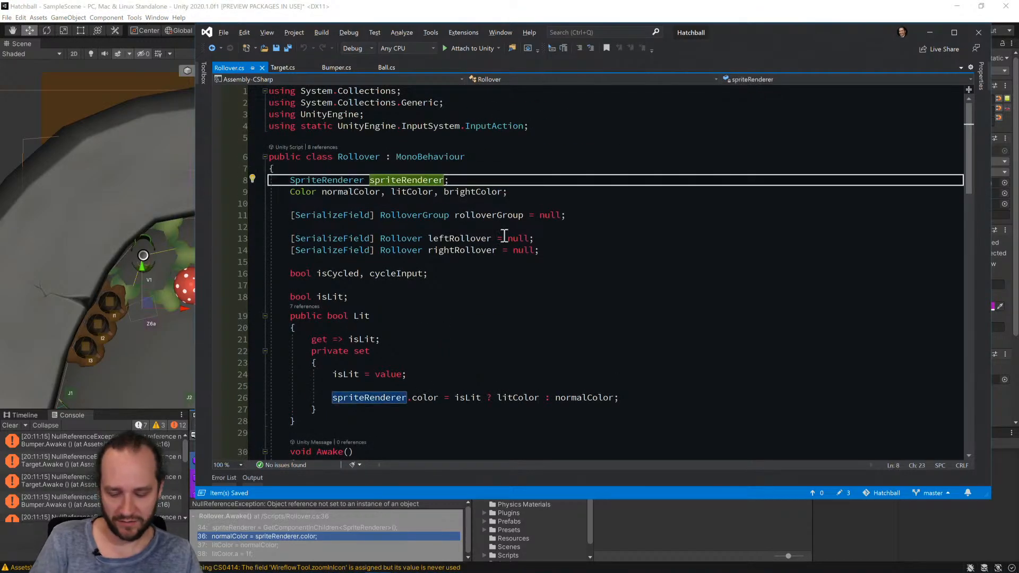
key(ctrl+r)
key(ctrl+r)
text(animRenderer)
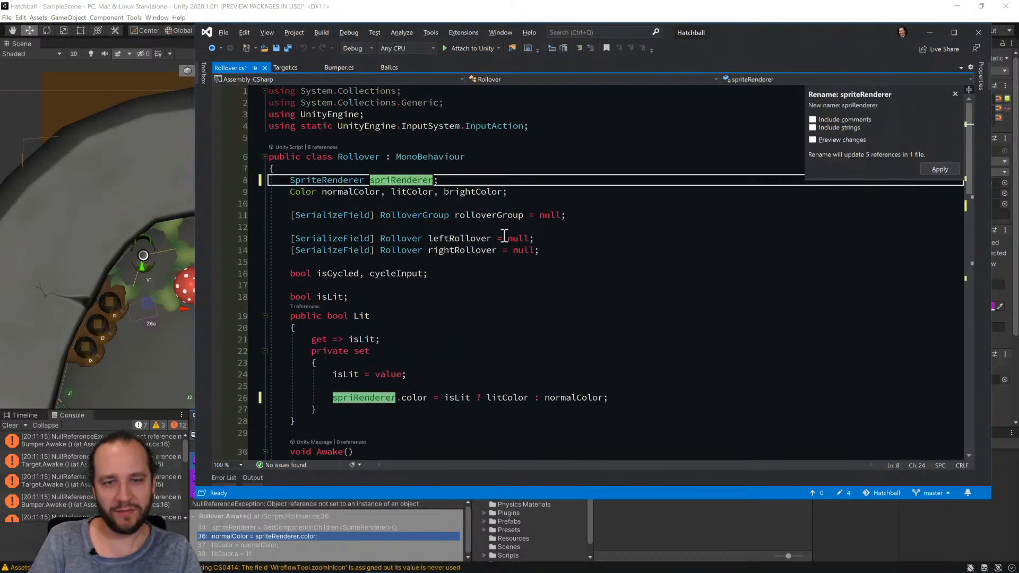
key(Return)
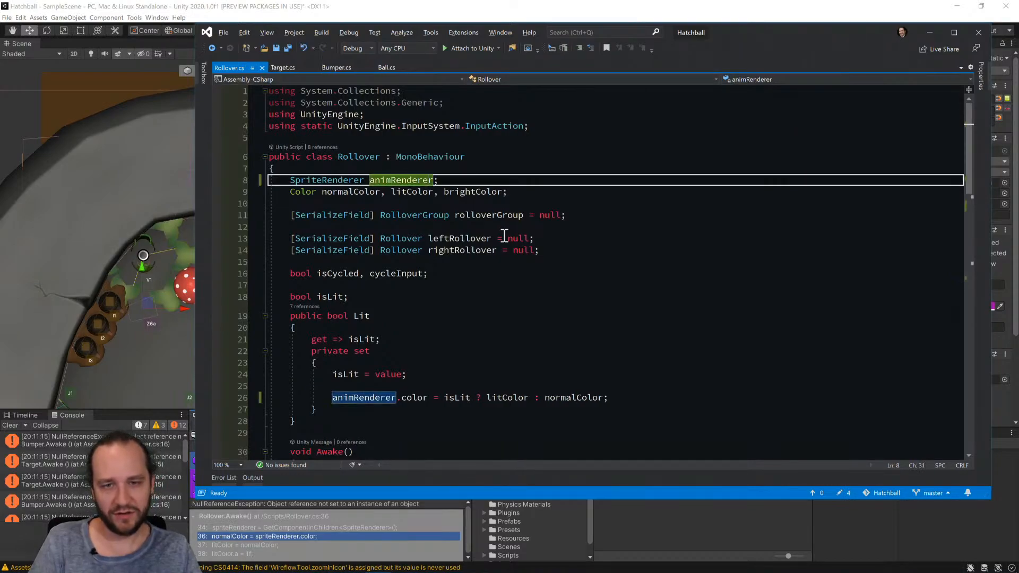
Change the type of the animRenderer field in the Rollover class from SpriteRenderer to Renderer.
key(ctrl+Left)
key(Left)
key(BackSpace)
key(BackSpace)
key(BackSpace)
key(BackSpace)
key(BackSpace)
key(Delete)
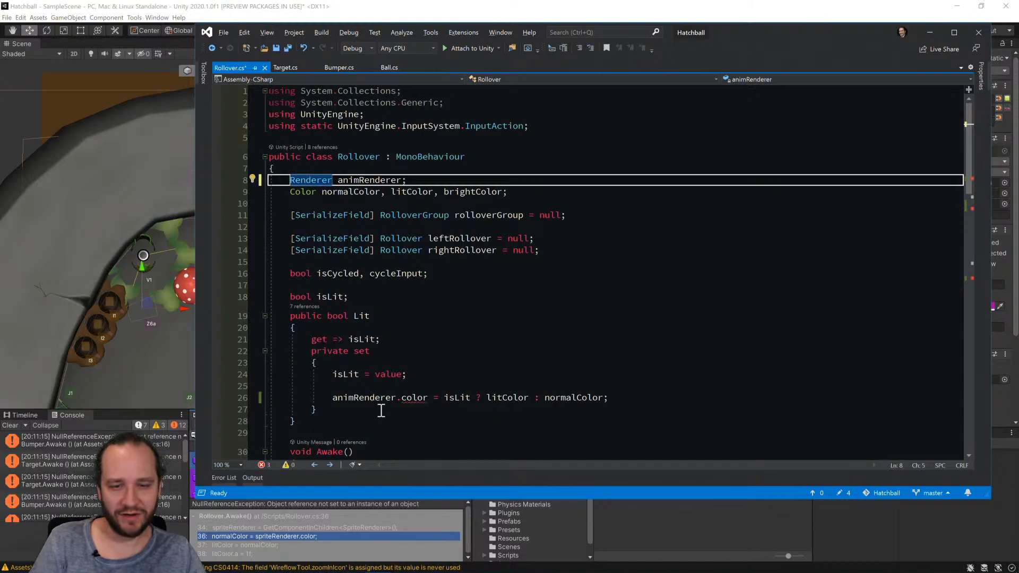
Make the setter of Rollover's Lit property assign the color through animRenderer.material.
click(402, 398)
text(mat)
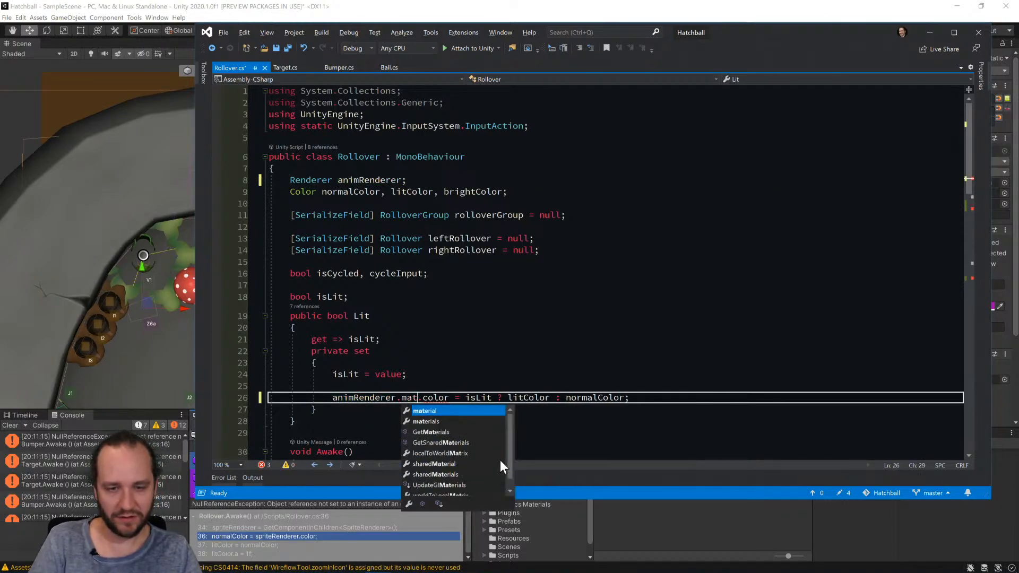
key(Tab)
Make the normalColor assignment in Rollover's Awake method read the color through animRenderer.material.
scroll(478, 424, down, 8)
click(449, 241)
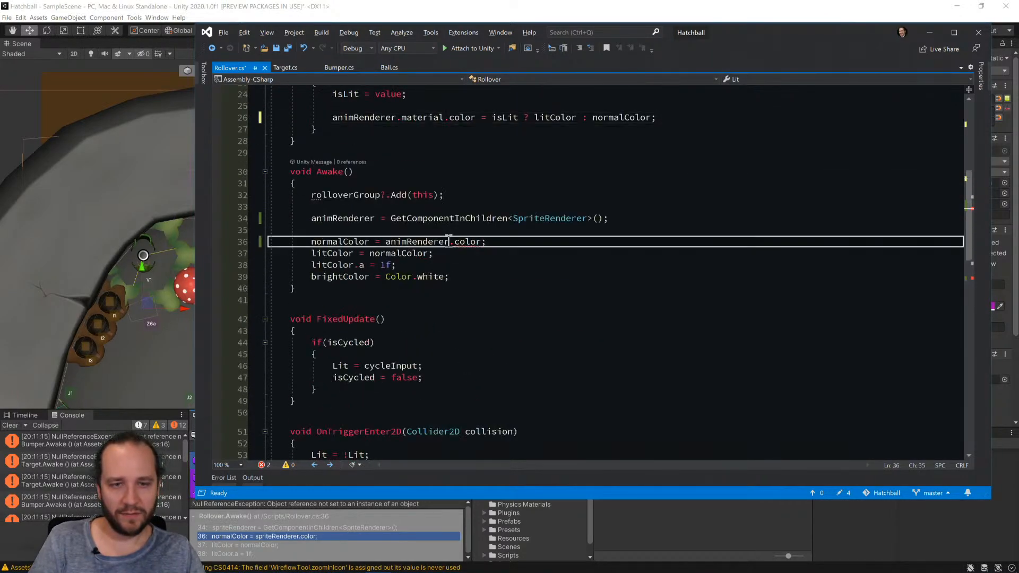
text(.mat.)
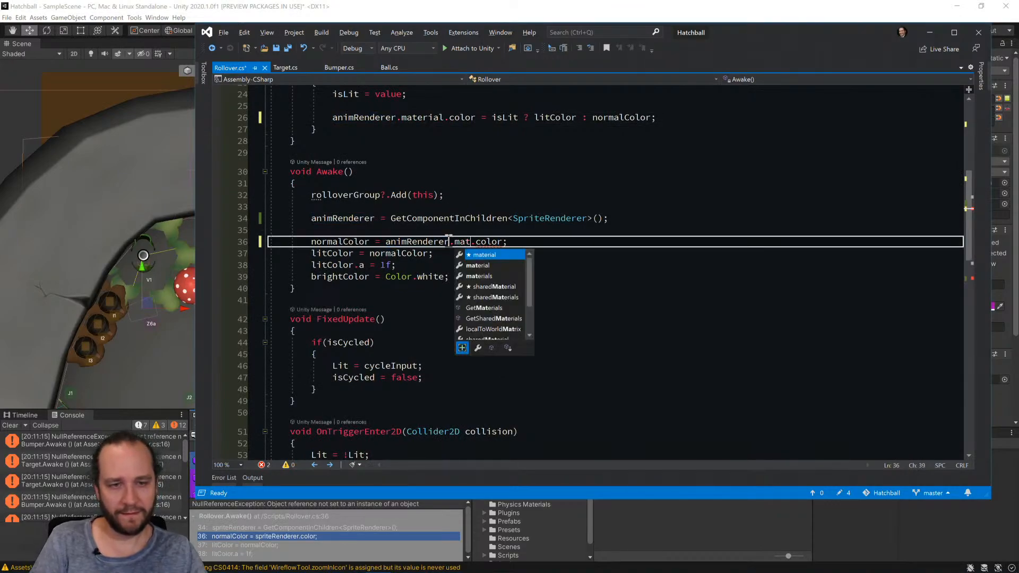
key(Tab)
Make Rollover's Brighten method assign brightColor through animRenderer.material and save the script.
scroll(465, 435, down, 7)
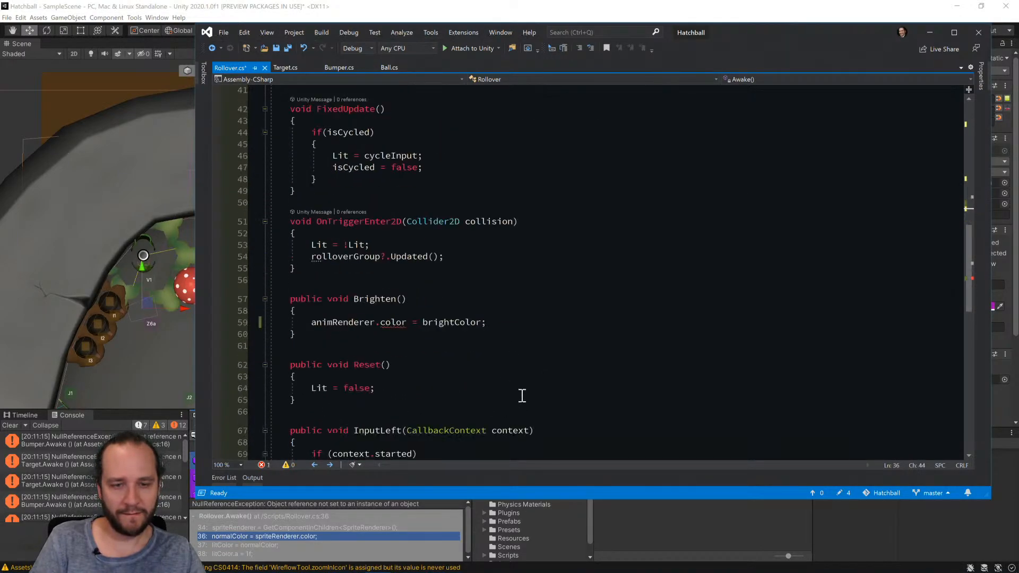
click(377, 287)
text(.mat)
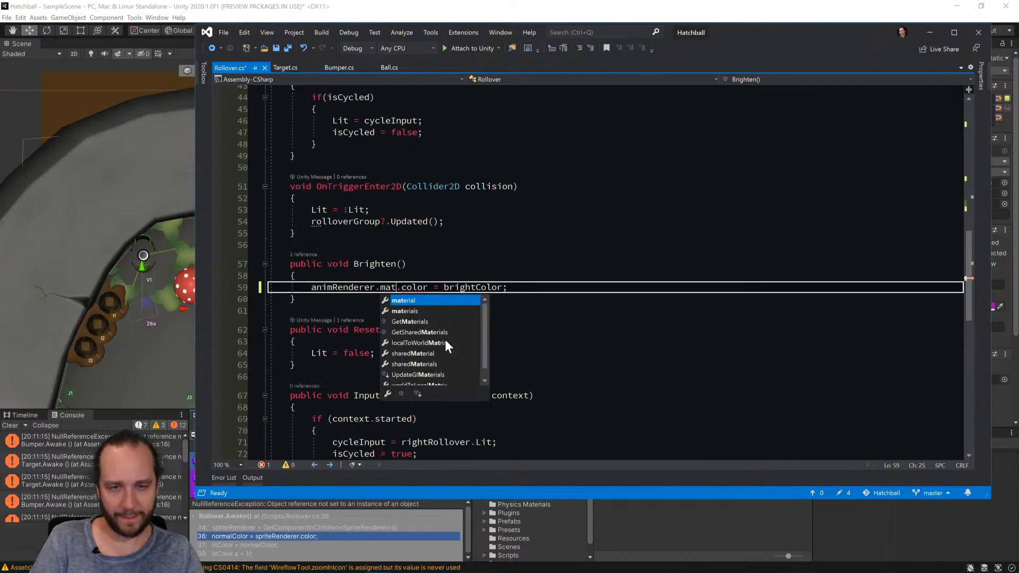
key(Tab)
scroll(414, 345, up, 14)
scroll(430, 345, down, 20)
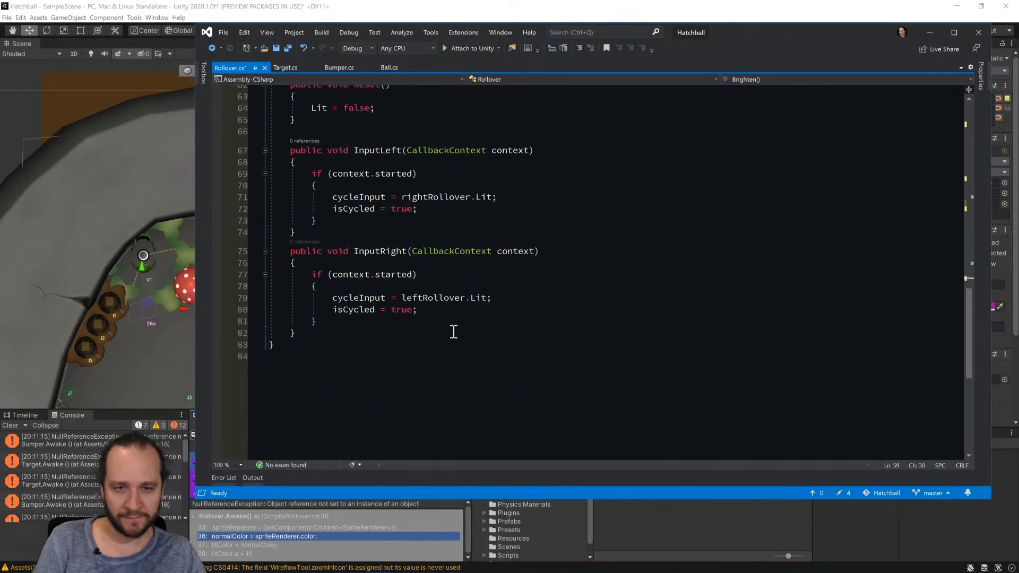
scroll(451, 333, up, 7)
scroll(557, 355, up, 14)
key(ctrl+s)
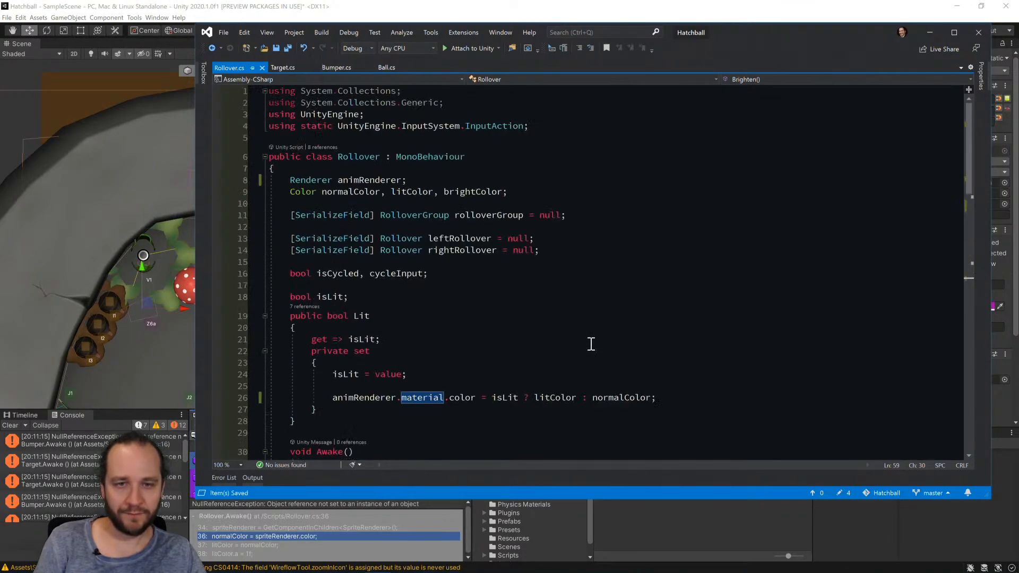
Switch to Unity, clear the console, and run the game briefly to check for remaining errors.
key(alt+Tab)
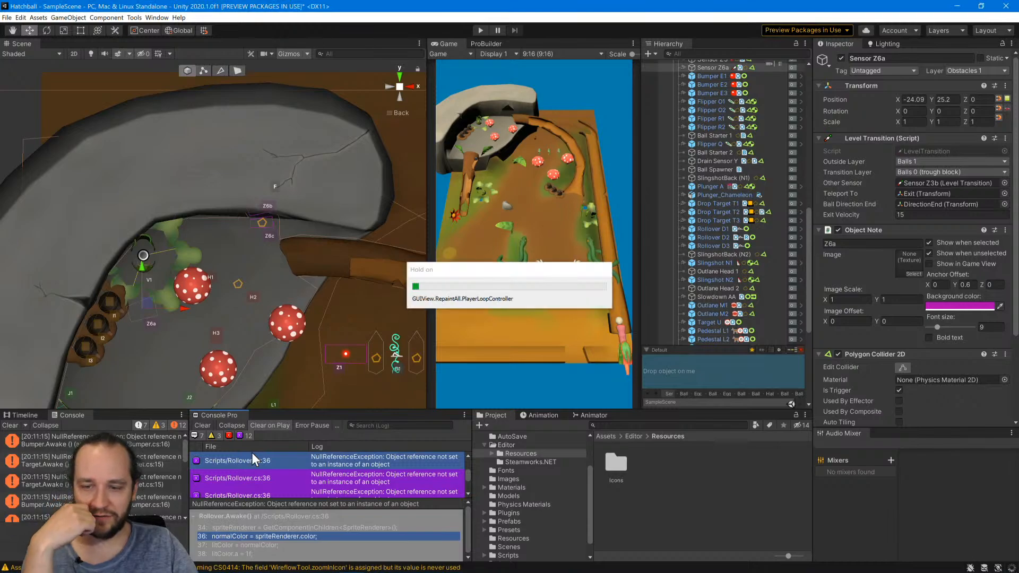
click(207, 427)
click(203, 426)
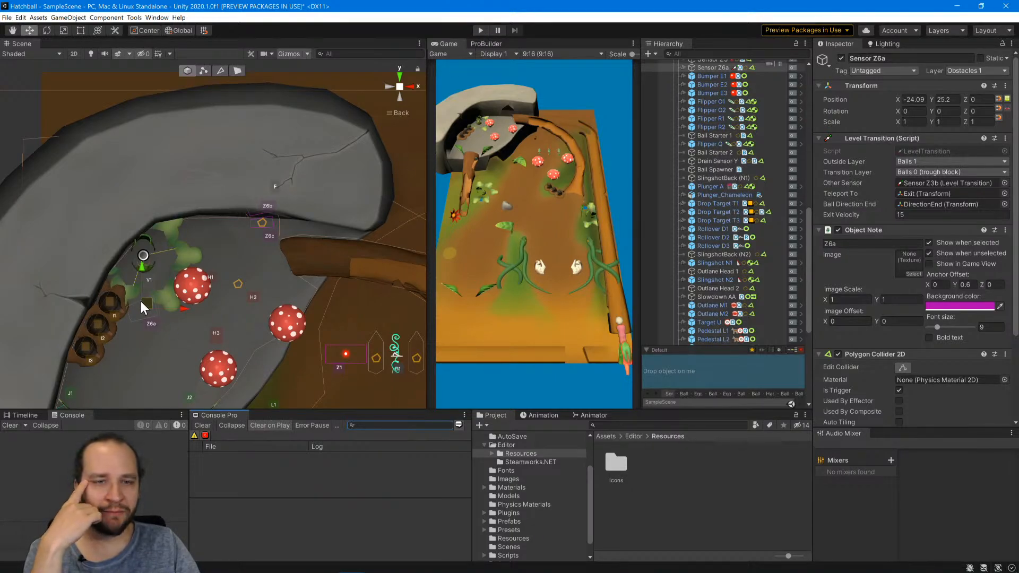
click(480, 31)
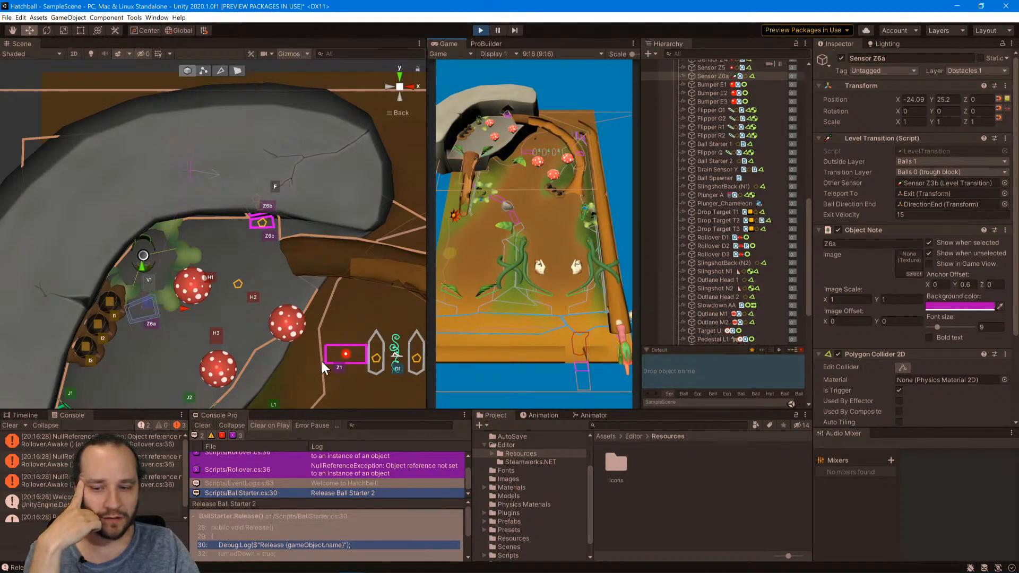
click(481, 30)
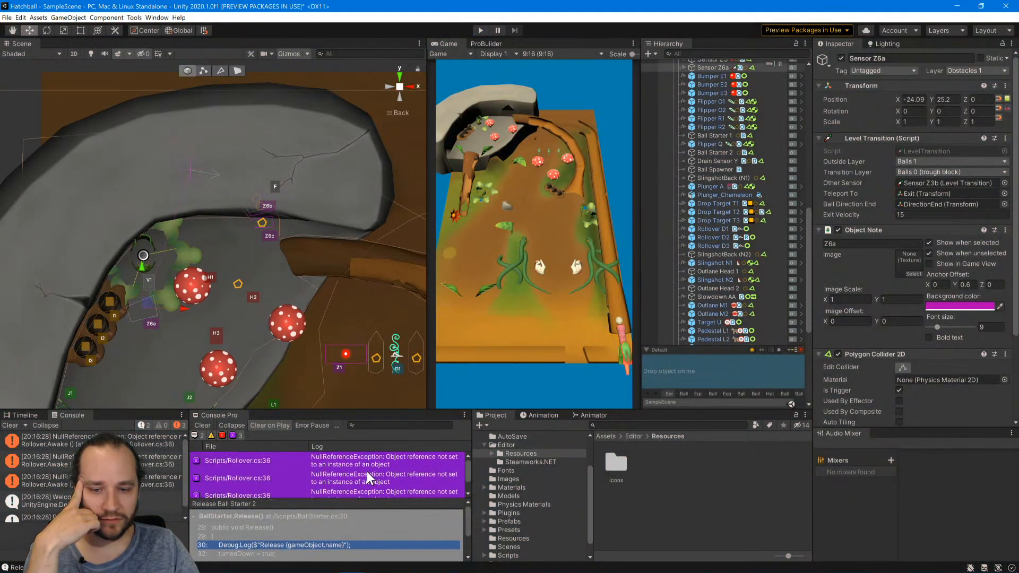
Trace the Rollover.cs line 36 exception and inspect the renderer component on Rollover D2's child Rollover1.
click(274, 461)
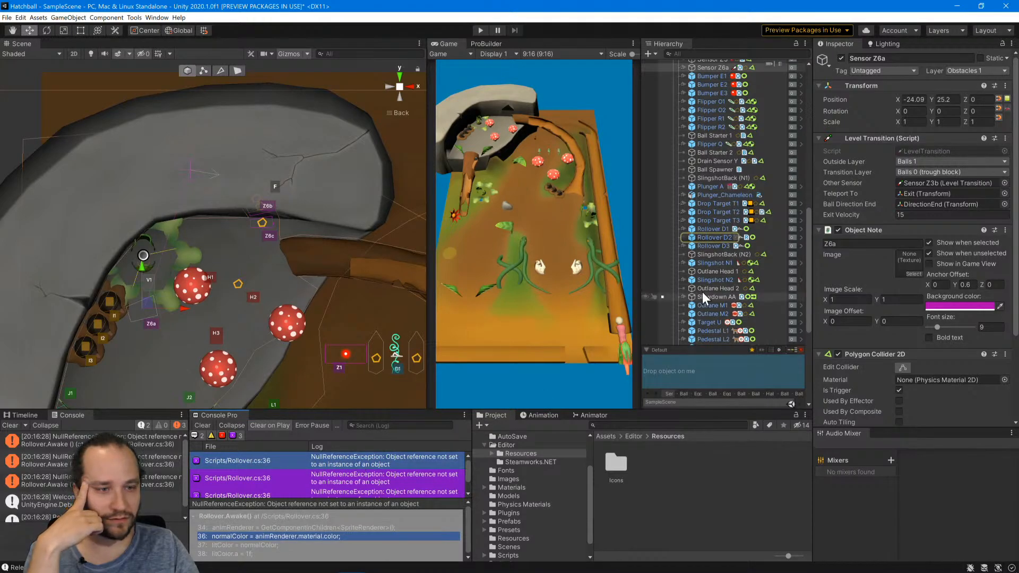
click(684, 237)
click(711, 246)
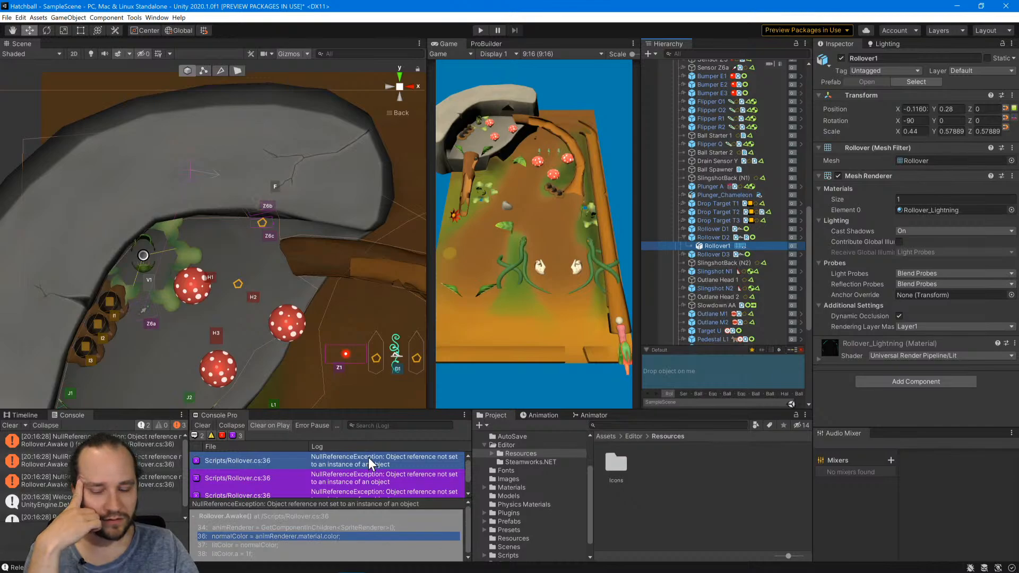
Open Rollover.cs from the exception, make Awake's GetComponentInChildren call fetch a Renderer instead of a SpriteRenderer, and save the script.
double_click(361, 528)
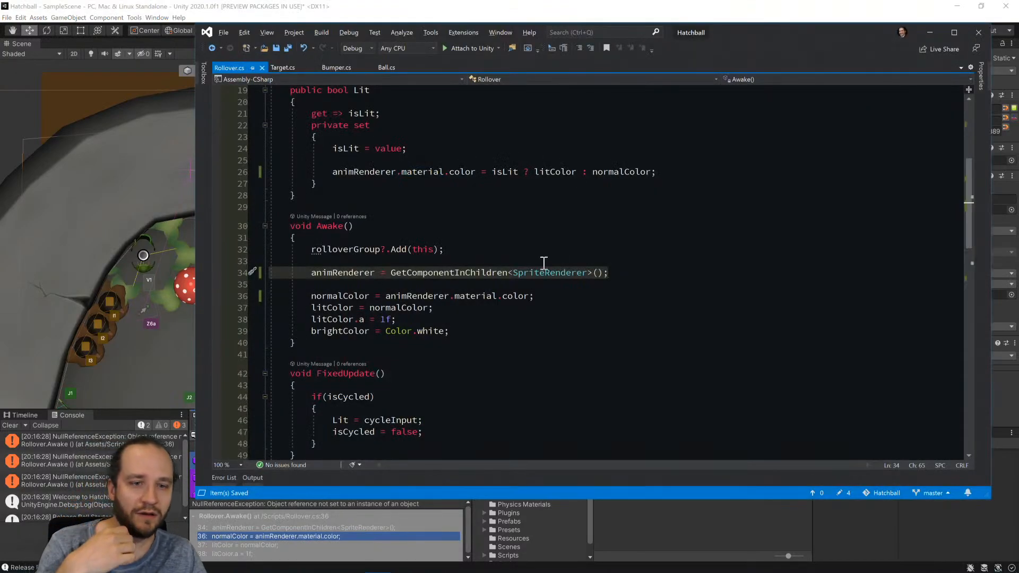
click(550, 273)
key(BackSpace)
key(BackSpace)
key(BackSpace)
key(BackSpace)
key(BackSpace)
key(BackSpace)
key(BackSpace)
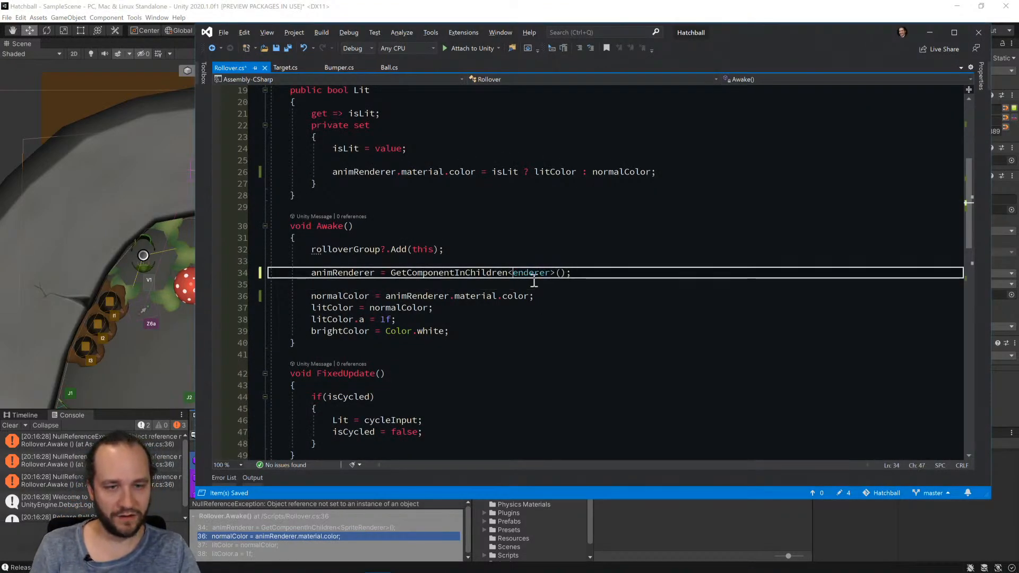
text(R)
key(ctrl+s)
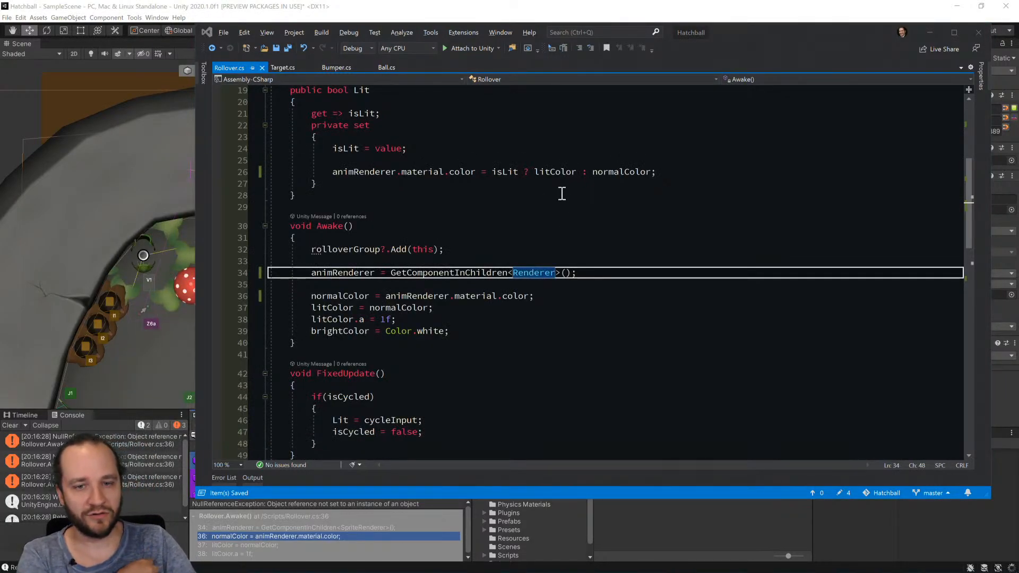
Switch to Unity, run the game, and select the ball inside the grey stone trough in the scene.
key(alt+Tab)
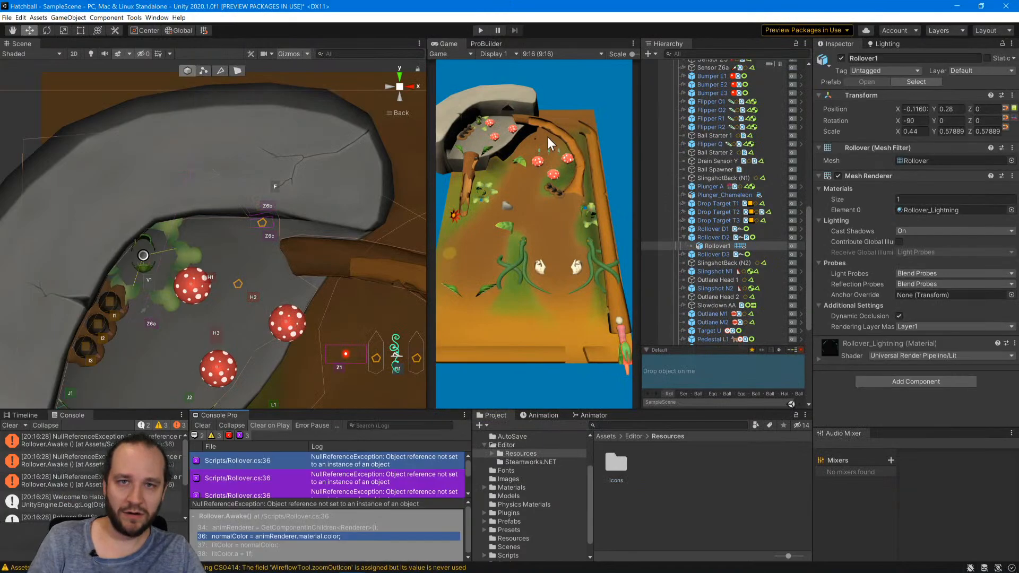
click(482, 30)
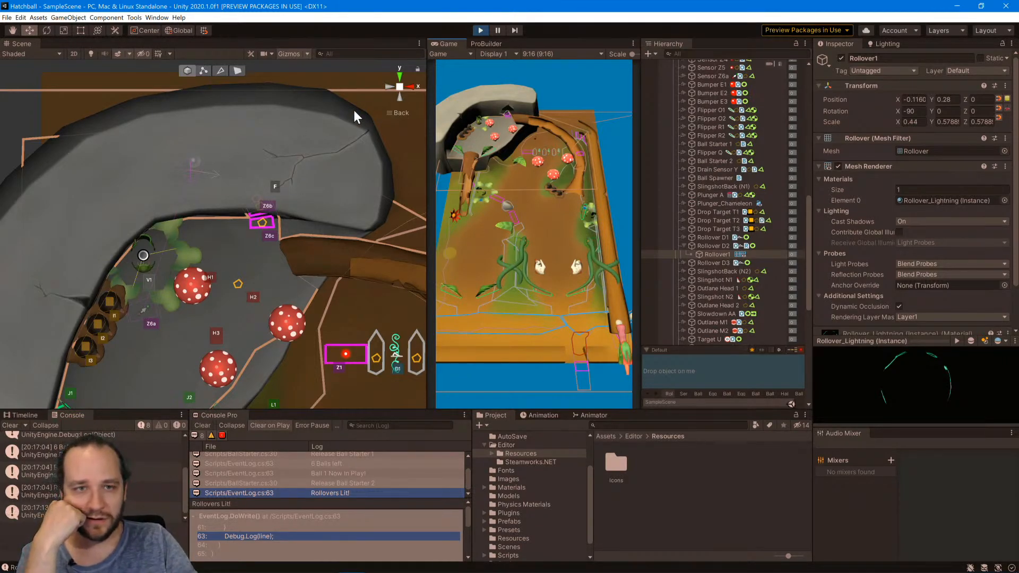
scroll(183, 134, up, 5)
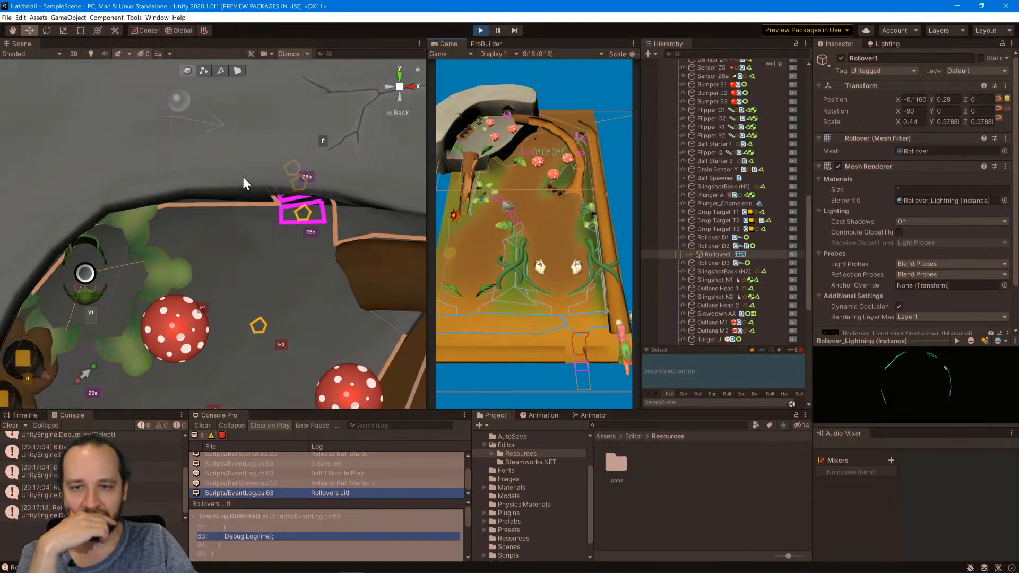
middle_drag(243, 176, 248, 266)
click(194, 188)
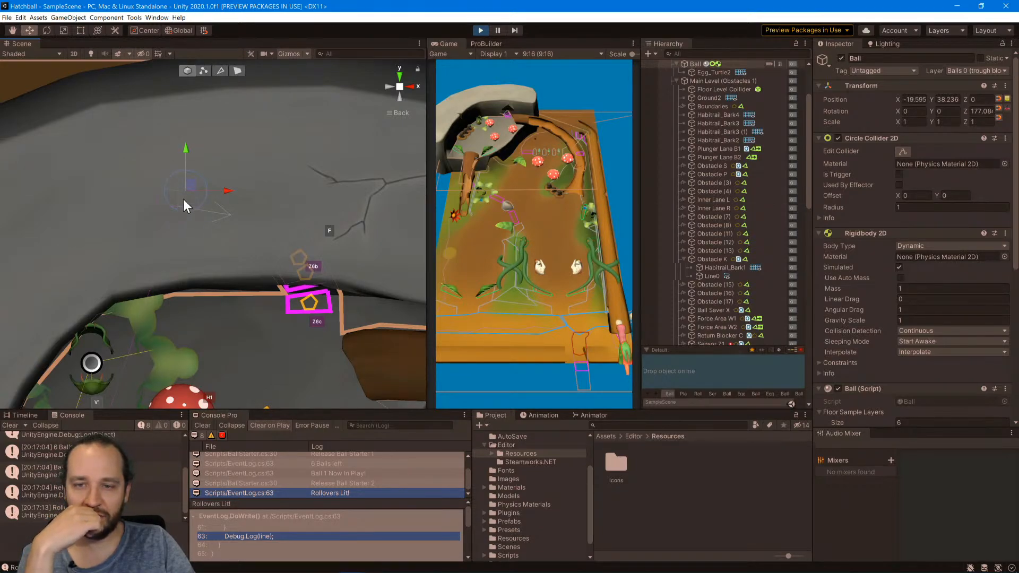
Try nudging the ball within the stone trough to check what blocks it, and exit Play mode.
drag(196, 183, 187, 198)
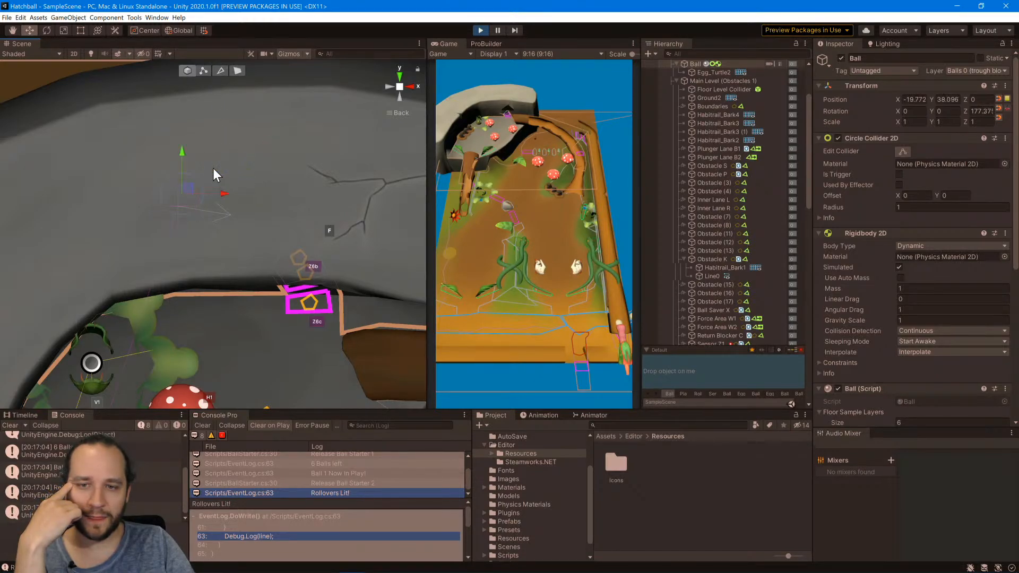
click(184, 190)
click(185, 190)
drag(186, 190, 190, 187)
scroll(190, 205, down, 3)
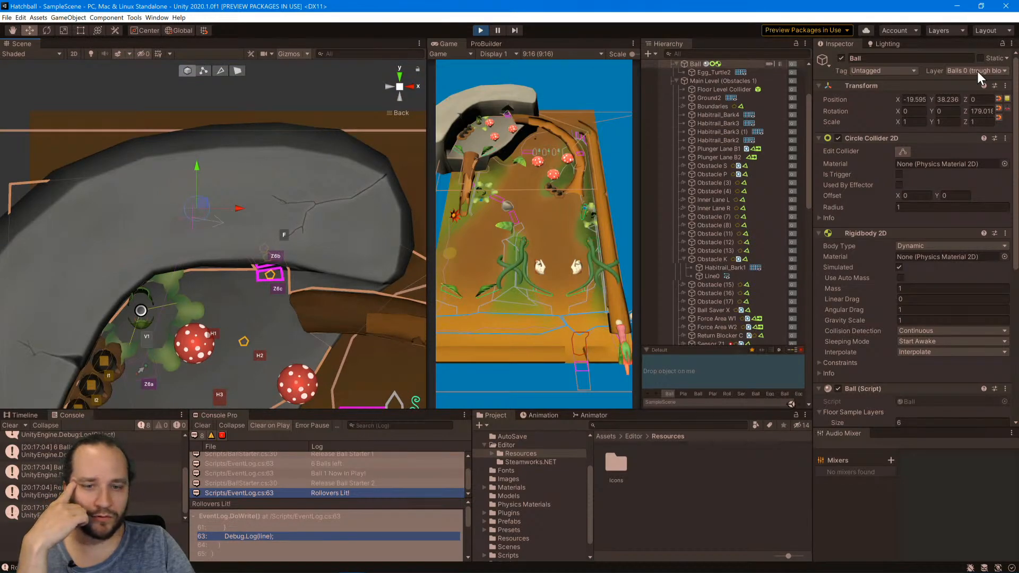
scroll(314, 227, down, 4)
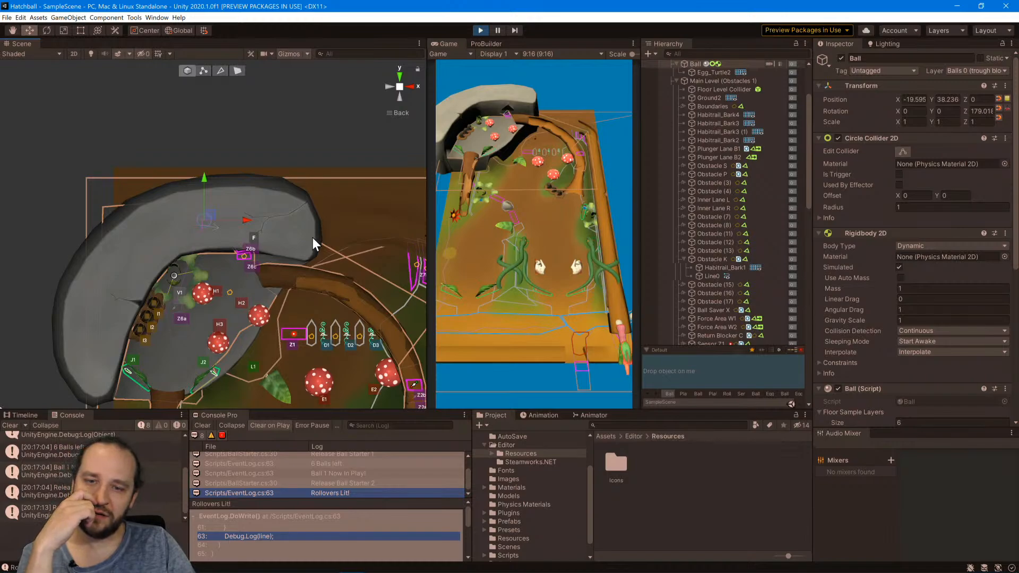
click(480, 31)
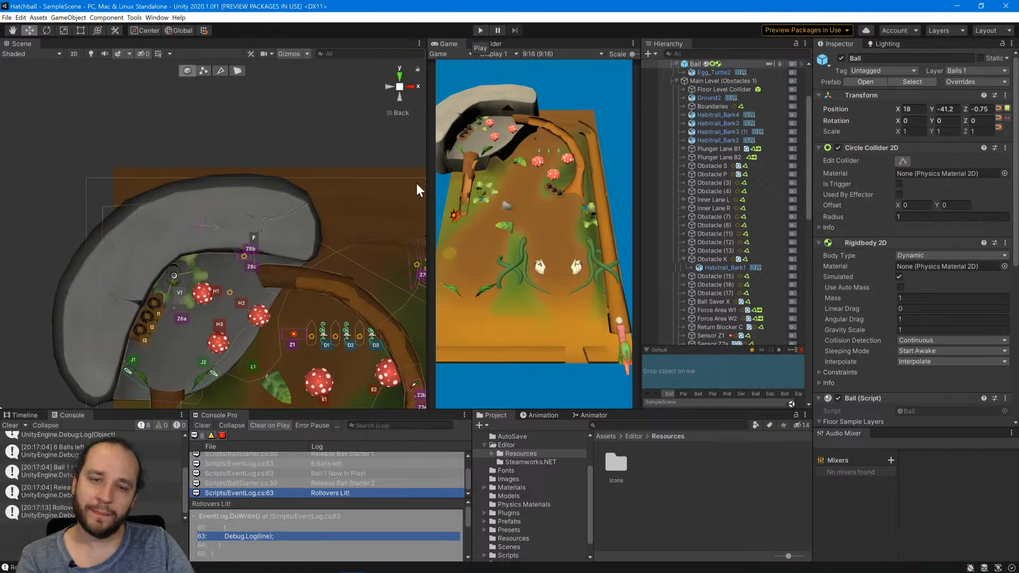
Edit the polygon collider of Boundaries and move its upper-left corner point to the stone trough's right end.
middle_drag(329, 220, 271, 154)
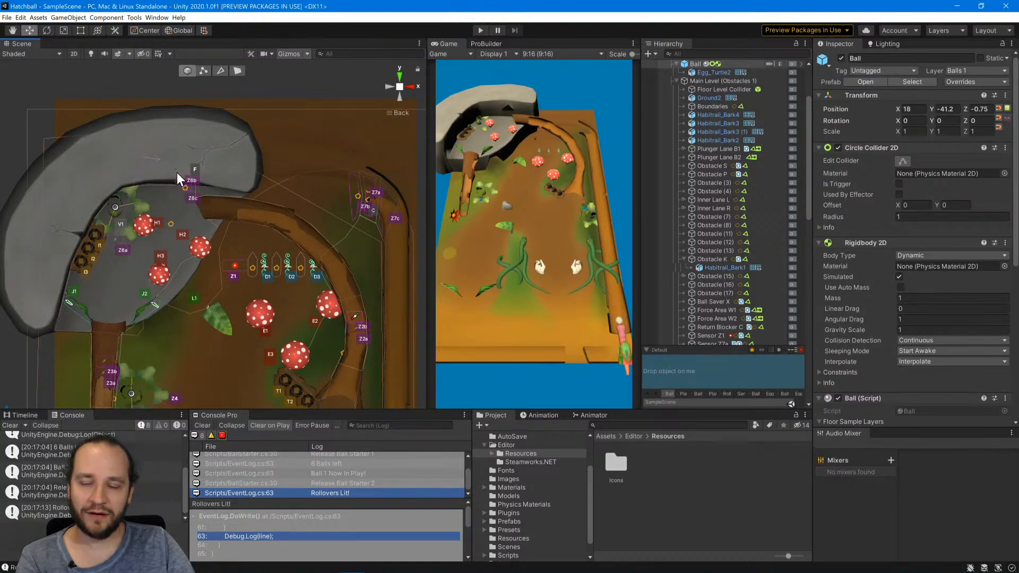
click(25, 107)
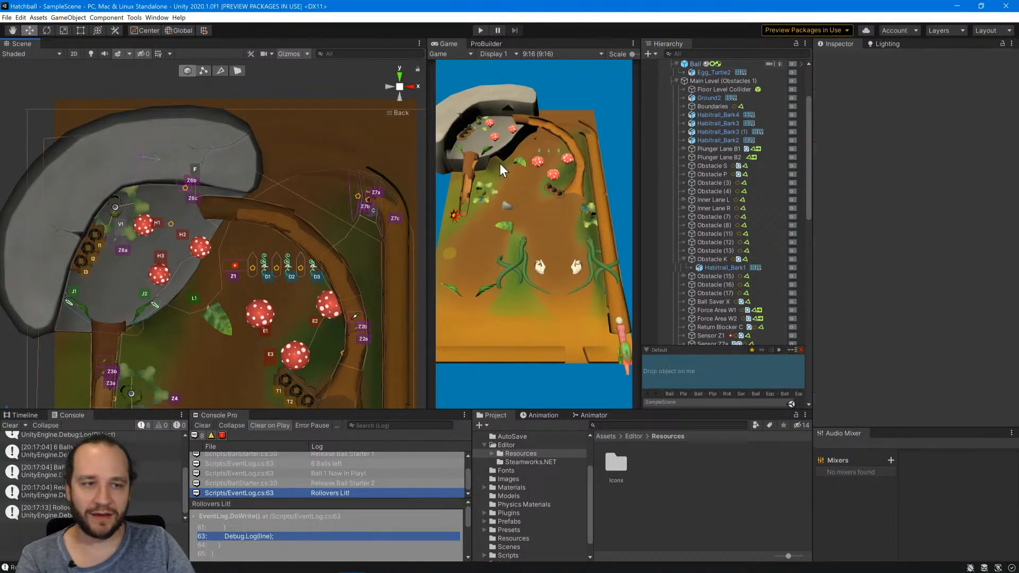
click(708, 106)
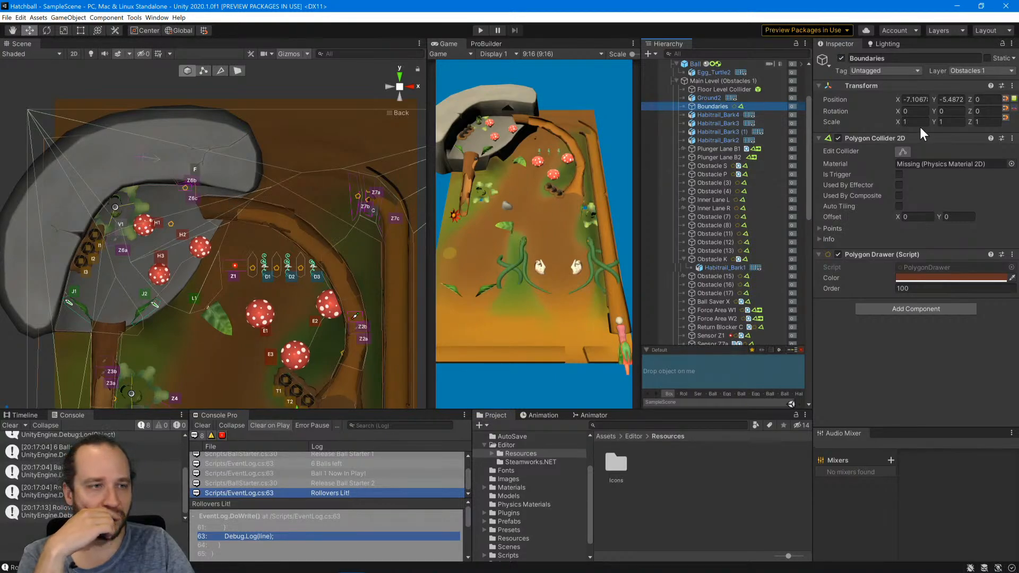
click(903, 152)
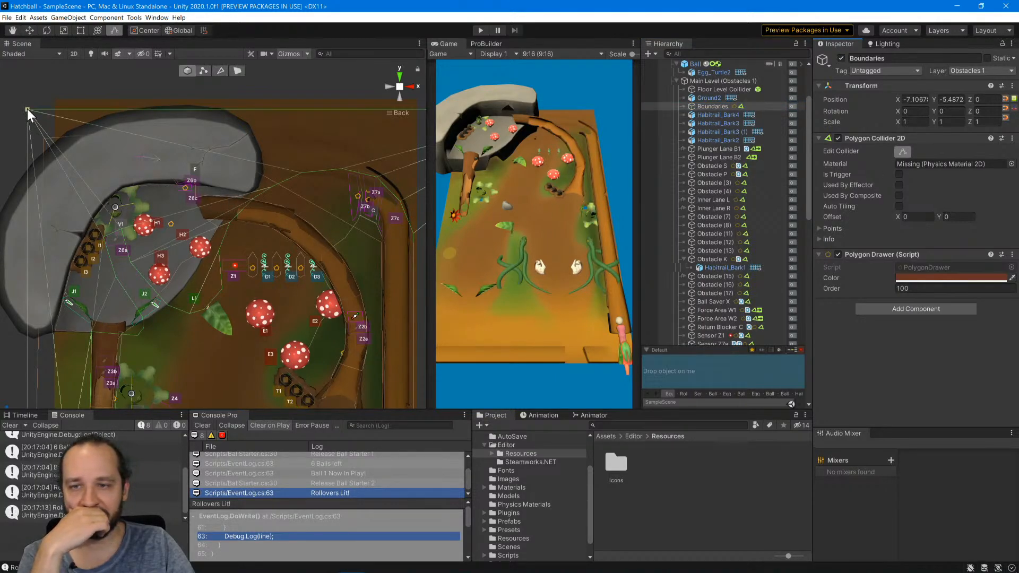
drag(26, 110, 253, 159)
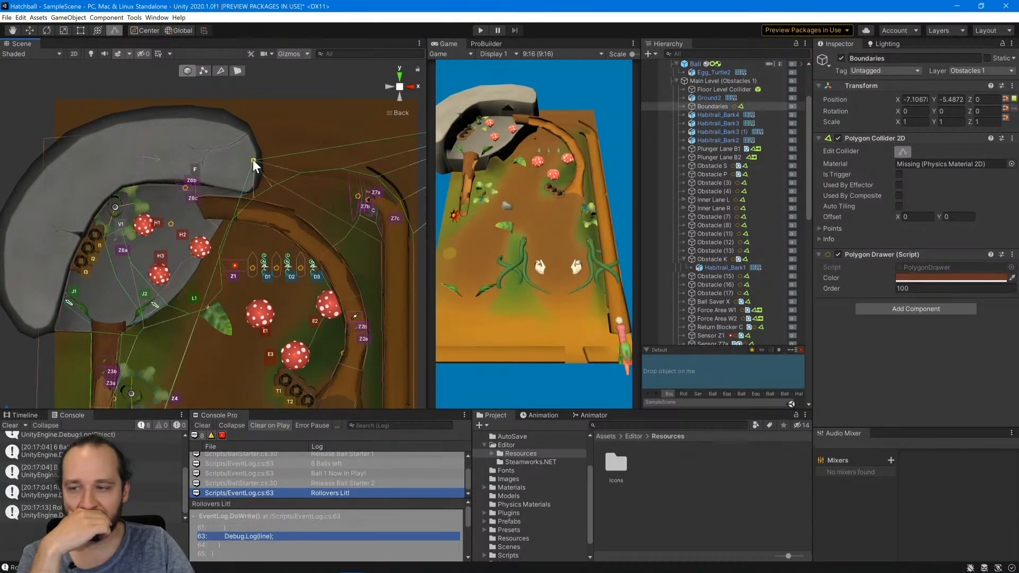
Pull the Boundaries collider's edge out to points near sensor Z6c and beyond the trough's left side, and finish editing the collider.
drag(240, 204, 198, 198)
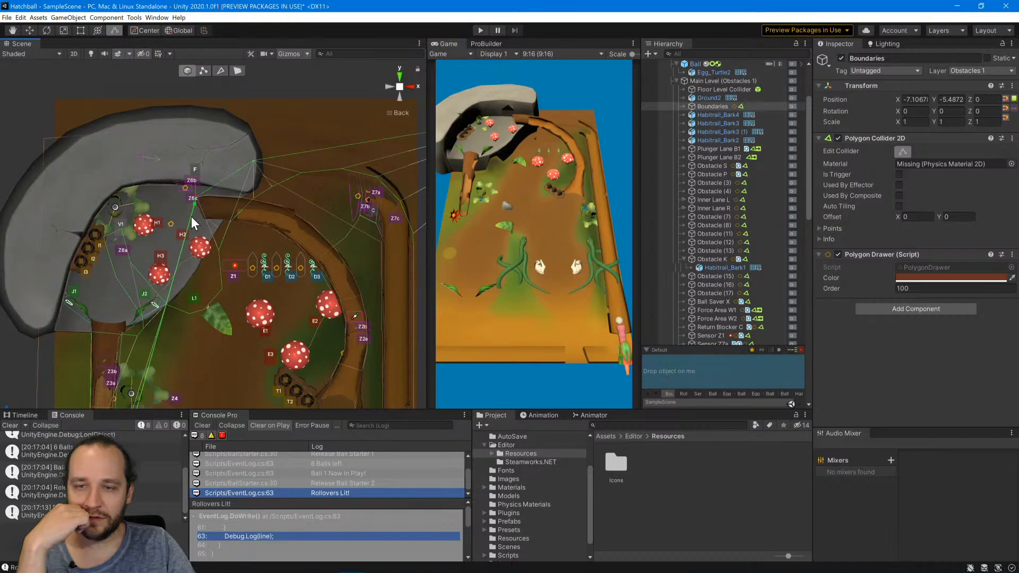
drag(185, 237, 31, 201)
scroll(122, 252, down, 3)
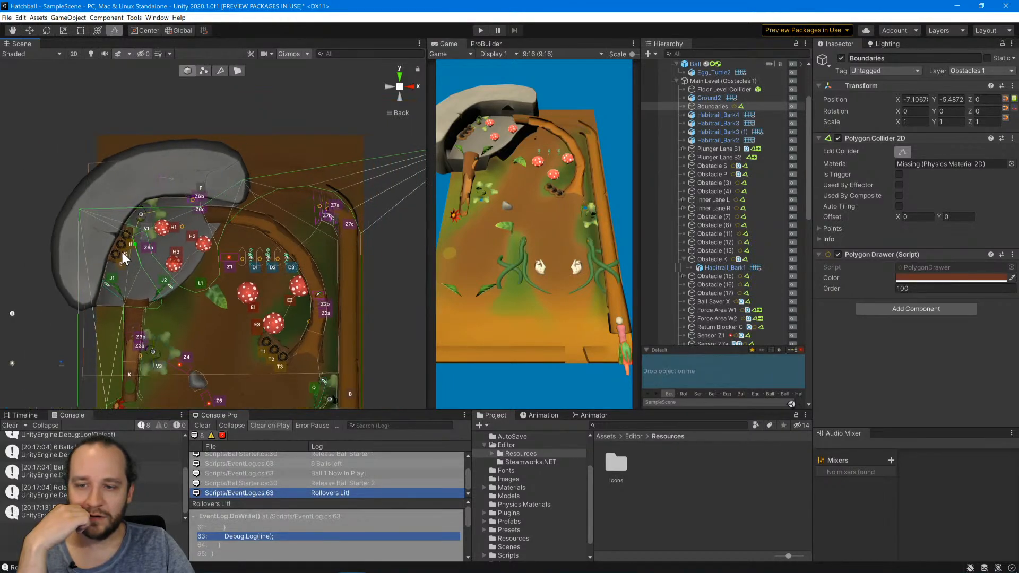
scroll(122, 251, down, 4)
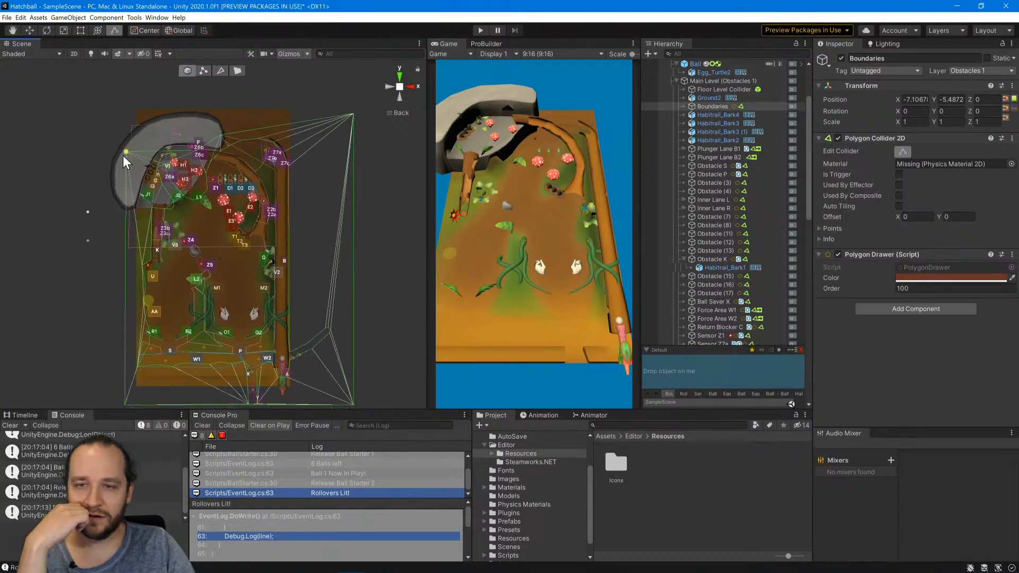
drag(123, 155, 122, 155)
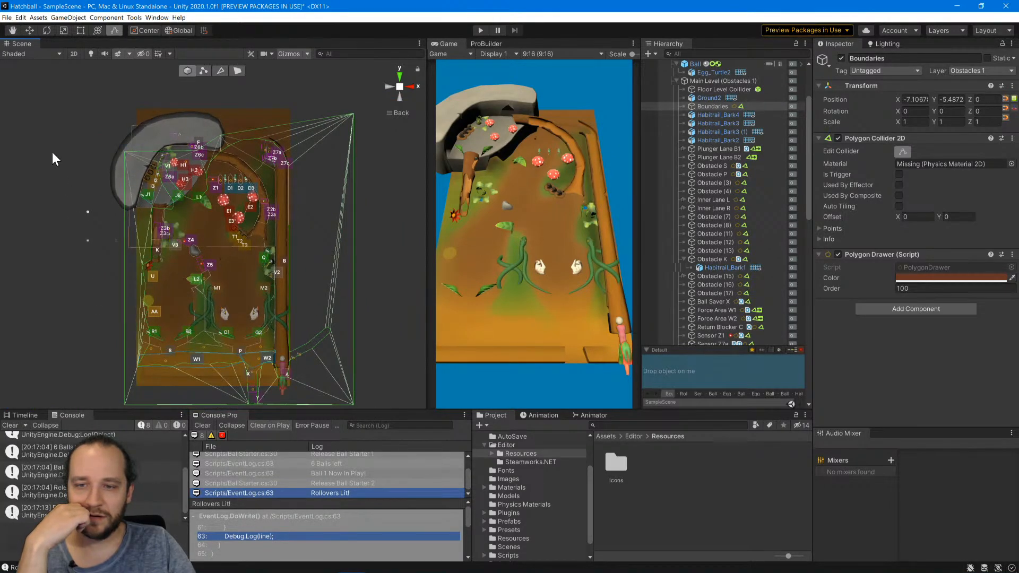
click(900, 153)
click(378, 141)
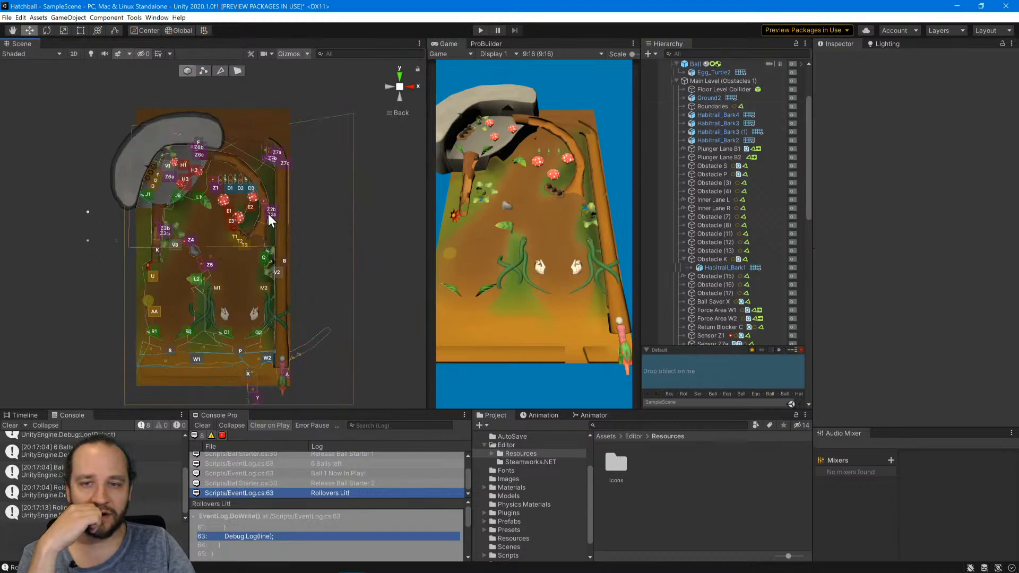
Frame the stone trough area in the scene and run the game to test the reshaped Boundaries collider.
scroll(237, 222, up, 5)
middle_drag(241, 147, 236, 302)
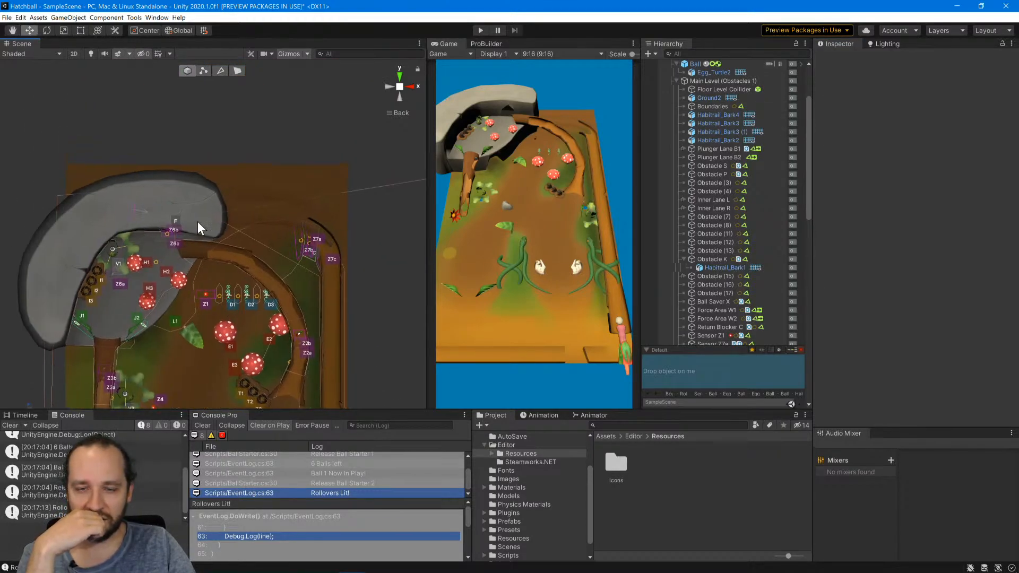
click(480, 30)
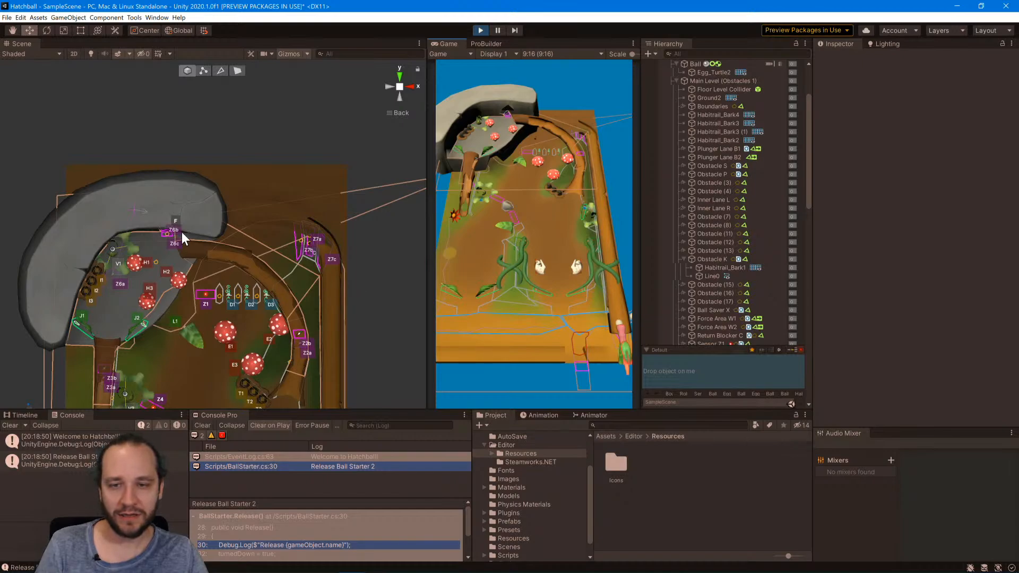
Exit Play mode and delete the Ball object placed above Main Level from the scene.
scroll(165, 225, up, 5)
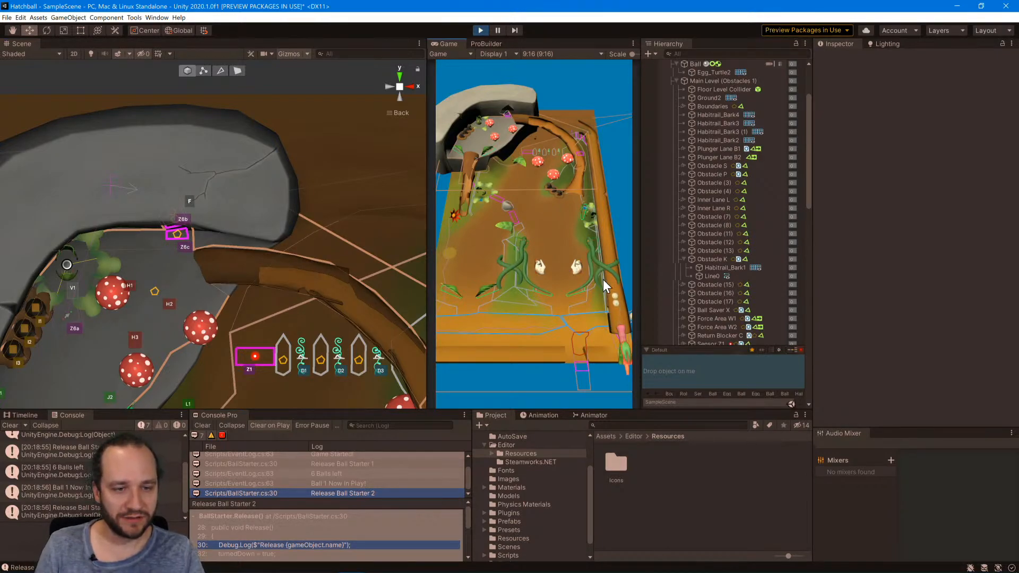
click(480, 32)
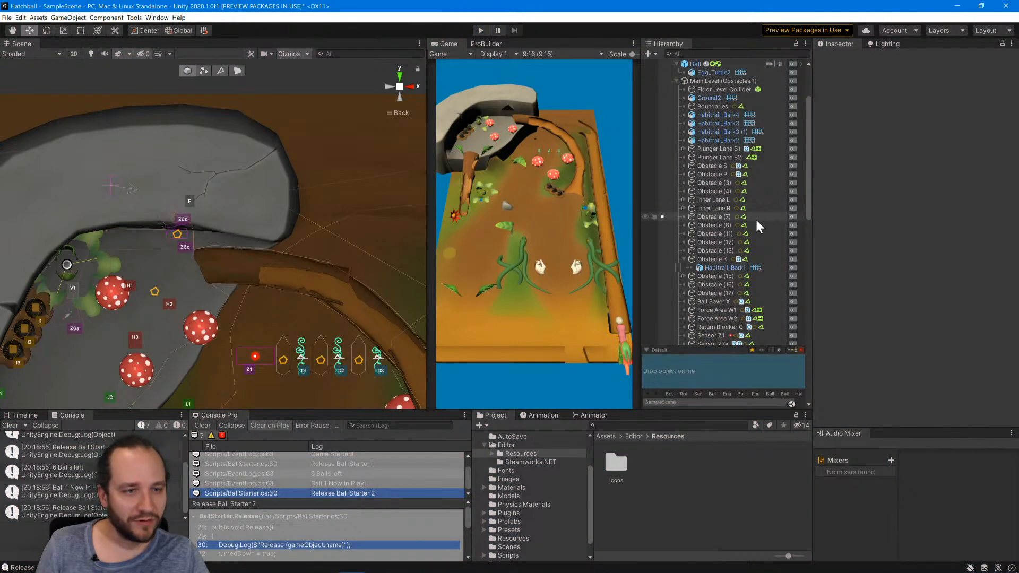
click(692, 64)
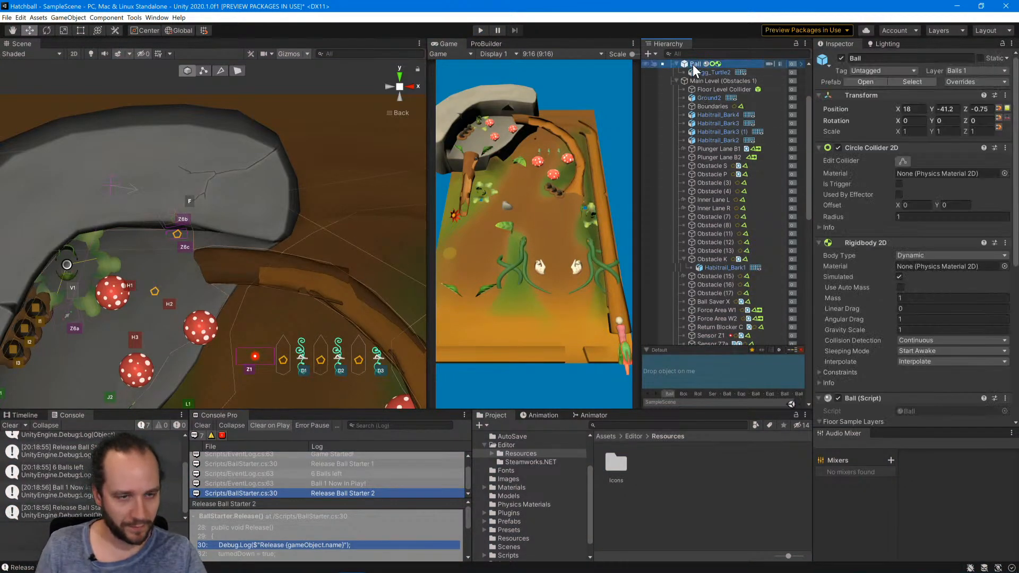
key(Delete)
key(ctrl+a)
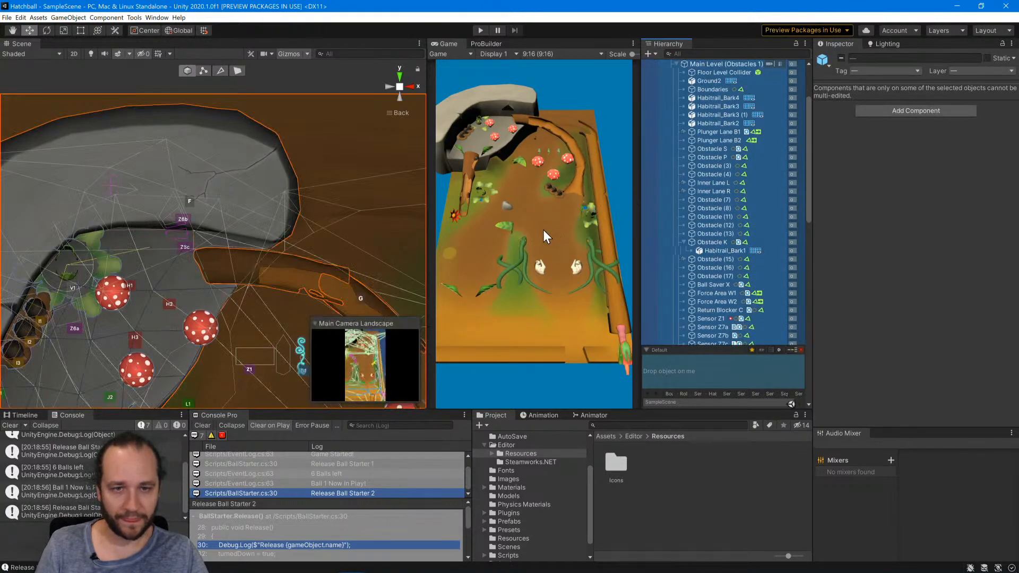
click(570, 179)
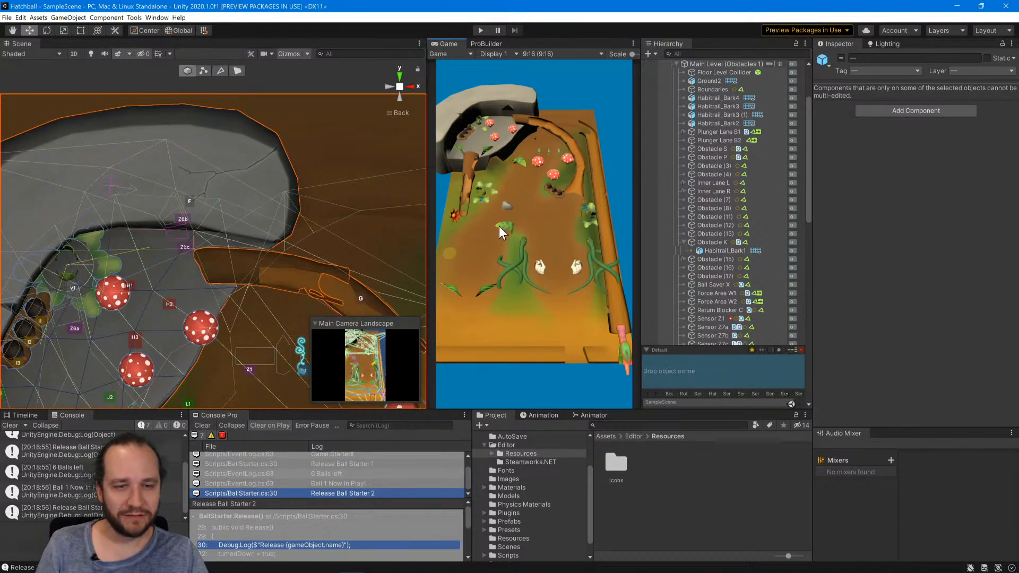
Reposition Main Camera Portrait to Y -64.95 and Z -84 with X rotation 32.86, shifting its X position to reframe the table.
scroll(731, 195, up, 3)
click(708, 80)
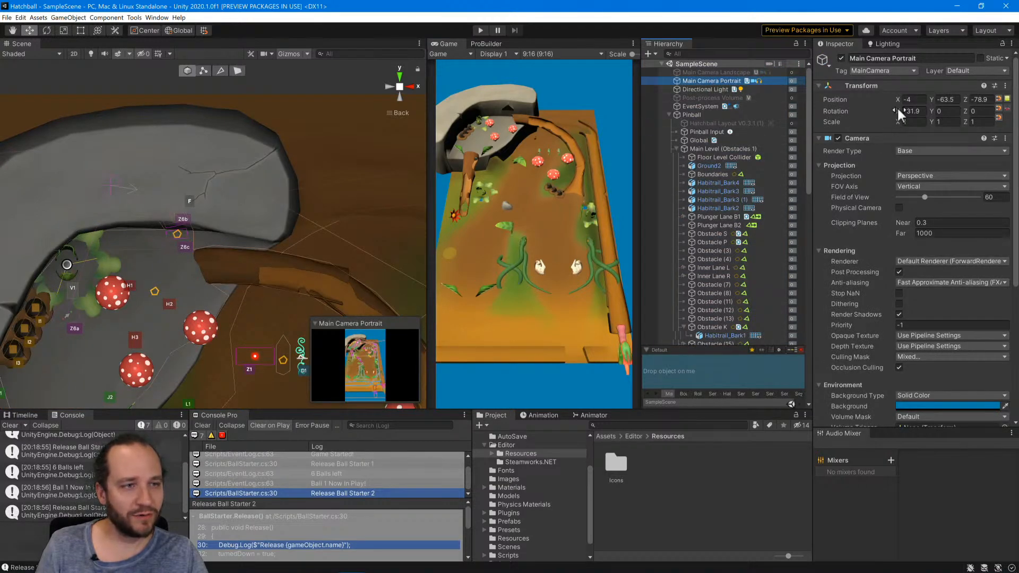
mouse_move(897, 109)
mouse_down()
mouse_move(861, 109)
mouse_move(953, 96)
mouse_move(897, 95)
mouse_up()
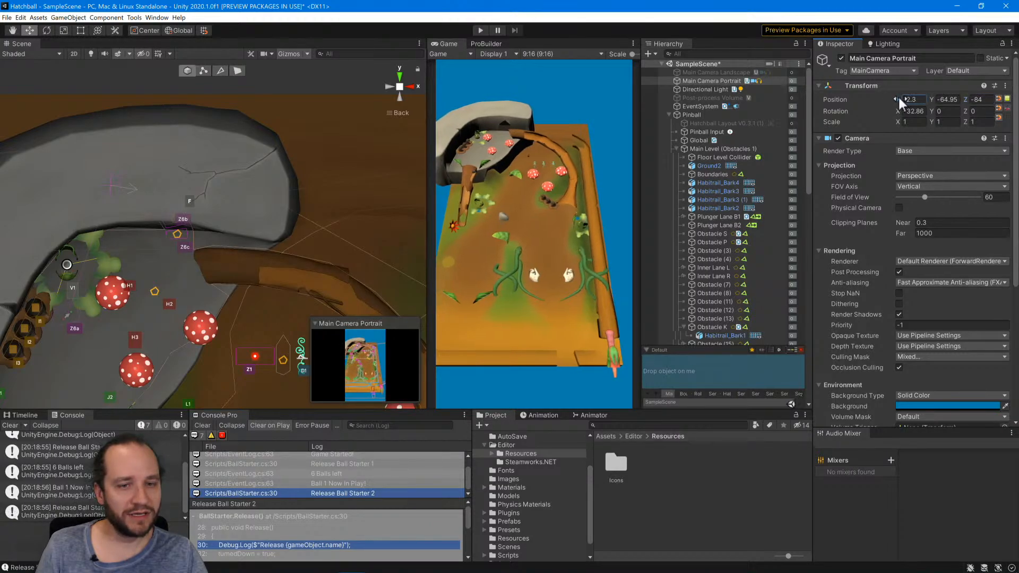
click(417, 141)
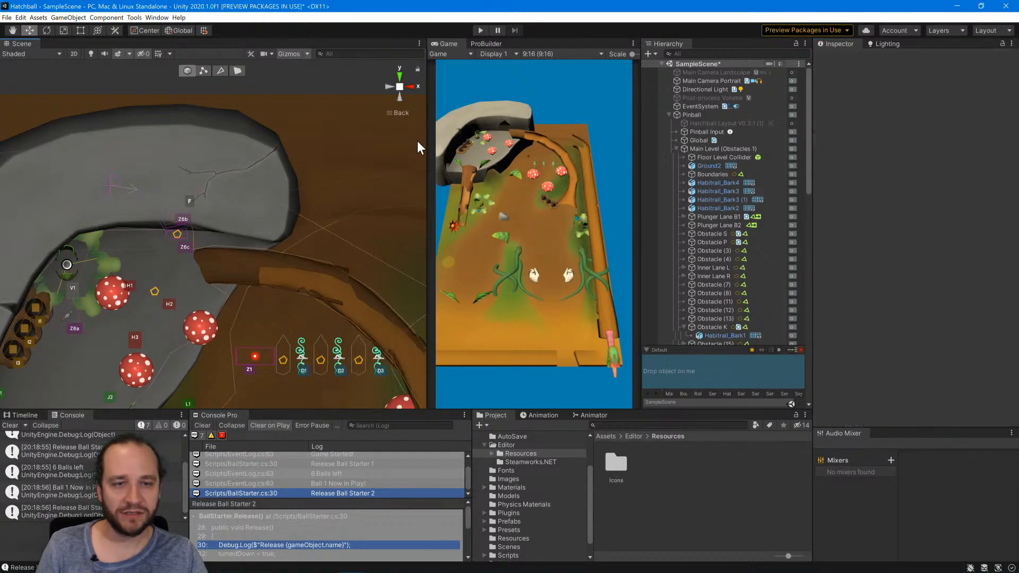
Save the scene, run the game to test the new camera framing, and exit Play mode.
key(ctrl+s)
click(481, 30)
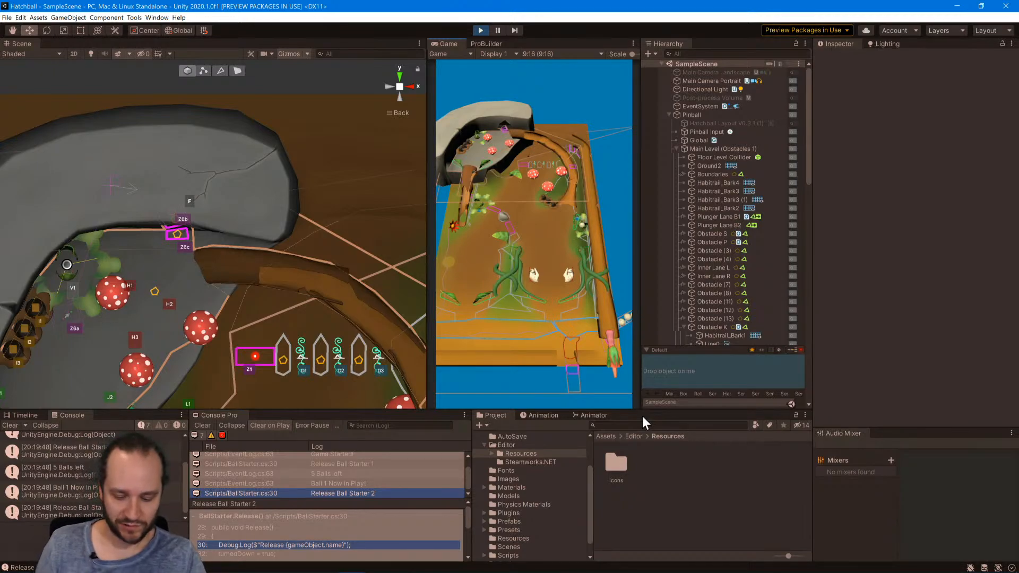
click(479, 30)
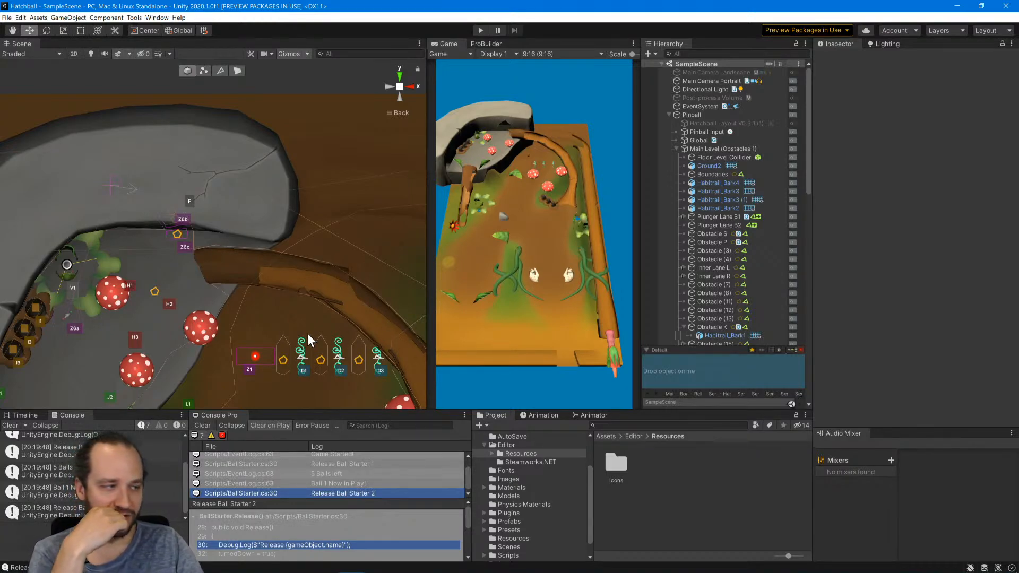
Select Kickout Hole V2 beside the right lane and slightly enlarge the scene view's 3D gizmo icons.
scroll(316, 325, down, 10)
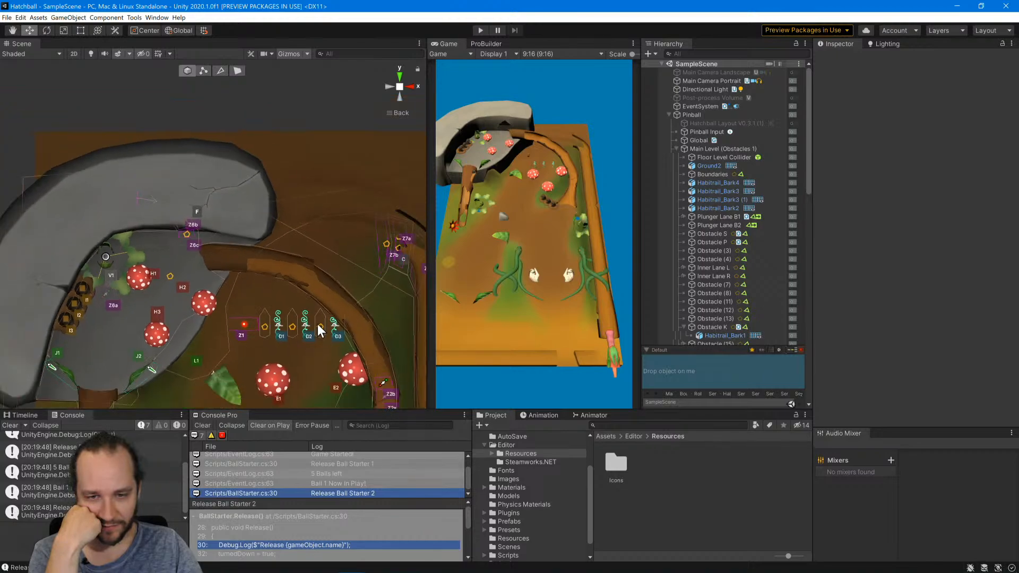
middle_drag(316, 333, 306, 164)
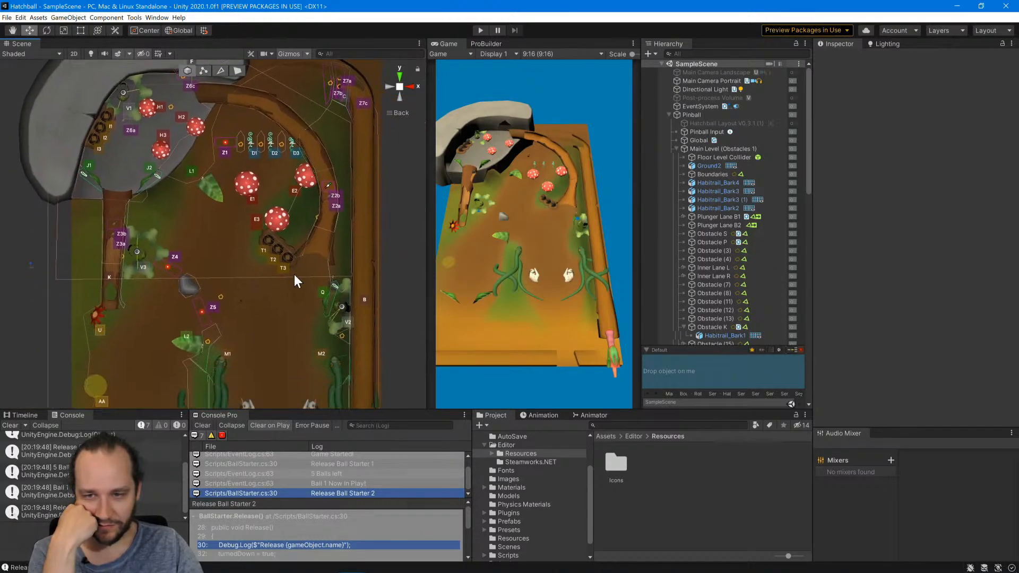
click(343, 310)
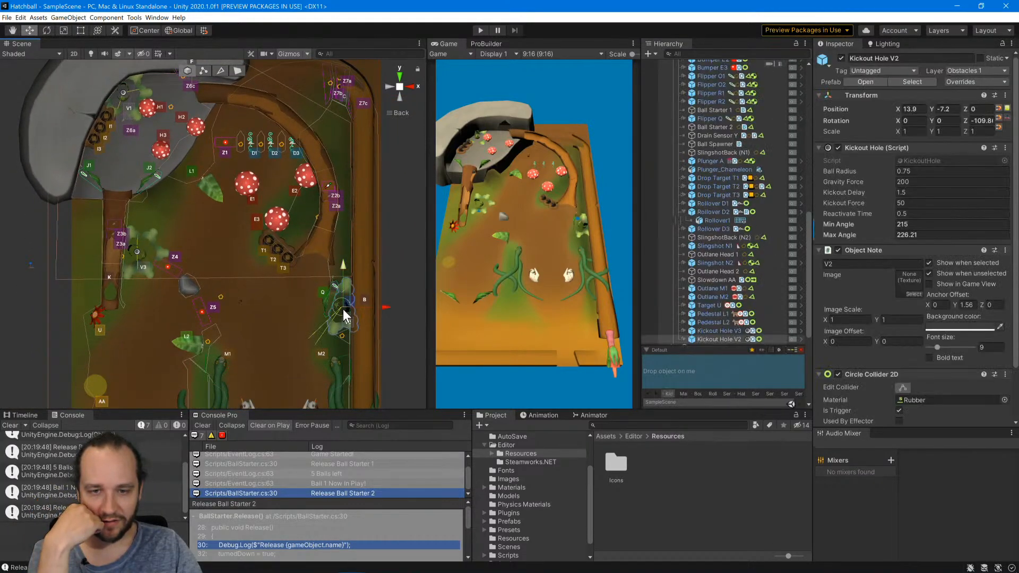
click(307, 54)
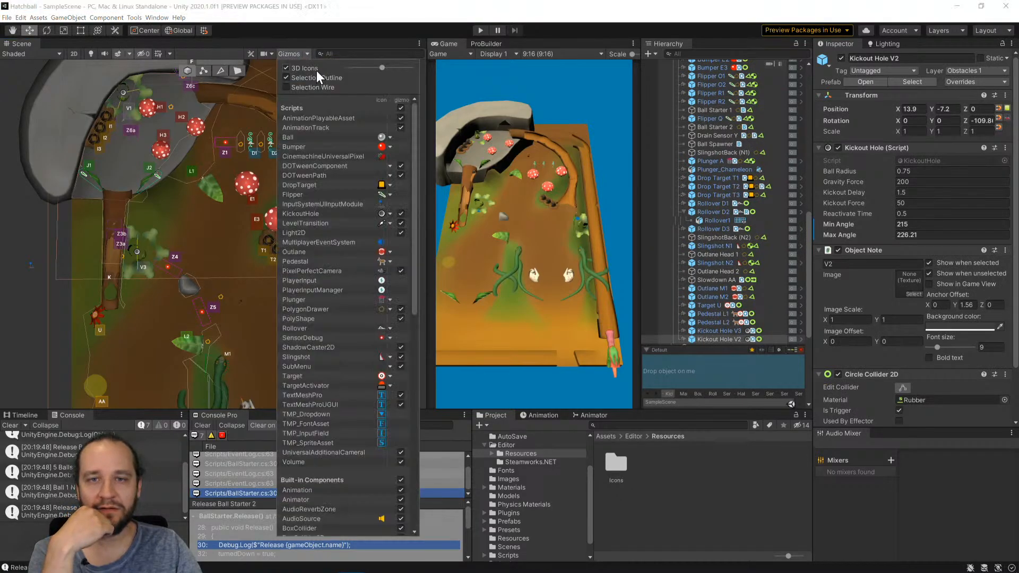
drag(380, 68, 388, 67)
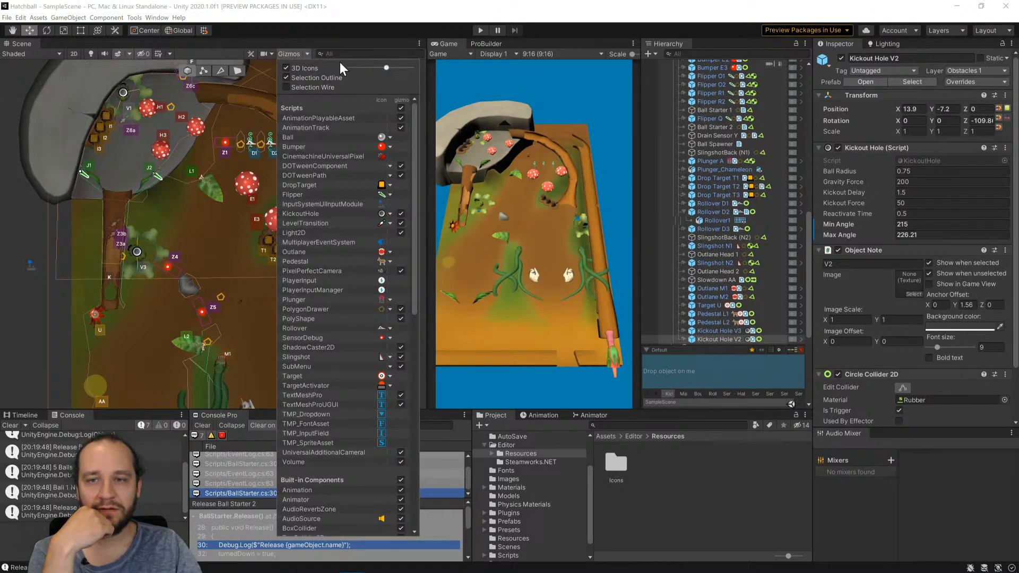
click(308, 53)
scroll(339, 287, up, 1)
middle_drag(339, 287, 296, 245)
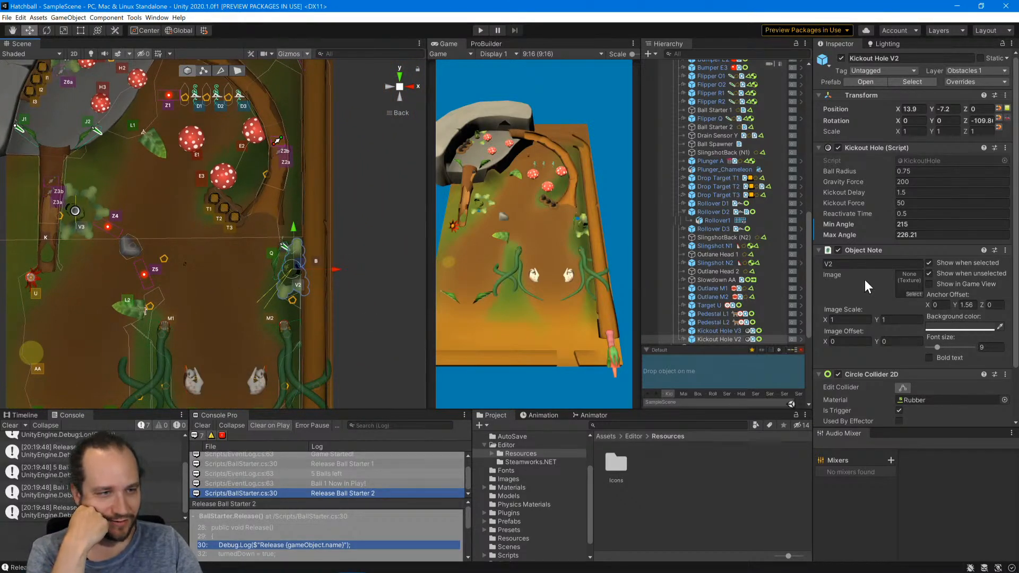
Open the KickoutHole script of Kickout Hole V2 and examine its ball locking, delay and kickout code.
double_click(933, 161)
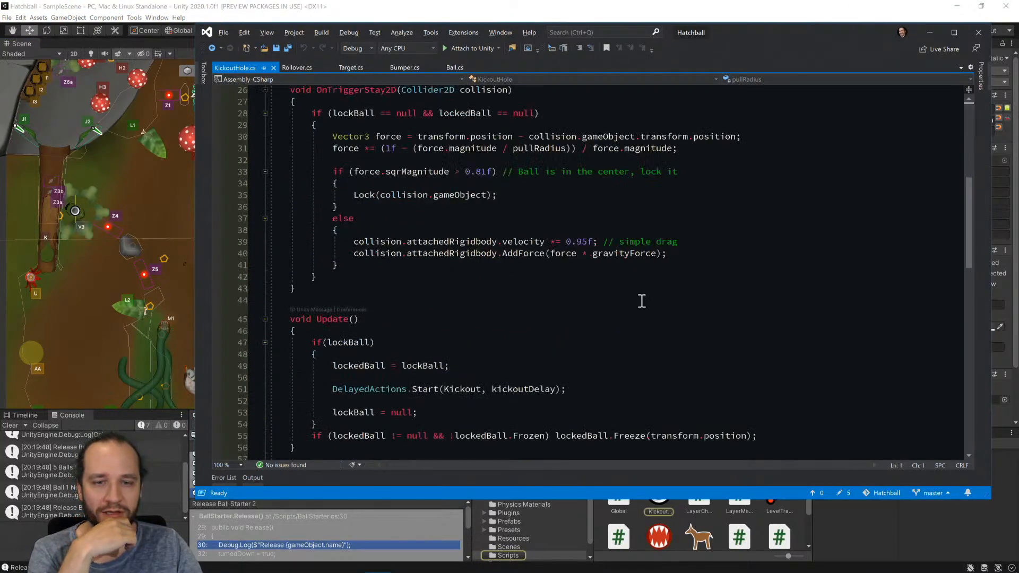
scroll(639, 301, down, 5)
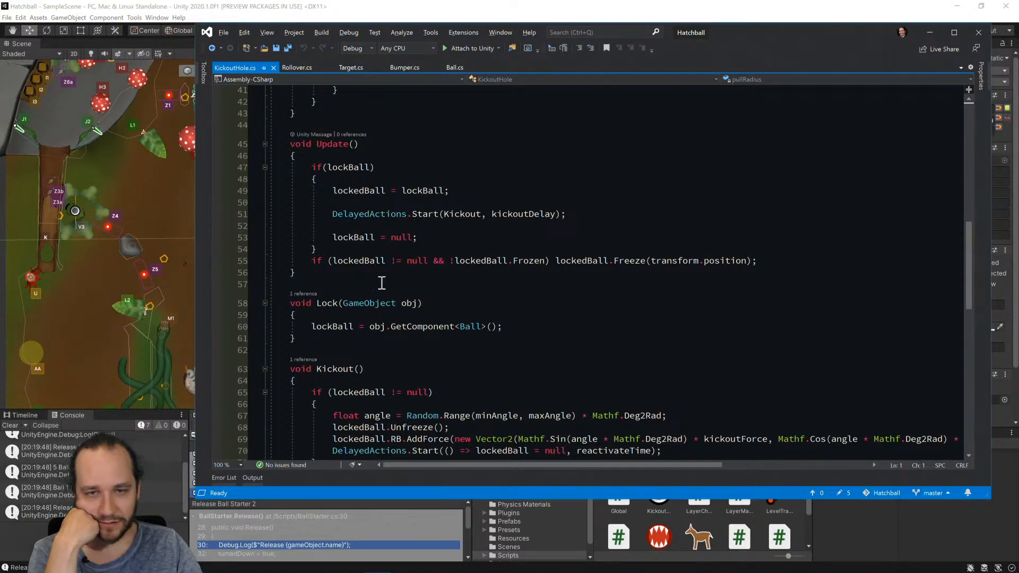
scroll(491, 289, down, 9)
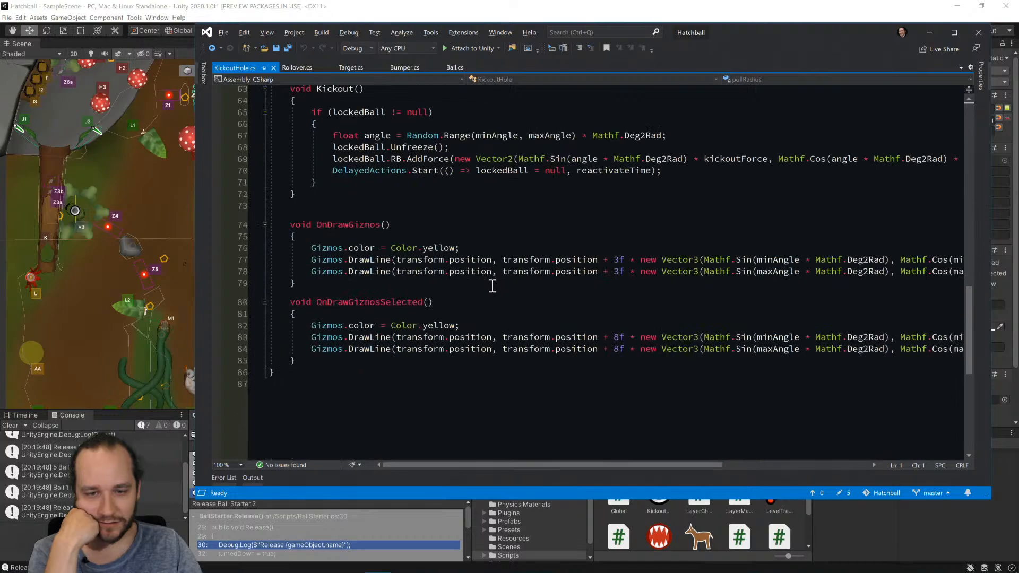
scroll(489, 296, up, 12)
scroll(489, 295, up, 9)
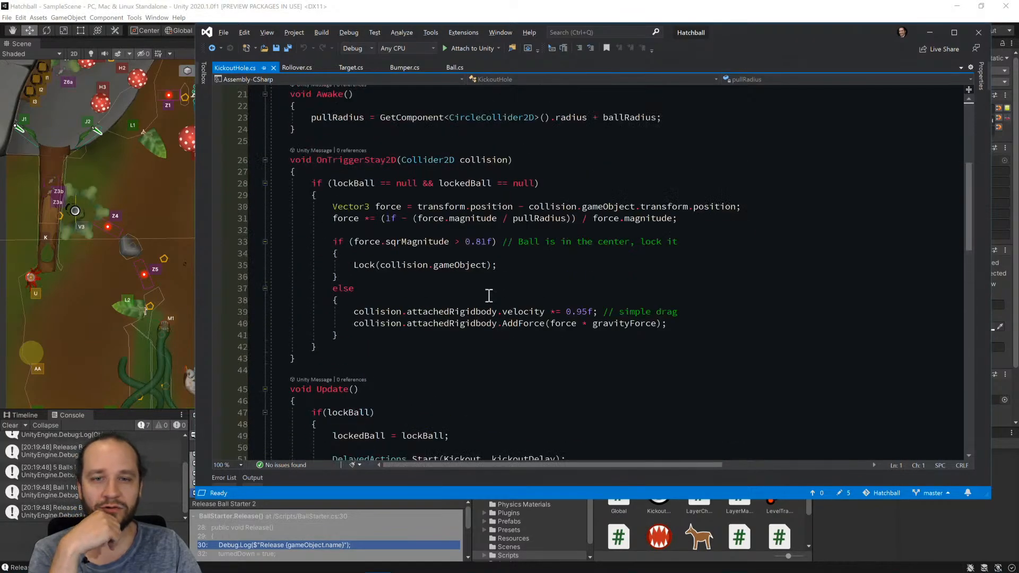
scroll(488, 295, down, 4)
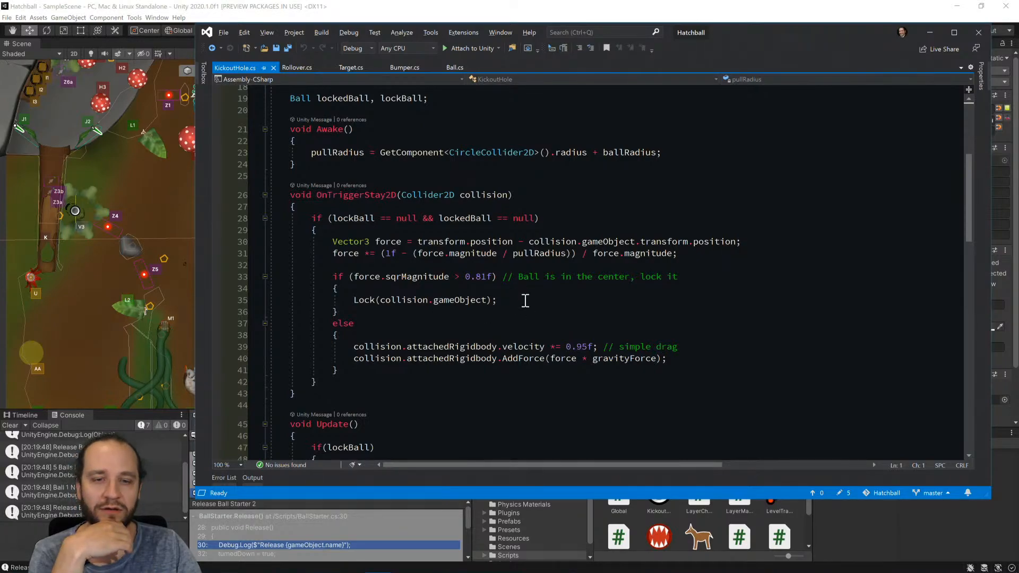
scroll(525, 300, down, 9)
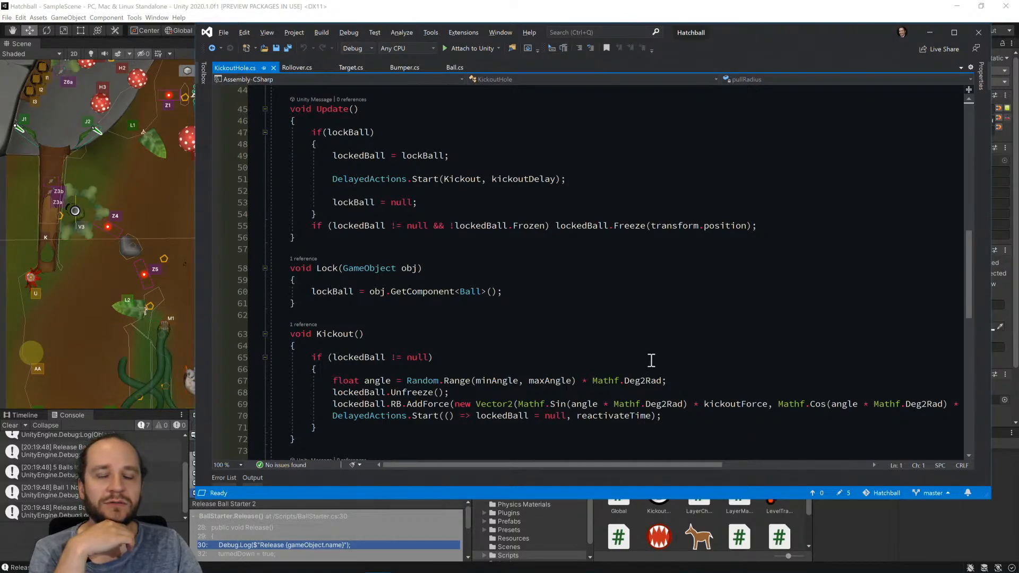
scroll(607, 357, down, 2)
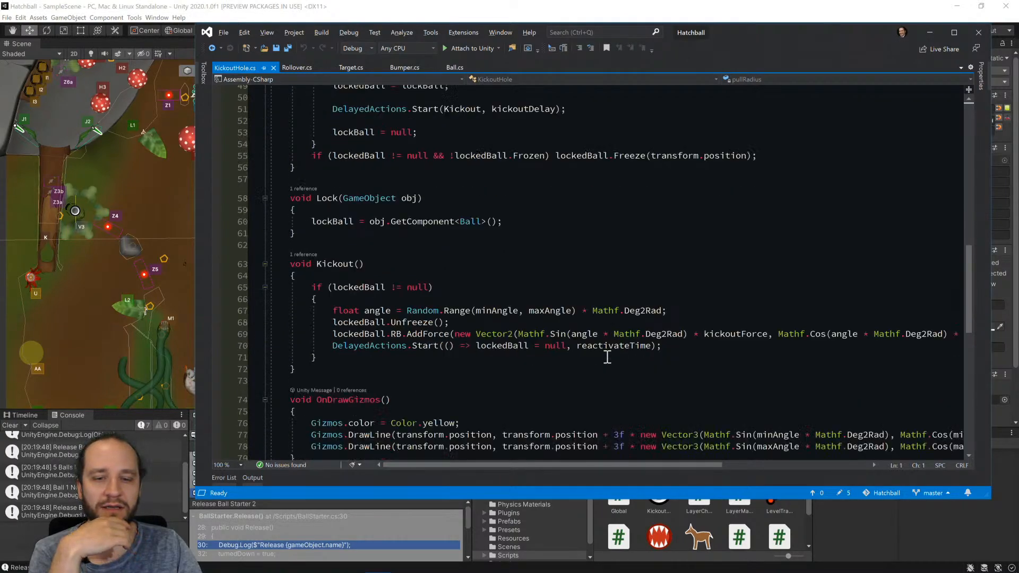
scroll(607, 357, up, 2)
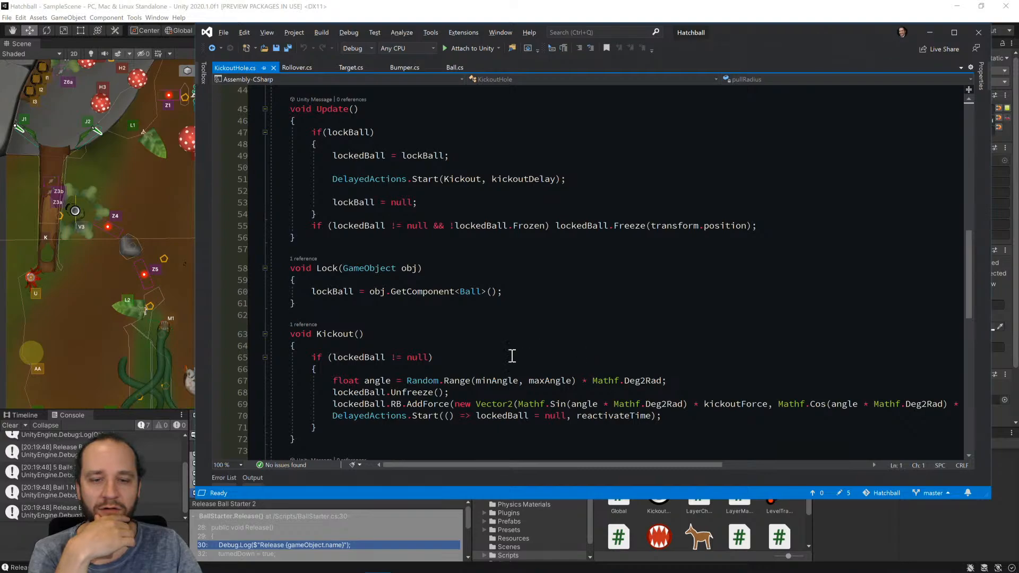
scroll(512, 353, down, 2)
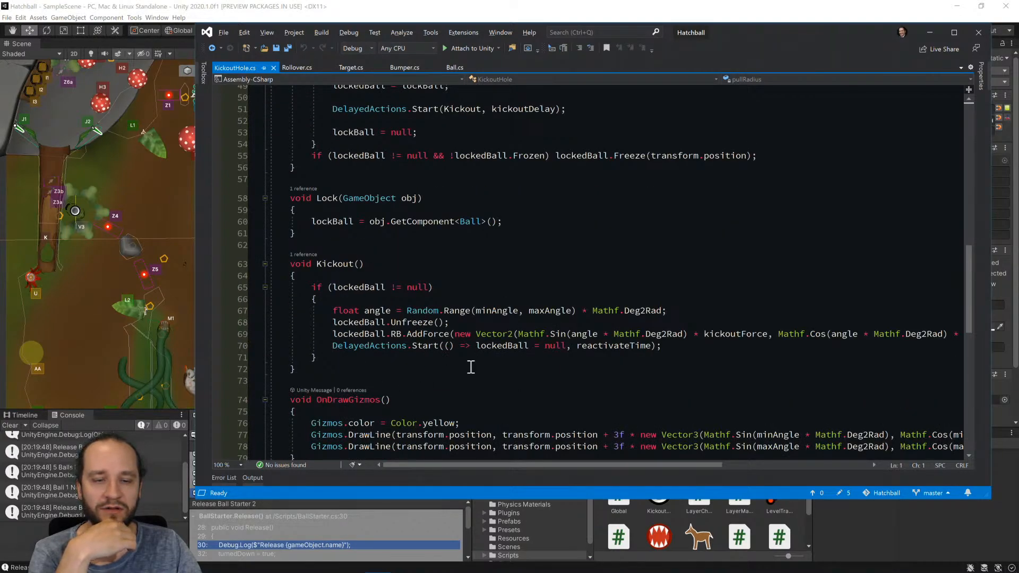
scroll(470, 368, up, 2)
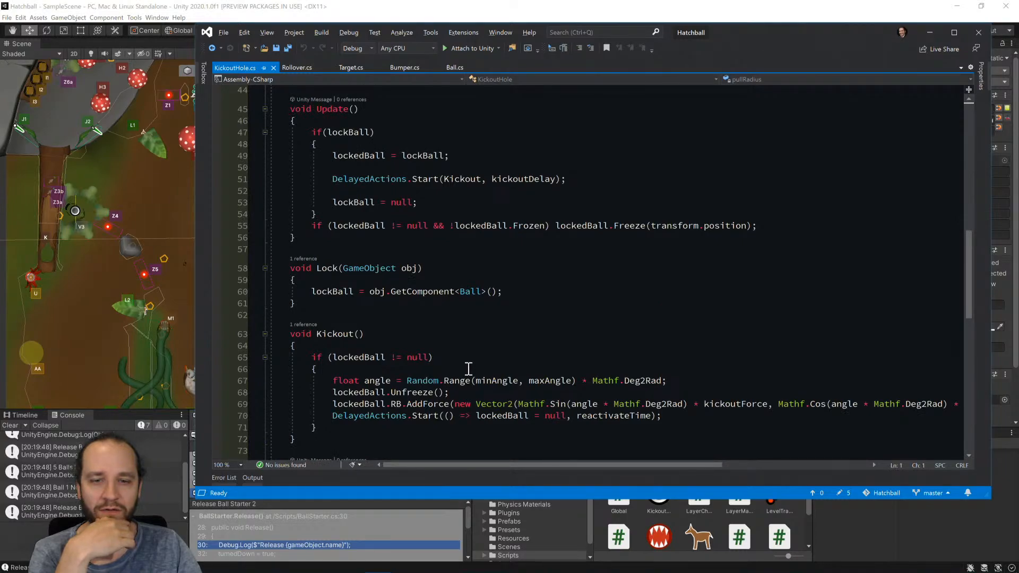
scroll(468, 367, up, 2)
scroll(468, 369, down, 2)
scroll(536, 300, up, 2)
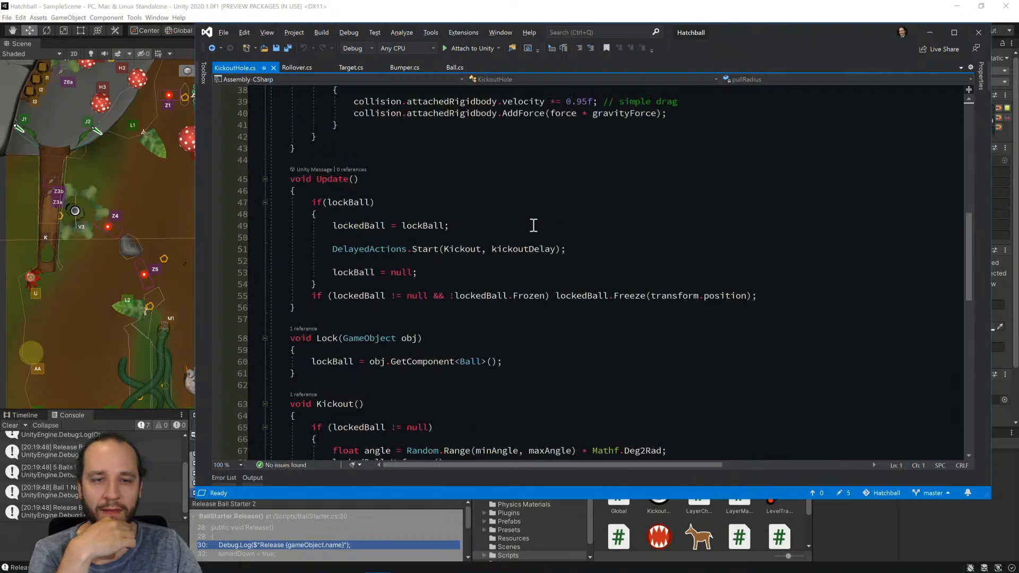
In KickoutHole's Update method, add Debug.Log($"Locked {name}"); after the lockedBall assignment and save the script.
click(533, 224)
key(Return)
key(Return)
text(Debug.Log()
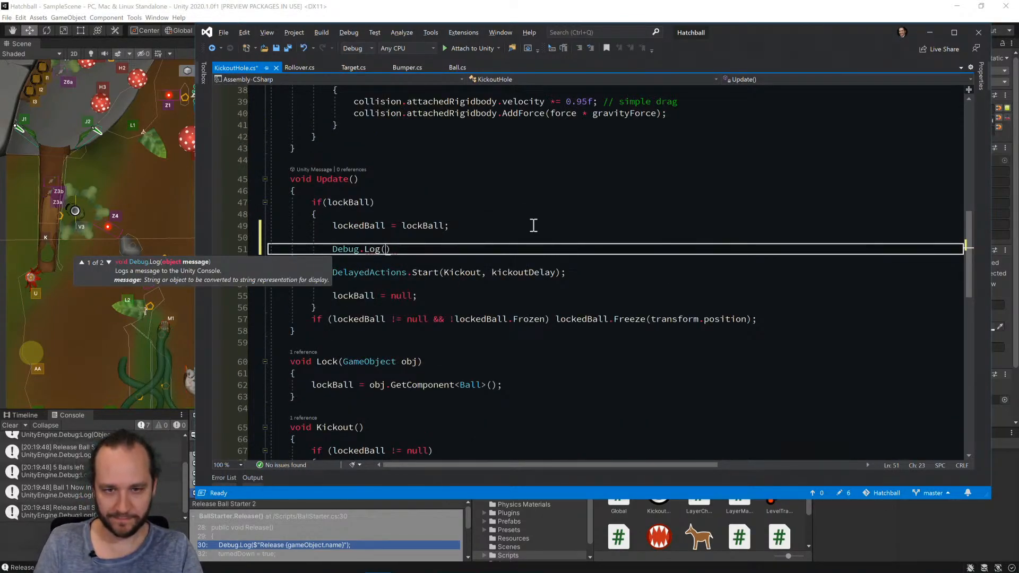
text($"Locked )
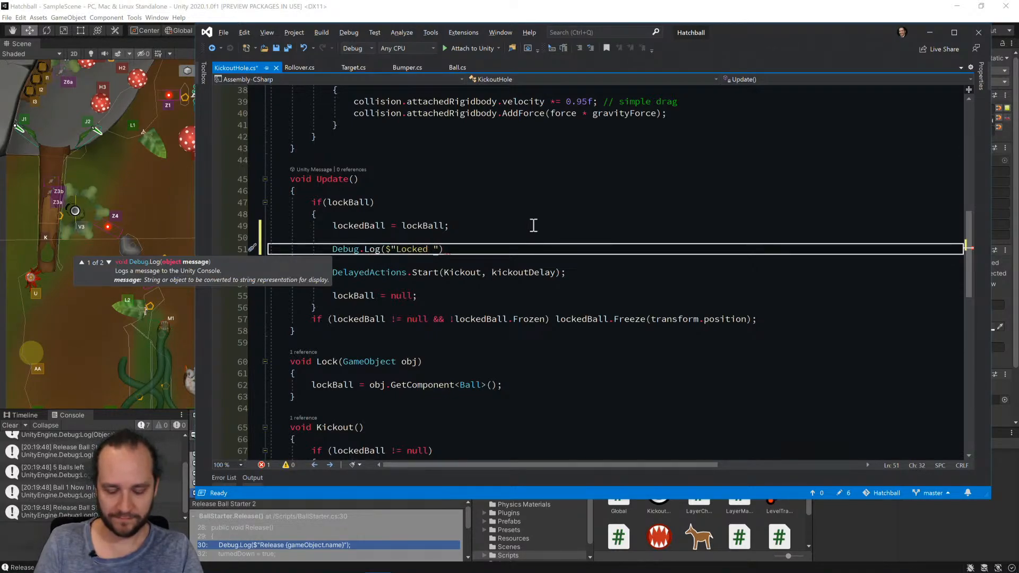
text({name}");)
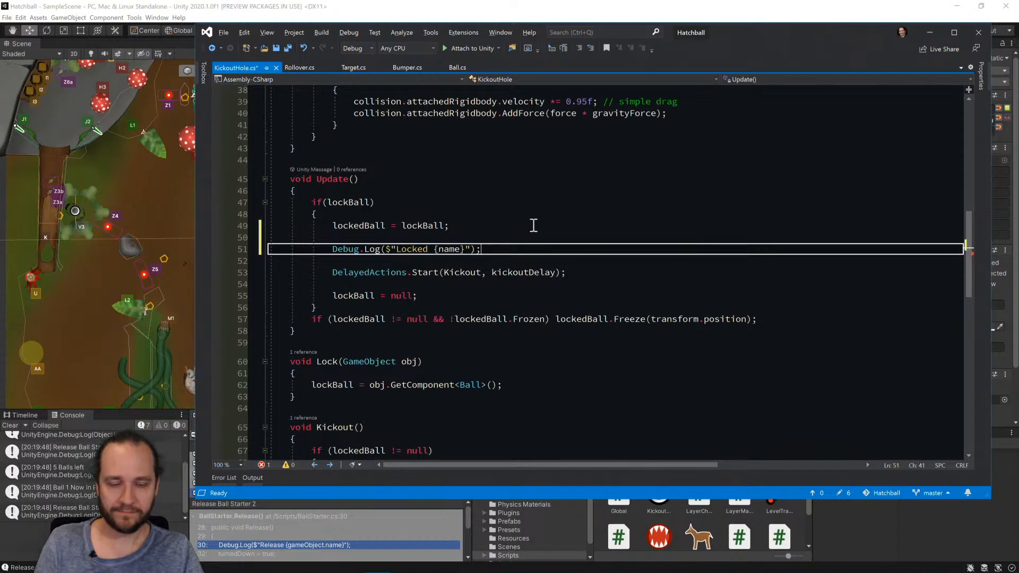
key(ctrl+s)
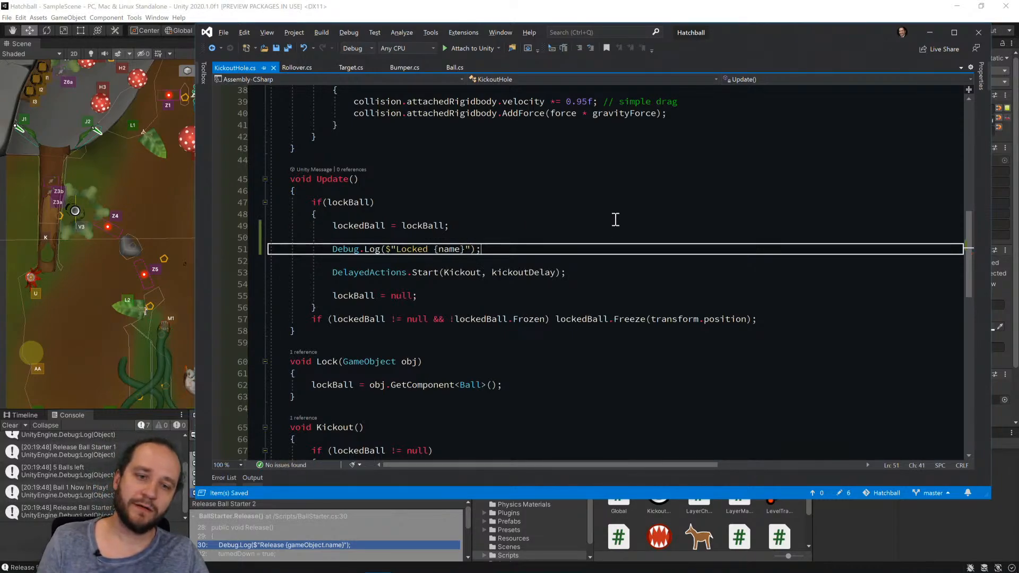
Change the logged expression in the Locked message to gameObject.name and save KickoutHole.cs.
click(440, 249)
text(gameo)
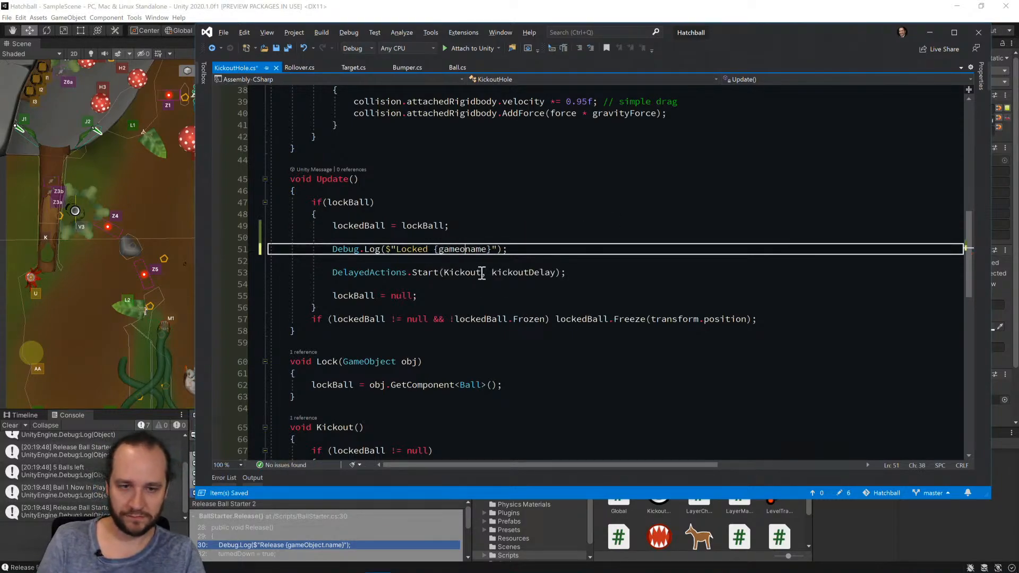
text(bject.)
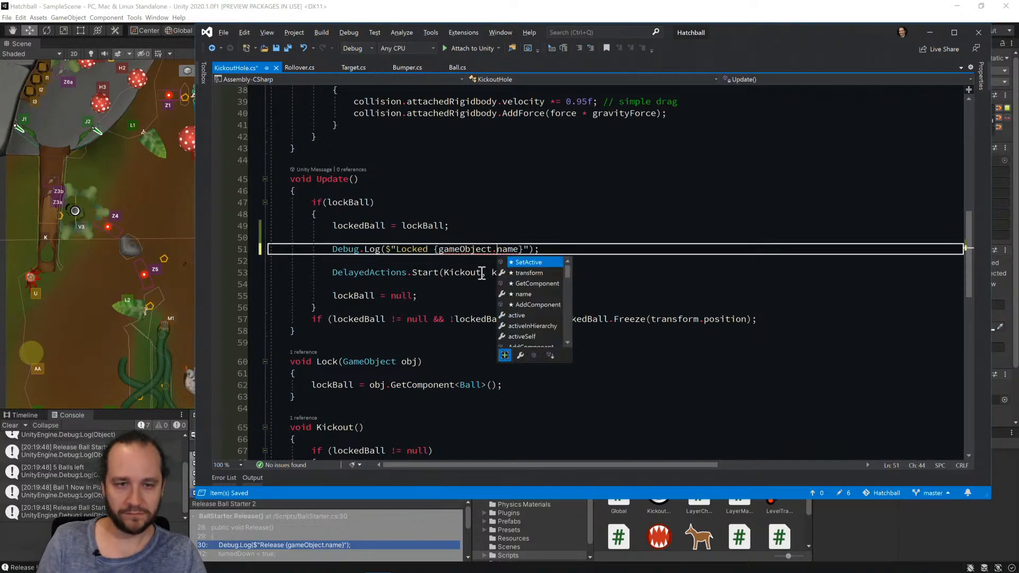
key(ctrl+s)
Switch back to Unity and run the game to test the kickout hole's log message.
key(alt+Tab)
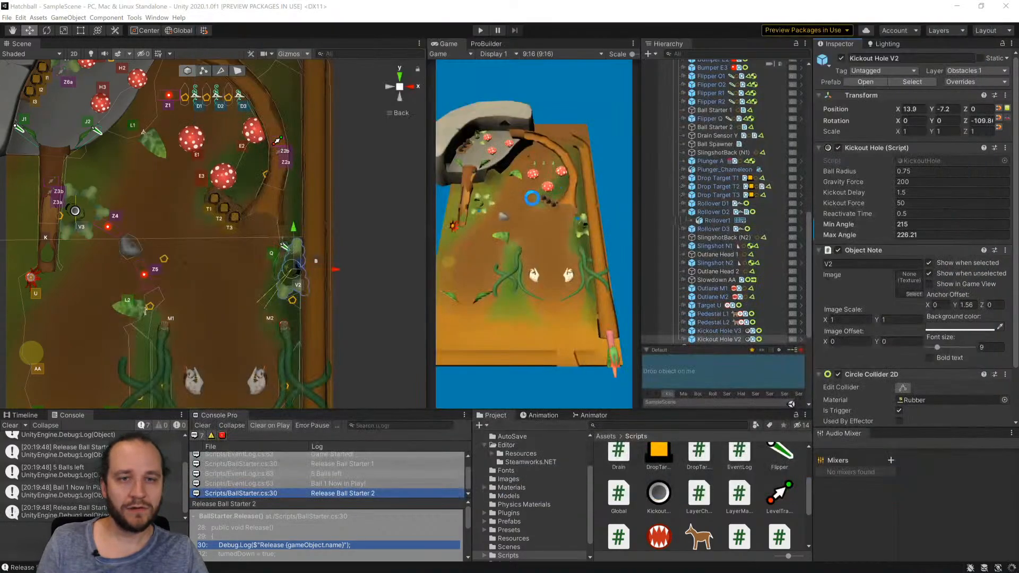
click(477, 30)
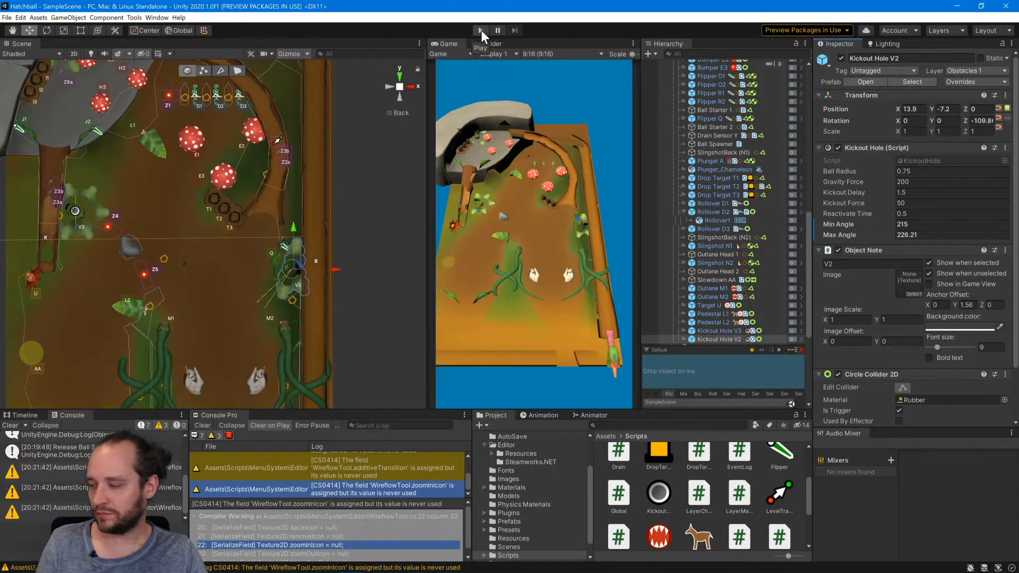
click(481, 29)
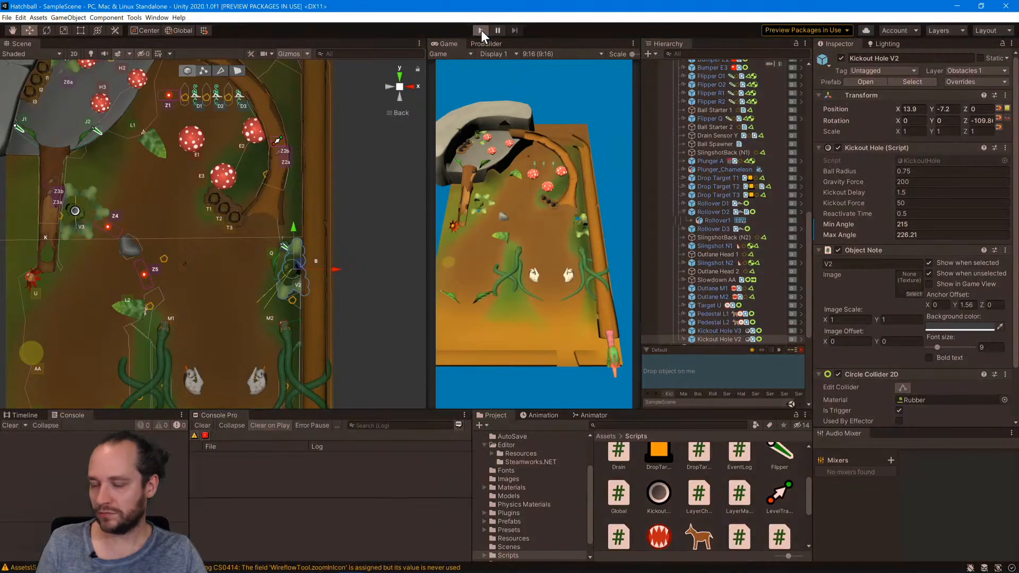
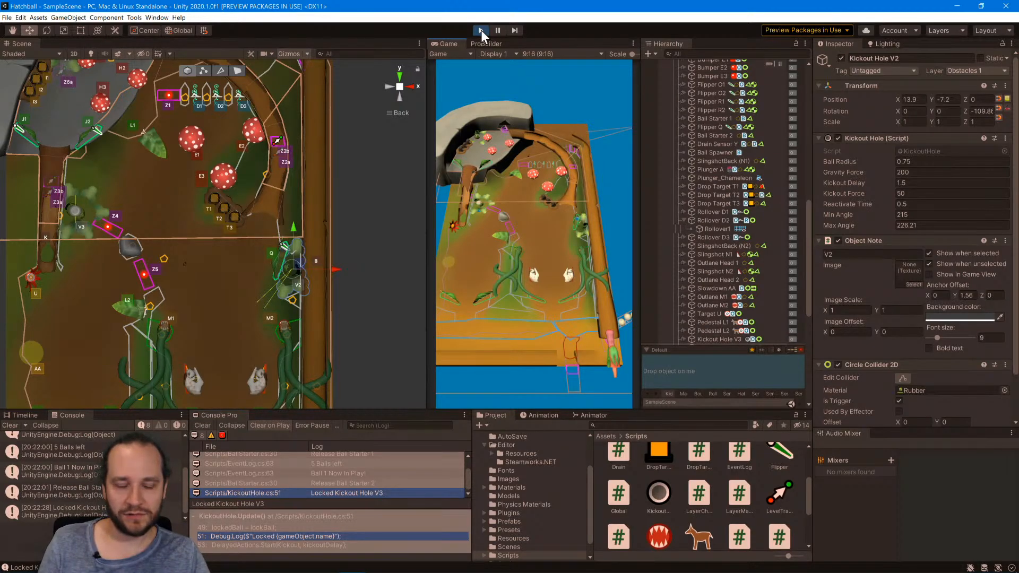
Stop the test run, review the ball-locking code in Visual Studio, and inspect Kickout Hole V3's settings in Unity.
click(481, 30)
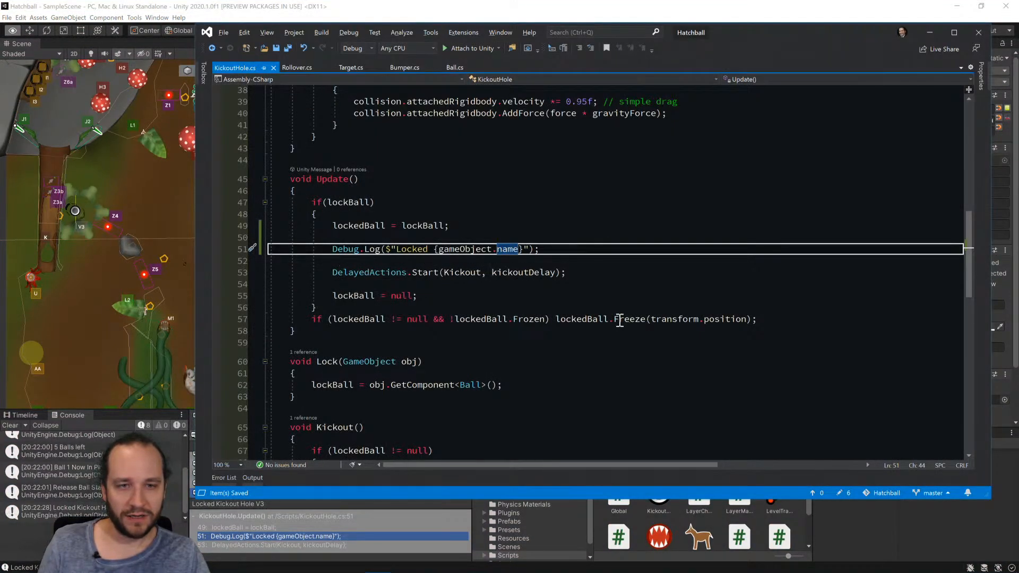
scroll(618, 317, up, 12)
scroll(618, 315, down, 6)
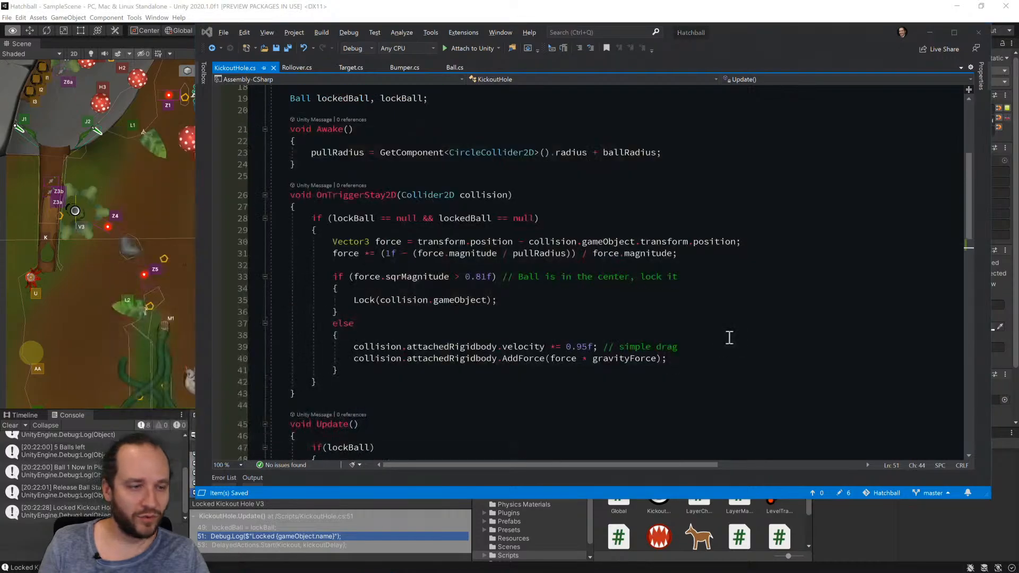
key(alt+Tab)
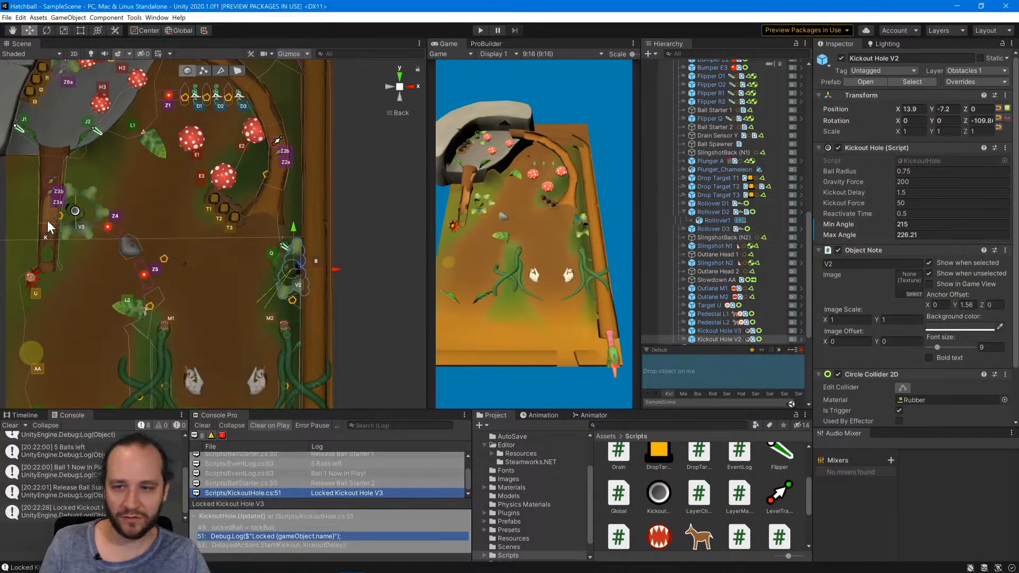
click(75, 213)
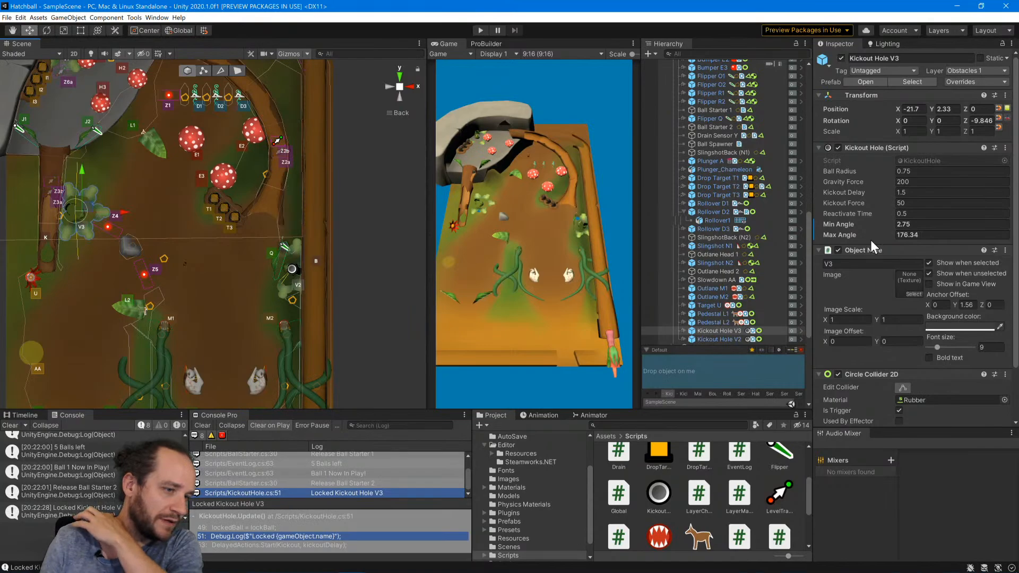
key(alt+Tab)
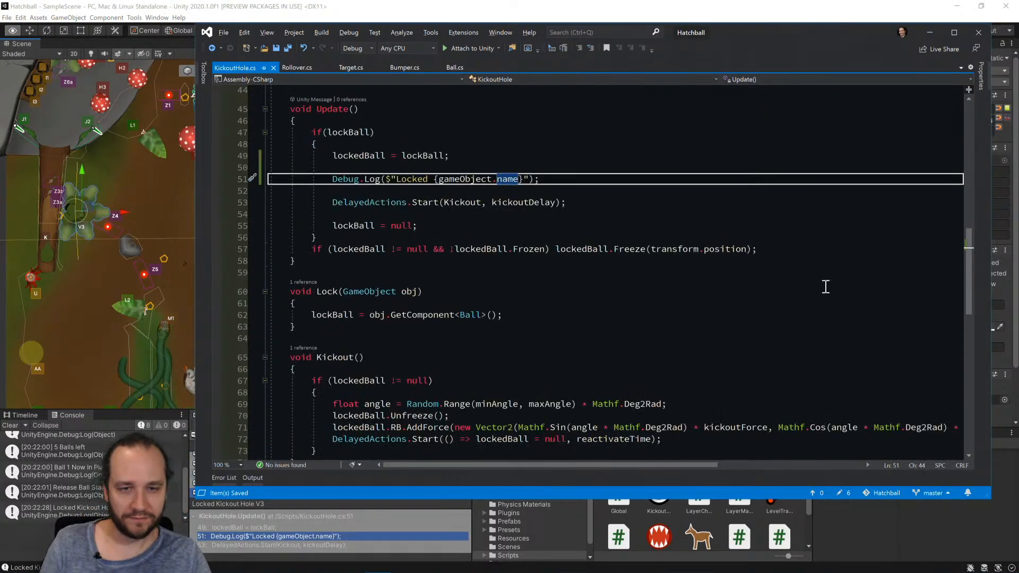
Move the Locked Debug.Log line from Update to the start of the Kickout method, before the lockedBall null check.
key(shift+Down)
key(shift+Down)
key(ctrl+c)
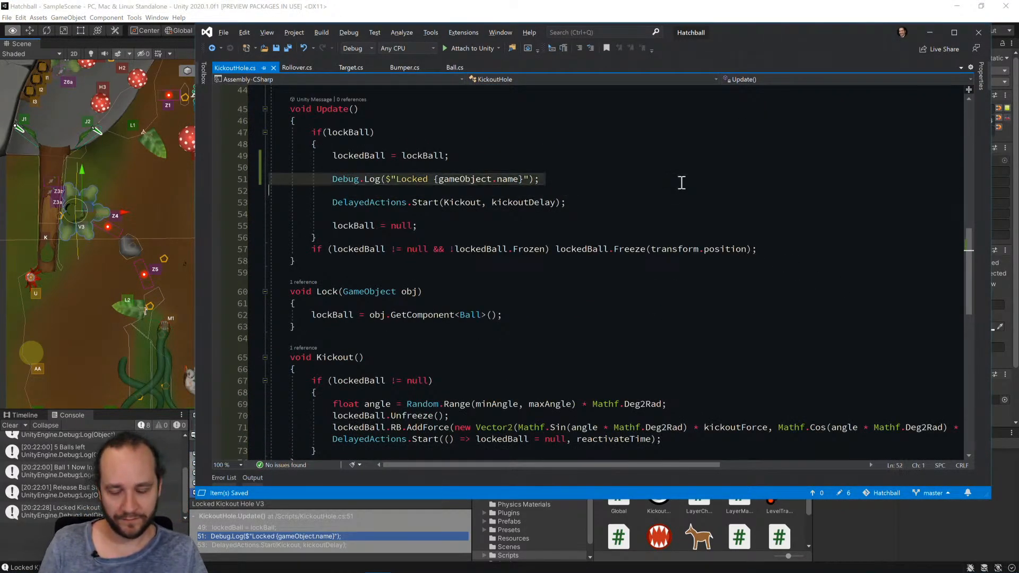
key(Delete)
key(Down)
key(Down)
key(Down)
key(Down)
key(Down)
key(Down)
key(Down)
key(Down)
key(Down)
key(Down)
key(Down)
key(Down)
key(Down)
key(Down)
key(Down)
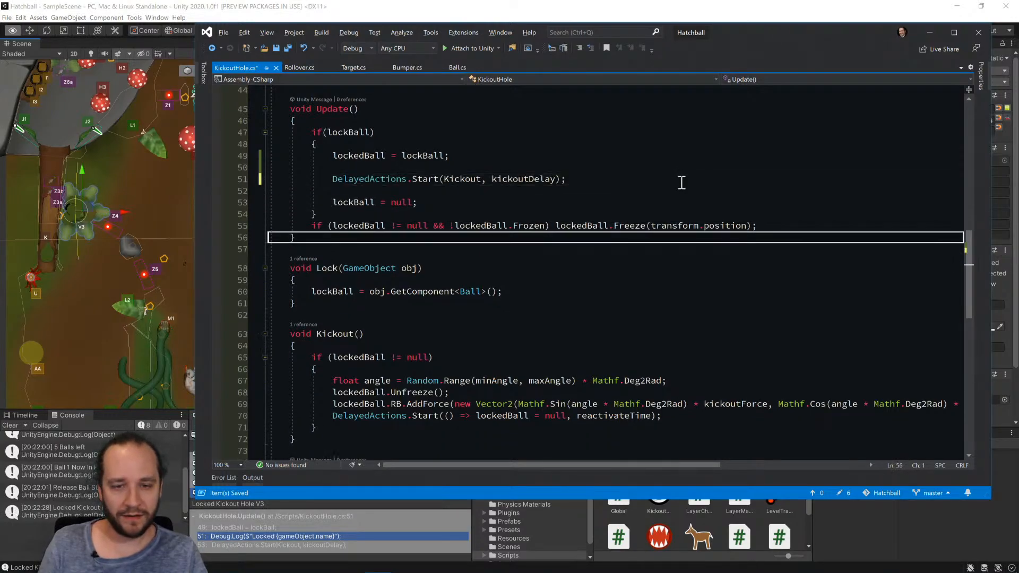
key(Up)
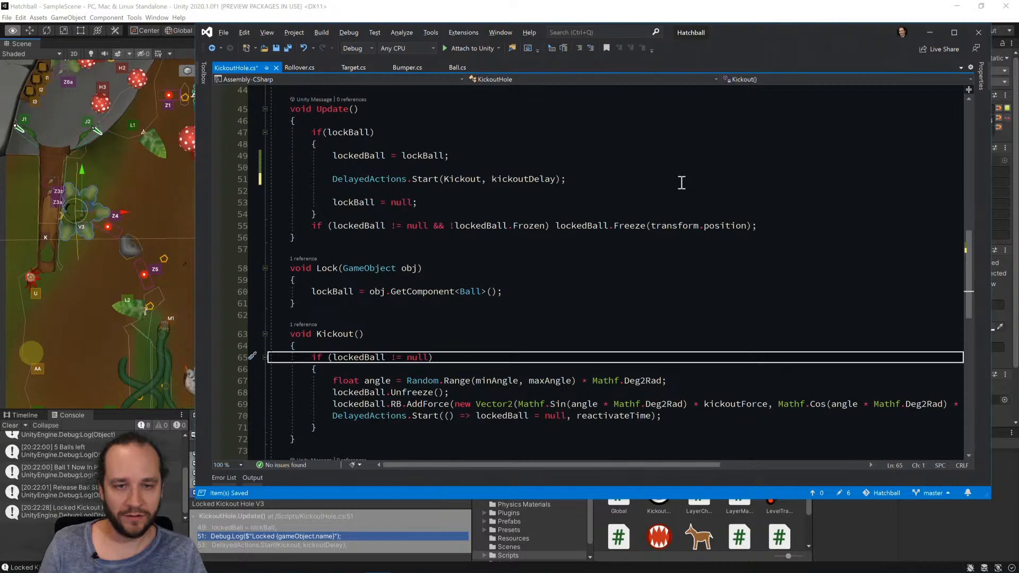
key(Down)
key(Down)
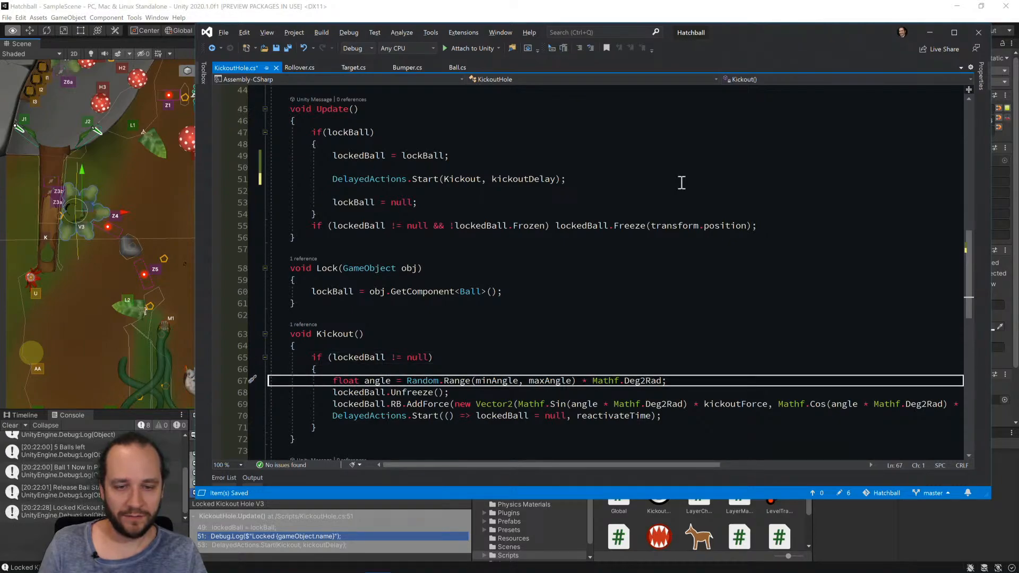
key(Up)
key(Up)
key(ctrl+v)
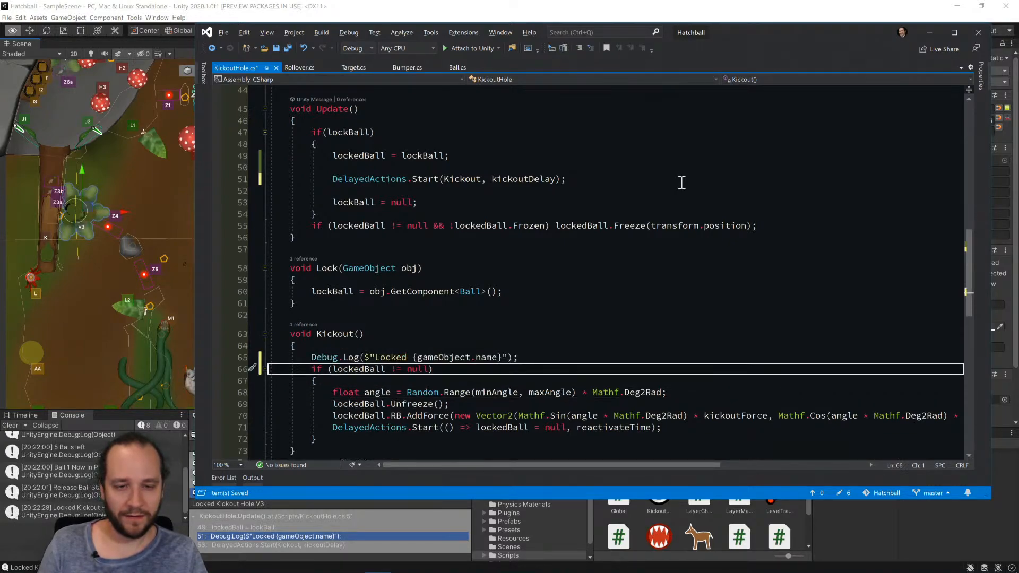
Change the moved log message's text from Locked to Kickout.
key(Up)
key(End)
key(Left)
key(Left)
key(Left)
key(Left)
key(Left)
key(BackSpace)
key(BackSpace)
key(BackSpace)
key(BackSpace)
key(BackSpace)
key(BackSpace)
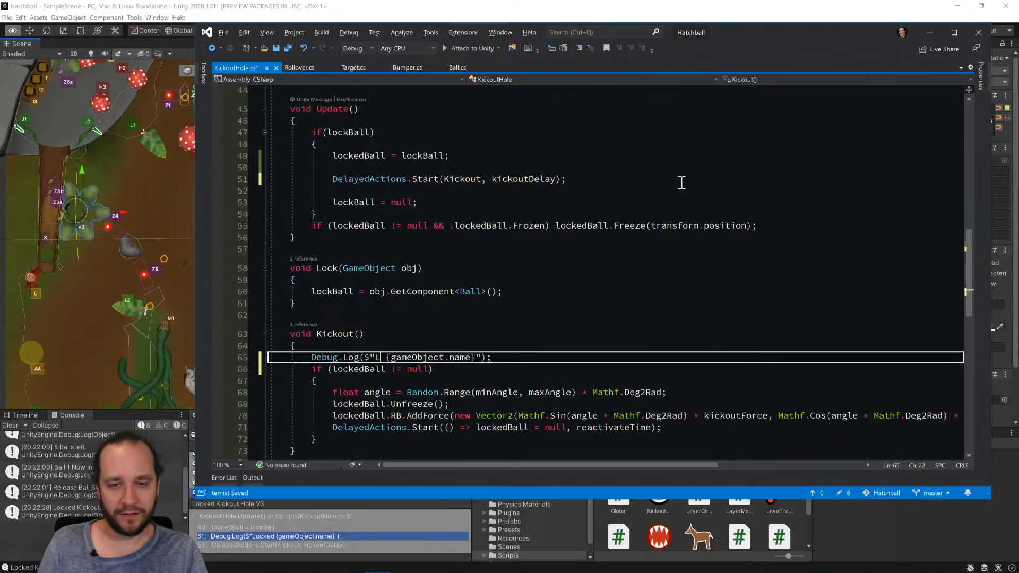
text(Kick)
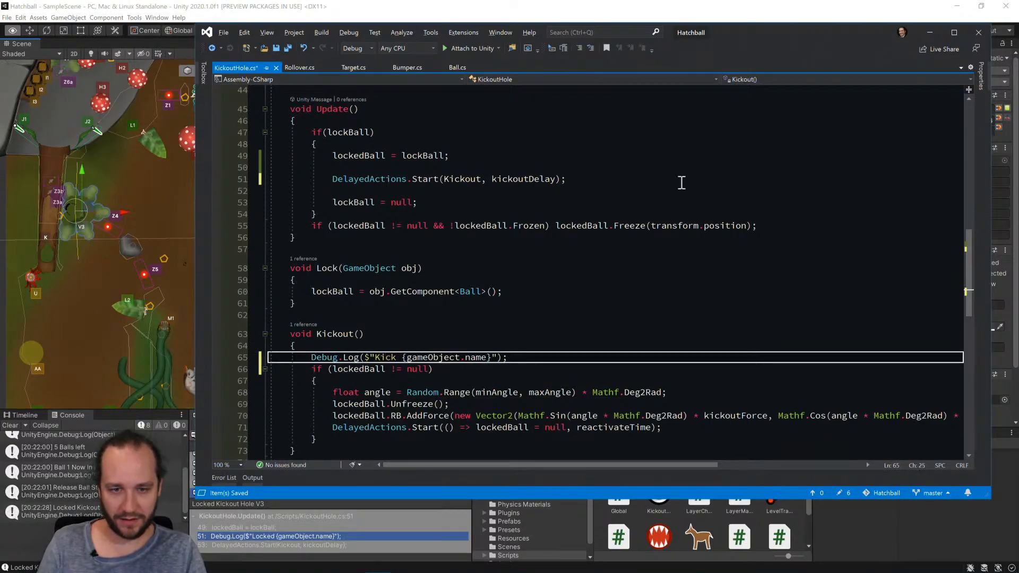
text(out)
Replace the Kickout message's logged expression with lockedBall.gameObject.name and save KickoutHole.cs.
key(Right)
key(Right)
key(Right)
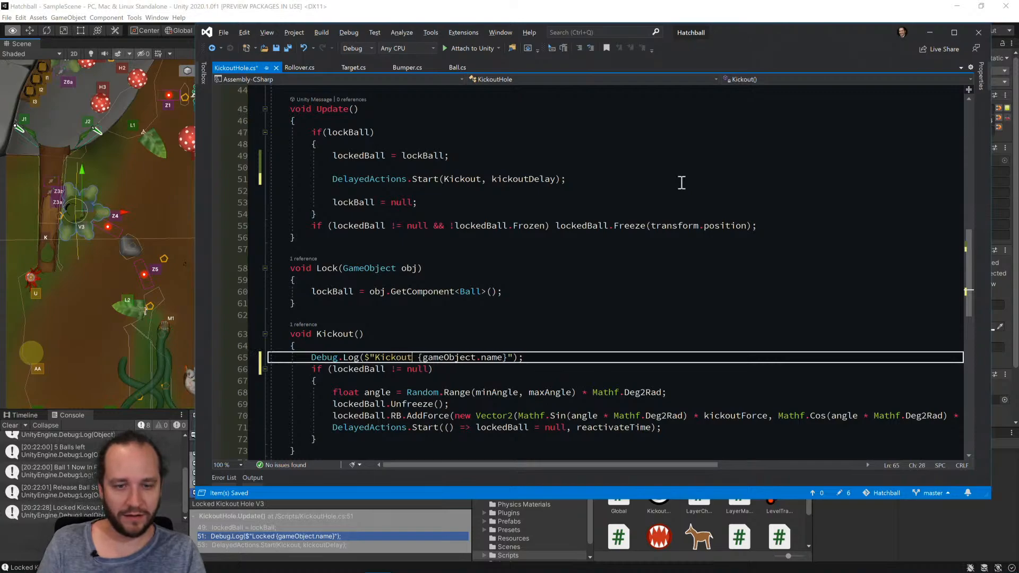
key(Delete)
key(Delete)
key(Delete)
key(Delete)
key(Delete)
key(Delete)
key(Delete)
key(Delete)
key(Delete)
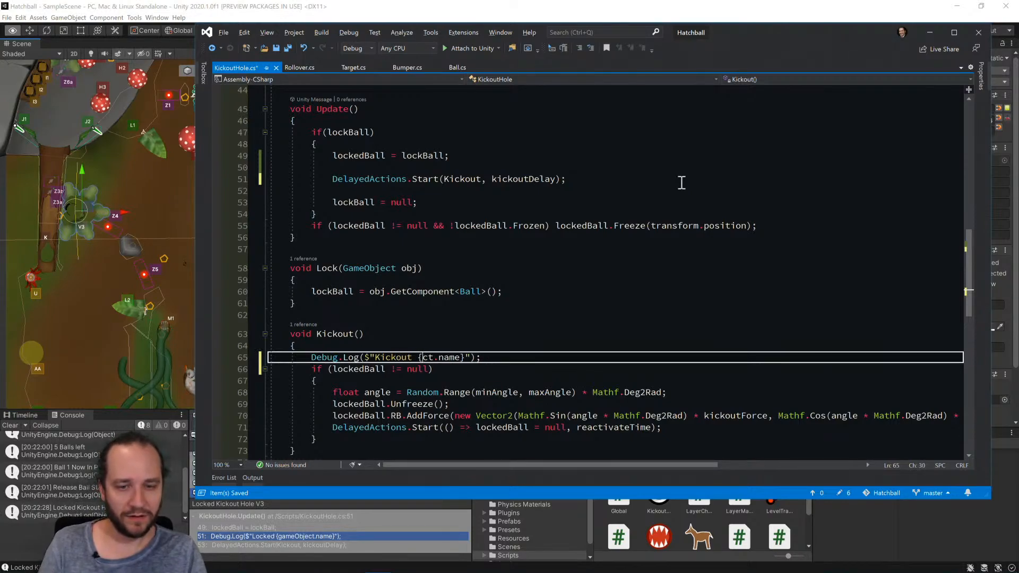
key(BackSpace)
text(lockedBall)
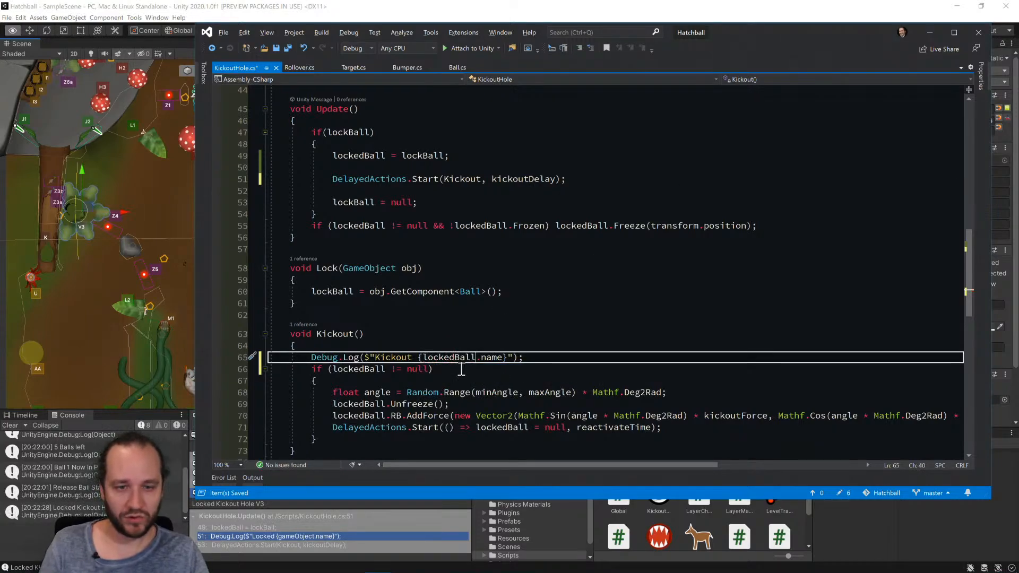
text(.gameObject)
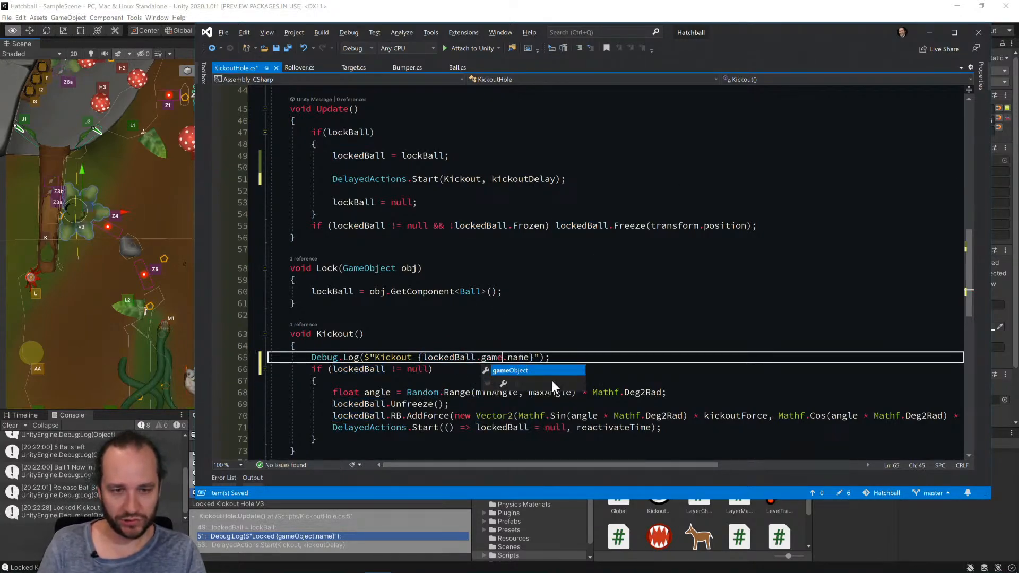
key(ctrl+s)
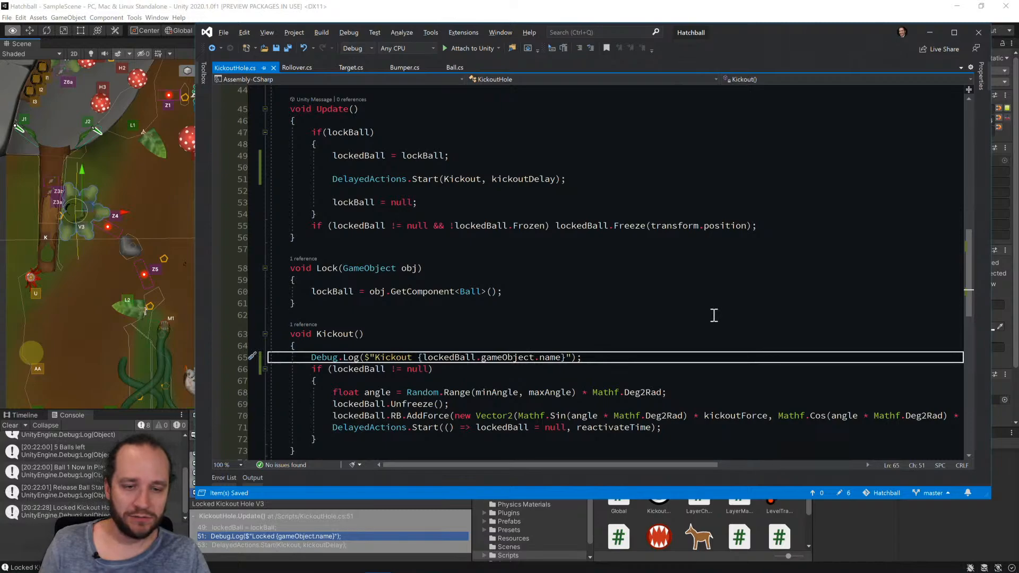
key(ctrl+z)
key(ctrl+z)
key(ctrl+z)
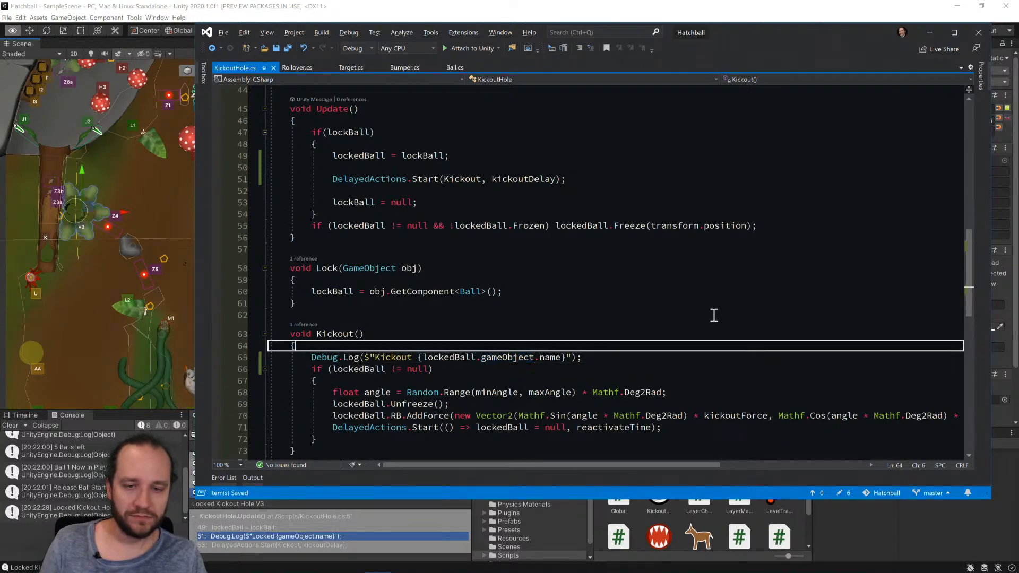
key(ctrl+y)
key(ctrl+y)
key(ctrl+y)
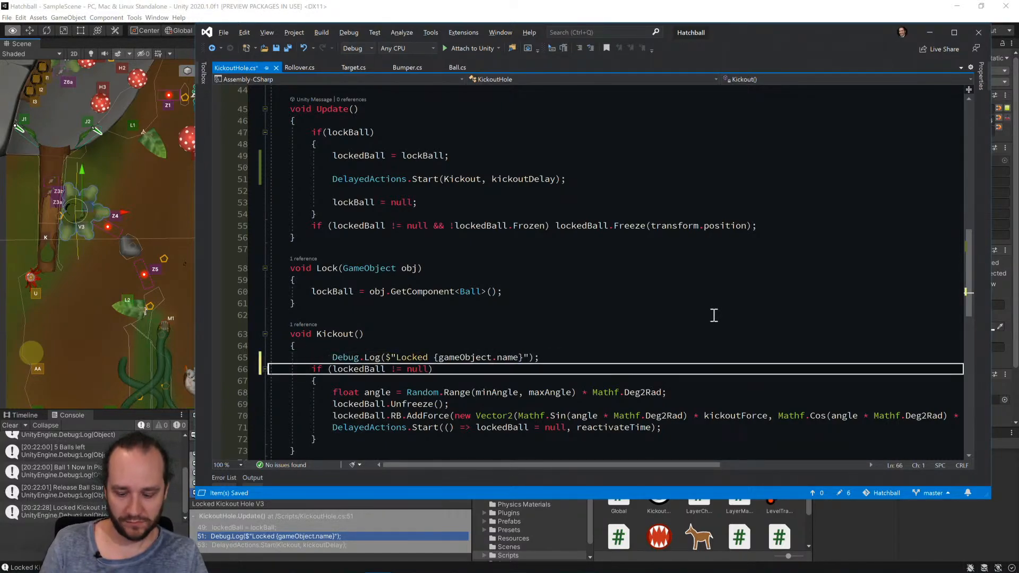
Copy the Kickout Debug.Log line into the lockedBall null-check block, above the angle calculation.
key(ctrl+c)
key(Down)
key(ctrl+v)
key(ctrl+z)
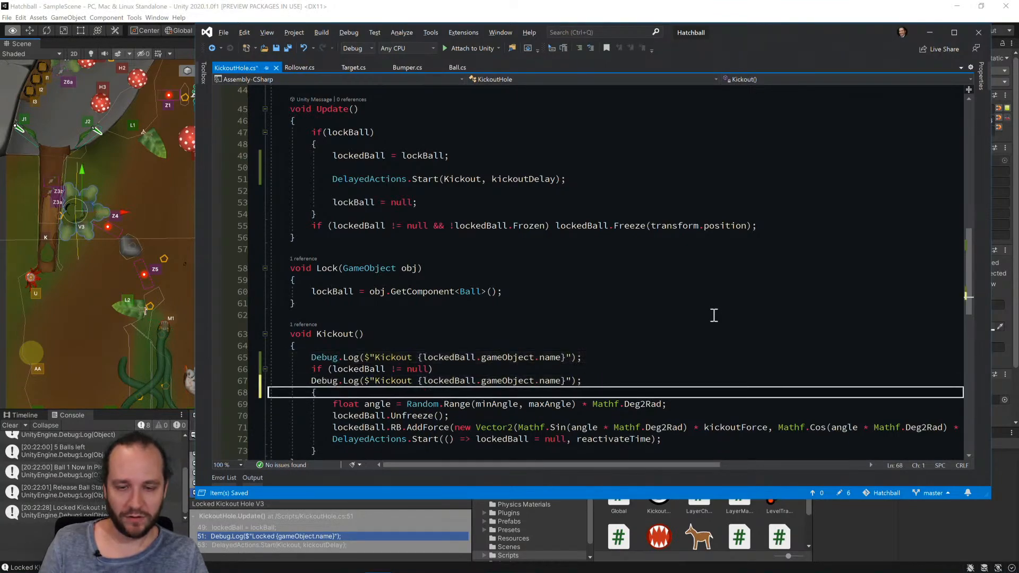
key(Down)
key(ctrl+z)
key(Down)
key(ctrl+v)
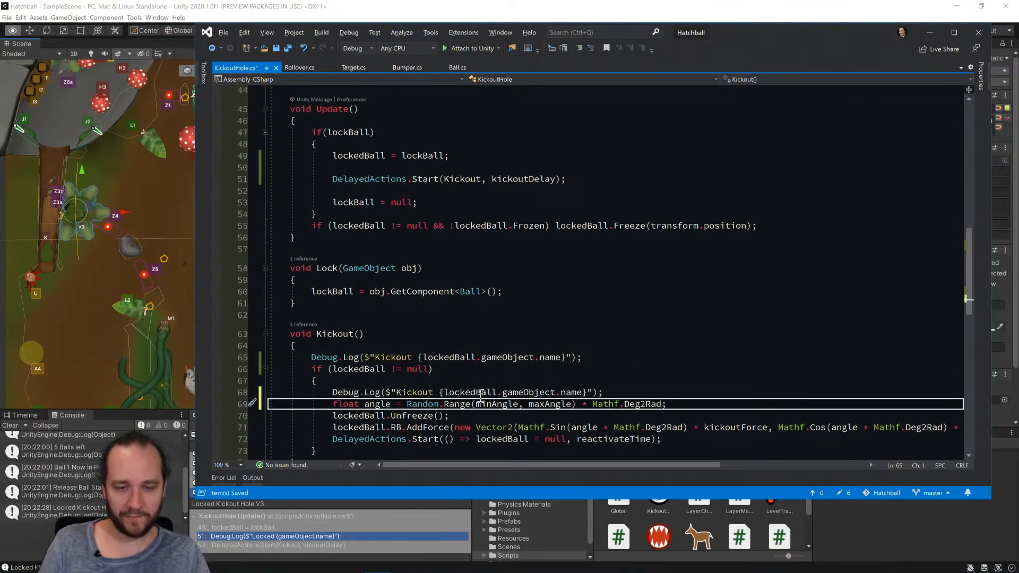
Change the copied log message's text to Actually kicking and save KickoutHole.cs.
double_click(416, 392)
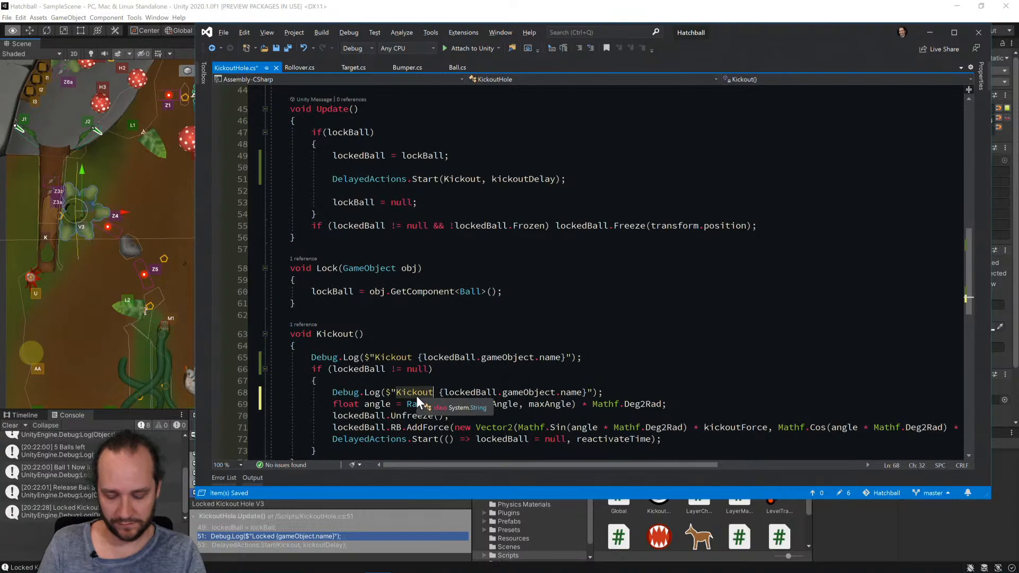
text(Actually ki)
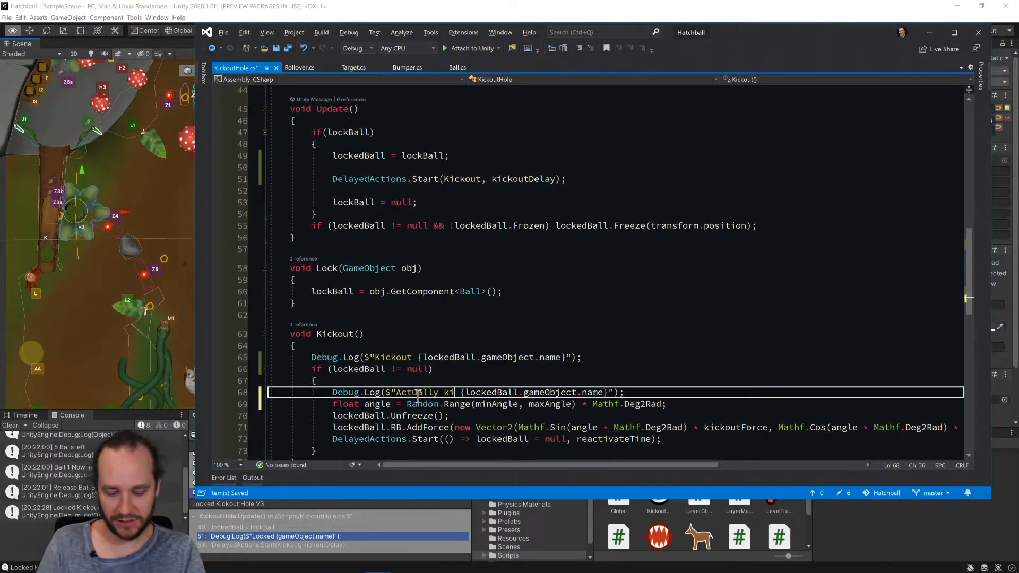
text(cking)
key(ctrl+s)
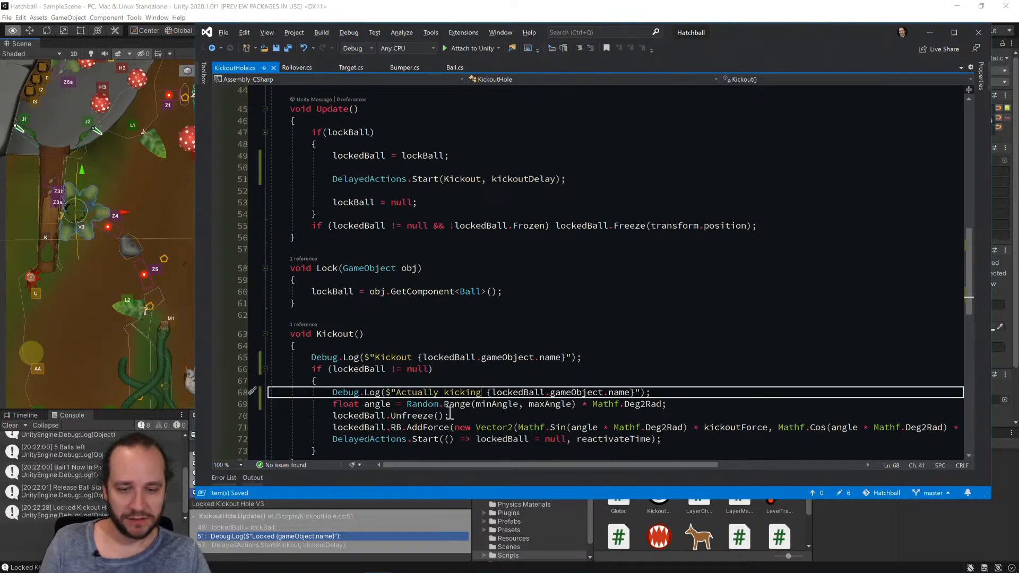
Switch back to Unity, clear the console and run the game to test the kickout log messages.
scroll(563, 321, down, 4)
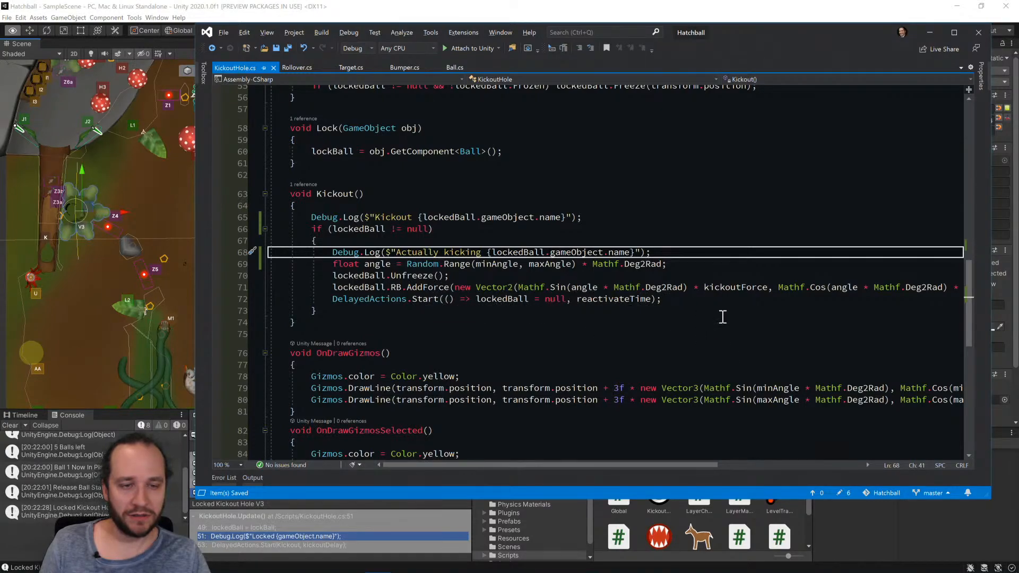
scroll(732, 314, up, 3)
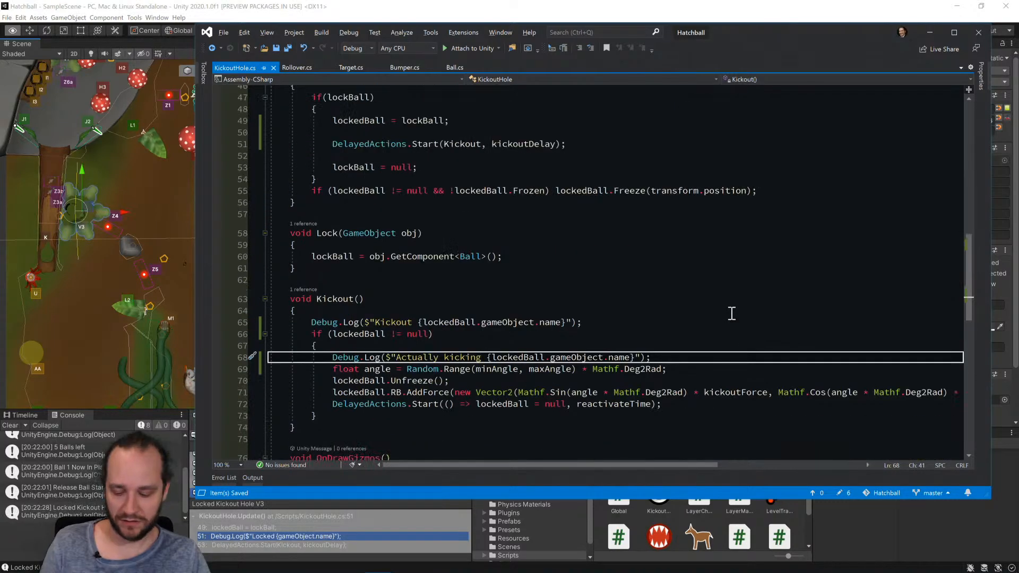
key(alt+Tab)
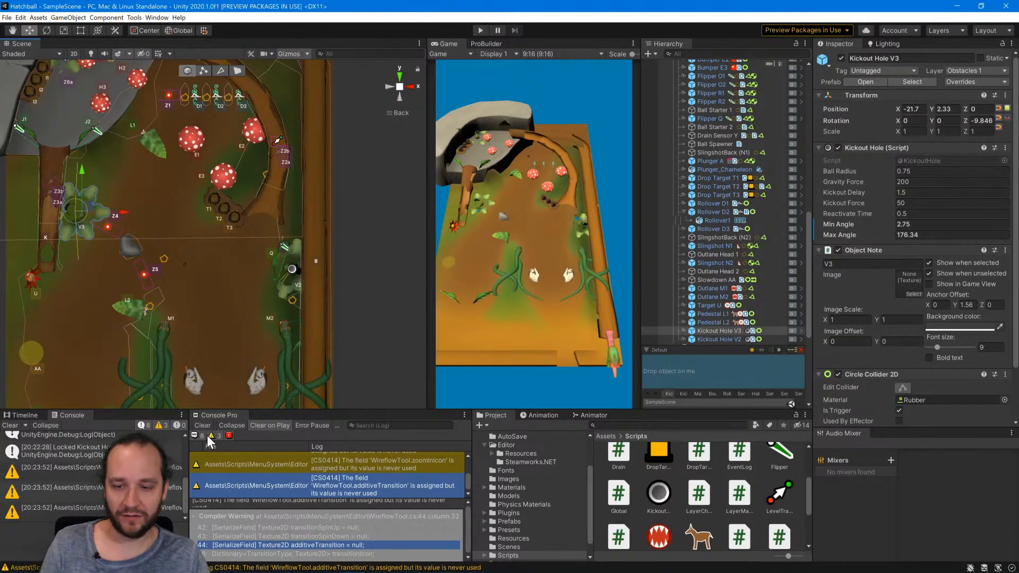
click(200, 426)
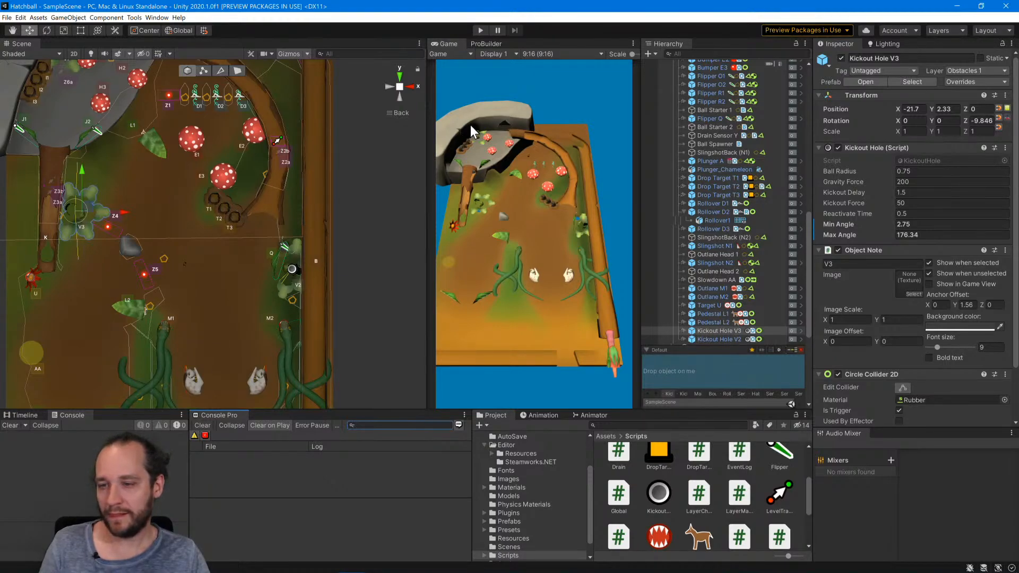
click(480, 30)
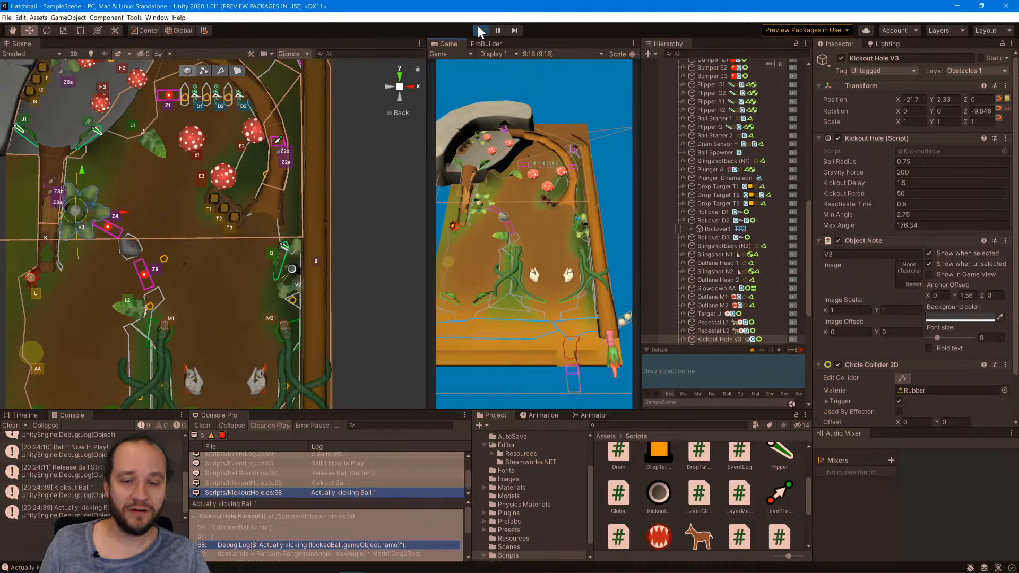
Inspect Ball 1's Circle Collider 2D and Rigidbody 2D in the running game, stop it and return to KickoutHole.cs in Visual Studio.
scroll(723, 244, up, 10)
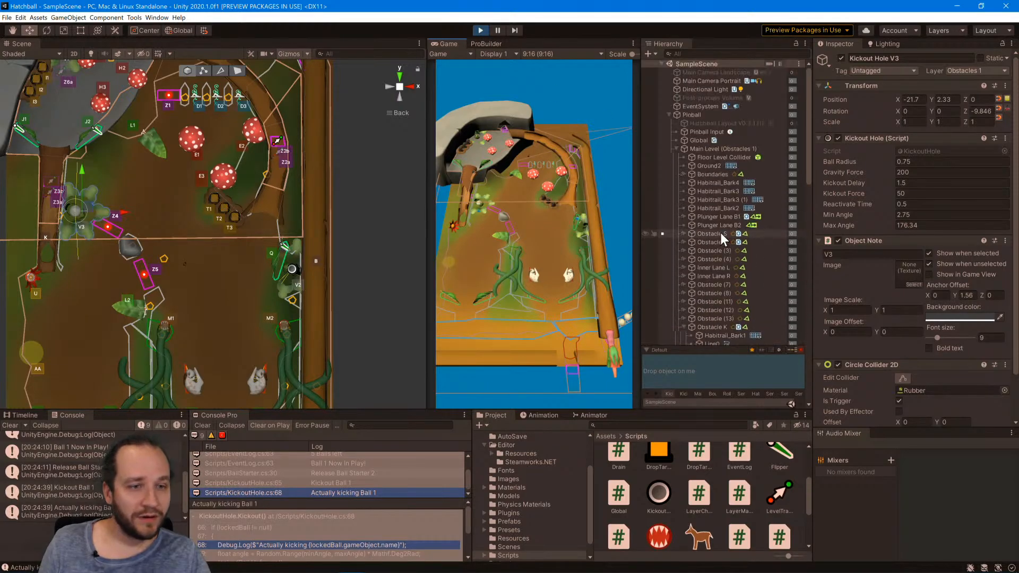
scroll(692, 207, down, 7)
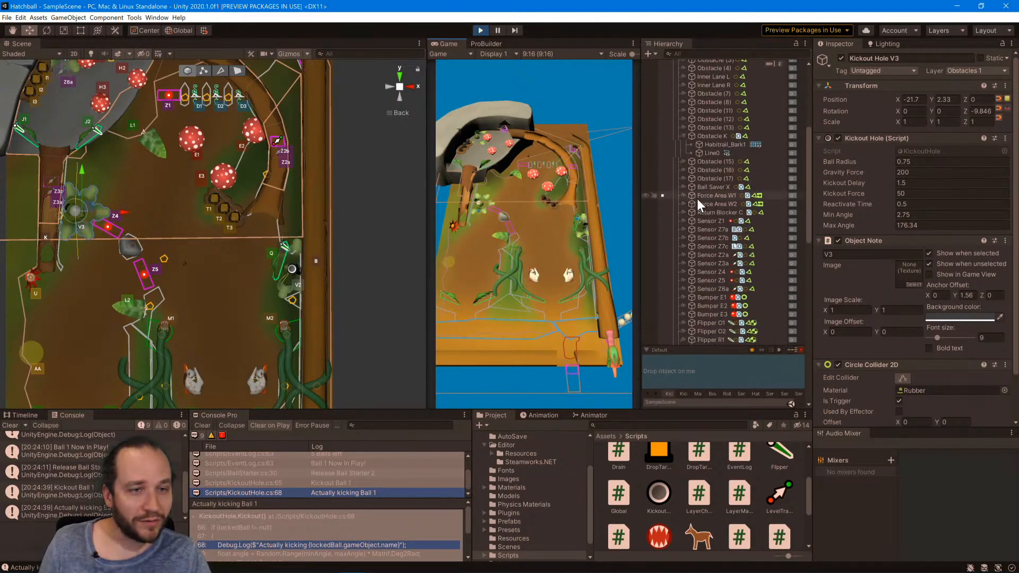
scroll(696, 199, down, 6)
scroll(696, 198, down, 6)
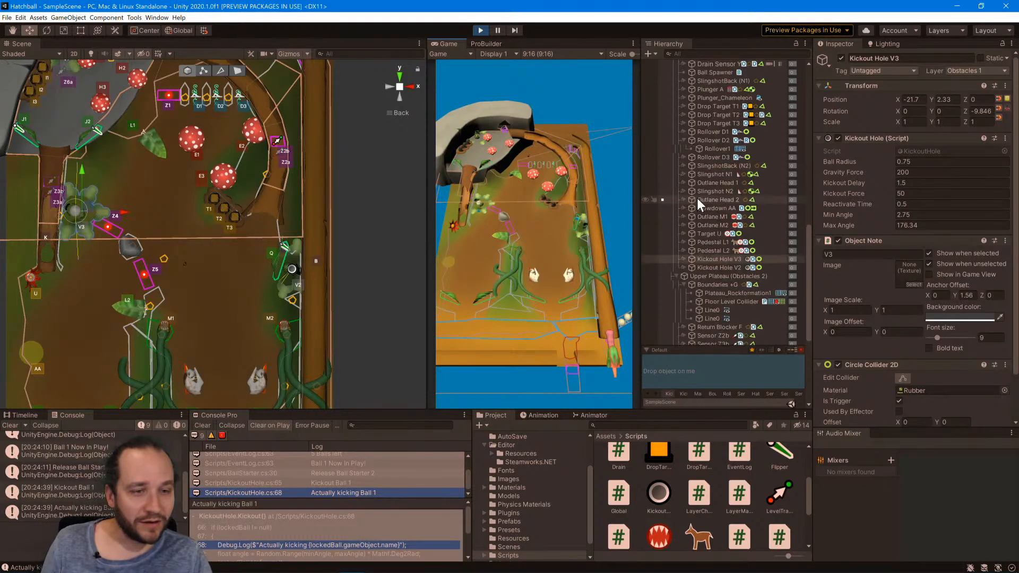
scroll(696, 202, down, 7)
click(687, 297)
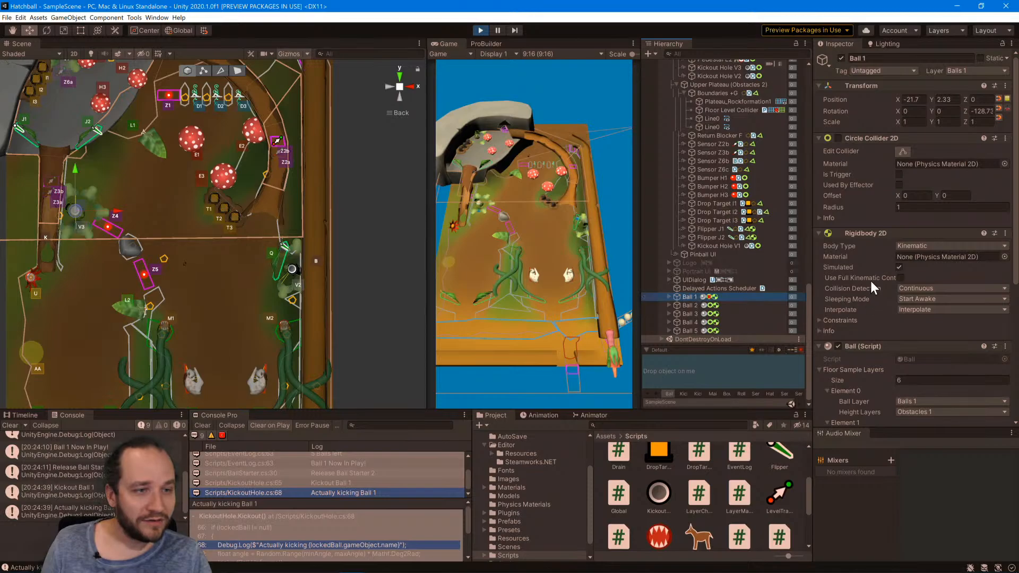
click(837, 138)
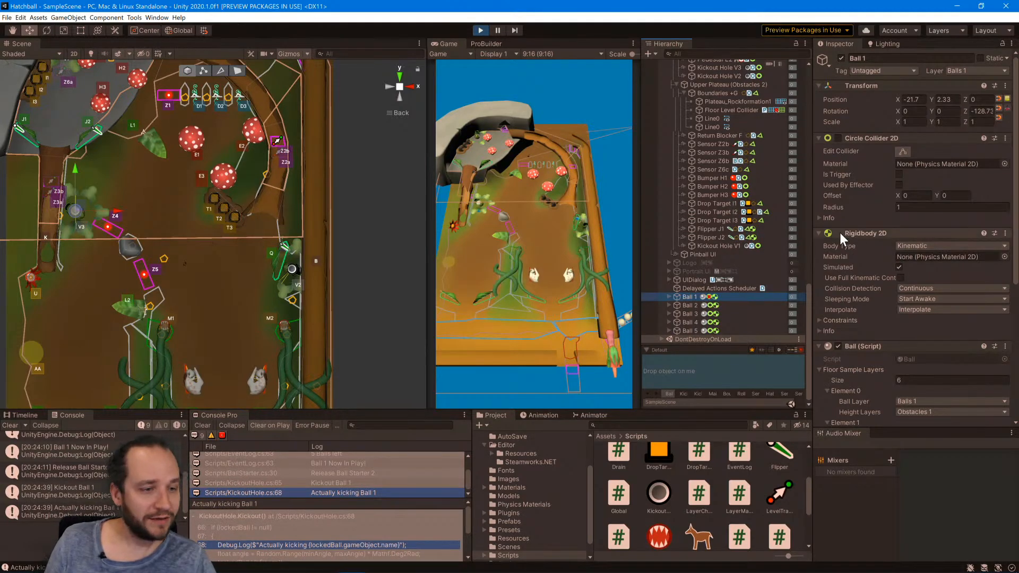
click(480, 30)
key(alt+Tab)
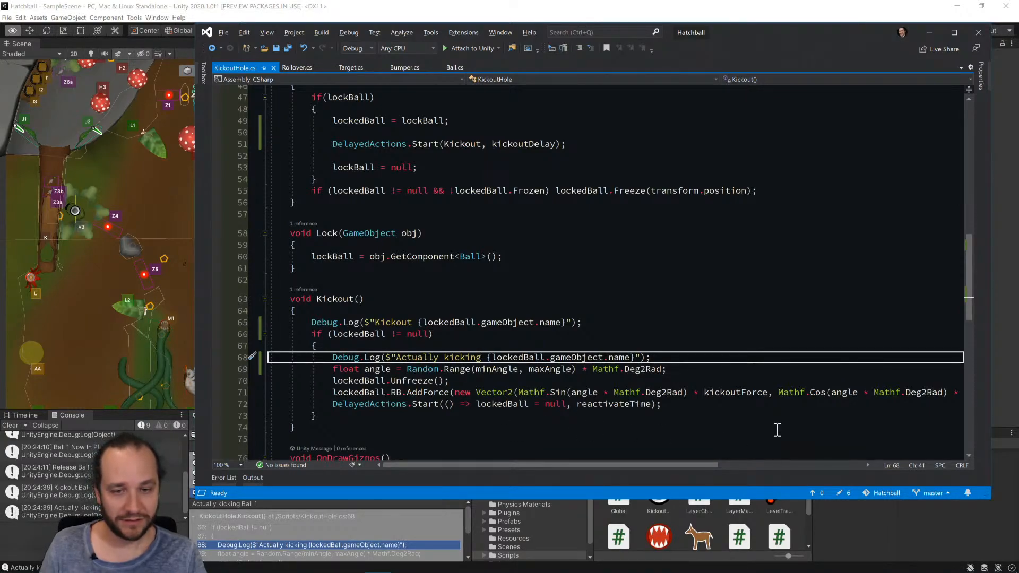
Remove both Debug.Log lines from the Kickout method and save KickoutHole.cs.
key(ctrl+x)
key(Up)
key(Up)
key(Up)
key(ctrl+x)
key(ctrl+s)
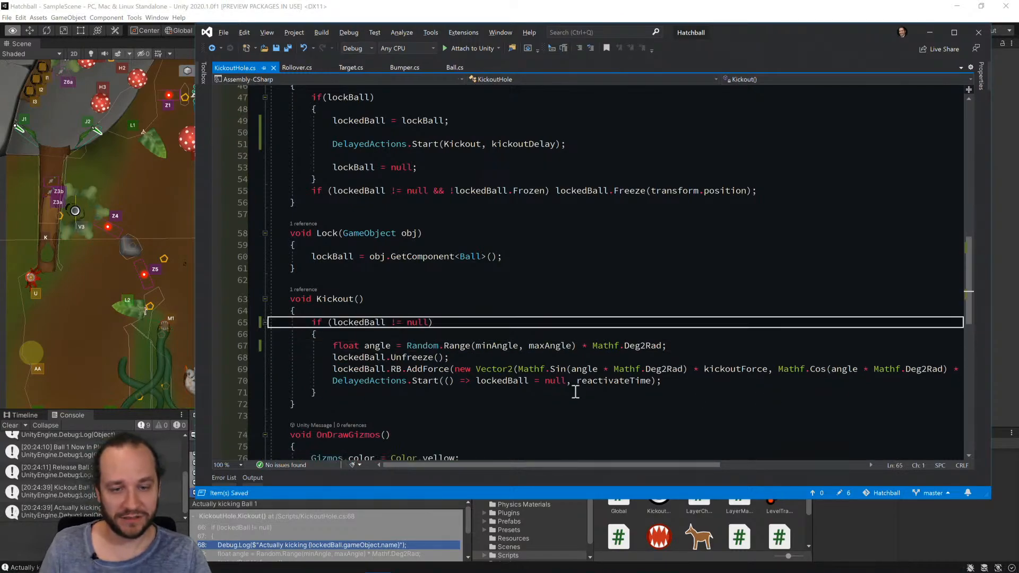
Go to the definition of Unfreeze in Ball.cs and paste the Kickout Debug.Log line above RB.isKinematic = false.
click(418, 356)
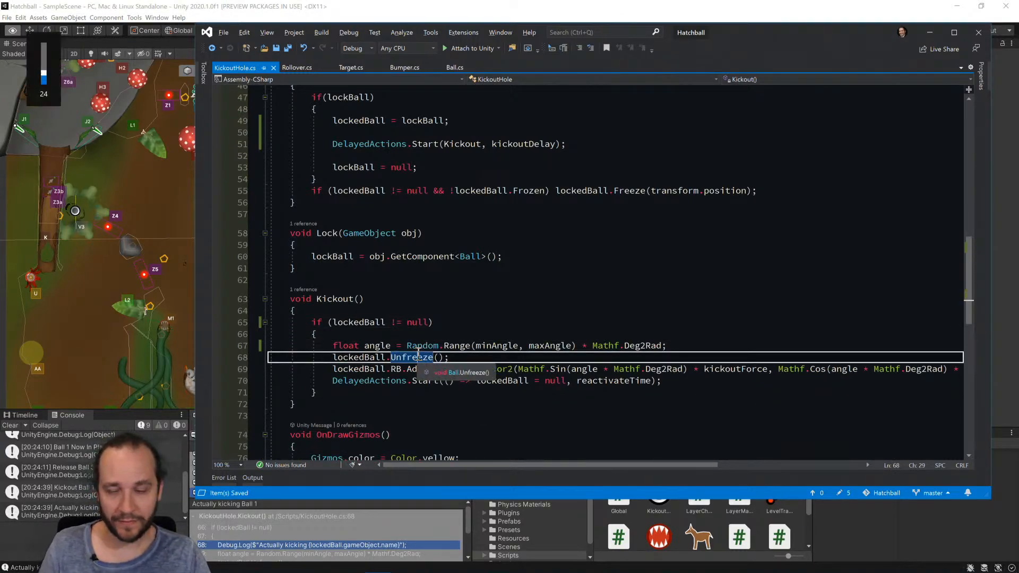
key(F12)
key(Down)
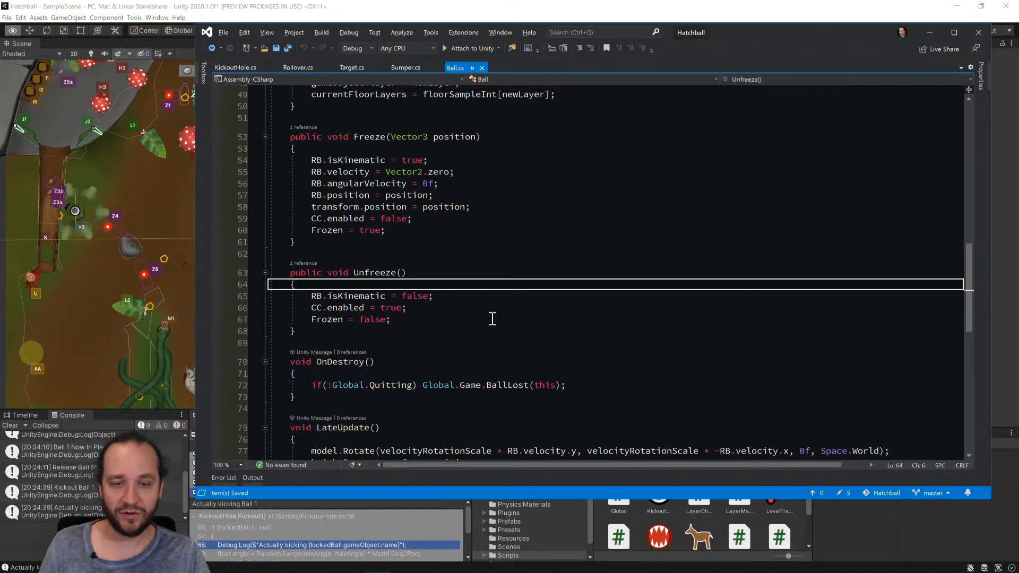
key(Down)
key(ctrl+v)
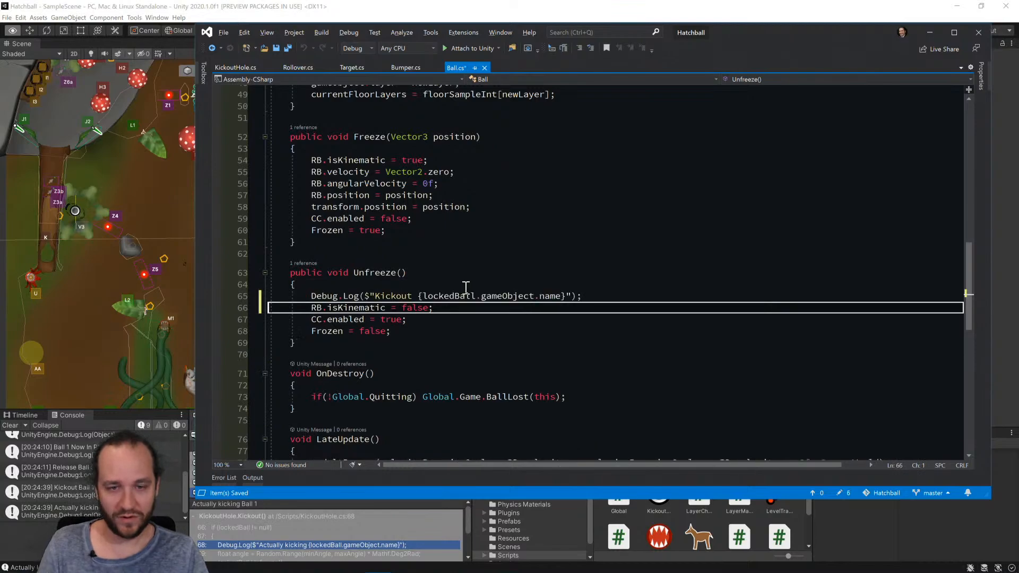
Change the pasted log message to "Unfreezing {gameObject.name}" and save Ball.cs.
click(454, 296)
key(ctrl+shift+Left)
key(ctrl+shift+Left)
key(ctrl+shift+Left)
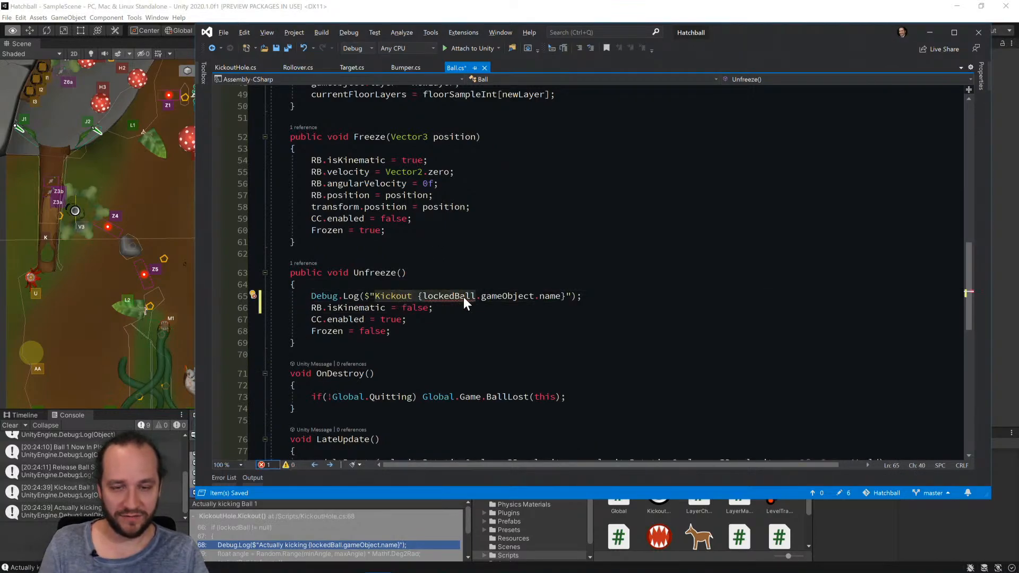
text(Un)
text(freezing:)
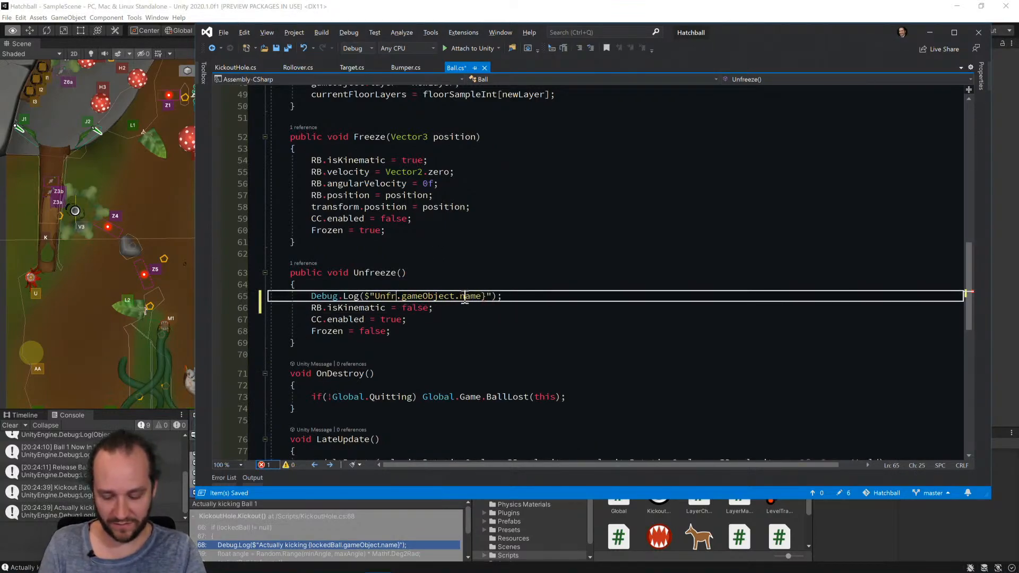
key(Delete)
text({)
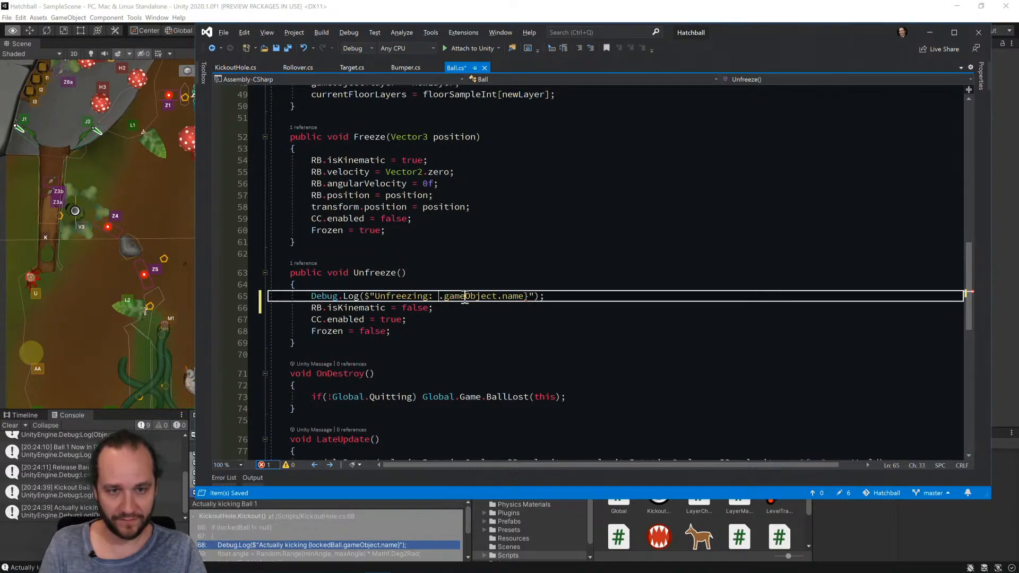
key(Left)
key(Left)
key(BackSpace)
key(ctrl+s)
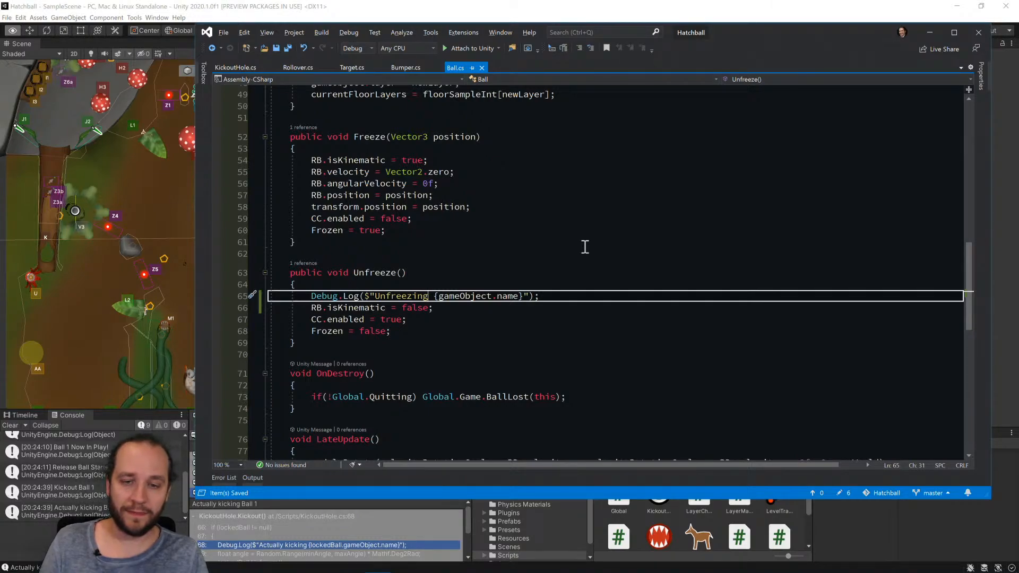
Switch back to Unity and run the game to test the unfreeze log message.
key(alt+Tab)
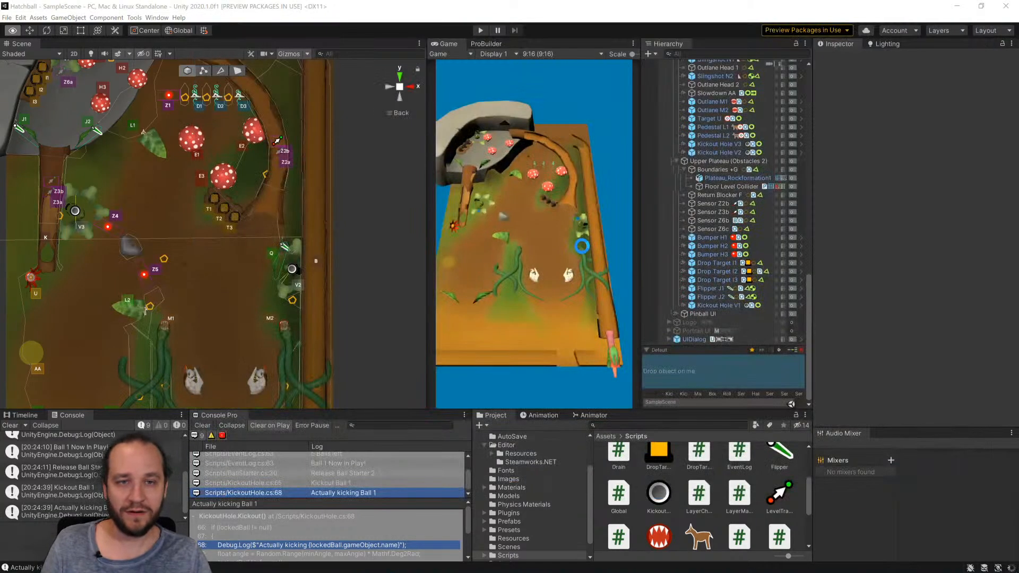
click(477, 30)
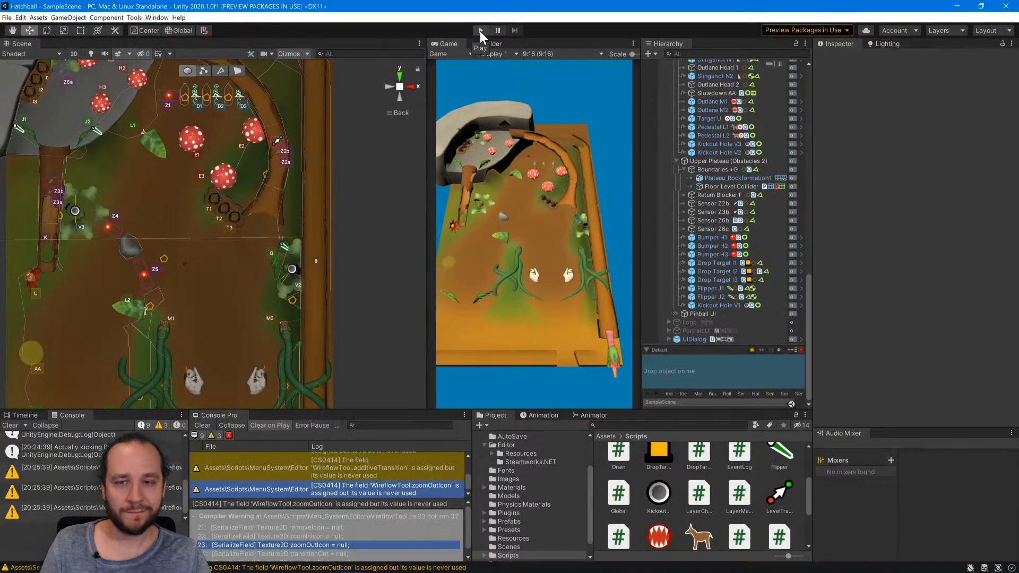
click(480, 31)
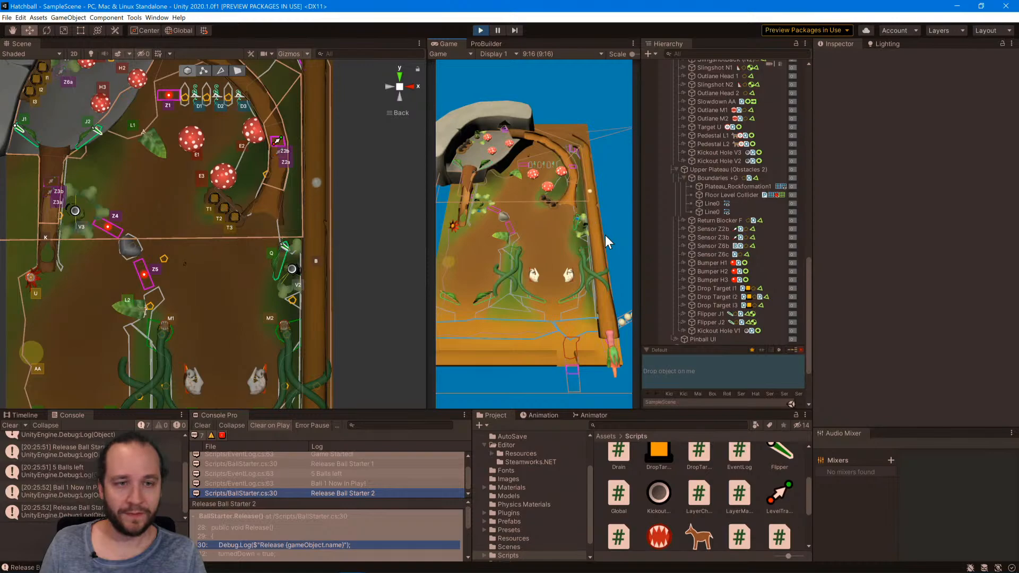
Check how Portrait UI affects the running game by activating and deactivating it in the scene hierarchy.
scroll(715, 313, down, 2)
scroll(715, 317, down, 2)
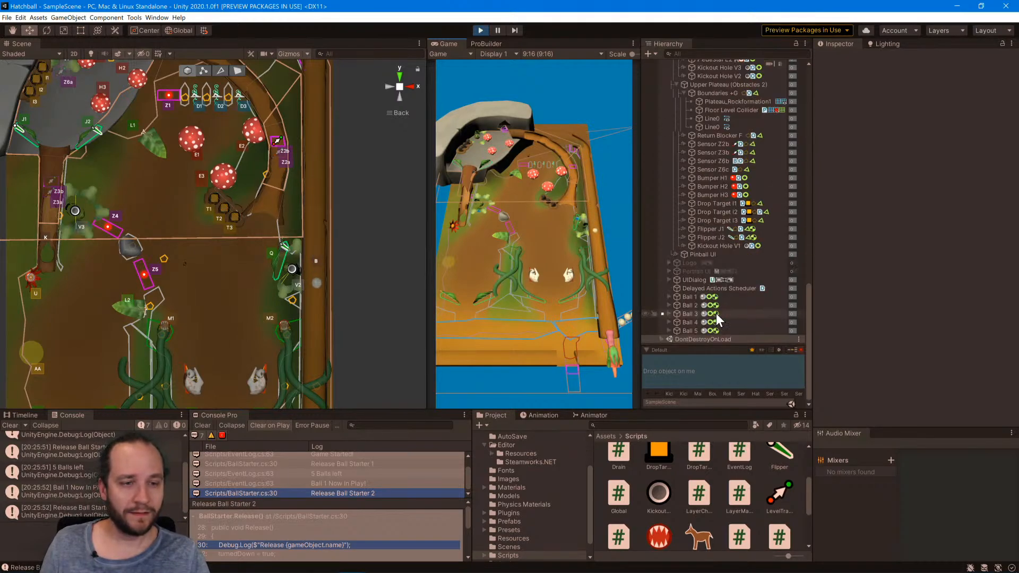
click(788, 270)
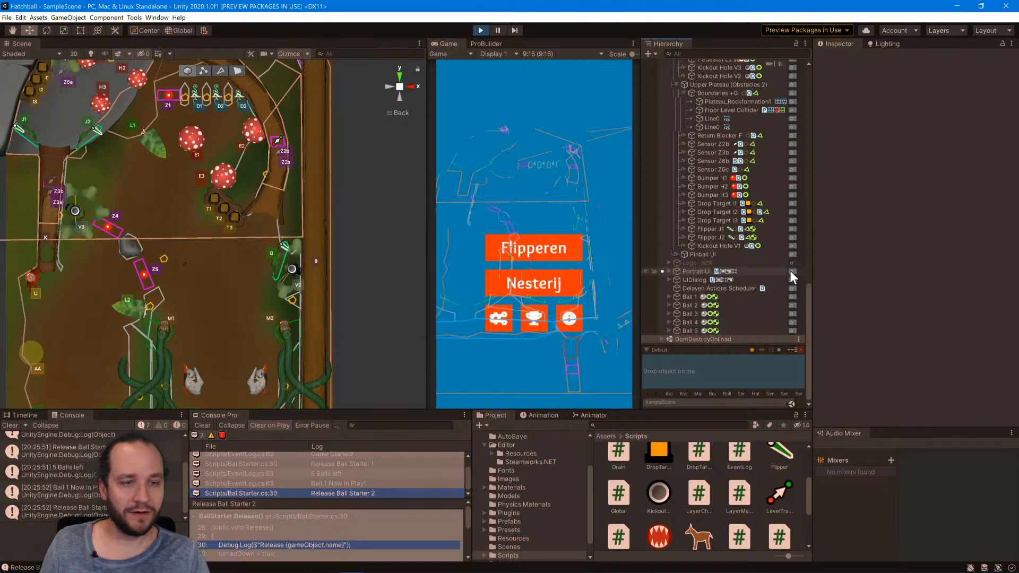
click(790, 270)
scroll(753, 284, up, 10)
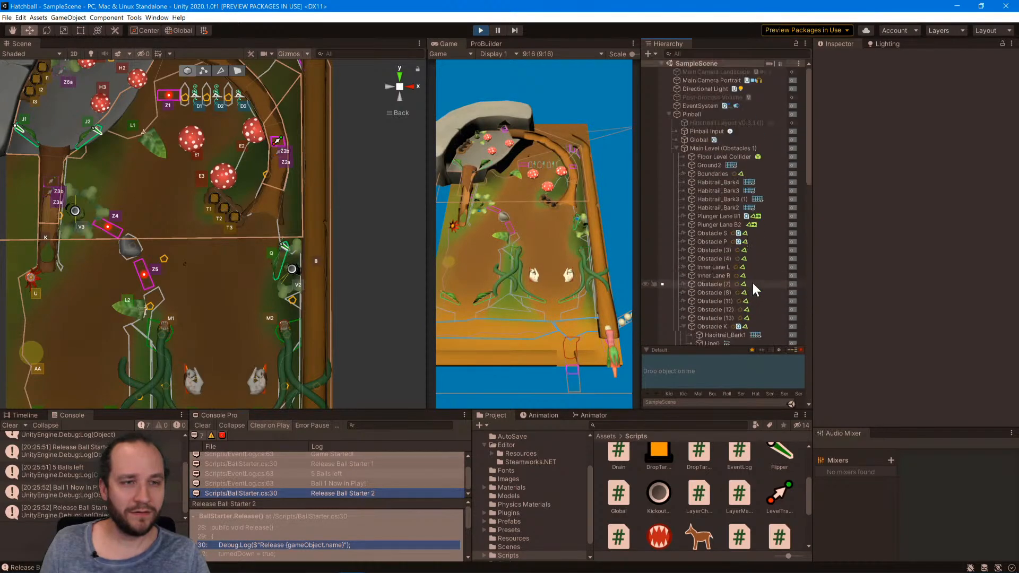
scroll(739, 193, down, 10)
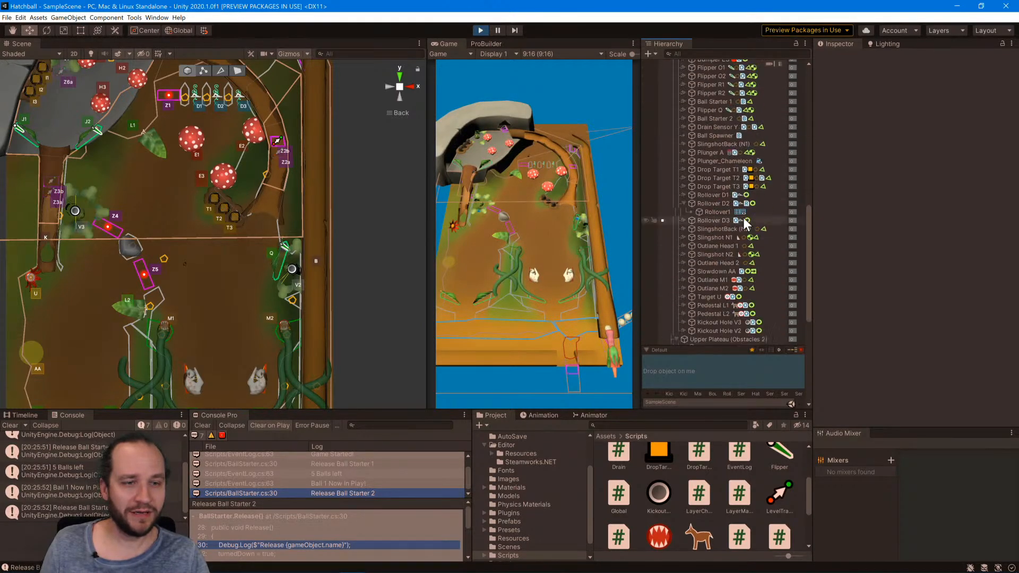
scroll(743, 218, down, 10)
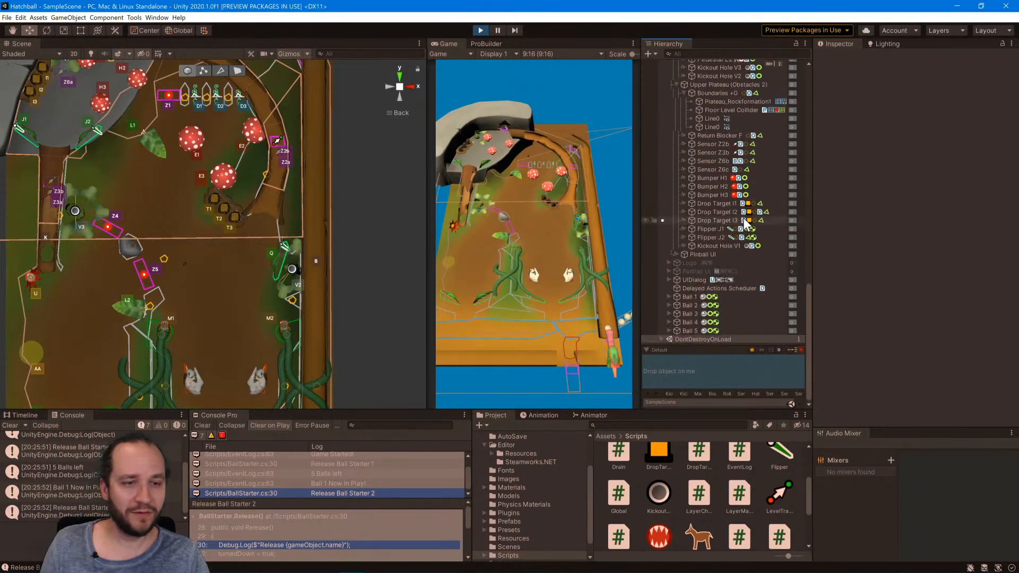
click(790, 269)
click(790, 269)
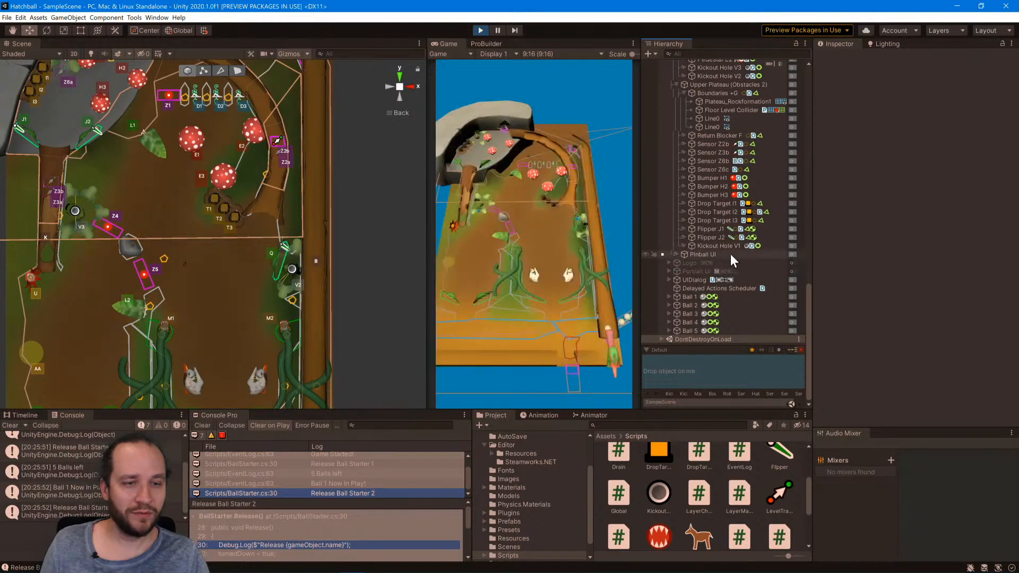
Examine Pinball UI's children, the layer visibility list, and the Inspector settings of Main Camera Portrait and Pinball UI.
click(676, 255)
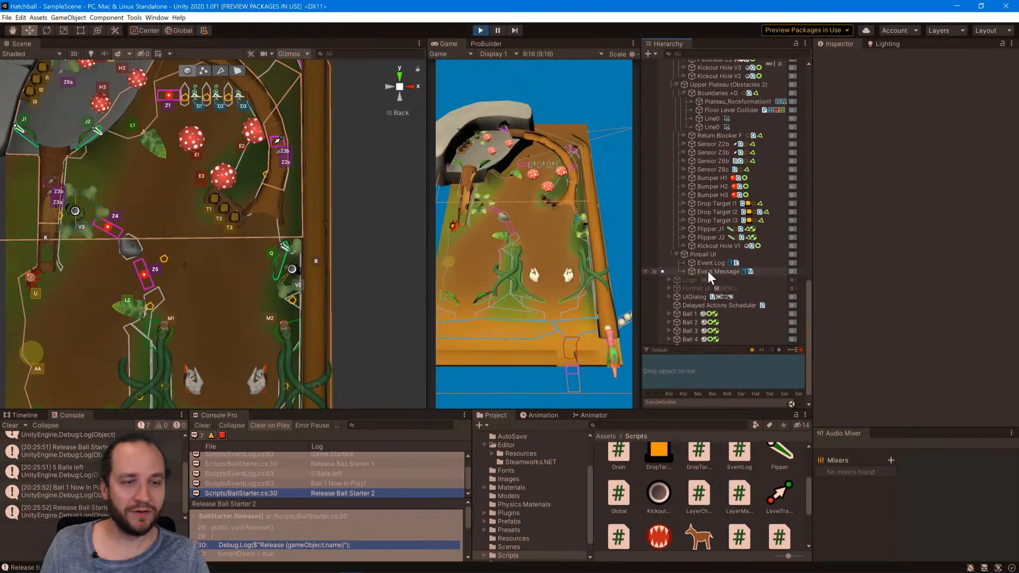
click(961, 30)
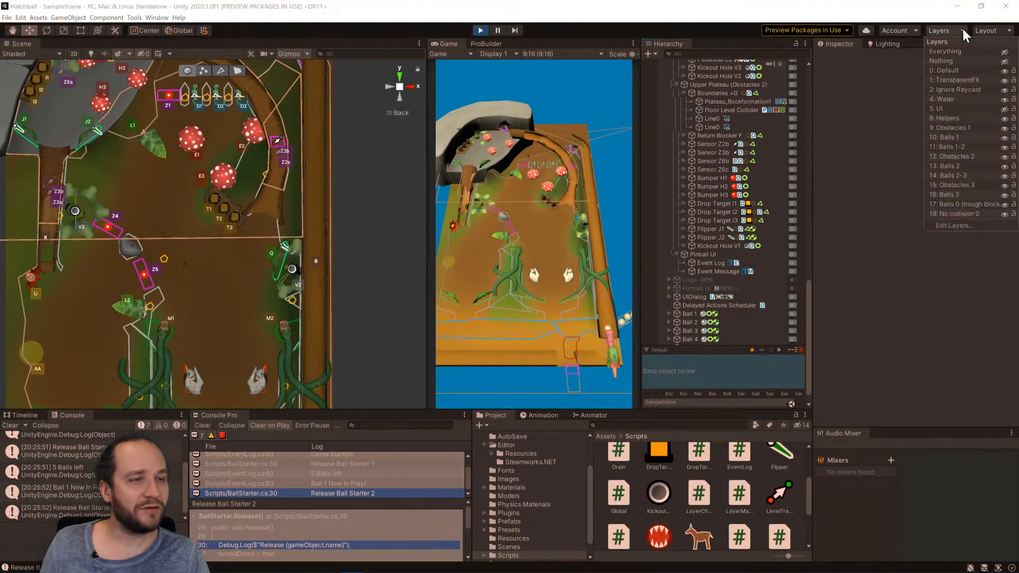
scroll(725, 194, up, 10)
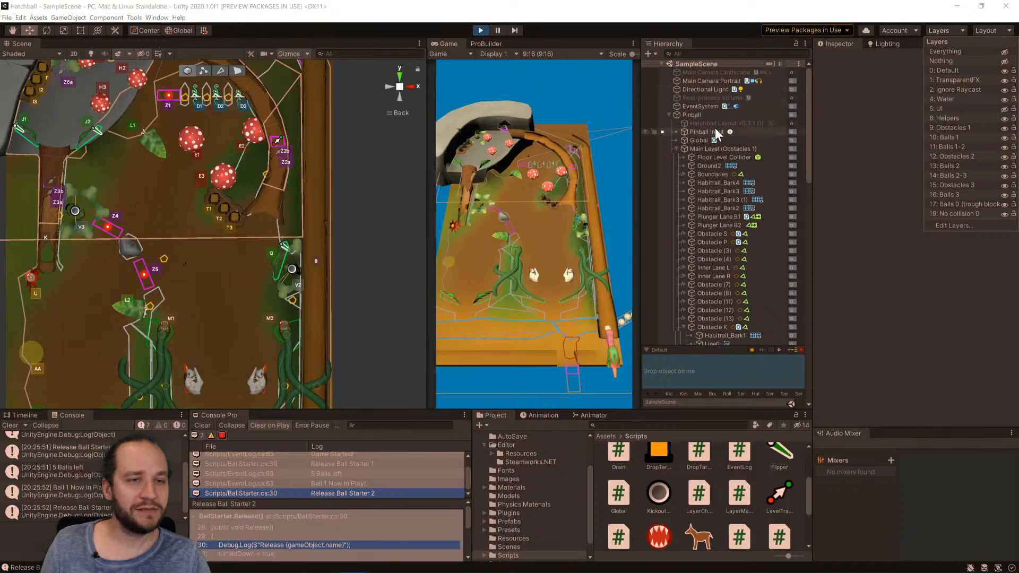
click(705, 81)
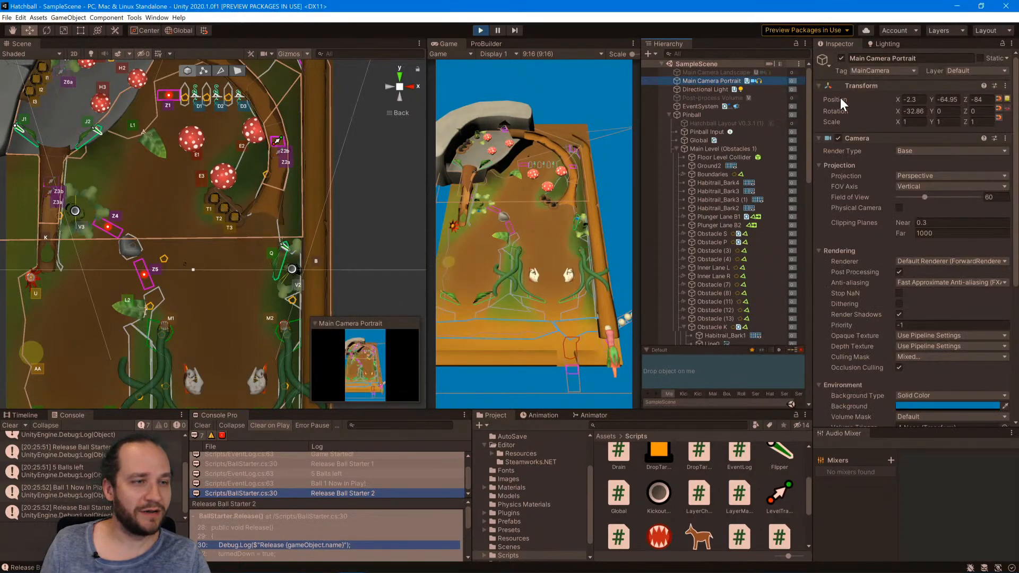
scroll(735, 332, down, 10)
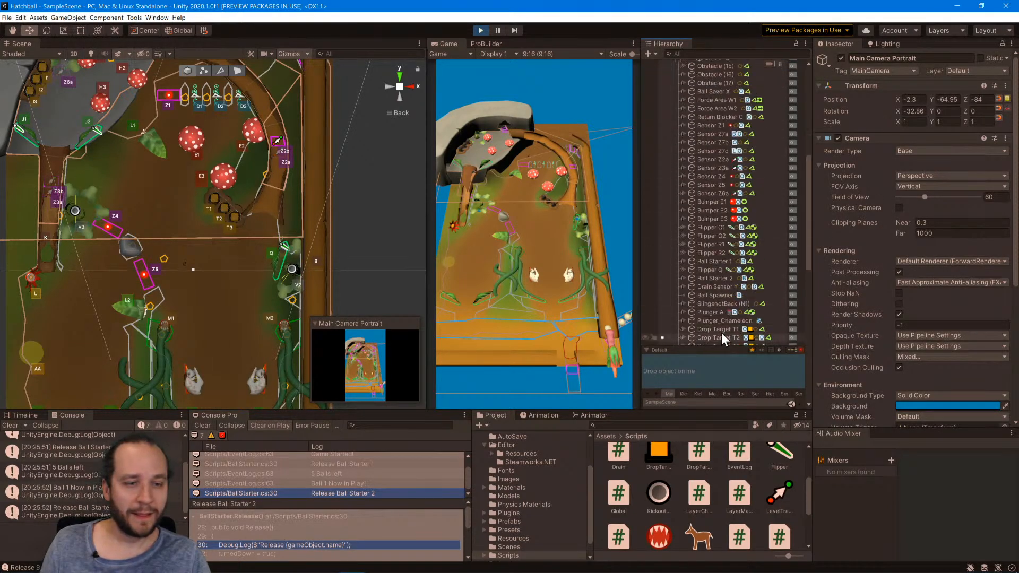
scroll(721, 329, down, 10)
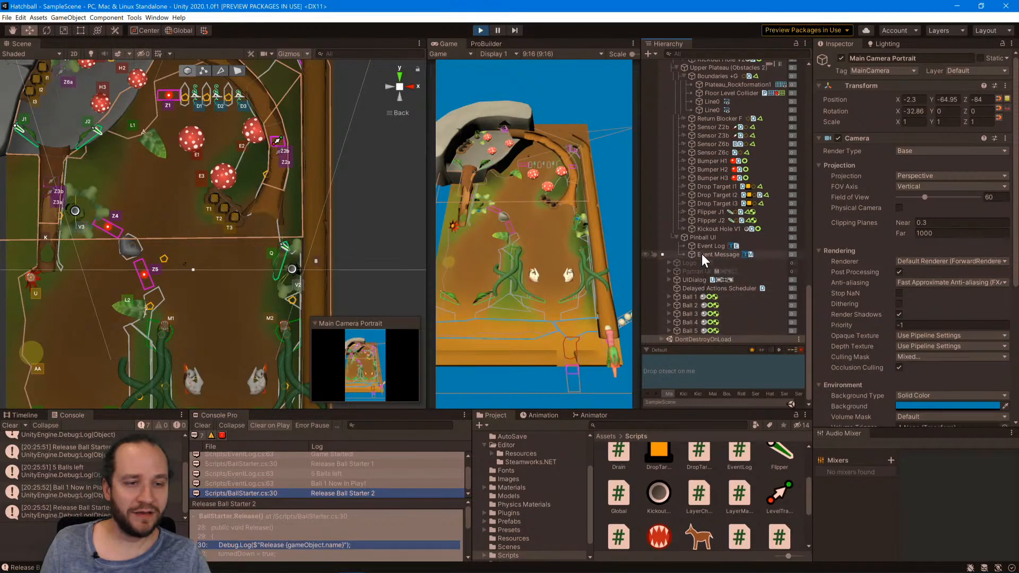
click(705, 238)
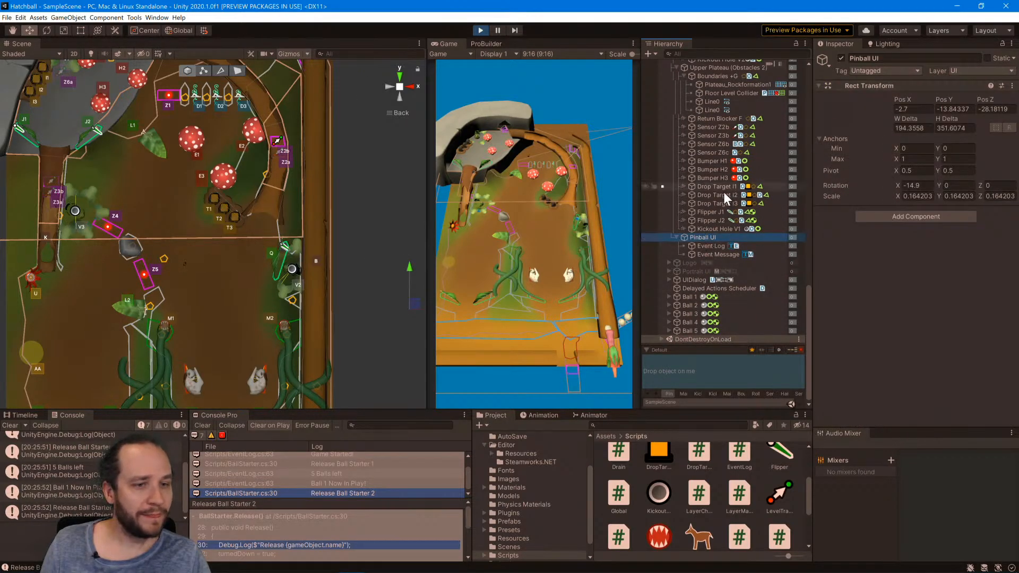
Look through the scene hierarchy for UI objects and inspect the Event Message text object under Pinball UI.
scroll(724, 273, up, 5)
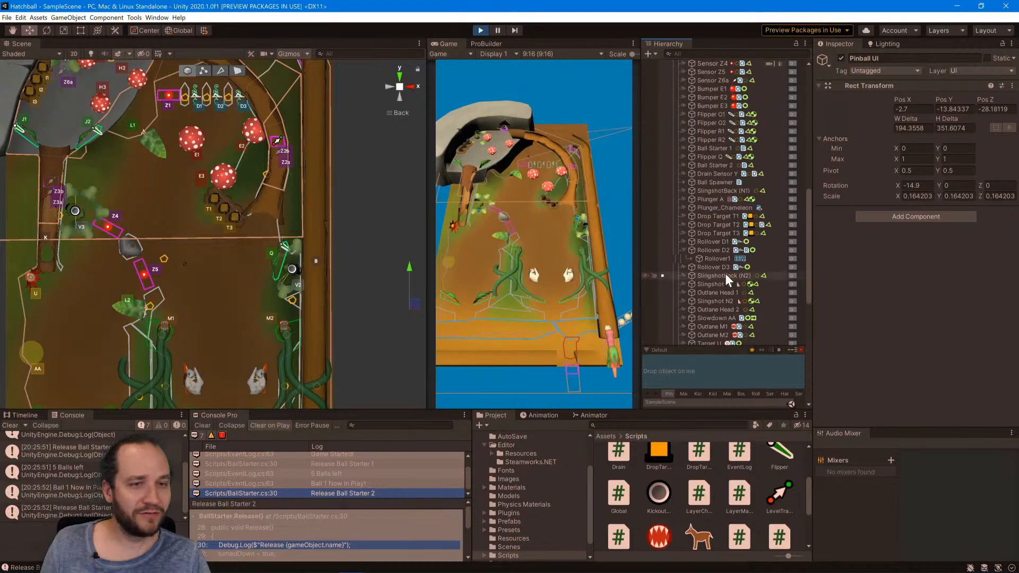
scroll(724, 276, up, 5)
scroll(725, 273, down, 12)
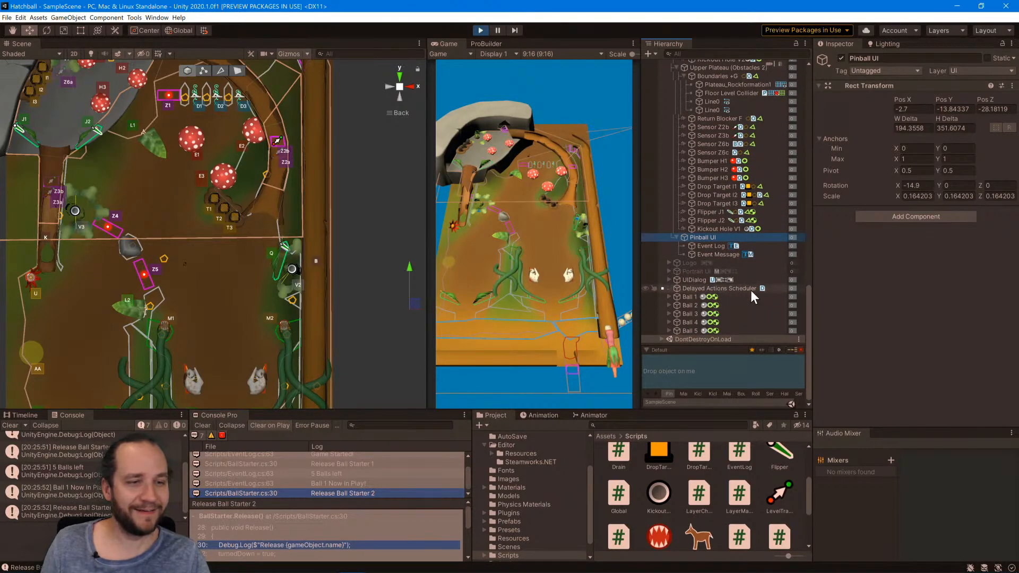
drag(809, 301, 811, 325)
scroll(682, 228, up, 10)
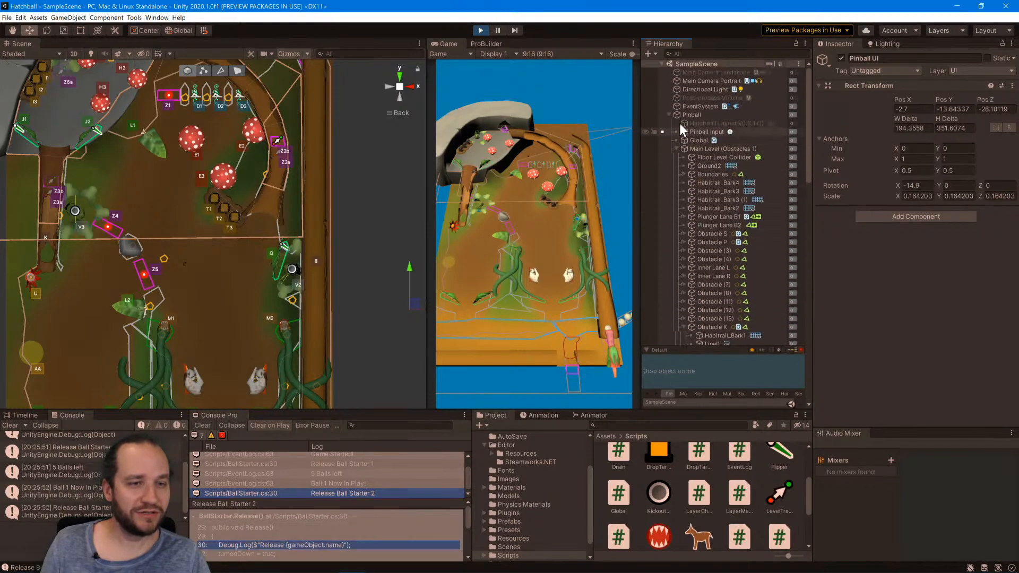
scroll(742, 220, down, 7)
scroll(740, 233, down, 5)
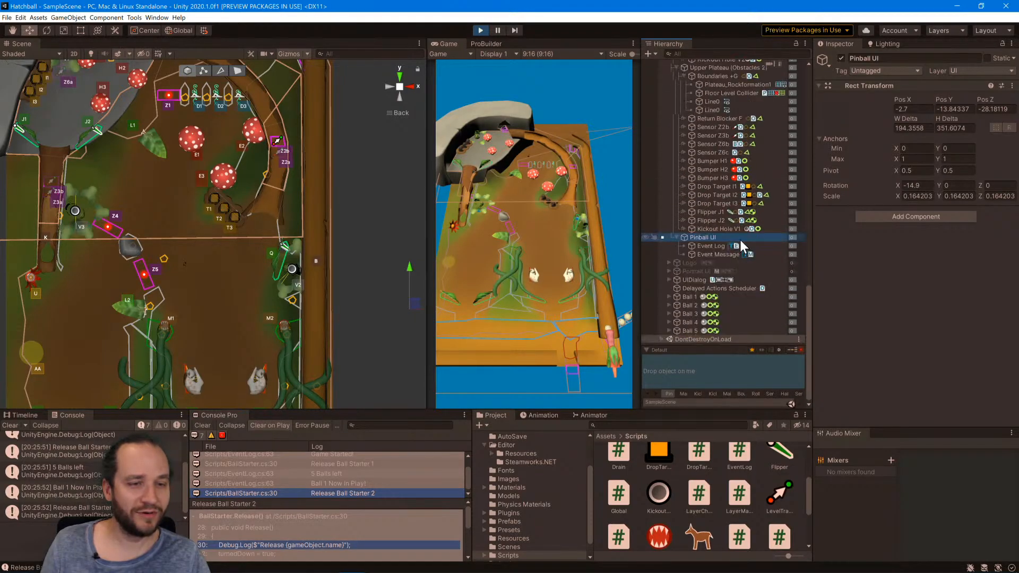
click(739, 244)
click(712, 239)
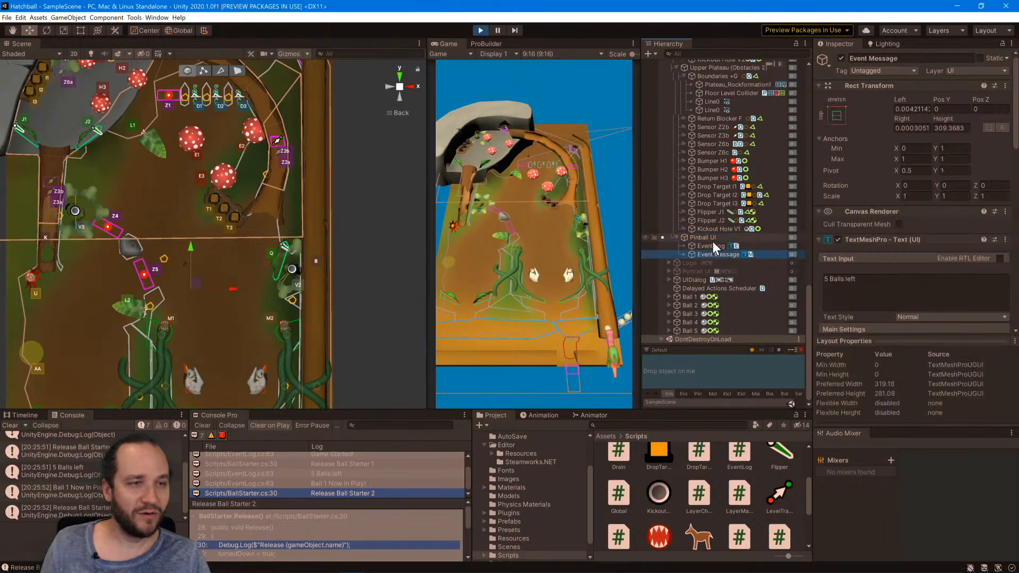
Try nesting Pinball UI under Portrait UI in the running game and activate Portrait UI.
drag(705, 236, 692, 269)
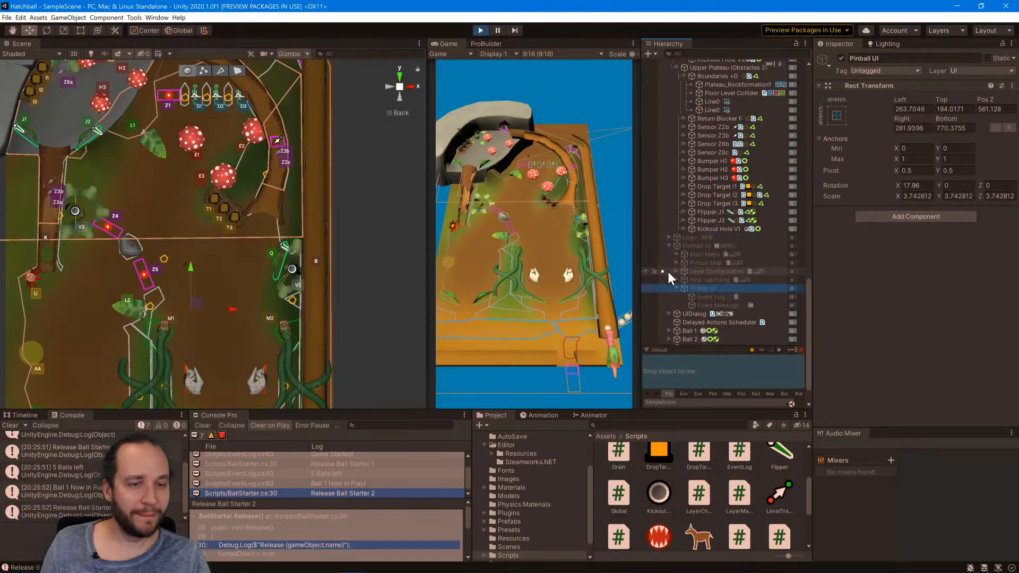
click(791, 246)
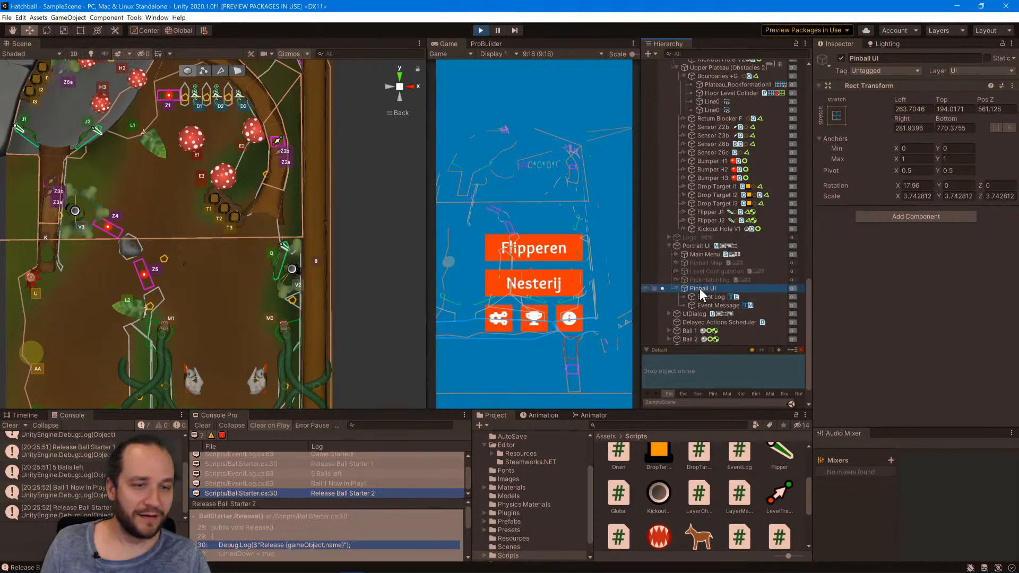
Inspect Portrait UI's Canvas settings and Pinball UI's Rect Transform, and stop the game.
click(698, 246)
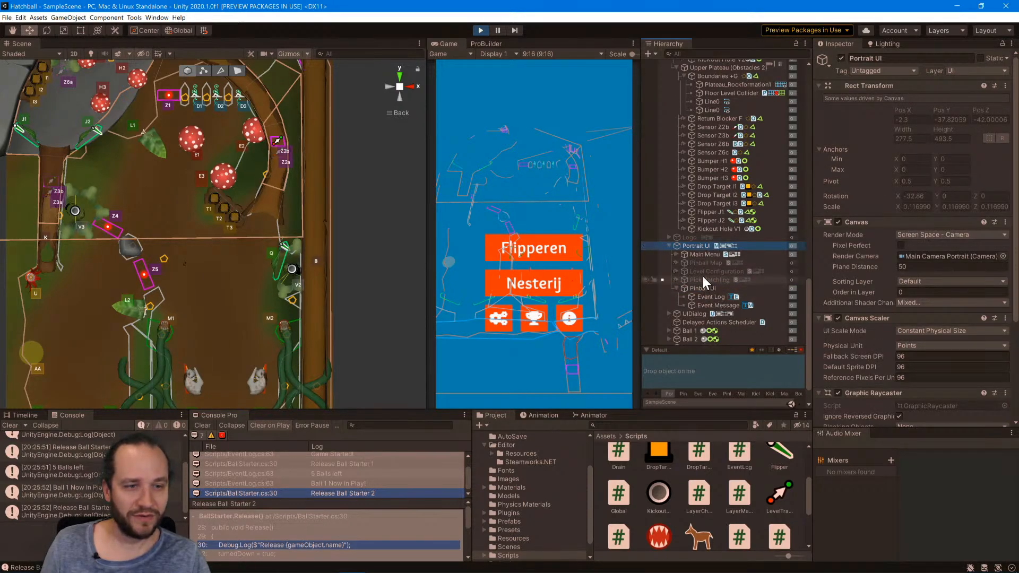
scroll(712, 268, down, 2)
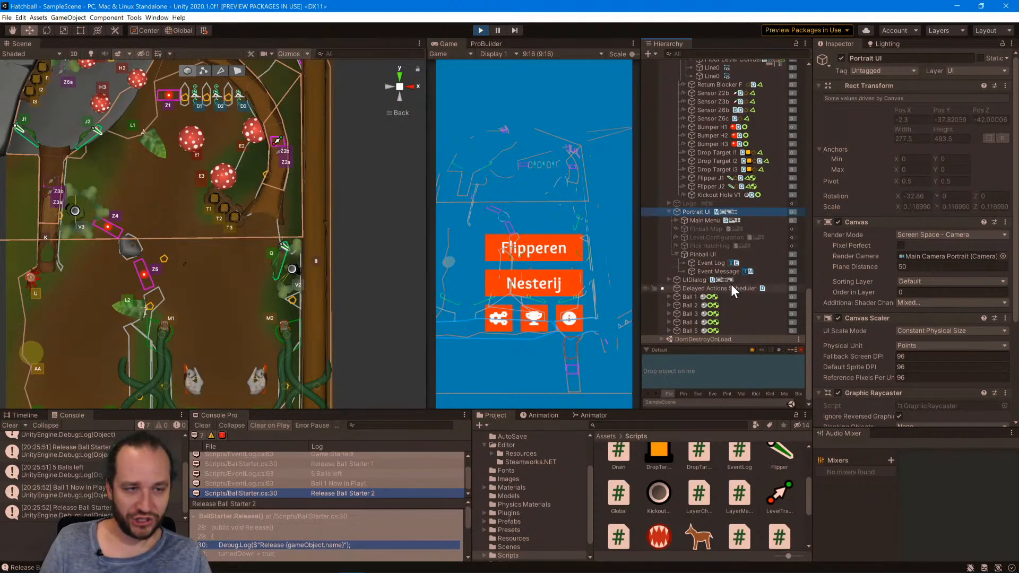
click(715, 254)
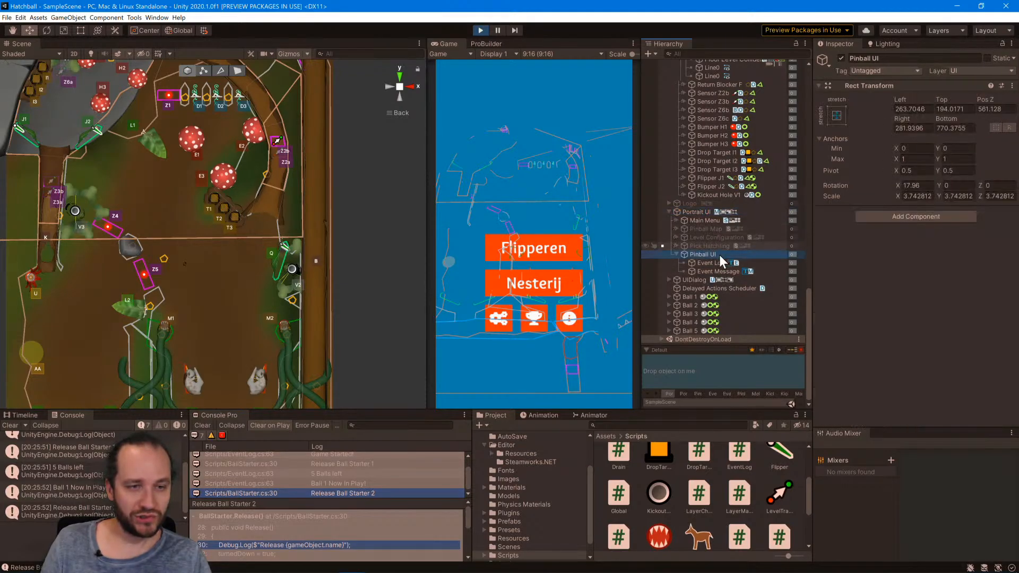
click(480, 31)
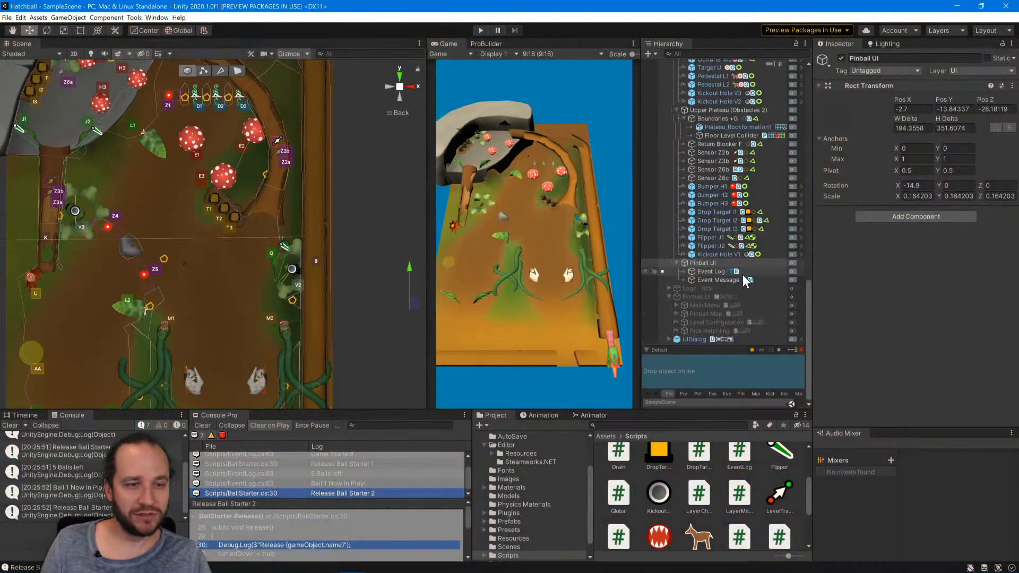
Add a Canvas component to the Pinball UI object.
right_click(697, 264)
mouse_move(737, 426)
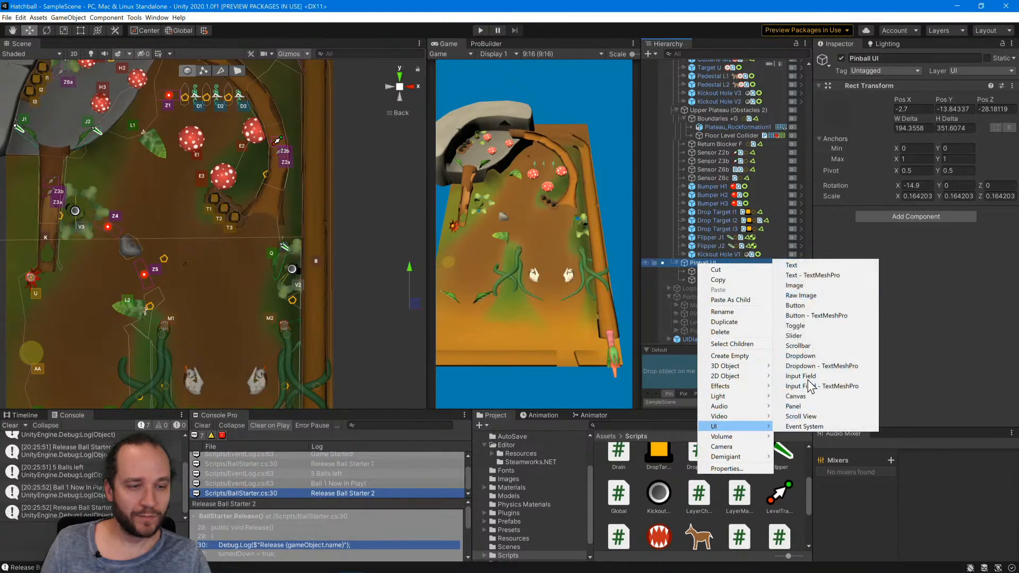
click(848, 241)
click(891, 215)
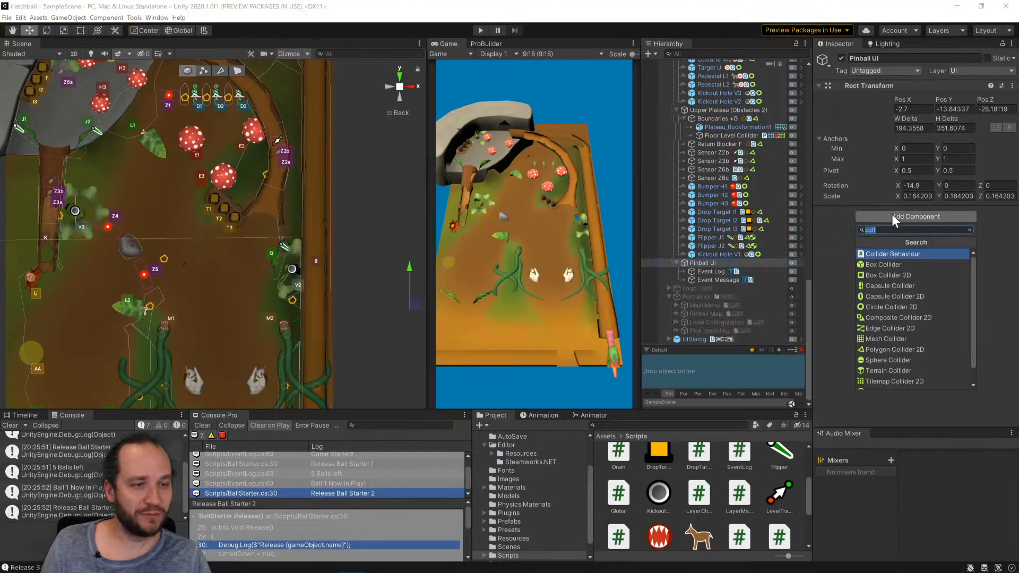
text(canvas)
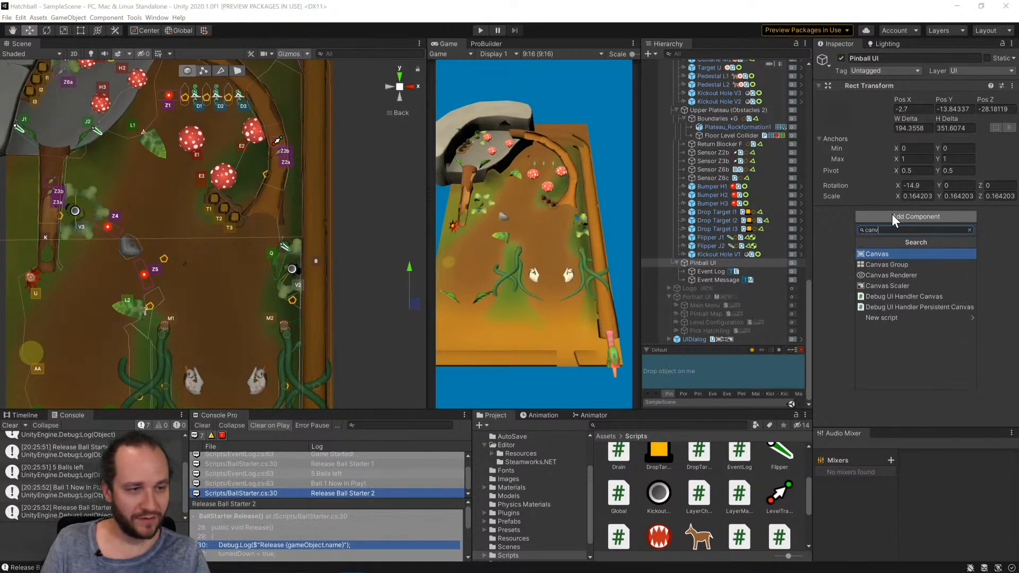
key(Return)
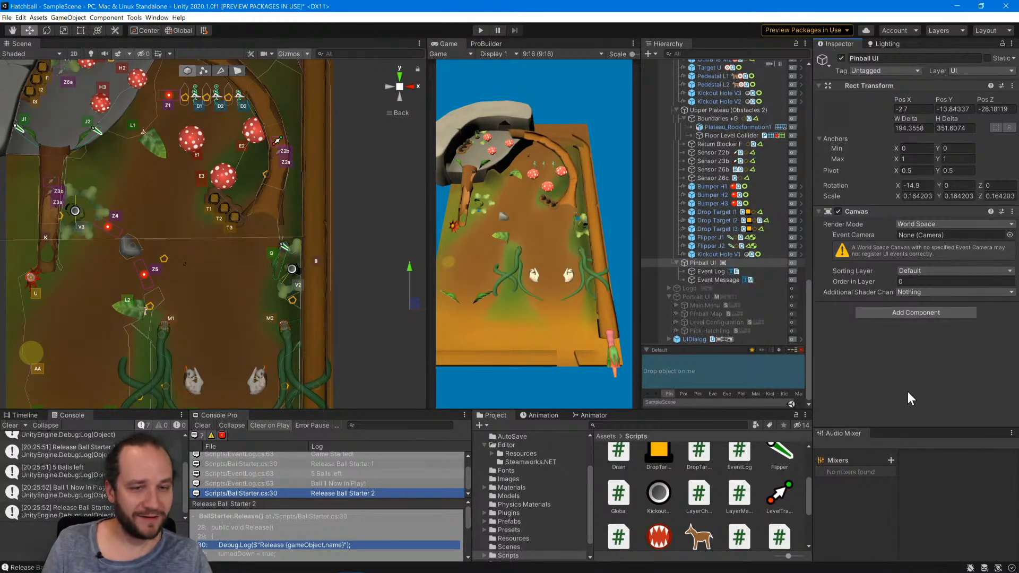
Set Pinball UI's Canvas to Screen Space - Camera, rendered by Main Camera Portrait at a plane distance of 10.
click(923, 224)
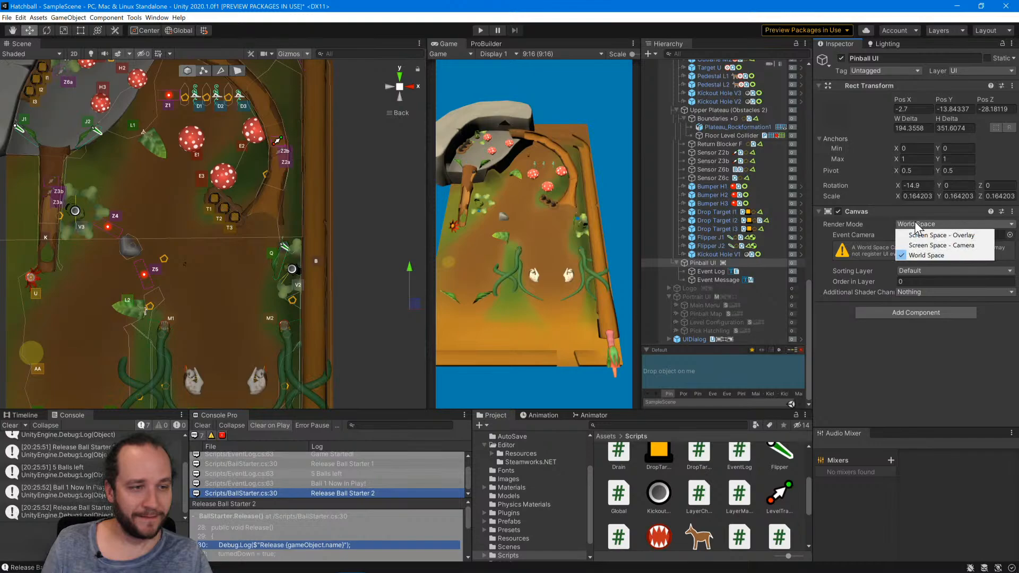
click(934, 245)
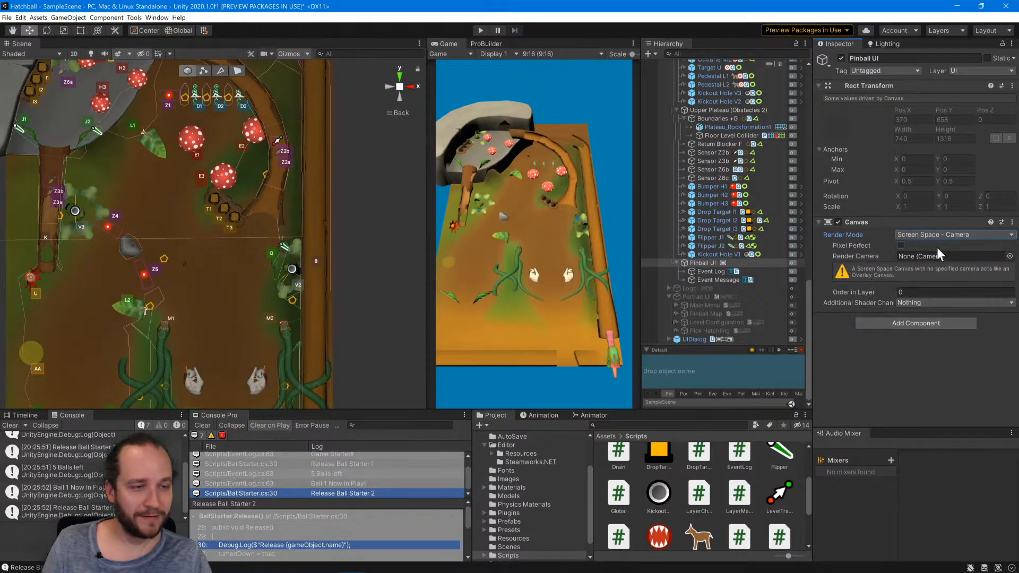
click(1010, 256)
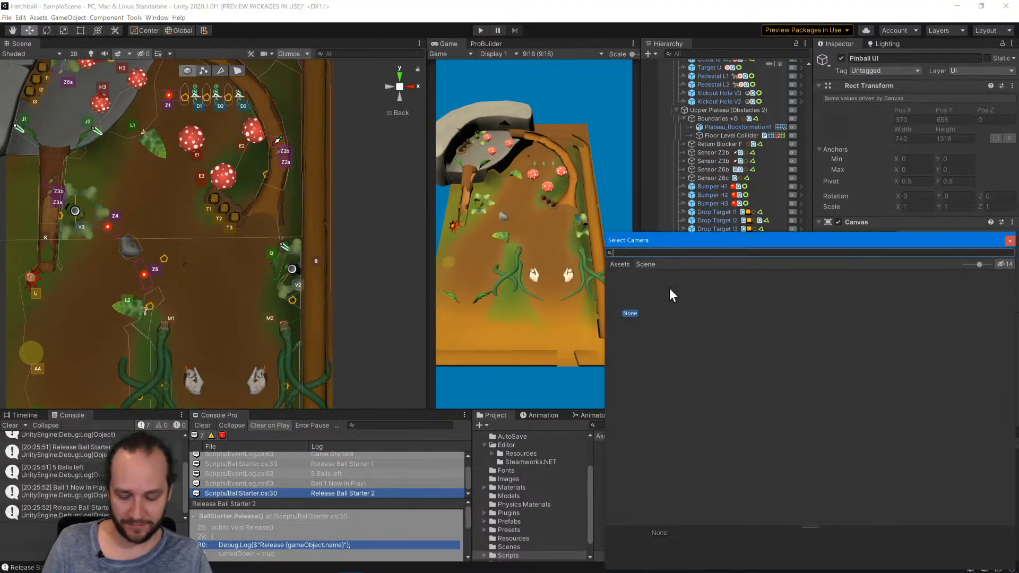
click(644, 264)
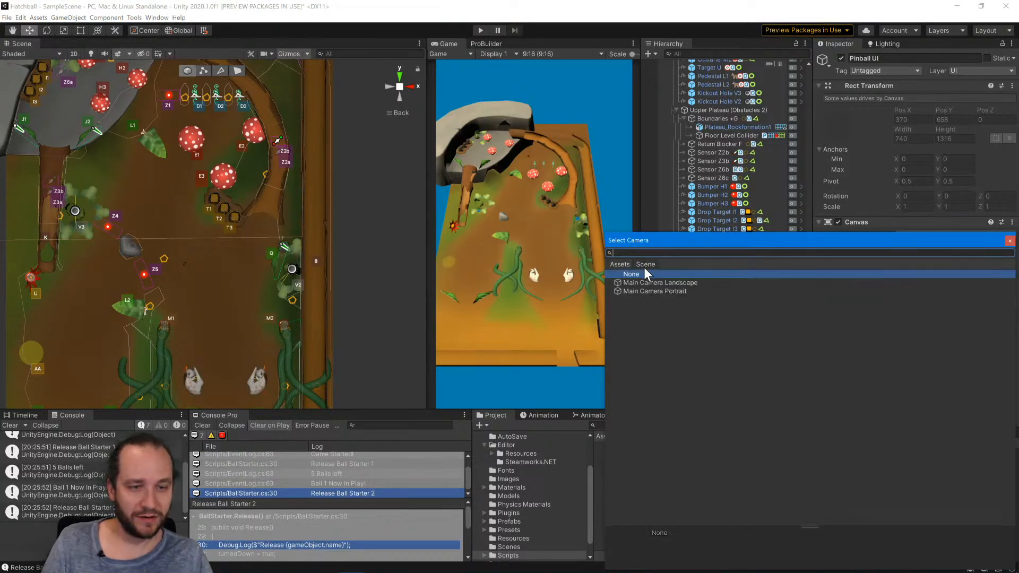
double_click(648, 291)
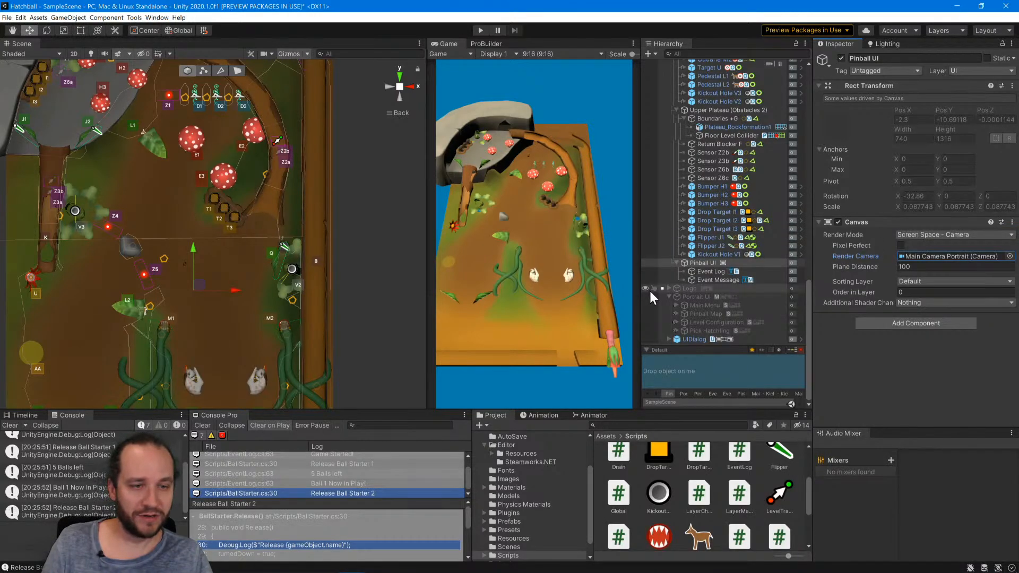
click(923, 266)
text(1)
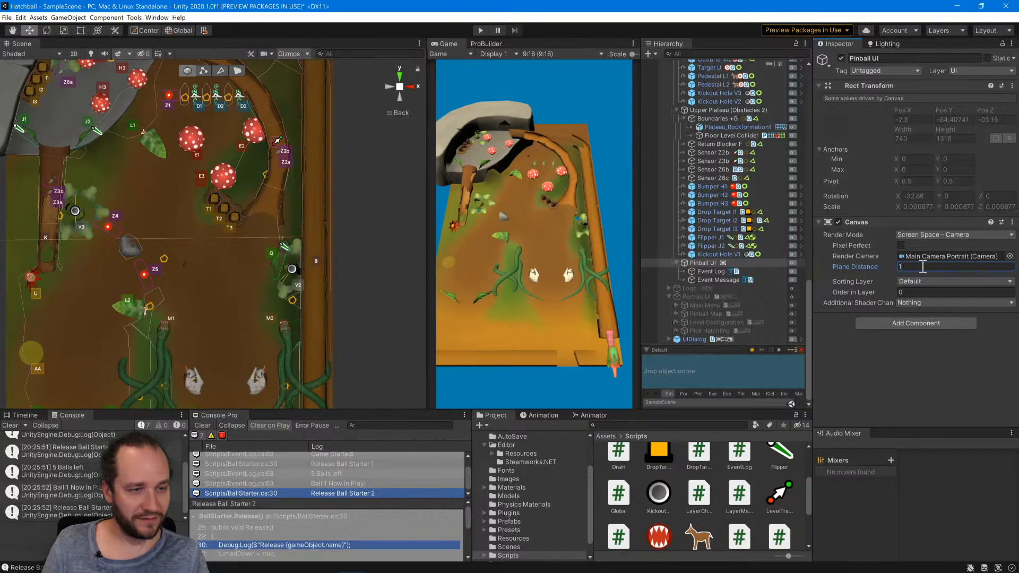
text(0)
key(Return)
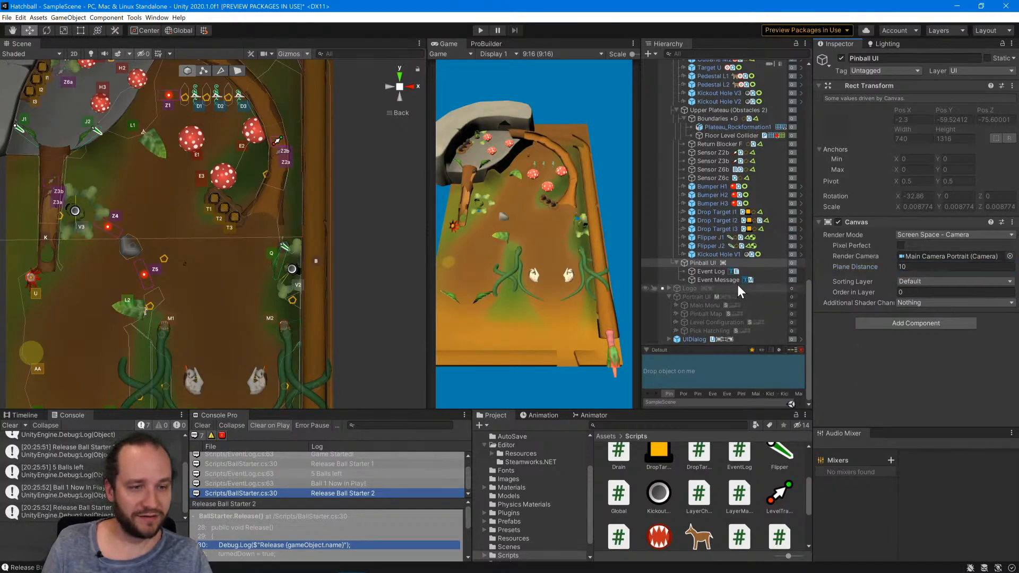
Frame the Event Log in the scene to check where it sits relative to the table, and clear the selection.
click(705, 270)
double_click(705, 270)
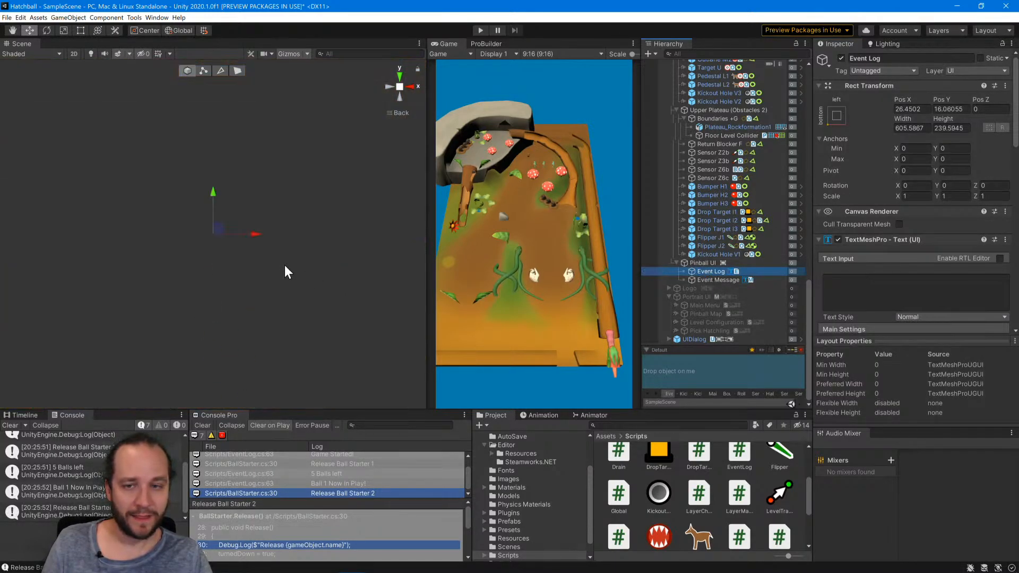
scroll(291, 282, down, 5)
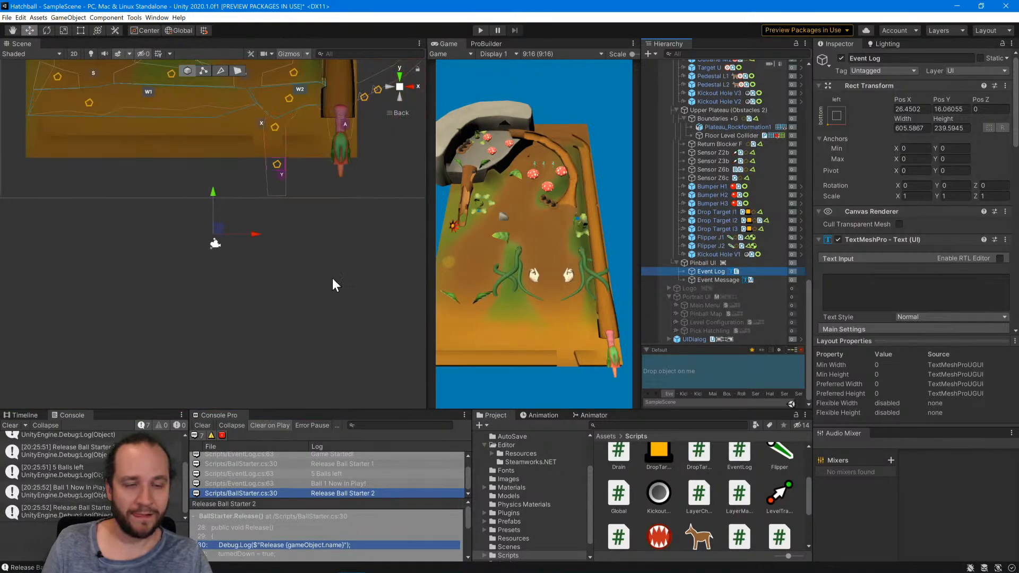
click(712, 261)
click(390, 290)
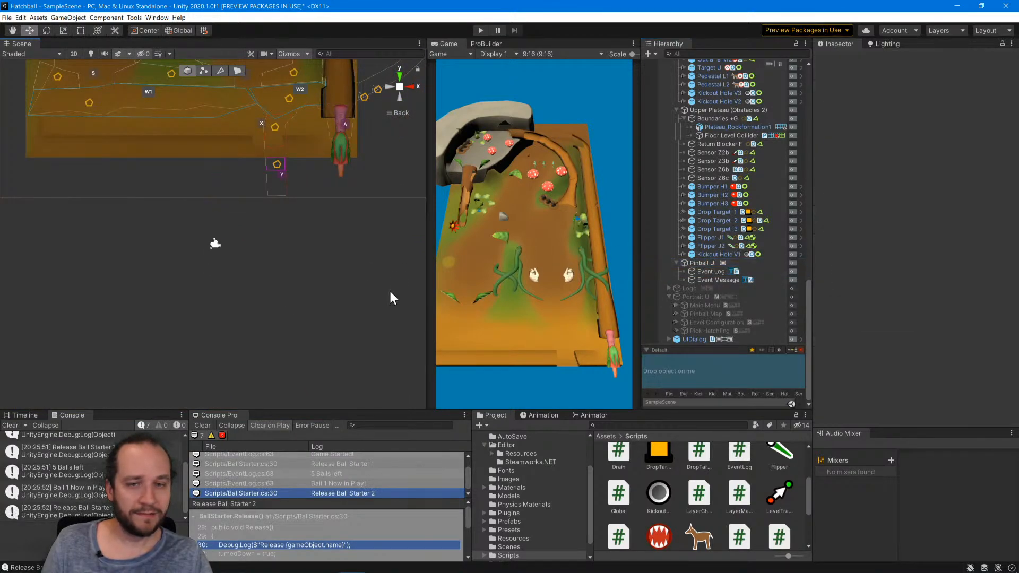
Run the game to check the Pinball UI text, with the whole table in the scene view.
click(480, 30)
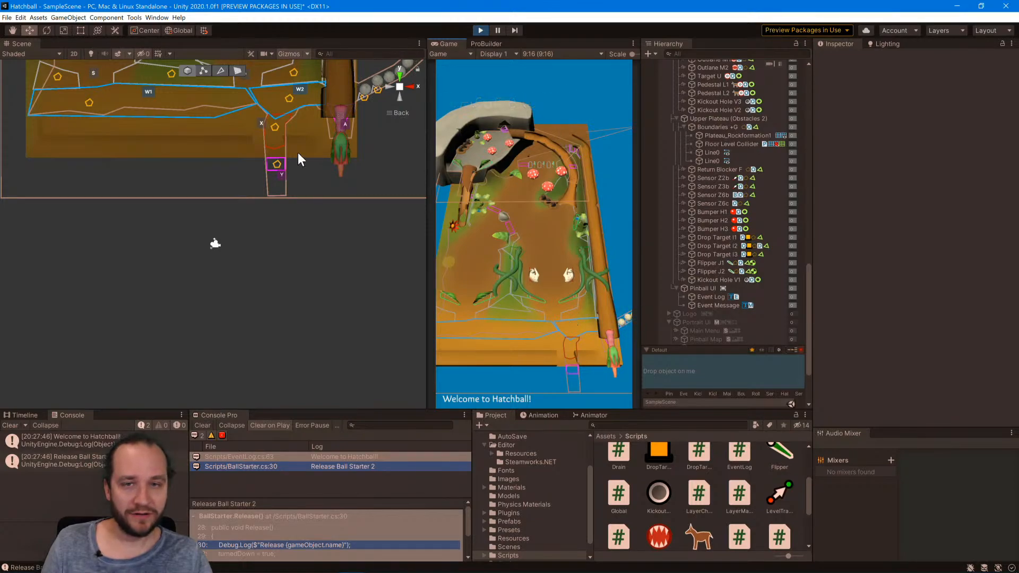
scroll(272, 228, down, 2)
scroll(272, 228, down, 5)
middle_drag(287, 87, 288, 232)
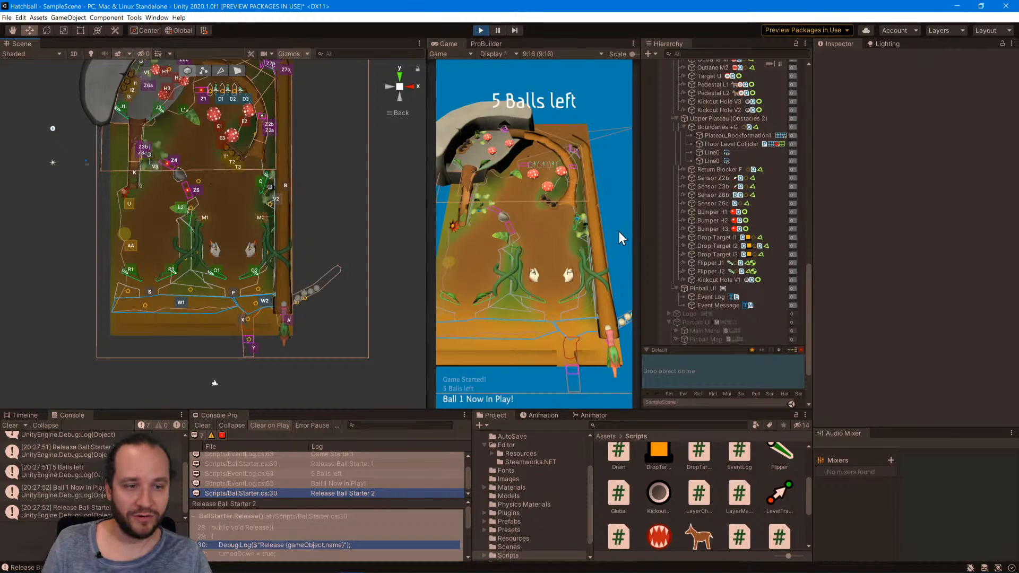
Frame the Event Message object in the scene and make the UI layer visible.
click(711, 305)
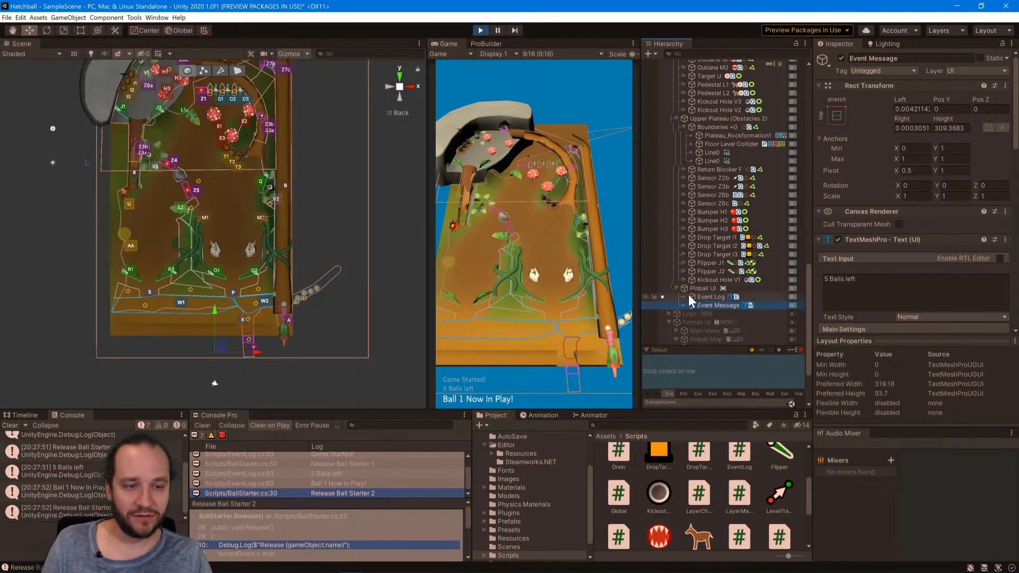
double_click(706, 302)
click(958, 31)
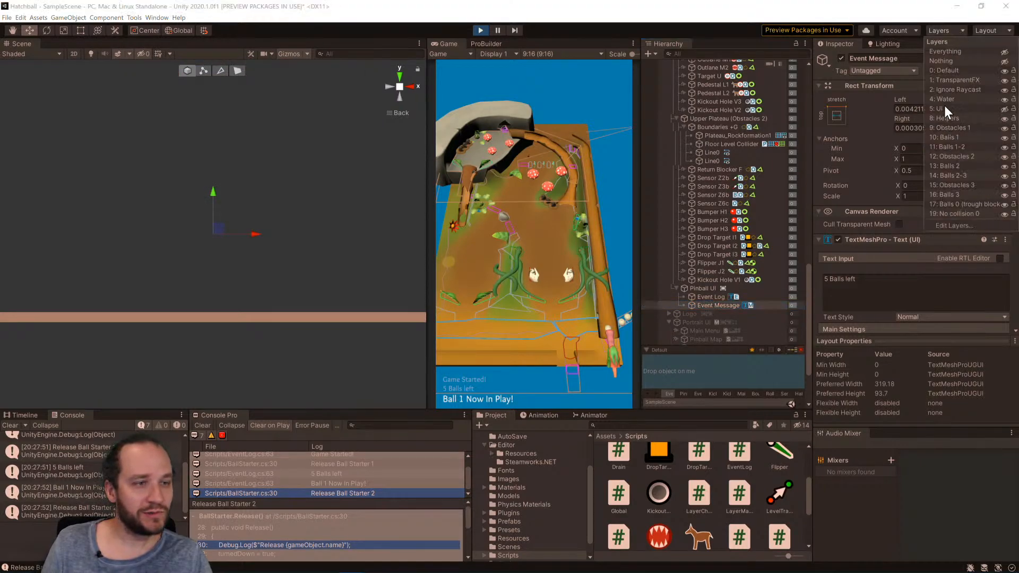
click(1004, 109)
scroll(365, 234, down, 6)
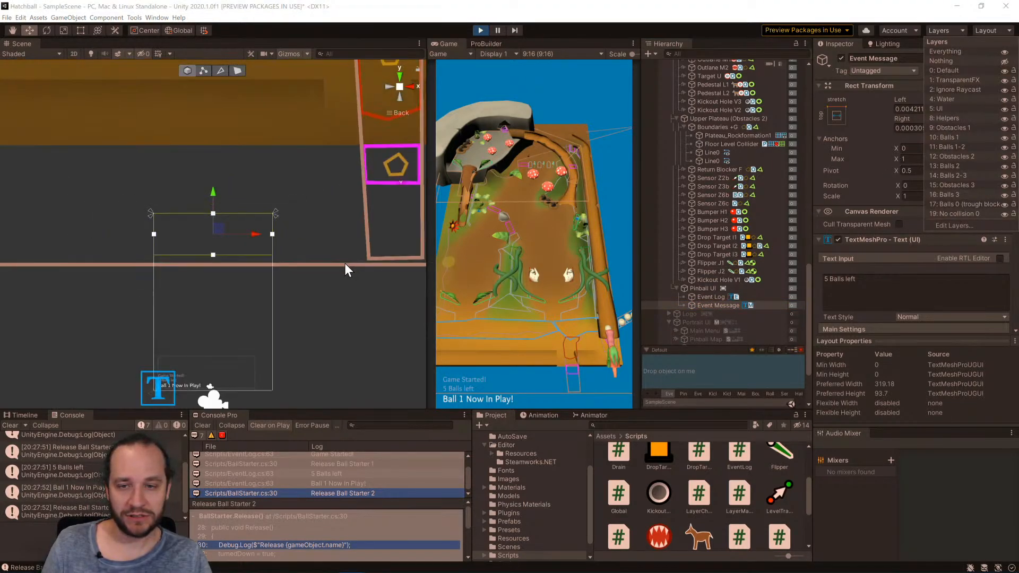
scroll(251, 263, up, 3)
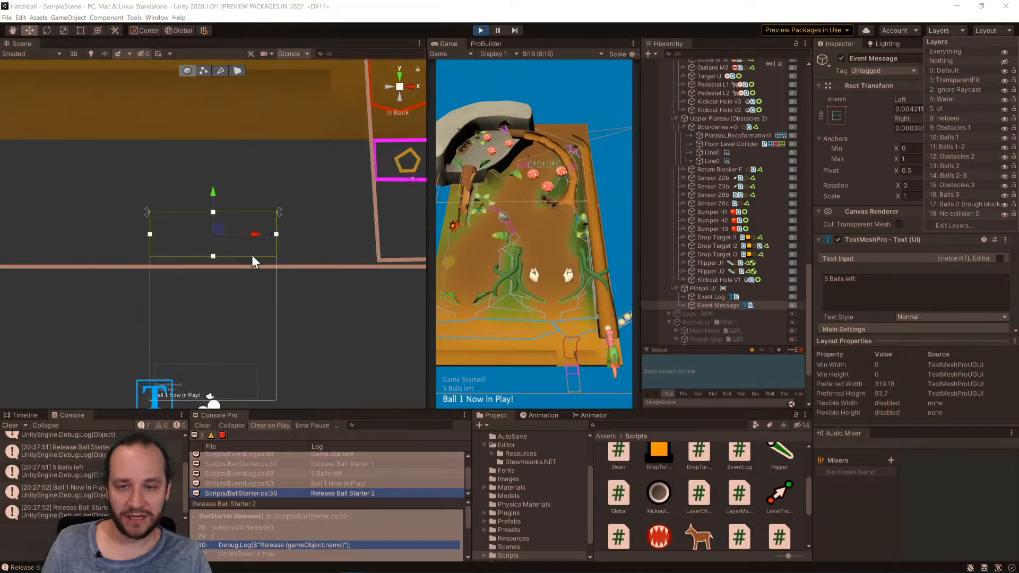
Review Event Message's text settings, try a height of about 180 in the running game, and stop the game.
click(892, 291)
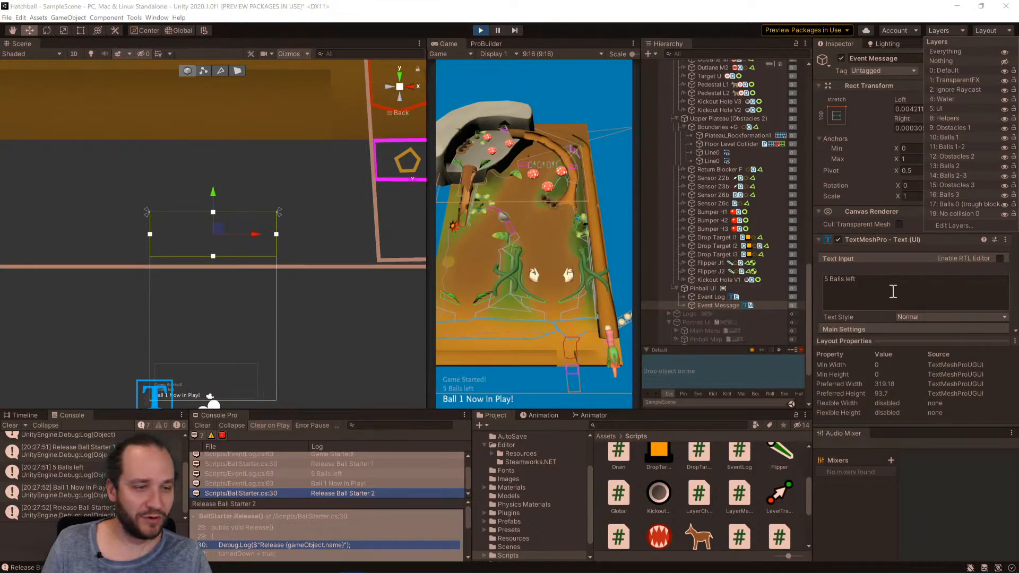
scroll(891, 290, down, 10)
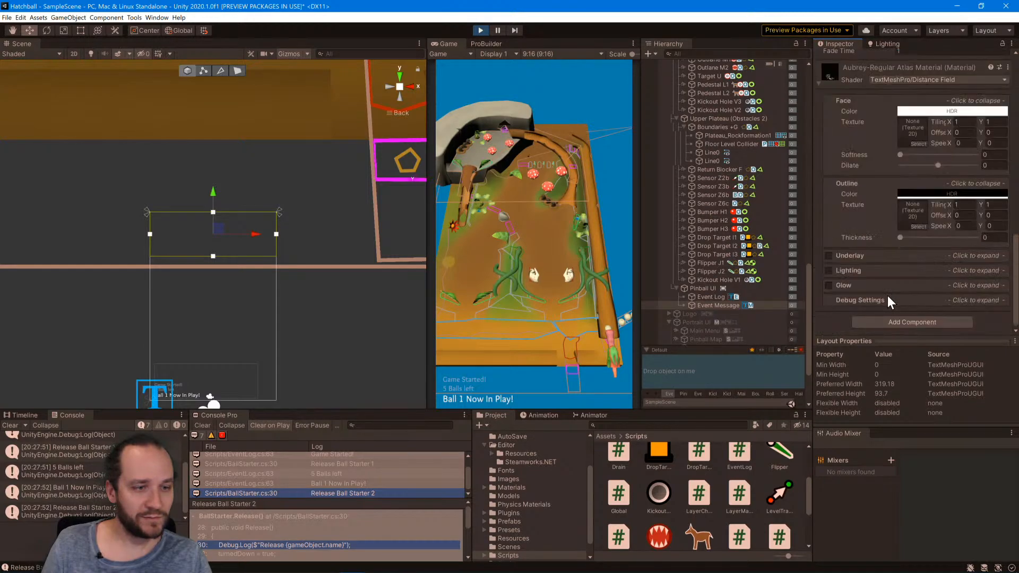
scroll(887, 295, up, 10)
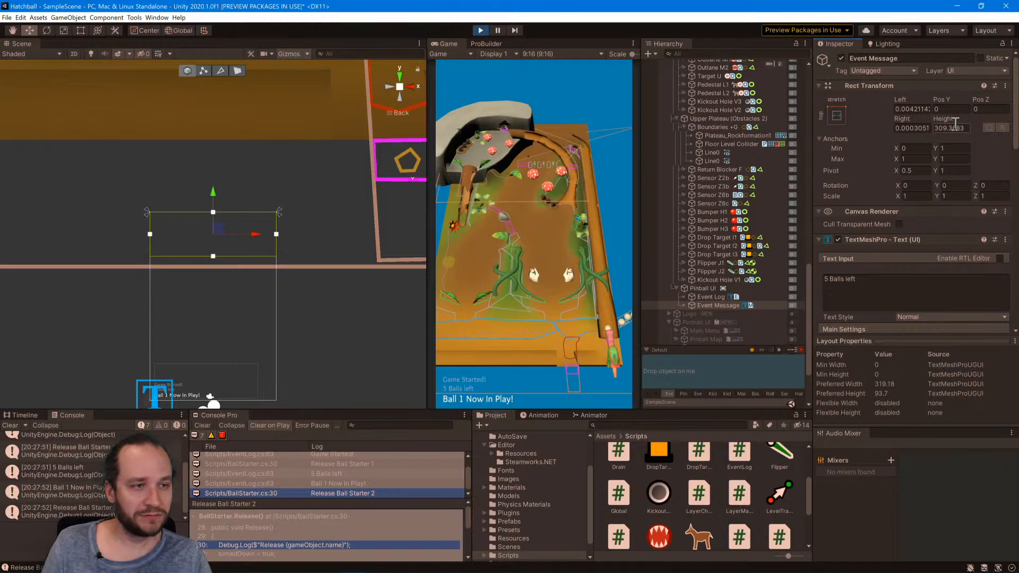
drag(942, 120, 674, 169)
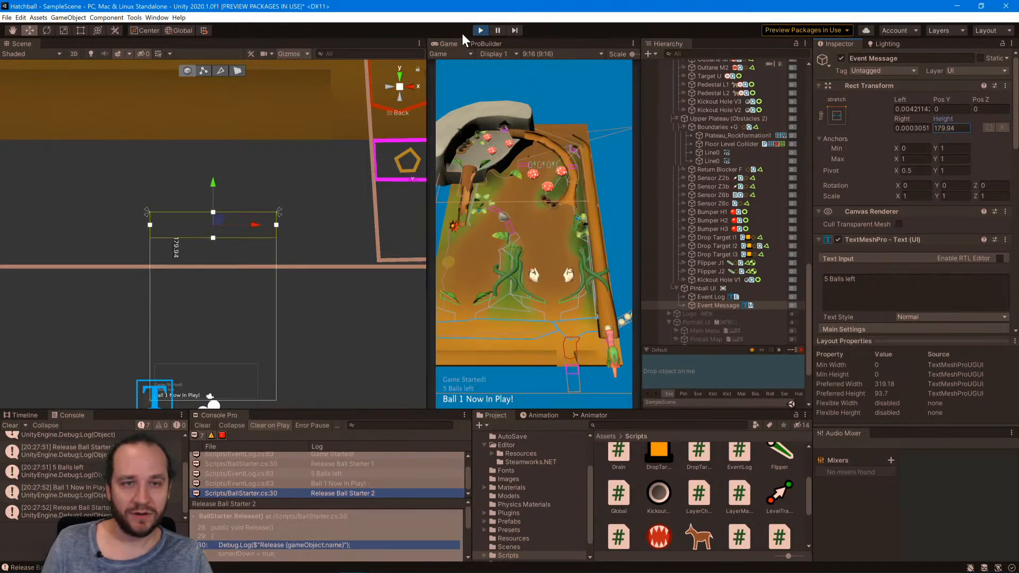
click(481, 31)
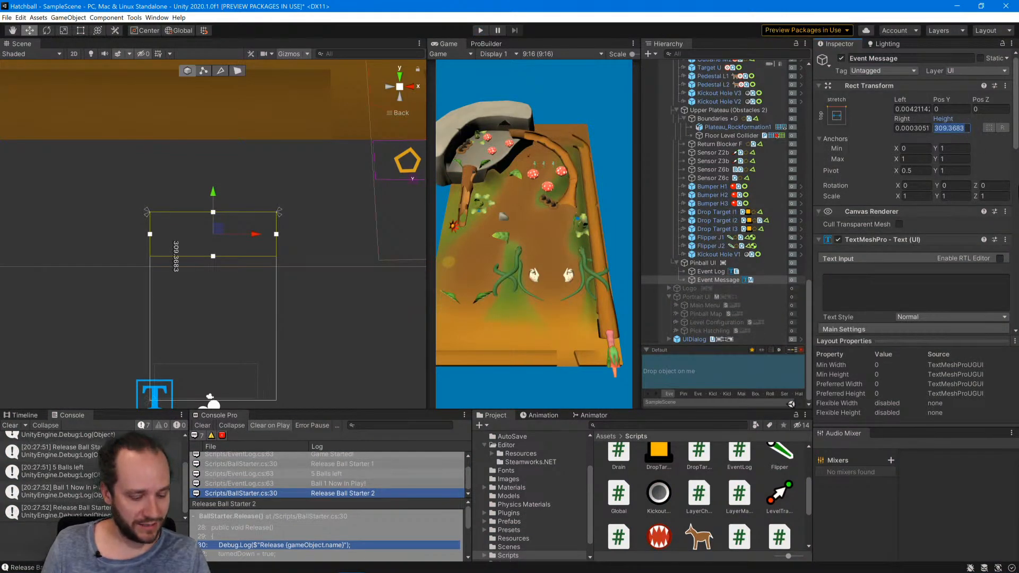
Set Event Message's height to 180 and enter the two-line sample text "Line 1" and "Line 2".
text(180)
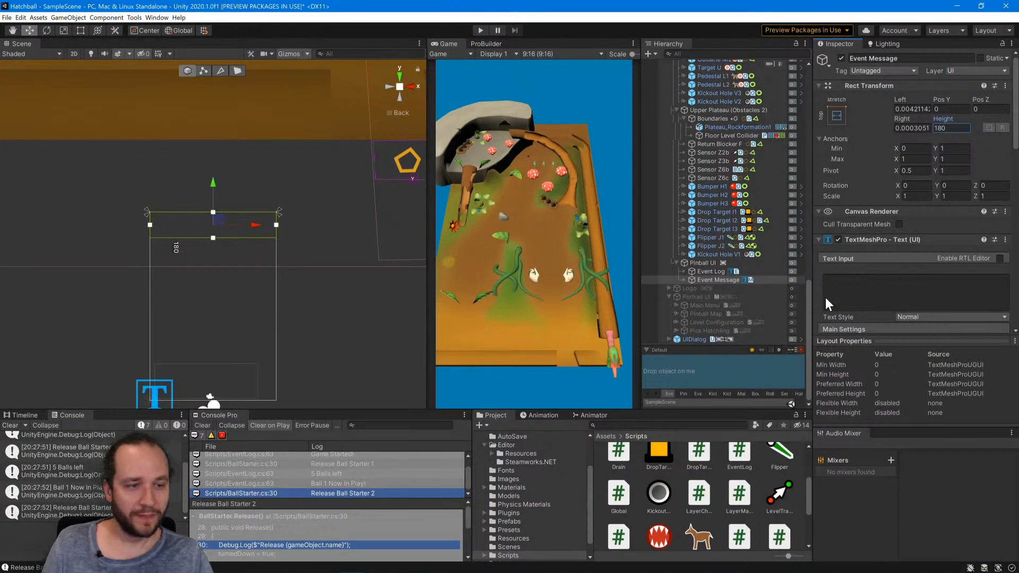
click(848, 296)
text(Line 1 )
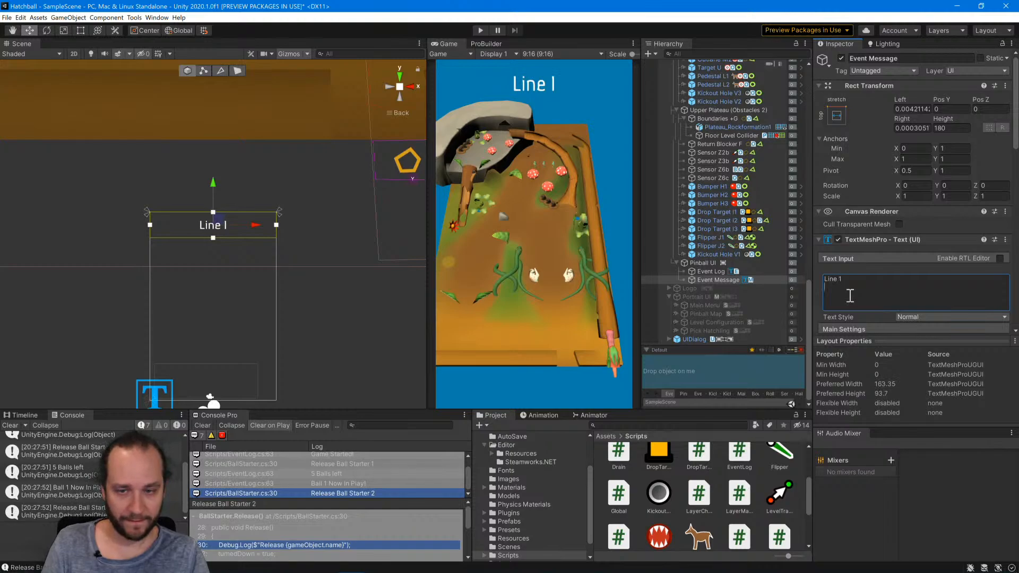
text(Line 2)
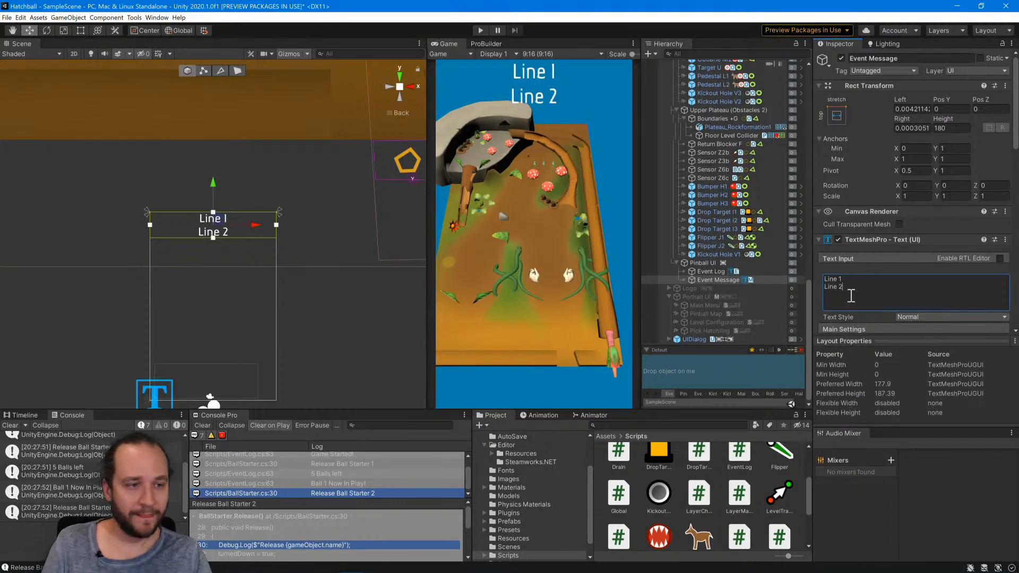
Tighten Event Message's line spacing to -24.6 and set its height to 160.
scroll(863, 282, down, 10)
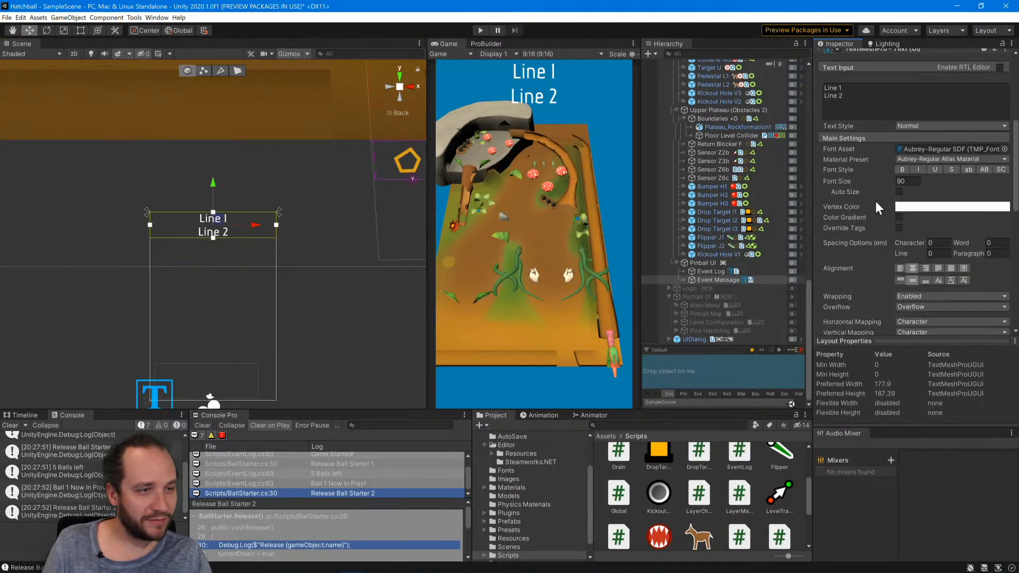
scroll(887, 250, up, 4)
drag(918, 253, 889, 253)
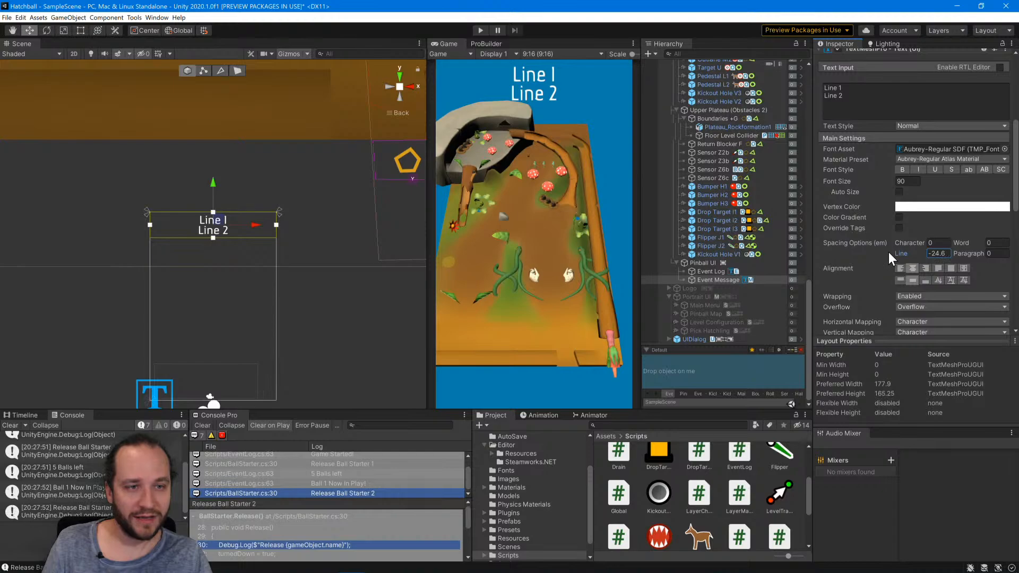
scroll(859, 249, up, 8)
click(954, 128)
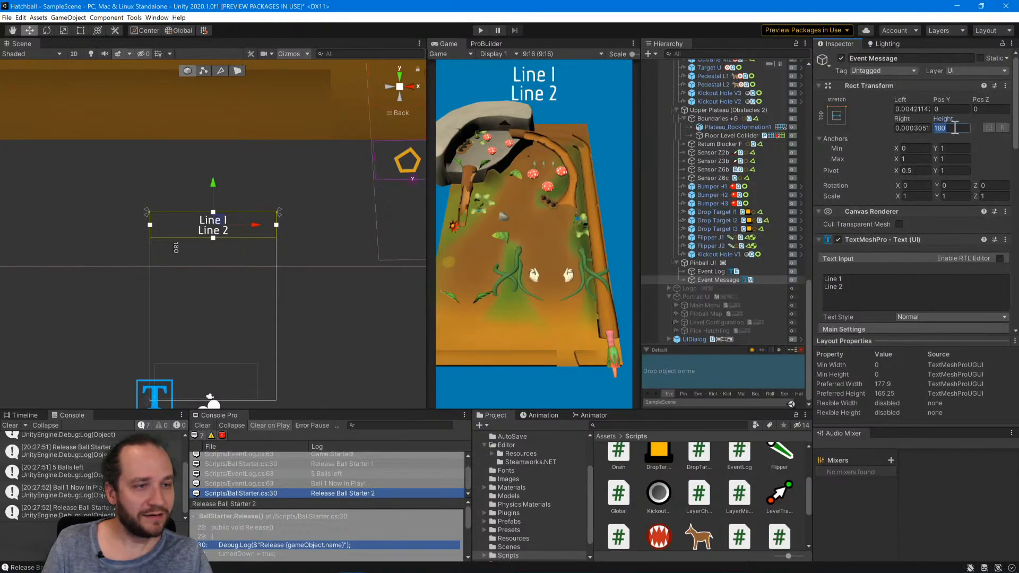
text(160)
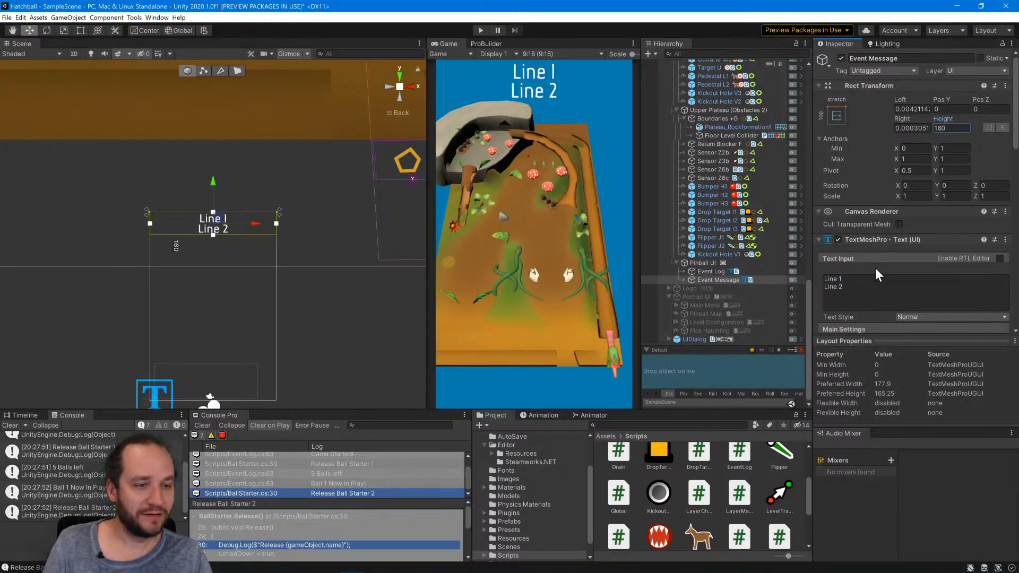
Clear the sample text from Event Message and deselect the object.
click(862, 285)
key(ctrl+a)
key(BackSpace)
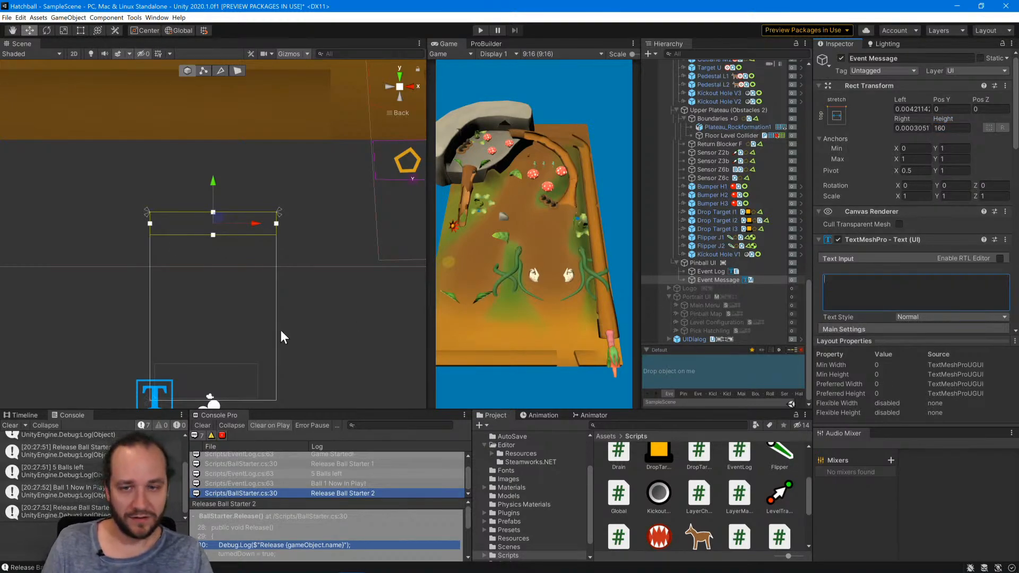
click(339, 325)
Run the game, pause it during Ball 1's play, and examine the upper plateau around kickout hole V1 in the scene.
click(480, 30)
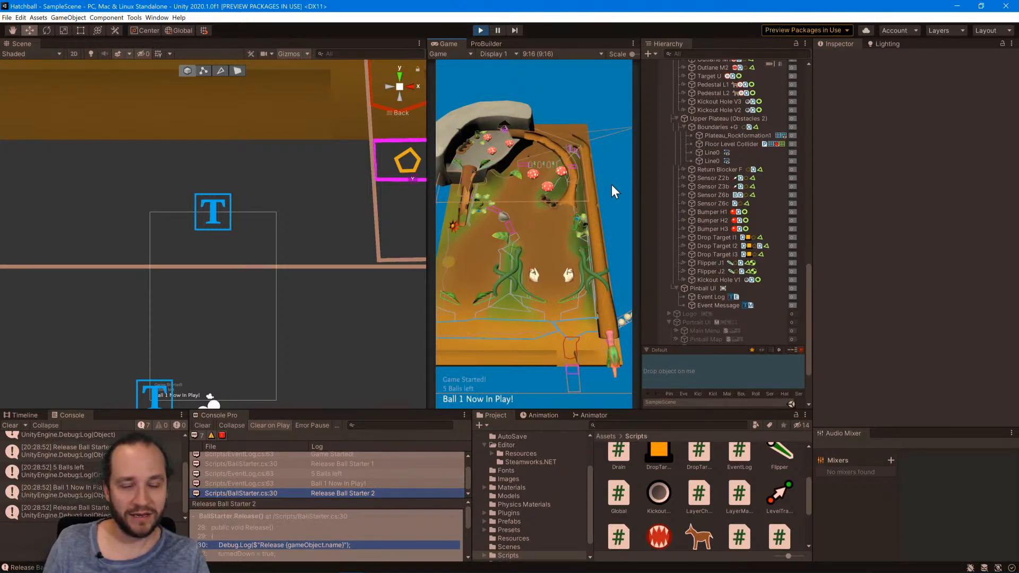
click(498, 31)
scroll(269, 215, down, 6)
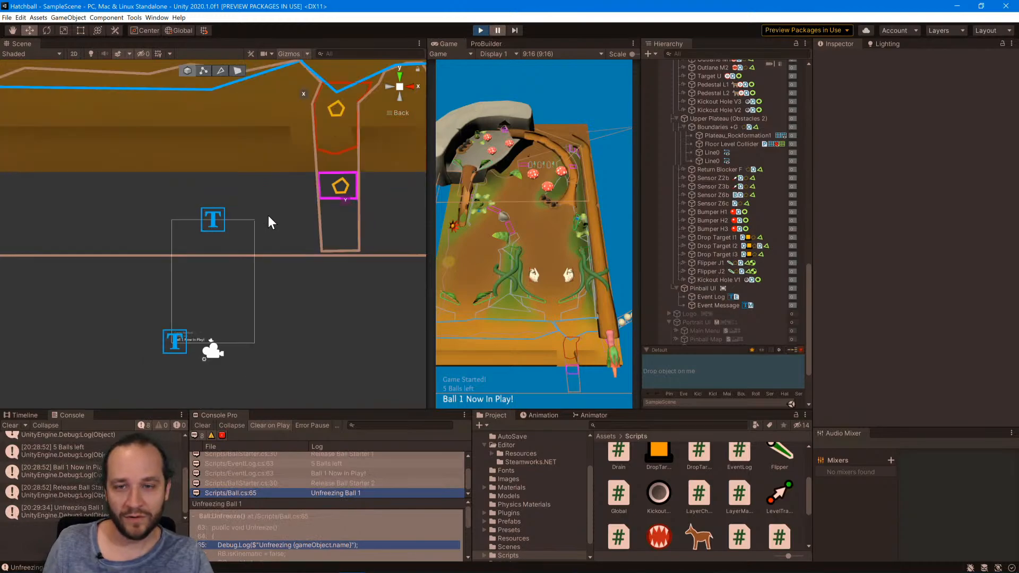
scroll(260, 195, down, 5)
middle_drag(243, 127, 238, 317)
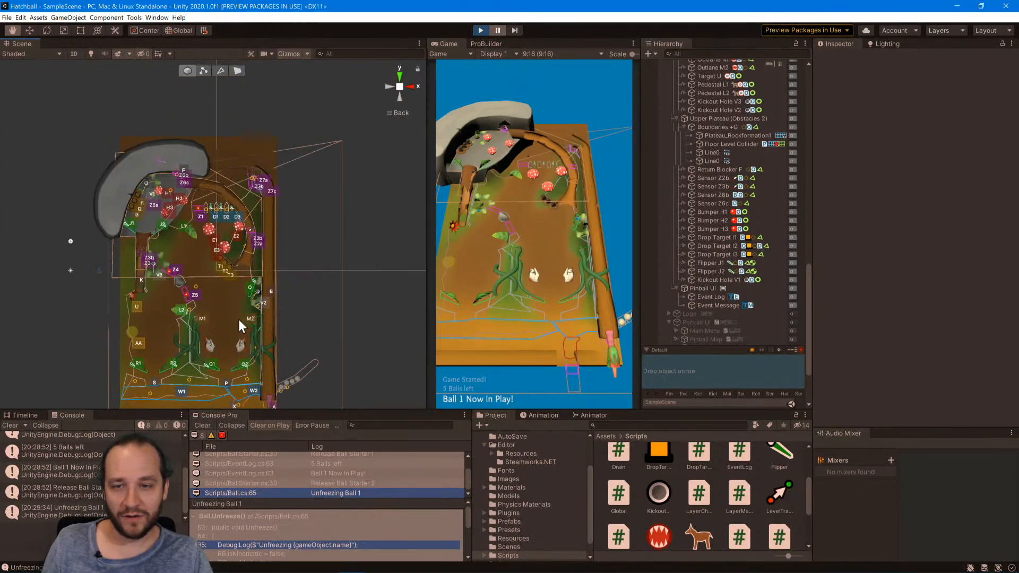
scroll(109, 218, up, 8)
scroll(110, 218, up, 5)
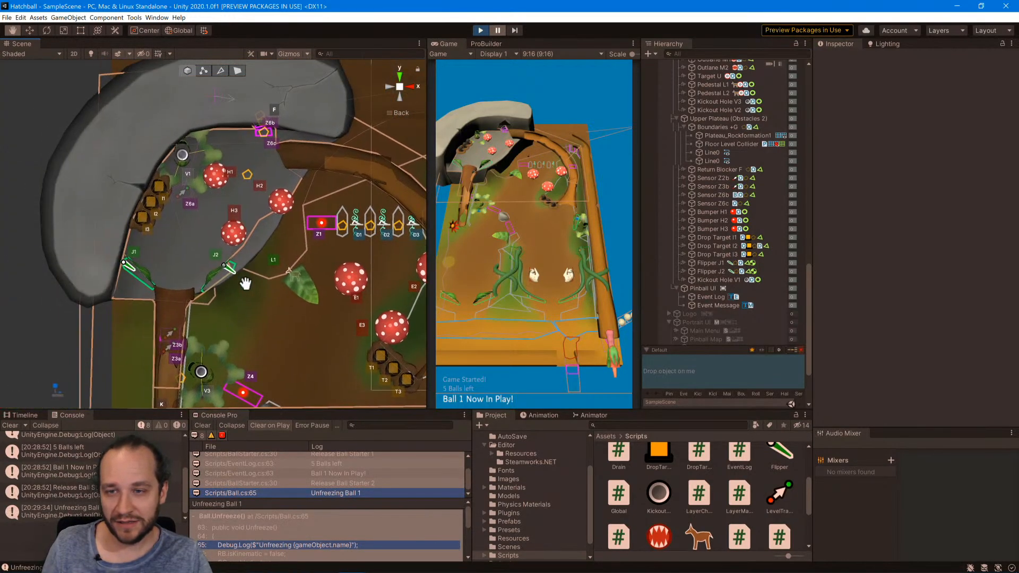
scroll(727, 262, up, 10)
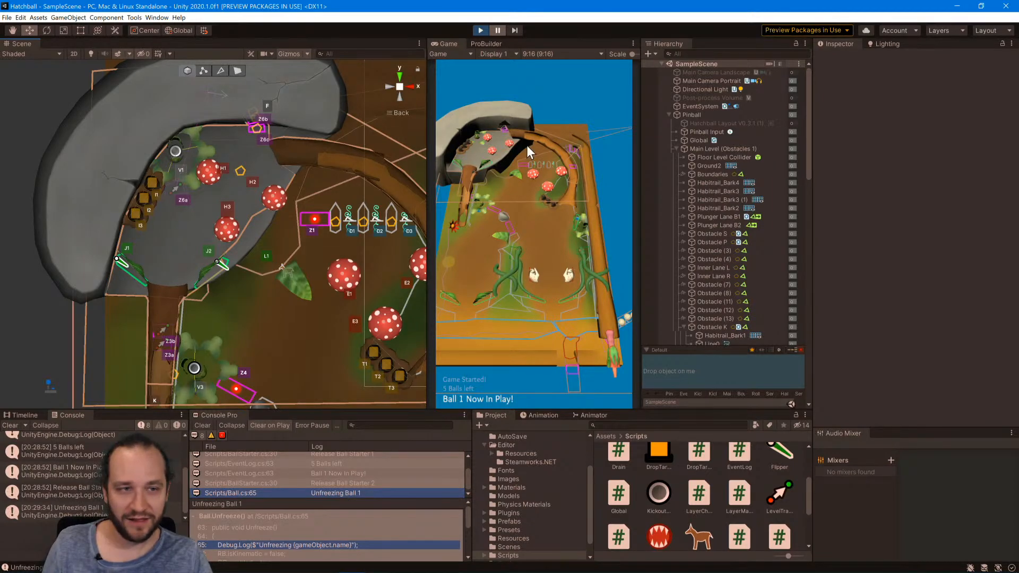
Select the Ball 1 object and review its transform, collider, rigidbody and Ball script settings.
scroll(702, 287, down, 10)
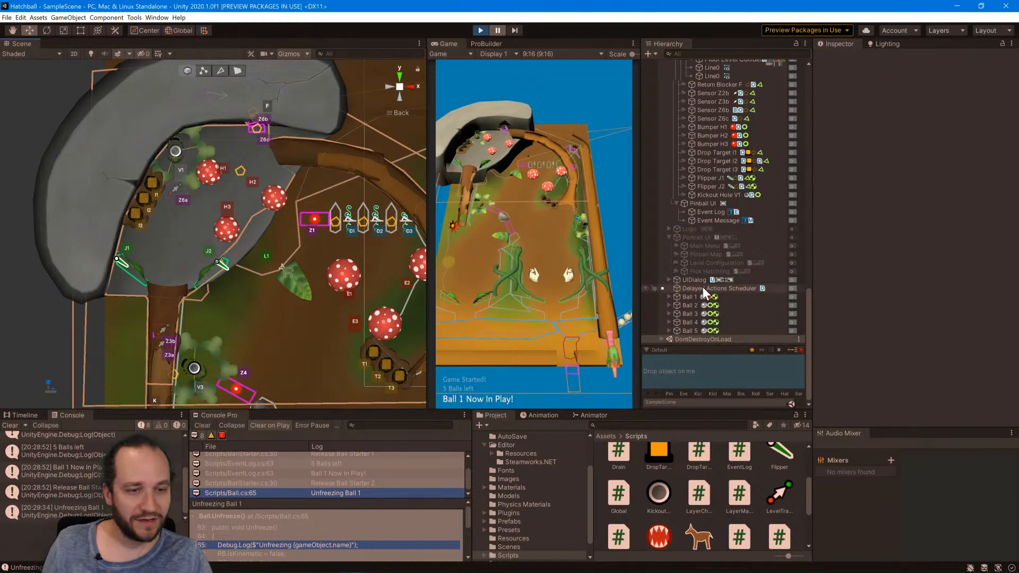
click(690, 297)
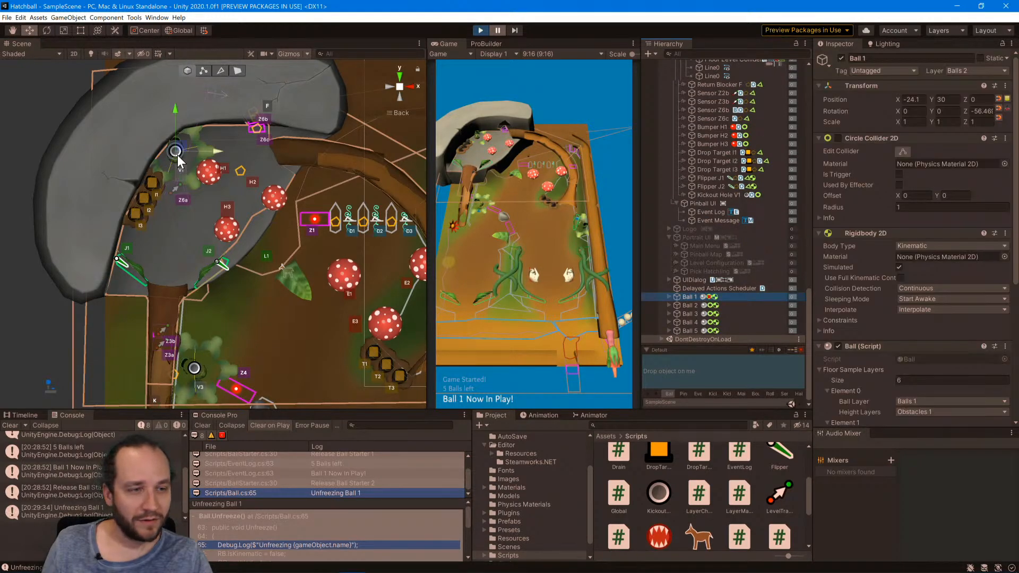
scroll(878, 283, down, 5)
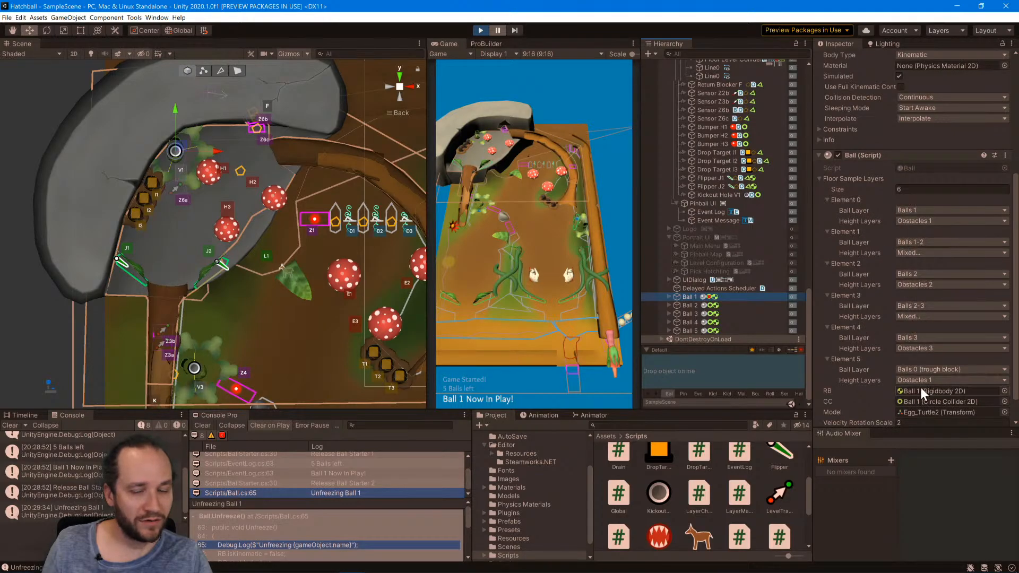
View Ball 1 from below, try raising it to about -6.6 on Z, and undo the move.
alt+drag(258, 269, 250, 159)
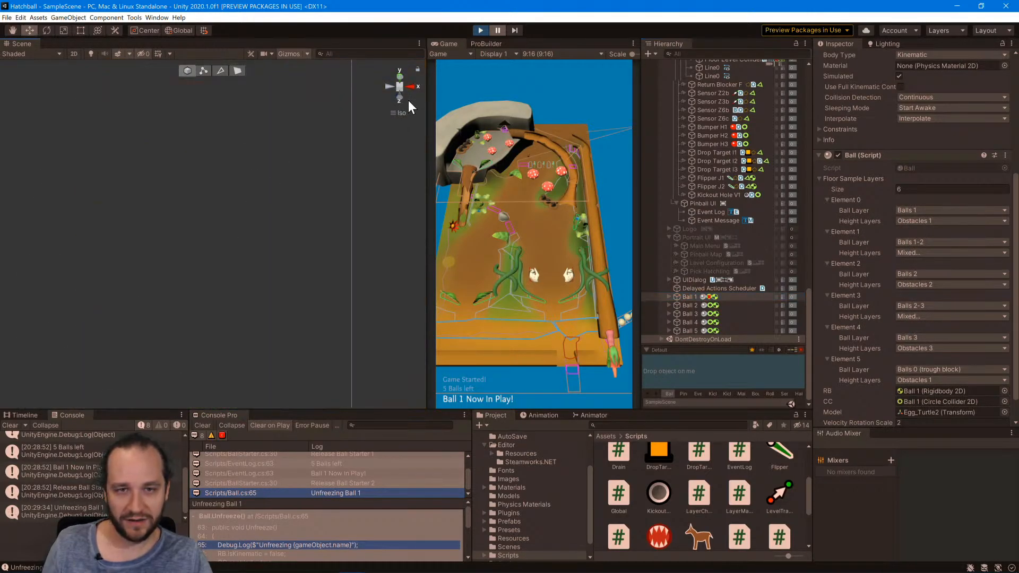
click(390, 87)
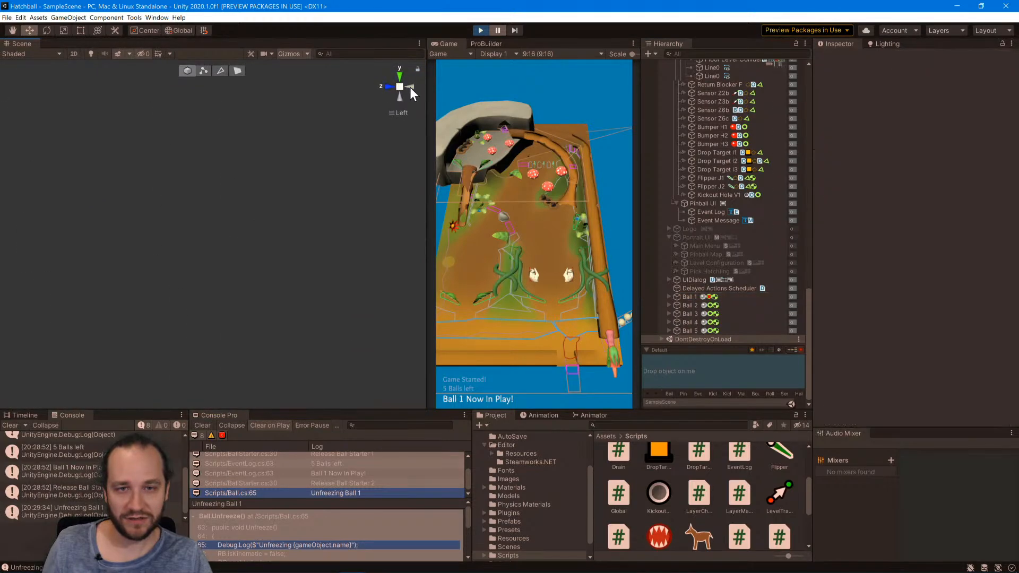
click(409, 87)
click(400, 99)
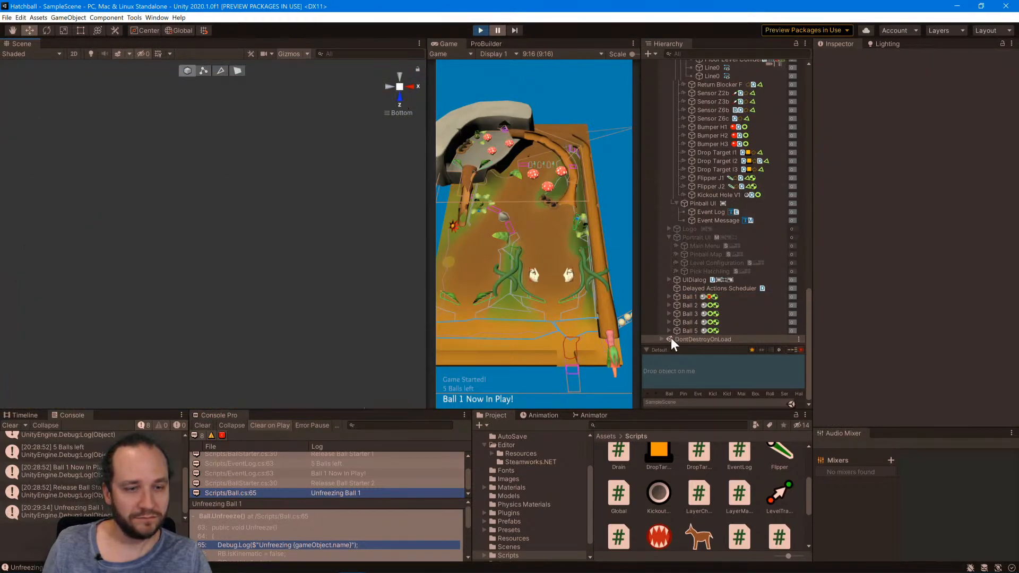
double_click(687, 297)
scroll(289, 259, down, 10)
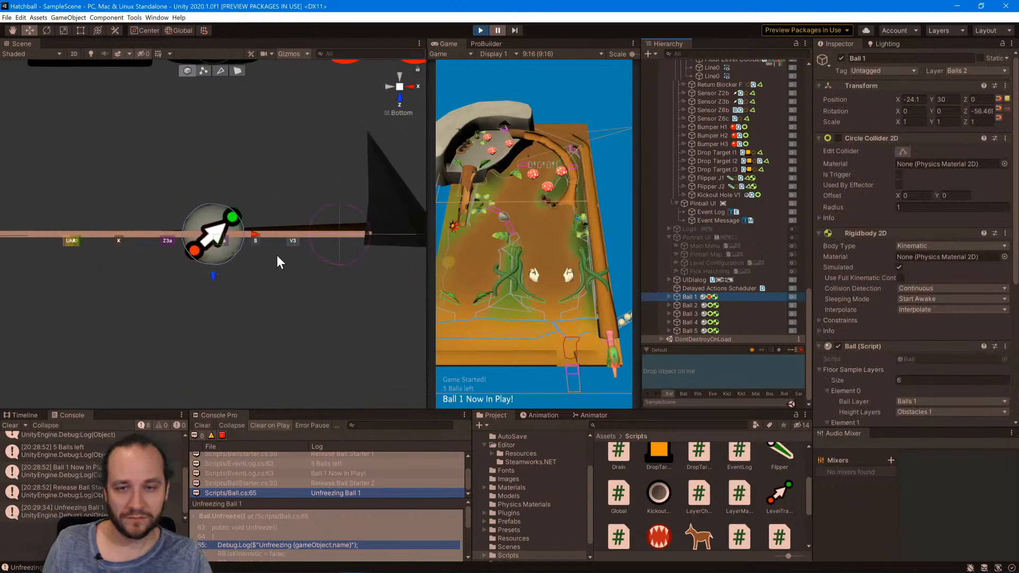
middle_drag(294, 227, 275, 280)
drag(194, 330, 197, 296)
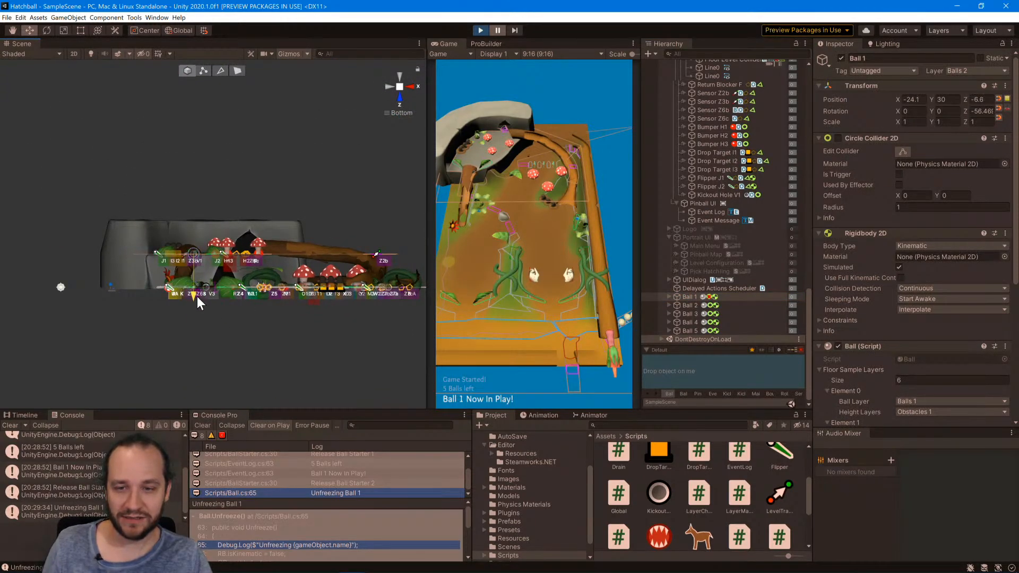
key(ctrl+z)
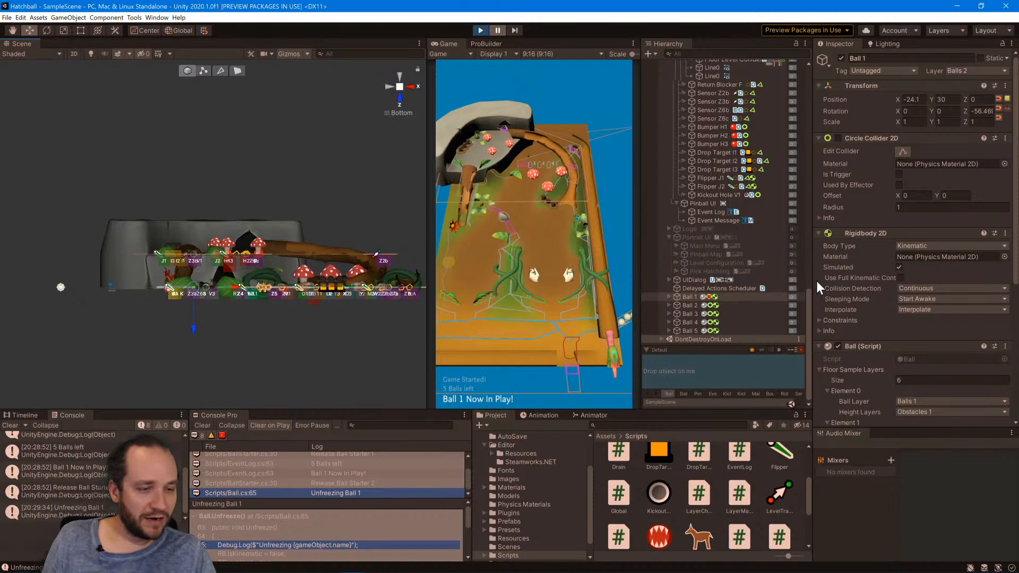
Examine Ball 1's layer and floor sample layer entries, and look over the upper plateau and its objects in the hierarchy.
scroll(849, 278, down, 5)
scroll(891, 190, up, 5)
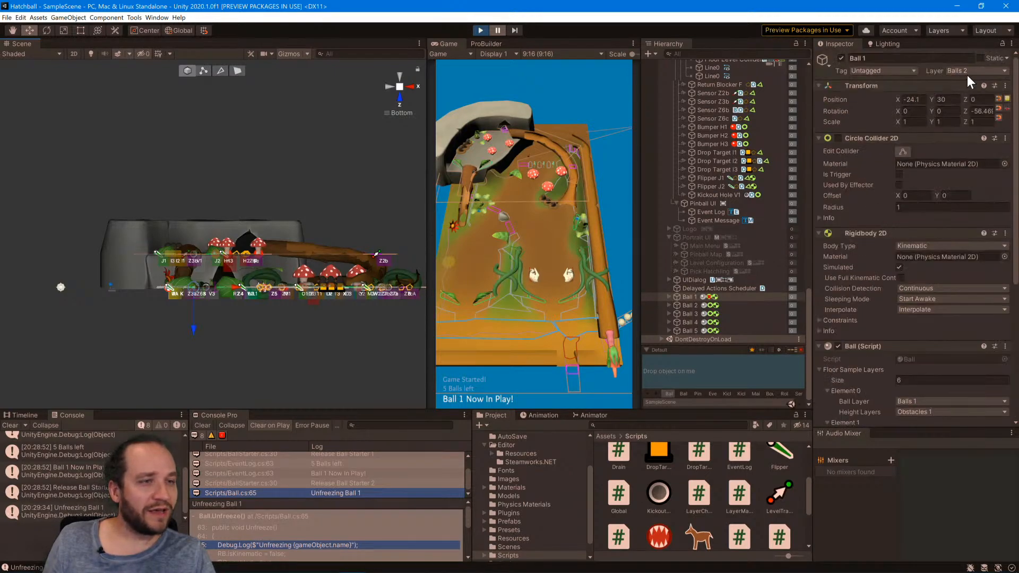
scroll(860, 272, down, 5)
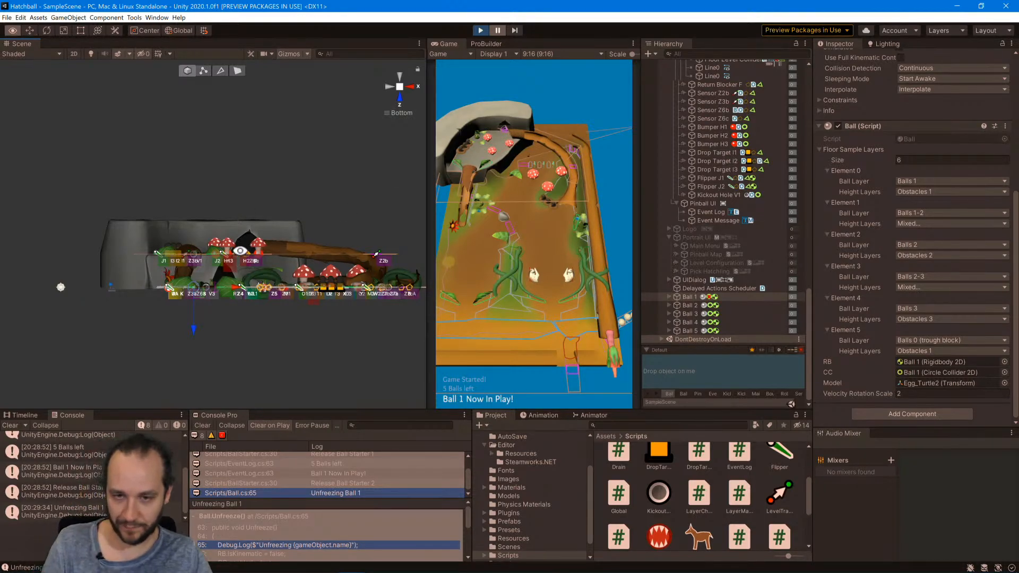
alt+drag(233, 250, 402, 368)
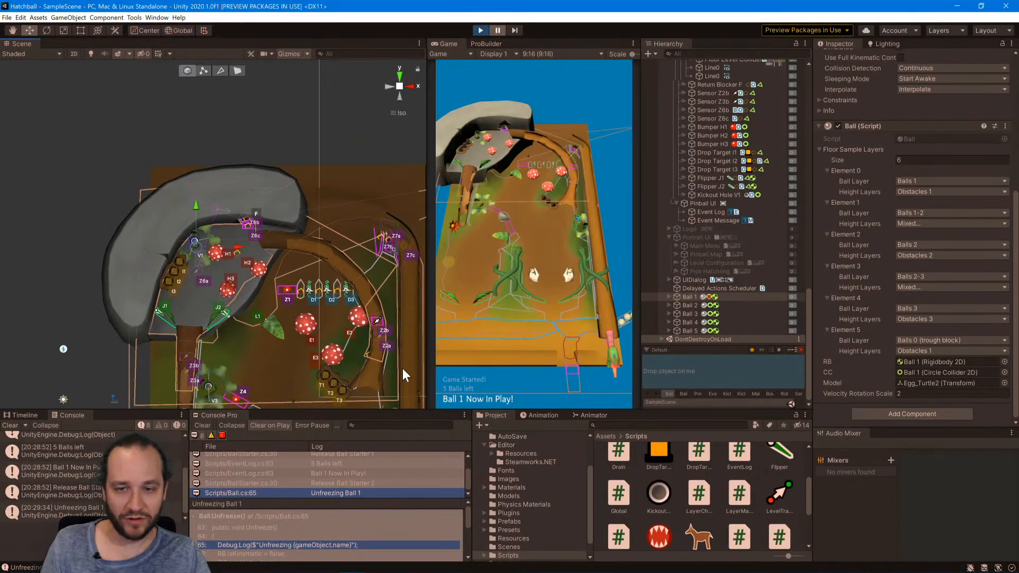
scroll(699, 328, up, 6)
scroll(699, 329, down, 6)
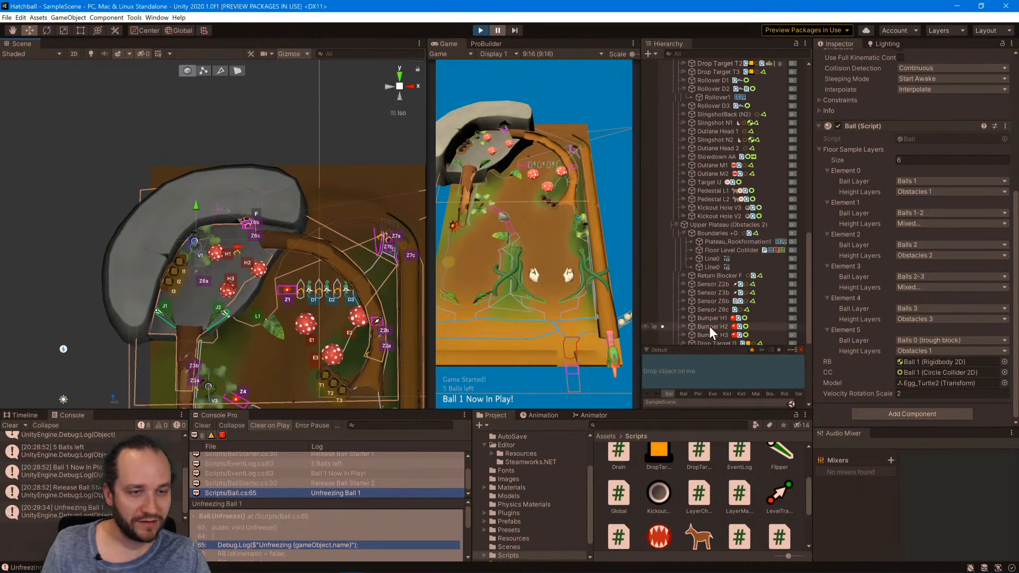
scroll(689, 243, up, 2)
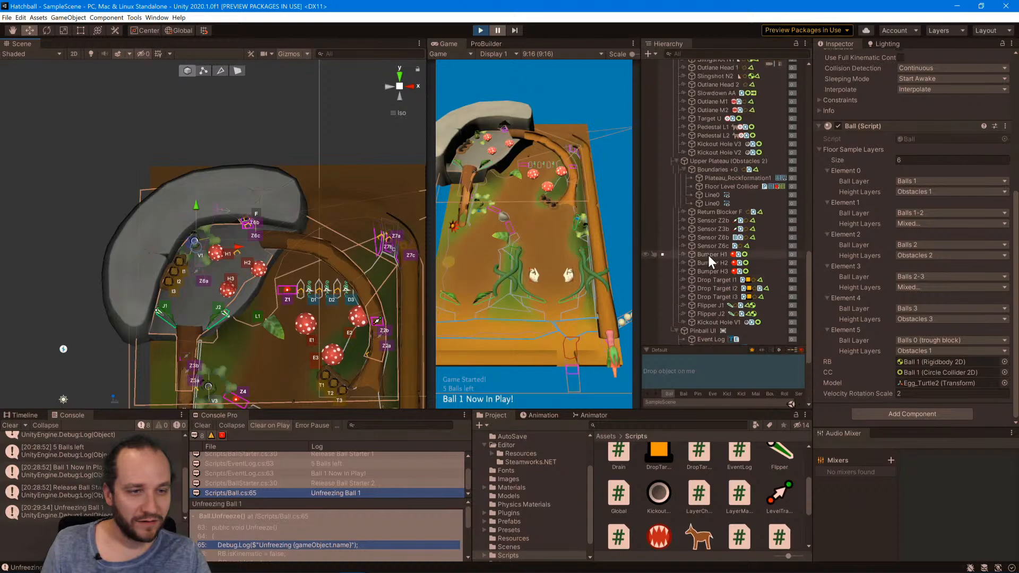
scroll(715, 260, up, 1)
scroll(712, 263, down, 3)
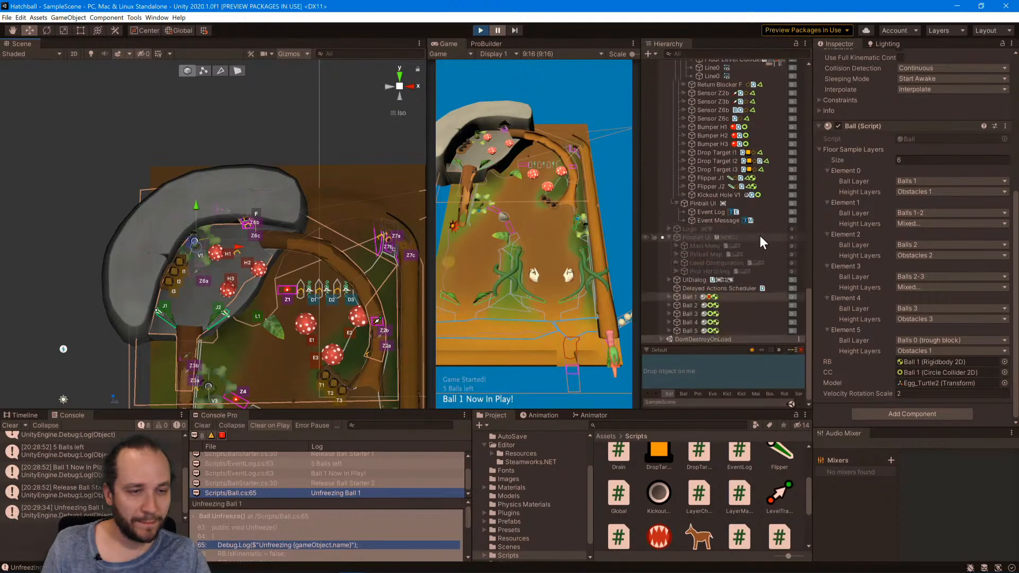
scroll(713, 263, up, 2)
scroll(731, 281, up, 2)
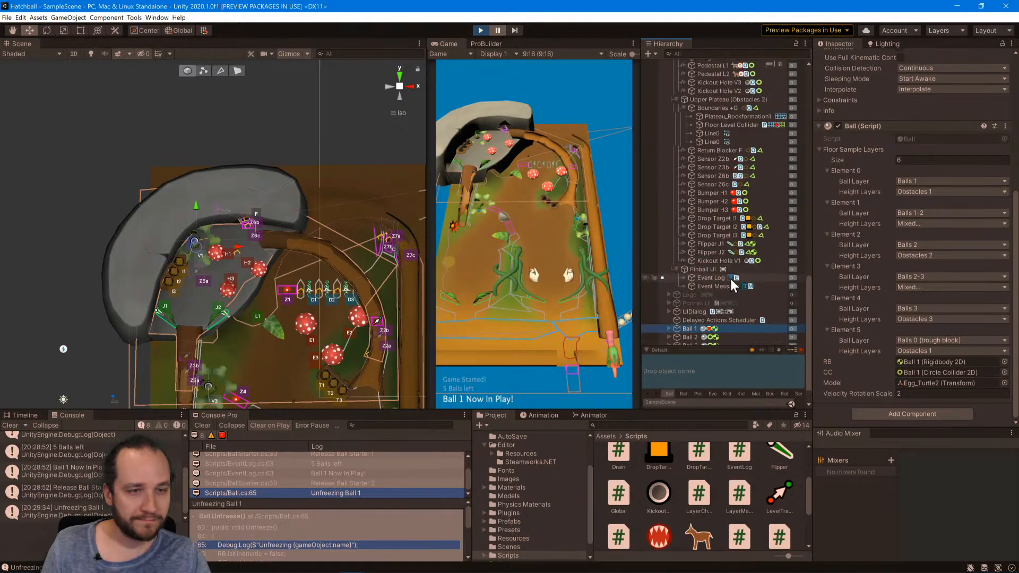
Stop the game and inspect the upper plateau's Floor Level Collider and its coverage around the kickout hole.
click(480, 30)
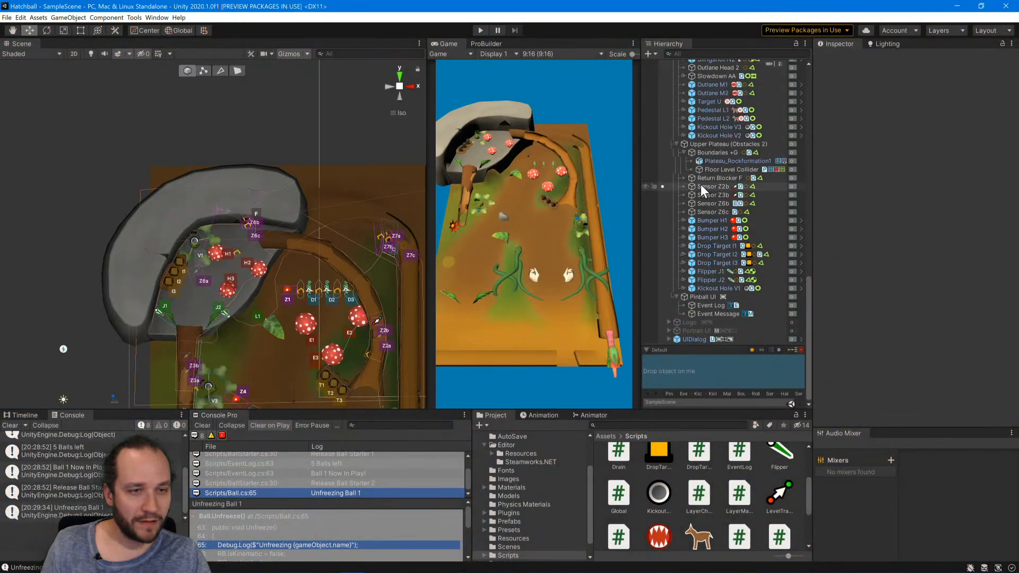
click(719, 200)
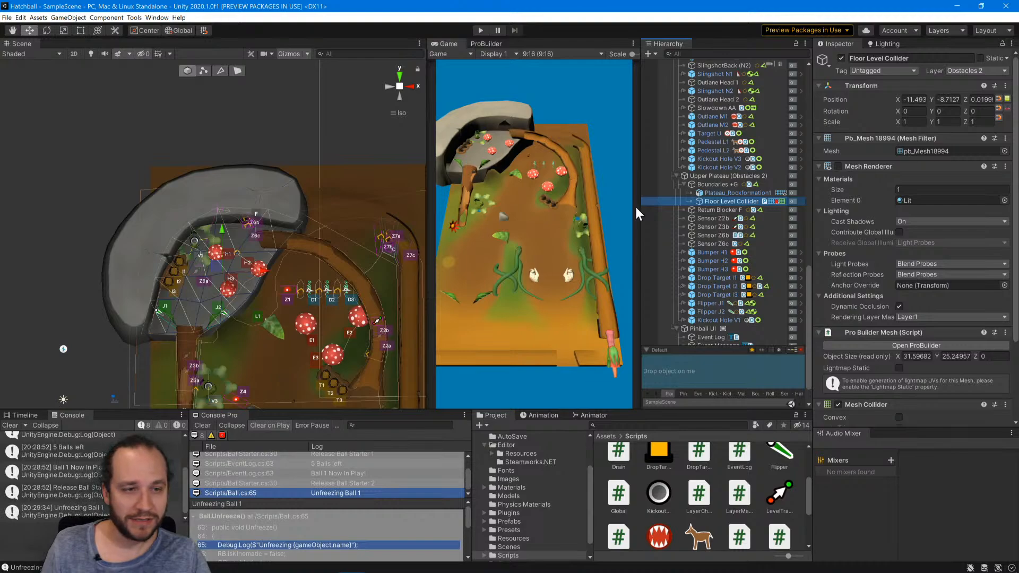
click(724, 194)
click(723, 202)
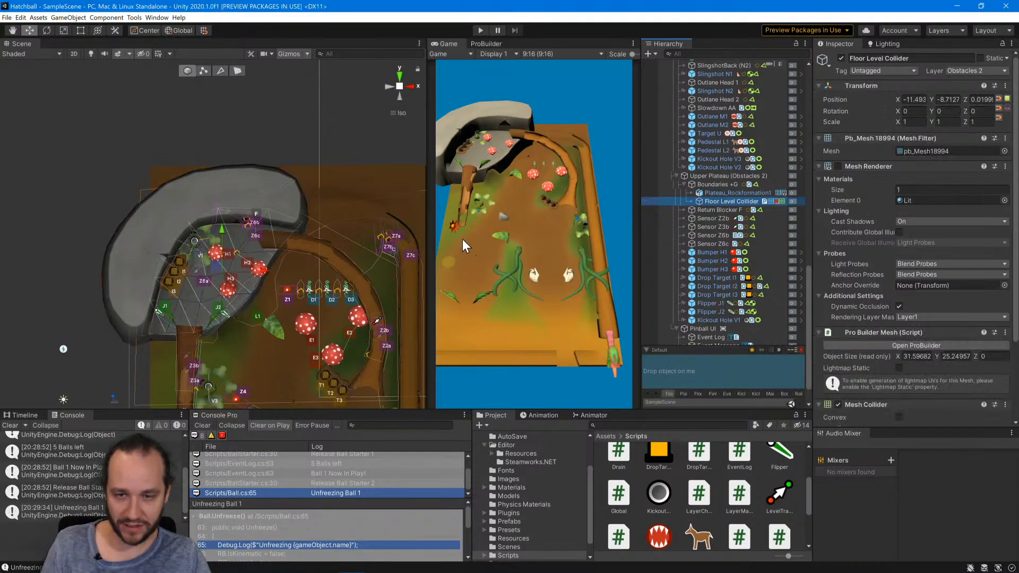
click(195, 133)
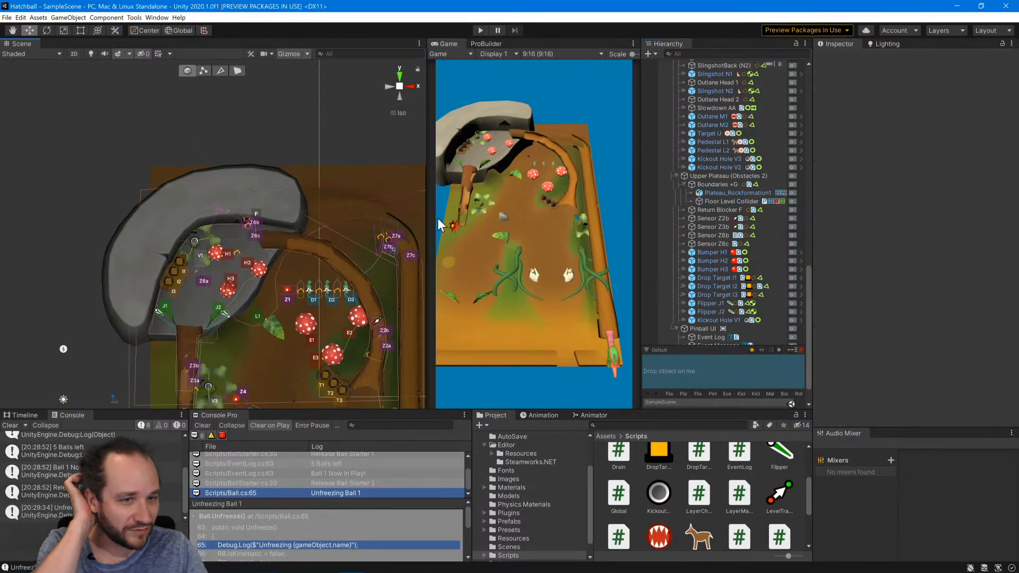
click(723, 201)
Duplicate the Main Level's Floor Level Collider and move the copy to about X -17.9, Y 39.8 on the rock plateau.
scroll(725, 207, up, 15)
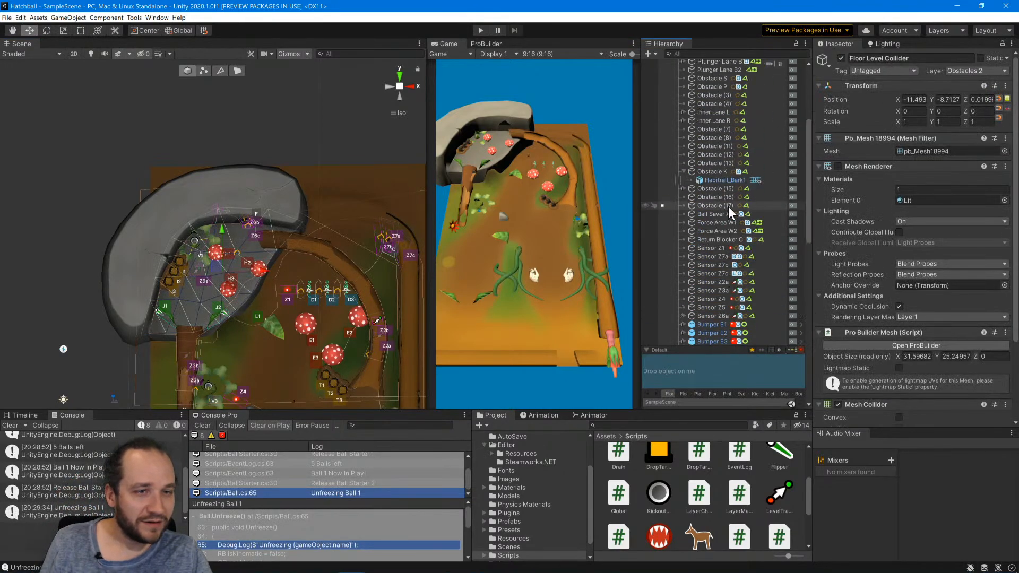
click(705, 156)
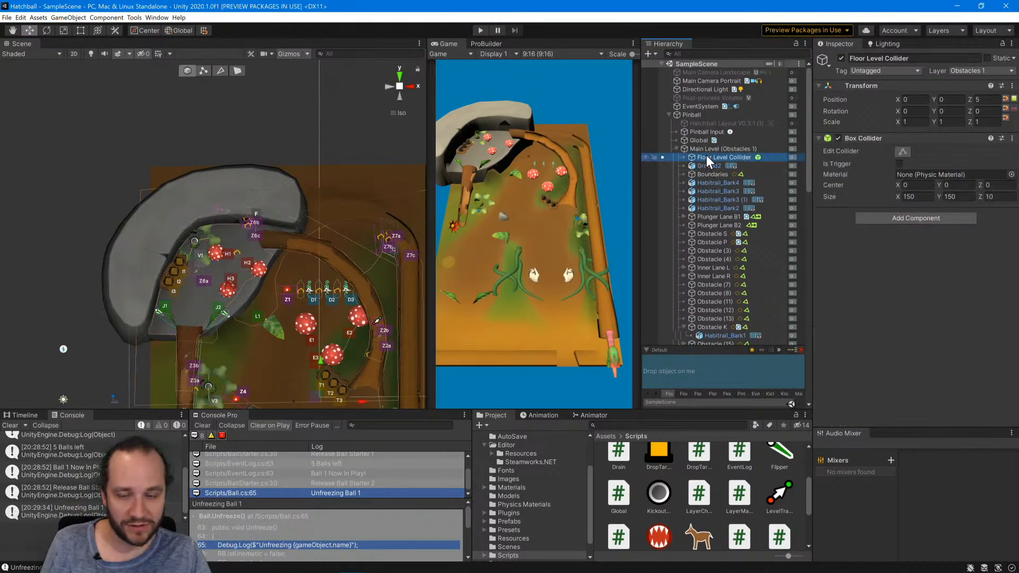
key(ctrl+d)
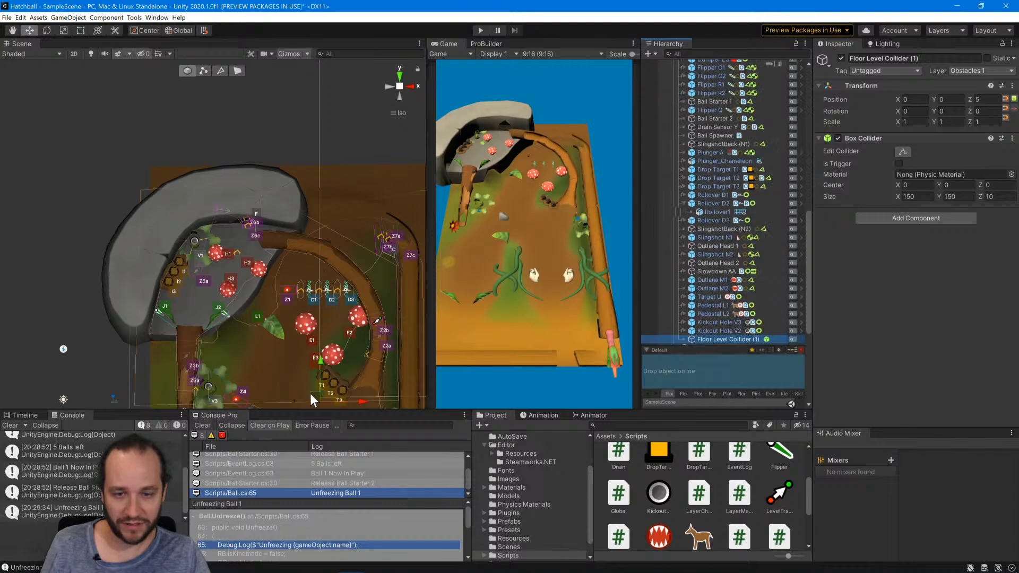
drag(310, 394, 218, 193)
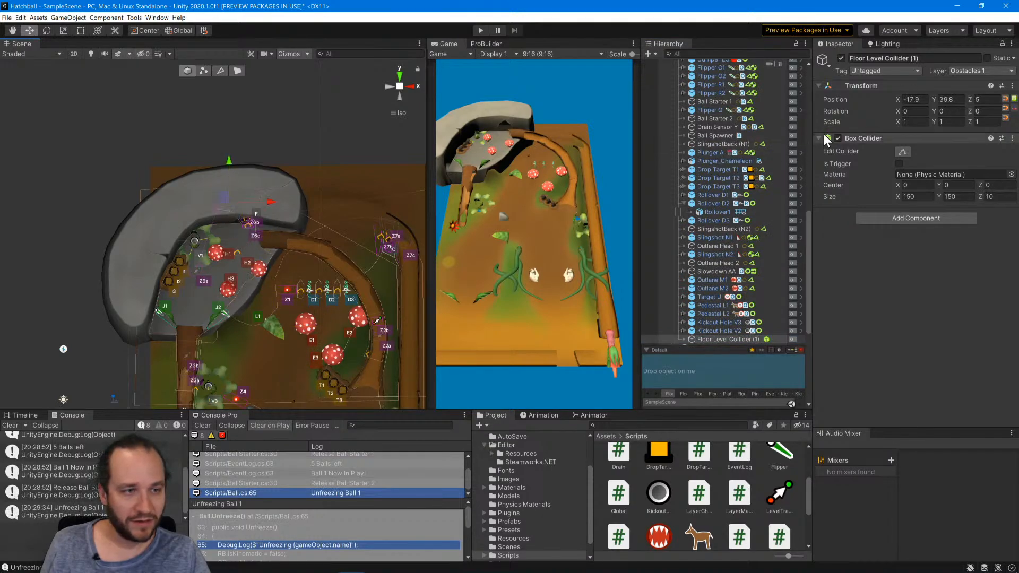
Set the duplicated floor collider's box size to 10 in both X and Y.
click(923, 196)
text(10)
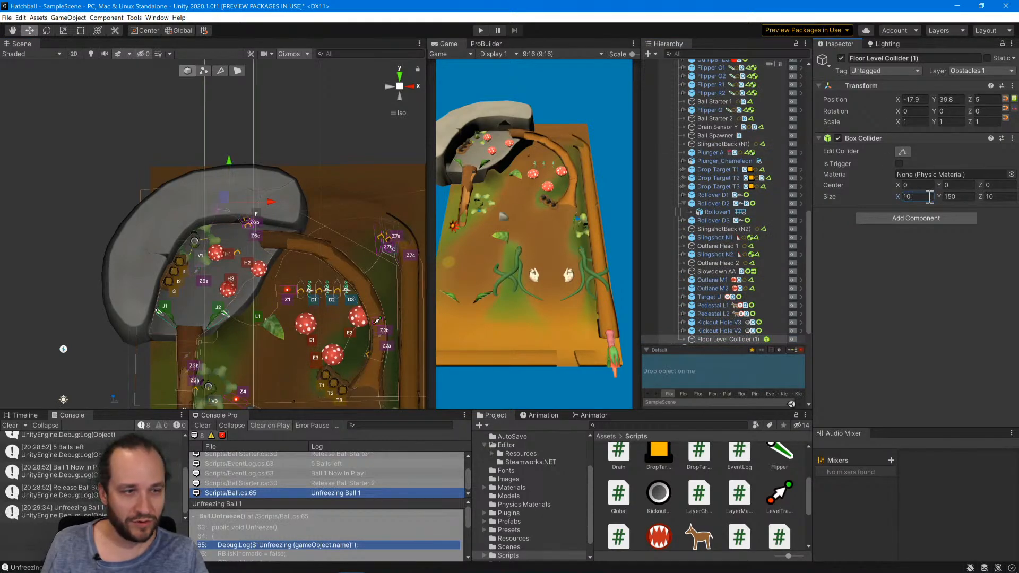
key(Tab)
text(10)
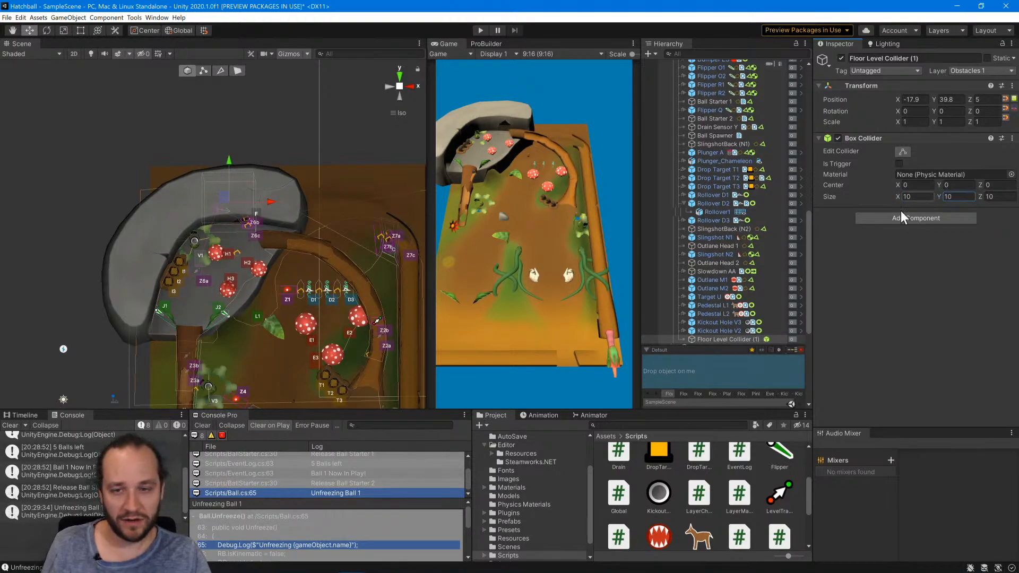
key(Return)
Switch to the left side view and raise the duplicated collider to about Z -1.44, lining it up with the plateau level.
alt+drag(358, 374, 293, 162)
click(389, 86)
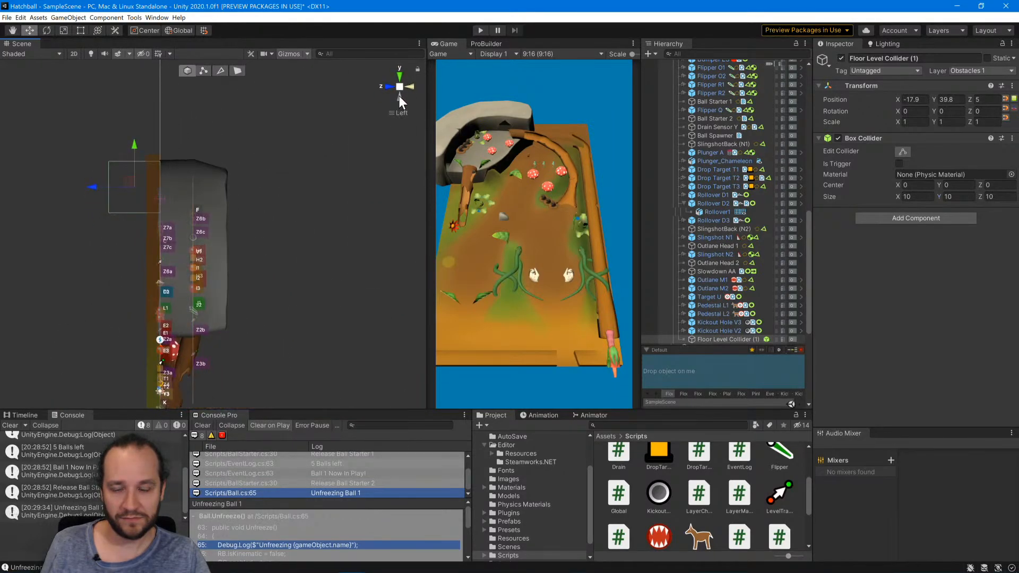
drag(92, 184, 126, 185)
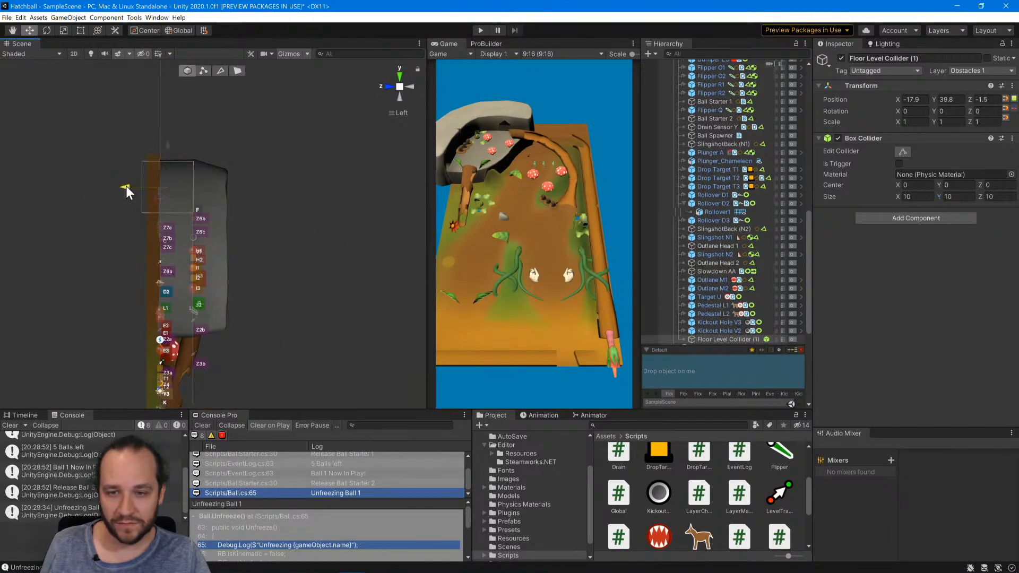
scroll(225, 200, up, 5)
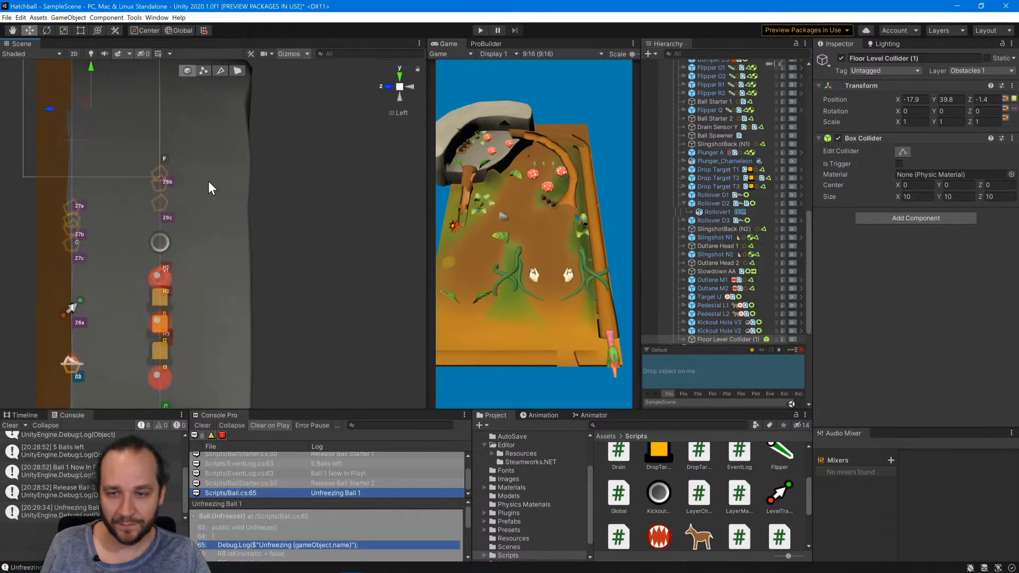
middle_drag(208, 180, 220, 243)
drag(73, 180, 74, 179)
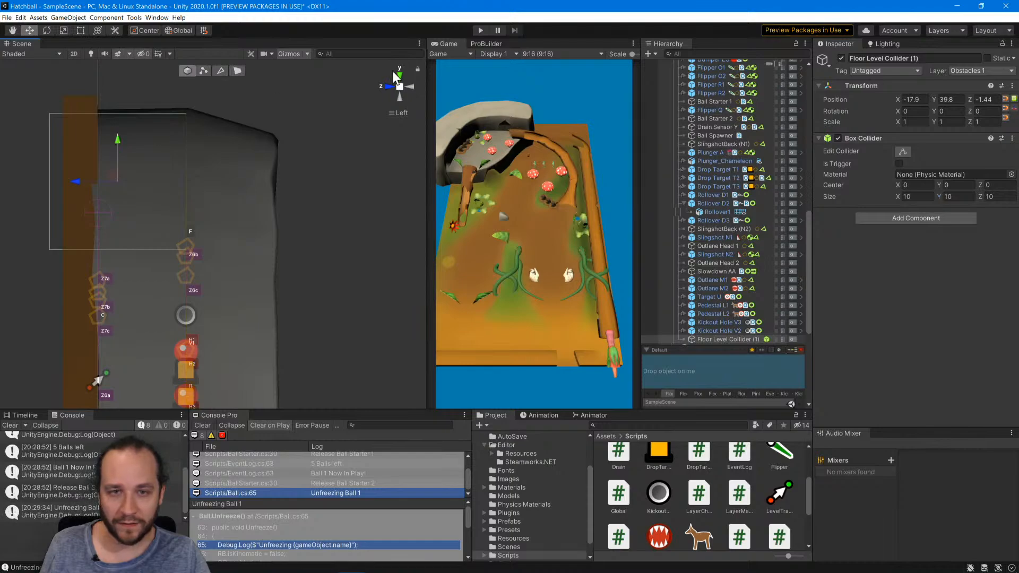
Switch to the back view and shift the duplicated floor collider to about X -16.73, Y 38.32 on the rock plateau.
click(388, 88)
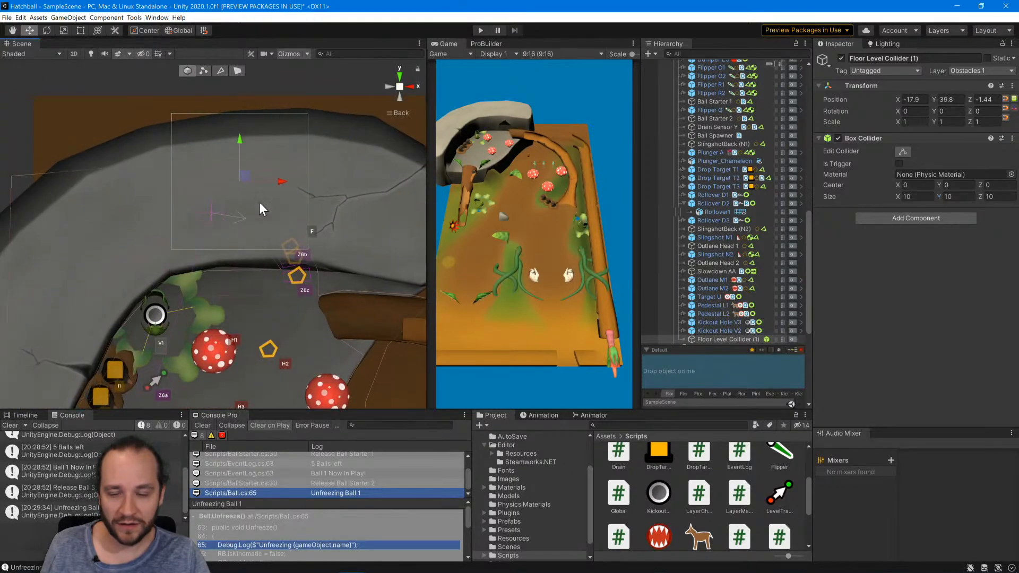
drag(244, 170, 262, 189)
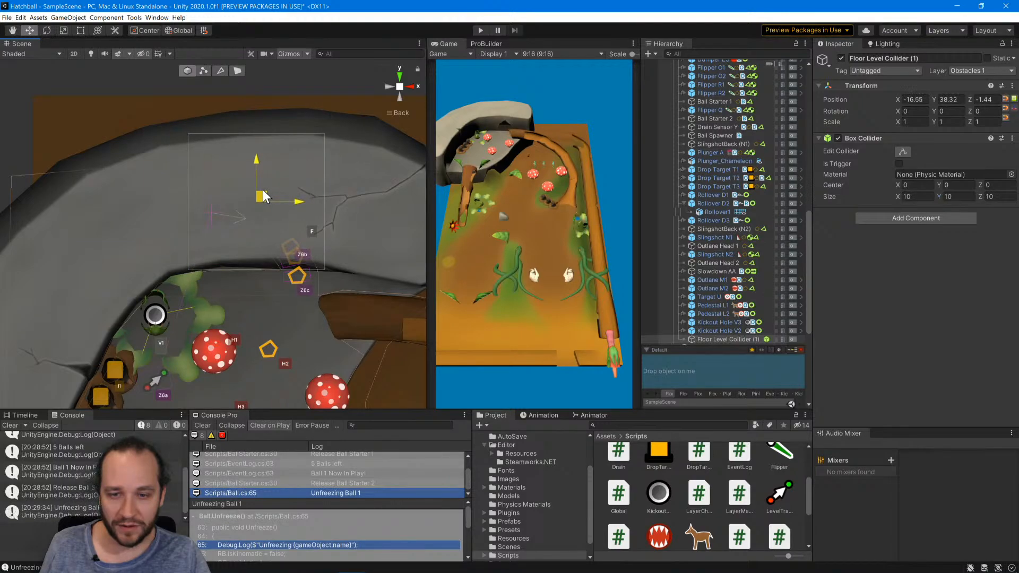
Examine Sensor Z6b, Return Blocker F and Sensor Z6c, and compare the floor level colliders of the upper plateau and Main Level.
click(287, 274)
click(296, 260)
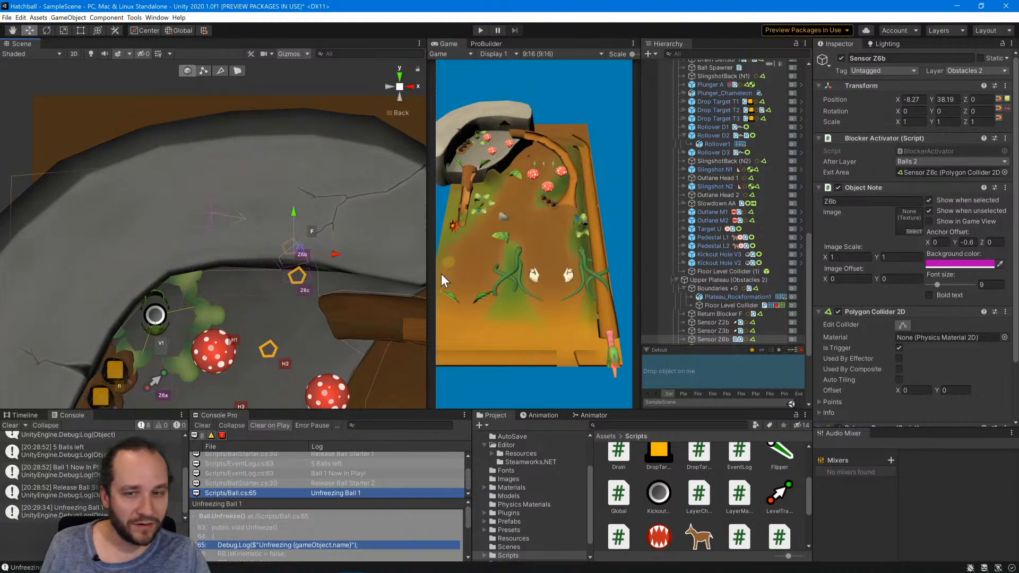
click(283, 245)
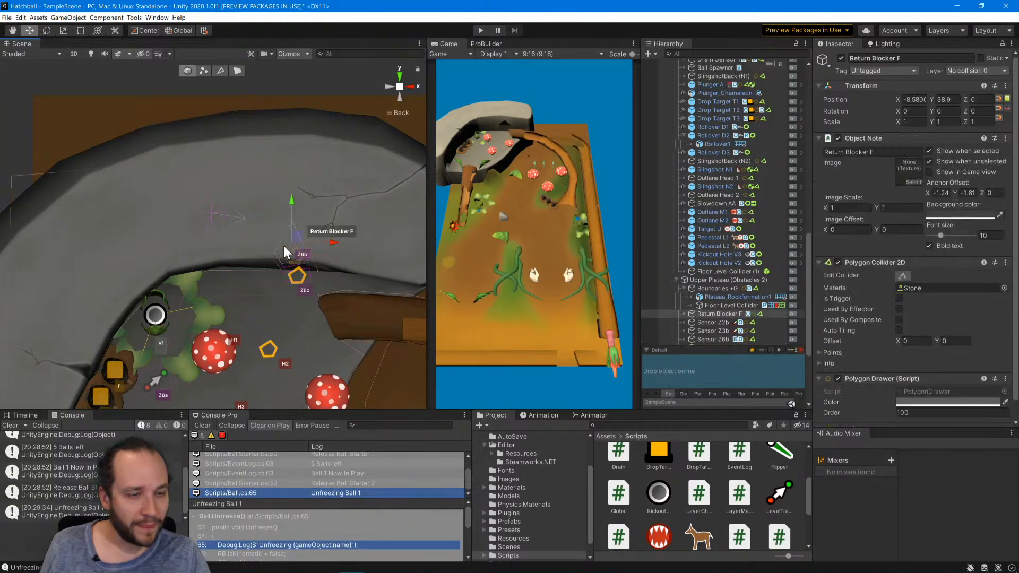
scroll(834, 271, down, 1)
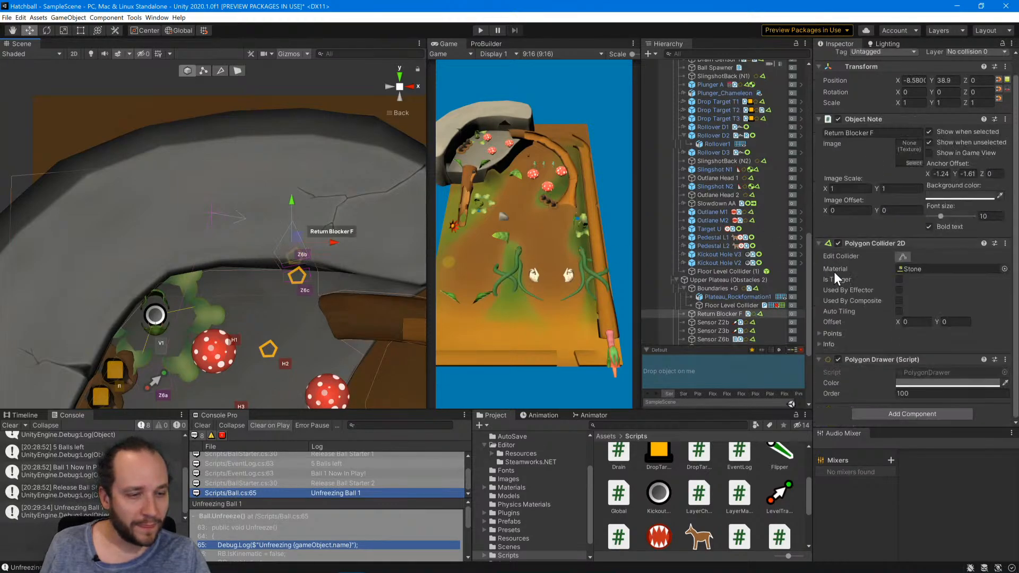
click(295, 280)
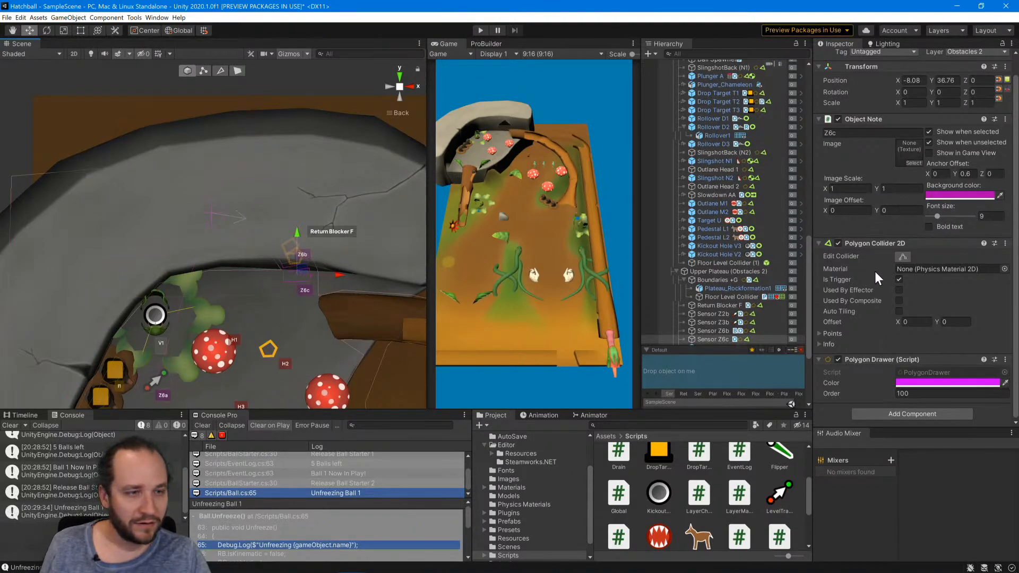
scroll(875, 272, up, 1)
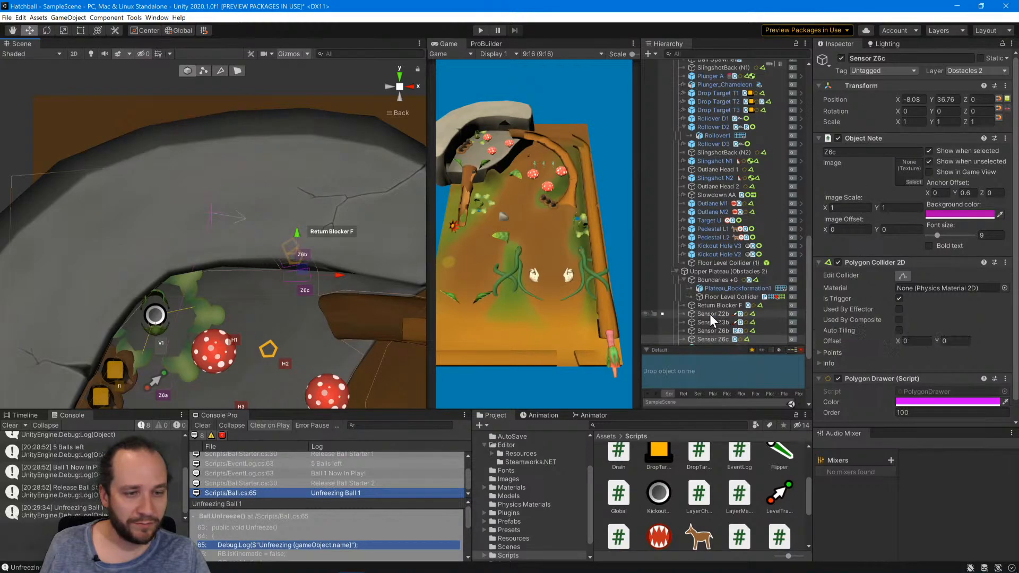
scroll(709, 313, down, 3)
click(711, 266)
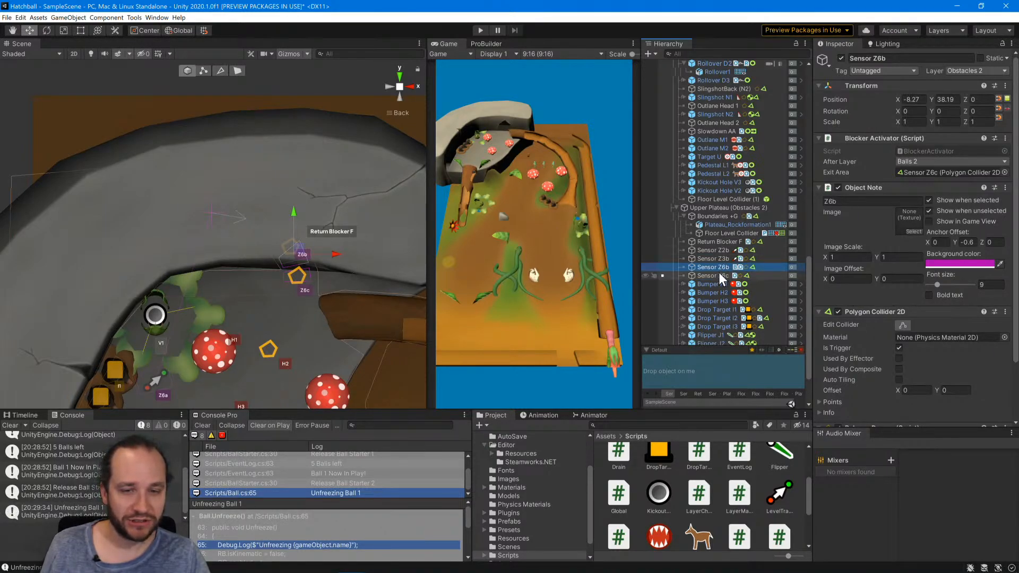
click(713, 234)
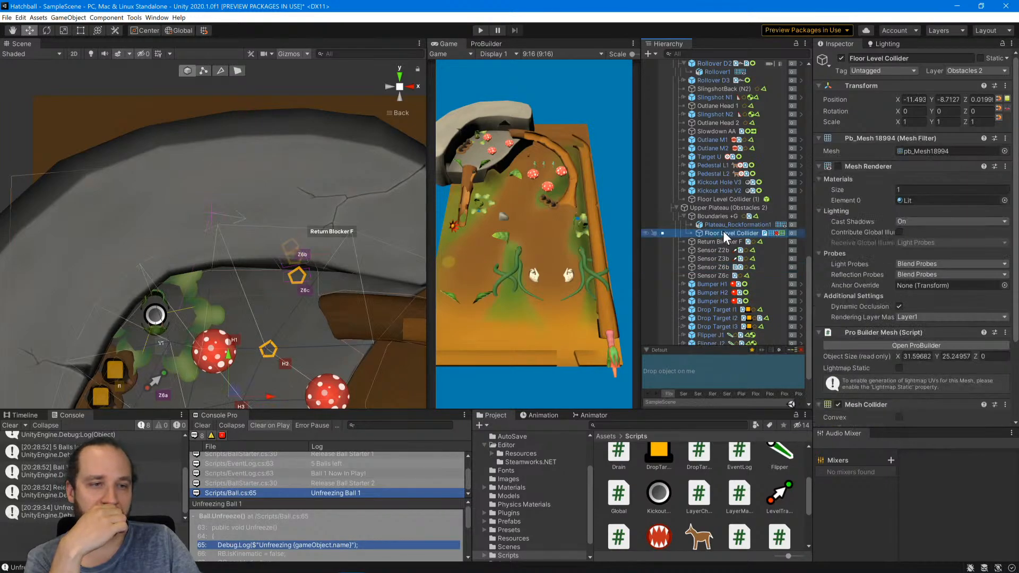
scroll(722, 231, up, 10)
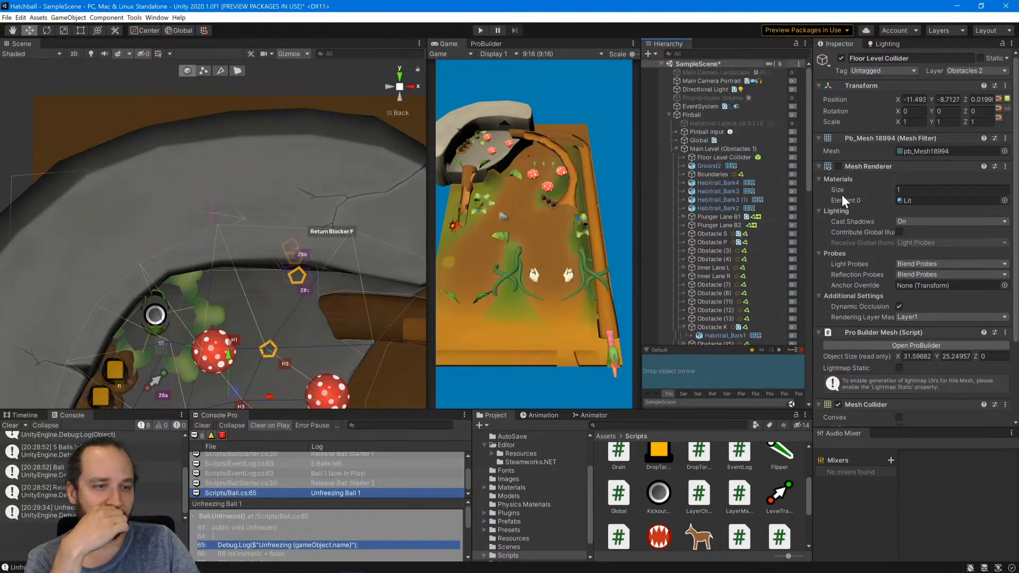
click(711, 157)
scroll(721, 219, down, 10)
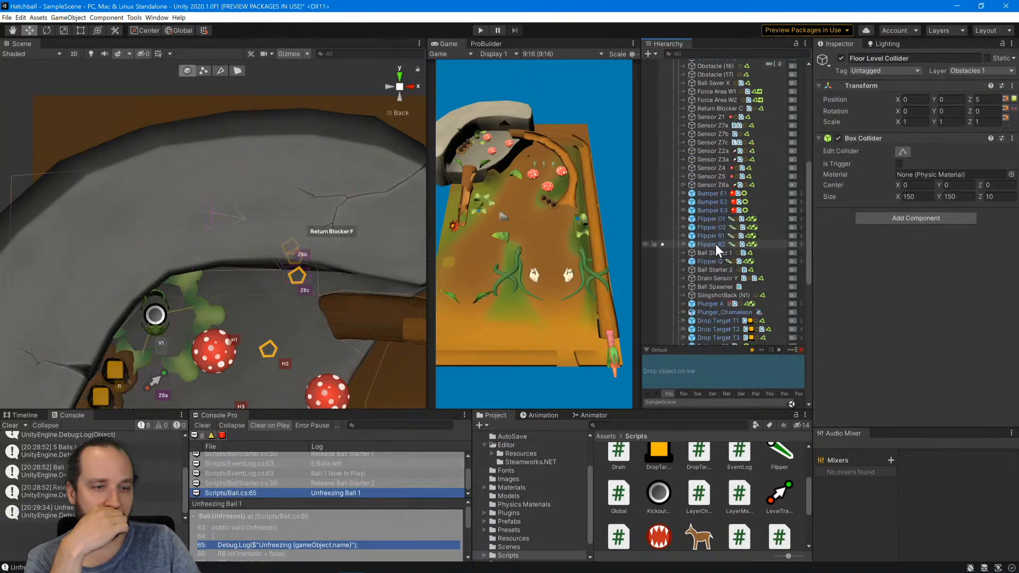
Rename the duplicated Floor Level Collider as "Floor Level Collider Up to F".
click(716, 236)
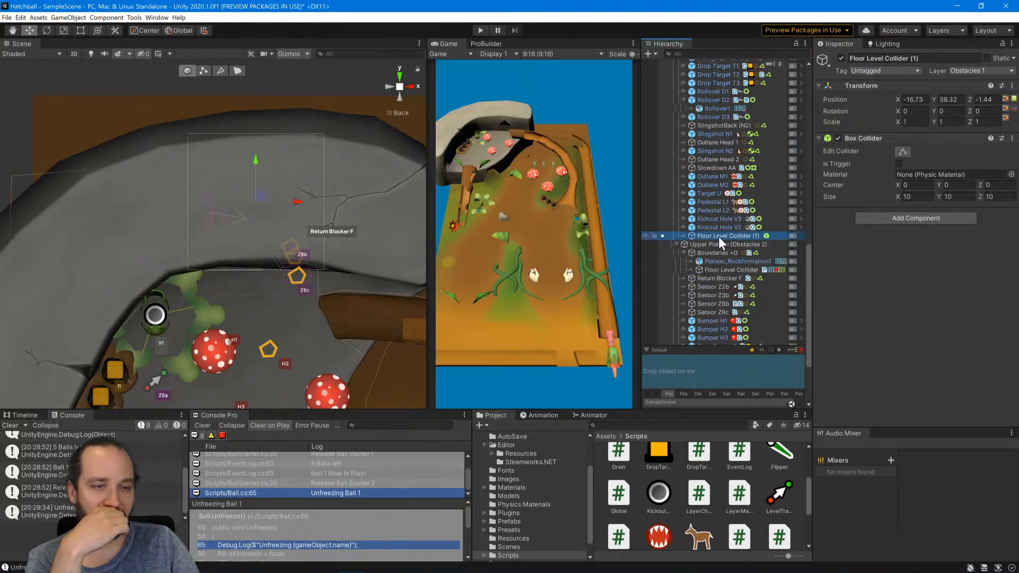
key(F2)
key(End)
key(BackSpace)
key(BackSpace)
key(BackSpace)
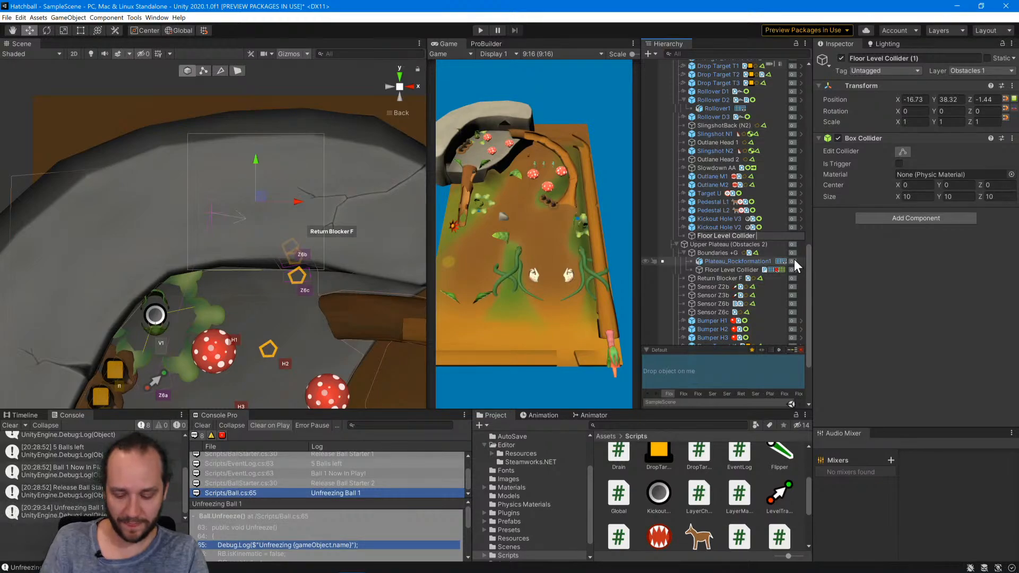
text(F)
key(Return)
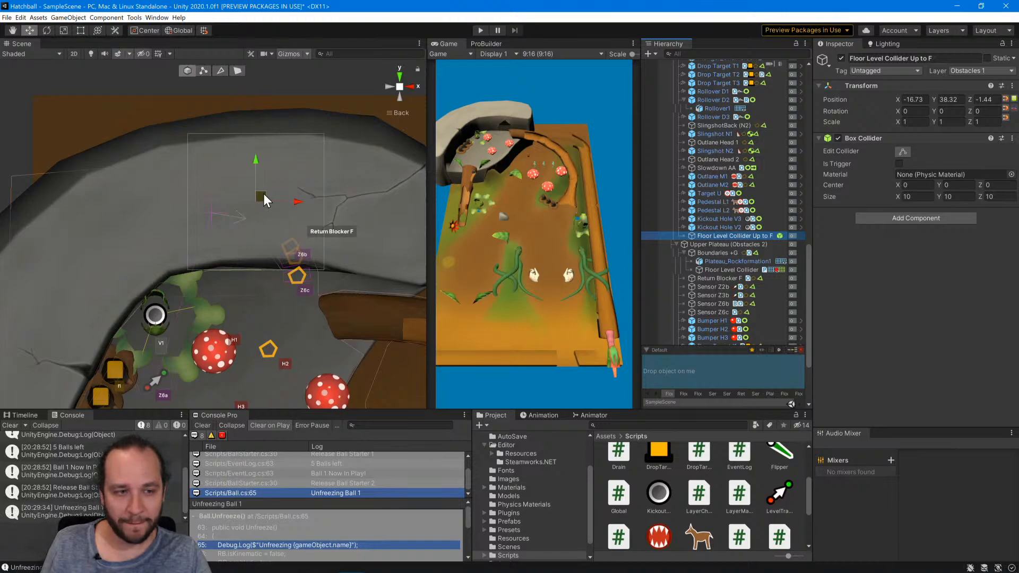
Move Floor Level Collider Up to F to about X -17.04, Y 36.92 and widen its box size to 15.34 in X.
drag(264, 194, 257, 197)
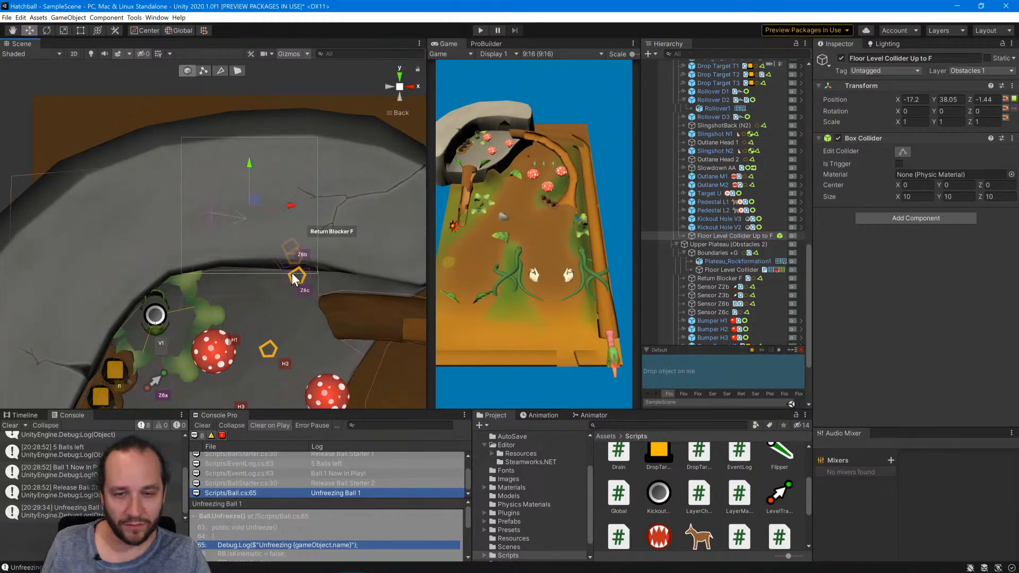
mouse_move(253, 198)
mouse_down()
mouse_move(256, 231)
mouse_move(257, 214)
mouse_up()
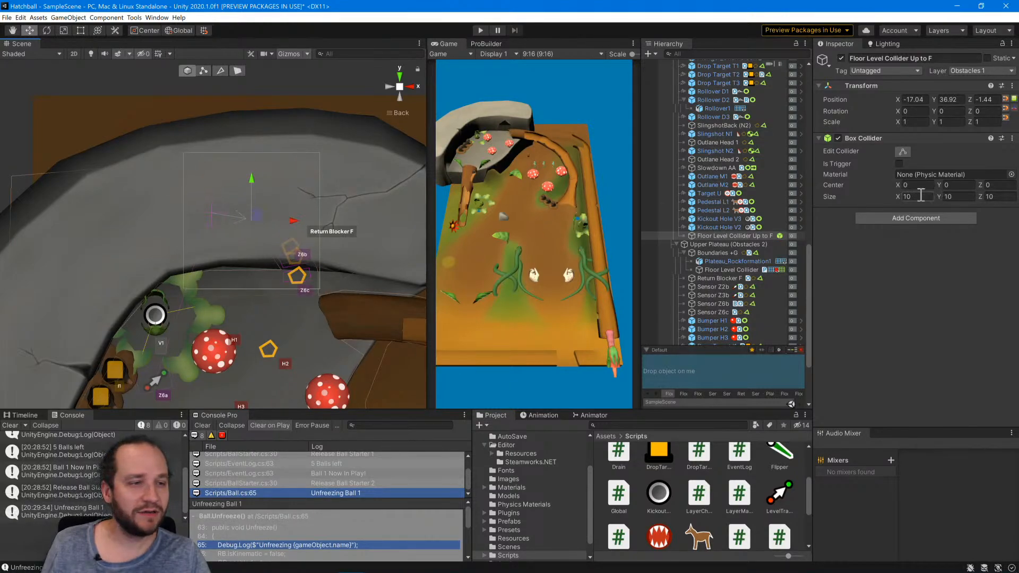
drag(898, 194, 992, 195)
click(79, 87)
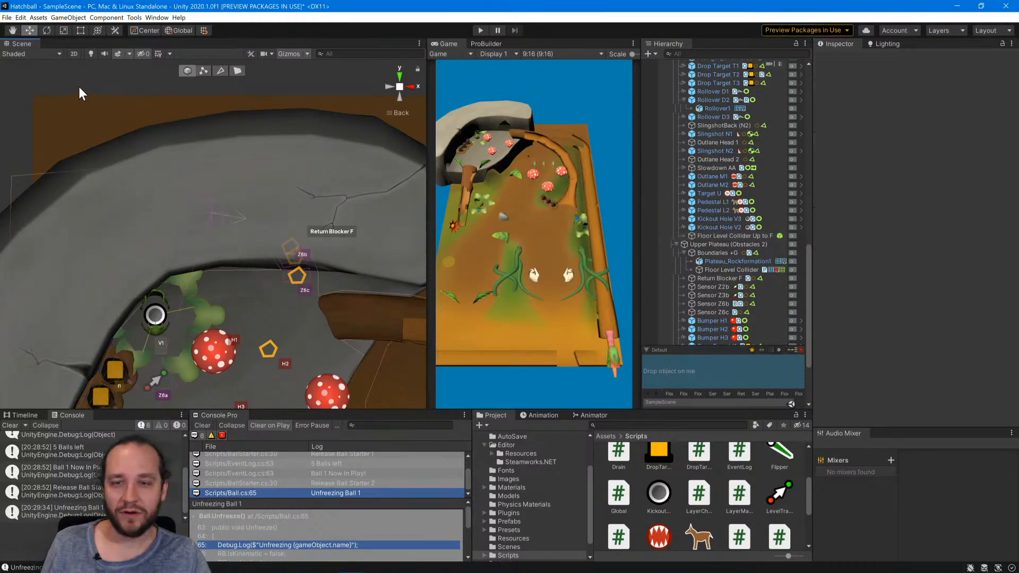
Reorder Floor Level Collider Up to F so it sits directly below Floor Level Collider in the Main Level group.
scroll(295, 306, down, 6)
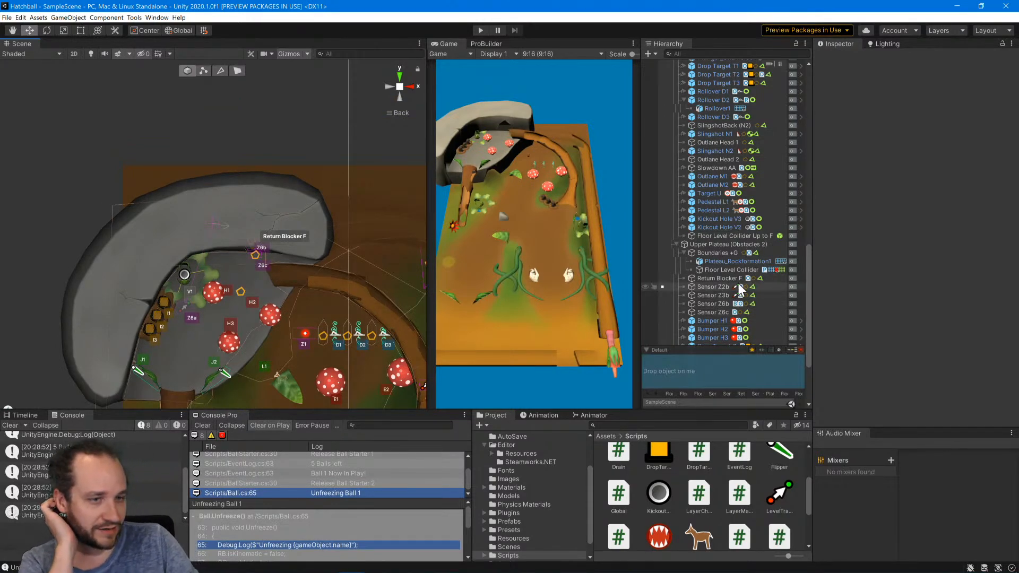
click(721, 236)
scroll(733, 276, up, 3)
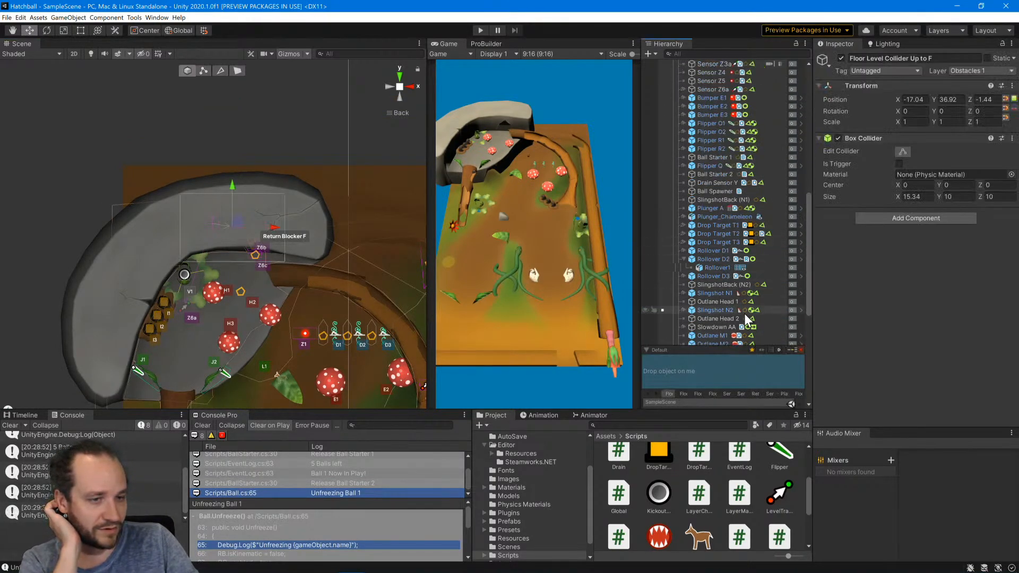
scroll(716, 69, up, 6)
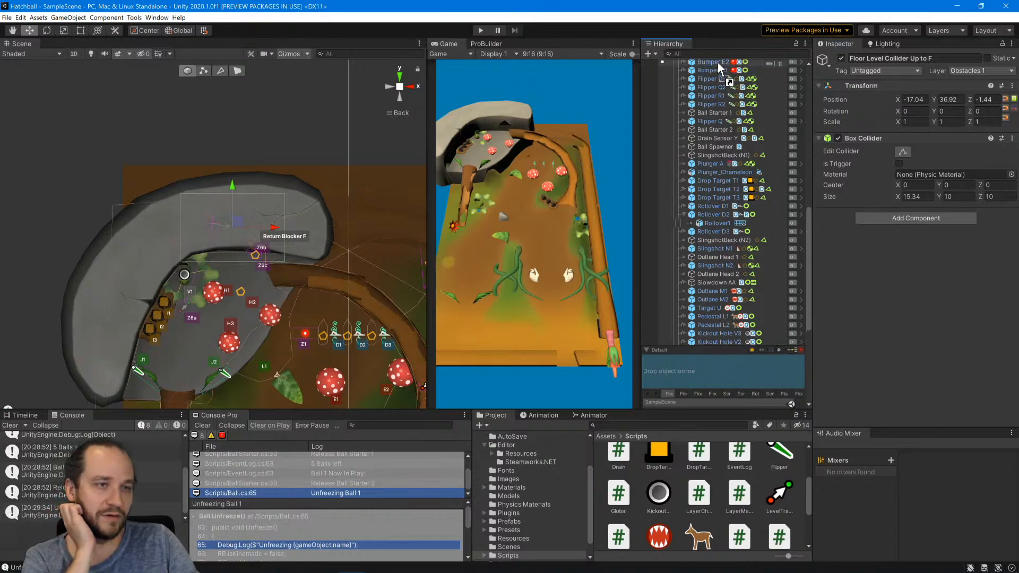
scroll(717, 61, up, 10)
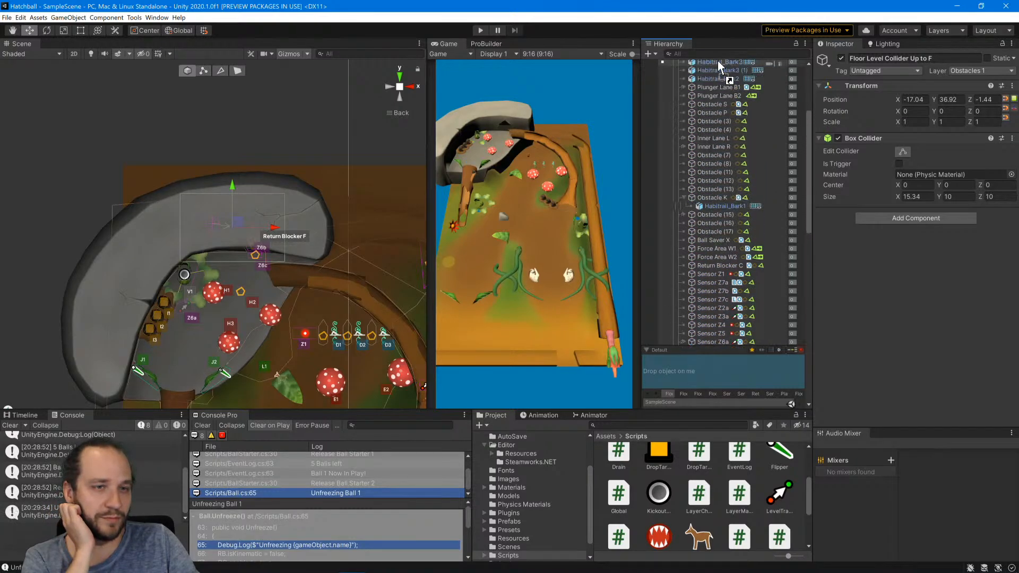
scroll(719, 79, up, 3)
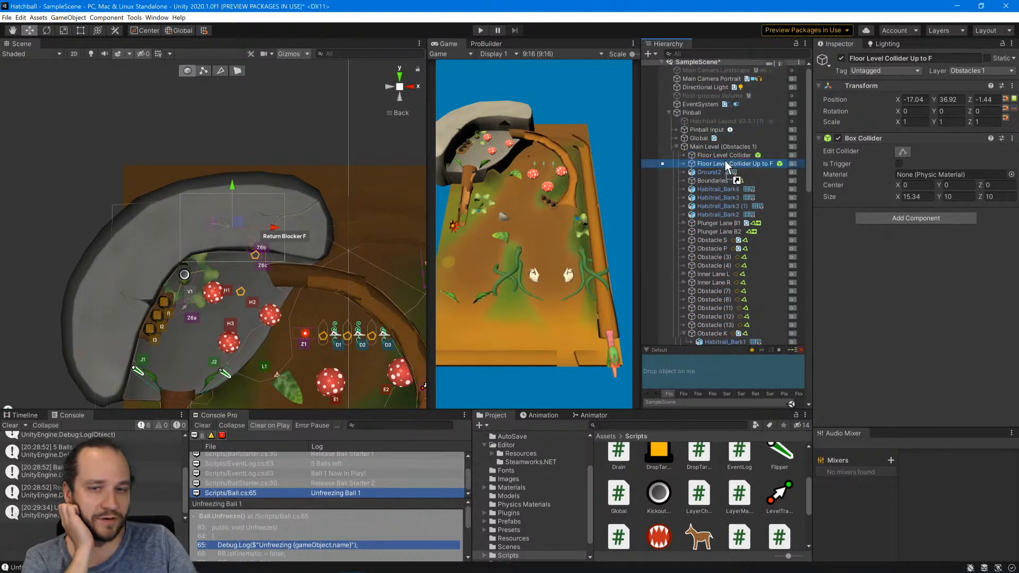
Save the scene and run the game with the whole table in the back view to playtest the new floor collider.
click(287, 160)
scroll(306, 250, down, 5)
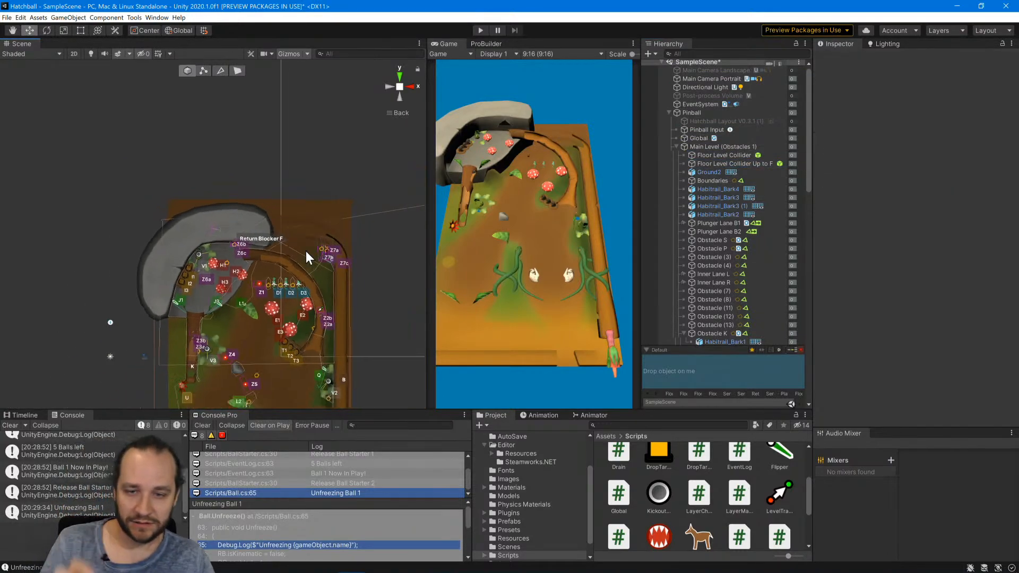
alt+drag(330, 363, 355, 131)
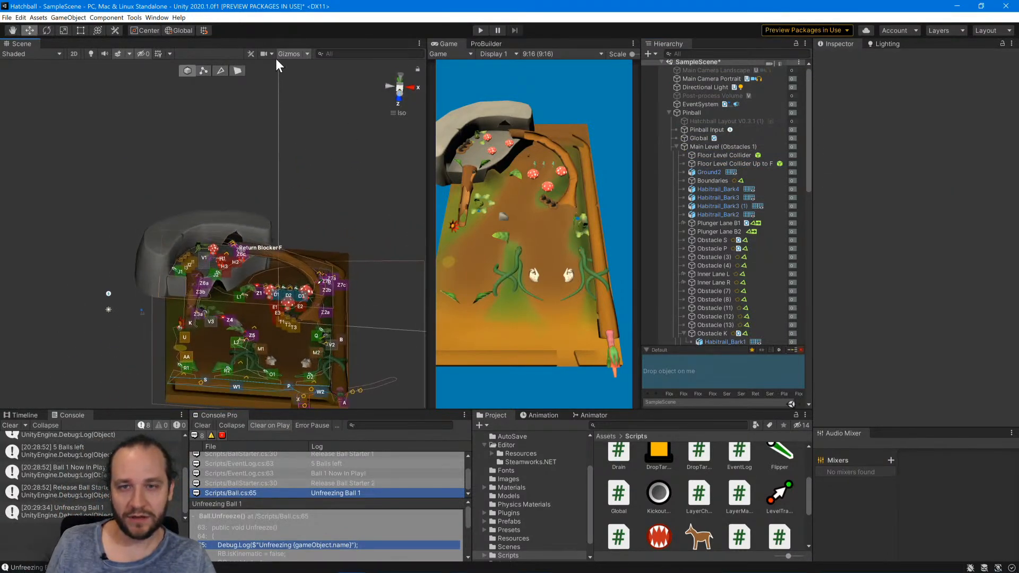
click(389, 85)
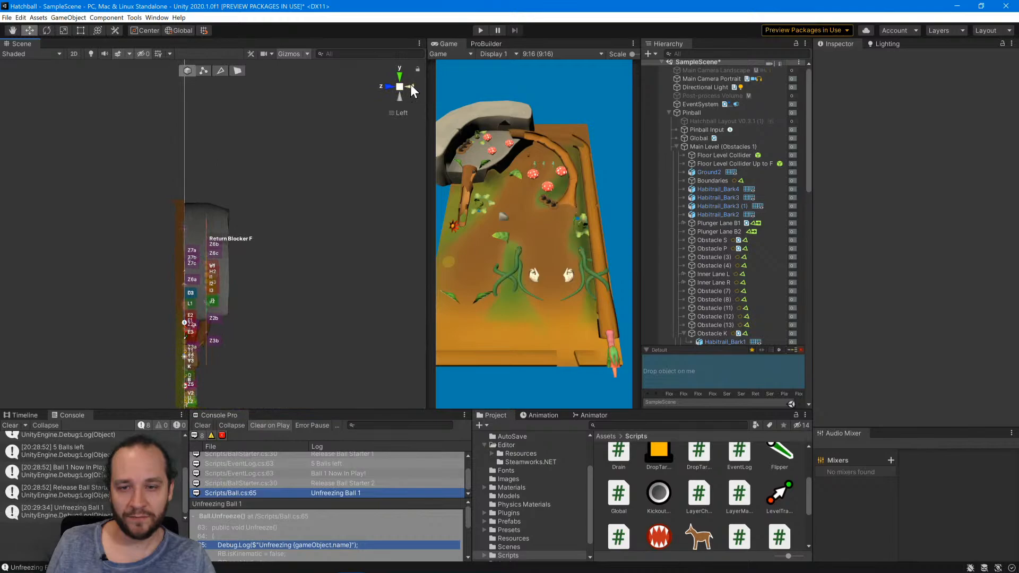
click(409, 86)
middle_drag(275, 307, 260, 199)
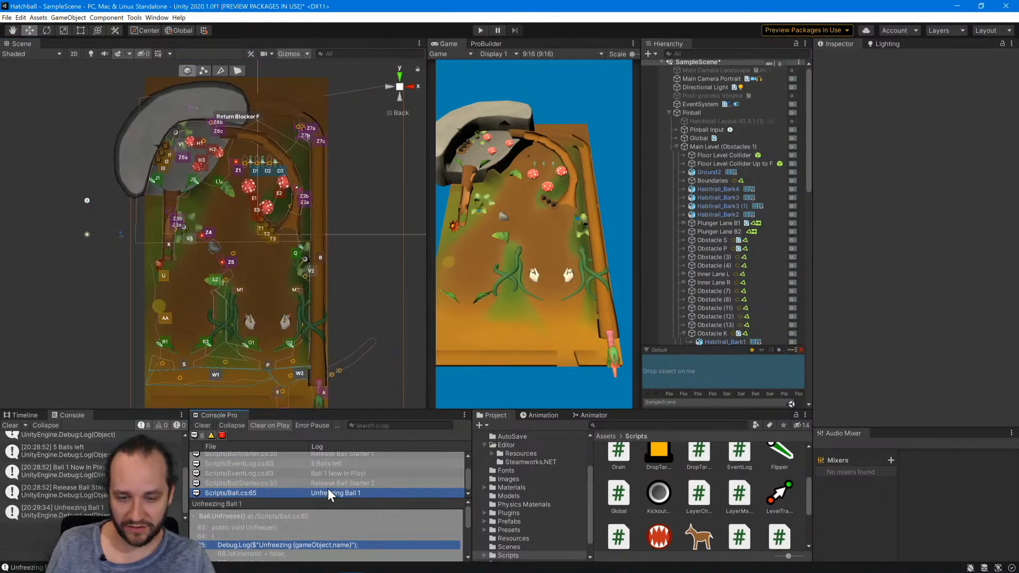
scroll(320, 540, down, 2)
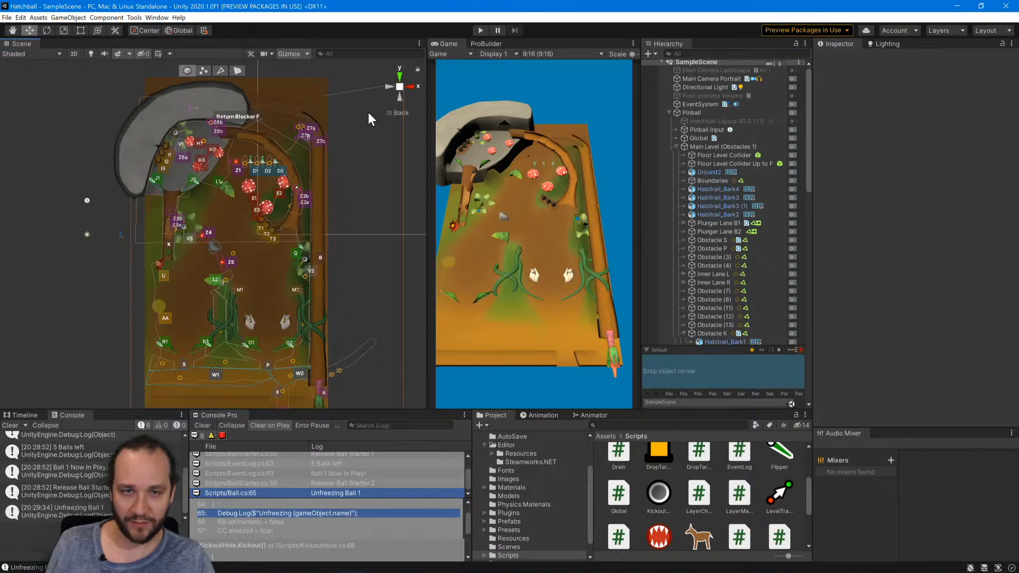
click(482, 30)
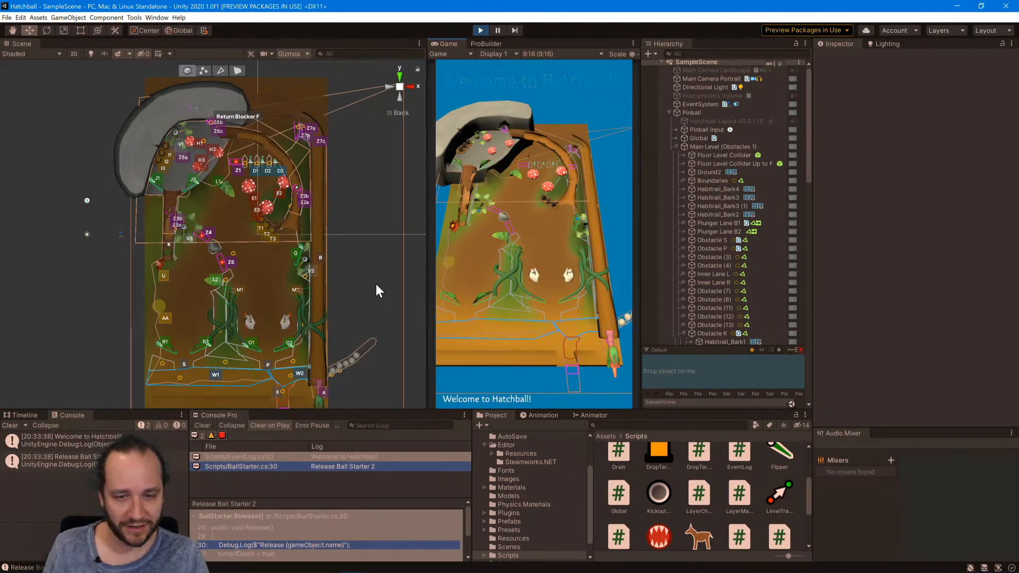
key(Return)
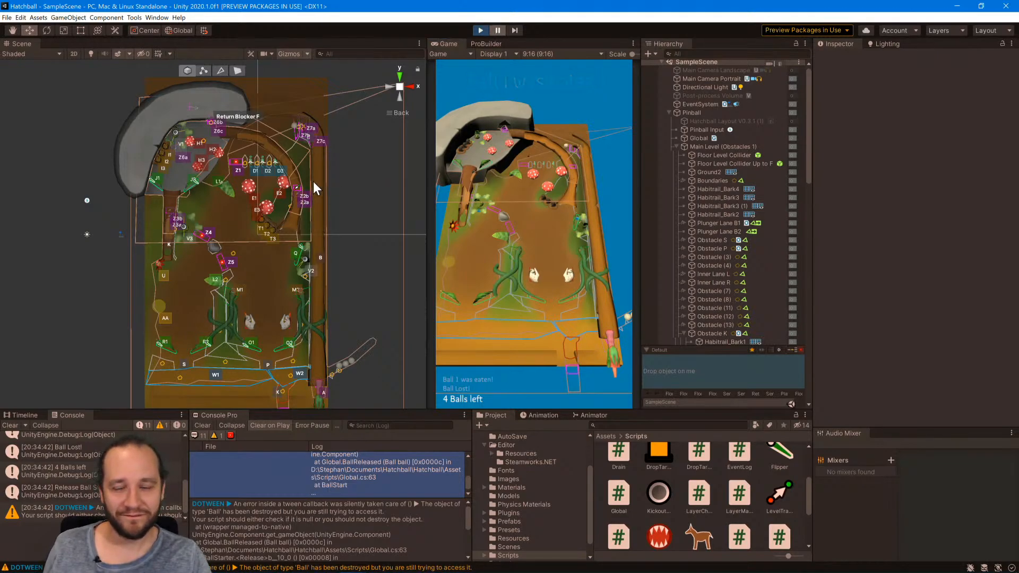
Move Ball 2 from beside Sensor Z7a to about X -20, Y 5, just above Kickout Hole V3.
scroll(313, 182, up, 5)
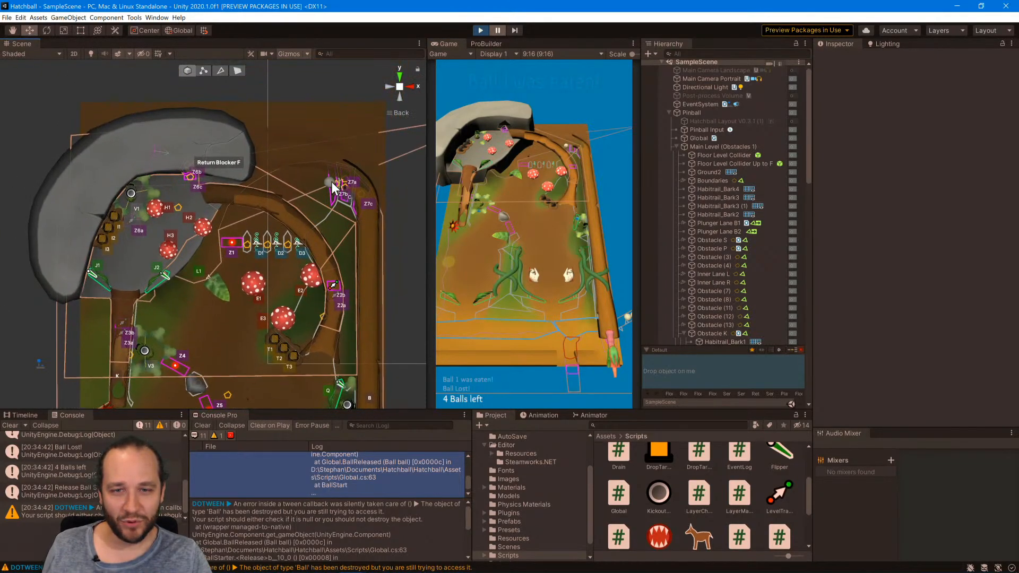
click(331, 182)
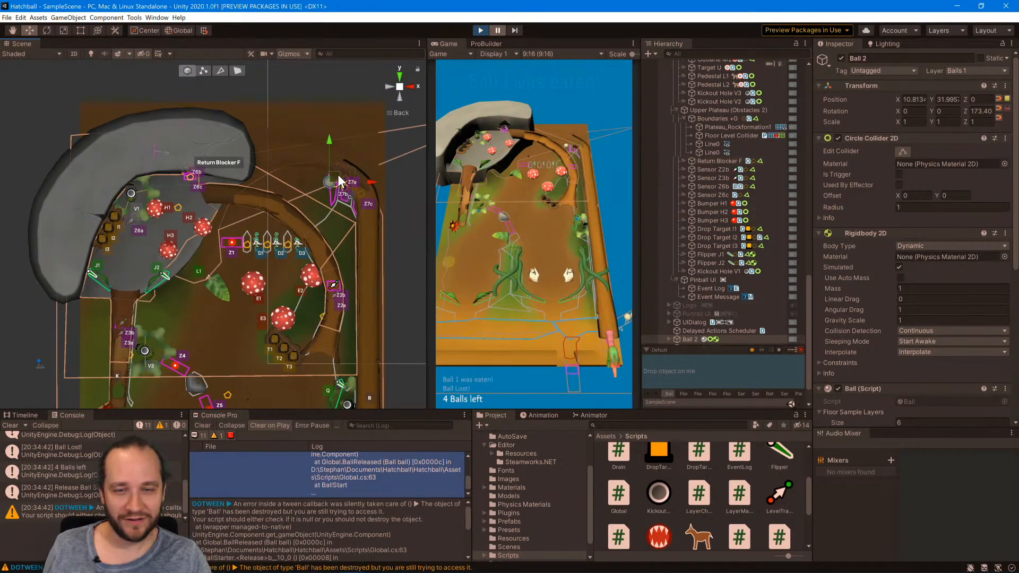
drag(339, 177, 147, 325)
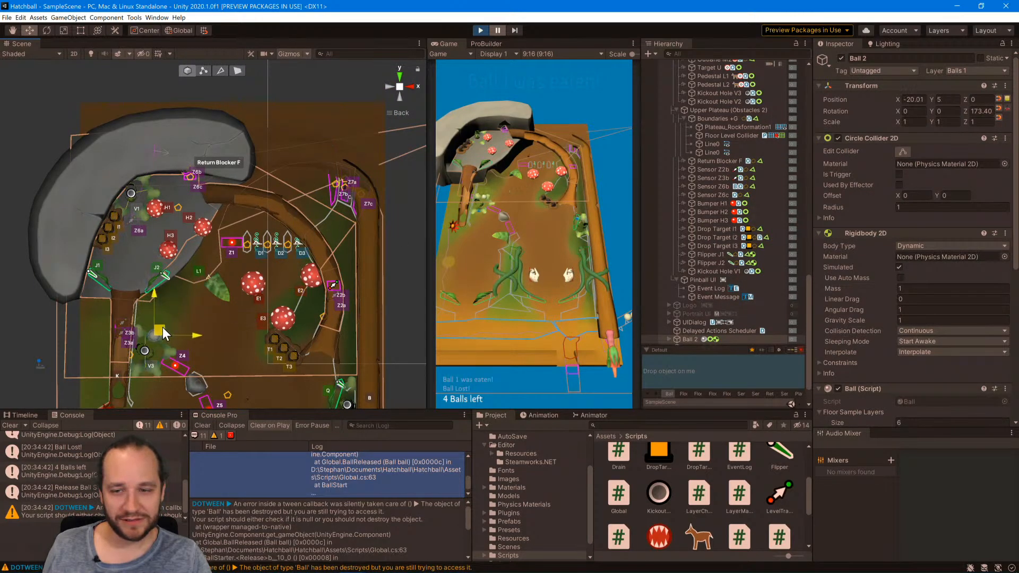
Let the game run, reposition Ball 2 near area AA, and pause play as the ball reaches flipper R2.
click(497, 30)
middle_drag(207, 296, 235, 127)
drag(193, 262, 153, 337)
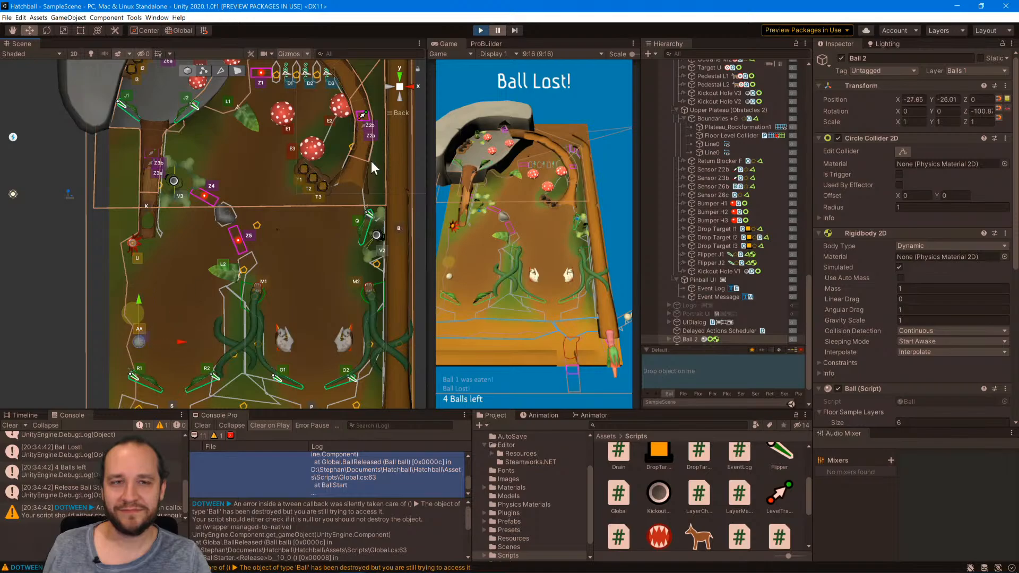
click(496, 30)
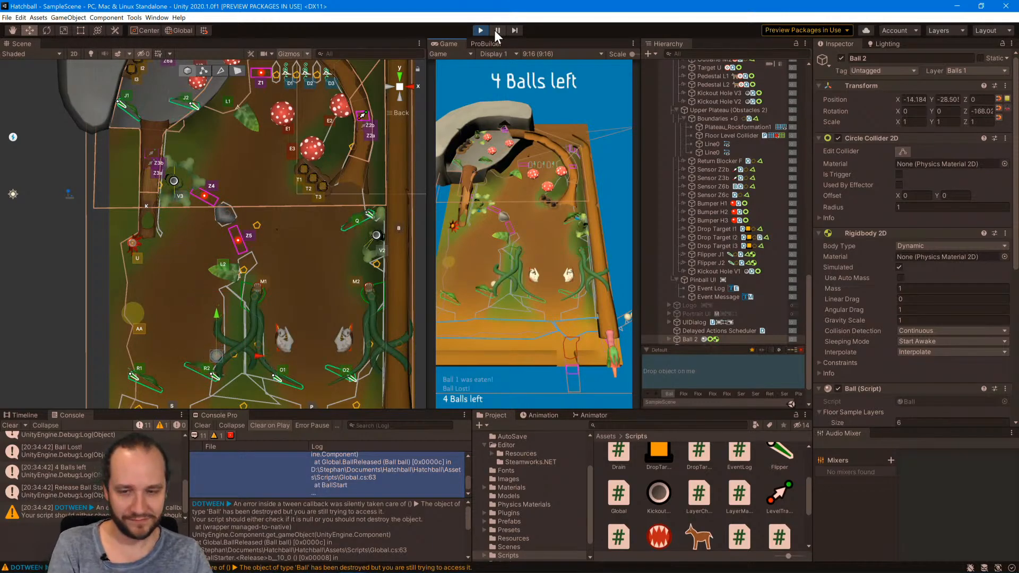
click(496, 31)
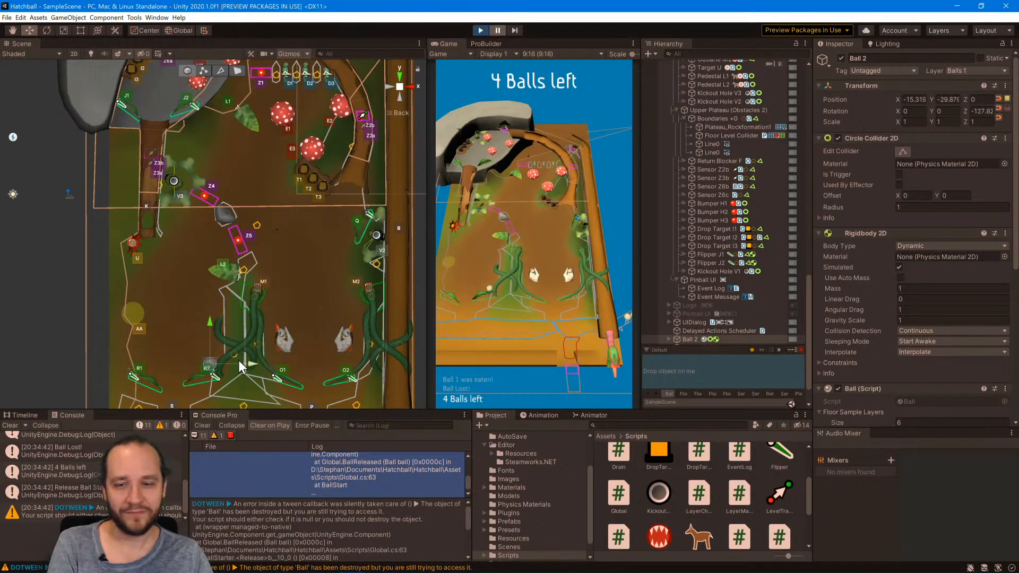
Move Ball 2 to about X -22, Y 3, just above Kickout Hole V3, and resume play.
drag(217, 353, 183, 168)
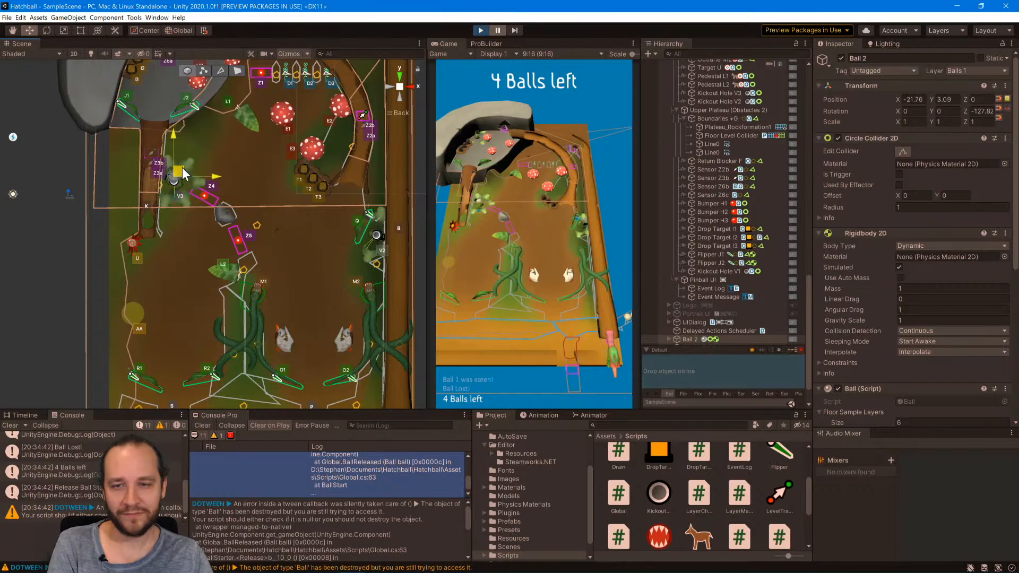
click(498, 30)
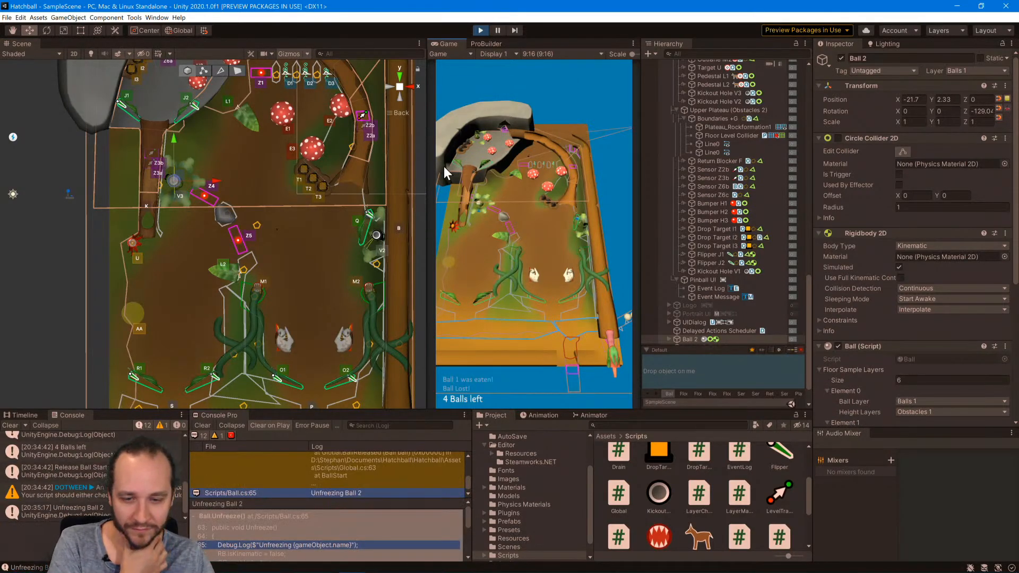
Examine the DOTween warning and the "Unfreezing Ball 2" entry with its call stack in the console log.
scroll(359, 485, up, 2)
scroll(359, 485, up, 3)
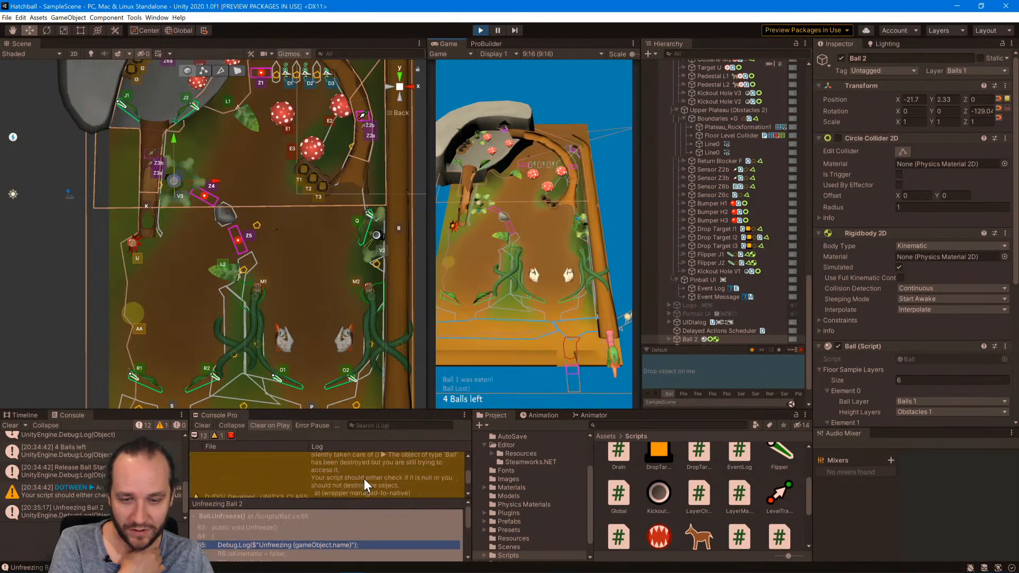
click(430, 480)
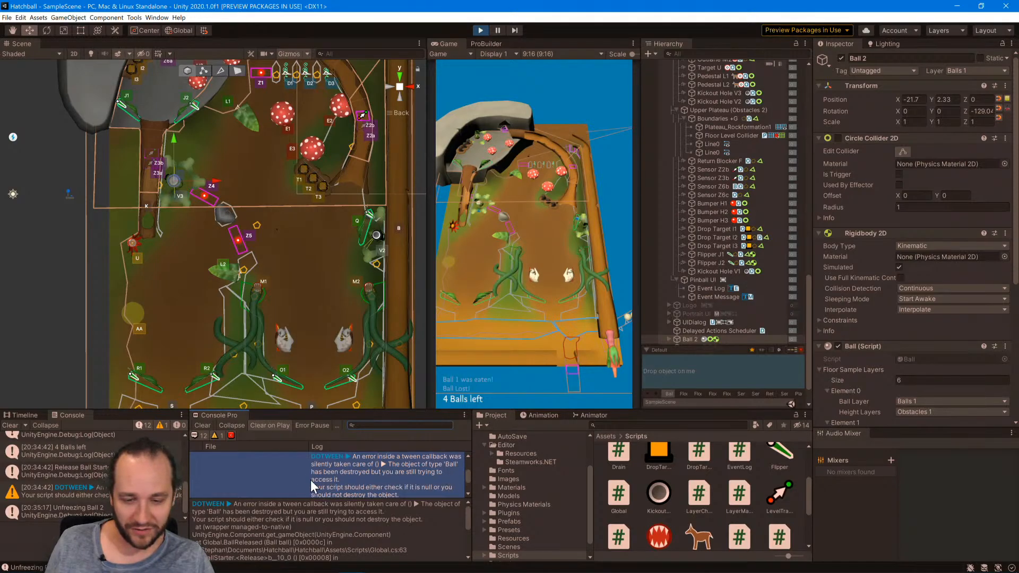
scroll(372, 522, down, 3)
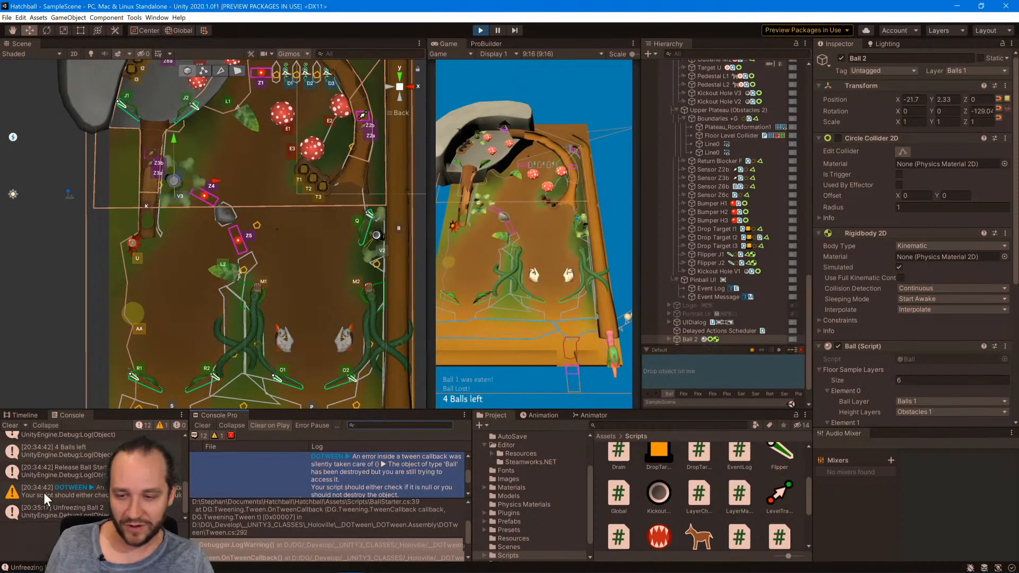
scroll(387, 477, down, 3)
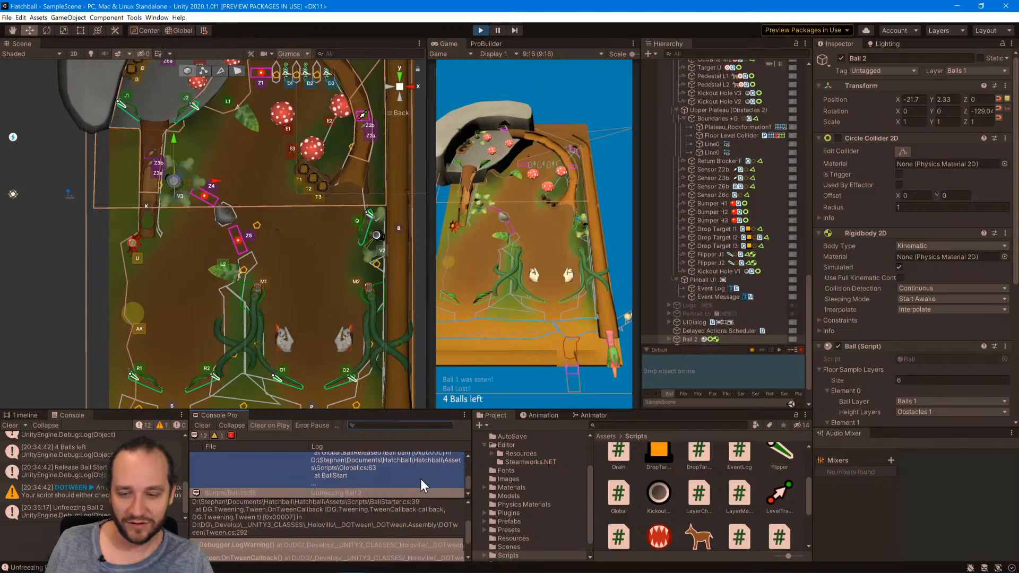
click(362, 489)
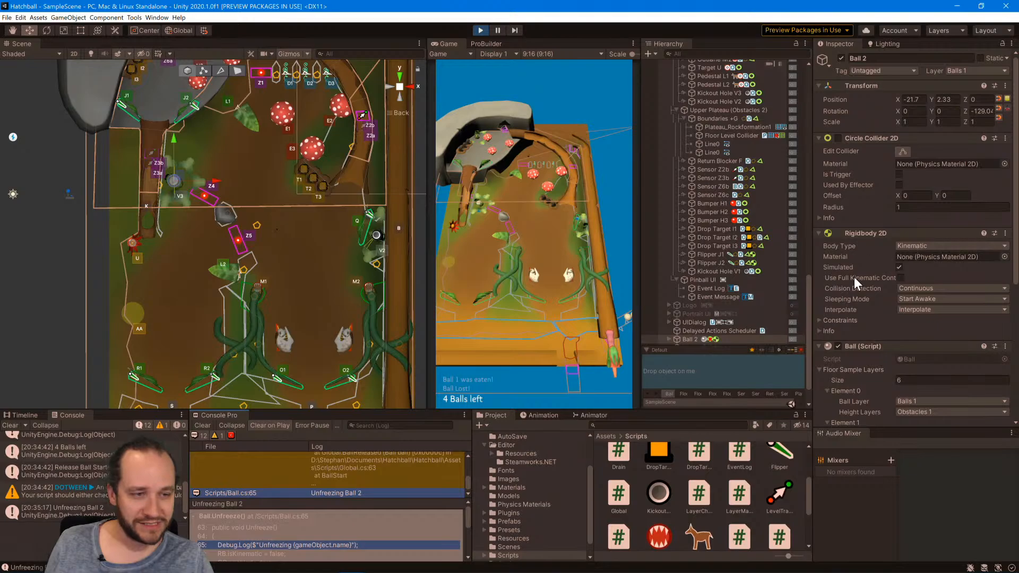
scroll(386, 540, down, 3)
scroll(386, 540, down, 3)
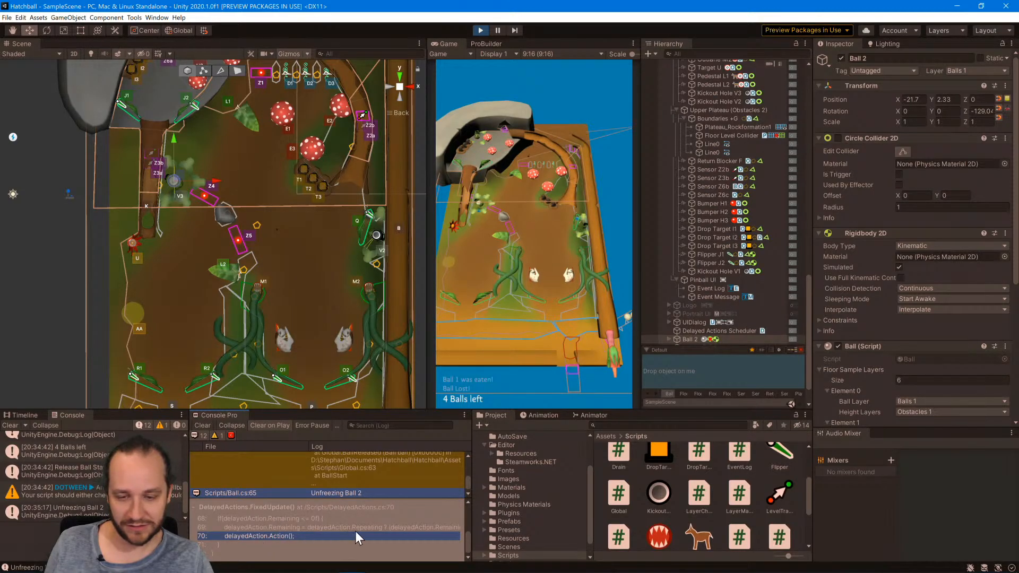
scroll(355, 531, up, 3)
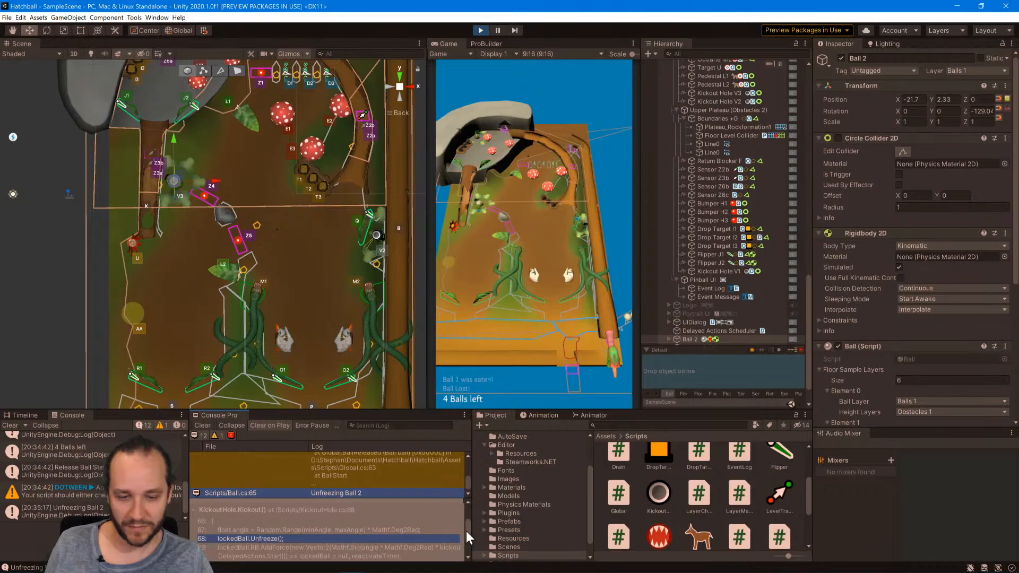
scroll(320, 528, up, 3)
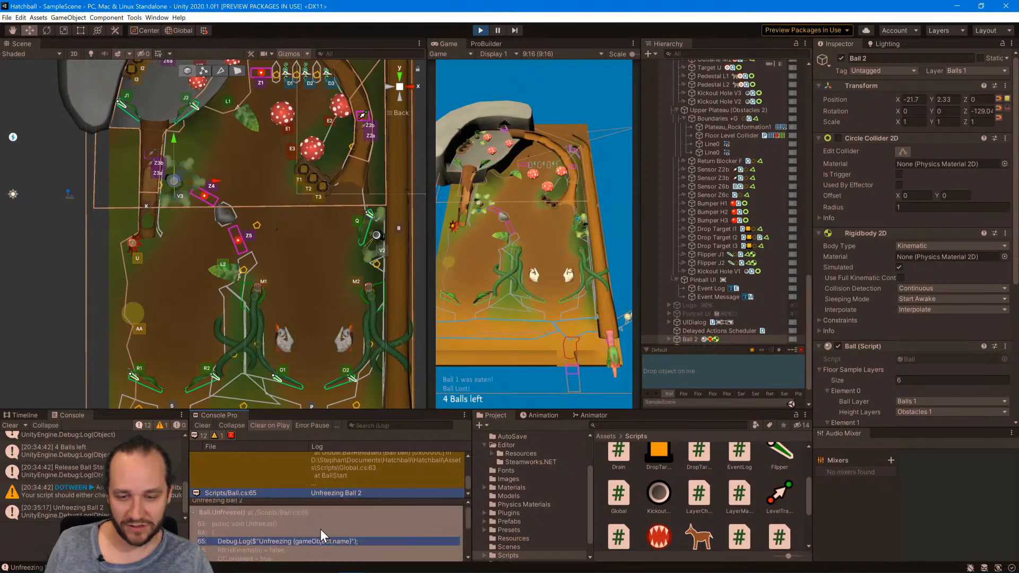
Open Ball.cs in Visual Studio from the Unfreeze log entry and review Freeze, Unfreeze and the Kickout code in KickoutHole.cs.
scroll(320, 529, down, 2)
double_click(286, 509)
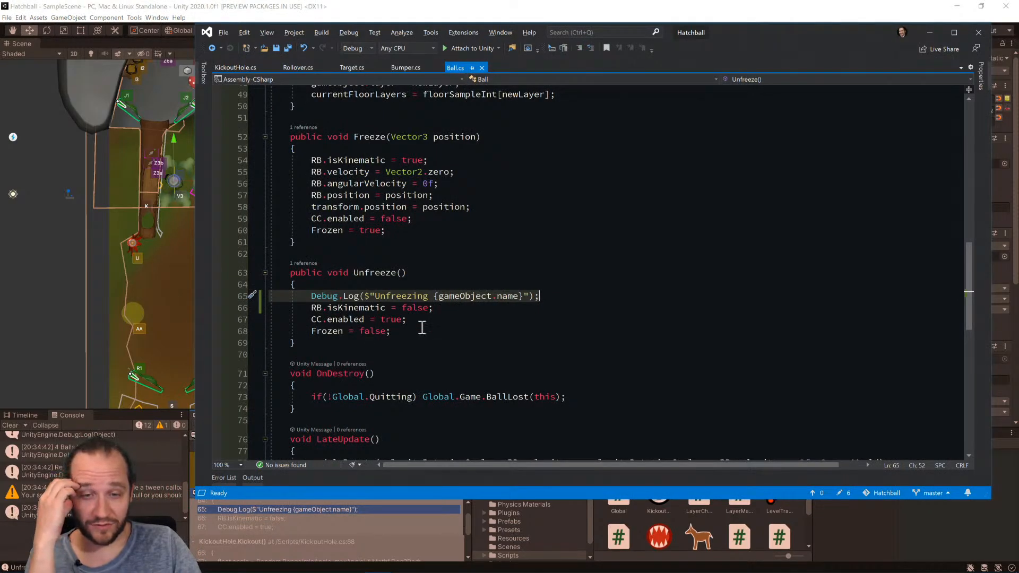
scroll(665, 375, up, 7)
scroll(666, 374, up, 8)
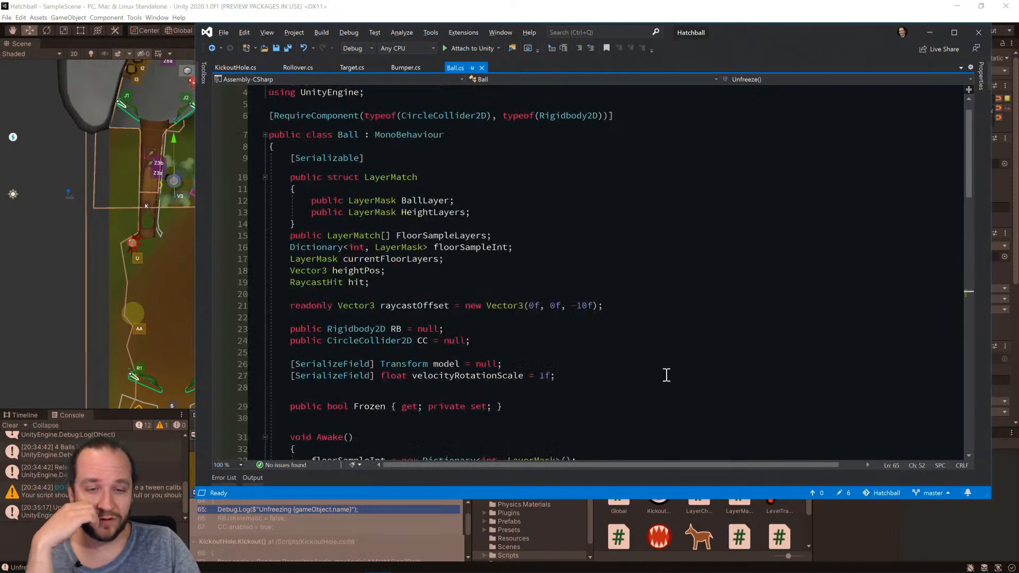
scroll(665, 375, down, 4)
scroll(666, 375, down, 7)
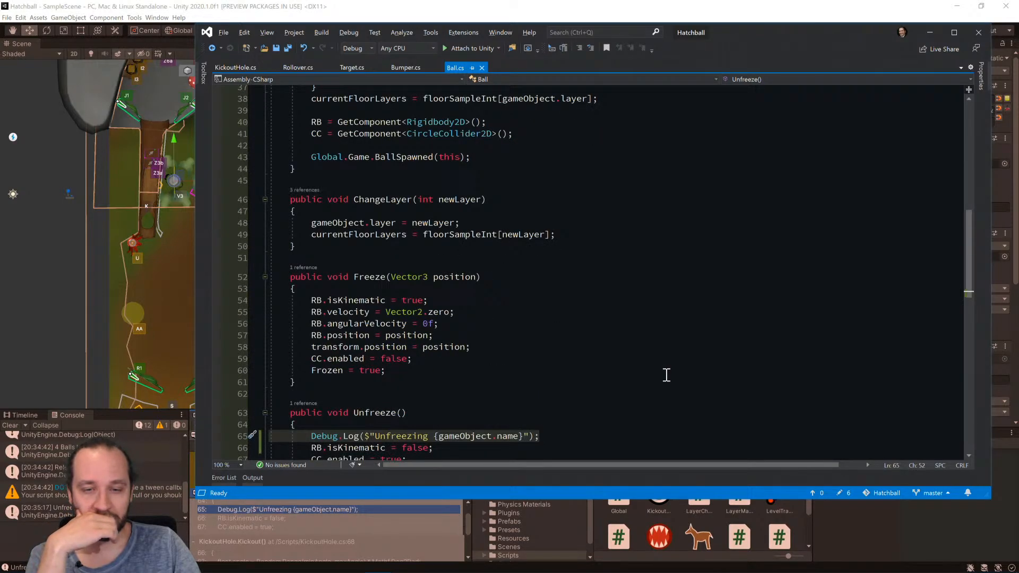
scroll(665, 375, down, 2)
scroll(666, 374, down, 2)
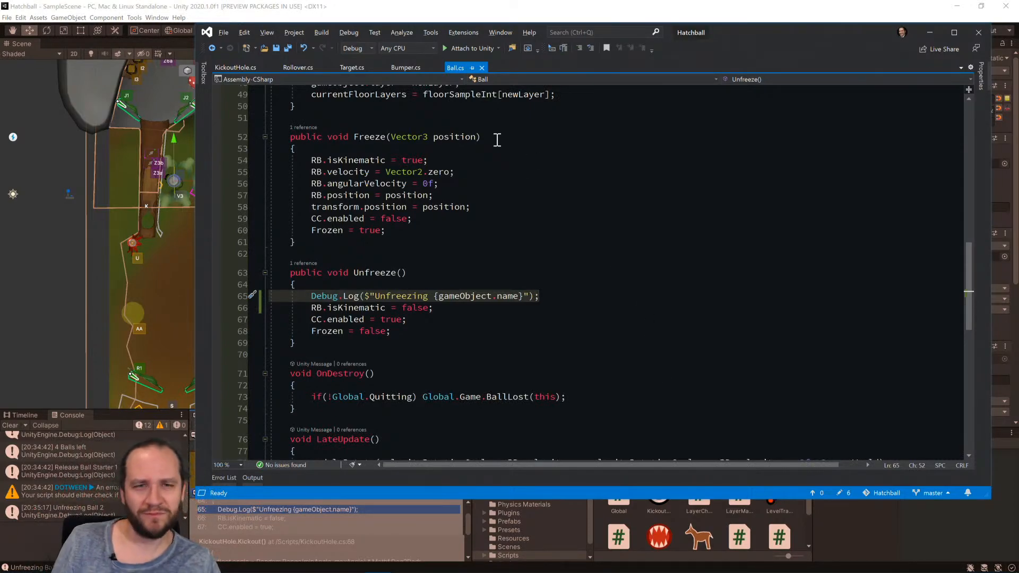
click(228, 68)
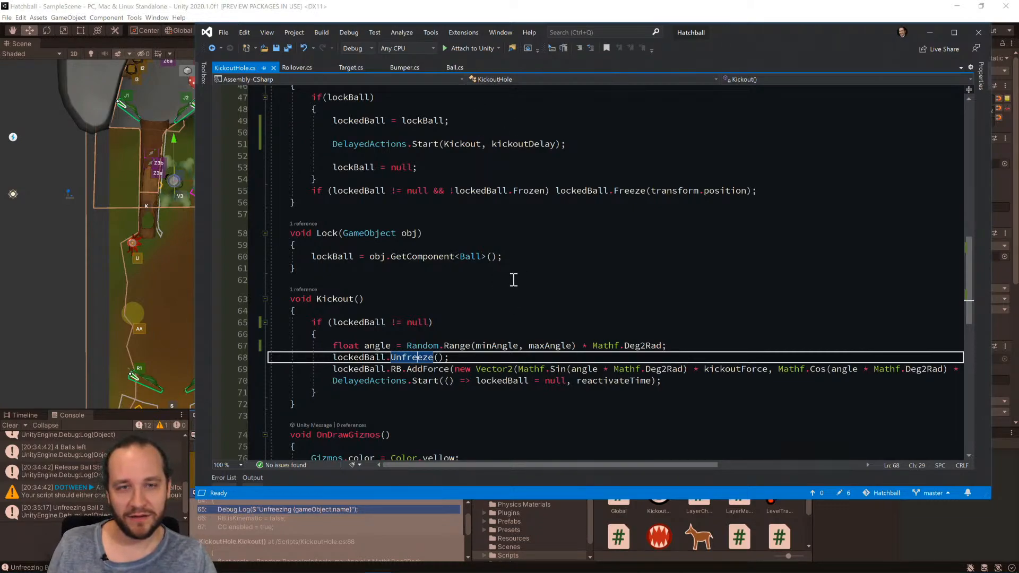
In Ball.cs, replace gameObject.name in the Unfreeze debug log message with RB.isKinematic.
click(454, 68)
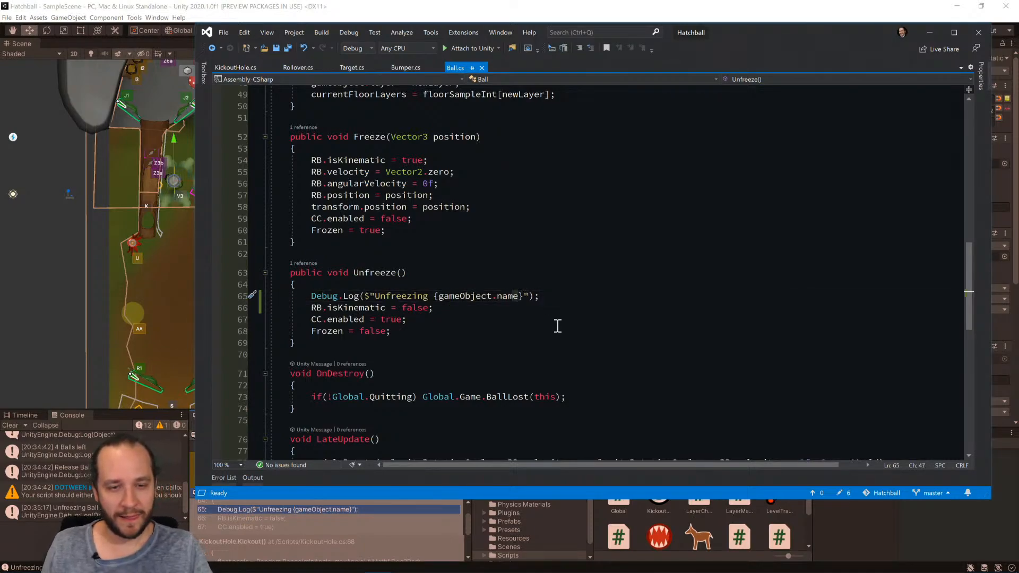
key(Left)
key(Left)
key(Left)
key(Left)
key(Left)
key(Left)
key(Left)
key(Left)
key(Left)
key(Left)
key(Left)
key(Left)
key(Left)
key(Left)
key(Left)
key(Left)
key(shift+Left)
key(shift+Left)
key(shift+Left)
text(RB)
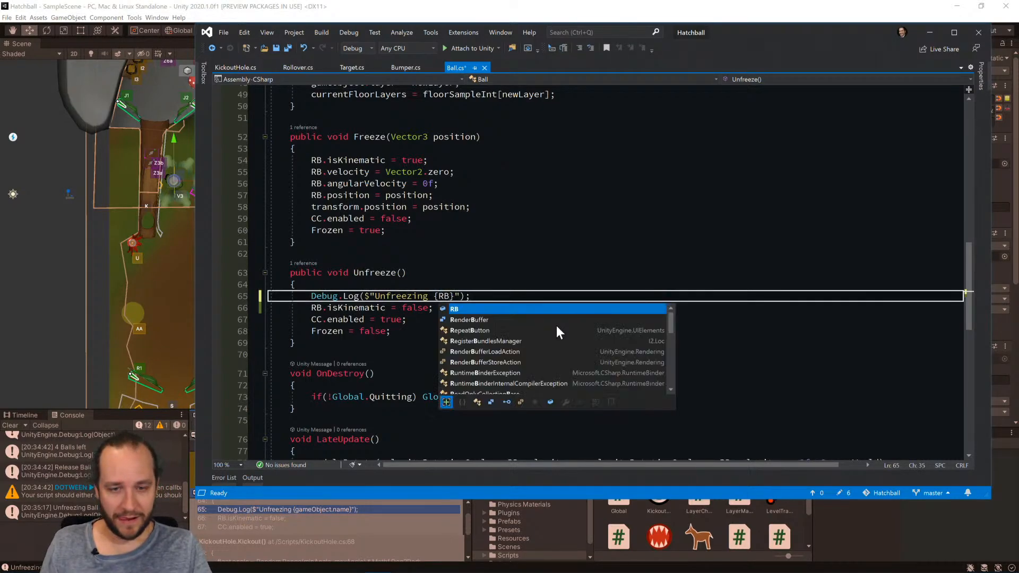
text(.isKinematic)
key(Tab)
Move the Debug.Log line to the end of the Unfreeze method, below Frozen = false.
key(Up)
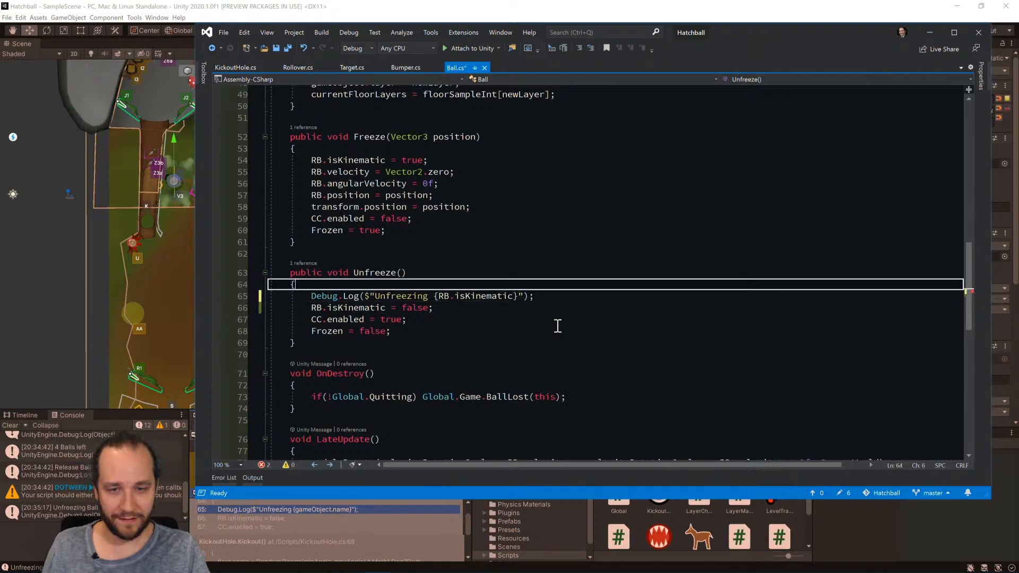
key(Right)
key(shift+Down)
key(alt+Down)
key(alt+Down)
key(alt+Down)
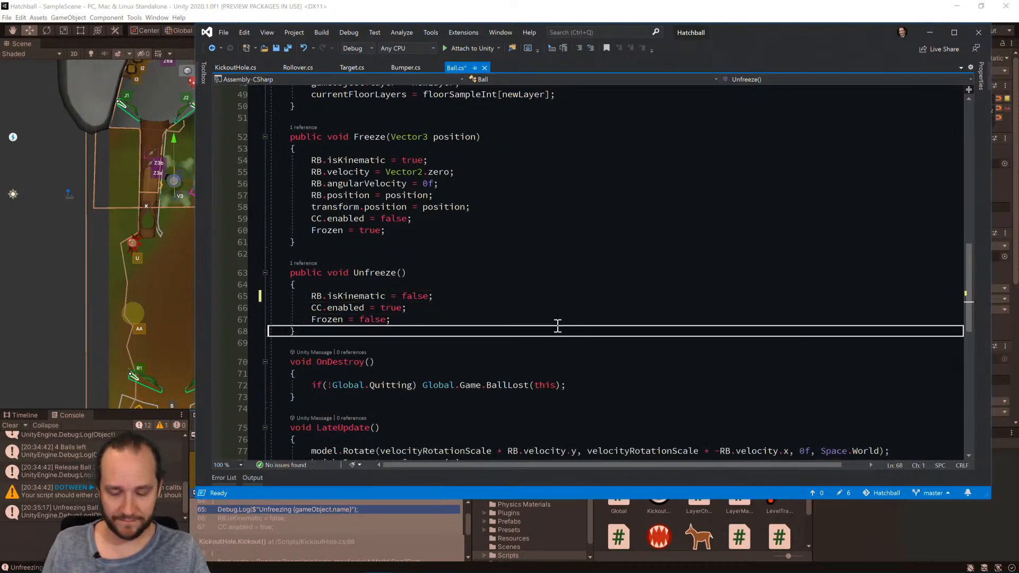
Add {CC.enabled} and {Frozen} to the Unfreeze debug log message and save Ball.cs.
key(Up)
key(End)
key(Left)
key(Left)
key(Left)
text({)
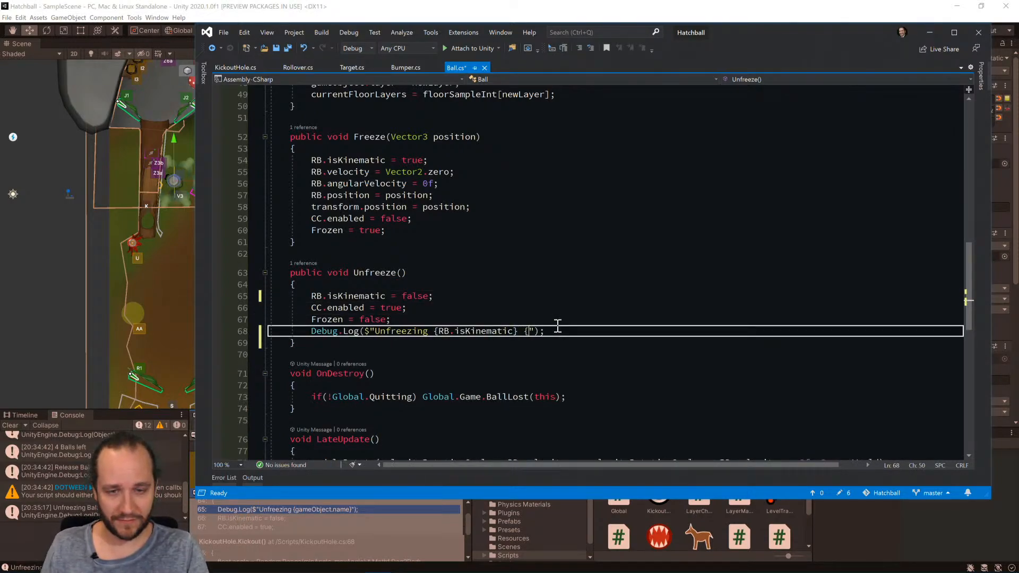
text(CC.)
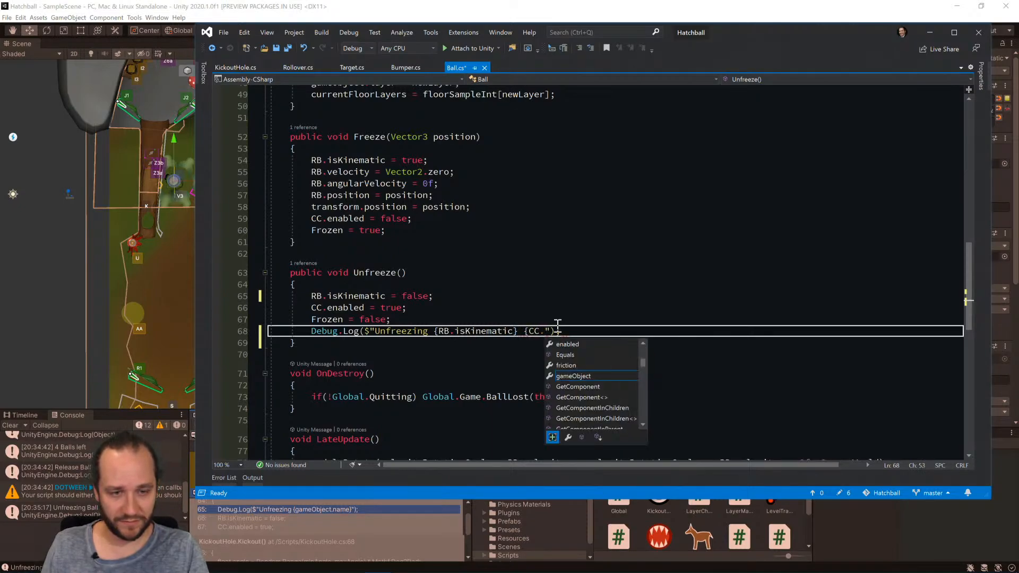
text(enabled} {)
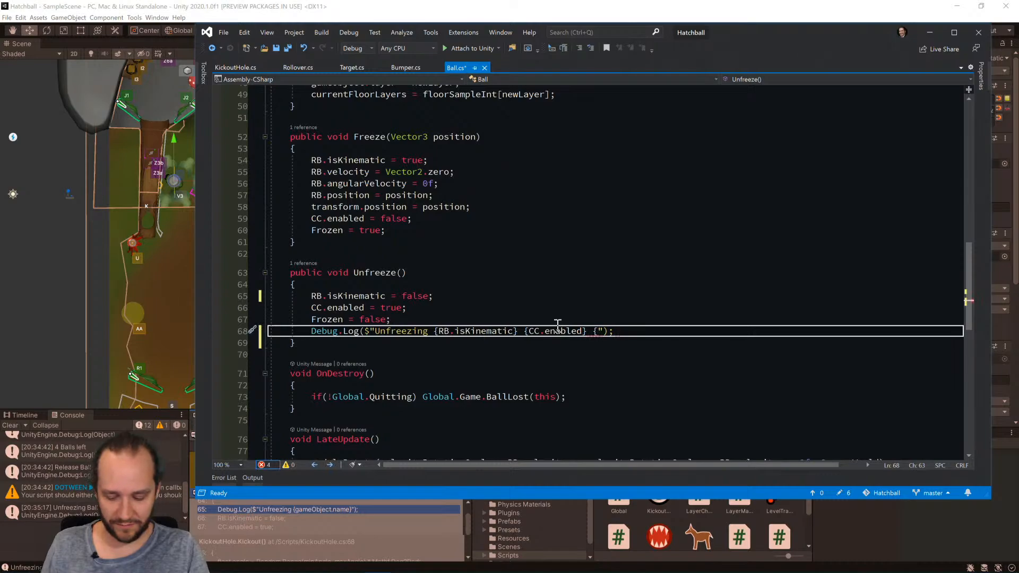
text(Fr)
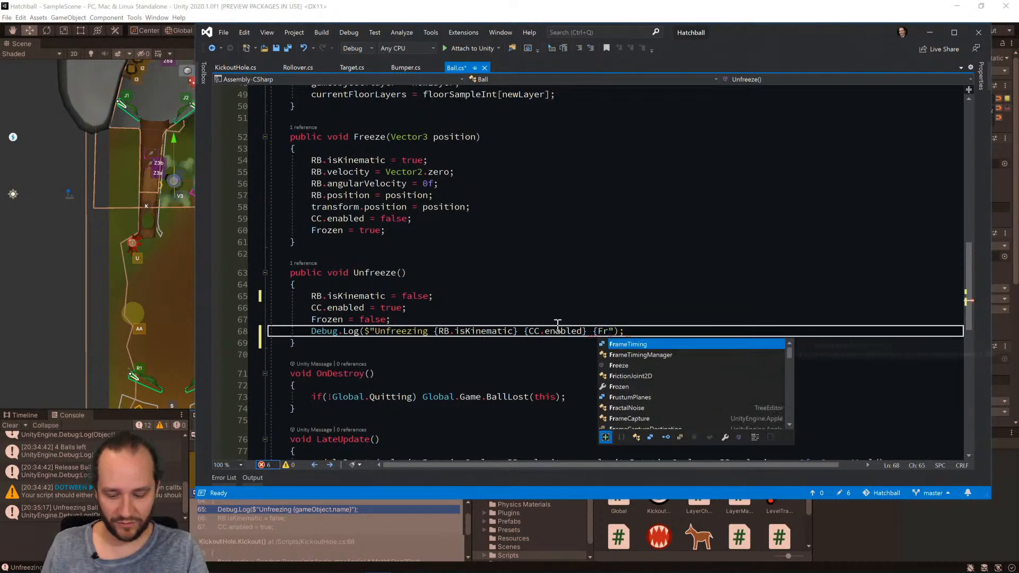
text(ozen})
key(ctrl+s)
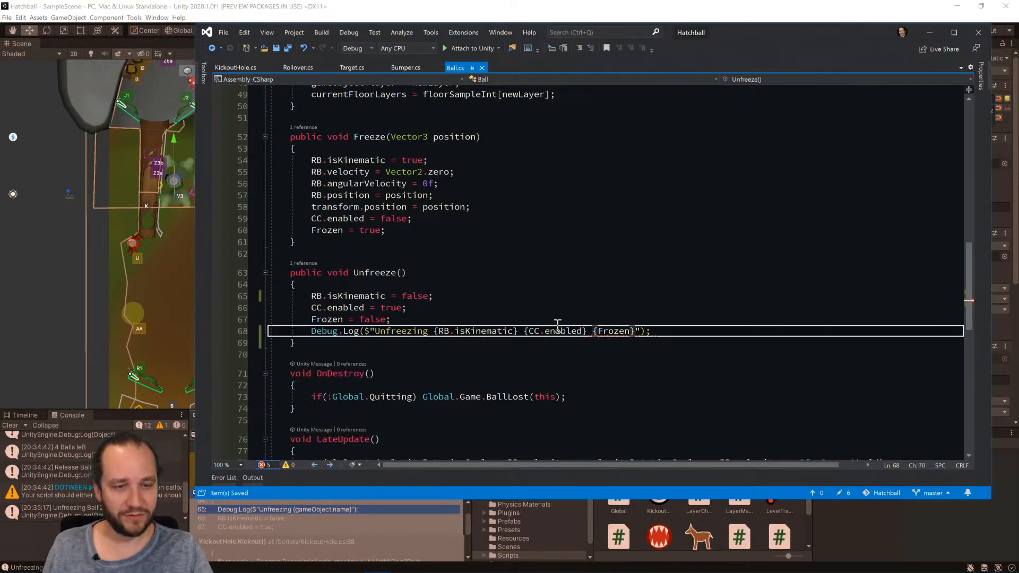
Set a breakpoint on the Unfreeze Debug.Log line and attach the debugger to Unity, enabling debugging for this session only.
click(240, 342)
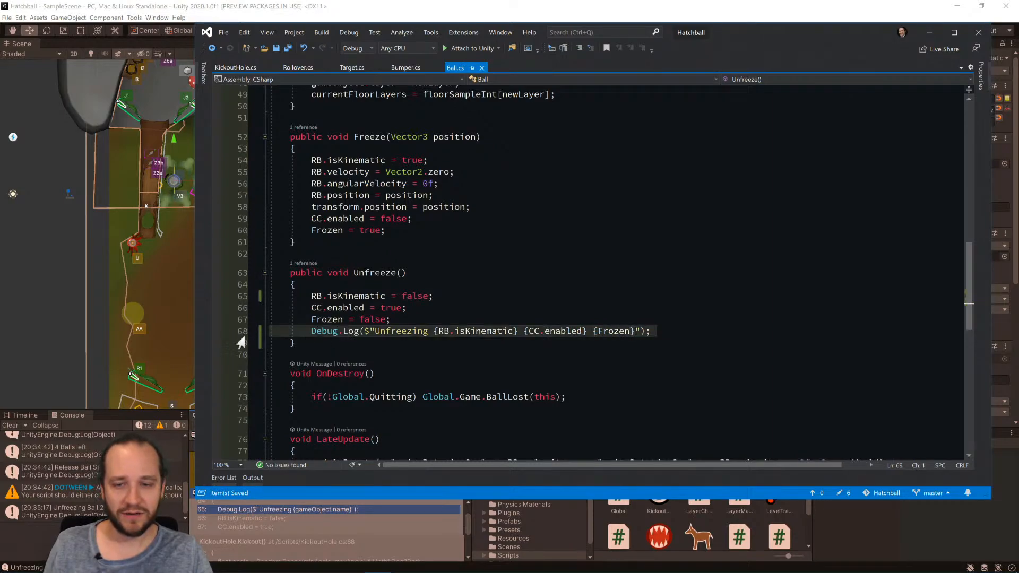
click(217, 330)
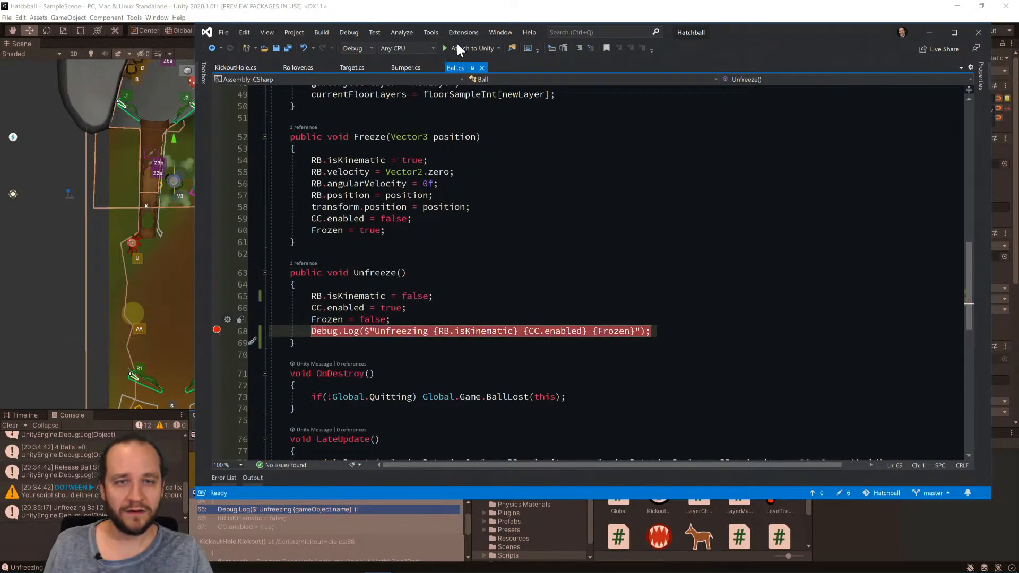
click(457, 48)
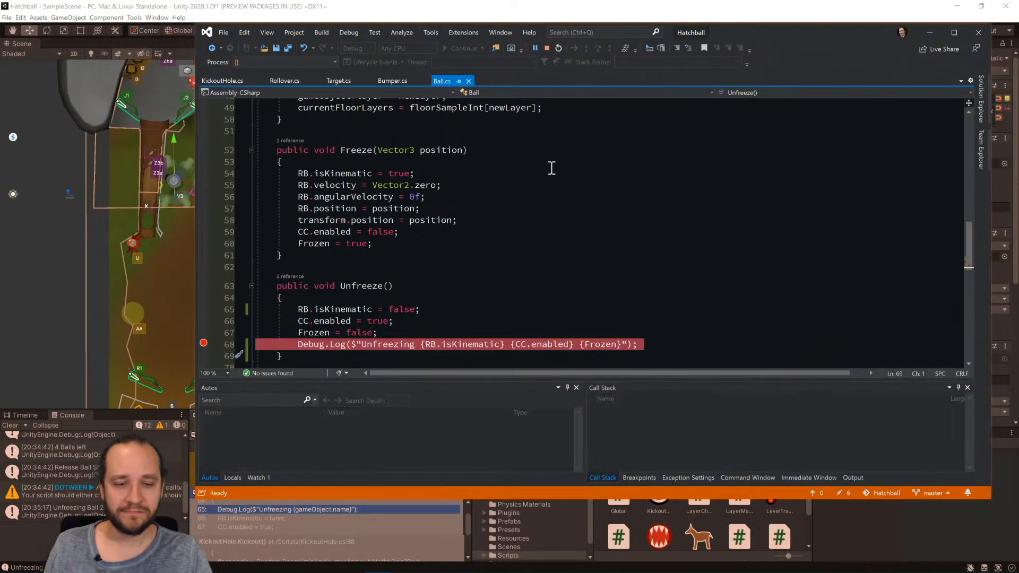
click(339, 3)
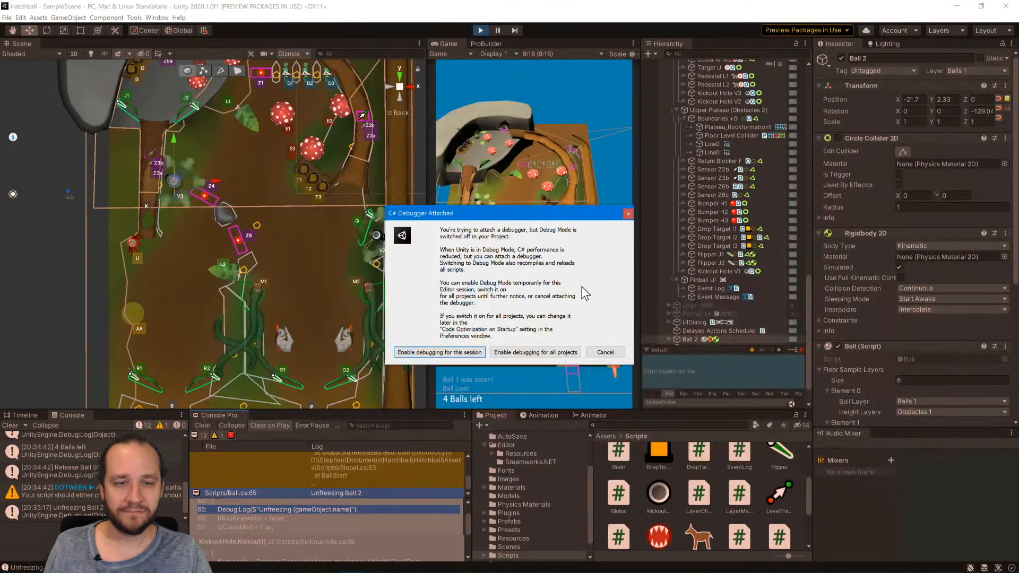
click(467, 351)
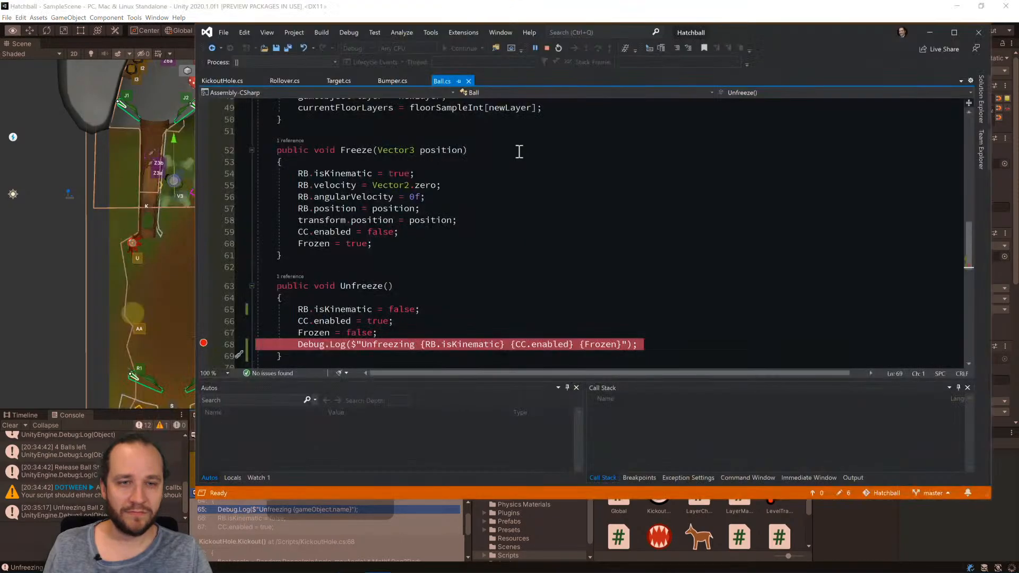
Return to Unity, rerun the scene with a cleared console, and start a new game.
key(alt+Tab)
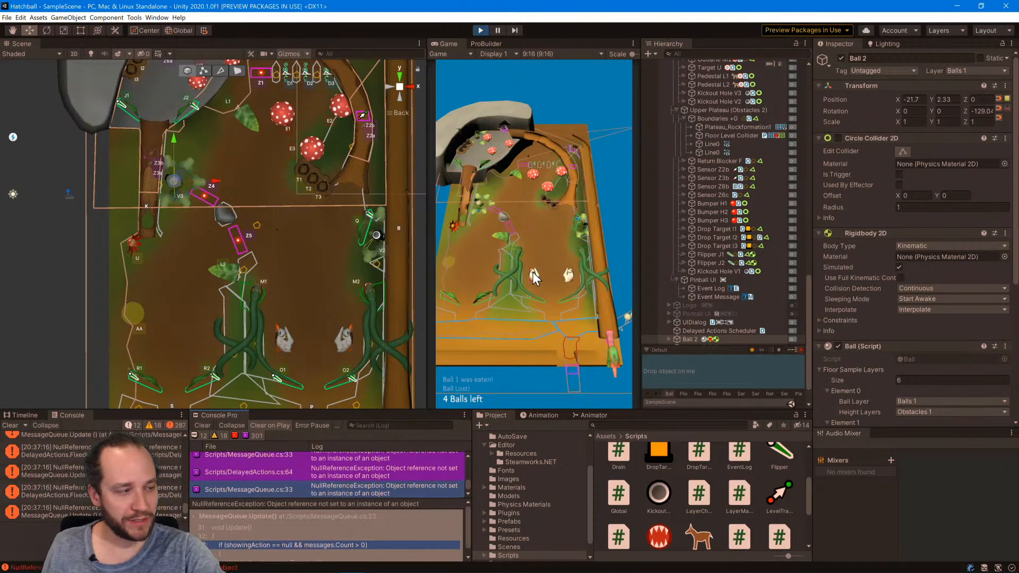
click(479, 30)
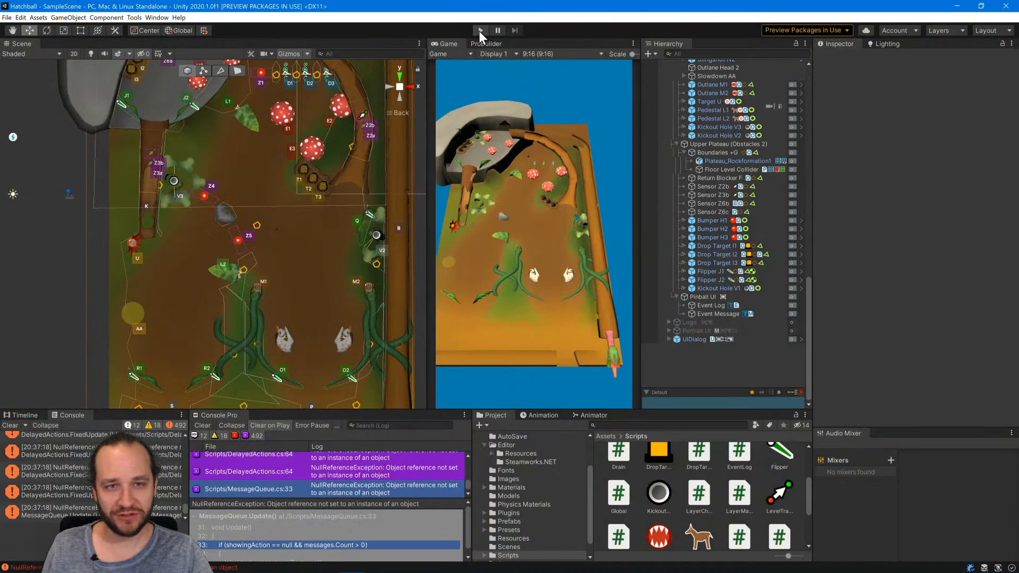
click(201, 425)
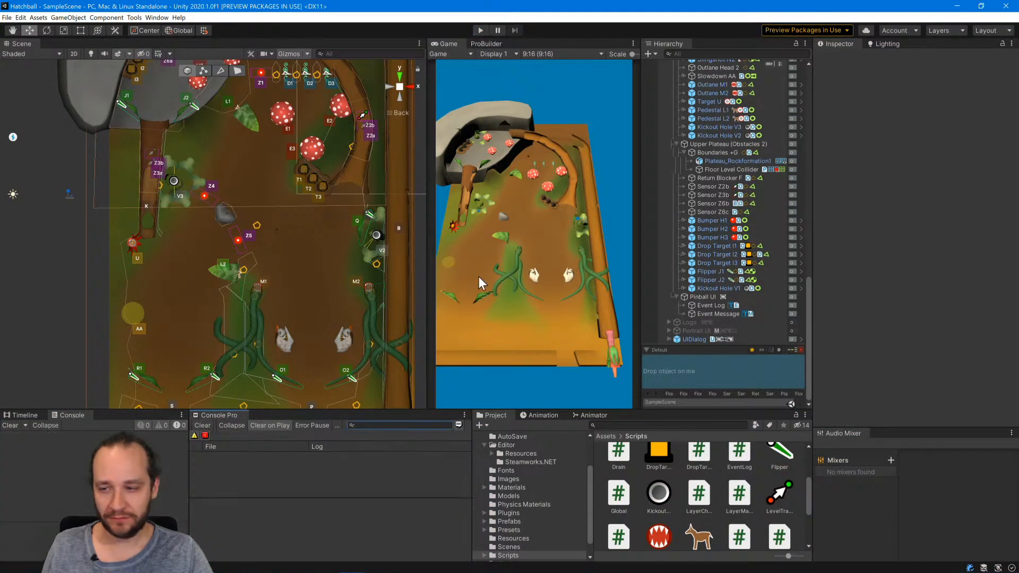
click(480, 31)
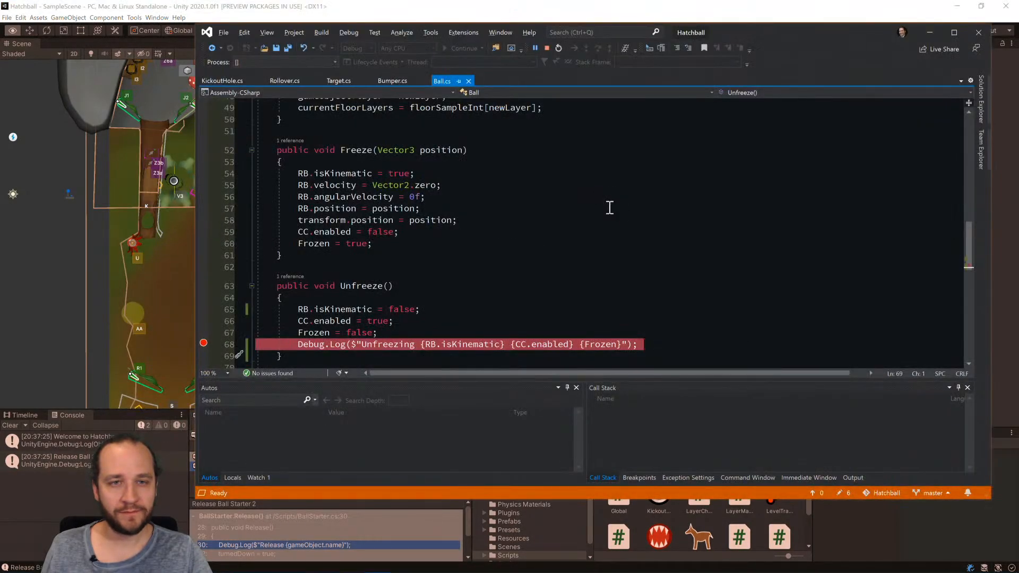
key(alt+Tab)
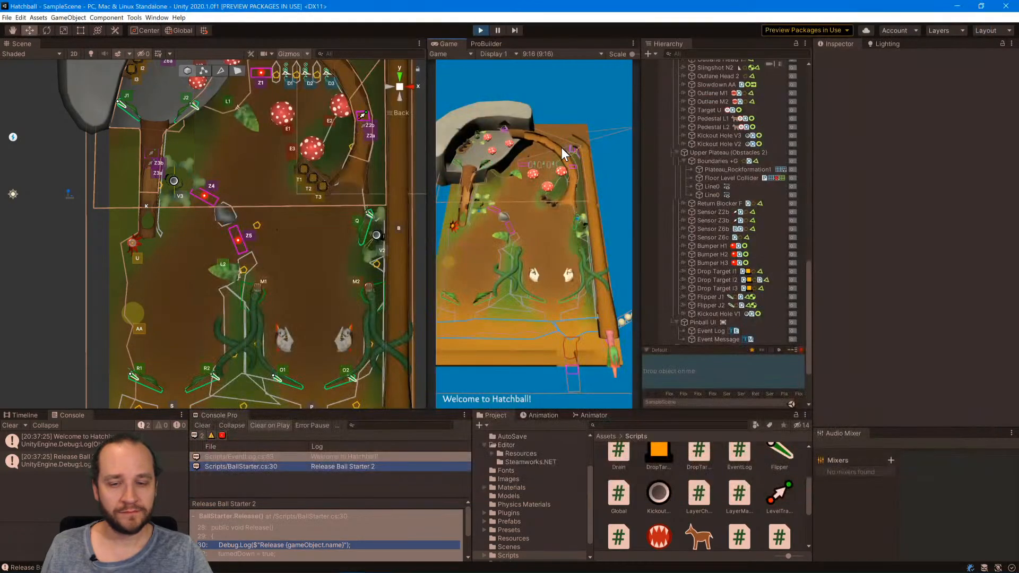
key(Return)
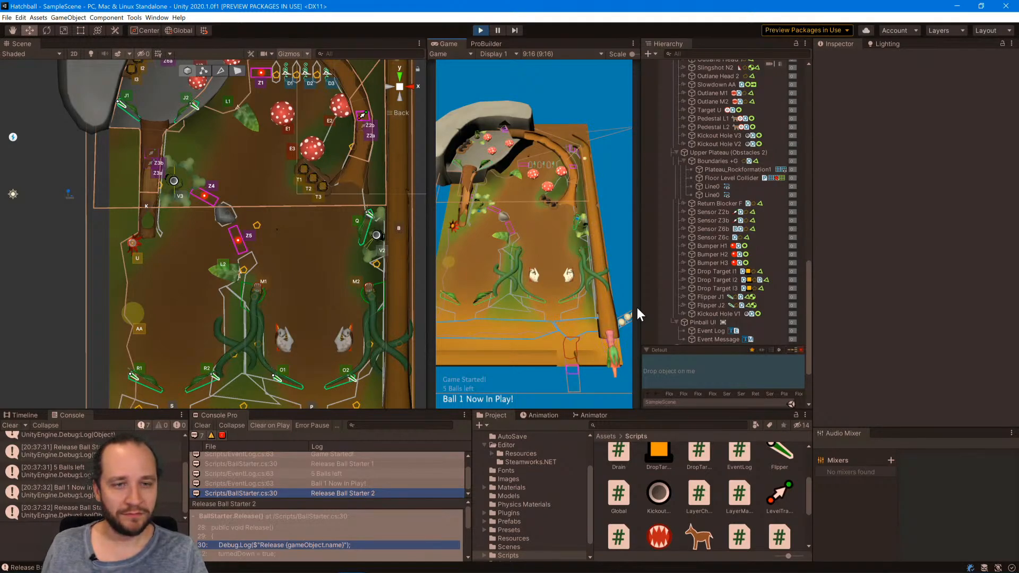
Pause and resume the game, select Ball 1 in the Scene view and move it onto kickout hole V3.
click(497, 31)
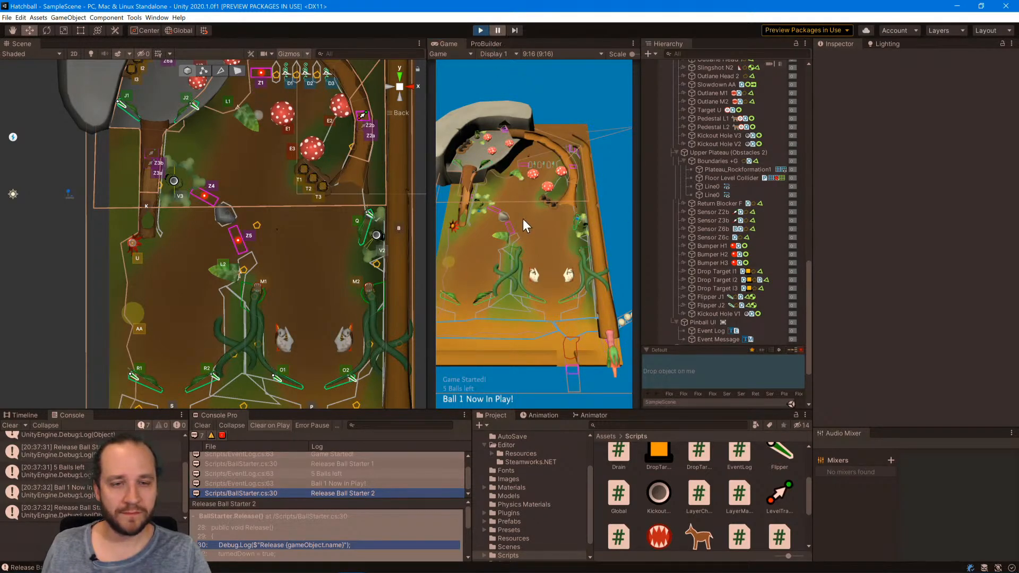
click(495, 25)
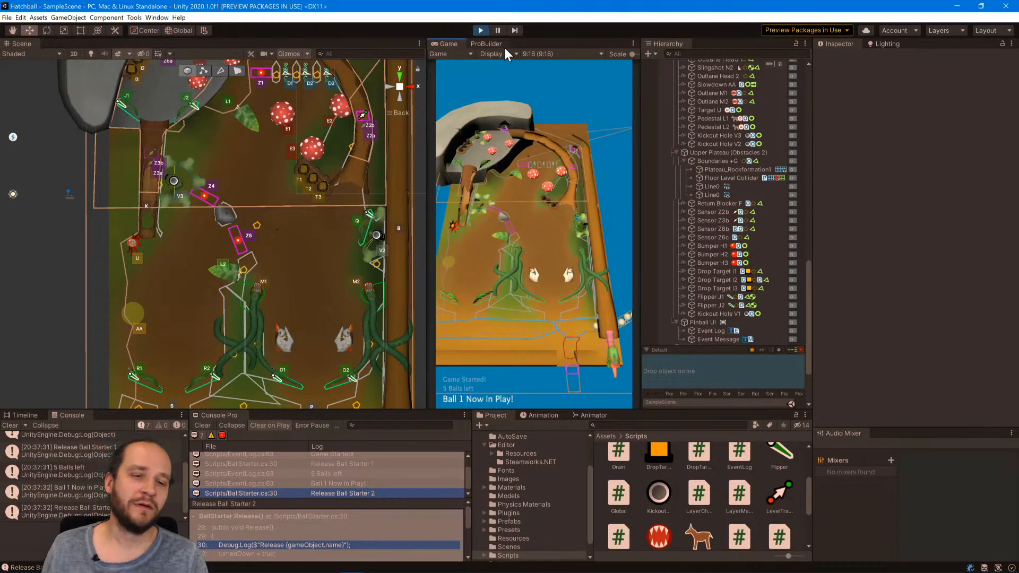
middle_drag(357, 294, 295, 226)
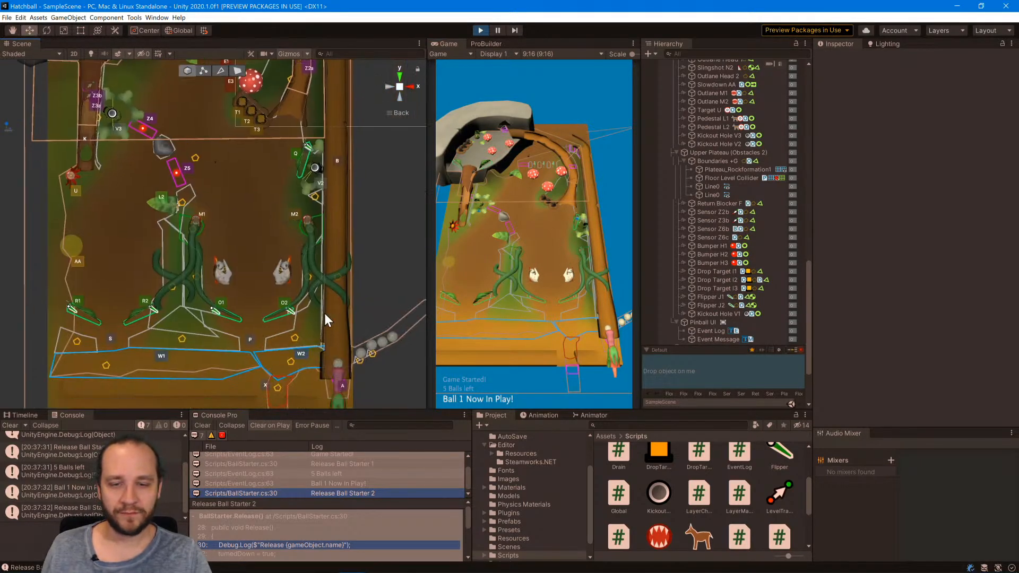
click(339, 363)
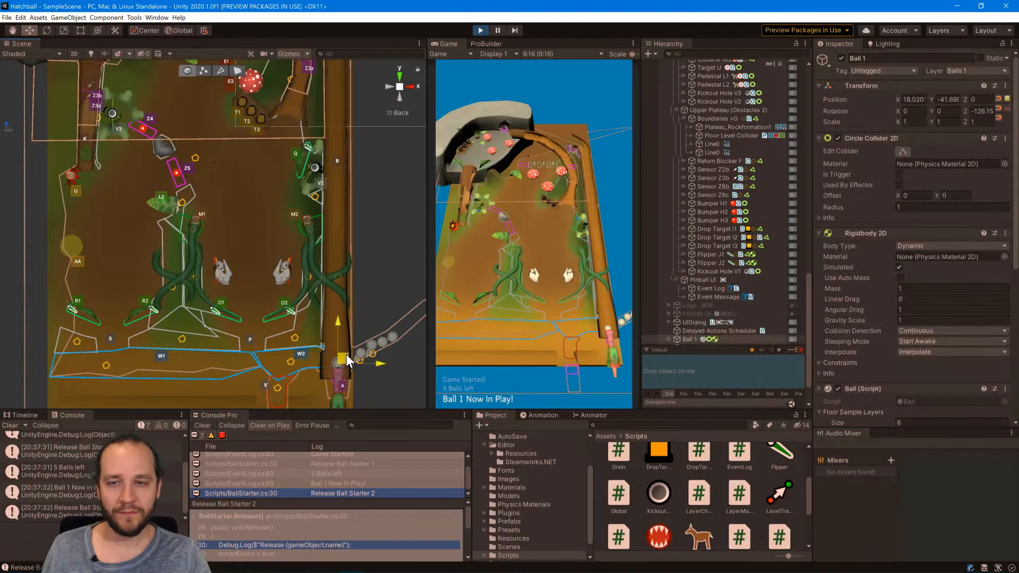
drag(346, 354, 113, 87)
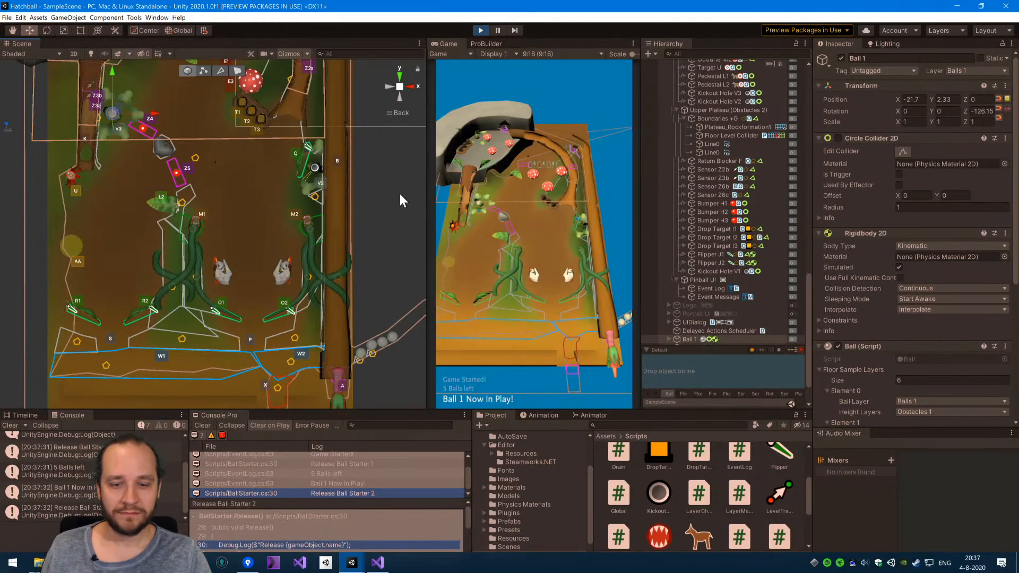
Switch to Visual Studio and inspect the values of RB.isKinematic and CC.enabled at the Unfreeze breakpoint.
key(alt+Tab)
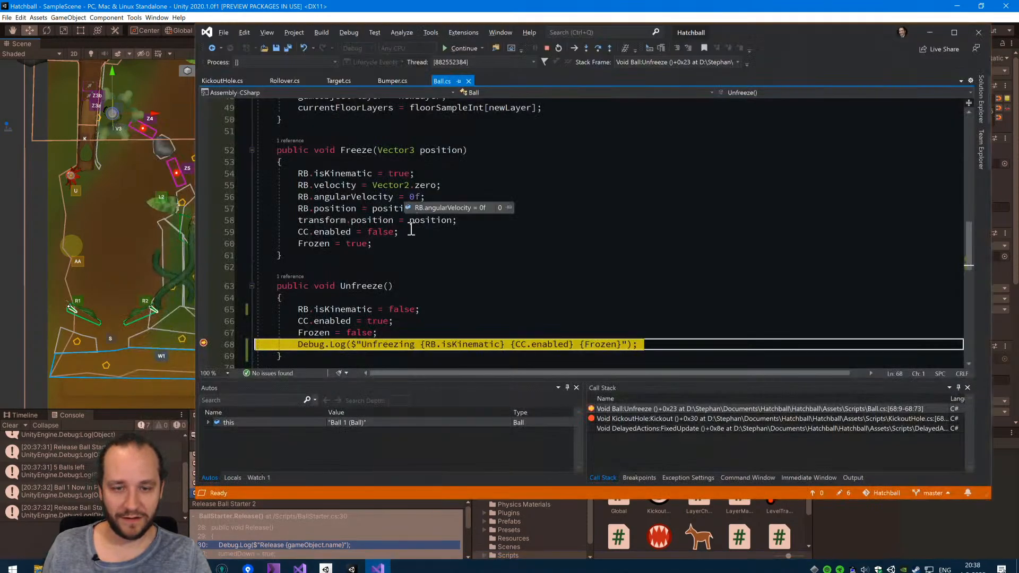
mouse_move(434, 344)
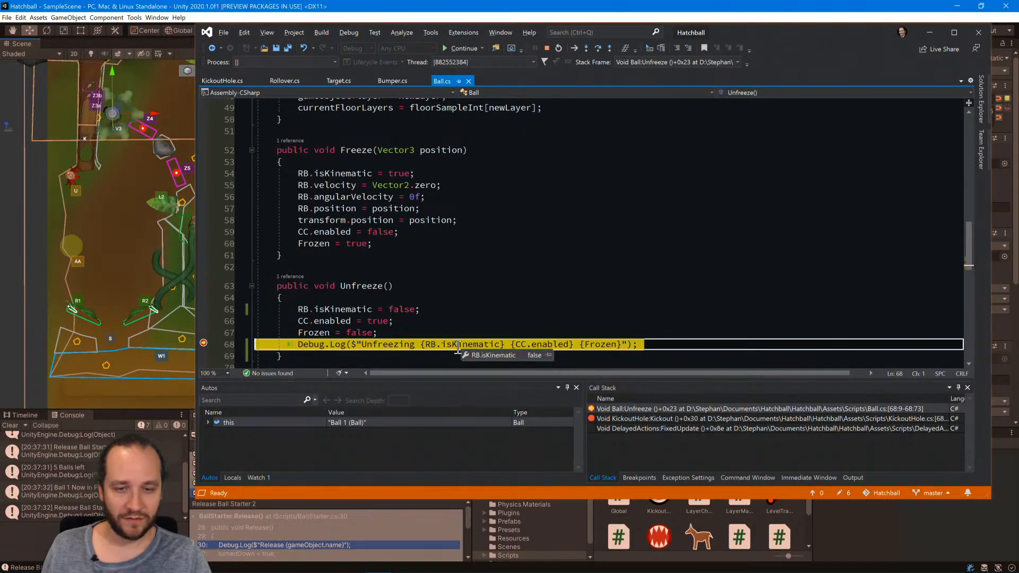
mouse_move(549, 345)
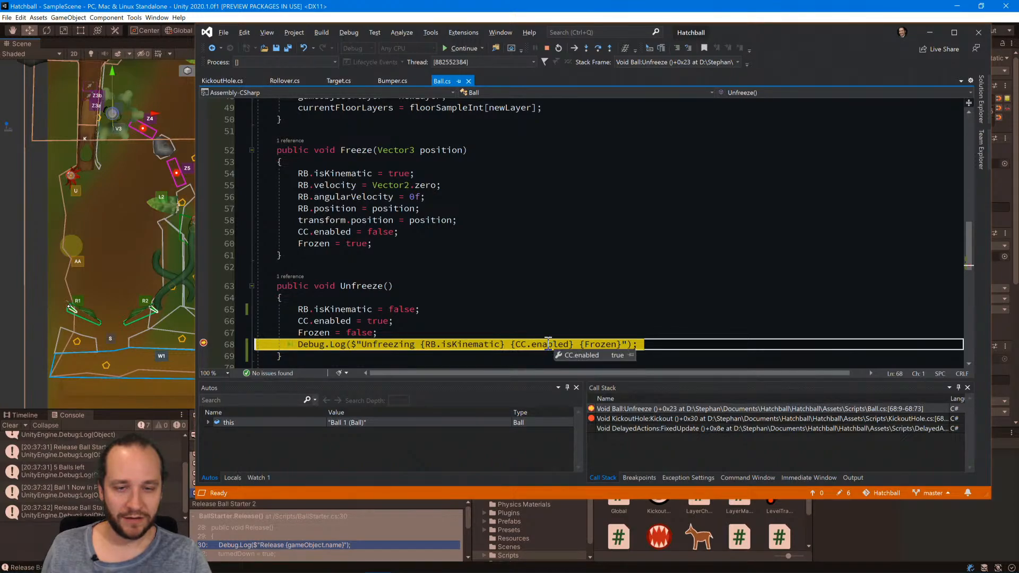
key(alt+Tab)
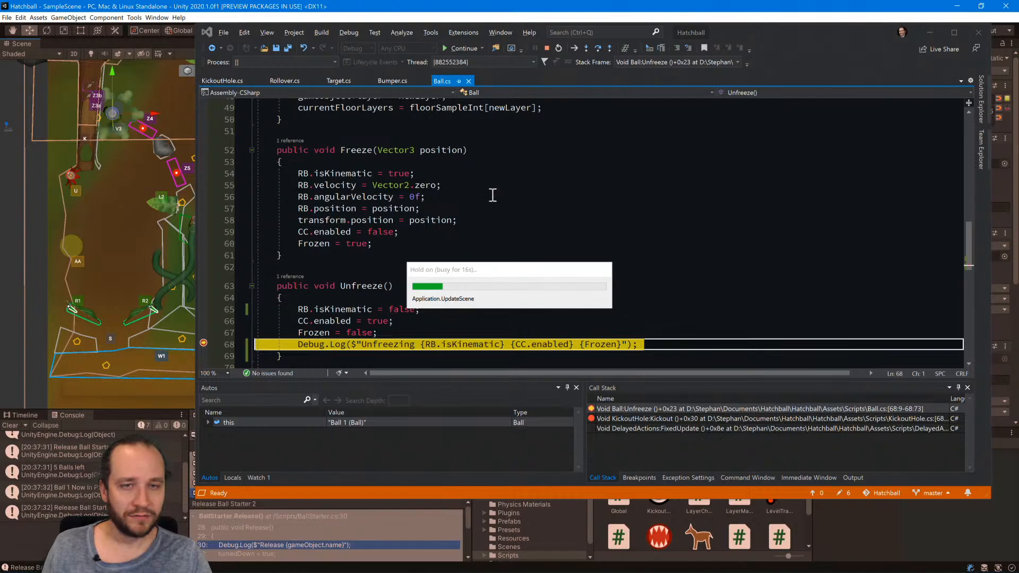
Continue execution past the Unfreeze breakpoint, stop the debugging session and return to Unity.
click(547, 49)
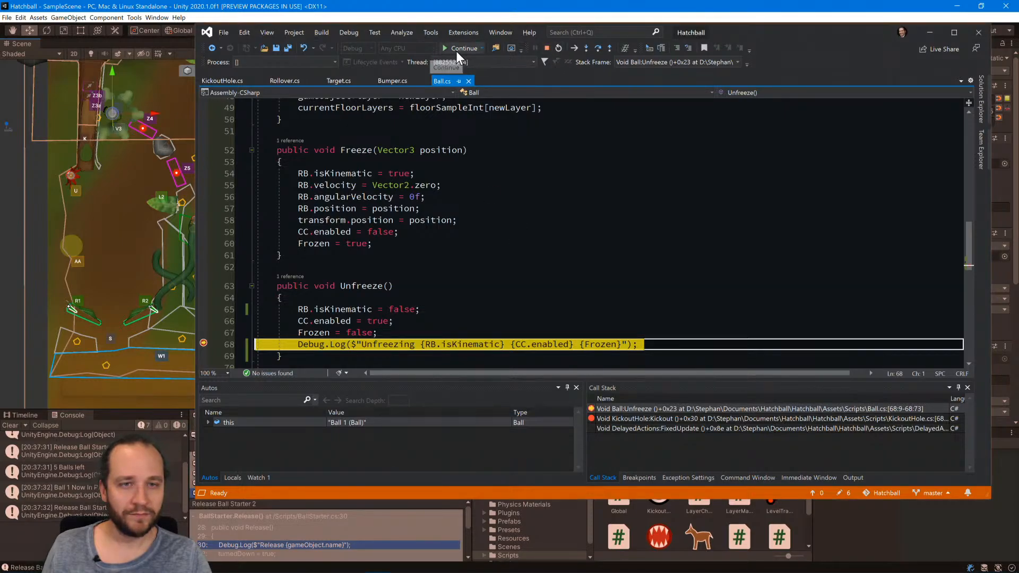
key(alt+Tab)
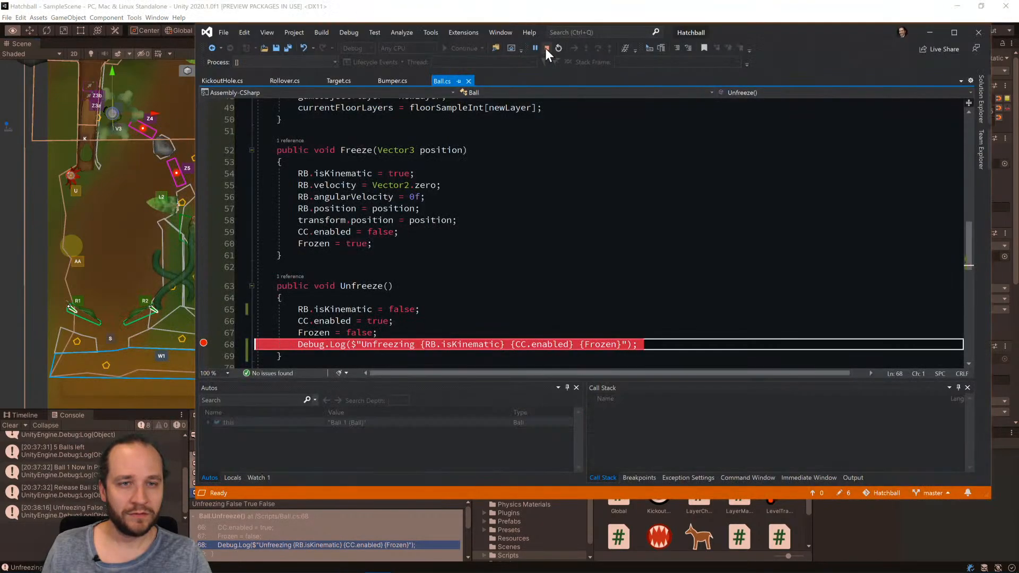
click(545, 48)
key(alt+Tab)
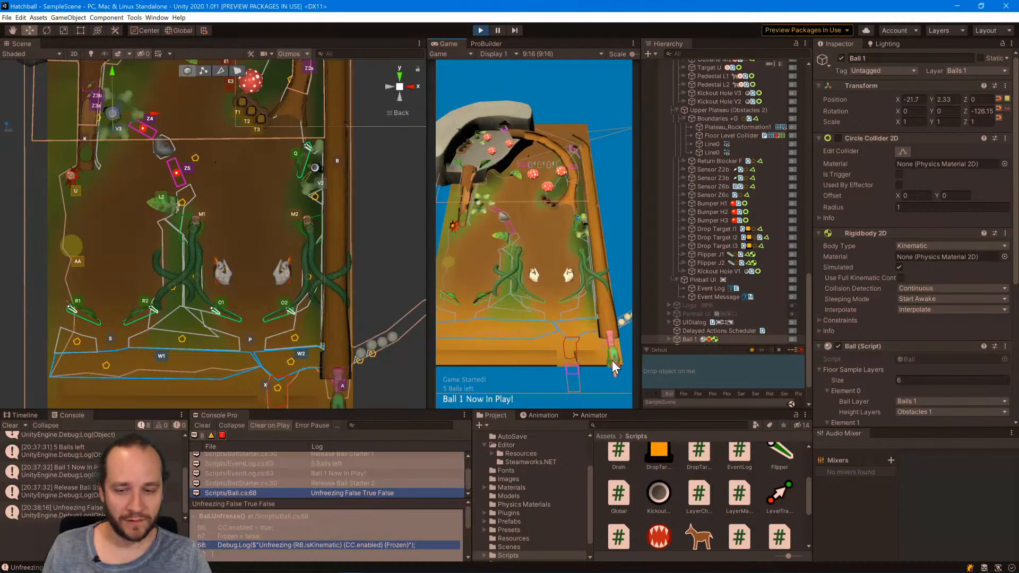
Remove the breakpoint from the Unfreeze Debug.Log line in Ball.cs and switch back to Unity.
key(alt+Tab)
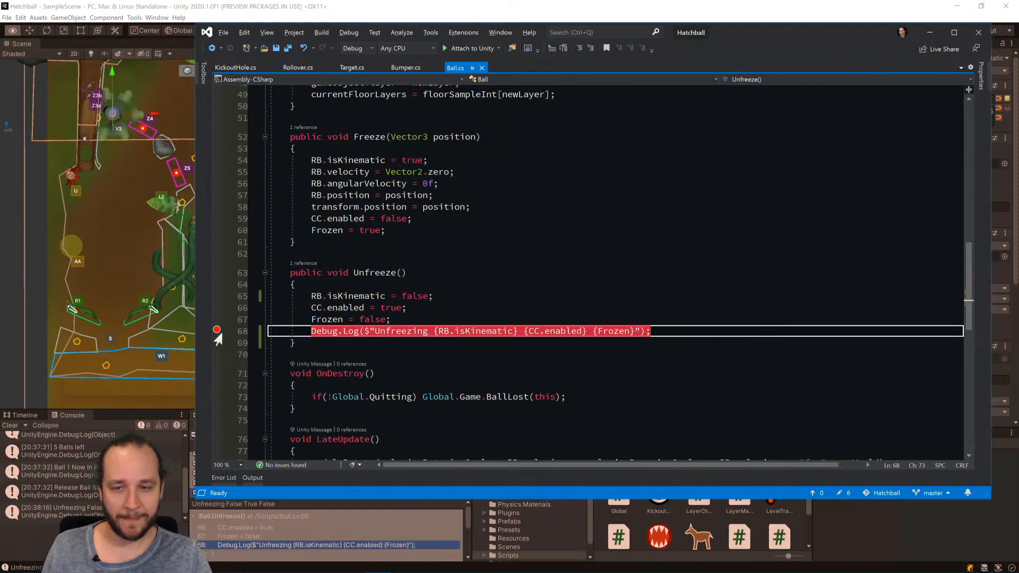
click(217, 331)
key(alt+Tab)
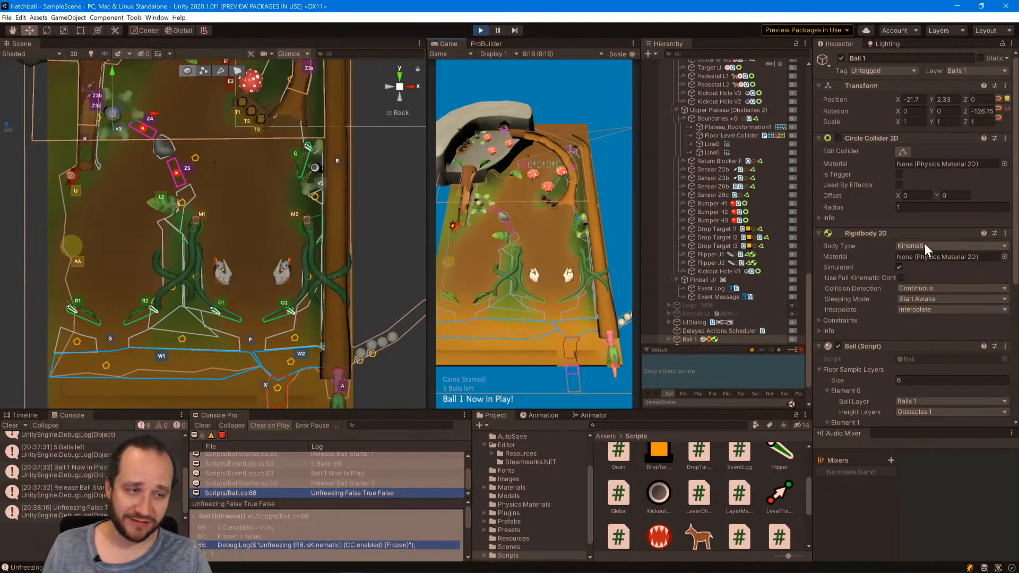
Switch the Inspector to Debug mode and examine Ball 1's Frozen field and references against the Unfreeze code.
scroll(897, 326, down, 5)
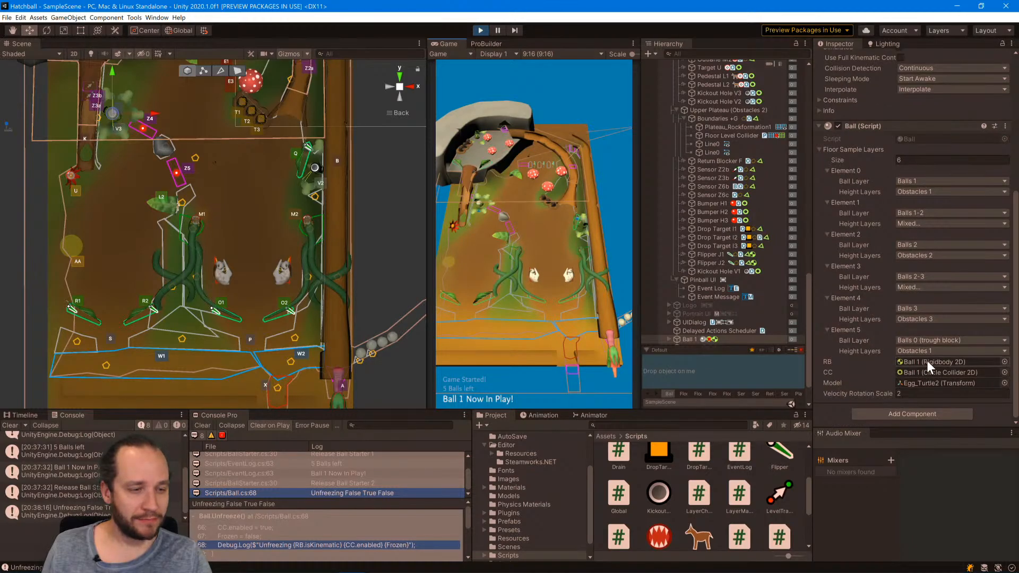
scroll(861, 337, up, 5)
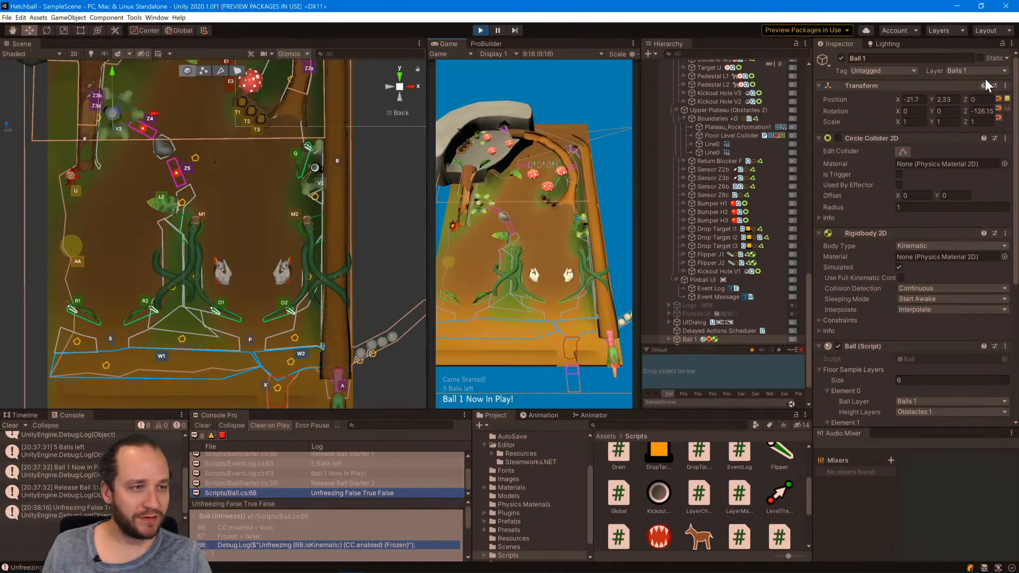
click(1011, 43)
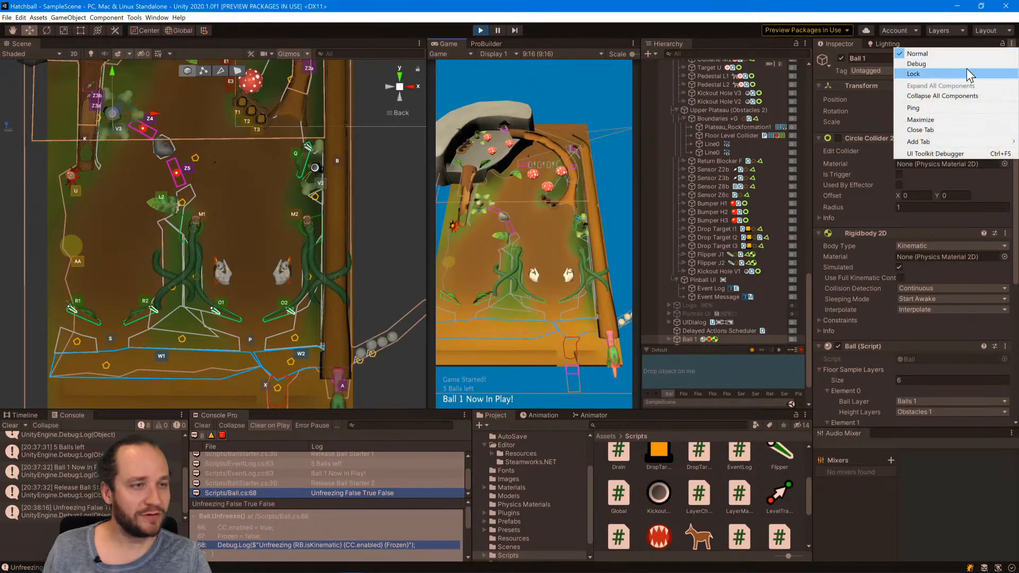
click(916, 63)
scroll(872, 308, down, 8)
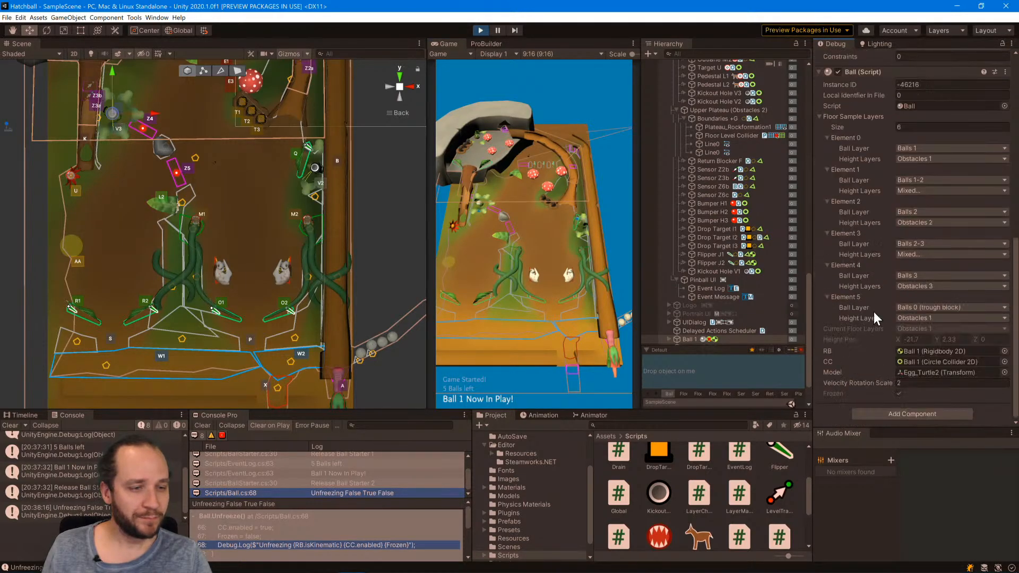
key(alt+Tab)
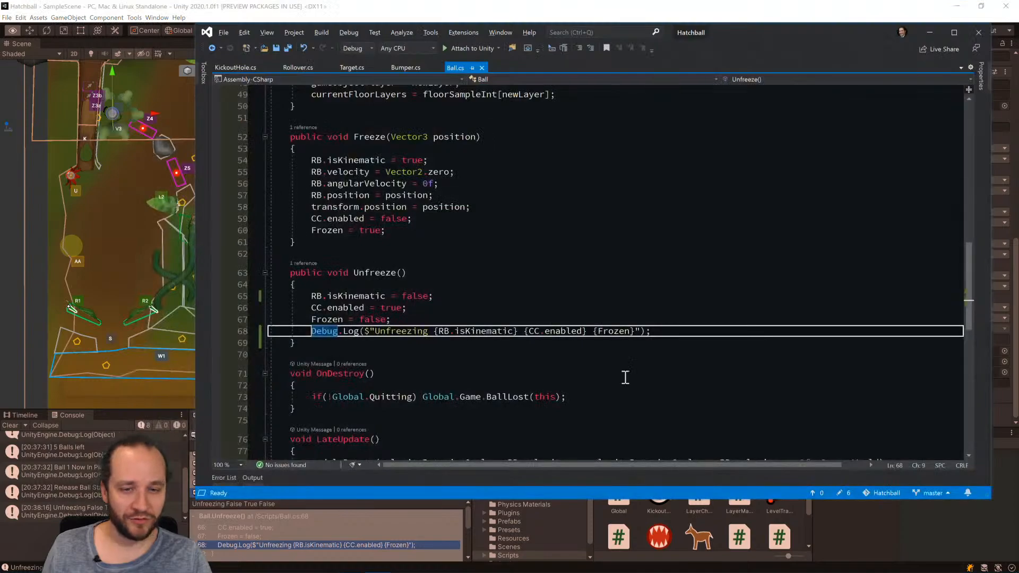
key(alt+Tab)
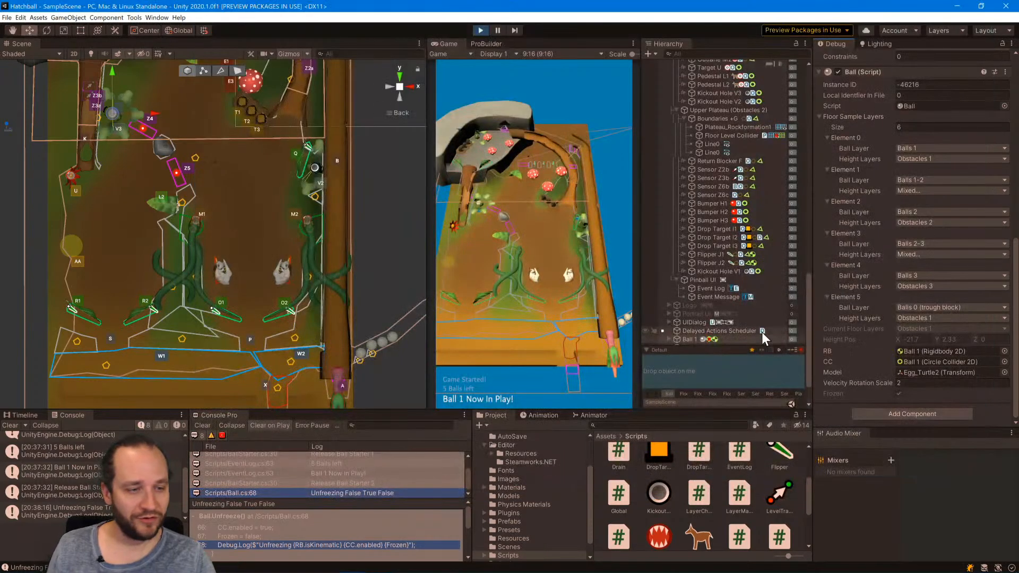
scroll(855, 370, up, 10)
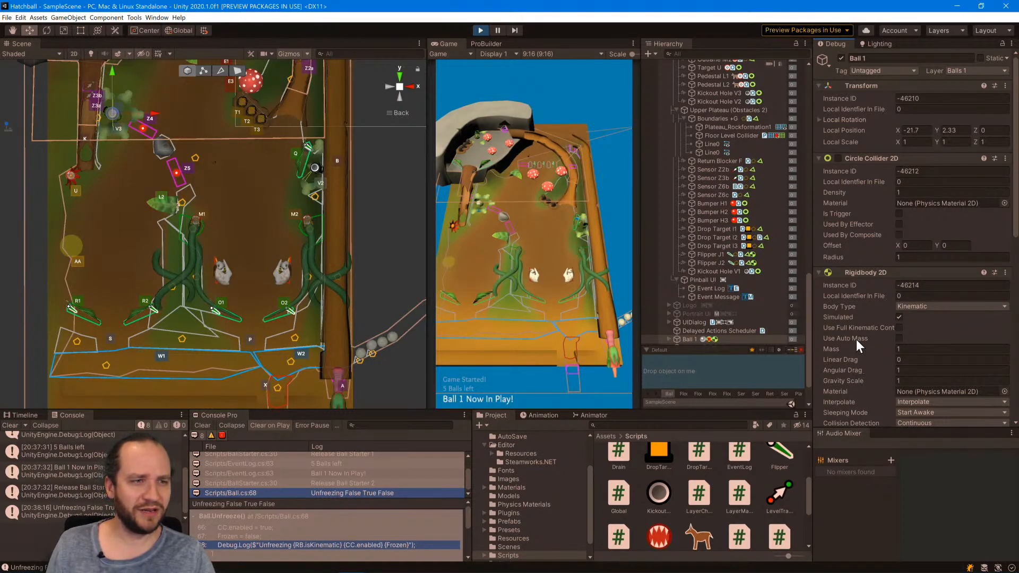
Return the Inspector to Normal mode and open the Unfreezing log entry's source line to compare it with Ball 1's Rigidbody 2D.
click(1011, 43)
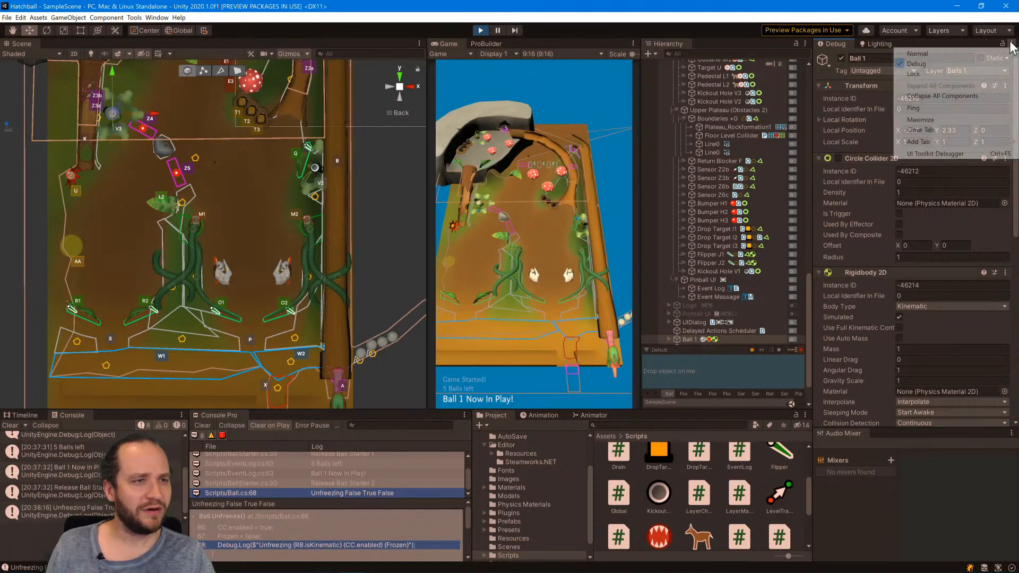
click(937, 54)
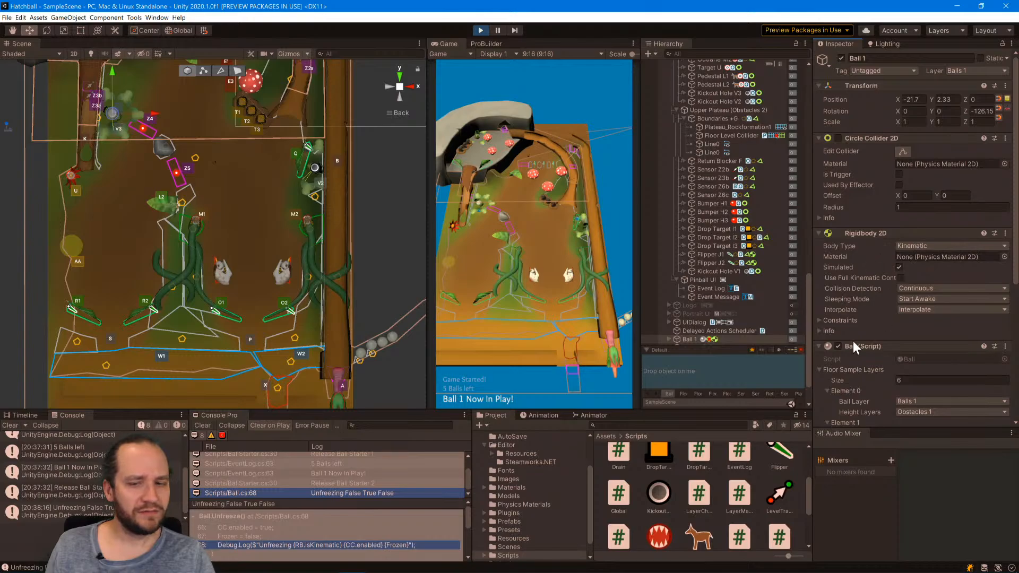
double_click(398, 493)
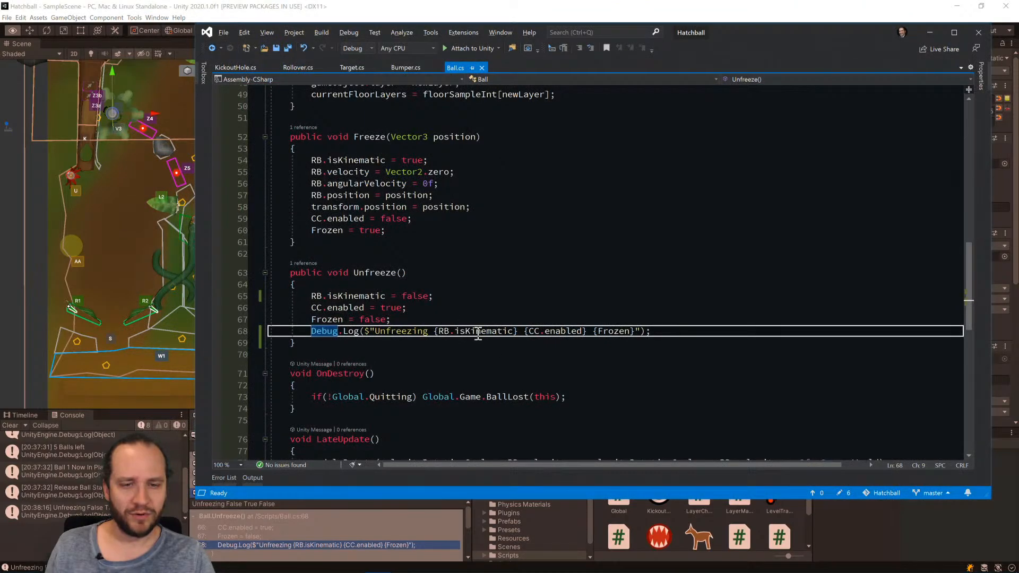
key(alt+Tab)
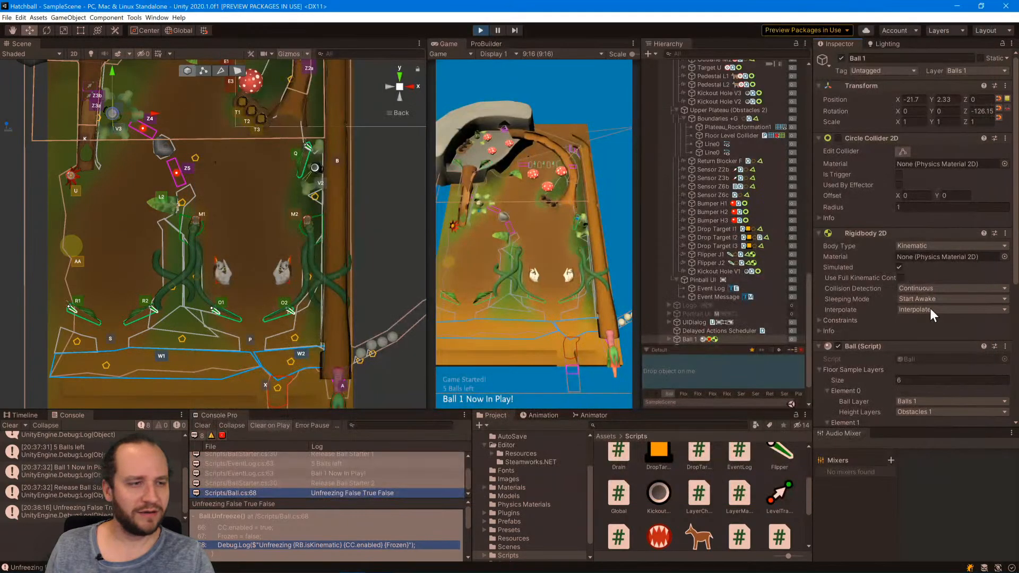
Find all references to the Freeze method in Ball.cs and open its call in KickoutHole.cs.
key(alt+Tab)
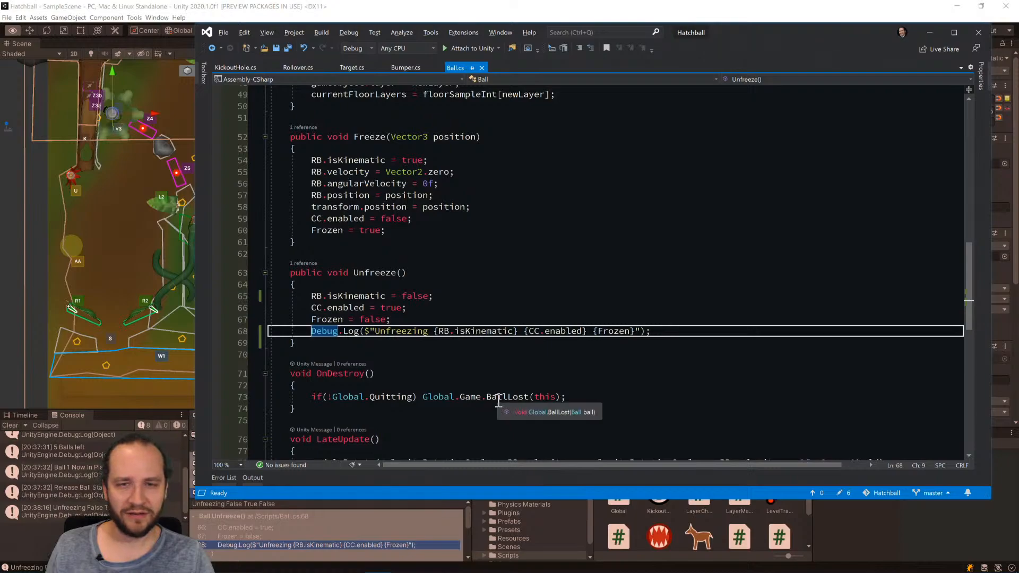
click(363, 138)
right_click(364, 137)
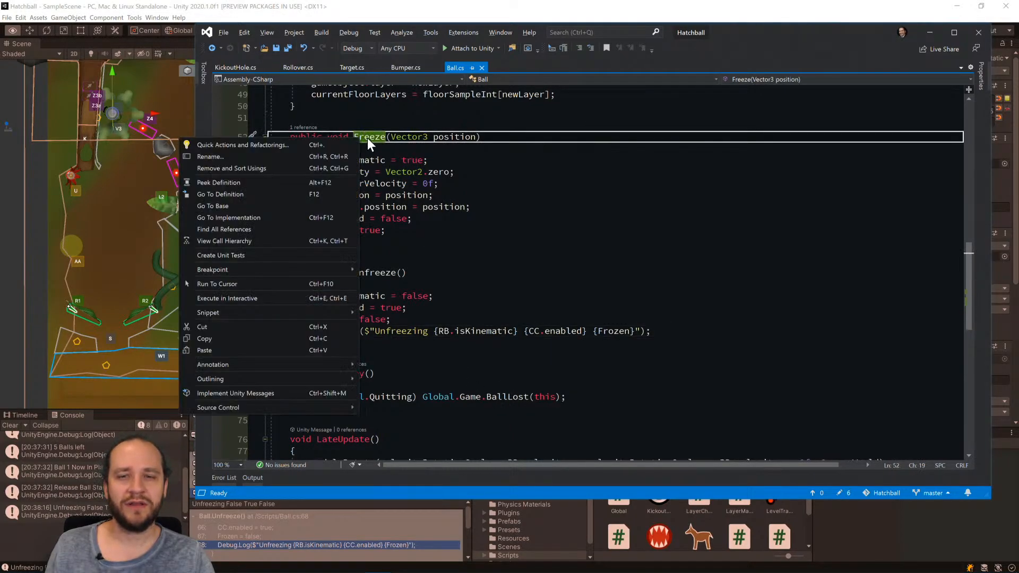
click(249, 229)
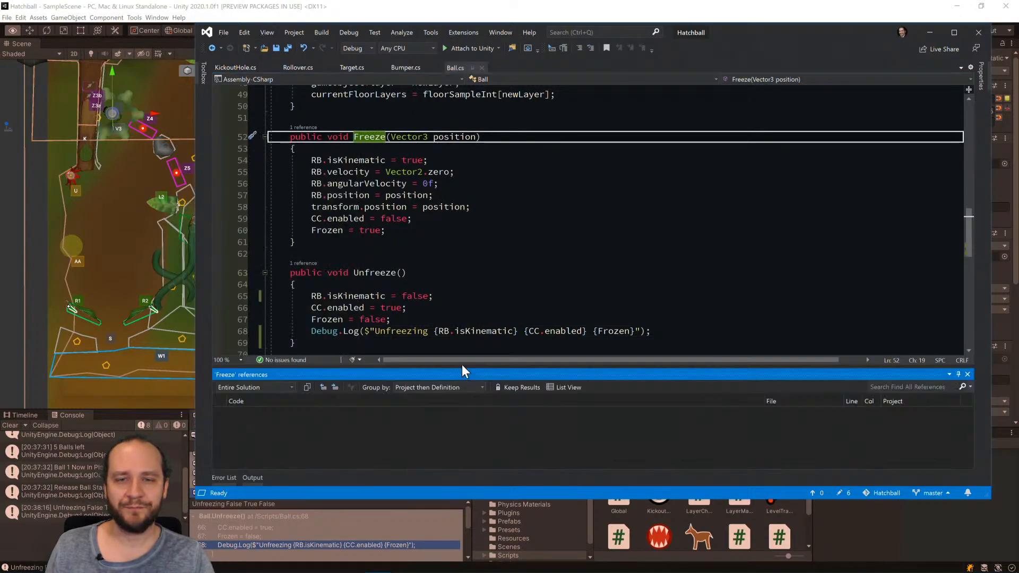
click(303, 128)
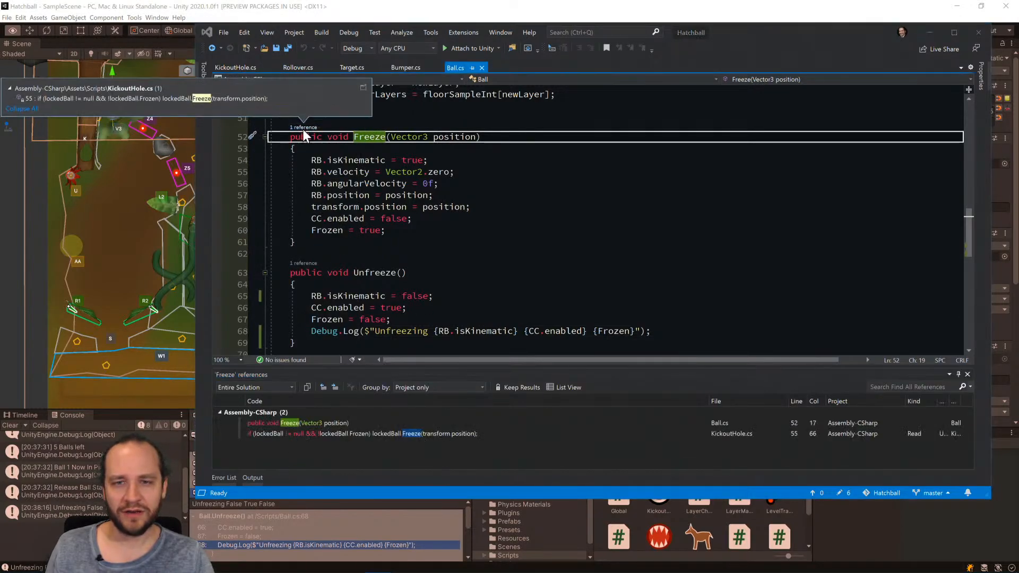
double_click(186, 100)
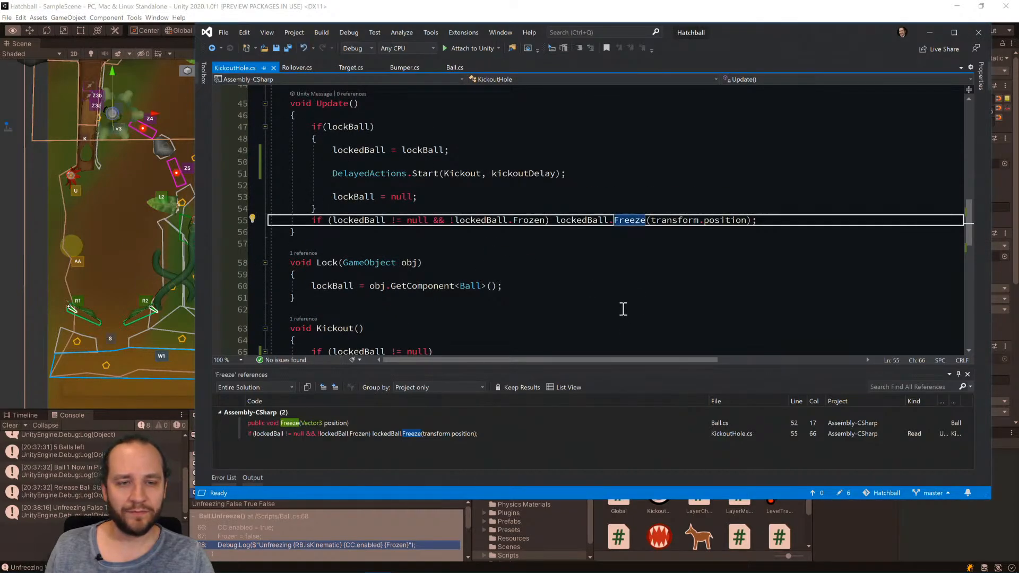
Examine how the Update, Lock and Kickout methods in KickoutHole.cs set lockedBall and freeze or unfreeze it.
scroll(619, 310, up, 2)
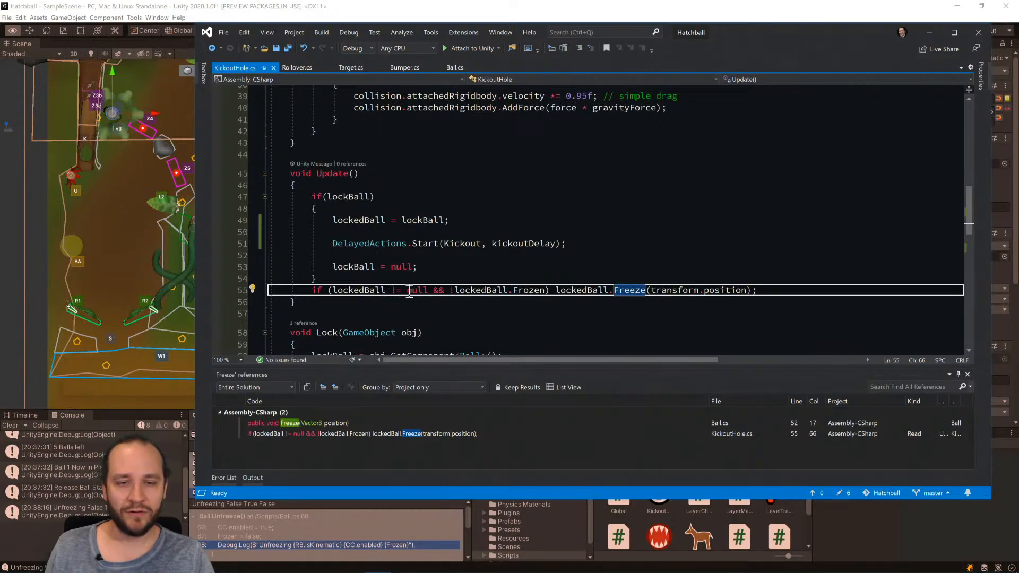
mouse_move(524, 291)
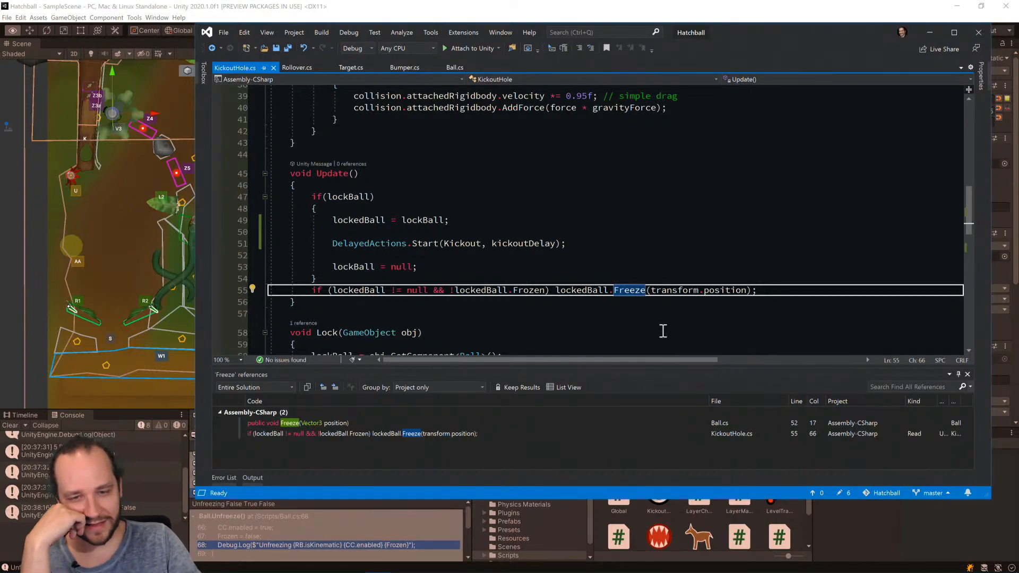
scroll(649, 316, down, 5)
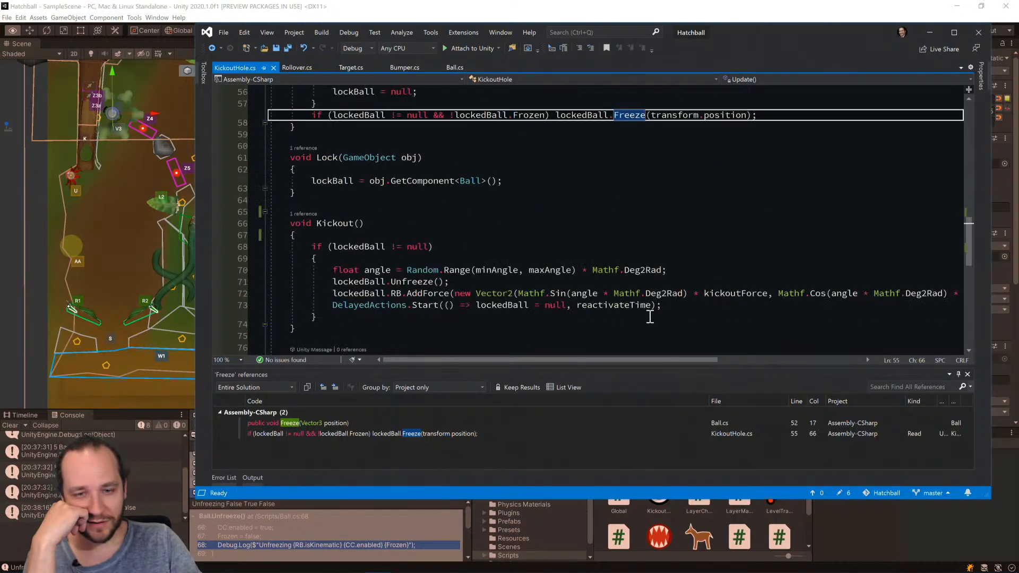
scroll(649, 317, down, 1)
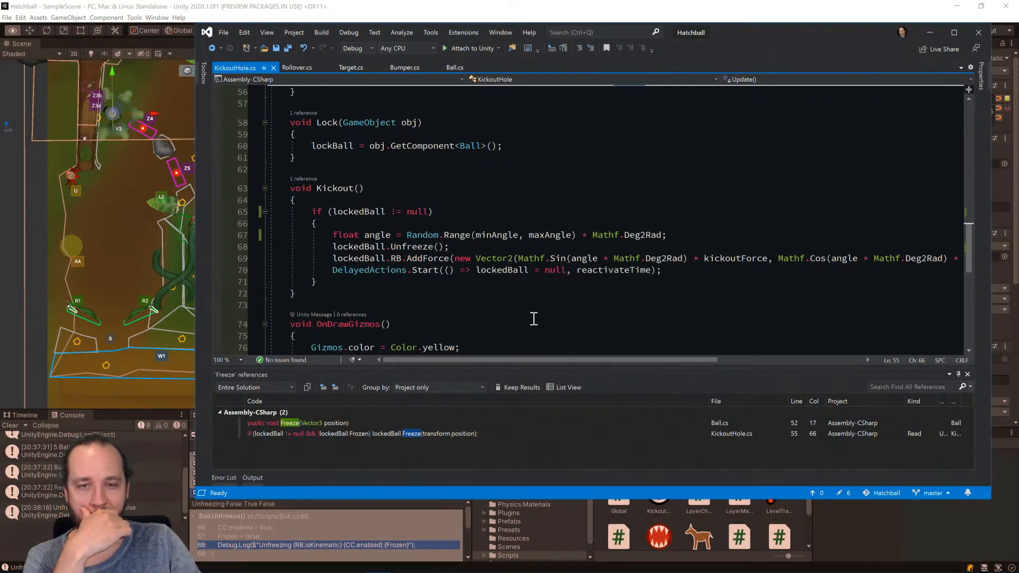
scroll(540, 318, up, 4)
scroll(540, 318, down, 3)
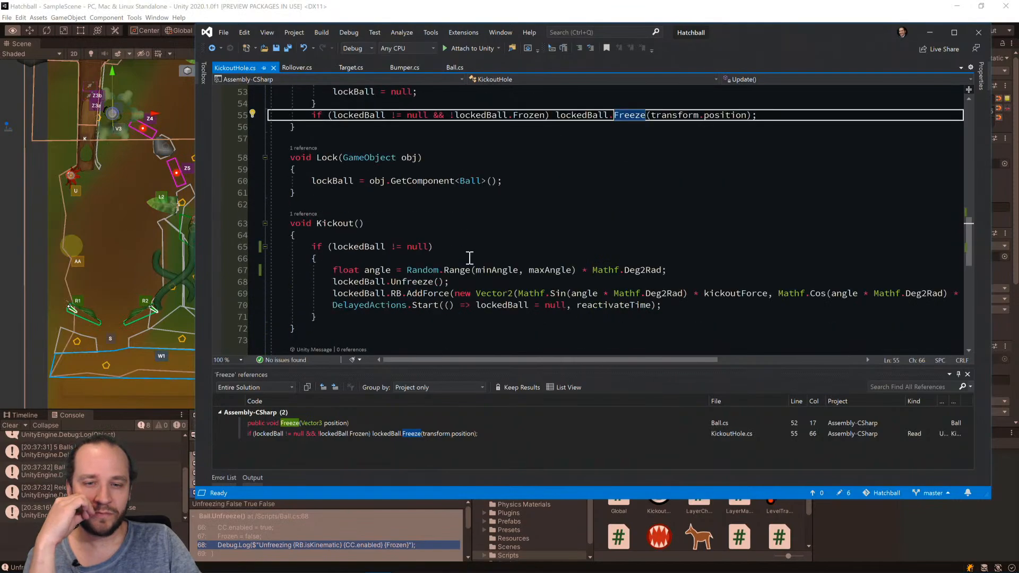
Add the statement lockCooldown = true; at the start of the lockedBall null check in the Kickout method.
click(475, 248)
key(Down)
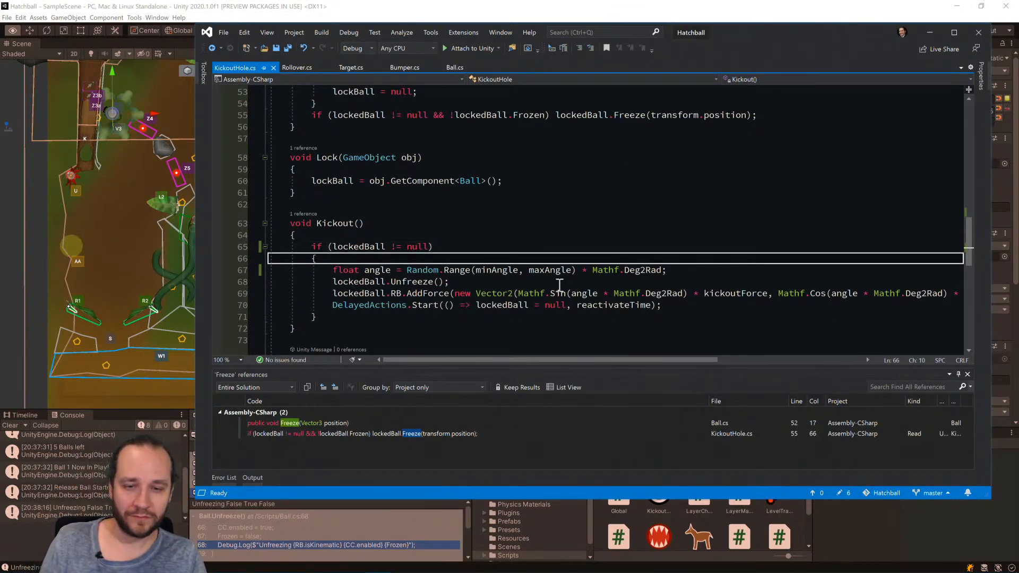
key(Return)
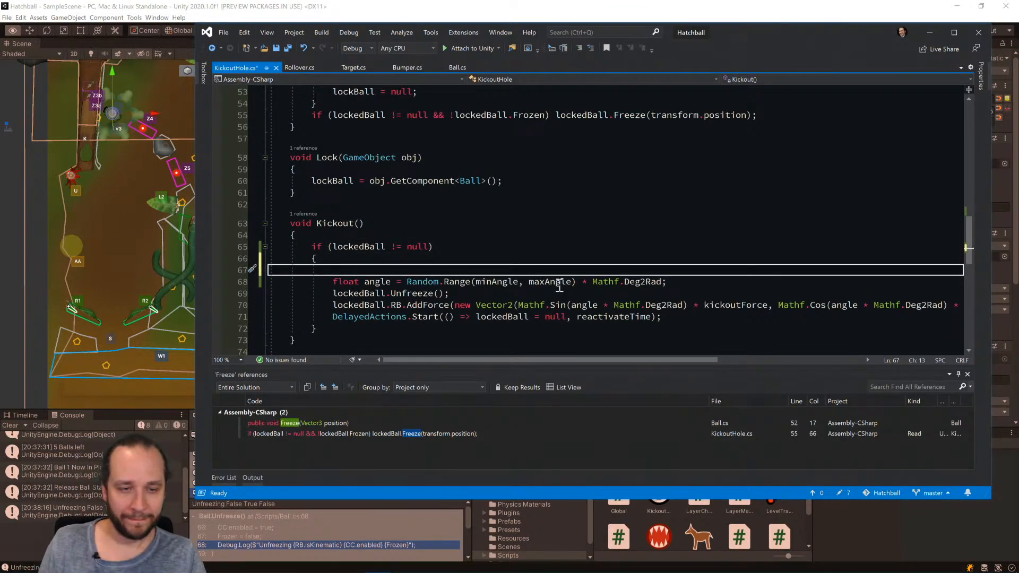
text(cool)
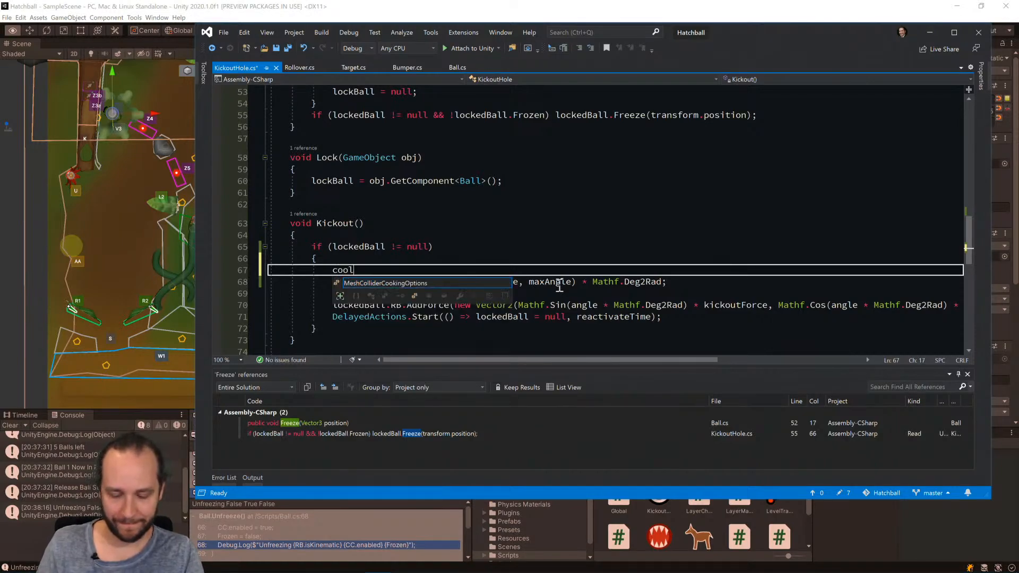
text(down)
key(BackSpace)
key(BackSpace)
key(BackSpace)
key(BackSpace)
key(BackSpace)
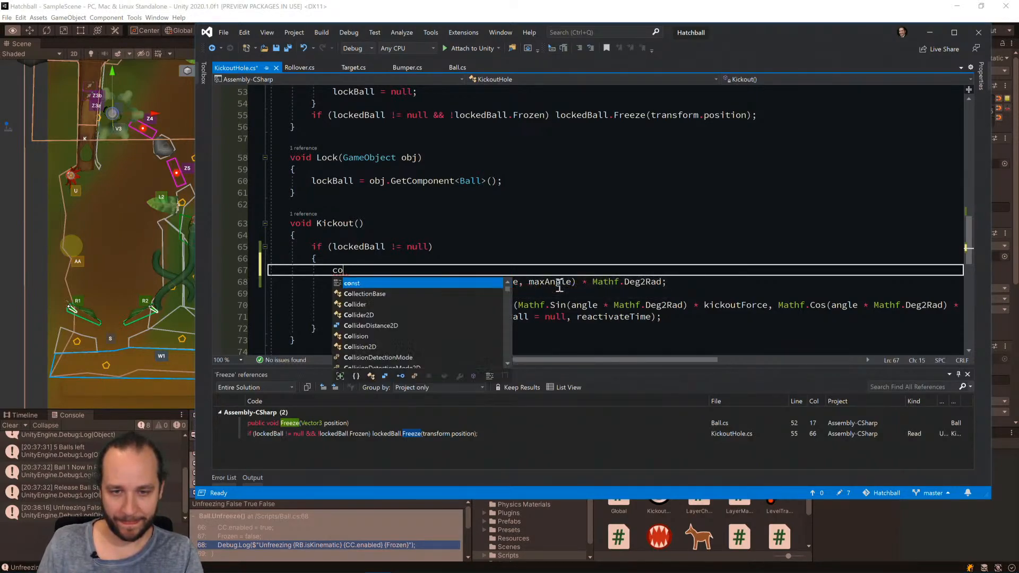
text(lockCoo)
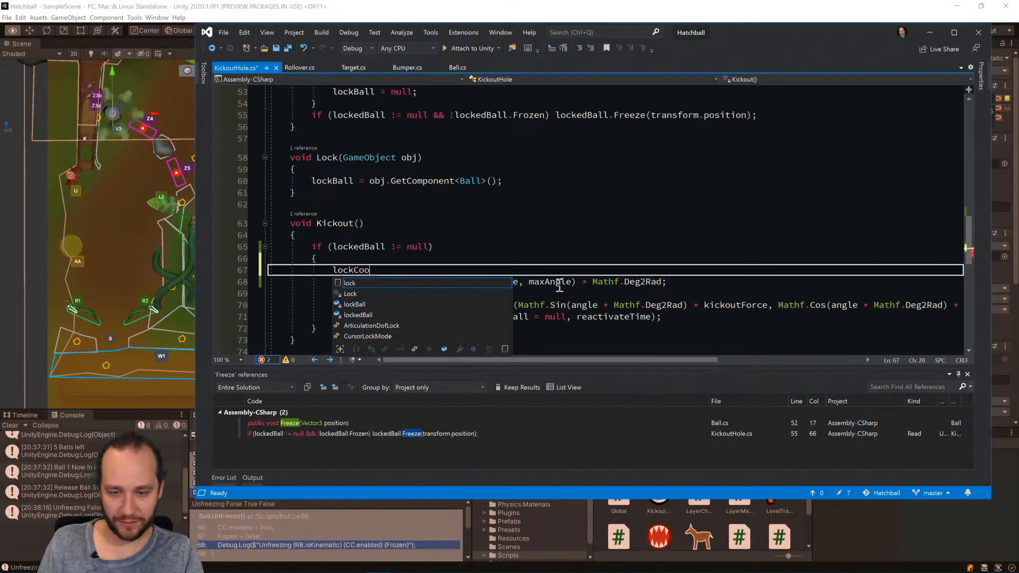
text(ldown = )
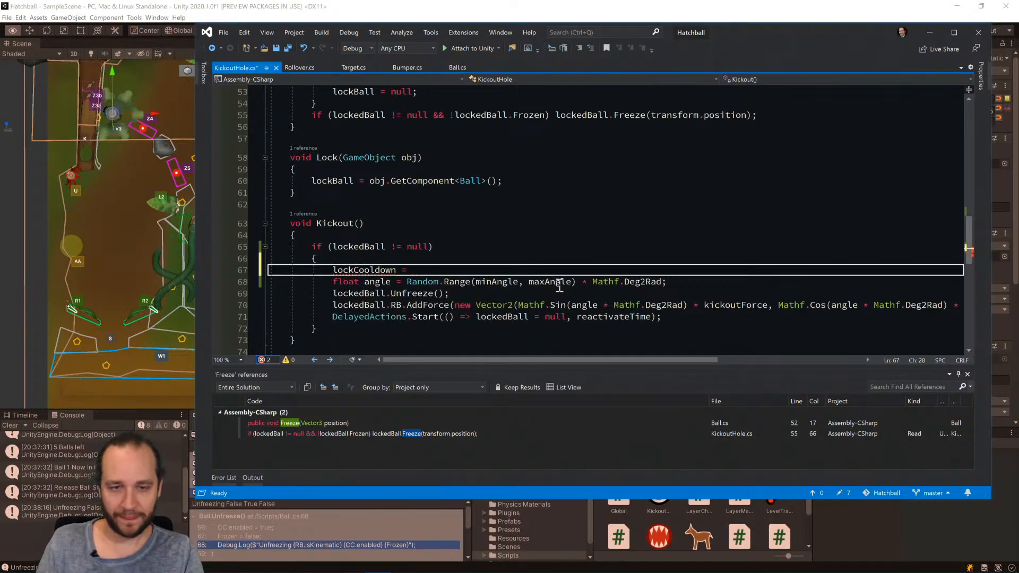
text(true;)
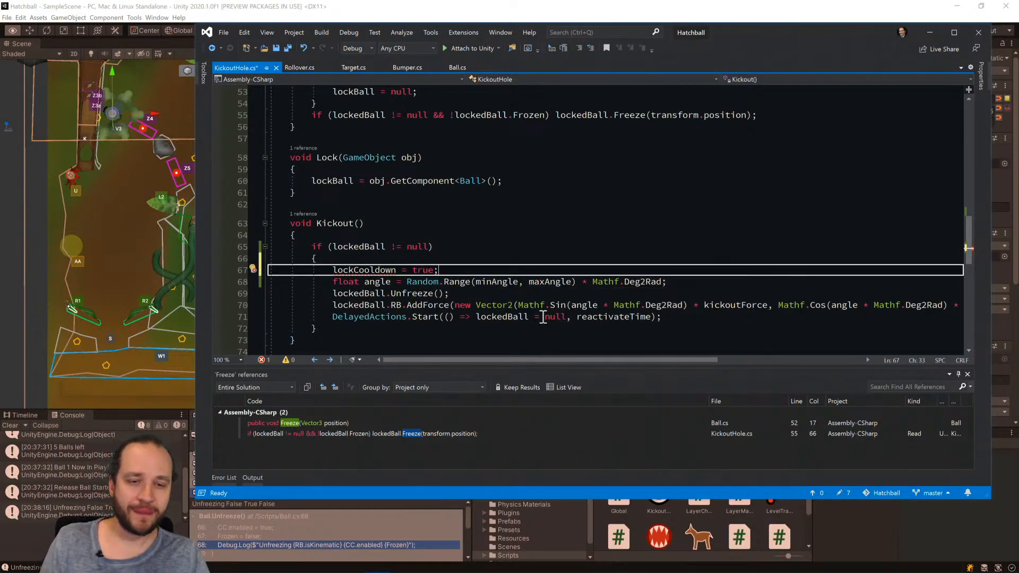
Replace the delayed action's lockedBall = null in Kickout with lockCooldown = false and save the script.
click(546, 317)
drag(556, 317, 498, 320)
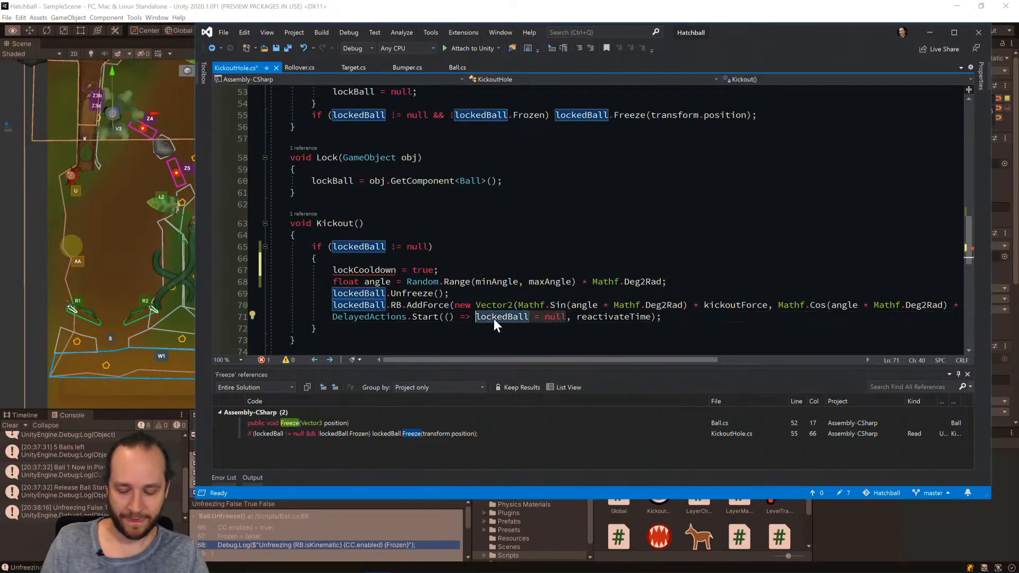
text(lockCoo)
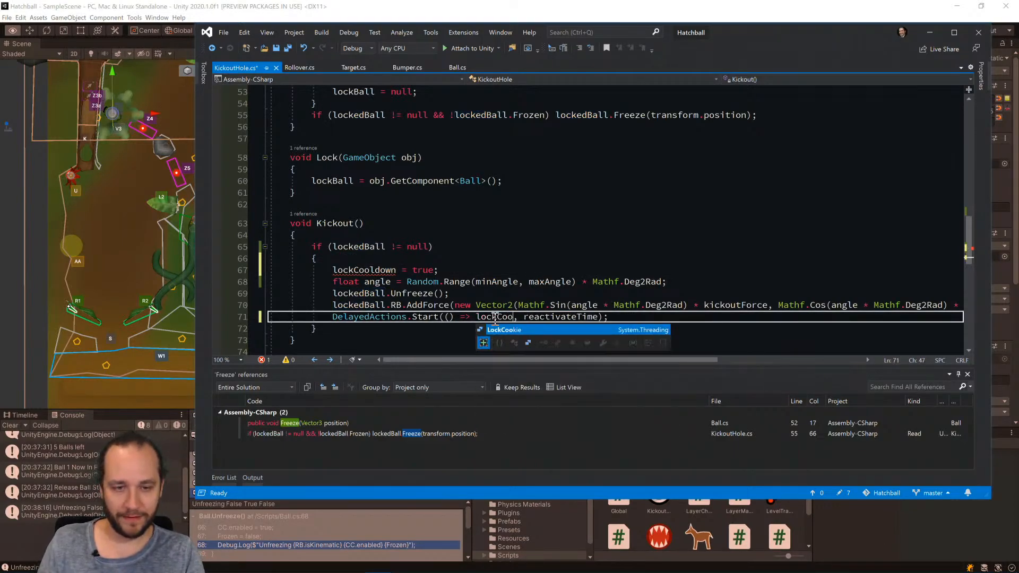
text(l)
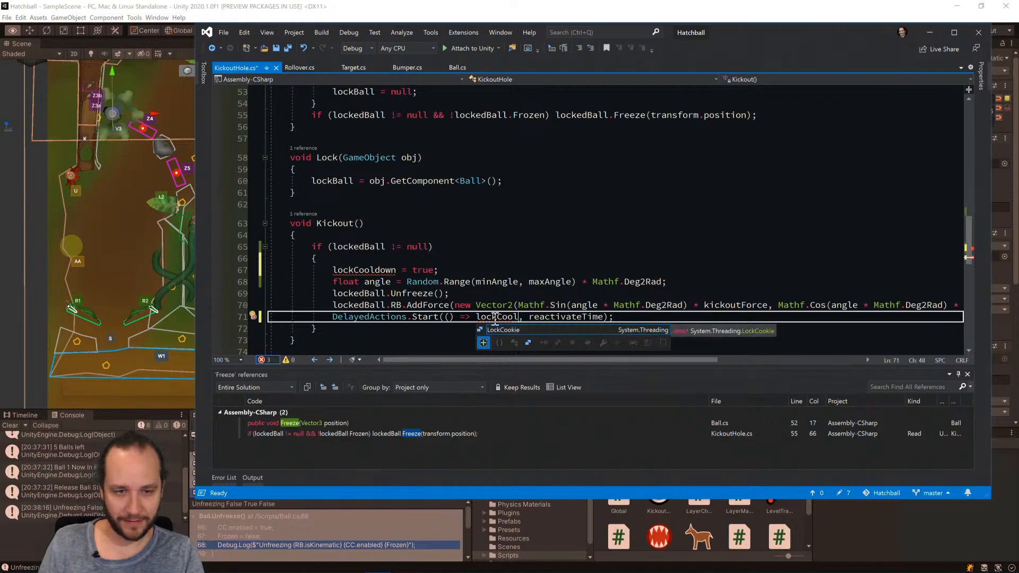
text(down = false, reactivateTime);)
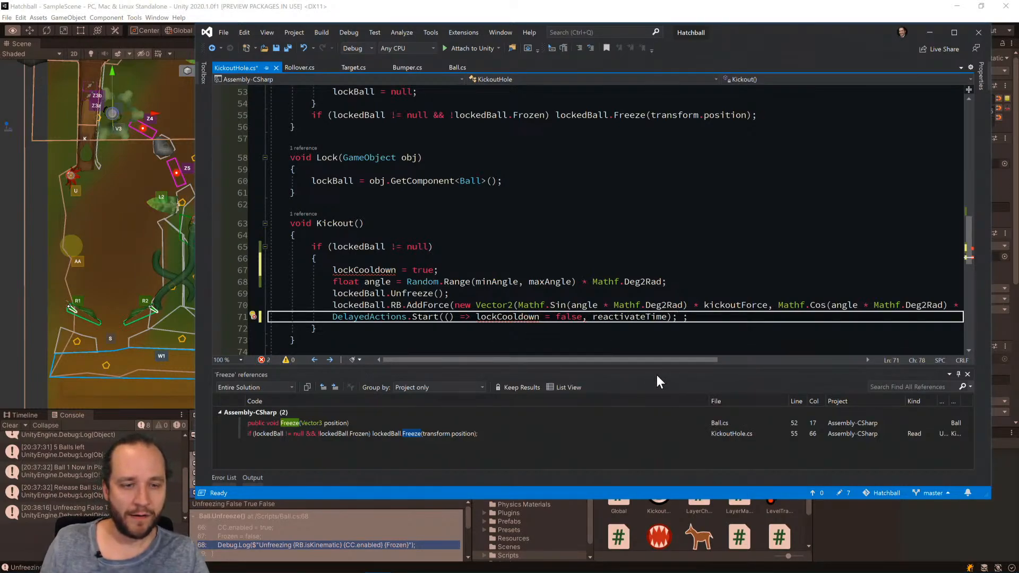
key(BackSpace)
key(ctrl+s)
Declare a bool field lockCooldown below the Ball fields of the KickoutHole class and save the script.
scroll(557, 276, up, 17)
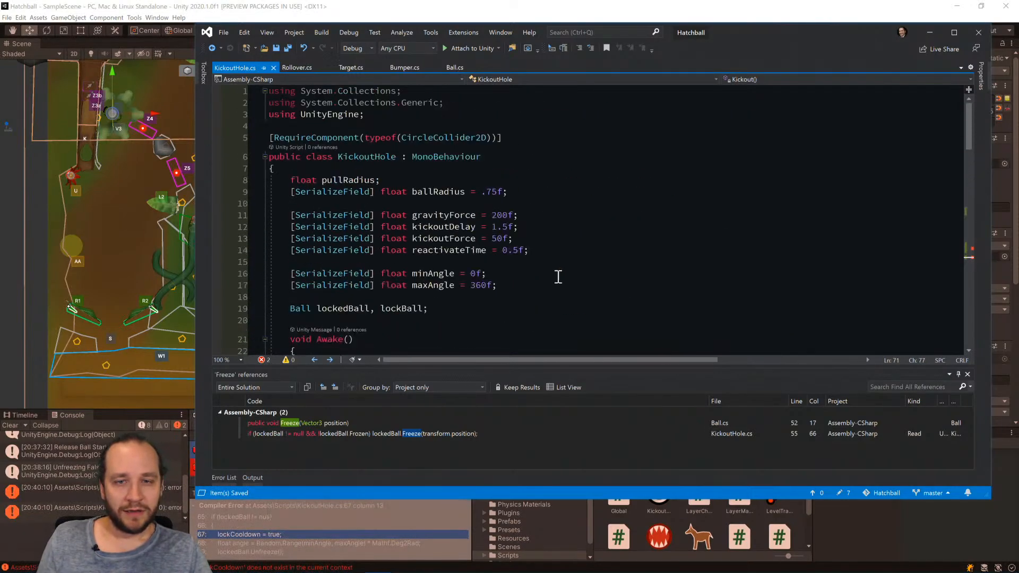
click(562, 302)
key(Return)
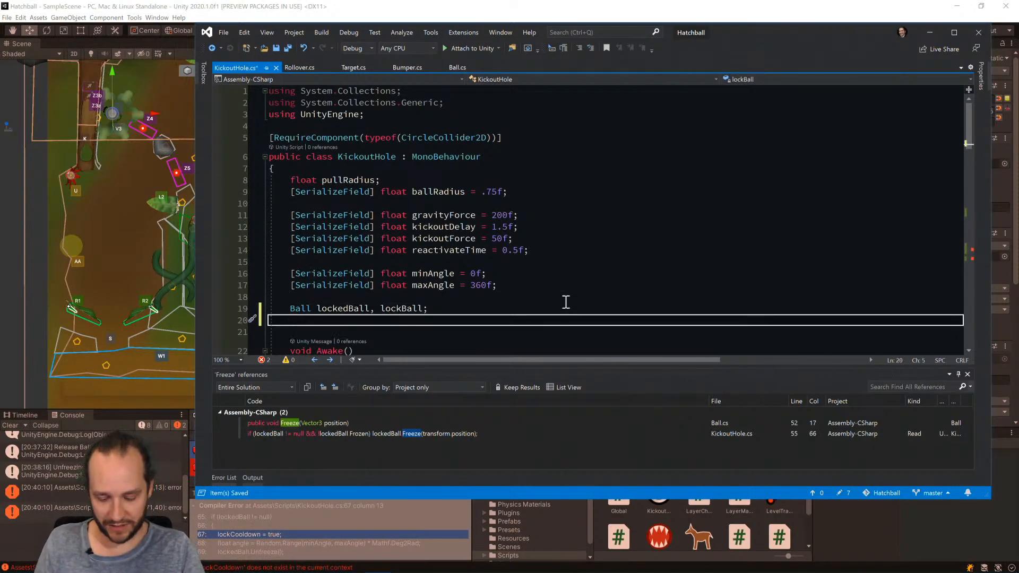
text(bool lockCoo)
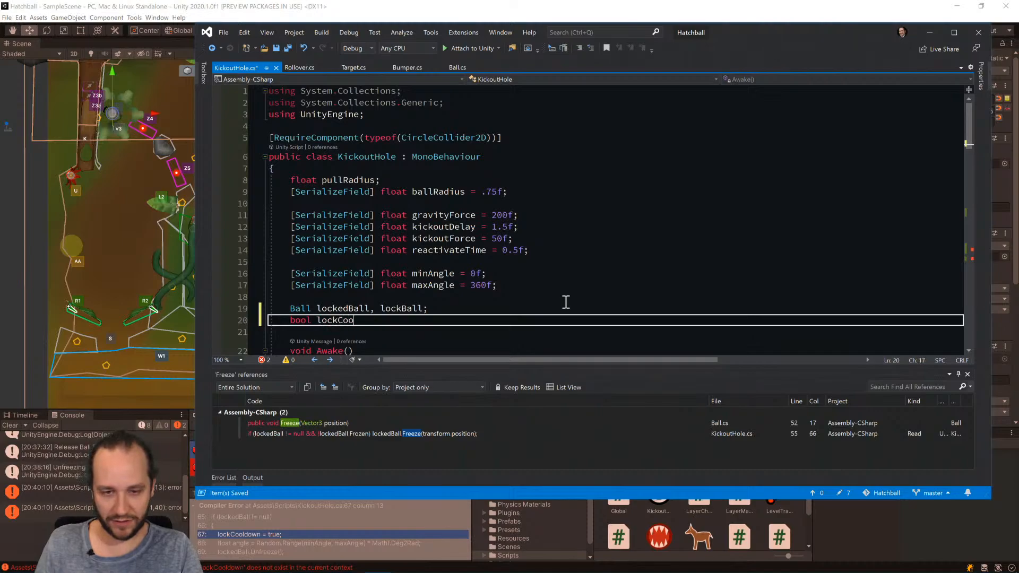
text(ldownl;)
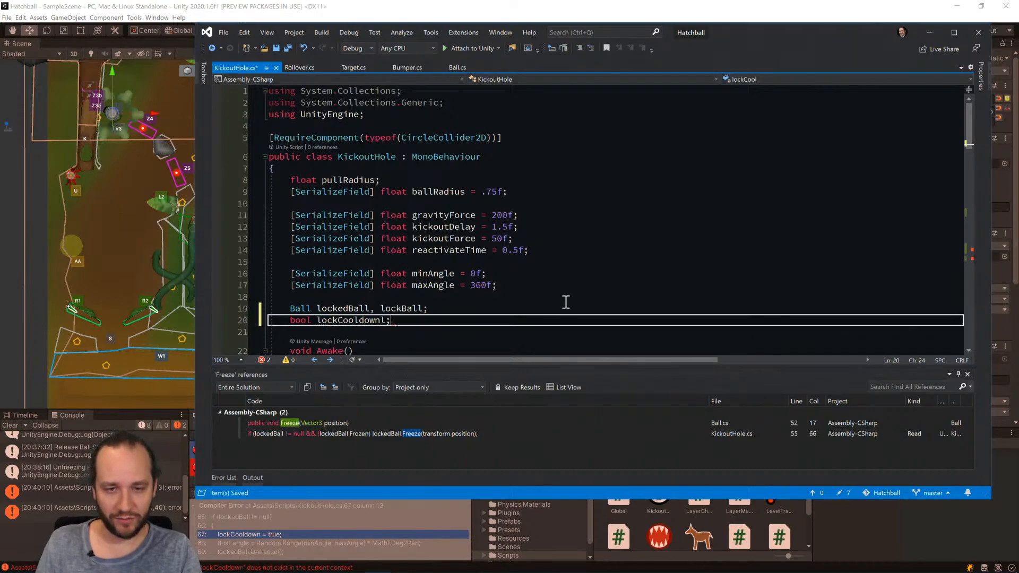
key(BackSpace)
key(BackSpace)
text(;)
key(ctrl+s)
Wrap the contents of the Update method in an if (!lockCooldown) block and save the script.
scroll(579, 305, down, 5)
scroll(597, 300, down, 1)
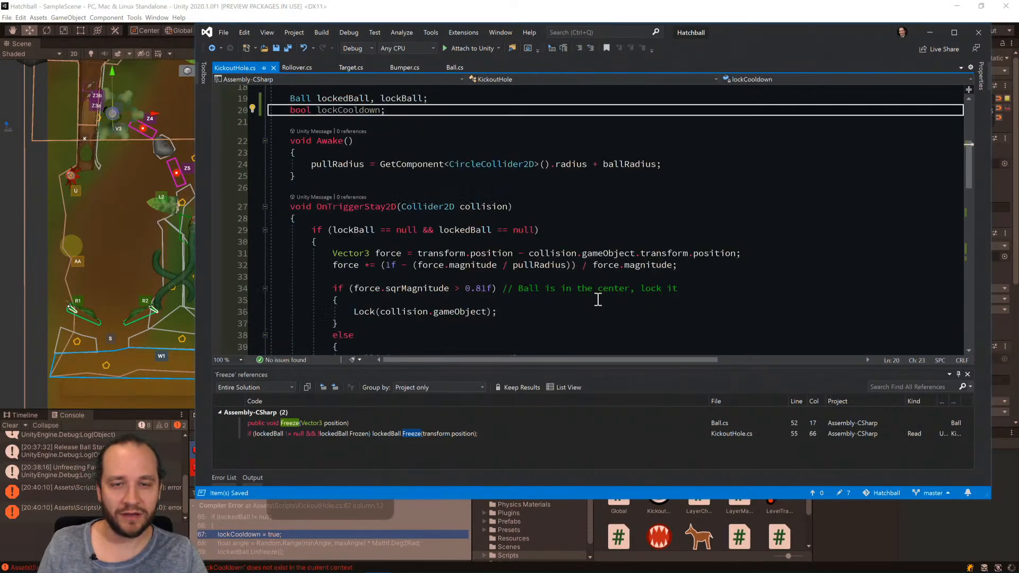
scroll(598, 300, down, 3)
scroll(598, 299, down, 5)
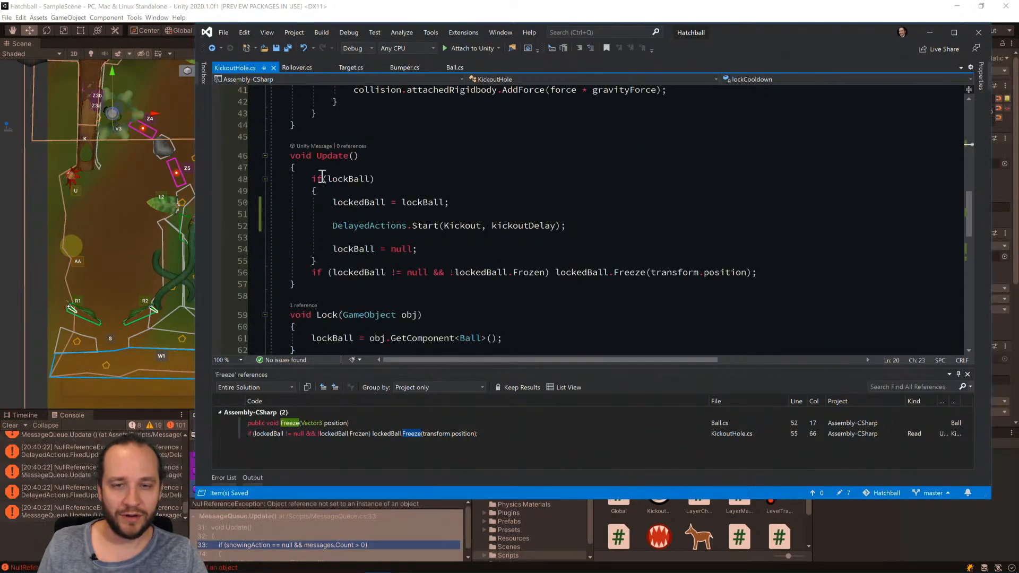
click(322, 167)
key(Return)
text(if()
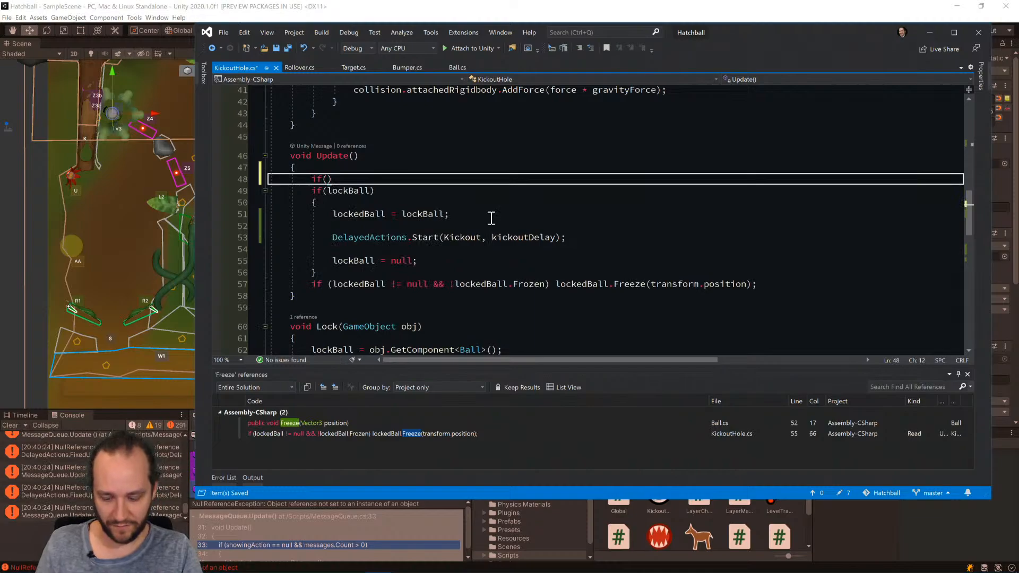
text(!lockCooldown)
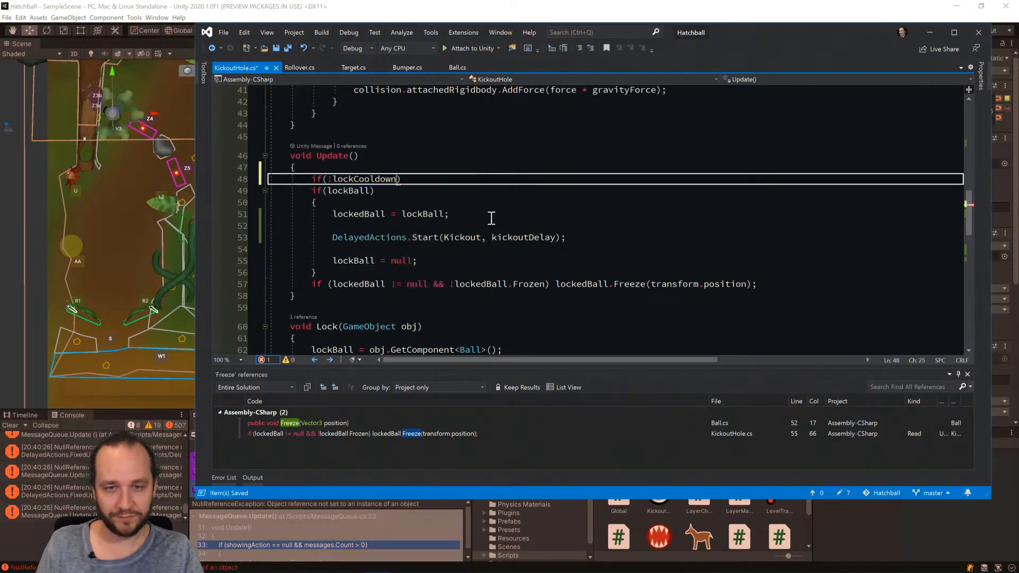
key(End)
text({)
key(Down)
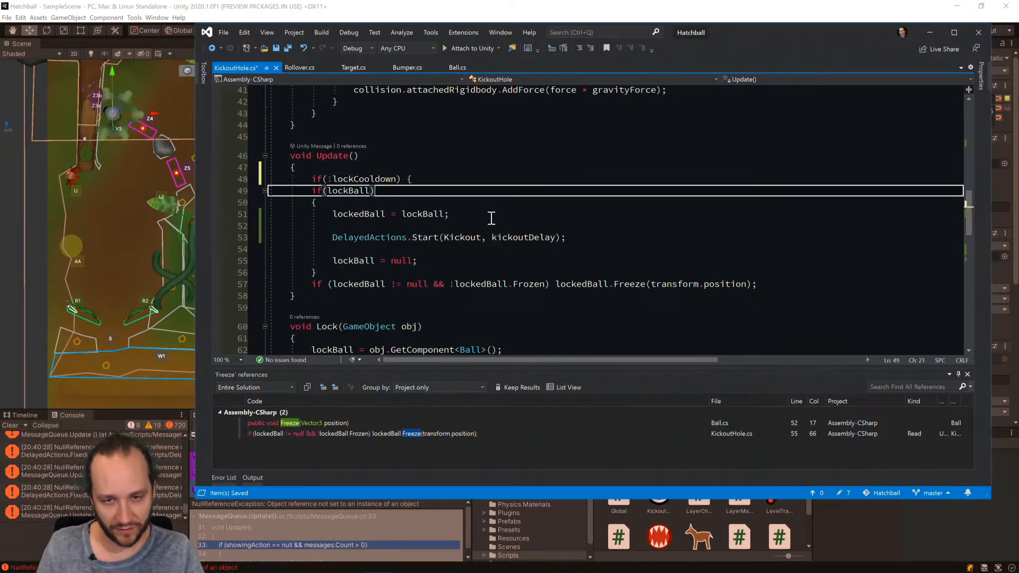
key(Down)
key(Down)
key(Down)
key(Down)
key(Down)
key(Down)
key(Down)
key(Down)
key(End)
key(Return)
text(})
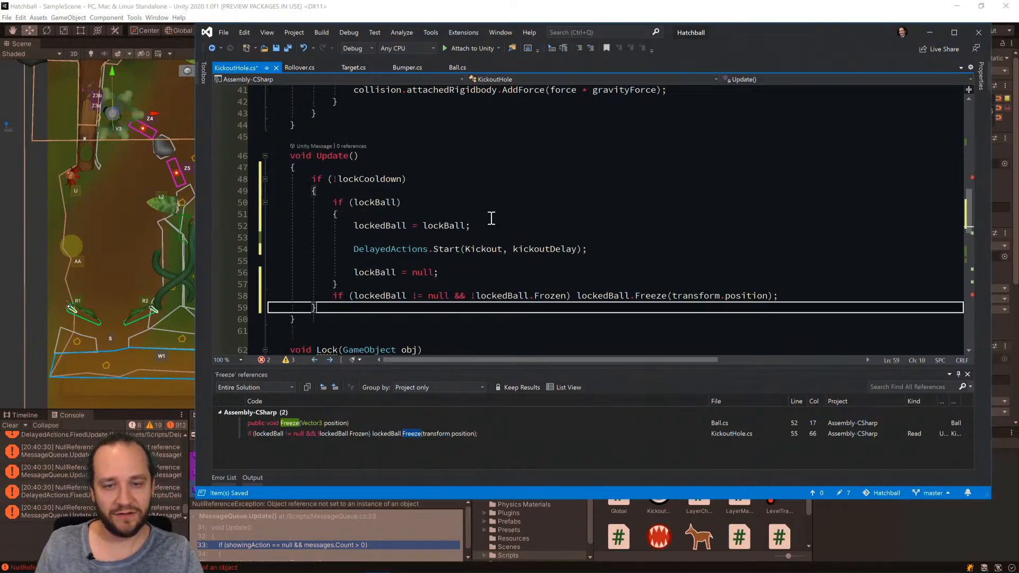
key(ctrl+s)
Switch to Unity, stop the running game and restart it with a cleared console.
scroll(668, 259, down, 6)
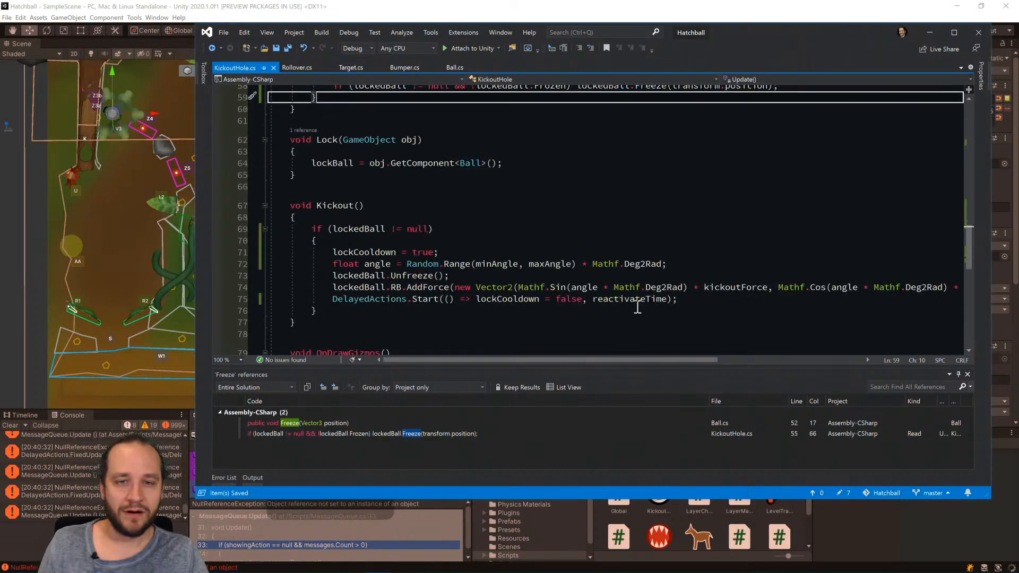
scroll(637, 307, down, 2)
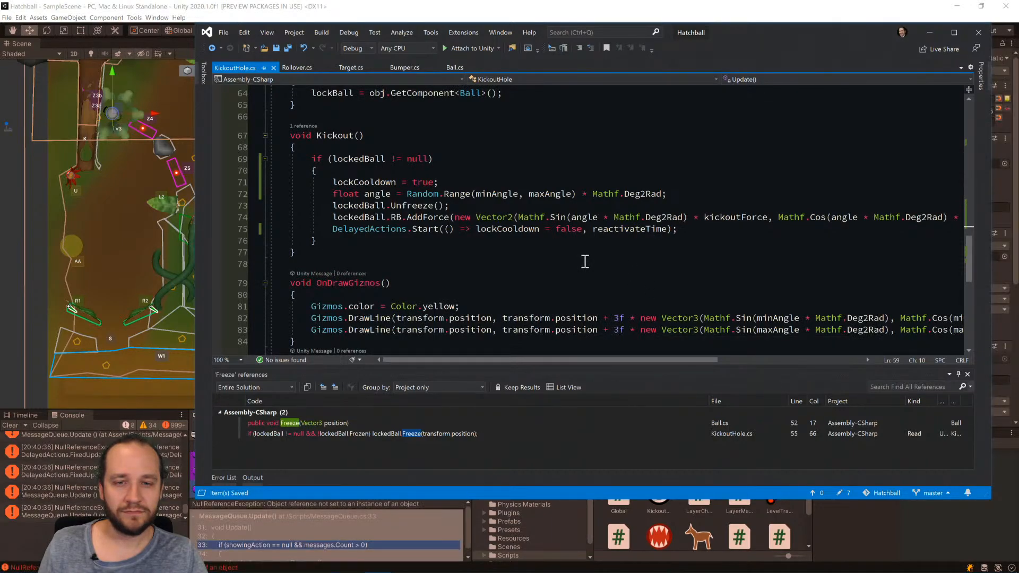
click(467, 11)
click(480, 31)
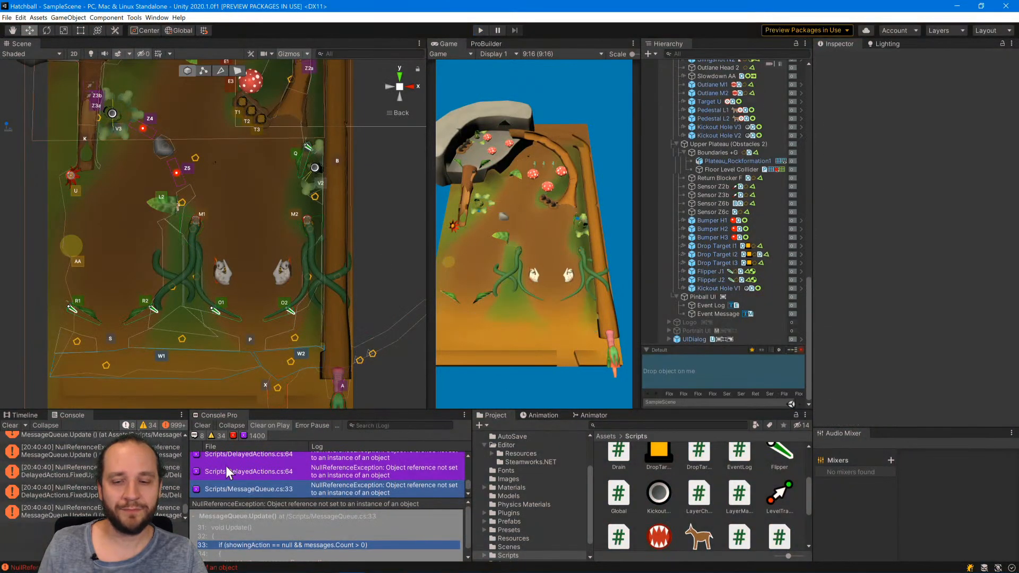
click(201, 425)
click(481, 31)
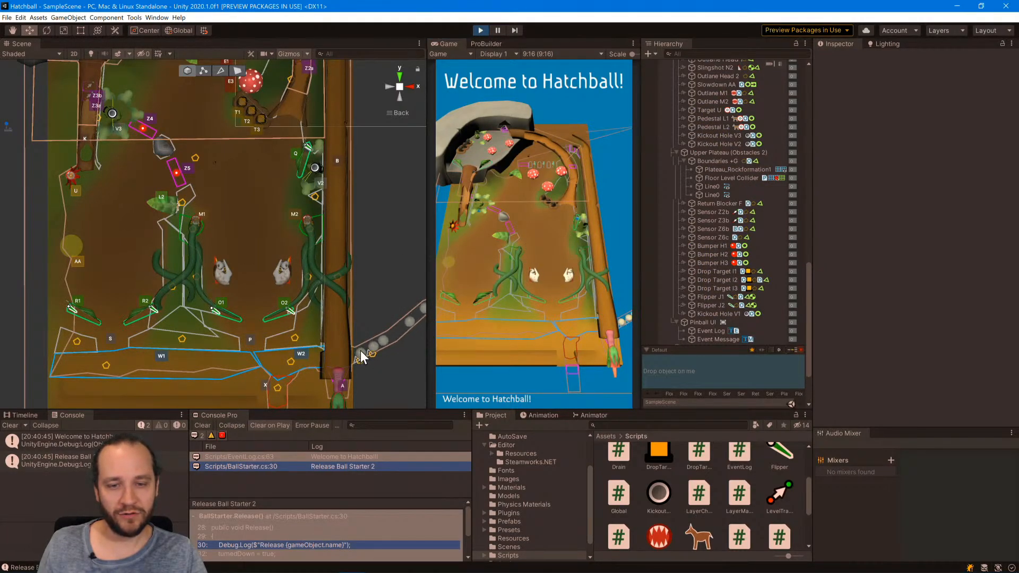
Move Ball 1 into Kickout Hole V3 and examine its components with the Inspector in Debug mode.
click(361, 351)
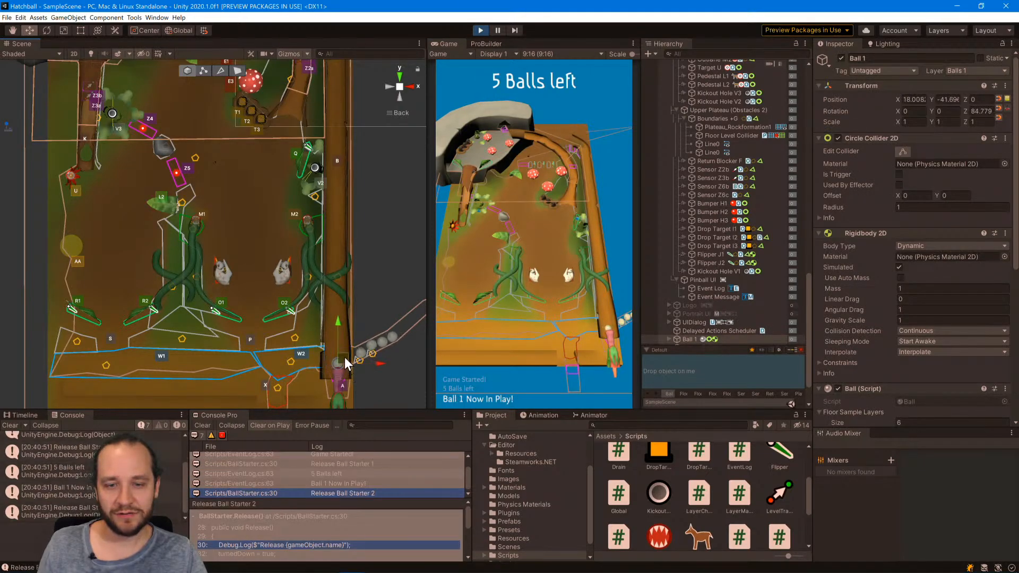
drag(345, 357, 119, 91)
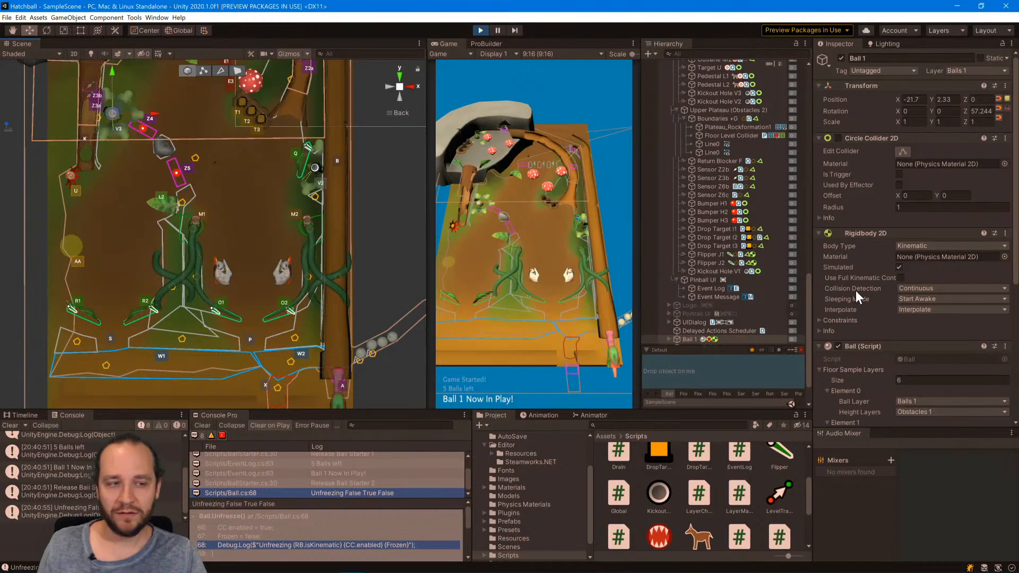
scroll(872, 260, down, 5)
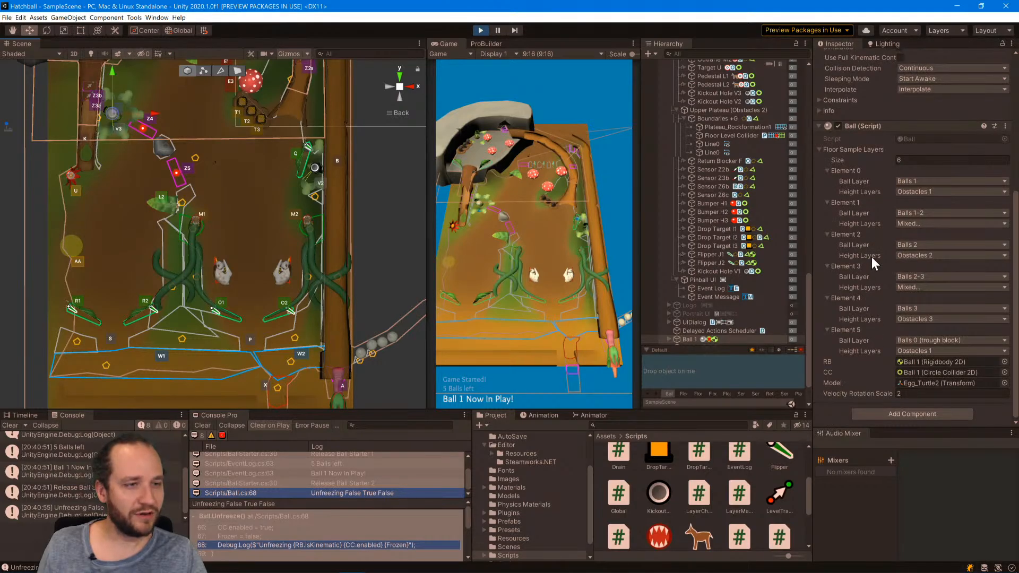
scroll(871, 257, up, 5)
click(1011, 43)
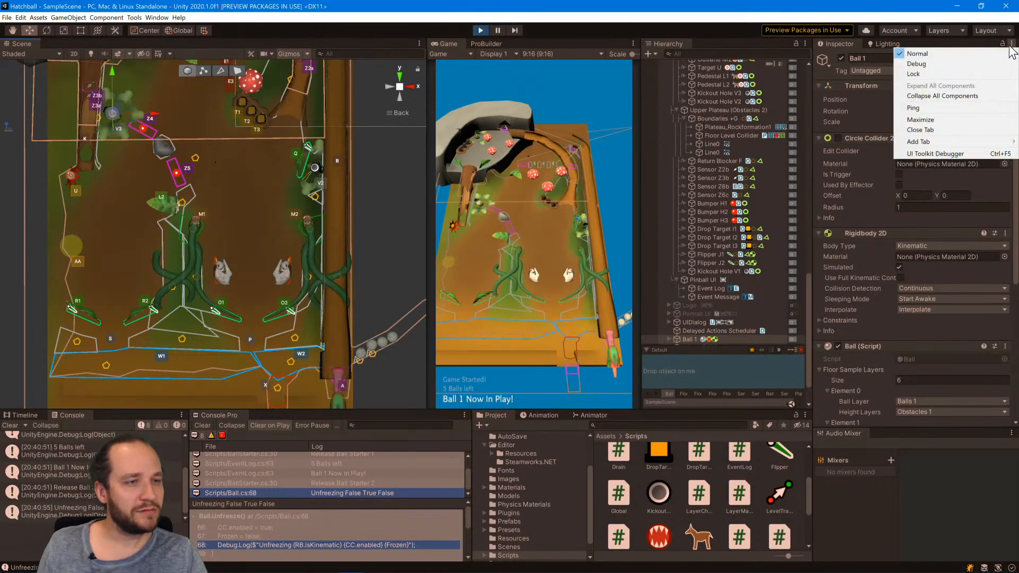
click(938, 66)
scroll(852, 310, down, 5)
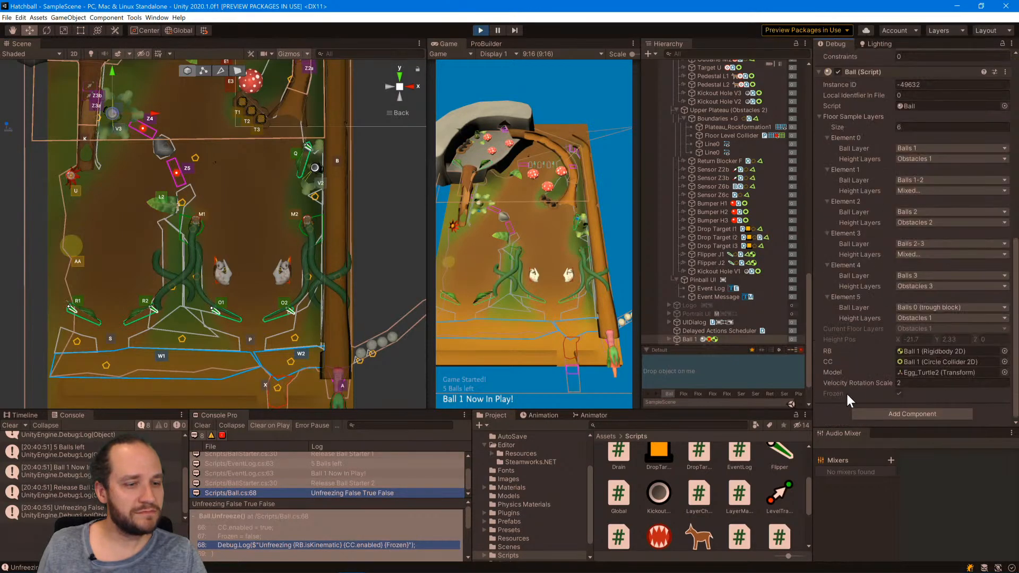
Stop the game and review the Kickout and Update methods of KickoutHole.cs in Visual Studio.
click(480, 31)
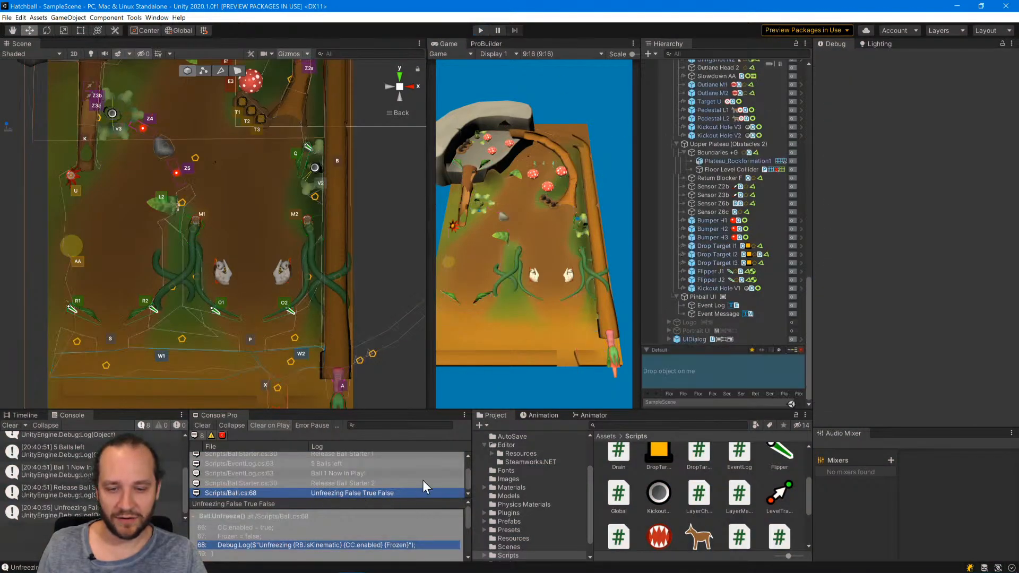
key(alt+Tab)
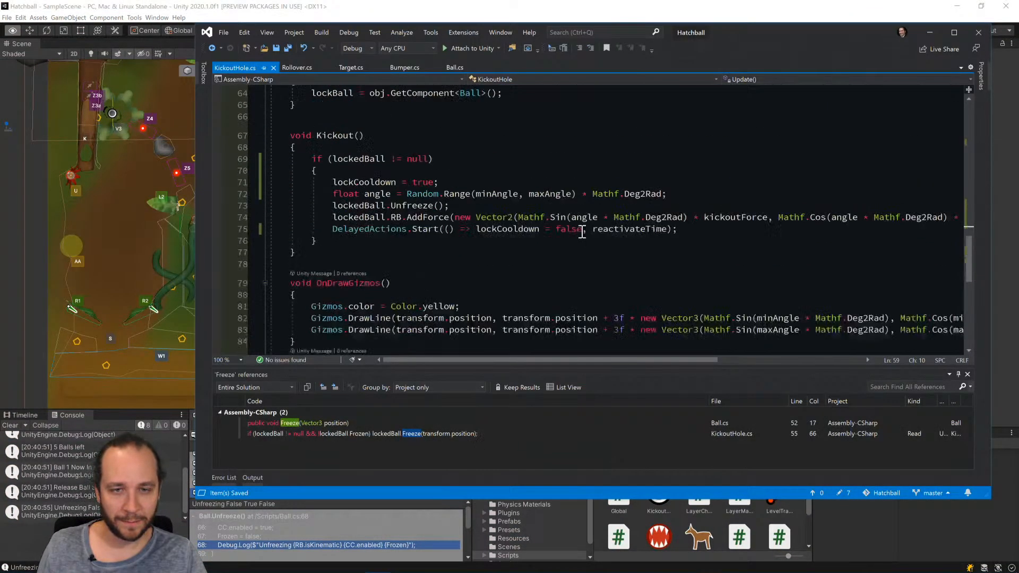
scroll(584, 234, up, 1)
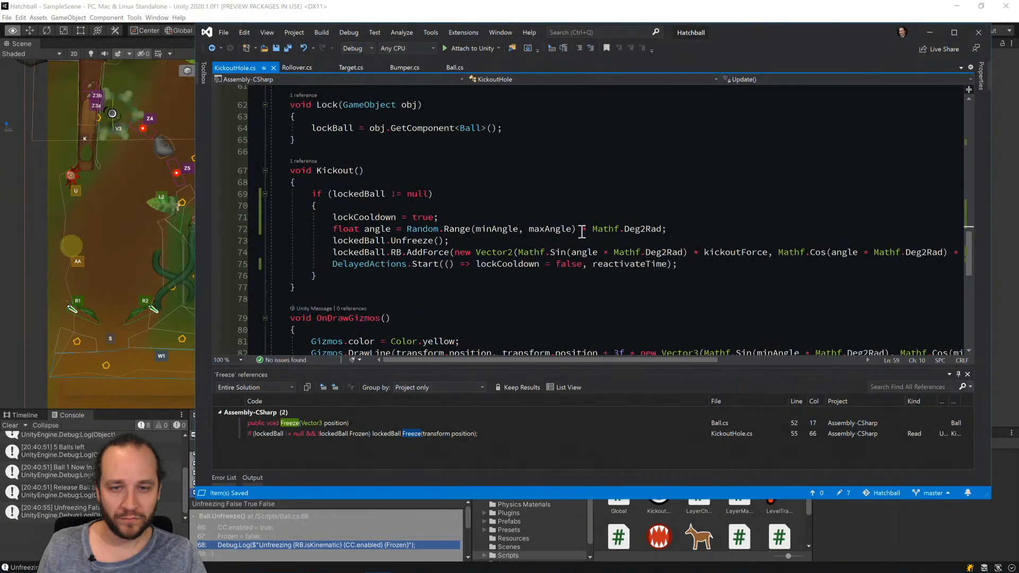
scroll(582, 233, up, 8)
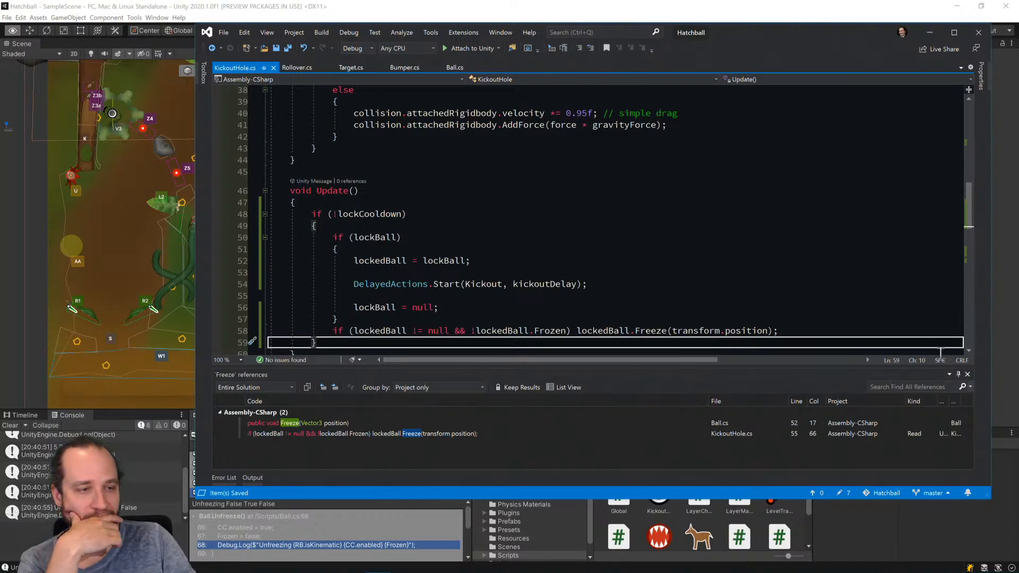
Close the Freeze references results and enlarge the code editor window to show more of KickoutHole.cs.
click(967, 374)
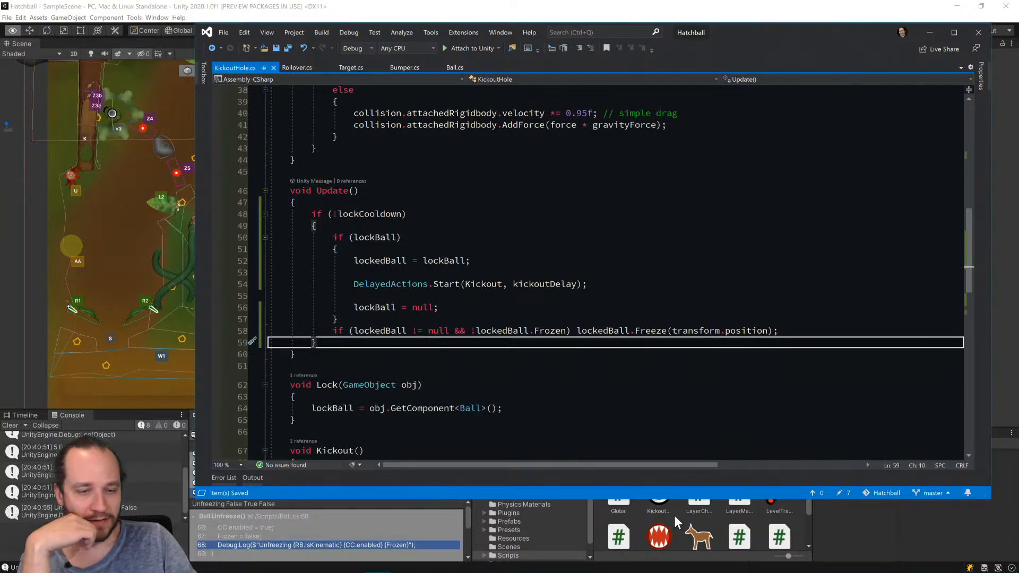
drag(700, 499, 700, 572)
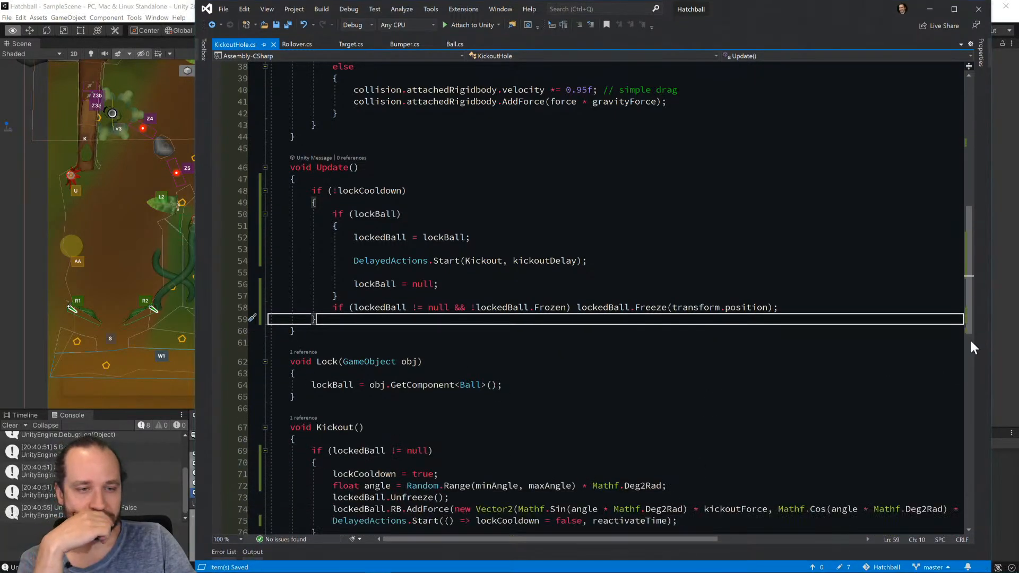
drag(991, 333, 1014, 333)
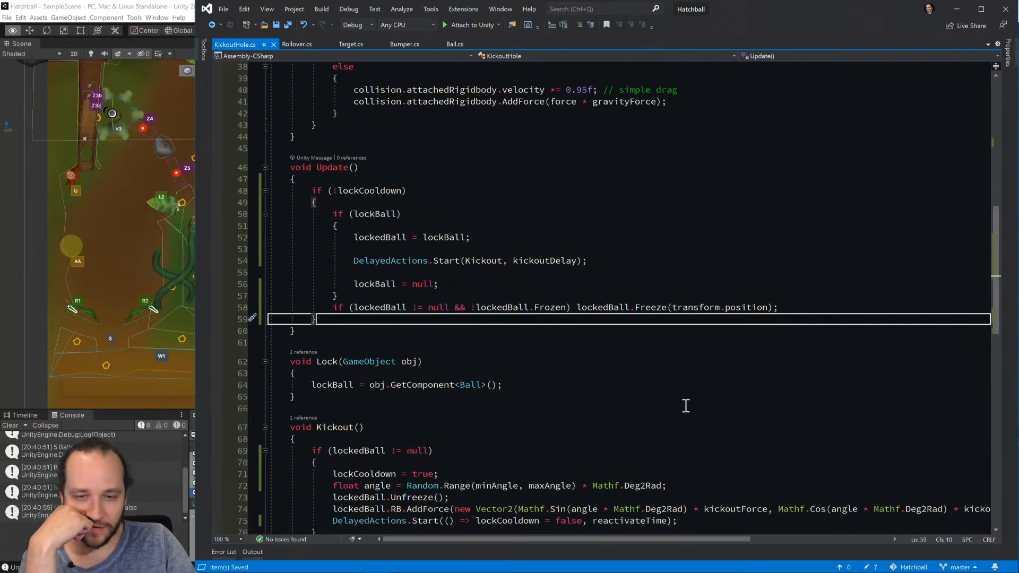
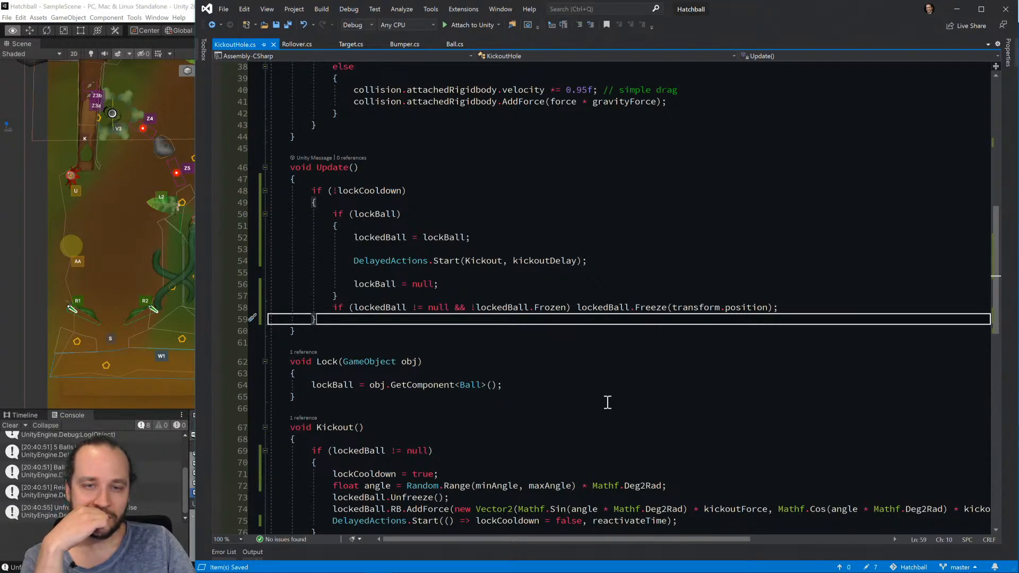
Add the line lockedBall = null; after the AddForce call in the Kickout method of KickoutHole.cs.
scroll(608, 401, down, 2)
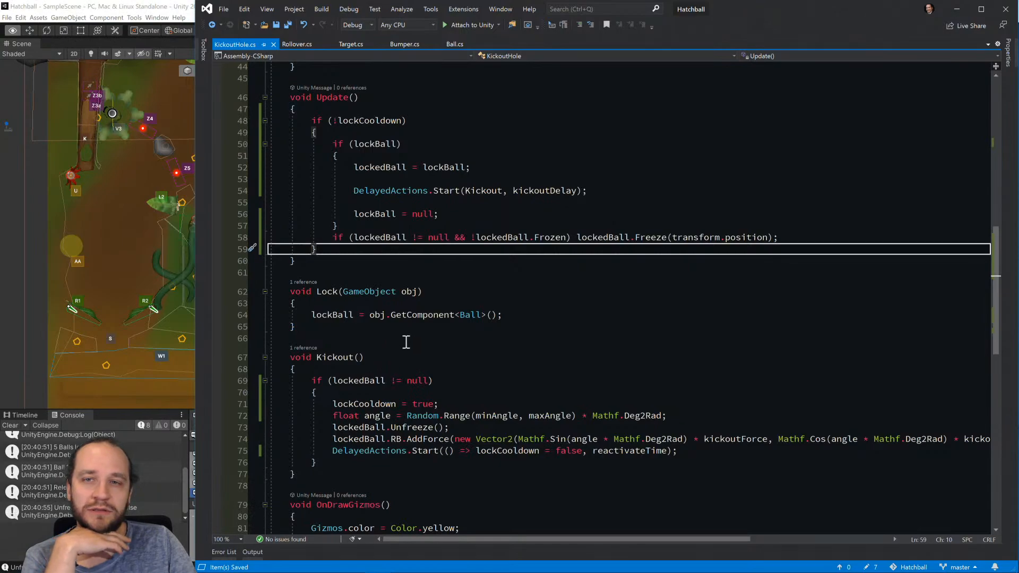
key(alt+Tab)
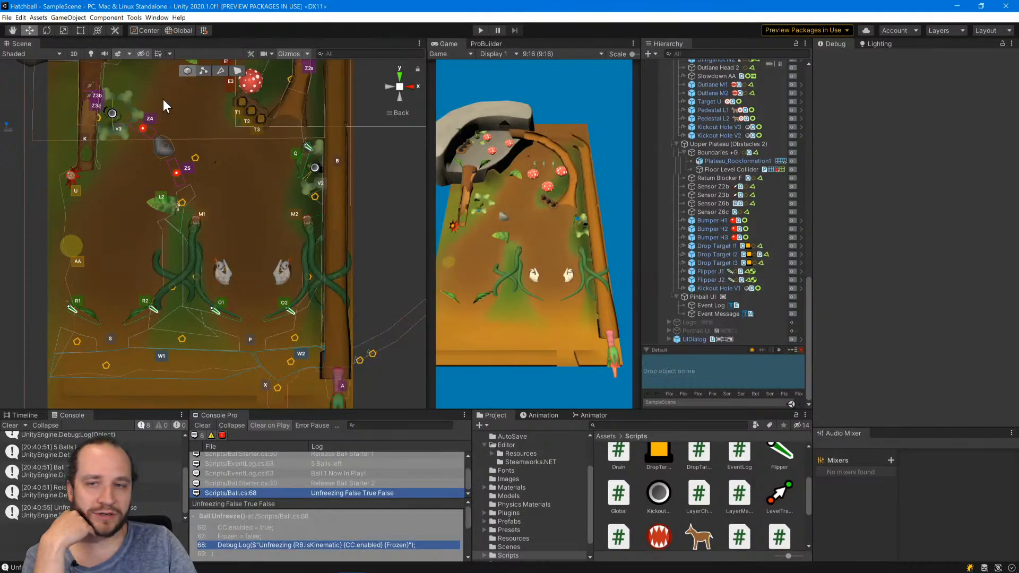
key(alt+Tab)
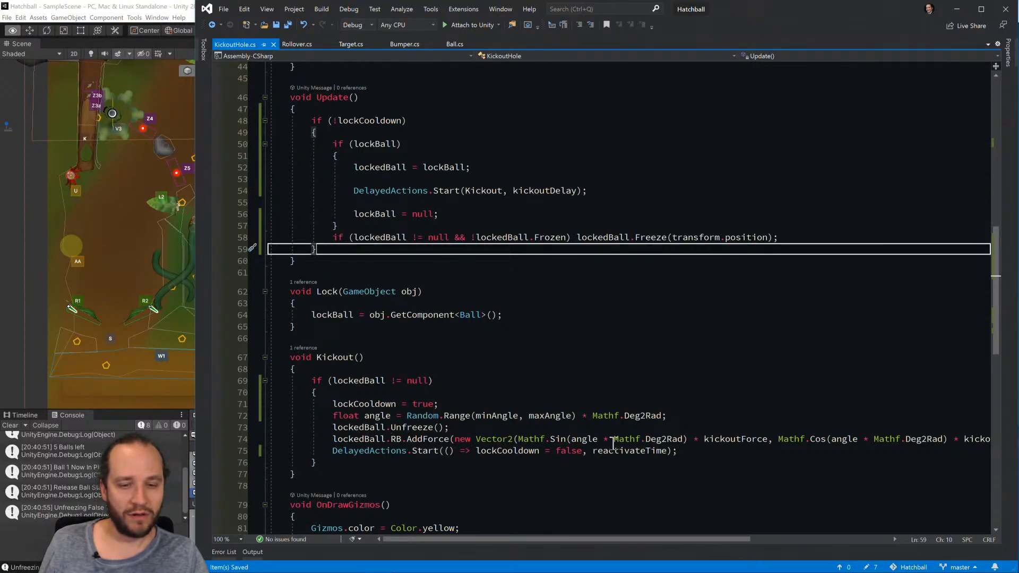
click(726, 427)
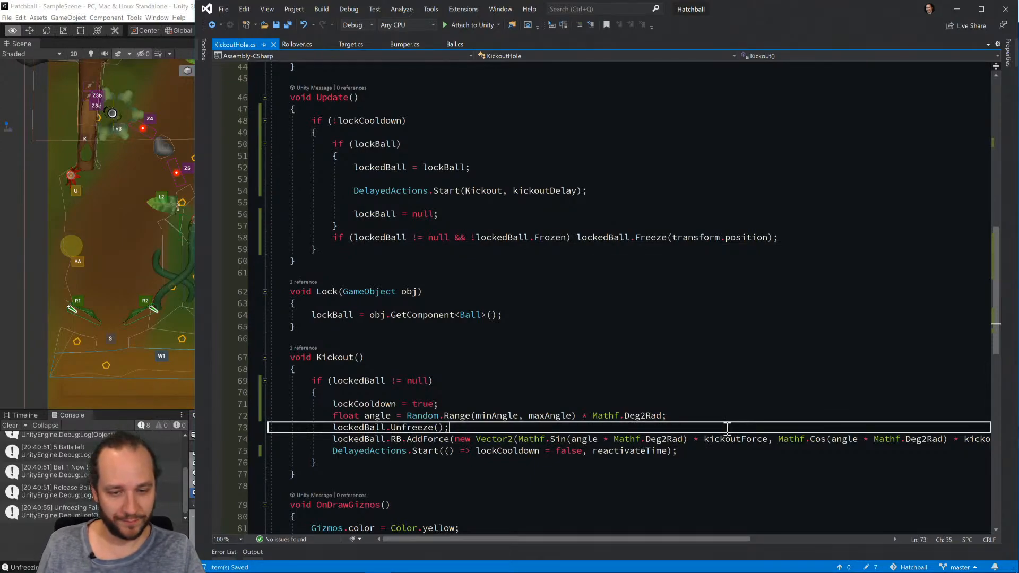
key(Down)
key(End)
key(Return)
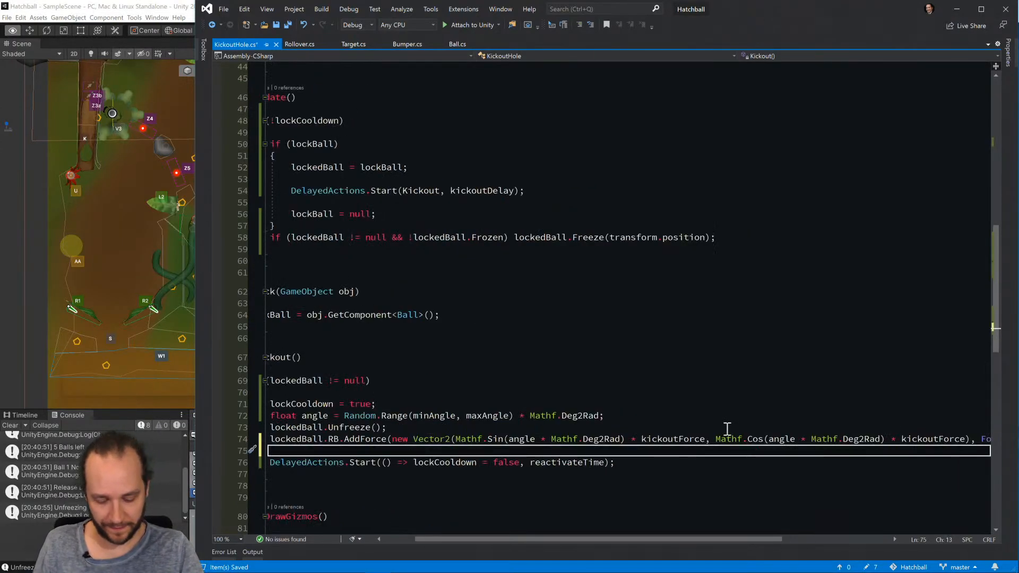
text(lockedBall = null;)
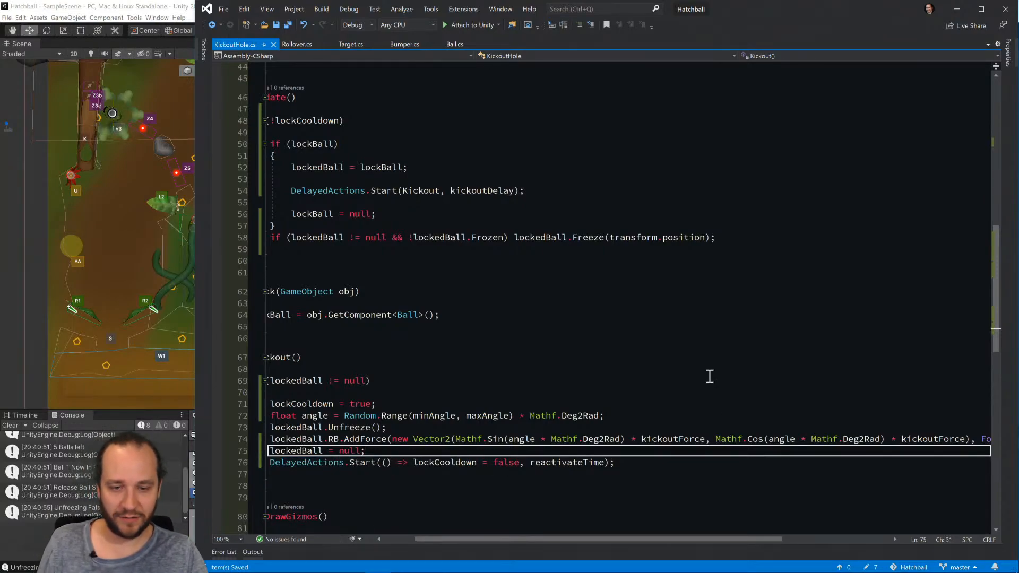
Switch to Unity, run the game and move Ball 1 to Kickout Hole V3 repeatedly to test its release.
key(alt+Tab)
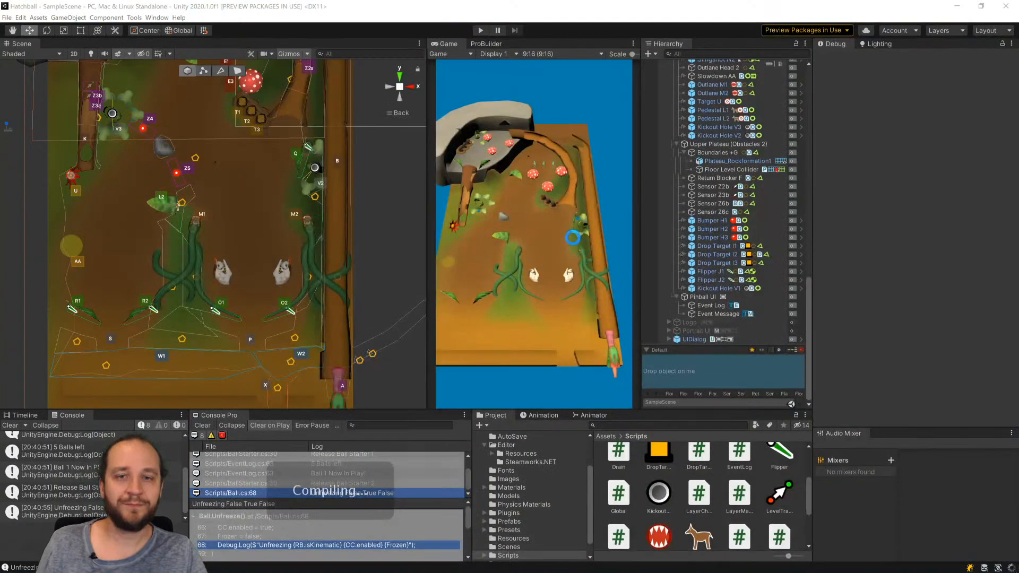
click(479, 30)
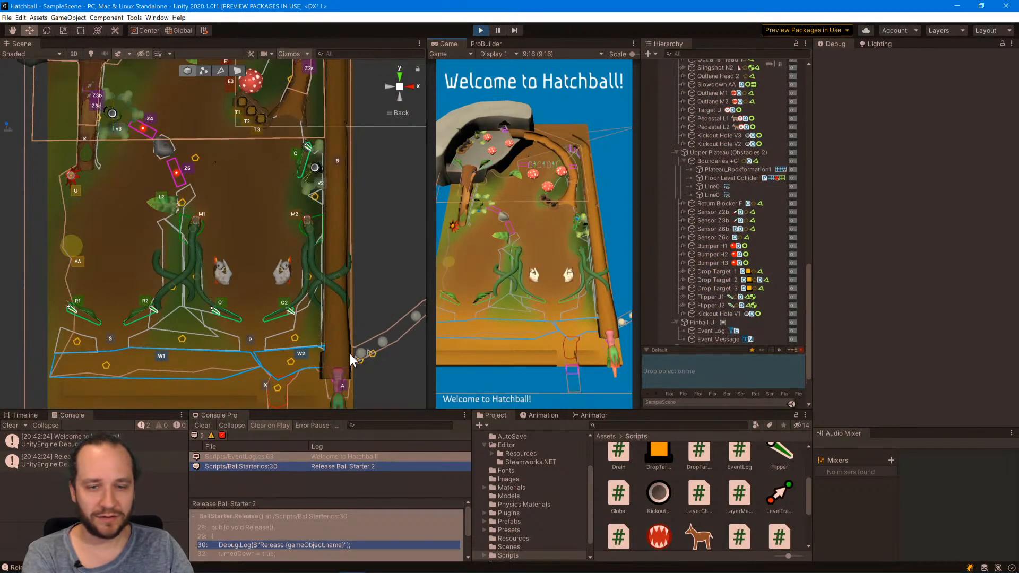
click(361, 351)
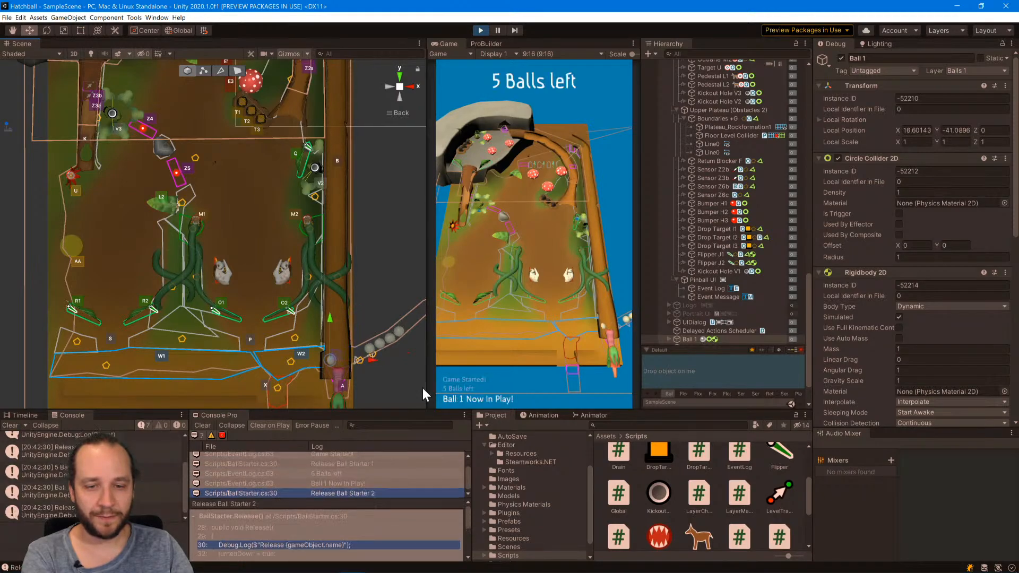
drag(348, 357, 126, 107)
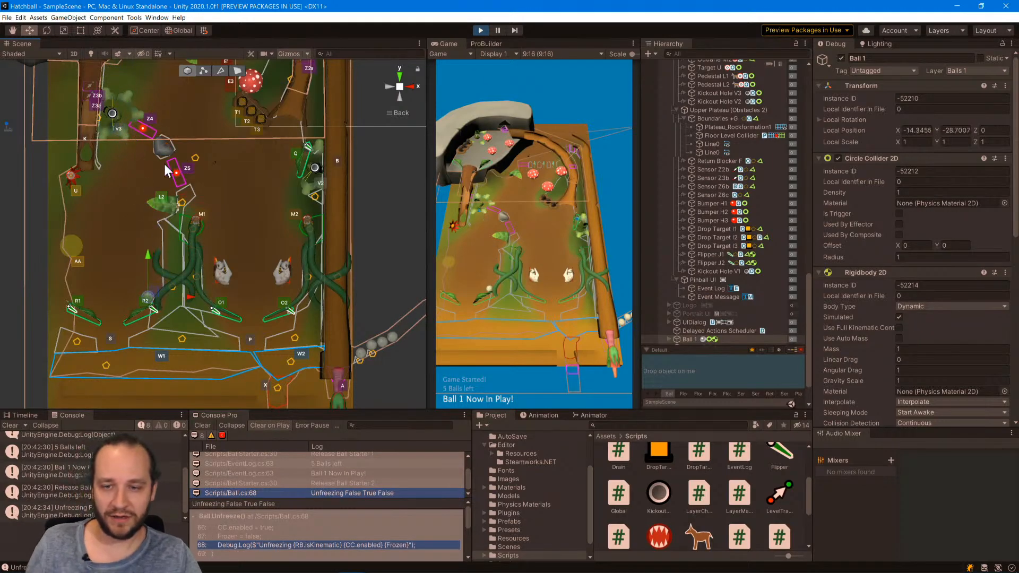
drag(91, 318, 117, 87)
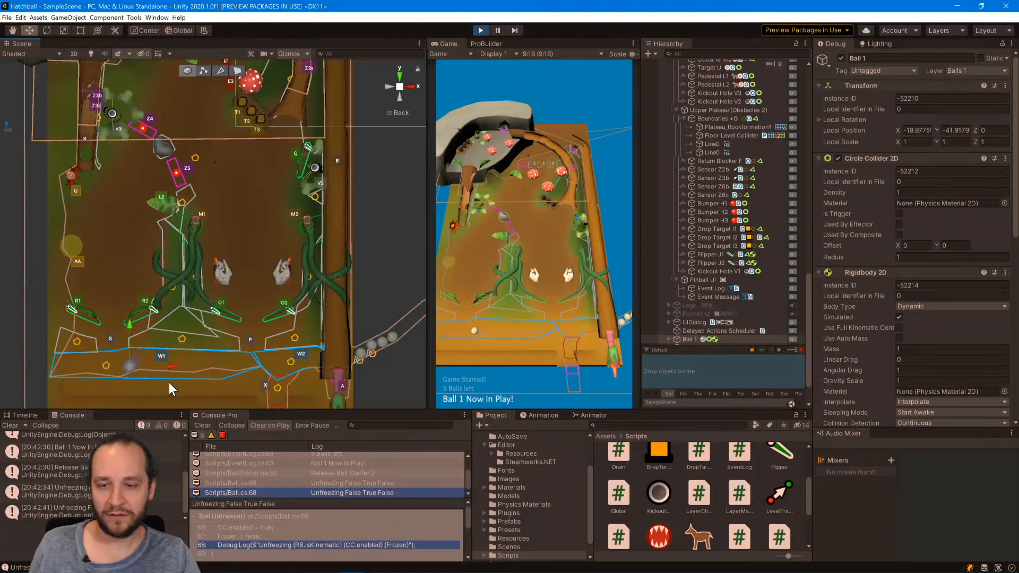
drag(152, 355, 155, 92)
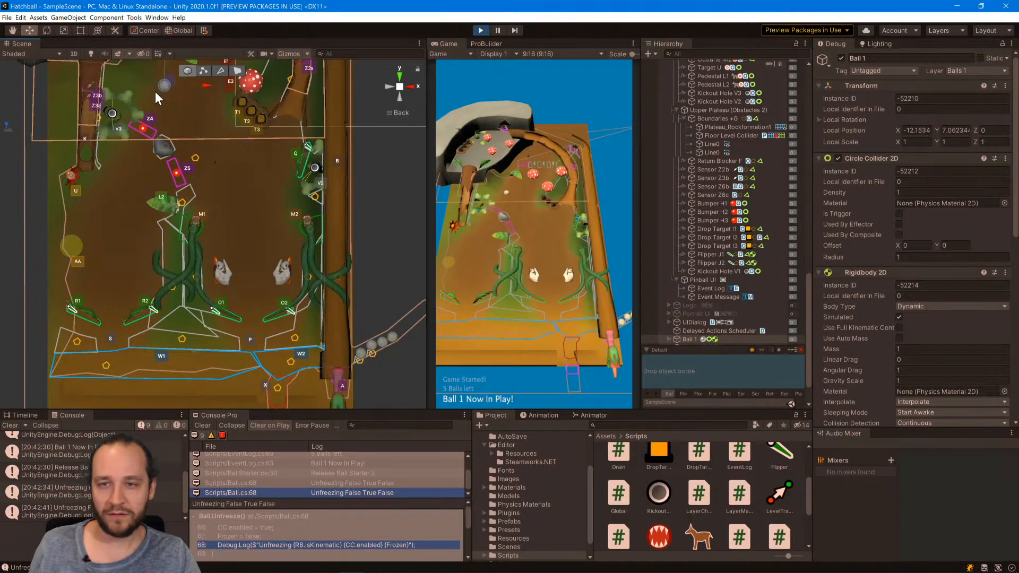
click(211, 109)
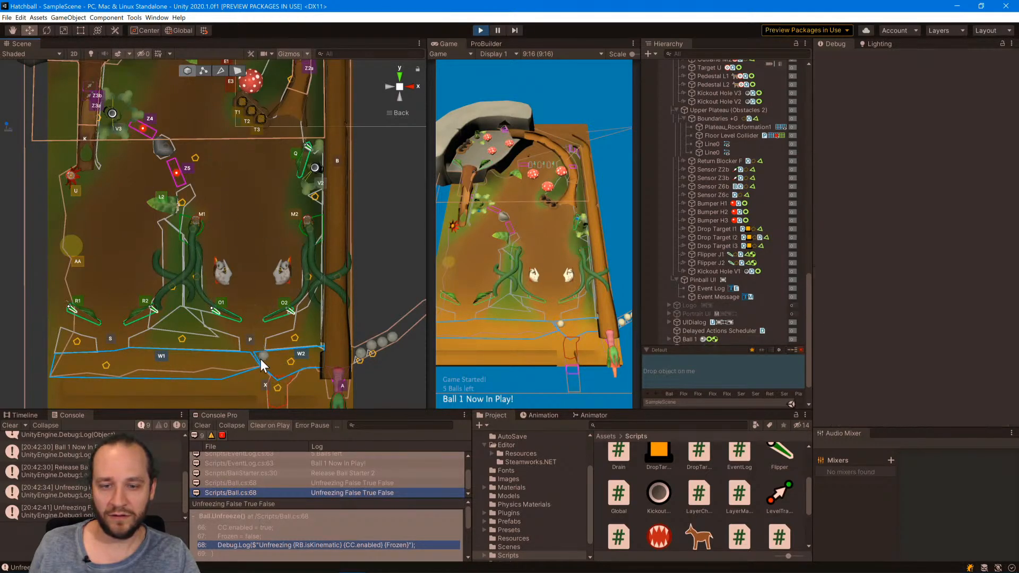
click(281, 364)
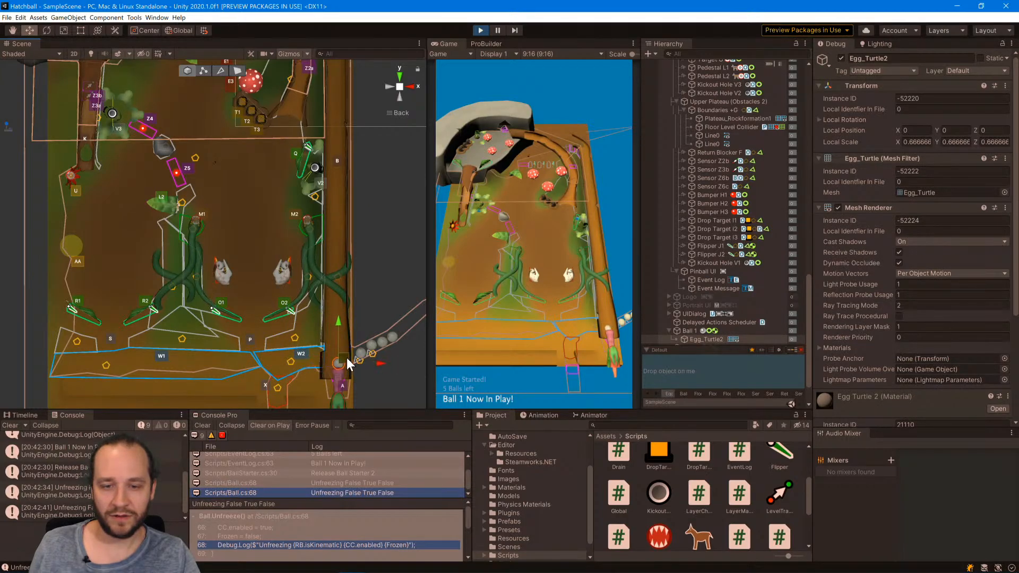
drag(346, 358, 125, 78)
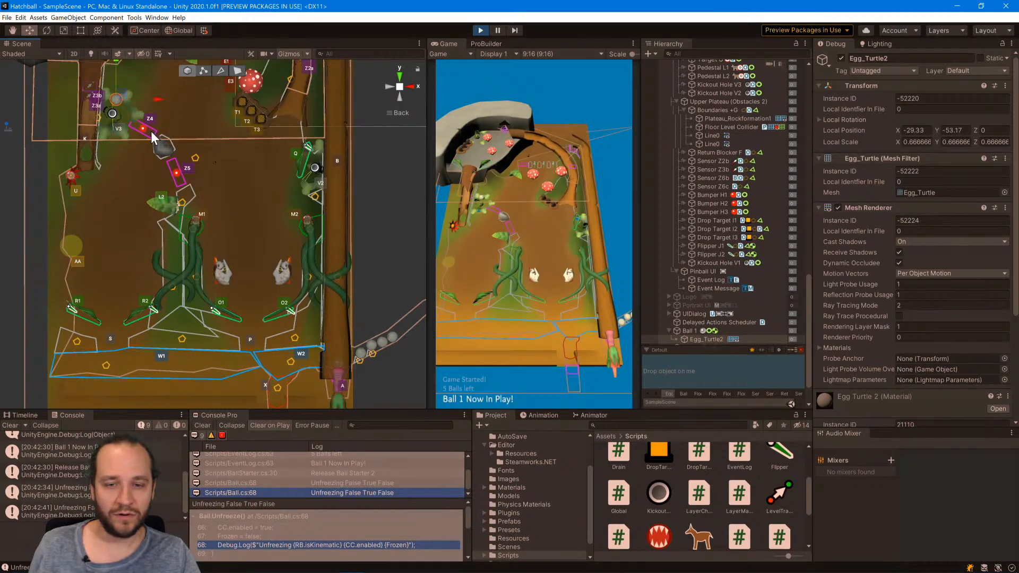
drag(122, 94, 346, 346)
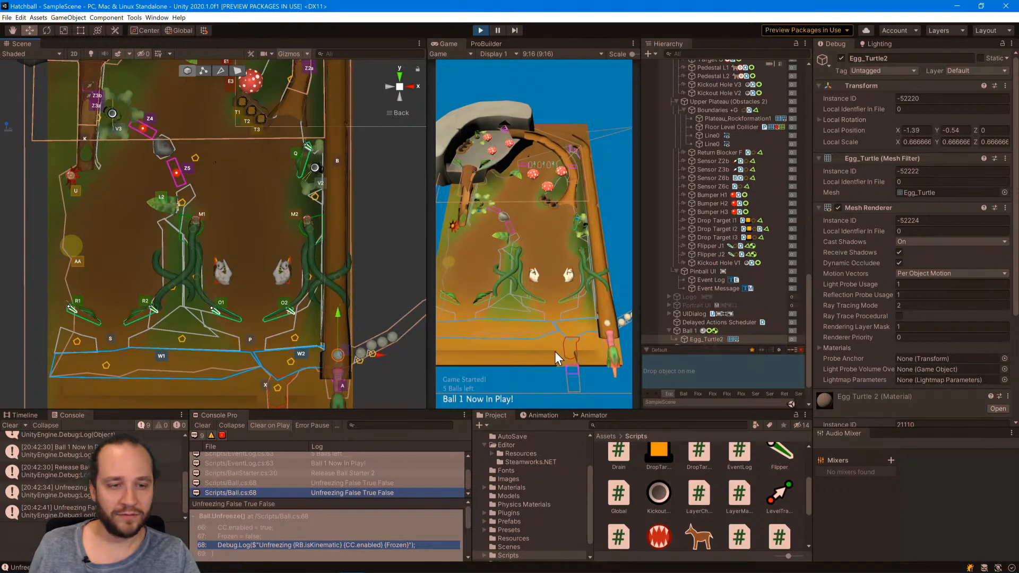
Select the Ball 1 parent object, move it into Kickout Hole V3 for another release test, and stop the game.
scroll(881, 297, down, 4)
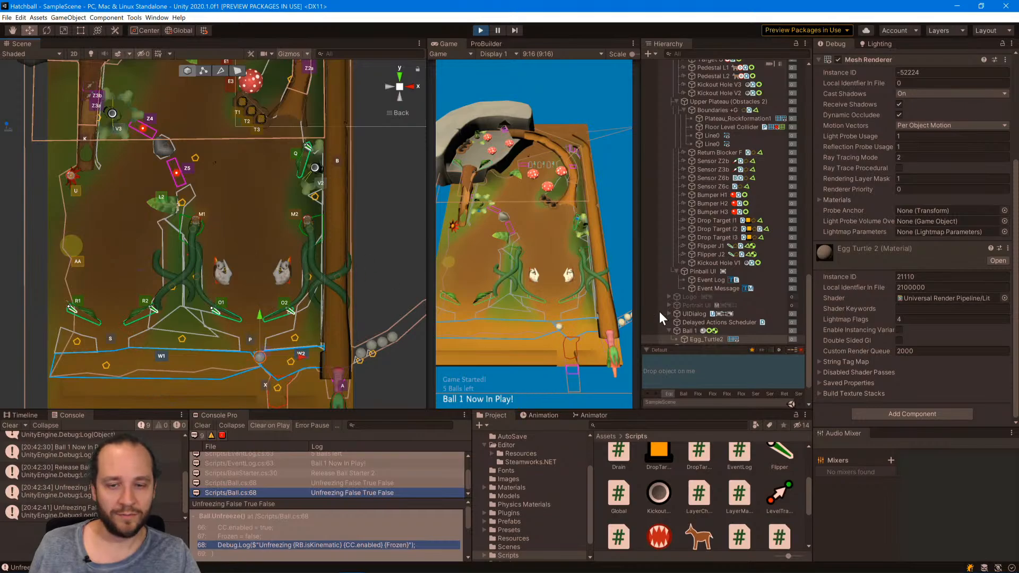
scroll(721, 297, down, 3)
click(692, 281)
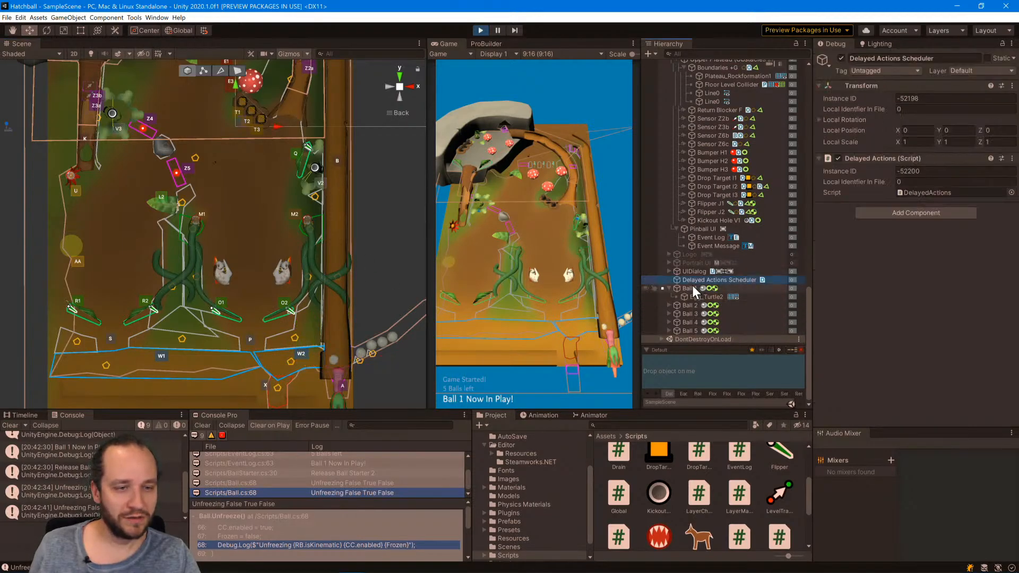
click(690, 288)
drag(346, 356, 115, 87)
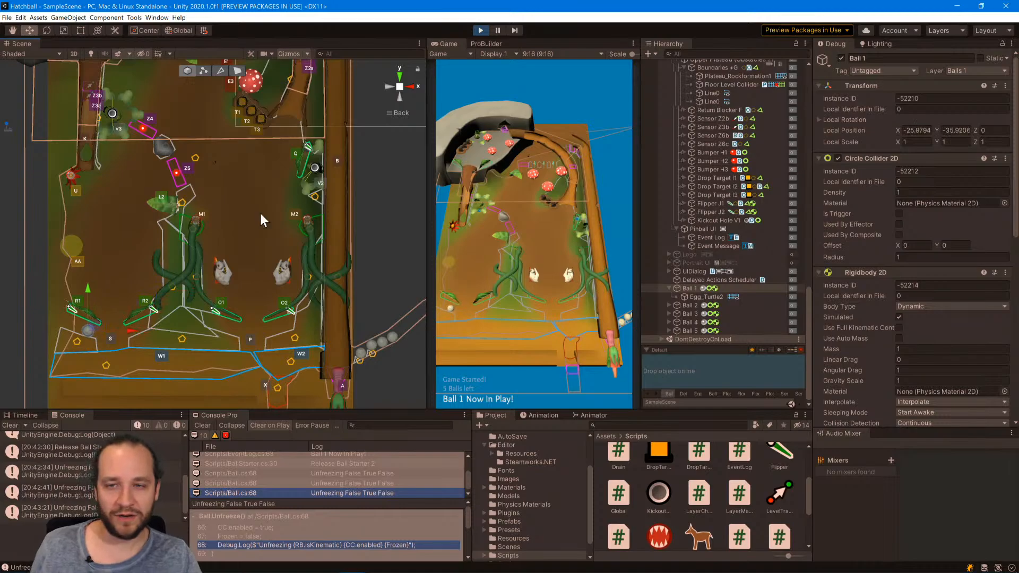
key(ctrl+p)
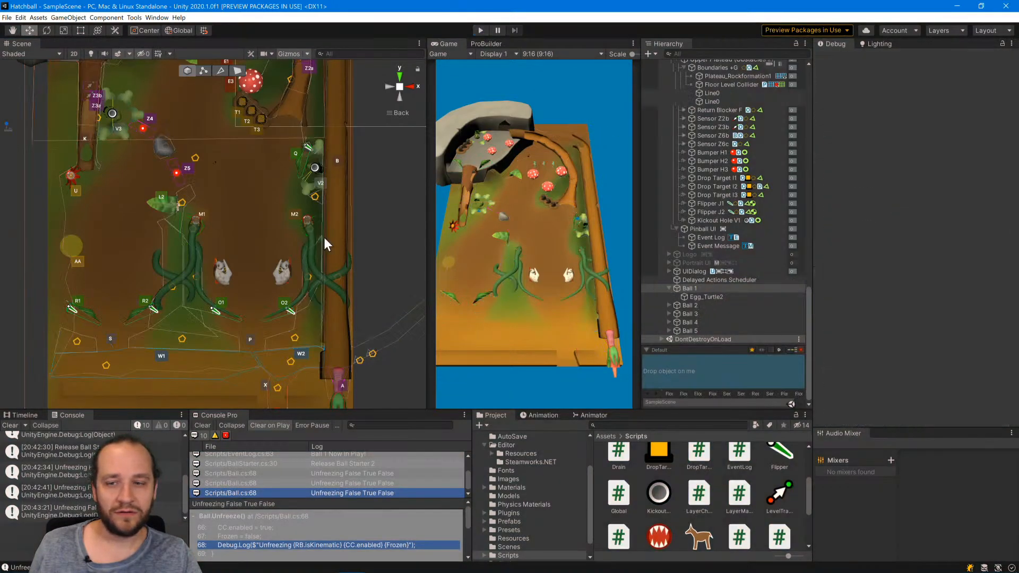
Select Kickout Hole V3 and switch the Inspector from Debug back to Normal mode.
click(111, 112)
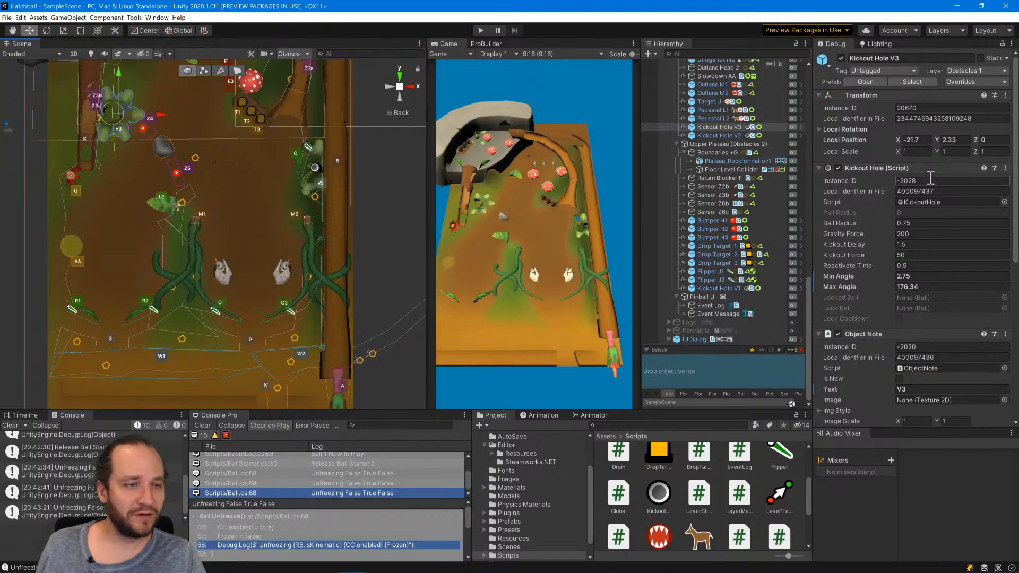
click(1011, 43)
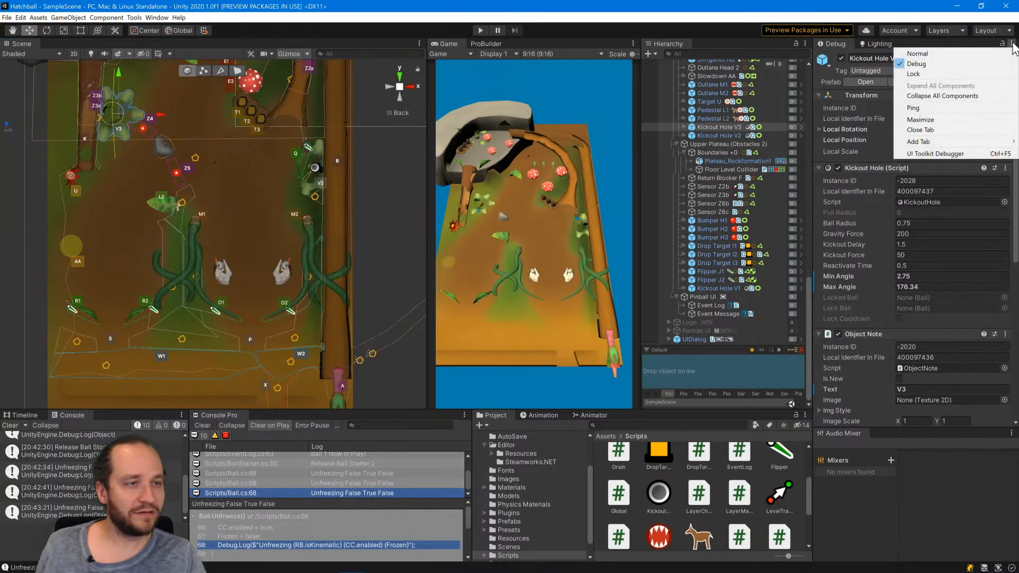
click(917, 54)
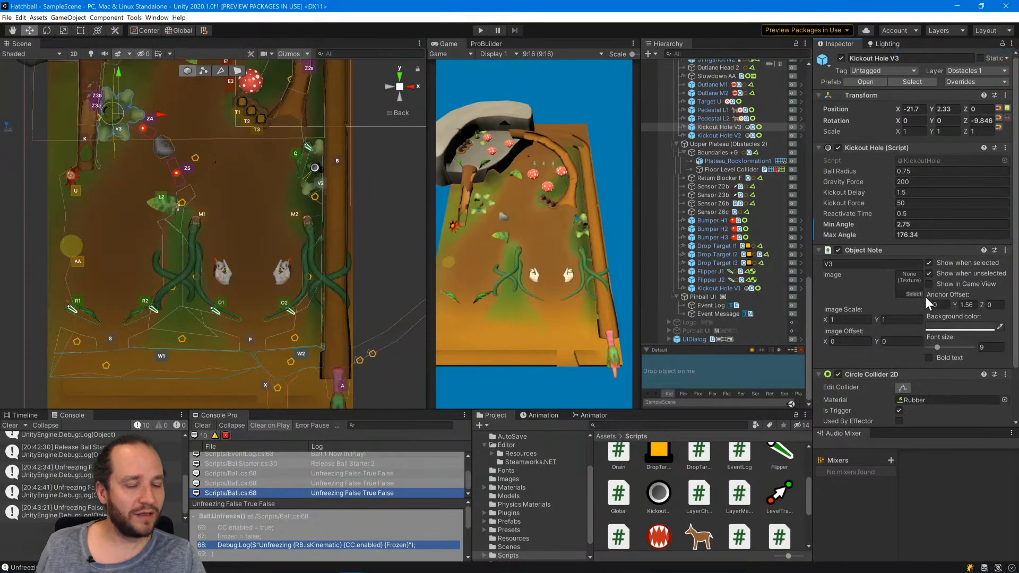
Open the KickoutHole script and remove the * Mathf.Deg2Rad factor from the Mathf.Sin argument in Kickout's AddForce line.
double_click(928, 160)
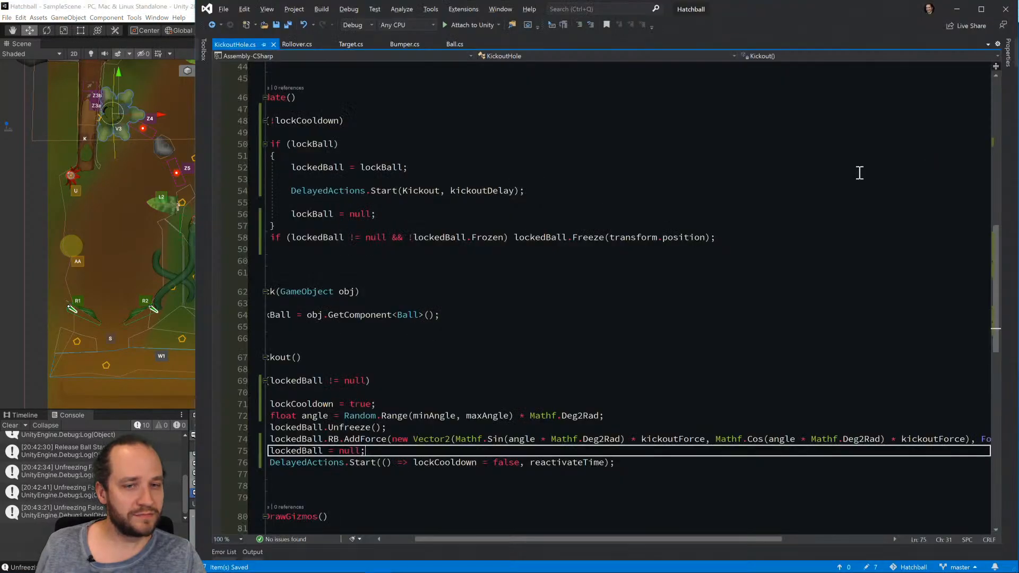
drag(449, 538, 399, 538)
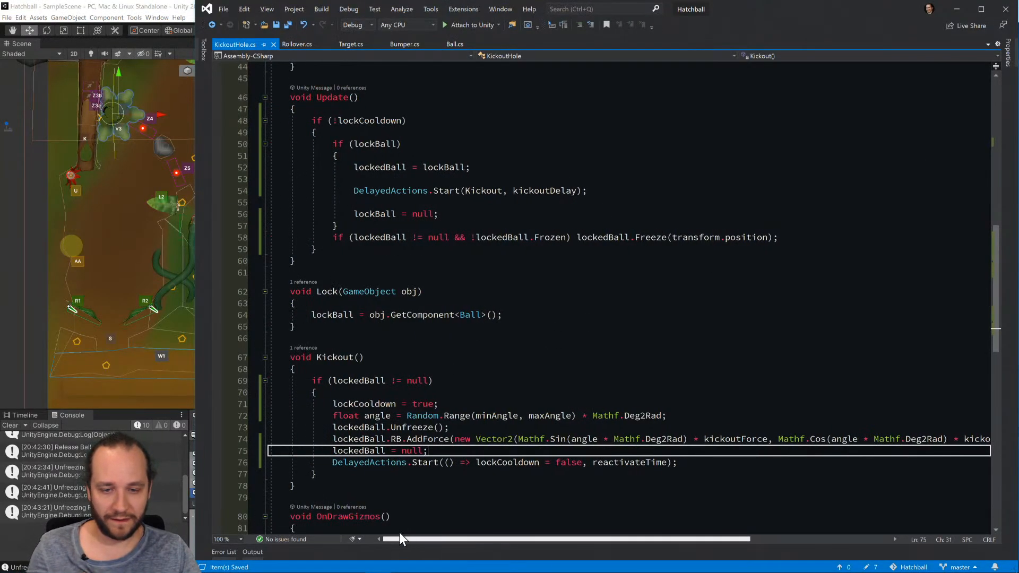
scroll(591, 325, down, 2)
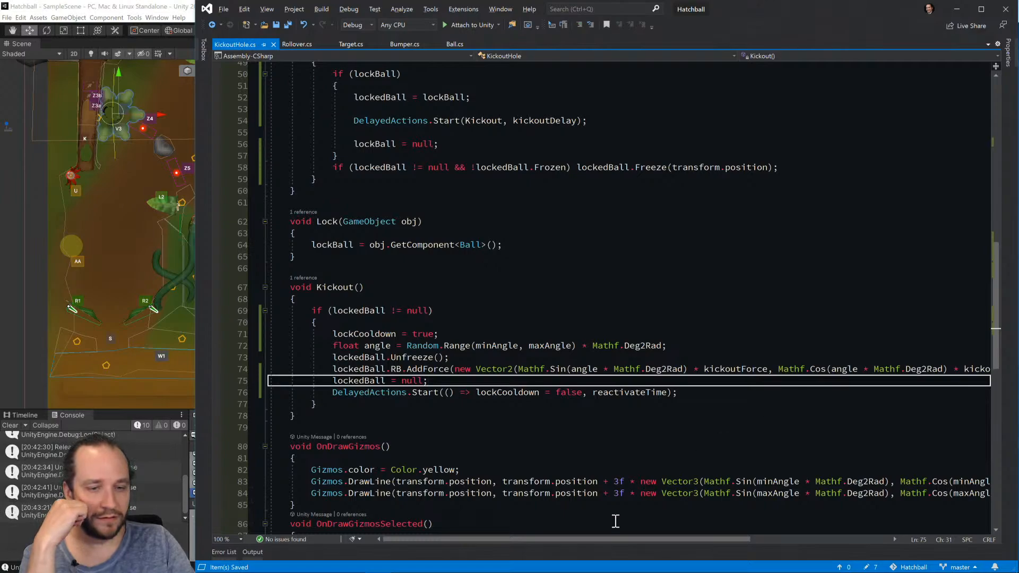
drag(657, 537, 746, 541)
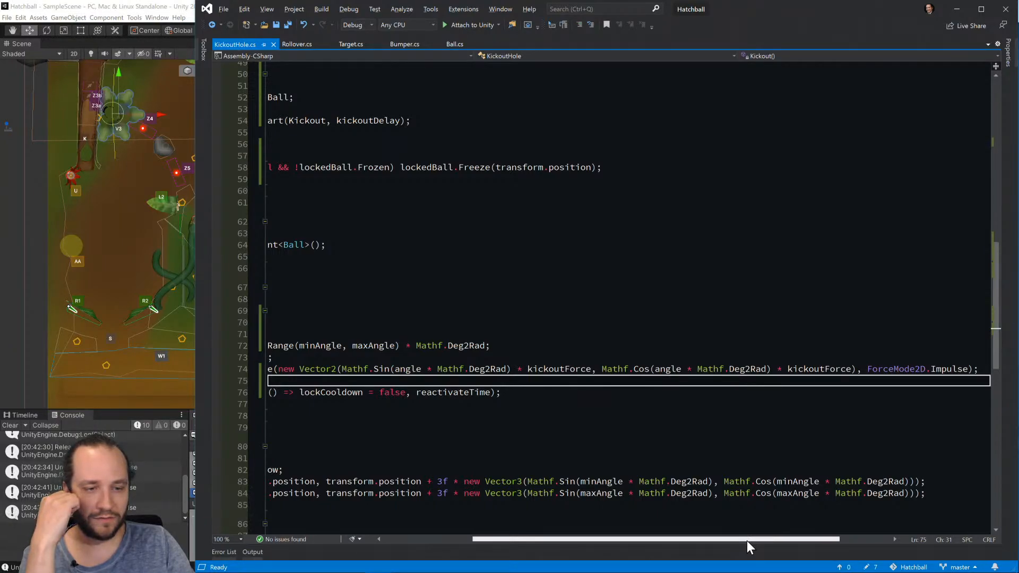
drag(747, 540, 629, 537)
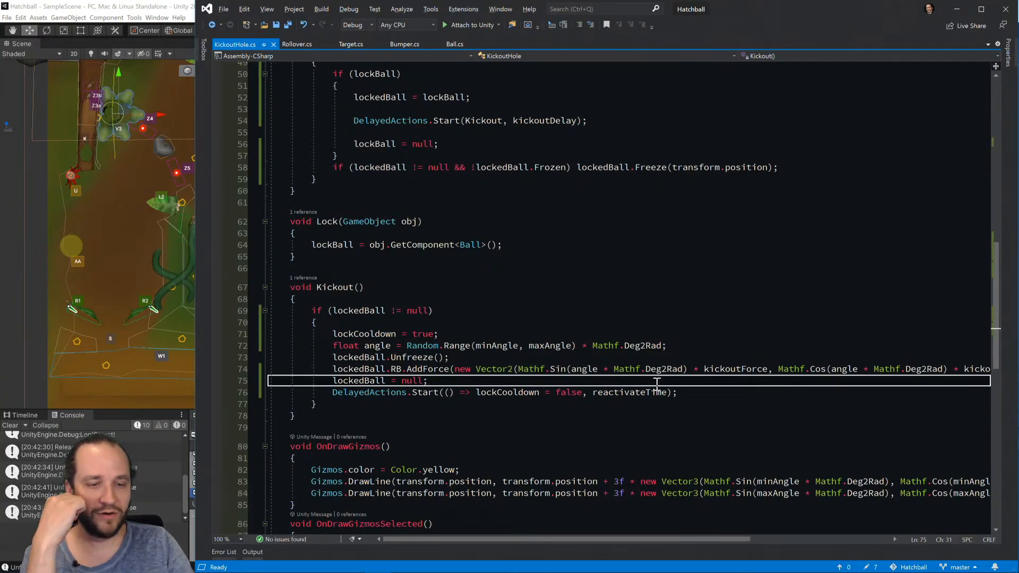
click(622, 370)
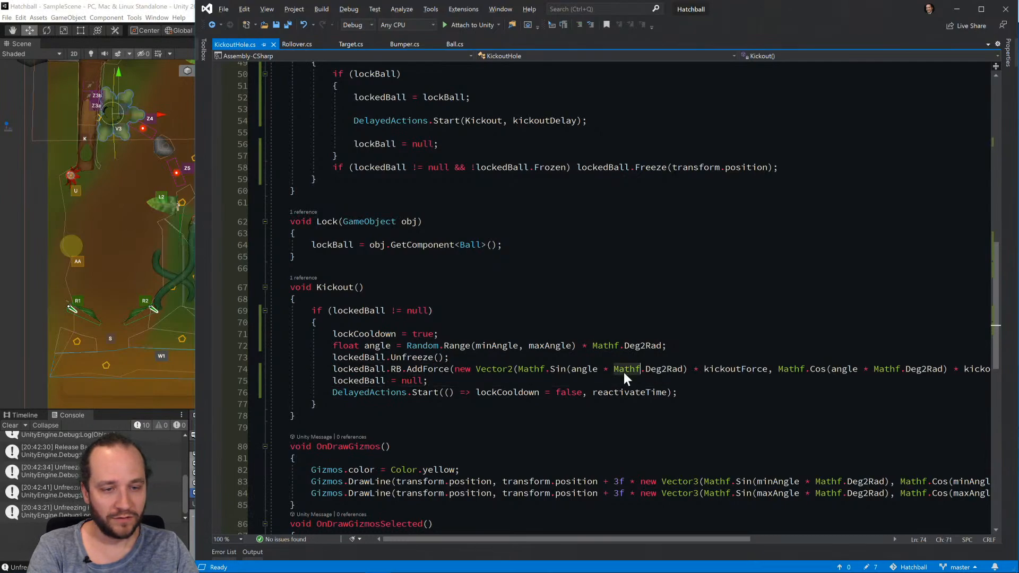
drag(624, 373, 672, 371)
key(BackSpace)
key(BackSpace)
key(BackSpace)
key(BackSpace)
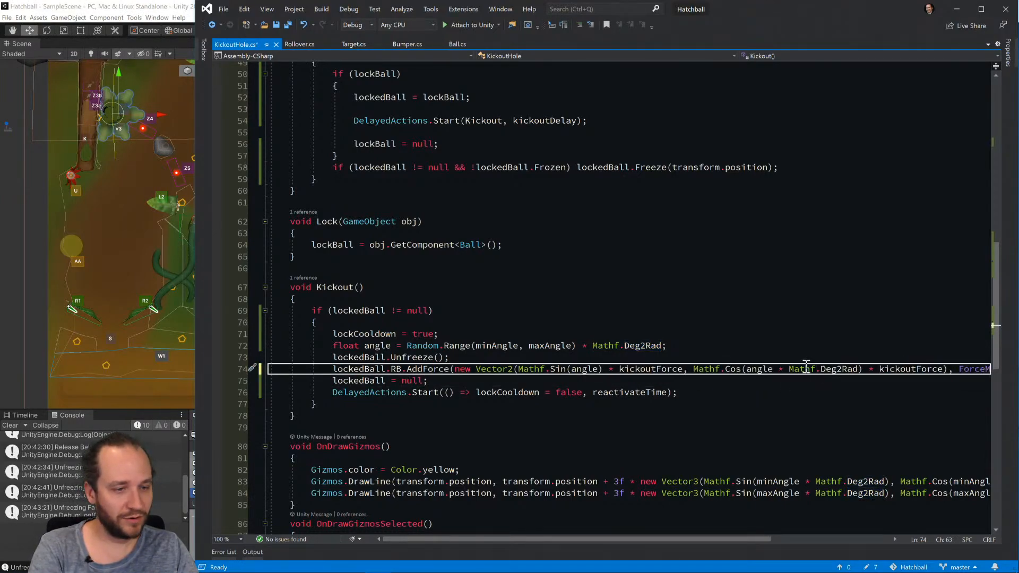
Remove the * Mathf.Deg2Rad factor from the Mathf.Cos argument in the same AddForce line and save the script.
drag(789, 370, 839, 371)
key(BackSpace)
key(BackSpace)
key(BackSpace)
key(BackSpace)
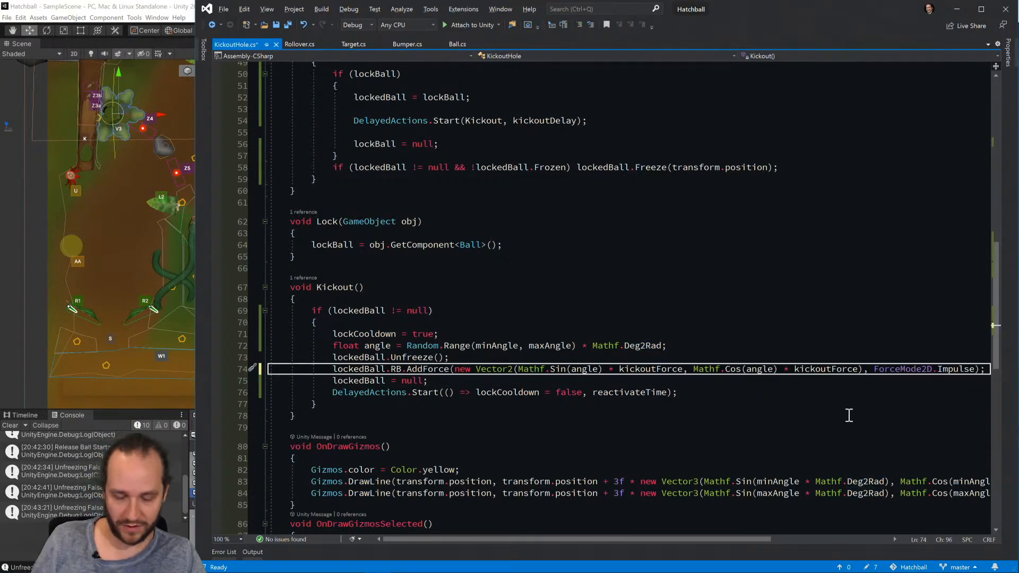
key(ctrl+s)
Switch to Unity, run the game and select Ball 1 to test the corrected kickout direction.
key(alt+Tab)
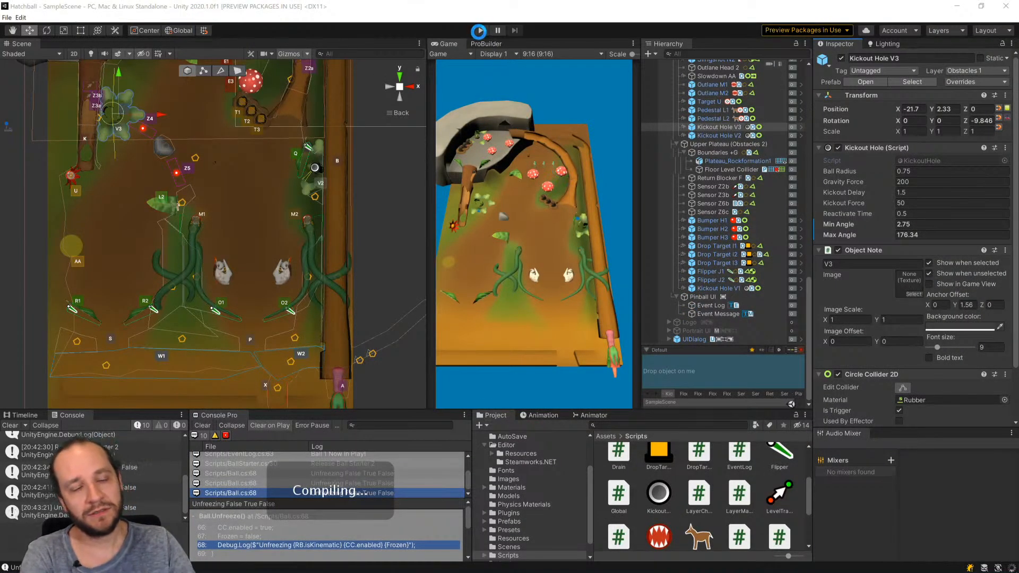
click(478, 32)
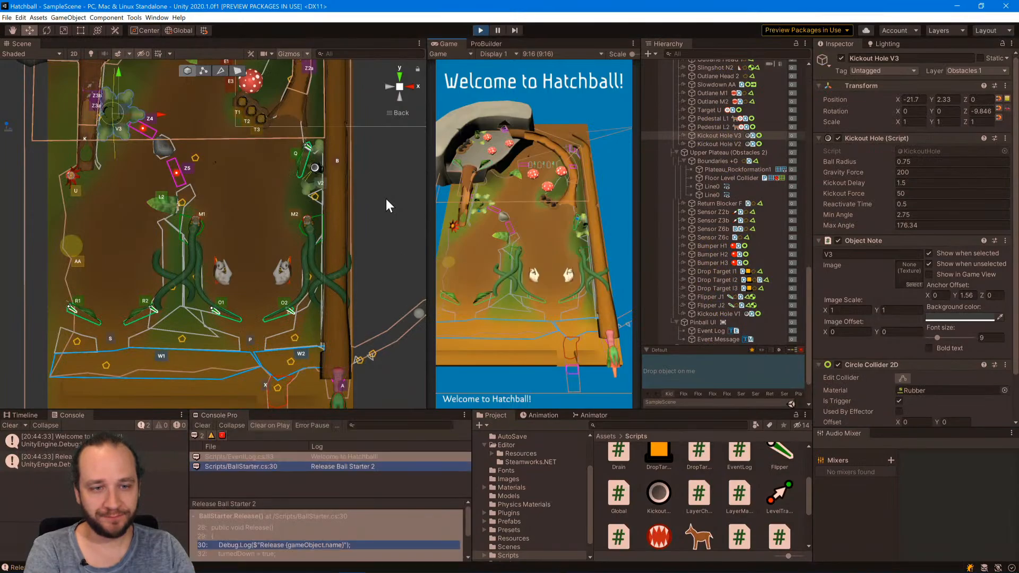
click(364, 355)
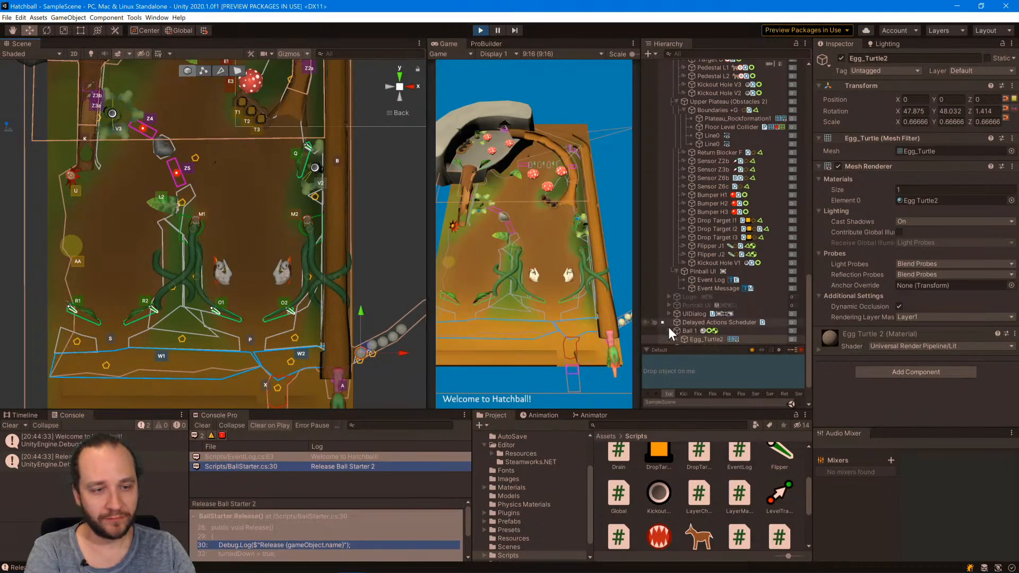
click(684, 331)
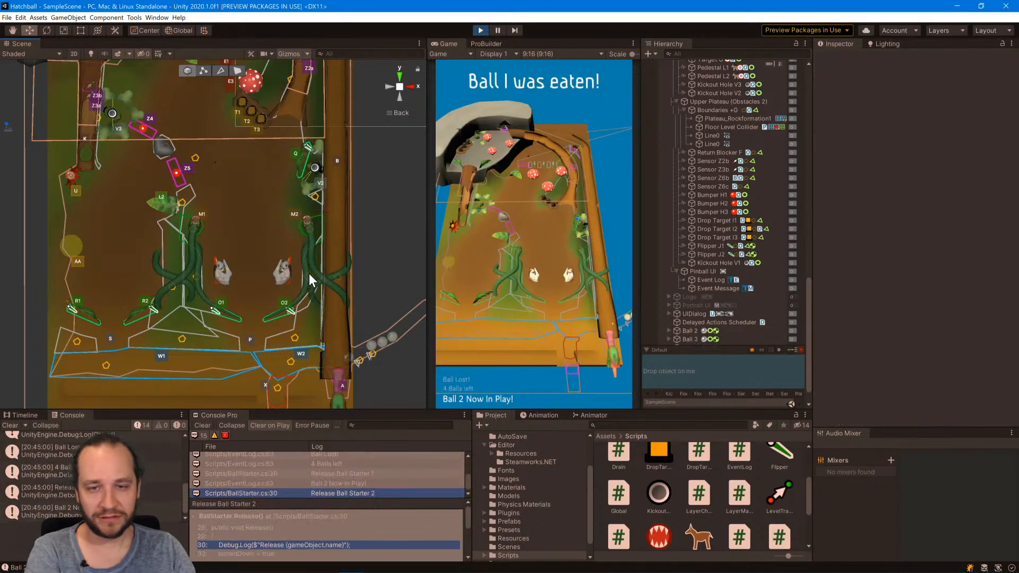
Select Ball 2 in the launch lane, place it beside Kickout Hole V3 and follow the ejected ball down the playfield.
click(338, 364)
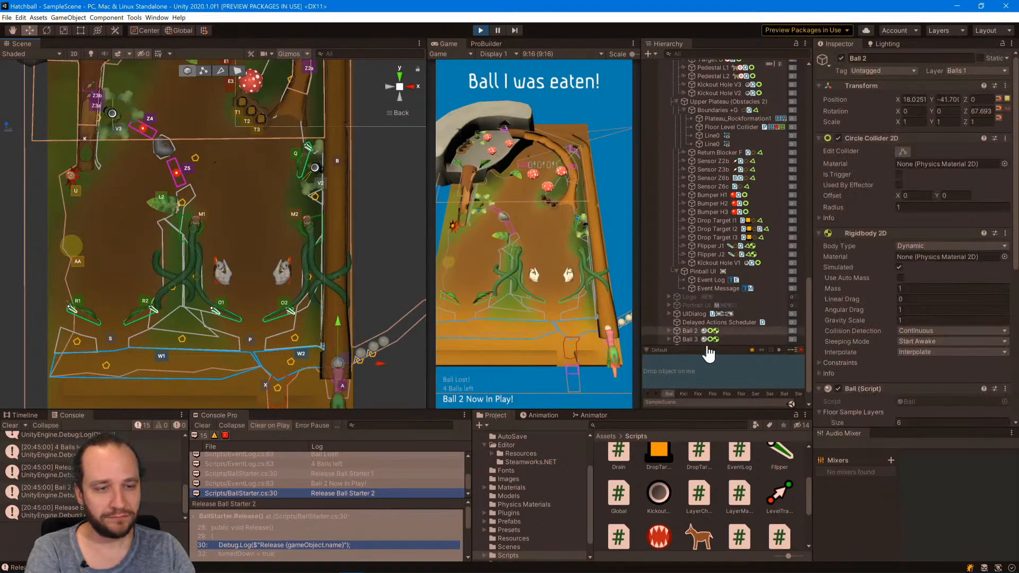
drag(345, 352, 124, 81)
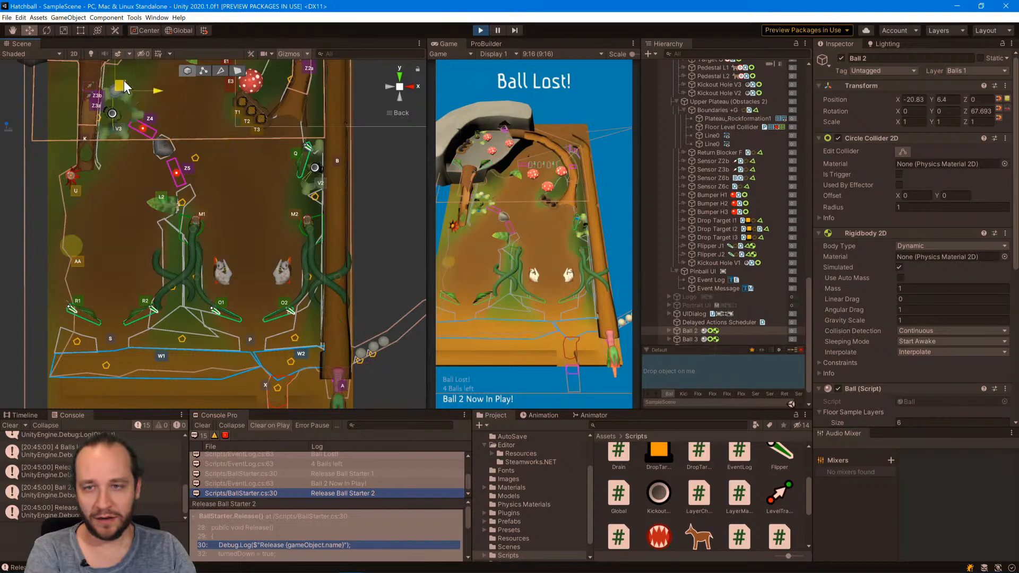
middle_drag(192, 187, 273, 358)
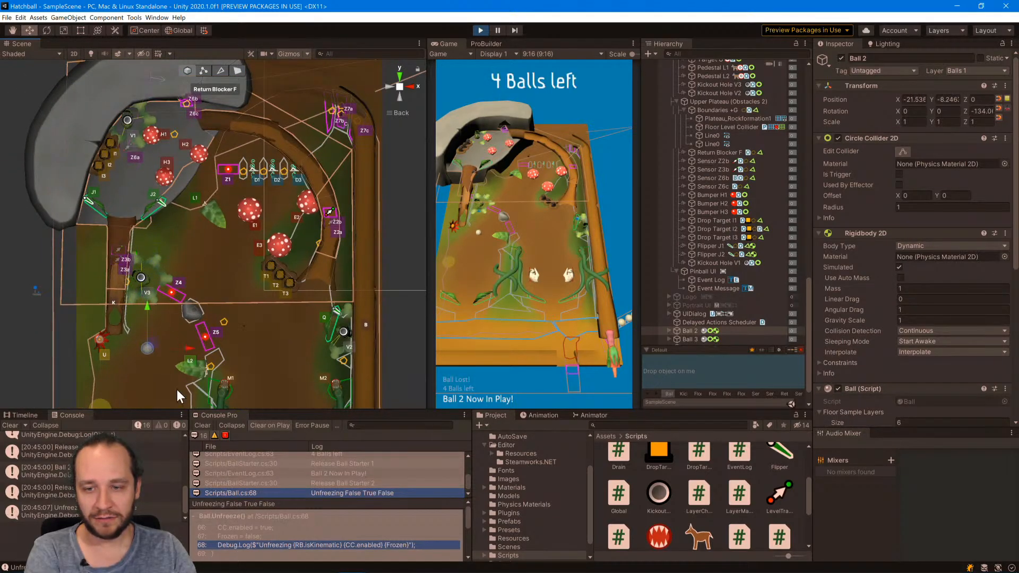
middle_drag(176, 389, 193, 214)
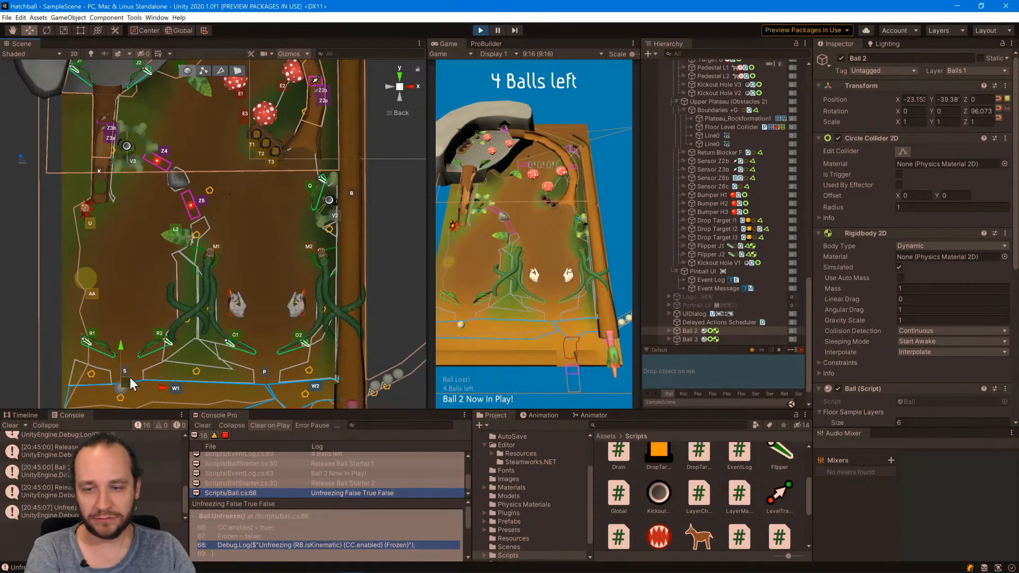
drag(133, 385, 176, 147)
middle_drag(240, 159, 238, 259)
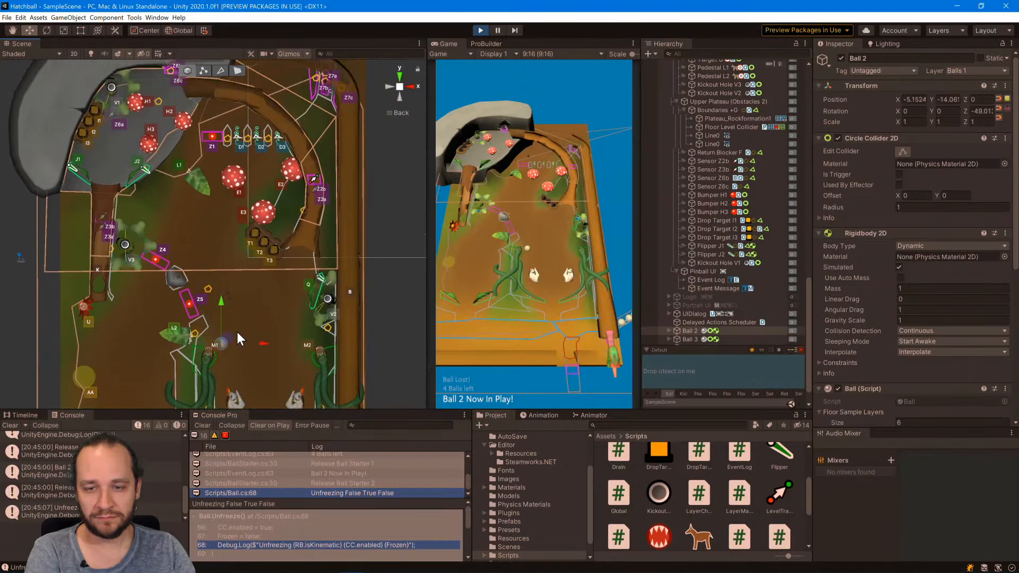
middle_drag(268, 304, 247, 271)
click(237, 297)
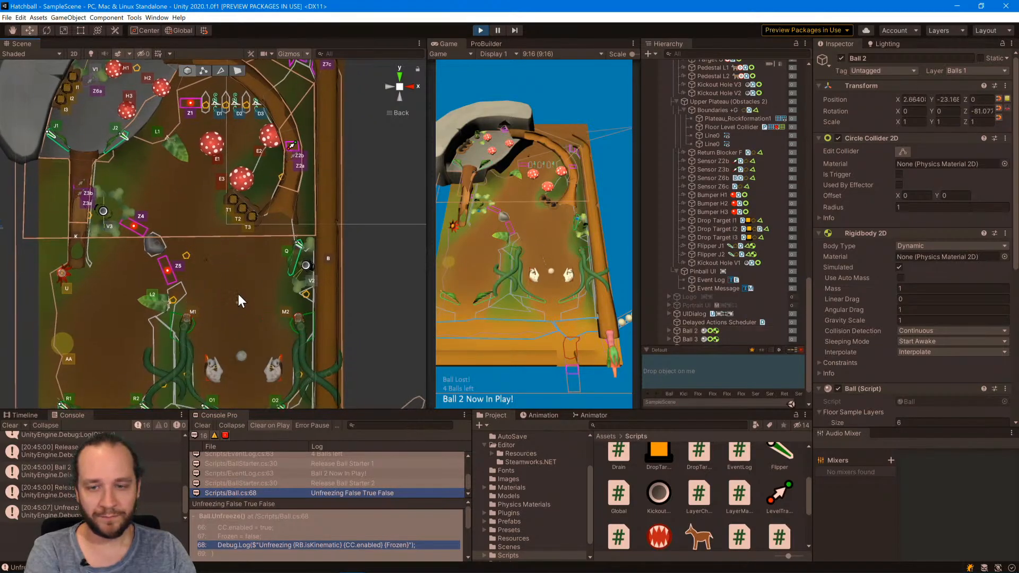
middle_drag(251, 336, 247, 248)
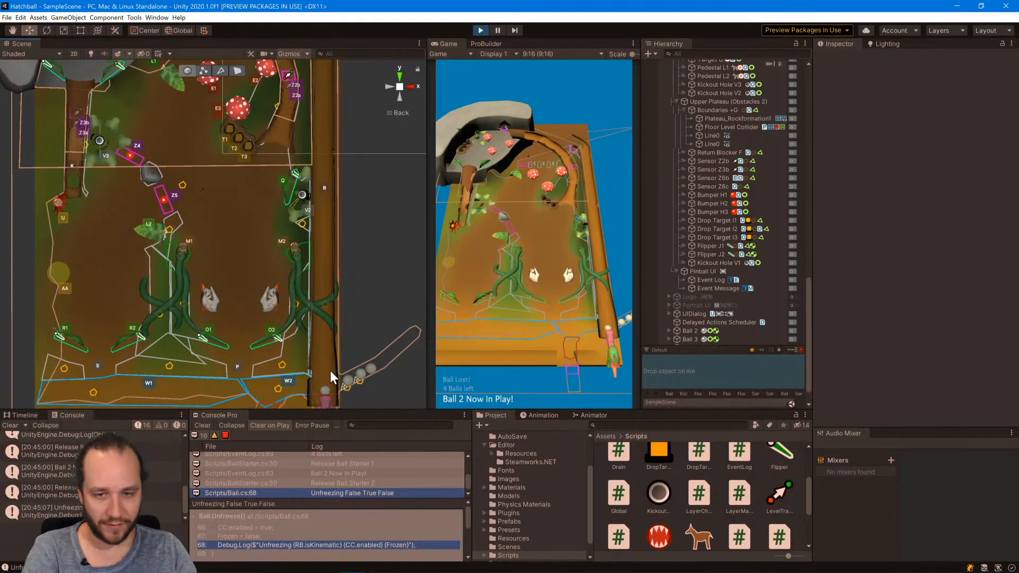
Select Ball 2 in the launch lane, pause the game, move the ball onto the upper plateau and resume play.
click(323, 390)
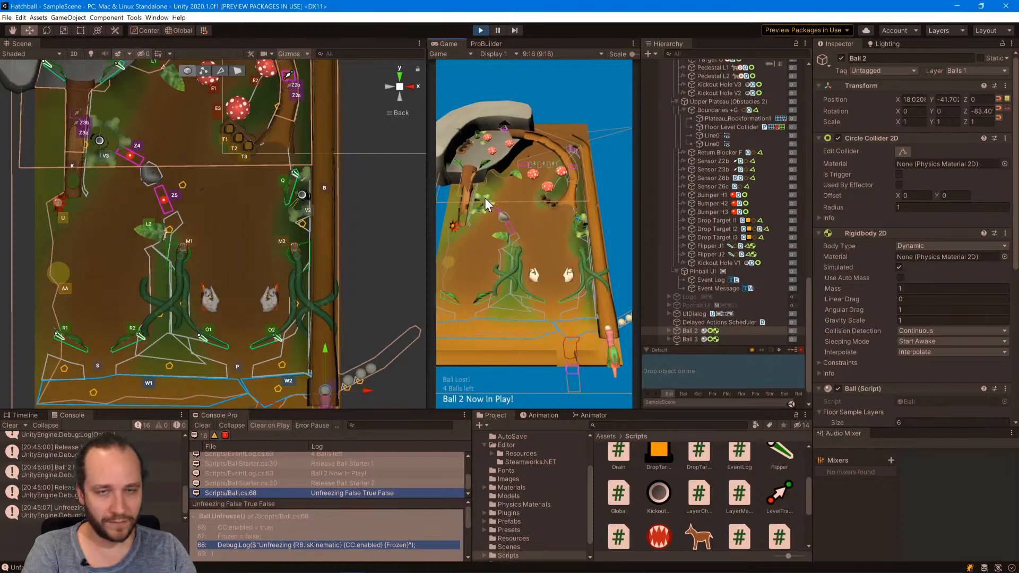
click(498, 30)
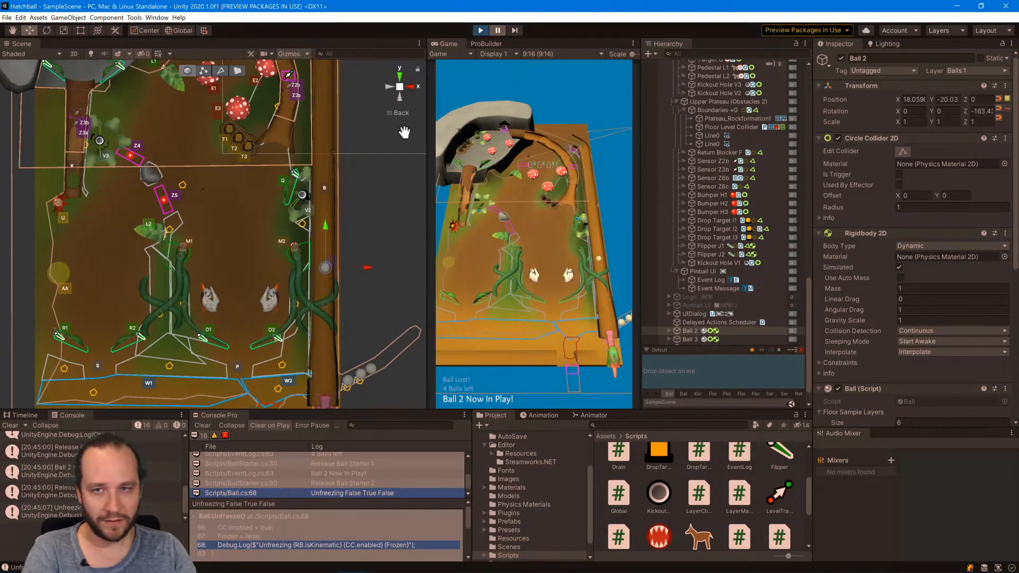
middle_drag(404, 132, 408, 299)
drag(352, 374, 113, 133)
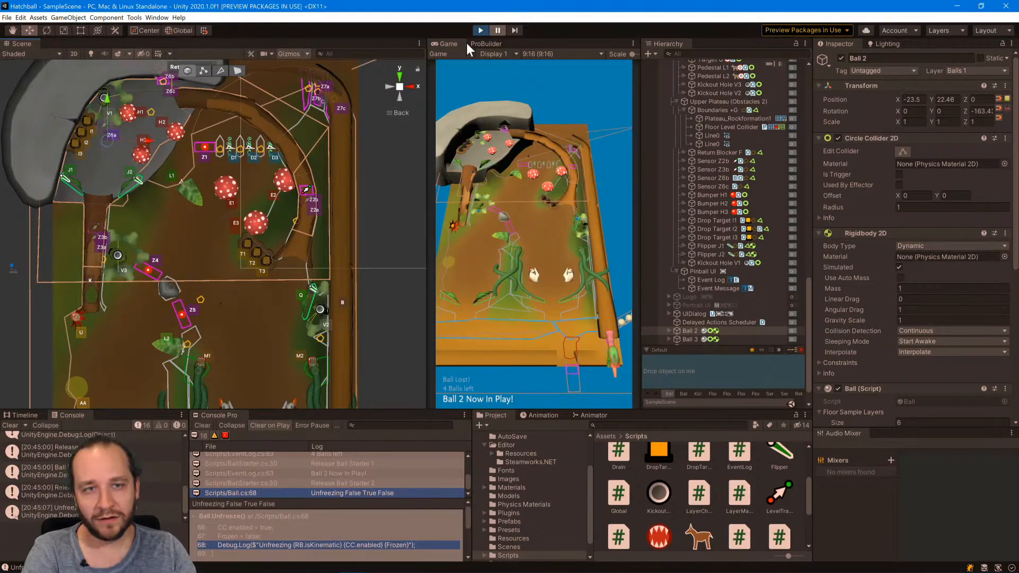
click(498, 30)
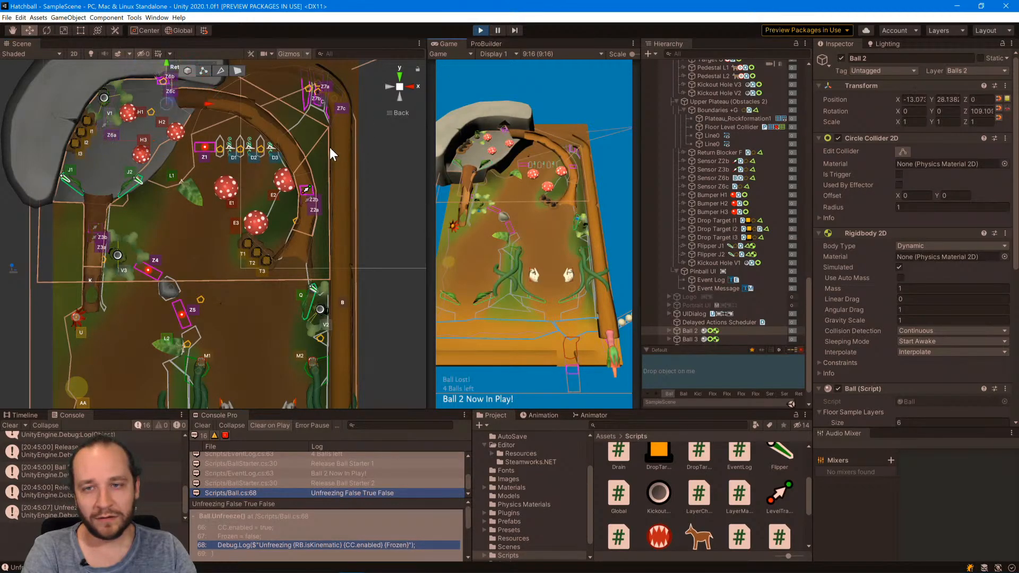
Pause the game, move Ball 2 to Kickout Hole V1, resume to test the ejection, and stop the game.
click(498, 30)
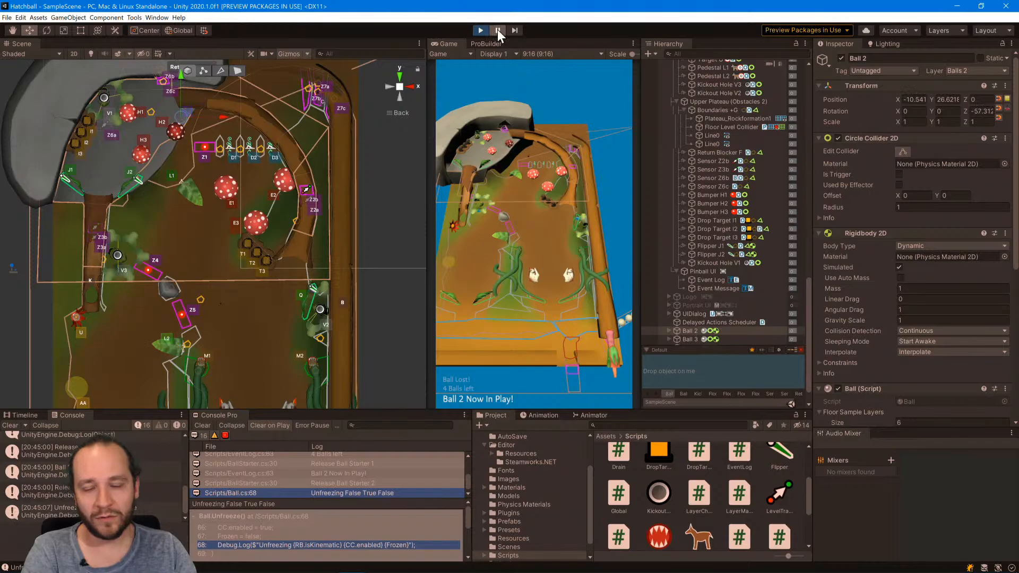
middle_drag(296, 202, 328, 267)
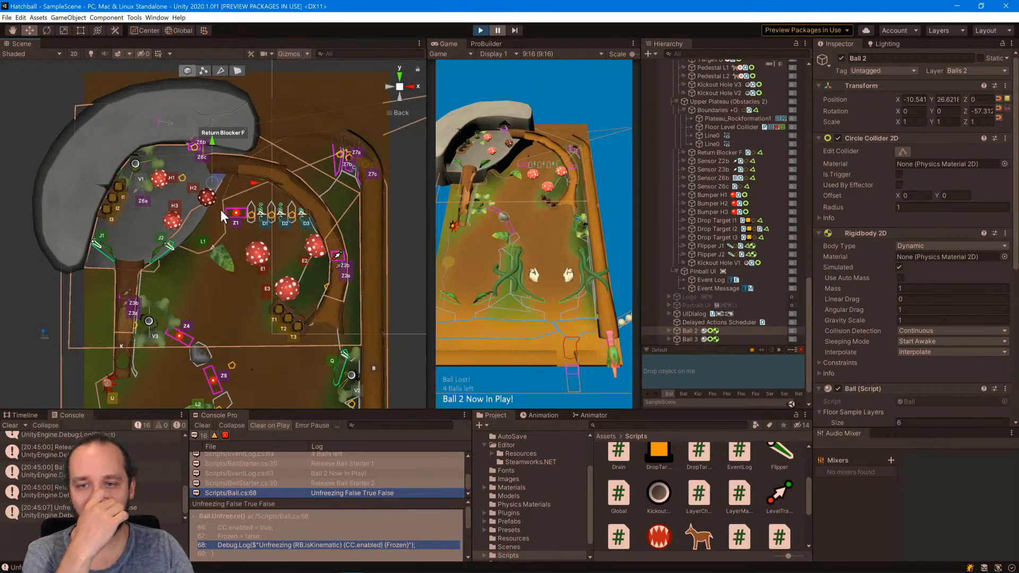
drag(222, 176, 143, 159)
click(495, 30)
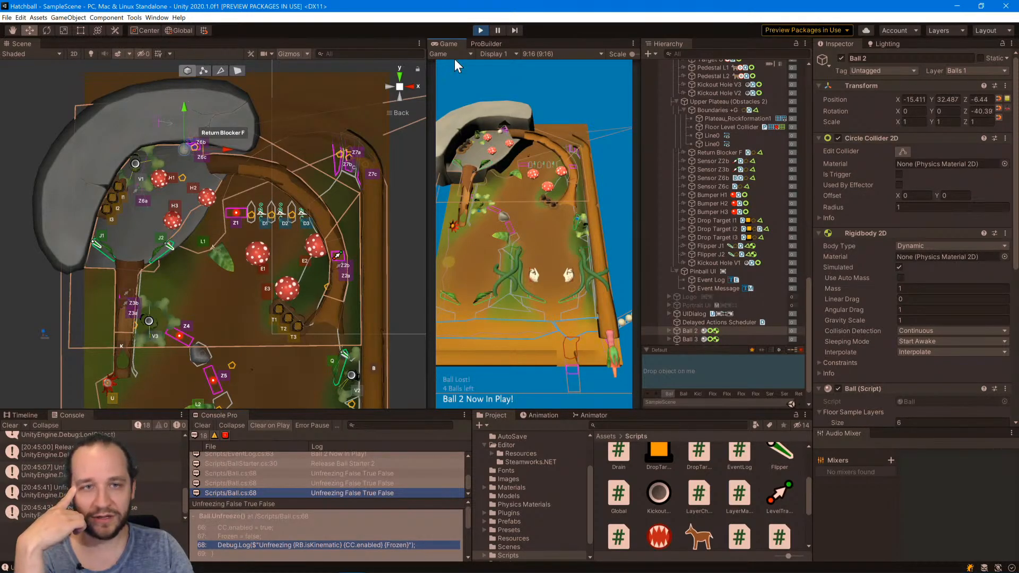
click(481, 30)
Inspect the Level Transition settings of Sensor Z3b and Sensor Z3a, check the Habitrail_Bark1 mesh, and clear the selection.
click(125, 291)
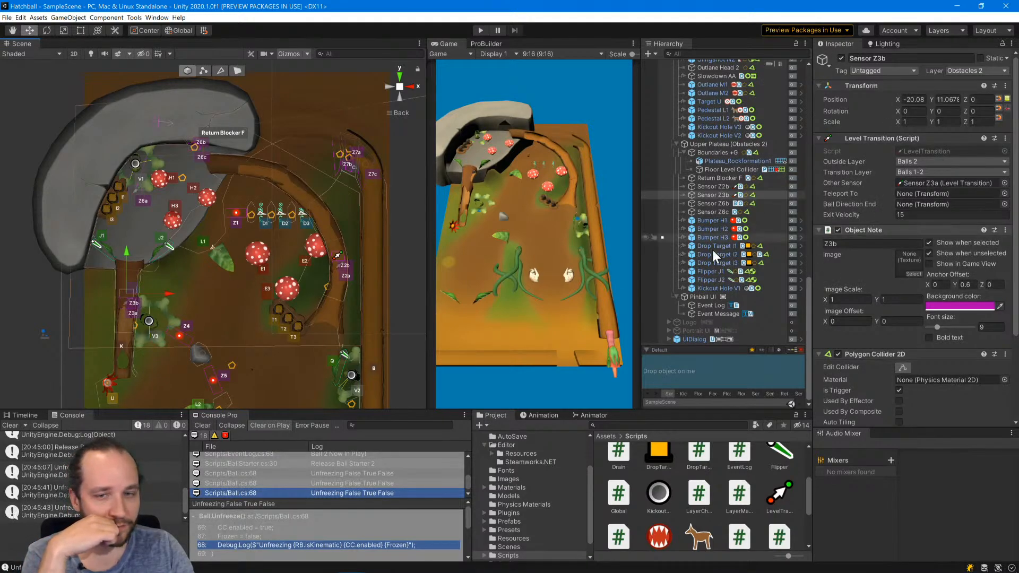
click(126, 303)
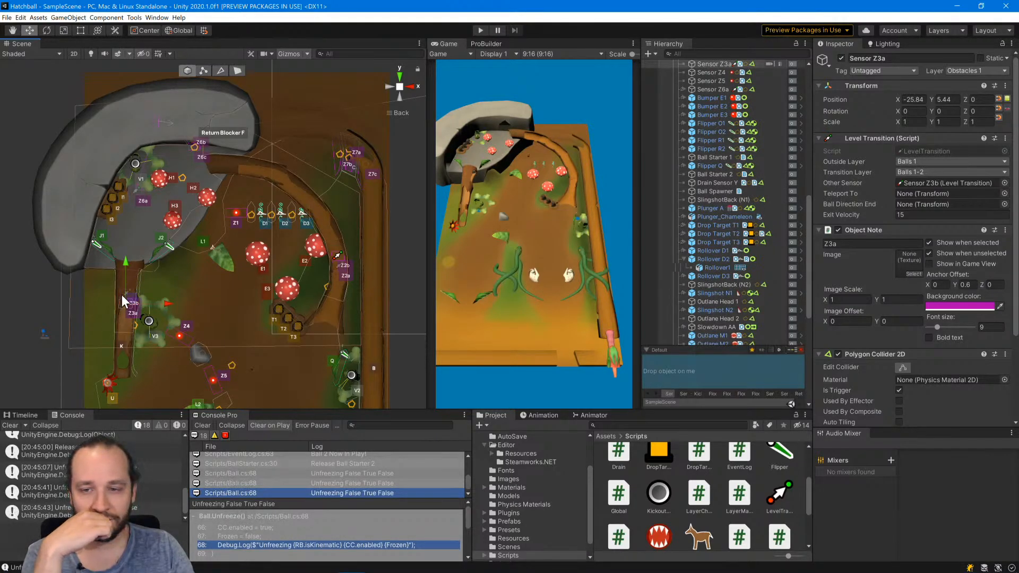
click(122, 296)
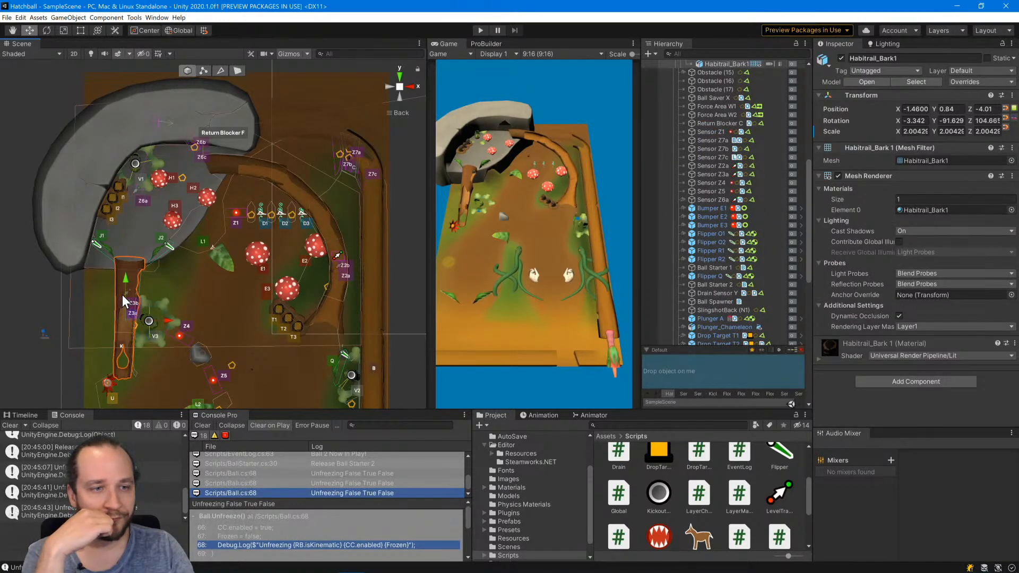
click(17, 310)
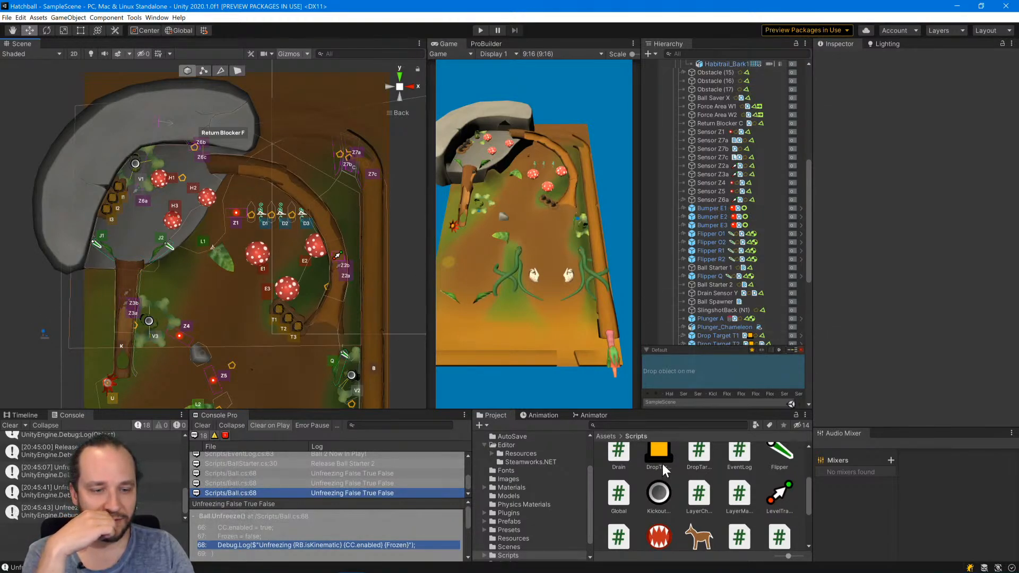
Run the game again, select Ball 1 in the launch lane and move it onto the upper plateau.
key(ctrl+p)
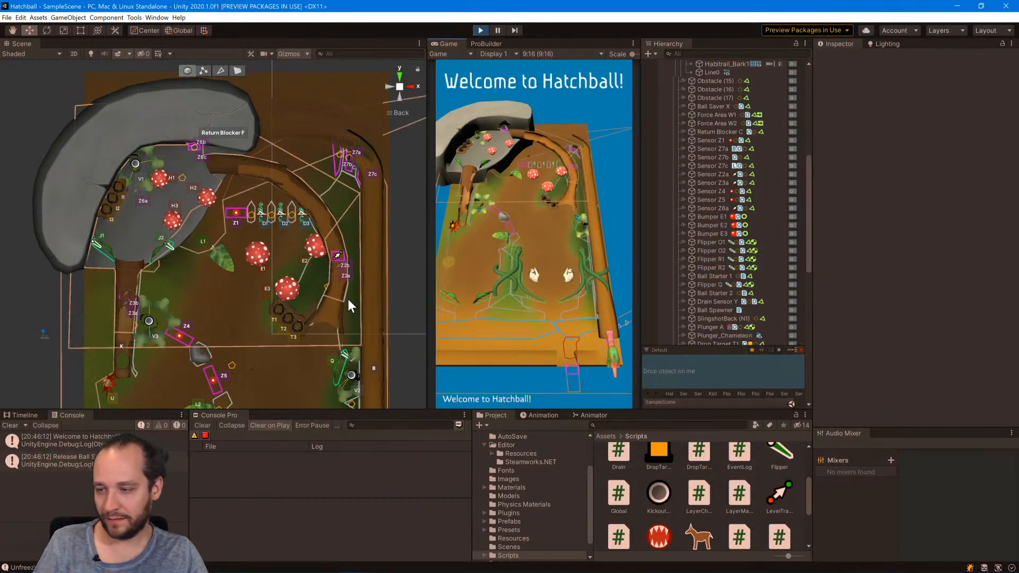
scroll(323, 280, down, 1)
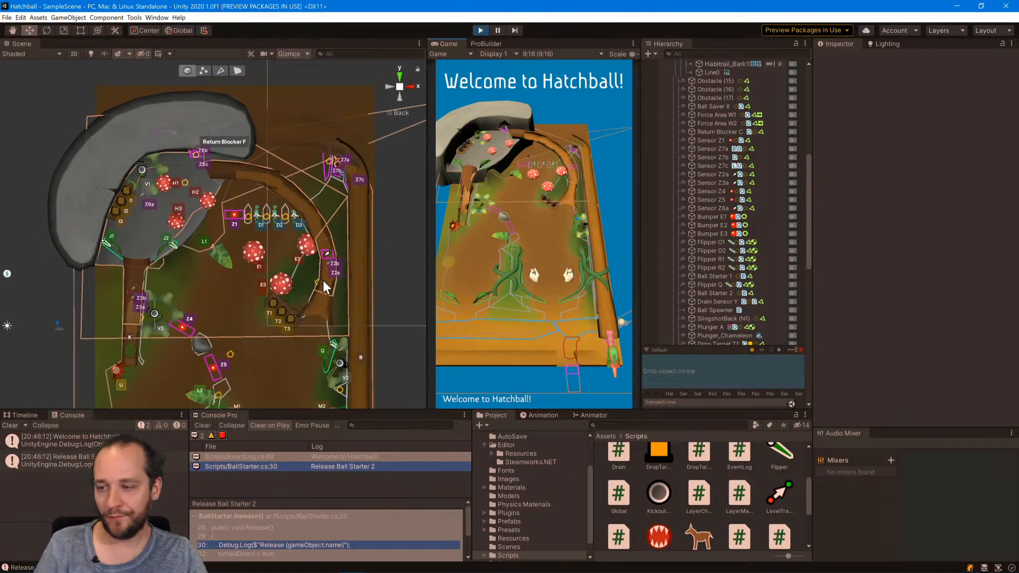
scroll(323, 280, down, 6)
middle_drag(324, 279, 277, 126)
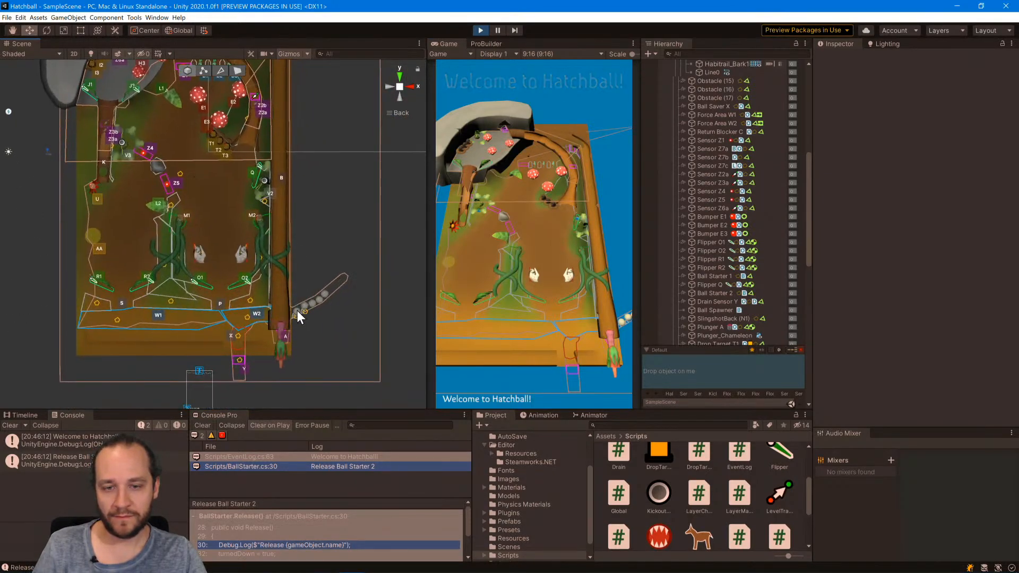
click(297, 309)
middle_drag(311, 270, 382, 348)
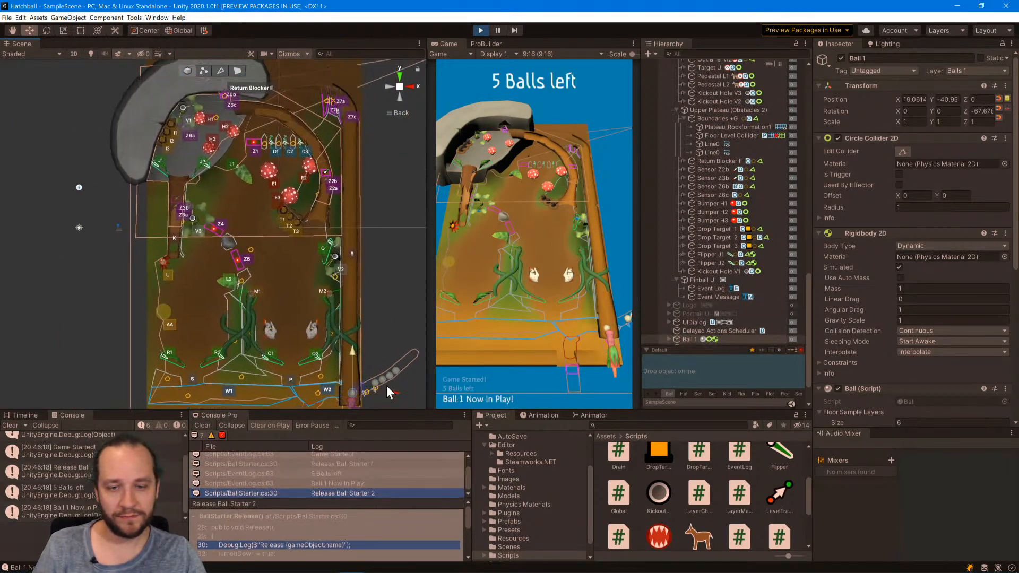
drag(356, 384, 189, 123)
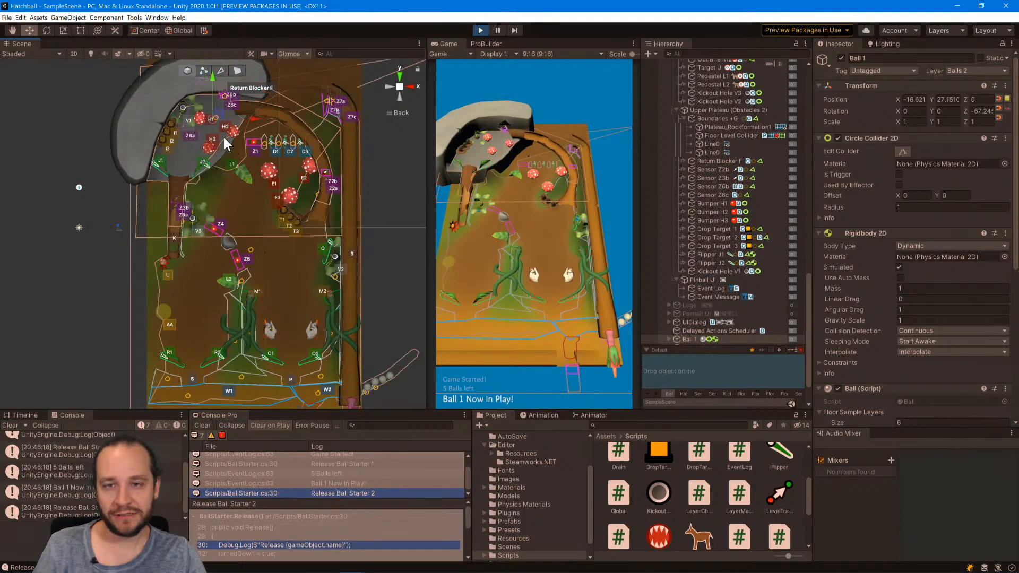
Pause the game, reselect Ball 1 beside Bumper H2, move it next to Kickout Hole V1 and resume play.
click(498, 30)
click(257, 113)
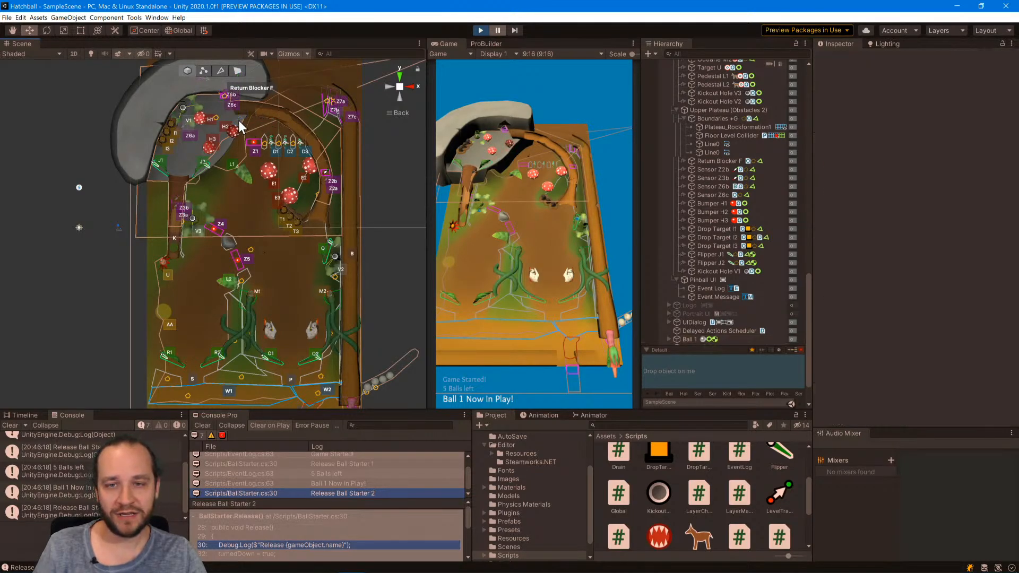
middle_drag(239, 121, 283, 218)
scroll(265, 201, up, 10)
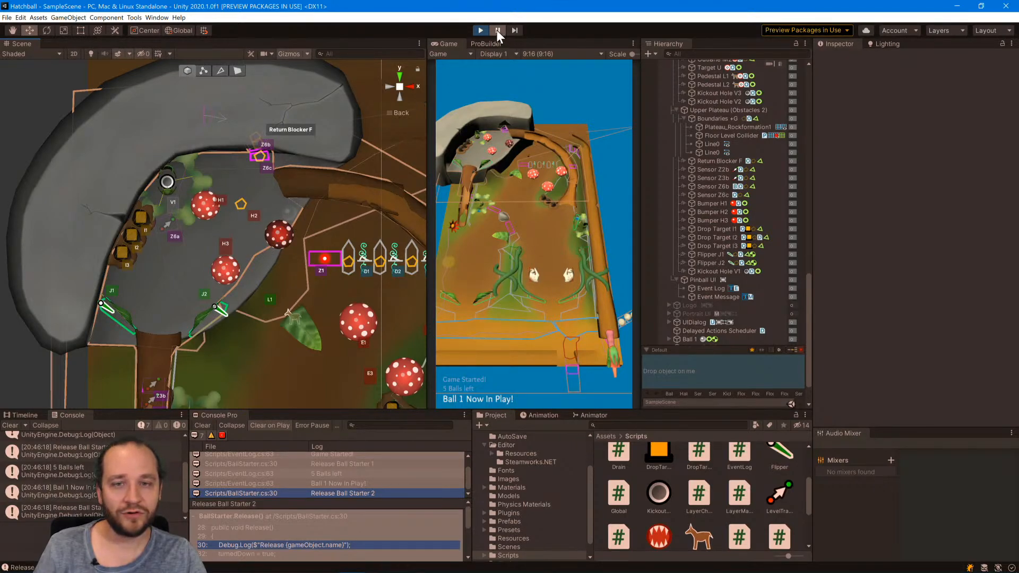
click(291, 211)
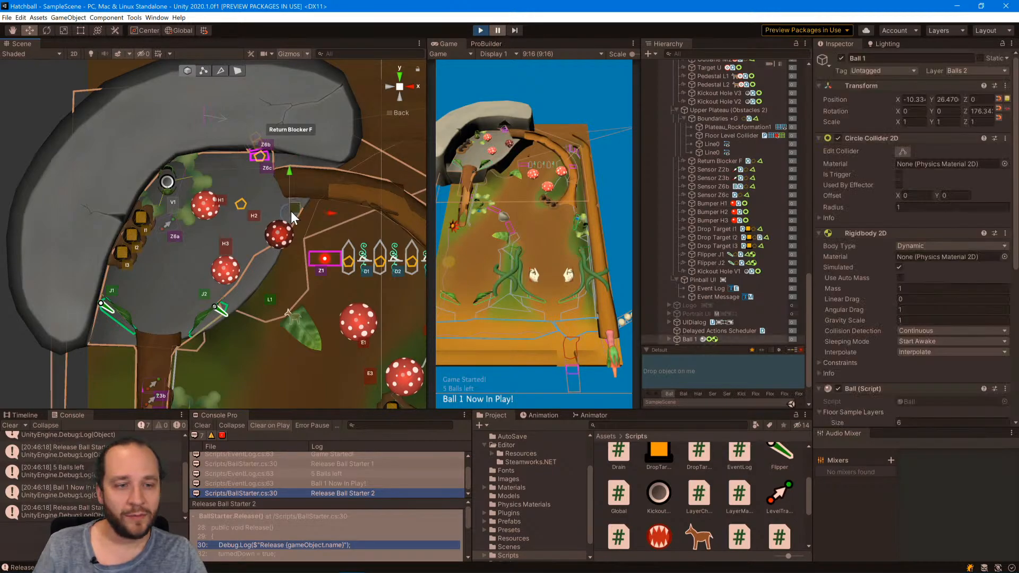
drag(297, 212, 186, 173)
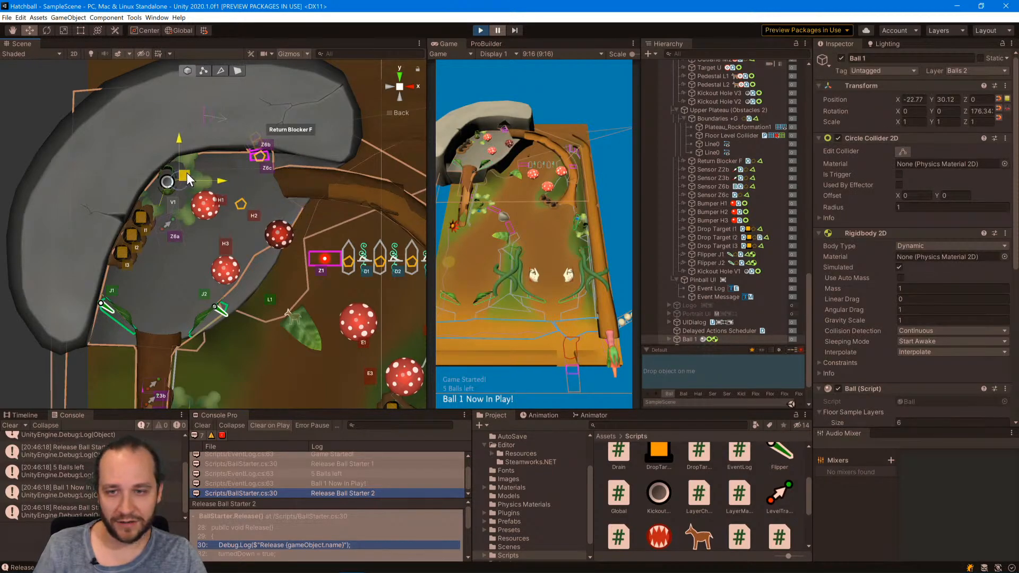
click(498, 31)
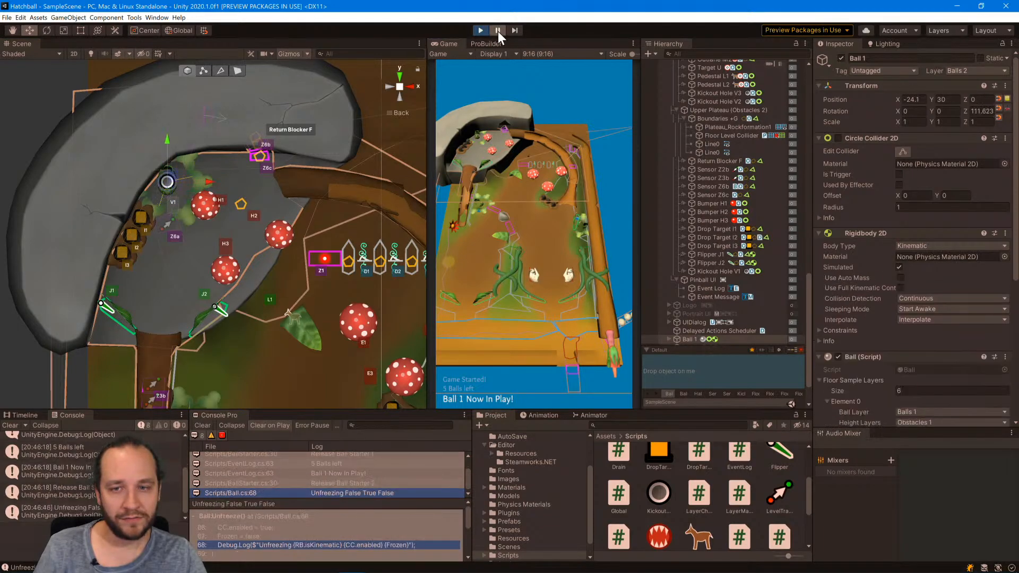
Observe how Kickout Hole V1 captures and ejects Ball 1 until it leaves the upper plateau, and stop the game.
middle_drag(167, 195, 215, 91)
click(498, 28)
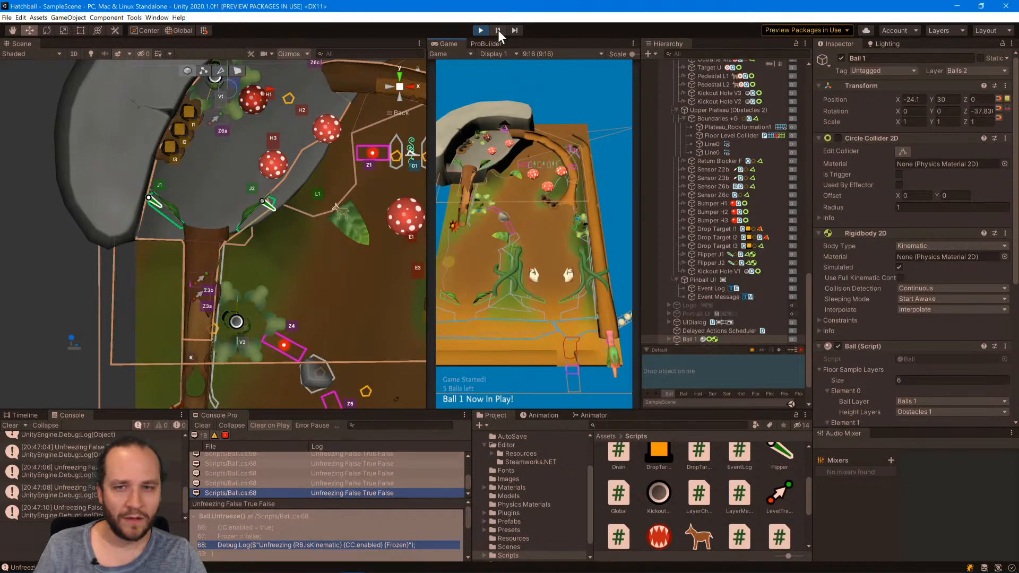
middle_drag(277, 155, 272, 184)
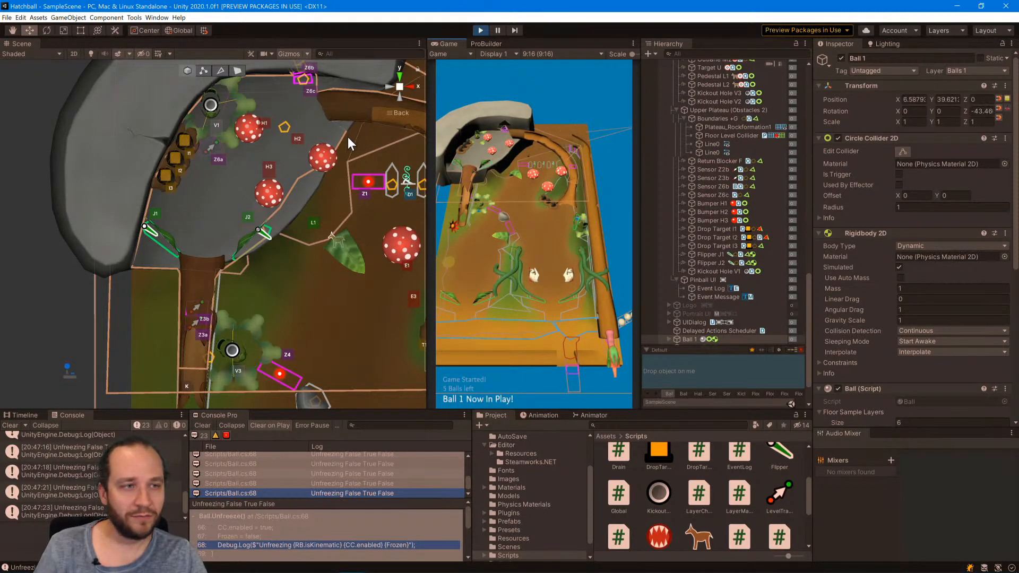
middle_drag(348, 137, 330, 181)
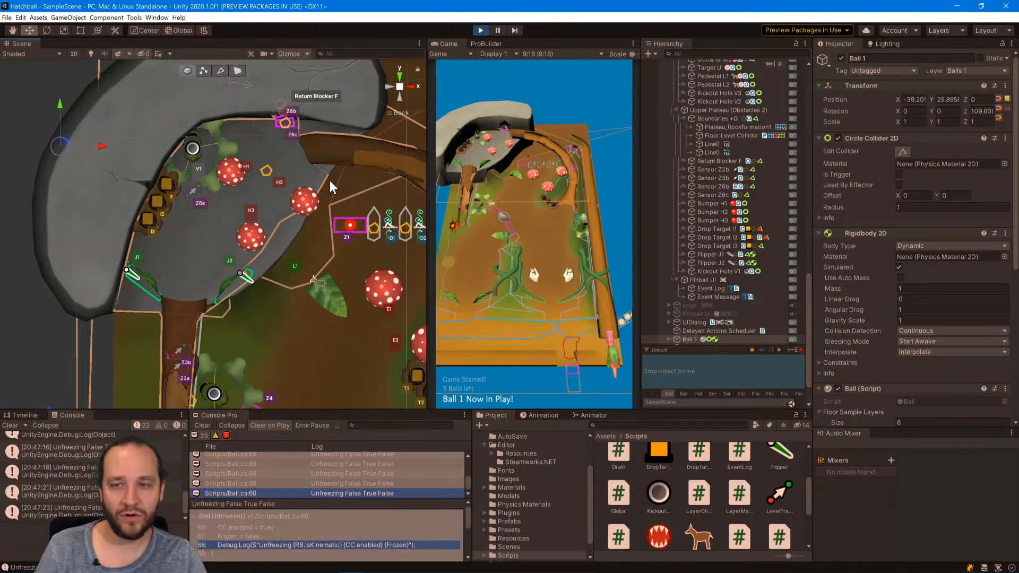
click(479, 30)
Inspect the component settings of Kickout Hole V1, Sensor Z6a and Sensor Z6c around the upper plateau.
click(194, 149)
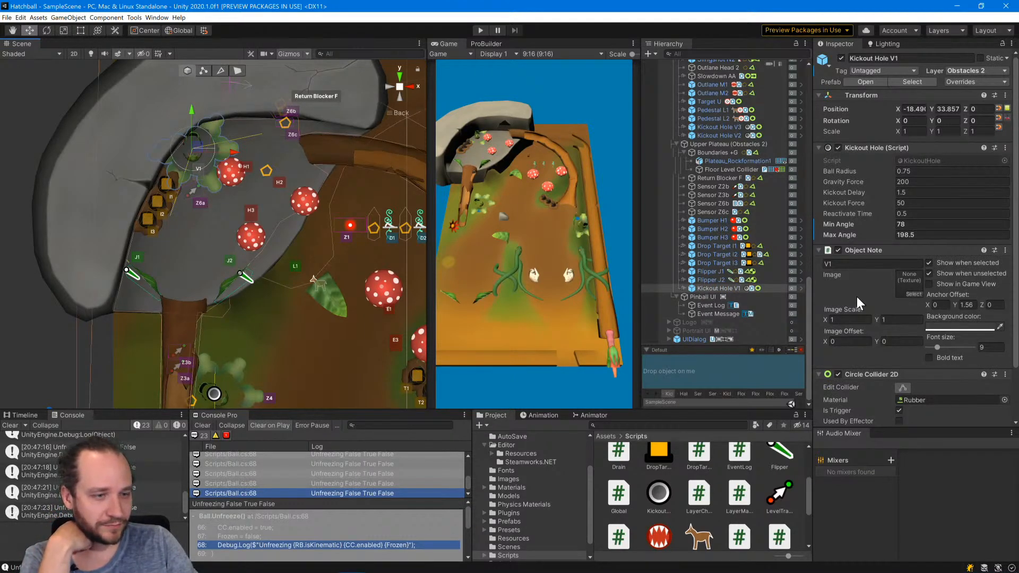
scroll(856, 297, down, 2)
scroll(856, 294, up, 2)
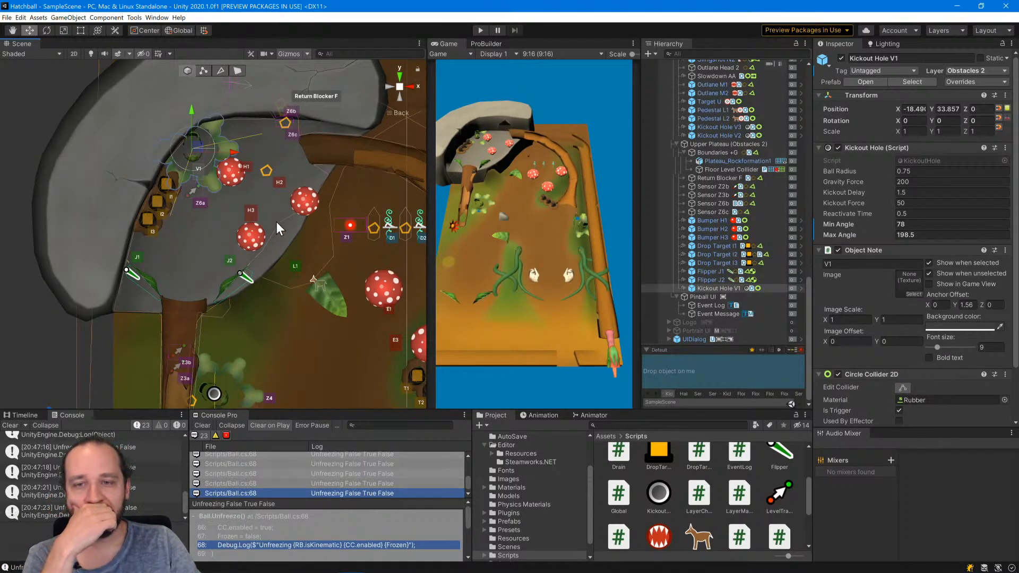
click(191, 193)
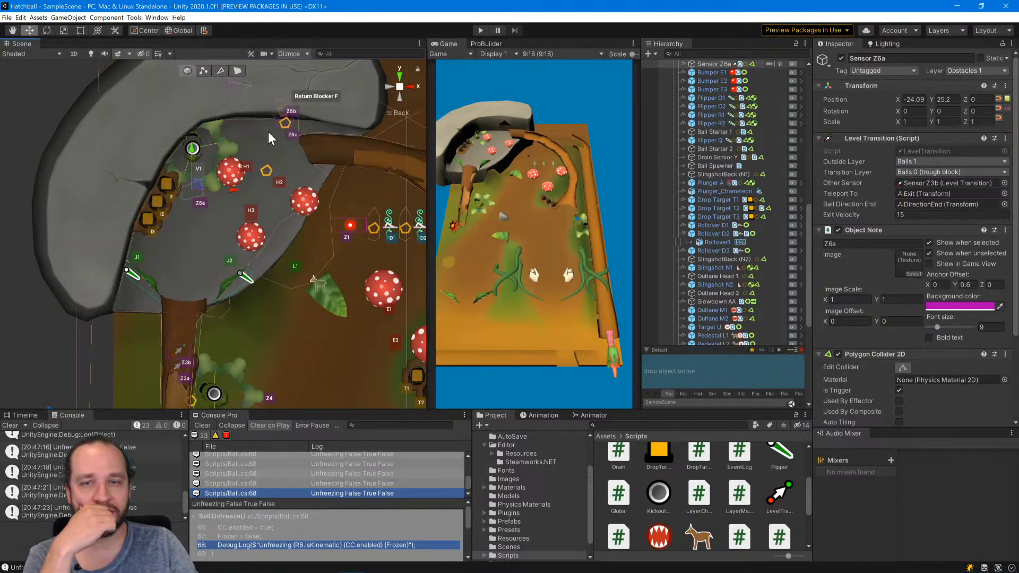
click(285, 123)
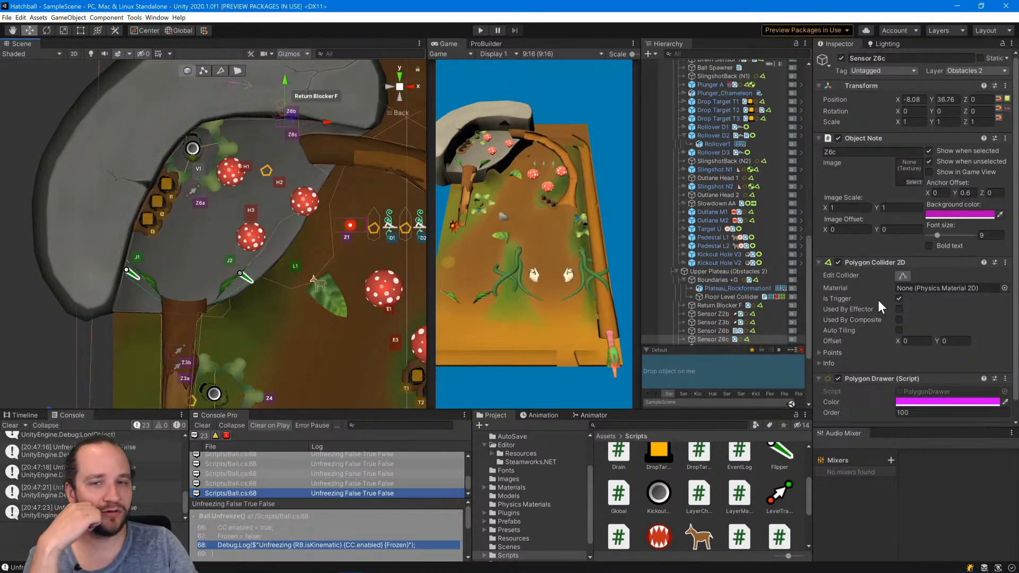
Inspect the component settings of Sensor Z6b and Return Blocker F at the upper plateau's exit.
click(277, 116)
click(283, 113)
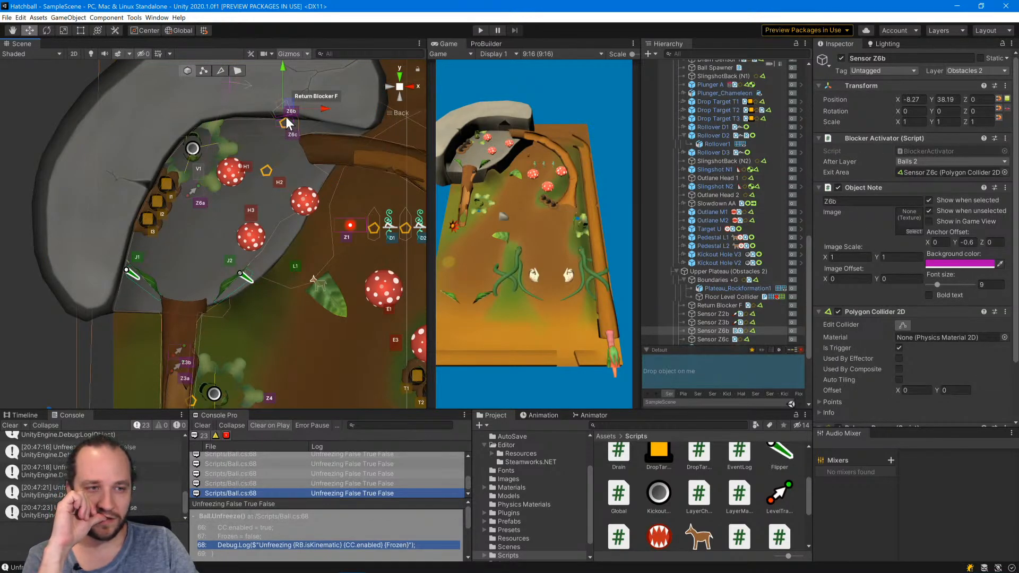
click(283, 115)
click(283, 114)
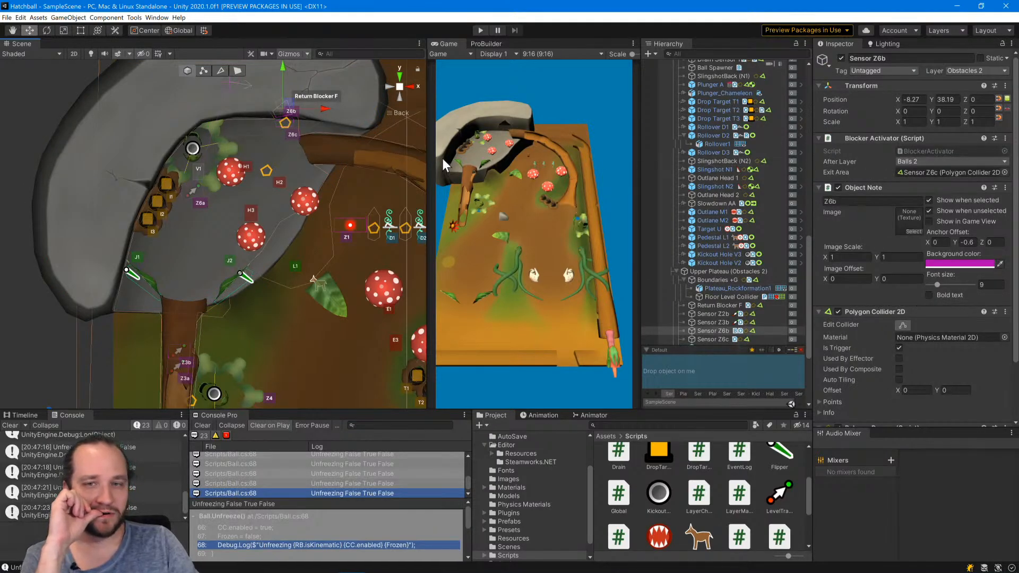
click(278, 105)
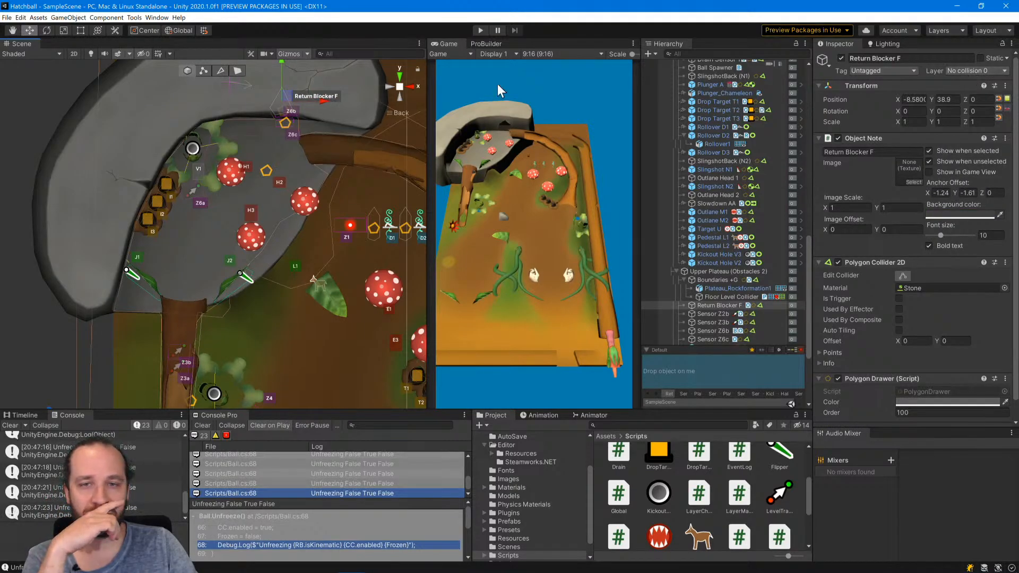
click(86, 156)
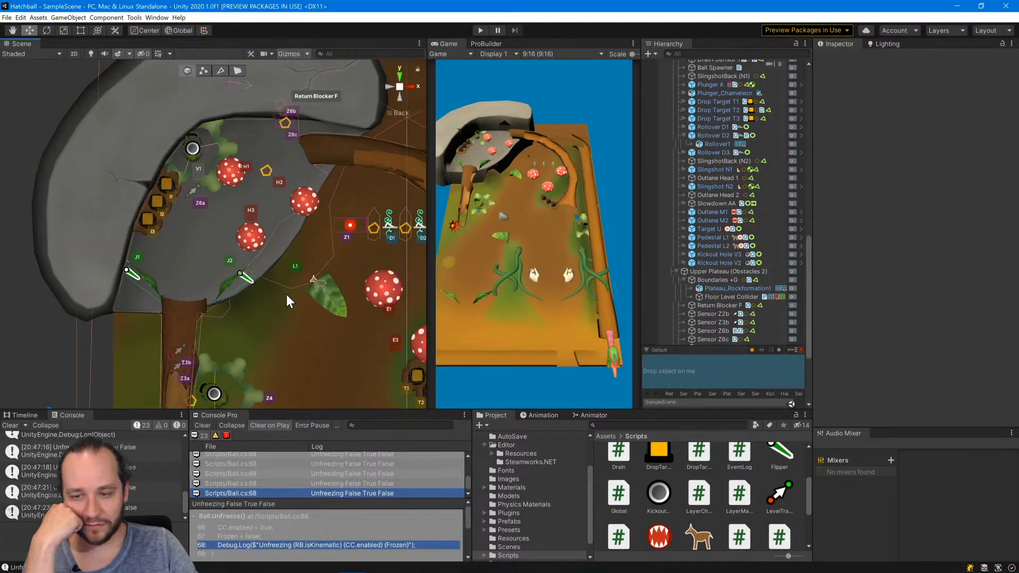
Delete the "Unfreezing" Debug.Log line from Unfreeze() in Ball.cs, save the script and return to Unity.
double_click(355, 493)
click(513, 291)
key(Right)
key(shift+Down)
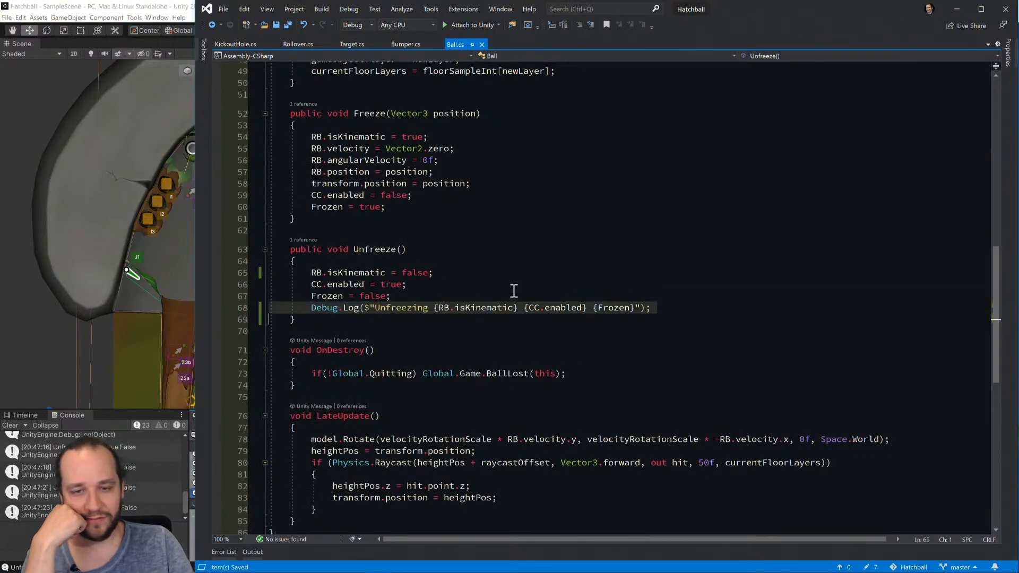
key(Delete)
key(ctrl+s)
key(alt+Tab)
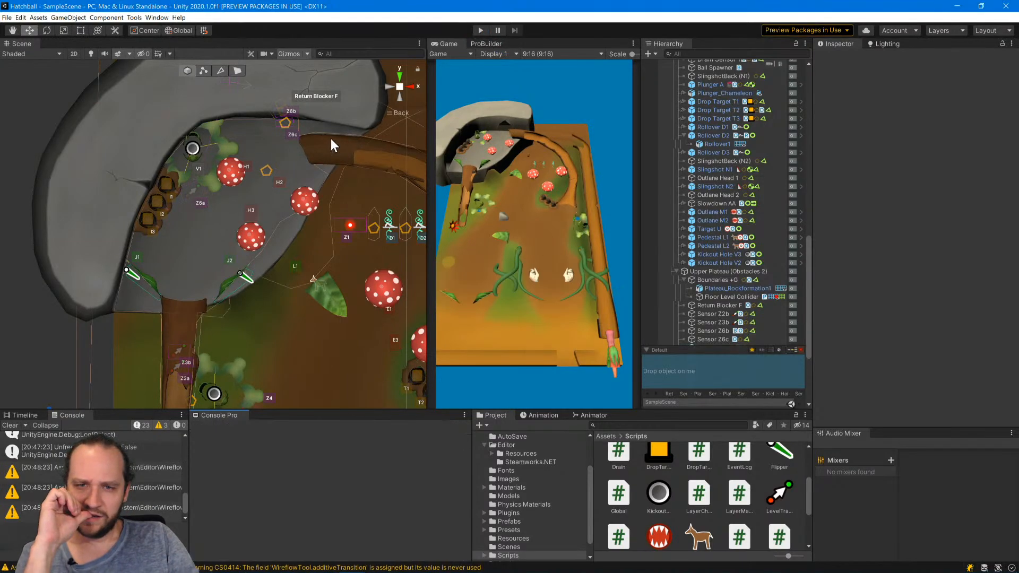
Shorten the object note text of Return Blocker F to "F".
click(278, 104)
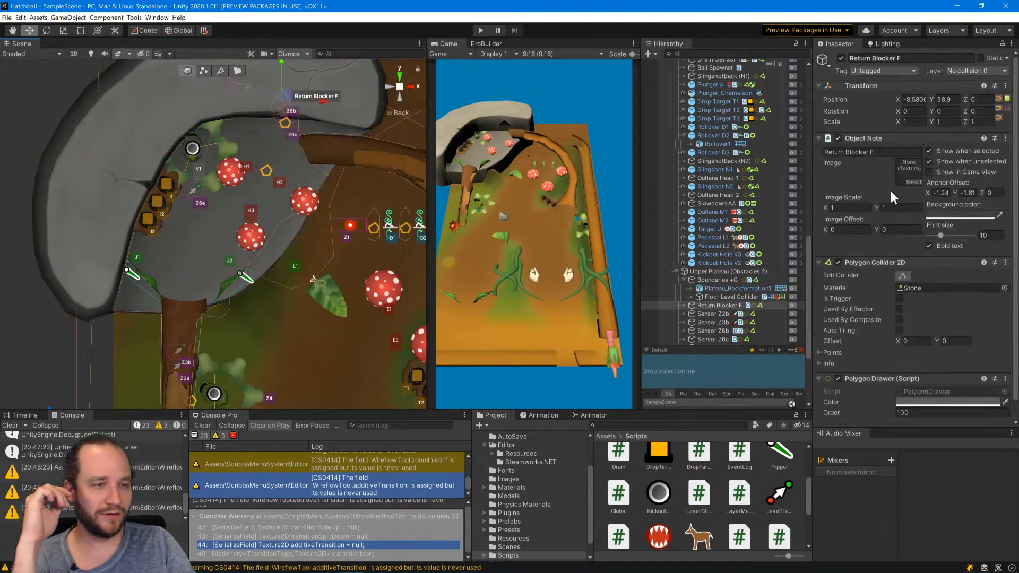
double_click(870, 151)
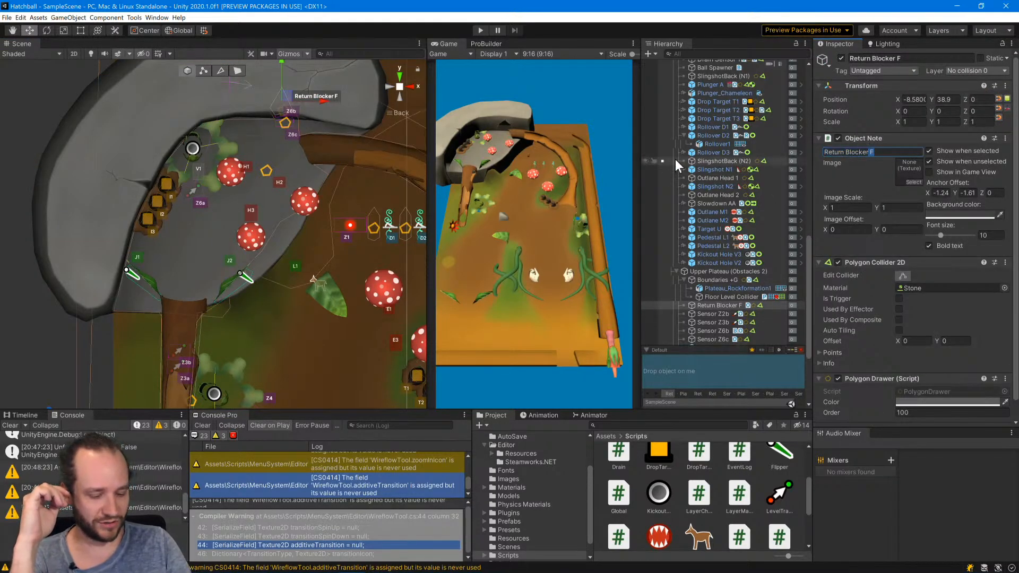
key(Left)
key(shift+Home)
key(BackSpace)
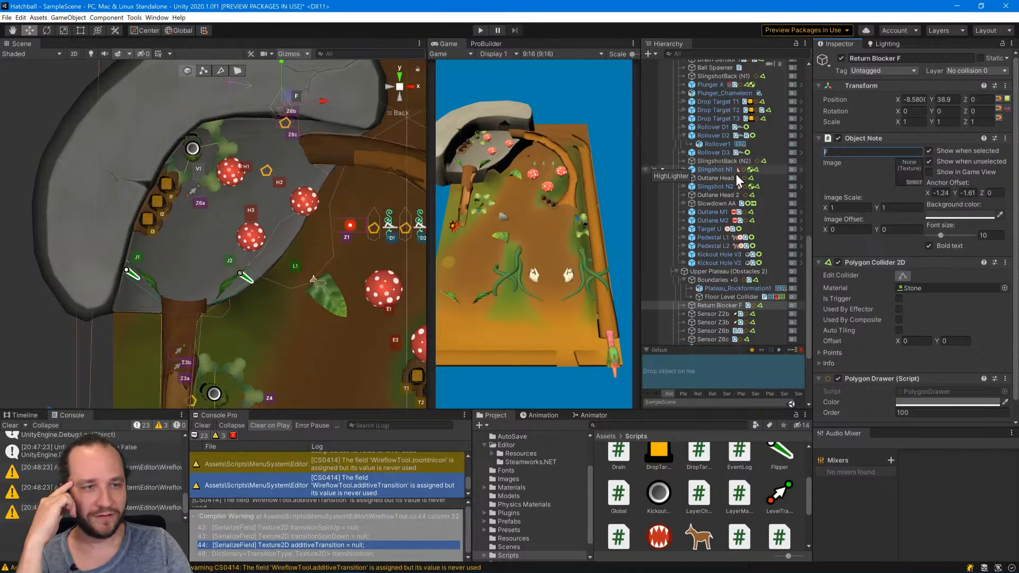
click(40, 91)
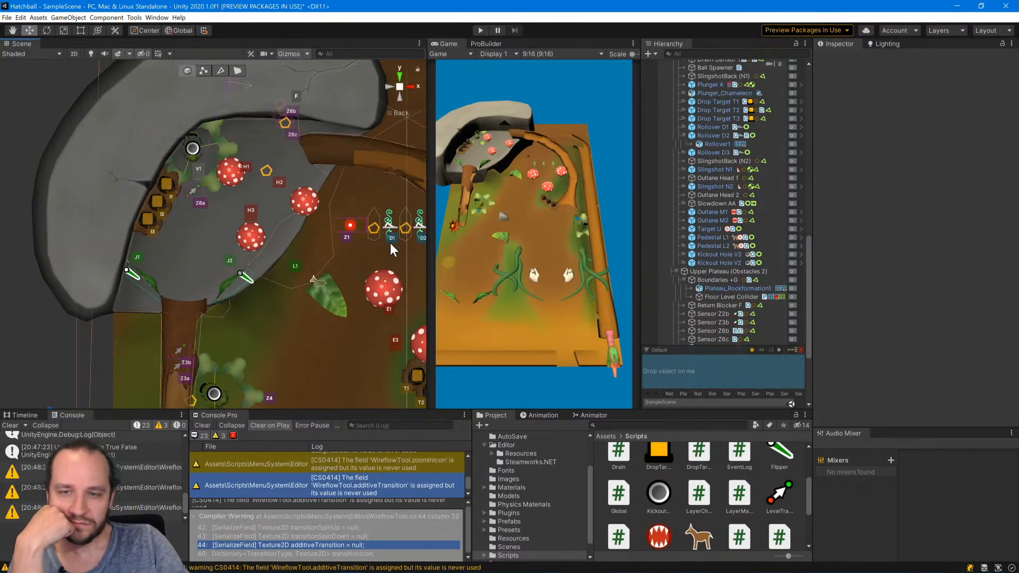
Examine the upper plateau layout and the Level Transition settings of Sensors Z2b, Z2a and Z3a on the ramps.
scroll(386, 233, down, 6)
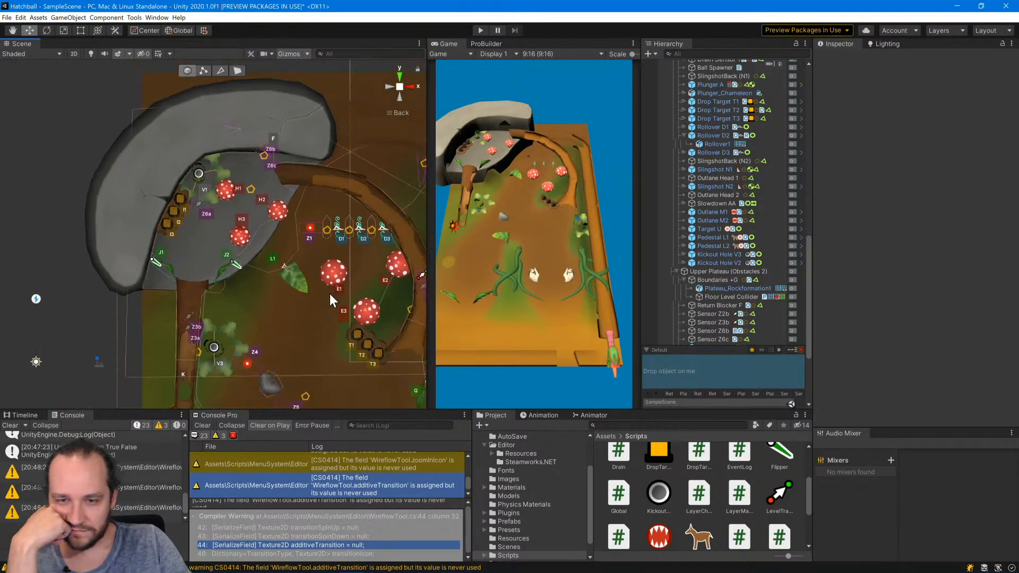
scroll(209, 205, up, 5)
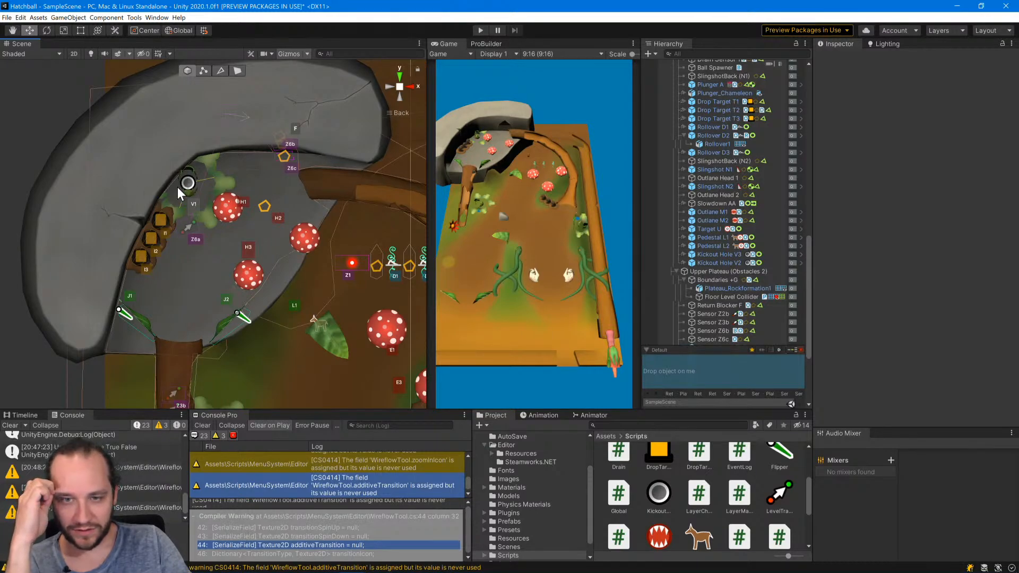
scroll(323, 233, down, 4)
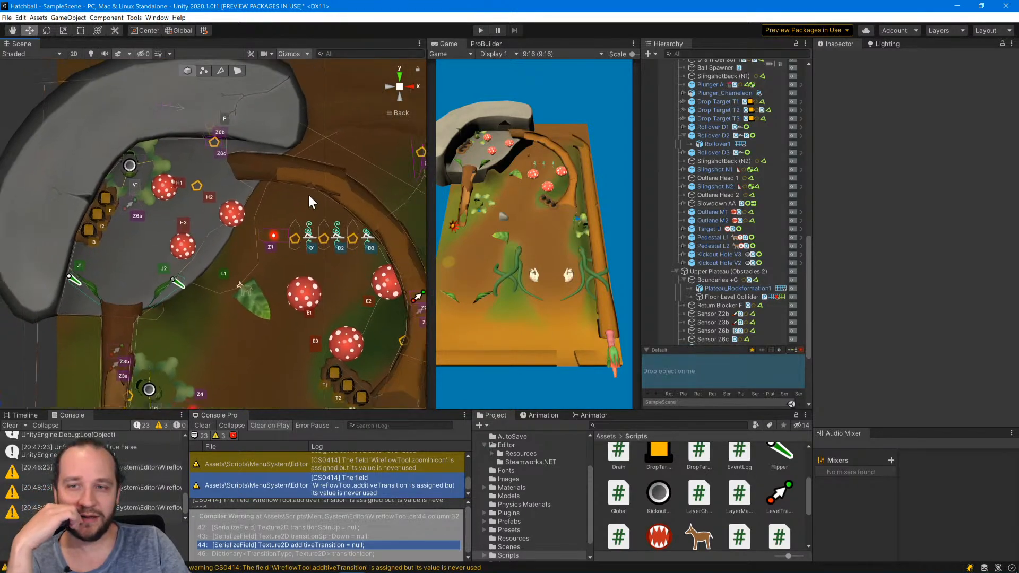
middle_drag(307, 193, 258, 145)
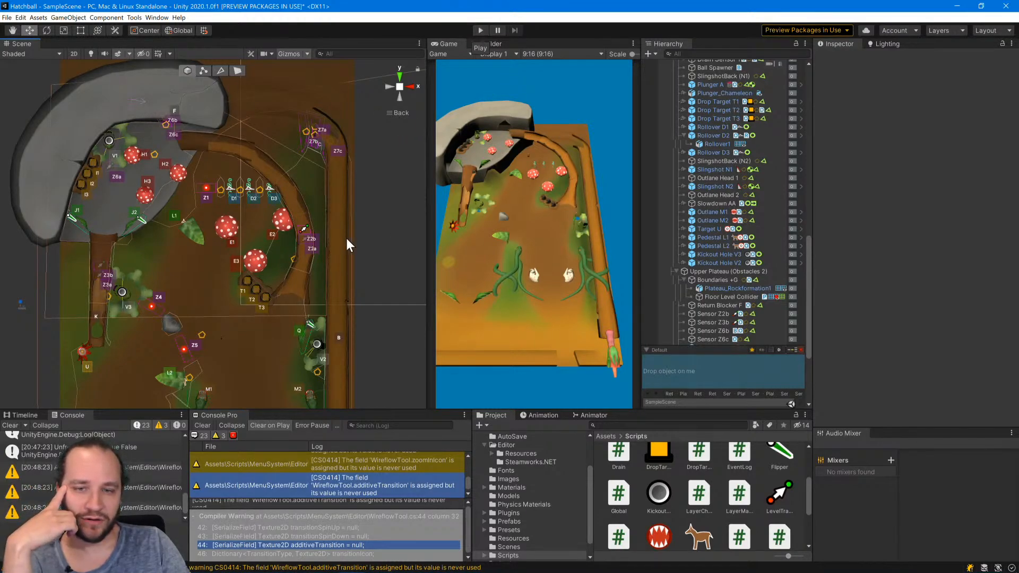
click(306, 236)
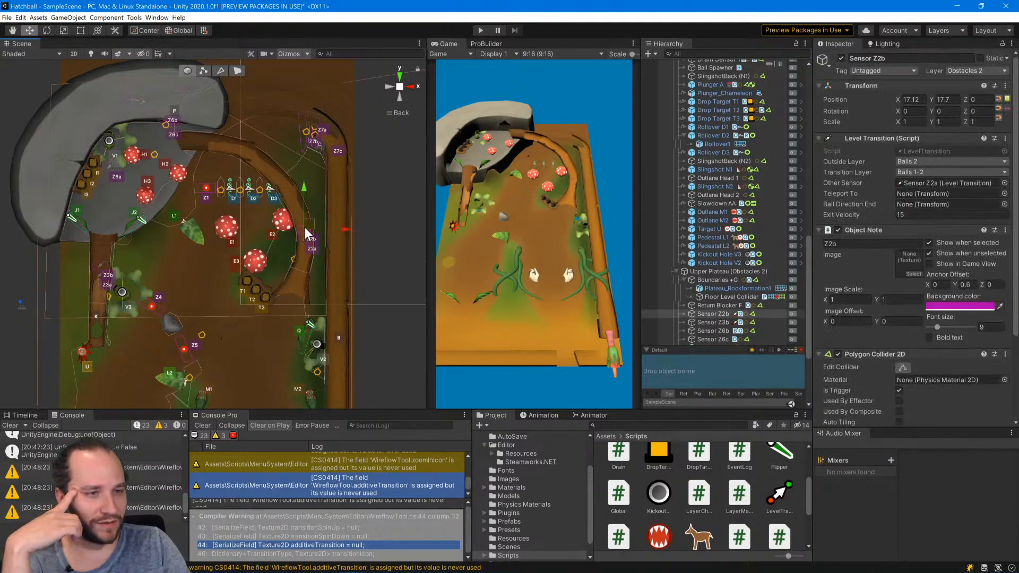
click(300, 240)
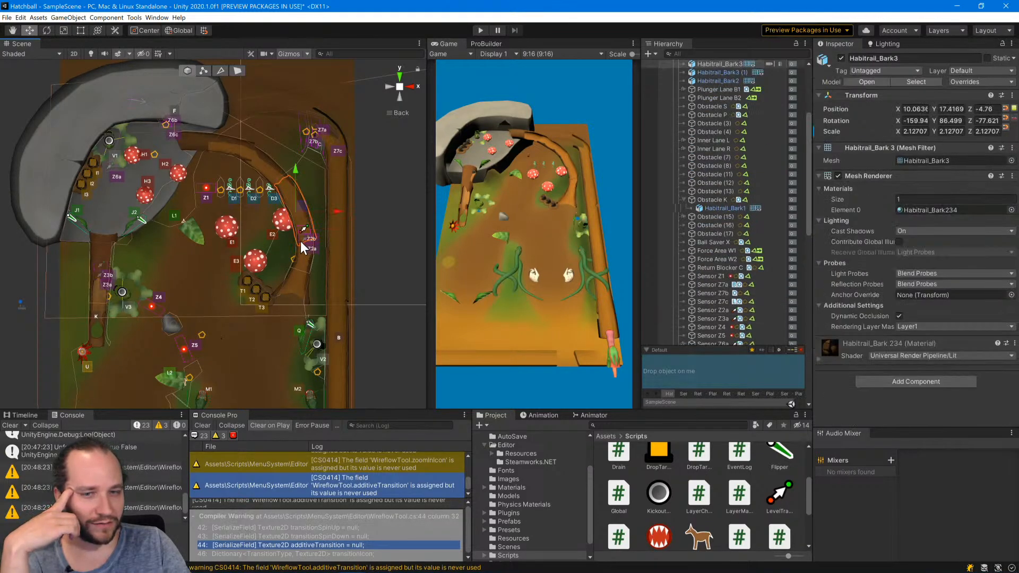
click(307, 239)
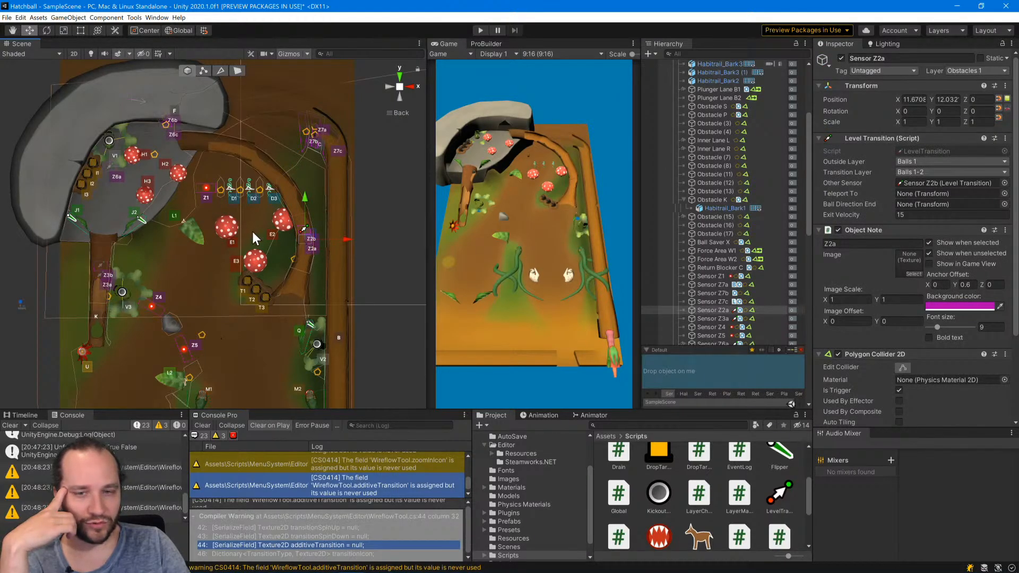
click(97, 273)
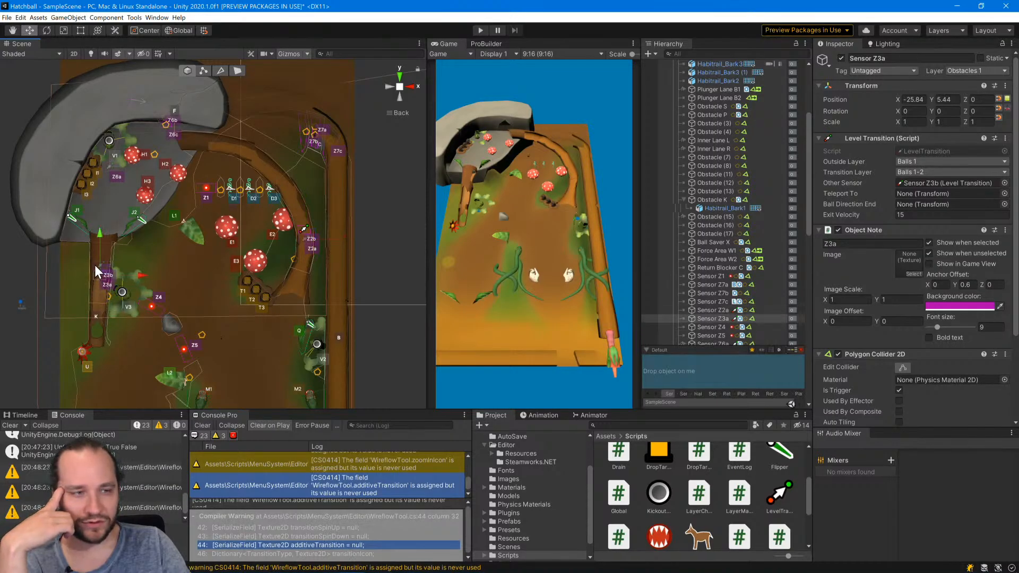
click(94, 265)
click(12, 285)
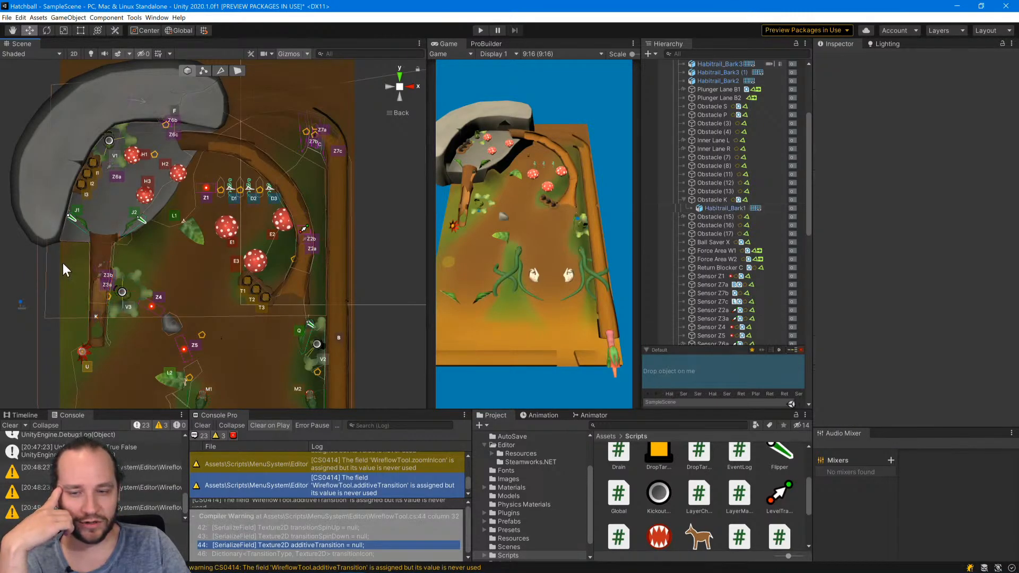
Start the game, select Ball 1 in the launch lane and move it onto the upper plateau.
click(481, 31)
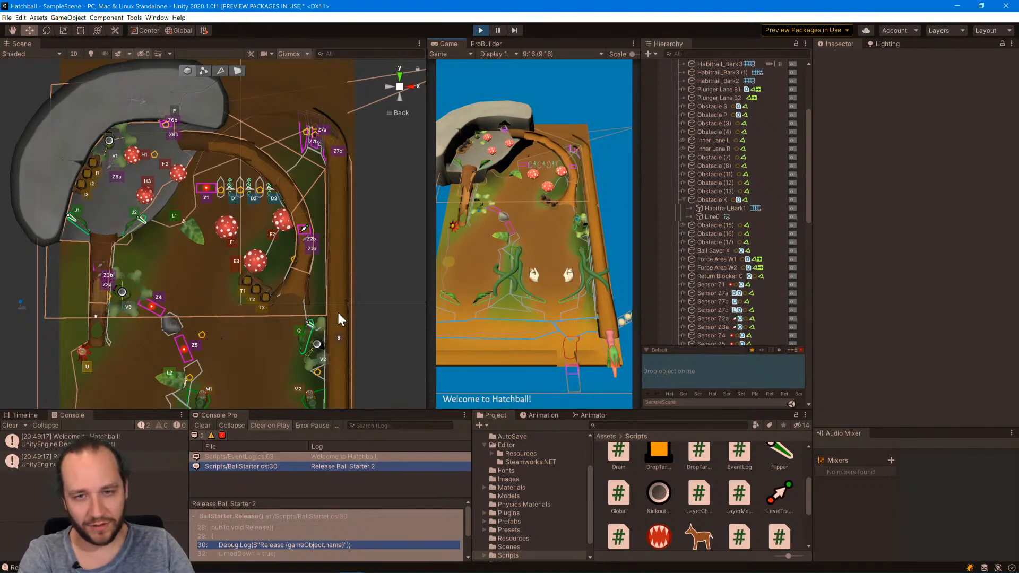
middle_drag(350, 316, 330, 200)
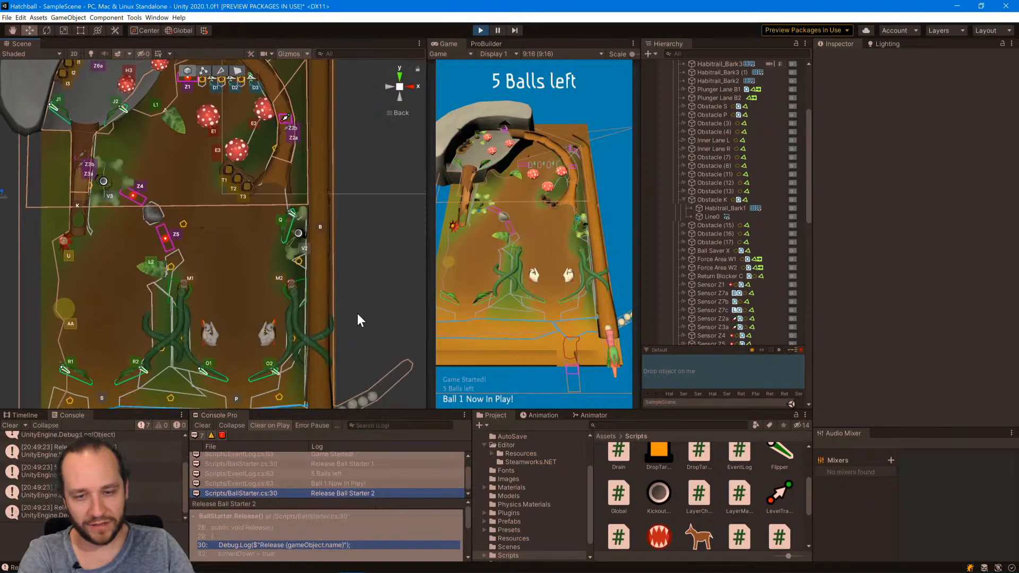
scroll(358, 308, down, 2)
middle_drag(337, 384, 372, 413)
click(318, 359)
click(320, 342)
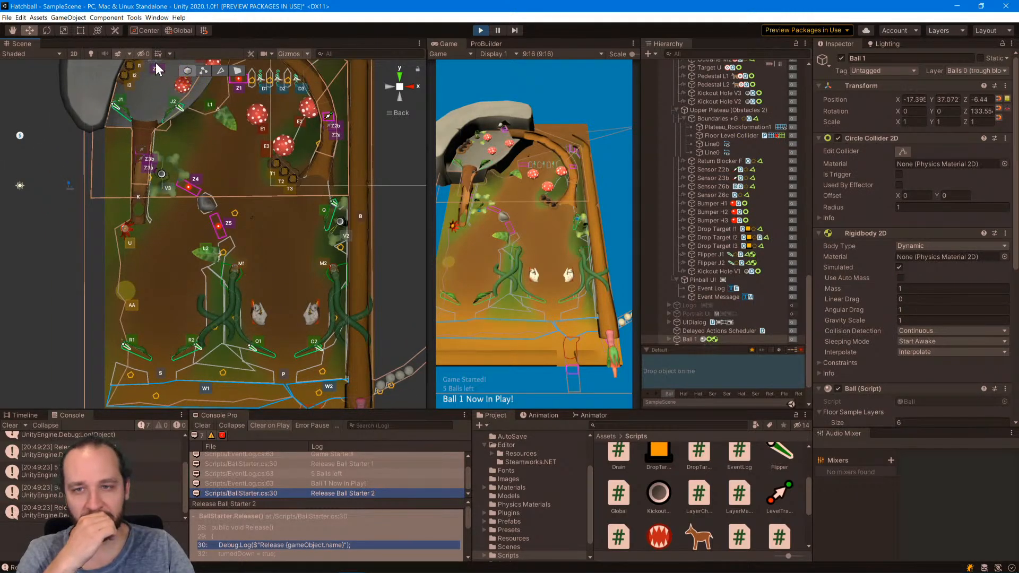
middle_drag(215, 150, 229, 272)
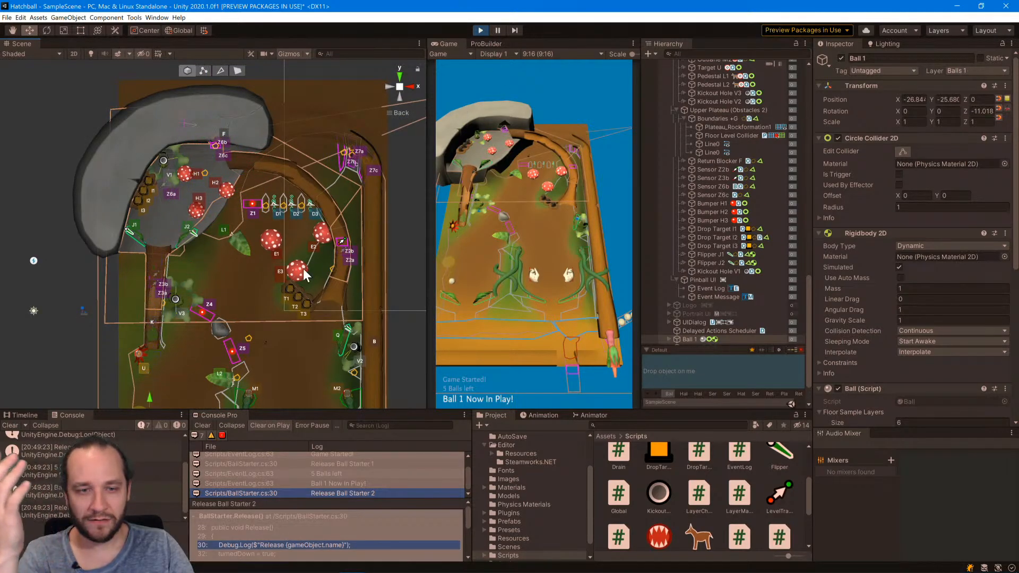
Try again to move Ball 1 from the launch lane onto the upper plateau, to X -23.8, Y 22.6.
middle_drag(304, 269, 294, 94)
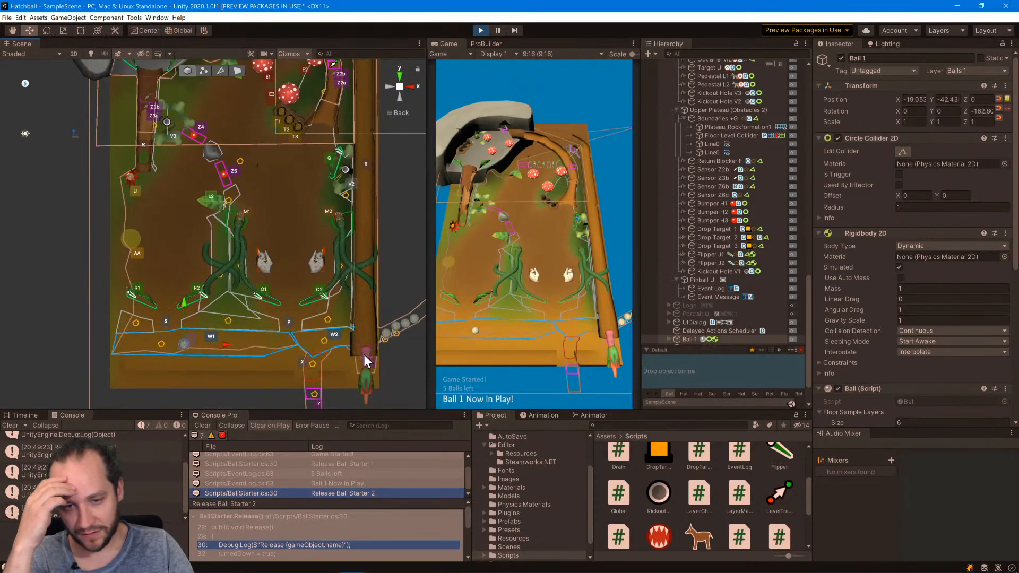
middle_drag(340, 236, 322, 264)
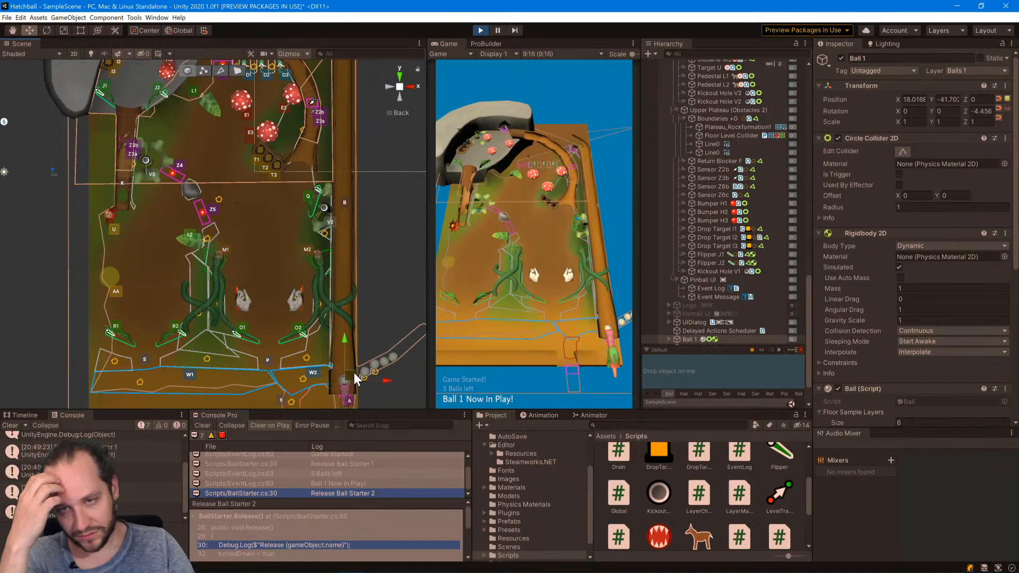
drag(353, 380, 148, 70)
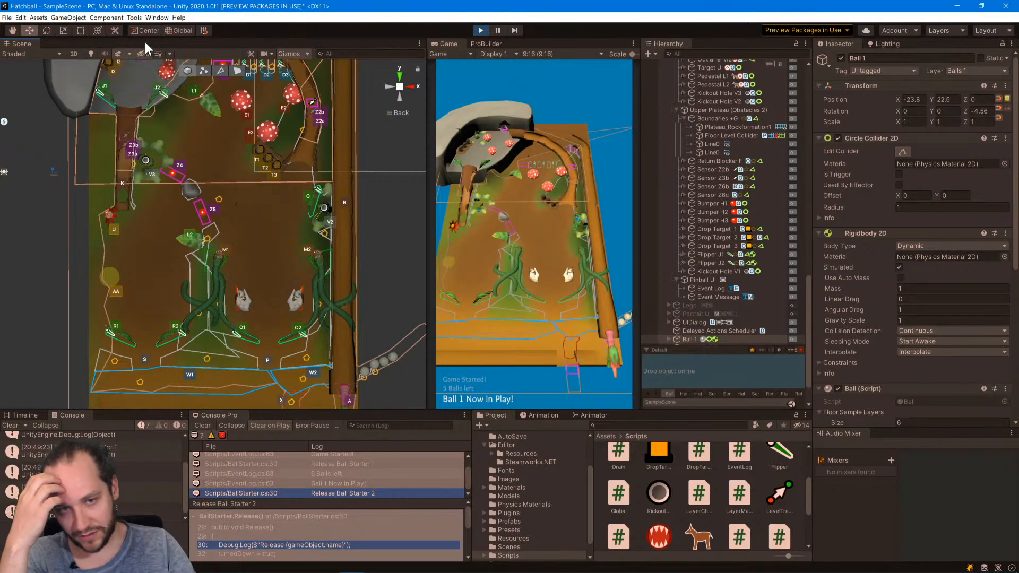
middle_drag(195, 153, 231, 259)
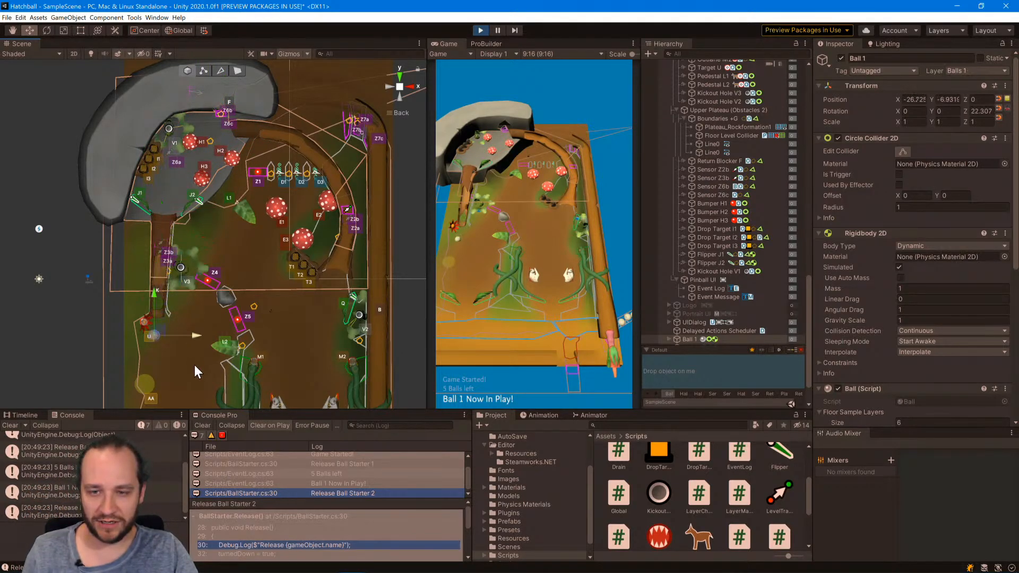
Pause the game, move Ball 1 from the launch lane onto Sensor Z6a at X -24, Y 24.5, and resume play.
middle_drag(216, 392, 148, 223)
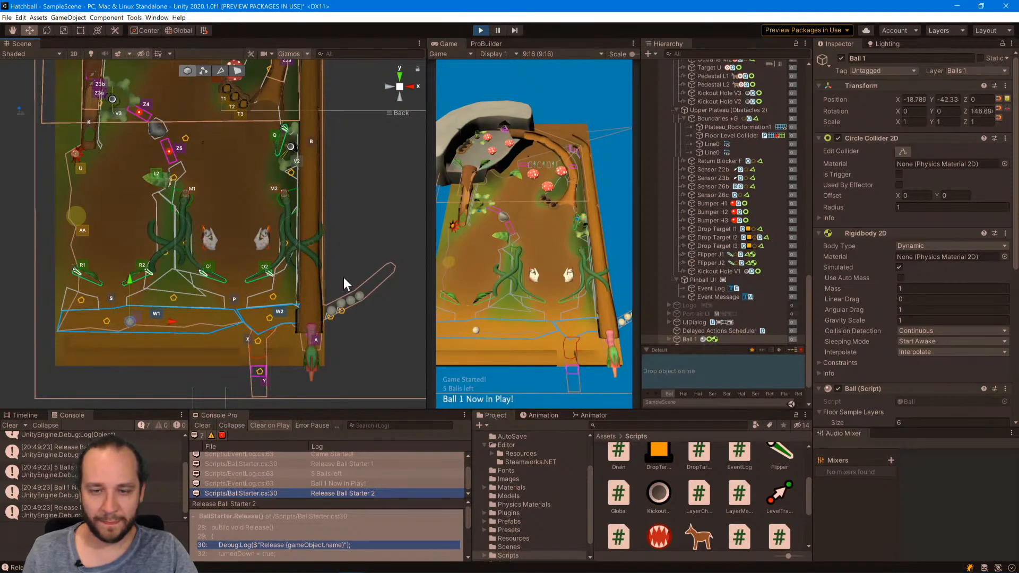
middle_drag(272, 240, 274, 271)
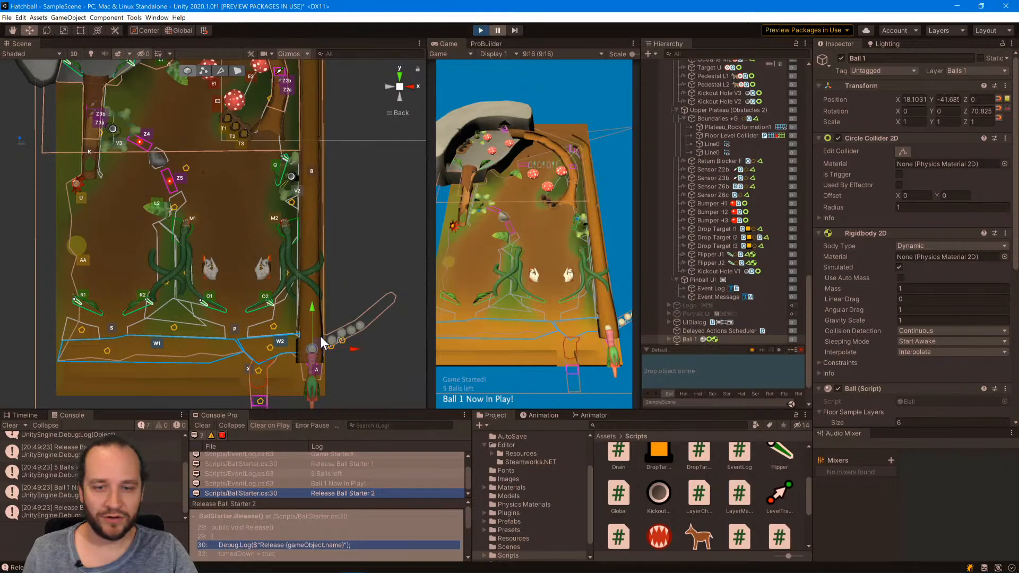
key(f)
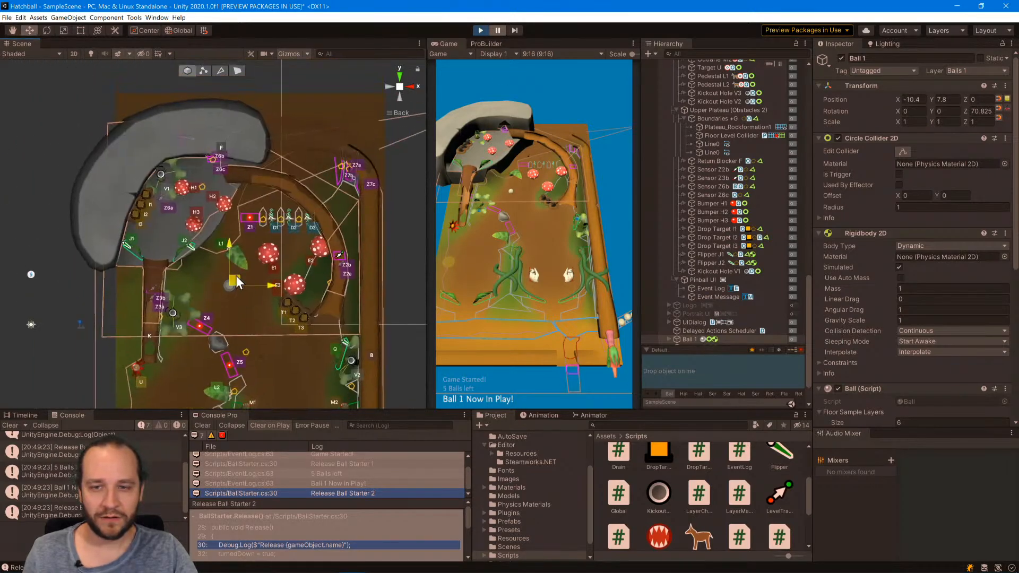
drag(236, 275, 171, 198)
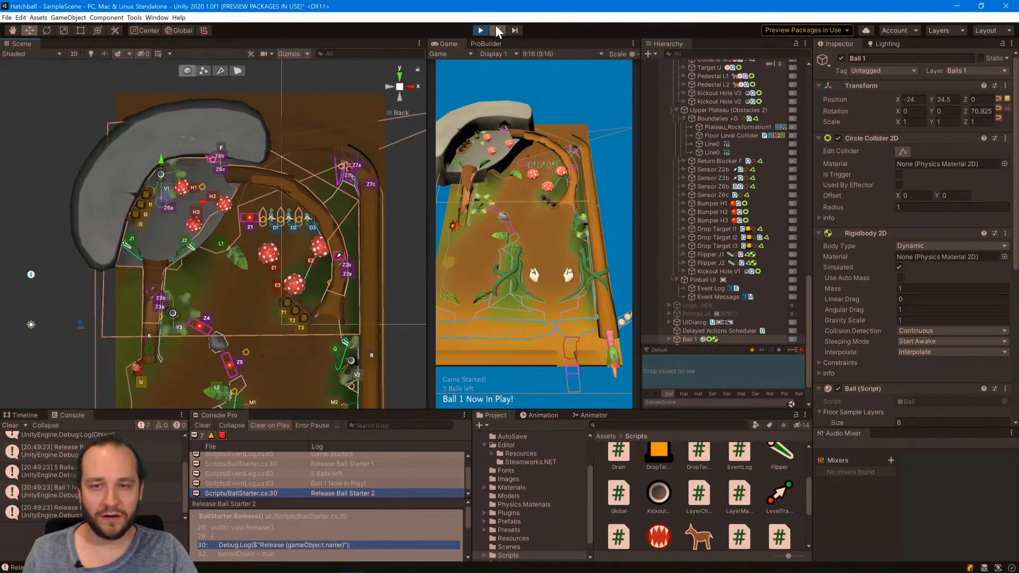
click(497, 30)
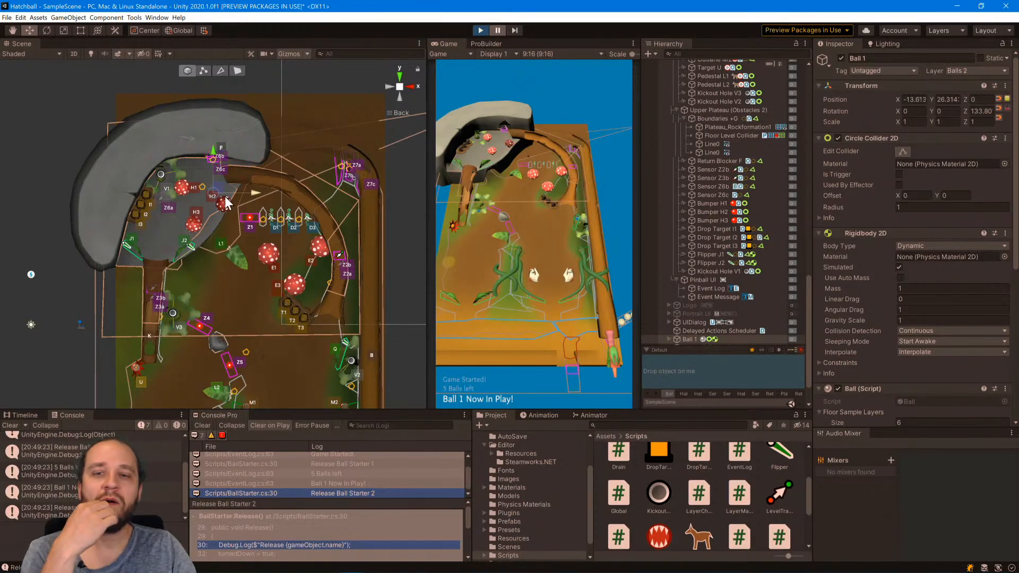
Move Ball 1 next to Kickout Hole V1 at X -23.1, Y 28.9 and resume play to check its capture.
drag(226, 192, 178, 173)
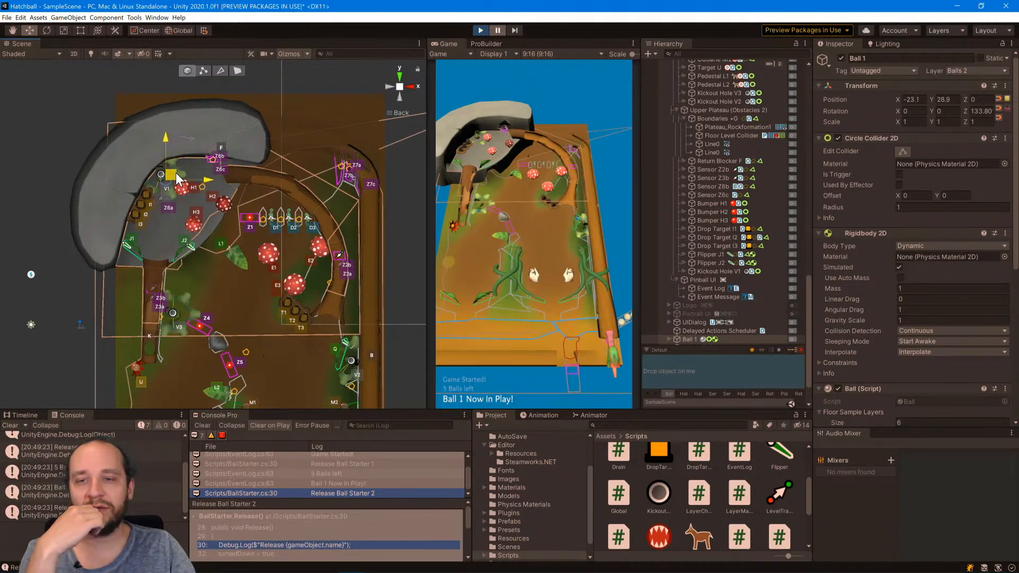
click(497, 31)
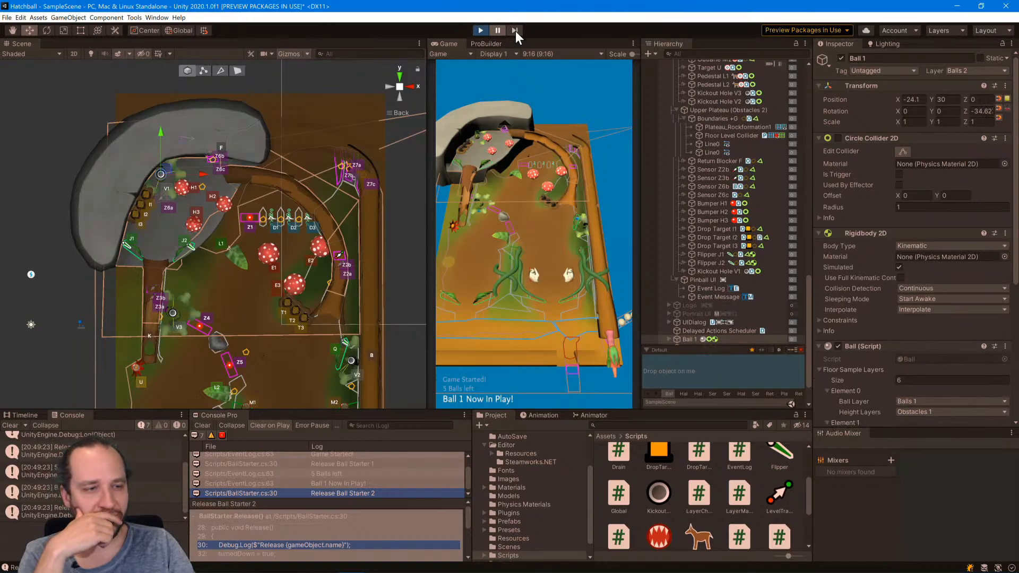
click(163, 172)
click(27, 126)
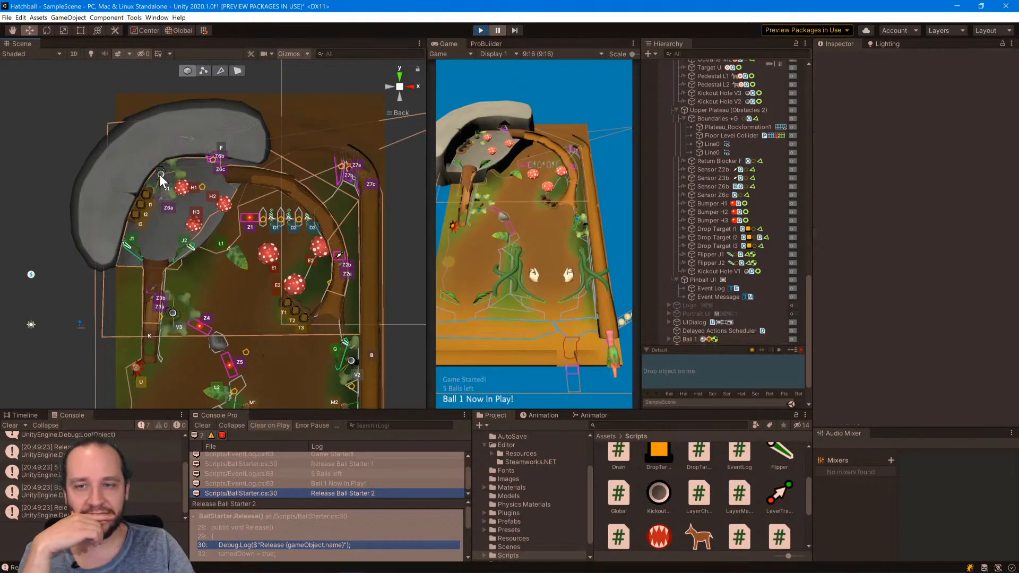
Select Kickout Hole V1 and switch its Inspector to Debug mode to examine the locked ball fields.
click(160, 174)
scroll(875, 239, down, 2)
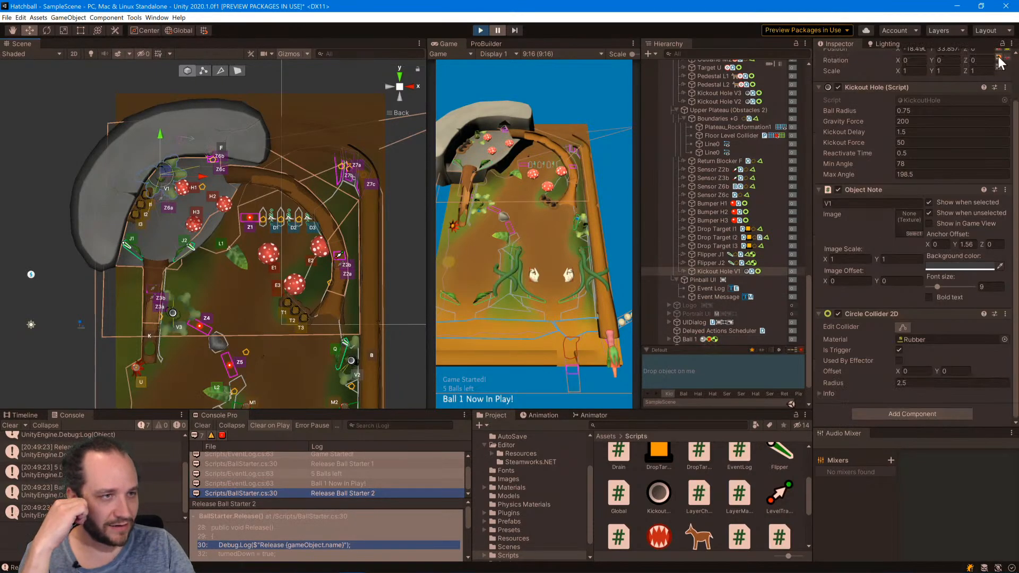
scroll(981, 135, up, 2)
click(1011, 43)
click(972, 63)
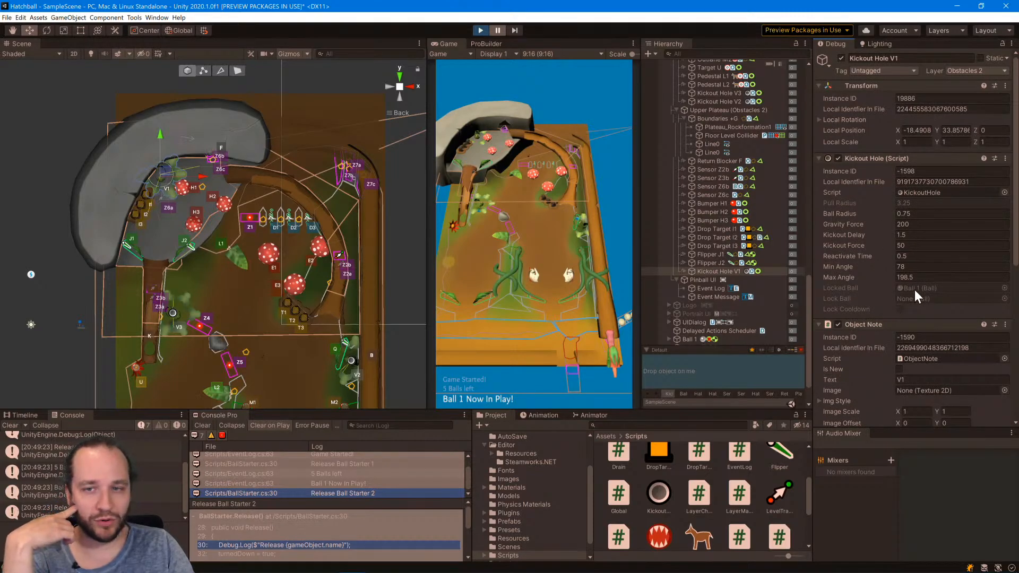
Restart the game, pause it, move Ball 1 from the launch lane onto the upper plateau at X -24, Y 23.8, and resume play.
click(487, 31)
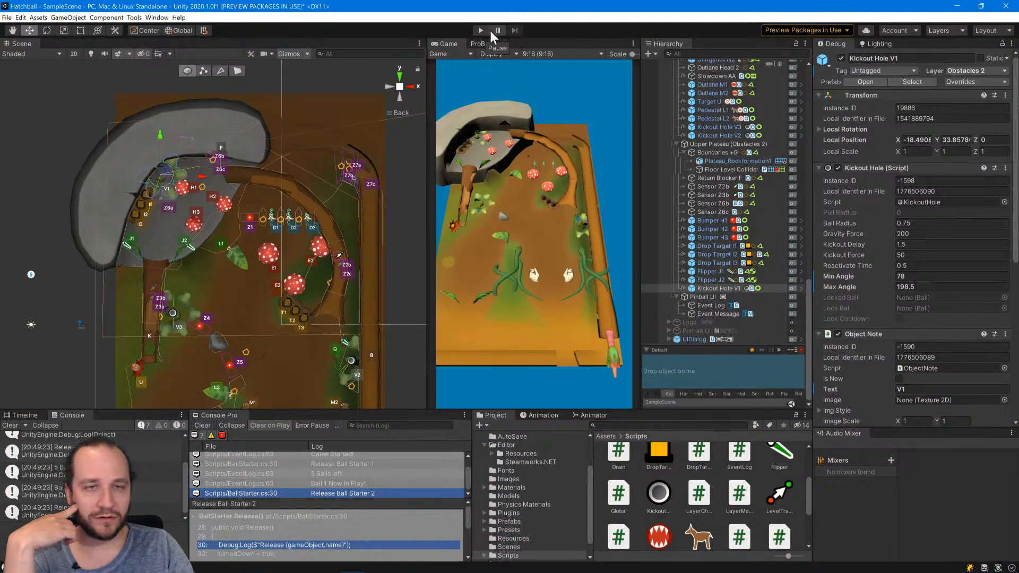
click(482, 29)
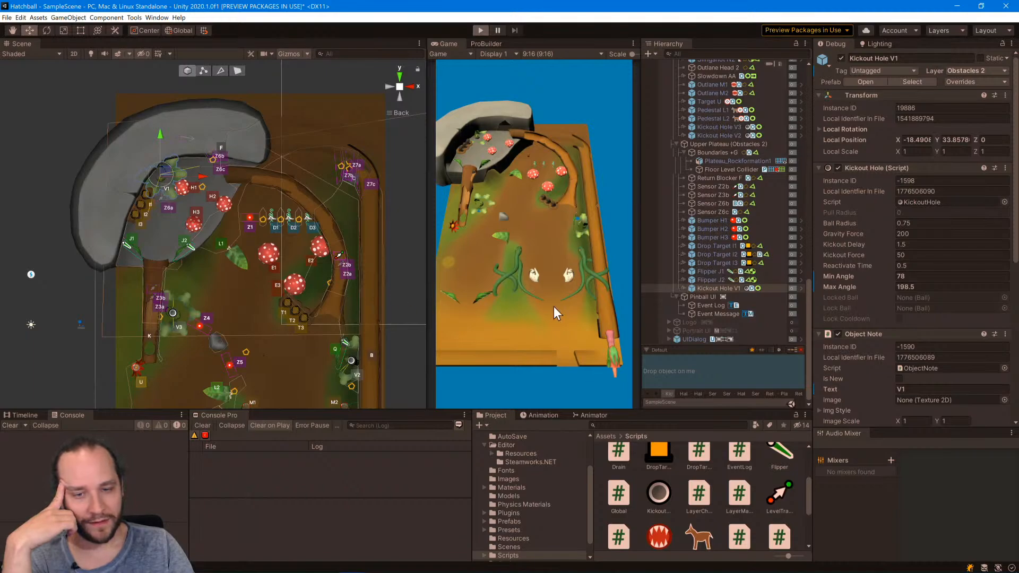
scroll(269, 277, down, 4)
middle_drag(269, 277, 136, 136)
click(279, 378)
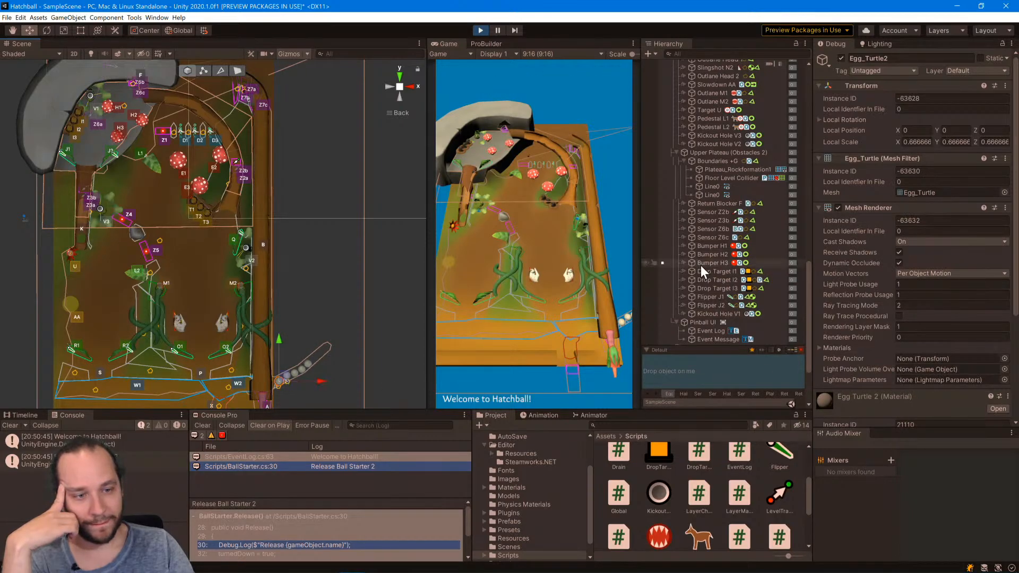
scroll(700, 265, down, 3)
click(686, 298)
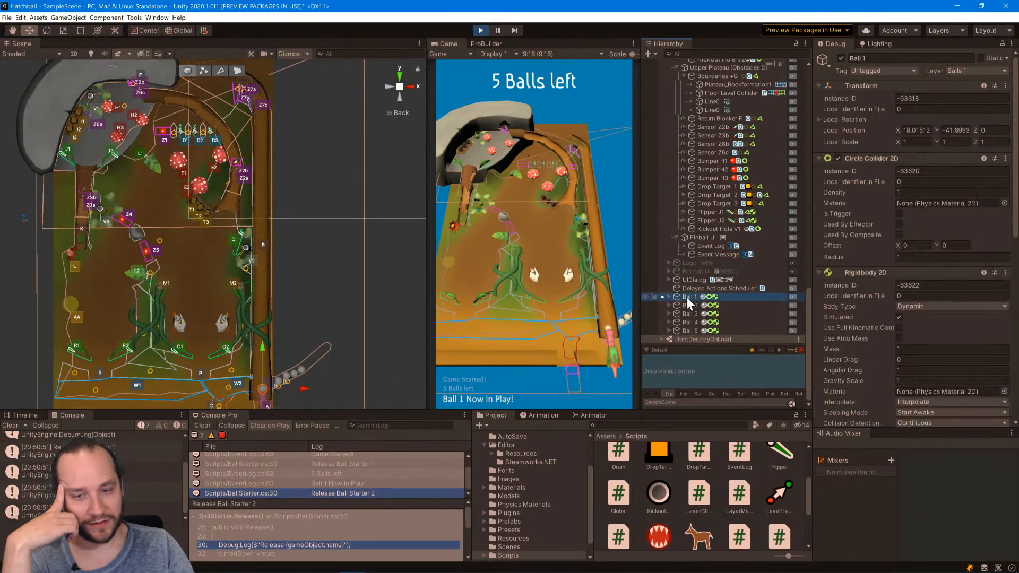
click(497, 30)
drag(271, 386, 99, 113)
click(497, 30)
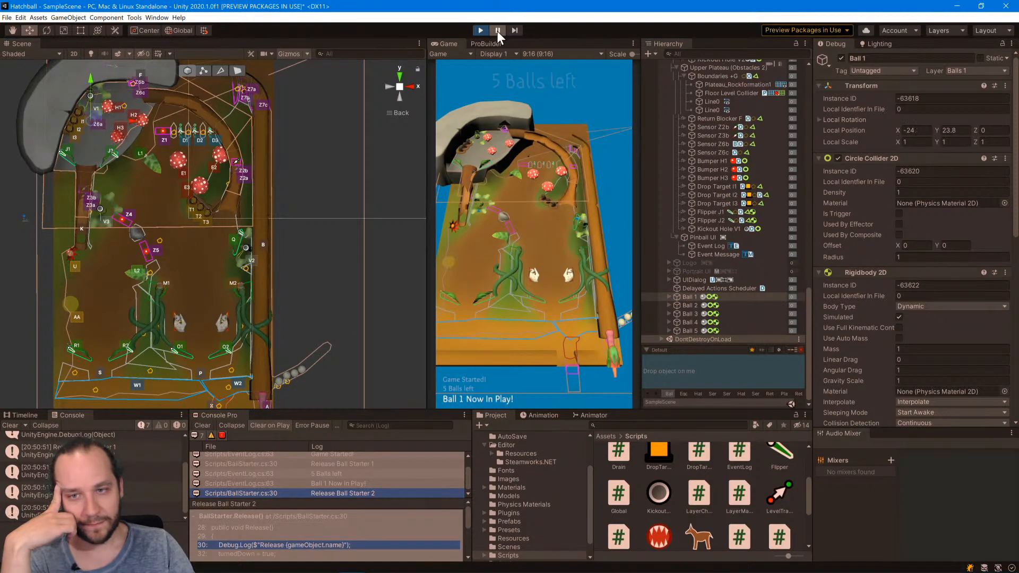
Pause the game and move Ball 1 next to Kickout Hole V1 at X -23.1, Y 29.4.
click(497, 30)
middle_drag(262, 126, 340, 269)
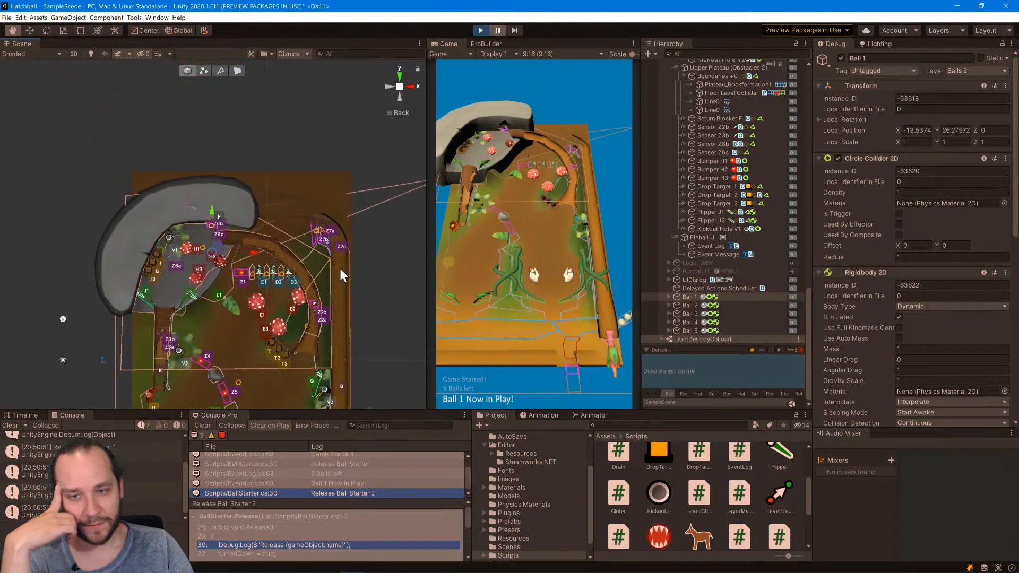
drag(225, 246, 179, 230)
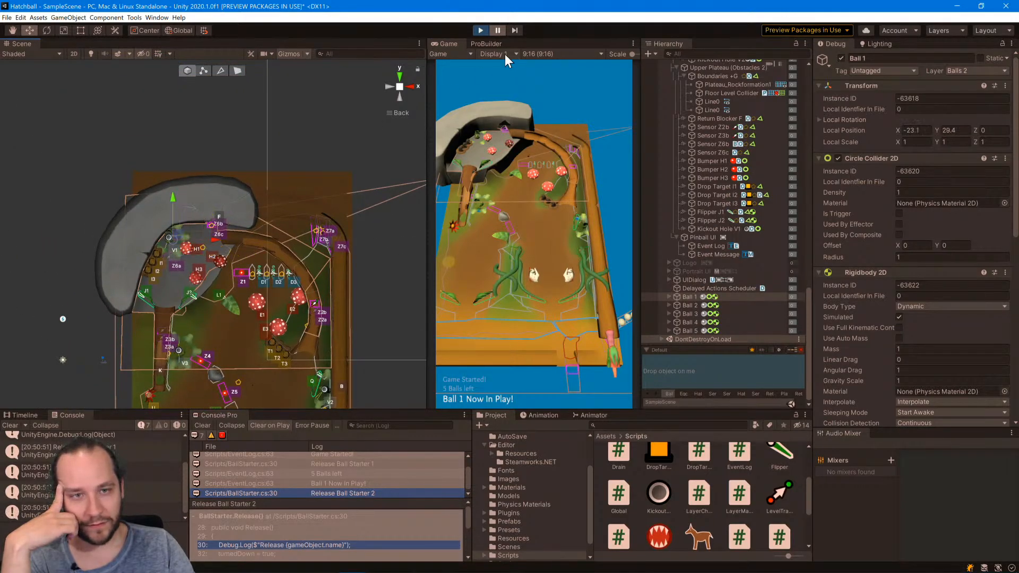
Select Kickout Hole V1, advance the game to examine its Locked Ball, Lock Ball and Lock Cooldown fields, and stop play.
scroll(730, 289, up, 5)
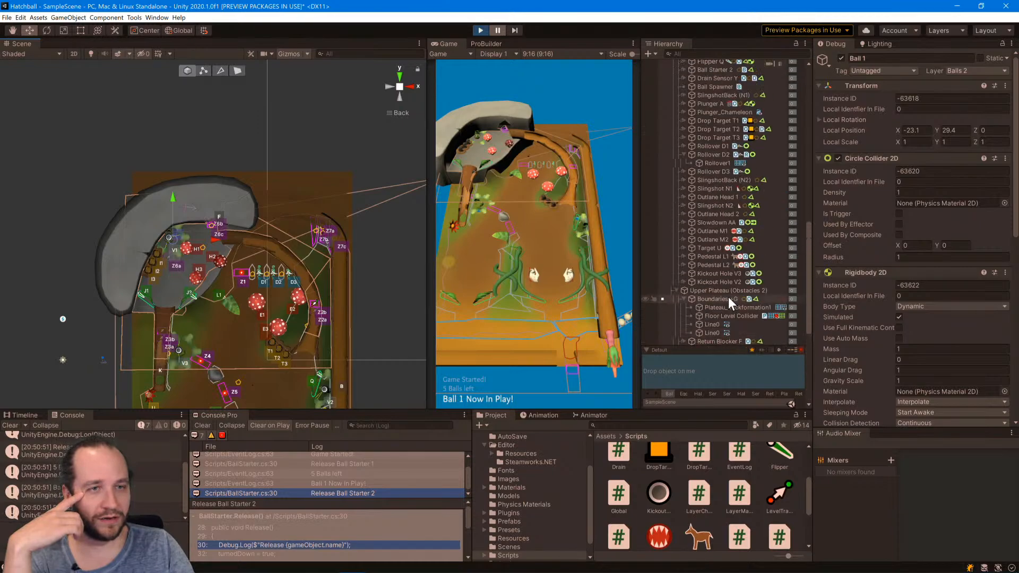
click(168, 237)
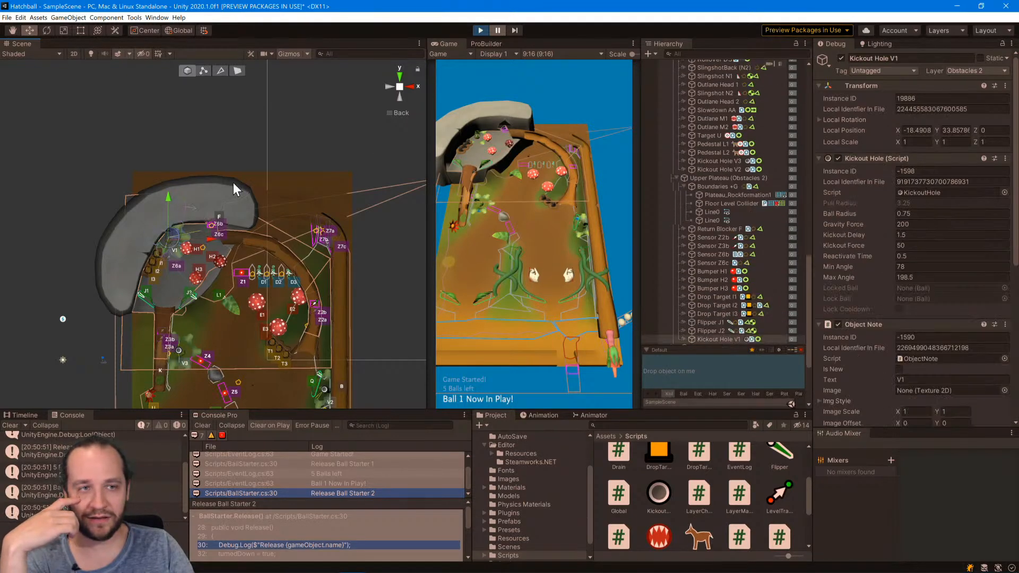
click(513, 31)
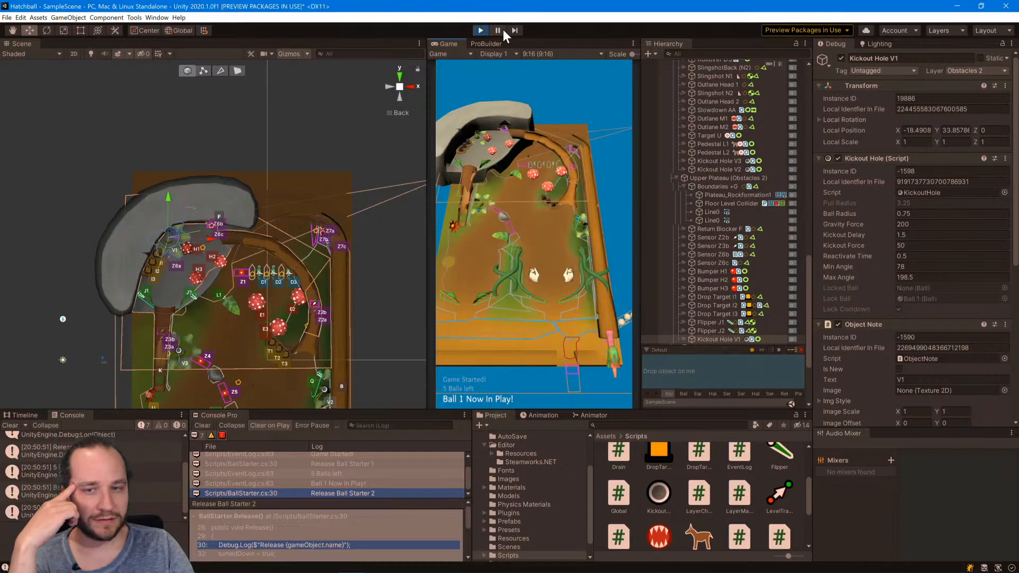
click(502, 30)
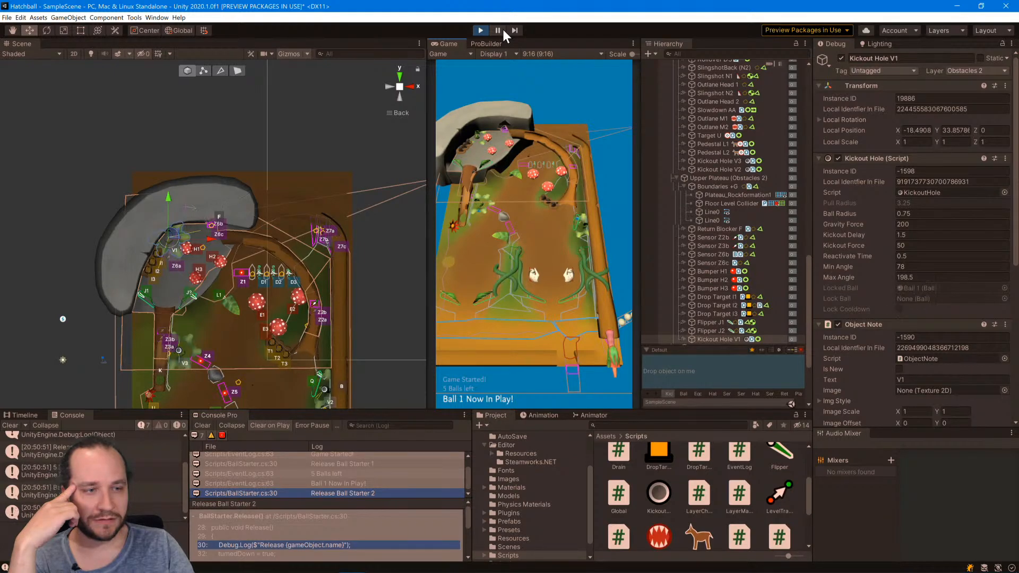
click(502, 29)
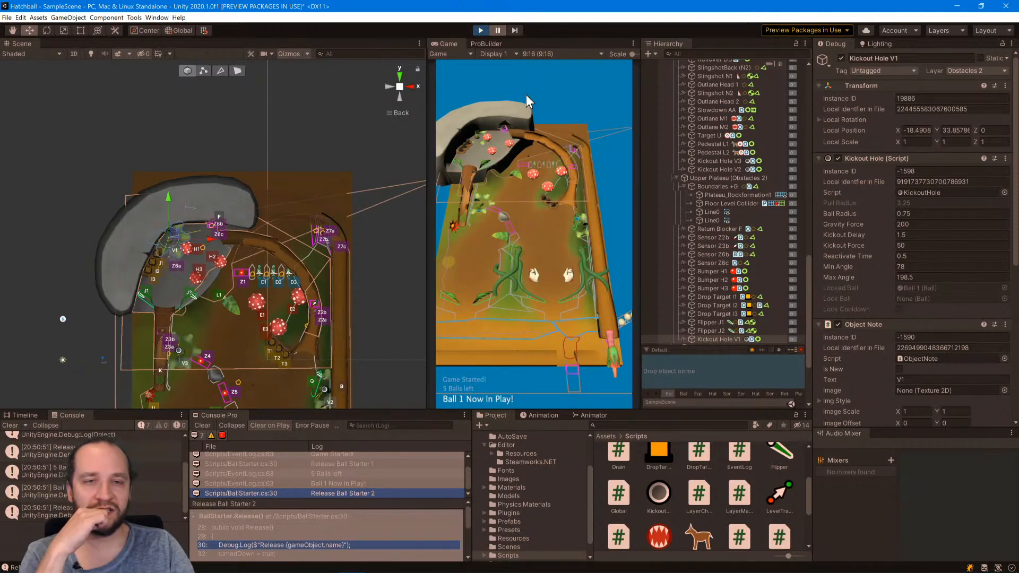
click(477, 29)
Switch to Visual Studio and review the freeze code in Ball.cs and the locking and kickout logic in KickoutHole.cs.
key(alt+Tab)
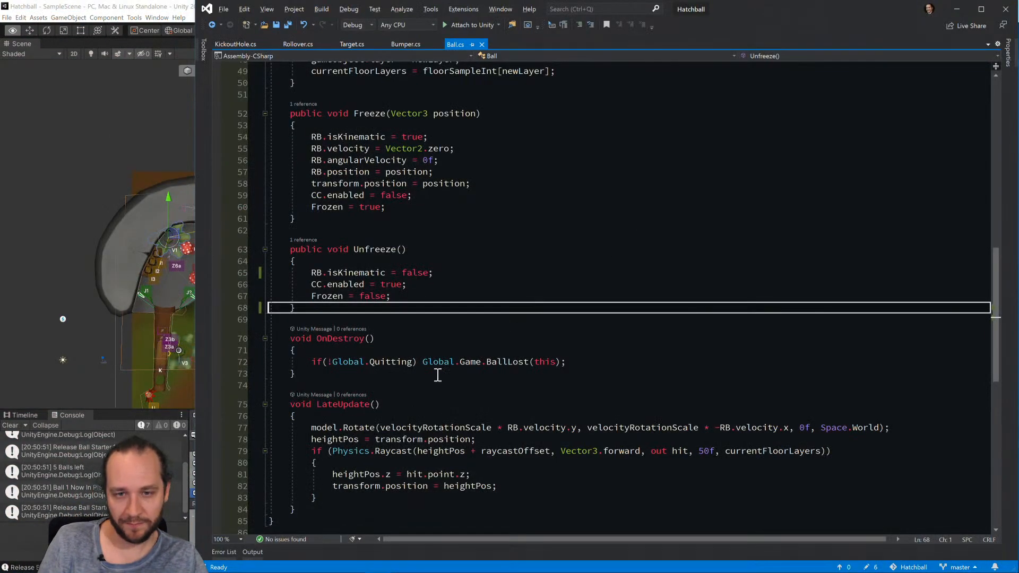
scroll(494, 353, up, 9)
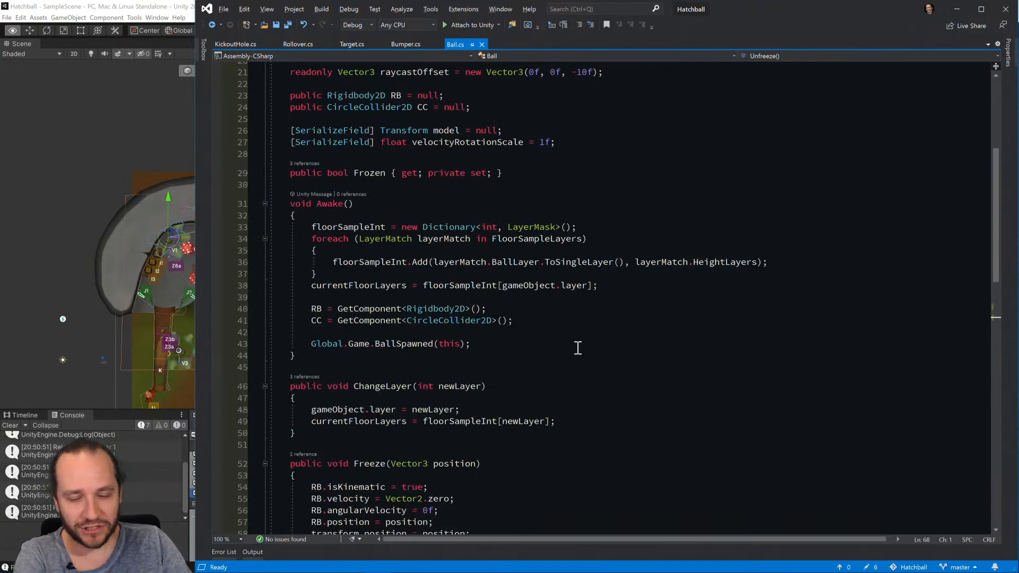
scroll(578, 348, down, 11)
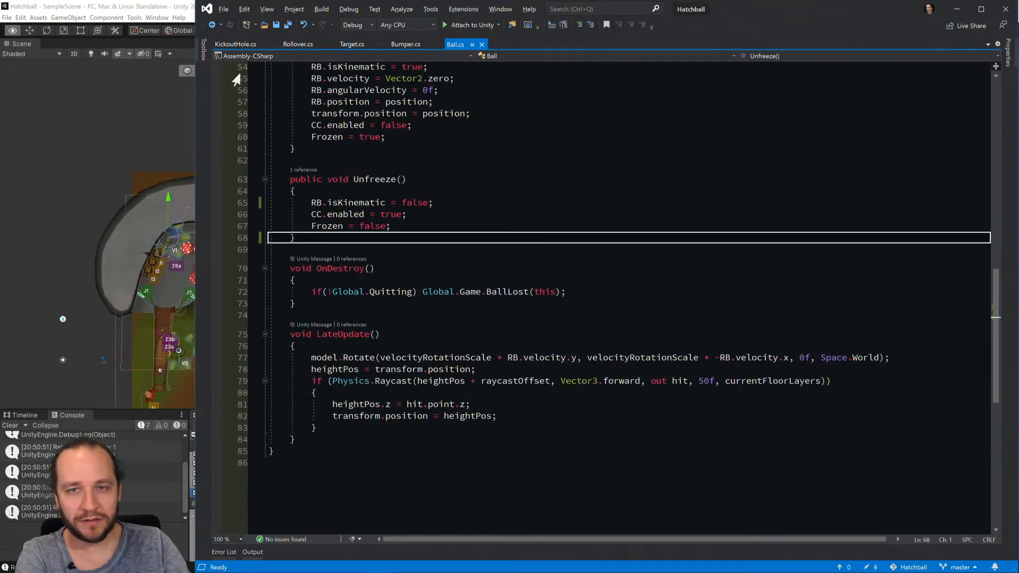
click(237, 44)
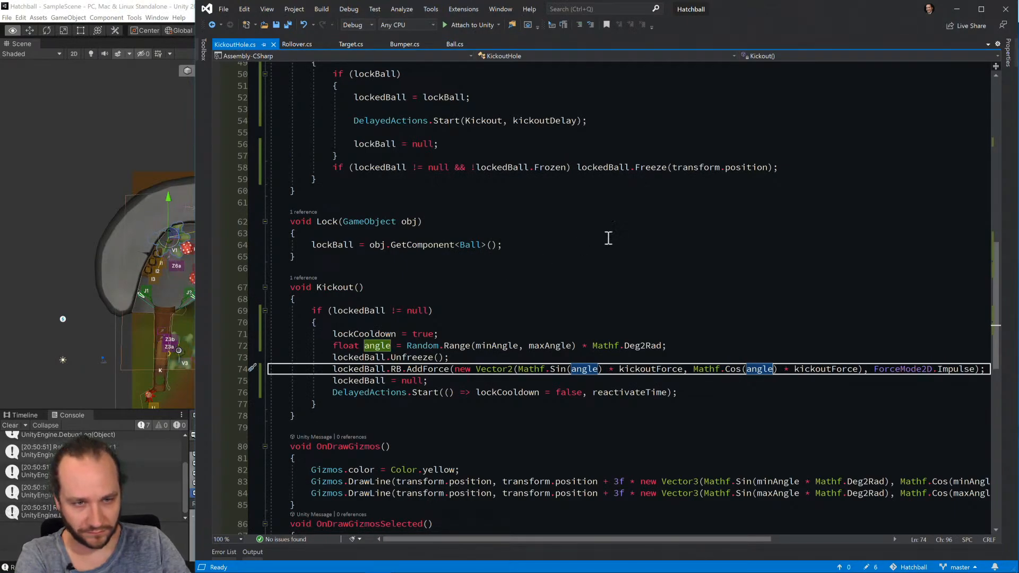
click(461, 384)
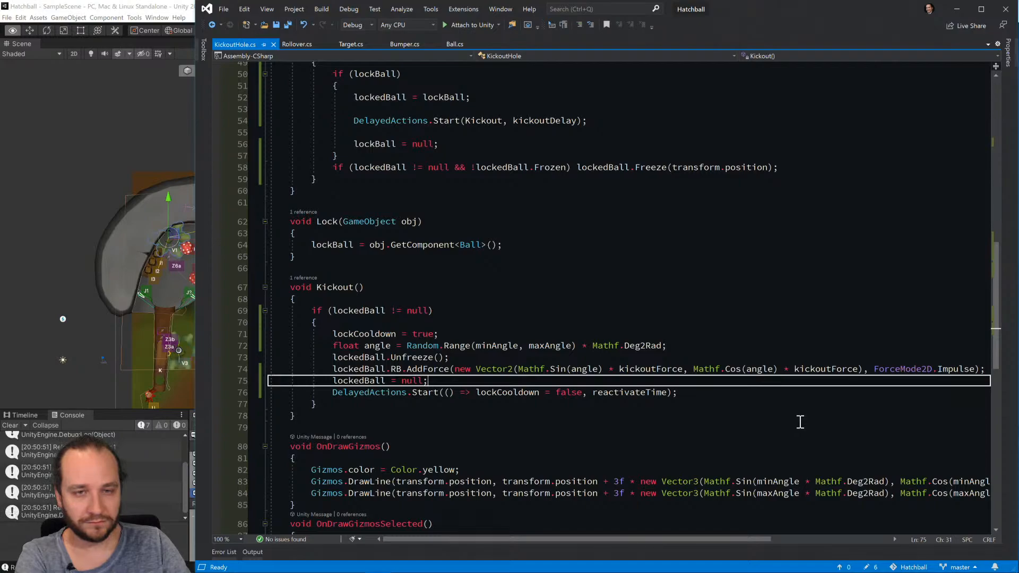
scroll(800, 421, up, 2)
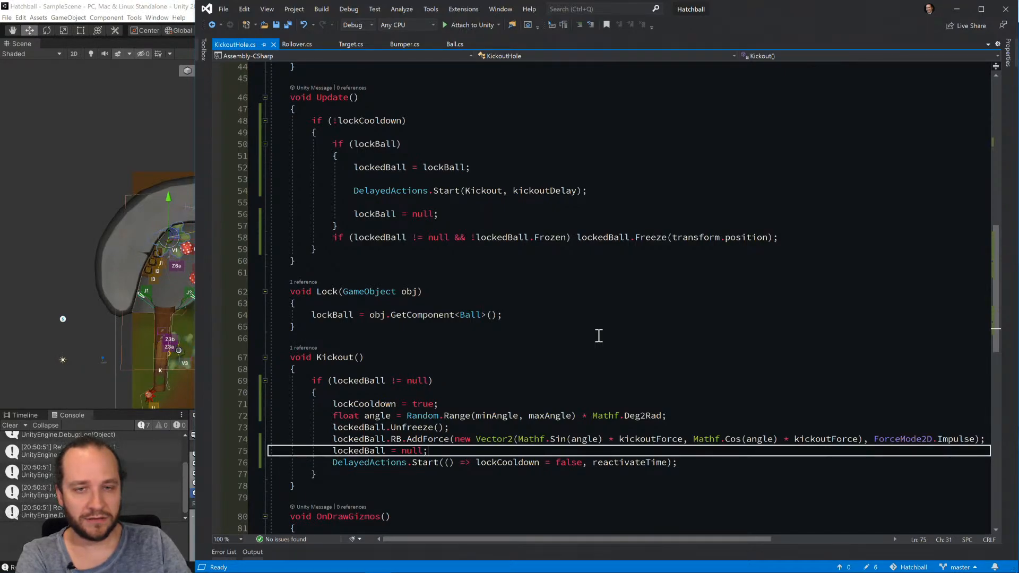
scroll(598, 335, up, 11)
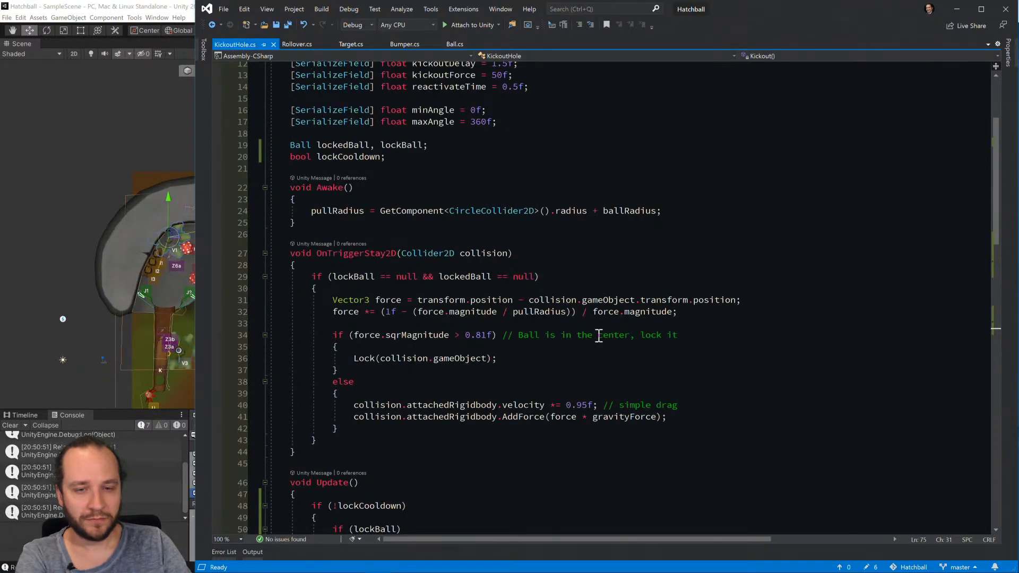
scroll(598, 335, down, 3)
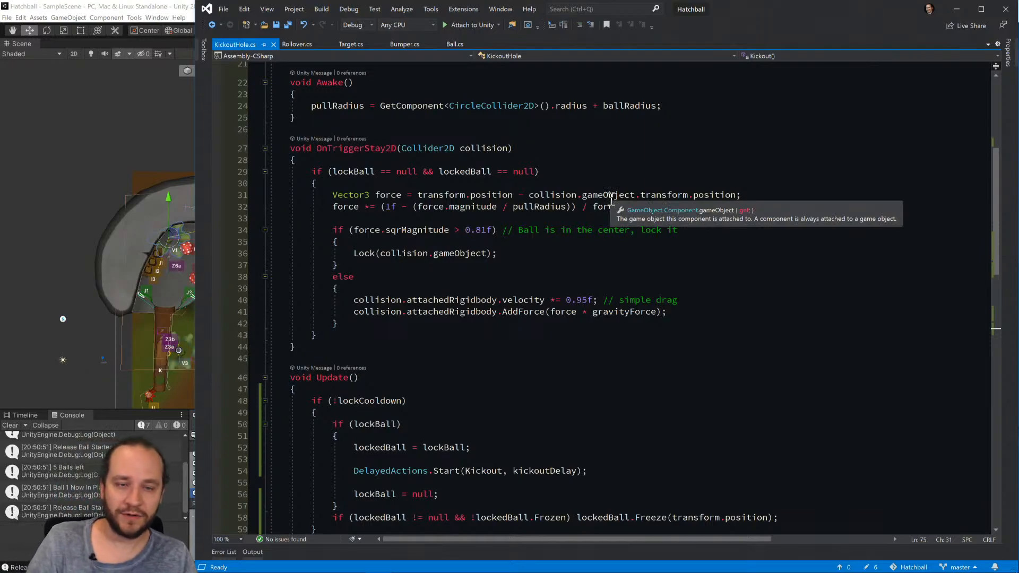
Insert an if(!lockCooldown) check at the start of OnTriggerStay2D in KickoutHole.cs.
click(598, 159)
key(Return)
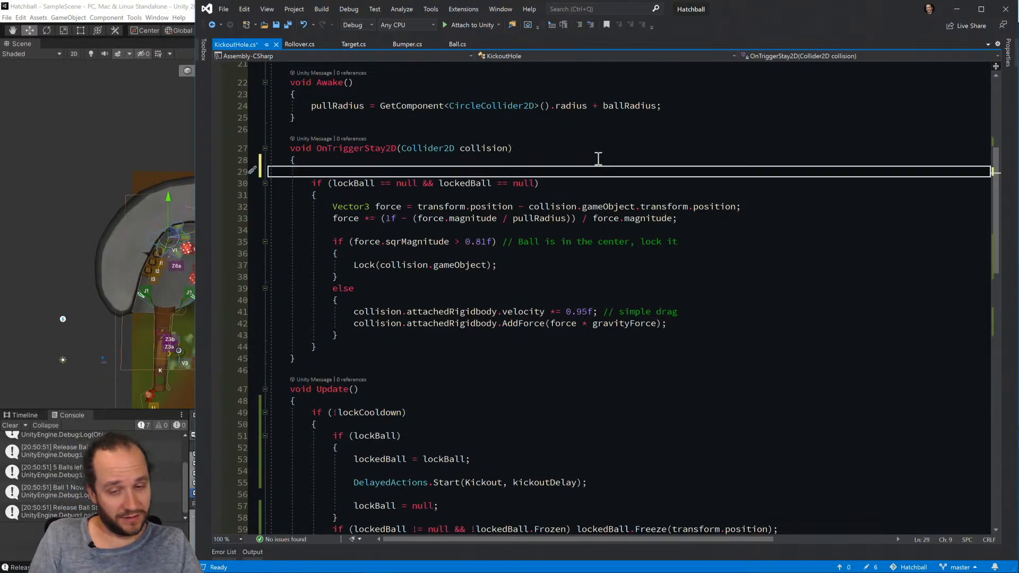
text(if(!lockc)
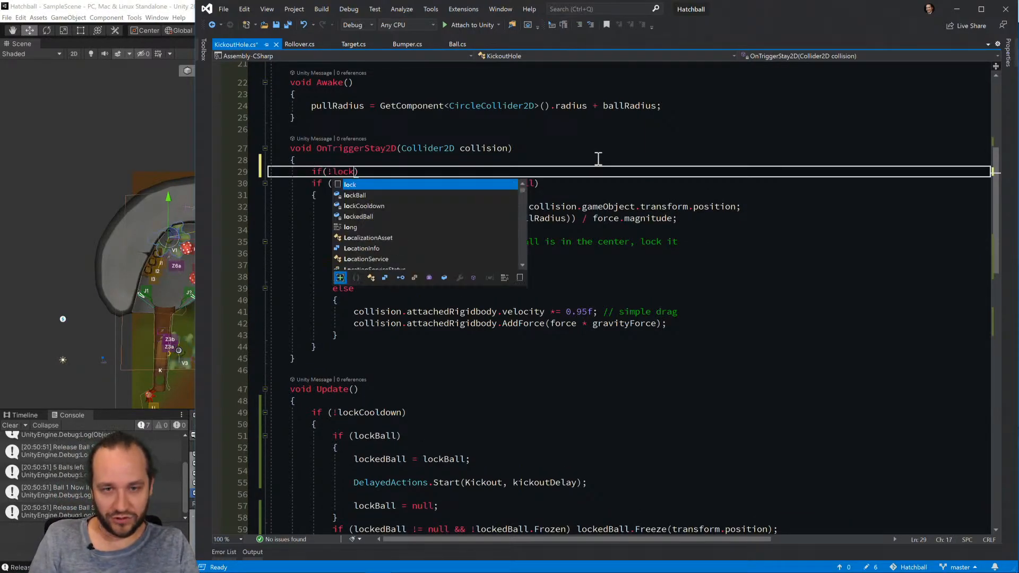
key(Tab)
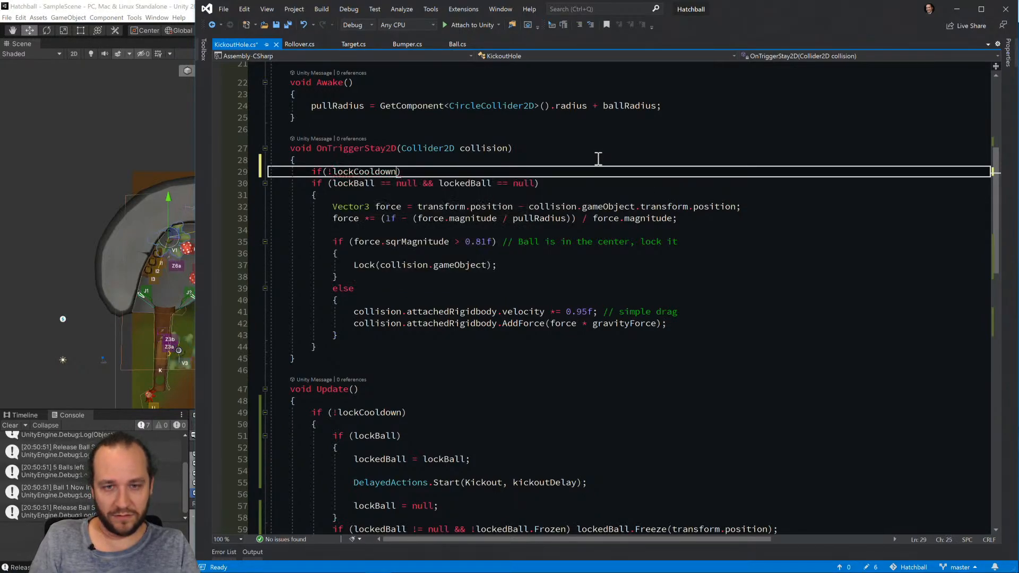
text())
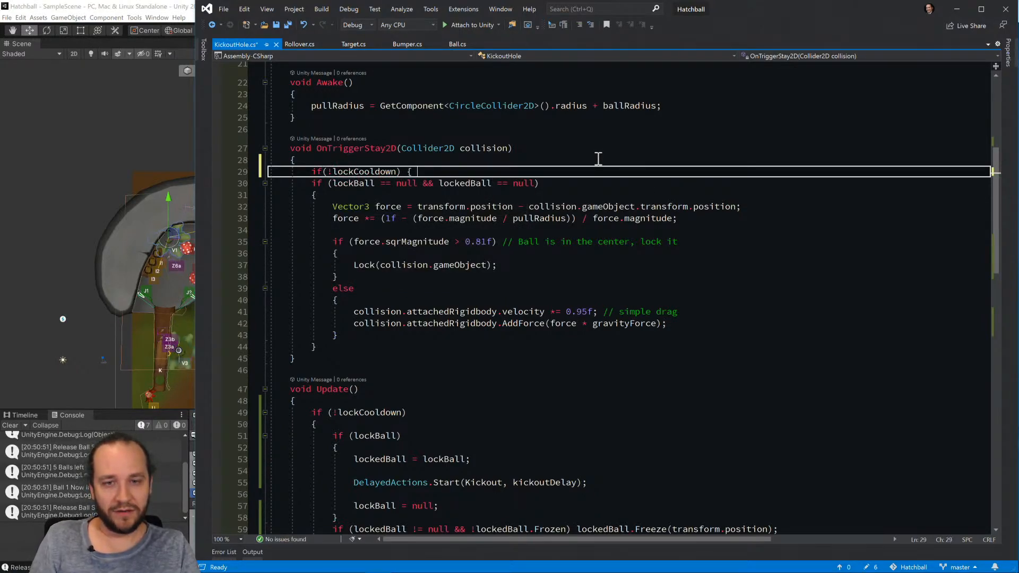
Merge the !lockCooldown check with the existing lockBall and lockedBall null condition using && and save KickoutHole.cs.
key(BackSpace)
key(Delete)
key(ctrl+Delete)
key(ctrl+Delete)
key(ctrl+Delete)
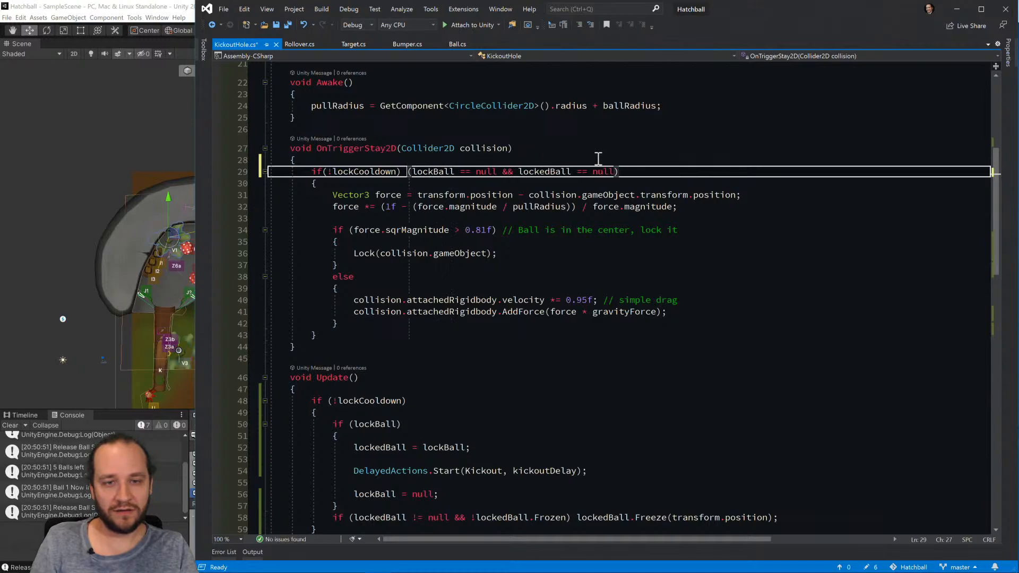
key(BackSpace)
key(BackSpace)
text(&&)
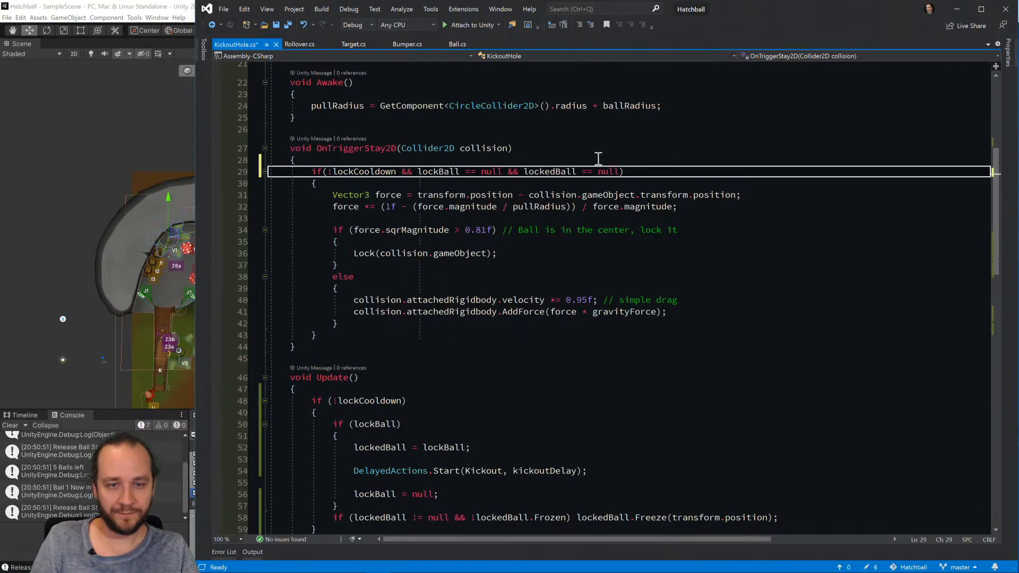
key(ctrl+s)
Return to Unity, start the game, pause it, move Ball 1 onto the upper plateau at X -23.7, Y 24.2, and resume play.
click(139, 144)
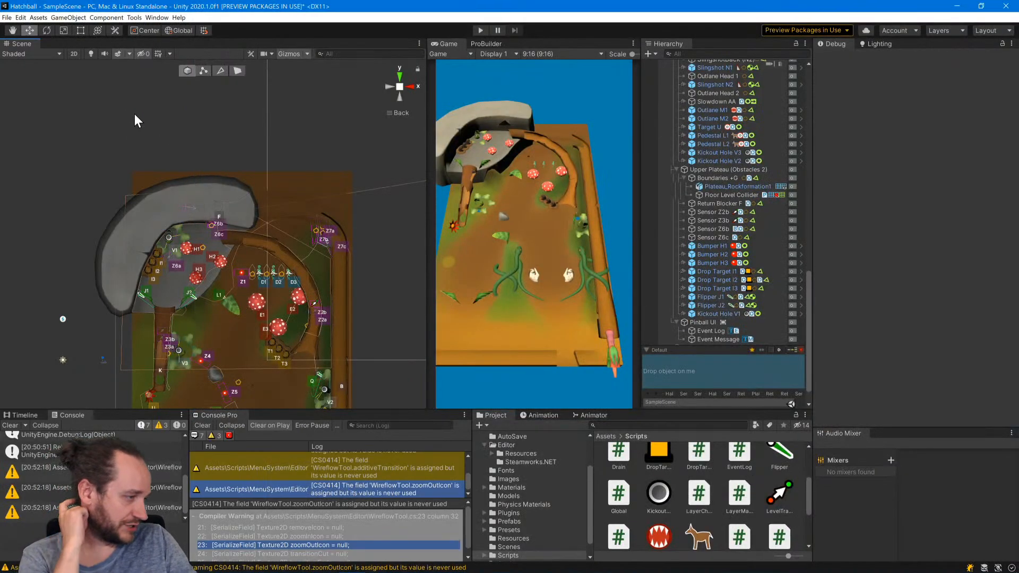
click(480, 30)
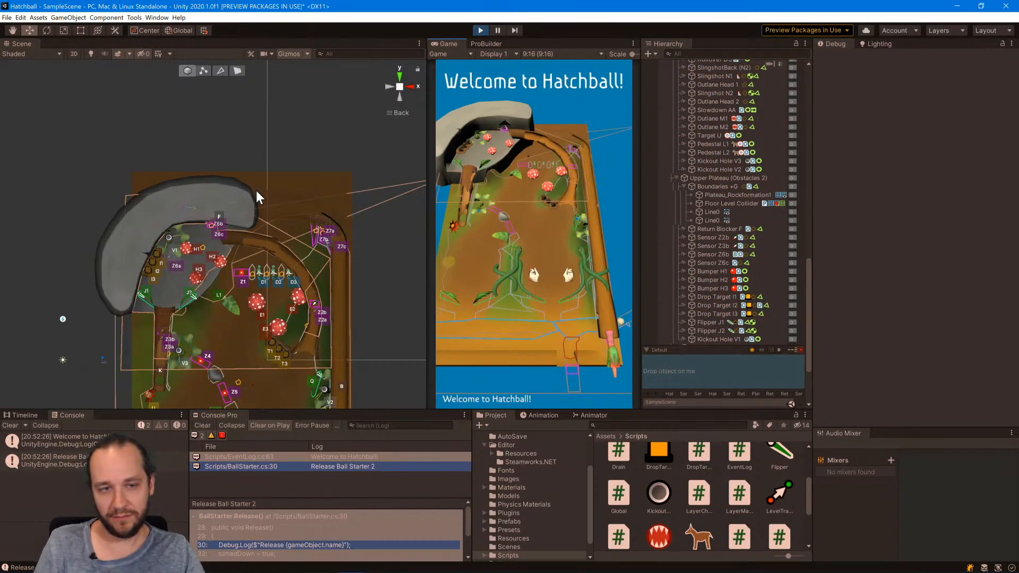
scroll(312, 281, down, 5)
middle_drag(312, 298, 286, 201)
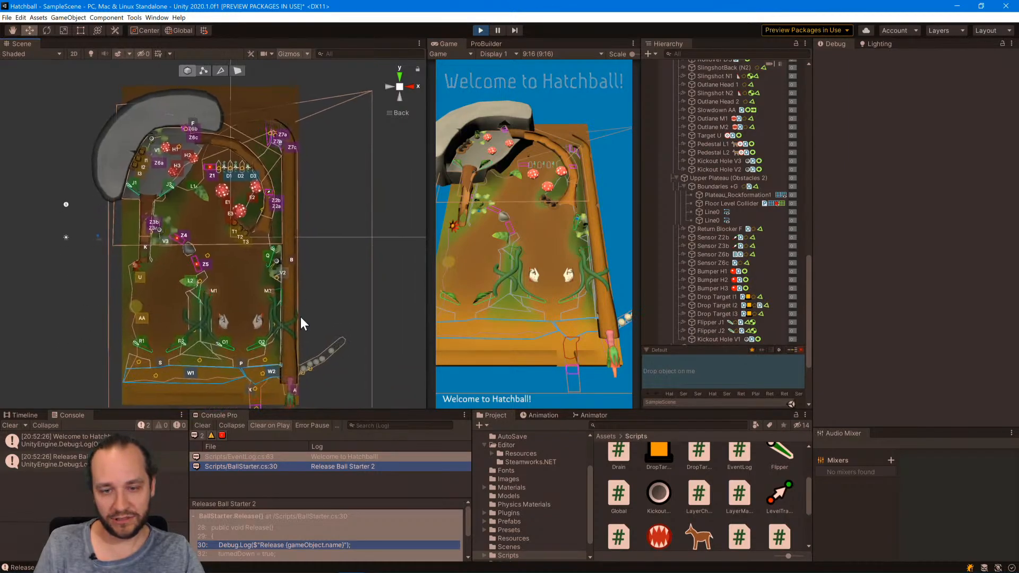
click(303, 368)
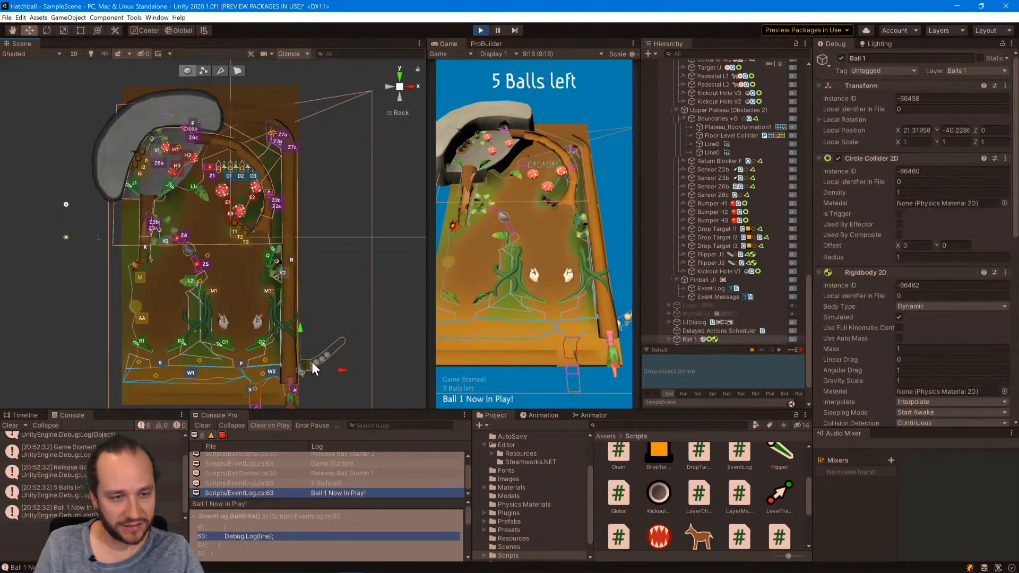
click(497, 30)
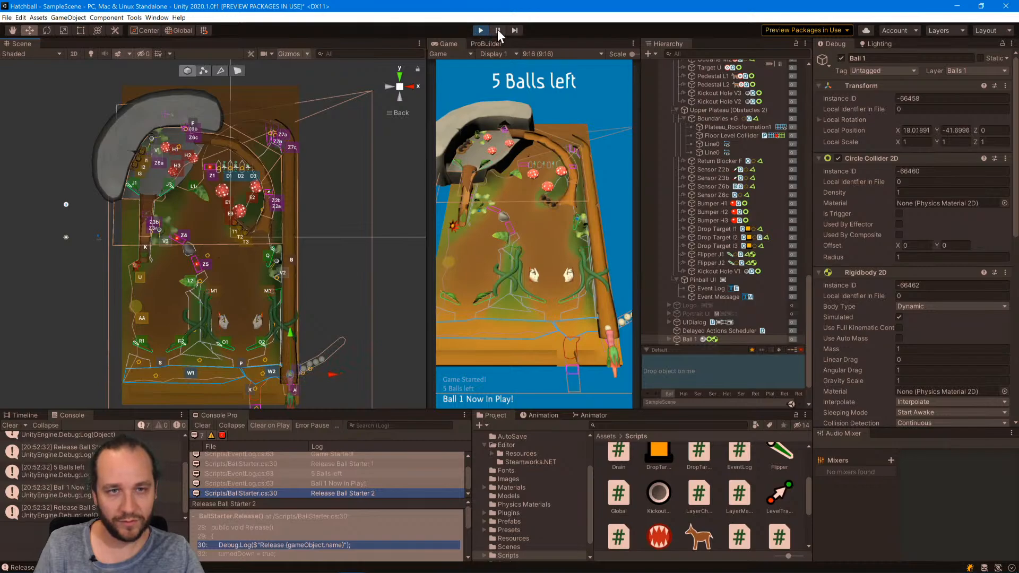
drag(301, 365, 160, 151)
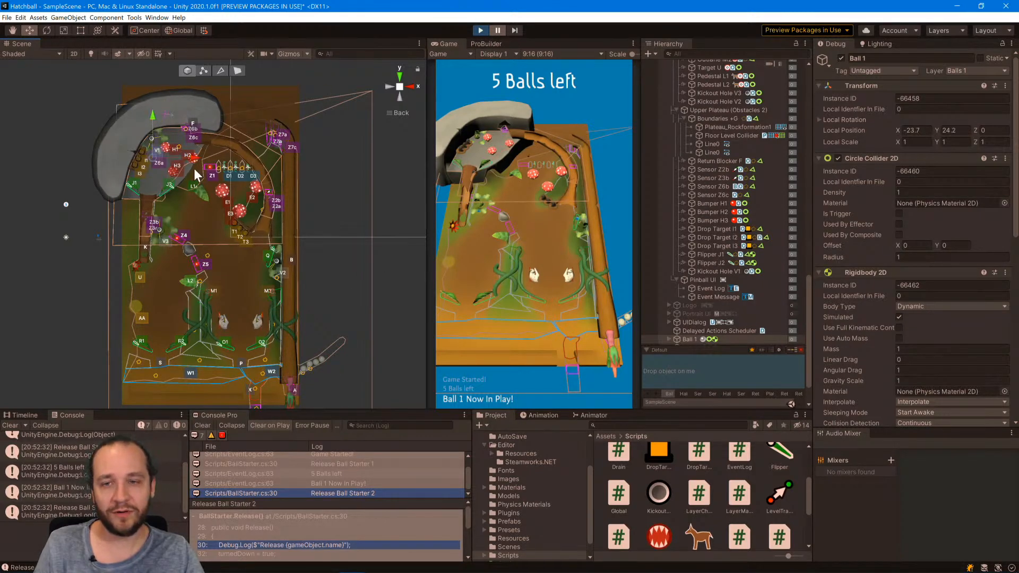
click(497, 30)
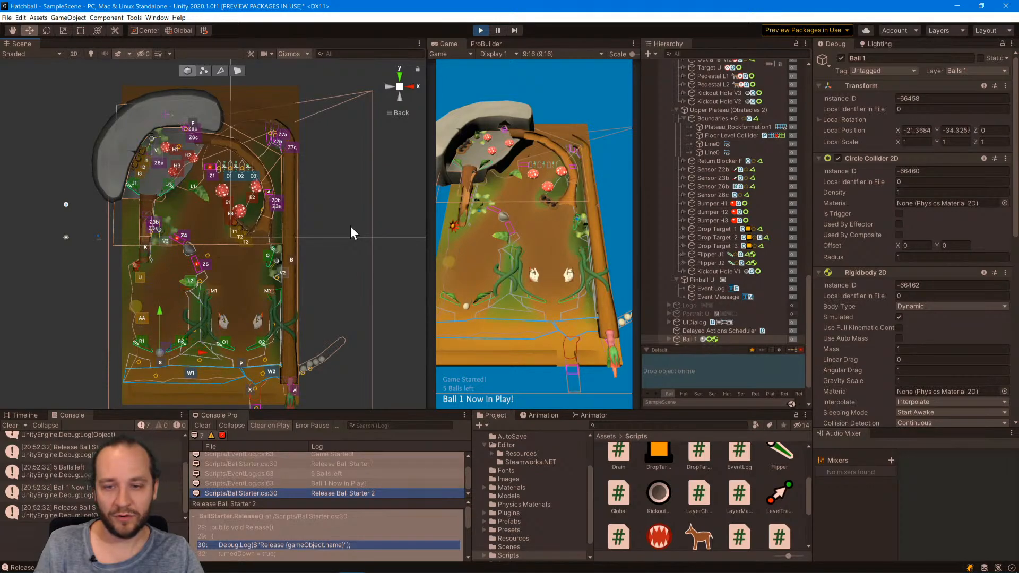
Stop the game, switch to Sourcetree and review the Hatchball repository's staged files and uncommitted changes.
click(485, 33)
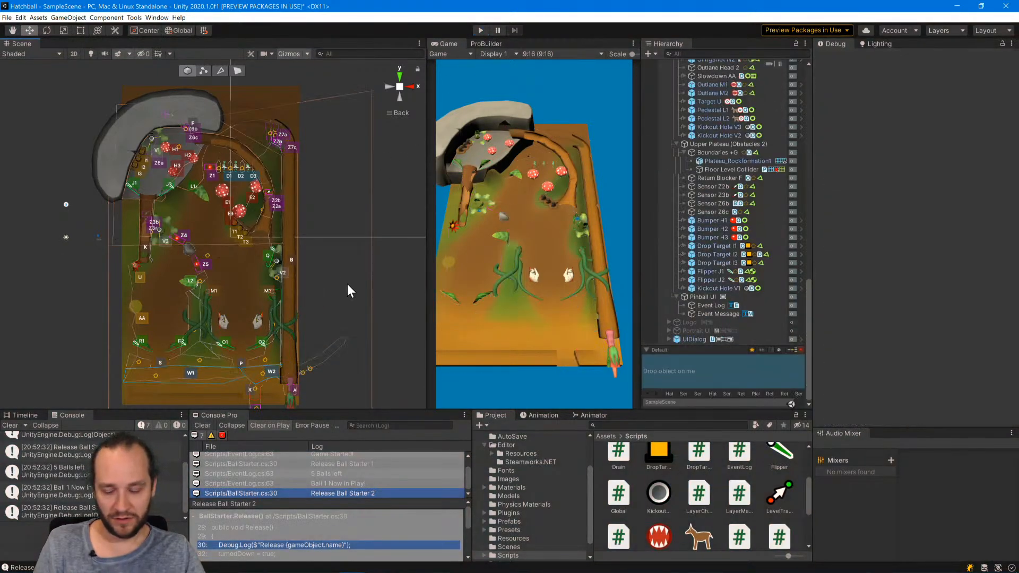
mouse_move(444, 569)
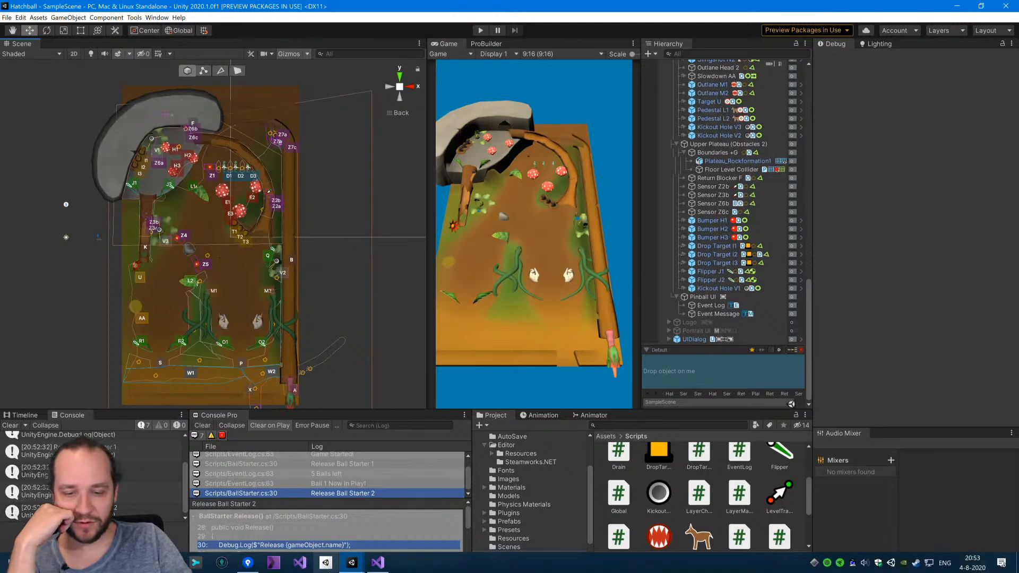
mouse_move(248, 564)
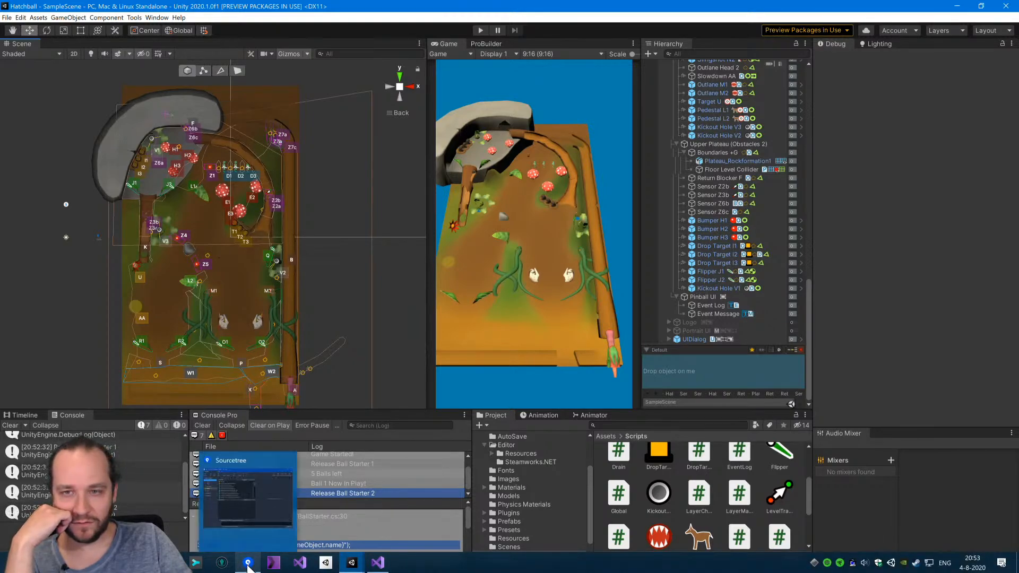
click(266, 501)
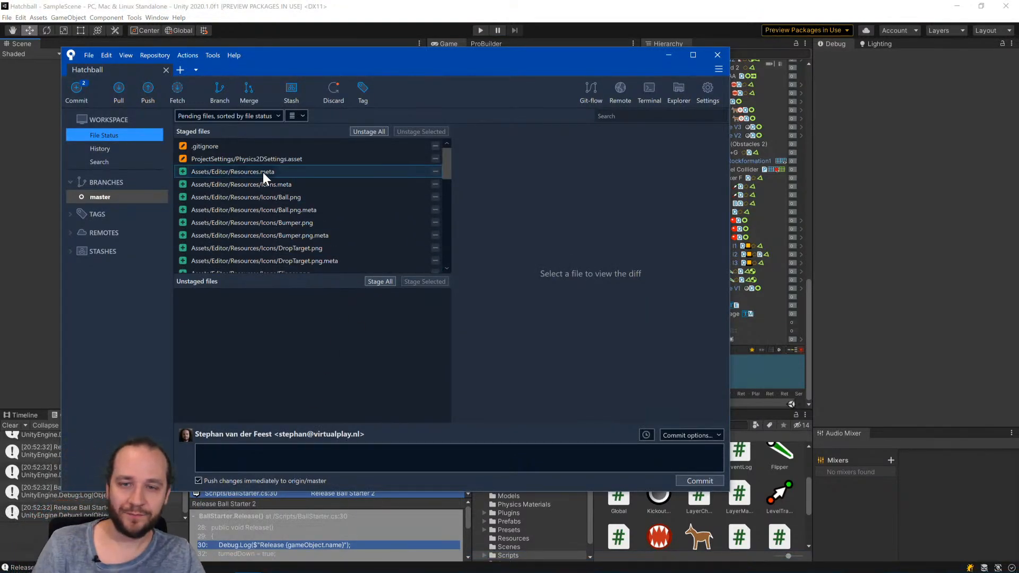
scroll(309, 217, down, 6)
scroll(310, 220, down, 3)
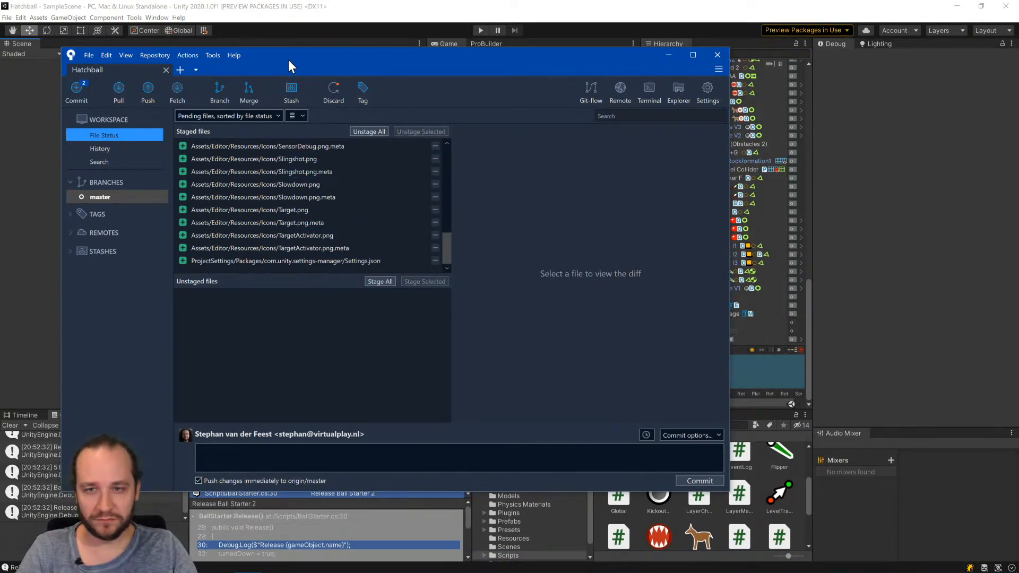
drag(288, 60, 319, 57)
click(131, 195)
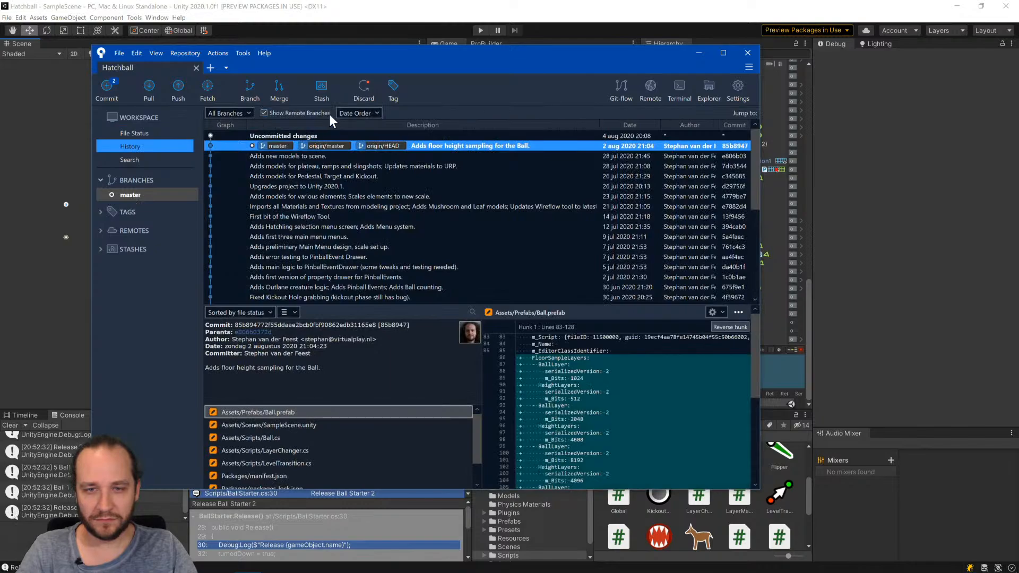
click(329, 137)
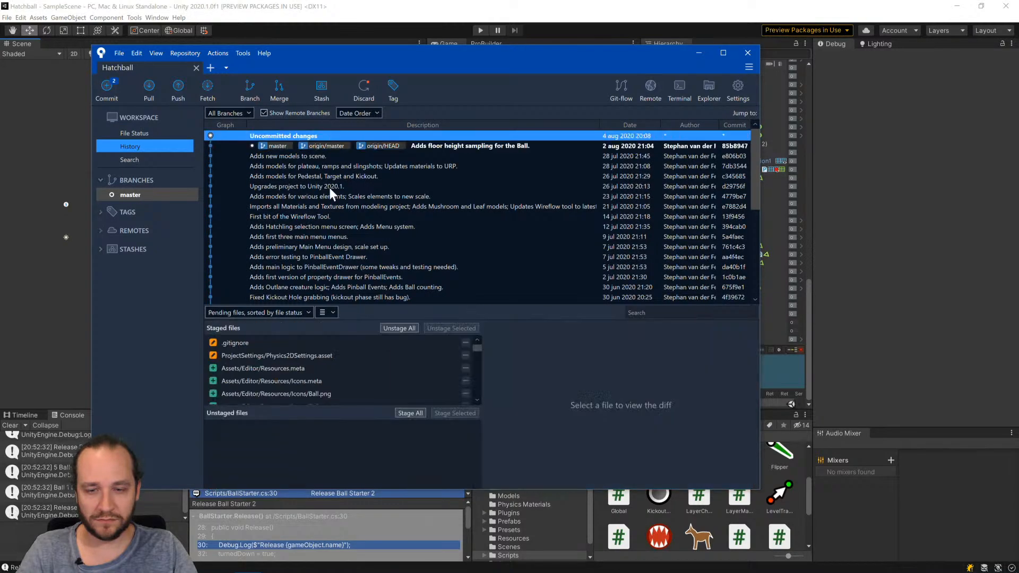
Check the staged editor icon files and commit them to origin/master with the message "Adds Editor Gizmo Icons.".
click(105, 91)
scroll(336, 233, up, 10)
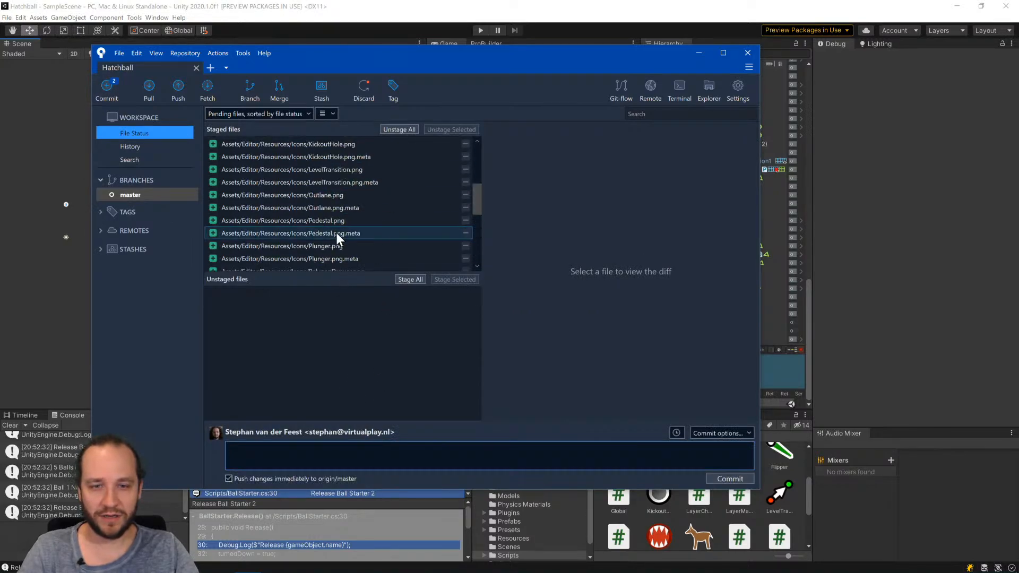
scroll(347, 222, down, 10)
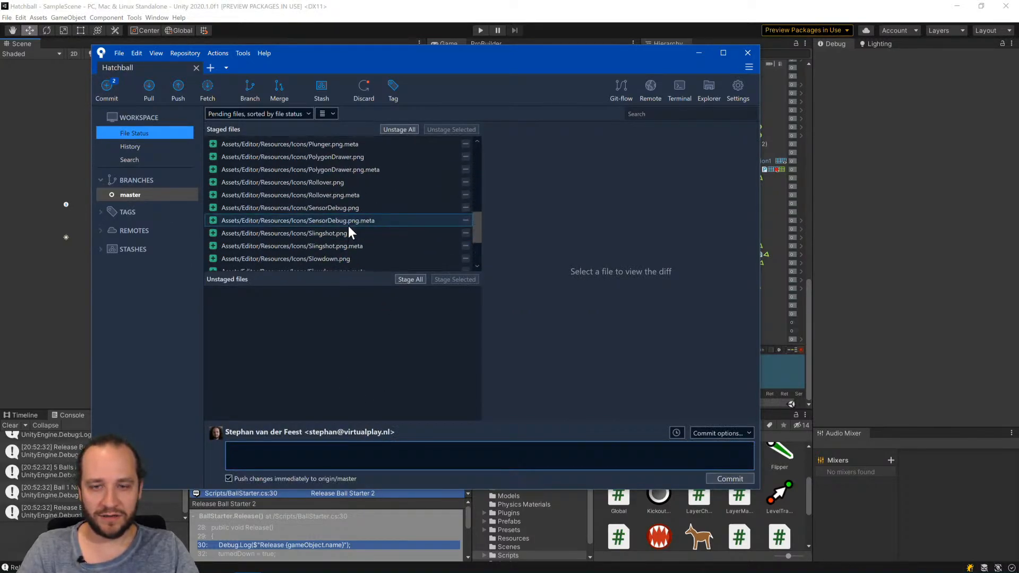
scroll(355, 242, up, 10)
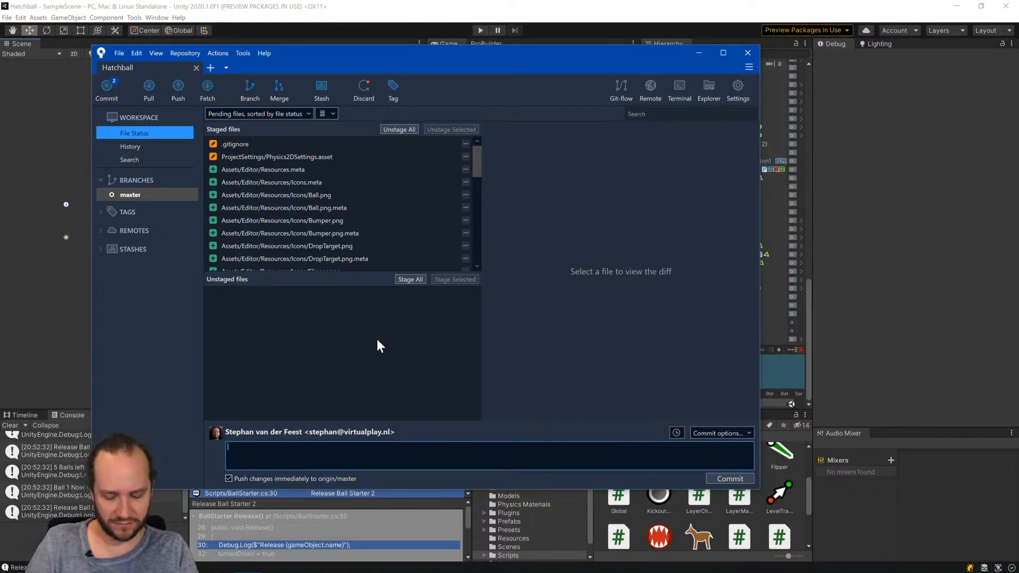
Check the commit history and inspect the remaining uncommitted changes on master.
click(131, 148)
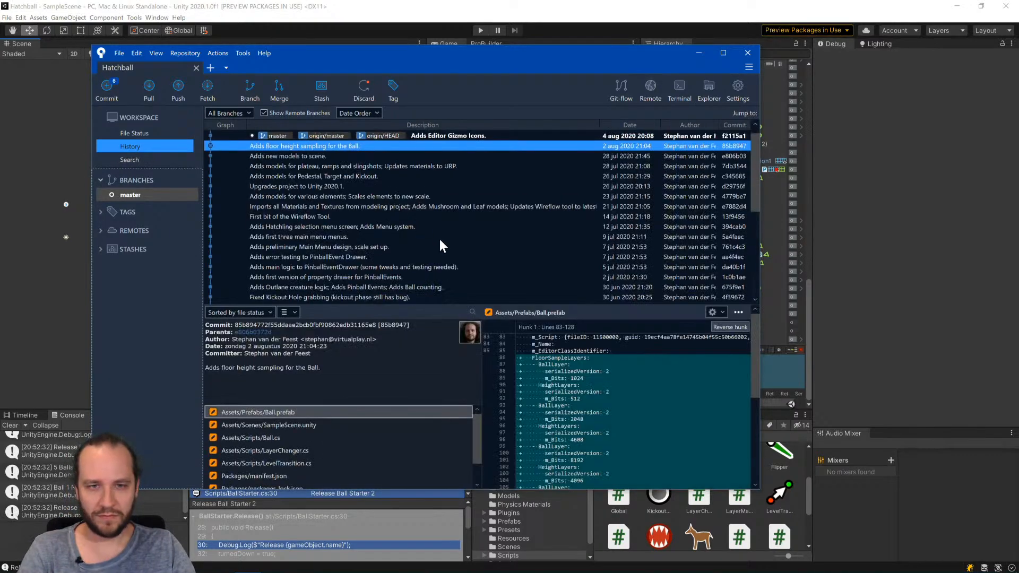
click(464, 147)
click(443, 134)
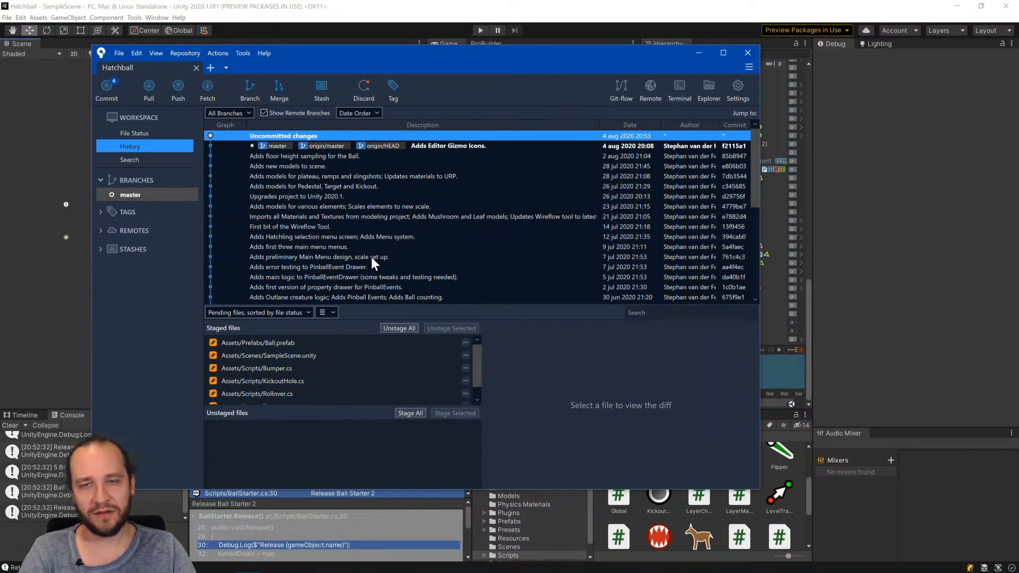
click(133, 194)
click(305, 134)
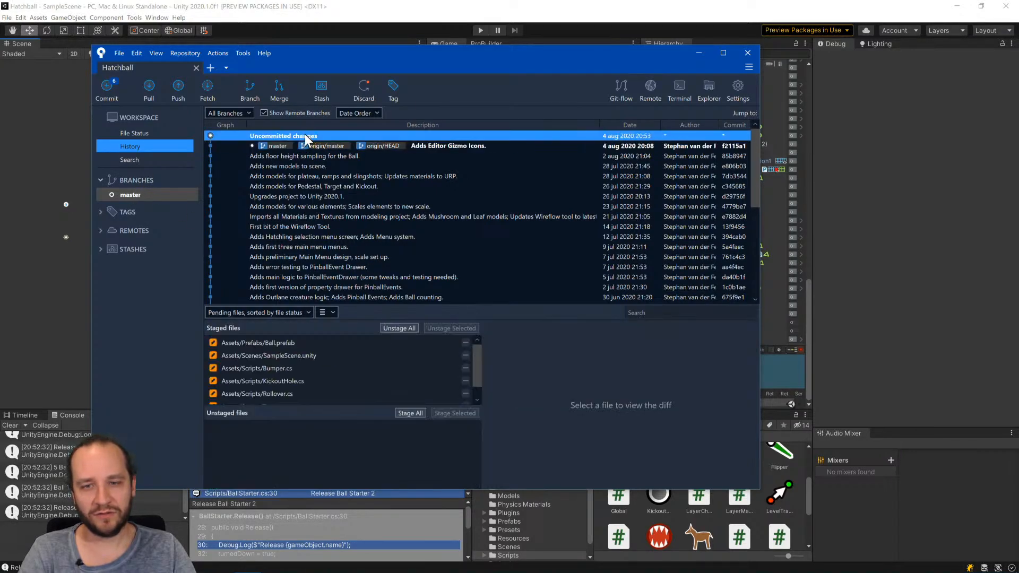
Commit and push the staged files with the message "Fizes Kickout behaviour; Fixes small bugs in visual feedback for Bumper, Rollover and Target.".
click(105, 86)
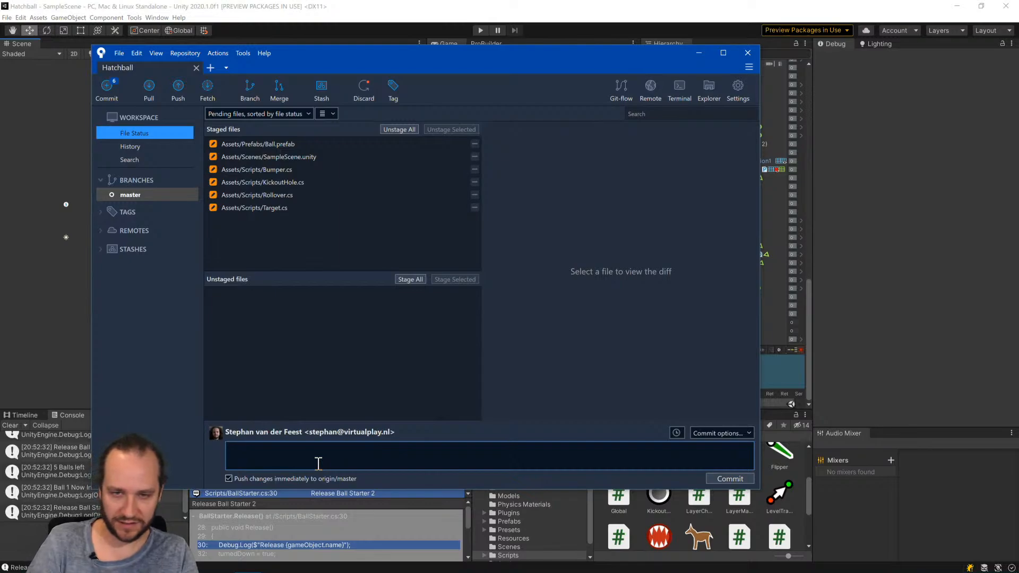
text(Fize)
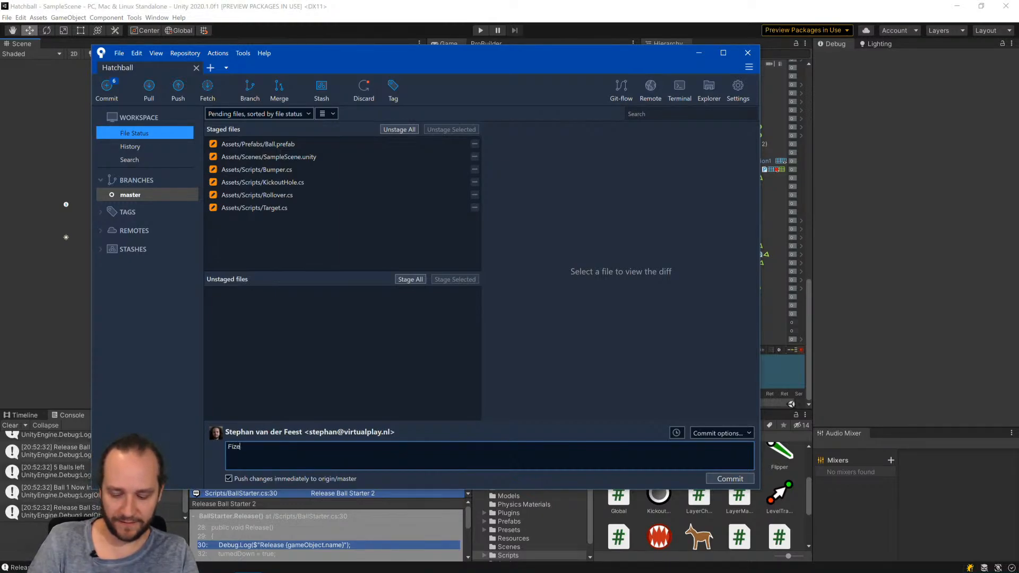
text(s Ko)
text(ck)
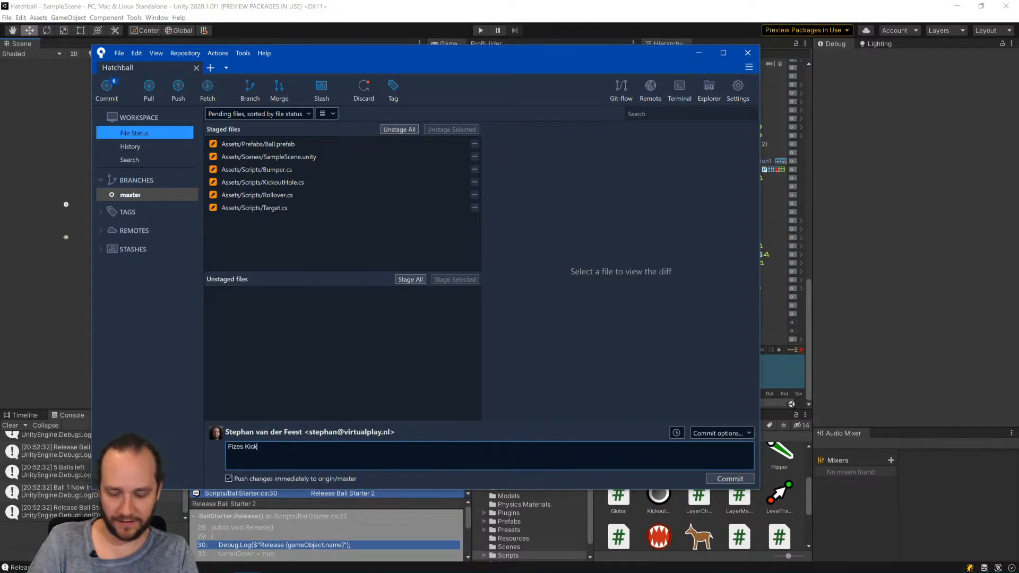
text(out beh)
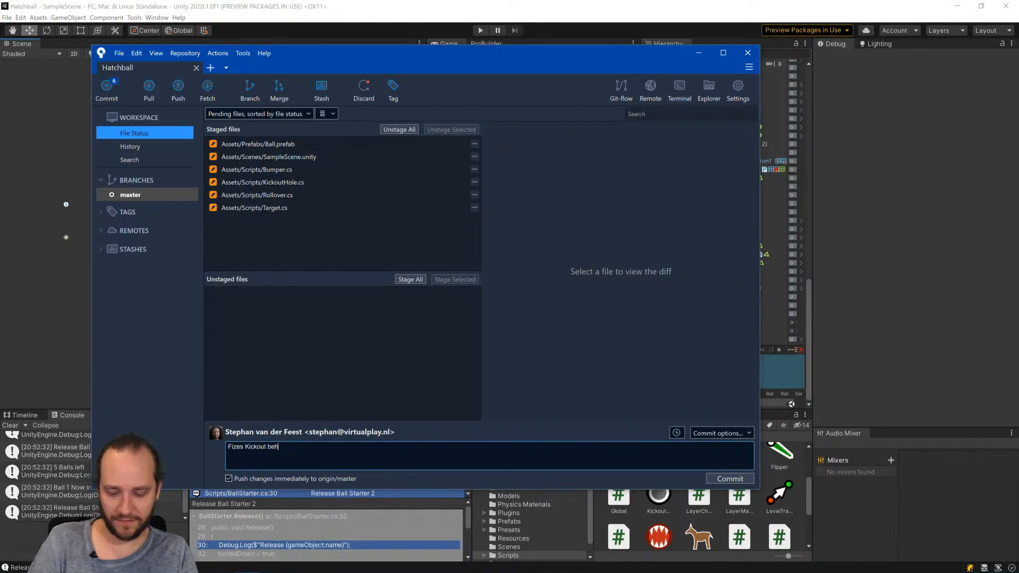
text(aviour,)
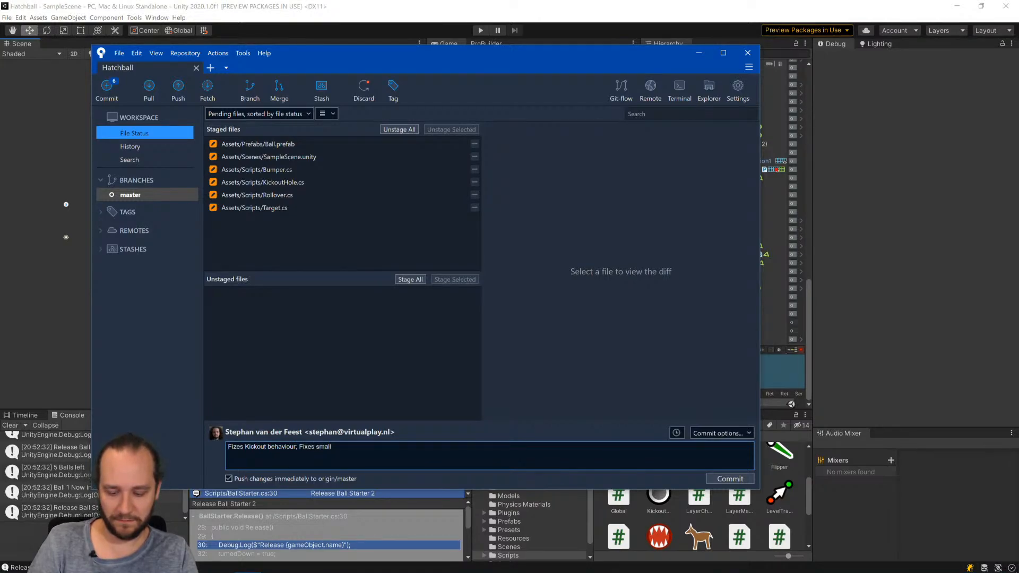
text(bugs in visual)
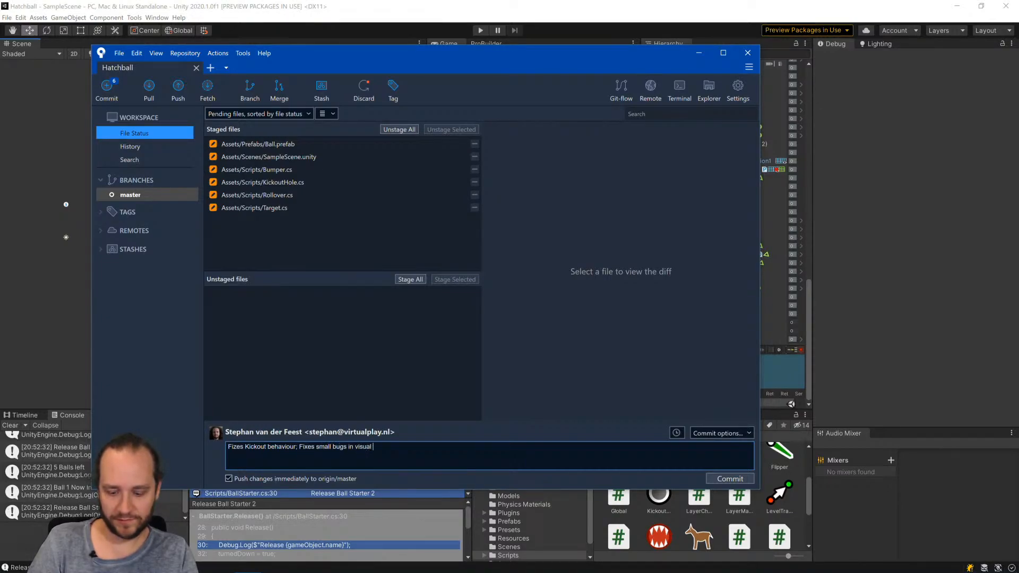
text(feedback for Bu)
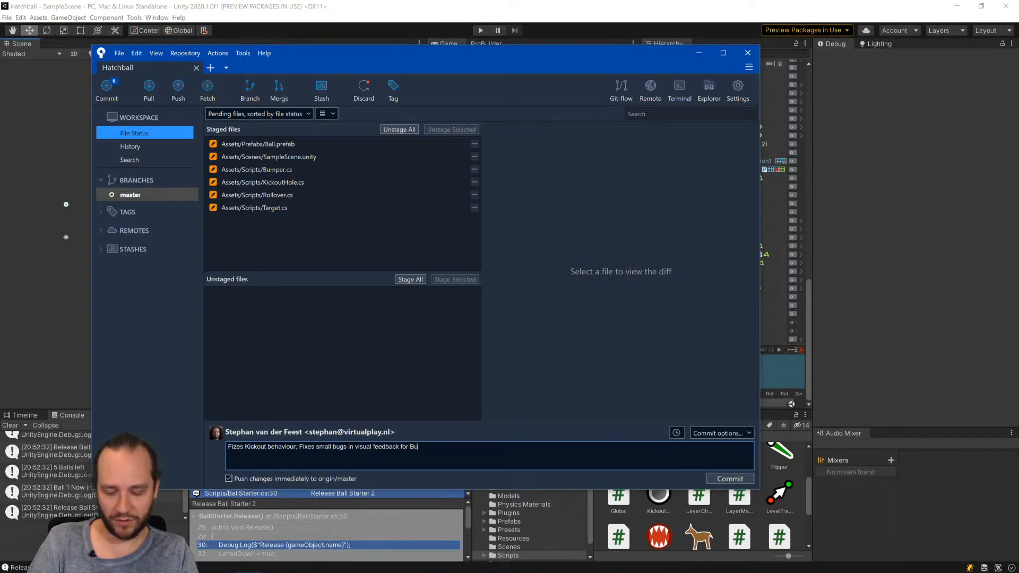
text(mo)
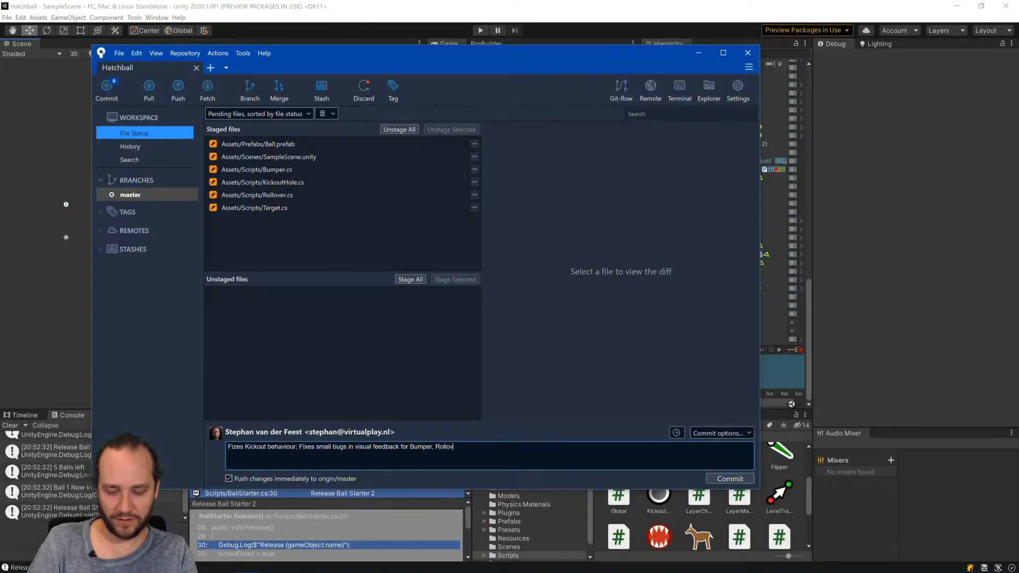
text(arget.)
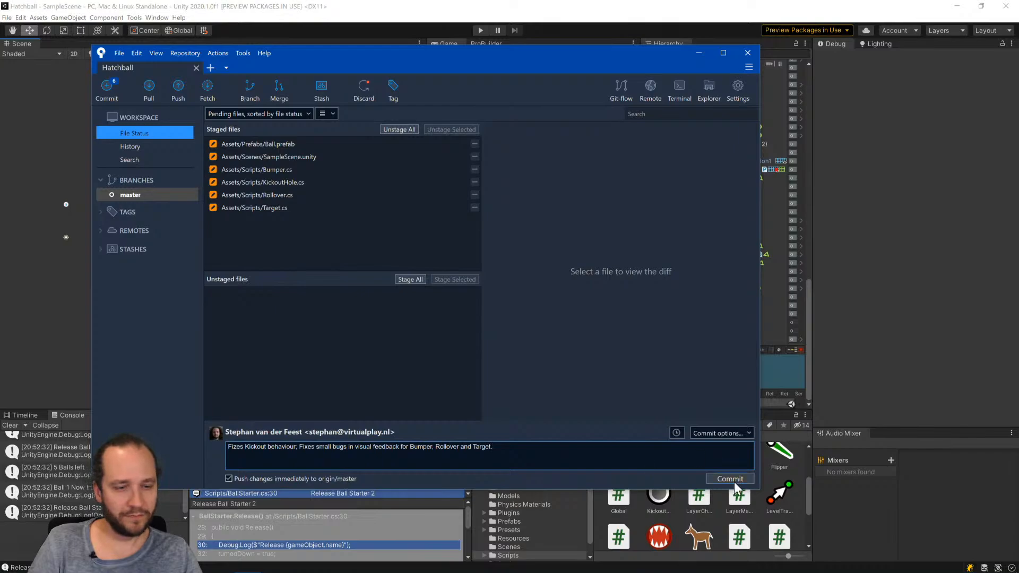
click(734, 481)
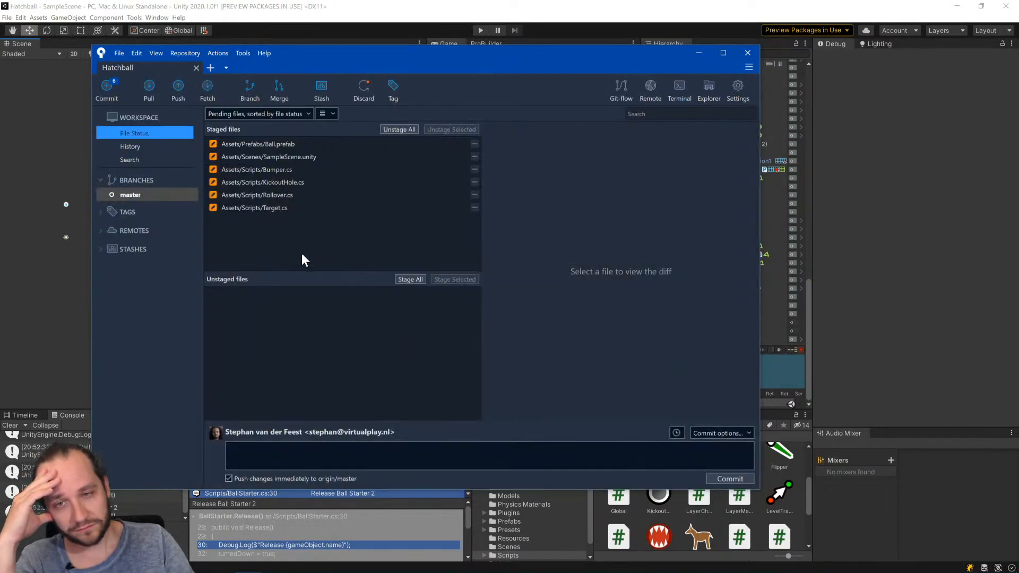
click(134, 195)
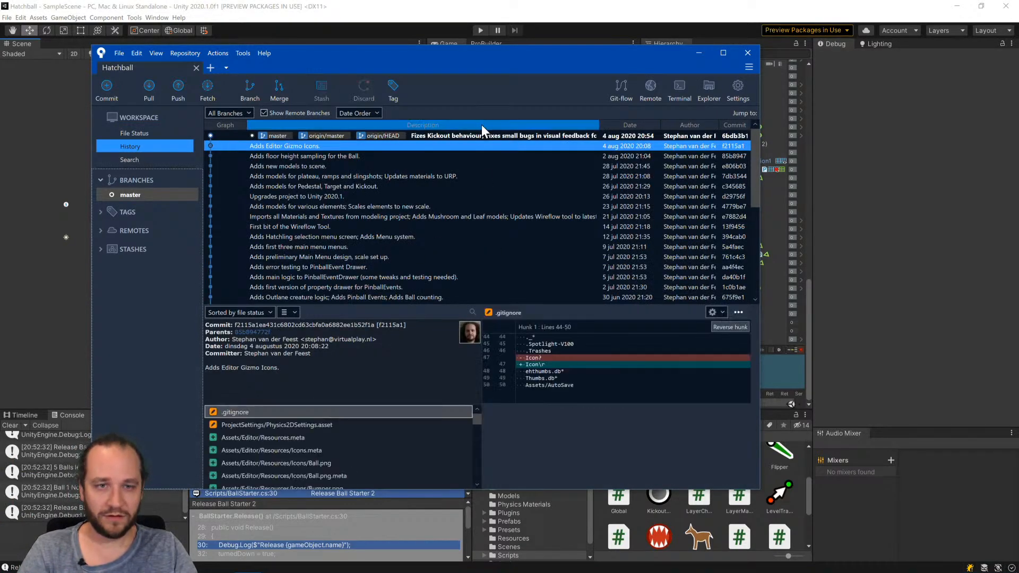
click(482, 137)
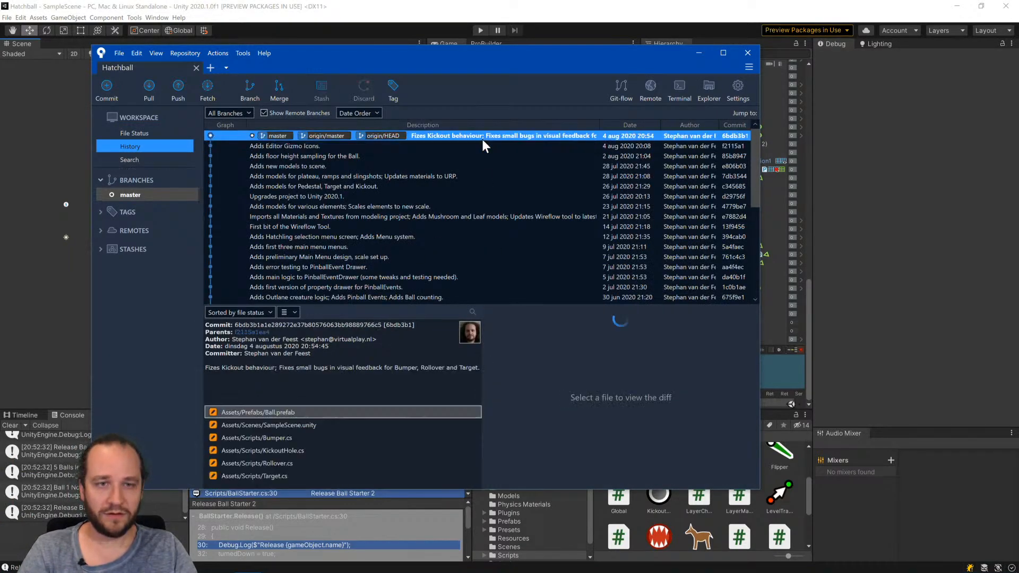
Return to Unity, select the Ball prefab in Assets/Prefabs and set the Inspector to Normal mode.
click(513, 12)
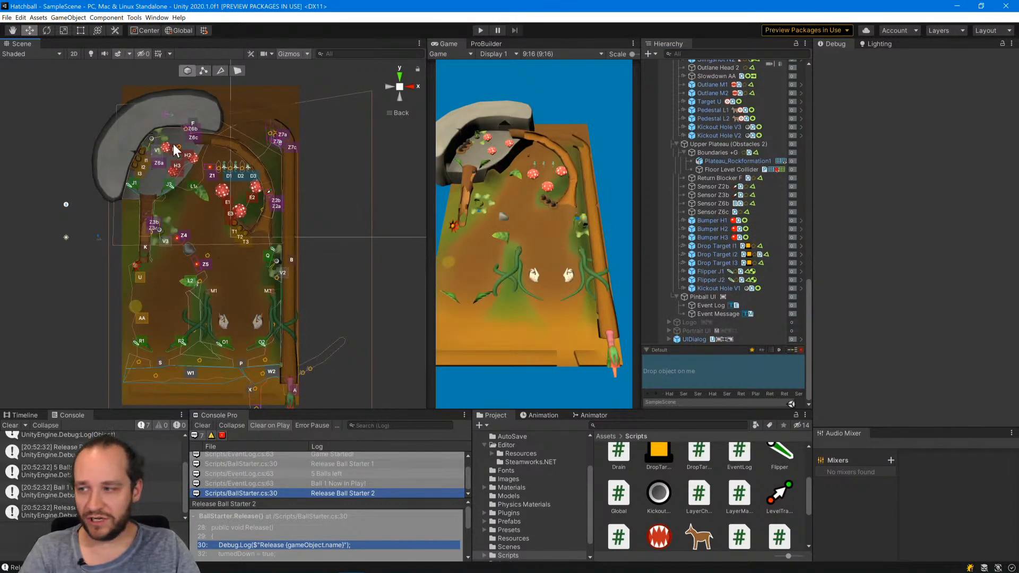
scroll(138, 129, up, 12)
middle_drag(123, 115, 224, 297)
alt+drag(289, 355, 296, 239)
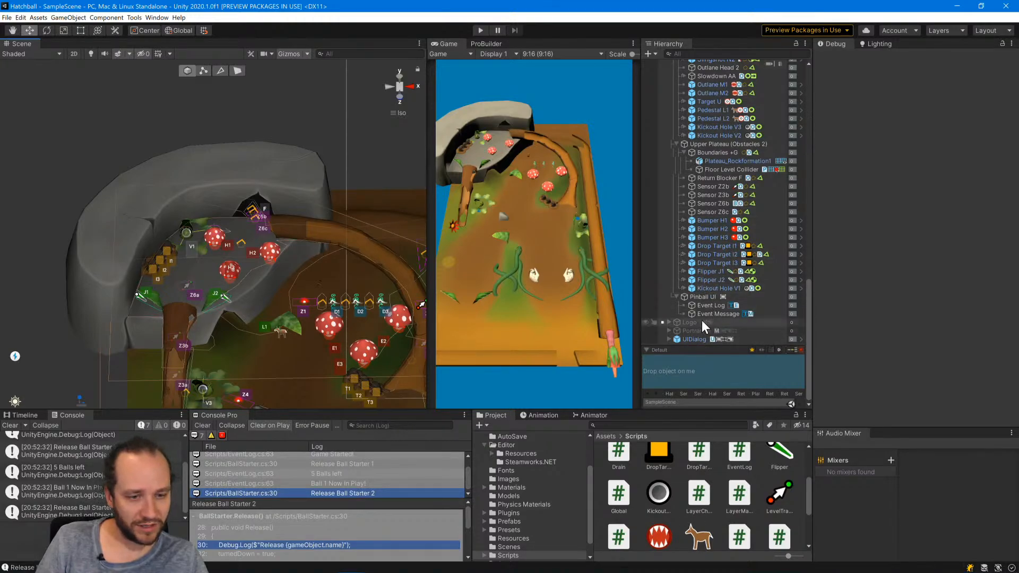
click(509, 520)
scroll(682, 489, up, 1)
click(650, 464)
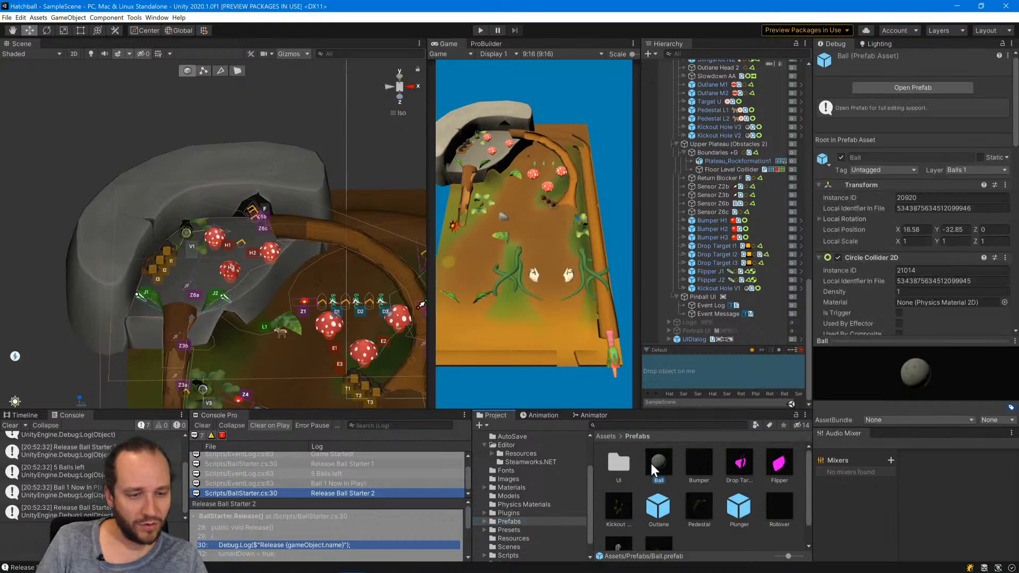
click(1006, 43)
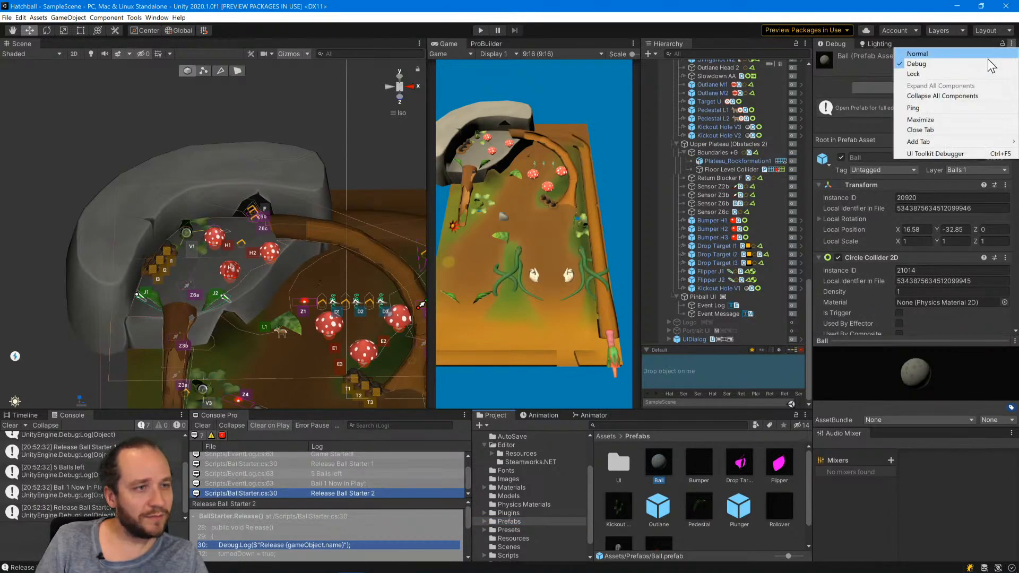
click(949, 52)
Review the Floor Sample Layers and the component settings of the Ball prefab.
scroll(850, 287, down, 8)
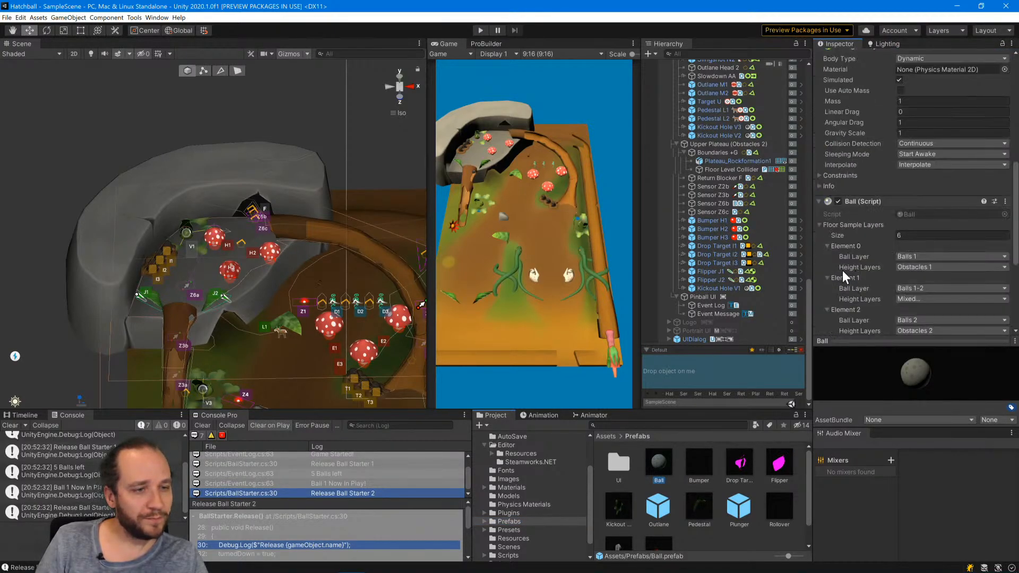
scroll(842, 275, down, 3)
scroll(838, 265, down, 2)
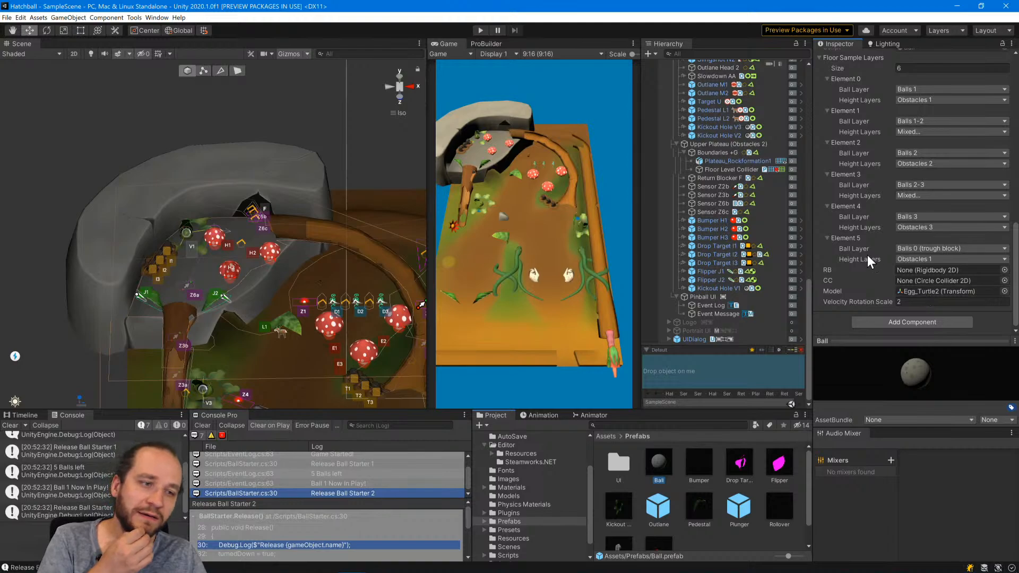
scroll(867, 255, up, 10)
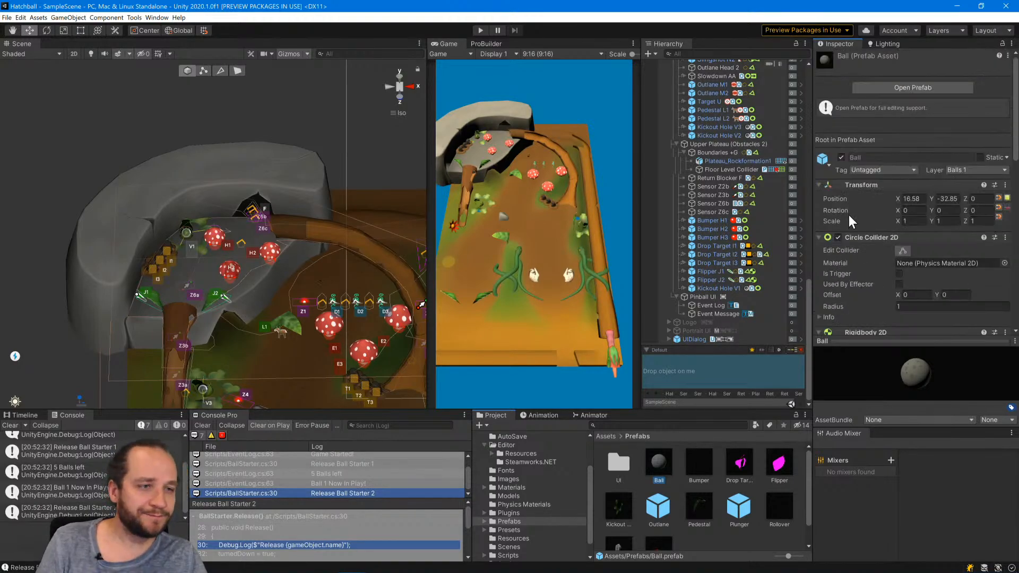
Run the game briefly while reviewing the Ball prefab's Floor Sample Layers, and stop the playback.
click(480, 30)
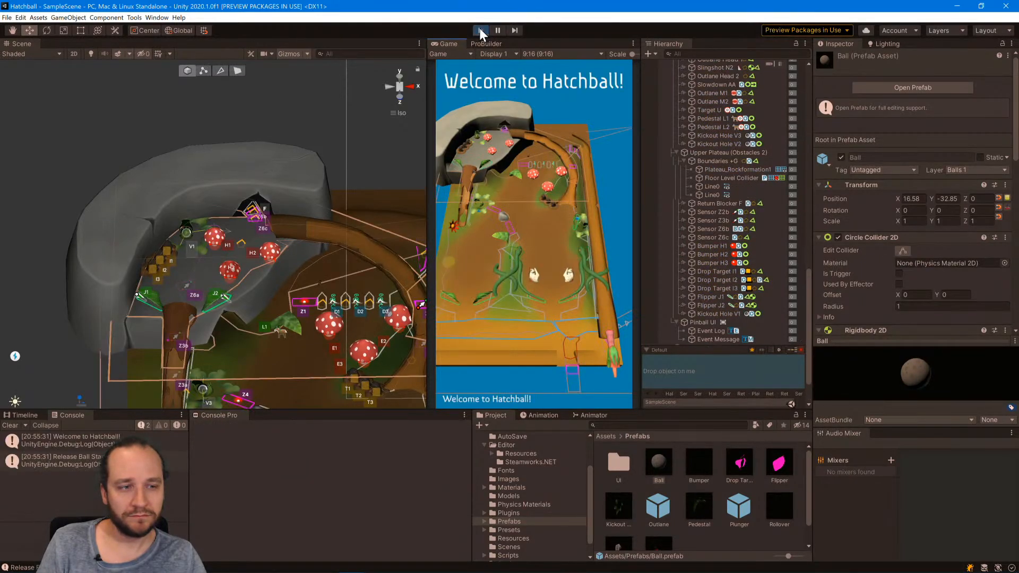
scroll(849, 234, down, 10)
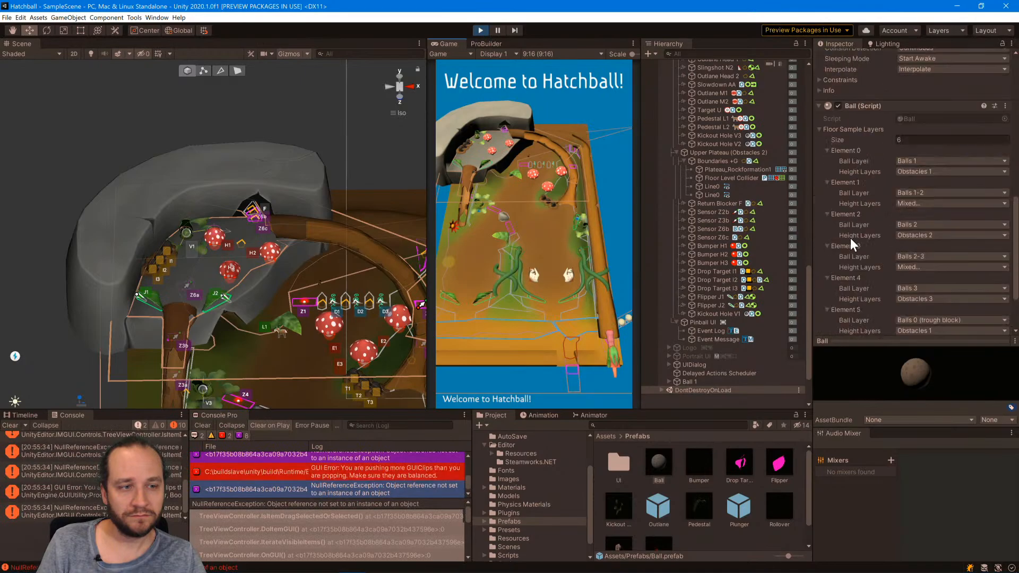
scroll(850, 237, up, 3)
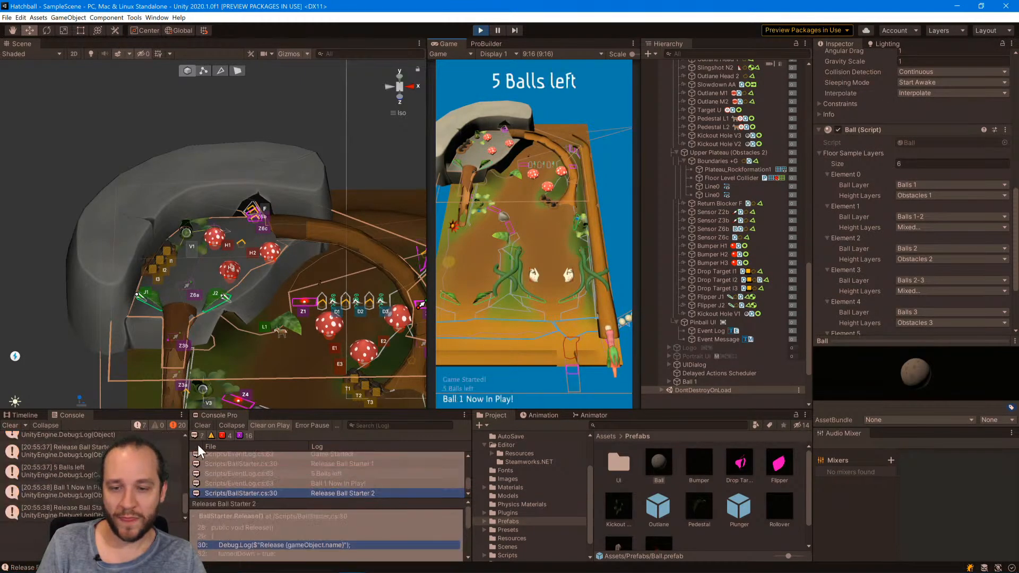
click(480, 30)
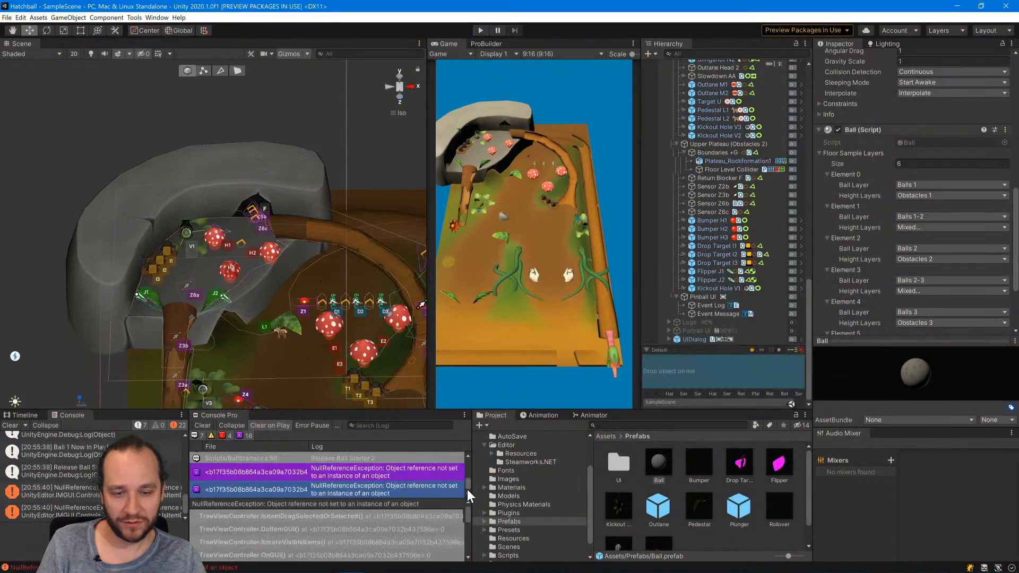
Examine the error entries in the Console Pro log and clear the log.
drag(469, 480, 470, 464)
click(413, 484)
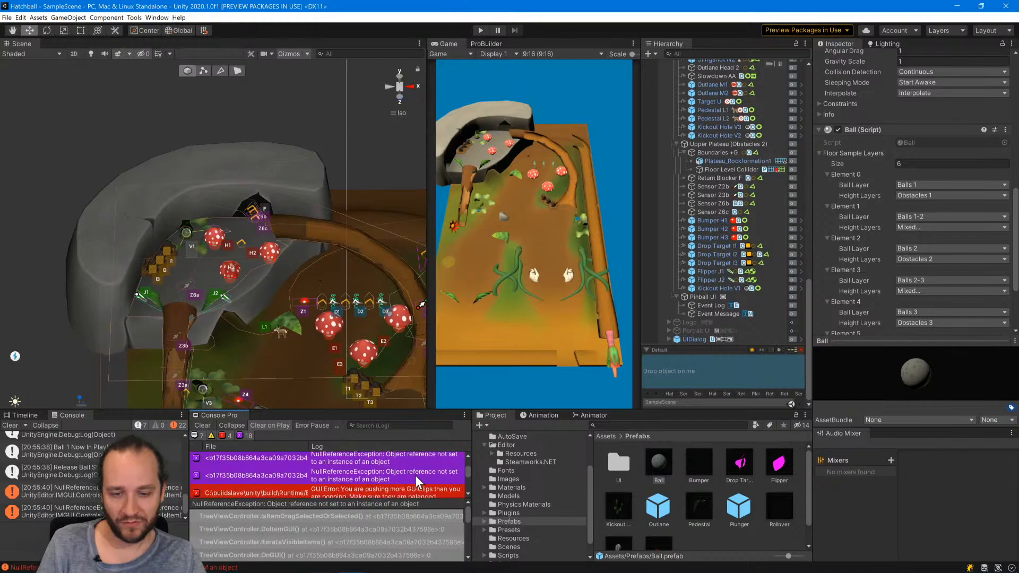
scroll(405, 462, down, 2)
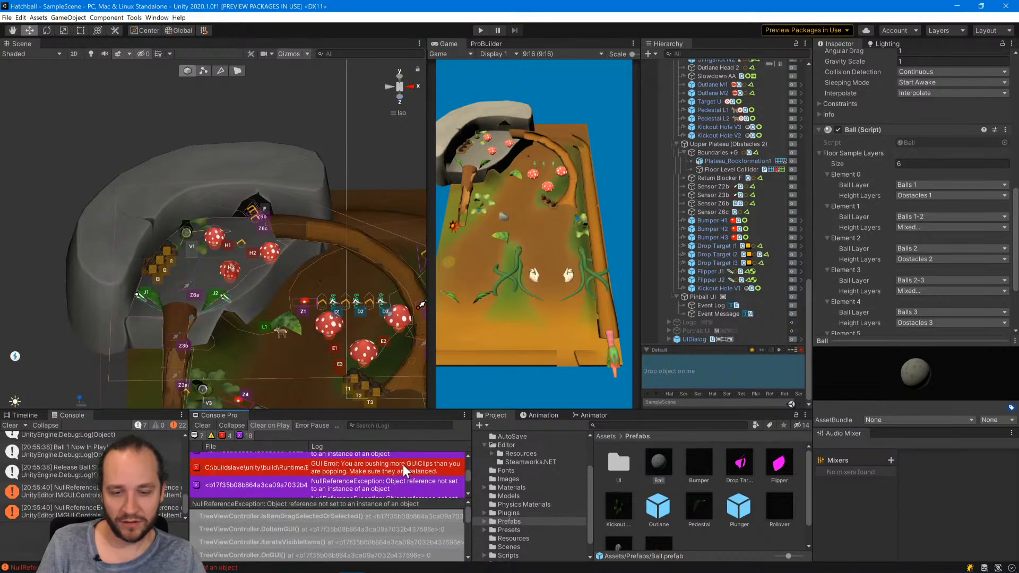
click(203, 425)
Start the game again, view the table from the Back and select the Ball 1 object waiting at the plunger.
click(480, 30)
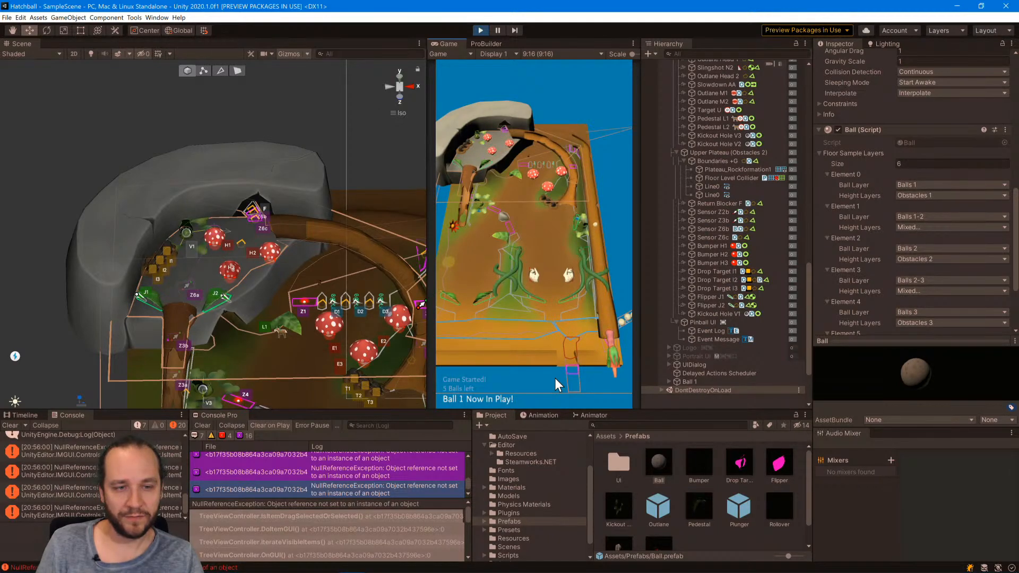
scroll(413, 328, down, 8)
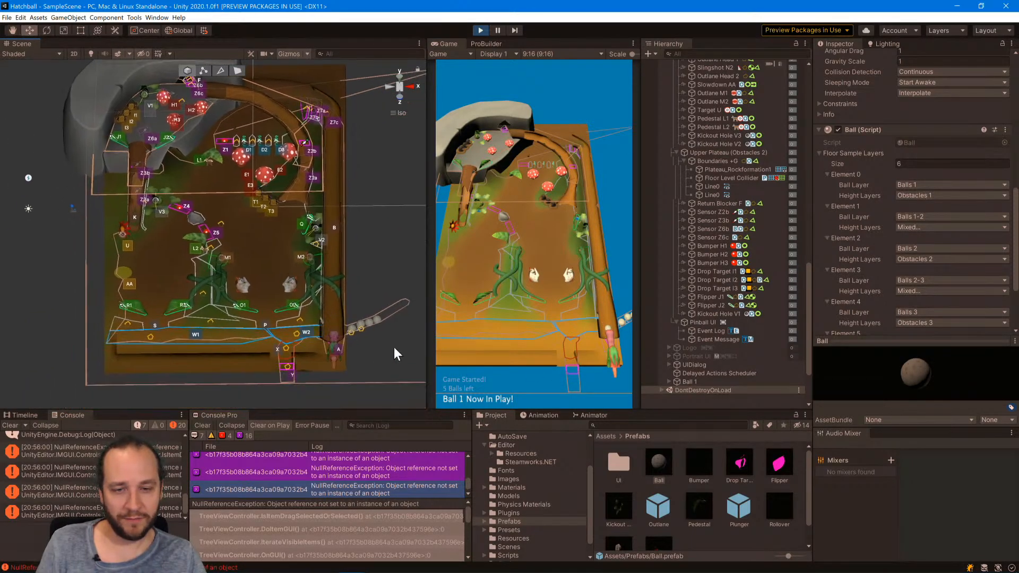
click(389, 87)
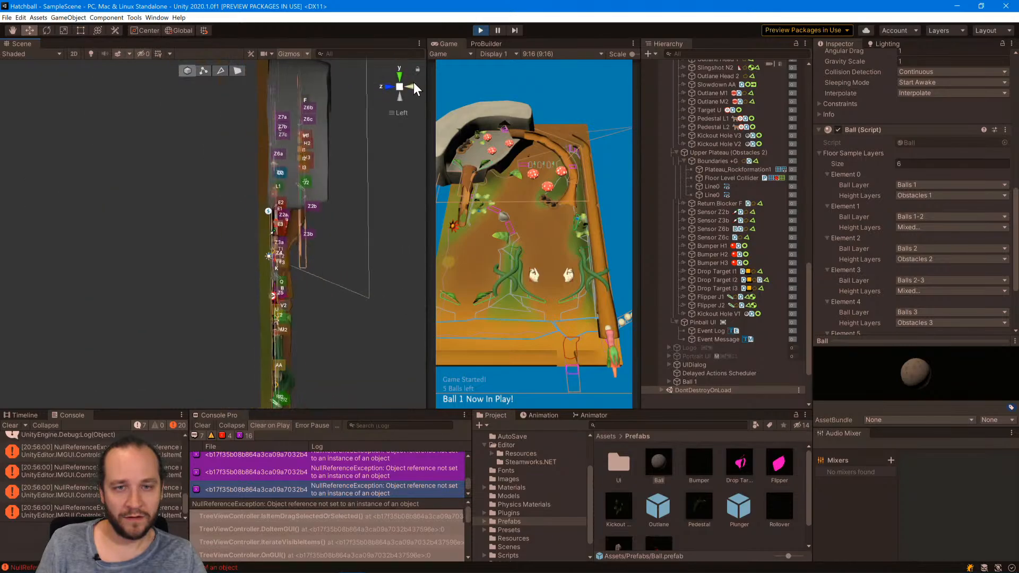
scroll(334, 258, up, 5)
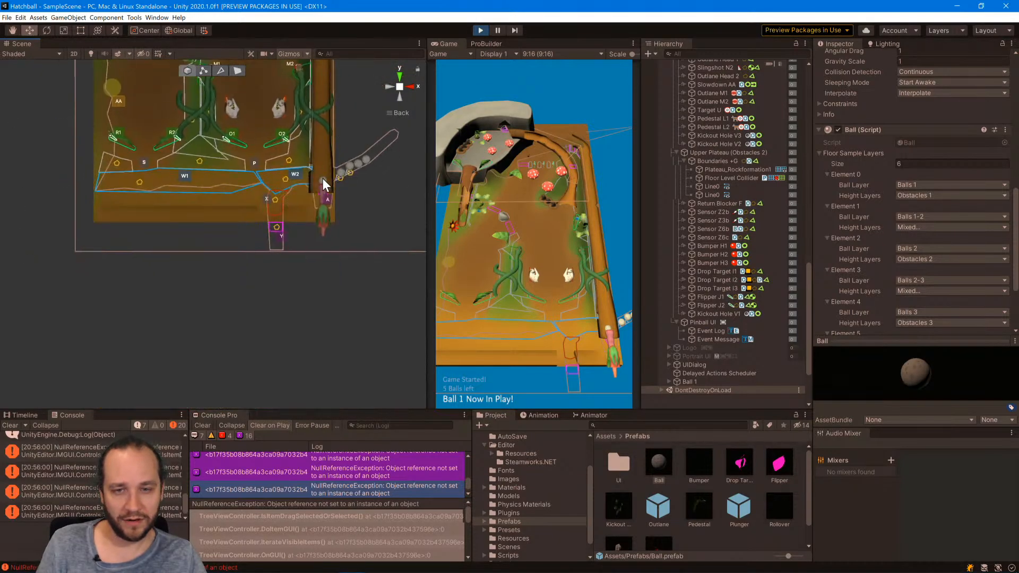
click(323, 177)
middle_drag(321, 159, 346, 246)
click(348, 270)
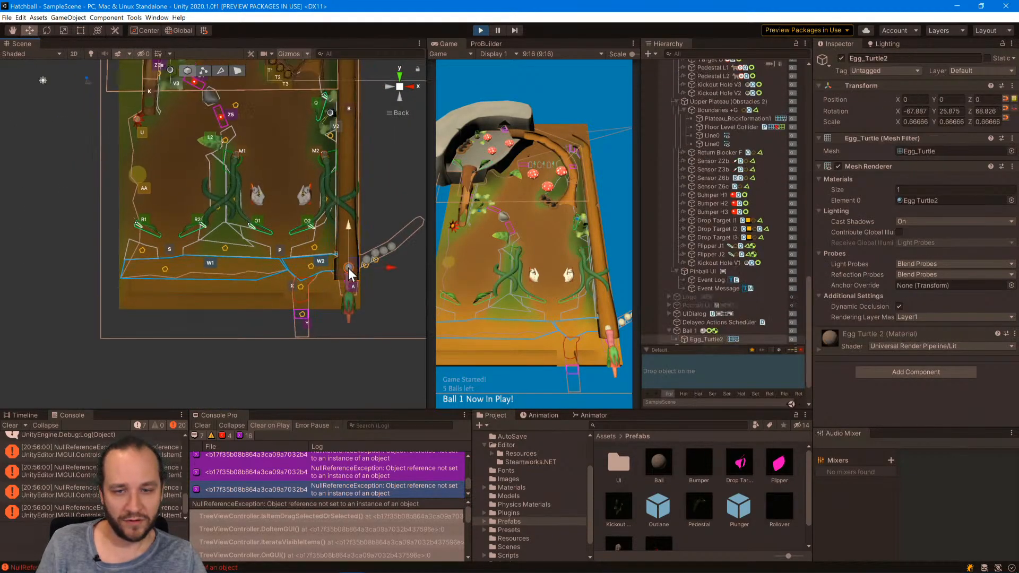
click(682, 330)
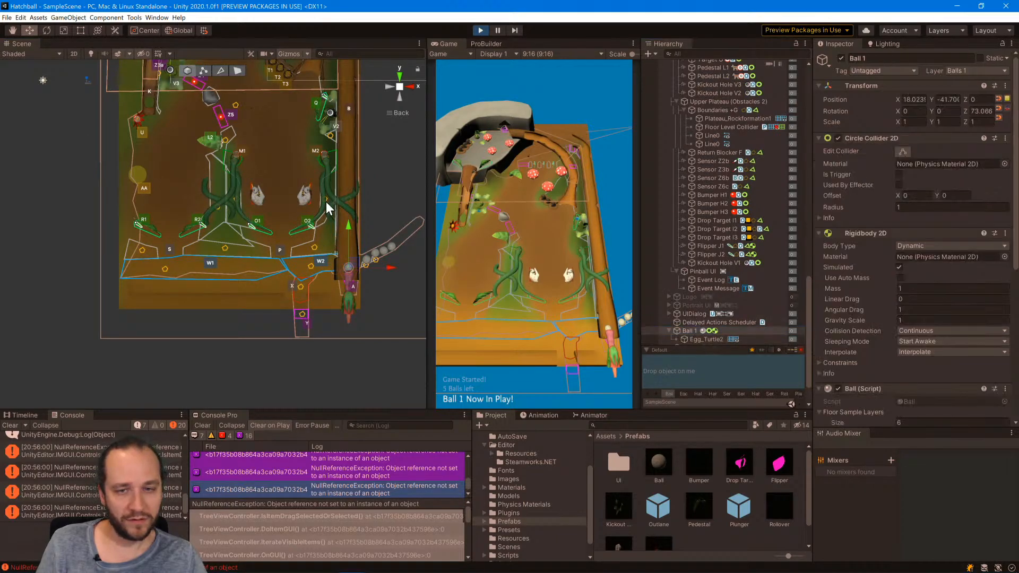
Move Ball 1 from the plunger lane onto the upper plateau near bumper H1 and pause the game.
scroll(358, 272, down, 4)
middle_drag(329, 206, 368, 297)
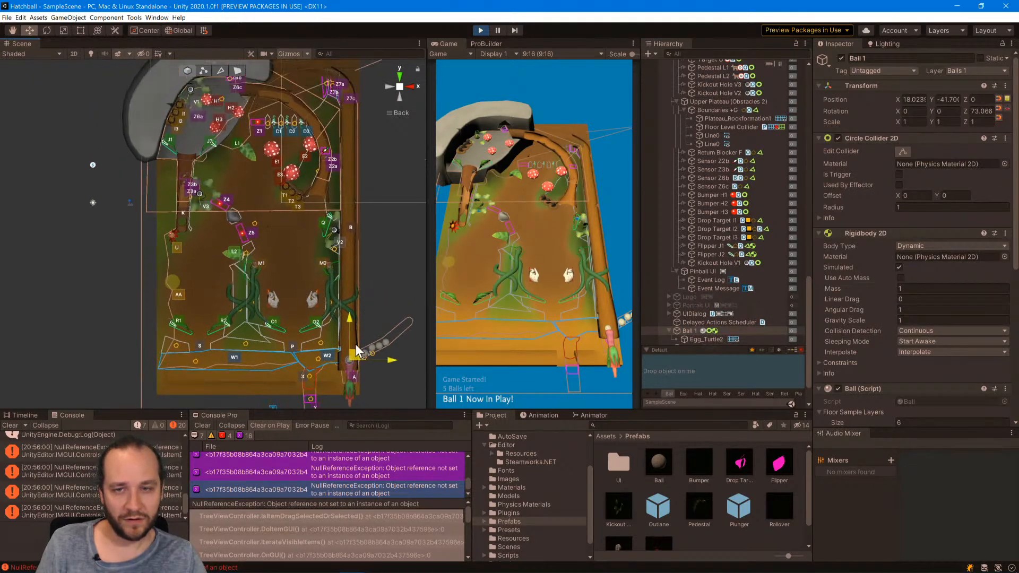
drag(355, 345, 201, 103)
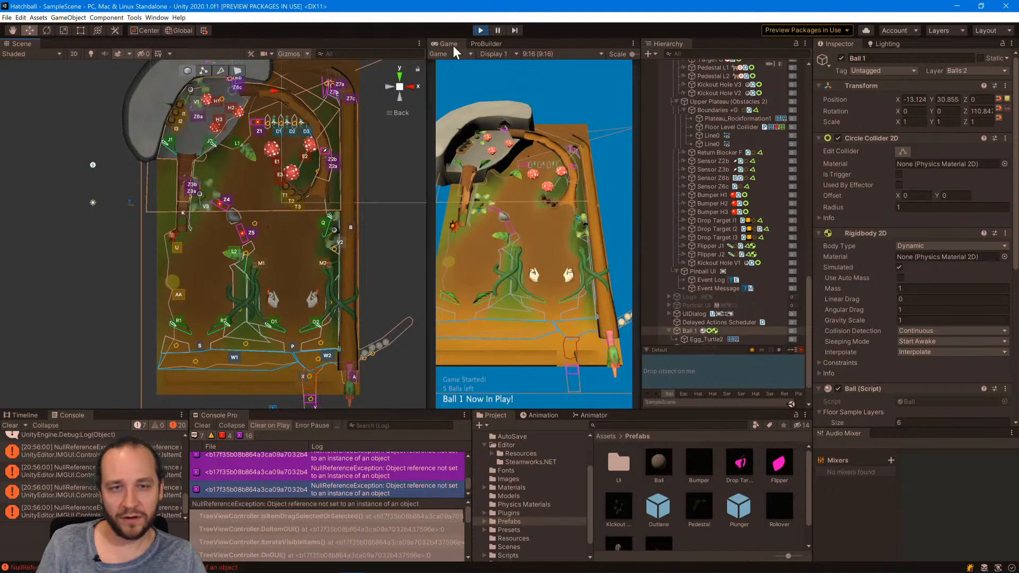
click(498, 30)
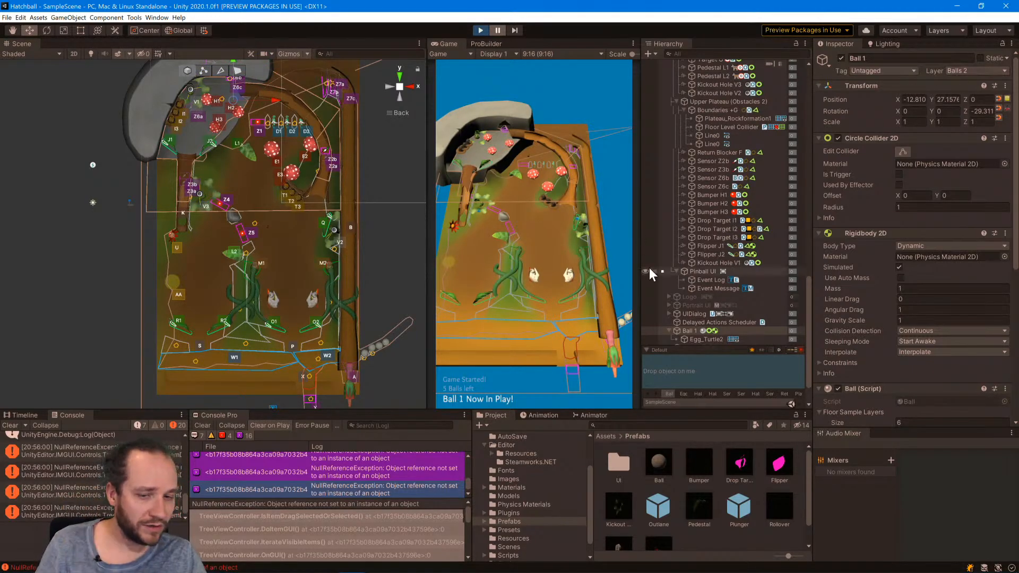
Compare Ball 1's depth with the upper plateau's height from the Left, Back and Right views of the scene.
click(388, 85)
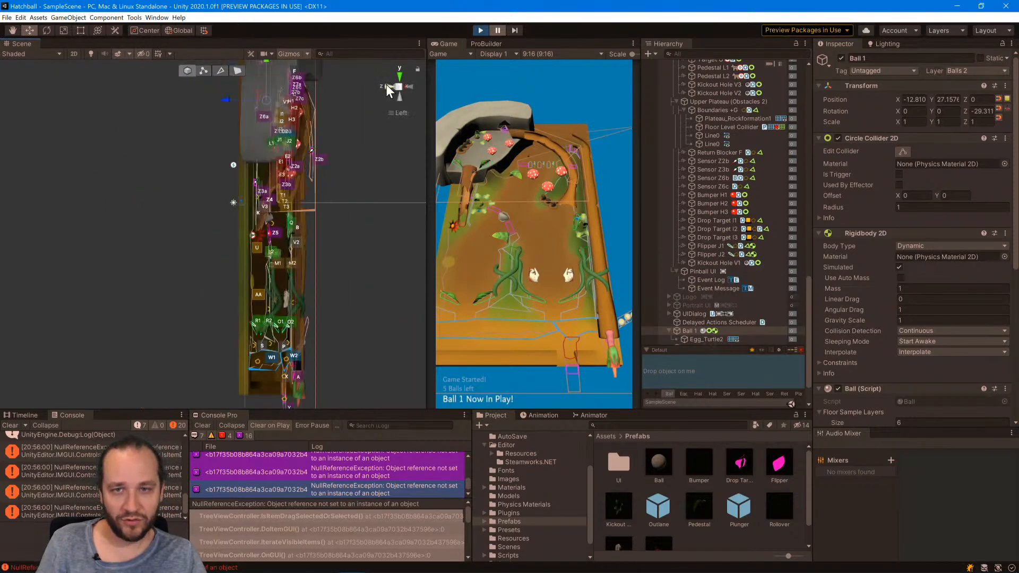
click(411, 85)
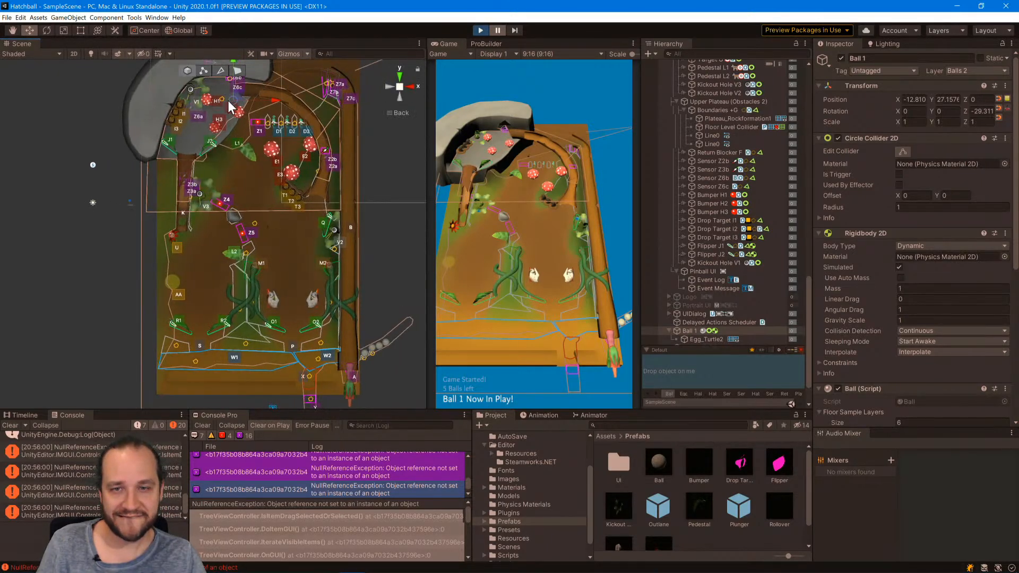
click(410, 87)
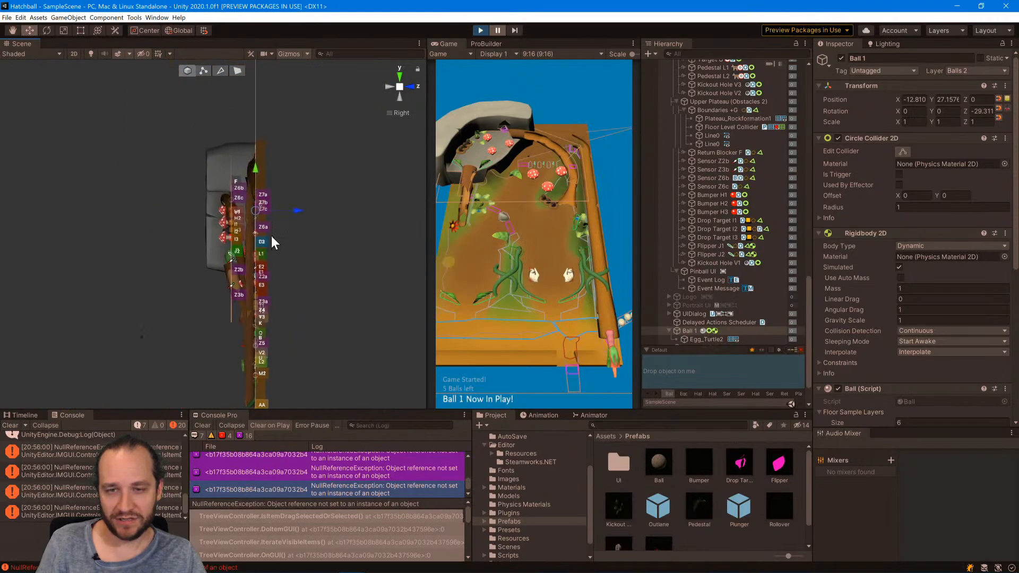
scroll(260, 207, up, 3)
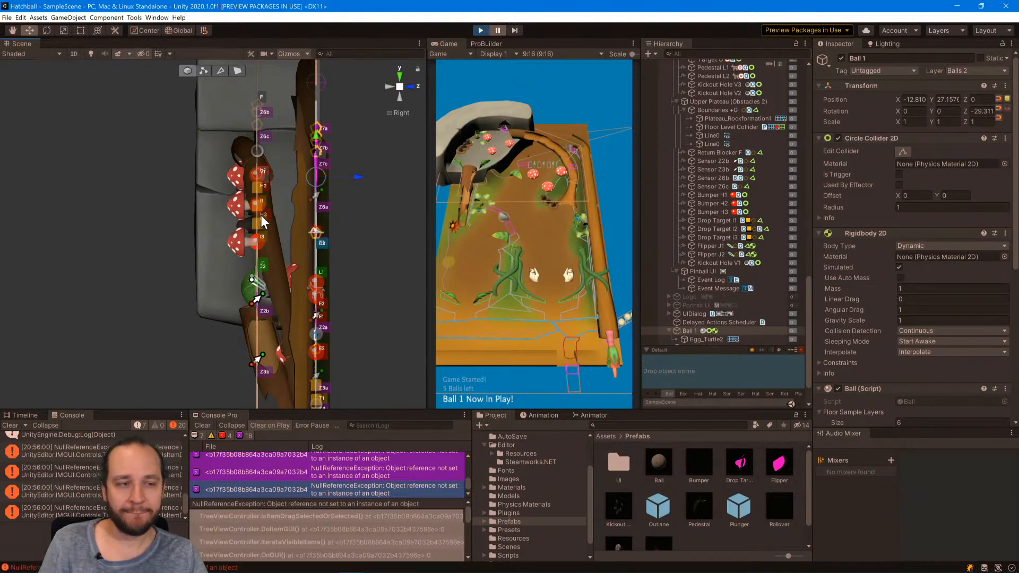
Open the Ball script from Ball 1's component in Visual Studio and read through its height sampling code.
scroll(879, 272, down, 5)
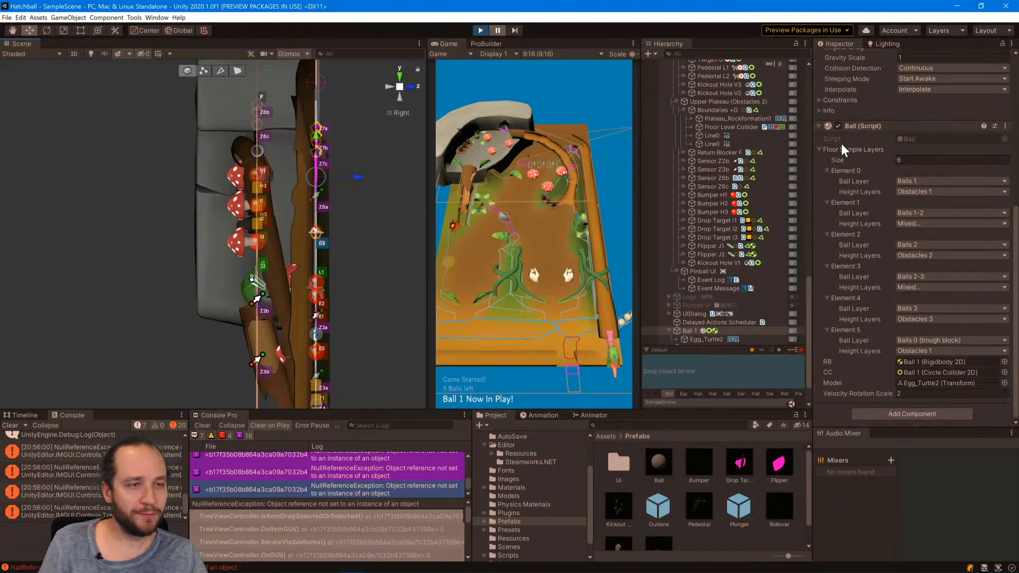
double_click(927, 138)
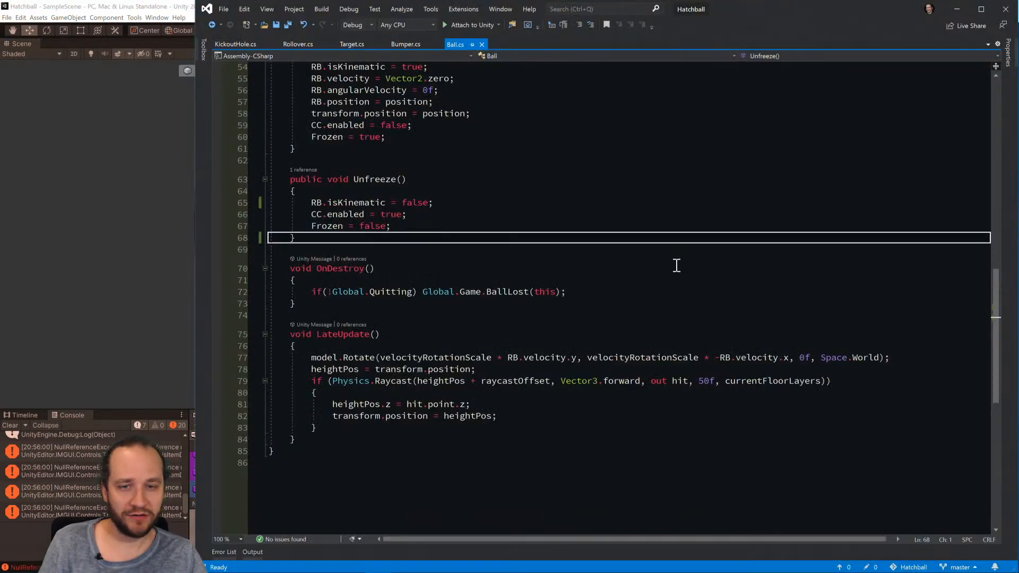
scroll(500, 291, up, 6)
scroll(501, 293, down, 6)
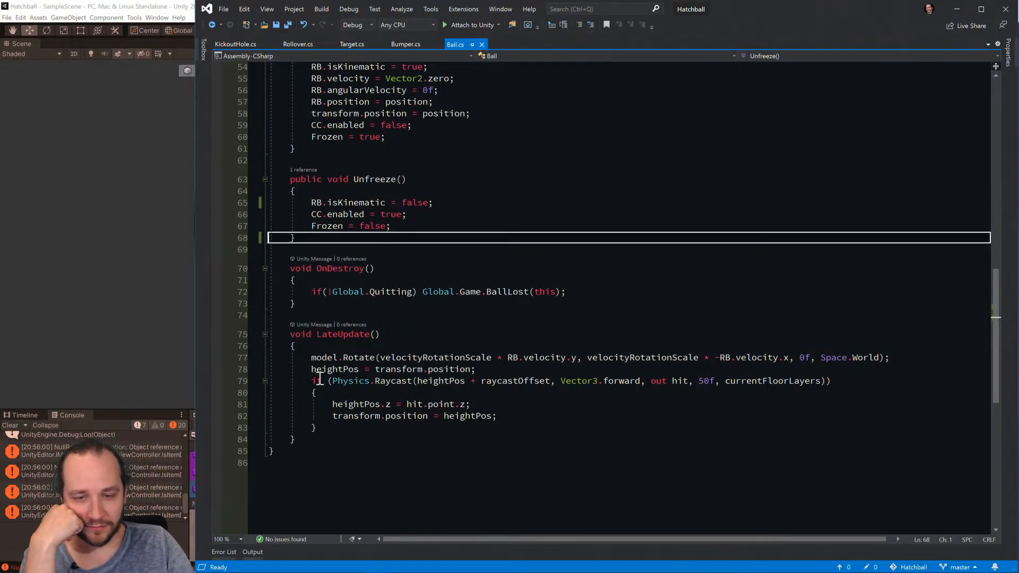
Return to Unity, resume the game, pause it with Ball 1 near flipper Q and advance four single frames.
click(190, 196)
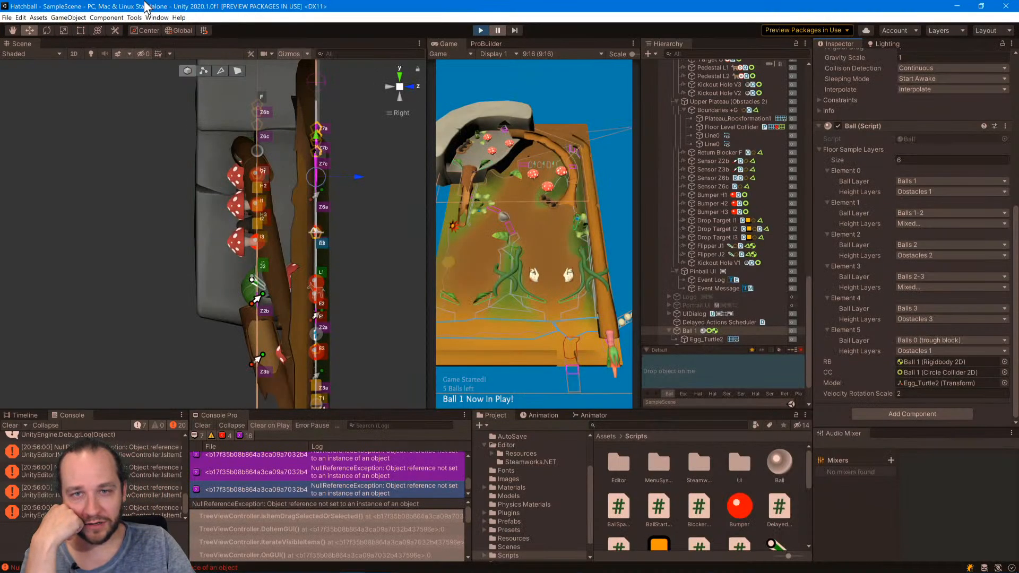
click(388, 87)
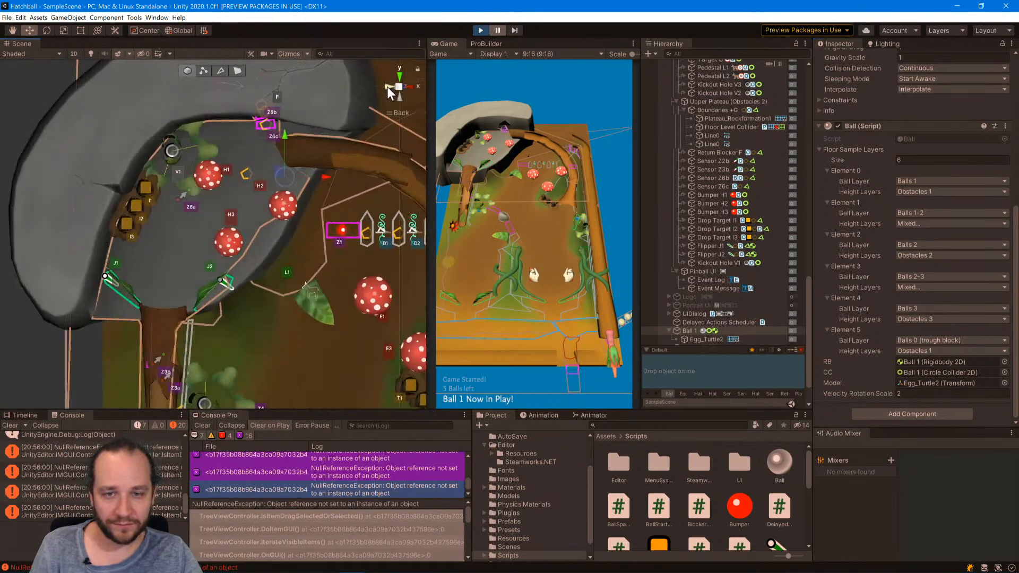
click(498, 30)
middle_drag(319, 269, 104, 49)
scroll(208, 237, up, 6)
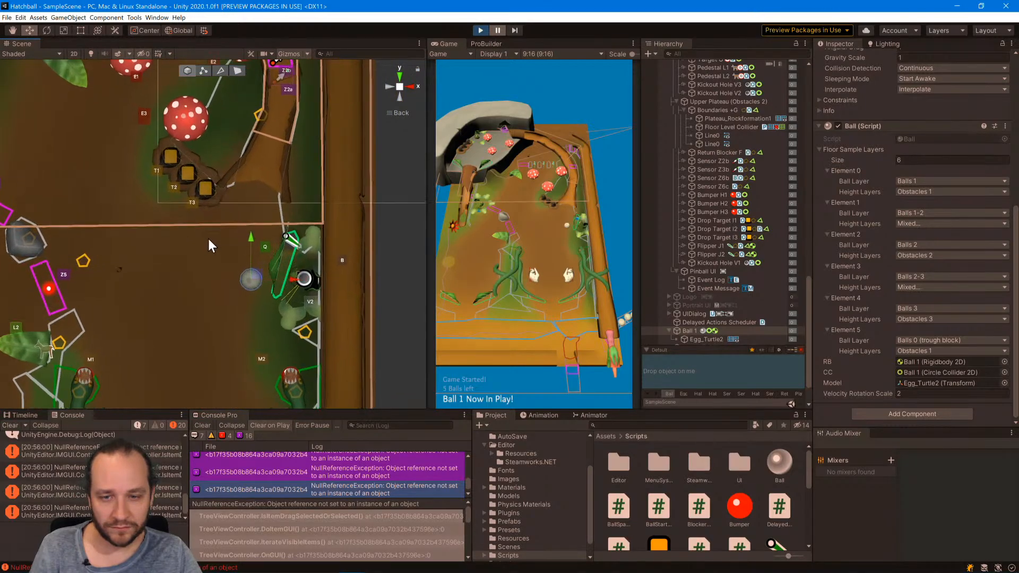
click(514, 31)
click(513, 30)
click(514, 31)
click(514, 30)
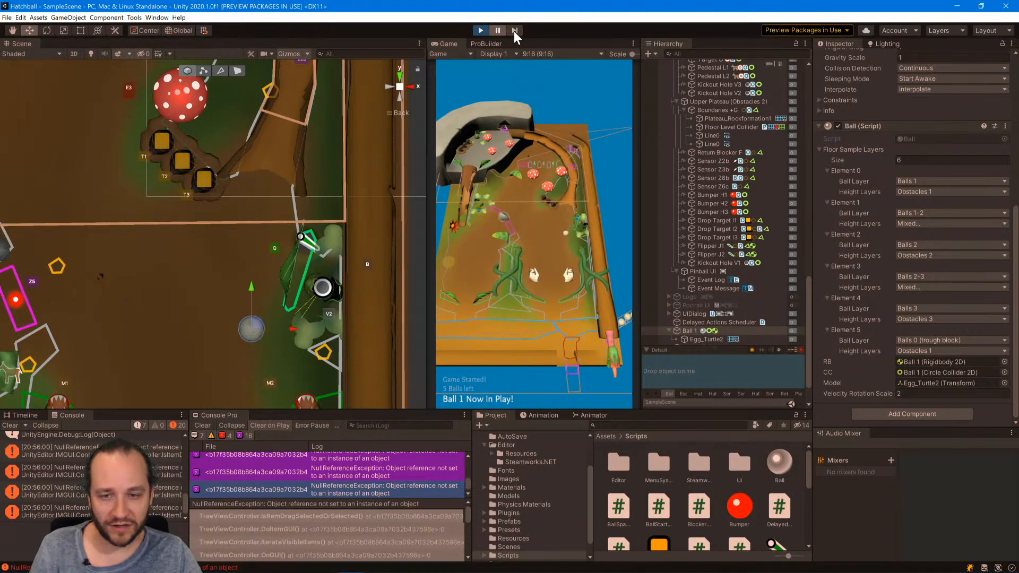
Examine the raycast in LateUpdate of Ball.cs and the raycastOffset definition against the paused scene in Unity.
key(alt+Tab)
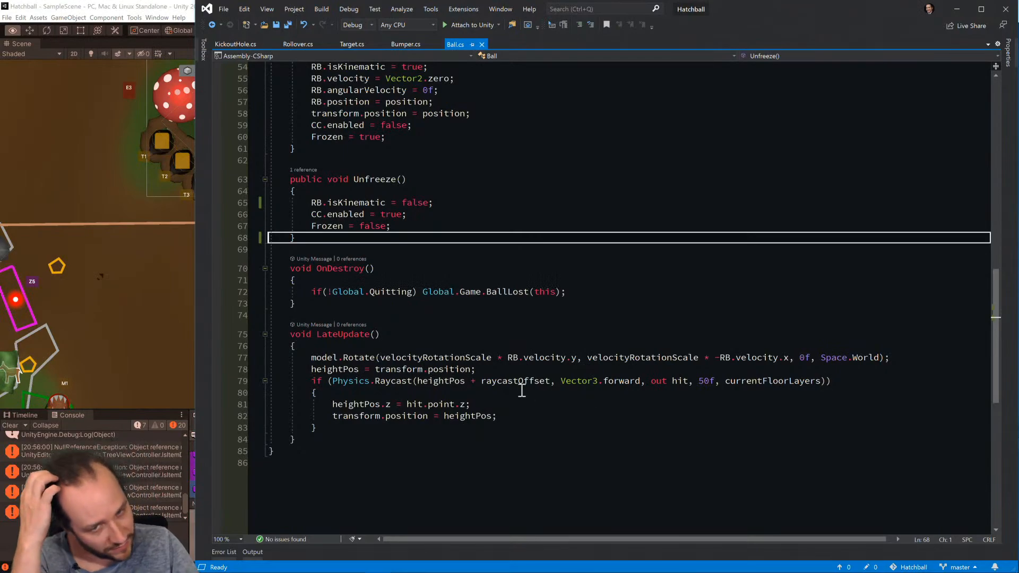
click(594, 368)
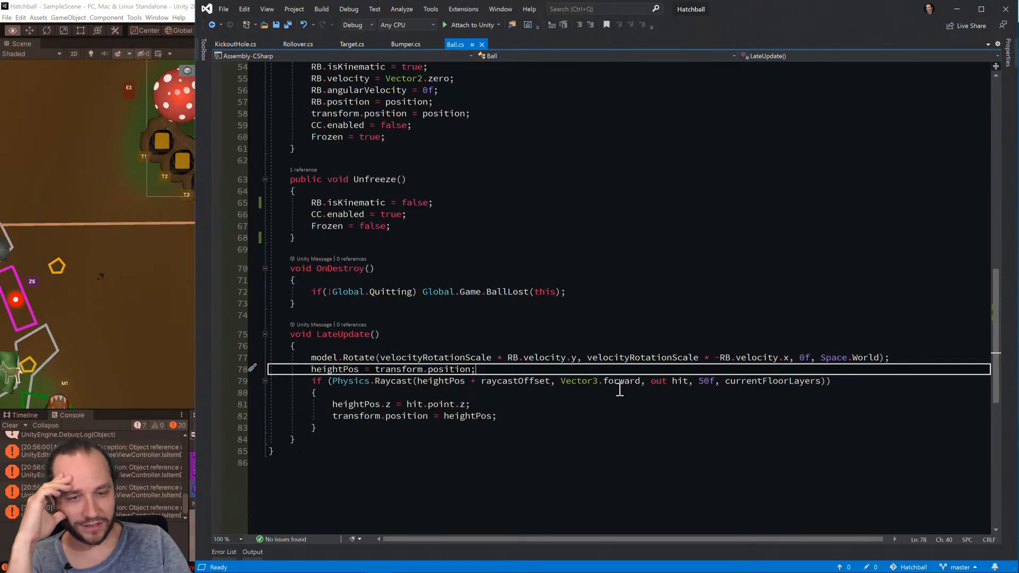
scroll(90, 281, down, 9)
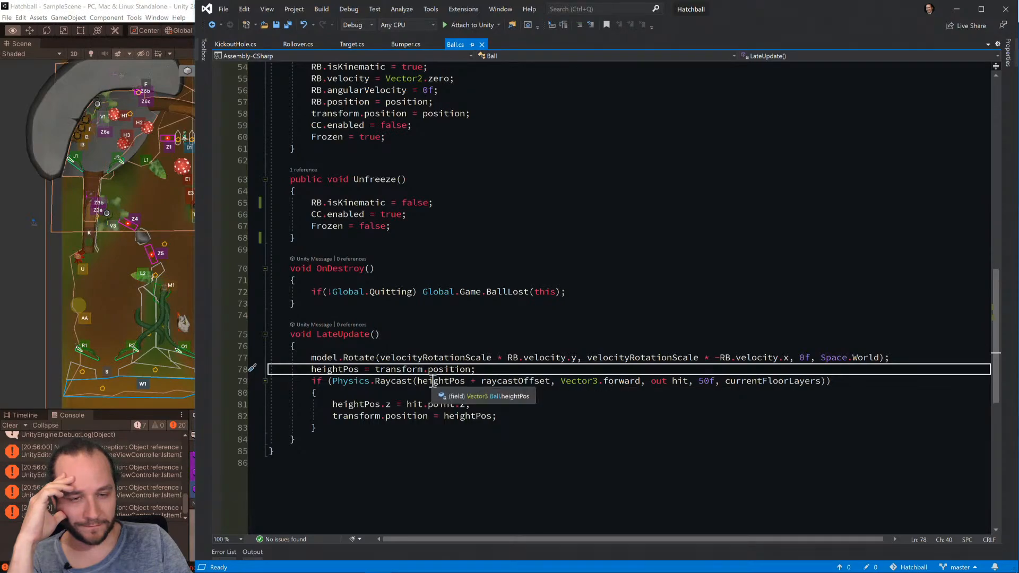
key(alt+Tab)
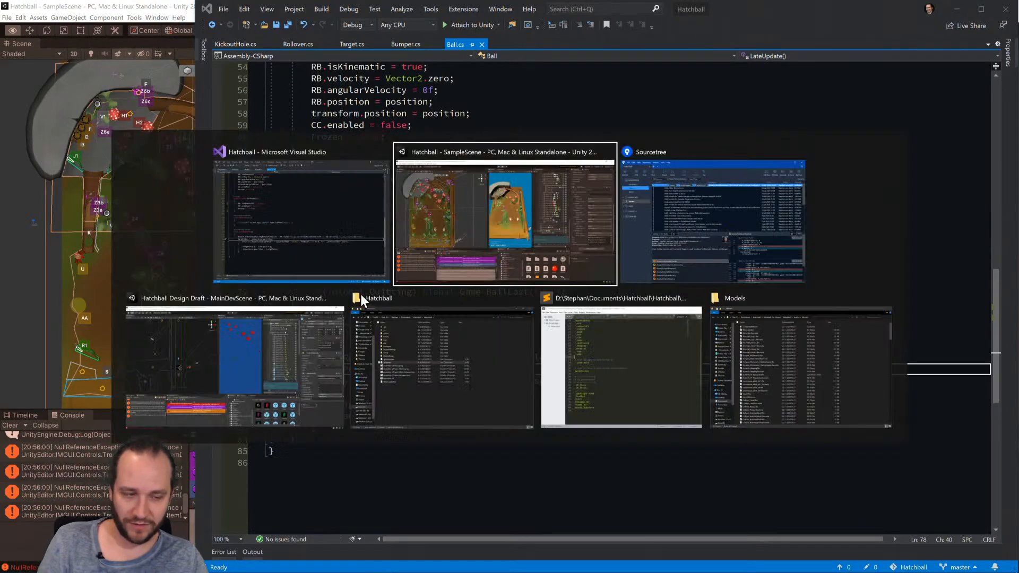
key(alt+Tab)
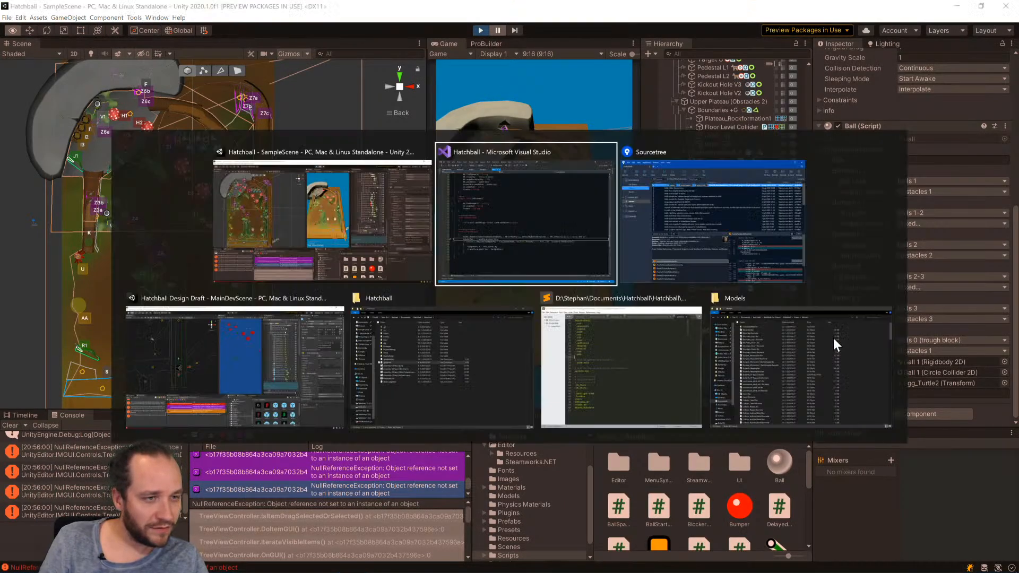
scroll(595, 318, up, 10)
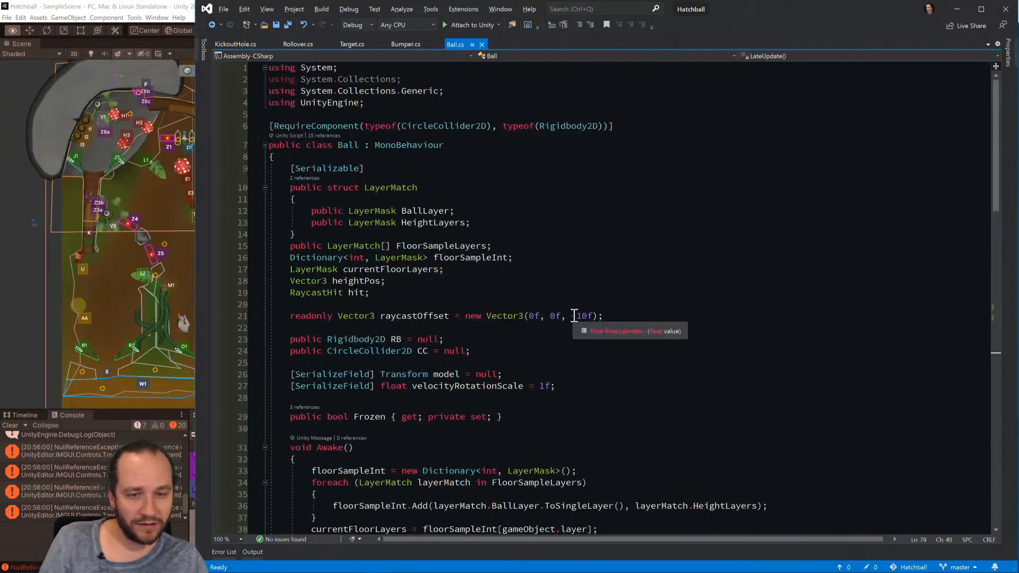
Compare the raycast in Ball.cs's LateUpdate with a tilted view of the paused pinball scene in Unity.
key(alt+Tab)
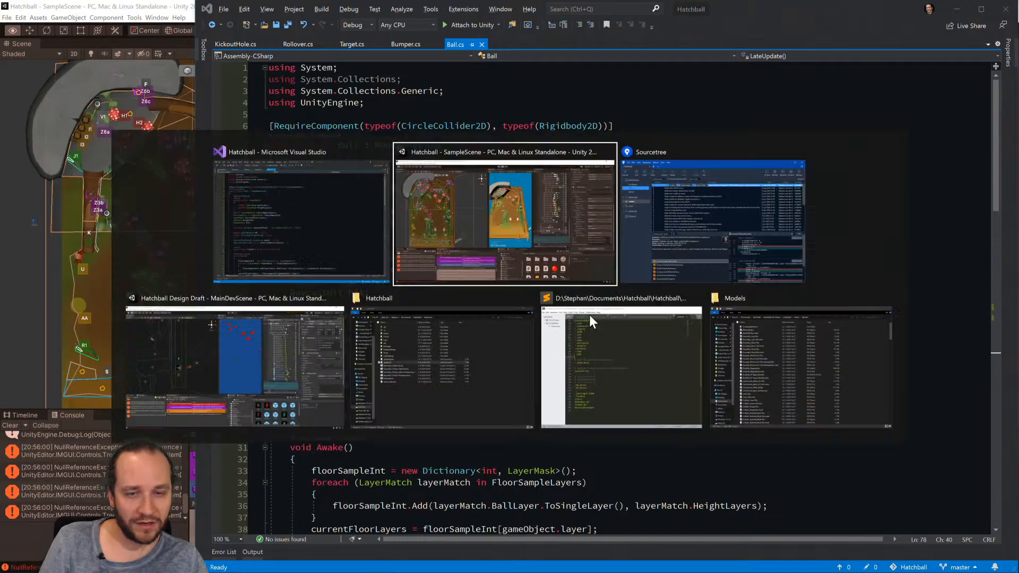
alt+drag(288, 353, 281, 113)
key(alt+Tab)
scroll(480, 373, down, 17)
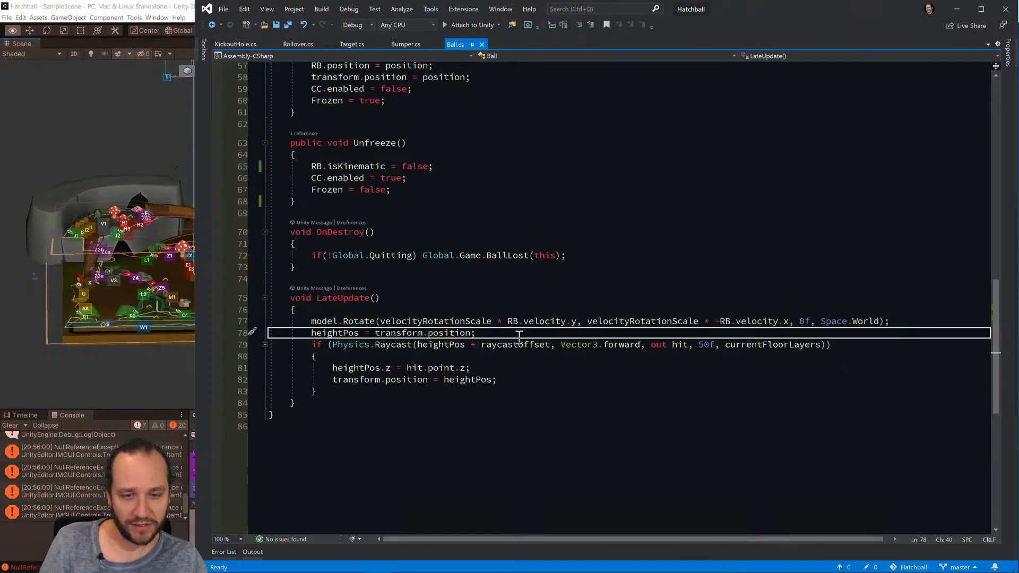
key(Right)
key(Down)
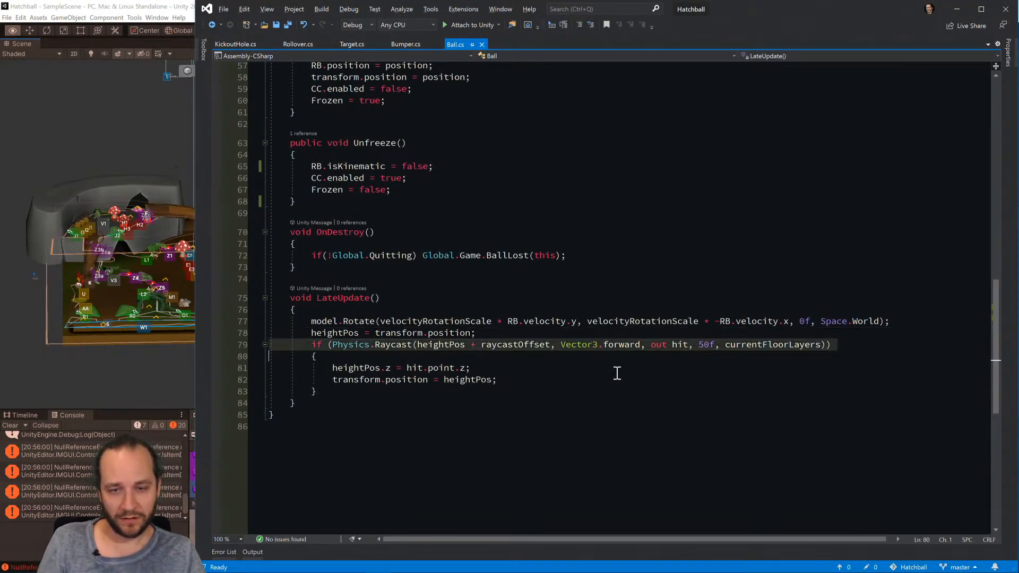
key(alt+Tab)
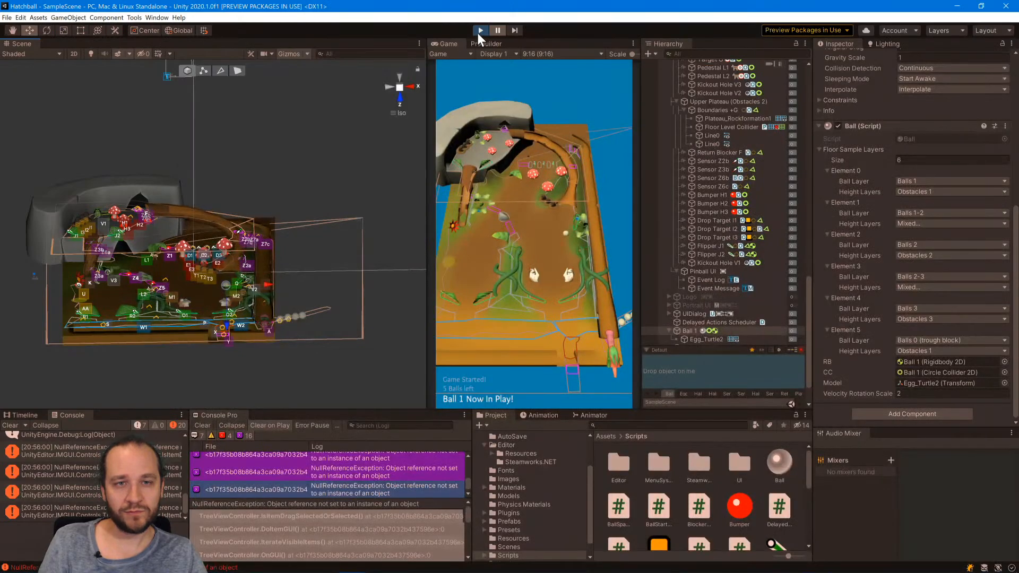
key(alt+Tab)
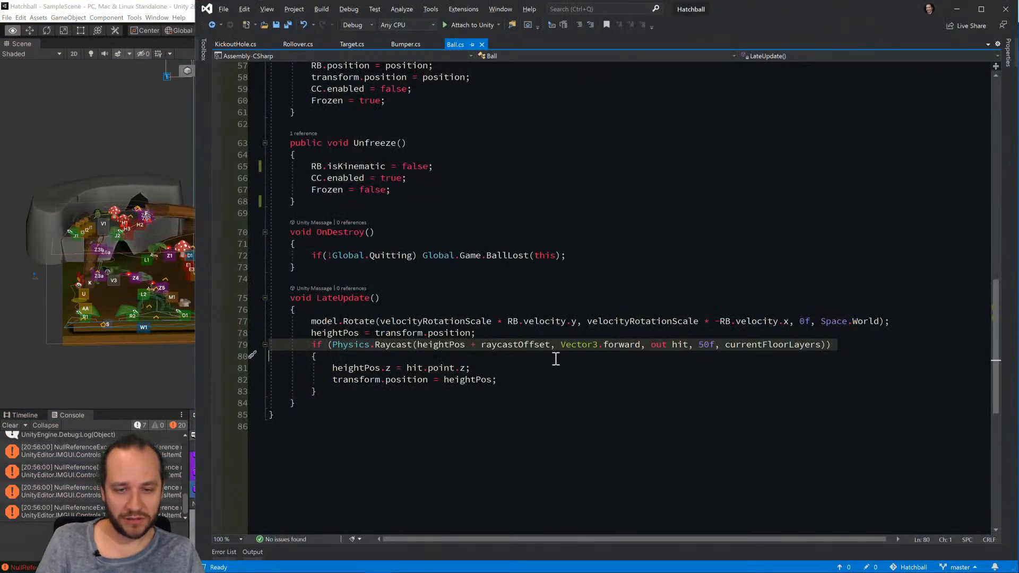
Begin a Debug.DrawRay call on a new line above the Physics.Raycast check in LateUpdate.
key(Up)
key(Up)
key(Up)
key(End)
key(Down)
key(Return)
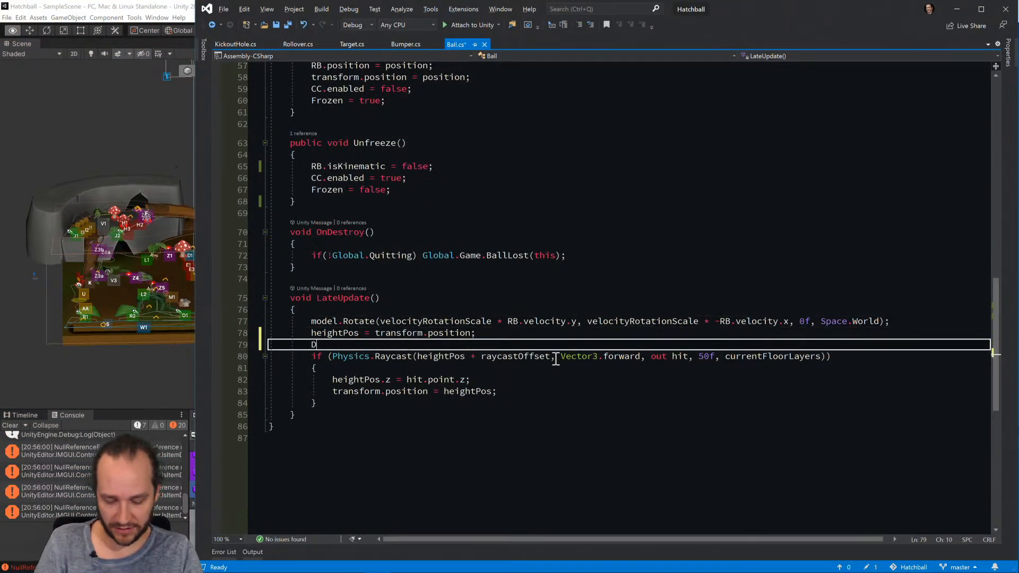
text(Debug.Dra)
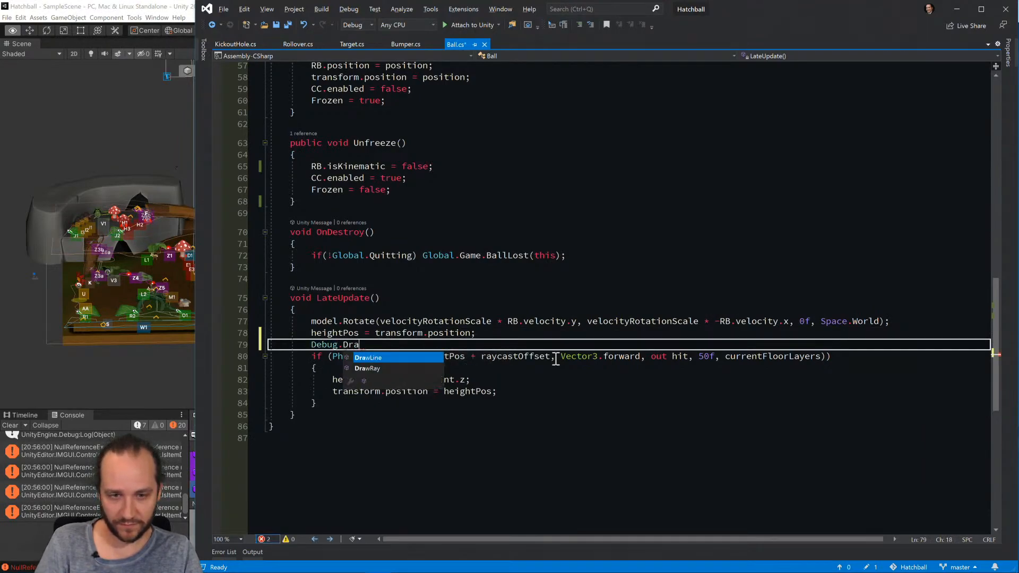
text(wRay()
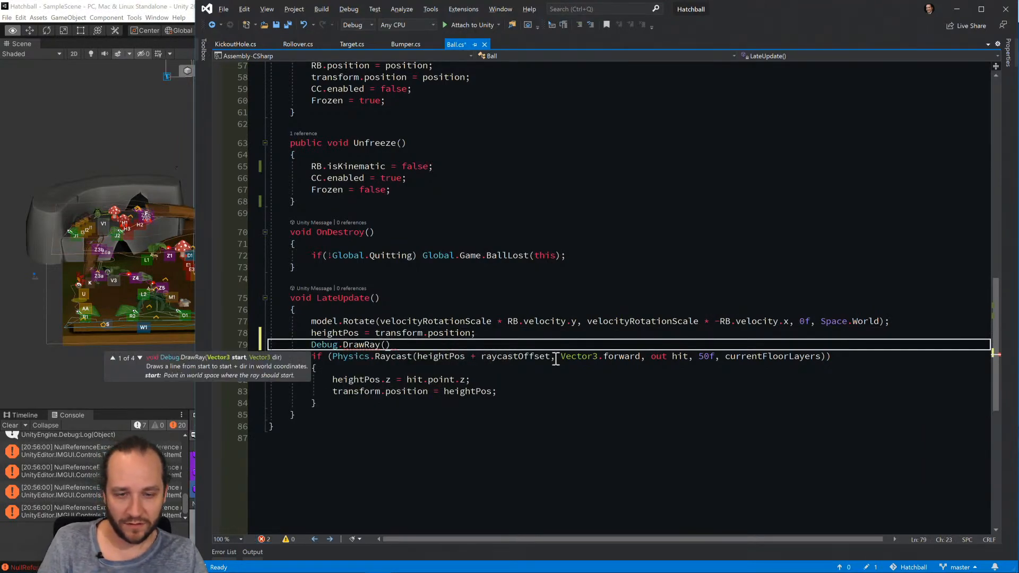
Give the DrawRay call heightPos + raycastOffset as its start and Vector3.forward as its direction, and save Ball.cs.
double_click(532, 355)
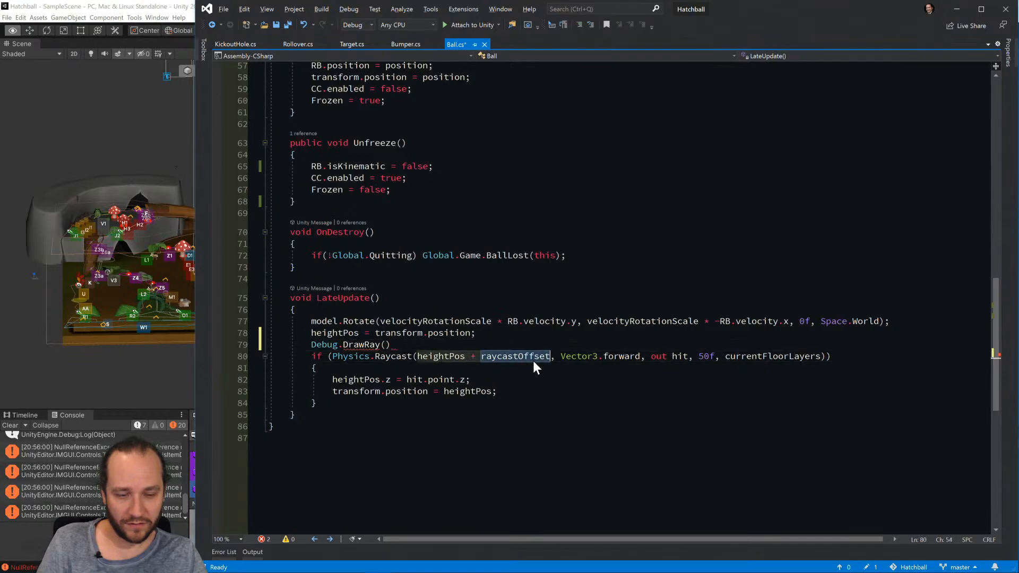
click(387, 345)
text(heightPos + raycastOffset)
drag(562, 358, 638, 359)
key(ctrl+shift+Left)
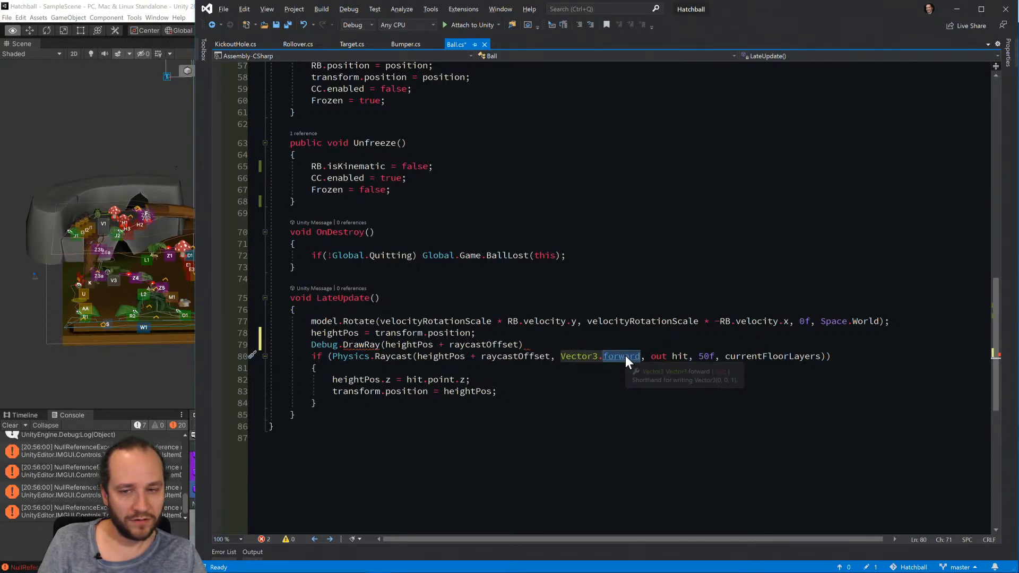
click(520, 345)
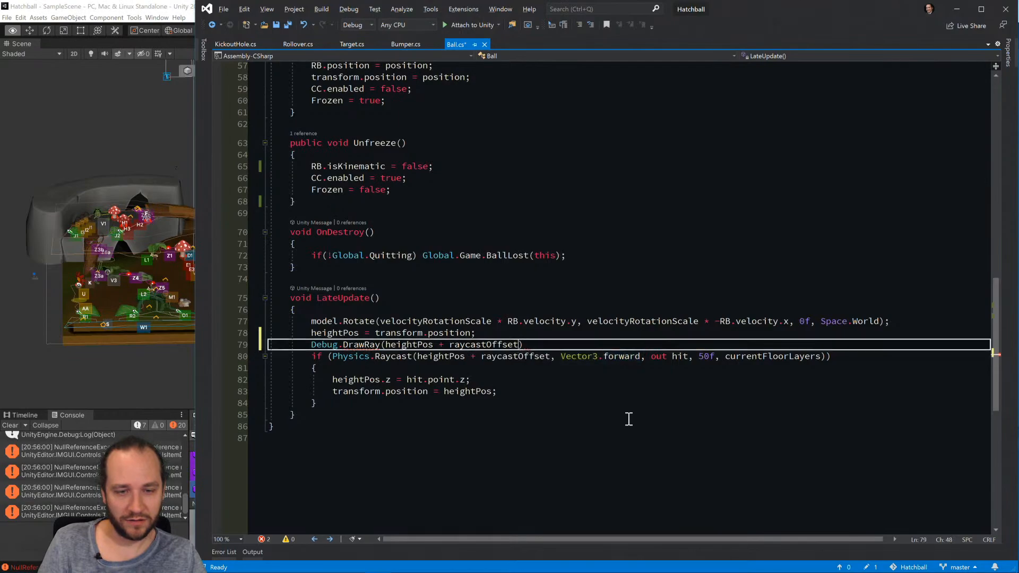
text(, Vector3.forward);)
key(ctrl+s)
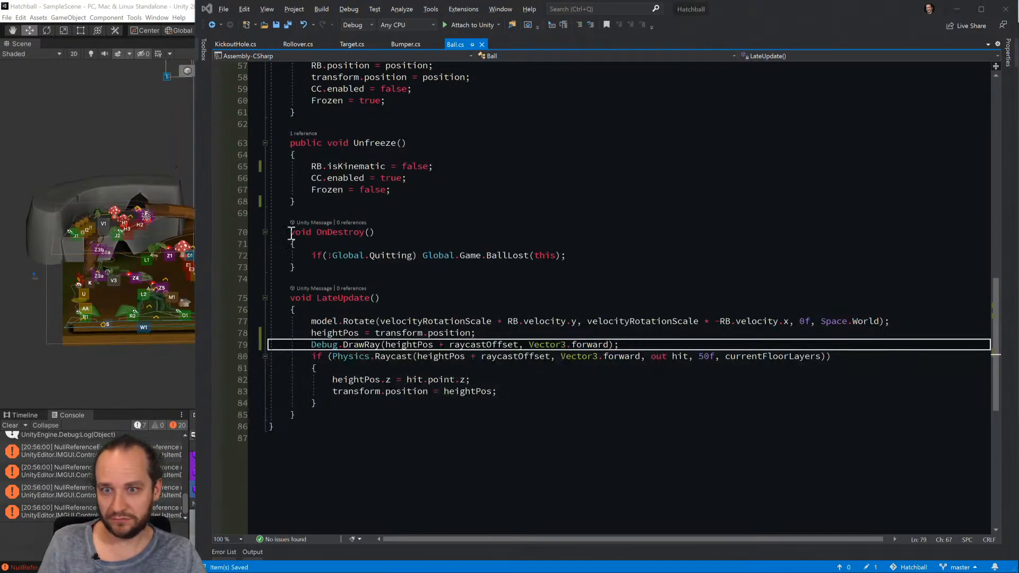
Switch to Unity, clear Console Pro, run the game and inspect the balls' debug rays from the side.
click(186, 364)
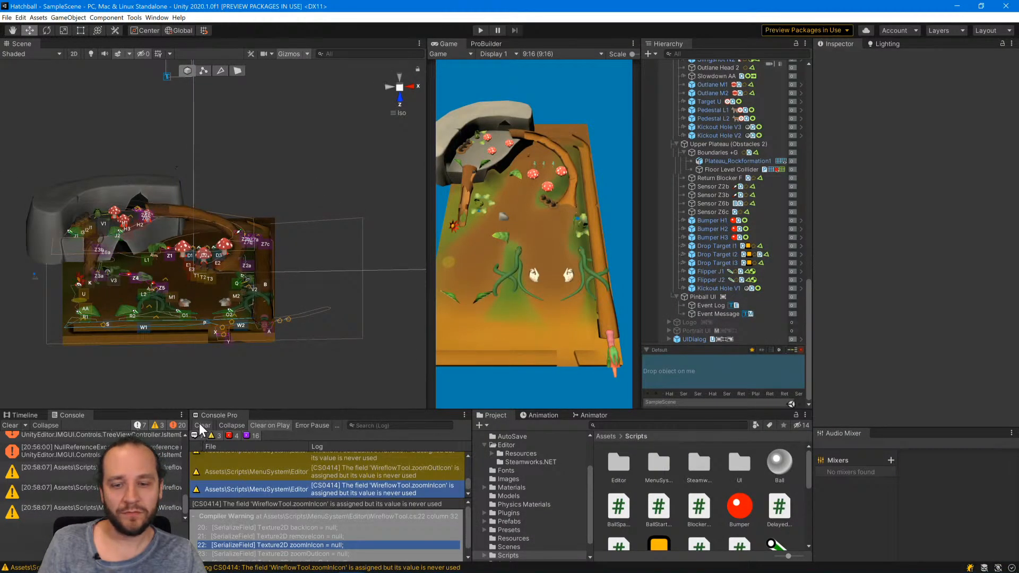
click(200, 424)
click(481, 31)
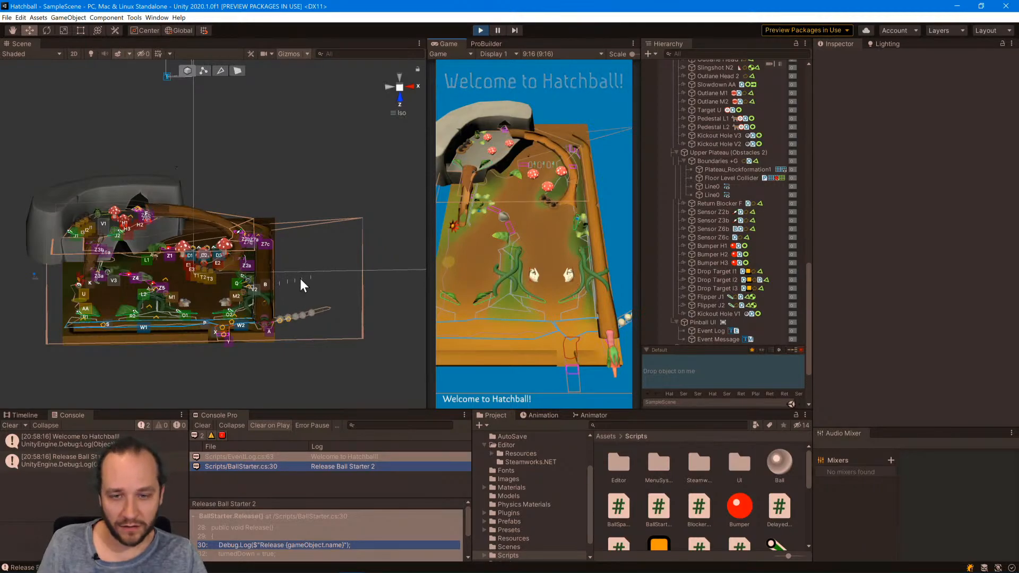
alt+drag(295, 297, 284, 263)
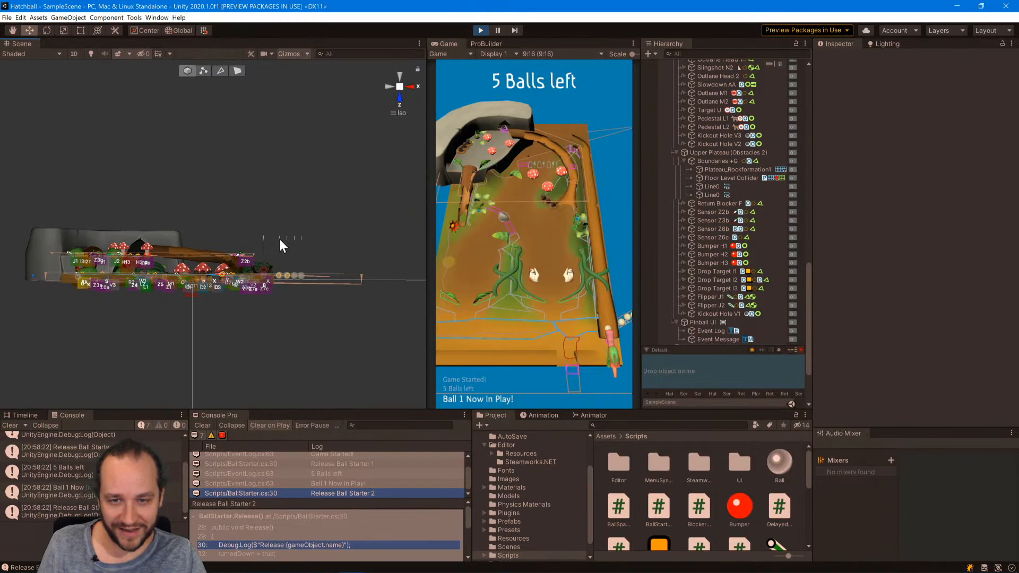
Stop the game, multiply the debug ray's Vector3.forward by 50f in Ball.cs and save the script.
click(481, 30)
key(alt+Tab)
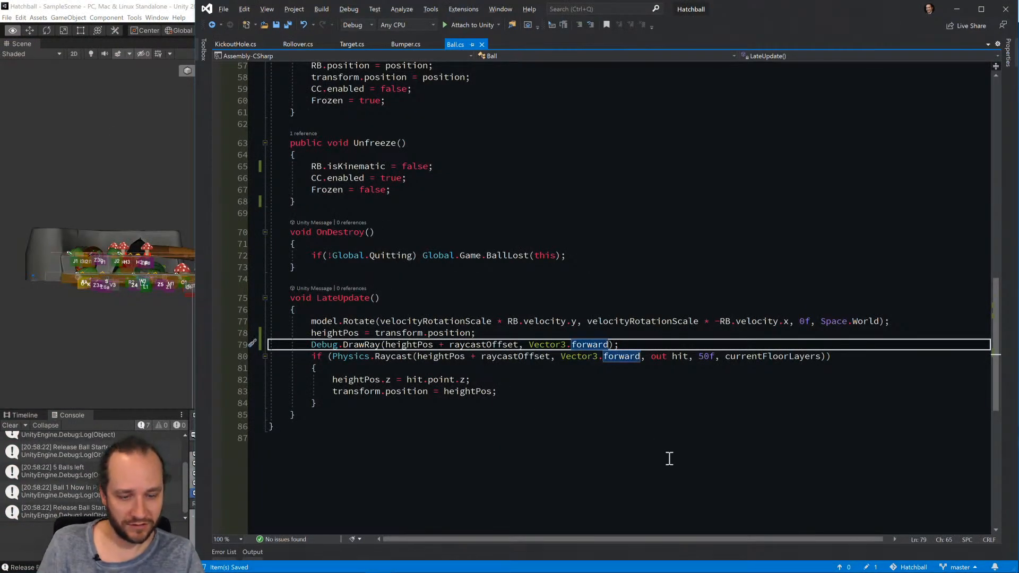
key(ctrl+s)
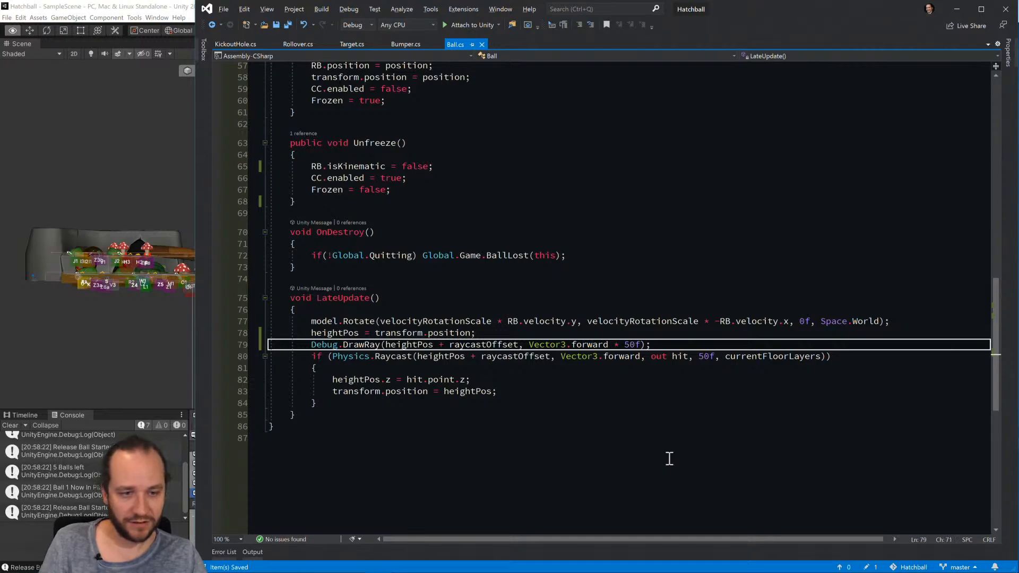
Check each argument of the Physics.Raycast call in LateUpdate against the method's parameter list.
click(556, 357)
key(BackSpace)
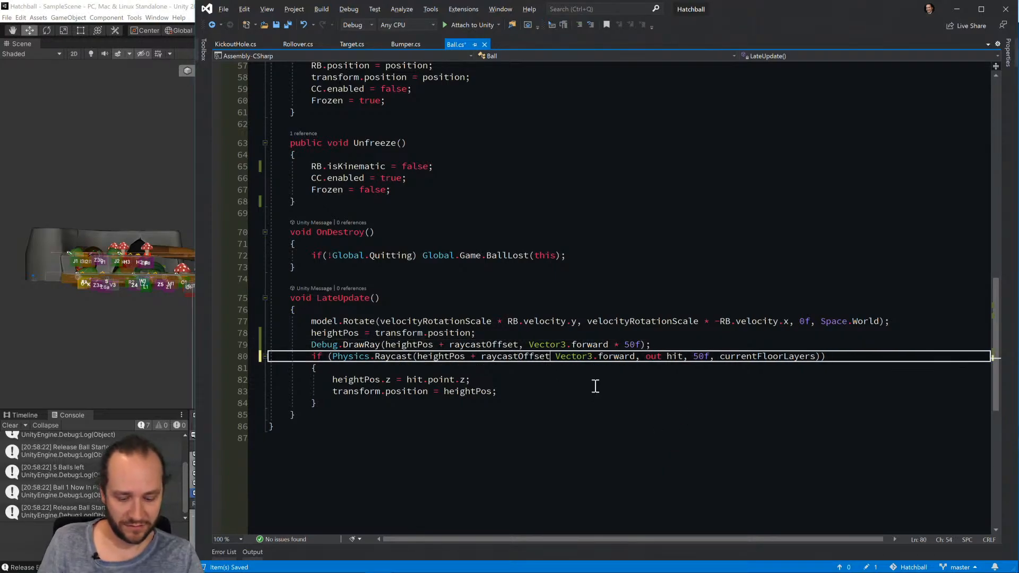
text(,)
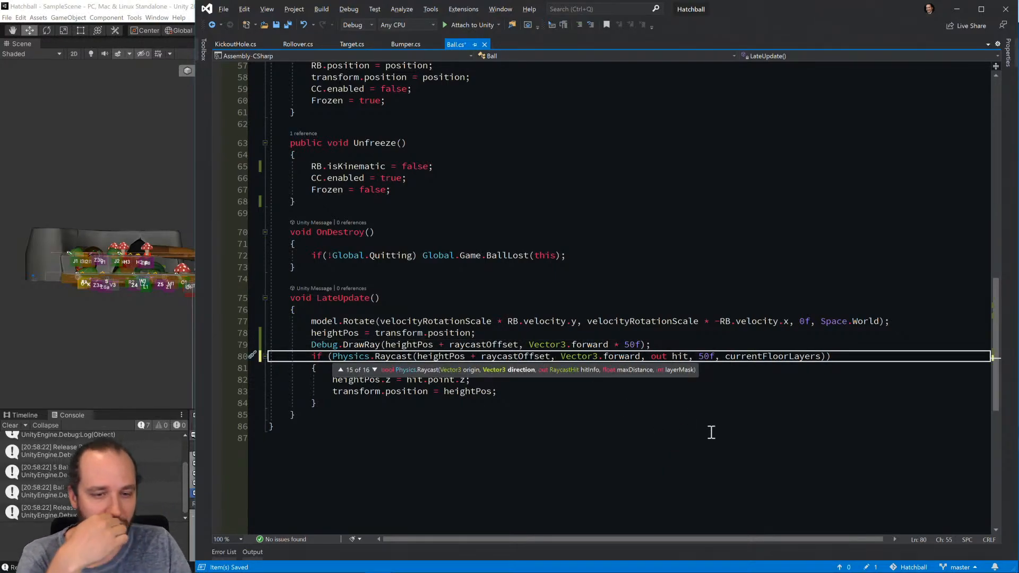
key(Right)
key(Right)
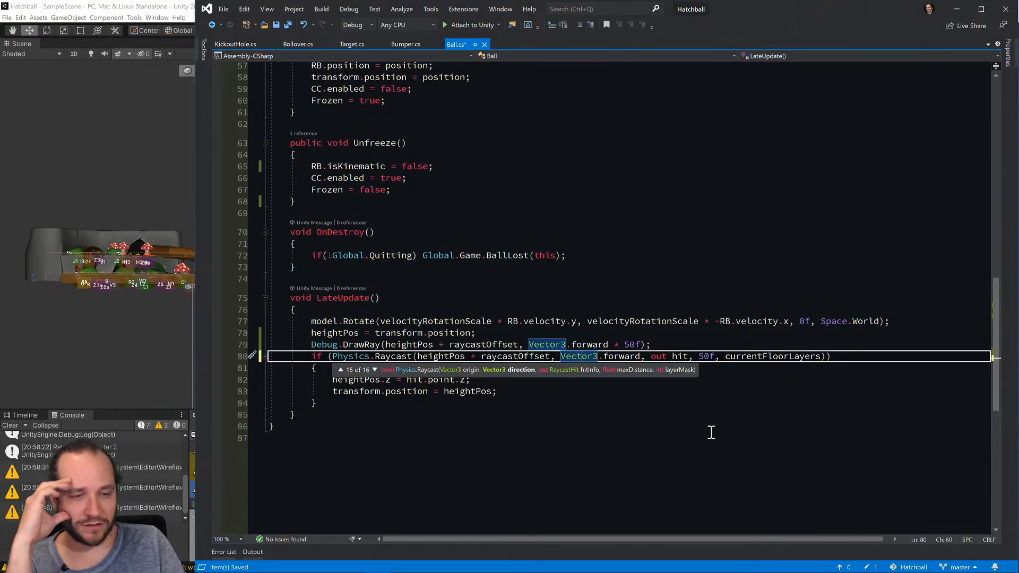
key(Right)
key(Right)
key(Right)
key(Right)
key(Right)
key(Right)
key(Right)
key(Right)
key(Right)
key(Right)
key(Right)
key(Right)
key(Right)
key(Right)
key(Right)
key(Right)
key(Right)
key(Right)
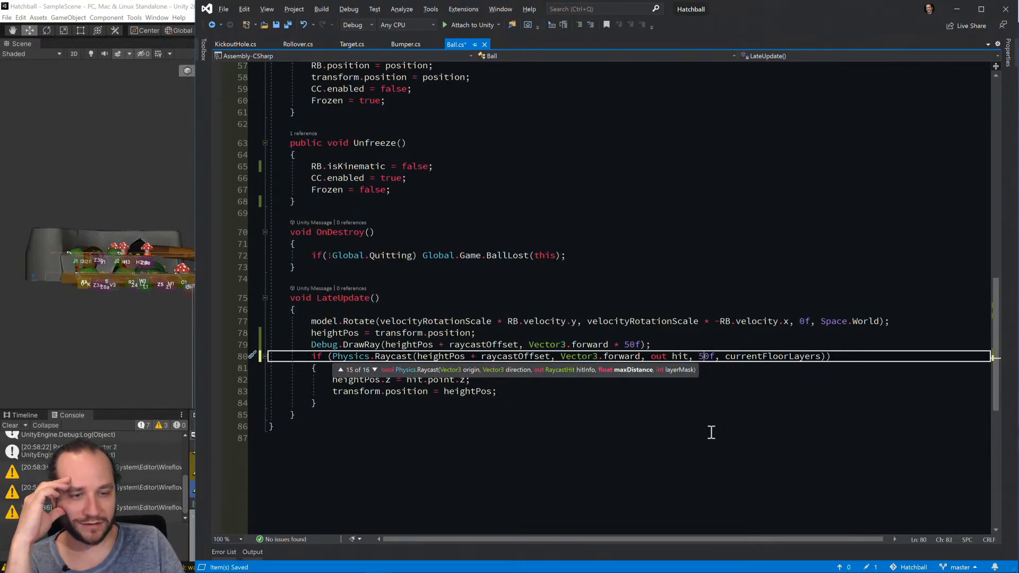
key(Right)
key(Right)
key(Right)
key(Right)
key(Right)
key(Right)
key(Right)
key(Right)
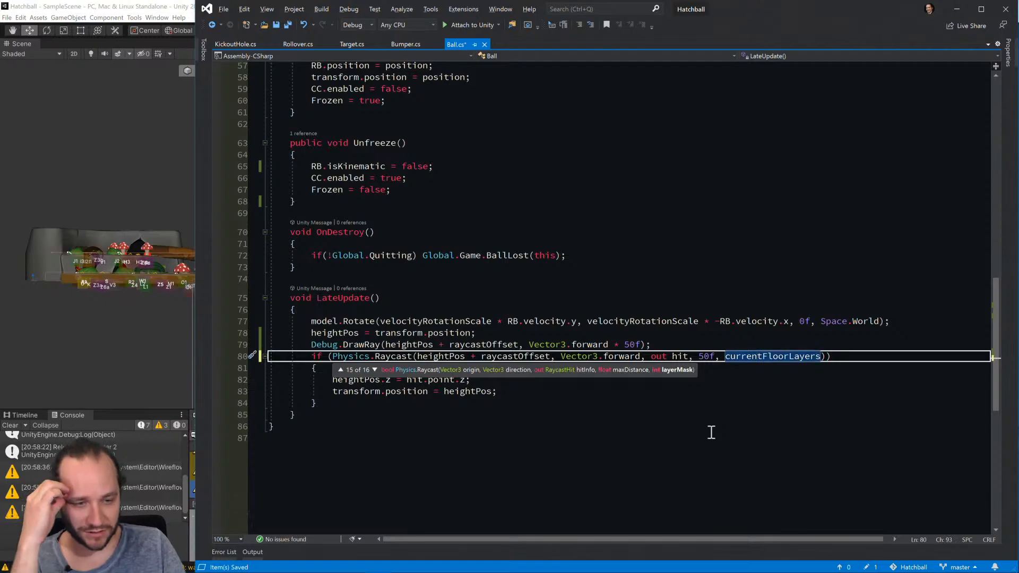
key(Up)
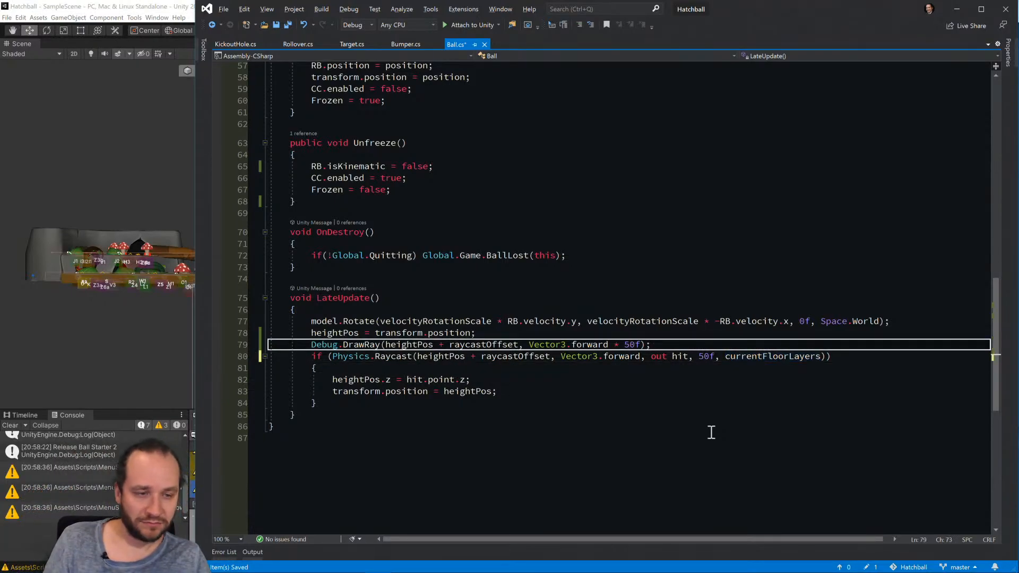
Return to Unity, run the game again and examine the lengthened debug rays around the waiting balls.
key(alt+Tab)
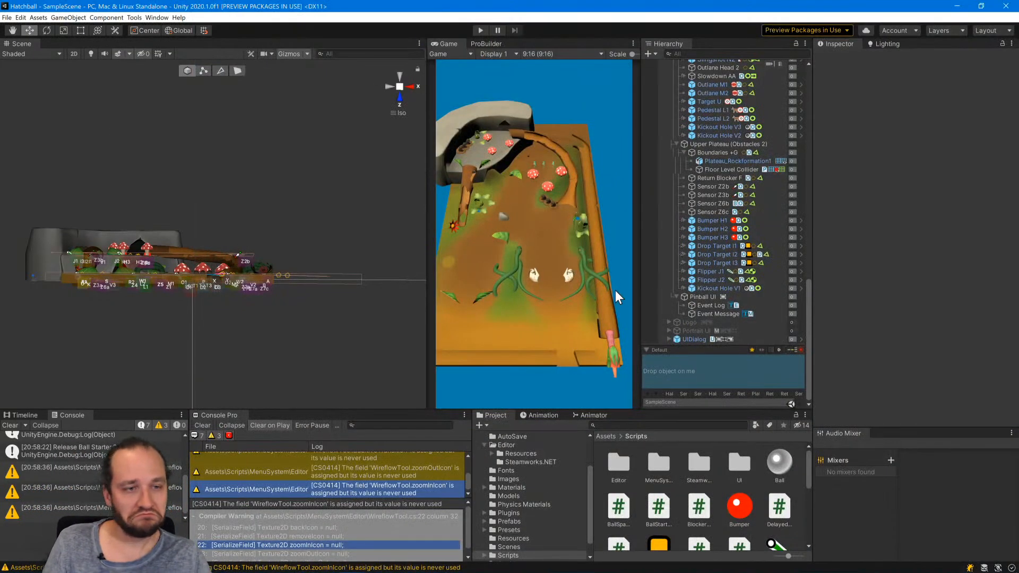
click(480, 31)
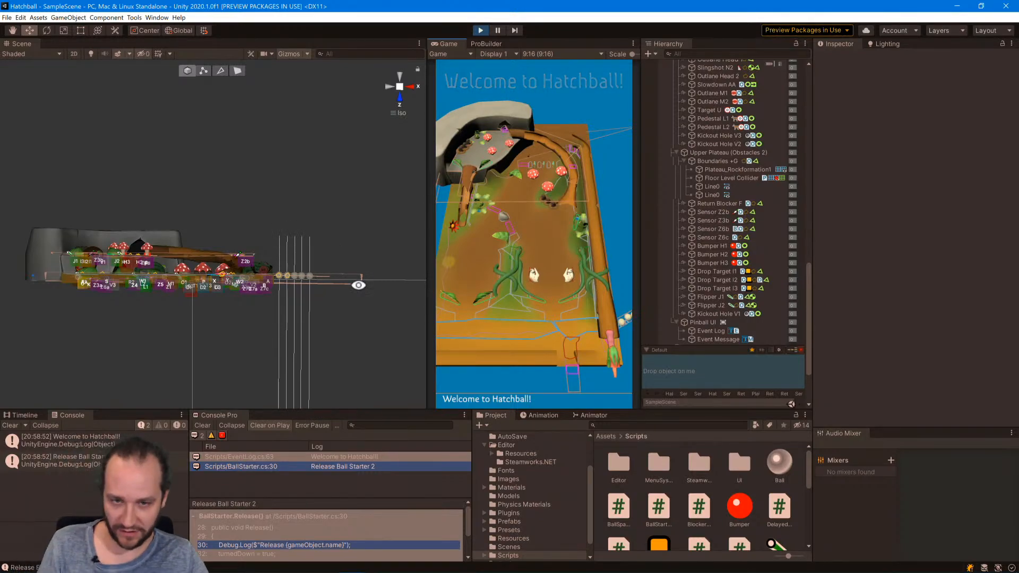
alt+drag(357, 284, 365, 357)
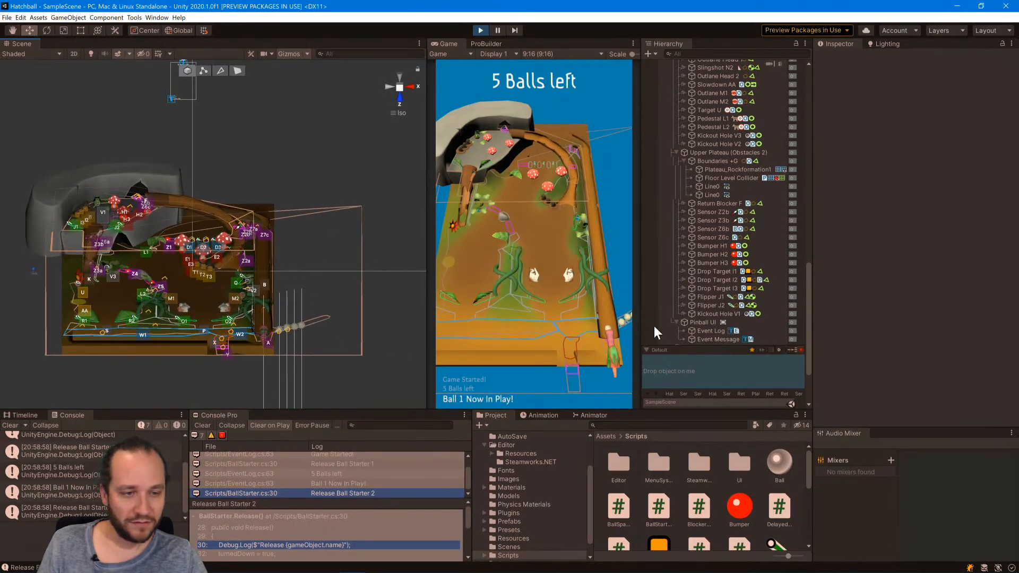
Select Ball 1 in the running game and show its Ball script's private fields with the Inspector in Debug mode.
scroll(692, 304, down, 5)
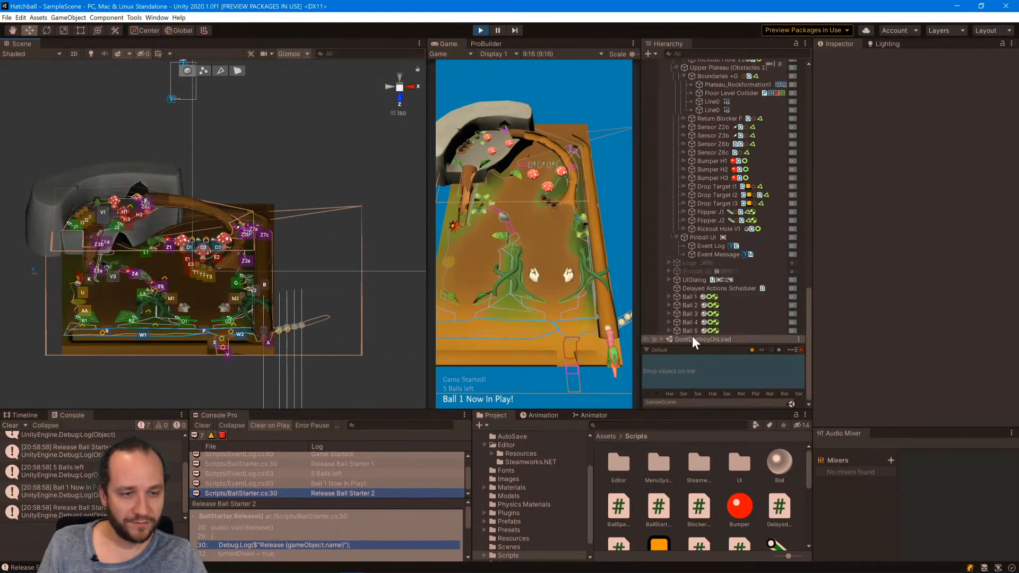
click(689, 297)
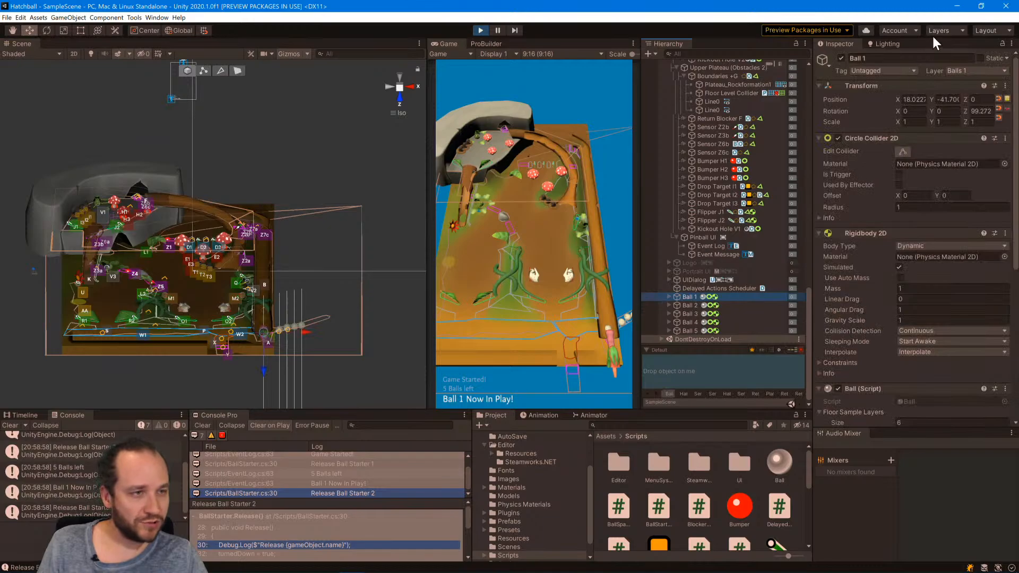
click(1012, 45)
click(847, 61)
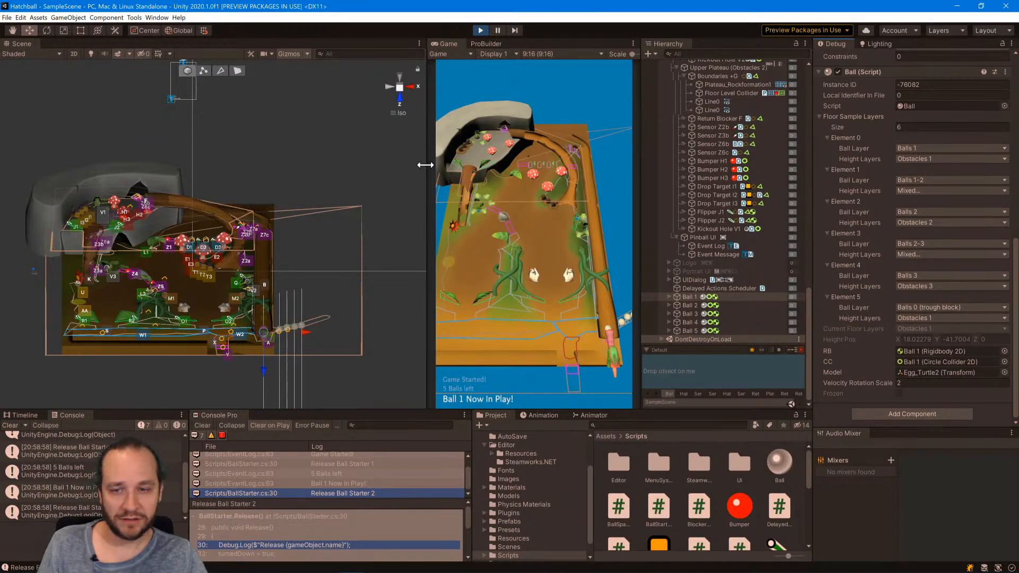
Try to move Ball 1 from the launch lane to the upper plateau in the tilted scene view.
alt+drag(423, 164, 328, 357)
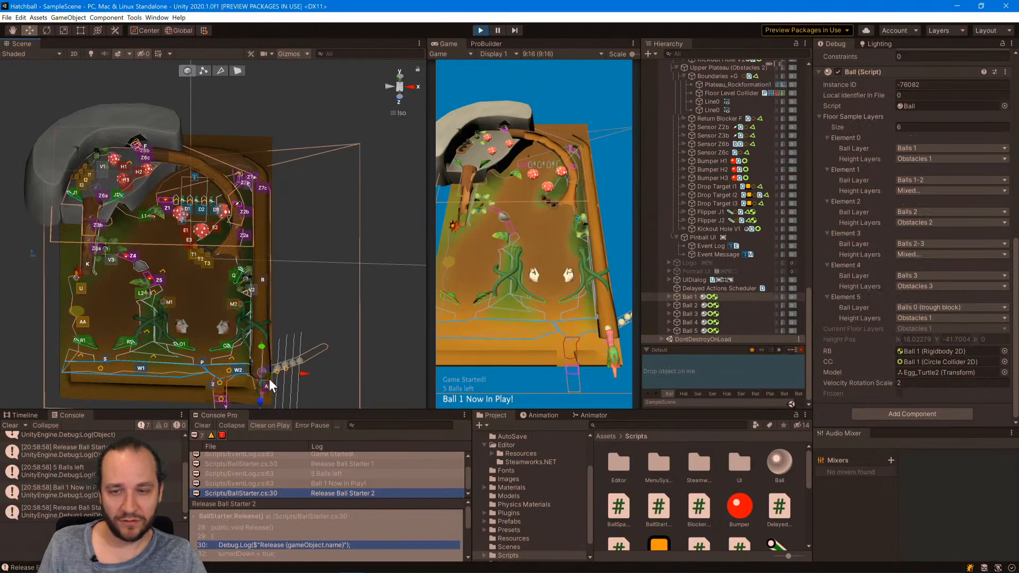
drag(269, 379, 109, 199)
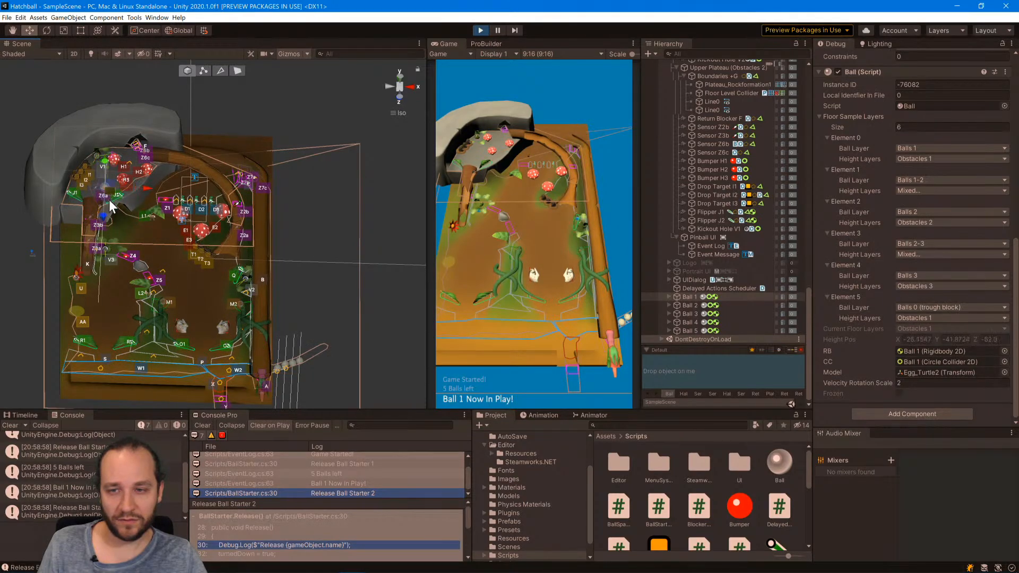
middle_drag(176, 252, 189, 329)
Using the Back view of the scene, move Ball 1 onto the upper plateau at about X -15, Y 22.
alt+drag(189, 330, 200, 442)
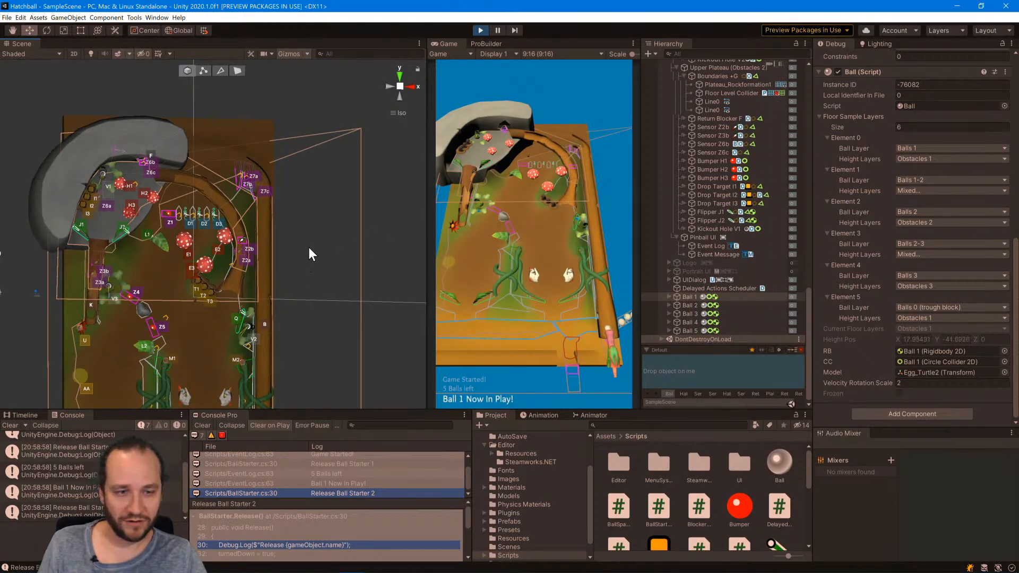
scroll(332, 201, down, 2)
middle_drag(332, 201, 318, 132)
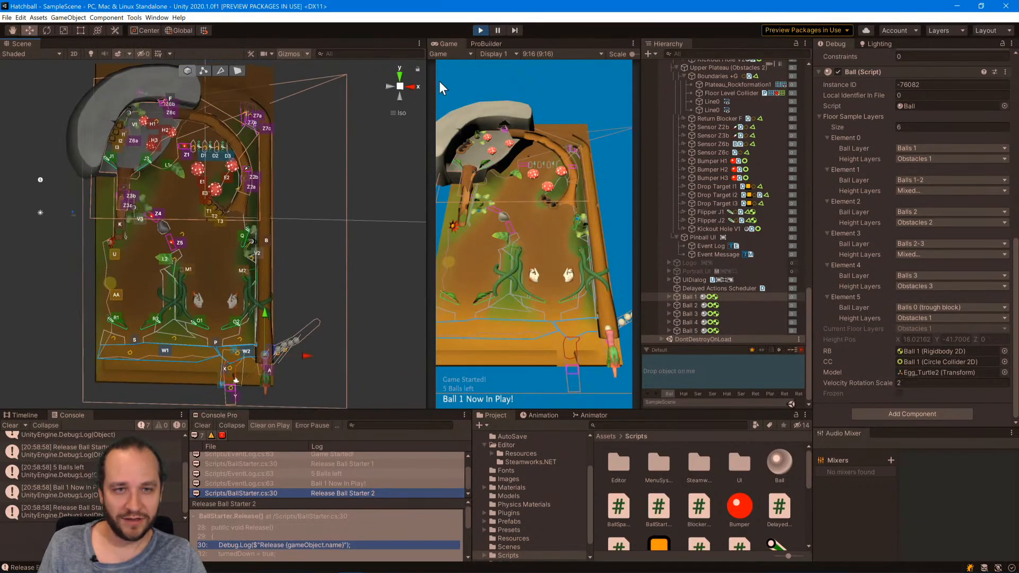
click(389, 87)
click(408, 84)
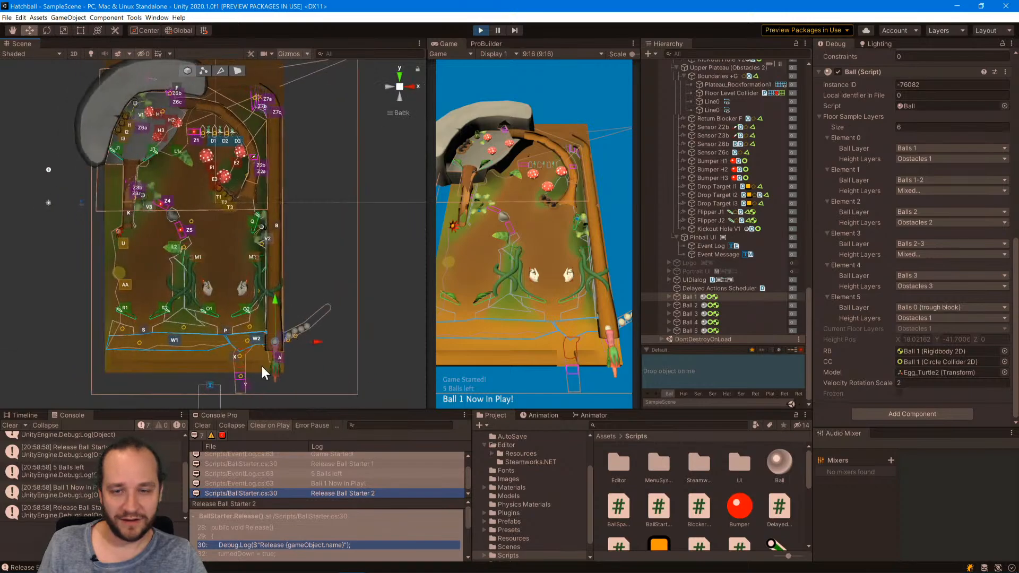
drag(285, 335, 149, 121)
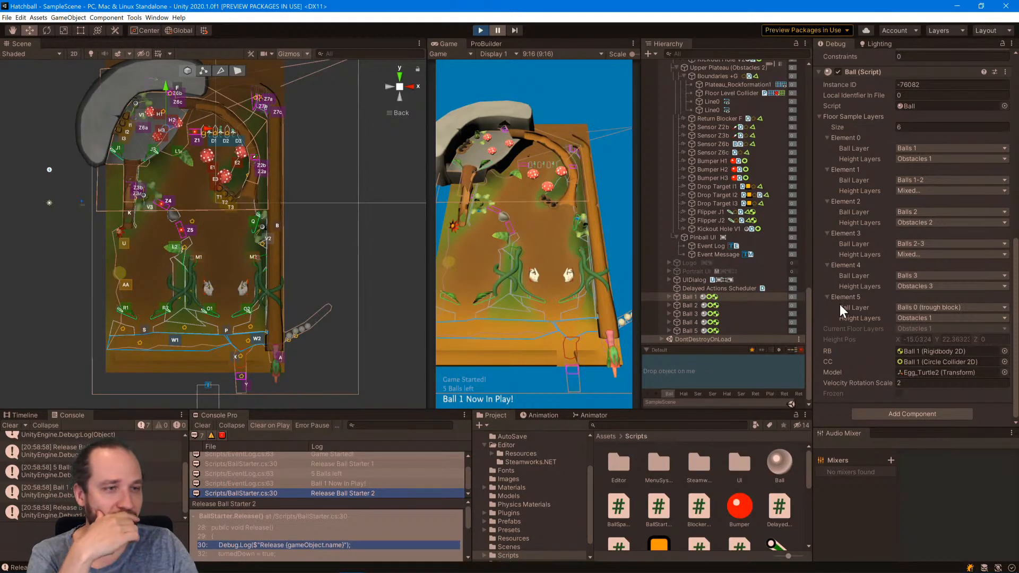
Stop the game and open the BlockerActivator script attached to Sensor Z6b at the upper plateau's entrance.
scroll(844, 304, up, 10)
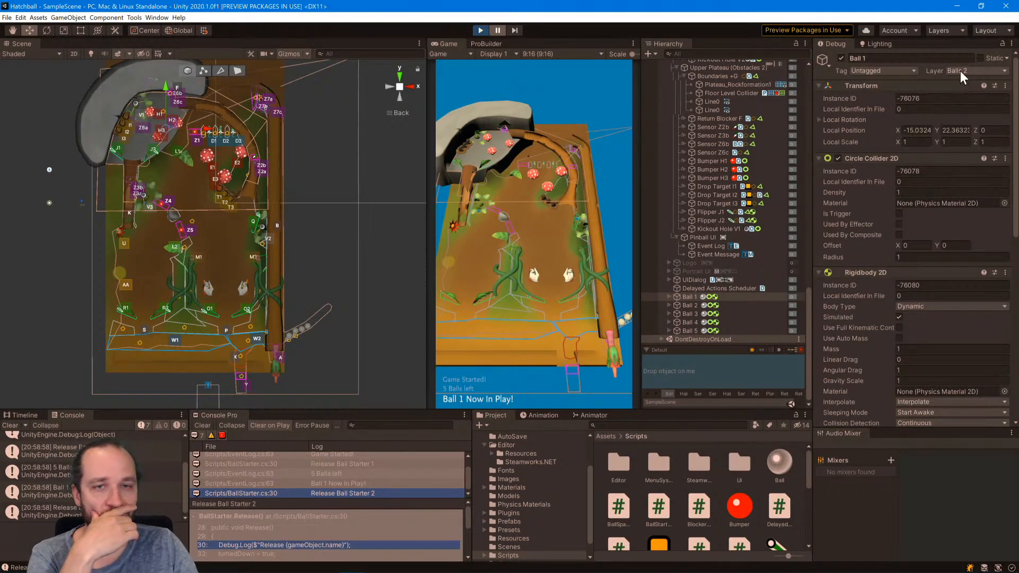
click(479, 29)
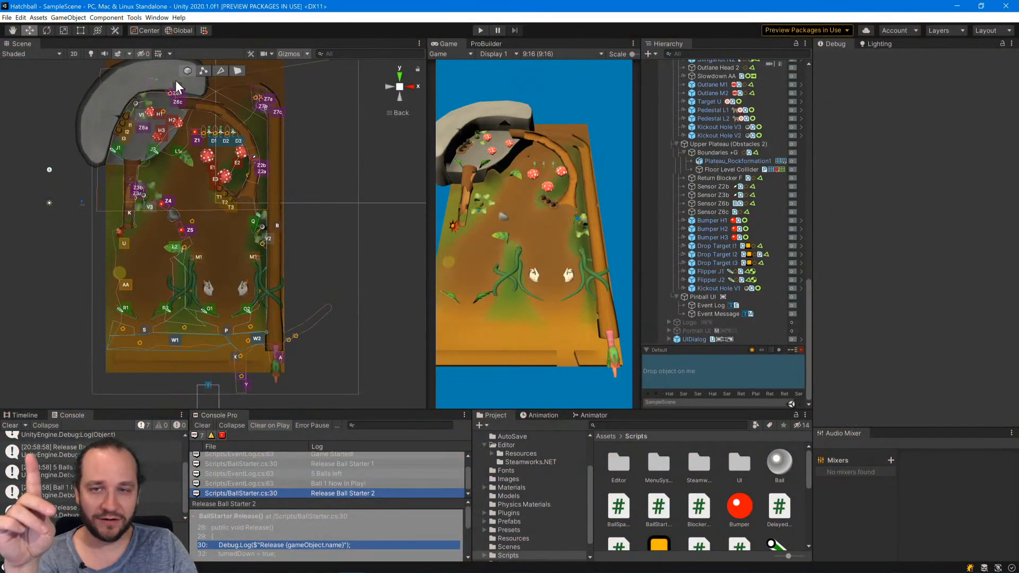
scroll(175, 81, up, 5)
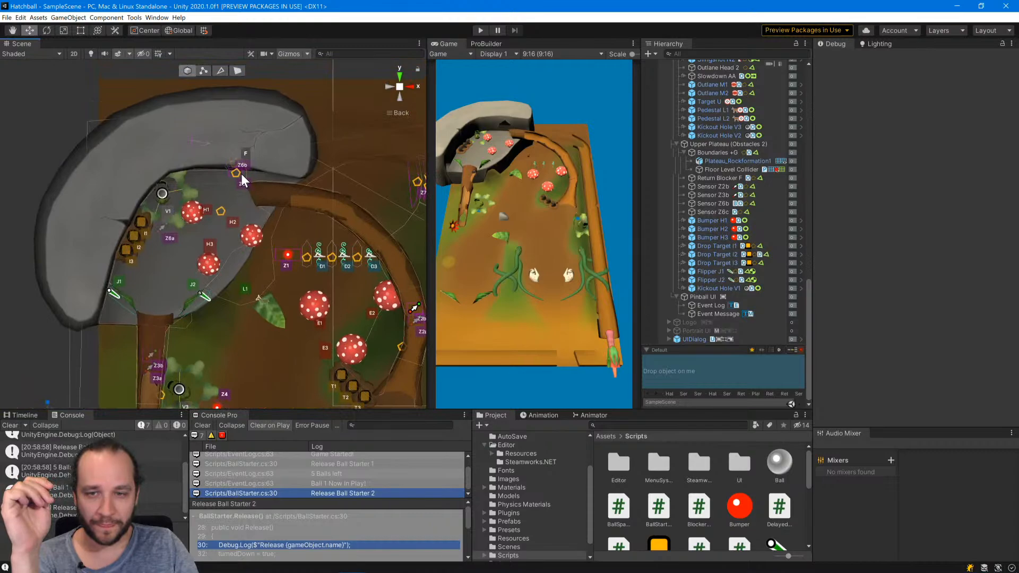
click(238, 173)
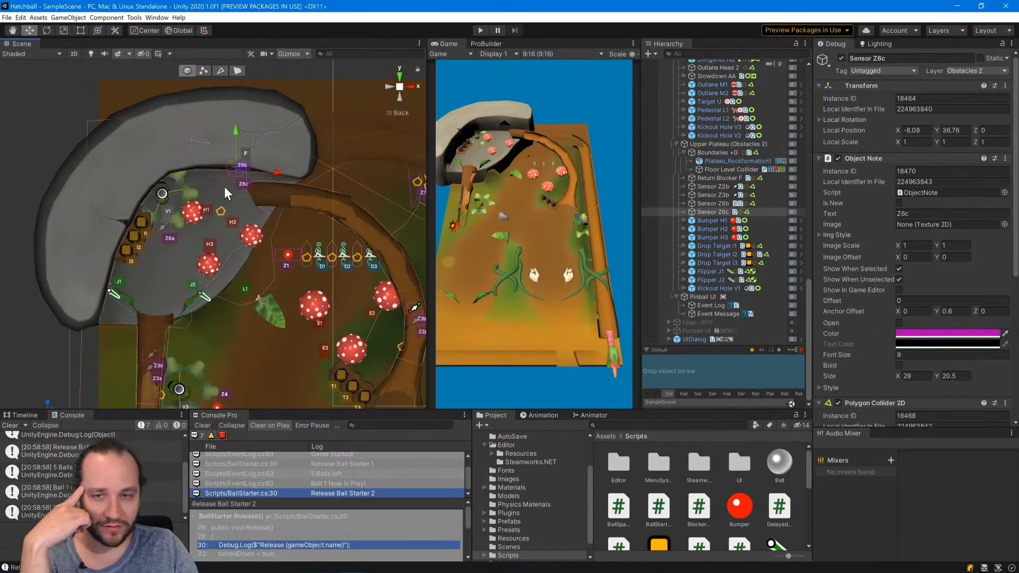
click(230, 159)
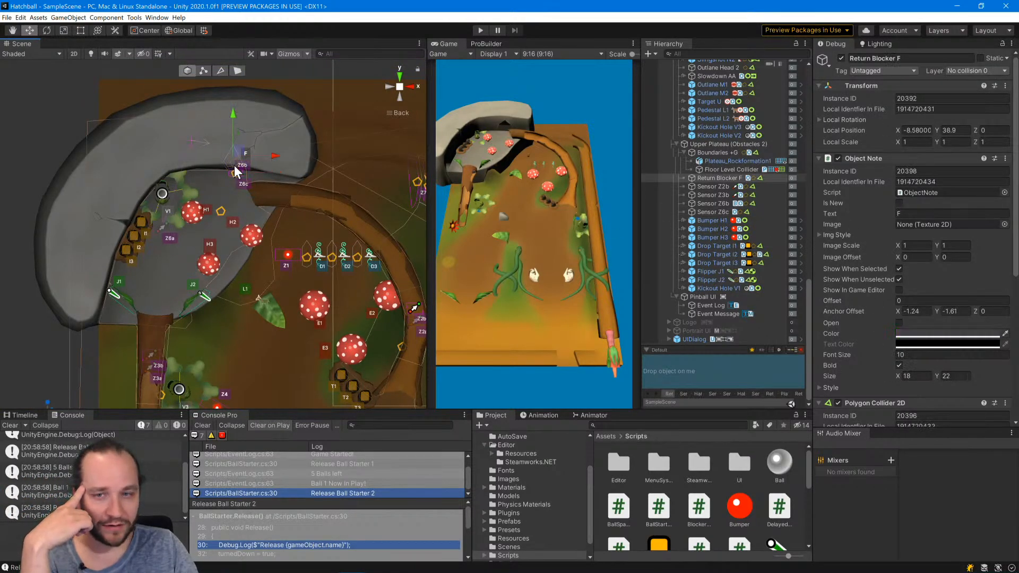
click(234, 165)
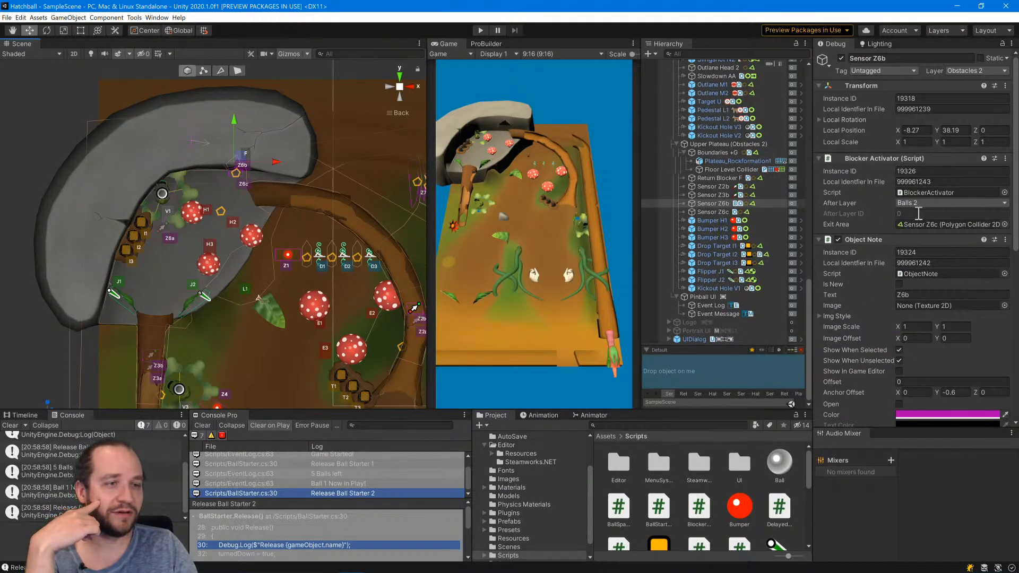
double_click(918, 193)
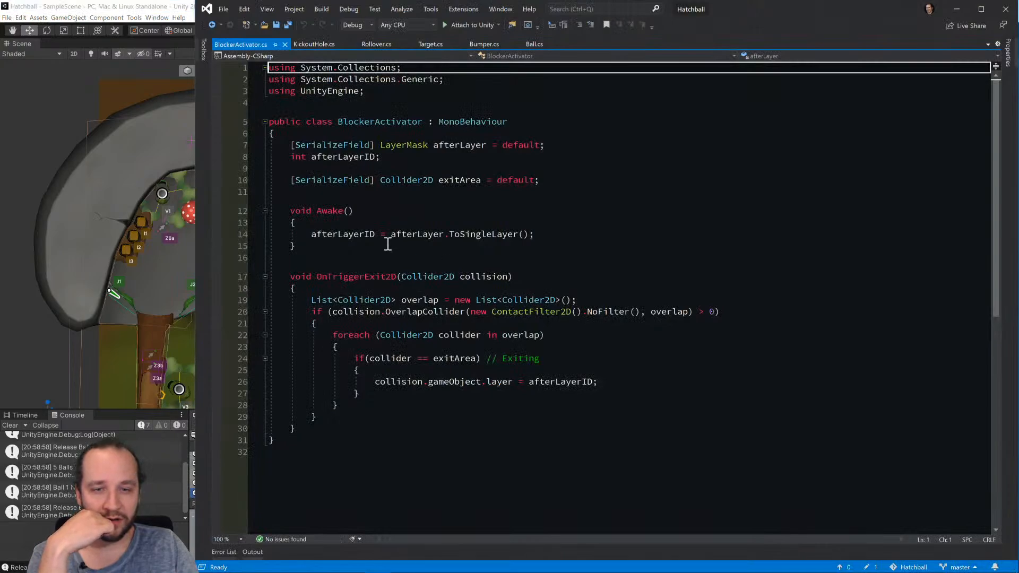
In OnTriggerExit2D's exit branch, replace gameObject.layer after collision with a GetComponent<Ball> lookup.
click(513, 382)
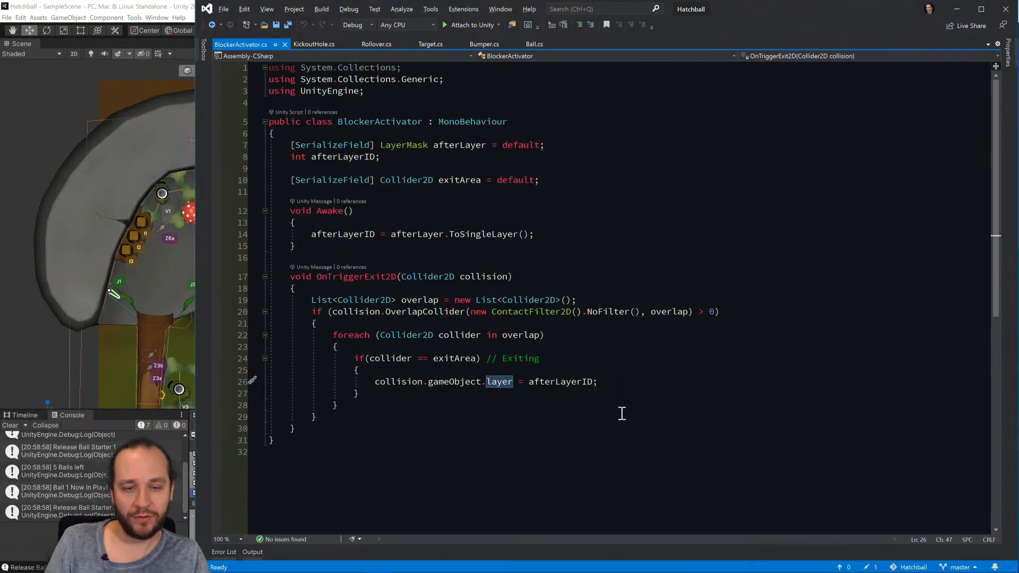
key(BackSpace)
key(BackSpace)
key(BackSpace)
key(BackSpace)
key(BackSpace)
key(BackSpace)
key(BackSpace)
key(BackSpace)
key(BackSpace)
key(BackSpace)
key(BackSpace)
key(BackSpace)
key(BackSpace)
key(BackSpace)
key(BackSpace)
key(BackSpace)
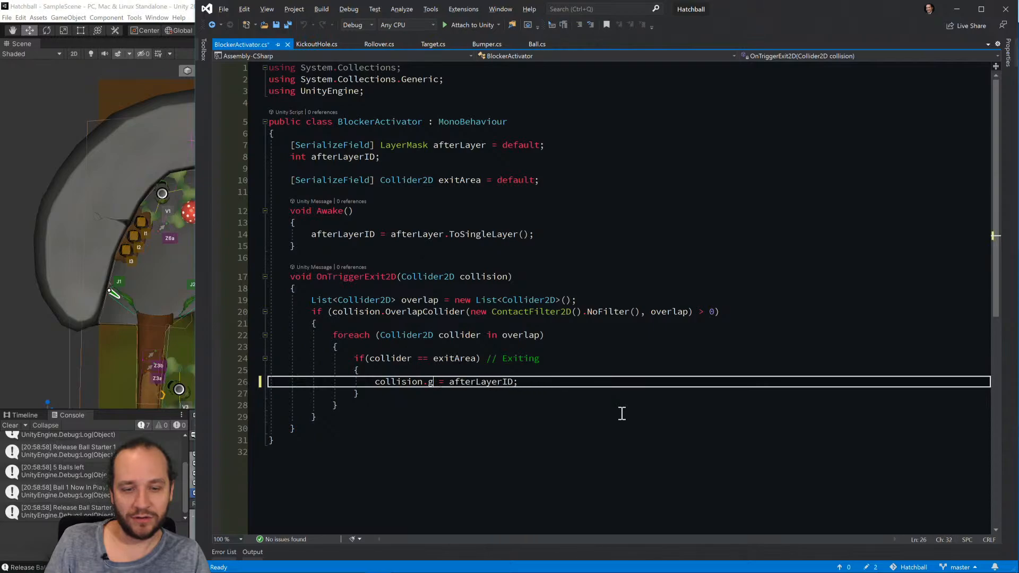
text(GetComponent<)
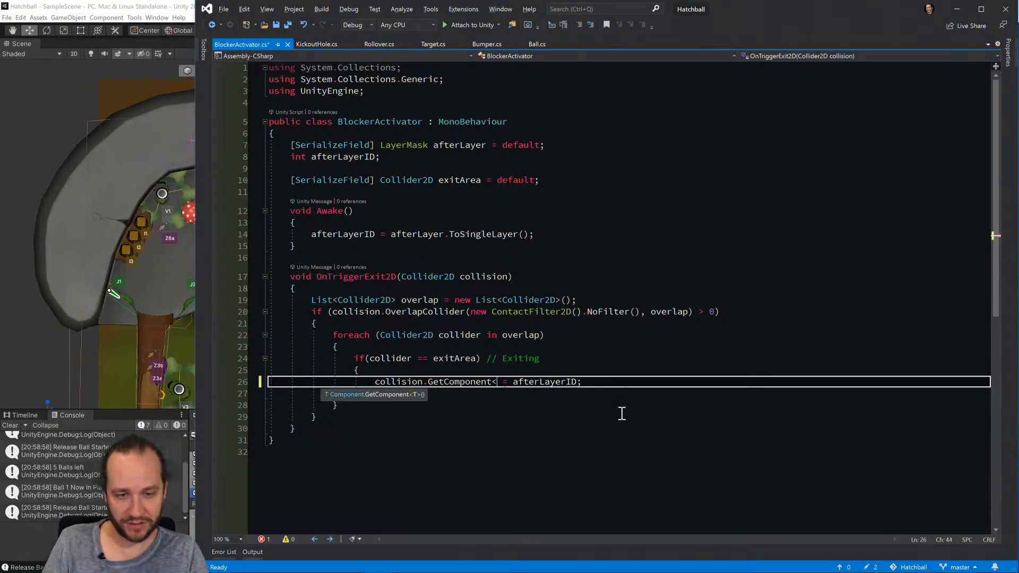
text(Ball>)
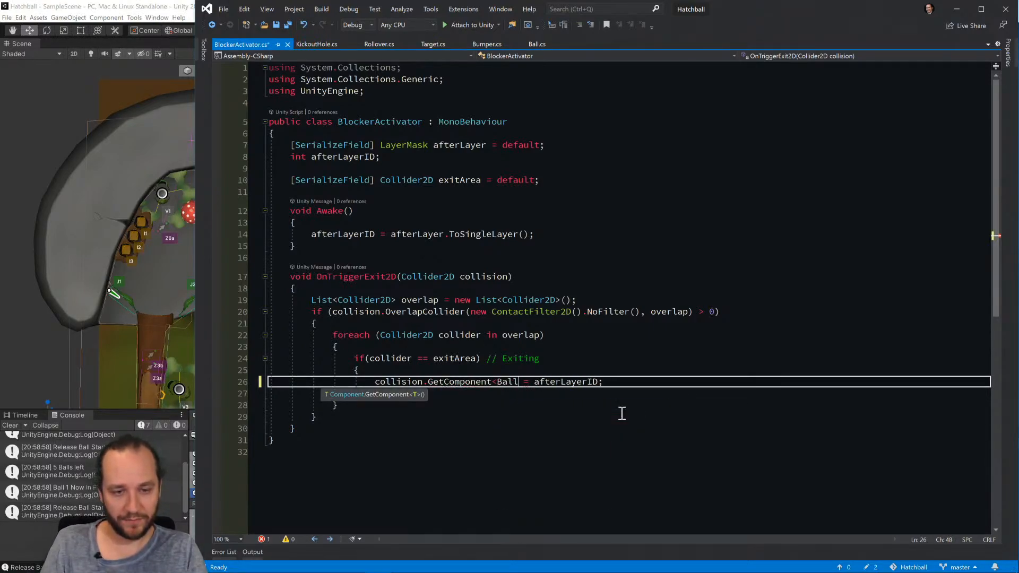
text(().Set)
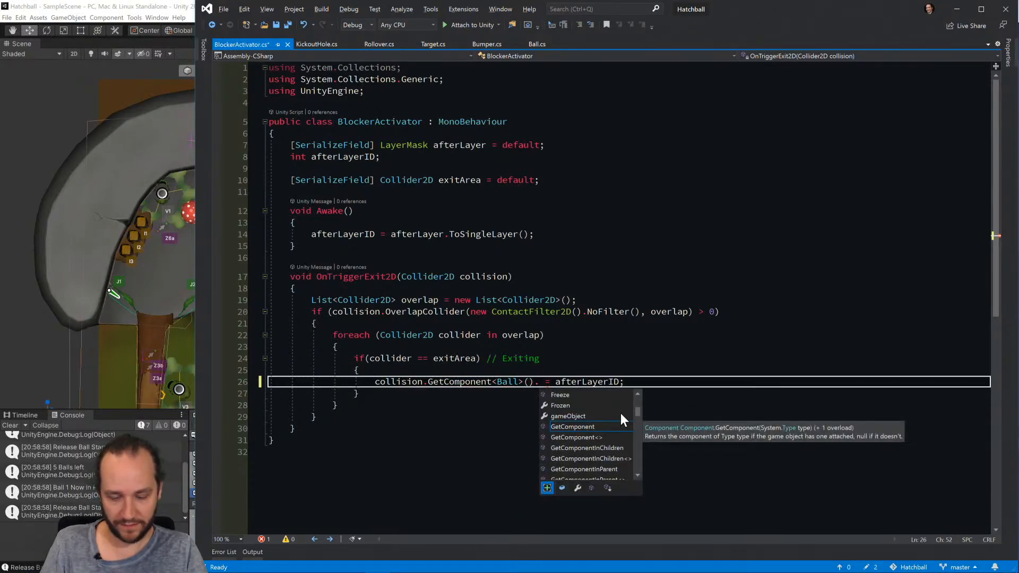
Complete the statement as collision.GetComponent<Ball>().ChangeLayer(afterLayerID); and save the BlockerActivator script.
key(BackSpace)
key(BackSpace)
key(BackSpace)
text(ChangeLayer)
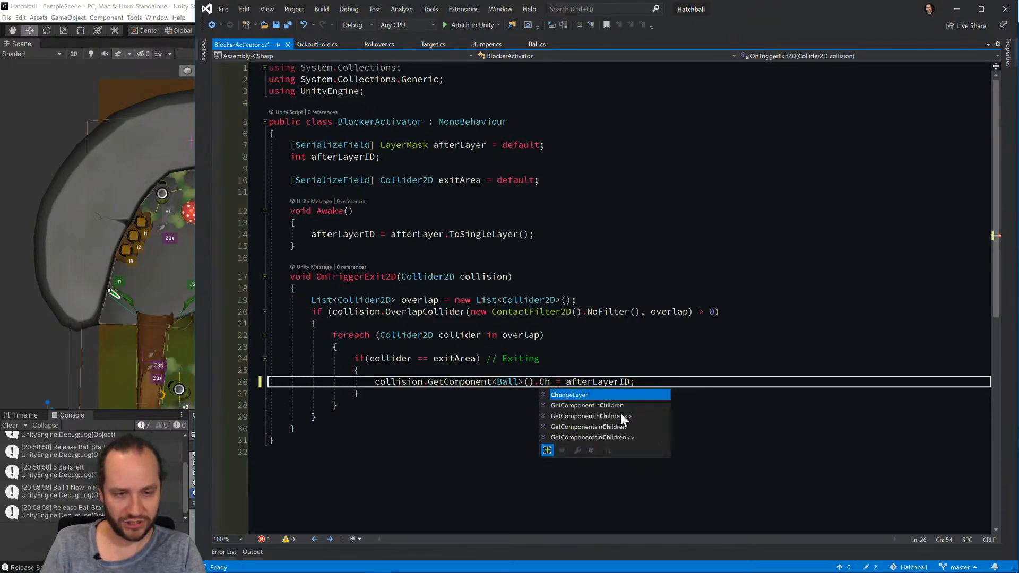
text(()
key(Delete)
key(Delete)
key(Delete)
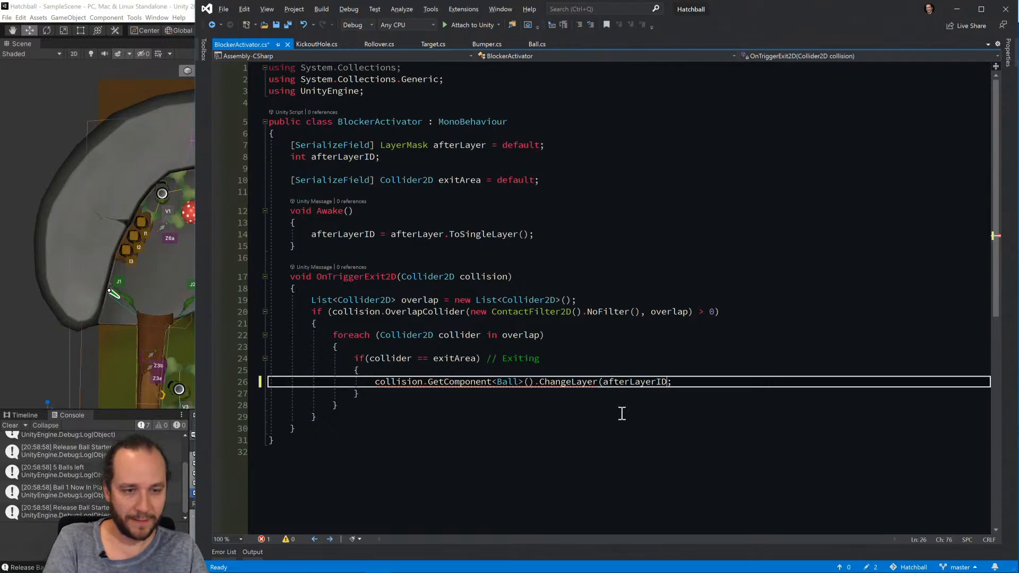
text())
key(ctrl+s)
Switch back to Unity and run the game with the recompiled BlockerActivator script.
key(alt+Tab)
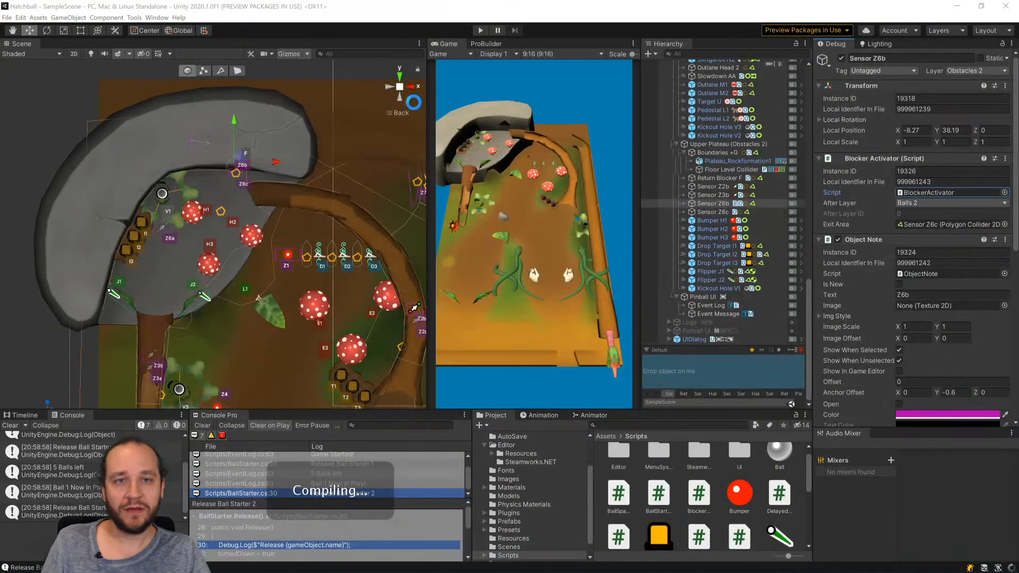
click(479, 30)
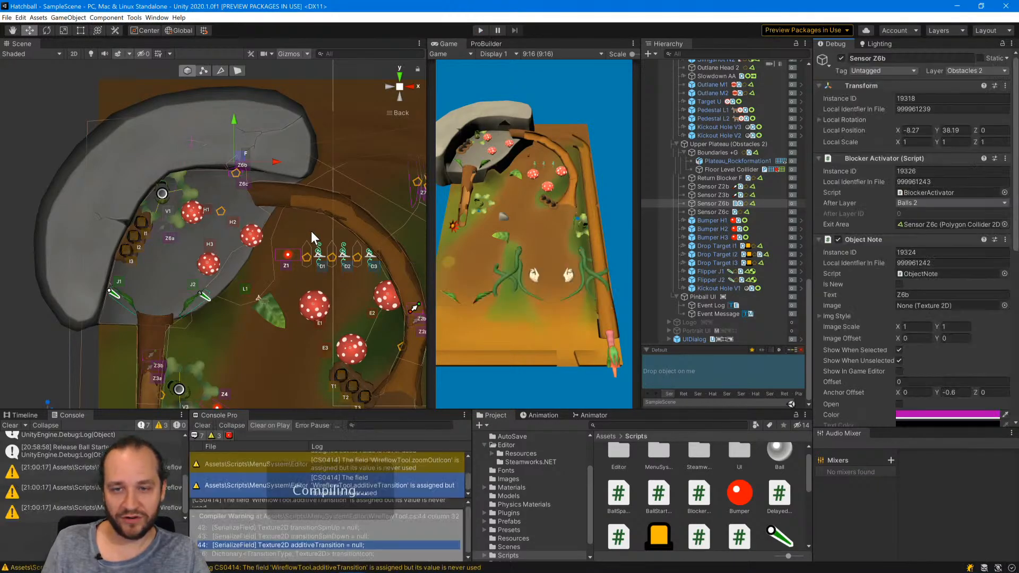
click(480, 30)
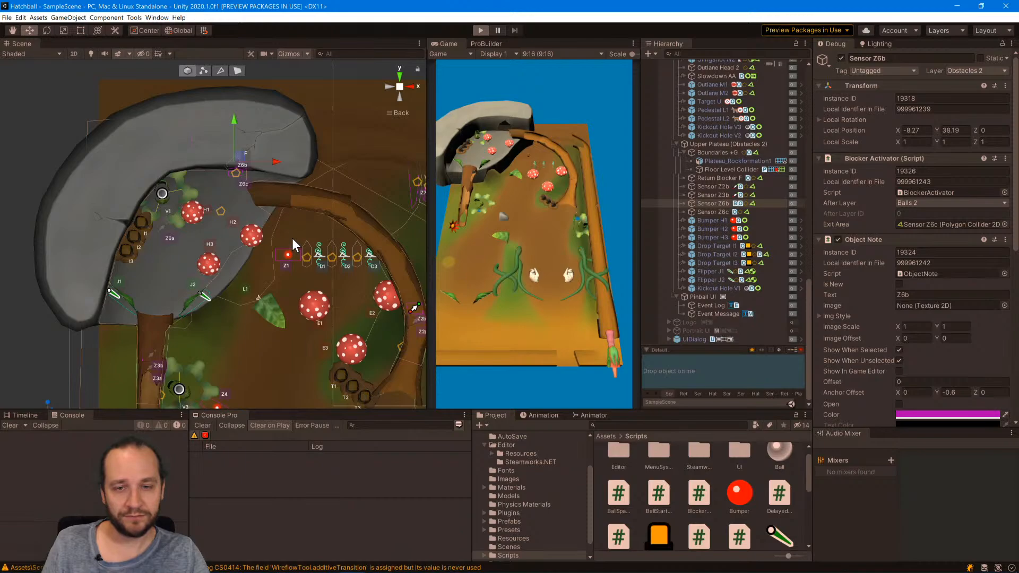
Select Ball 1 in the launch lane and move it through the Z6b and Z6c sensors onto the upper plateau.
scroll(292, 238, down, 4)
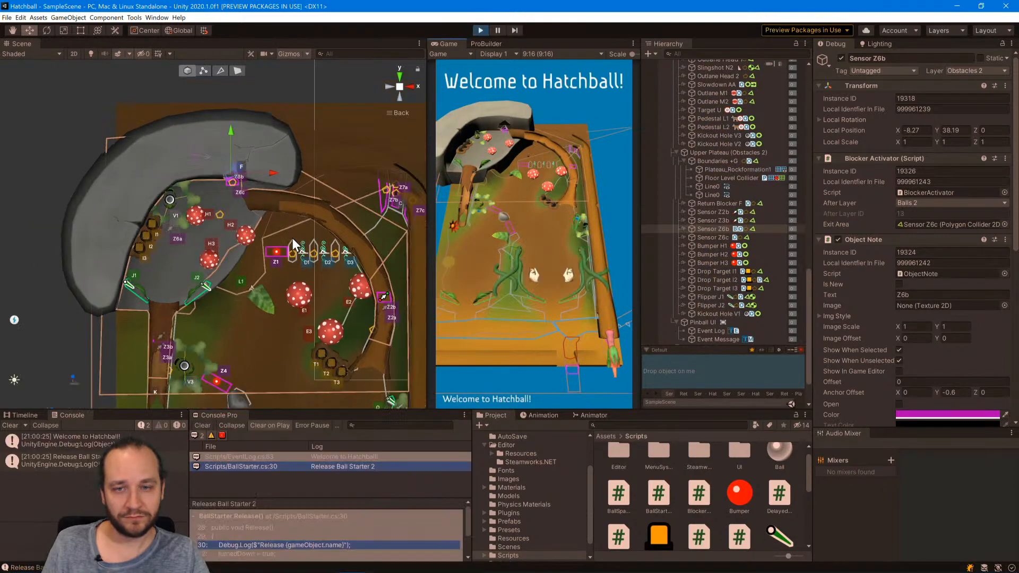
scroll(295, 242, down, 4)
middle_drag(295, 242, 229, 118)
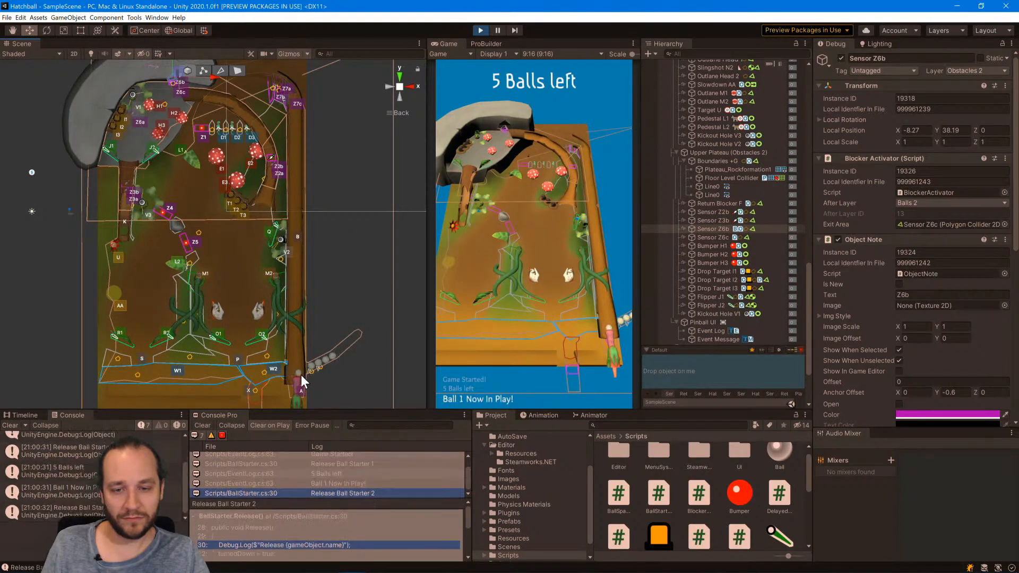
click(296, 374)
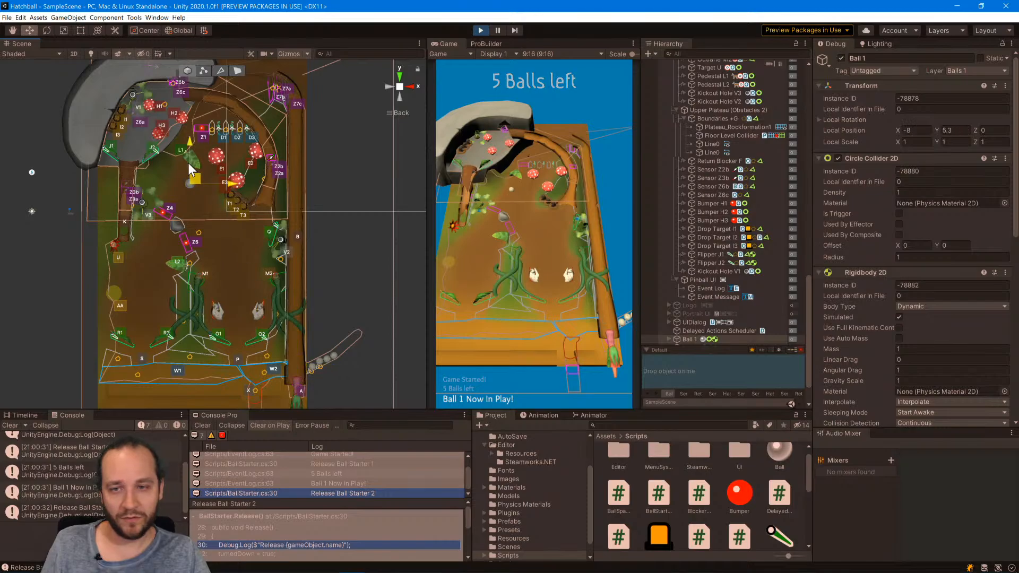
drag(189, 165, 174, 65)
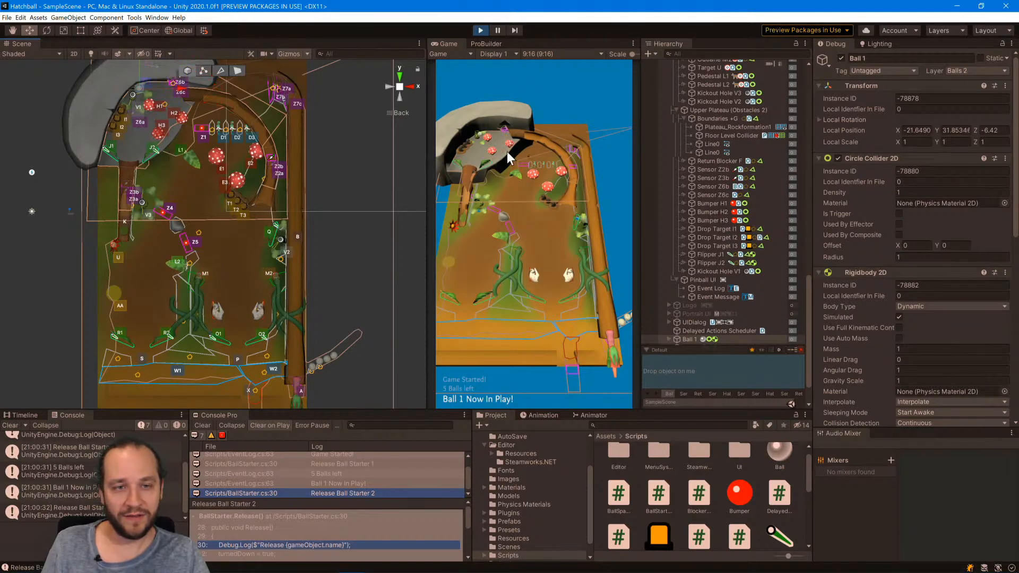
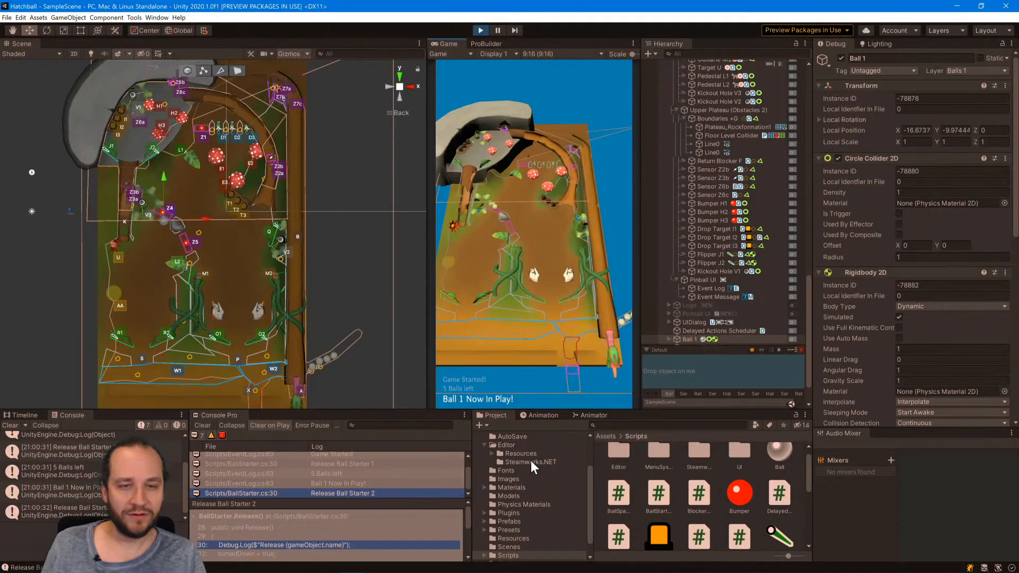
Open the Ease of Access keyboard settings from the Sticky Keys prompt and disable the Sticky Keys and Filter Keys shortcuts.
key(shift)
key(shift)
key(shift)
key(shift)
key(shift)
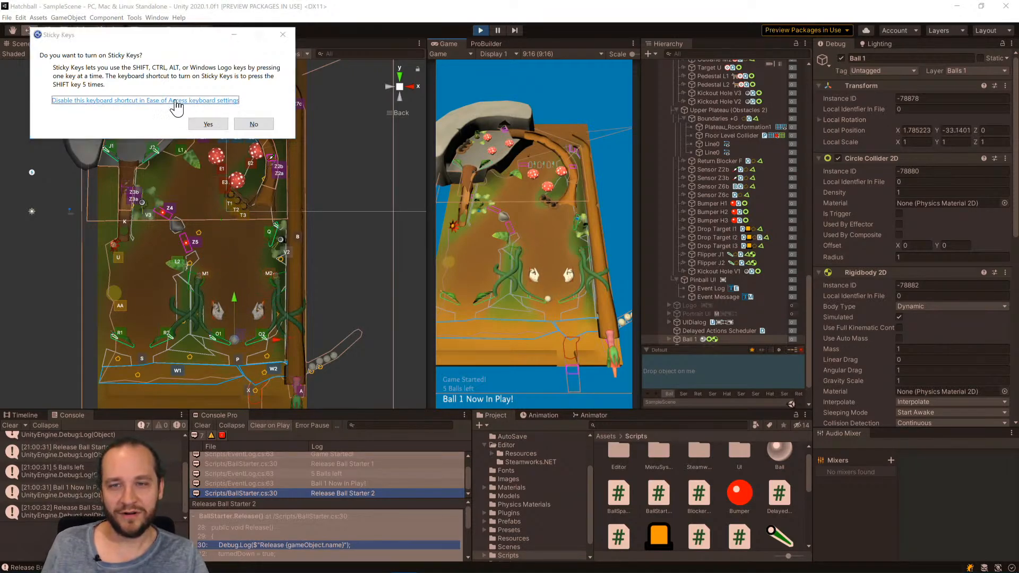
click(233, 100)
scroll(260, 285, down, 3)
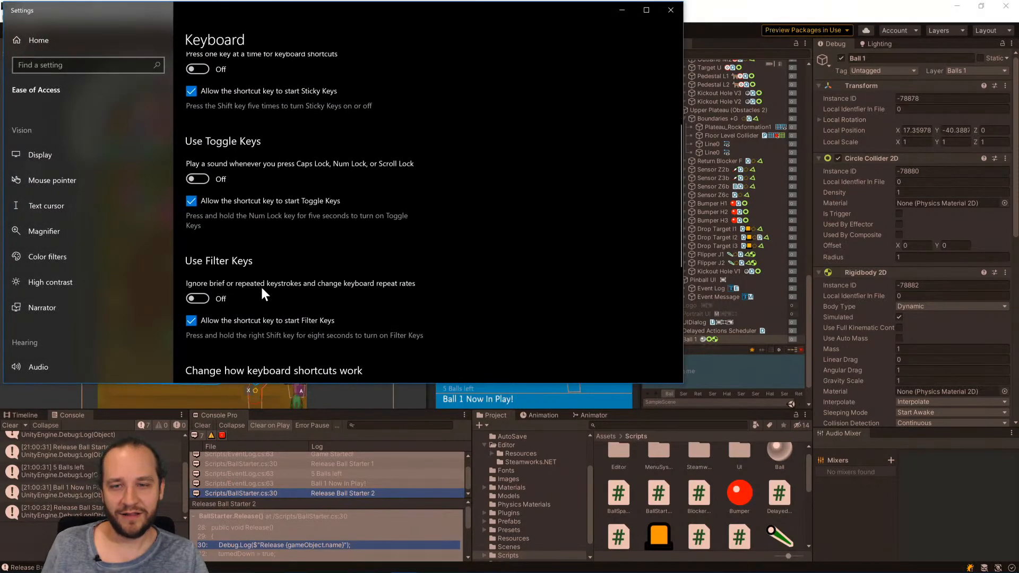
scroll(294, 153, up, 1)
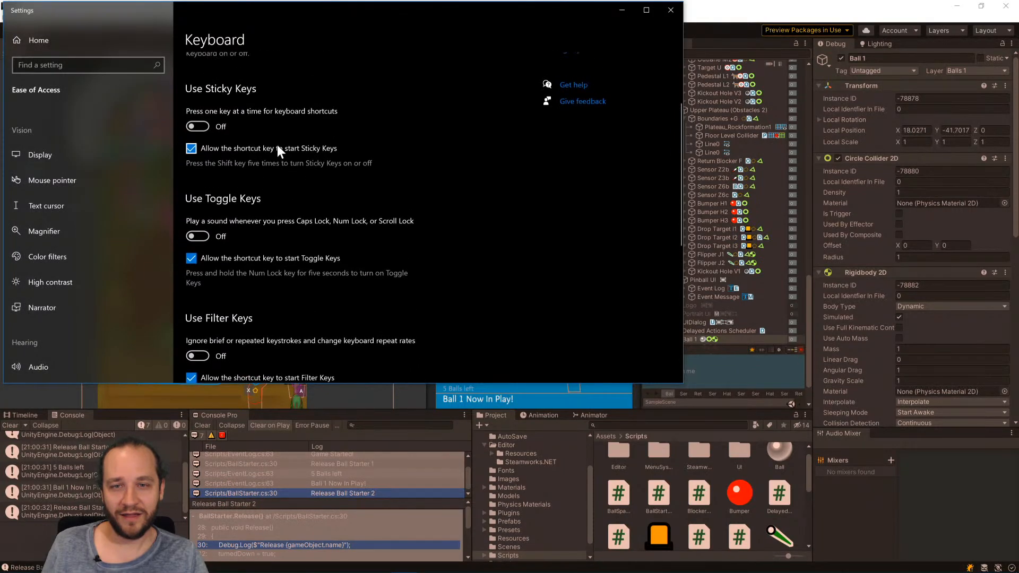
click(277, 147)
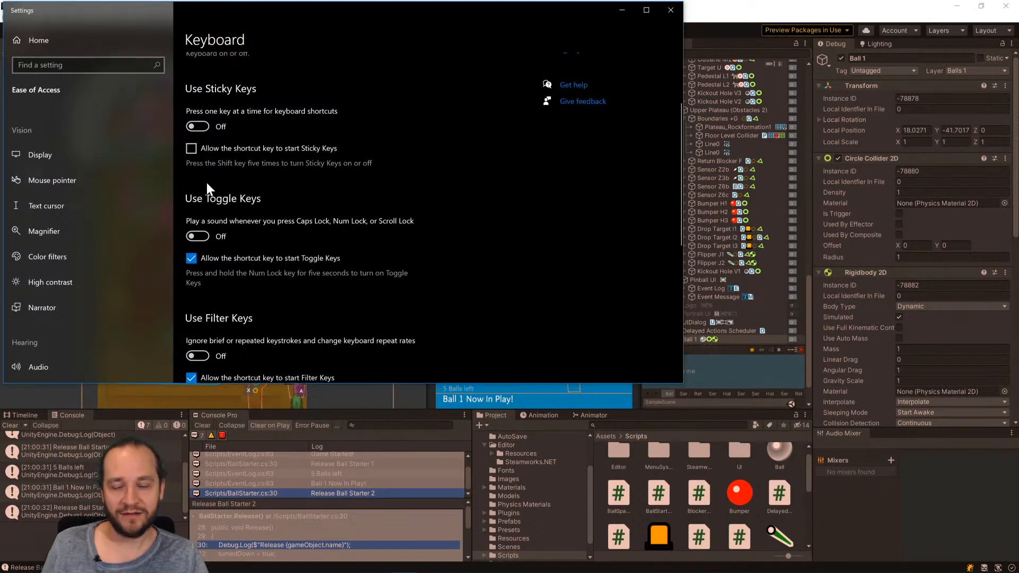
scroll(247, 313, down, 4)
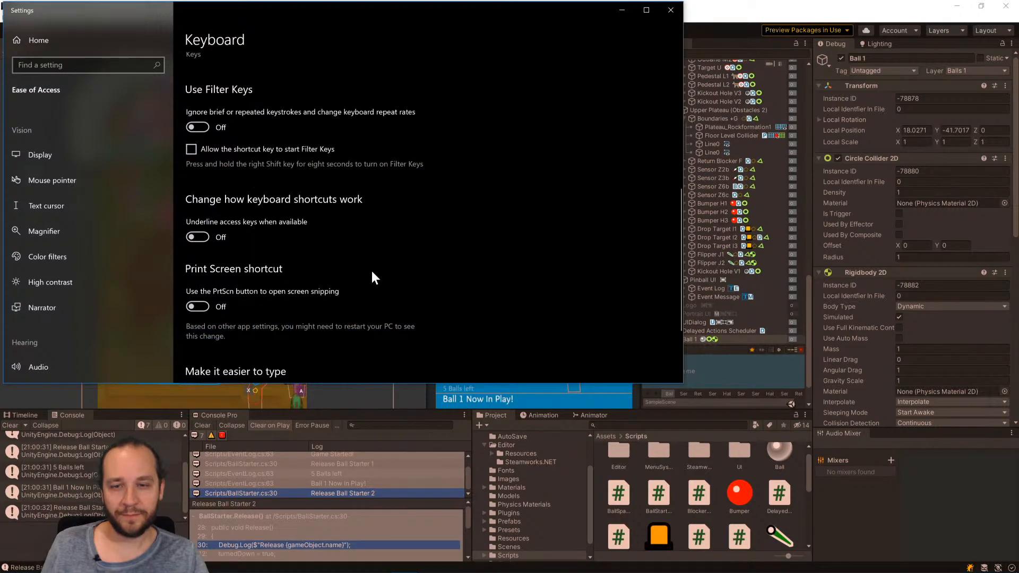
click(670, 12)
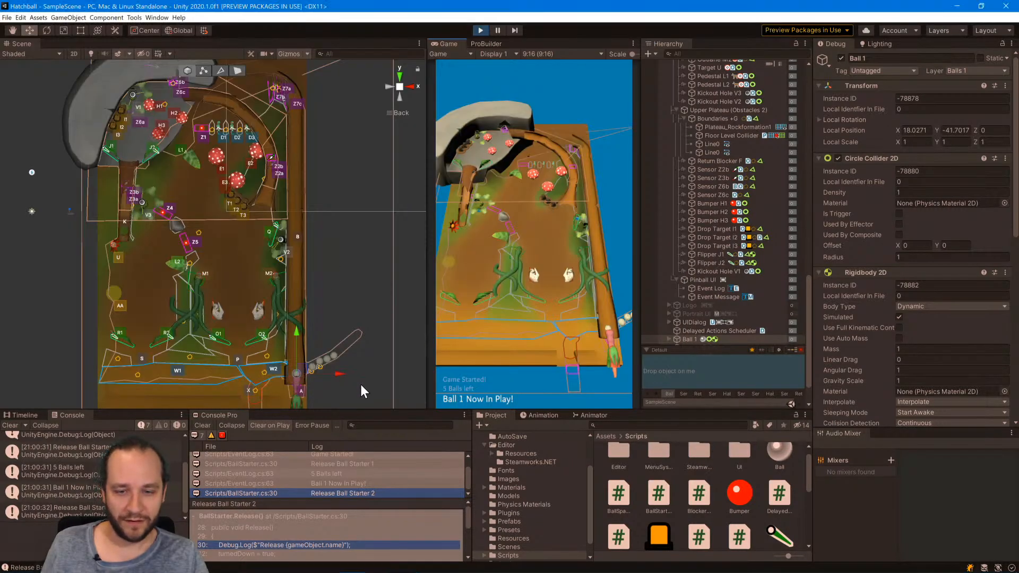
Stop the game and select the Ball prefab in the Prefabs folder.
click(480, 31)
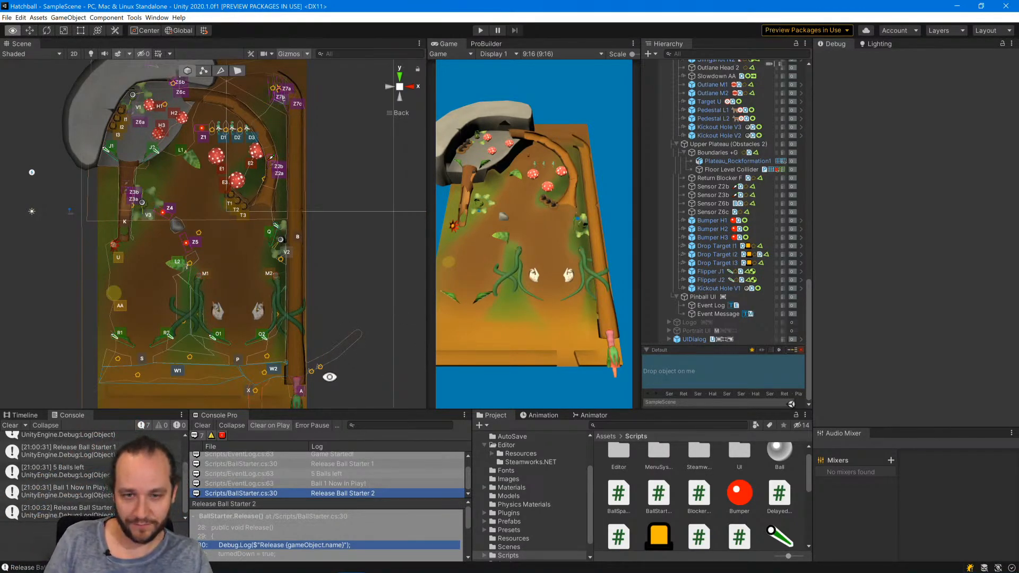
alt+drag(330, 377, 337, 223)
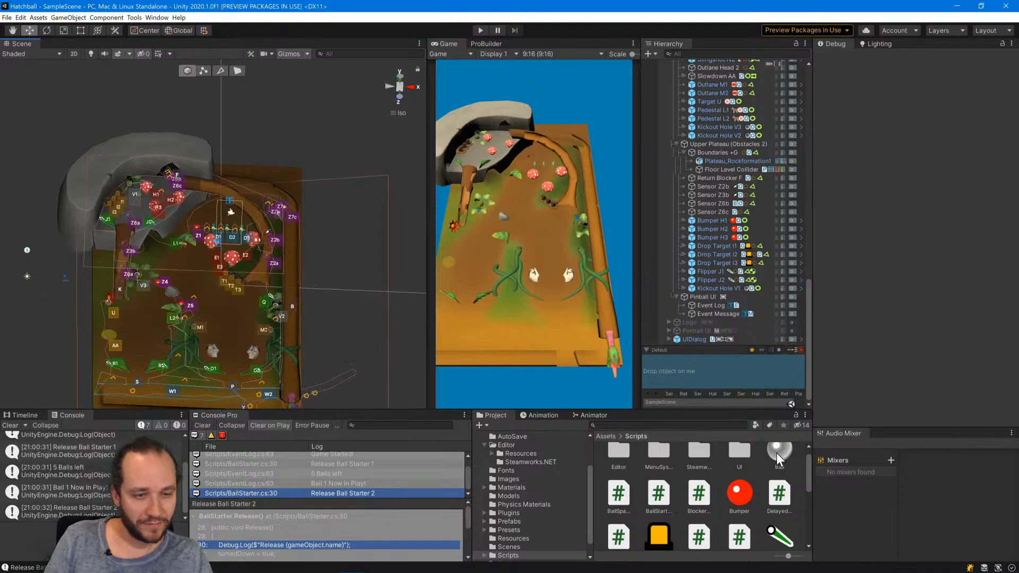
scroll(706, 269, up, 5)
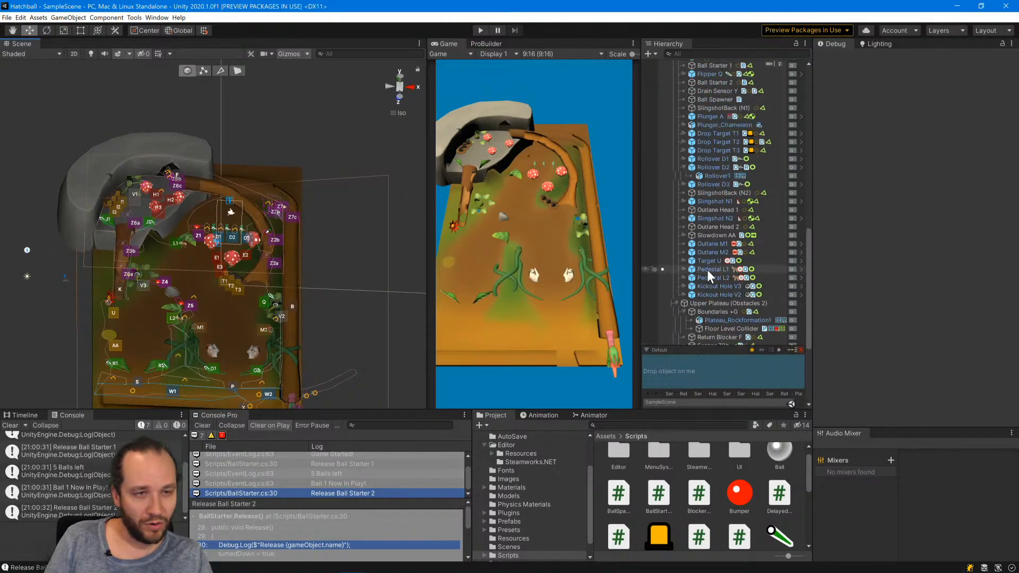
scroll(707, 270, down, 5)
click(509, 521)
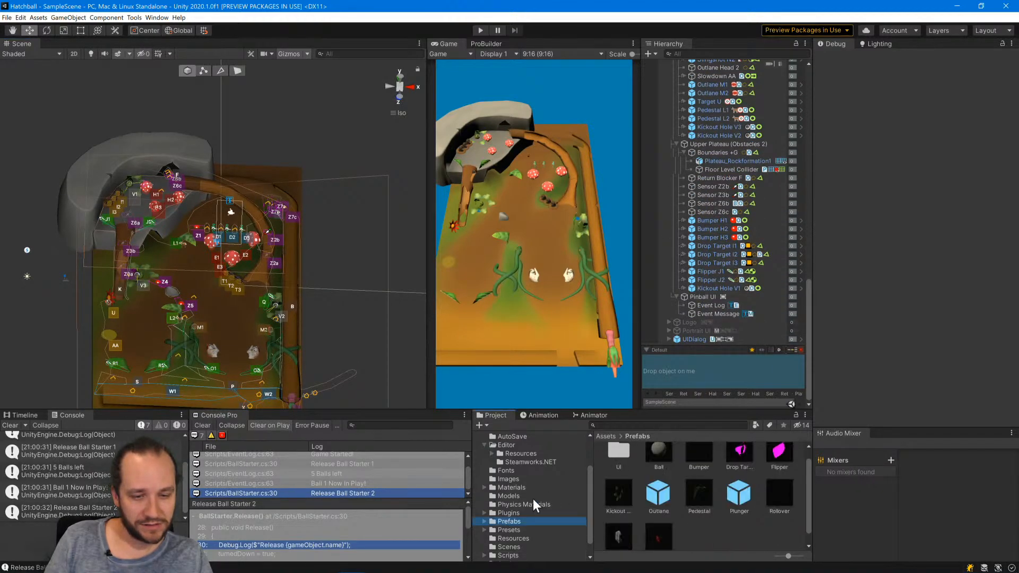
click(661, 458)
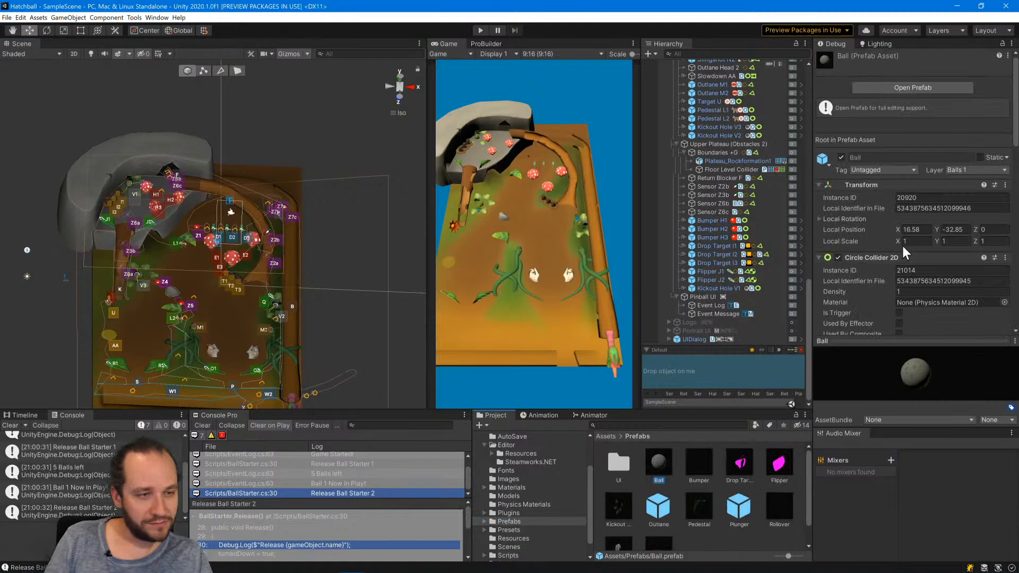
Return the Inspector from Debug to its normal view and open the Ball script in Visual Studio.
click(1011, 43)
click(972, 54)
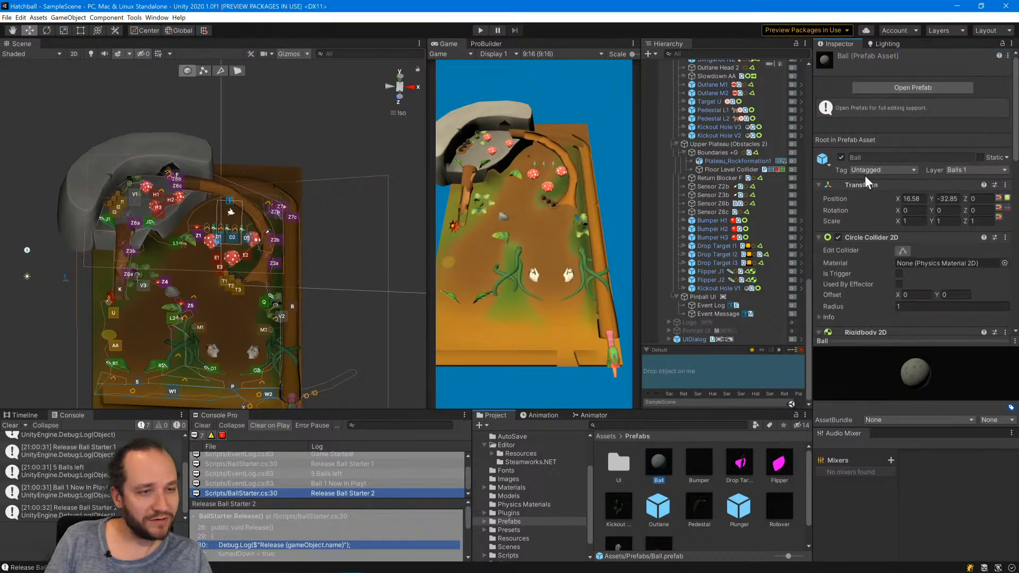
scroll(864, 255, down, 10)
scroll(867, 203, up, 3)
double_click(913, 237)
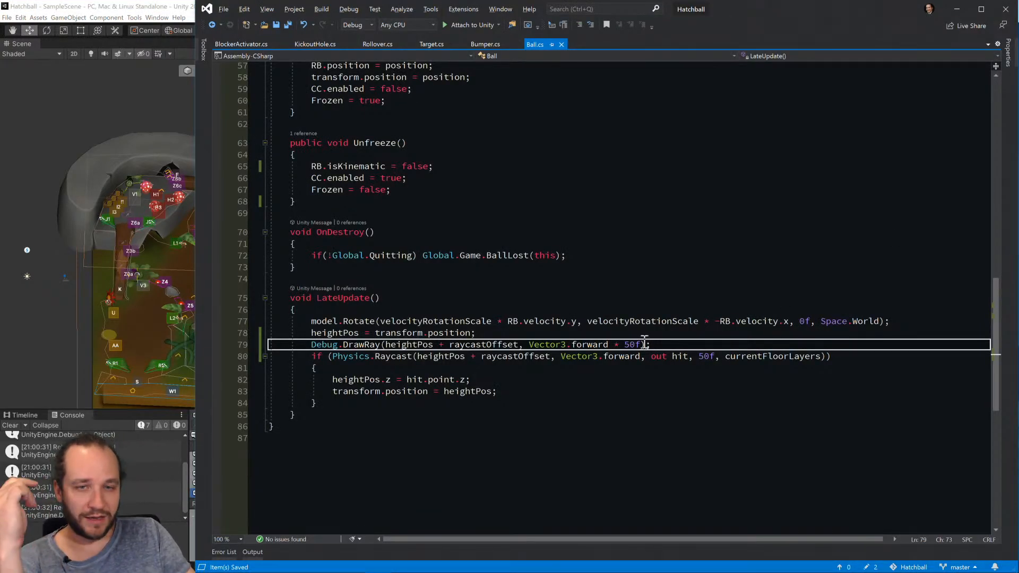
Change the z component of raycastOffset to -25f in the Ball script.
scroll(607, 315, up, 19)
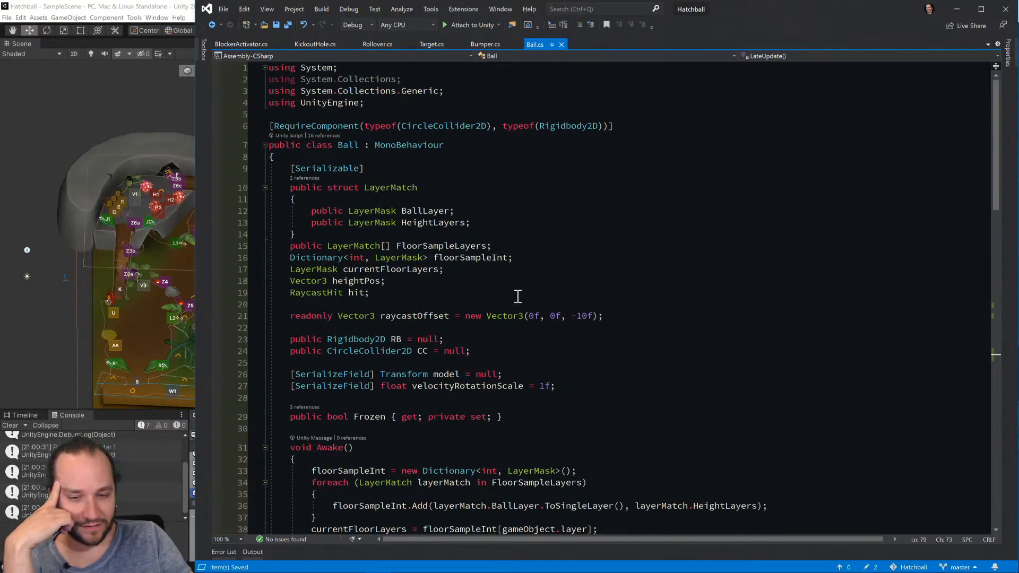
click(634, 316)
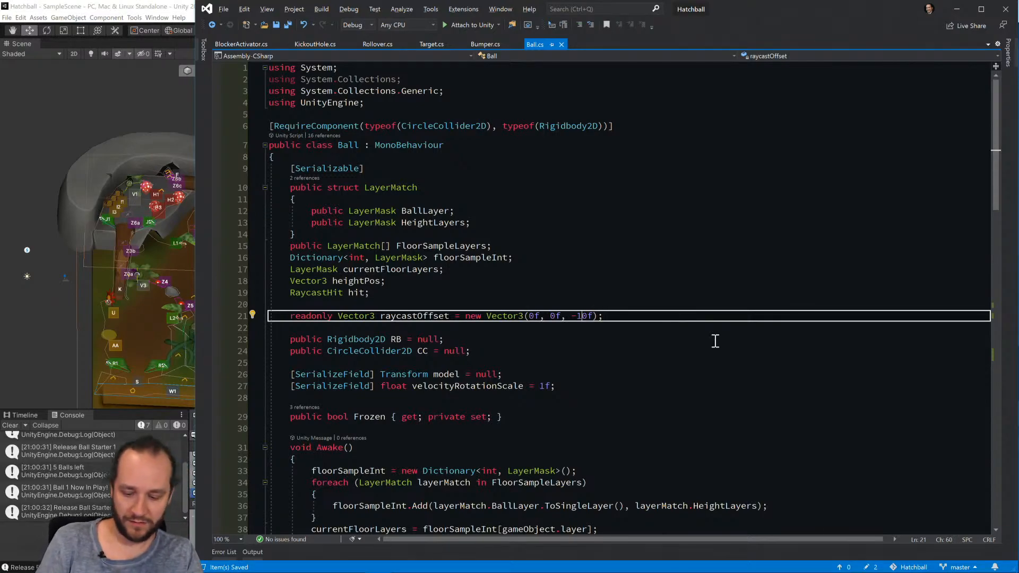
key(BackSpace)
key(Delete)
text(25)
key(Down)
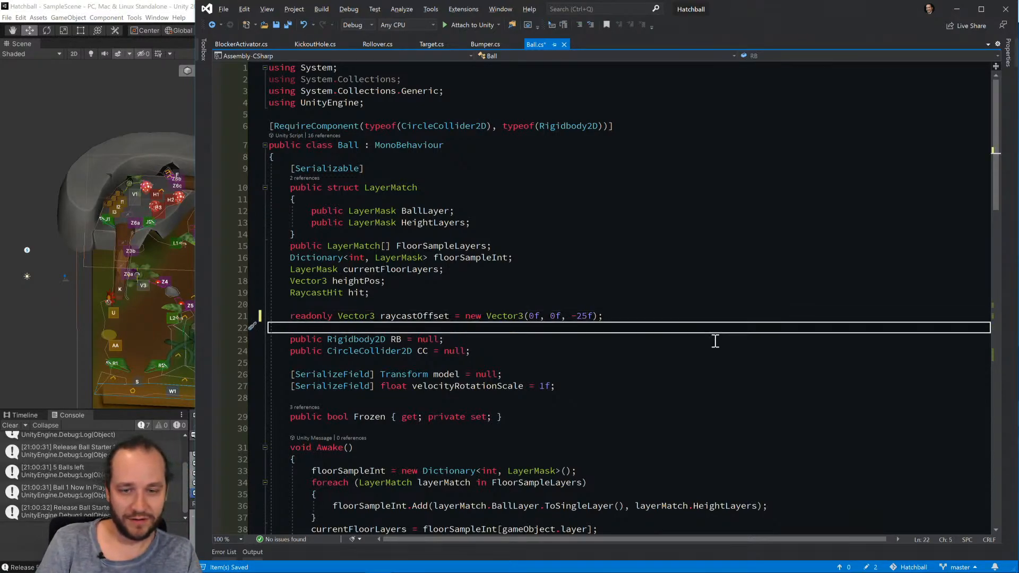
Declare a [SerializeField] float radius; field below raycastOffset in the Ball class.
key(Return)
key(Return)
key(Up)
text(public )
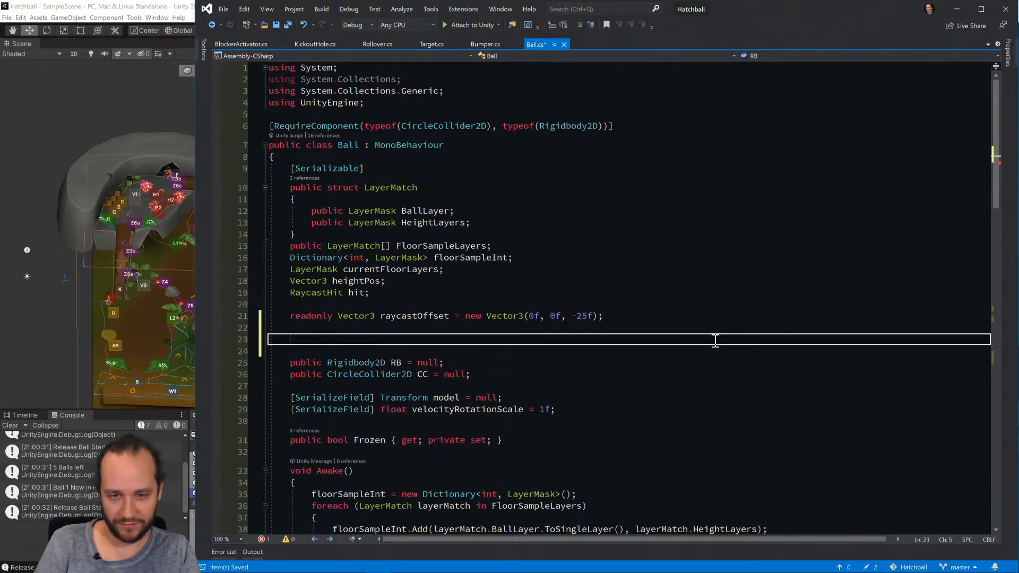
text([SerializeField)
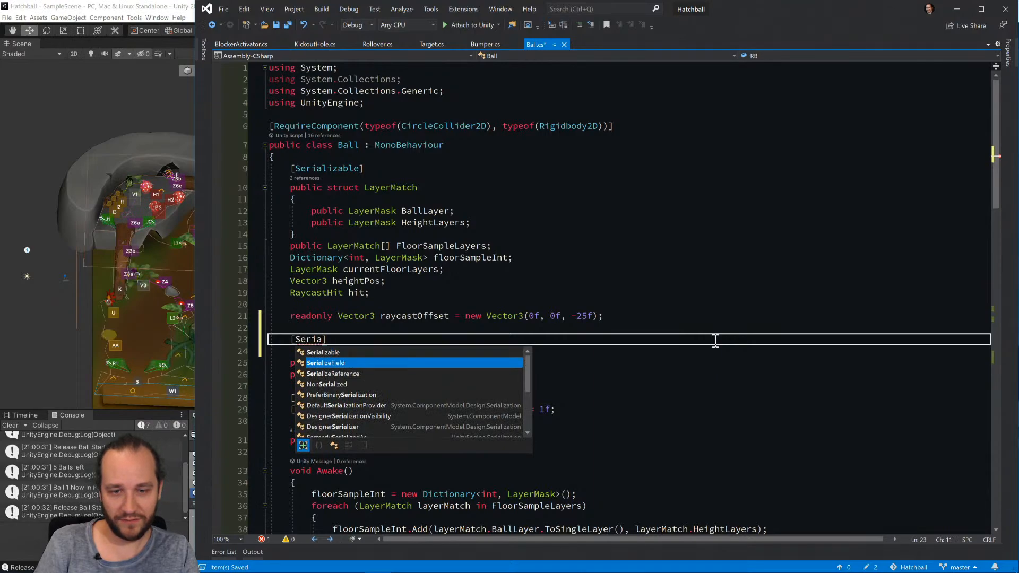
text(] )
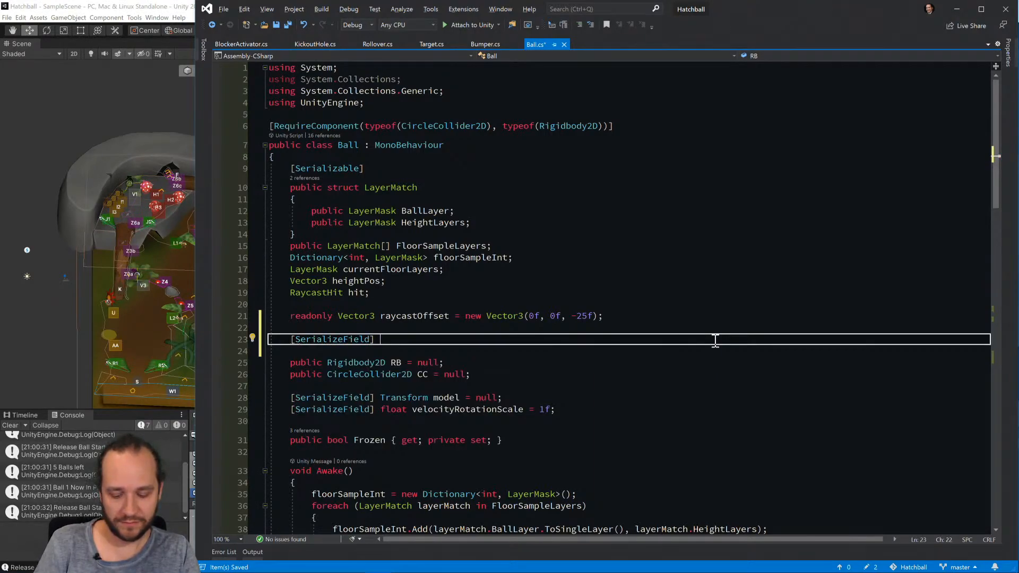
text(float radius;)
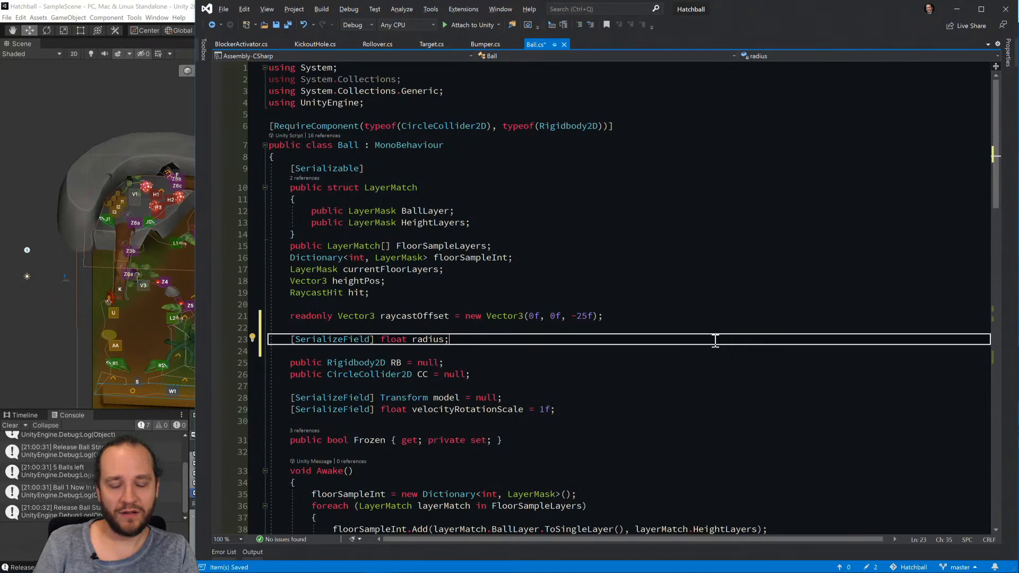
Delete the serialized radius declaration, save the Ball script and review its LateUpdate raycast code.
key(Right)
key(Up)
key(shift+Down)
key(shift+Down)
key(Delete)
key(ctrl+s)
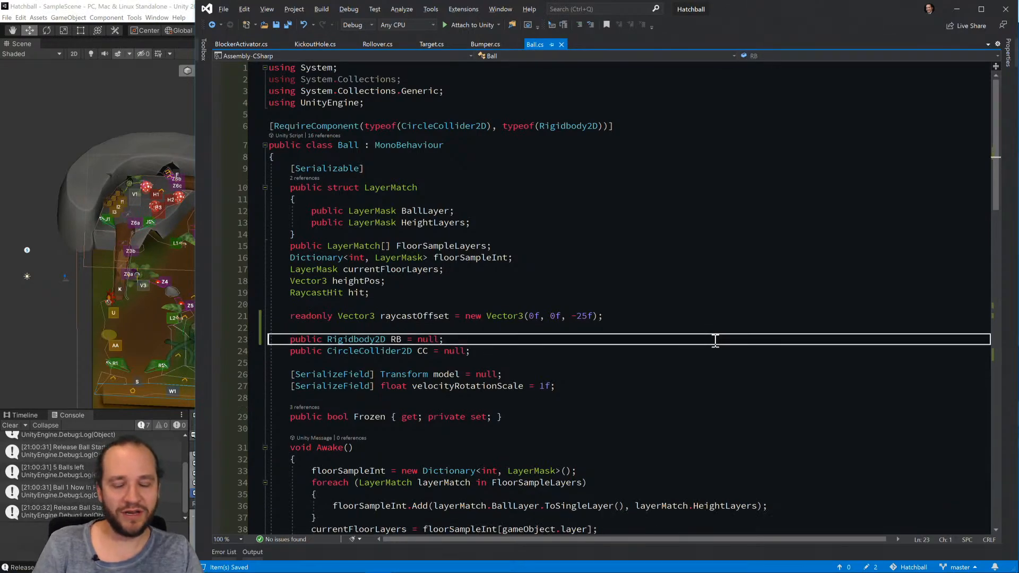
scroll(759, 344, down, 20)
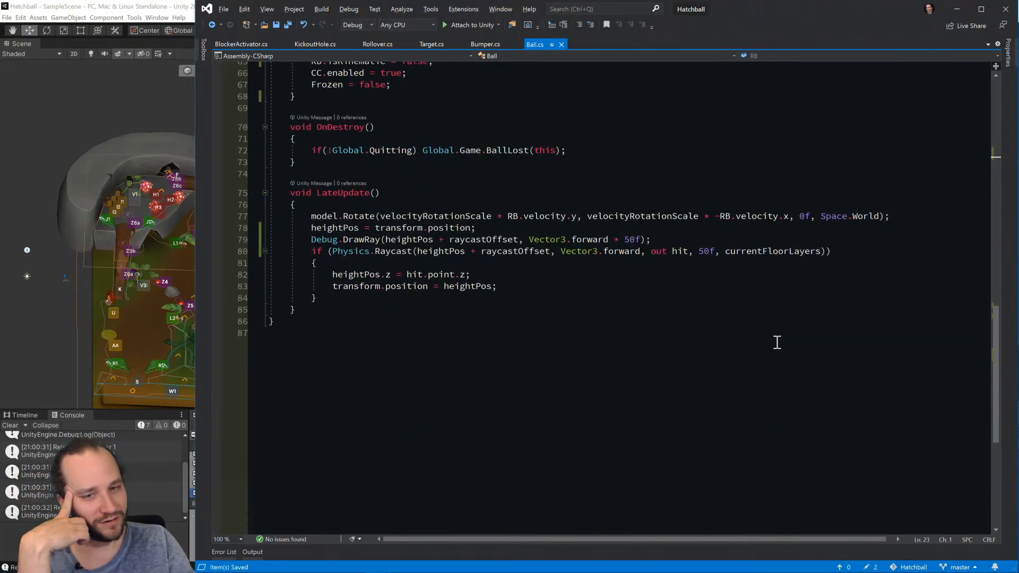
scroll(617, 321, up, 20)
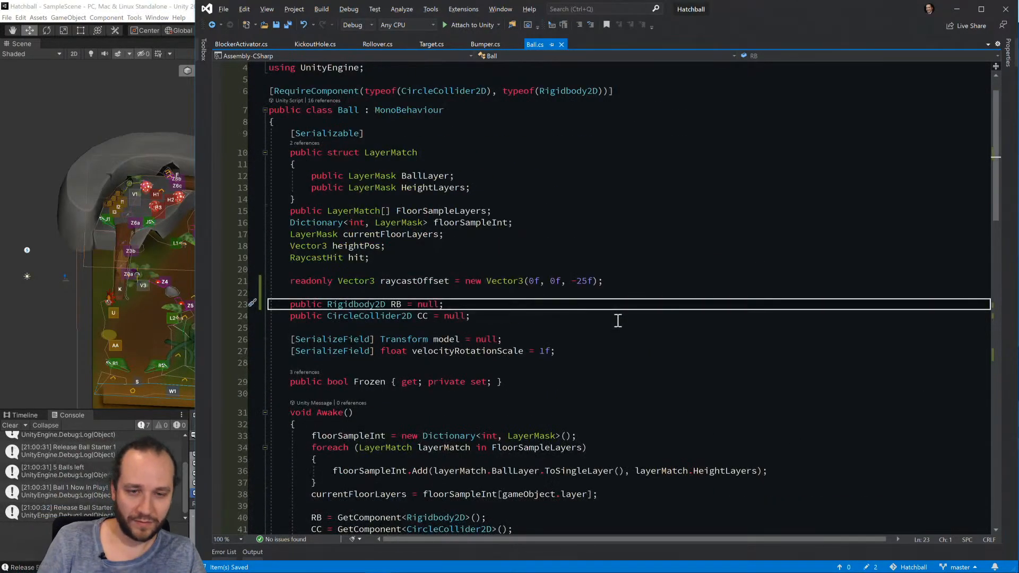
Undo the deletion of the radius declaration in the Ball class.
key(ctrl+z)
key(Up)
key(Down)
key(Down)
key(Down)
key(Up)
key(Down)
key(Up)
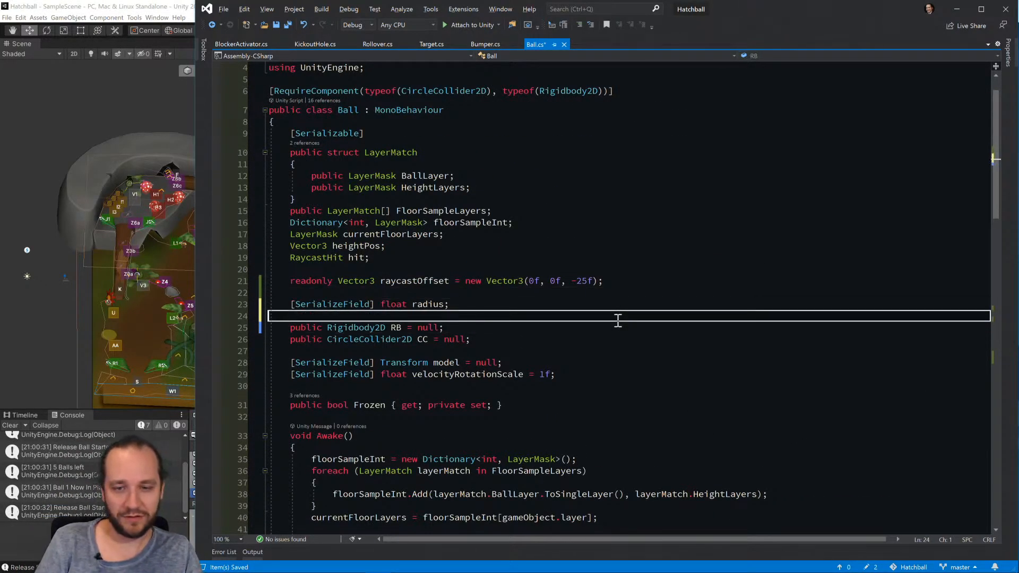
Remove the SerializeField attribute from the radius declaration, leaving a plain float radius; field.
key(Up)
double_click(393, 304)
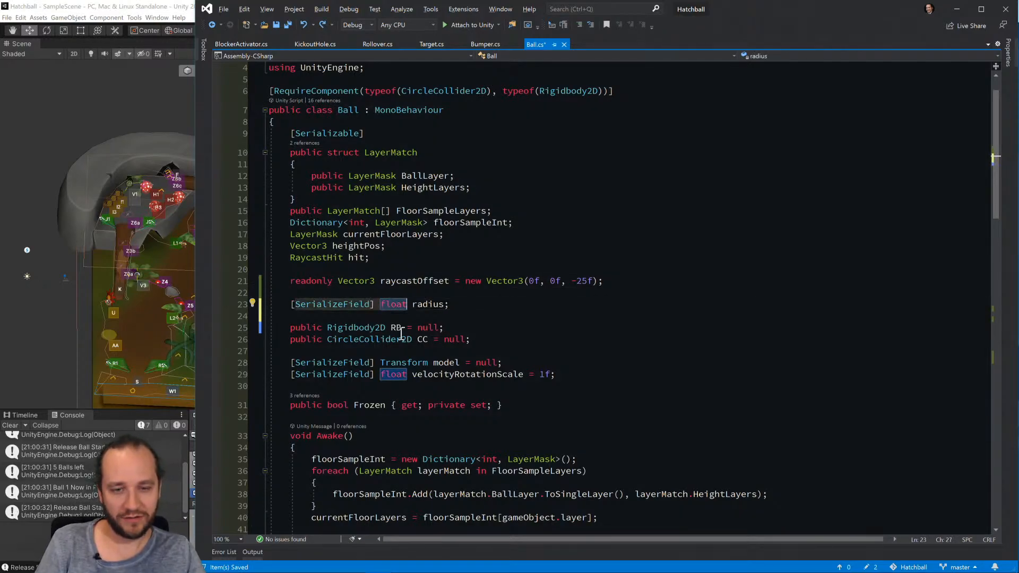
key(Left)
key(ctrl+BackSpace)
key(ctrl+BackSpace)
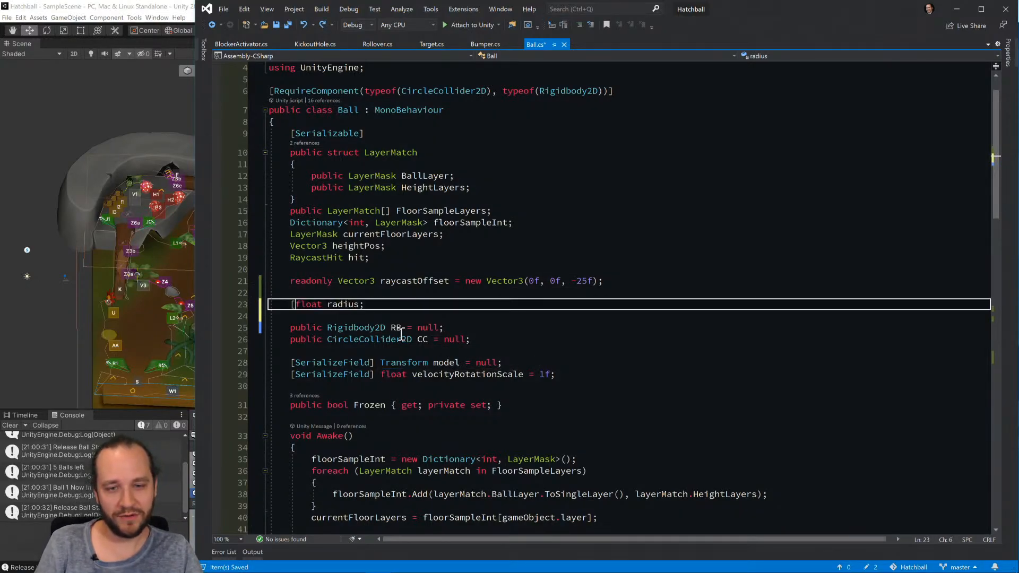
key(BackSpace)
In Awake, add radius = CC.radius; on its own line after the Rigidbody2D and CircleCollider2D lookups.
scroll(528, 324, down, 5)
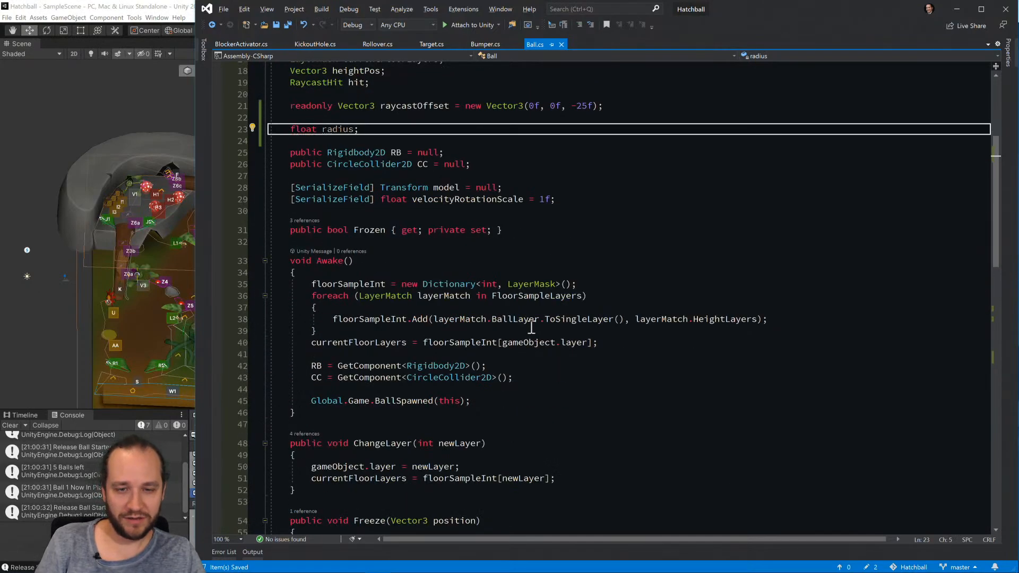
click(610, 343)
key(Down)
key(Down)
key(Down)
key(Return)
key(Return)
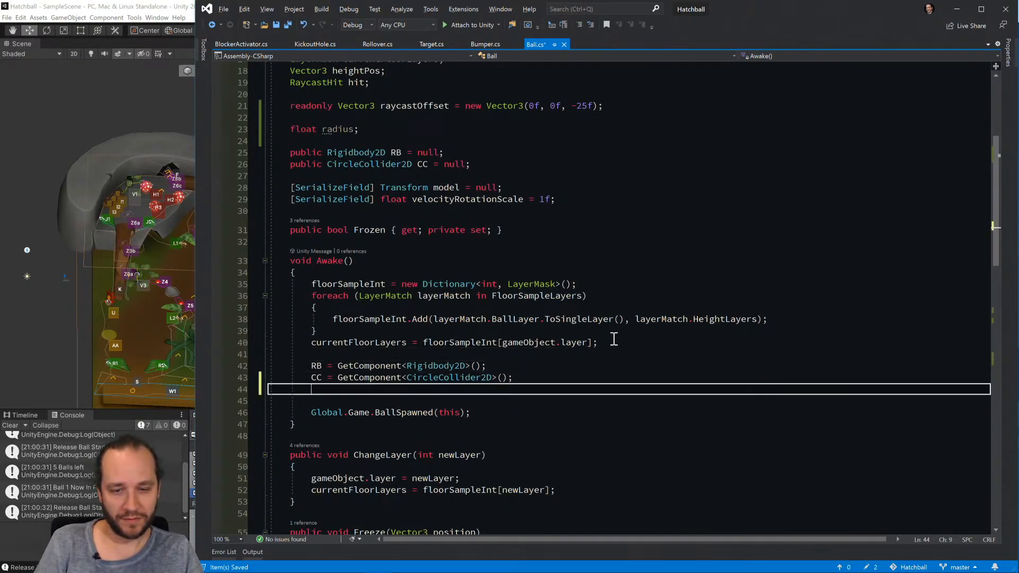
text(radius = )
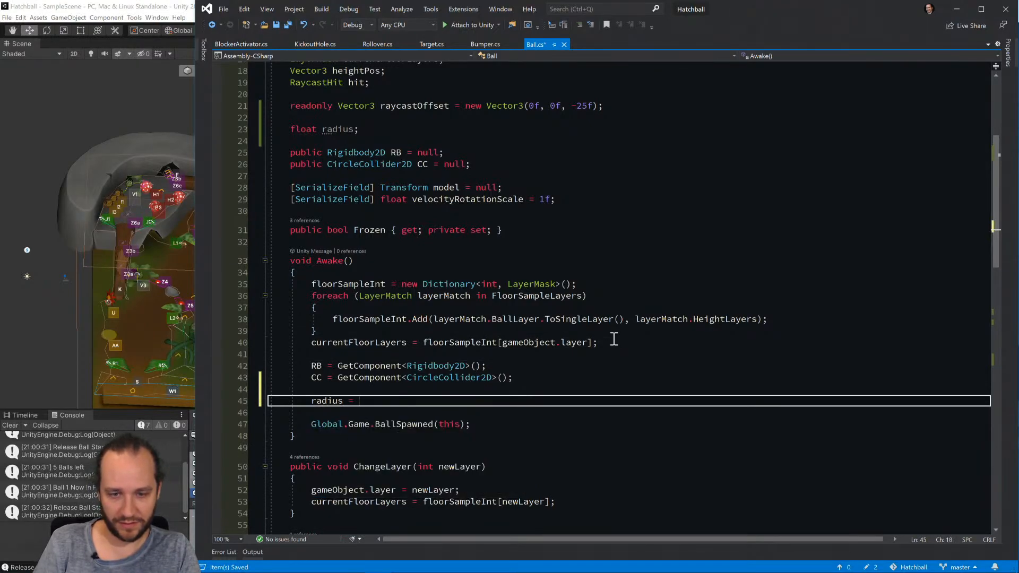
text(CC.radius;)
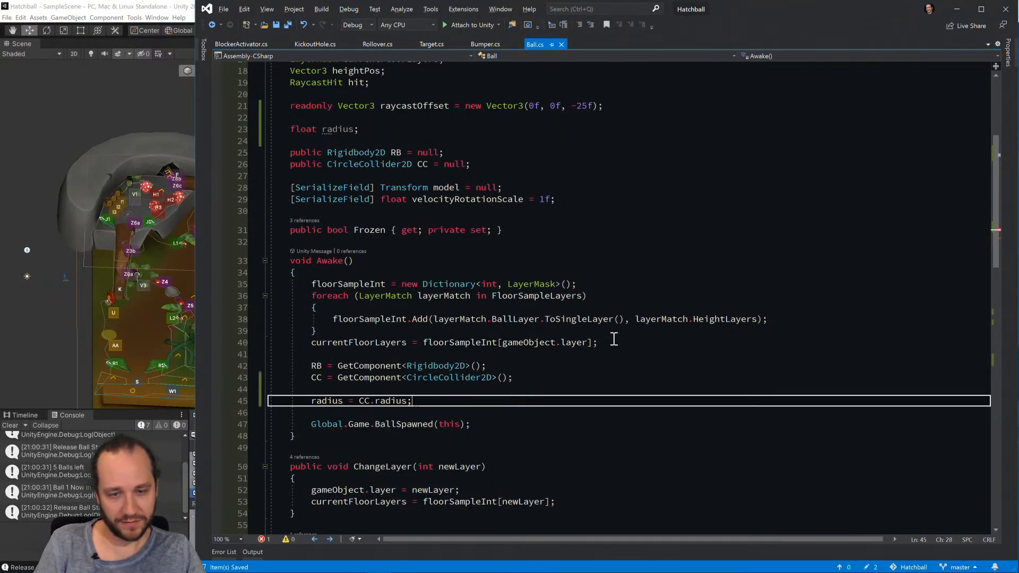
In LateUpdate, change the height assignment to heightPos.z = hit.point.z - radius; and save the Ball script.
scroll(614, 340, down, 15)
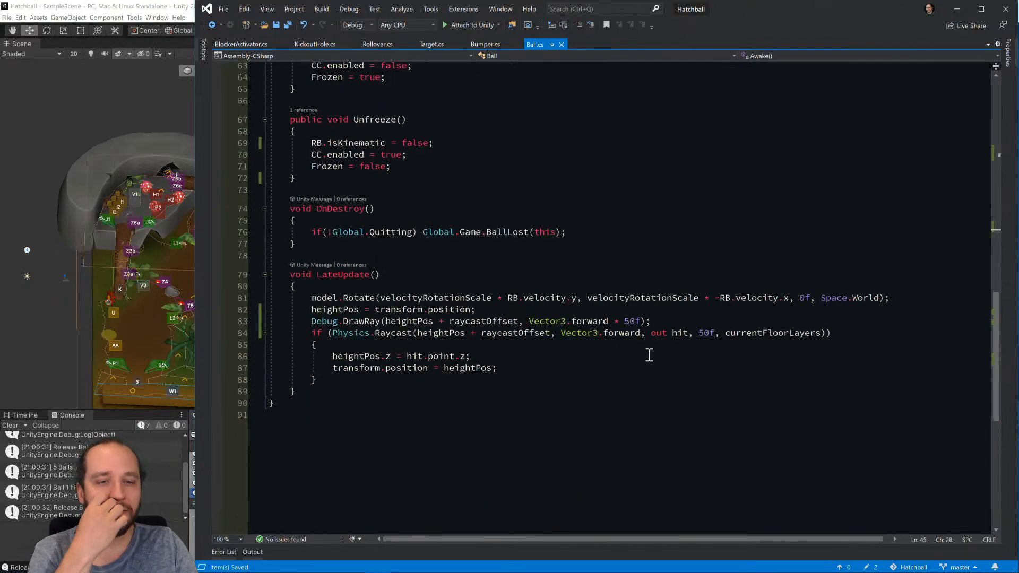
click(488, 357)
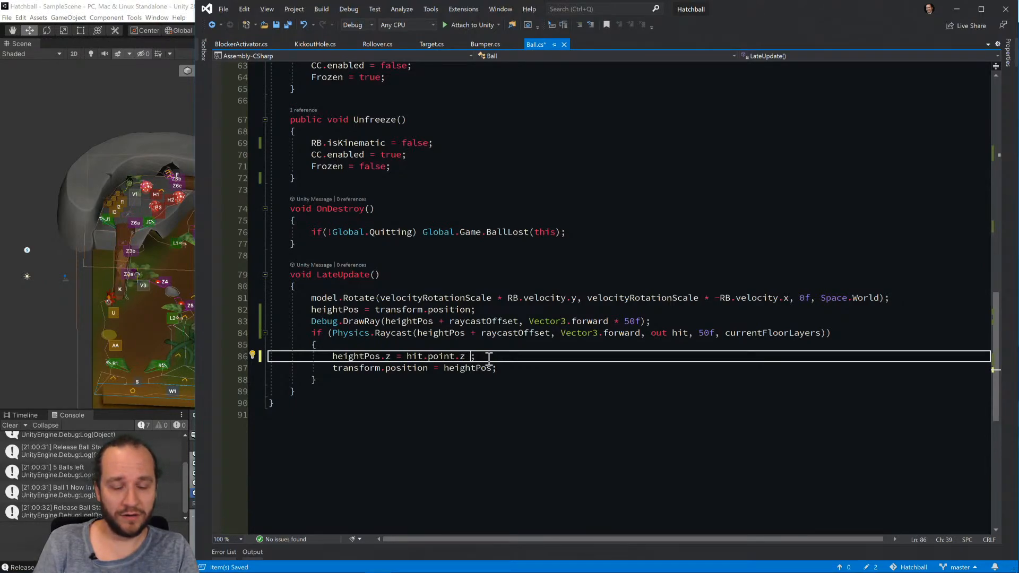
text(- radius)
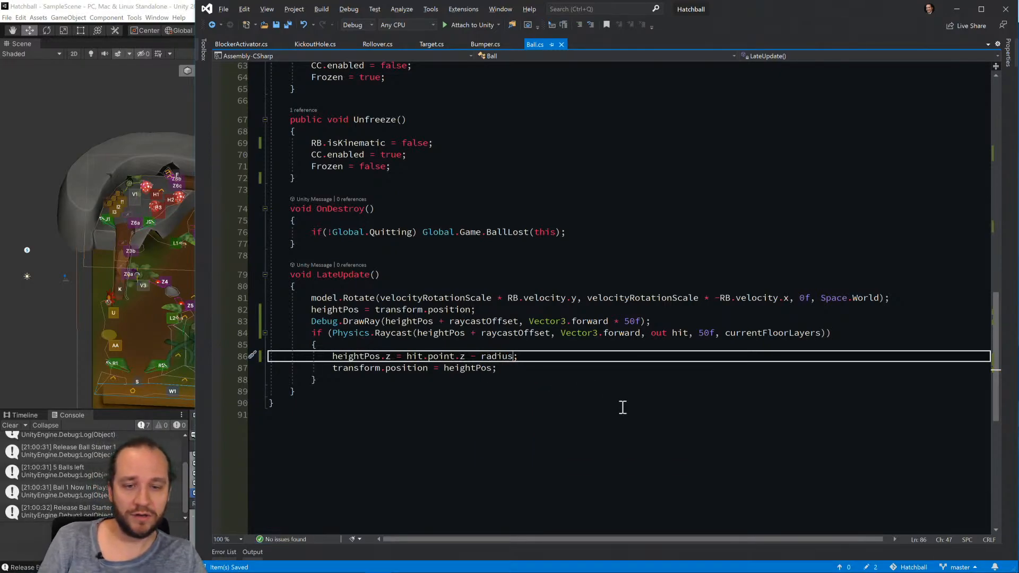
Switch back to Unity, run the game and examine the queued balls and their debug rays in the Scene view.
key(alt+Tab)
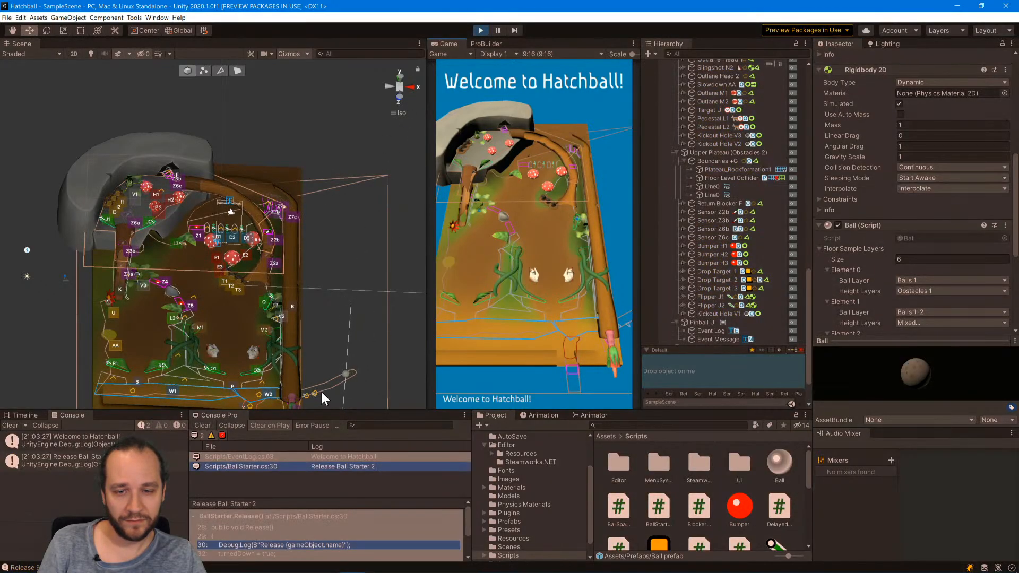
scroll(303, 403, up, 10)
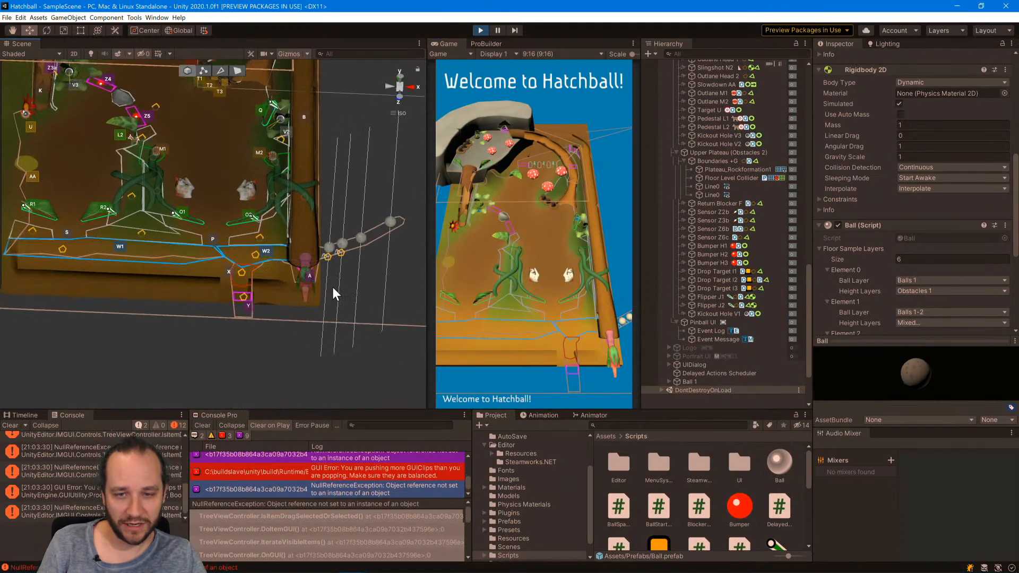
Examine the launched ball in the plunger lane and the waiting balls in perspective, with gizmos toggled off and on.
alt+drag(348, 292, 321, 386)
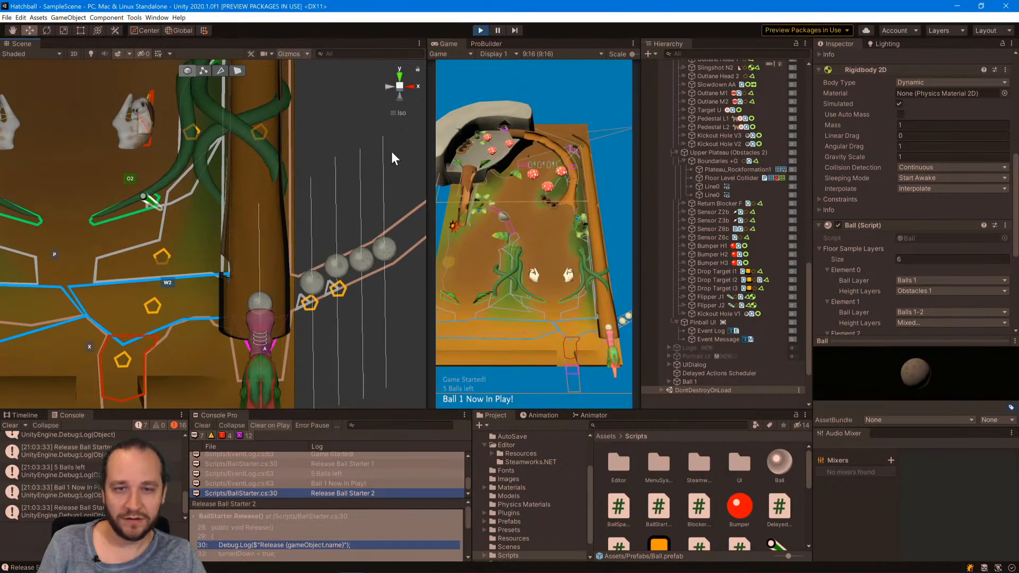
click(391, 113)
alt+drag(338, 335, 344, 292)
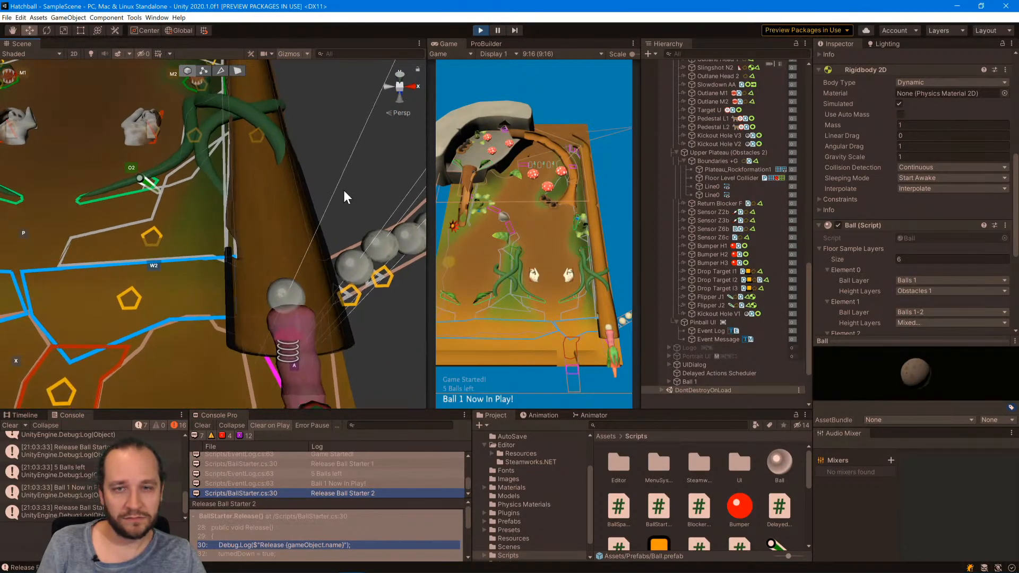
click(288, 52)
alt+drag(300, 268, 287, 96)
click(289, 53)
scroll(273, 270, down, 8)
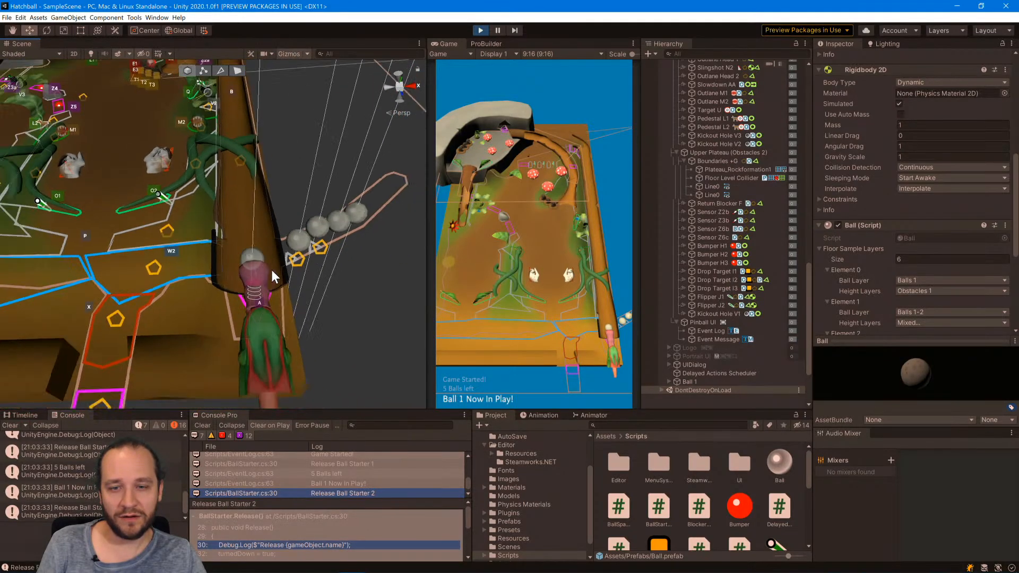
alt+drag(274, 248, 334, 239)
middle_drag(334, 238, 420, 317)
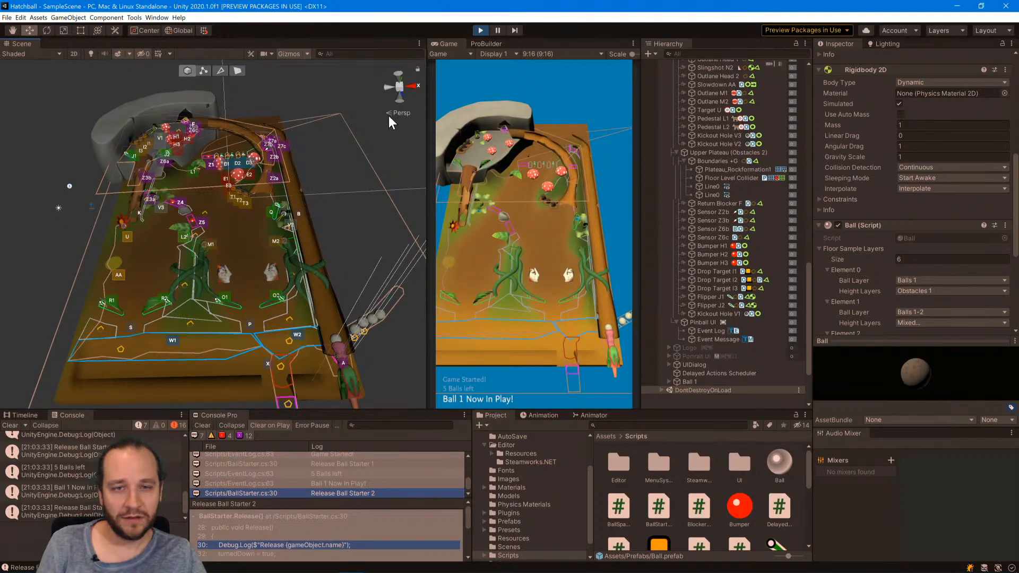
Align the Scene view to the back of the table and stop the running game.
click(386, 88)
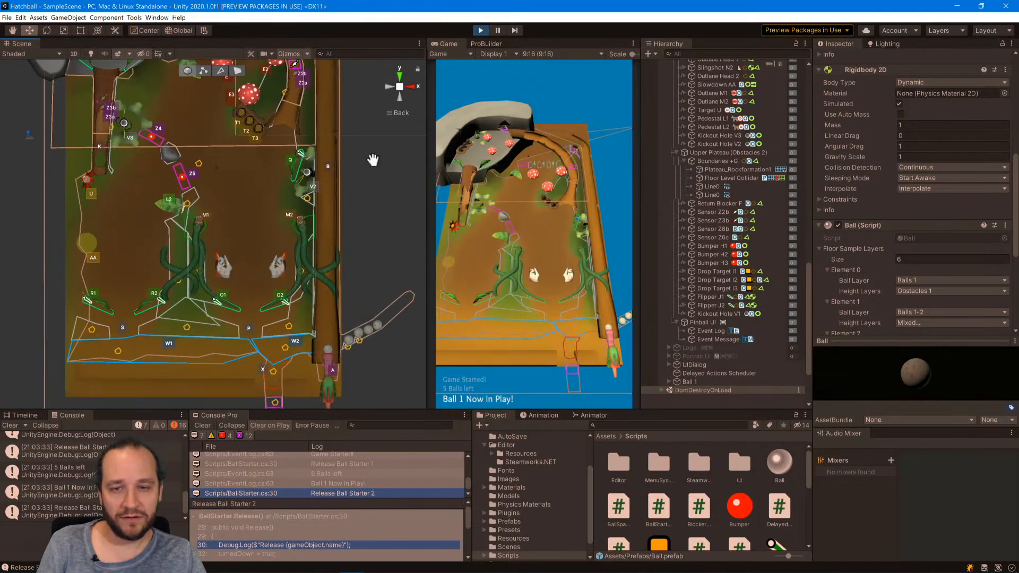
scroll(389, 230, down, 5)
click(348, 292)
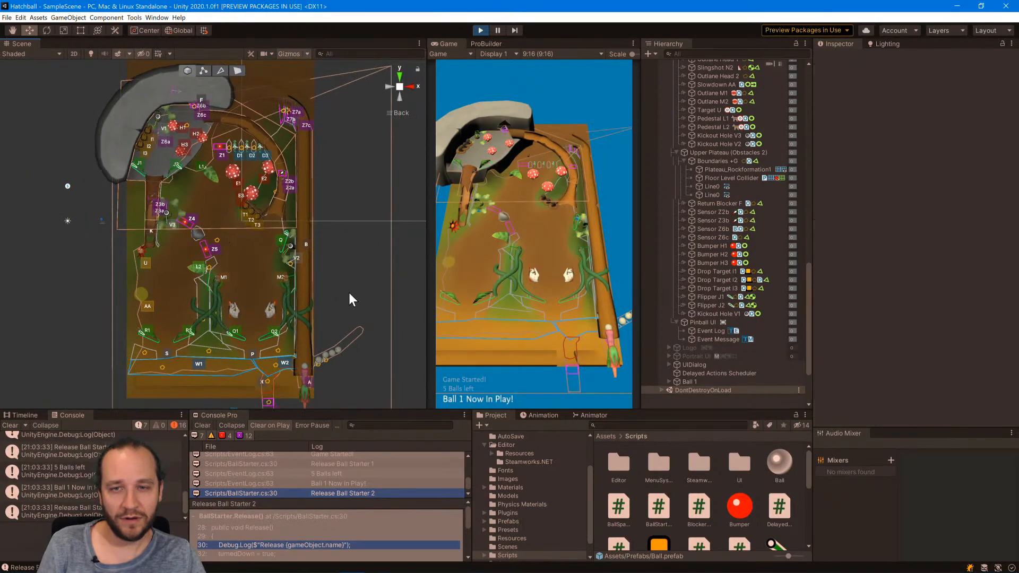
click(480, 30)
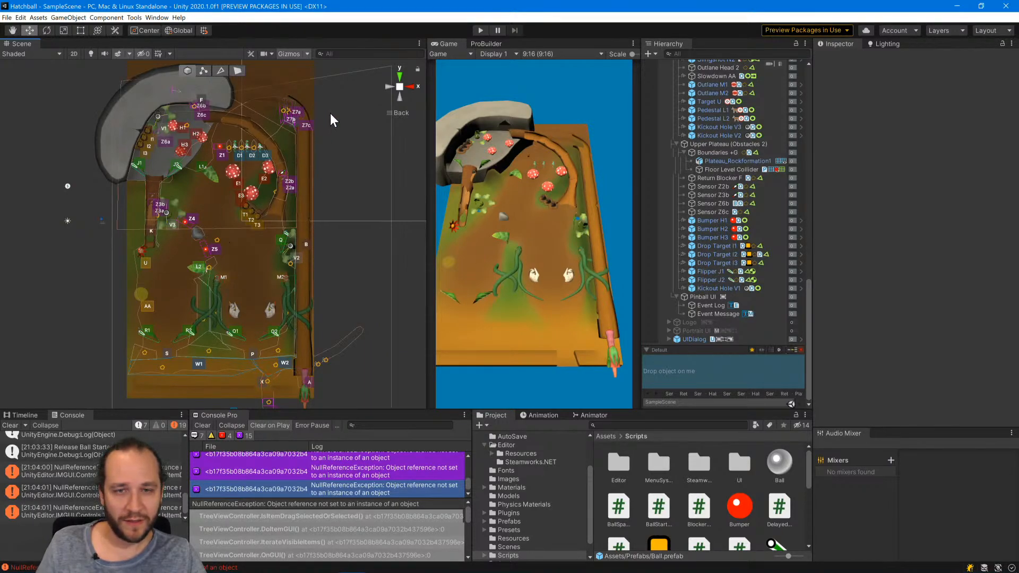
Select the Habitrail_Bark5 rail along the plunger lane and lower it along Y to a position of -4.1.
scroll(311, 125, up, 5)
scroll(285, 161, up, 6)
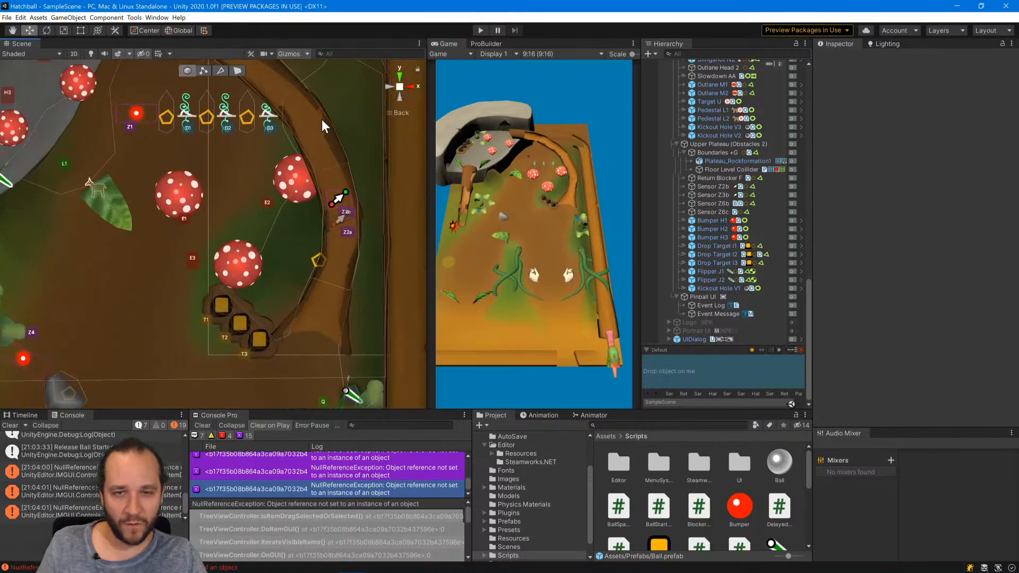
middle_drag(328, 222, 276, 240)
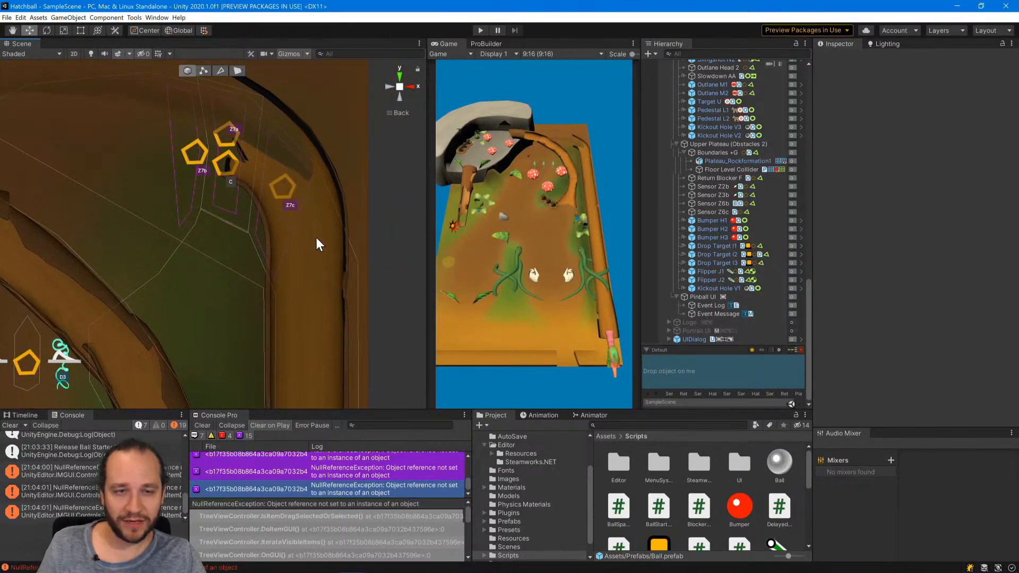
click(310, 329)
scroll(310, 323, down, 5)
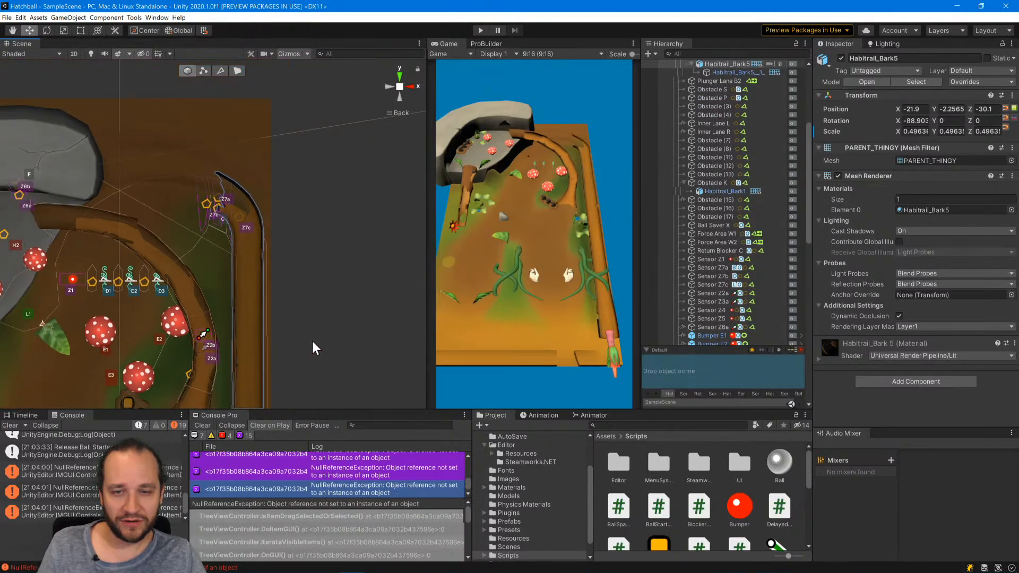
scroll(313, 347, down, 5)
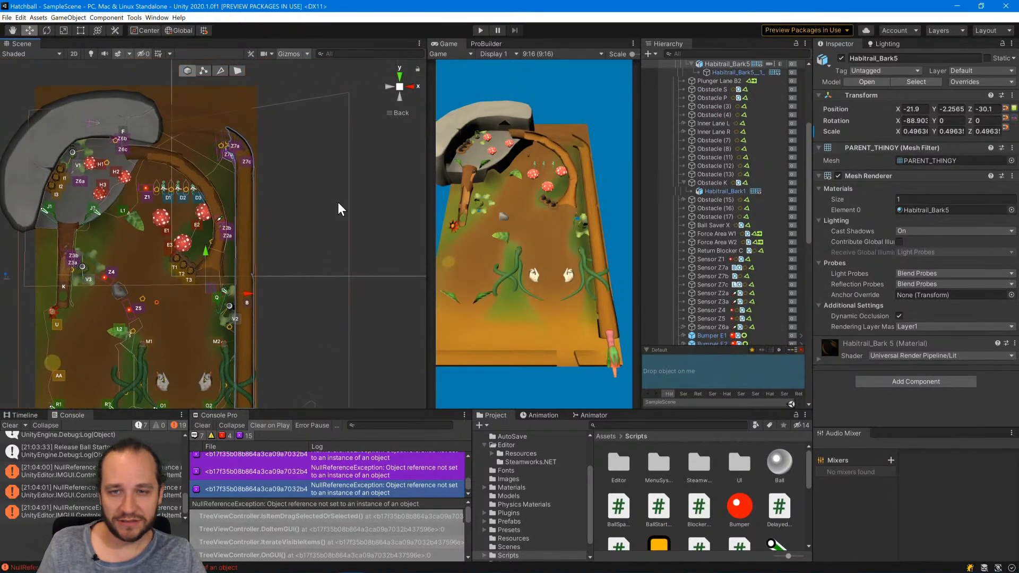
middle_drag(284, 232, 303, 182)
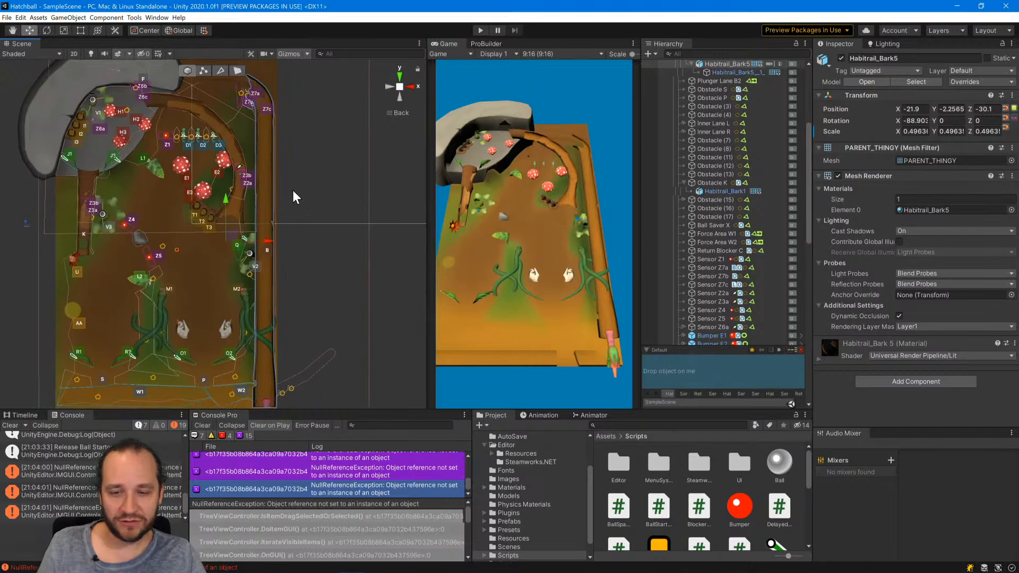
scroll(297, 204, down, 2)
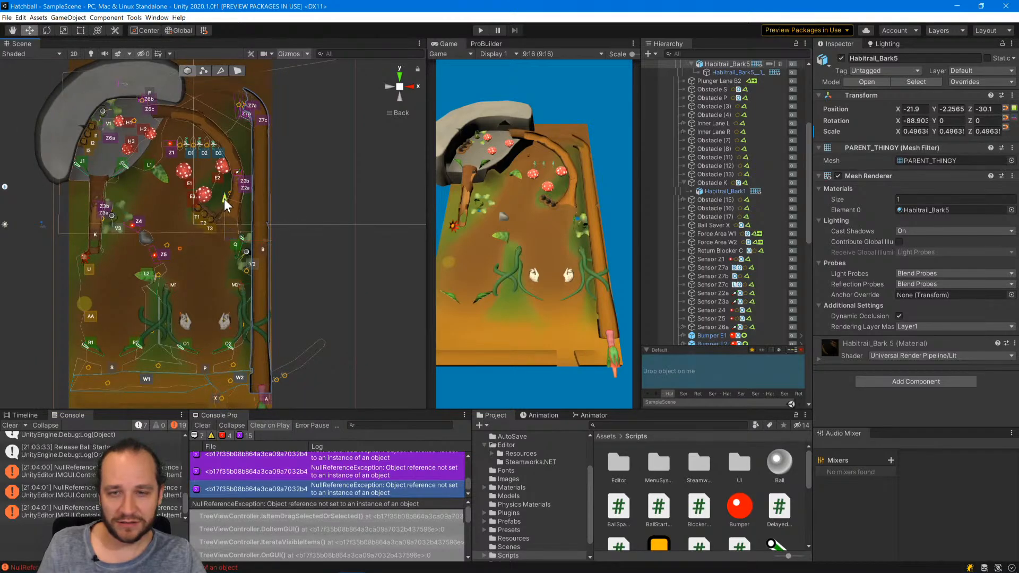
drag(224, 199, 224, 206)
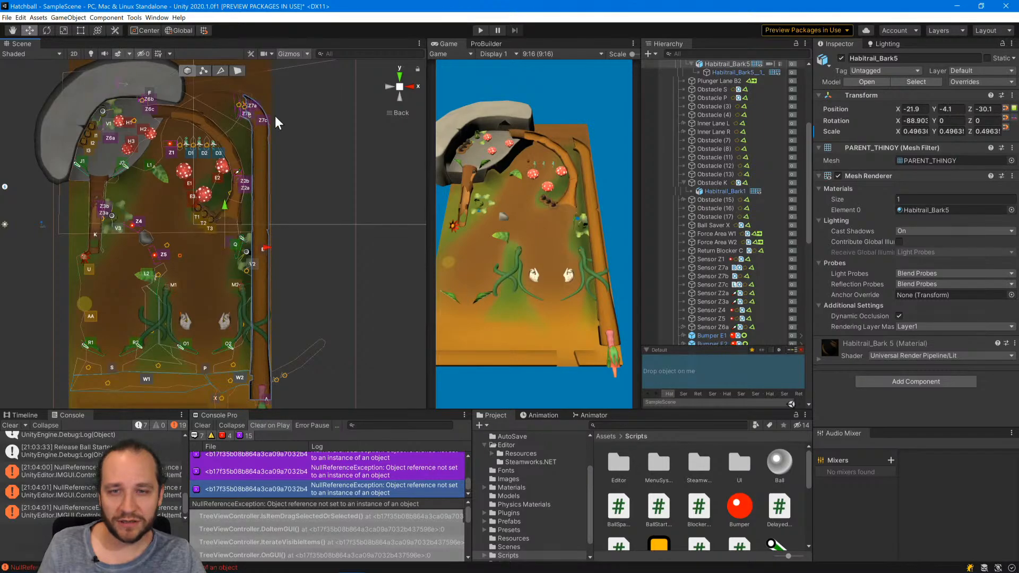
Inspect the moved rail from its curved end near sensor Z7c down the length of the plunger lane.
scroll(265, 213, up, 5)
scroll(313, 259, up, 5)
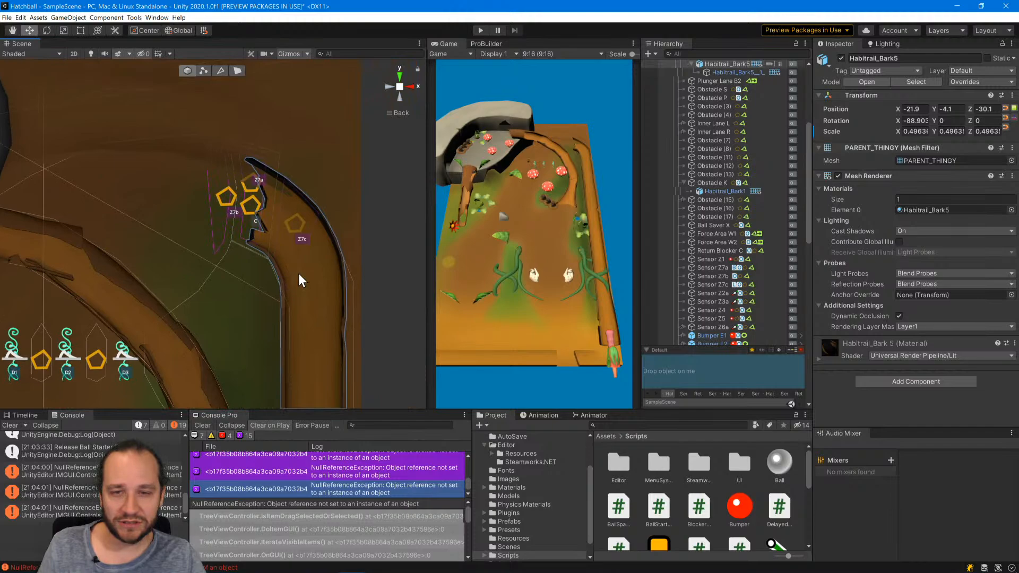
scroll(298, 272, down, 6)
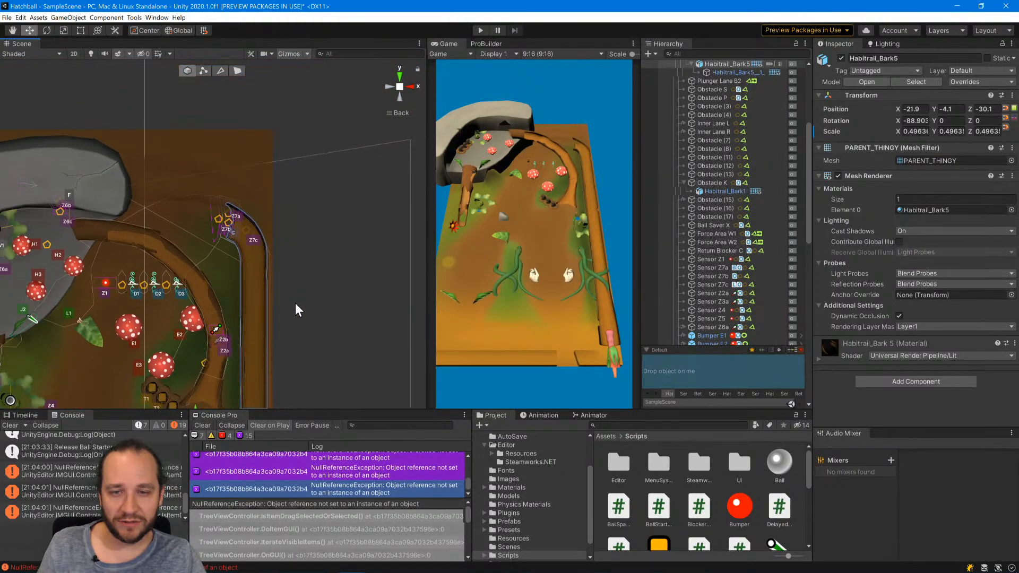
scroll(281, 305, down, 4)
middle_drag(266, 308, 313, 175)
scroll(317, 199, up, 3)
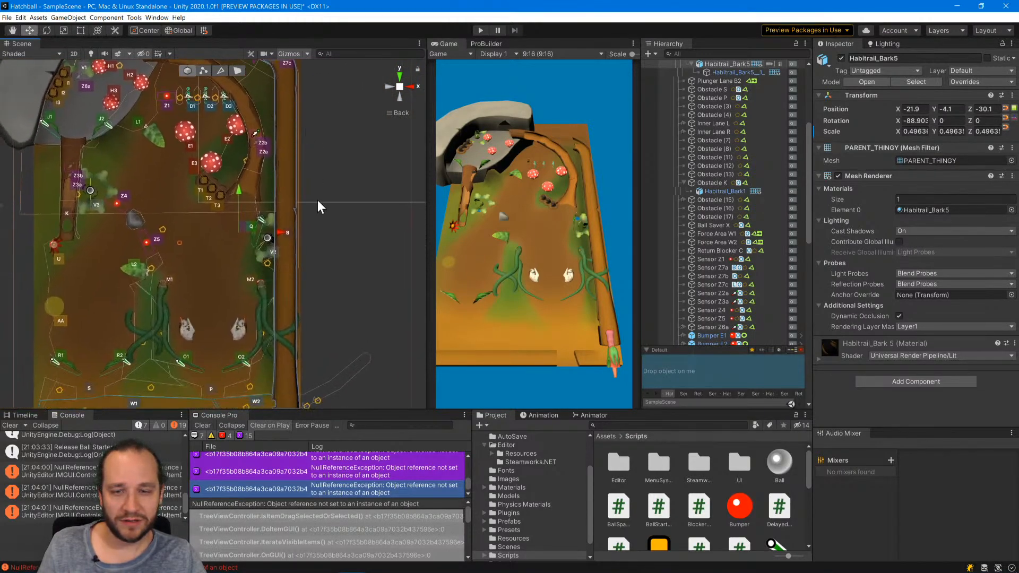
click(348, 315)
click(280, 290)
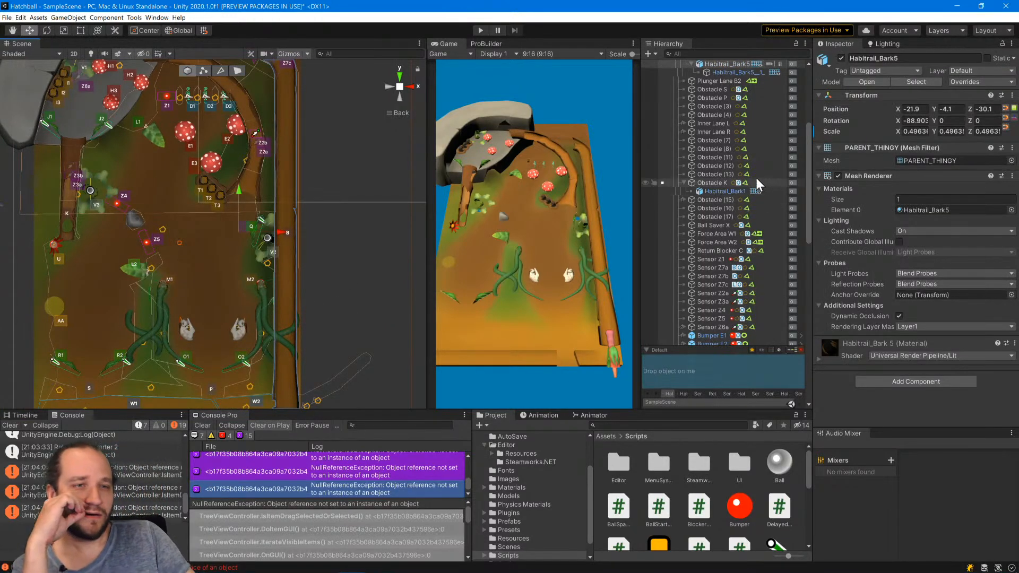
Create a ProBuilder plane with its axis set to Backward, a width of 3 and a length of about 55.15.
scroll(720, 150, up, 5)
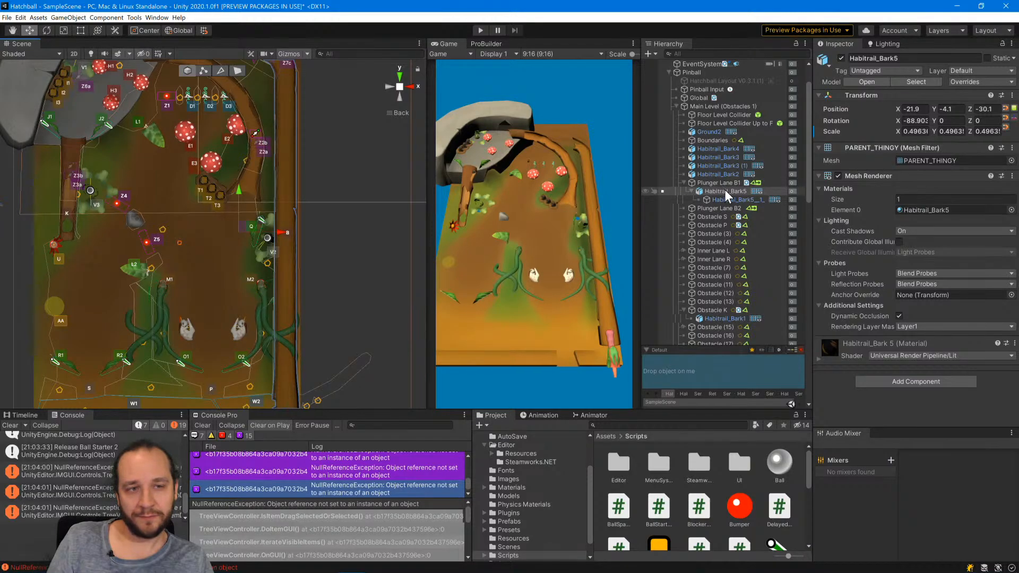
click(480, 44)
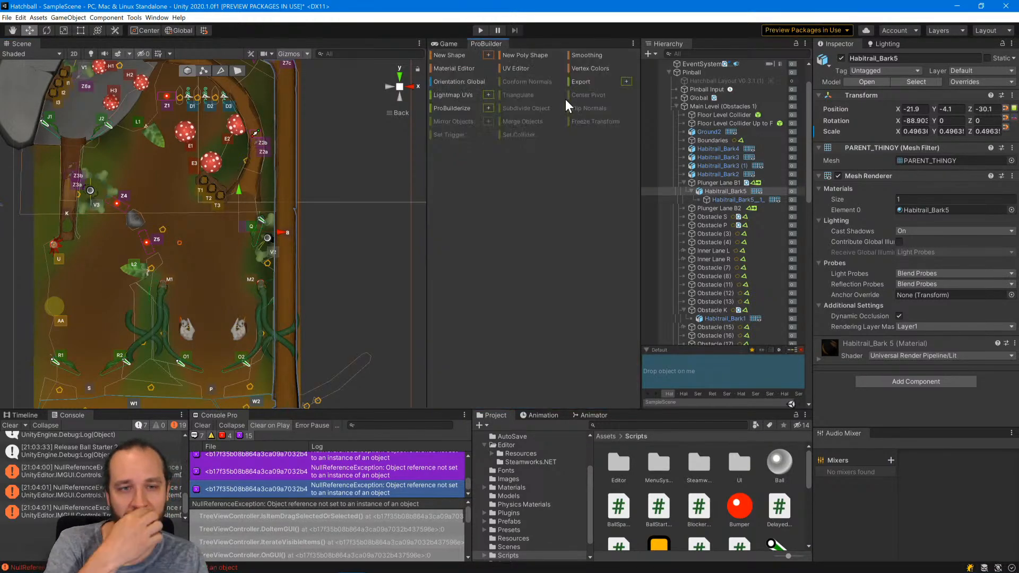
click(488, 54)
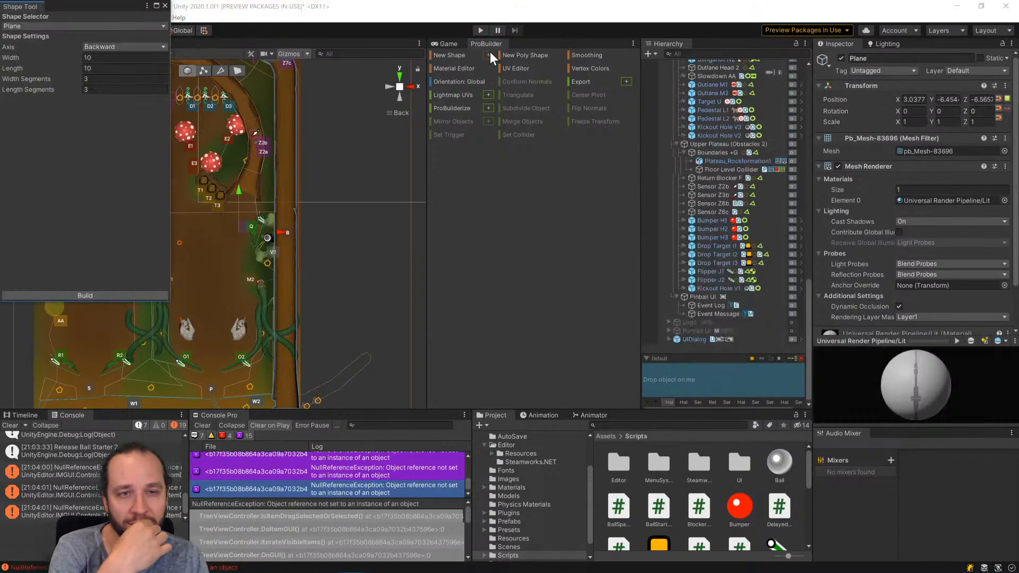
click(112, 57)
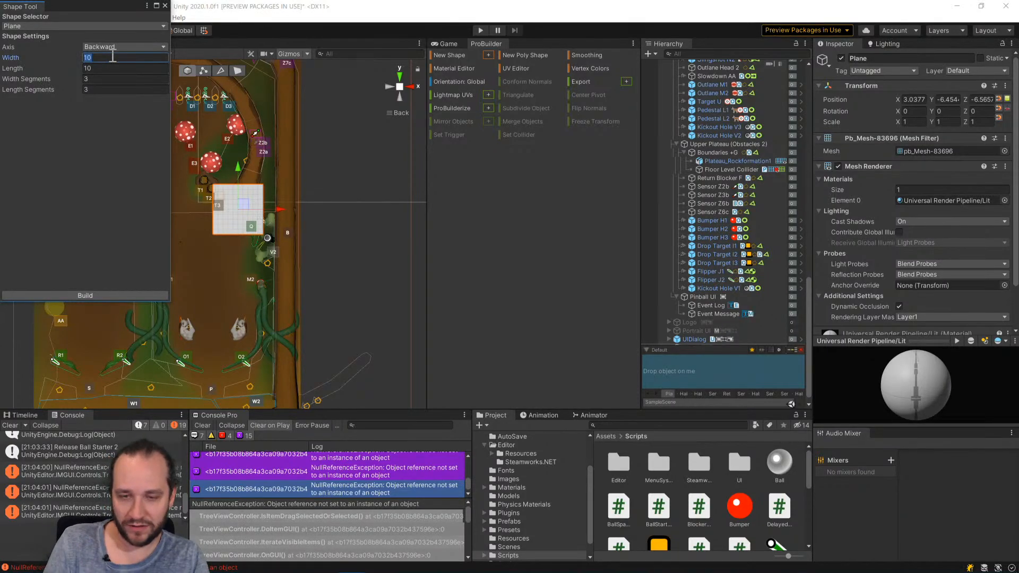
text(3)
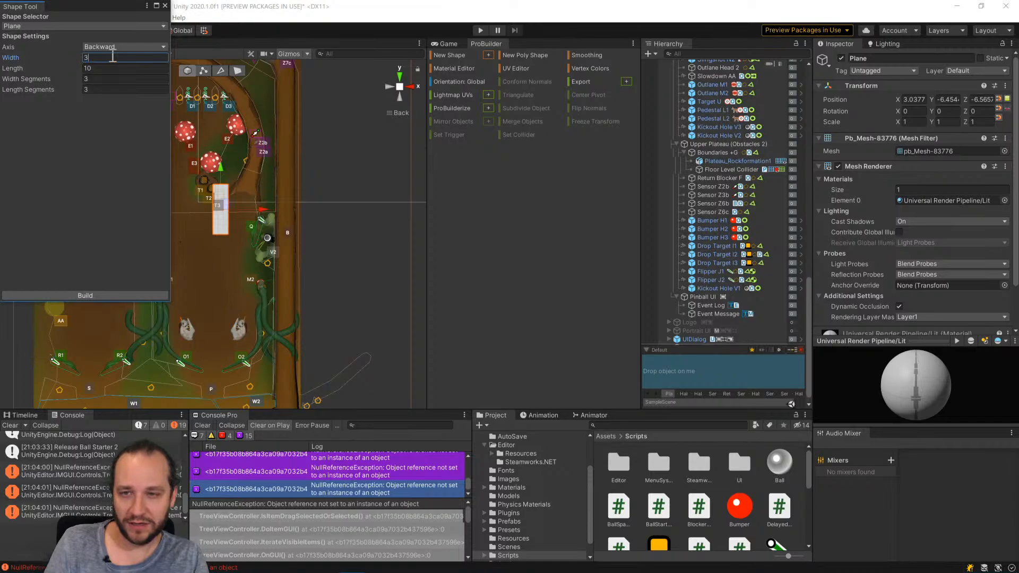
key(Tab)
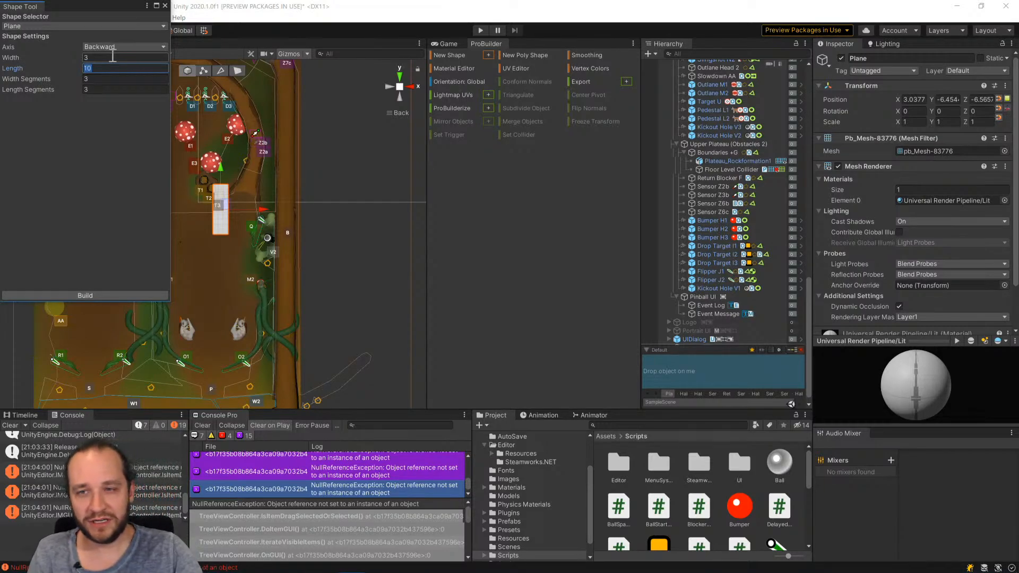
middle_drag(312, 232, 298, 248)
scroll(307, 321, down, 4)
click(62, 67)
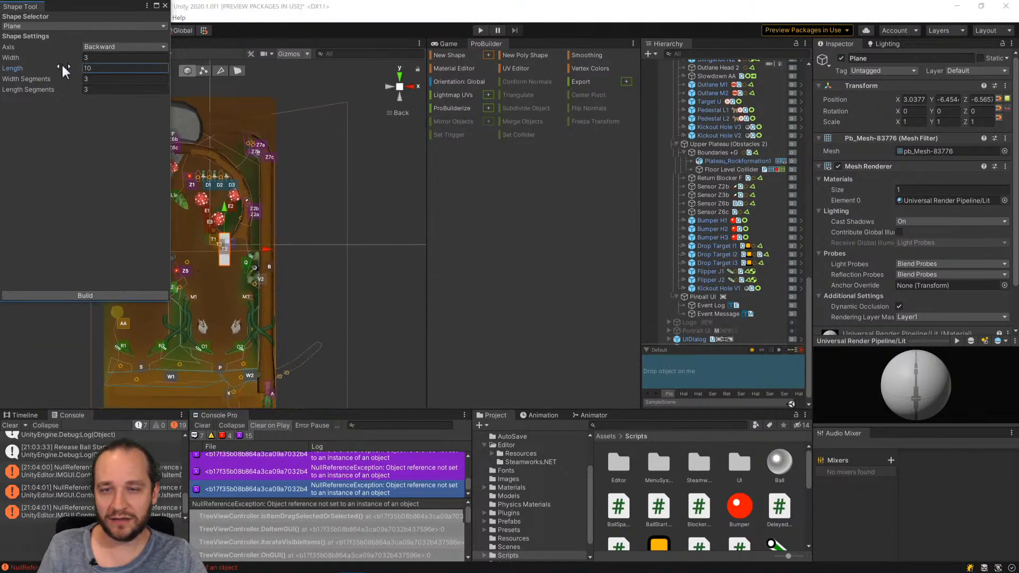
drag(62, 62, 857, 127)
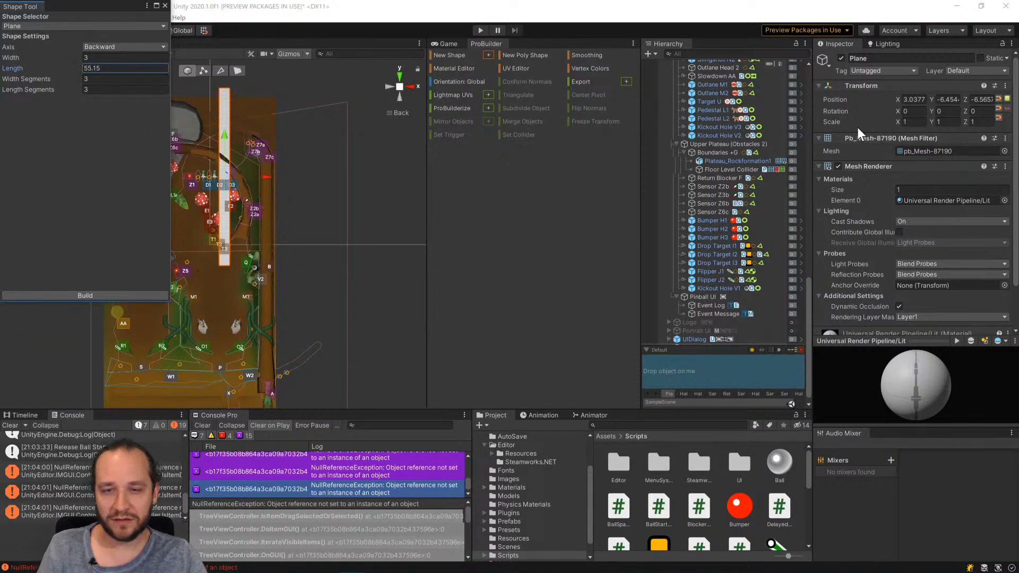
Position the plane over the plunger lane at about X 15.6, Y -45.9 and enlarge it to about 4.2 by 68.33.
drag(225, 170, 277, 273)
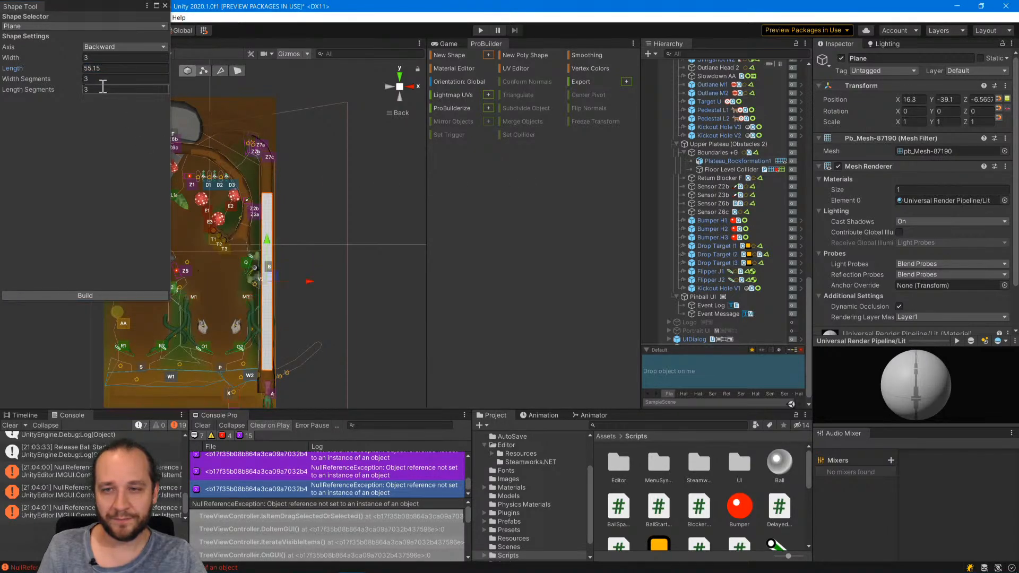
click(72, 68)
drag(72, 67, 275, 275)
drag(72, 56, 72, 55)
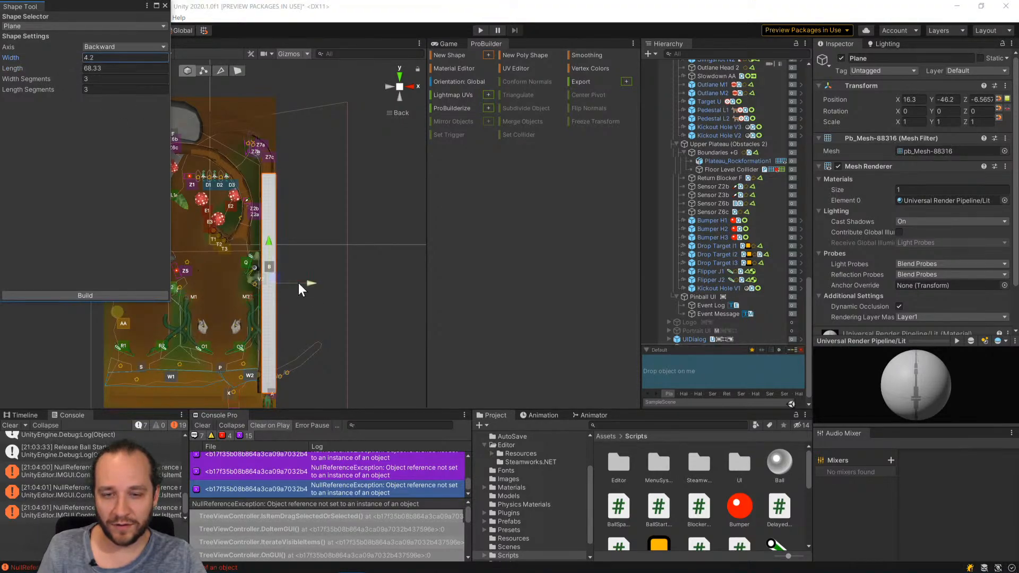
drag(275, 280, 273, 276)
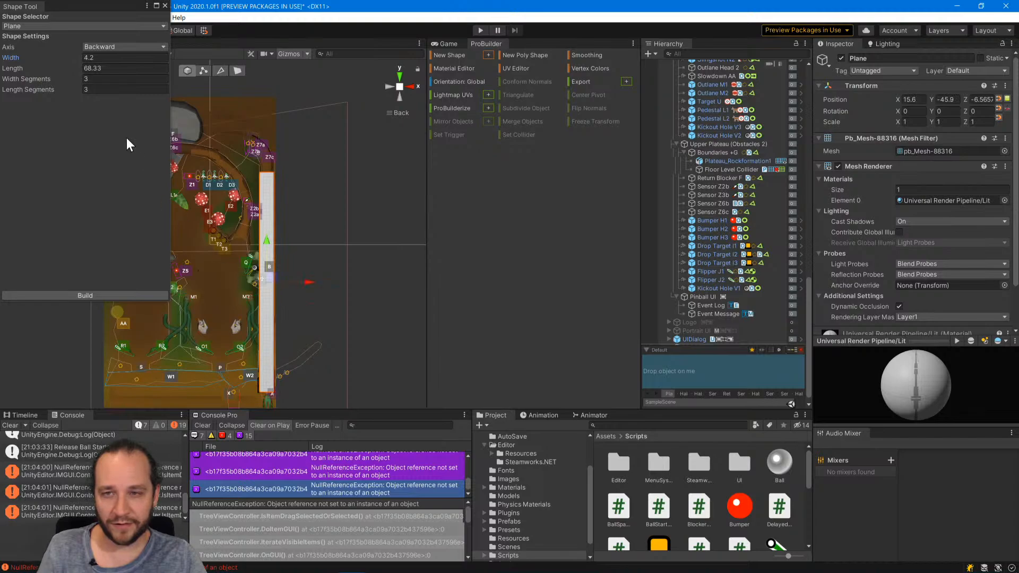
Set the plane's width to 4 and extend its length to about 83.24 so it spans the whole plunger lane.
click(73, 58)
click(118, 59)
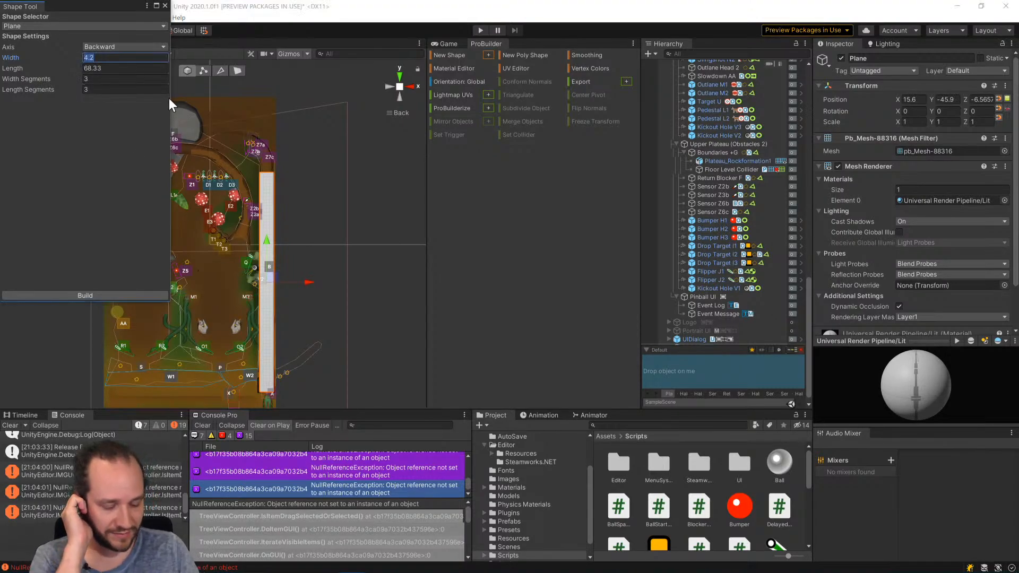
text(4)
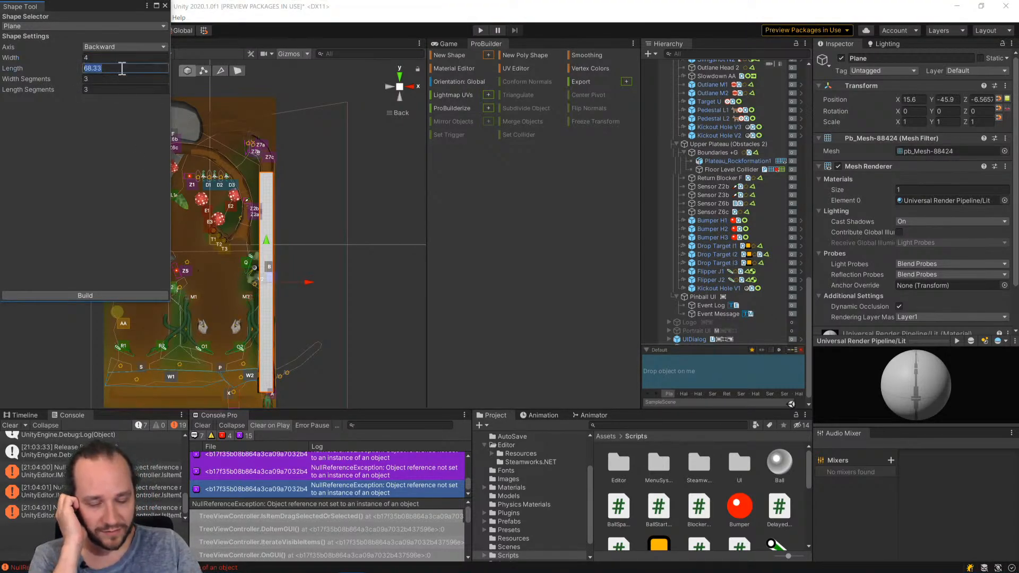
text(75)
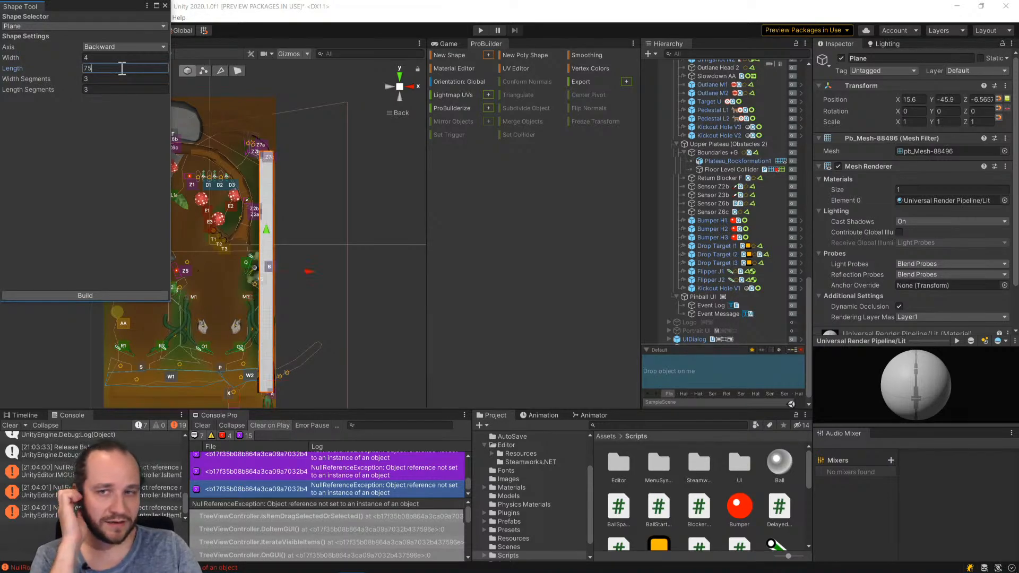
drag(70, 67, 133, 69)
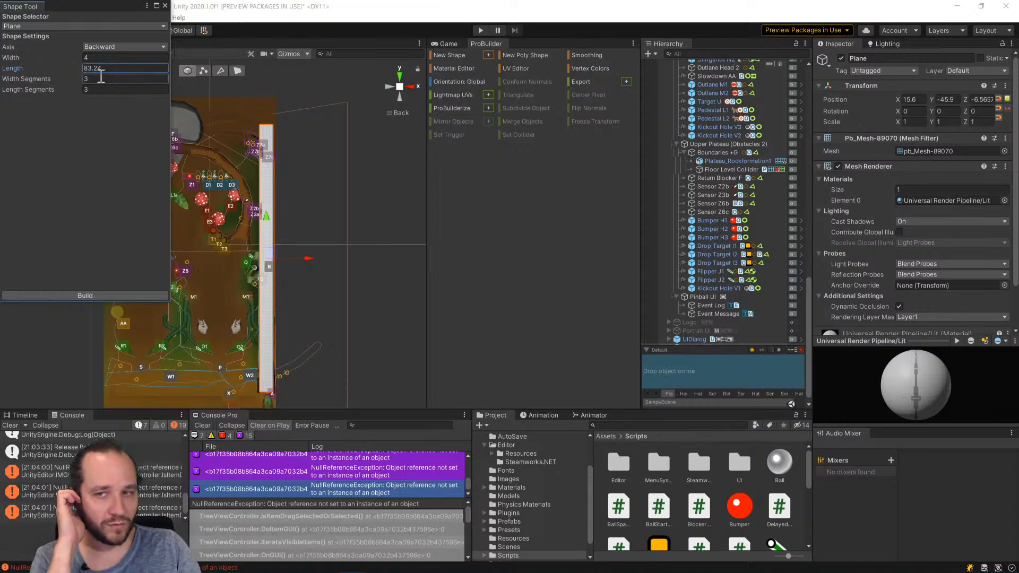
scroll(273, 223, up, 10)
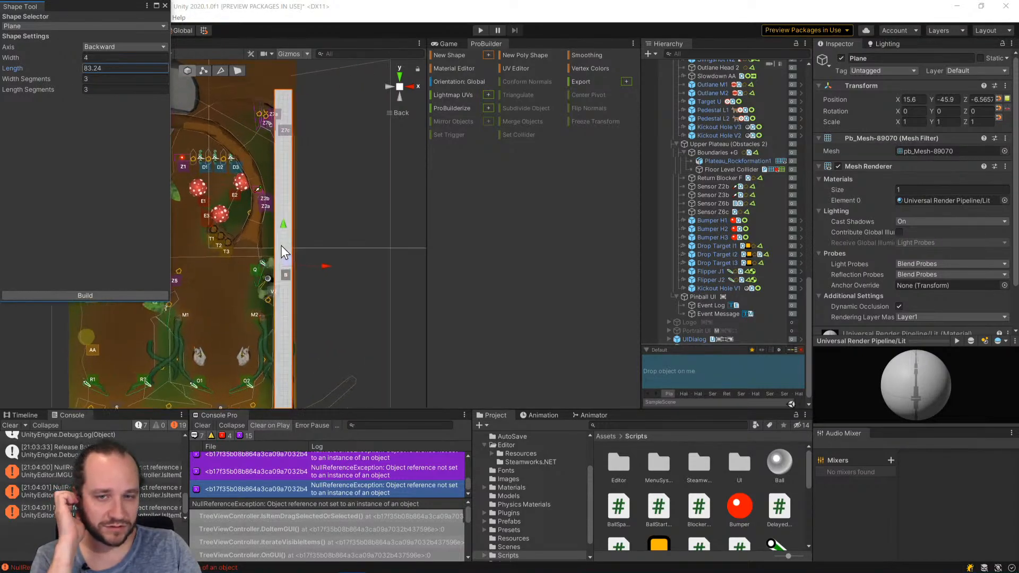
middle_drag(393, 229, 338, 193)
scroll(344, 228, up, 5)
scroll(339, 272, up, 6)
drag(58, 76, 55, 78)
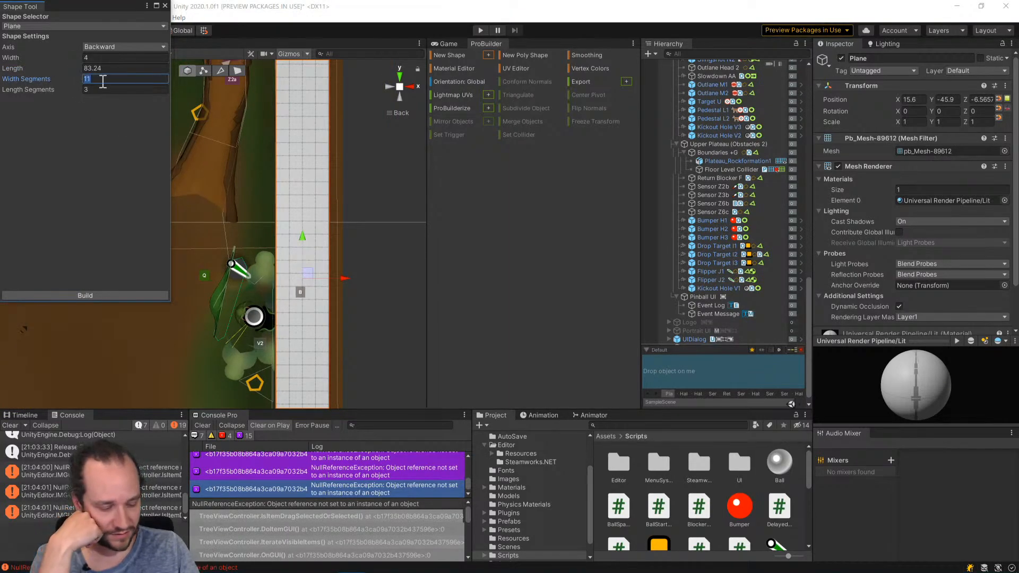
text(3)
Switch the scene view to Wireframe and set the plane's width segments to 2.
mouse_move(153, 4)
mouse_down()
mouse_move(214, 34)
mouse_move(391, 78)
mouse_move(153, 78)
mouse_up()
click(58, 53)
click(42, 82)
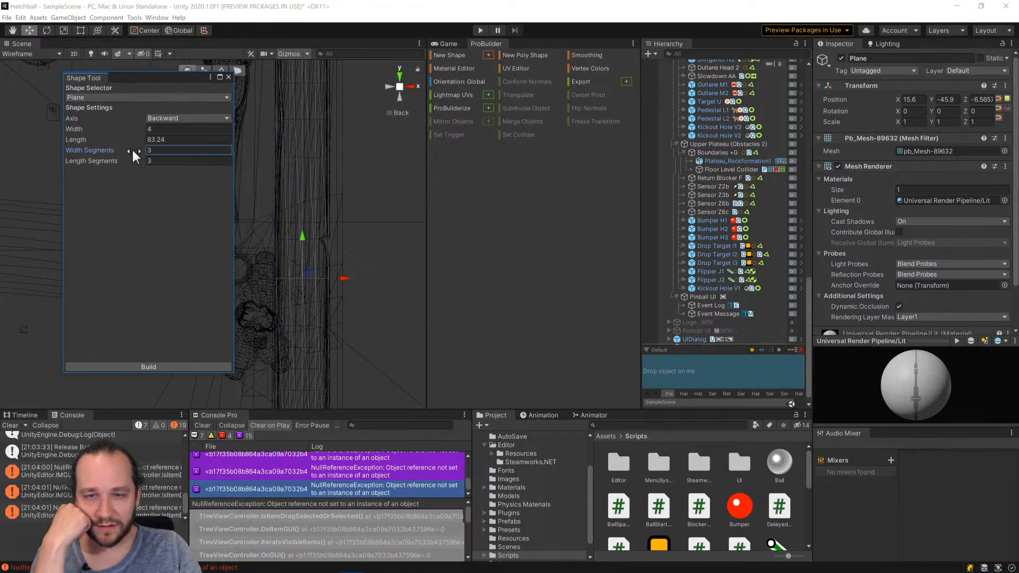
drag(132, 148, 128, 147)
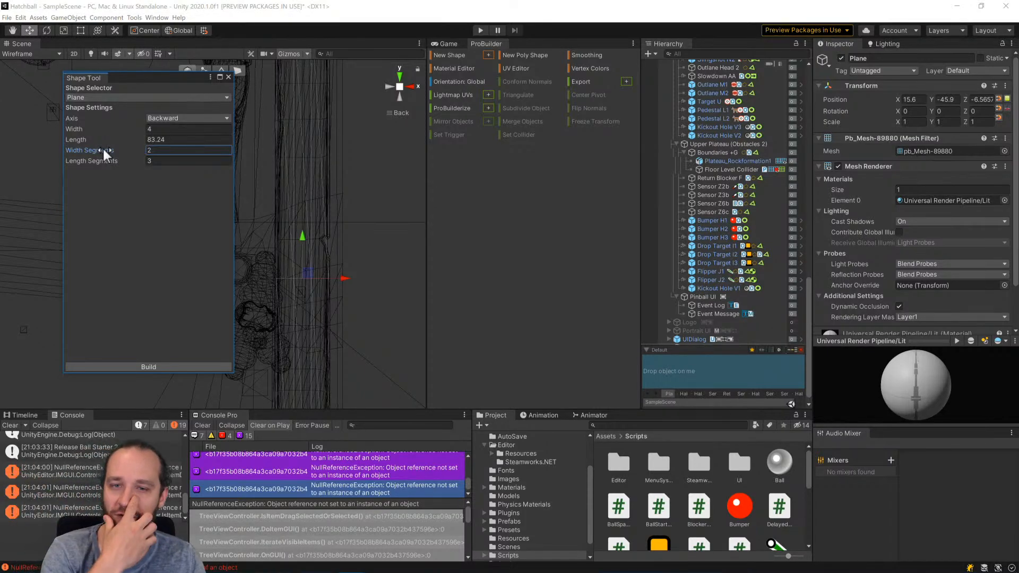
Build the plane over the plunger lane, close the Shape Tool and set the scene view back to Shaded.
scroll(308, 228, down, 15)
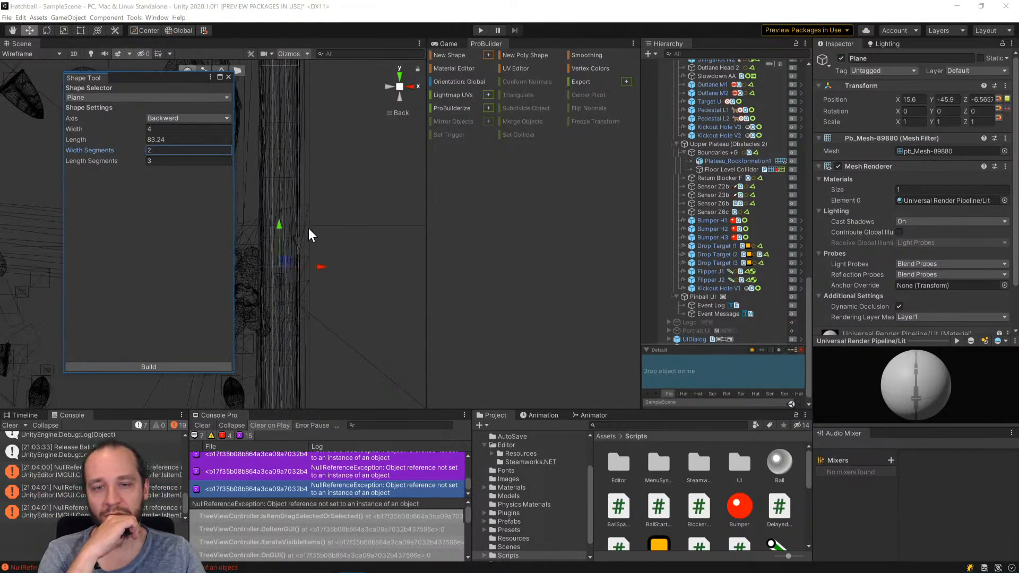
middle_drag(316, 197, 389, 226)
scroll(383, 225, down, 8)
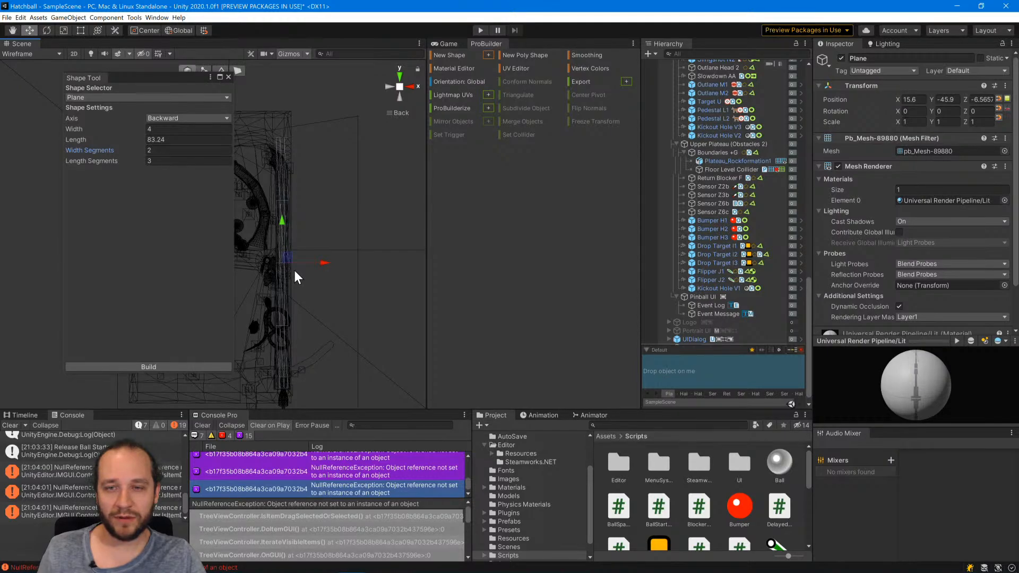
click(174, 368)
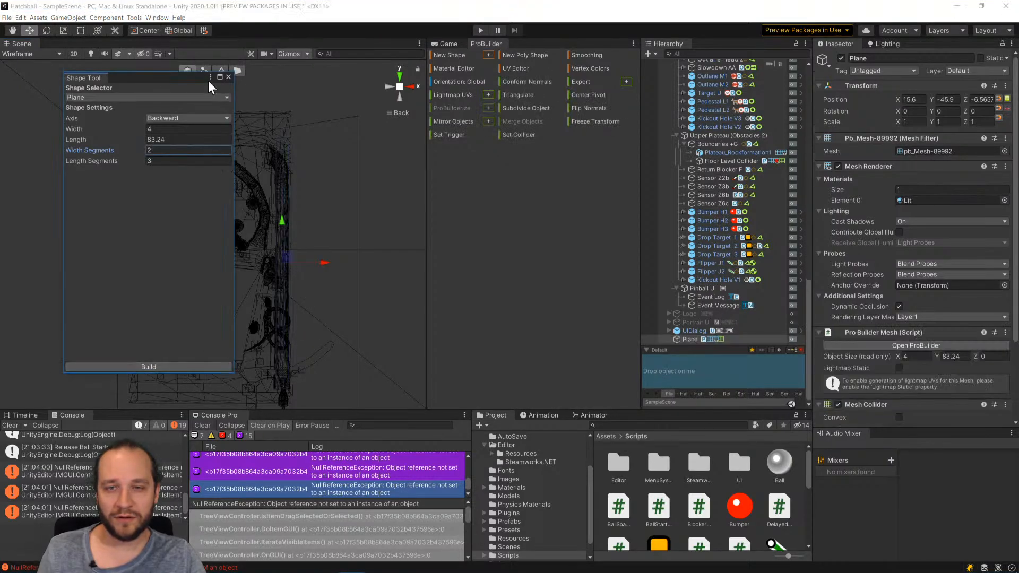
click(228, 77)
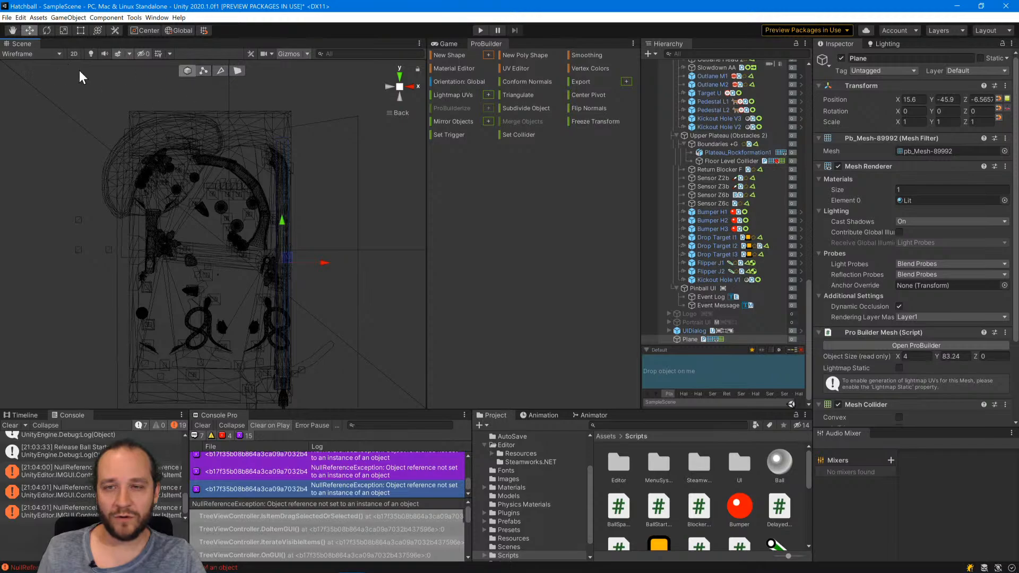
click(31, 54)
click(34, 73)
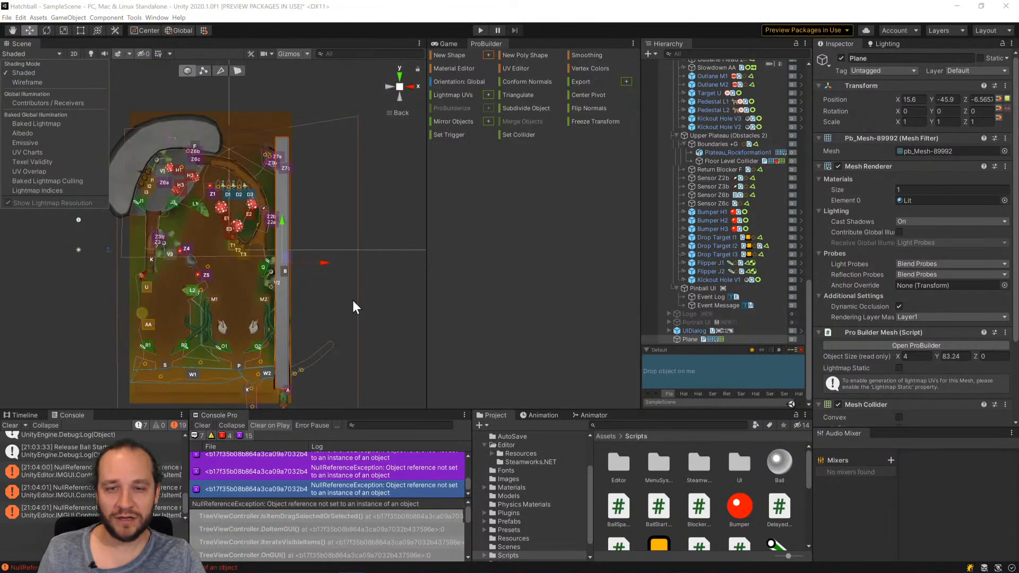
Enter vertex editing for the new plane, try box-selecting its upper end, and reselect the plane.
click(204, 72)
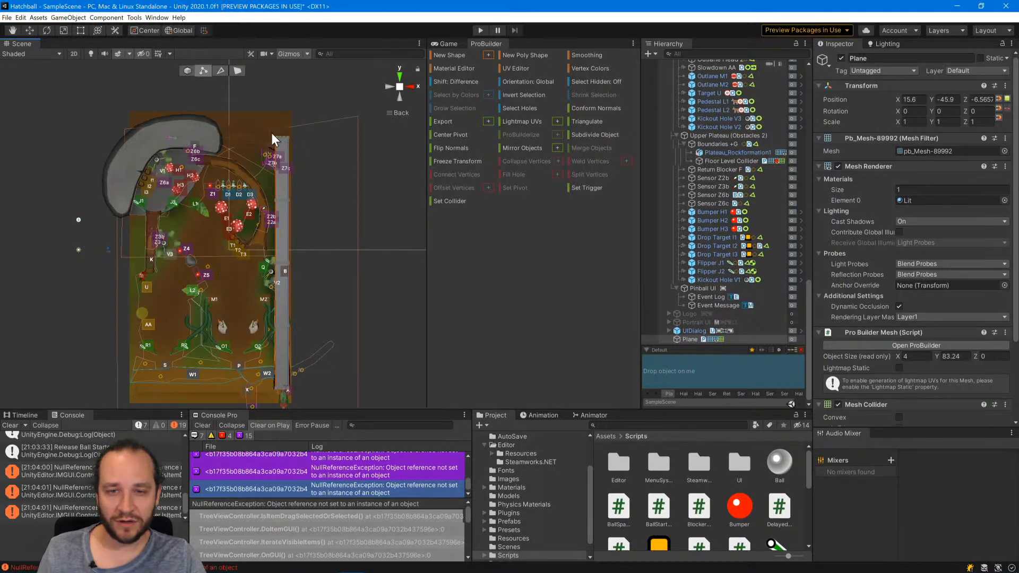
drag(259, 116, 296, 148)
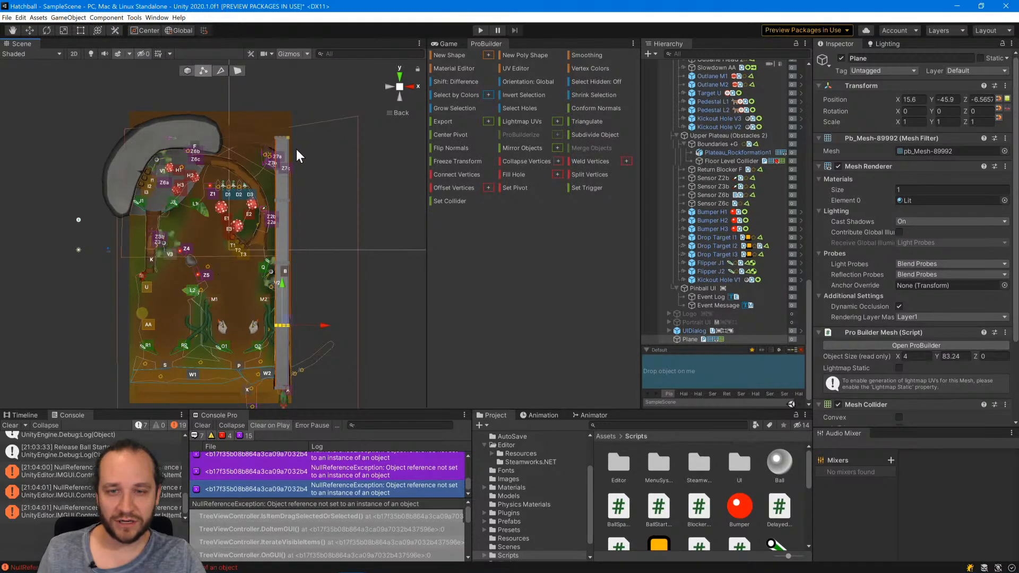
click(335, 187)
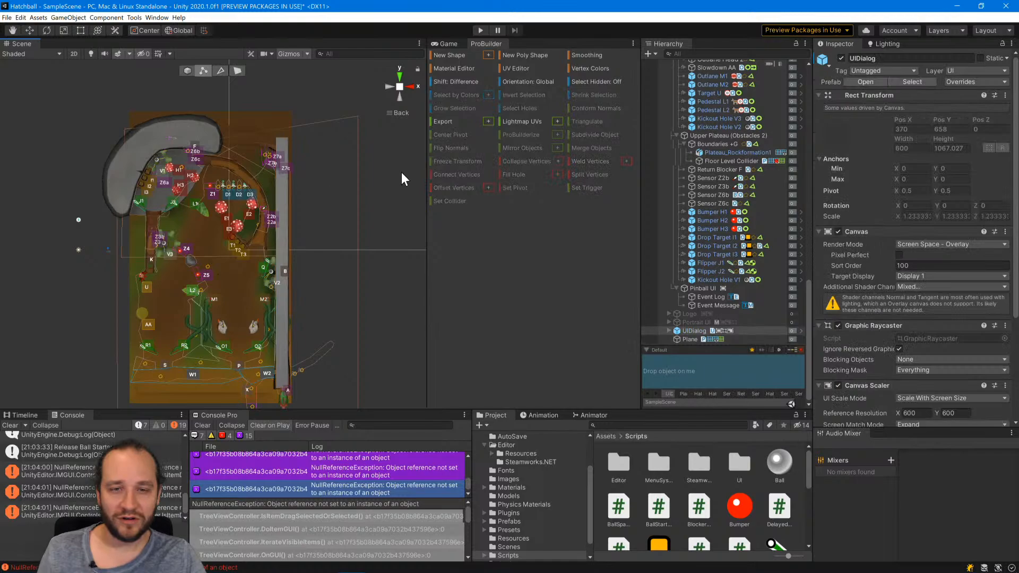
click(282, 242)
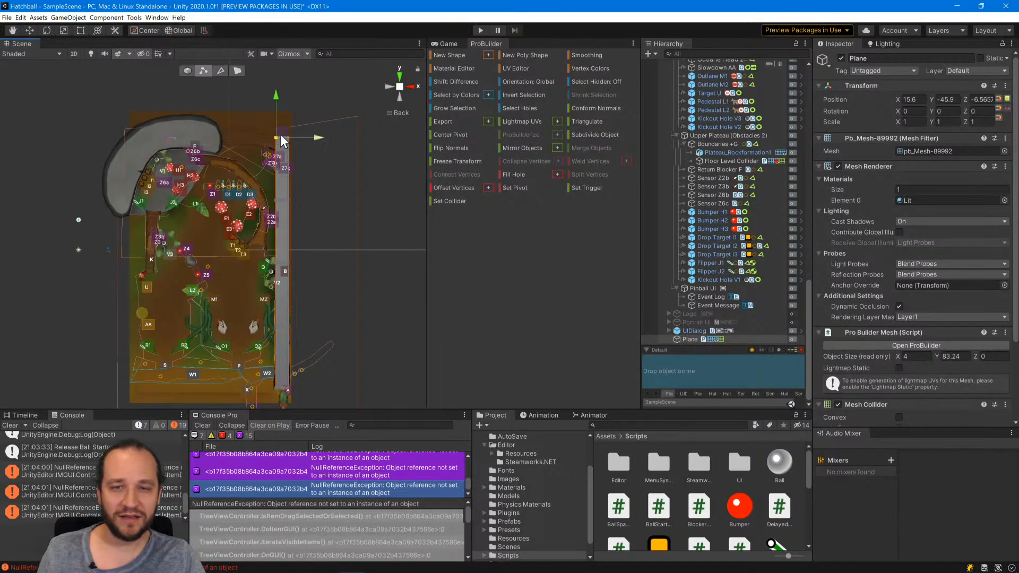
Move the row of four vertices at the plane's upper end toward sensors Z7a and Z7b.
scroll(319, 119, up, 4)
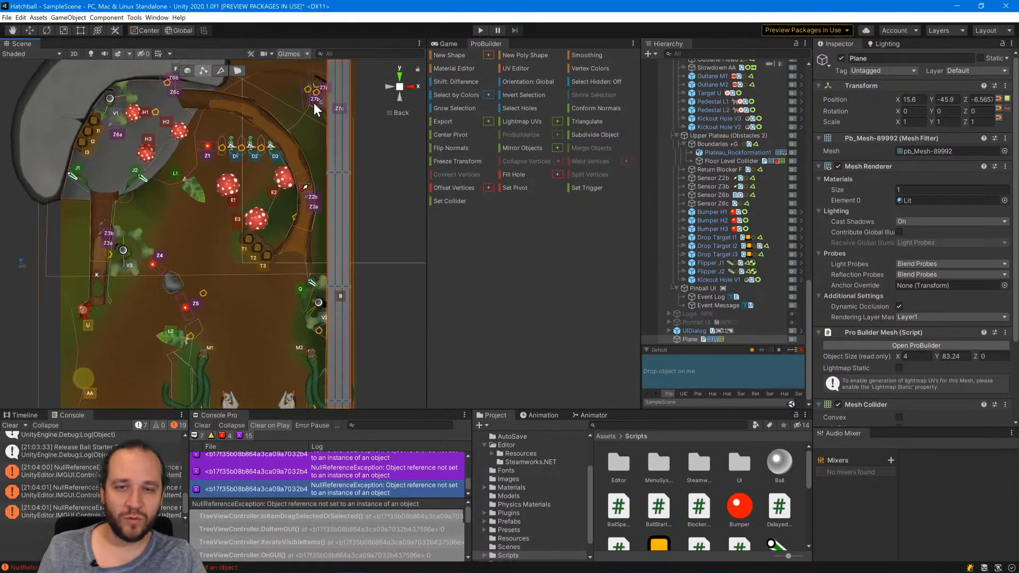
middle_drag(301, 132, 227, 277)
click(310, 244)
click(274, 203)
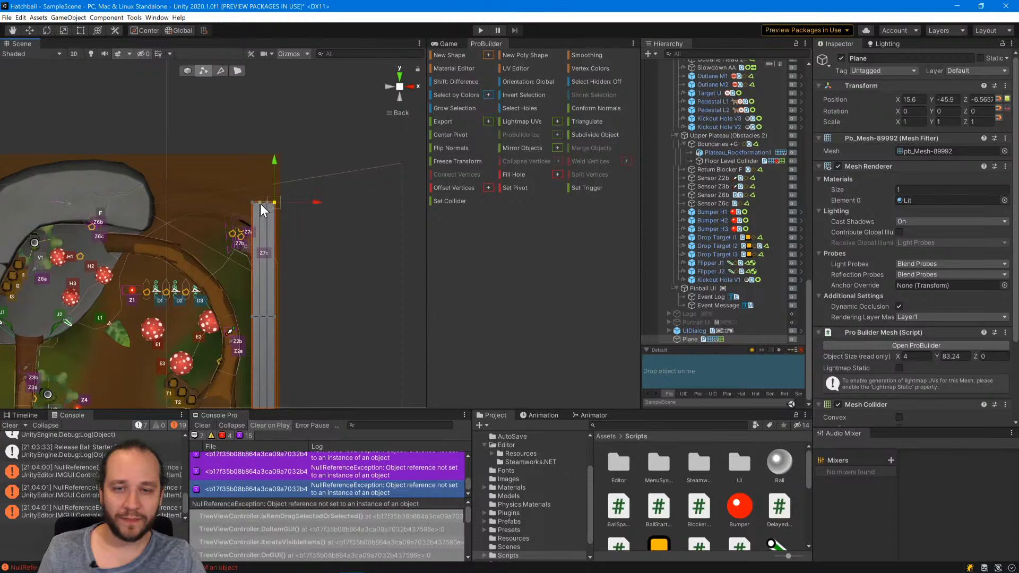
shift+click(260, 204)
shift+click(252, 202)
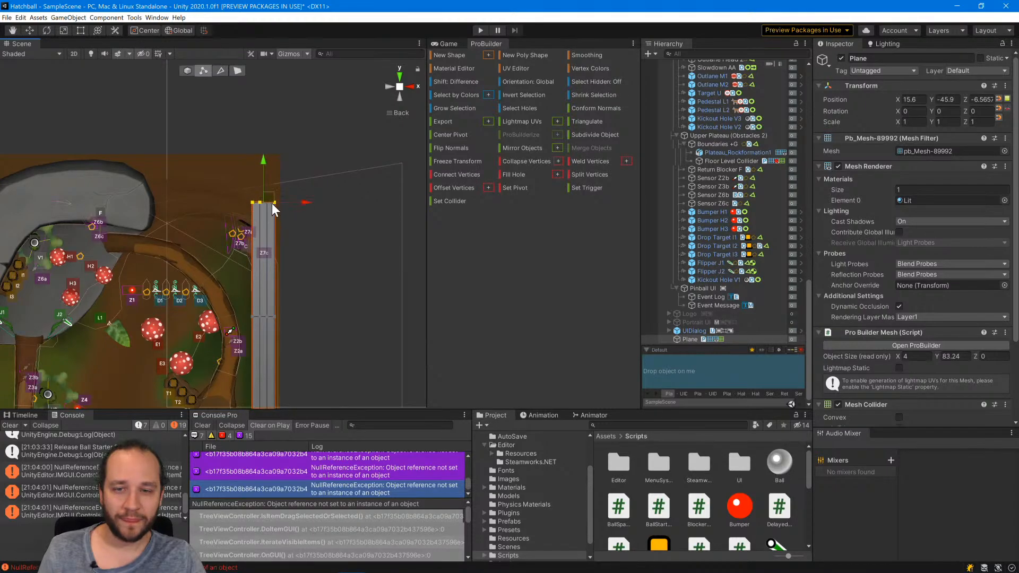
click(272, 202)
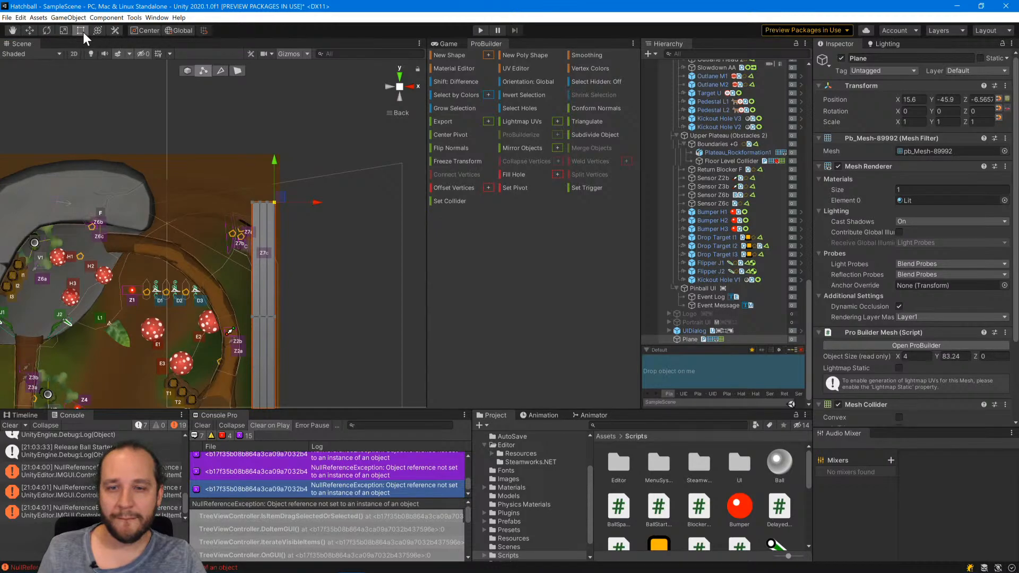
click(82, 32)
shift+click(263, 202)
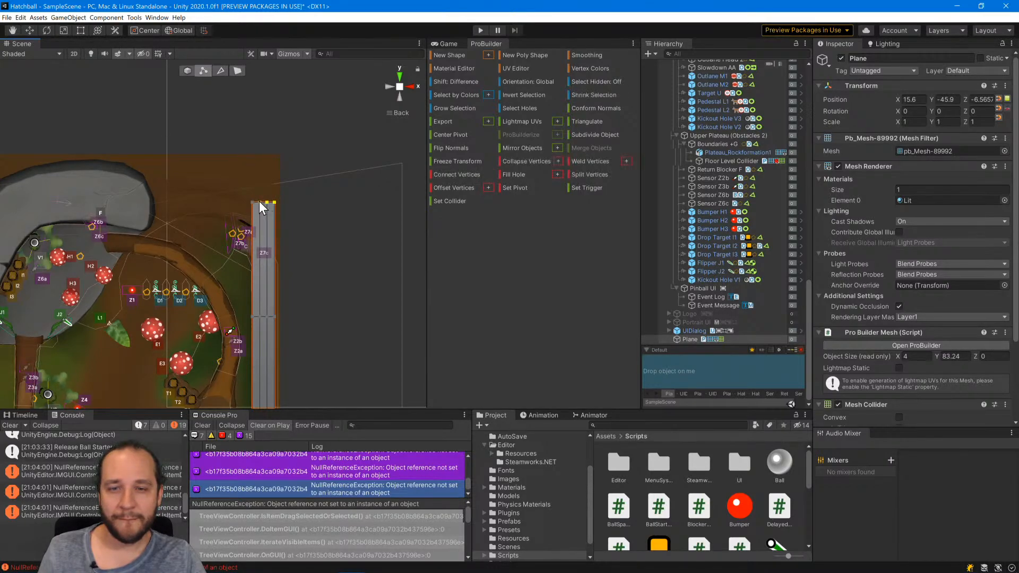
click(30, 30)
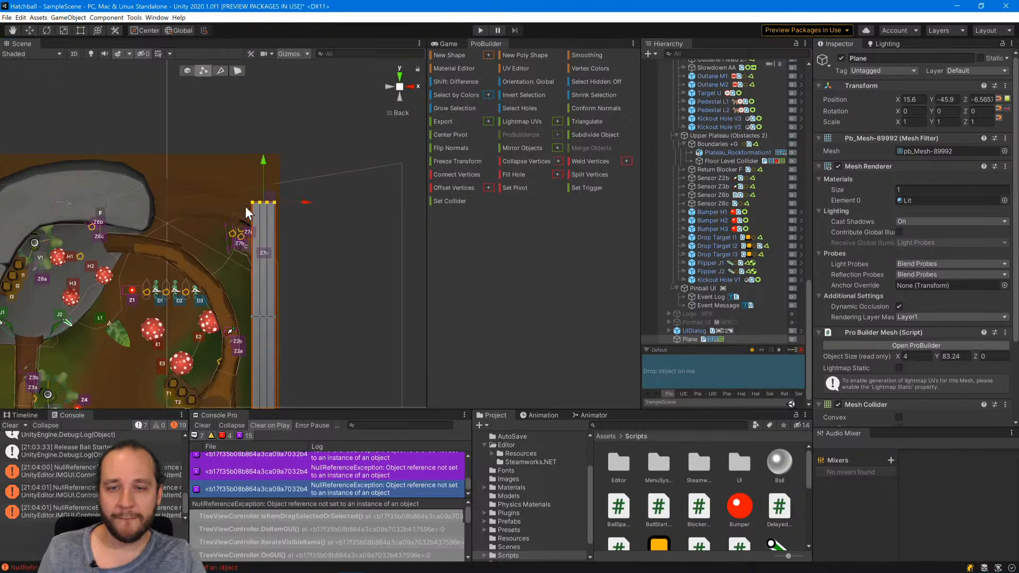
drag(273, 196, 149, 103)
Rotate, nudge and widen the end row of vertices so it spans the lane's curved exit beside sensors Z7a and Z7b.
click(47, 30)
click(30, 30)
mouse_move(232, 215)
mouse_down()
mouse_move(256, 222)
mouse_move(250, 233)
mouse_move(256, 205)
mouse_move(270, 215)
mouse_move(240, 231)
mouse_move(243, 216)
mouse_up()
click(46, 30)
click(63, 31)
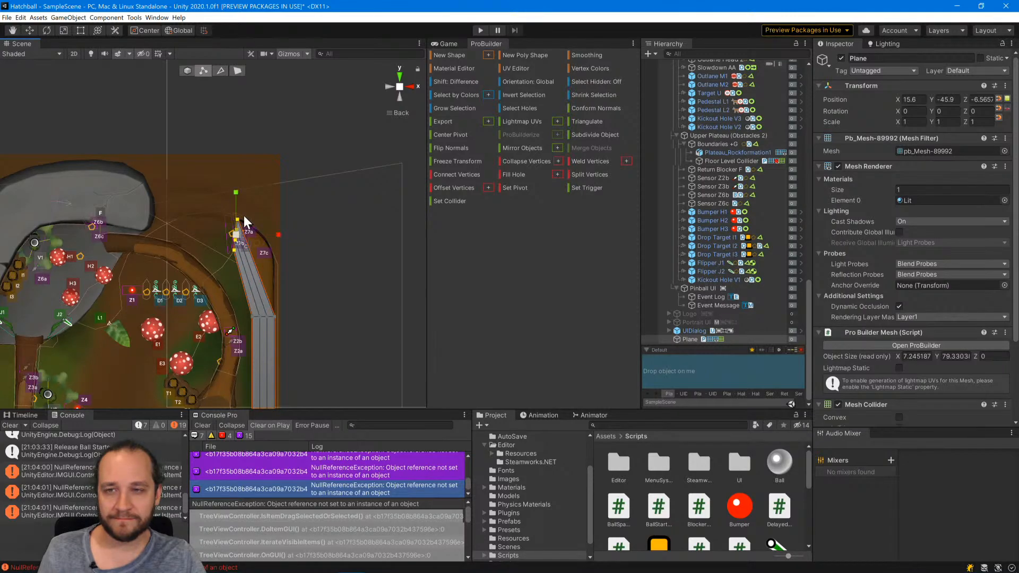
Move the plane's second vertex row up into the bend between sensors Z7a and Z7c, rotating and scaling it to follow the curve.
click(33, 31)
click(273, 316)
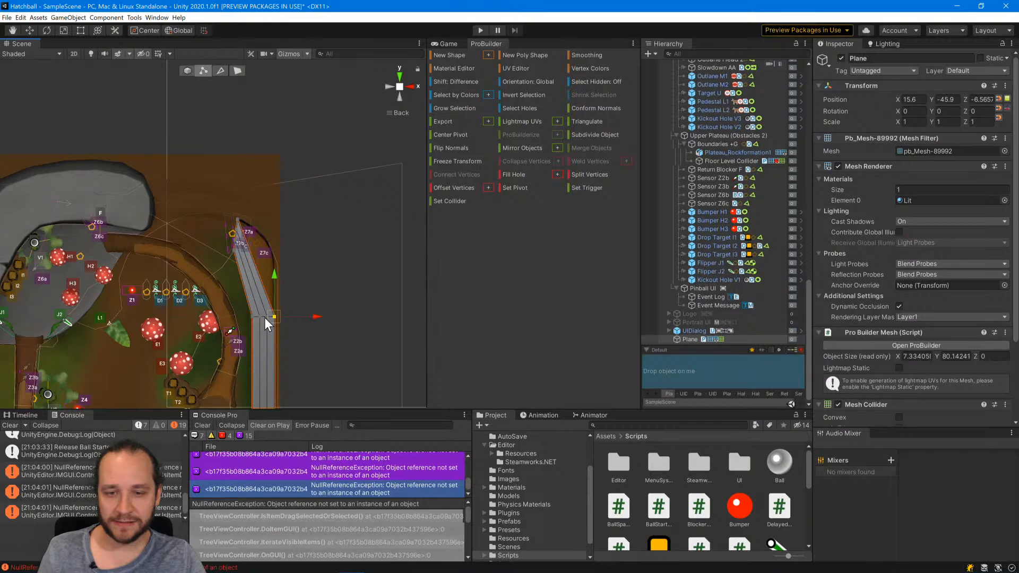
shift+click(263, 317)
shift+click(257, 317)
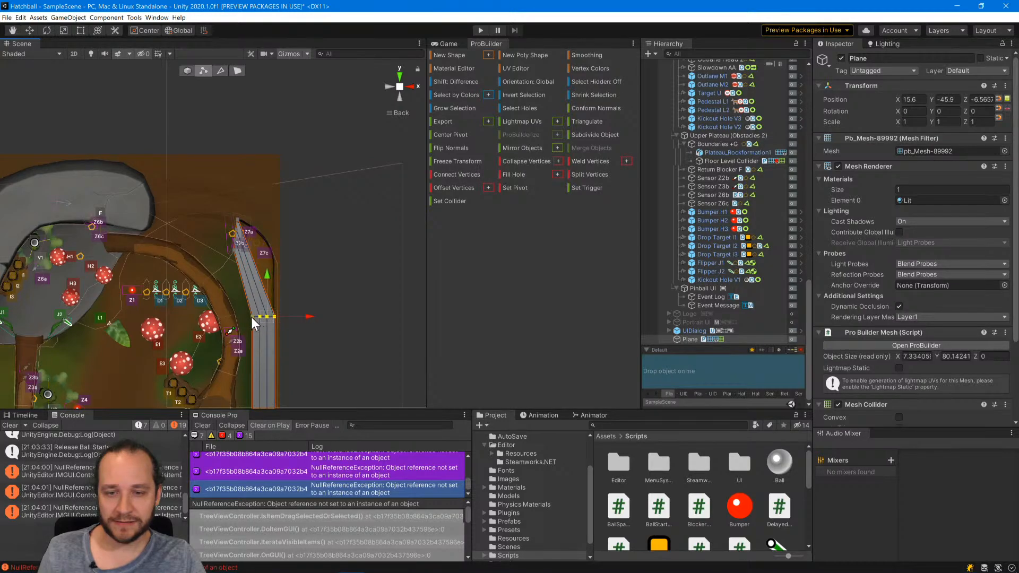
shift+click(251, 317)
drag(272, 308, 234, 151)
key(e)
click(30, 30)
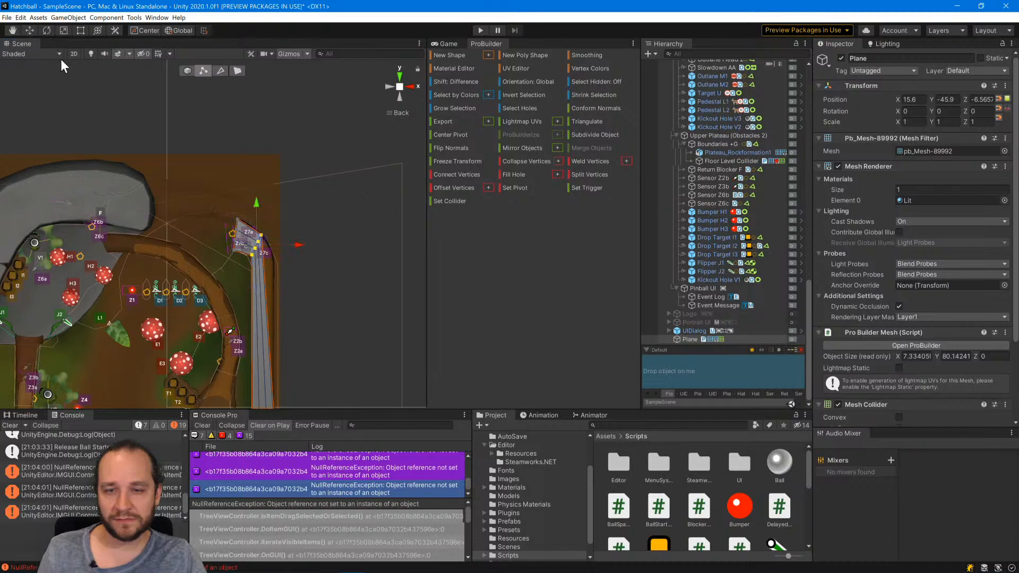
drag(262, 237, 260, 236)
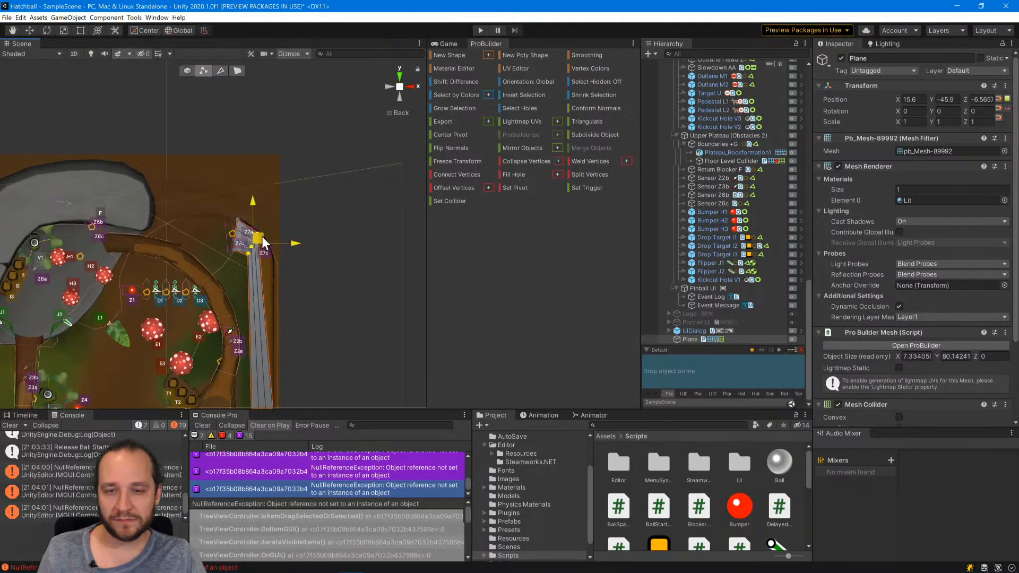
click(63, 31)
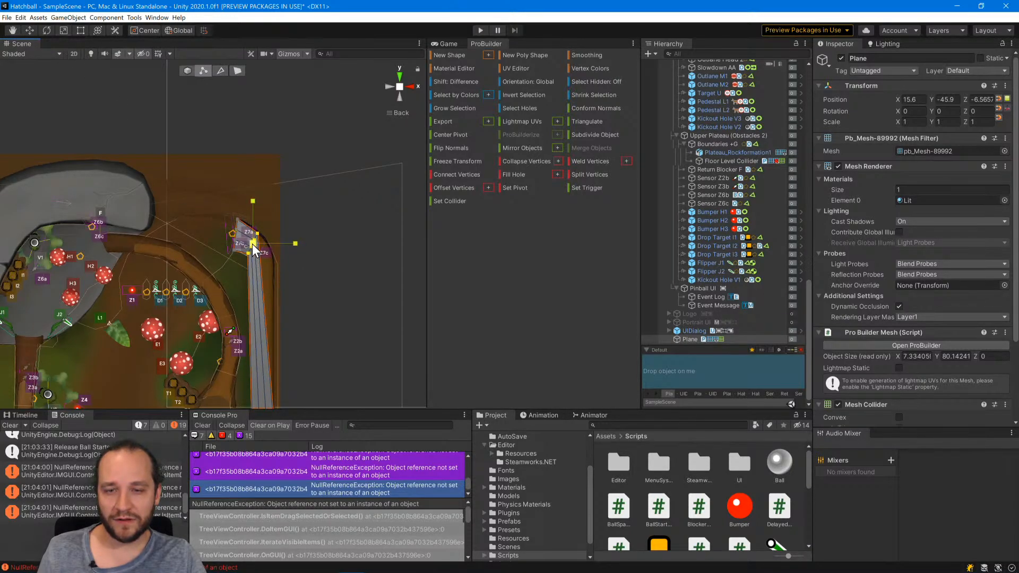
drag(253, 244, 257, 237)
Move the third vertex row, near label B, up to the bend at sensor Z7c and rotate it diagonally across the lane.
scroll(253, 231, down, 5)
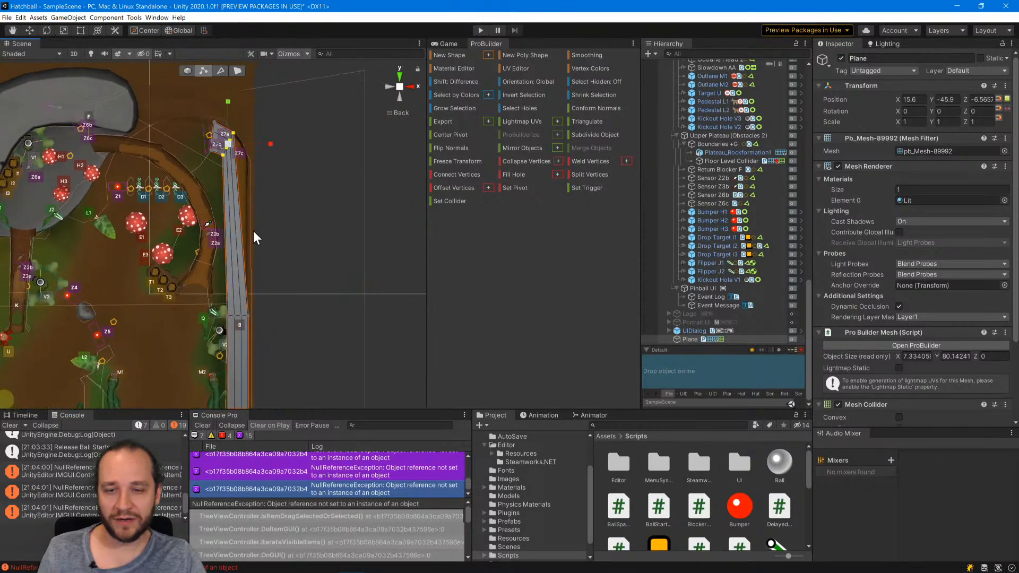
click(240, 300)
scroll(239, 318, up, 4)
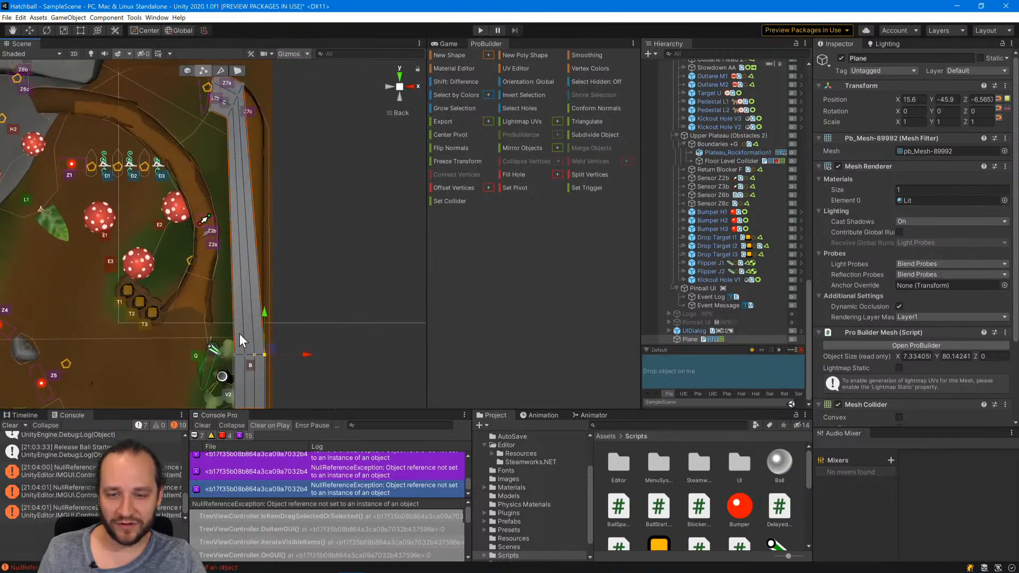
shift+click(254, 355)
shift+click(243, 354)
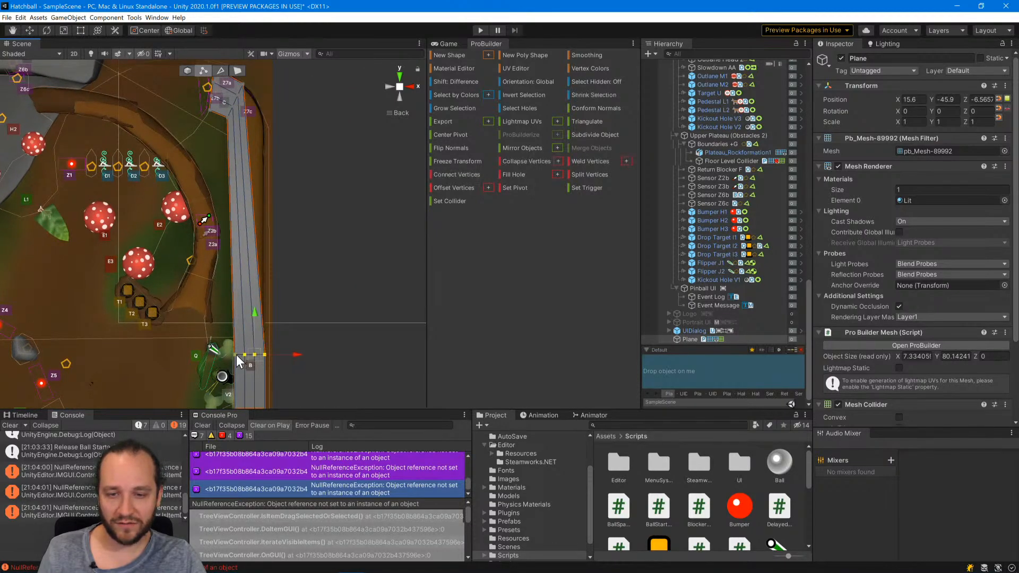
shift+click(235, 354)
drag(258, 351, 215, 48)
click(47, 30)
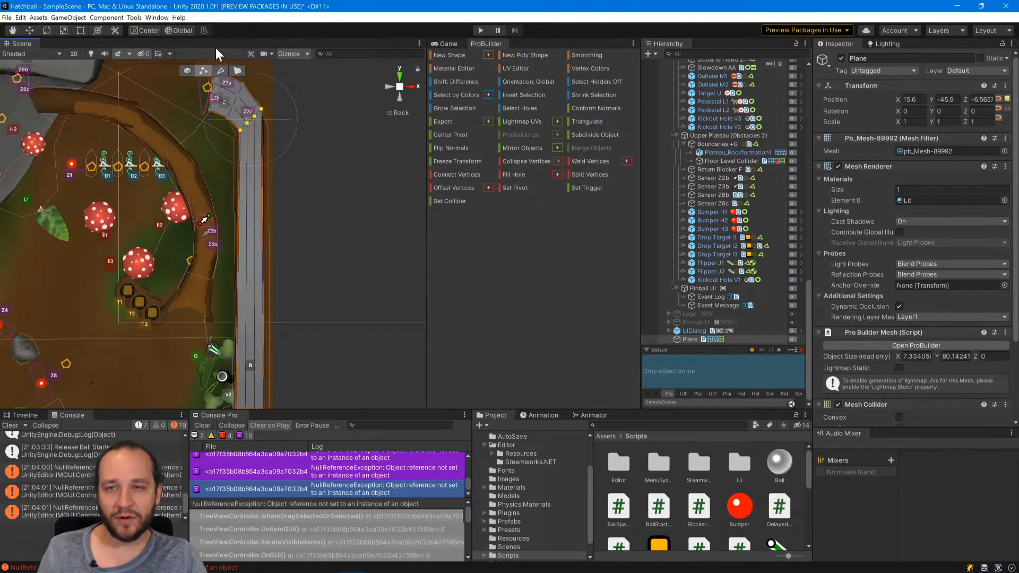
click(31, 29)
drag(259, 110, 253, 105)
Move the remaining middle vertex row up the lane to just below the bend, where the straight section starts.
scroll(317, 313, down, 8)
middle_drag(317, 339, 304, 211)
click(231, 267)
scroll(265, 316, up, 5)
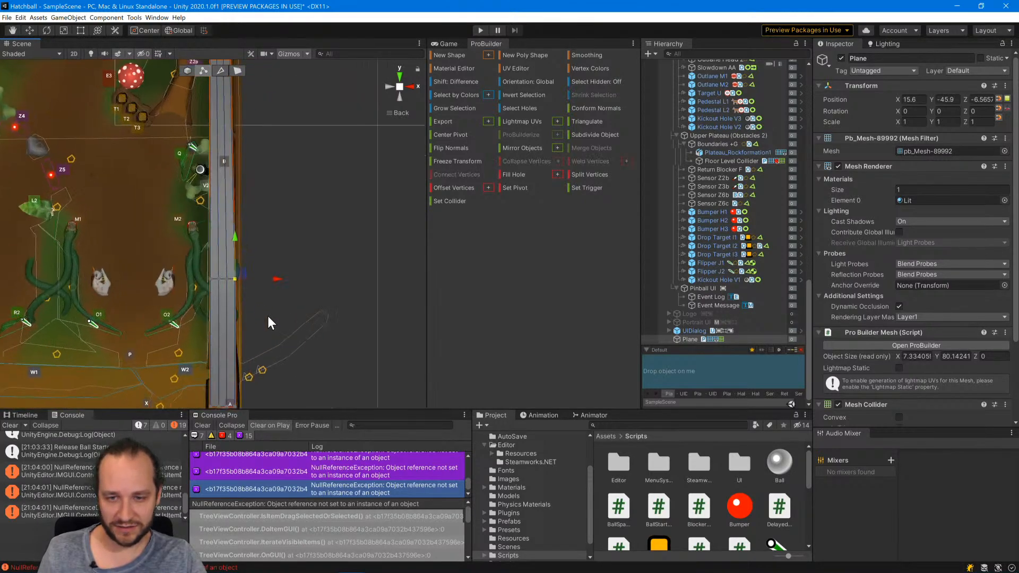
shift+drag(233, 307, 205, 305)
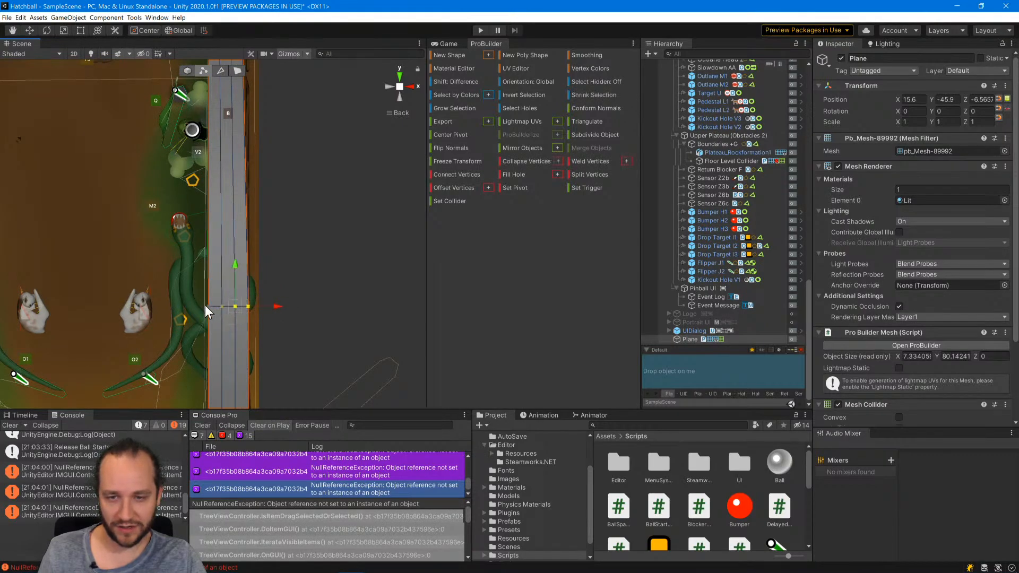
scroll(234, 295, down, 3)
scroll(237, 294, down, 3)
middle_drag(241, 269, 234, 318)
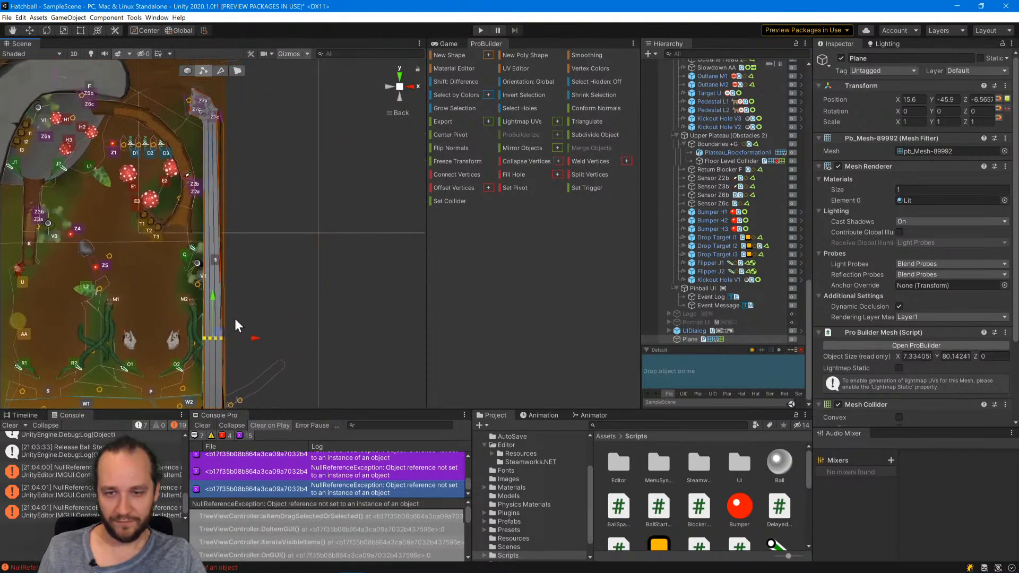
drag(215, 135, 218, 110)
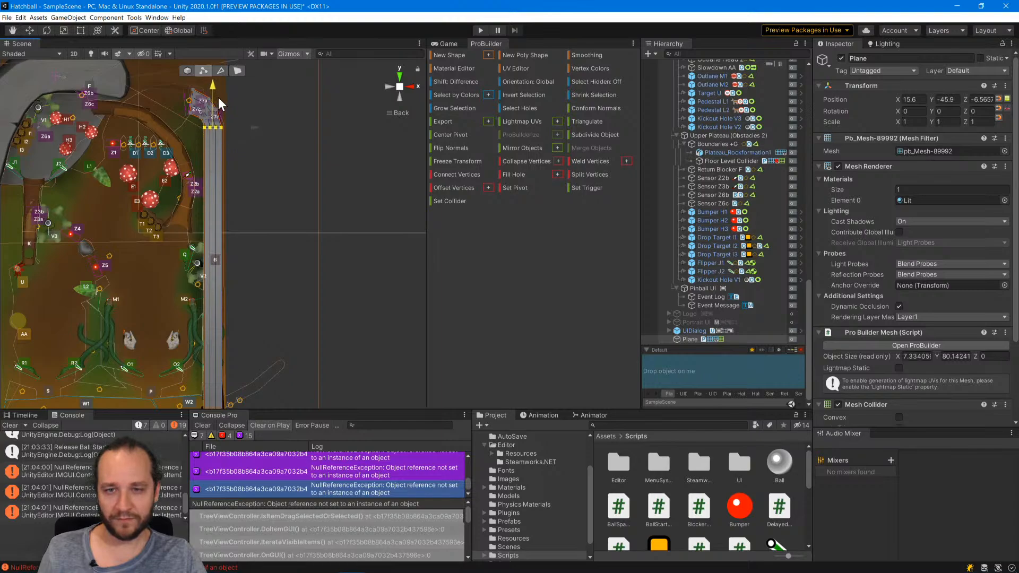
Widen the diagonal vertex row at sensor Z7c so it reaches both walls of the lane's bend.
middle_drag(232, 101, 212, 272)
scroll(237, 193, up, 8)
scroll(214, 119, up, 3)
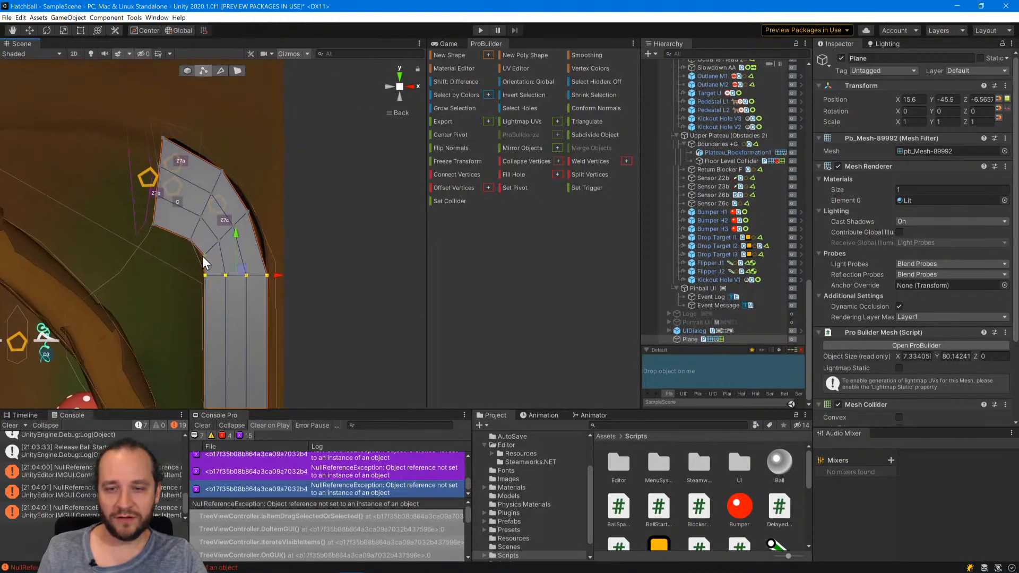
click(203, 256)
click(249, 213)
shift+click(229, 226)
shift+click(218, 241)
shift+click(203, 254)
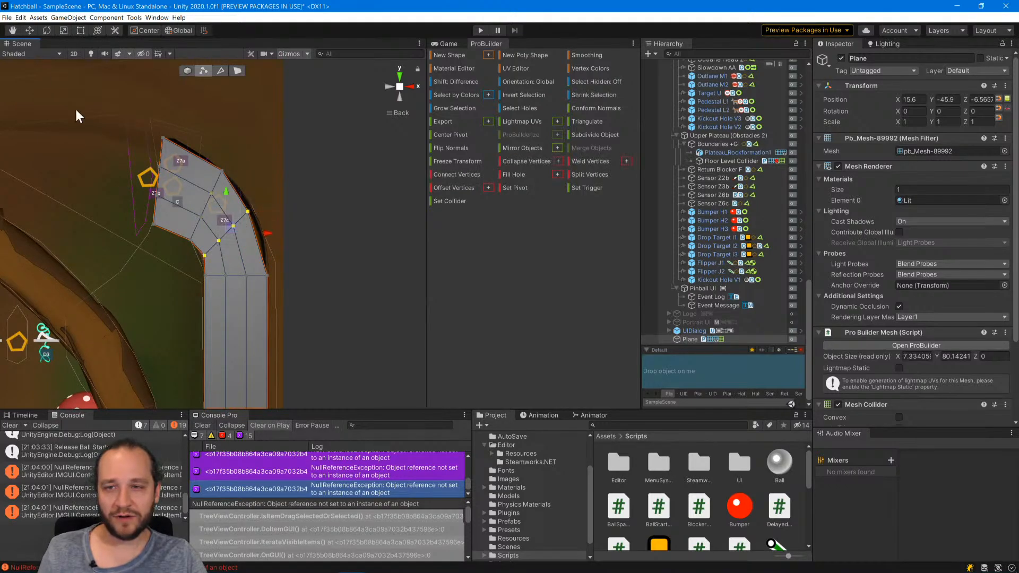
click(218, 241)
click(248, 212)
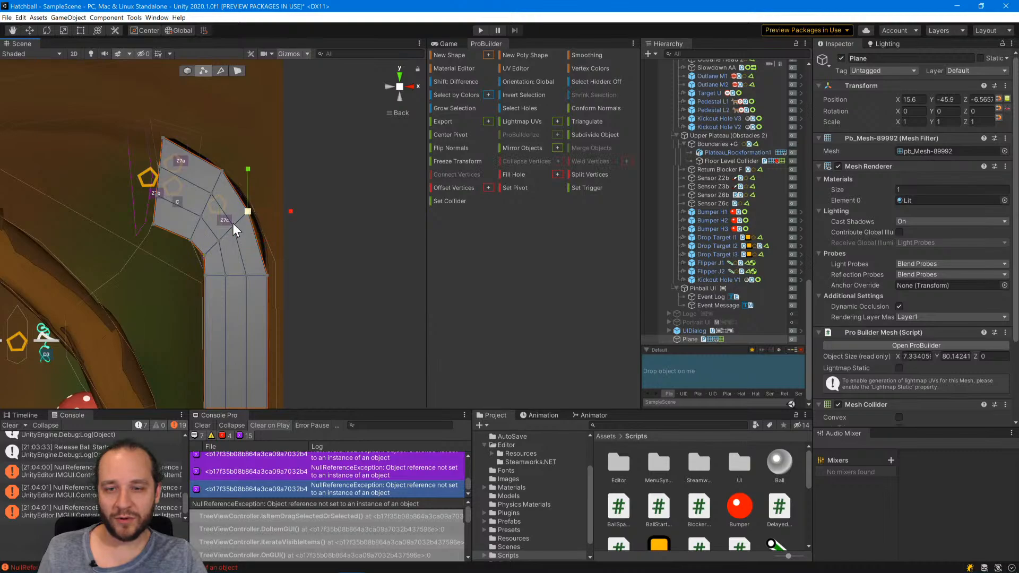
shift+click(233, 224)
shift+click(219, 241)
shift+click(206, 253)
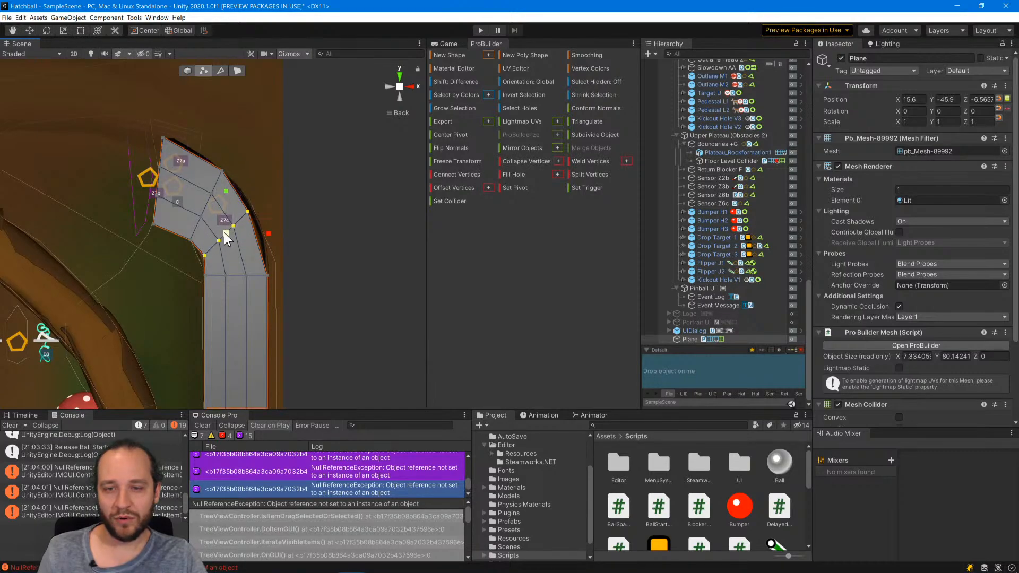
drag(225, 232, 231, 221)
Rotate the vertex row at sensor Z7c slightly so it follows the bend more evenly.
click(33, 30)
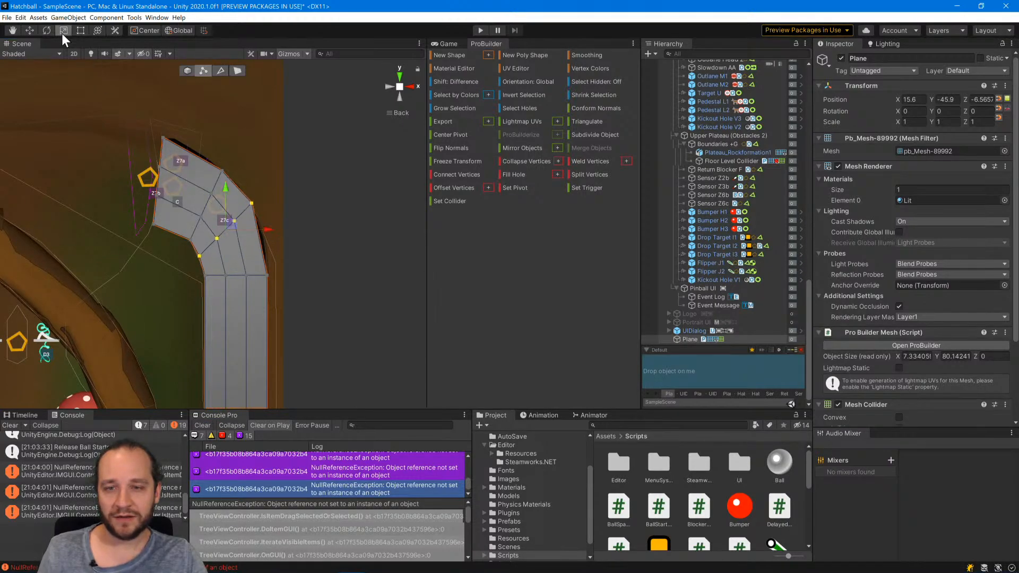
click(46, 31)
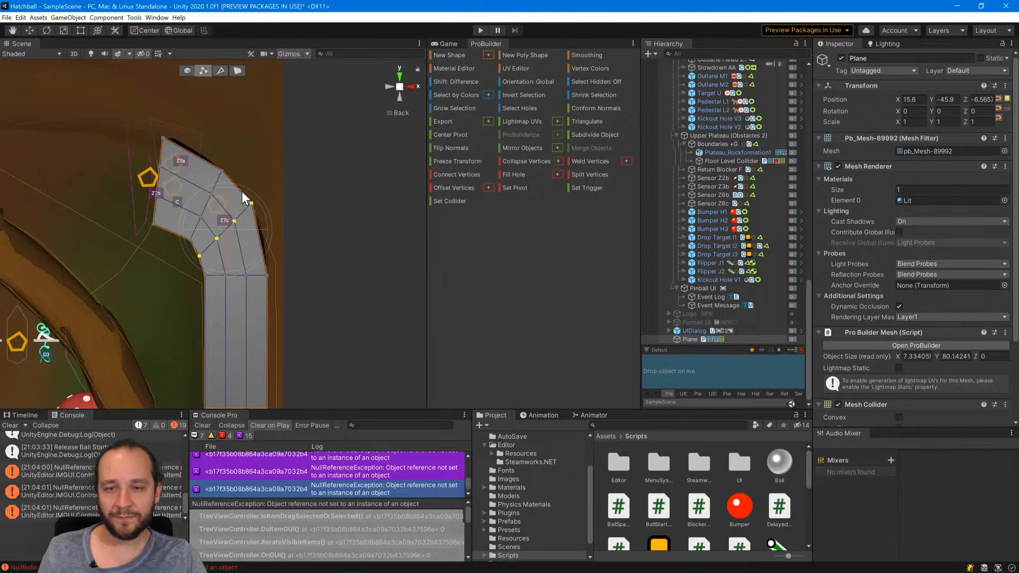
drag(241, 191, 224, 239)
click(30, 30)
click(63, 30)
Move the vertex row between sensors Z7a and Z7c slightly toward the lane's exit to even out the bend.
click(222, 170)
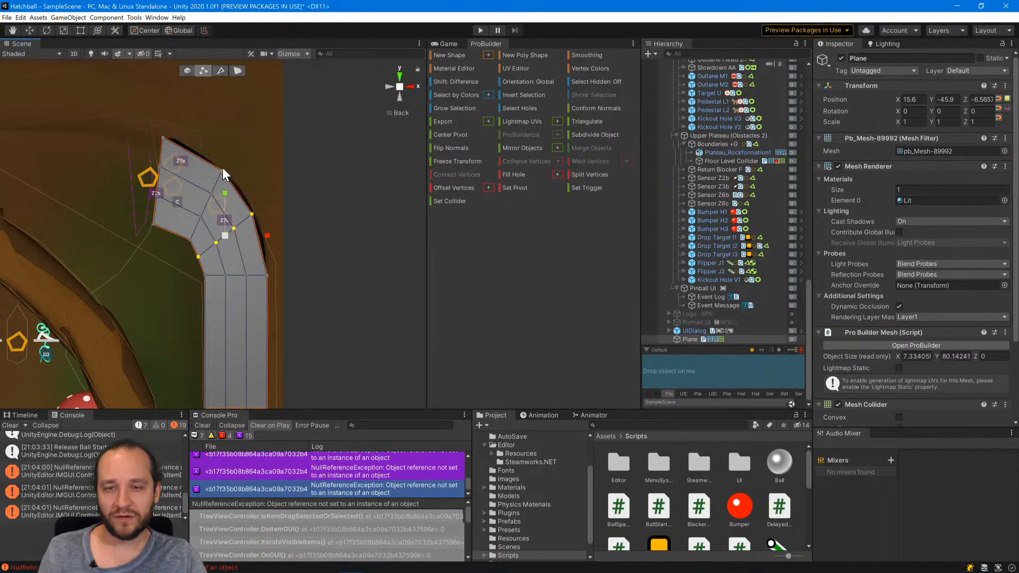
shift+click(205, 195)
shift+click(196, 219)
shift+click(192, 237)
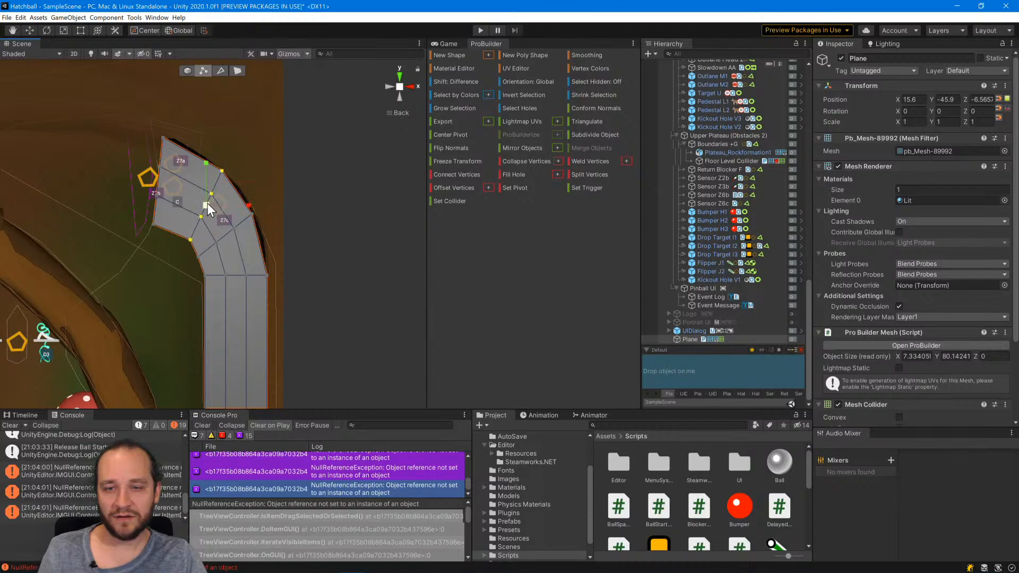
click(33, 31)
drag(212, 199, 206, 192)
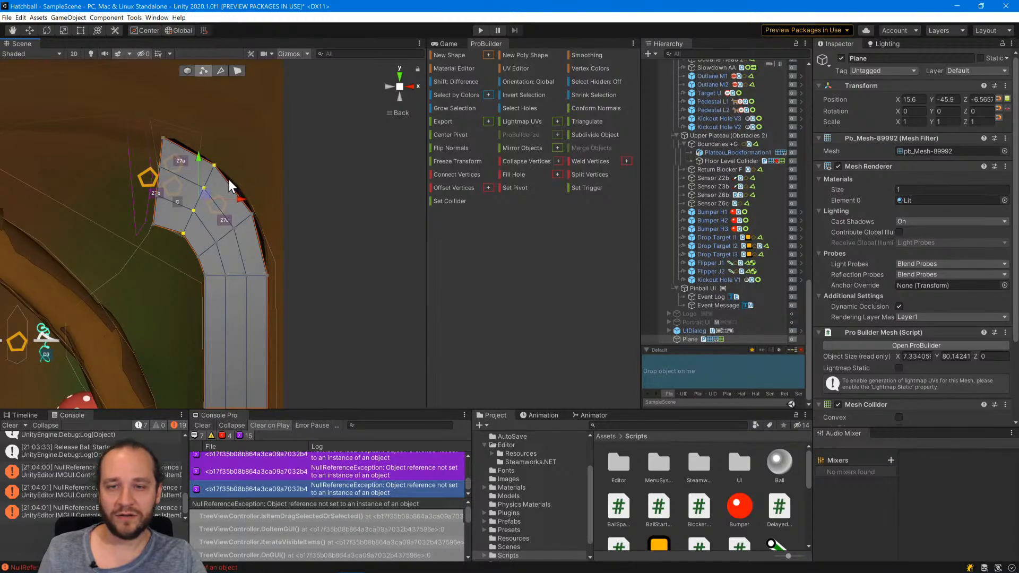
click(353, 173)
Raise the vertices along both long edges of the plane about 1.39 units above its middle, forming a trough.
click(208, 301)
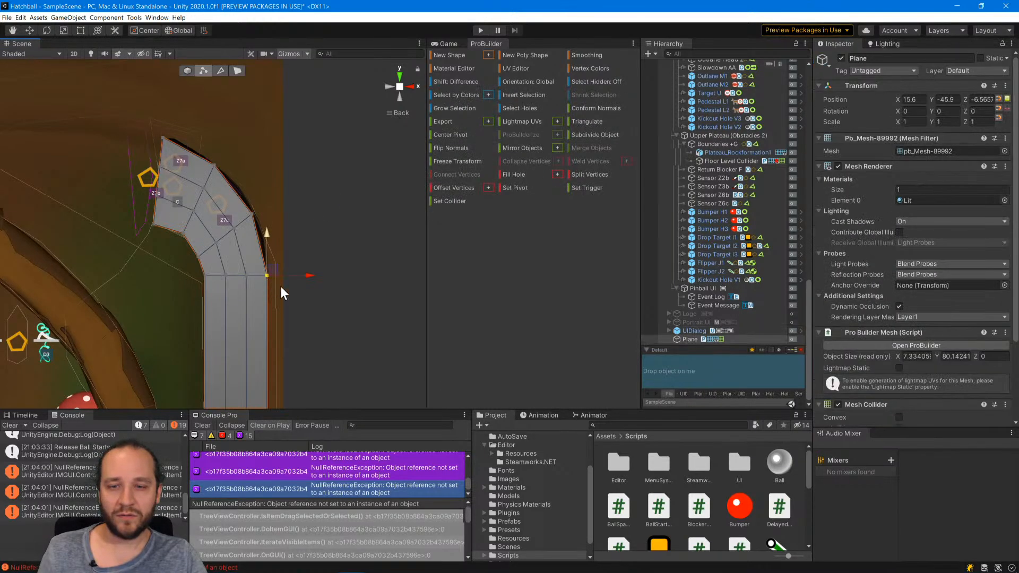
scroll(314, 325, down, 5)
middle_drag(310, 273, 312, 90)
scroll(309, 253, down, 5)
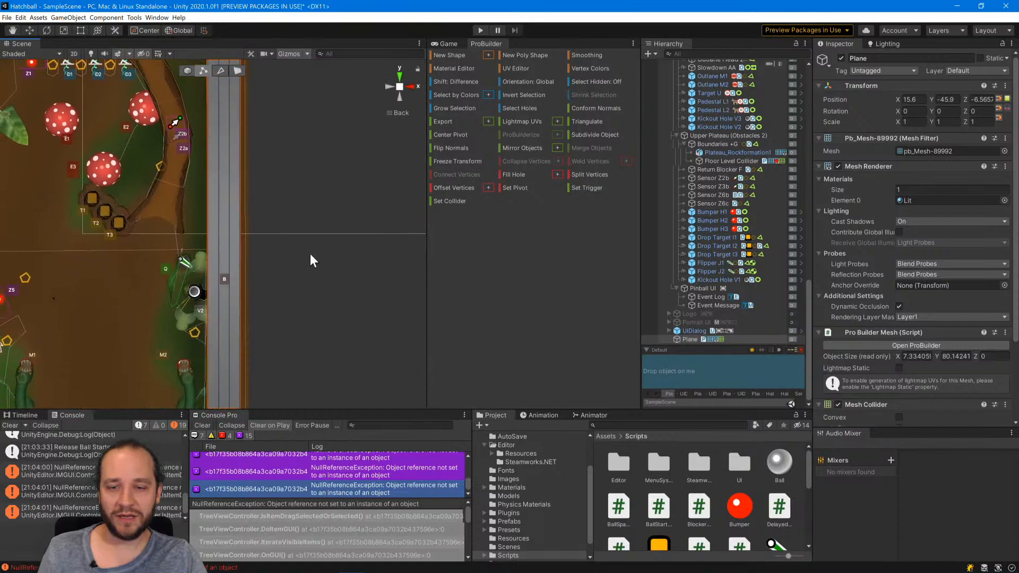
scroll(311, 251, up, 3)
middle_drag(304, 133, 295, 303)
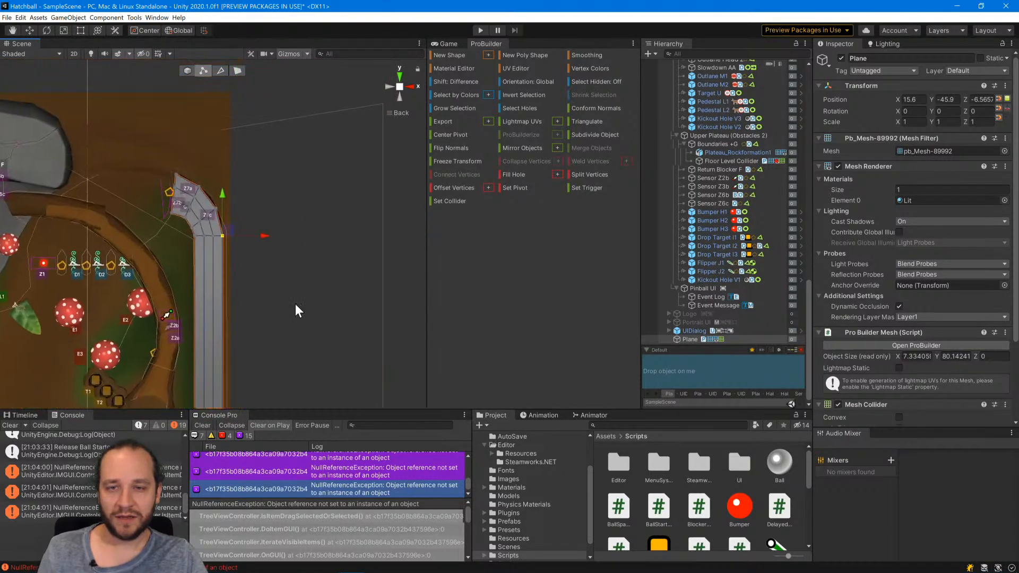
shift+click(215, 208)
shift+click(199, 186)
shift+click(174, 174)
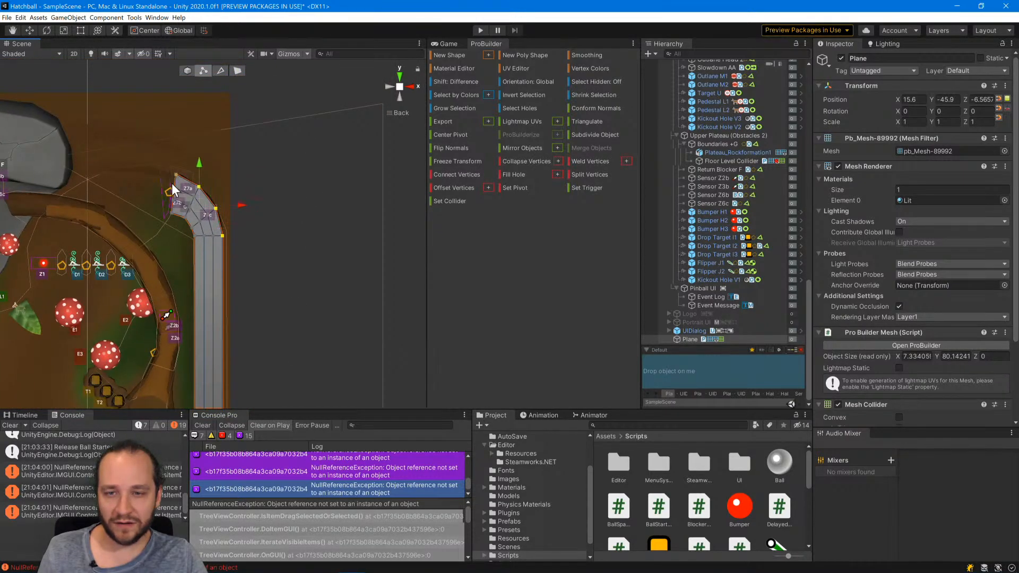
shift+click(170, 213)
shift+click(184, 217)
middle_drag(302, 350, 295, 85)
mouse_move(271, 305)
middle_down()
mouse_move(281, 191)
mouse_move(257, 380)
middle_up()
shift+click(229, 258)
middle_drag(281, 220, 266, 366)
mouse_move(283, 170)
middle_down()
mouse_move(276, 259)
mouse_move(293, 299)
middle_up()
click(398, 98)
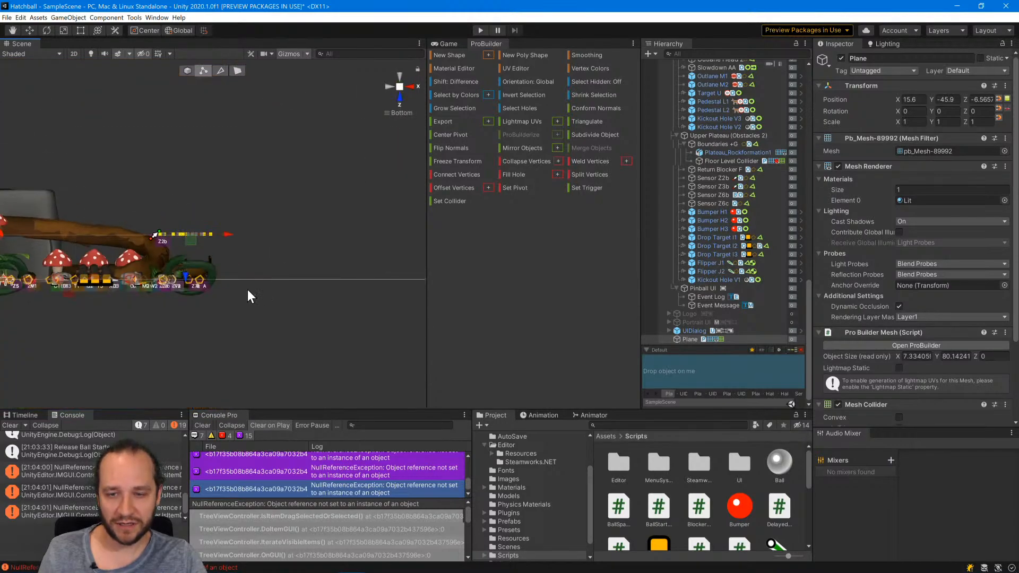
drag(186, 272, 188, 263)
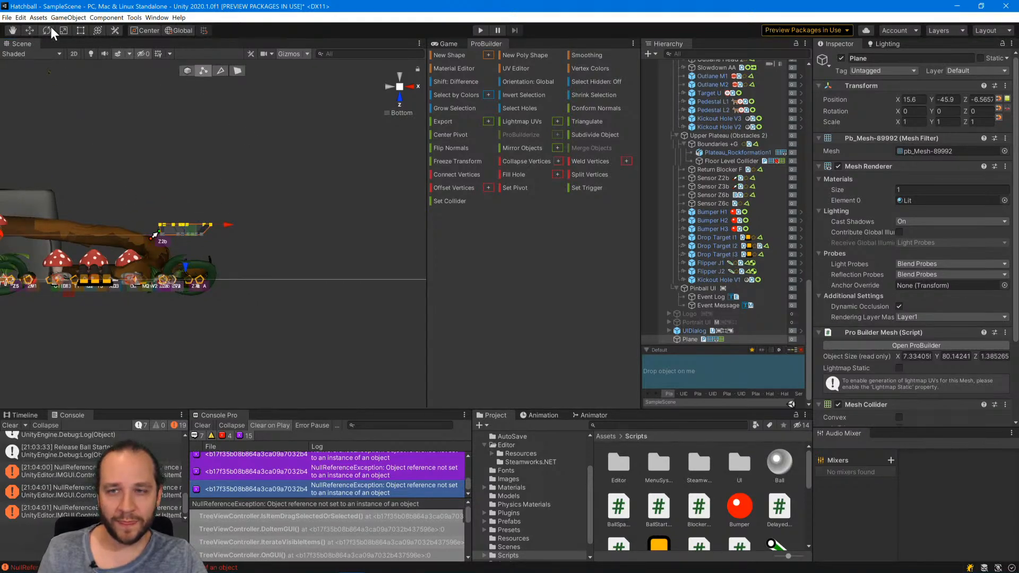
Lower the whole plane from above the table into the plunger lane, at a Z position of -0.45.
click(184, 69)
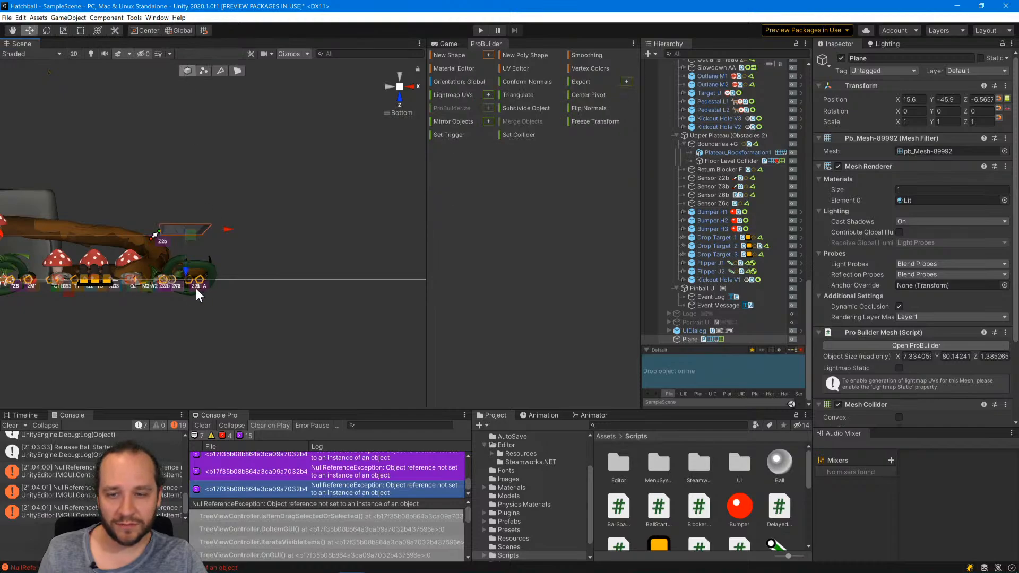
drag(184, 271, 183, 314)
scroll(216, 261, up, 4)
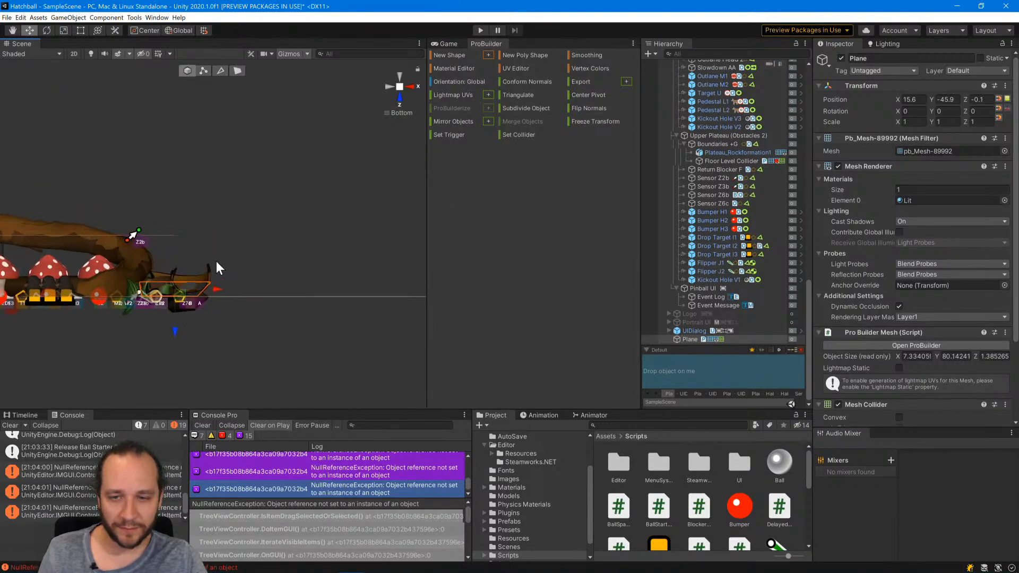
scroll(192, 363, up, 5)
middle_drag(191, 363, 279, 252)
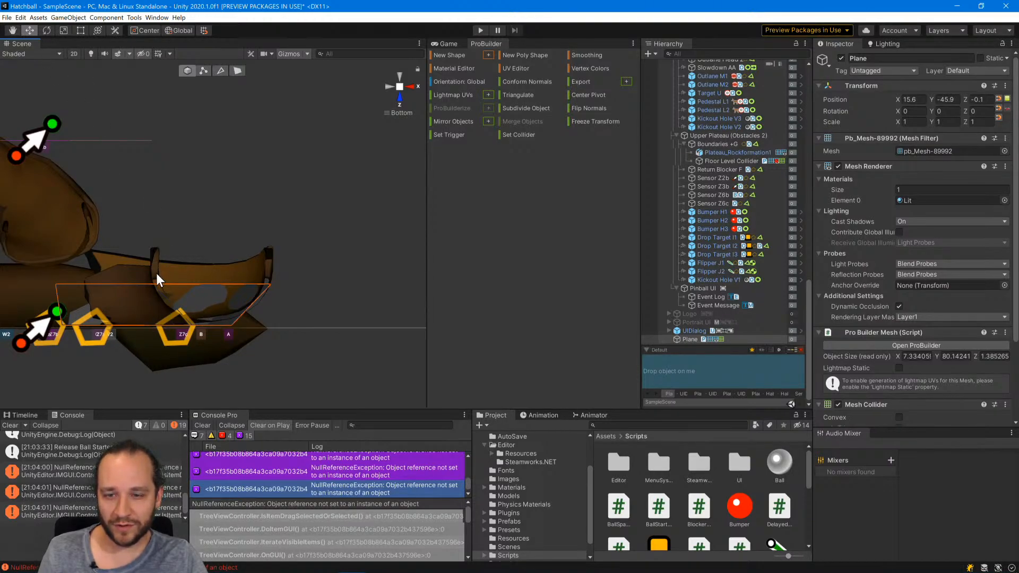
scroll(65, 210, down, 3)
scroll(235, 222, down, 6)
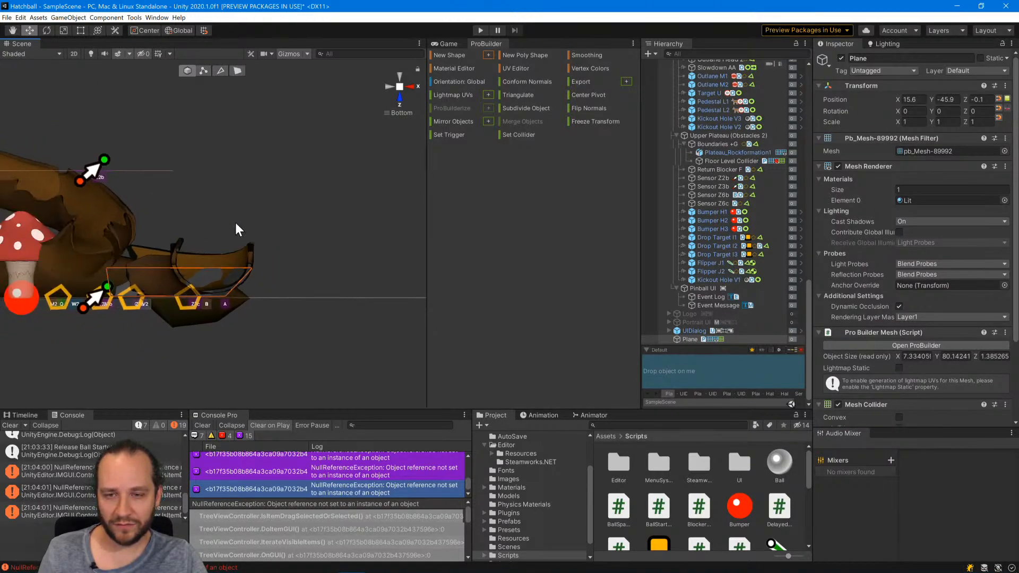
scroll(235, 222, down, 5)
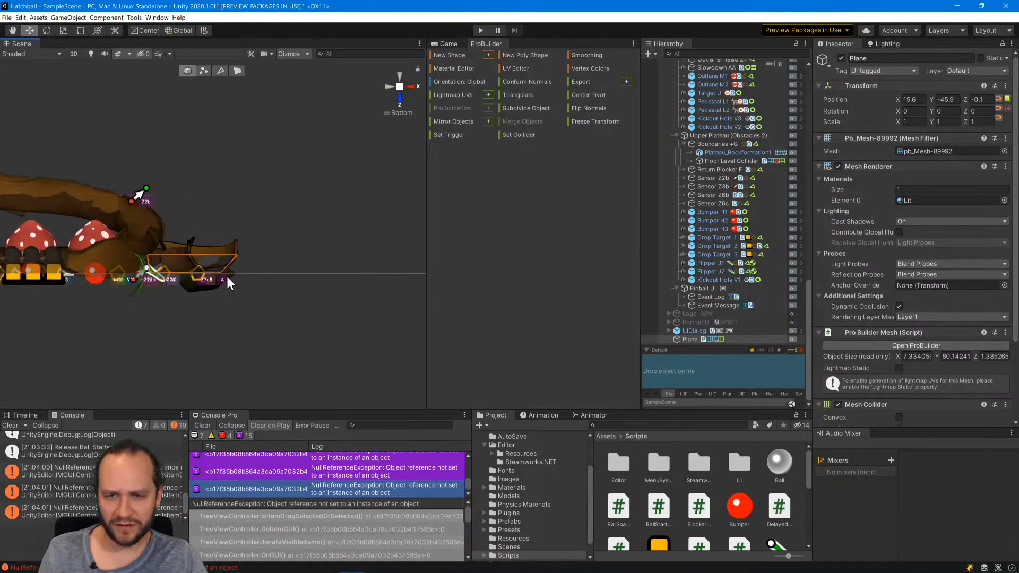
scroll(209, 304, up, 1)
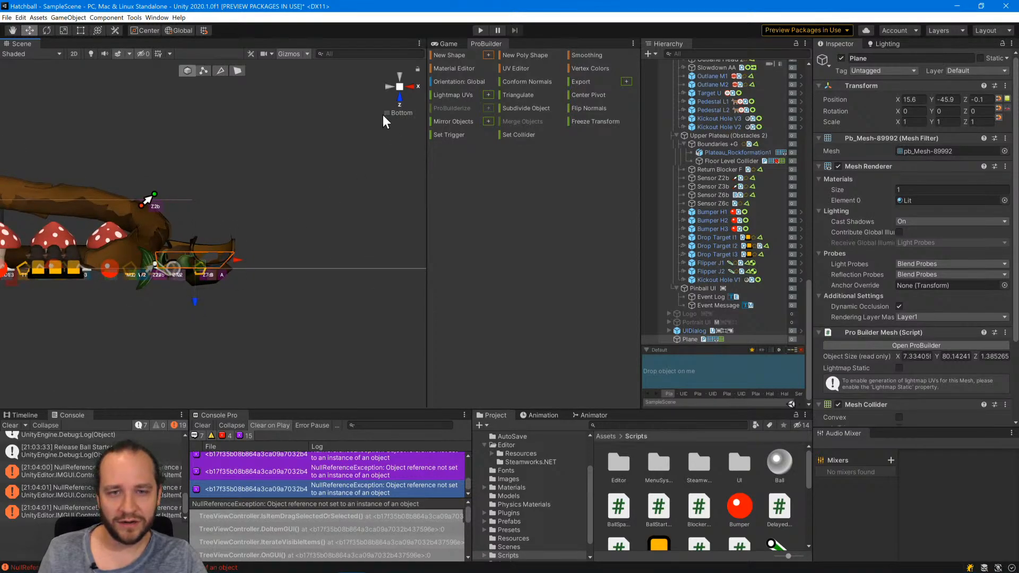
drag(196, 301, 205, 297)
Adjust the height of the plane's raised edge vertices to a mesh depth of about 1.57 units.
click(205, 72)
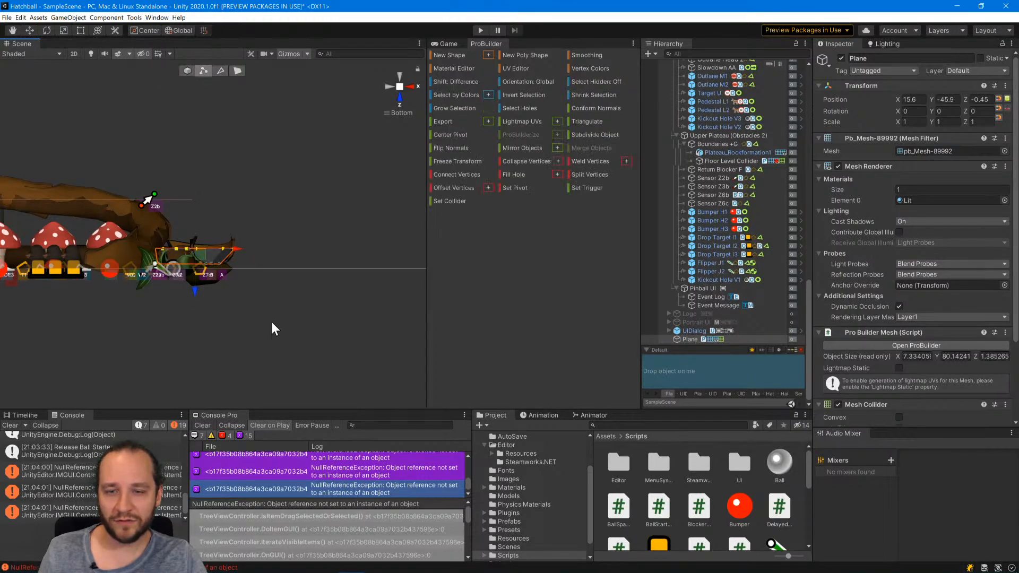
scroll(281, 316, up, 4)
scroll(285, 317, down, 3)
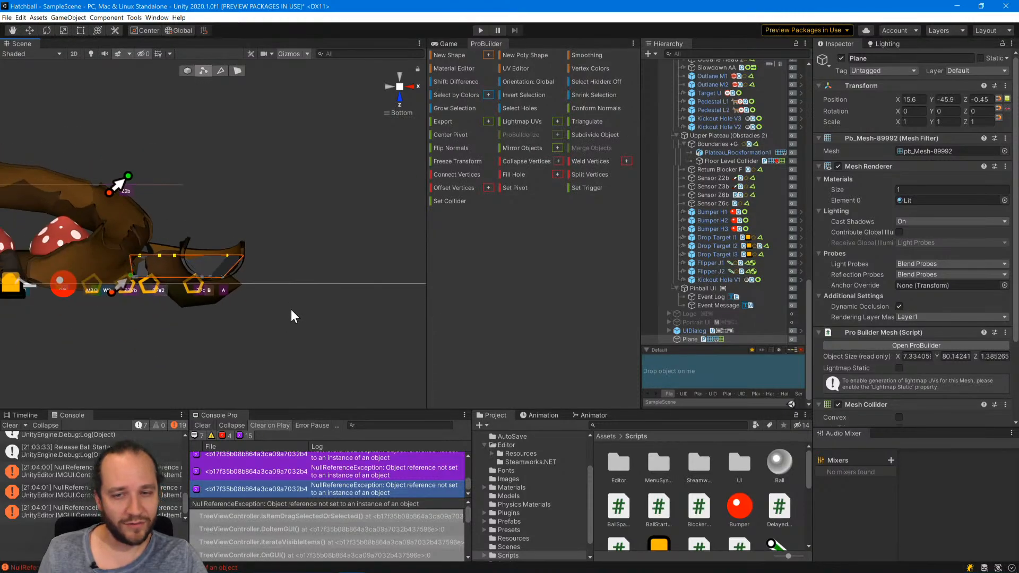
drag(192, 291, 198, 294)
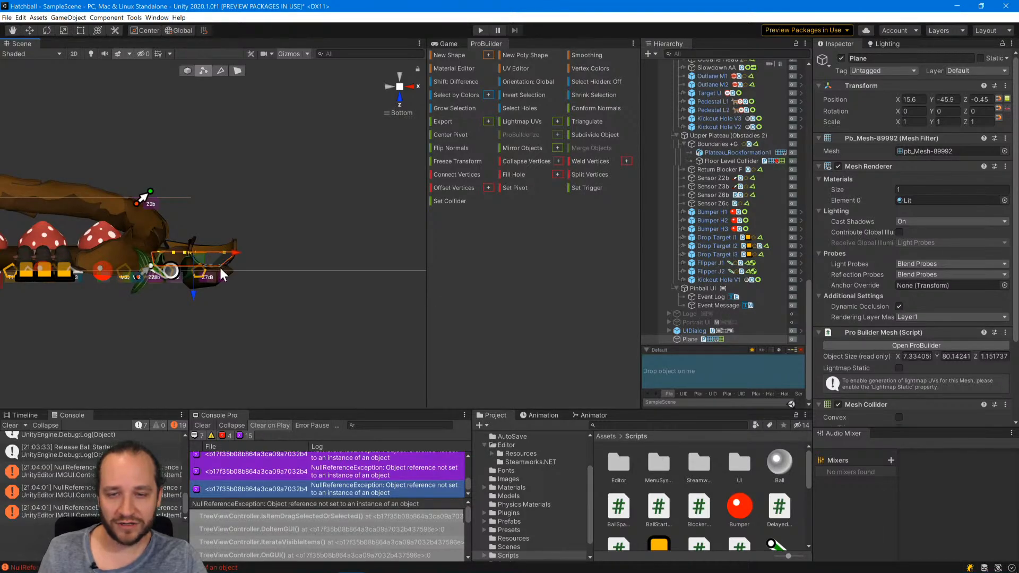
drag(193, 293, 193, 288)
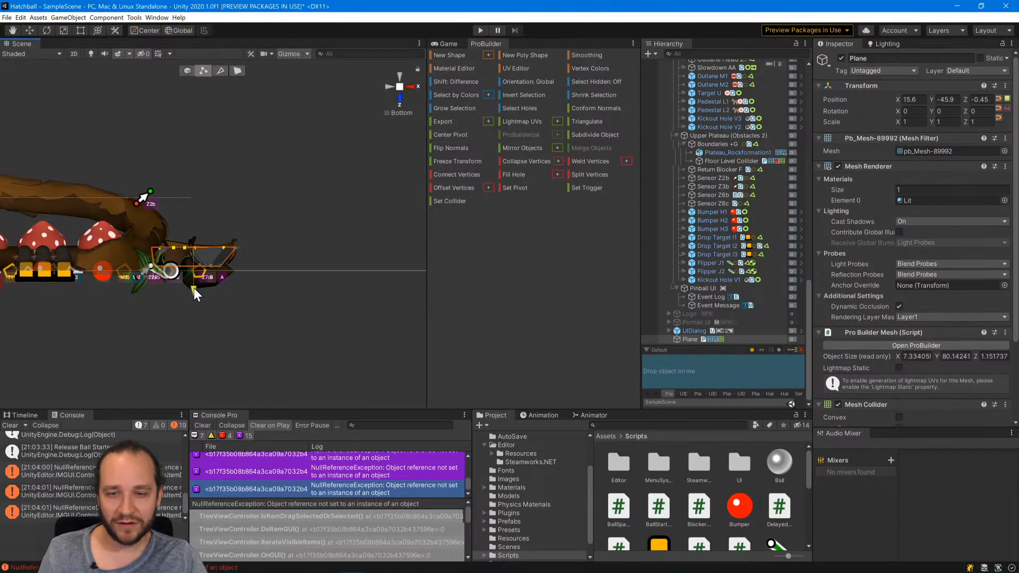
drag(193, 288, 192, 288)
click(287, 306)
Examine the trough-shaped plane in the plunger lane from angled and overhead views of the table.
scroll(315, 269, down, 5)
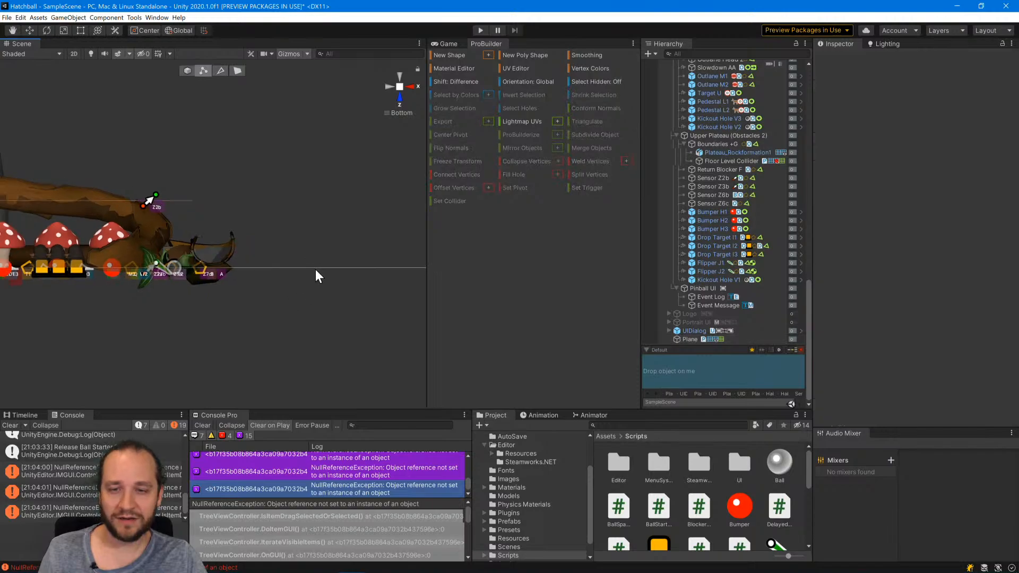
alt+drag(300, 200, 294, 257)
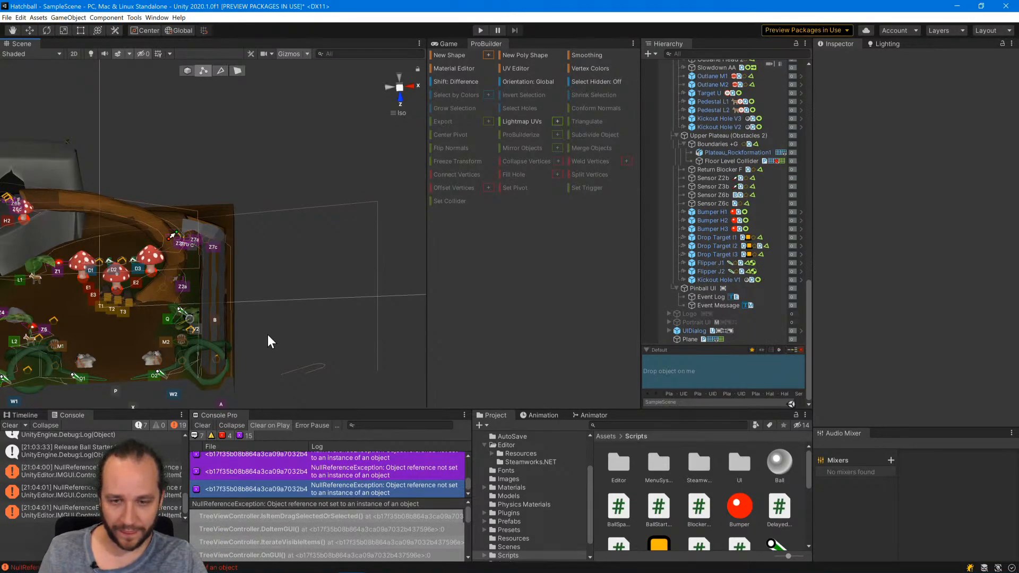
scroll(267, 334, down, 5)
scroll(269, 332, up, 7)
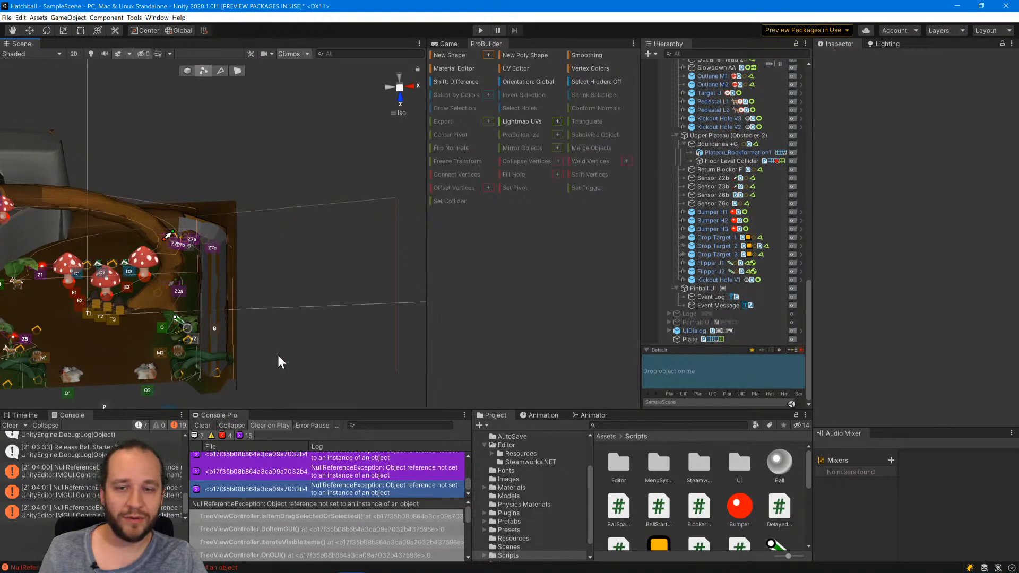
middle_drag(277, 353, 306, 210)
scroll(295, 247, down, 4)
alt+drag(293, 245, 315, 274)
middle_drag(315, 274, 314, 318)
scroll(246, 232, down, 2)
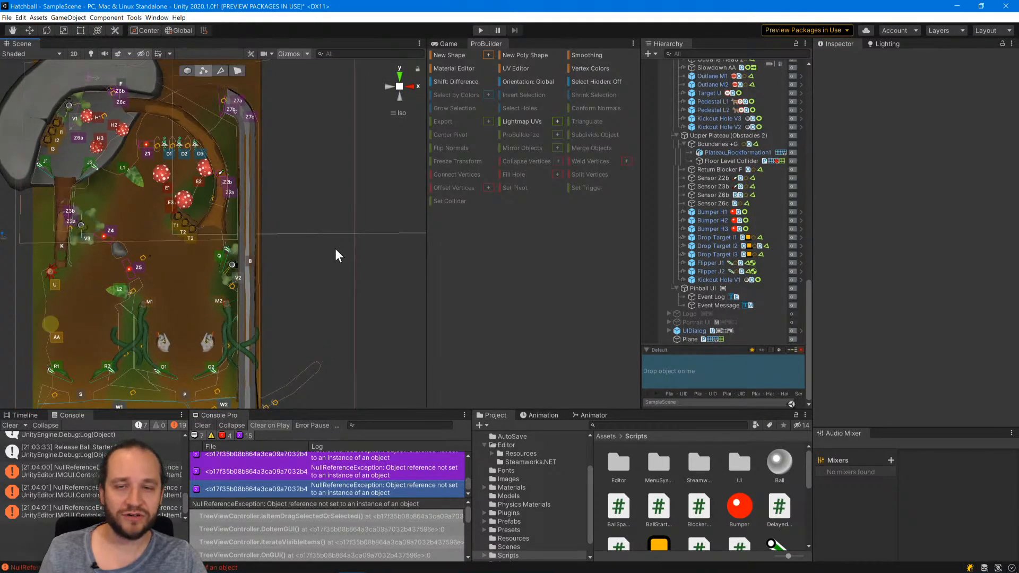
Rename the trough-shaped Plane object to Floor Level Collider.
click(250, 224)
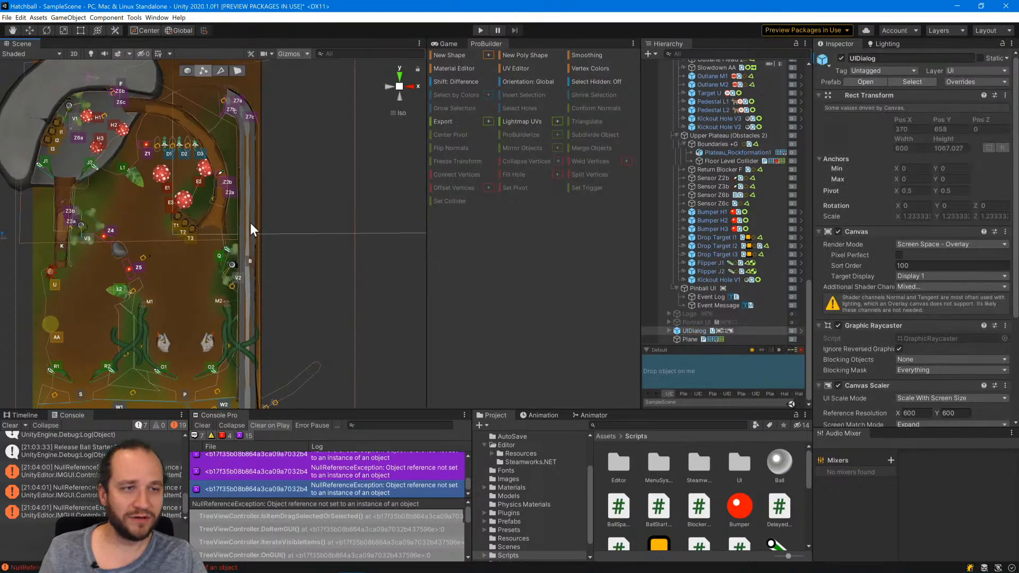
click(244, 192)
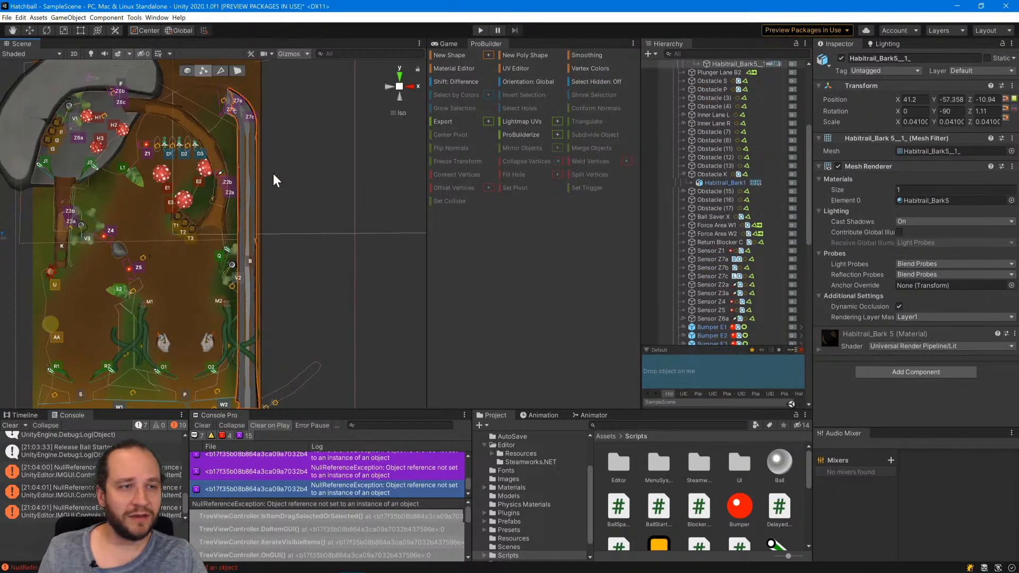
scroll(711, 256, down, 10)
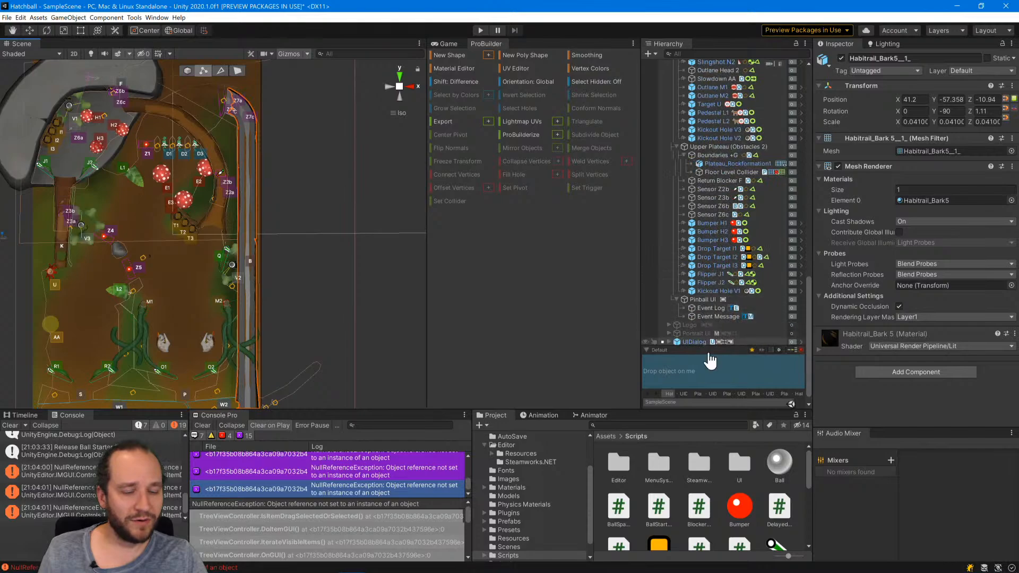
scroll(703, 341, down, 1)
click(691, 341)
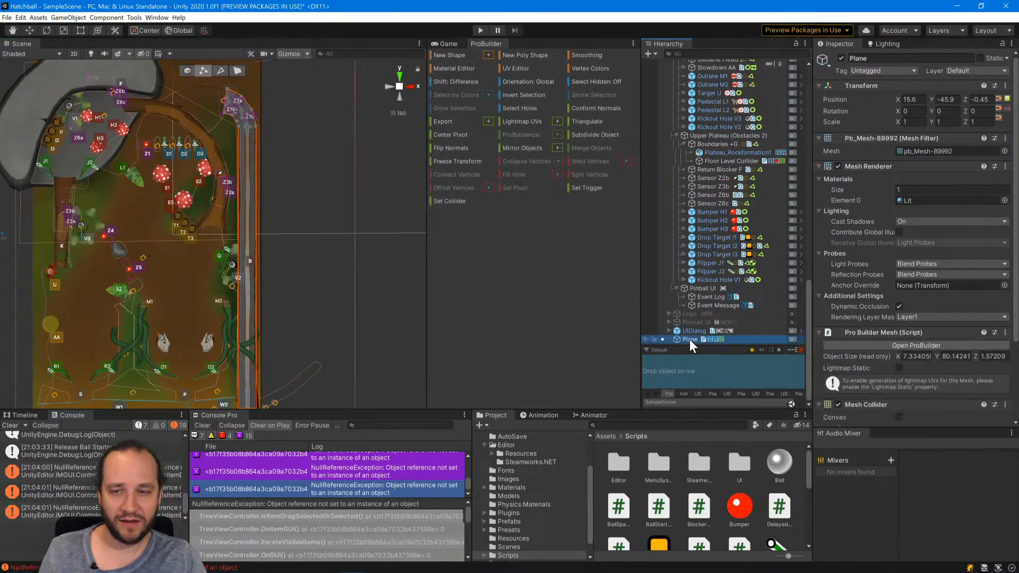
click(689, 339)
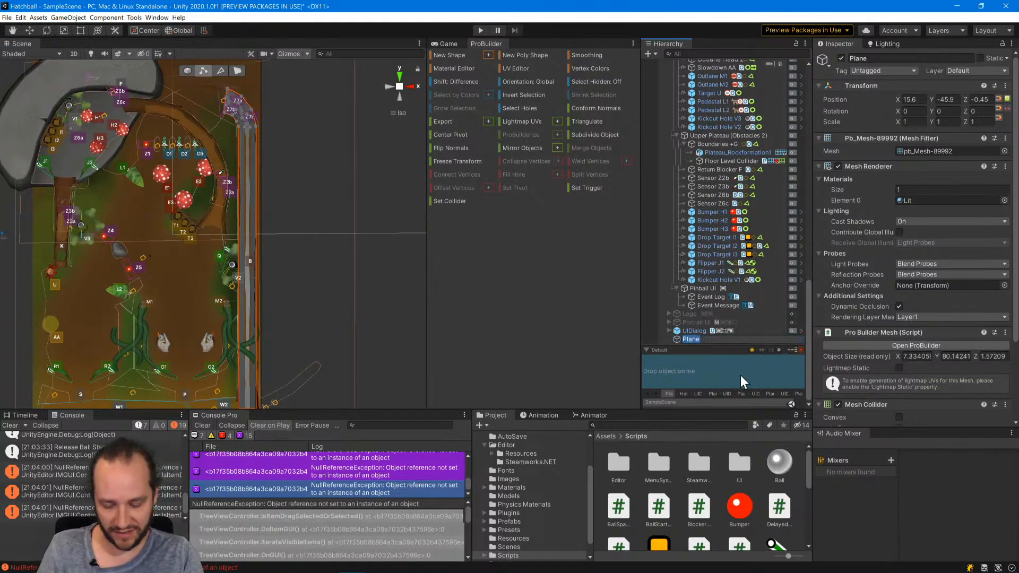
text(Floor)
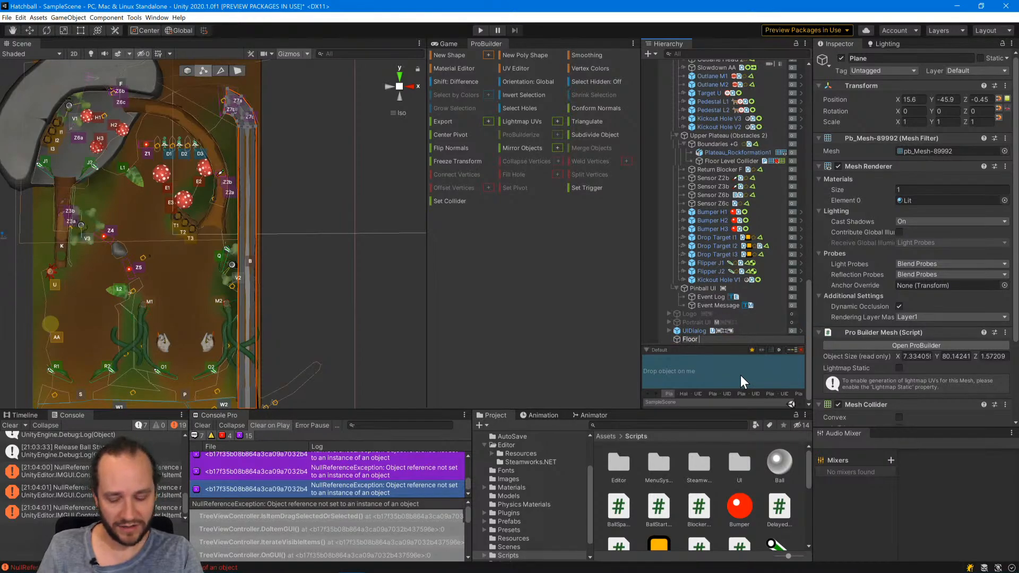
text( Level Collider)
key(Return)
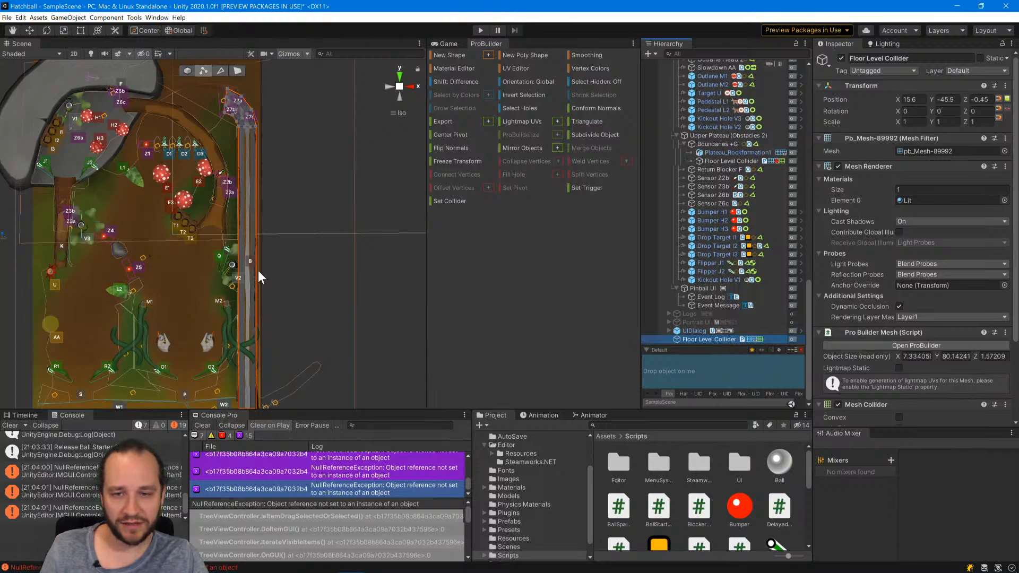
Make the renamed Floor Level Collider a child of Plunger Lane B1 and disable its Mesh Renderer.
drag(686, 339, 730, 161)
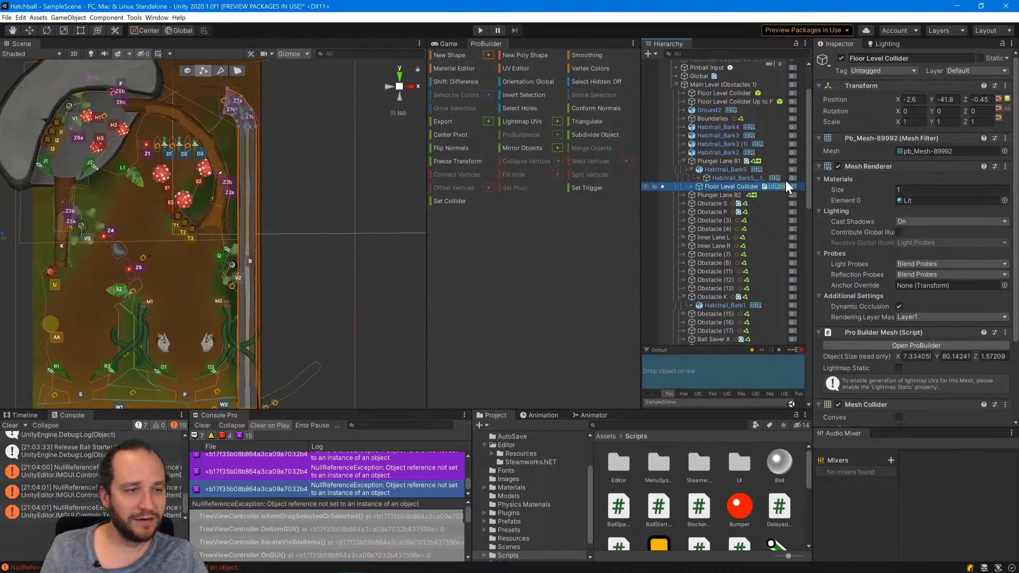
click(837, 166)
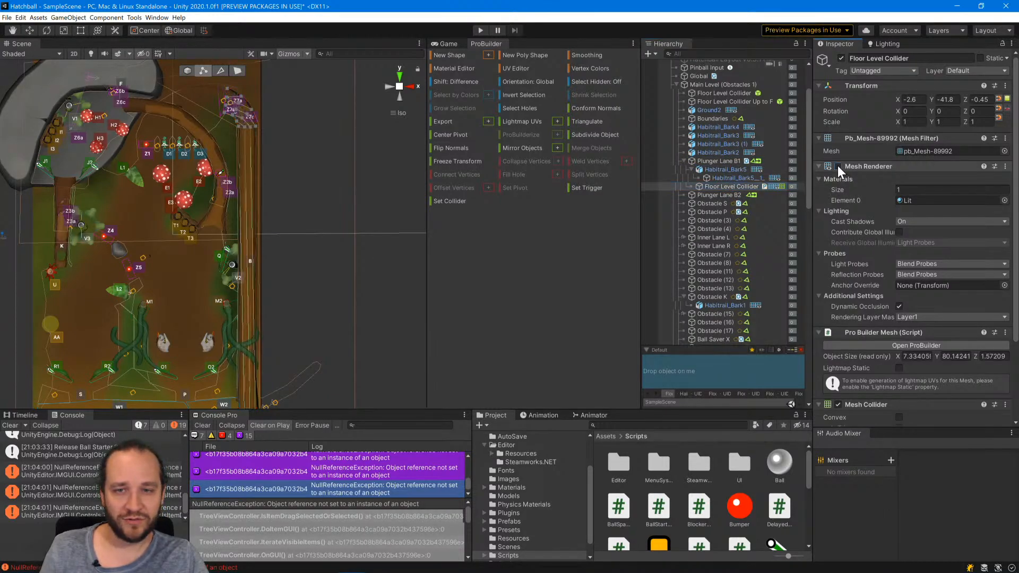
scroll(851, 365, down, 3)
scroll(948, 167, up, 3)
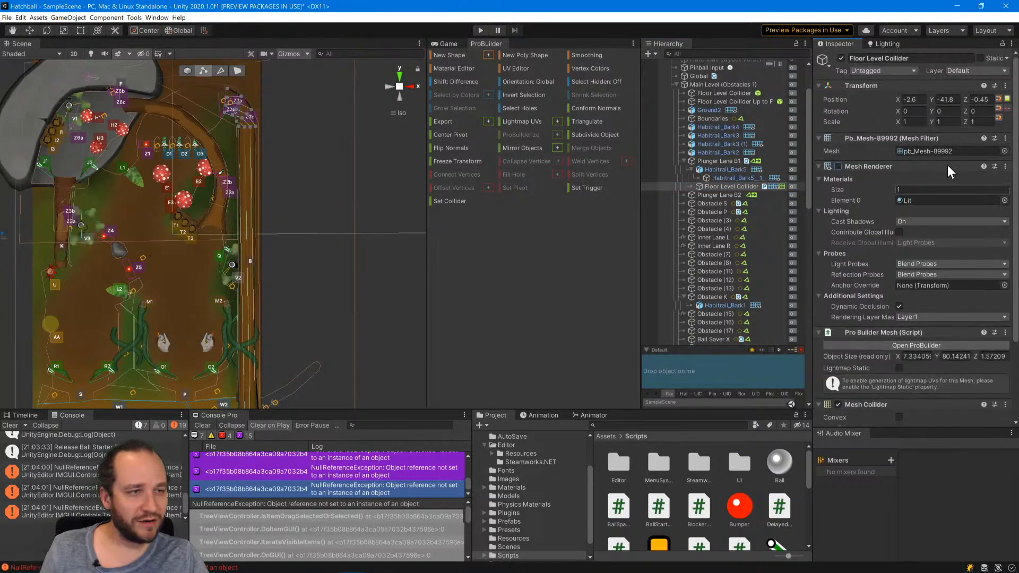
Assign the plunger lane's Floor Level Collider to the Obstacles 1 layer.
click(974, 71)
click(972, 69)
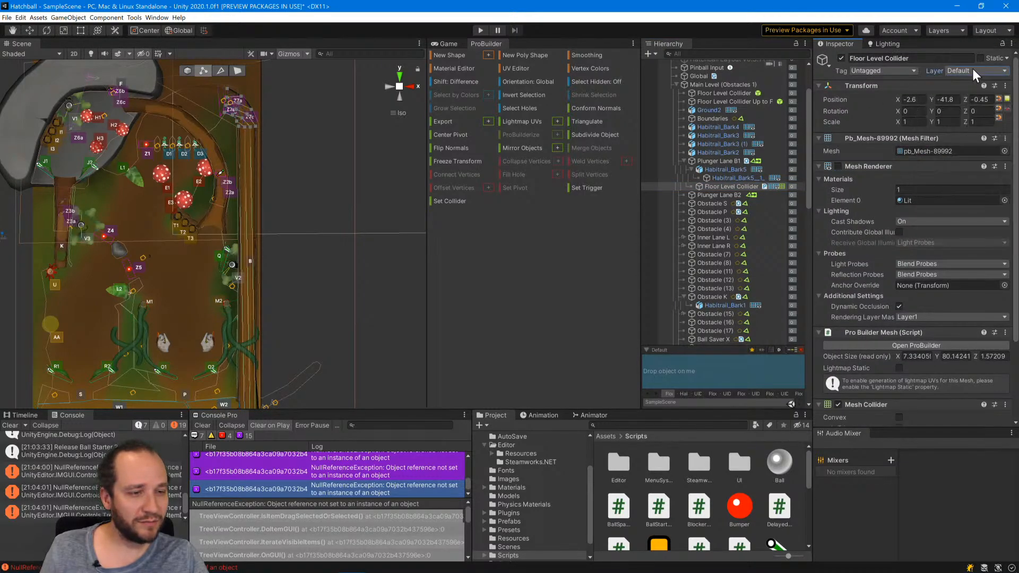
scroll(863, 339, down, 3)
scroll(840, 259, up, 3)
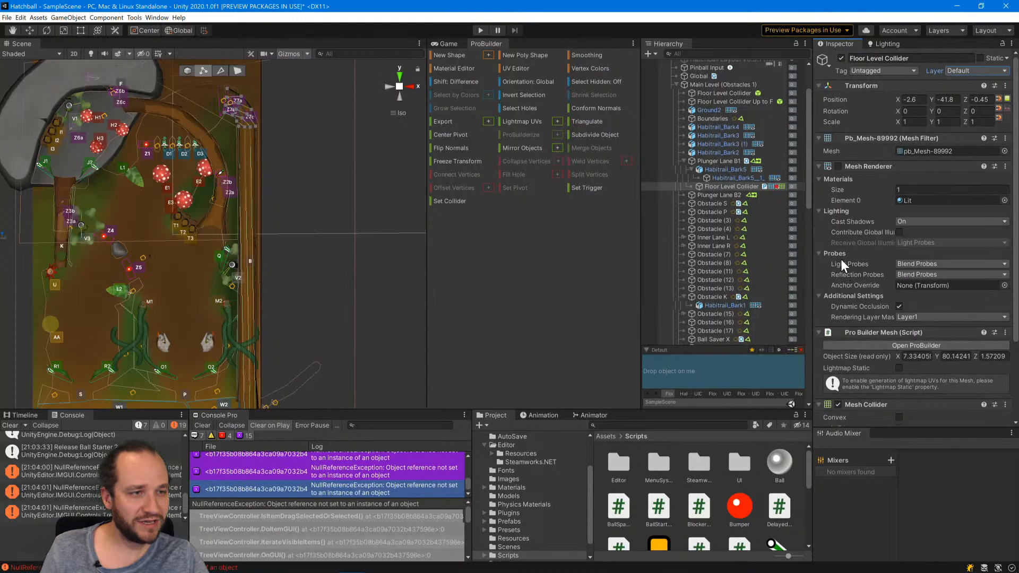
click(958, 71)
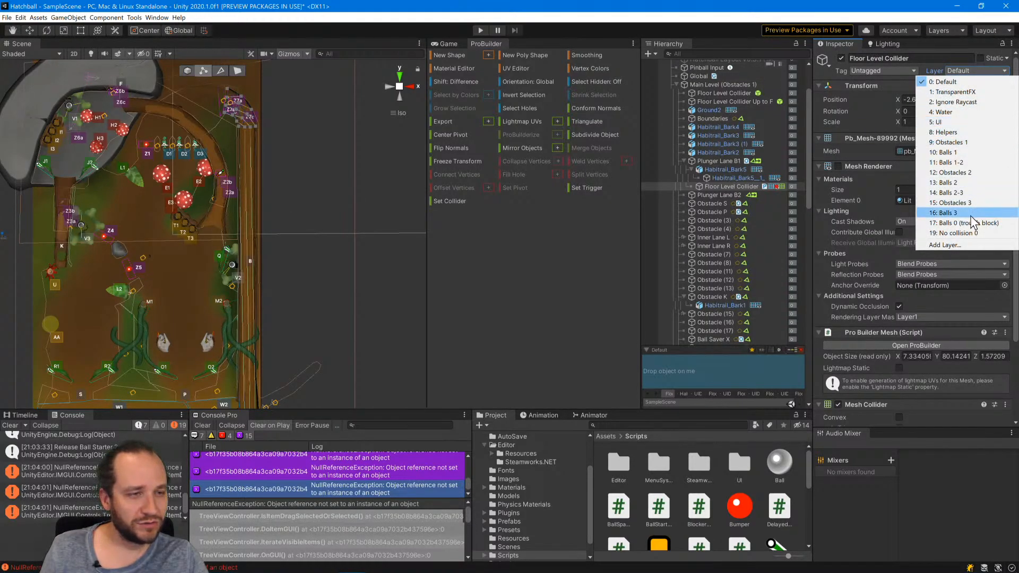
click(949, 143)
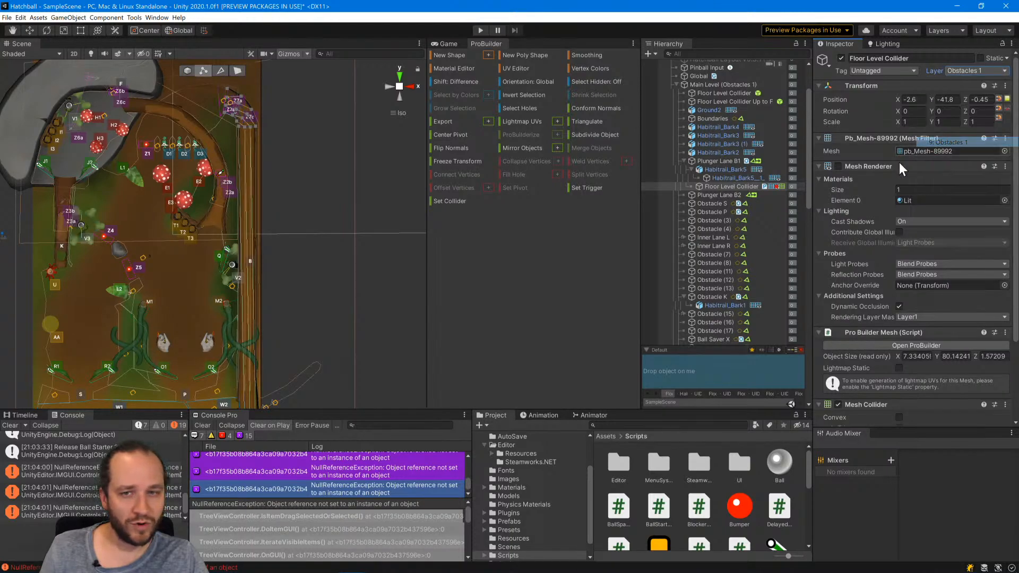
click(300, 310)
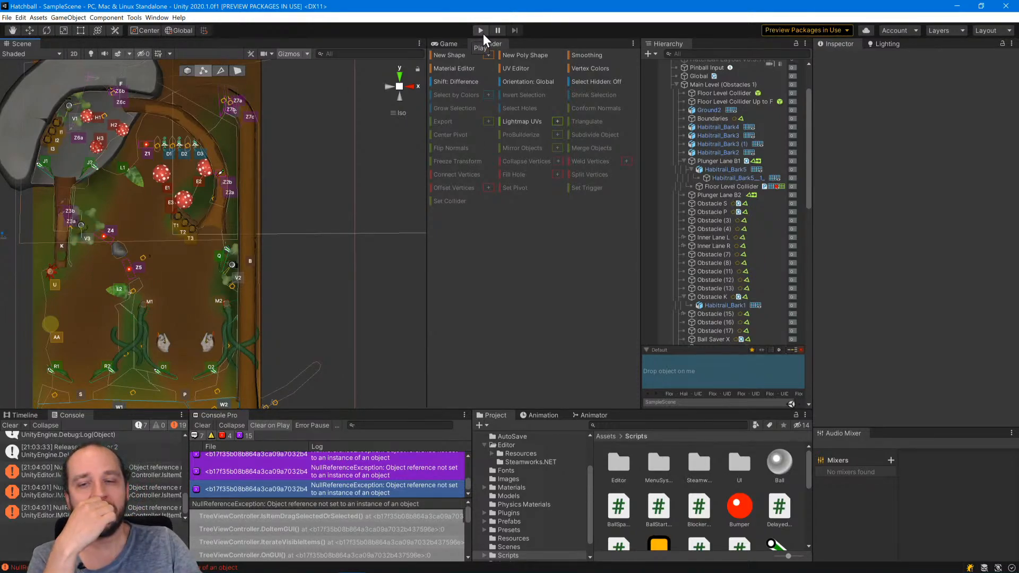
Play-test the ball in the plunger lane from a perspective view behind the plunger, ending the play session.
alt+drag(311, 295, 389, 119)
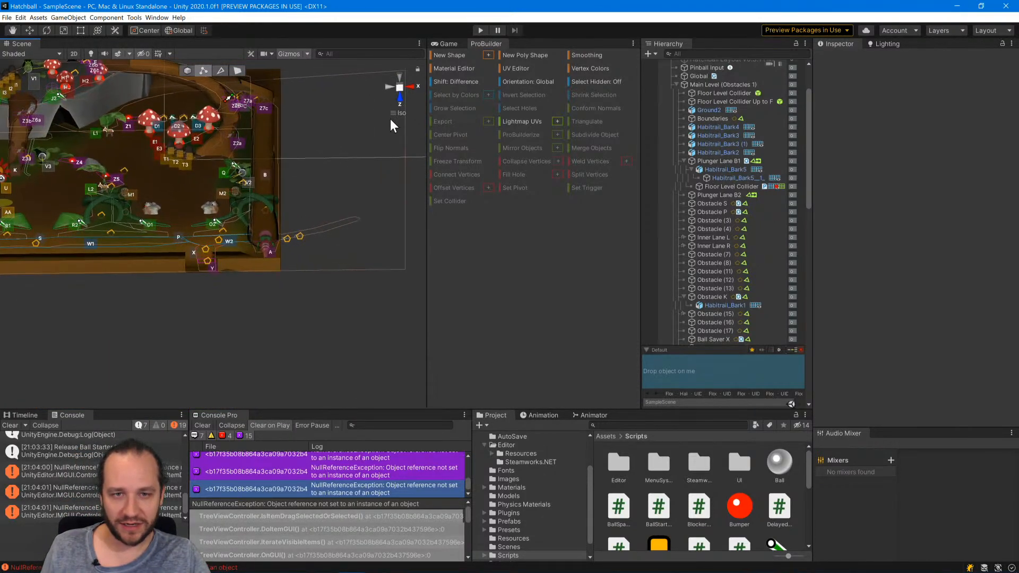
click(392, 115)
middle_drag(344, 211, 303, 250)
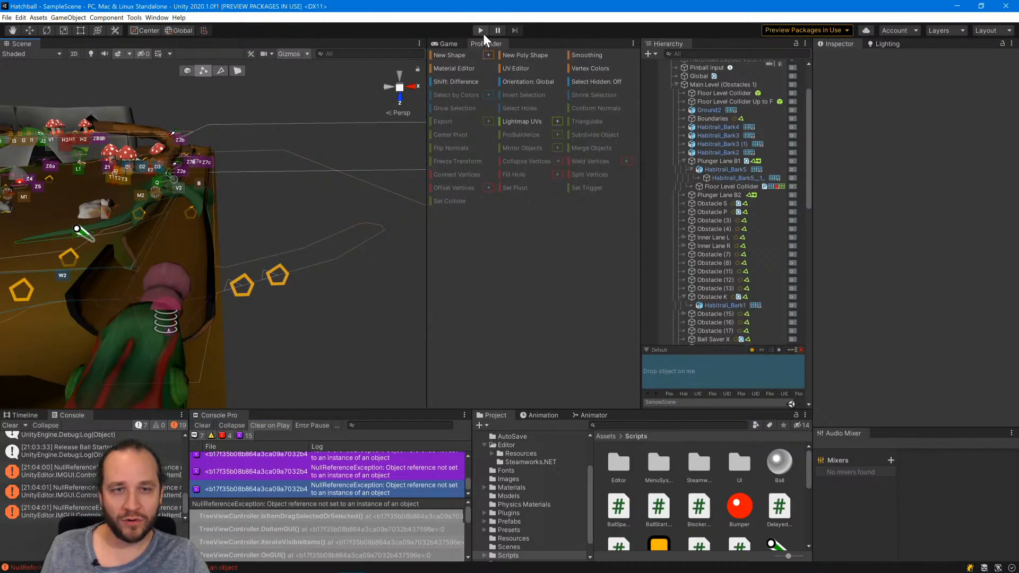
alt+drag(291, 227, 291, 236)
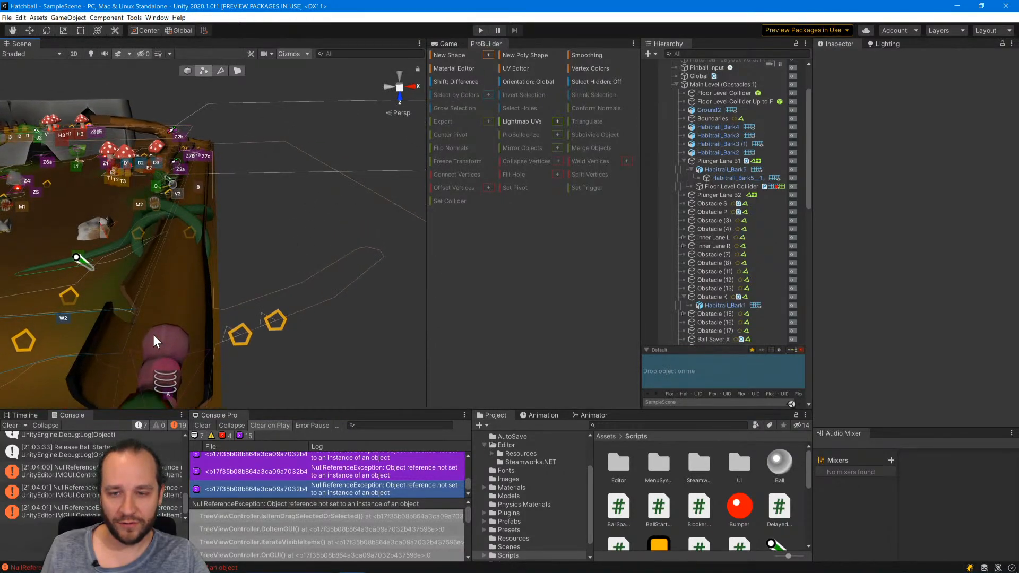
click(479, 30)
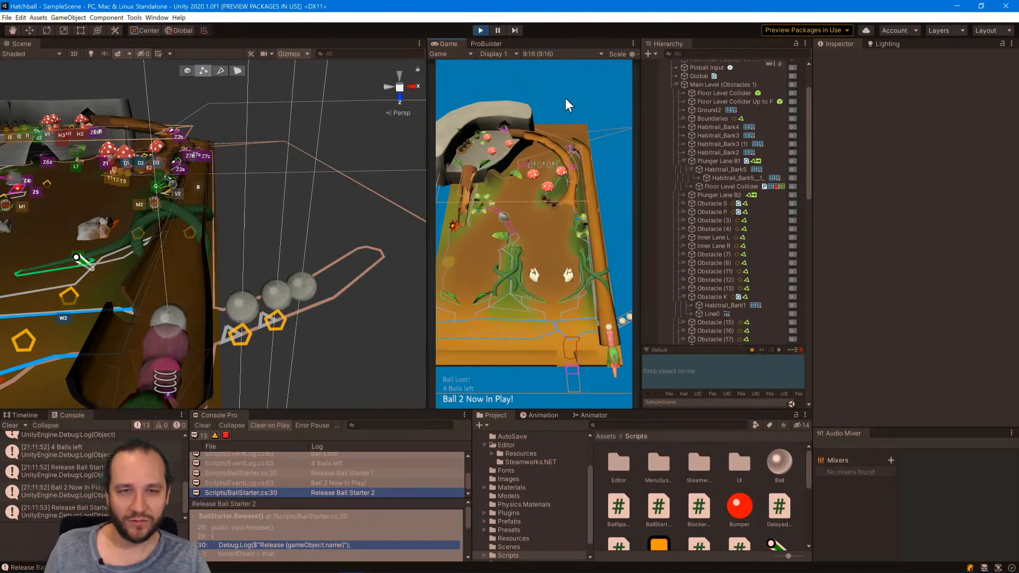
click(482, 30)
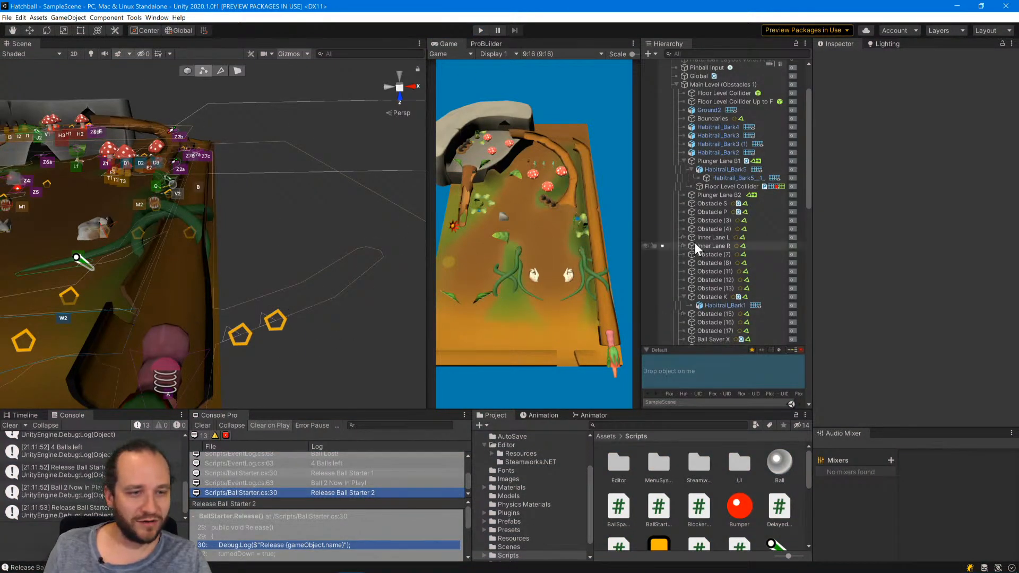
Widen the plunger end of the lane's Floor Level Collider by moving its two outer corner vertices outward.
click(721, 187)
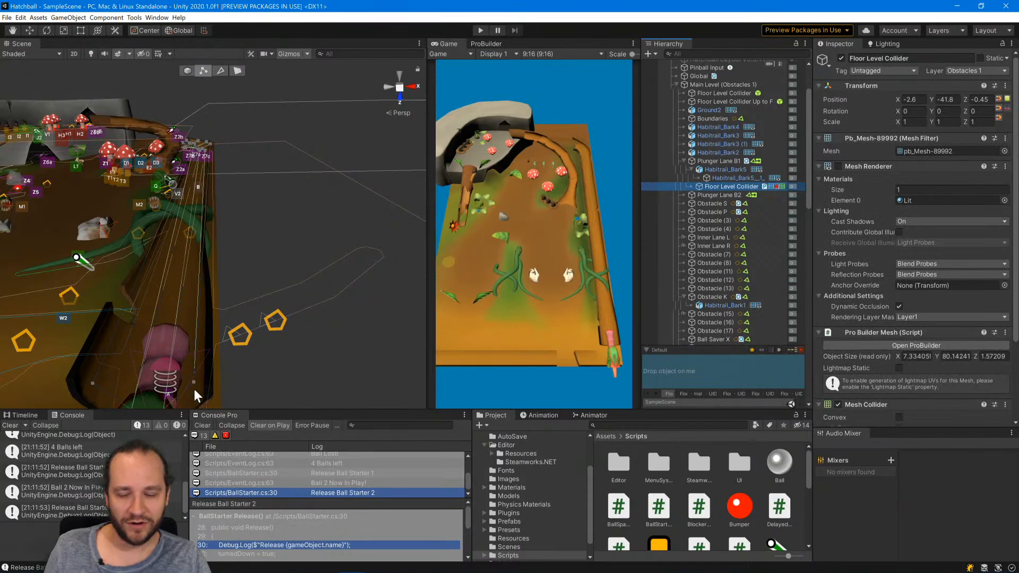
mouse_move(238, 378)
alt+mouse_down()
mouse_move(280, 352)
mouse_move(263, 389)
mouse_move(240, 388)
alt+mouse_up()
click(215, 365)
scroll(267, 326, down, 3)
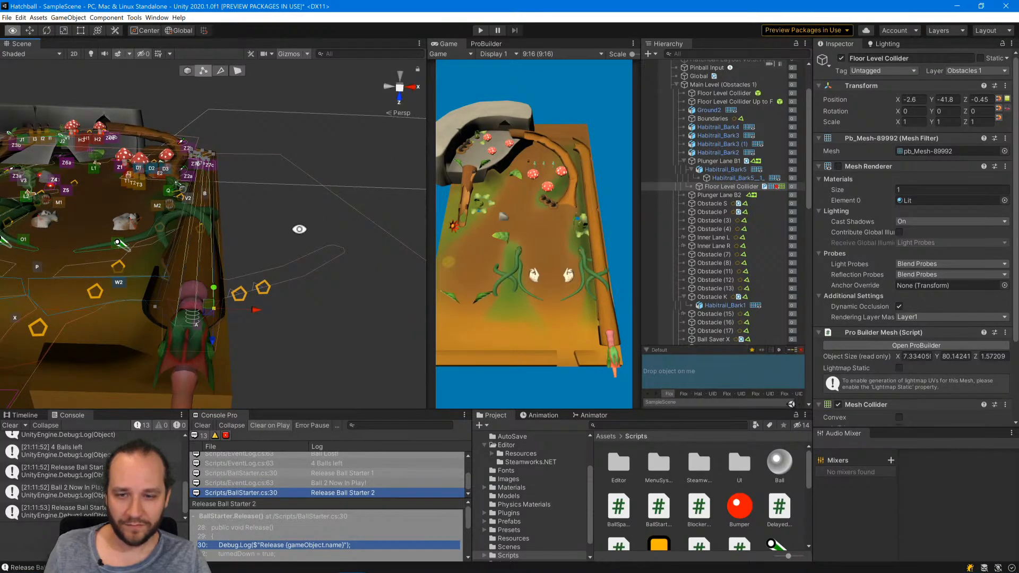
alt+drag(298, 230, 290, 253)
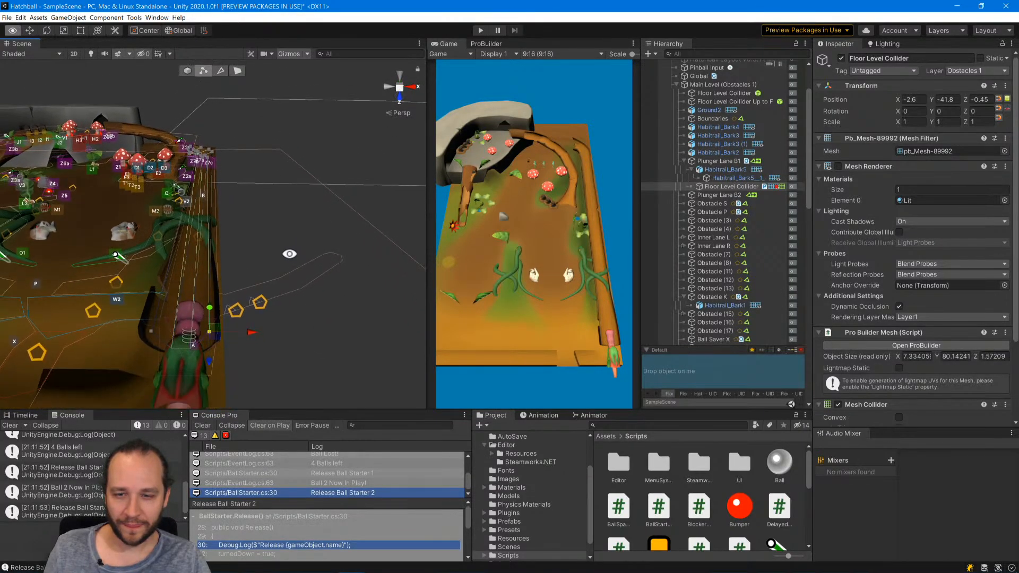
drag(259, 333, 252, 339)
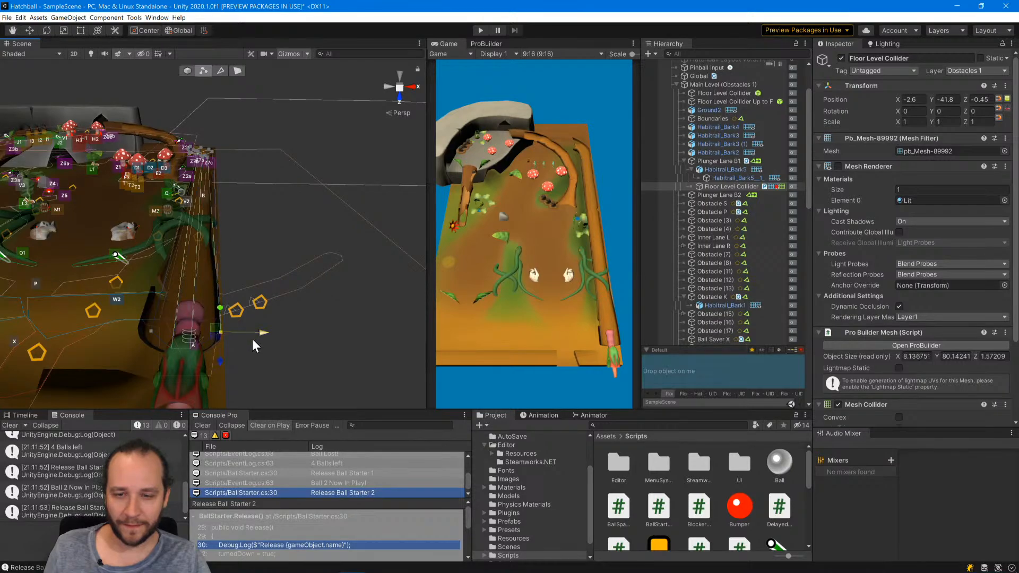
click(151, 331)
drag(189, 331, 182, 330)
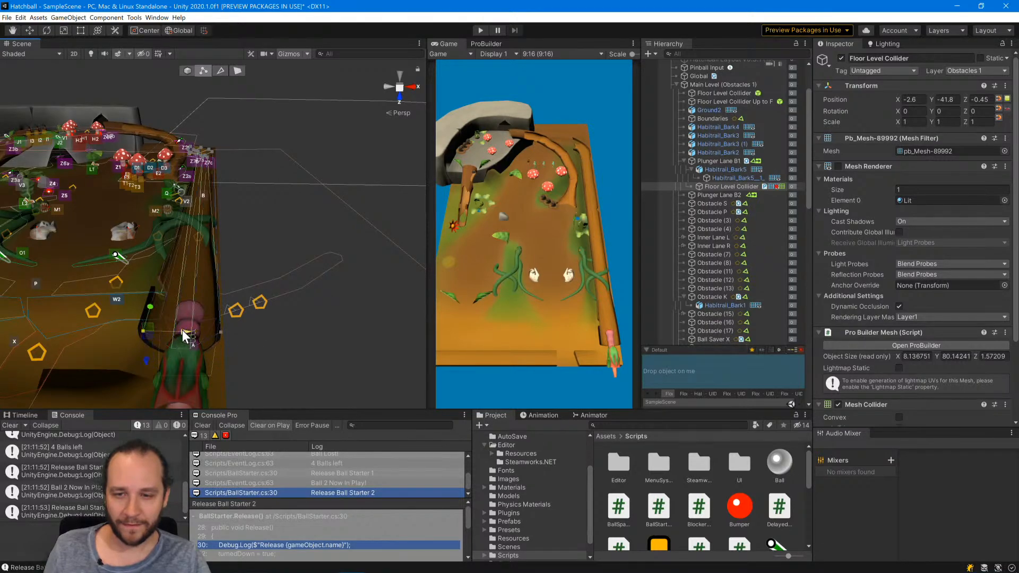
Shift the inner-edge vertices of the floor collider's bend slightly toward the lane's inner wall.
middle_drag(244, 181, 245, 226)
click(395, 94)
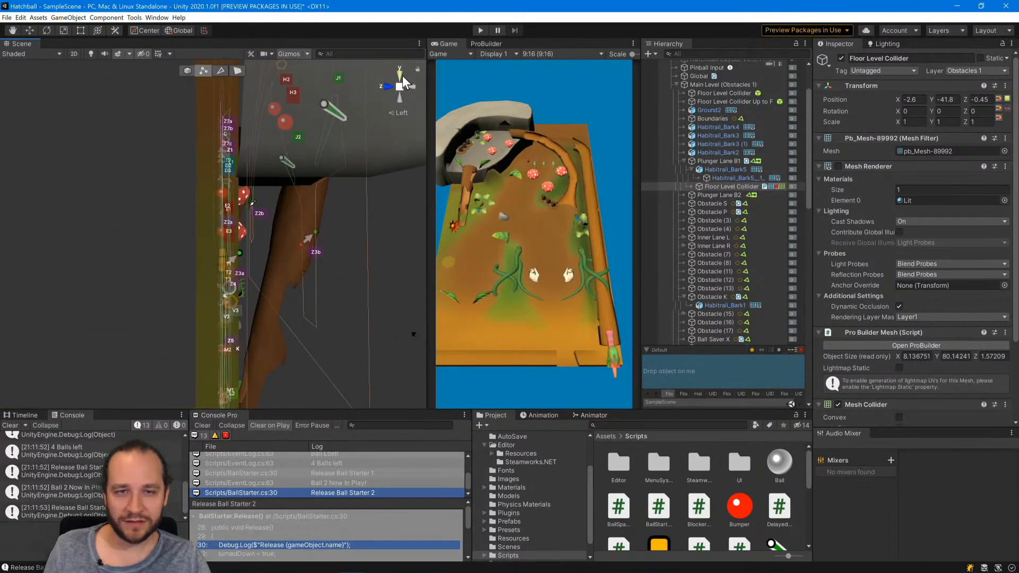
scroll(208, 192, up, 5)
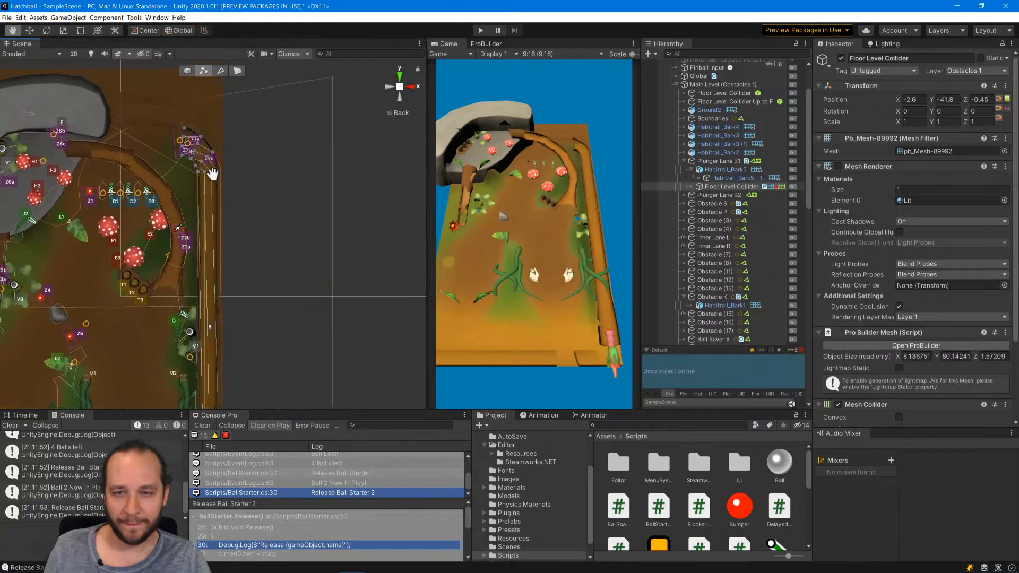
scroll(208, 192, up, 4)
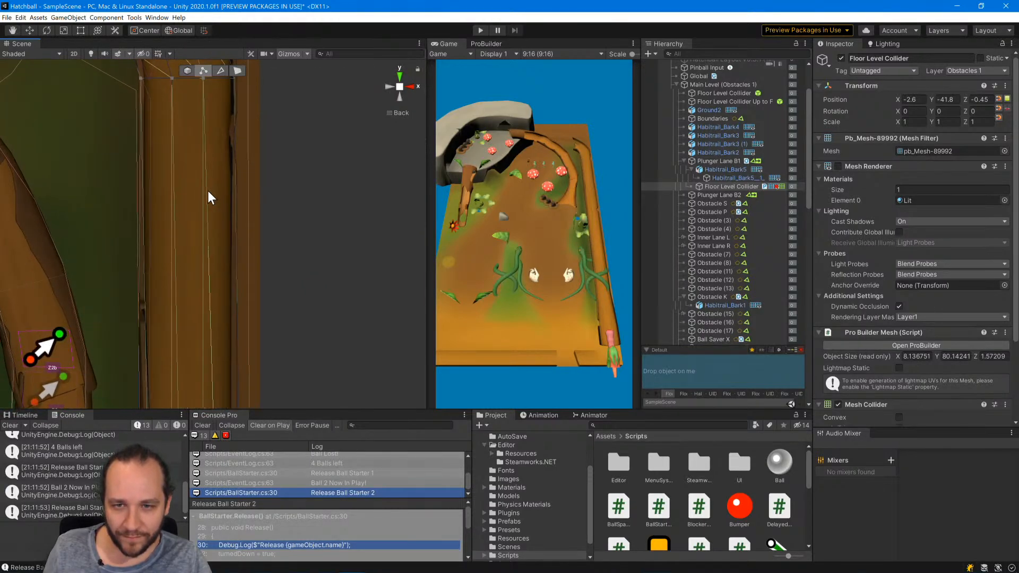
middle_drag(200, 190, 218, 344)
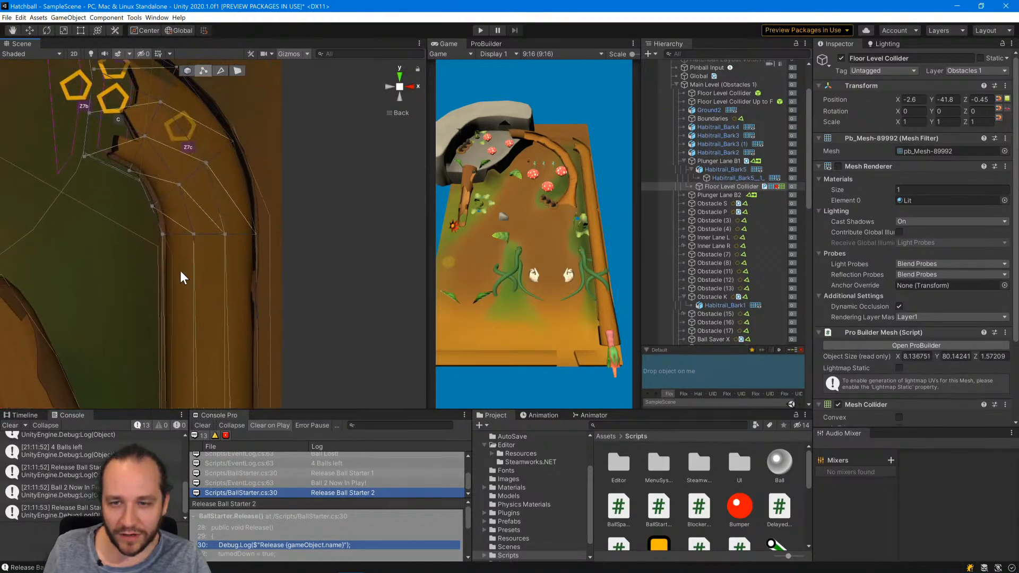
click(150, 205)
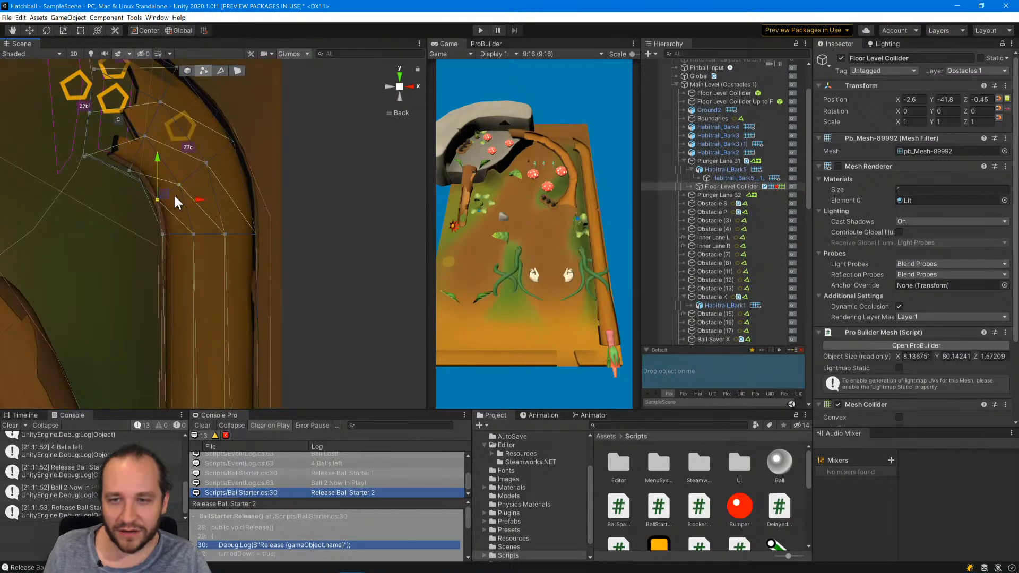
middle_drag(174, 196, 170, 227)
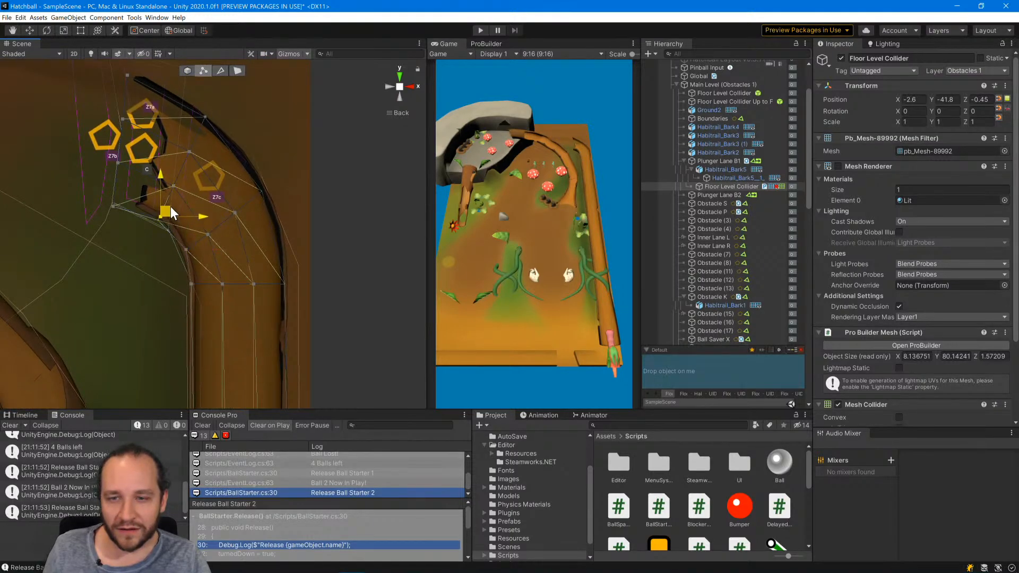
Reposition the inner corner vertex at the bend's exit, bringing the collider mesh to about 8.11 units wide.
click(113, 204)
drag(125, 198, 147, 196)
middle_drag(188, 183, 184, 227)
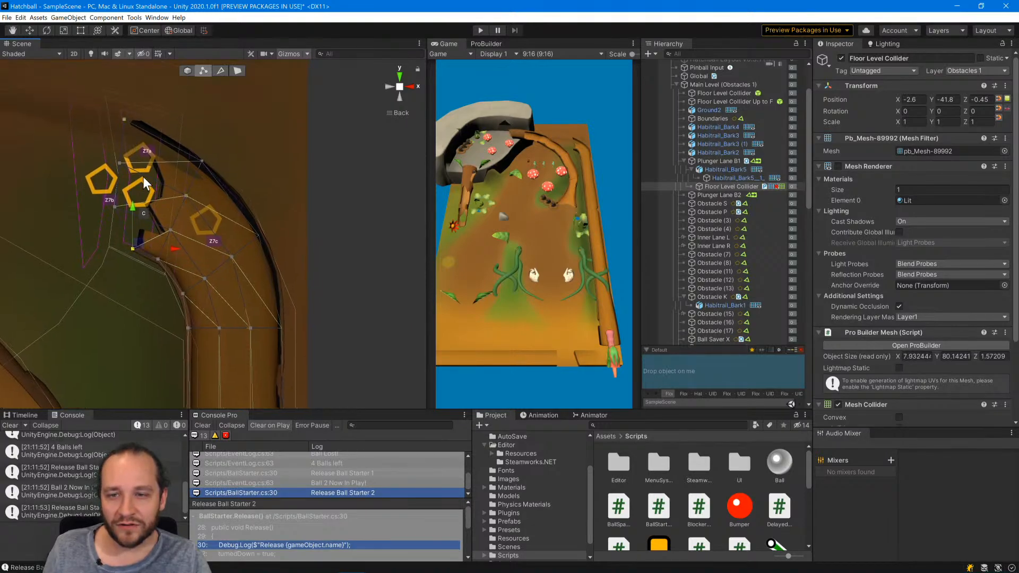
drag(144, 245, 119, 235)
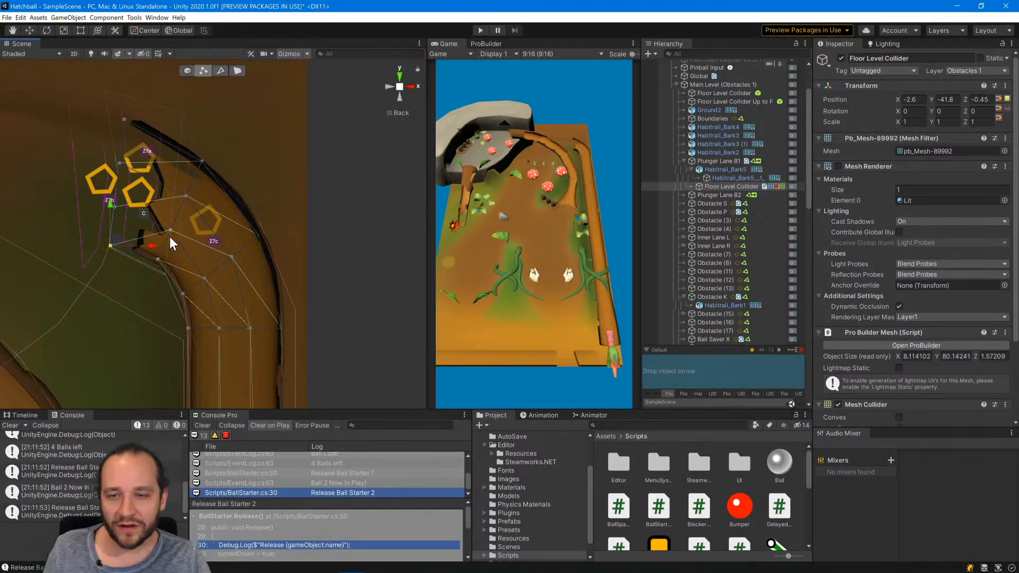
Lower the two inner-edge vertices just past the bend's inner corner so the collider follows the lane's inner wall.
click(157, 259)
drag(169, 250, 185, 296)
click(182, 294)
scroll(245, 327, down, 3)
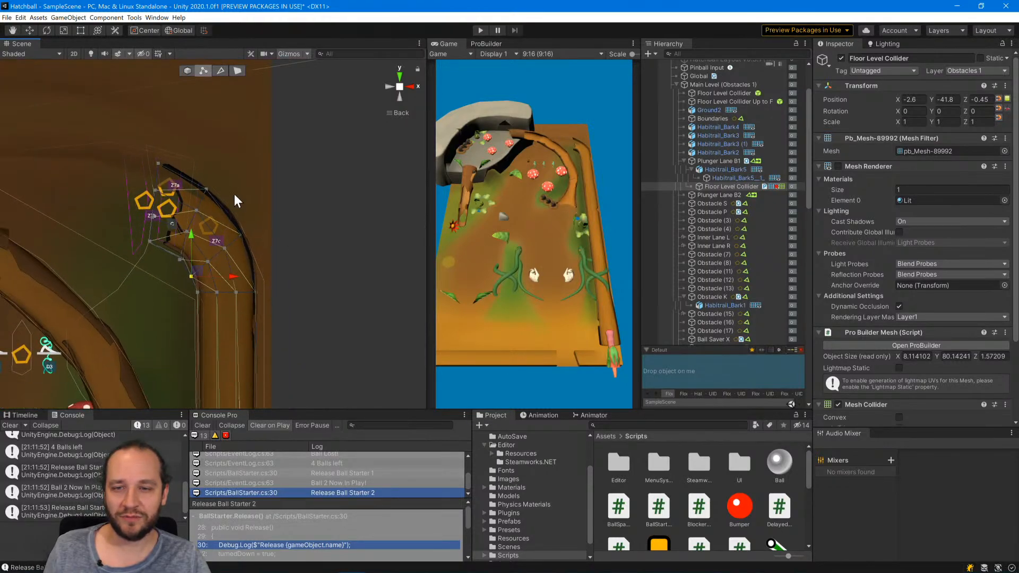
Move the outer corner vertex at the bend's exit up, making the mesh about 80.84 units long, and shift an outer-curve vertex slightly outward.
middle_drag(234, 193, 237, 240)
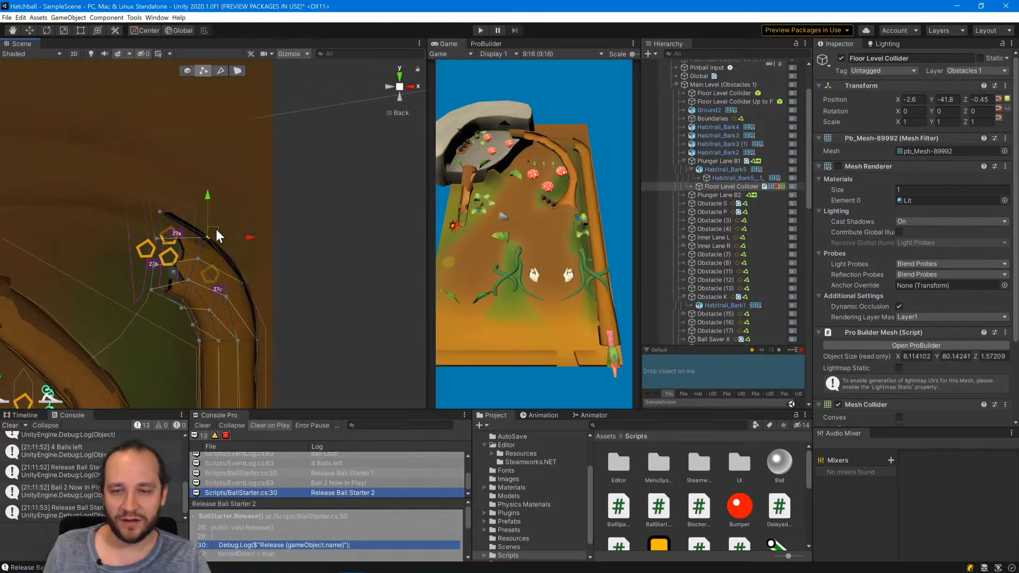
click(159, 212)
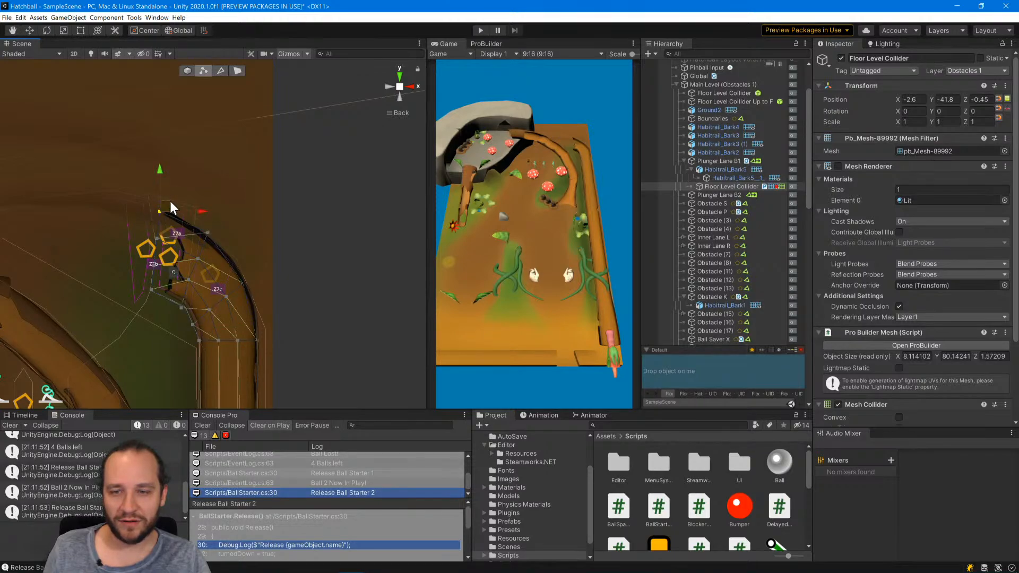
drag(171, 203, 167, 192)
click(241, 280)
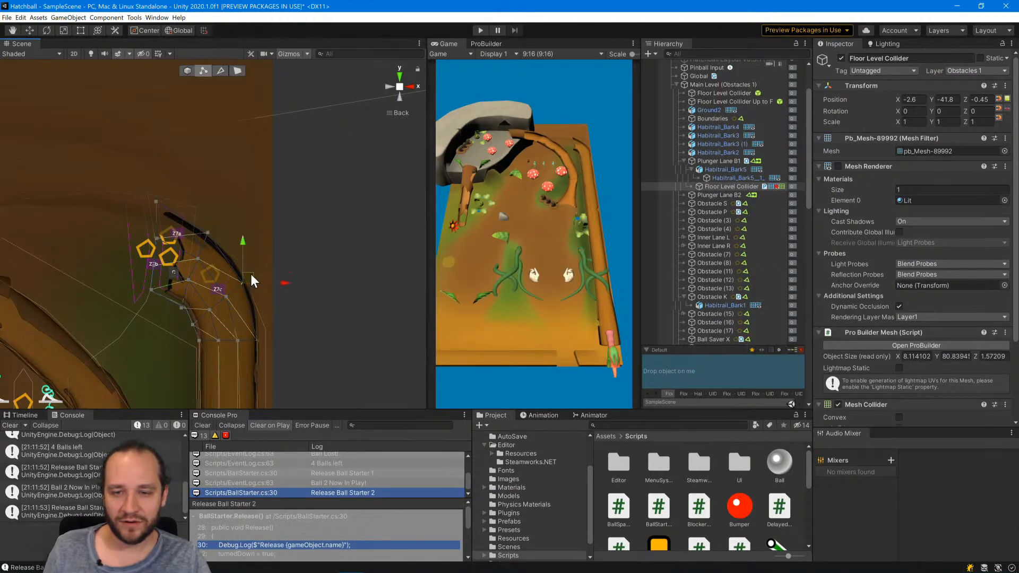
drag(250, 274, 247, 271)
click(158, 239)
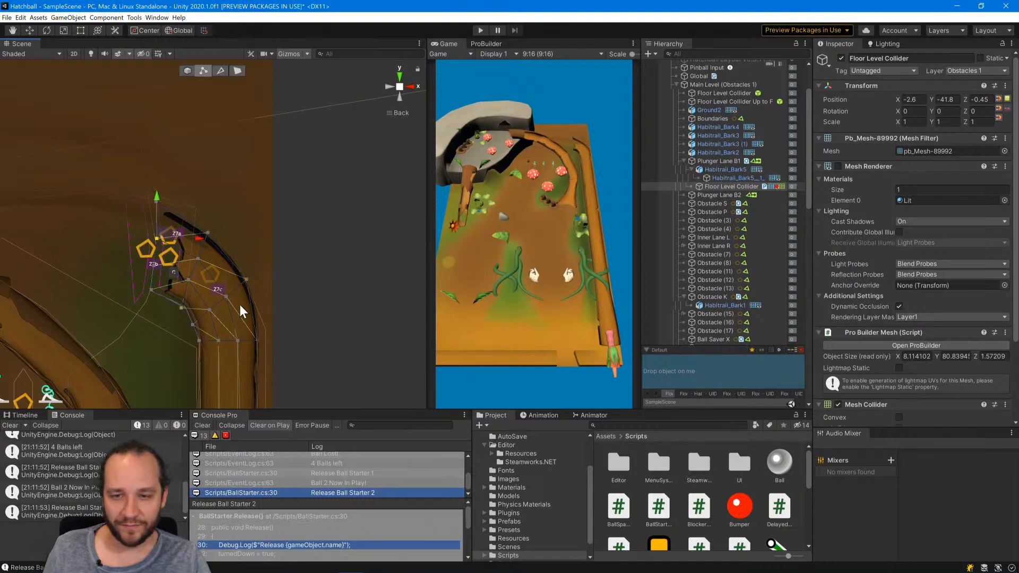
Select the four vertices across the exit end of the collider's bend and bring up the ProBuilder tools.
scroll(205, 272, up, 4)
middle_drag(204, 273, 321, 241)
scroll(234, 178, down, 5)
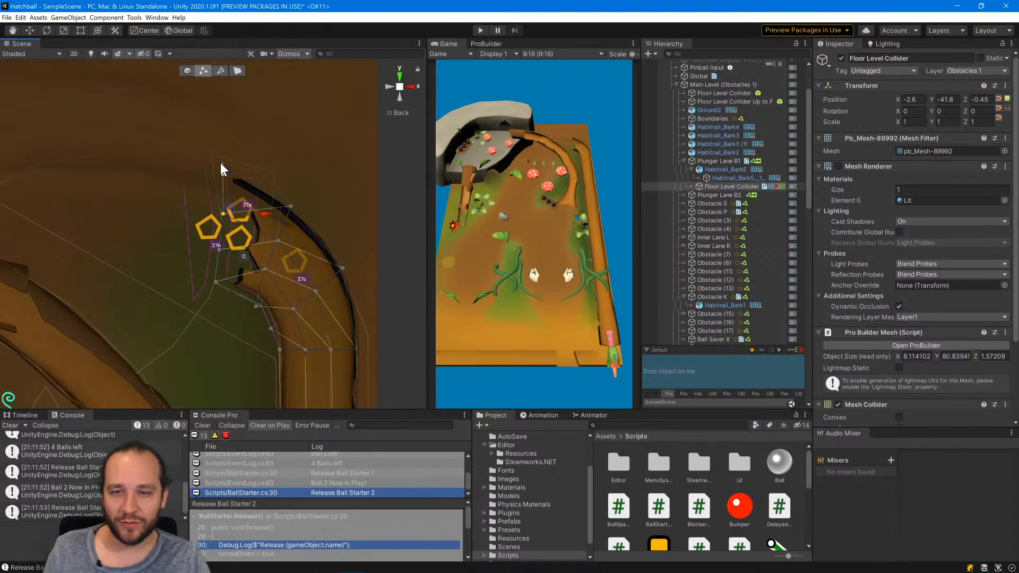
click(216, 281)
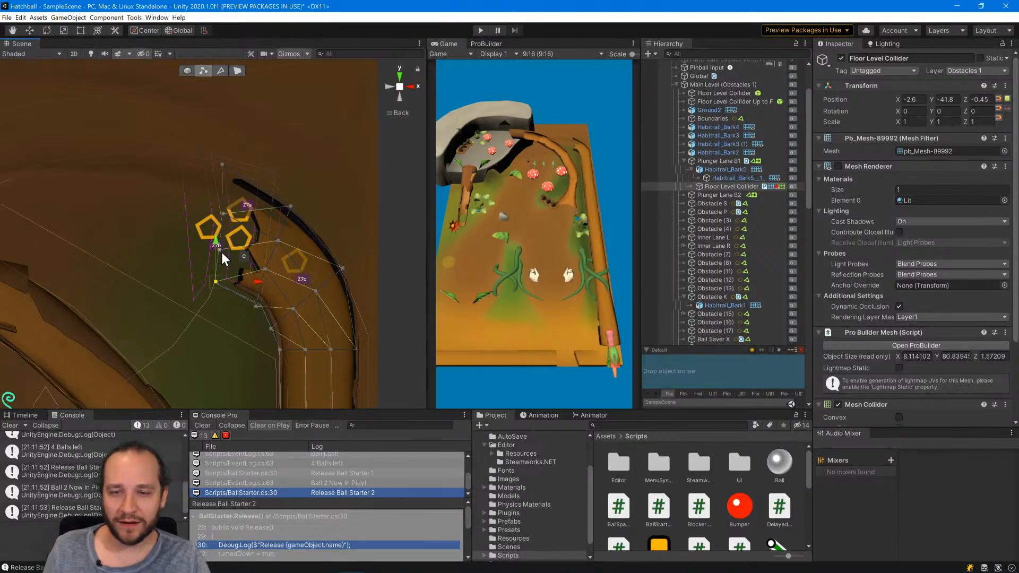
shift+click(223, 164)
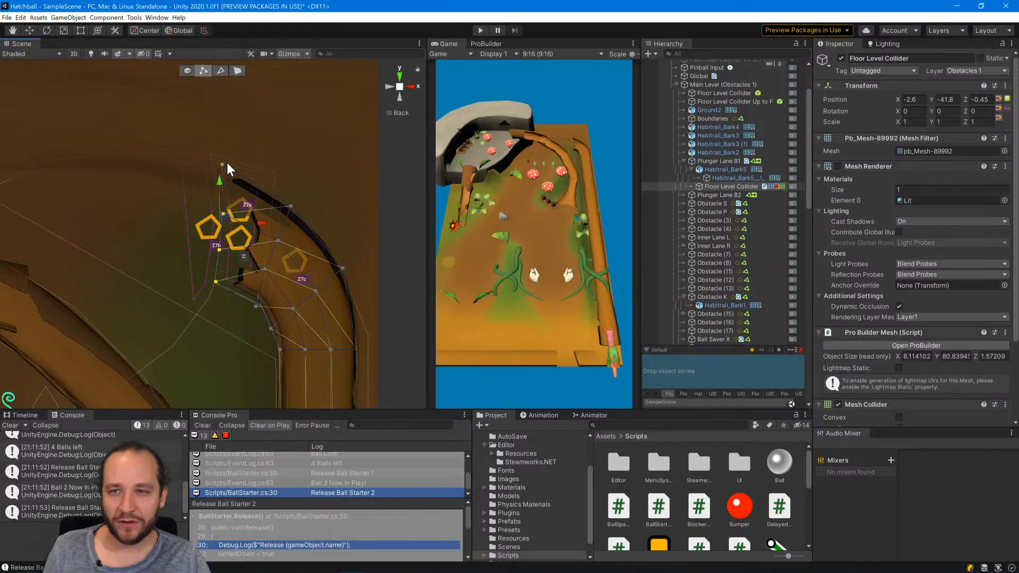
click(484, 44)
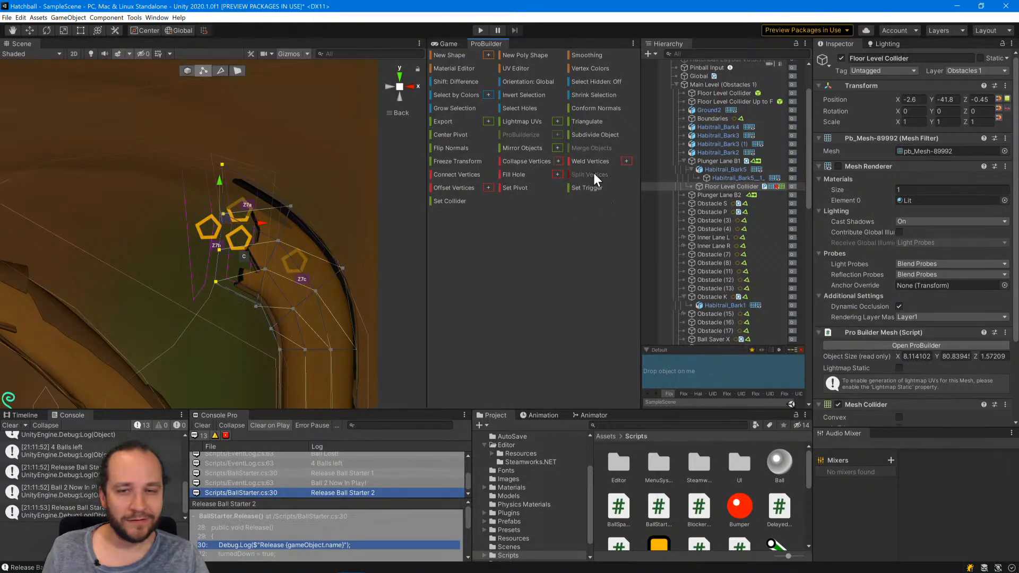
click(298, 260)
drag(287, 252, 213, 229)
key(ctrl+z)
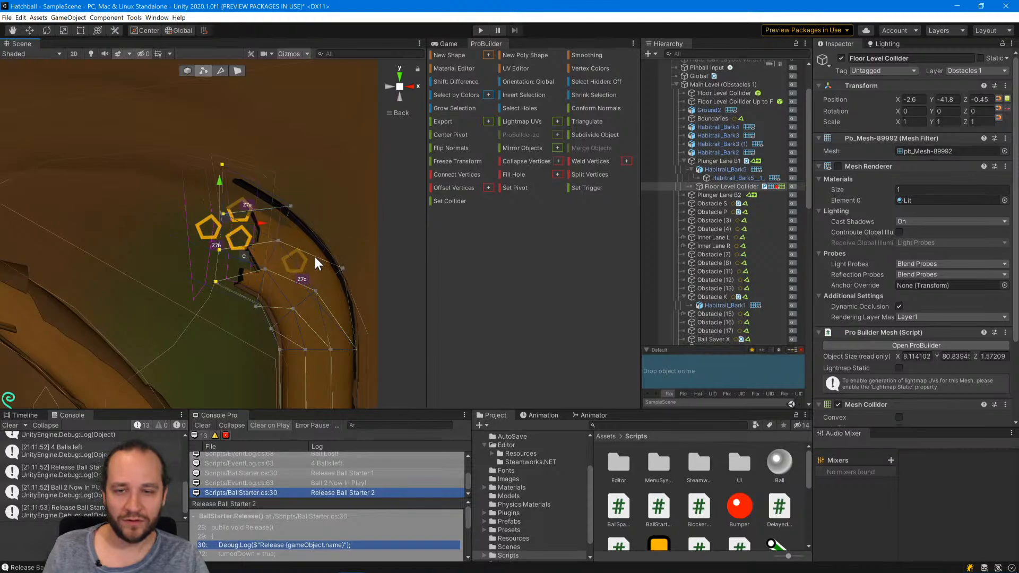
drag(257, 246, 192, 231)
key(ctrl+z)
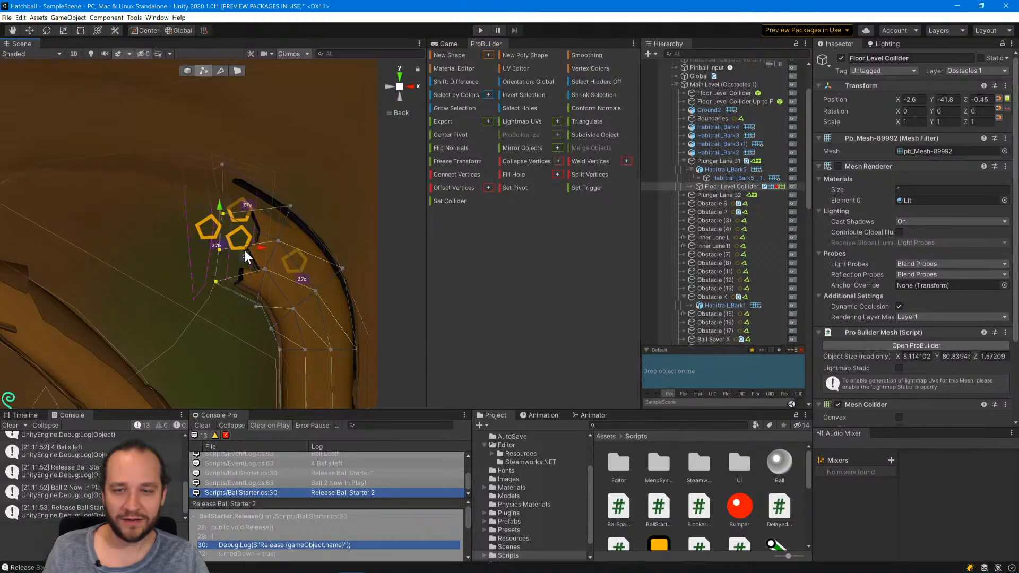
shift+click(222, 165)
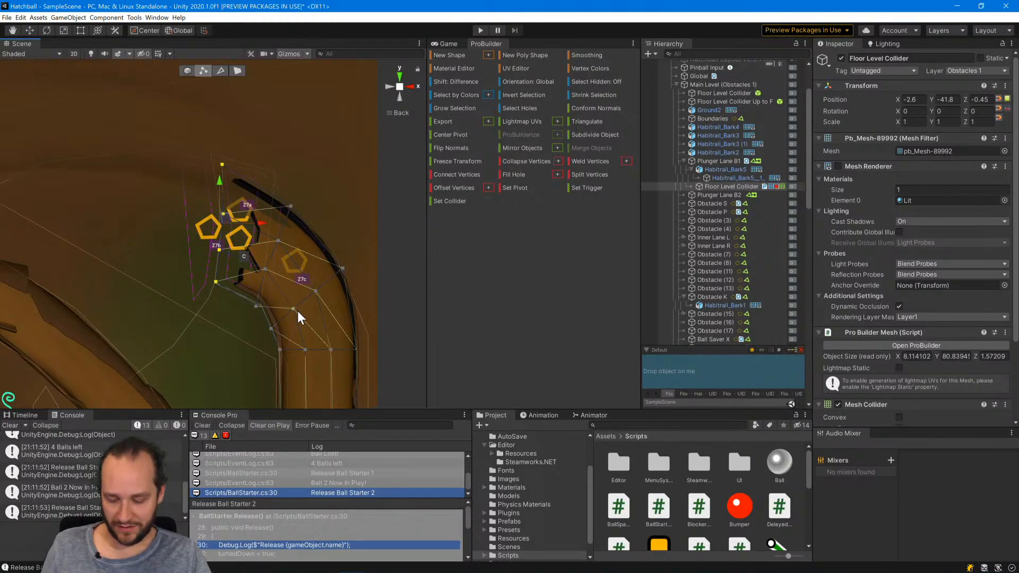
alt+drag(285, 318, 217, 251)
Move the two outermost corner vertices of the bend's exit away from the lane along X, widening the mesh to about 9.8 units.
click(214, 248)
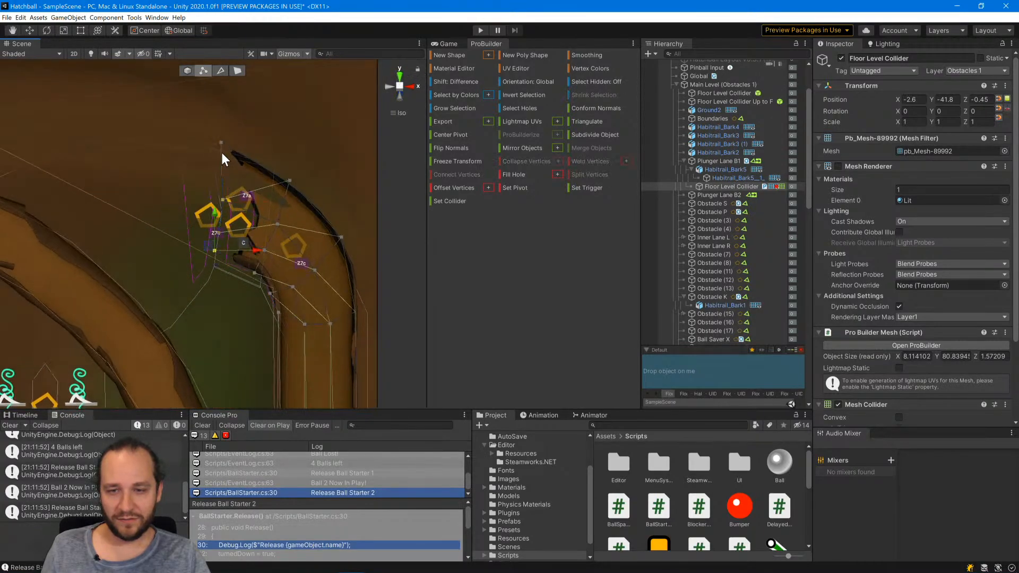
shift+click(220, 142)
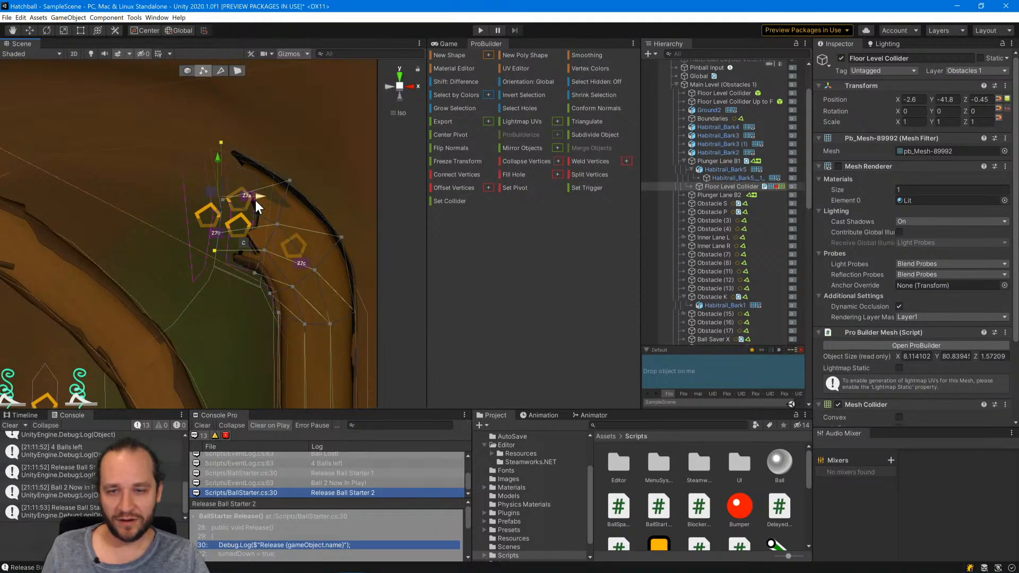
drag(256, 199, 222, 167)
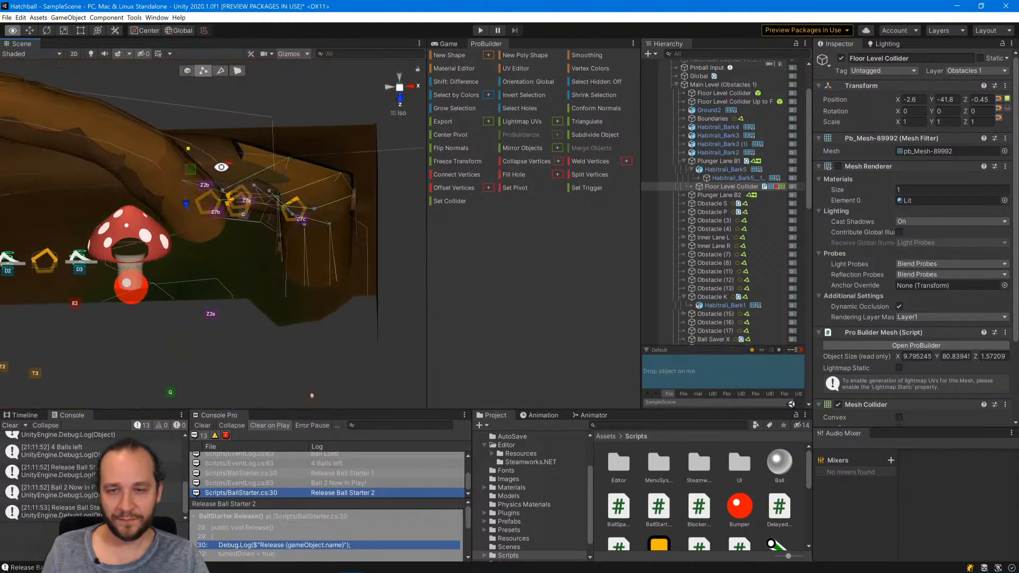
Fine-tune the depth of the two exit corner vertices along Z from the side, and return to object editing.
drag(189, 208, 192, 232)
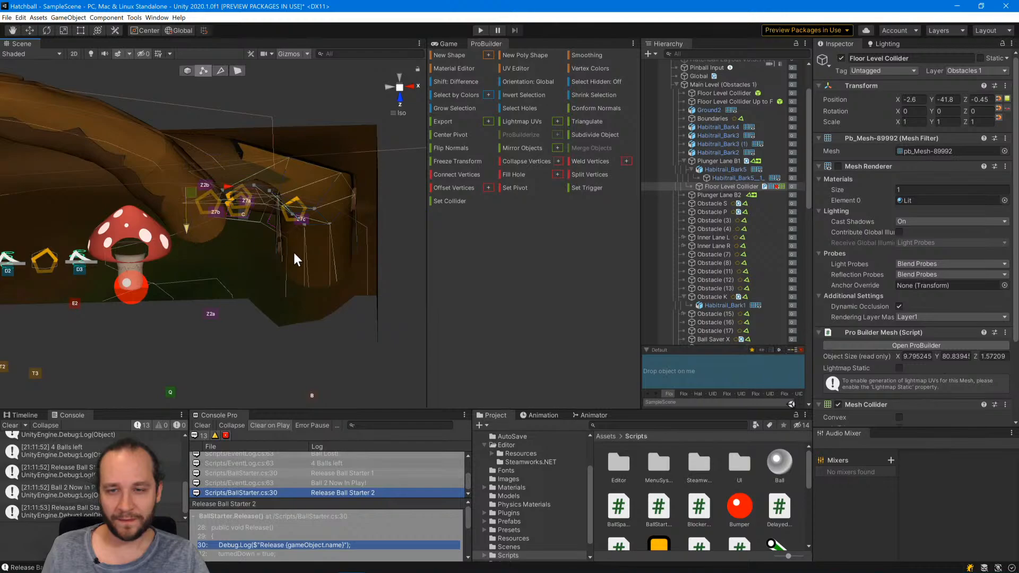
alt+drag(294, 254, 79, 472)
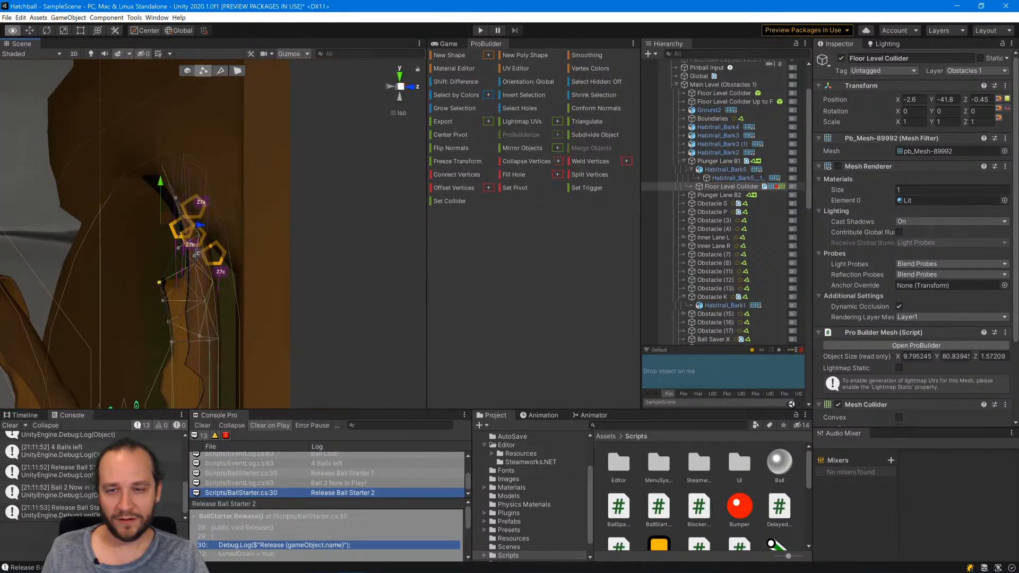
click(390, 86)
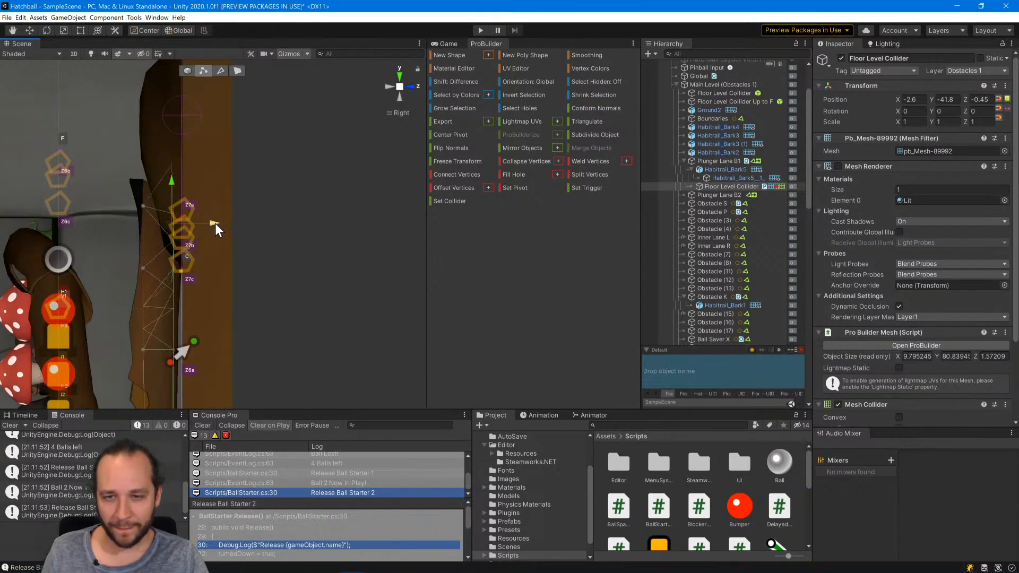
drag(216, 223, 217, 224)
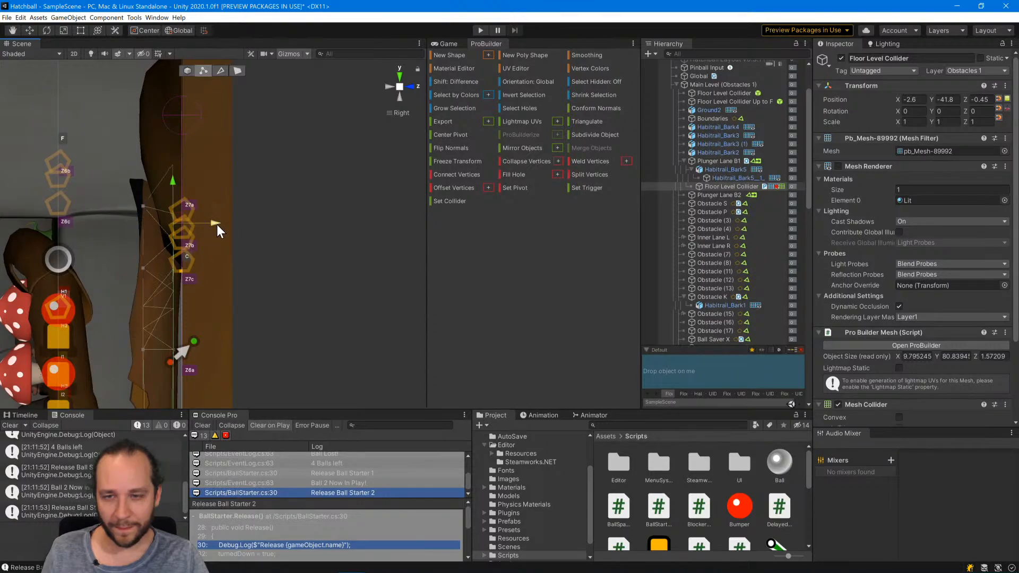
click(287, 242)
alt+drag(329, 244, 310, 254)
click(189, 69)
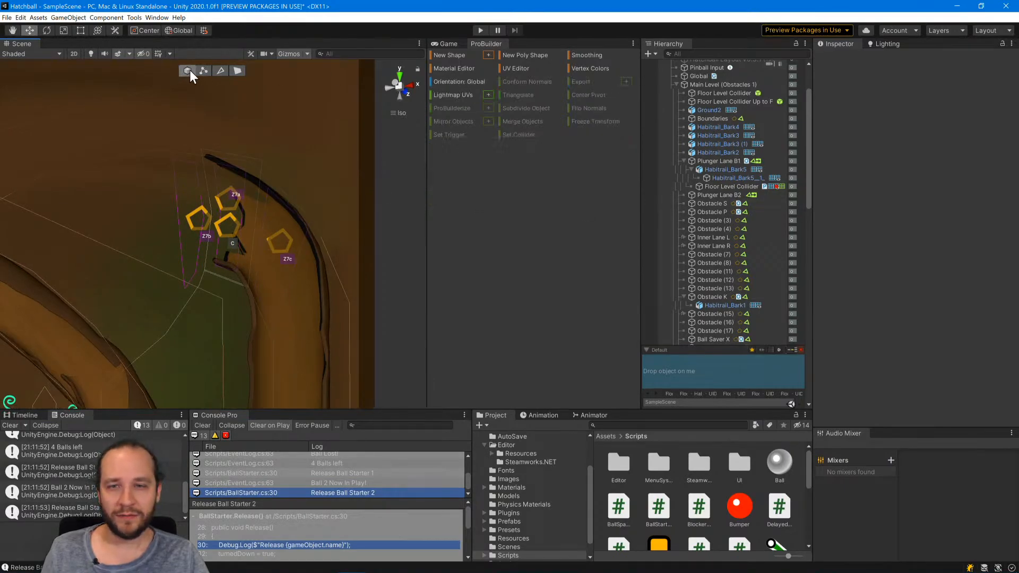
Pull the two exit corner vertices of the plunger lane's Floor Level Collider back toward the lane, making the mesh about 8.53 units wide.
scroll(260, 260, down, 2)
click(717, 187)
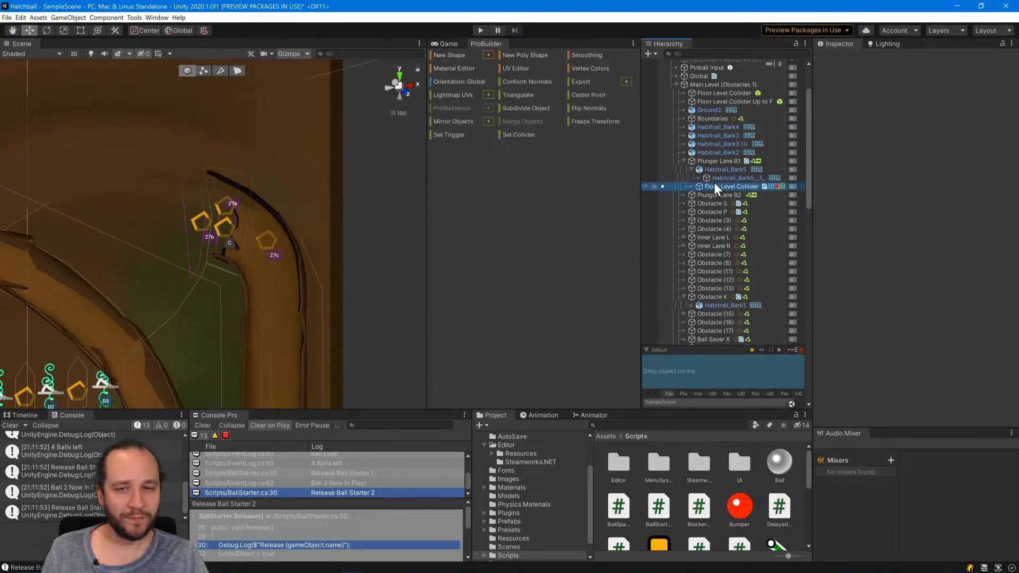
alt+drag(284, 273, 395, 199)
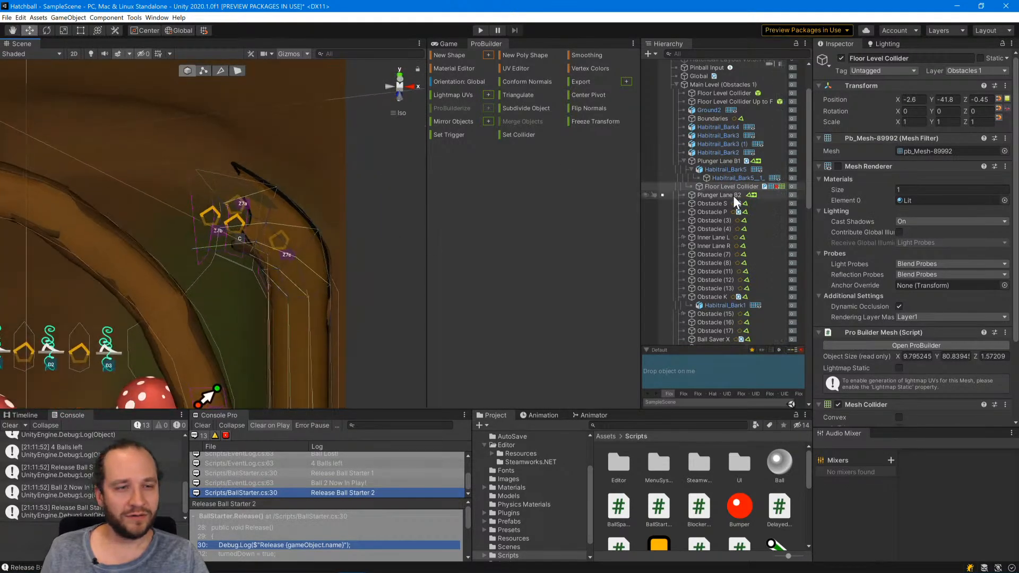
click(209, 71)
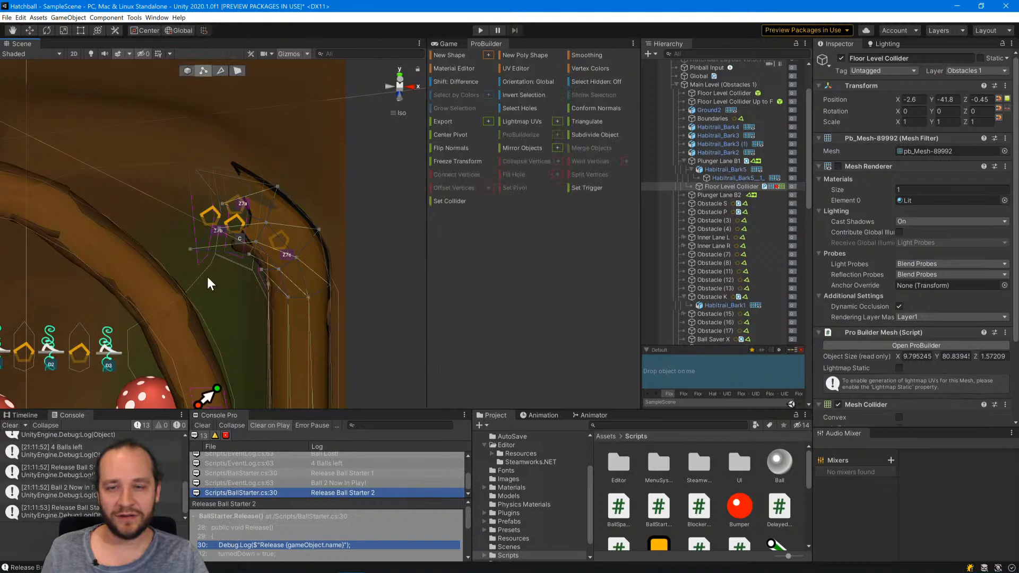
click(191, 247)
drag(196, 168, 256, 209)
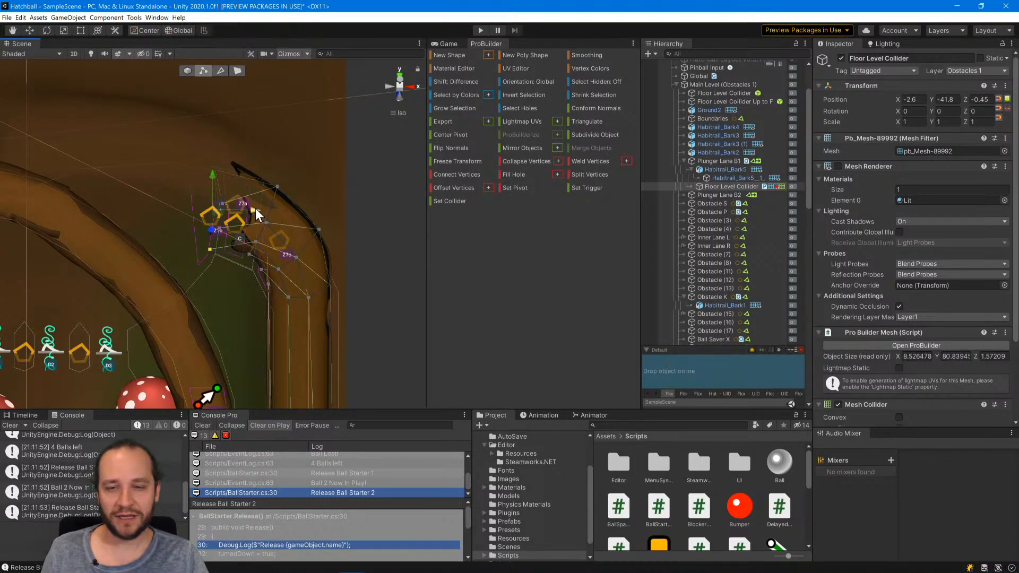
click(355, 272)
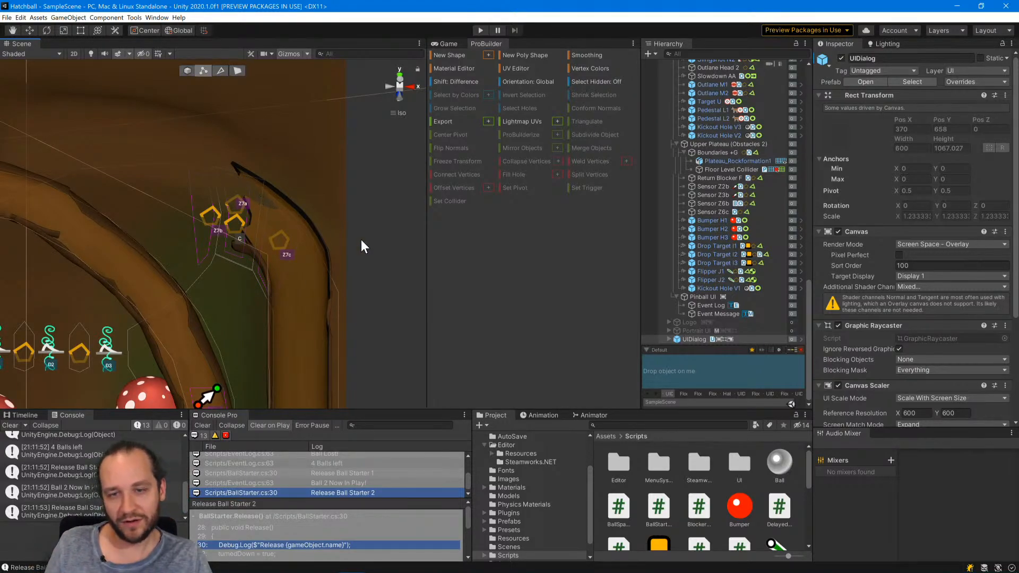
Duplicate Plunger Lane B1's Floor Level Collider and move the copy across the table to the opposite lane at X -47.
scroll(329, 295, down, 10)
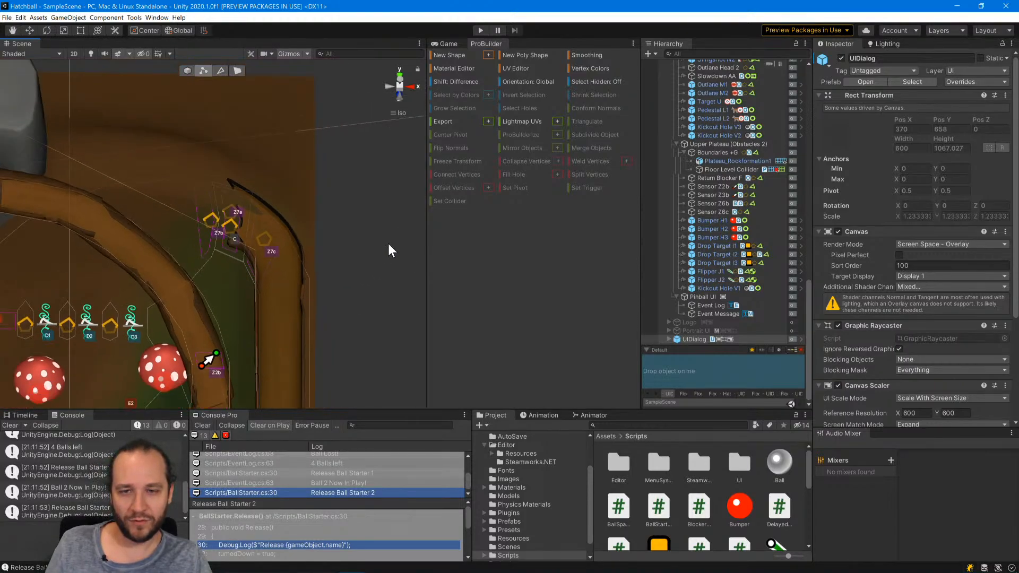
middle_drag(259, 301, 341, 240)
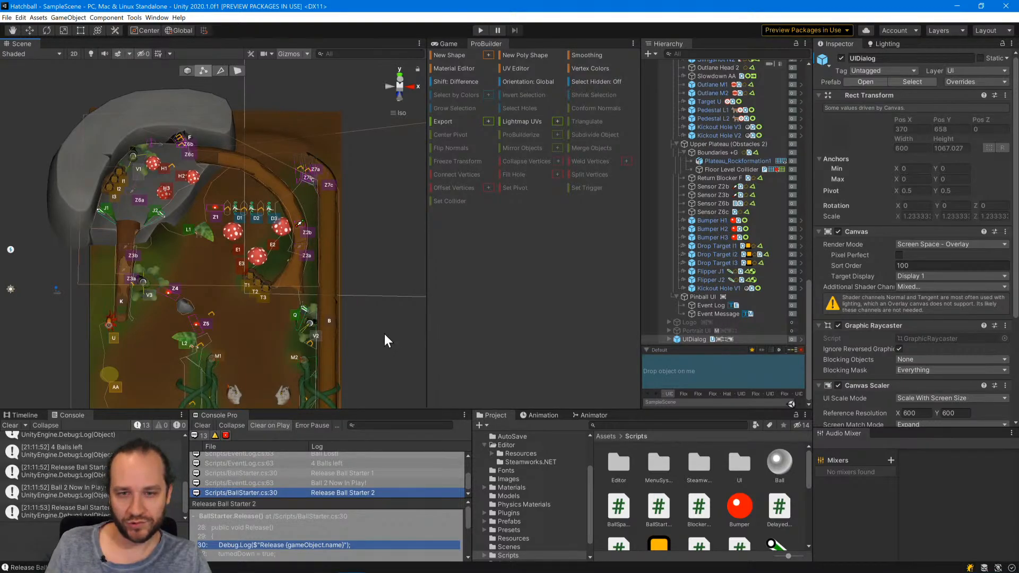
click(731, 170)
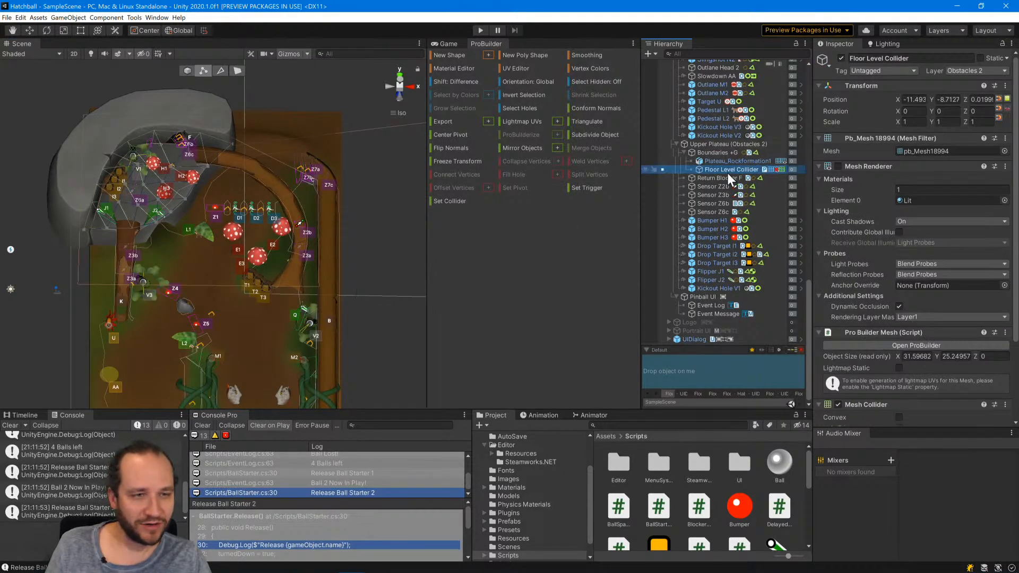
scroll(737, 182, up, 10)
scroll(737, 187, up, 5)
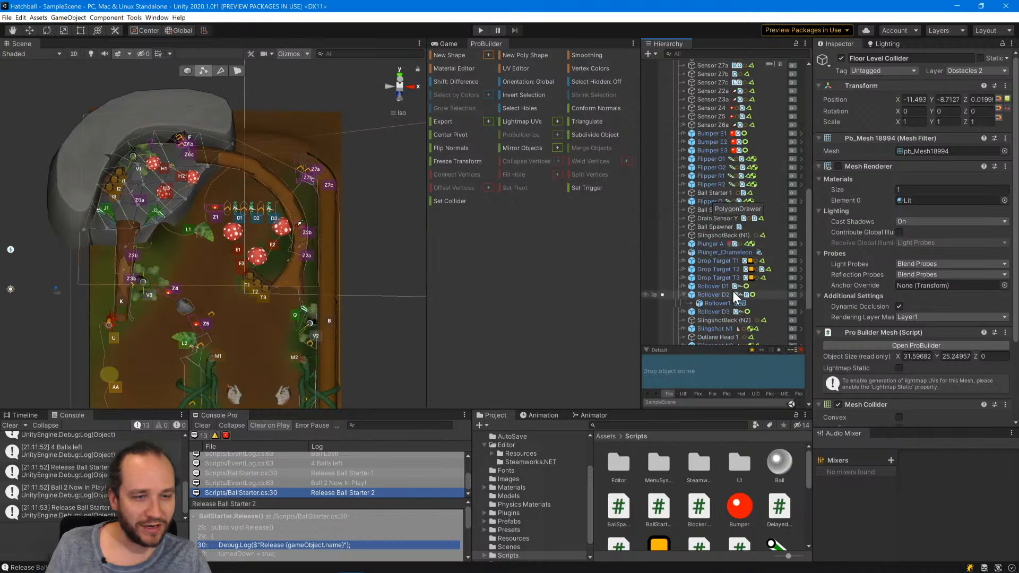
scroll(731, 292, up, 10)
click(722, 251)
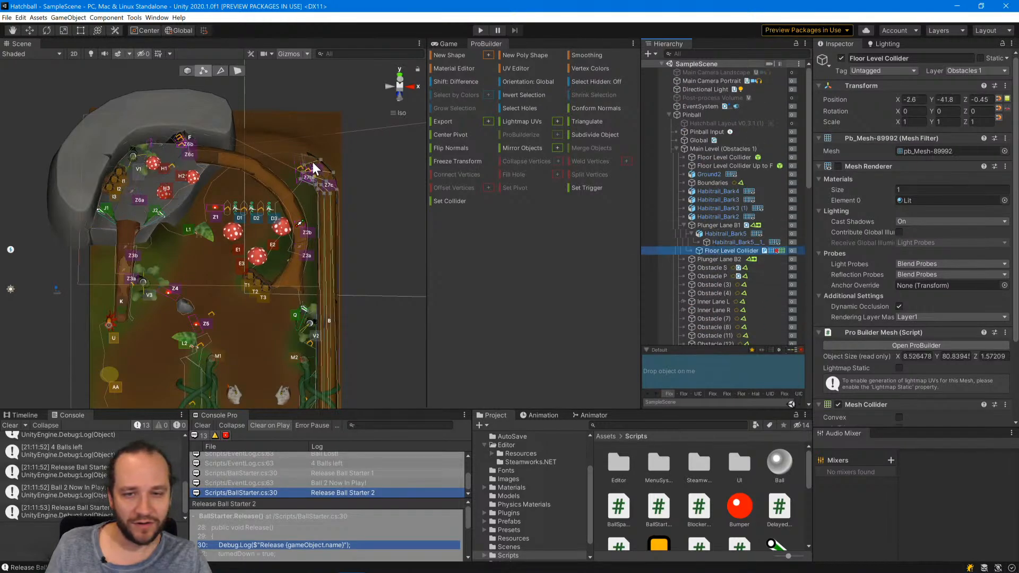
click(186, 71)
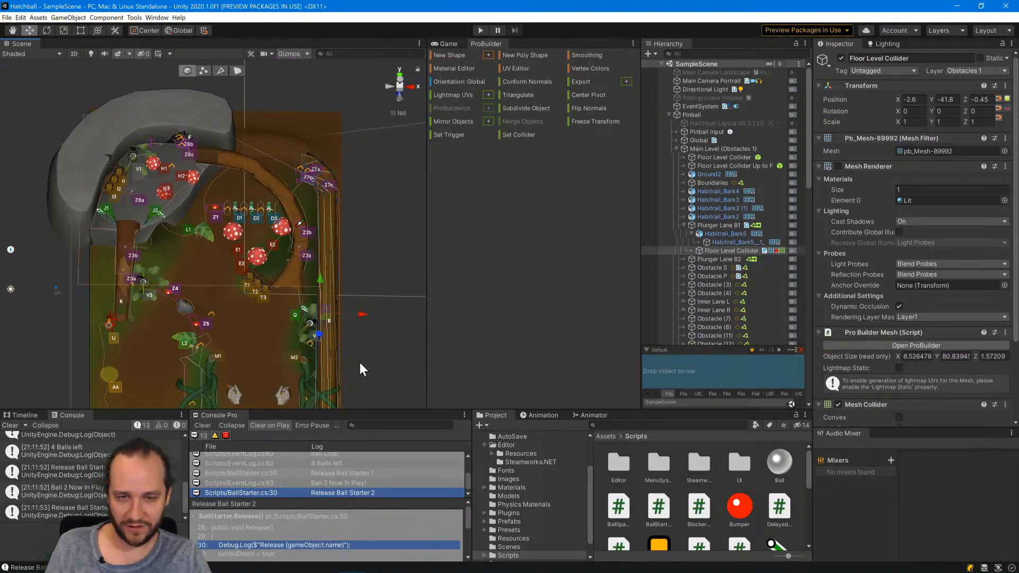
key(ctrl+d)
drag(353, 317, 155, 302)
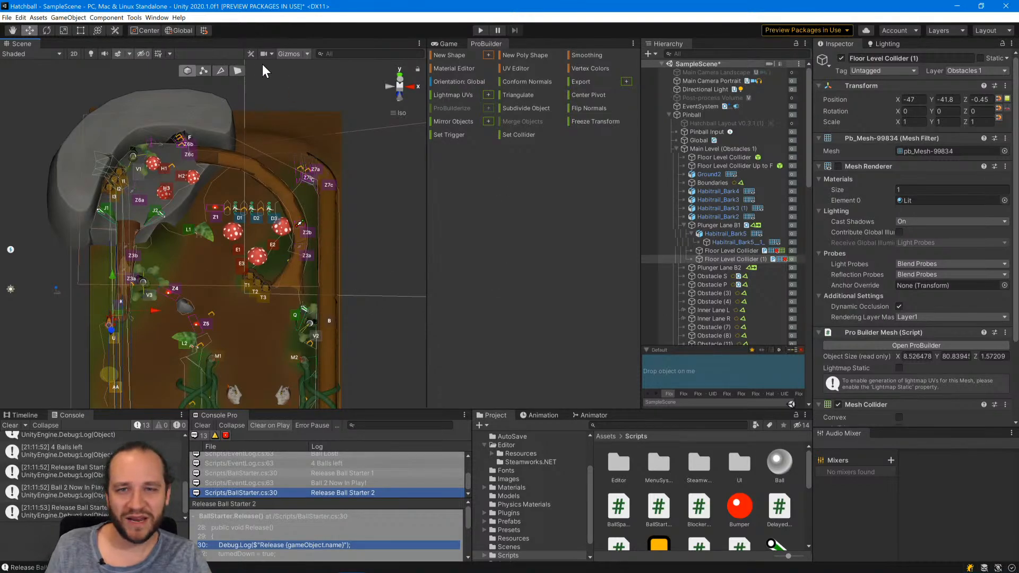
click(203, 71)
scroll(78, 156, up, 5)
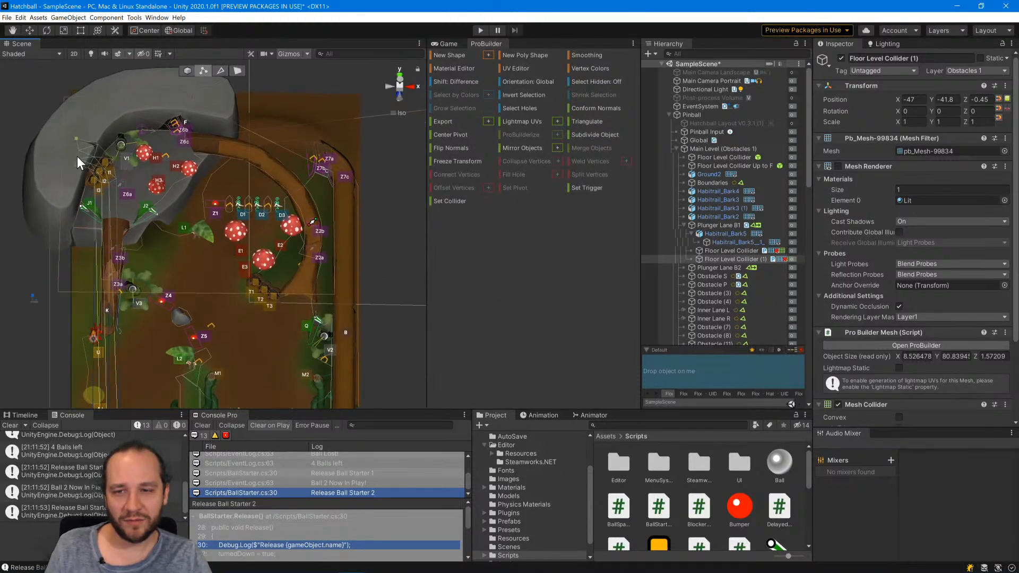
middle_drag(78, 156, 260, 241)
scroll(260, 242, up, 6)
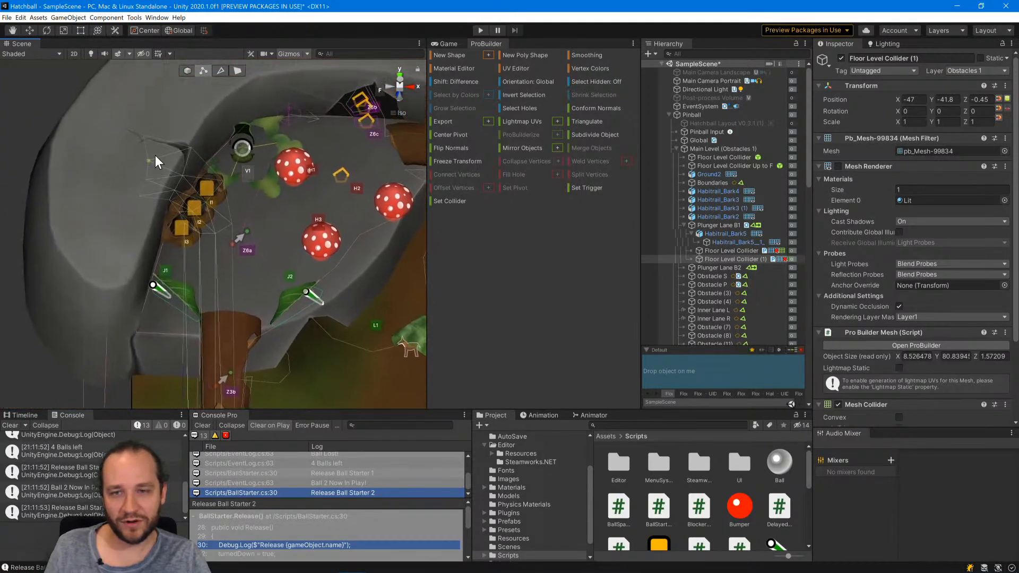
click(162, 240)
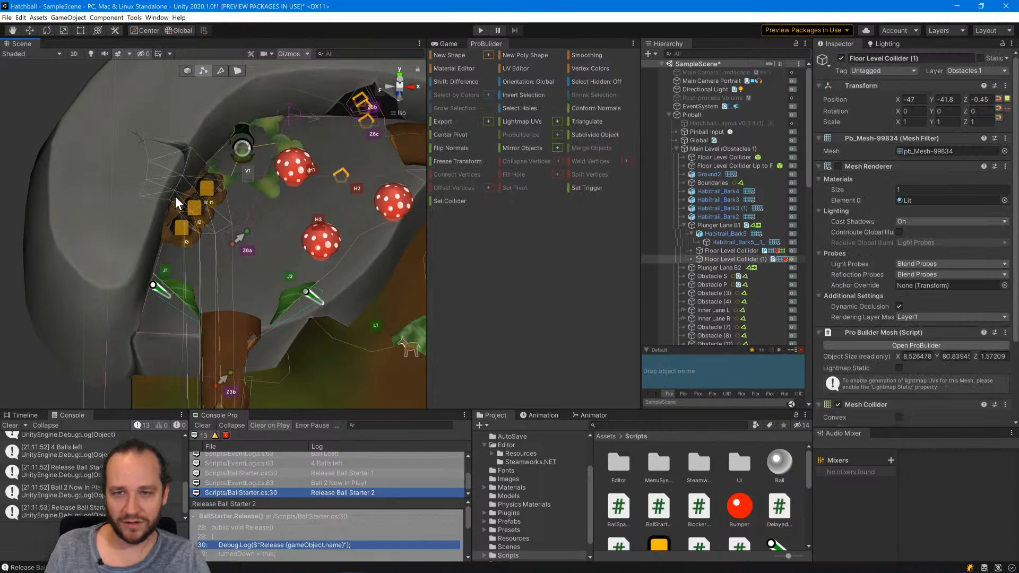
click(187, 70)
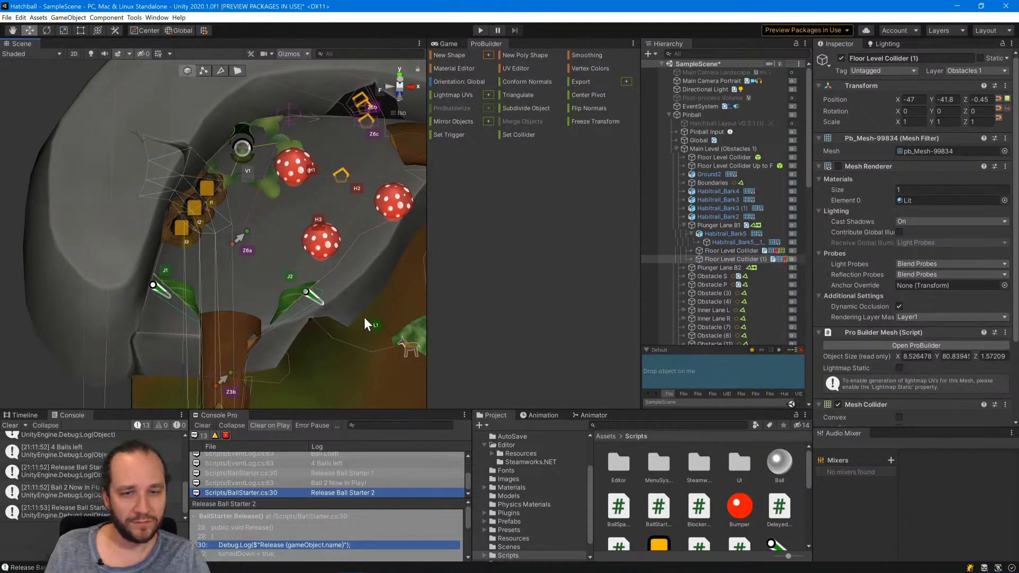
Reparent the copied Floor Level Collider (1) from Plunger Lane B1 to Obstacle K in the hierarchy.
click(723, 259)
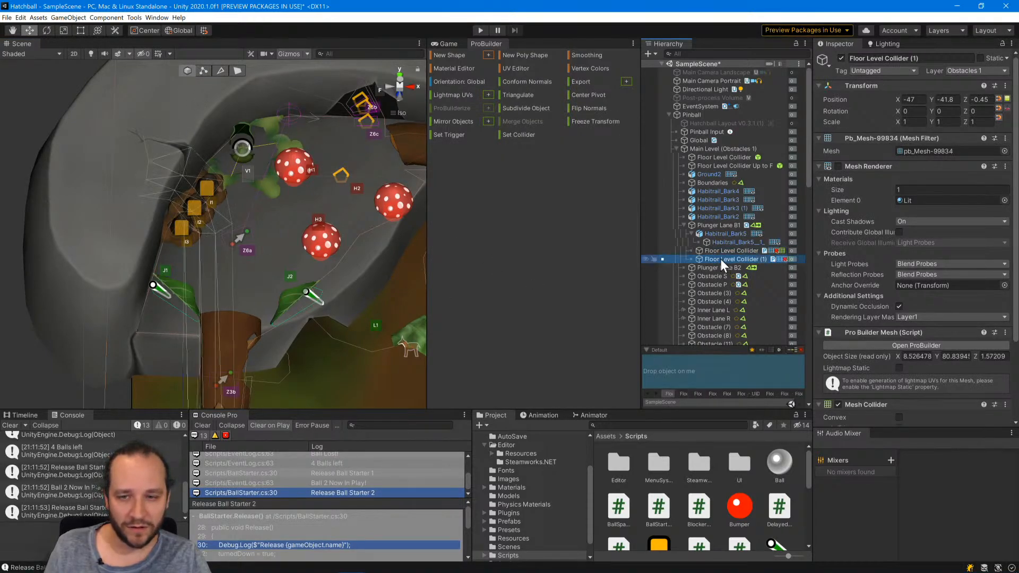
scroll(713, 265, down, 6)
drag(709, 67, 713, 177)
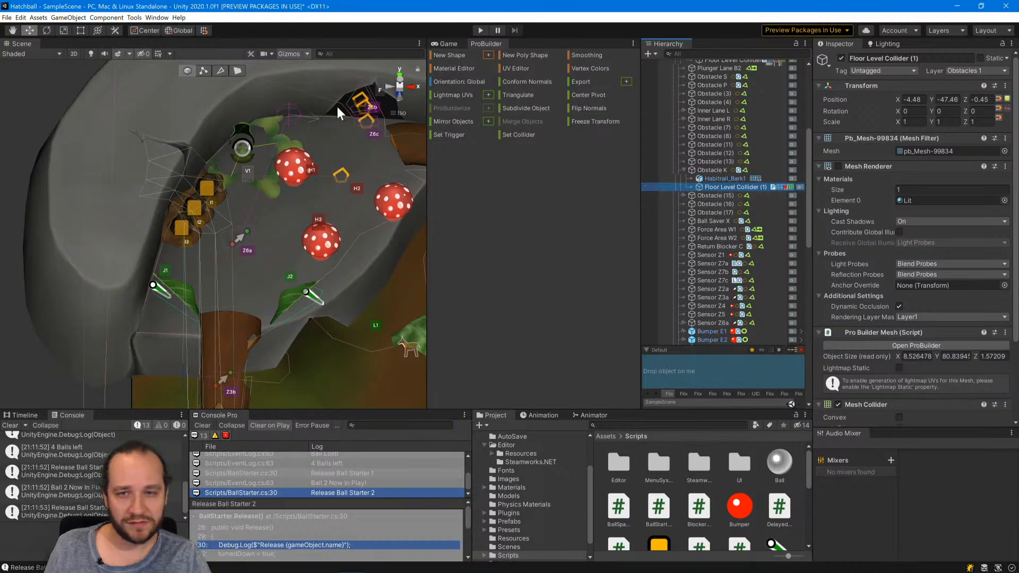
click(203, 71)
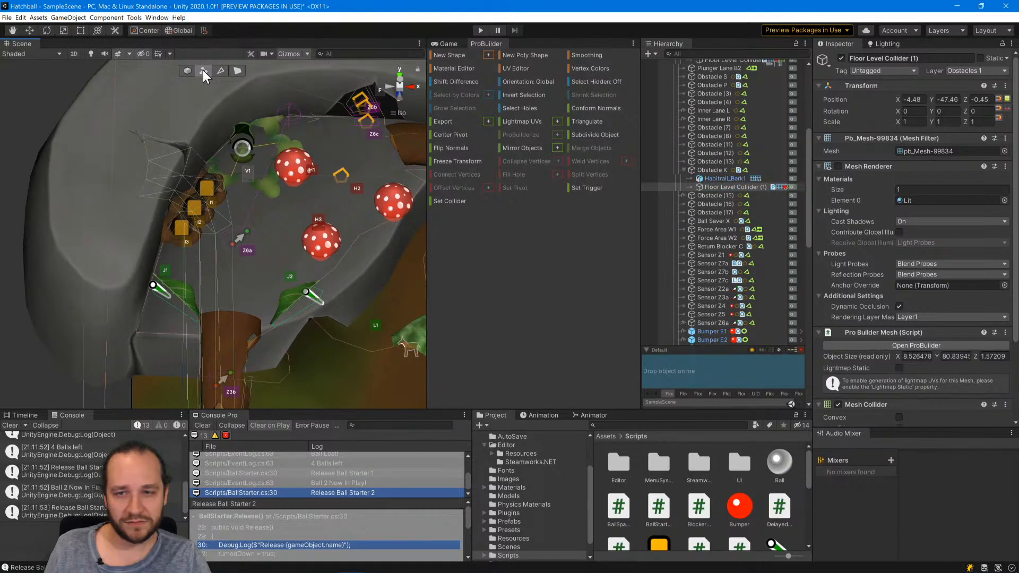
click(180, 175)
click(148, 188)
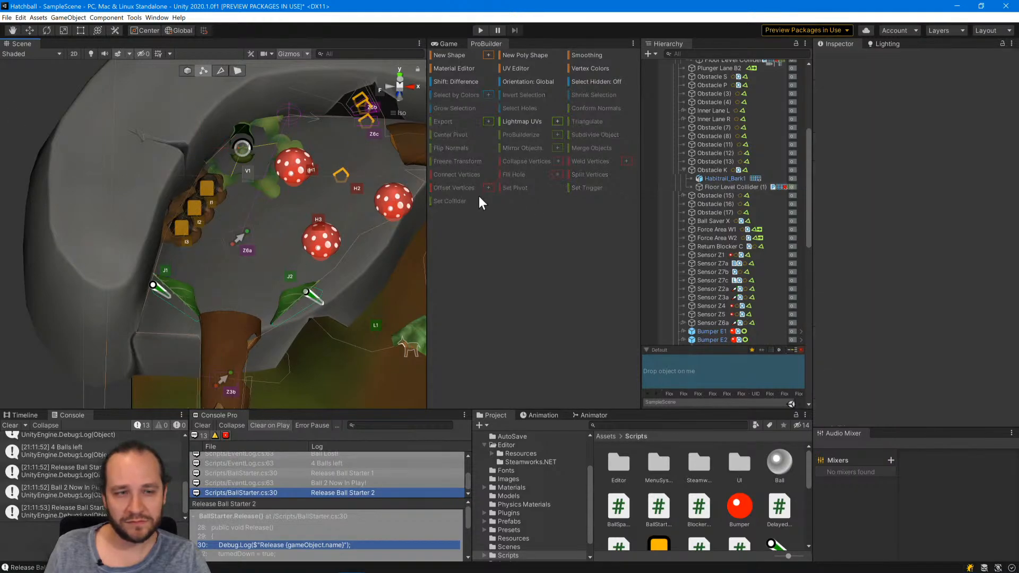
click(713, 187)
scroll(257, 290, down, 8)
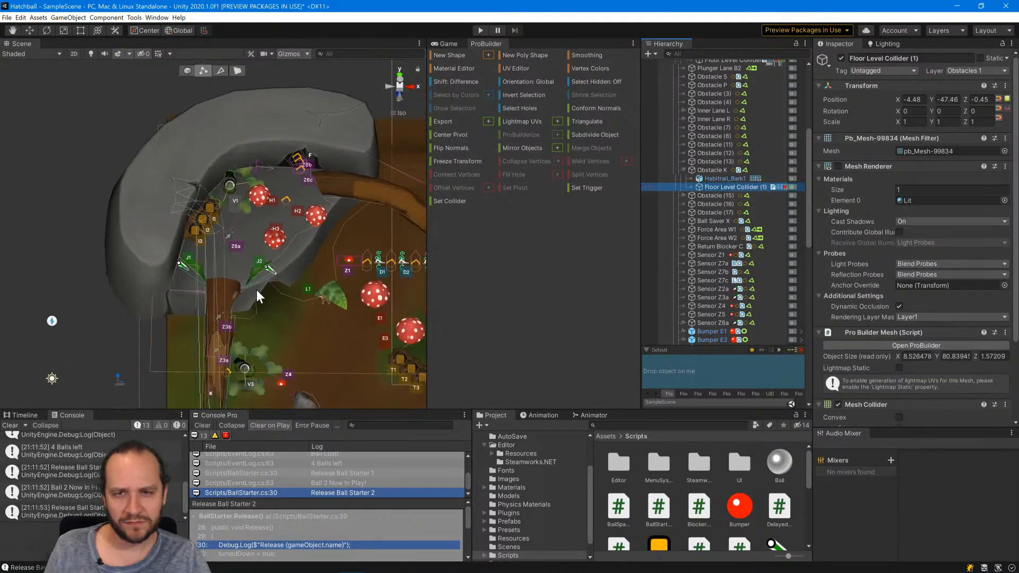
middle_drag(244, 314, 330, 194)
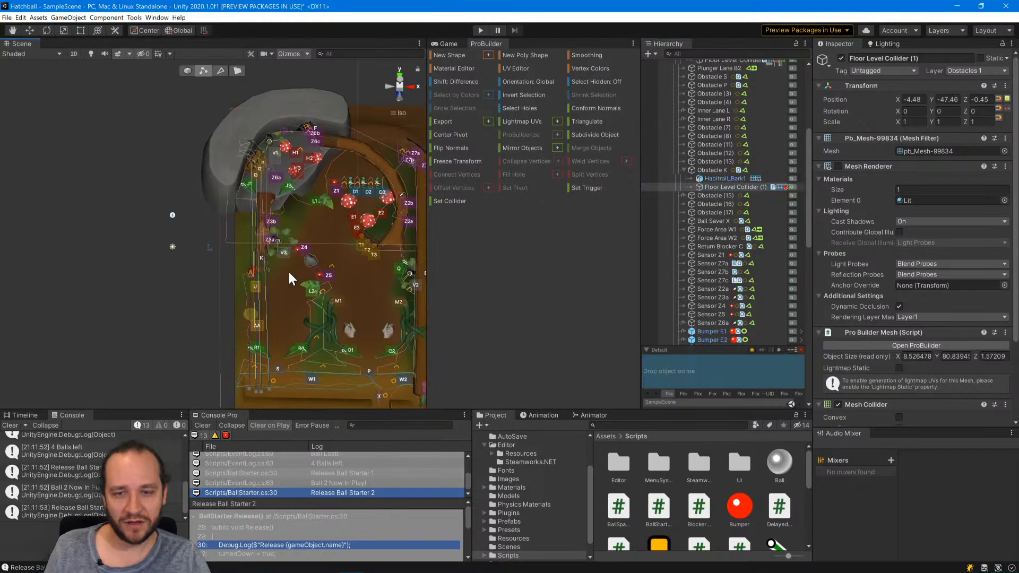
scroll(233, 241, up, 1)
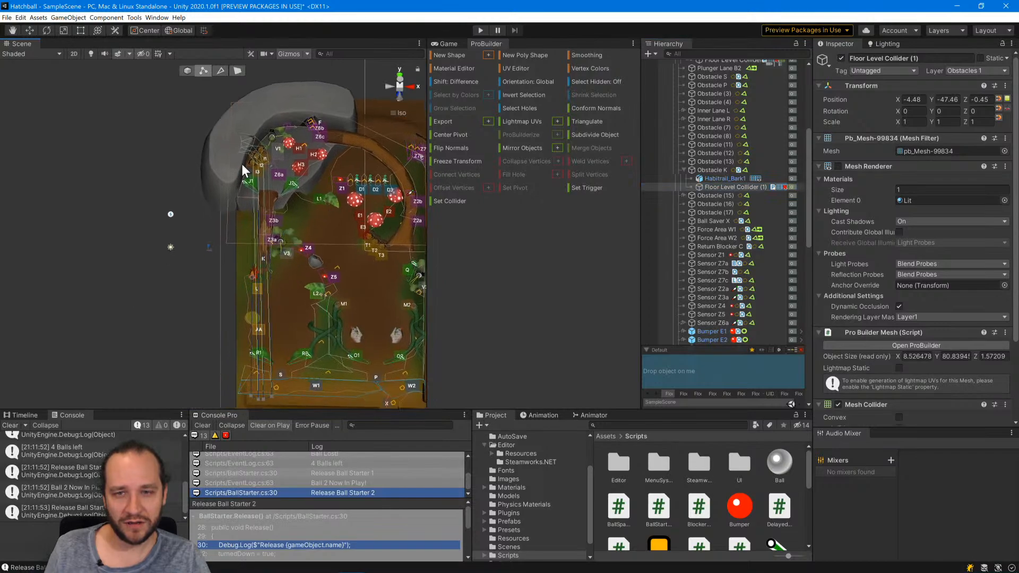
click(188, 71)
click(196, 71)
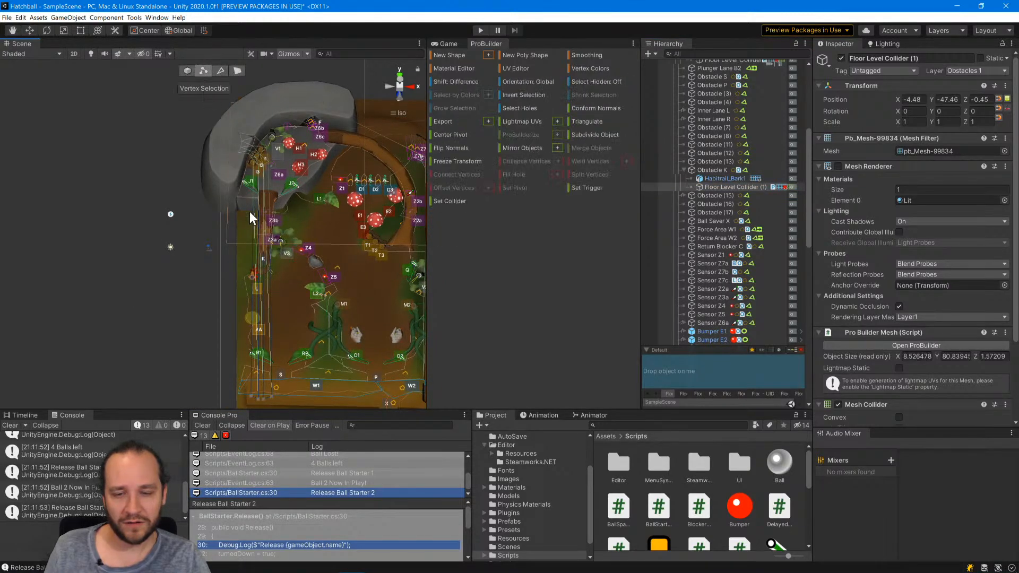
key(z)
click(293, 288)
key(z)
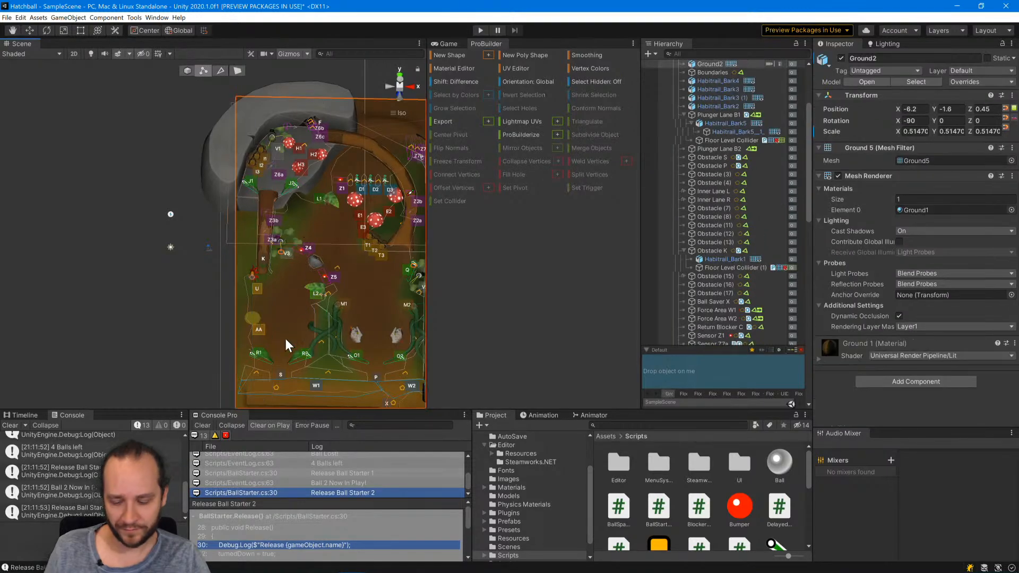
click(84, 280)
alt+drag(308, 321, 287, 247)
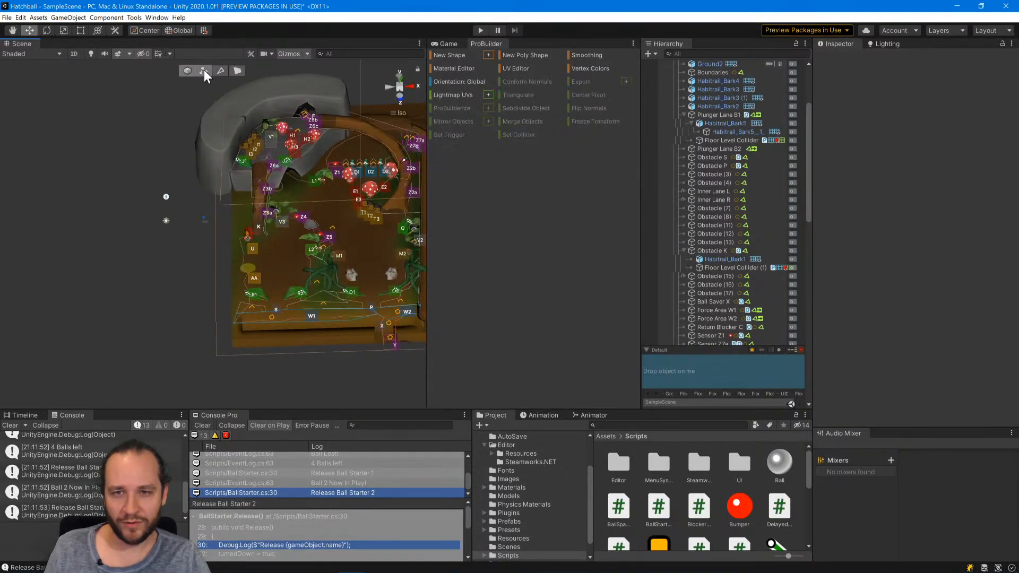
Move the lower end vertices of Obstacle K's Floor Level Collider (1) up along Y, shortening the mesh to about 42.4 units.
click(717, 267)
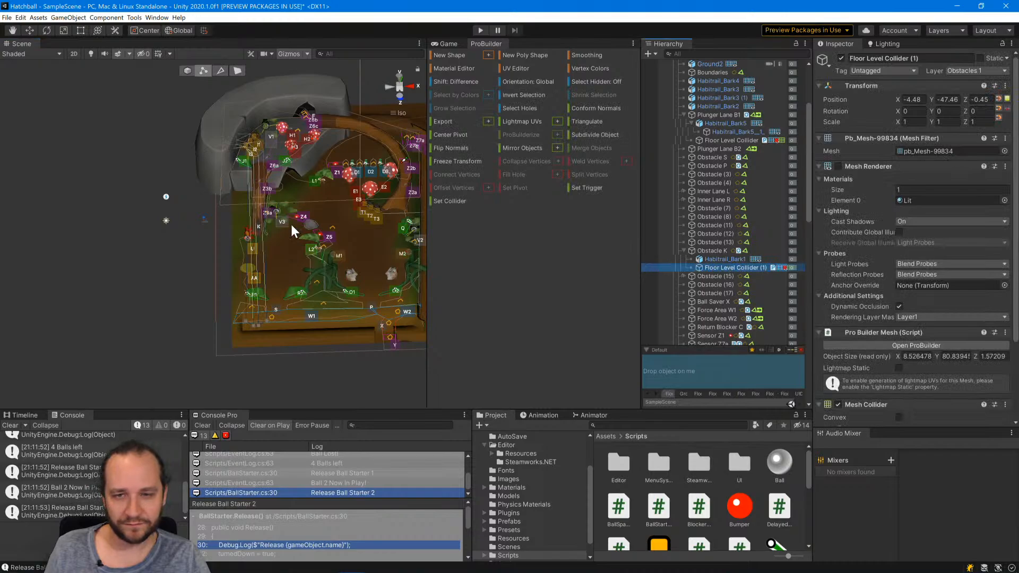
click(401, 78)
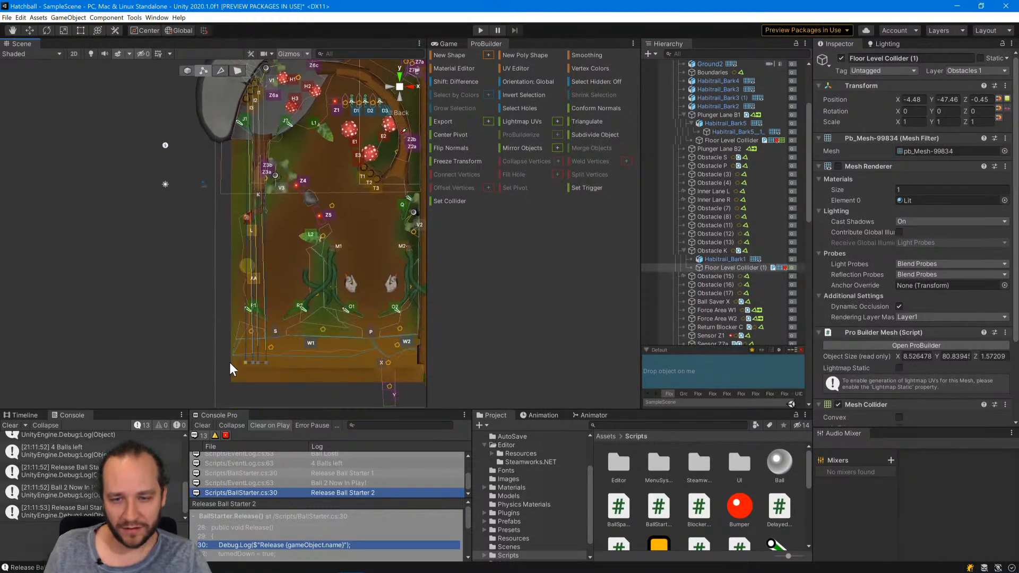
click(244, 361)
click(267, 363)
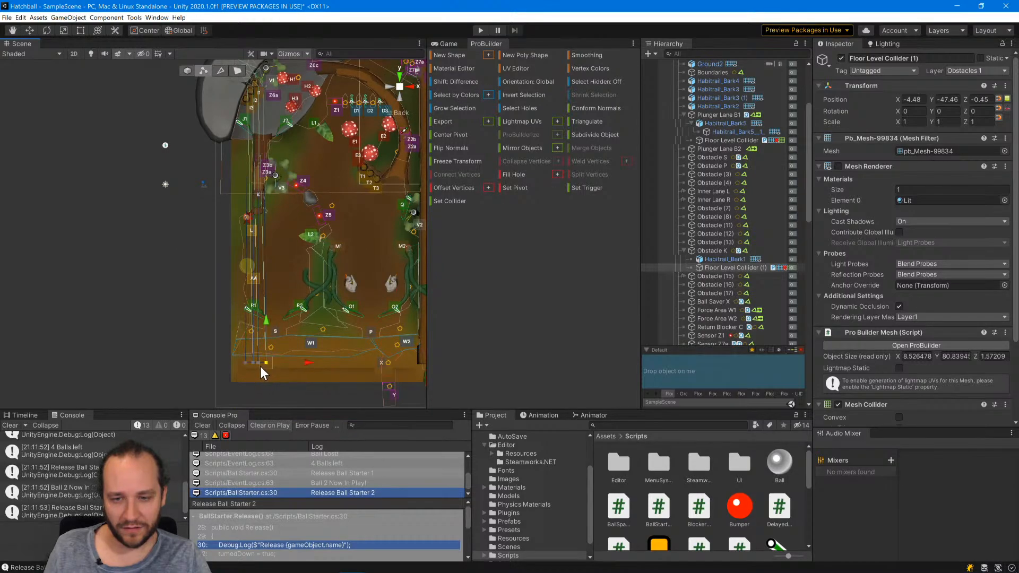
shift+click(258, 363)
shift+click(253, 363)
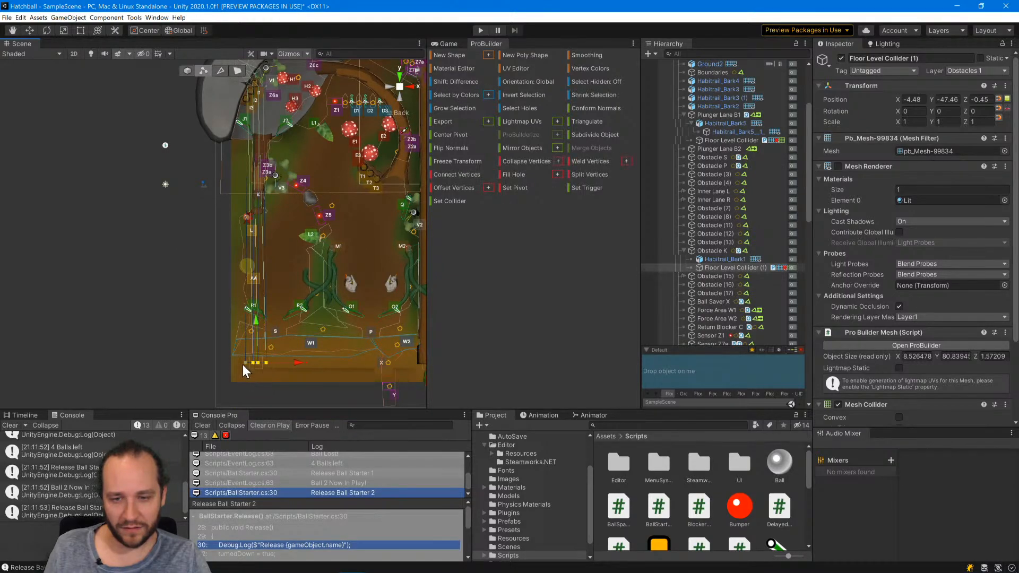
drag(269, 360, 266, 209)
Enable the Mesh Renderer of Obstacle K's Floor Level Collider (1) to show its surface over the lane.
scroll(283, 227, up, 6)
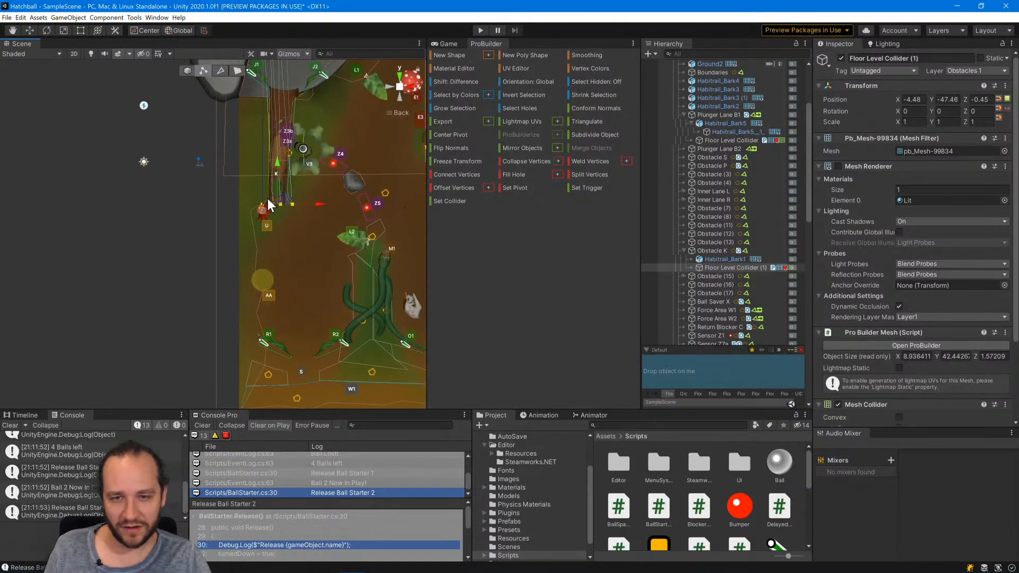
middle_drag(304, 177, 249, 274)
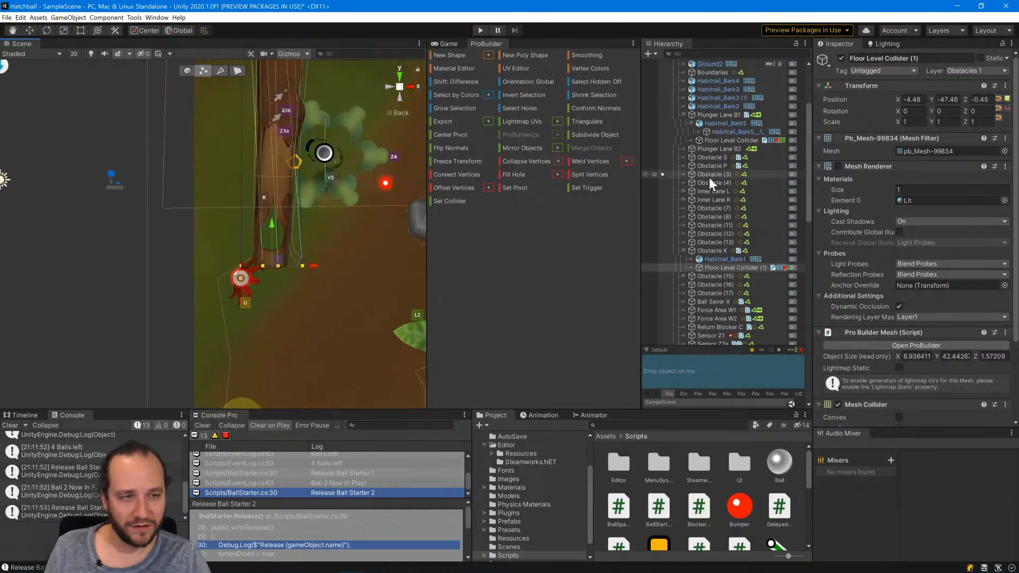
click(838, 166)
middle_drag(299, 226, 306, 368)
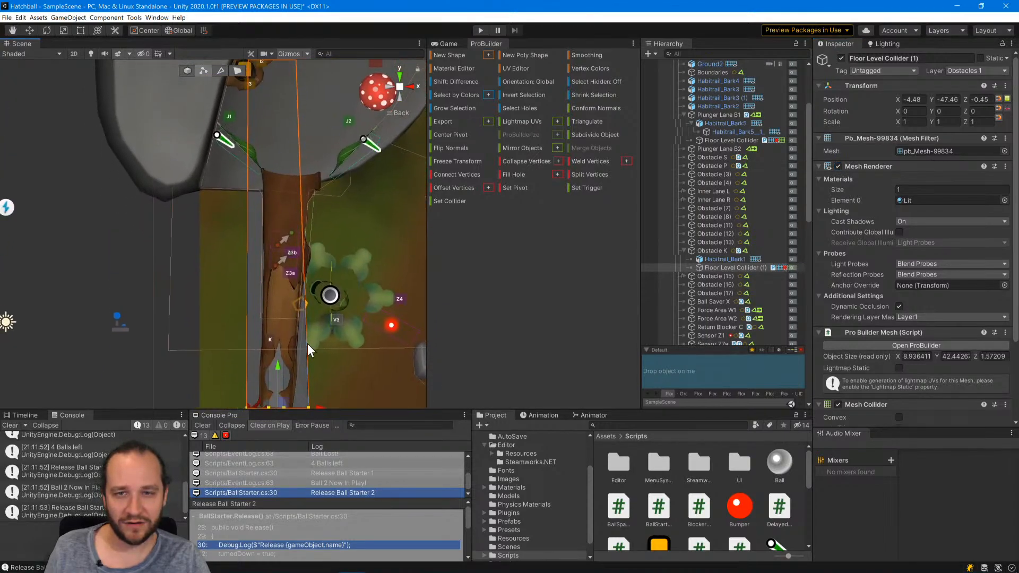
scroll(307, 343, down, 5)
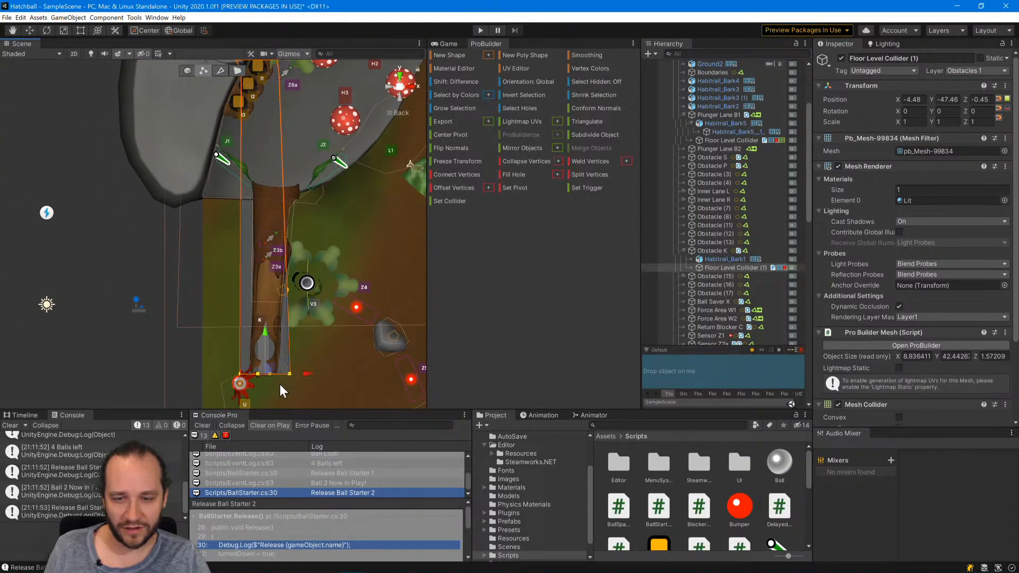
In wireframe shading, select all vertices of the collider and scale them uniformly down to about 4.78 by 22.68 by 0.84 units.
click(65, 30)
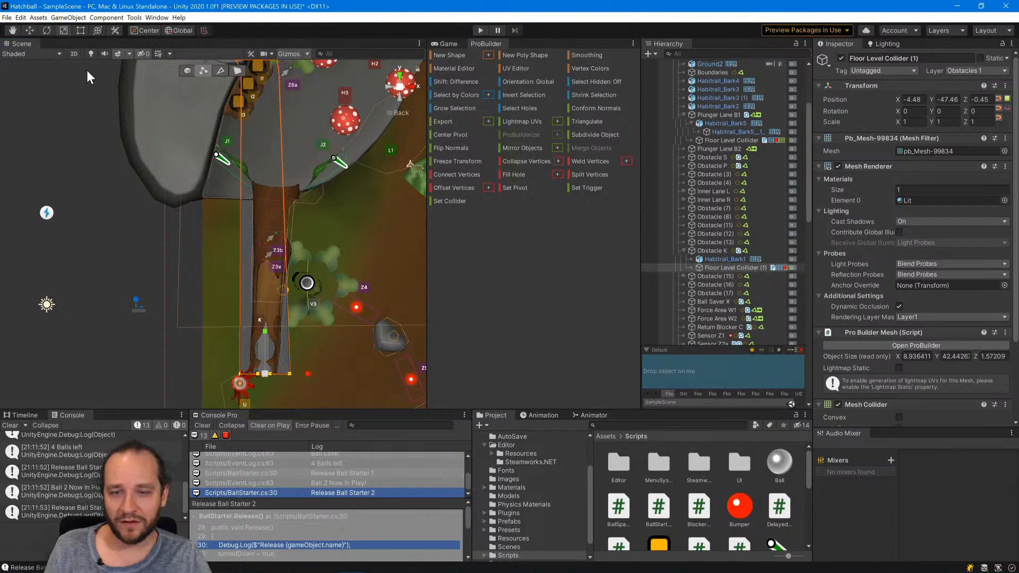
scroll(273, 335, down, 4)
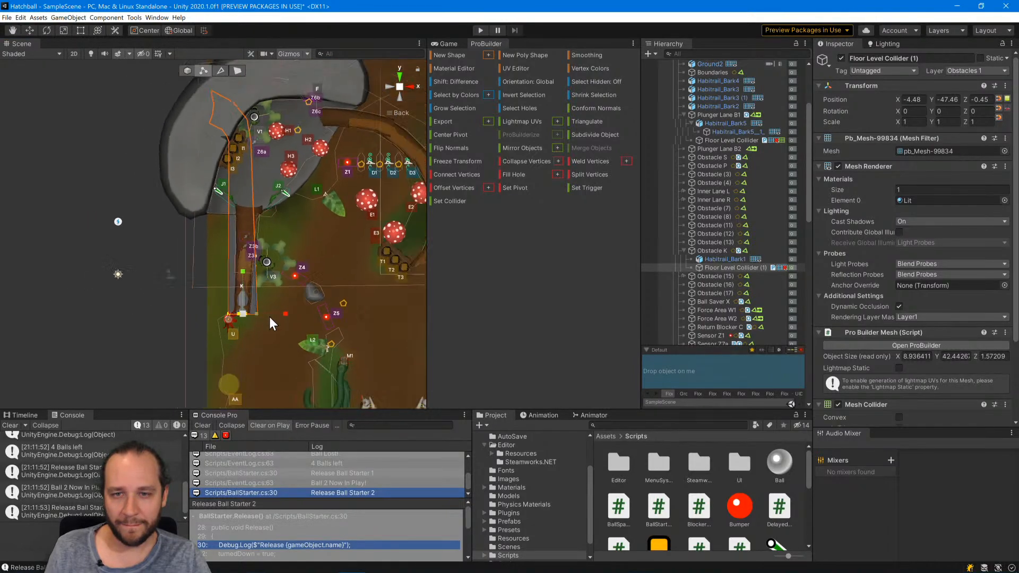
click(208, 110)
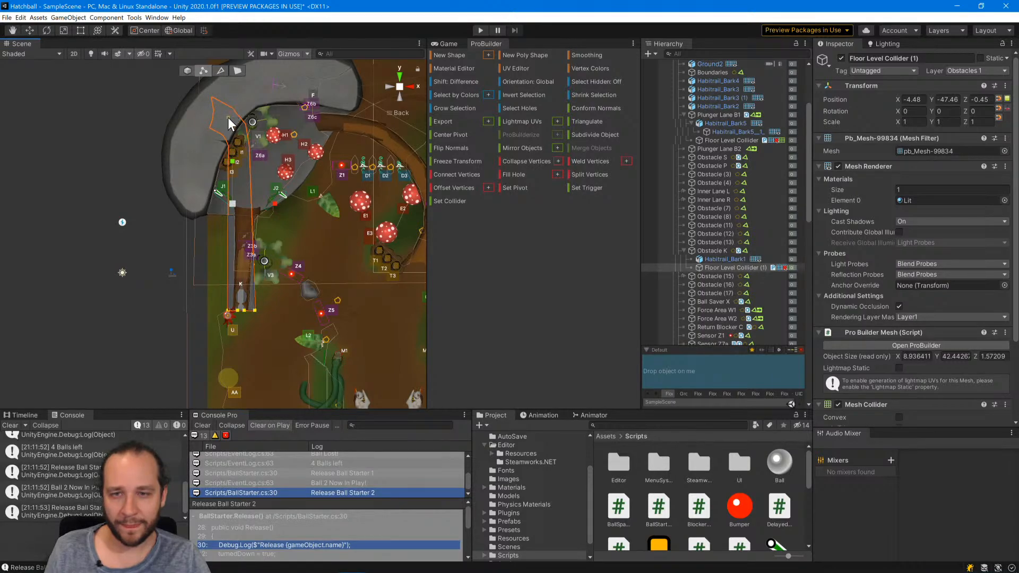
click(47, 55)
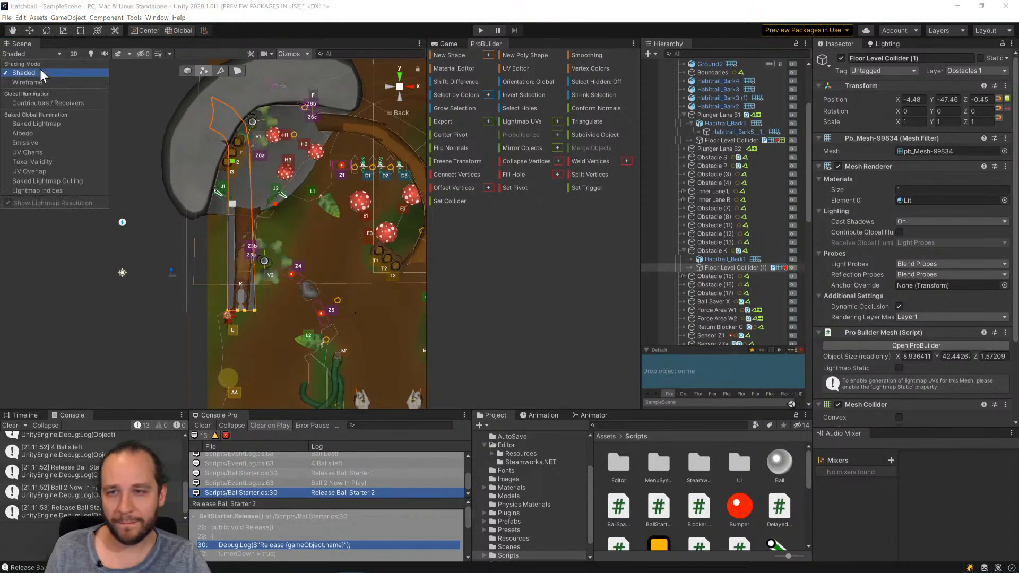
click(32, 82)
click(235, 129)
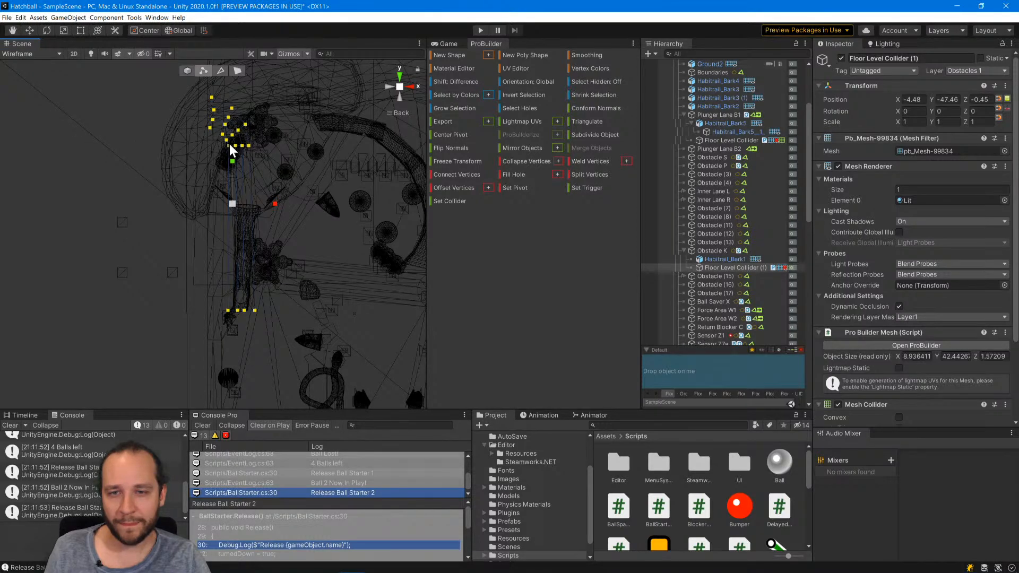
drag(232, 204, 214, 215)
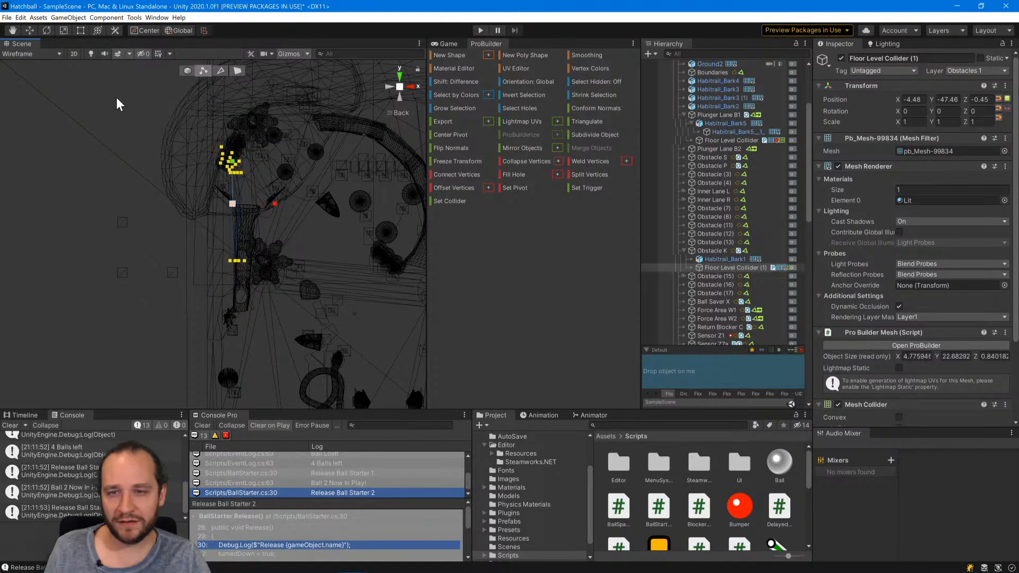
Select only the four vertices along the end edge of the collider's bend, beside the rock plateau.
scroll(264, 143, up, 10)
middle_drag(300, 120, 311, 87)
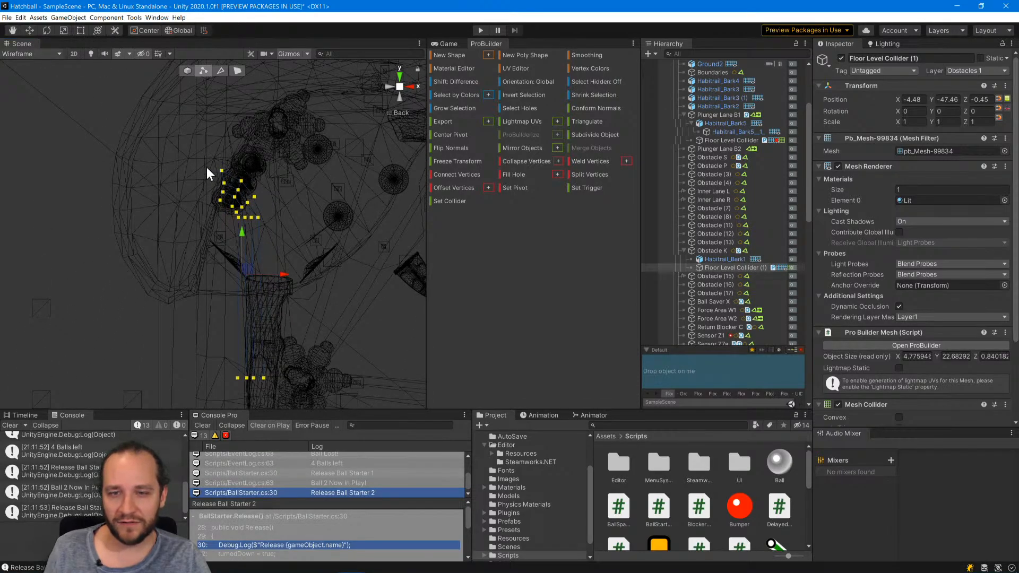
click(220, 201)
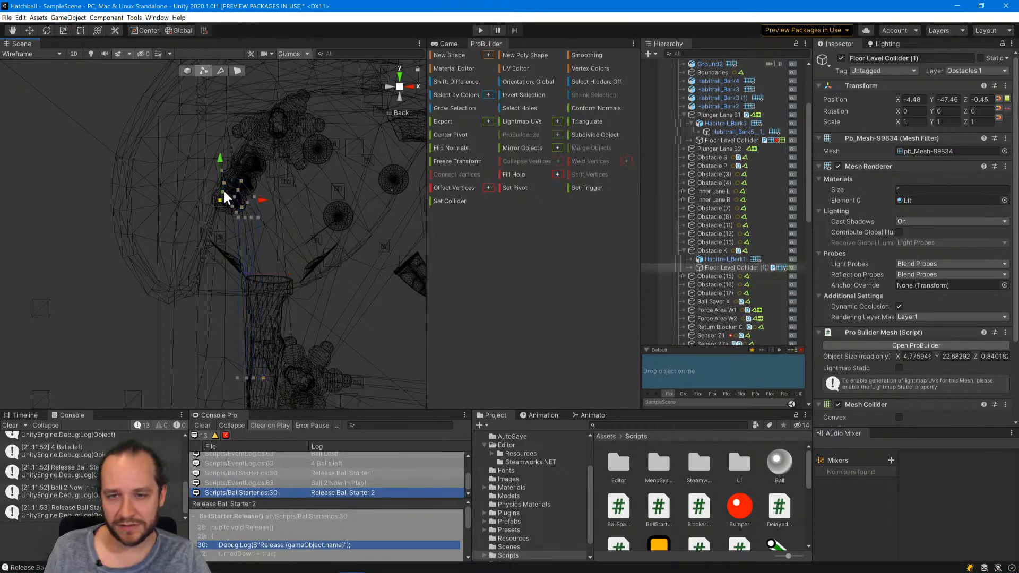
click(184, 185)
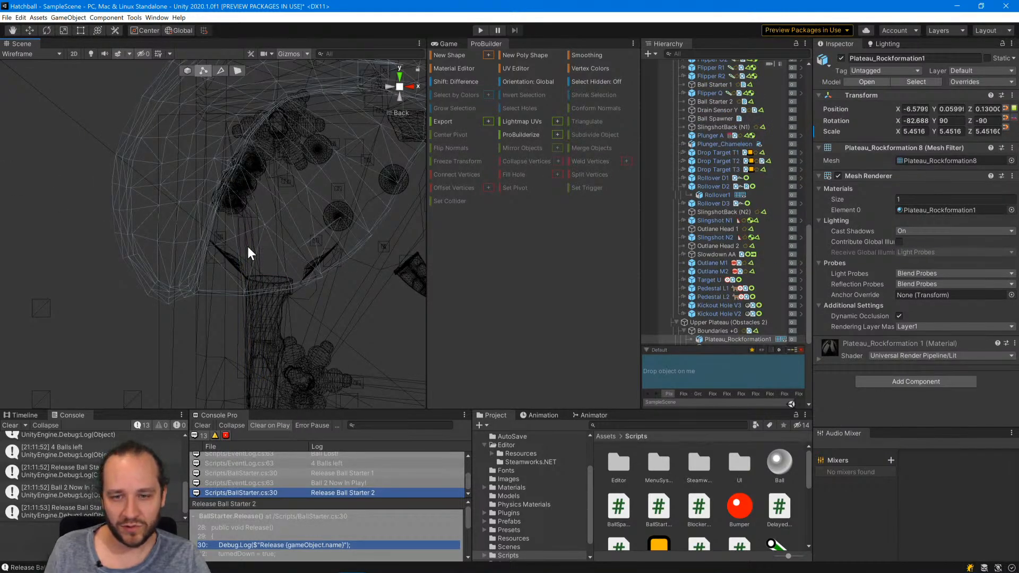
key(ctrl+z)
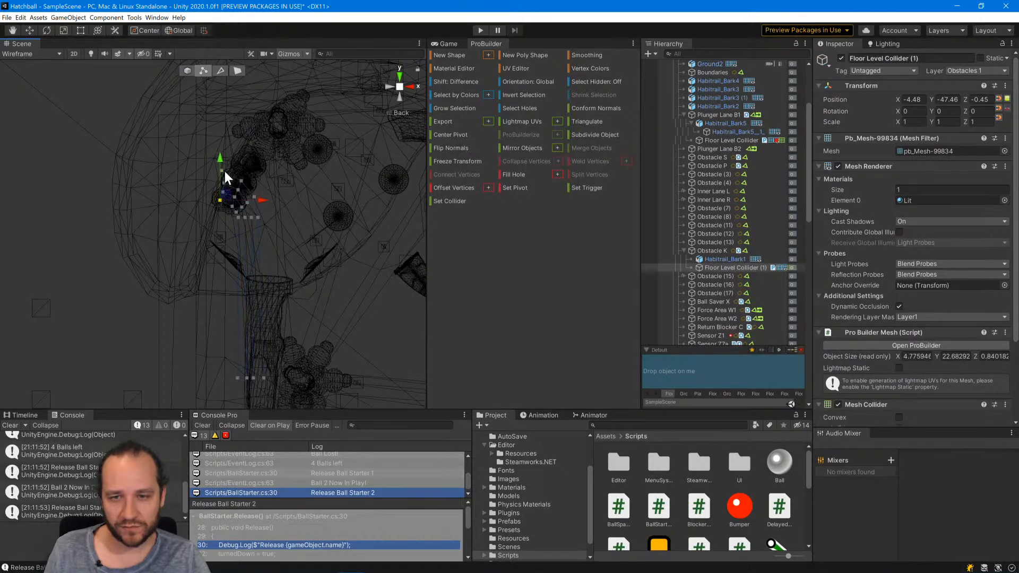
click(223, 170)
shift+click(223, 182)
shift+click(222, 192)
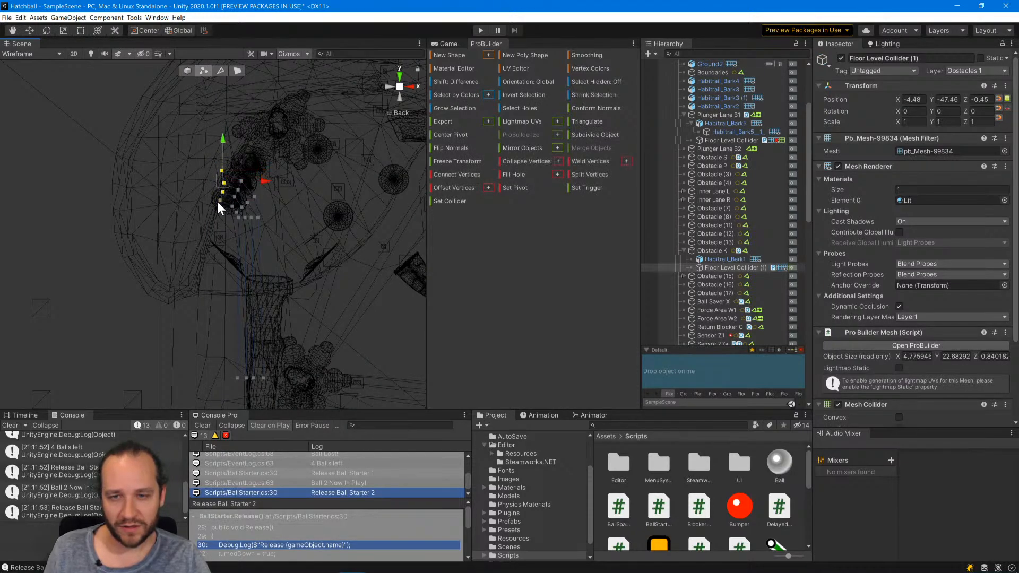
shift+click(220, 200)
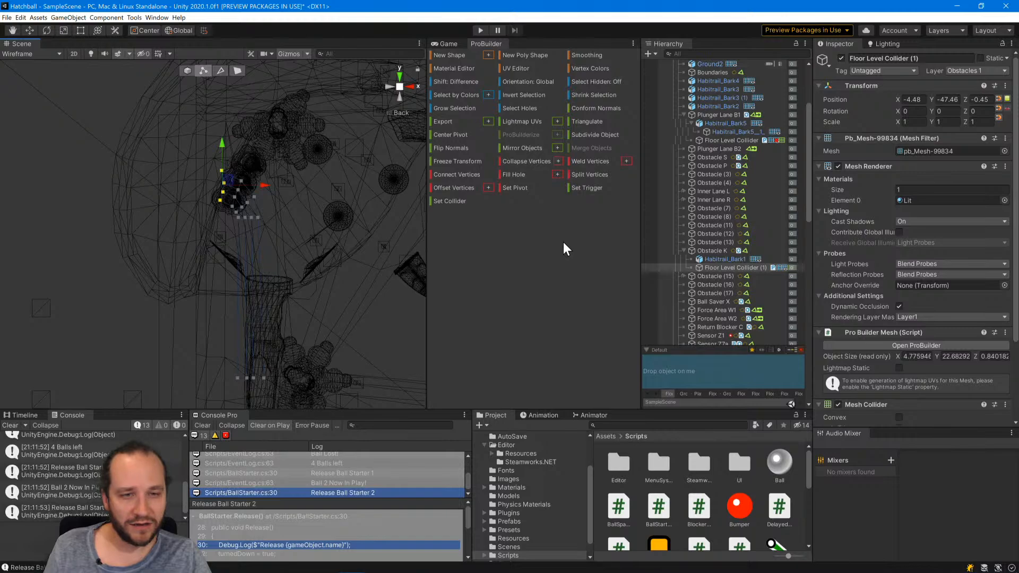
Try to delete the four selected end vertices, and check the Collapse Vertices settings without applying them.
key(Delete)
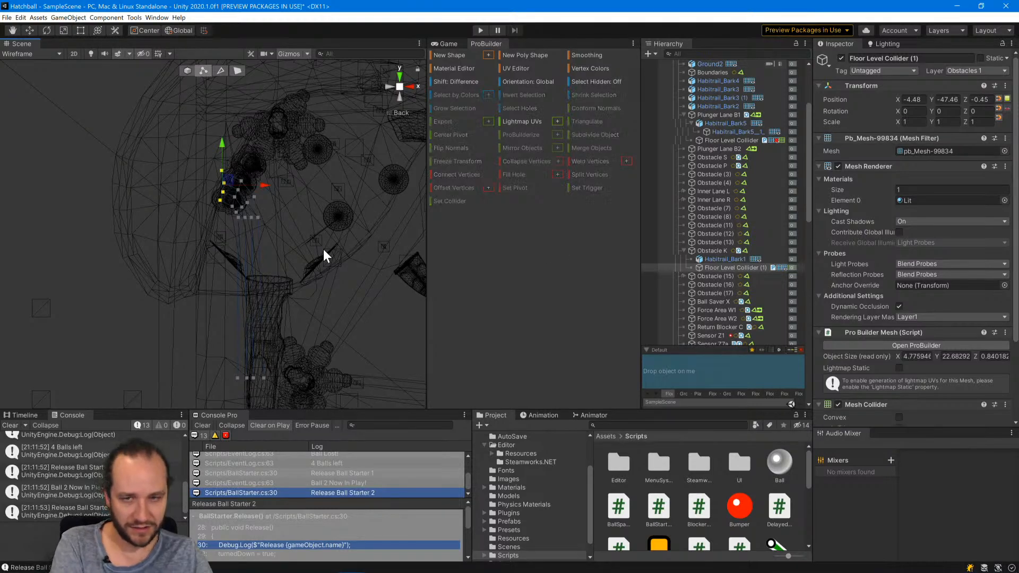
key(ctrl+z)
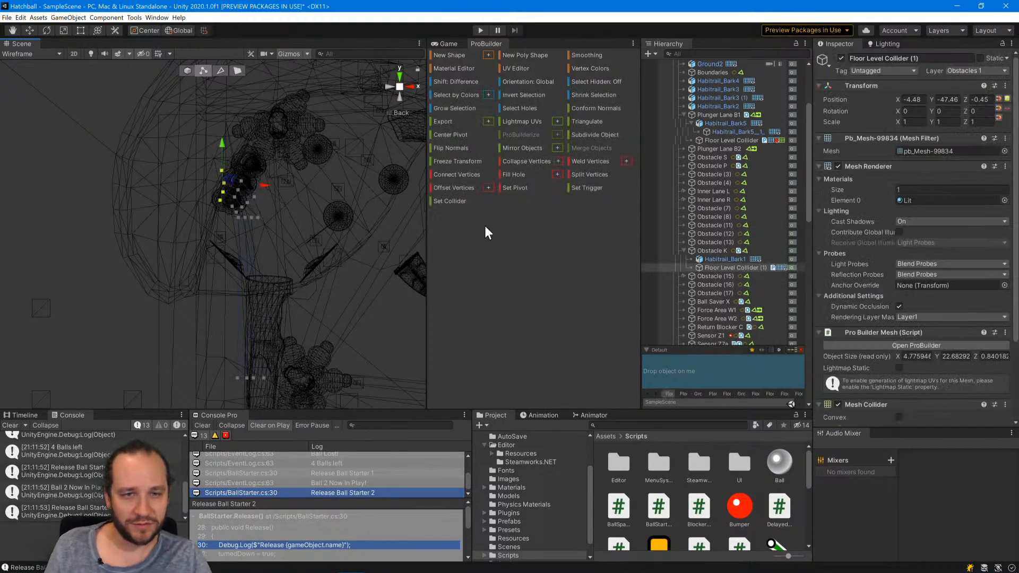
click(559, 159)
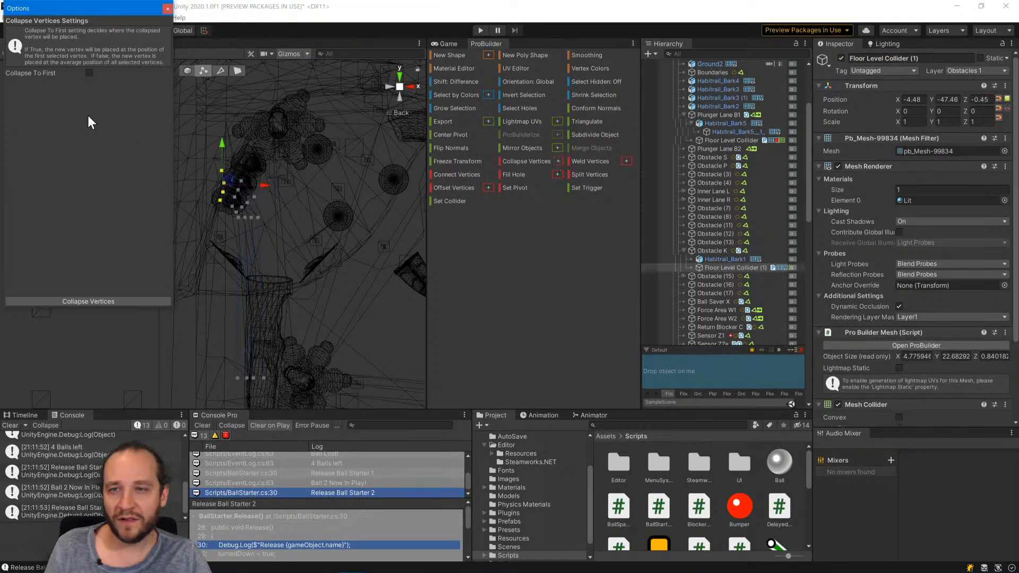
click(168, 9)
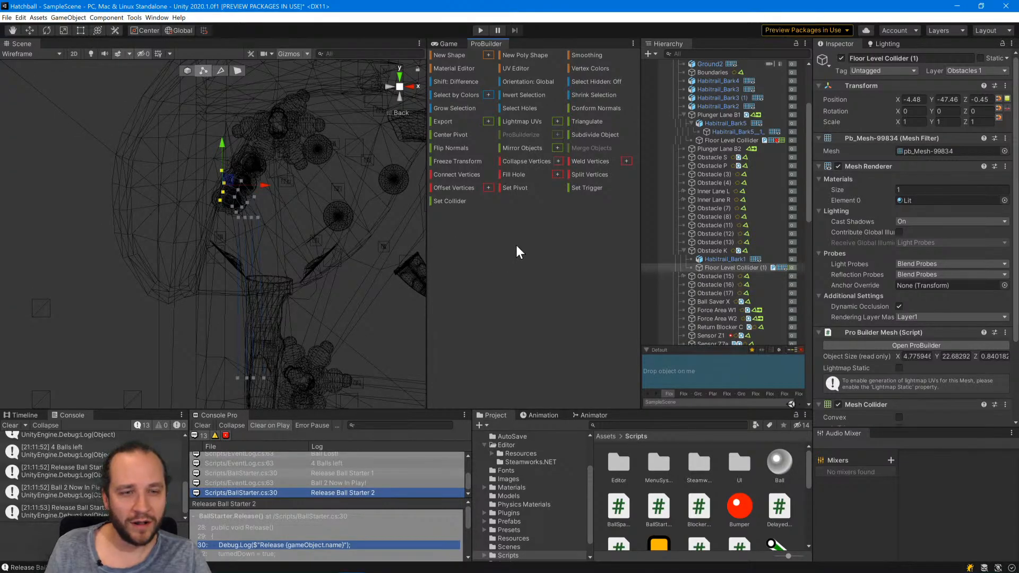
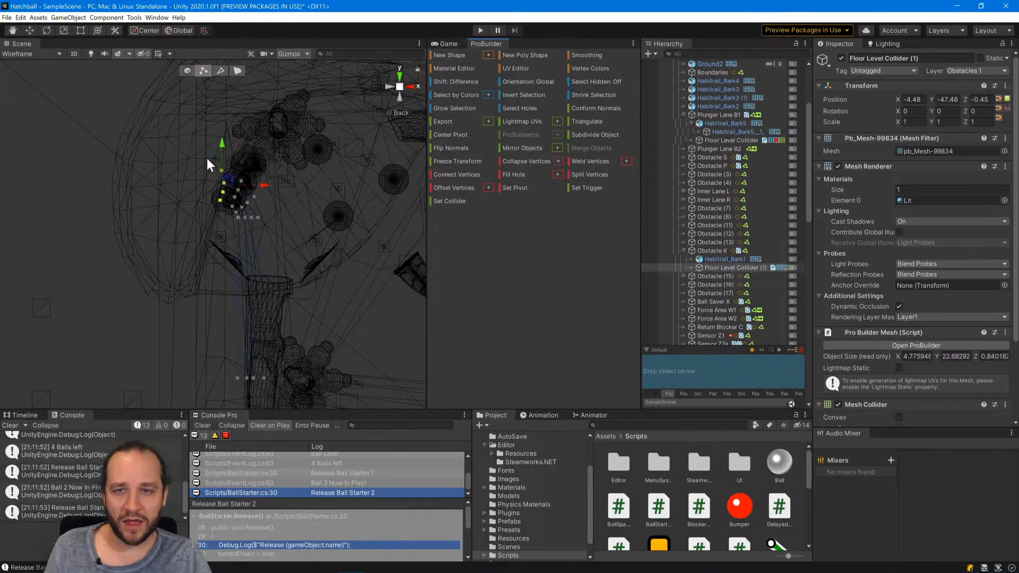
Collapse the neighbouring vertex pairs of the two middle rows at the bend of the floor level collider into a single row.
scroll(205, 155, up, 5)
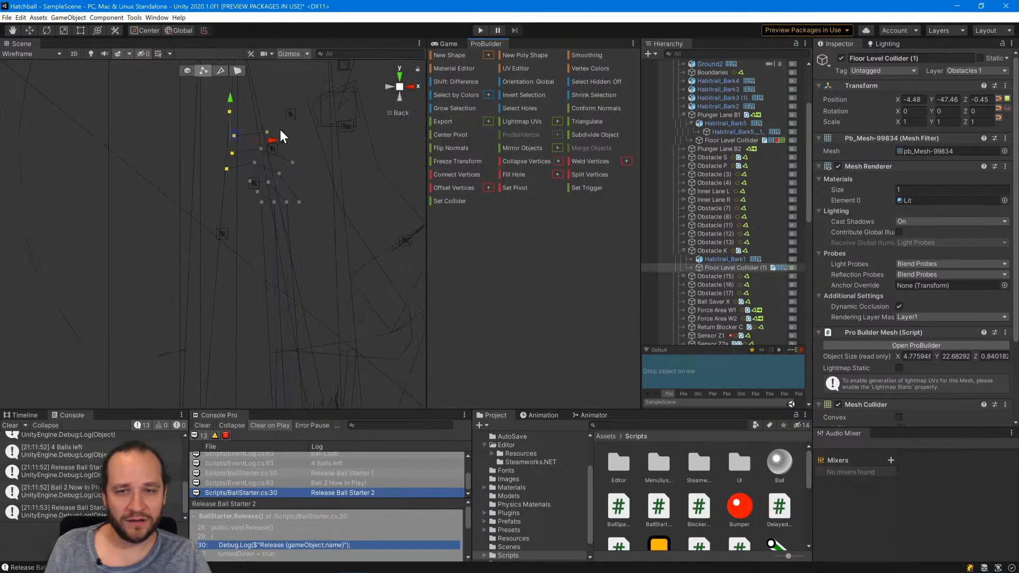
scroll(280, 137, down, 2)
scroll(269, 154, down, 2)
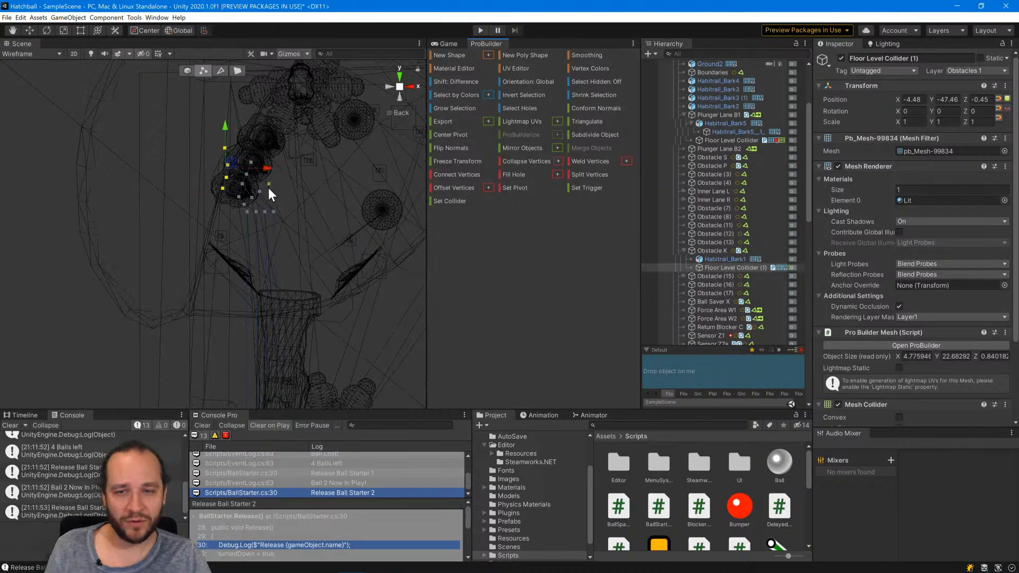
click(273, 211)
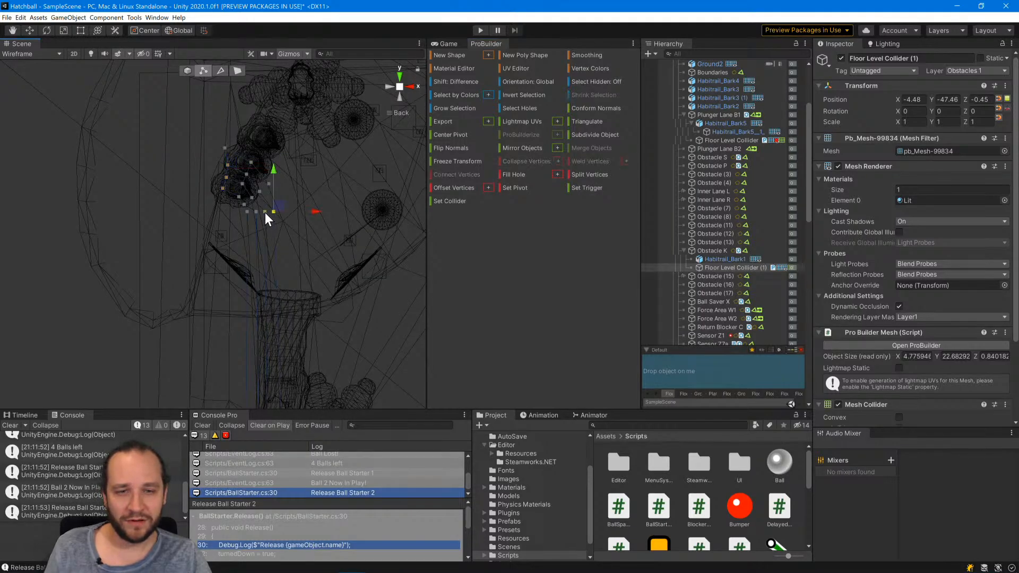
shift+click(246, 174)
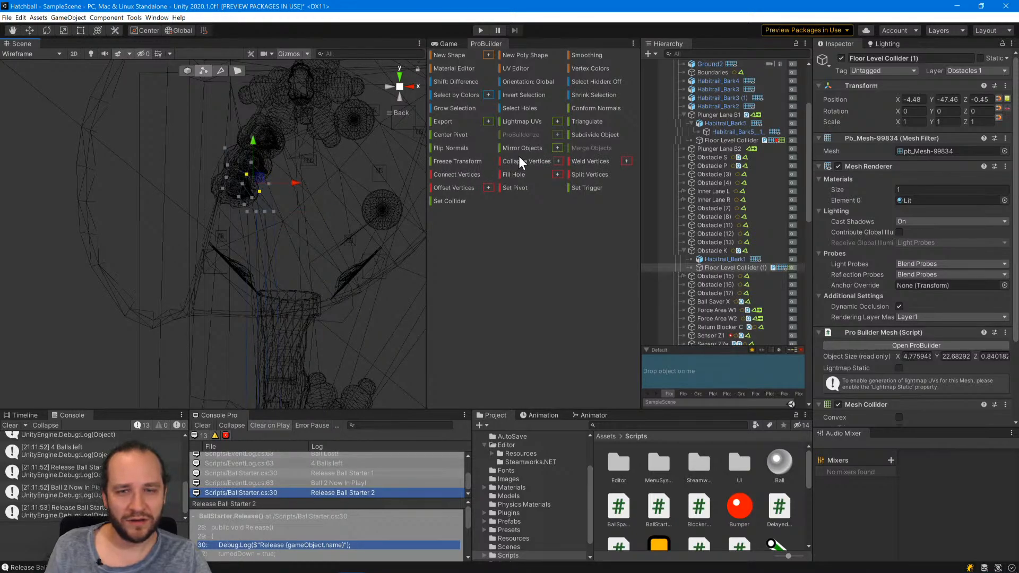
click(515, 159)
drag(254, 204, 235, 189)
click(509, 160)
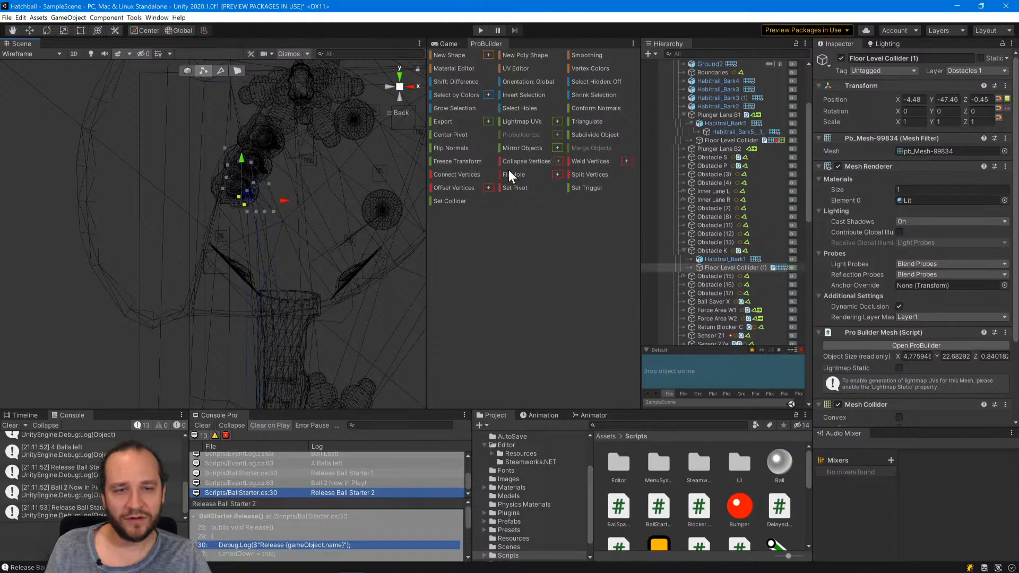
click(511, 161)
shift+click(247, 162)
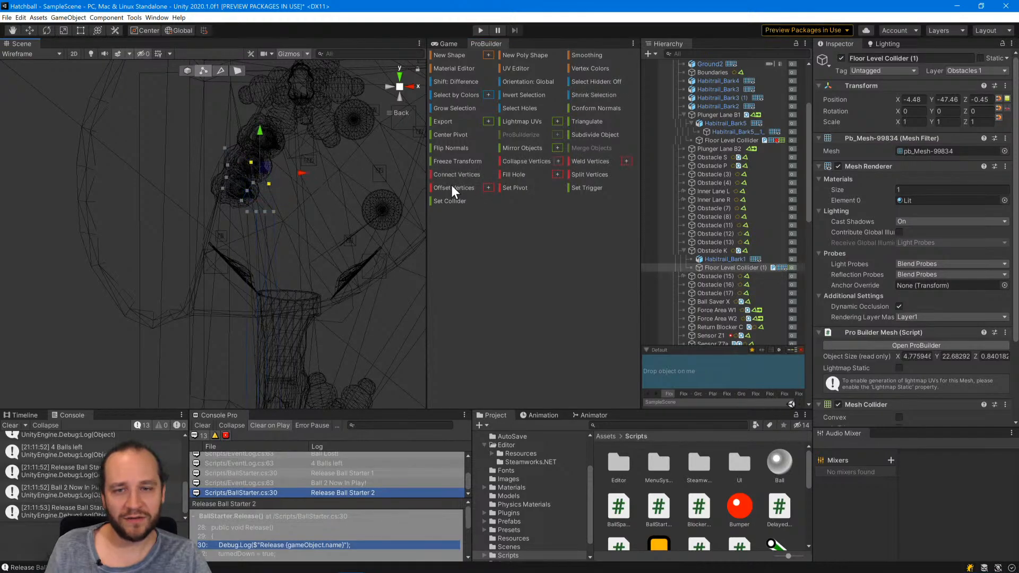
click(514, 160)
scroll(320, 249, down, 3)
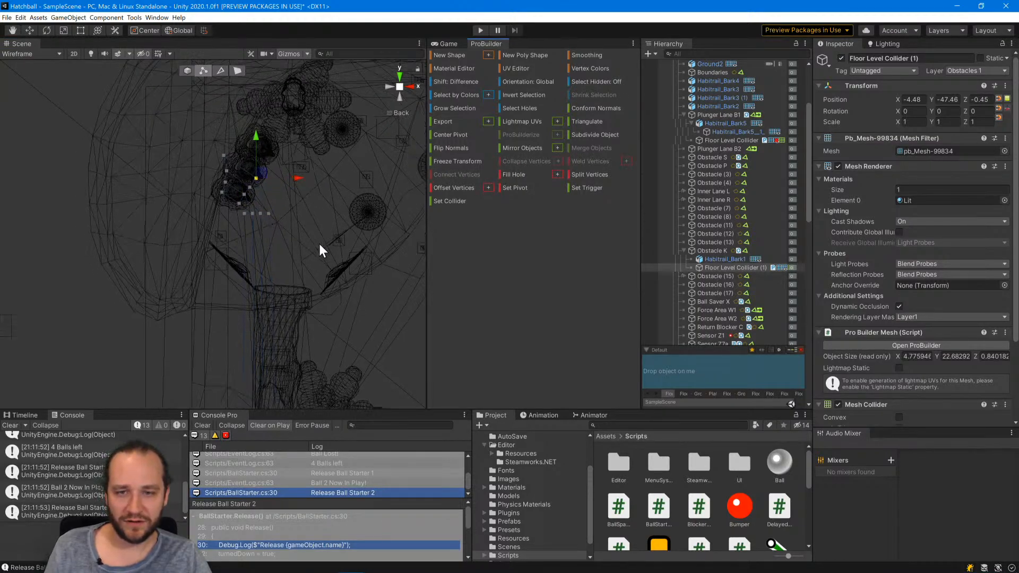
scroll(313, 249, down, 2)
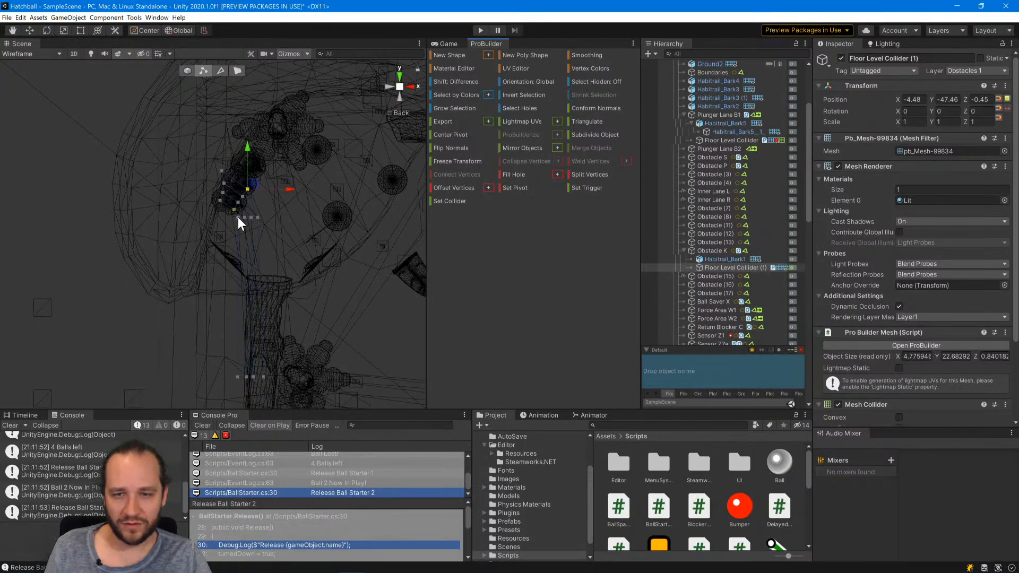
Collapse the first two vertices of the collider's lower bend row with their counterparts in the merged row above.
click(237, 217)
drag(240, 211, 248, 189)
shift+click(257, 217)
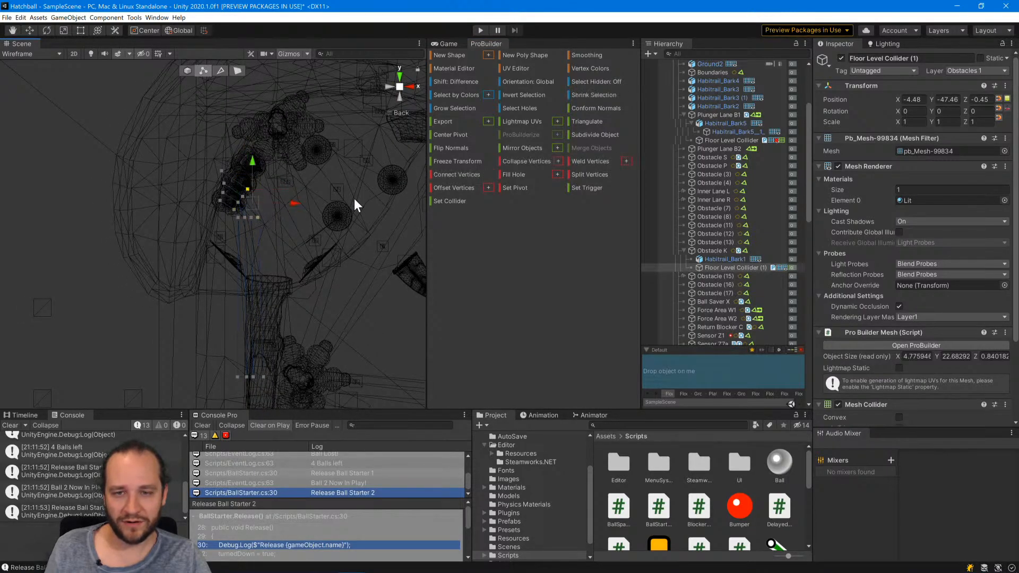
click(244, 196)
shift+click(250, 216)
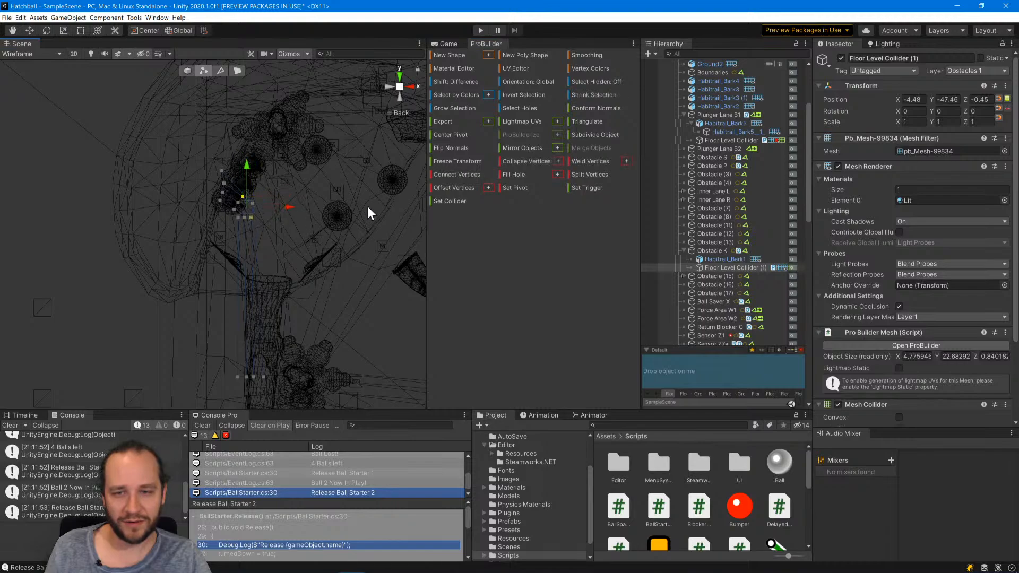
click(512, 162)
Collapse the last two vertex pairs between the lower bend row and the merged row above it.
click(246, 220)
shift+click(237, 199)
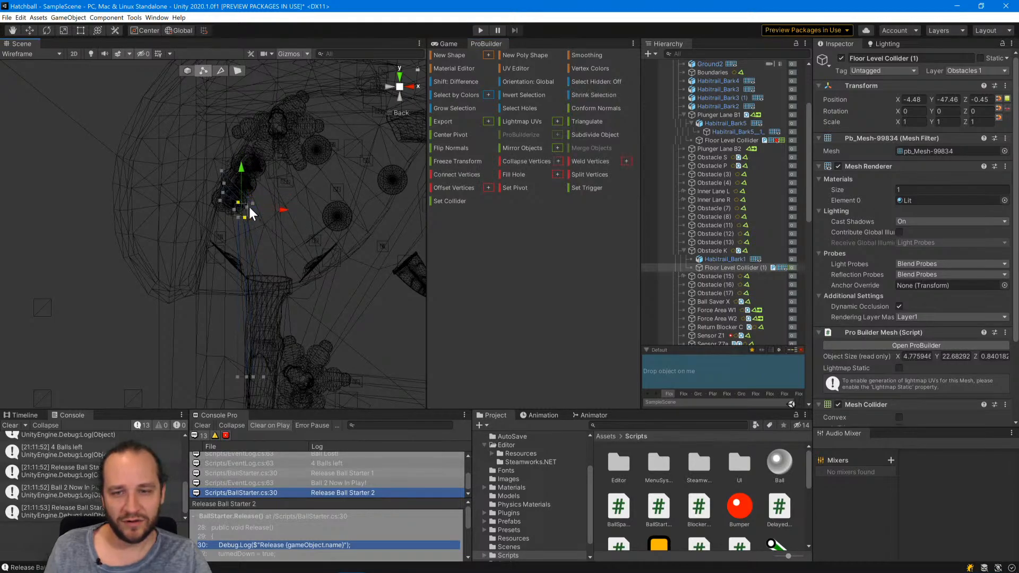
click(511, 160)
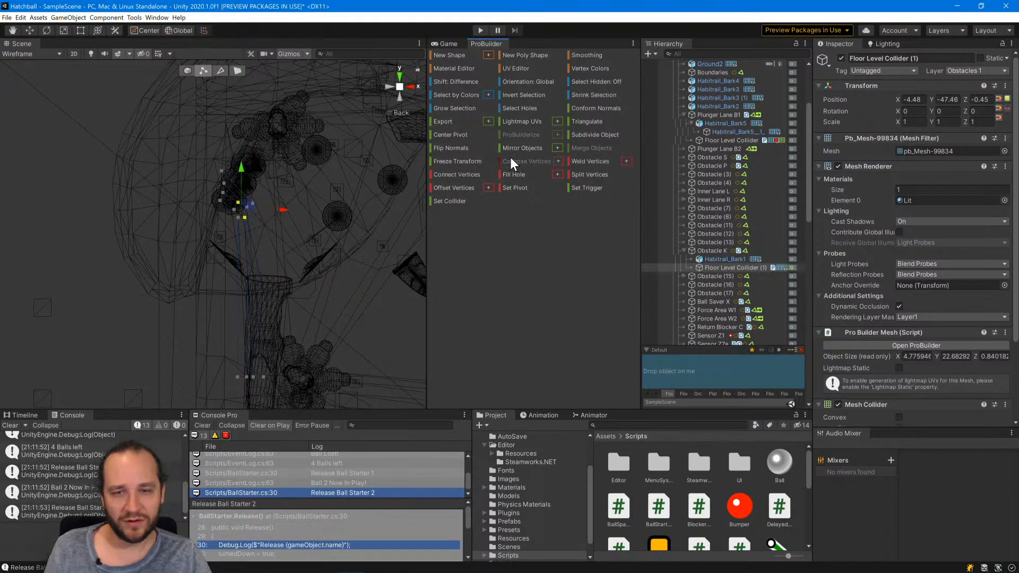
click(237, 217)
shift+click(229, 203)
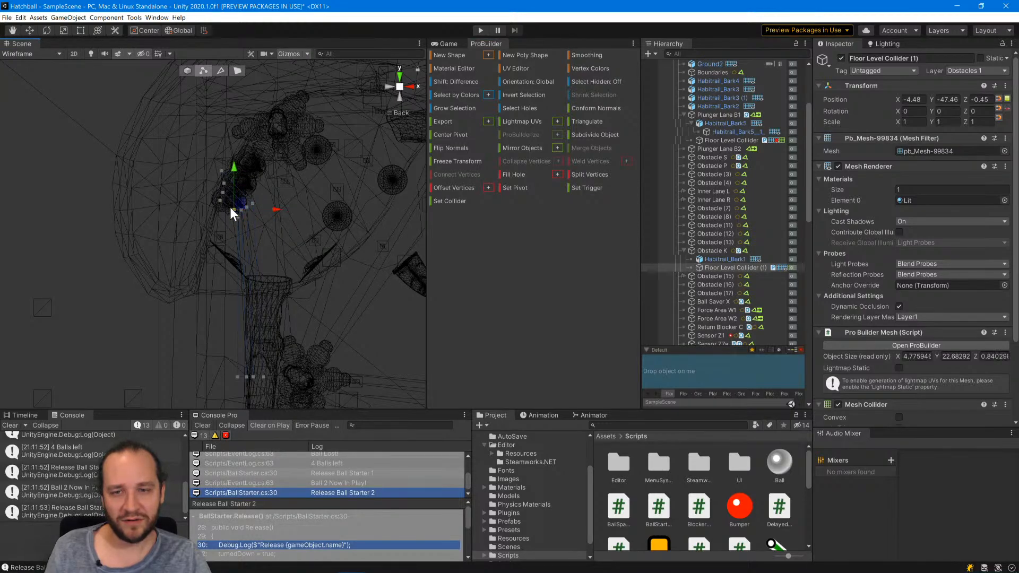
shift+click(237, 221)
click(506, 162)
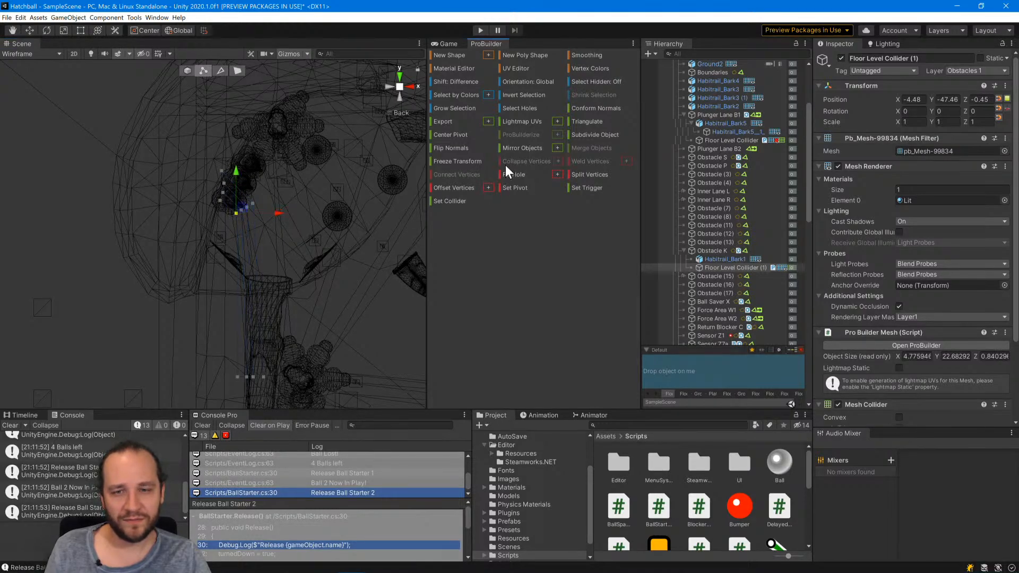
Switch the scene to Shaded display and reselect the floor level collider running along the bark ramp.
click(247, 237)
click(29, 53)
click(26, 72)
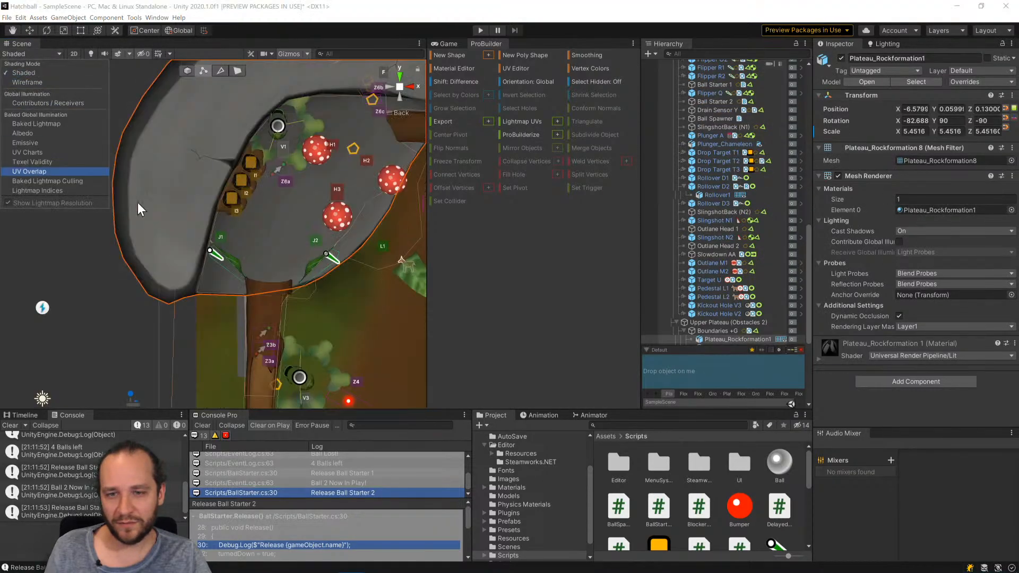
click(241, 329)
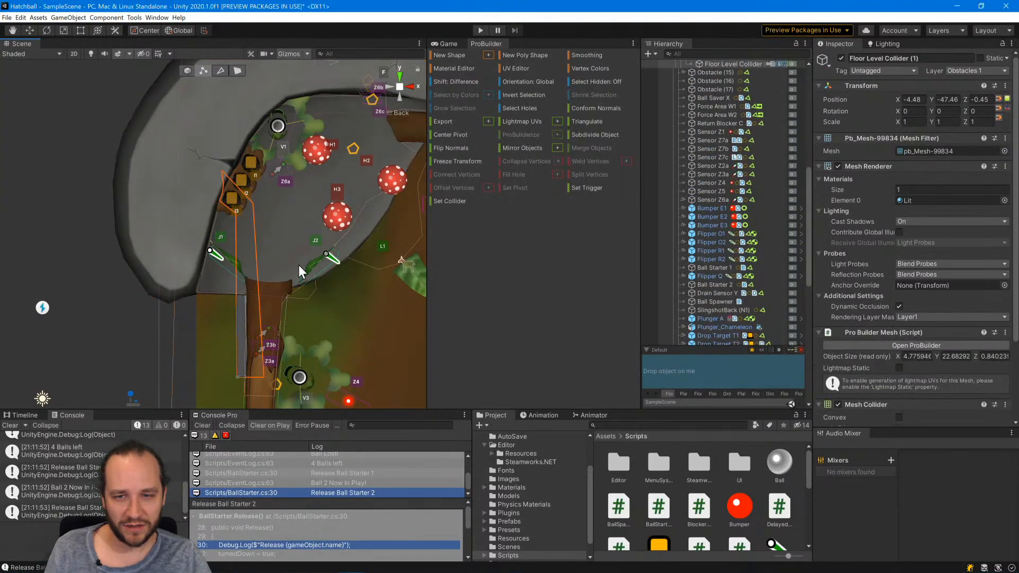
middle_drag(298, 265, 299, 143)
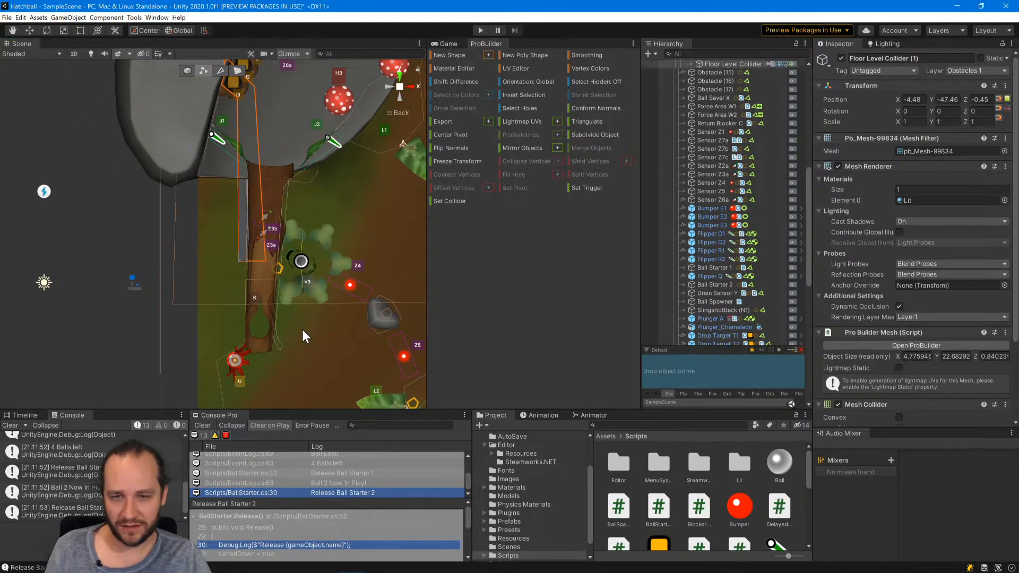
right_drag(302, 329, 298, 238)
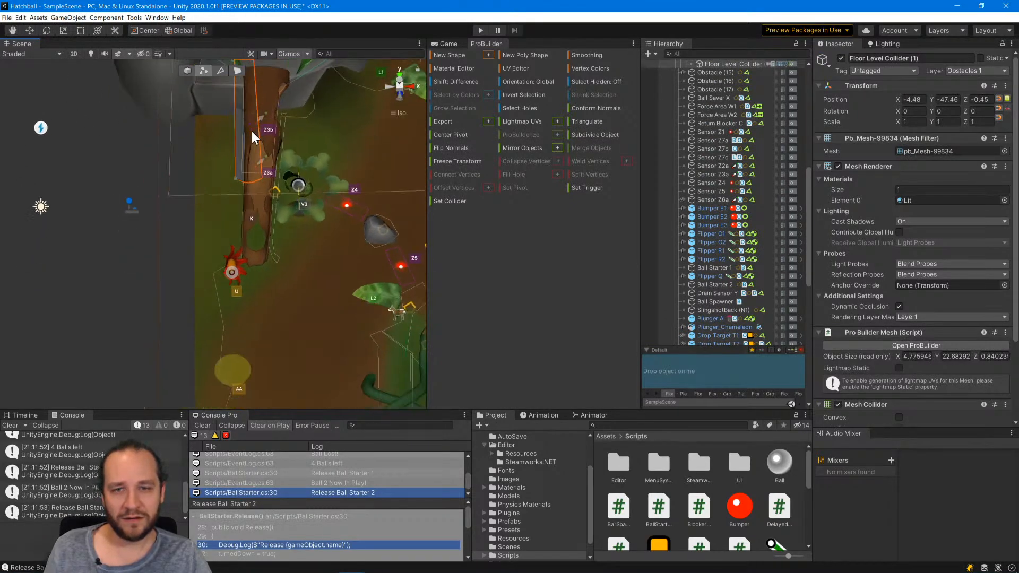
middle_drag(251, 132, 269, 274)
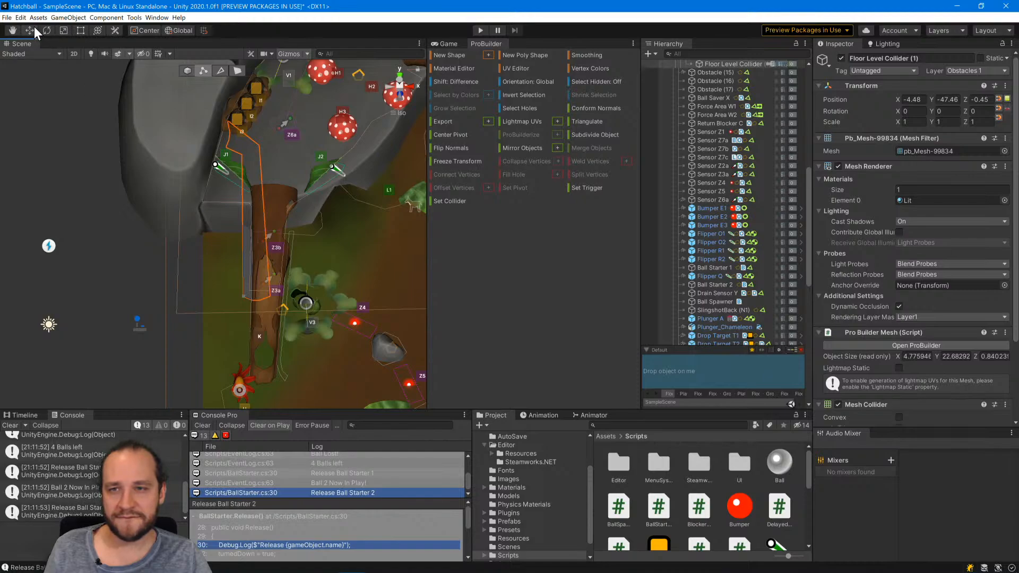
In object selection mode, move the floor level collider out in front of the board along Z to about -9.9.
scroll(247, 232, down, 8)
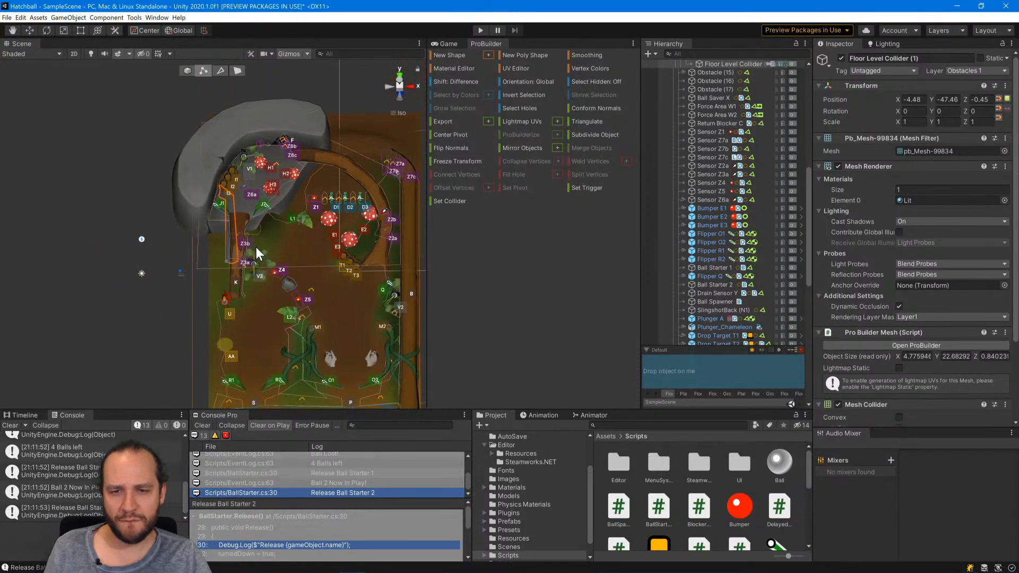
click(187, 71)
scroll(279, 232, up, 10)
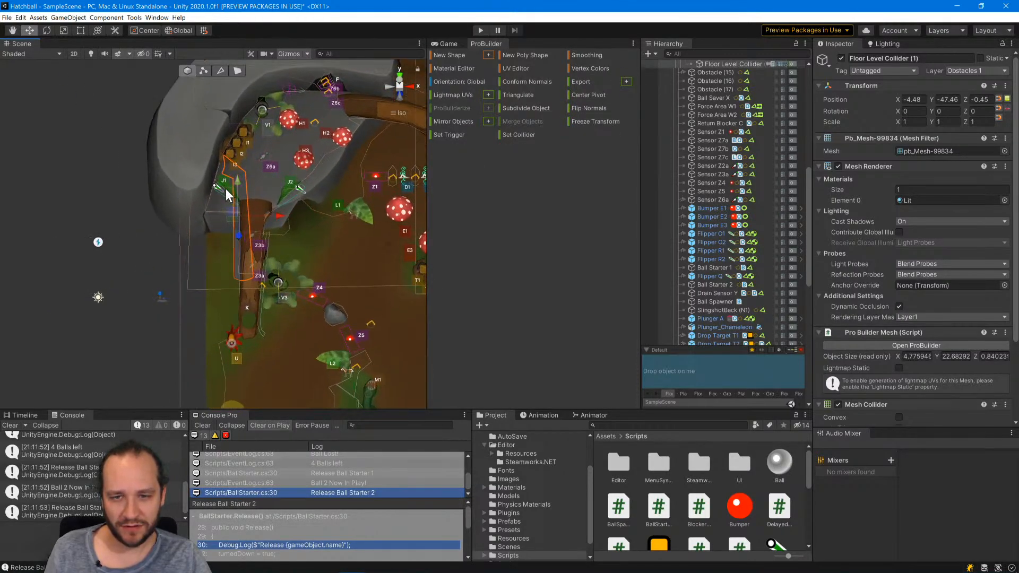
drag(235, 181, 234, 151)
key(ctrl+z)
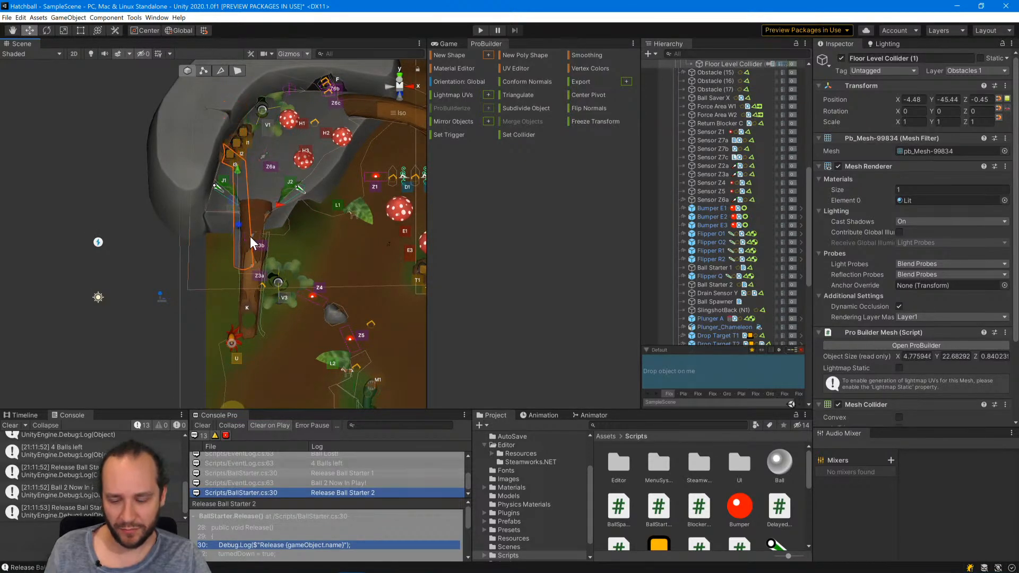
drag(240, 233, 250, 203)
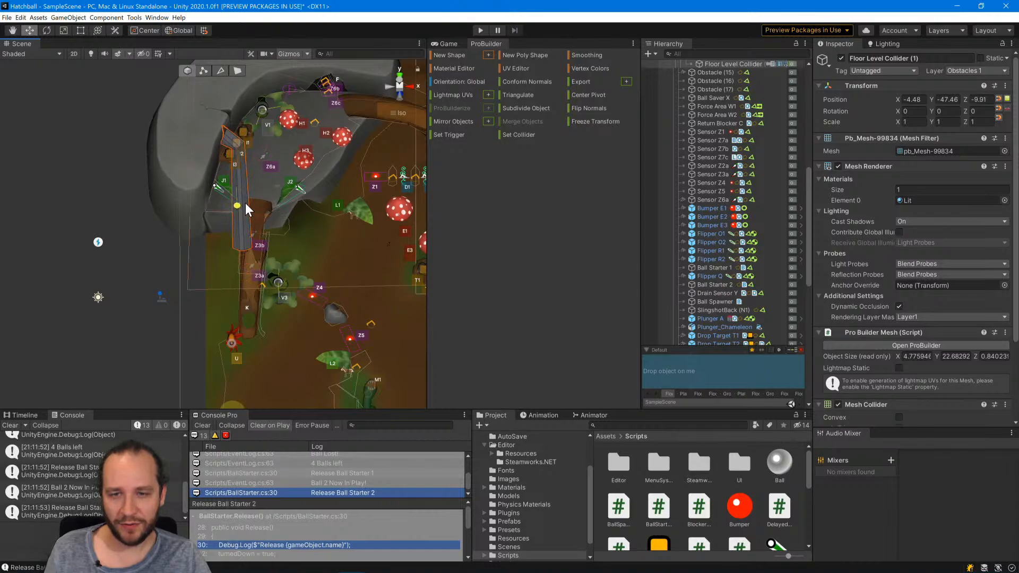
Move the collider over the bark ramp in the back view, to about X -2.81 and Y -58.73.
click(386, 86)
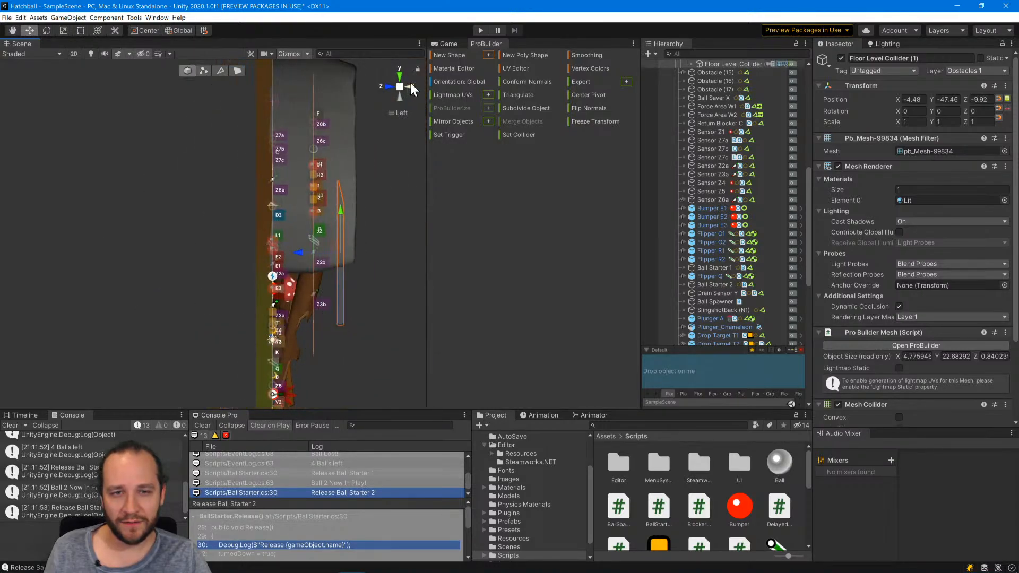
click(410, 83)
drag(247, 243, 258, 314)
middle_drag(329, 287, 240, 162)
scroll(293, 214, up, 4)
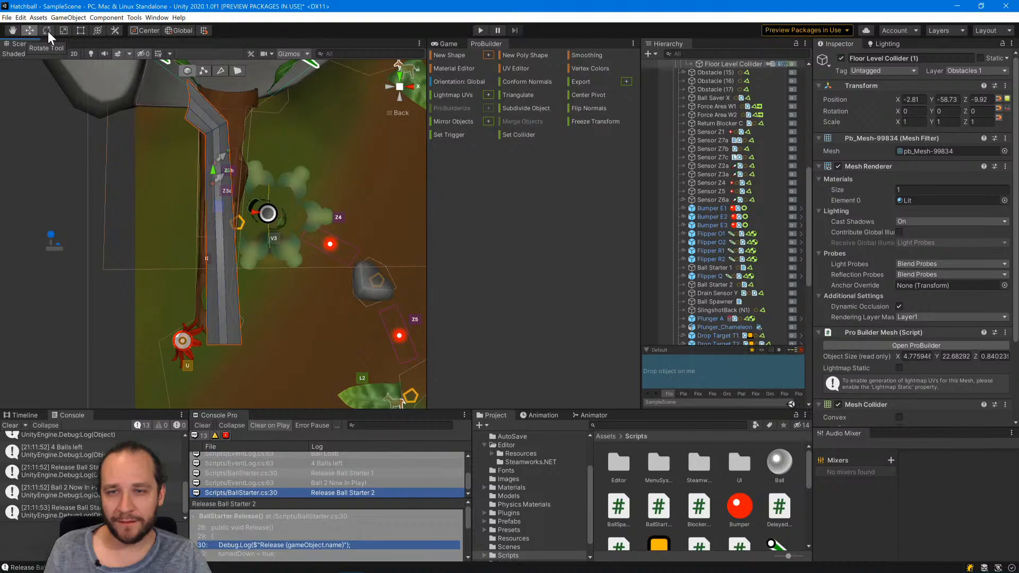
Select the four vertices at the collider's upper end, then scale and rotate them into a wide, roughly horizontal row.
click(203, 70)
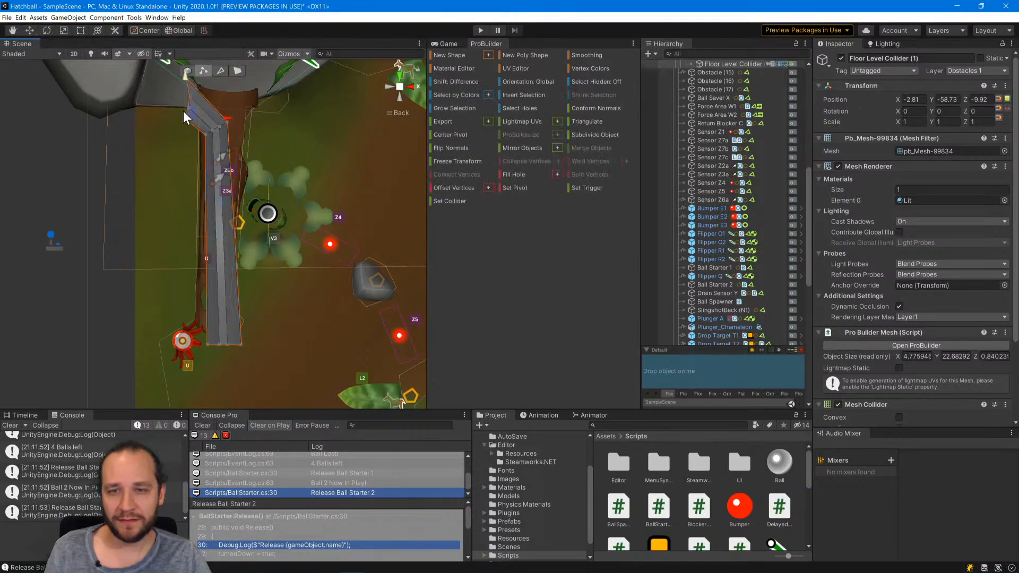
click(184, 115)
shift+click(190, 96)
shift+click(189, 109)
shift+click(187, 81)
middle_drag(187, 81, 186, 106)
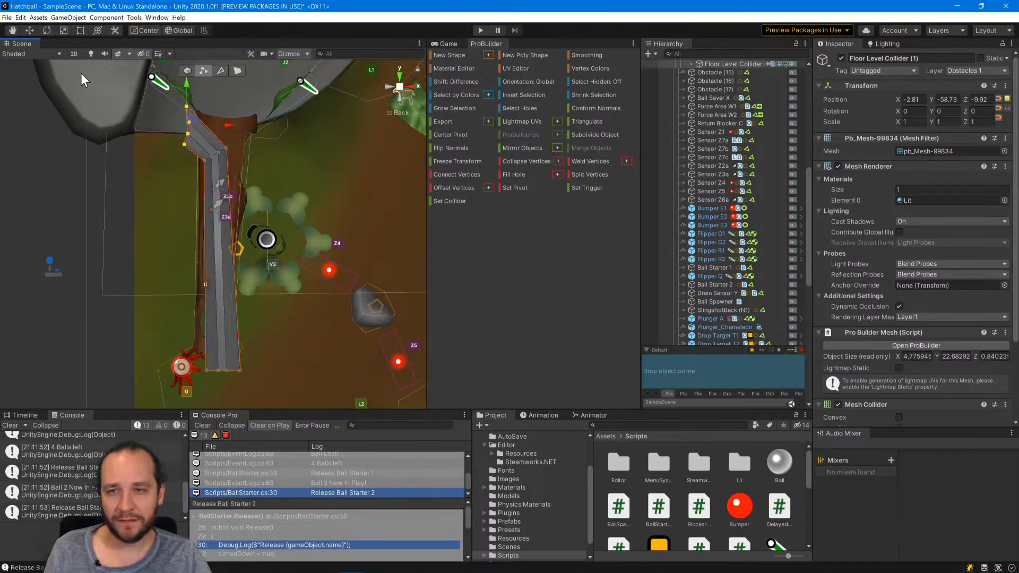
click(61, 30)
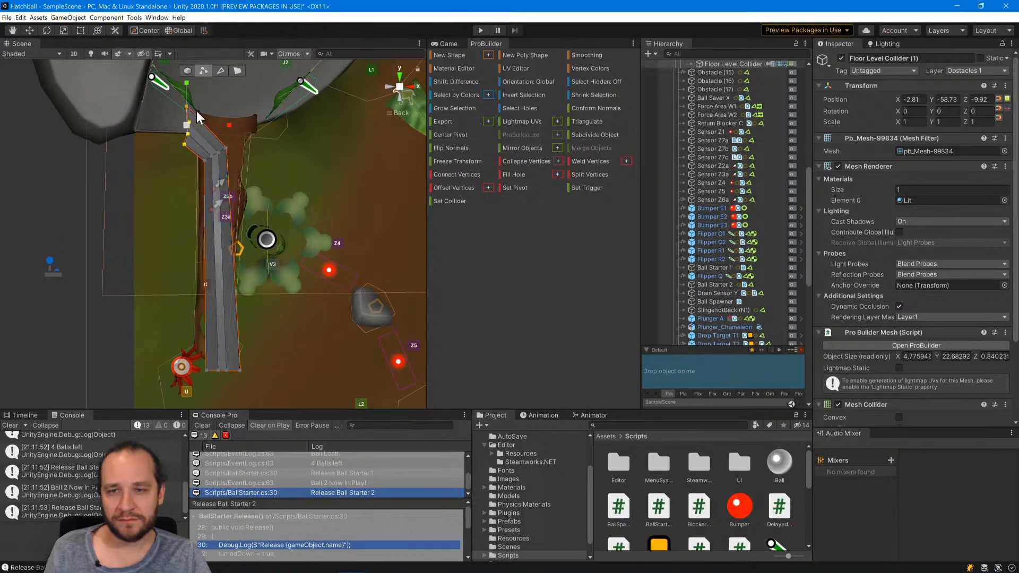
drag(187, 124, 312, 166)
click(47, 29)
click(30, 30)
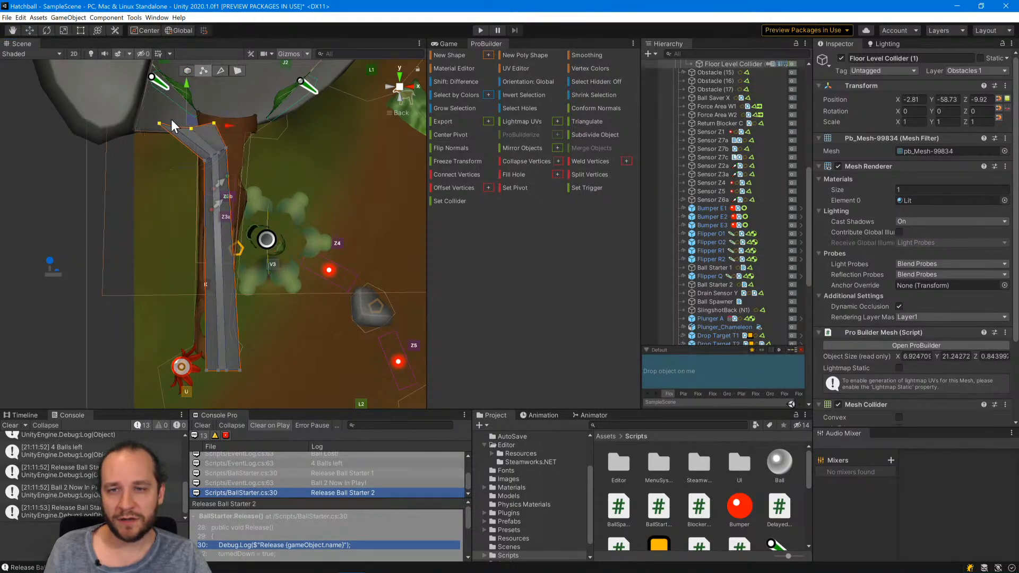
Move the collider's upper vertex row over the mouth of the bark ramp and adjust its width to fit.
drag(199, 129, 230, 113)
click(63, 31)
click(29, 31)
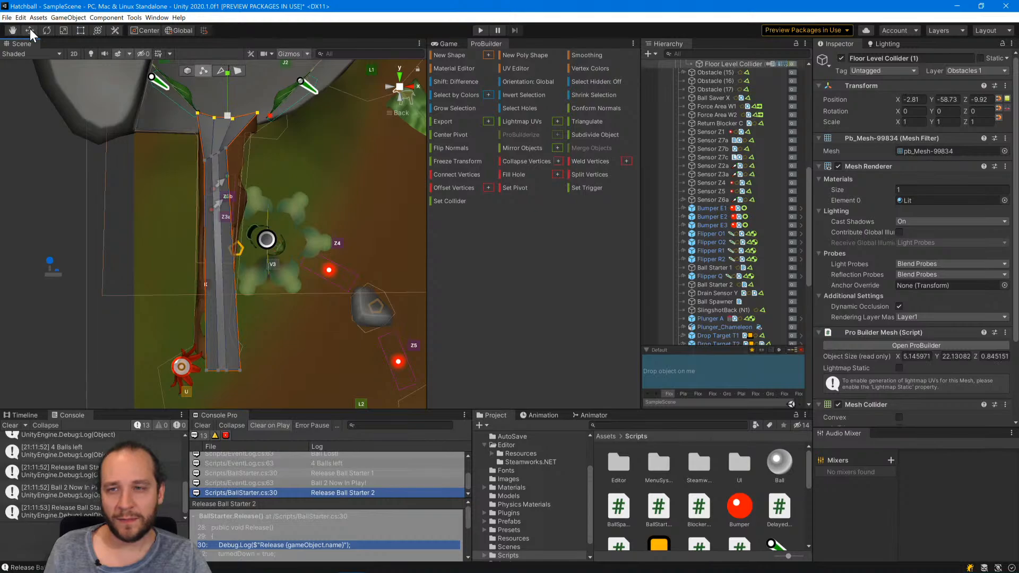
Select the four bend vertices and move, rotate and scale them into a wider level row partway down the ramp.
click(226, 147)
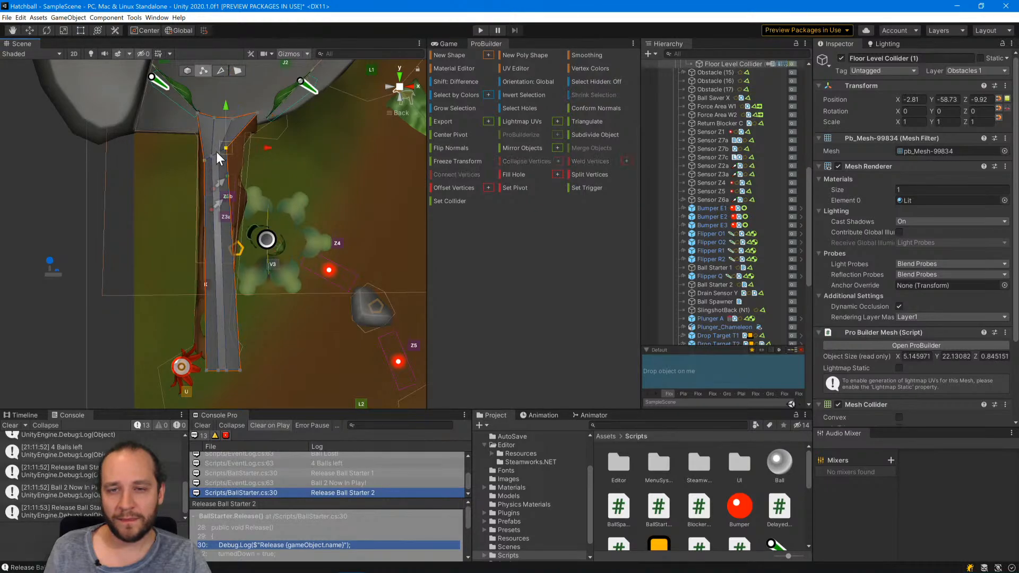
shift+click(212, 156)
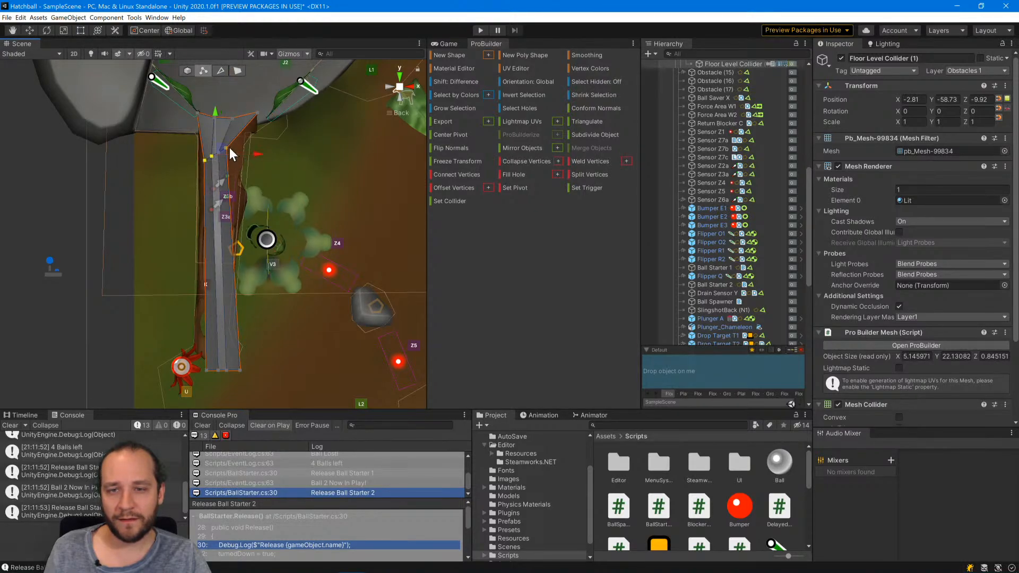
click(226, 149)
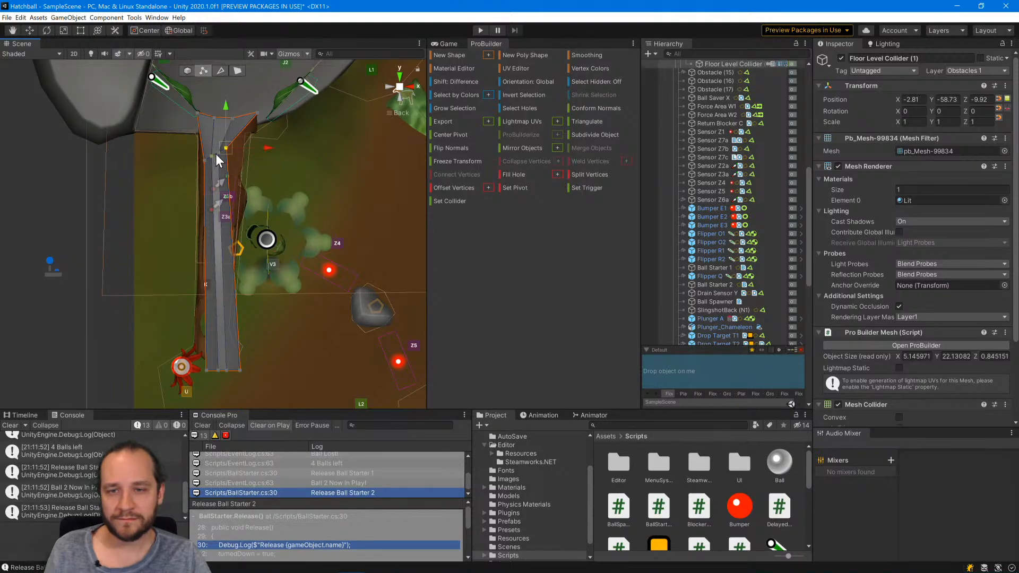
shift+click(212, 156)
shift+click(204, 160)
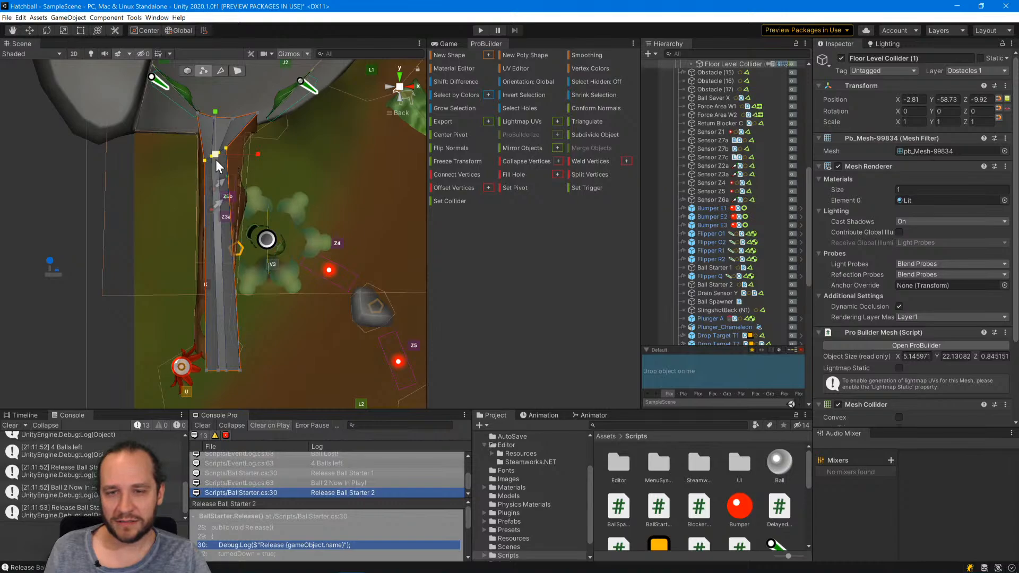
drag(215, 159, 223, 199)
click(48, 30)
click(30, 31)
click(63, 30)
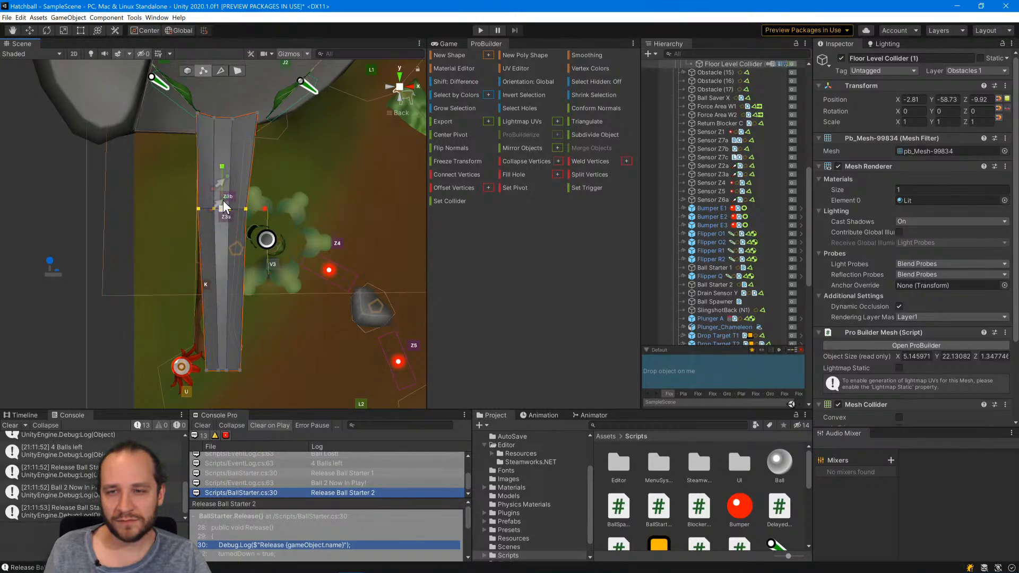
Move the collider's lower vertex row up to the ramp's foot, and shift the right corner vertices of the bend and top rows inward.
click(29, 31)
drag(240, 371, 219, 349)
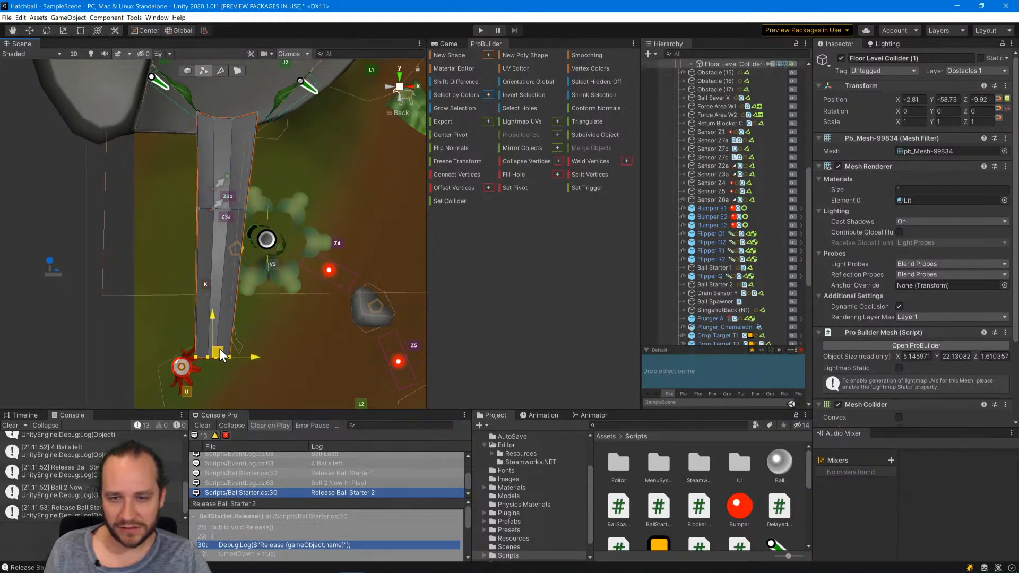
click(245, 209)
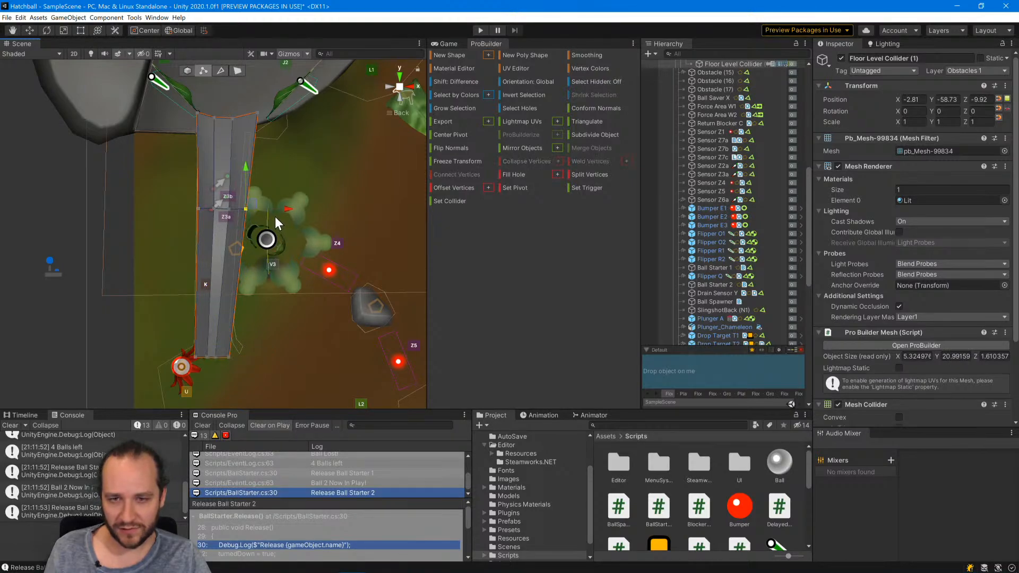
mouse_move(285, 209)
mouse_down()
mouse_move(207, 210)
mouse_move(281, 209)
mouse_up()
click(258, 112)
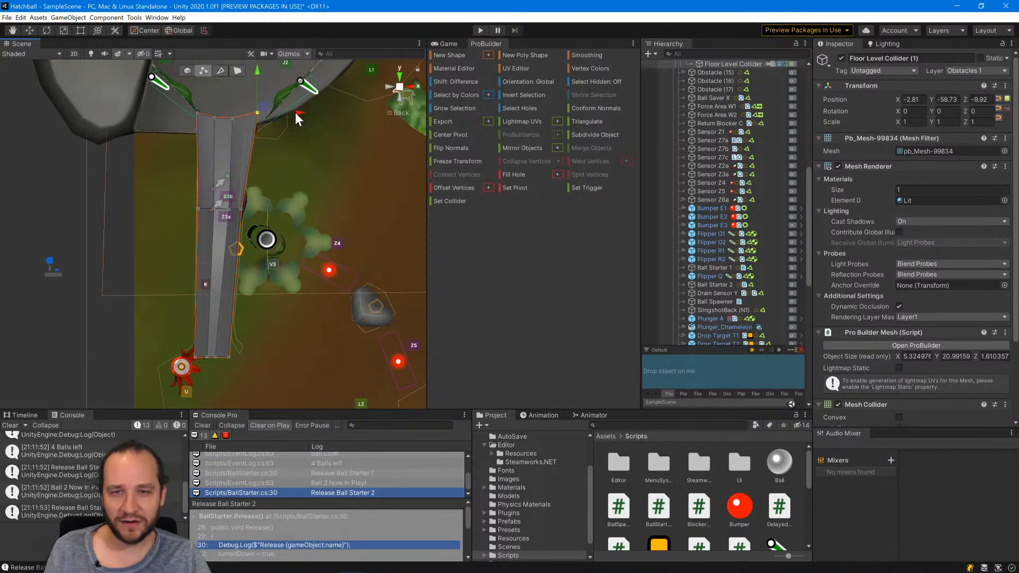
drag(299, 112, 293, 112)
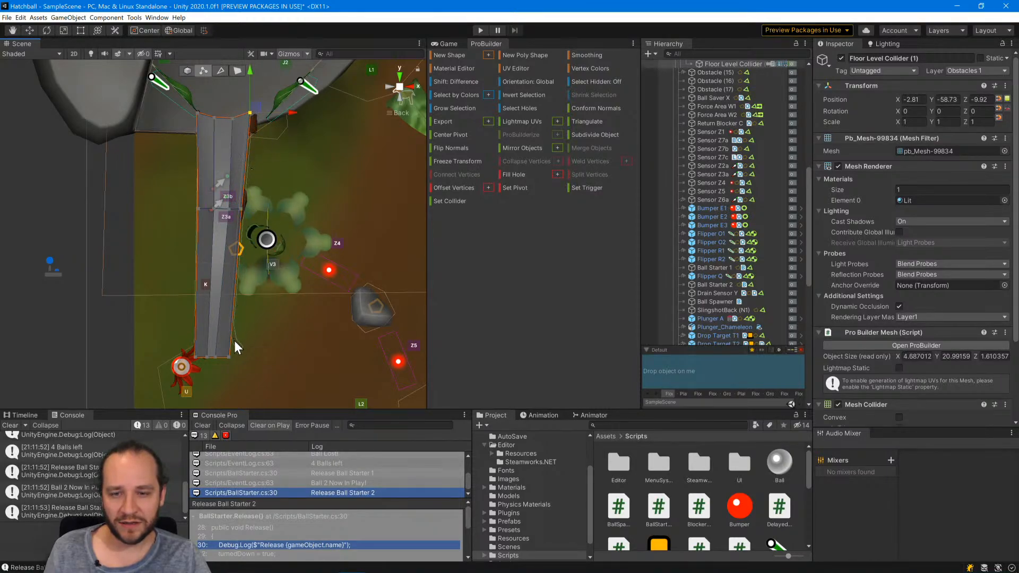
click(57, 313)
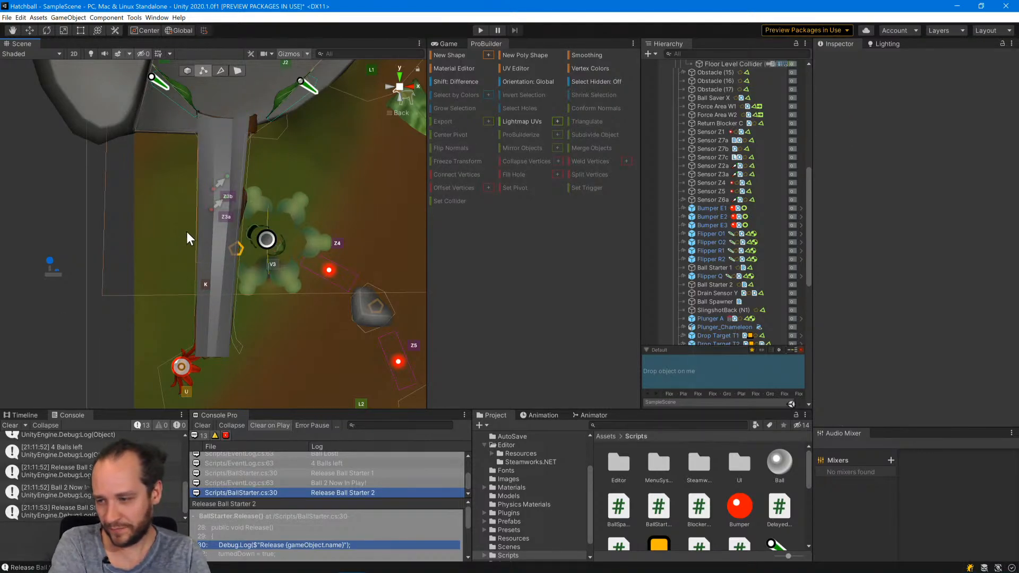
Select the whole floor level collider as an object and tilt the view to show its depth relative to the bark ramp.
click(186, 71)
click(221, 143)
alt+drag(320, 199, 254, 93)
middle_drag(223, 63, 239, 222)
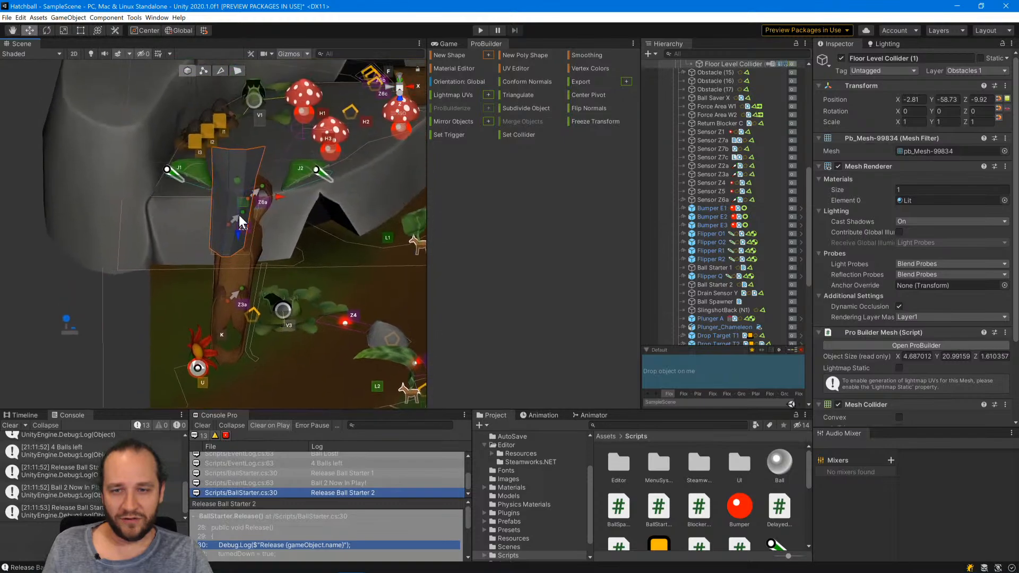
drag(242, 237, 257, 342)
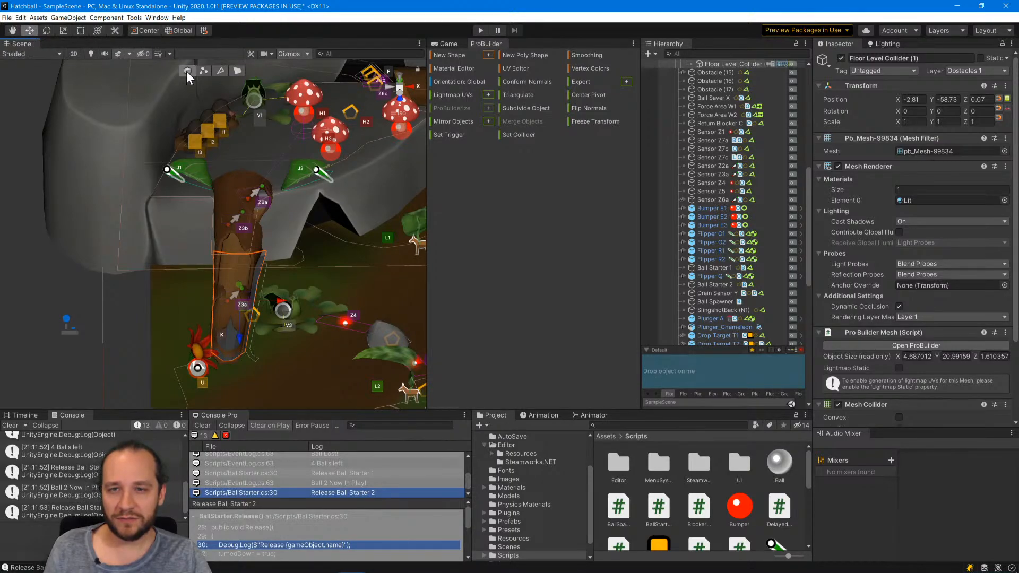
click(203, 71)
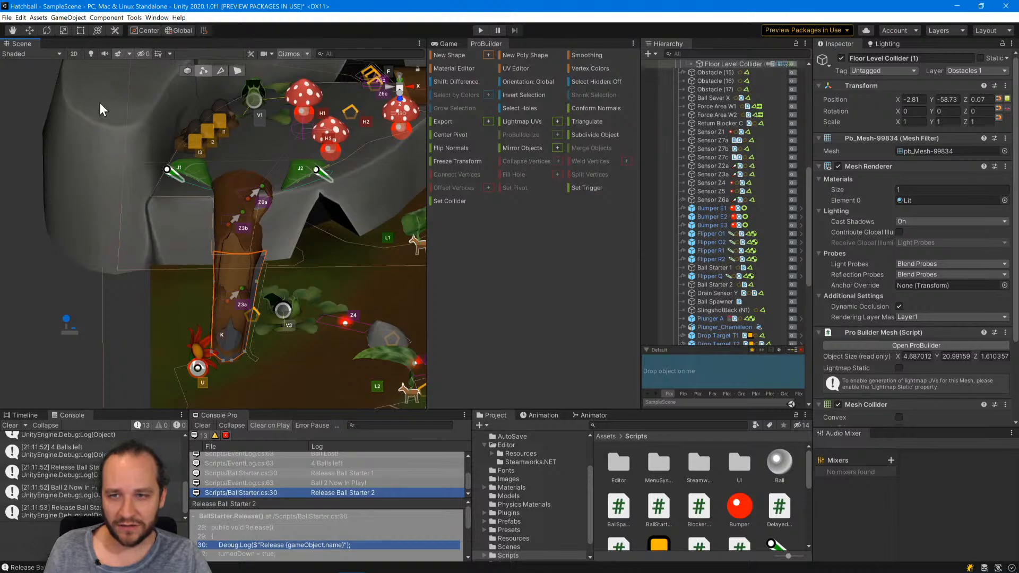
key(ctrl+z)
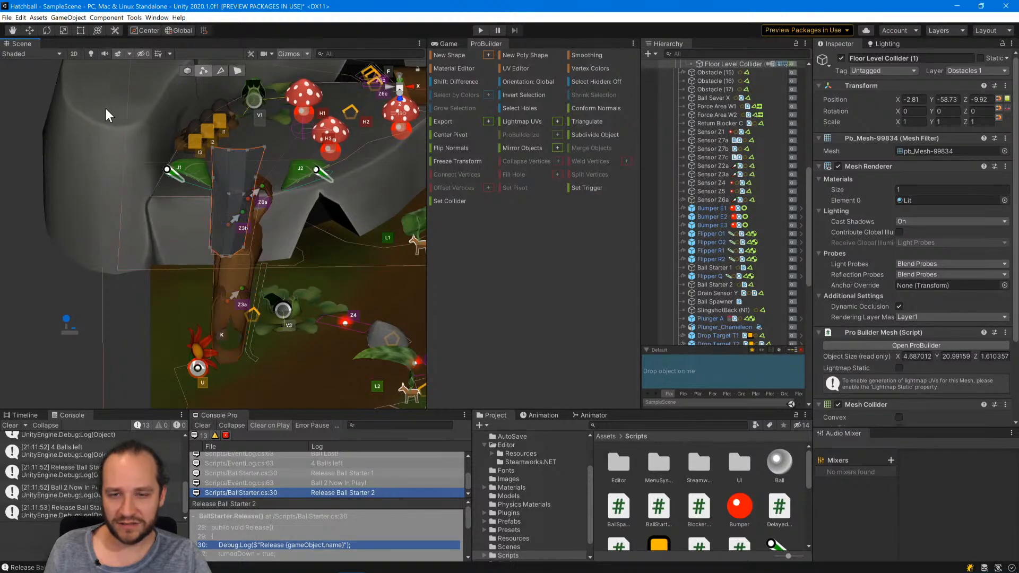
Move the whole collider along Z to about -5.99, toward the mouth of the bark ramp.
click(210, 247)
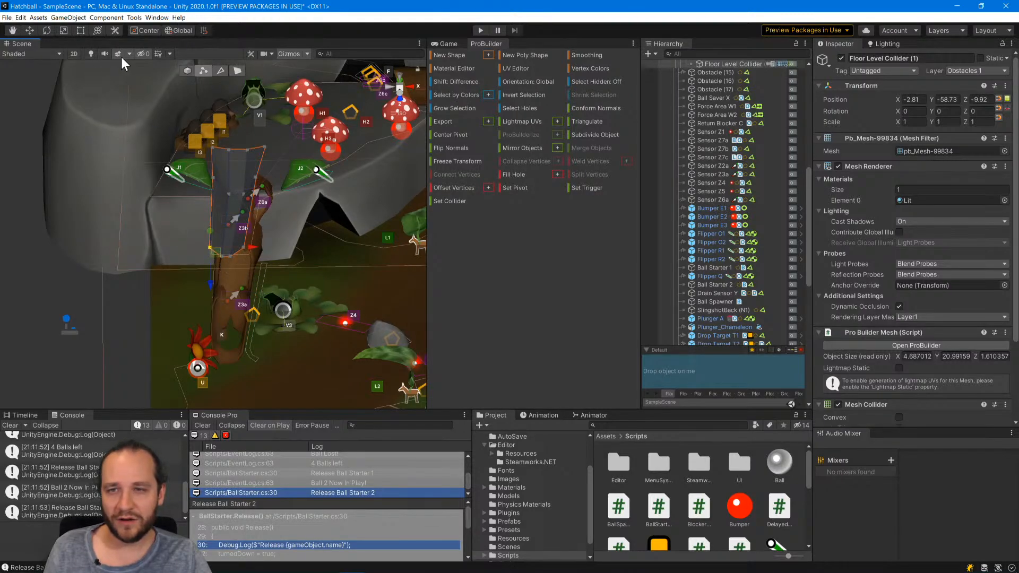
click(187, 70)
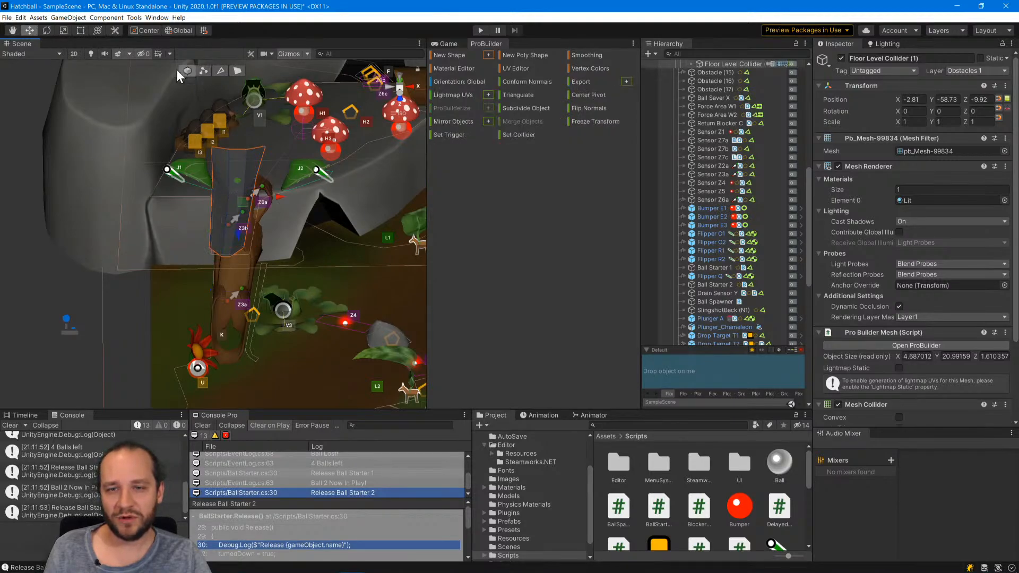
drag(236, 234, 283, 356)
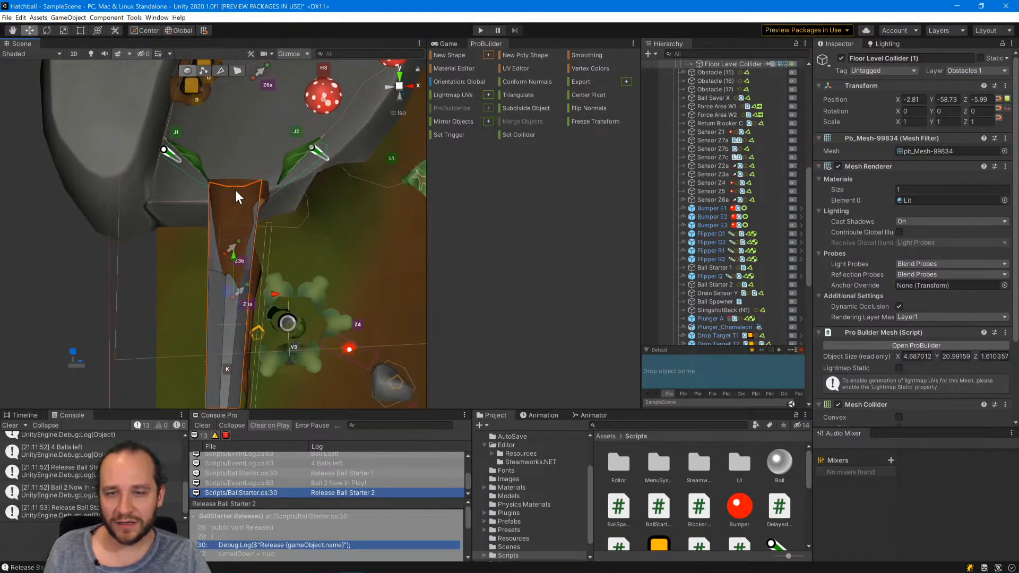
Select the collider's upper vertices, flatten them in Z and move the row slightly down along Y at the ramp mouth.
click(203, 70)
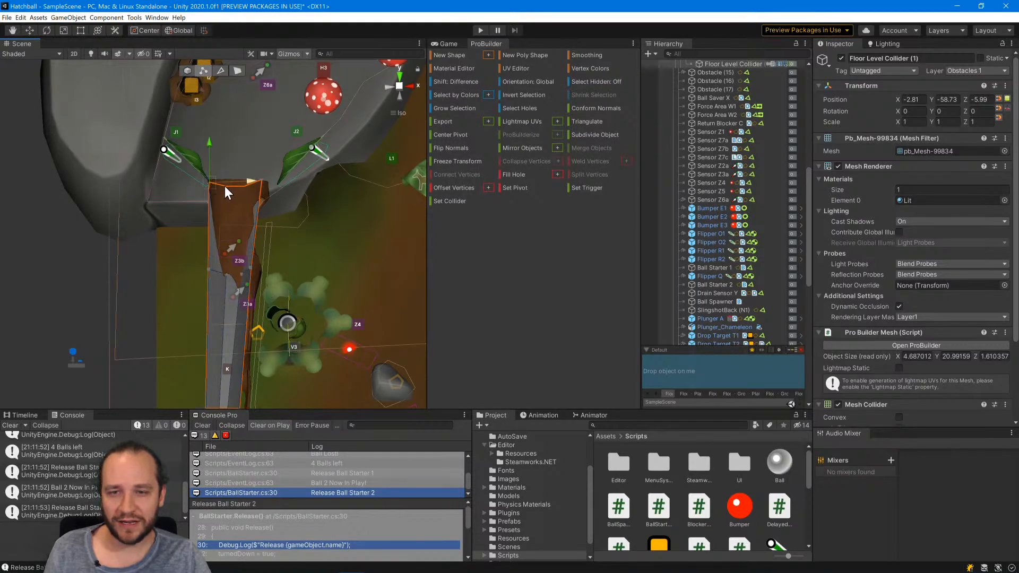
shift+click(262, 181)
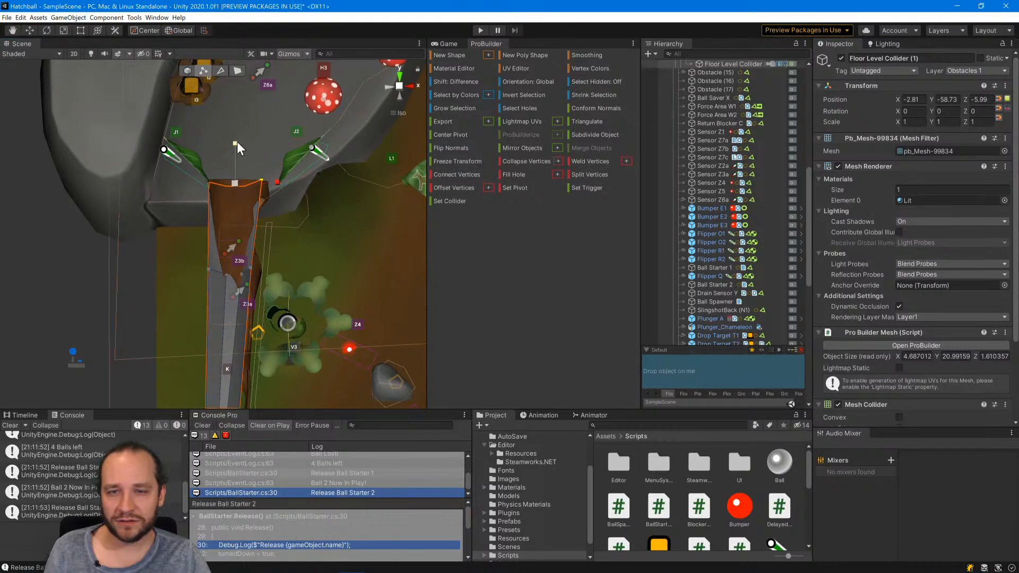
right_drag(247, 253, 254, 171)
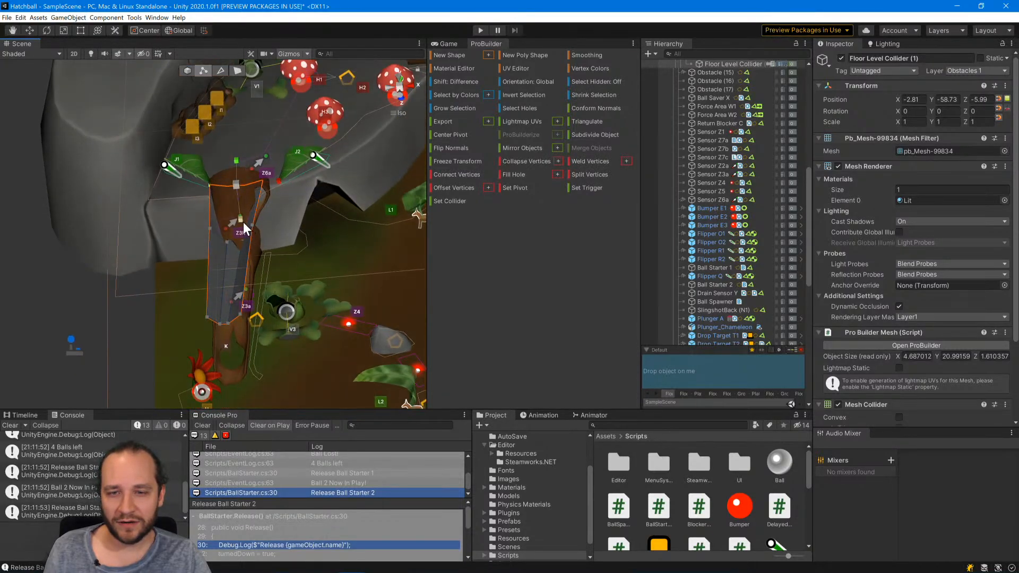
drag(242, 221, 4, 28)
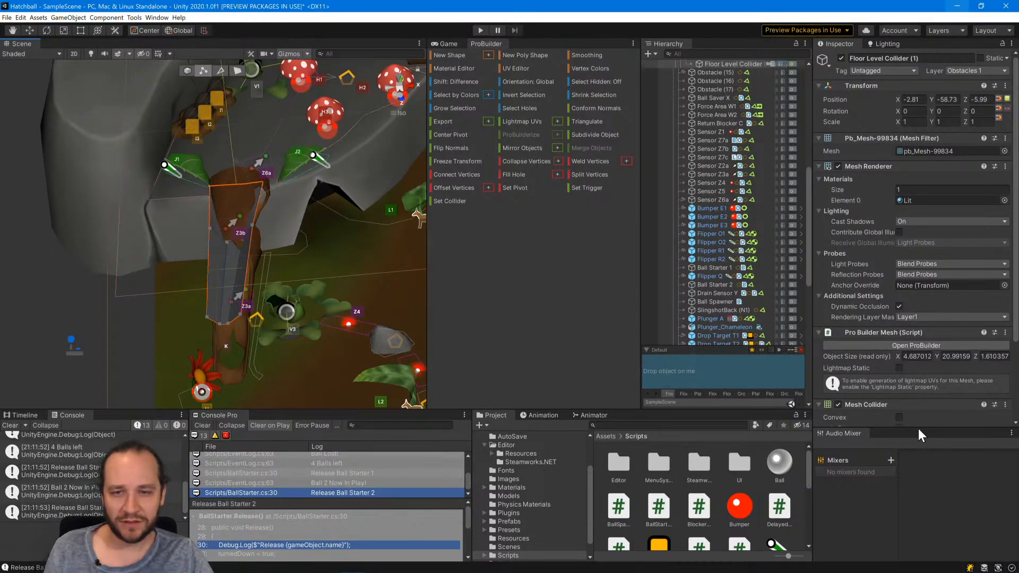
click(241, 211)
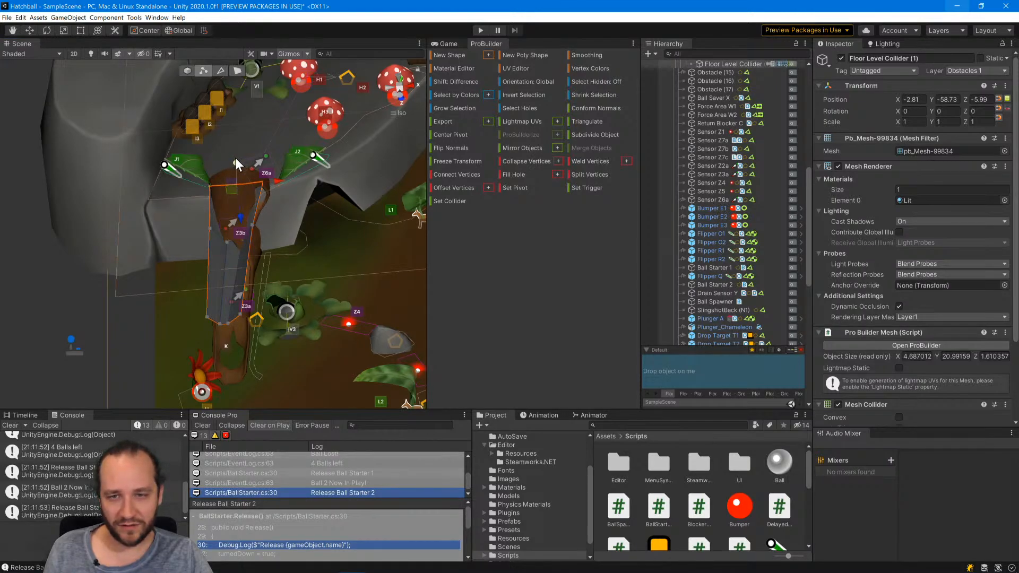
drag(235, 161, 313, 172)
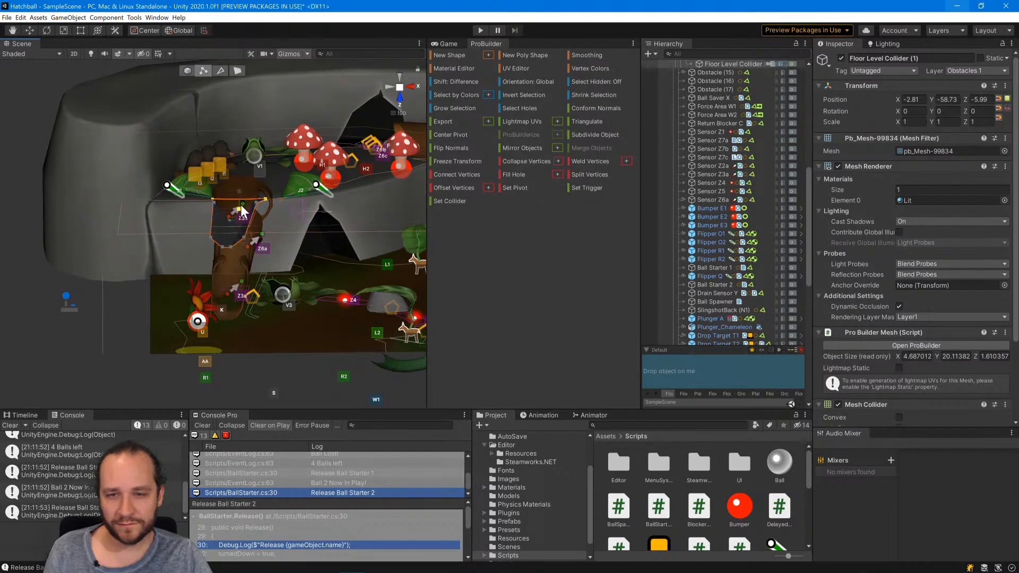
alt+drag(285, 237, 269, 249)
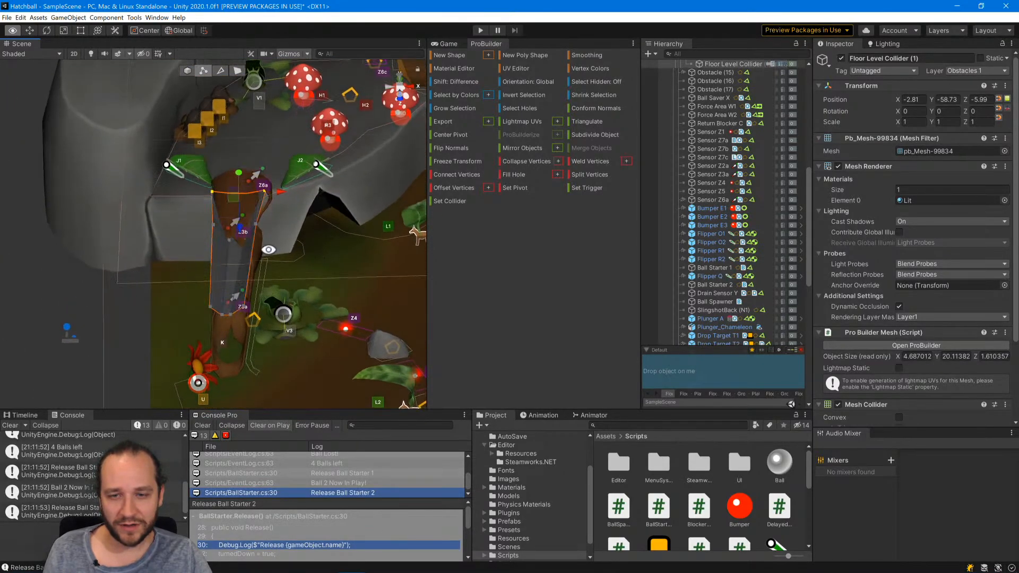
Select the collider's bend vertices partway down and move them along Z onto the surface of the bark ramp.
click(256, 224)
shift+click(244, 238)
shift+click(229, 239)
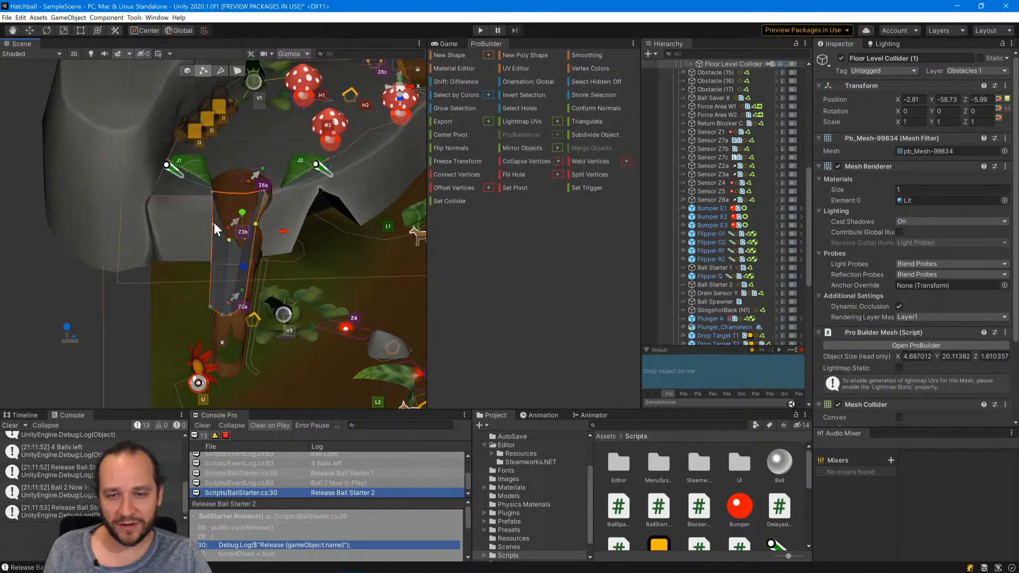
shift+click(214, 223)
drag(234, 263, 266, 203)
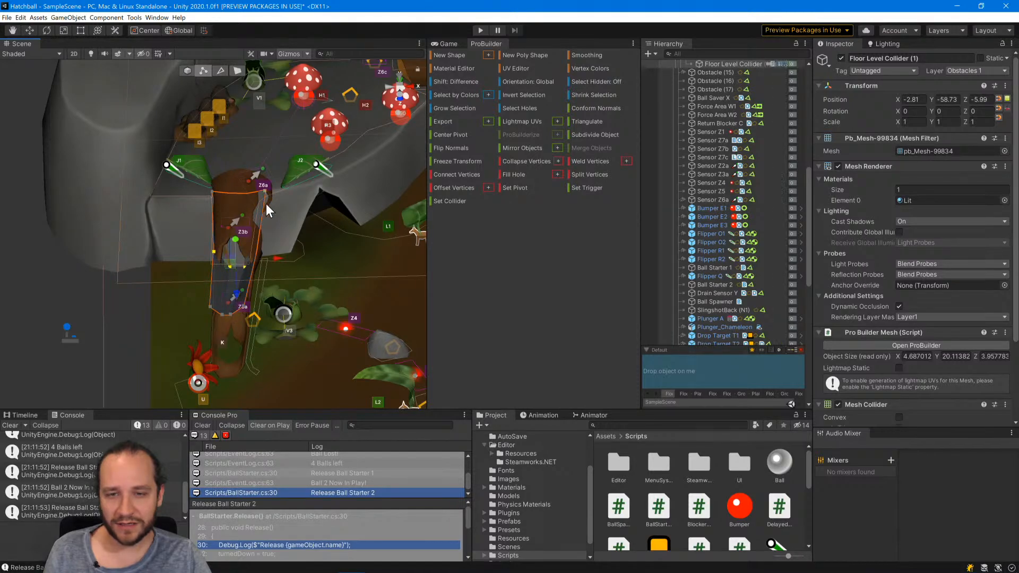
drag(237, 249, 235, 288)
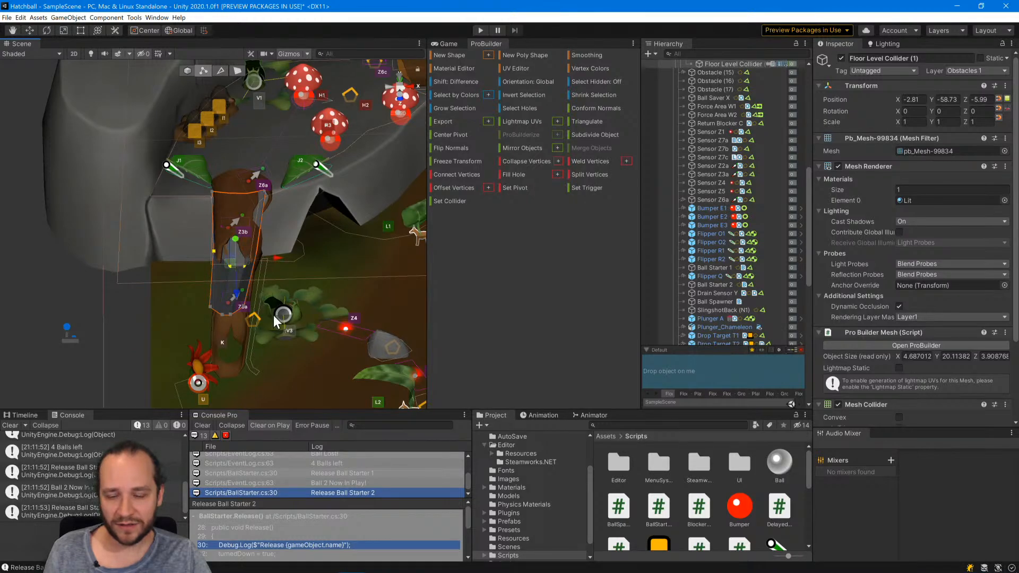
Move the collider's lower end vertices along Z to the foot of the bark ramp, check the right edge vertices, and clear the selection.
click(230, 314)
shift+click(221, 316)
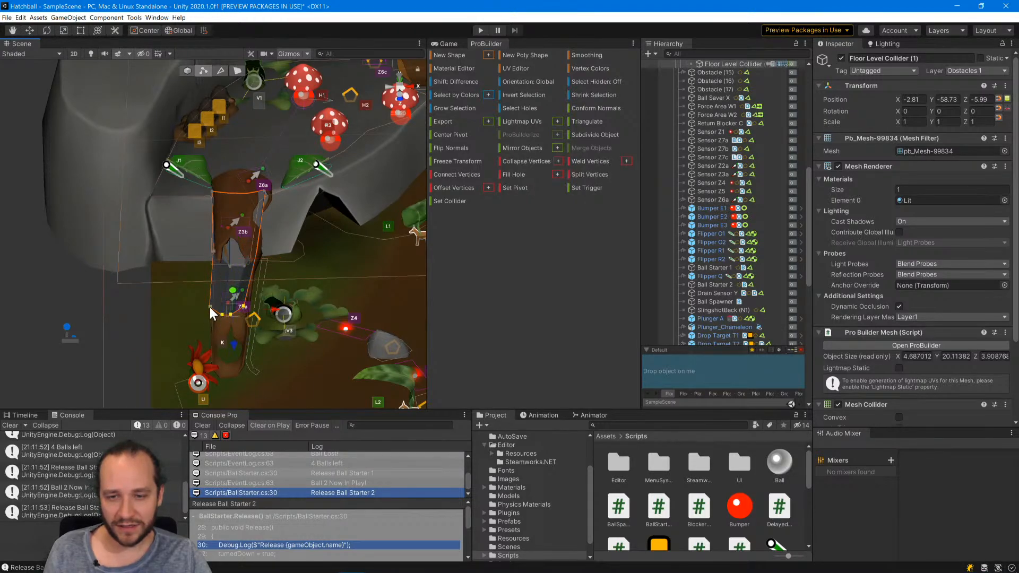
shift+click(209, 306)
drag(228, 343, 228, 407)
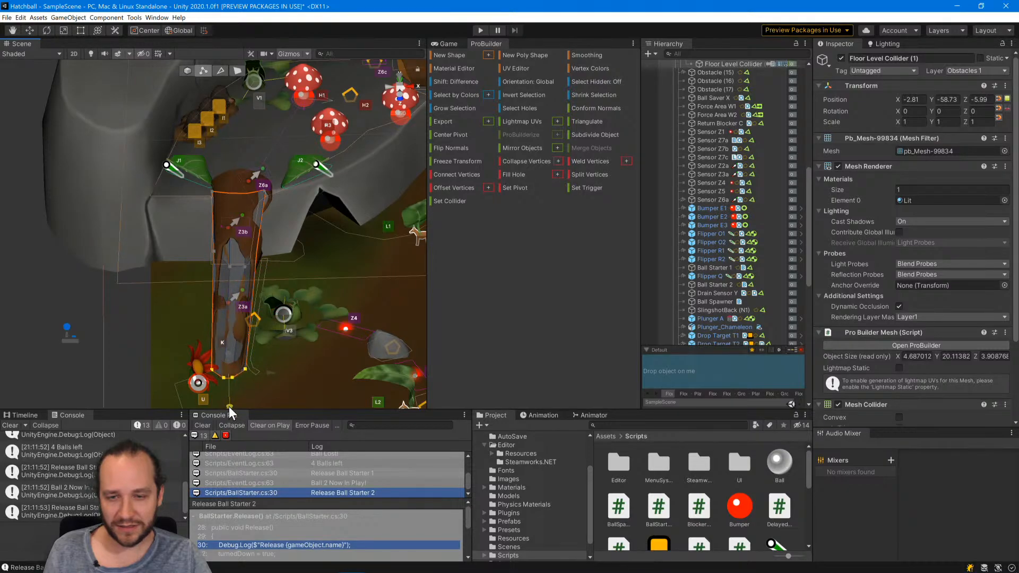
click(243, 368)
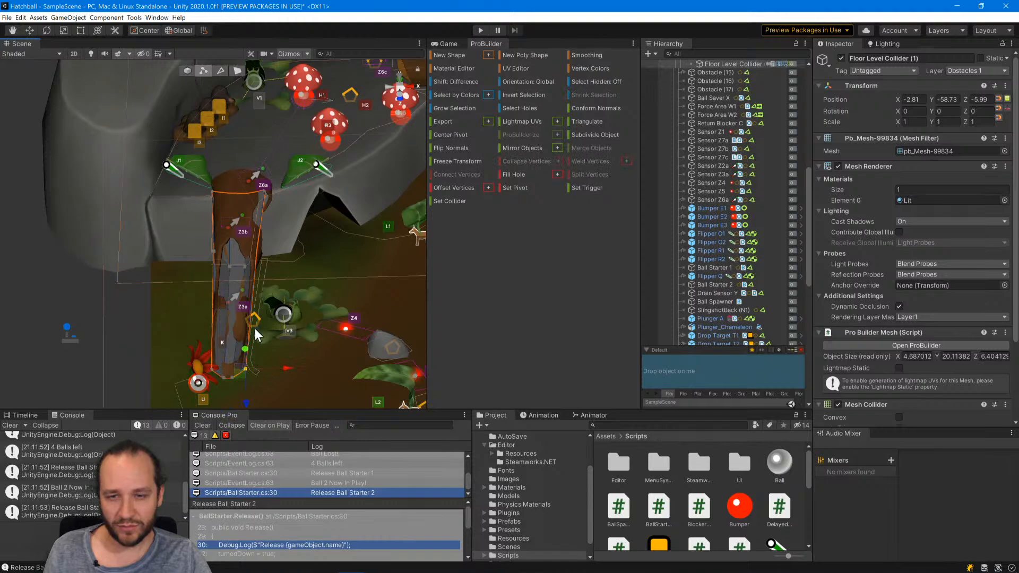
shift+click(258, 252)
drag(250, 334, 238, 272)
click(44, 268)
Select Floor Level Collider (1) under Obstacle K and examine its available layer options.
scroll(247, 321, down, 5)
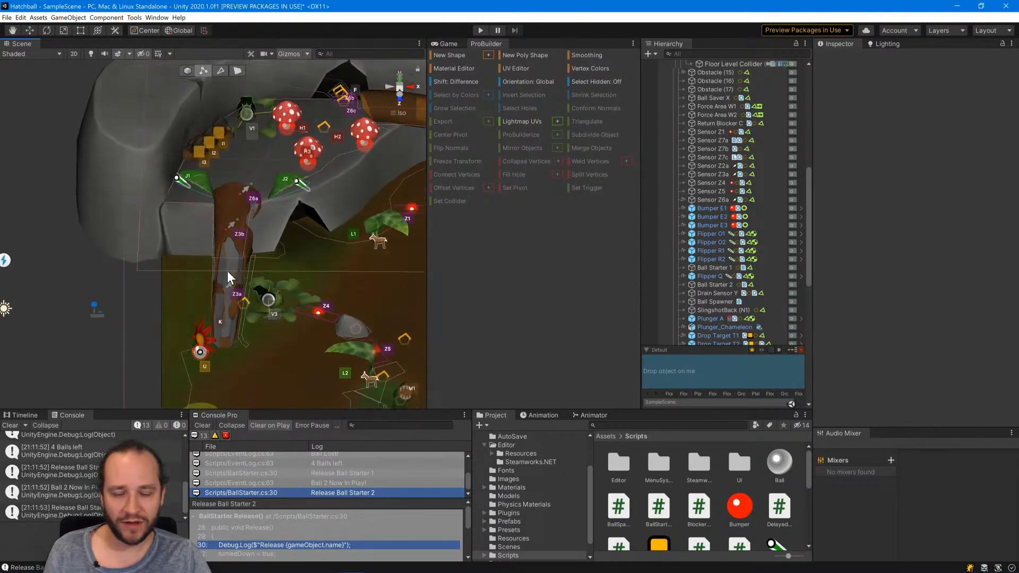
click(228, 270)
click(187, 71)
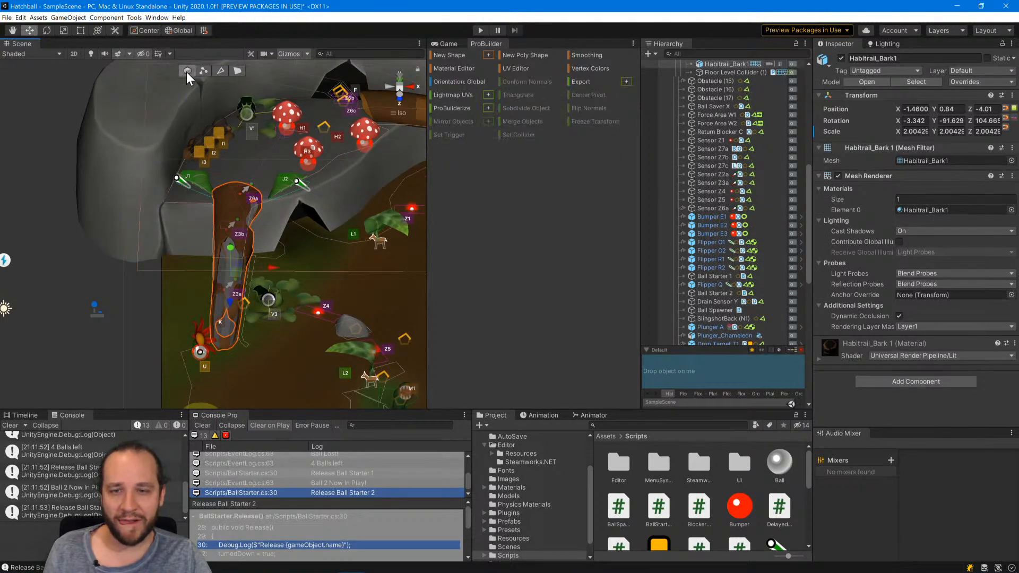
click(225, 286)
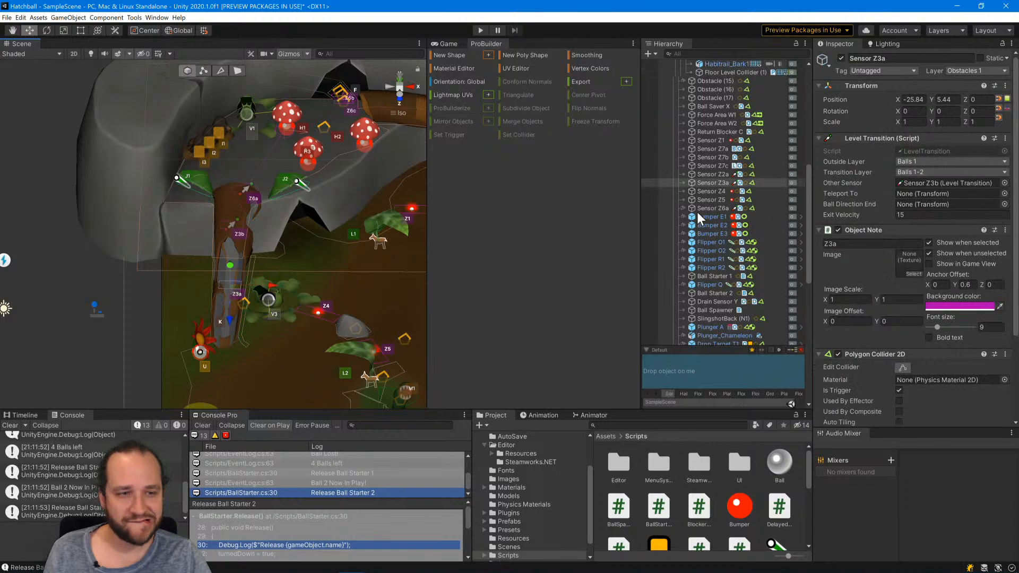
scroll(713, 279, up, 5)
click(712, 232)
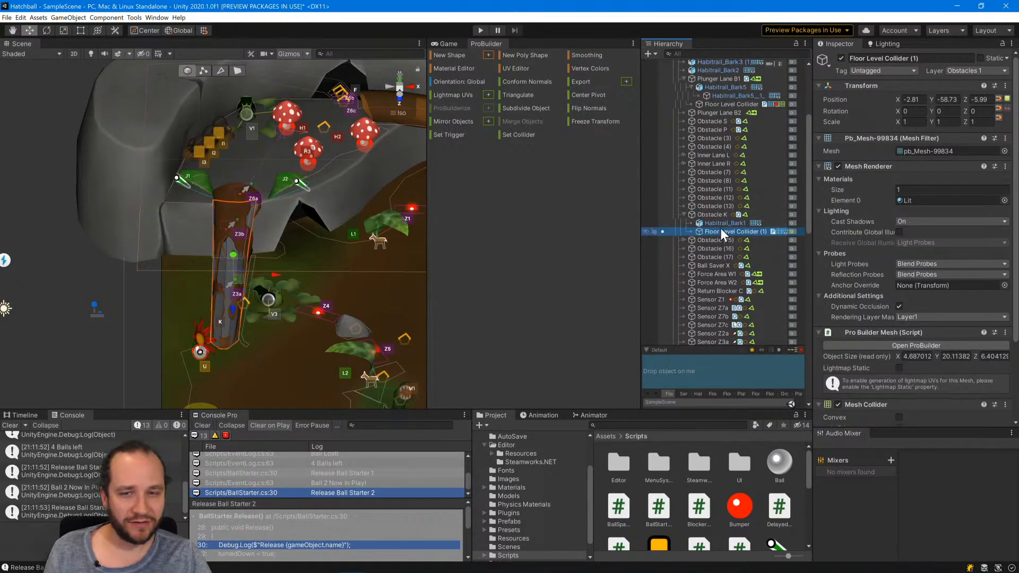
click(983, 71)
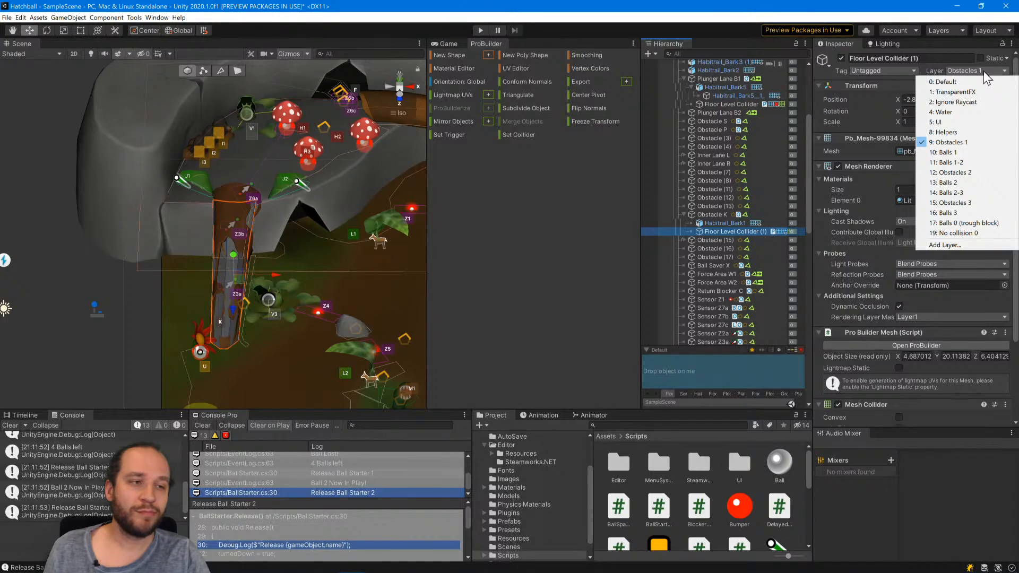
click(982, 71)
Duplicate Floor Level Collider (1) under Obstacle K and assign the copy to the Obstacles 2 layer.
click(715, 207)
click(718, 232)
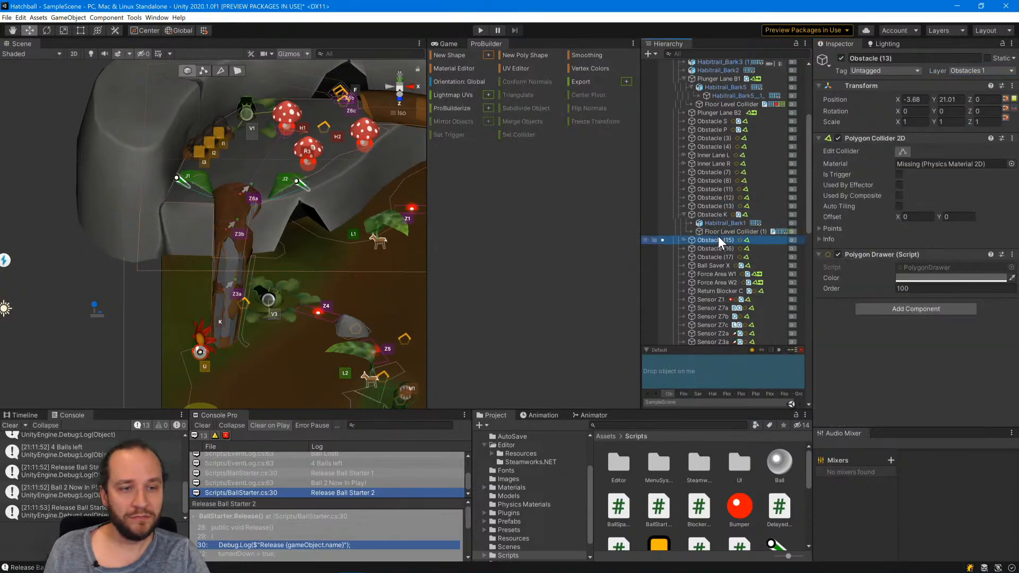
key(ctrl+d)
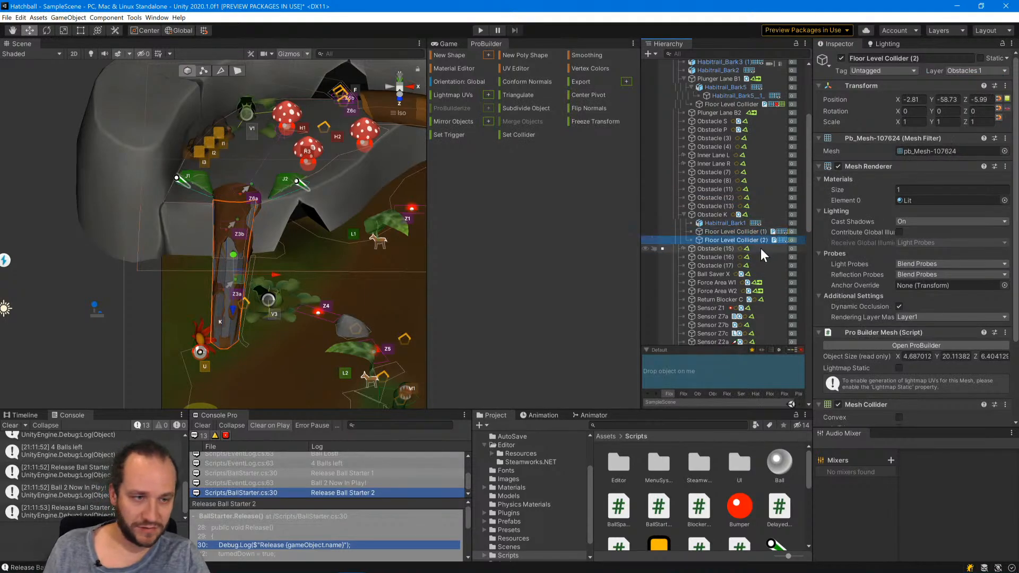
click(984, 70)
click(966, 173)
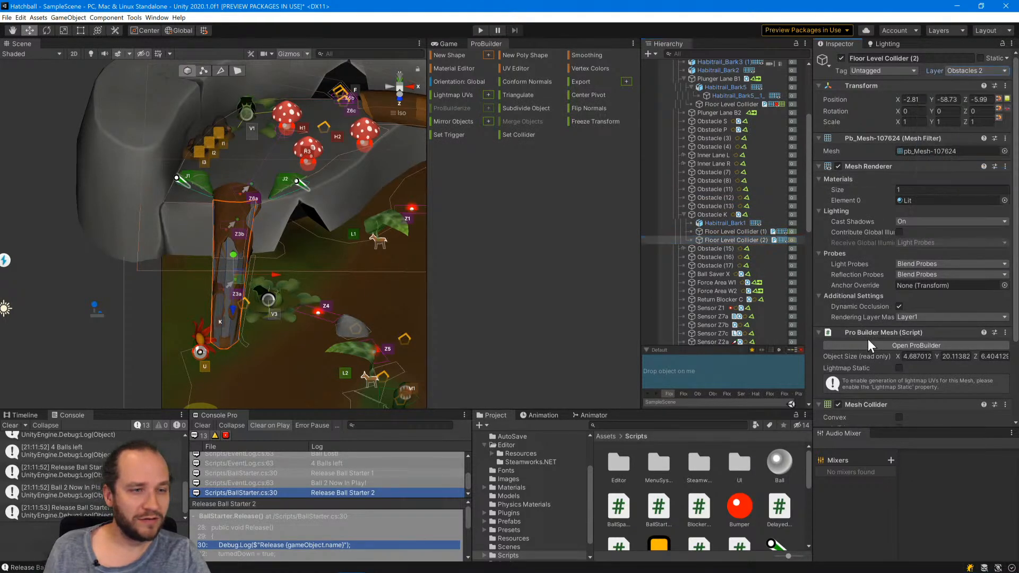
click(88, 281)
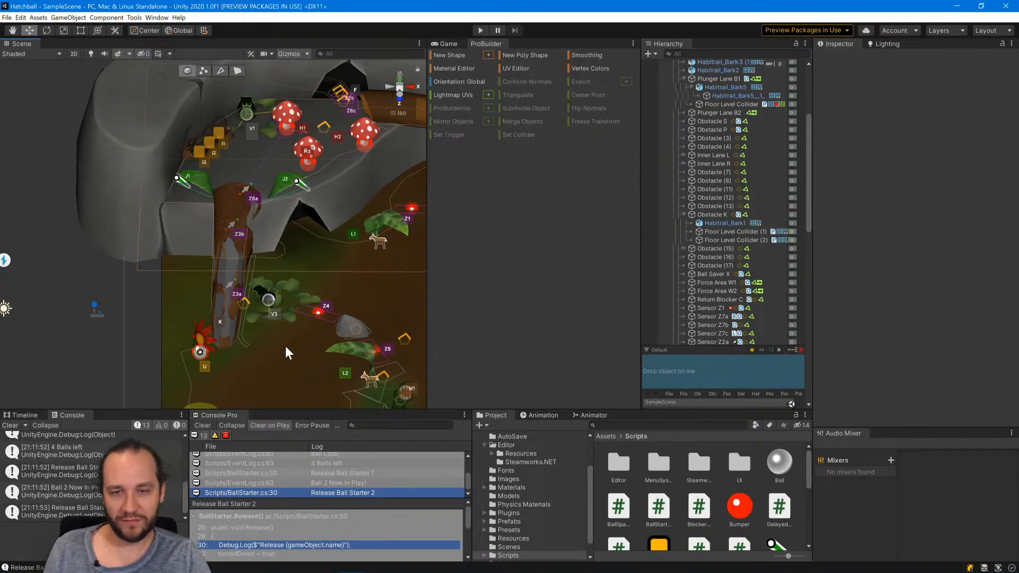
scroll(371, 300, down, 4)
middle_drag(371, 300, 237, 275)
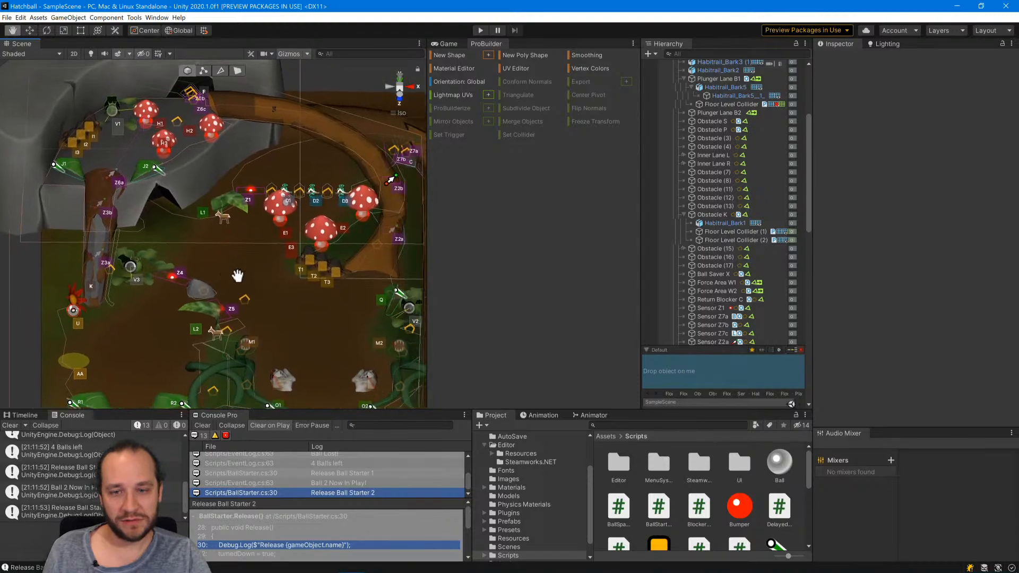
Disable the Mesh Renderer on both Floor Level Collider (1) and Floor Level Collider (2) under Obstacle K, and clear the selection.
click(742, 240)
shift+click(743, 231)
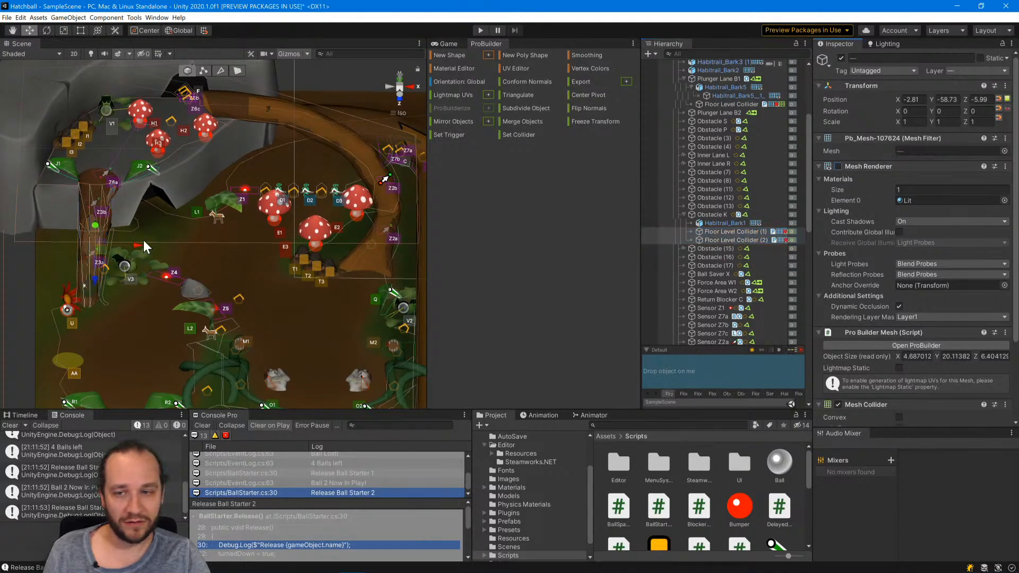
click(11, 268)
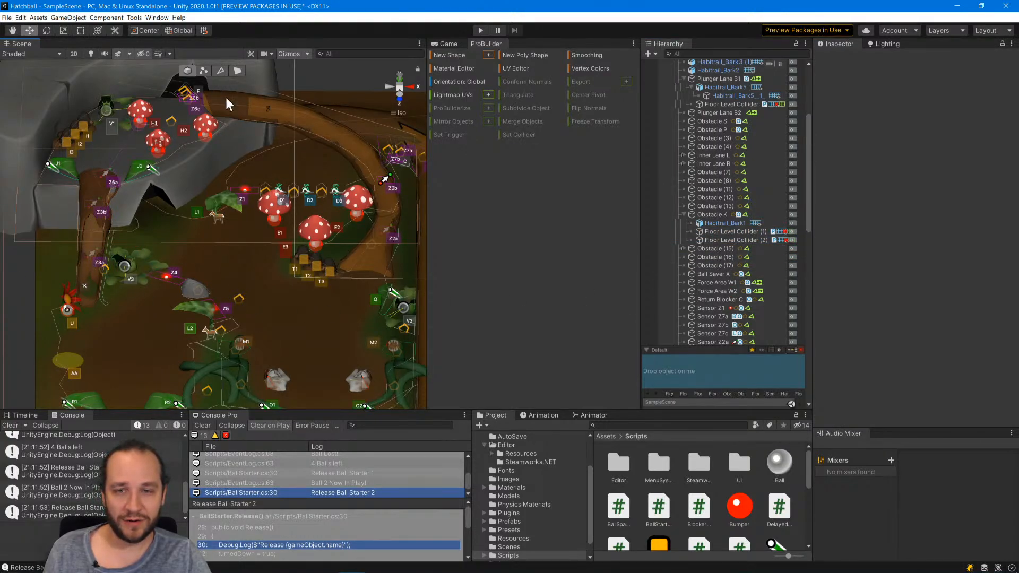
Start a new ProBuilder plane shape facing Backward with 10 length segments, keeping the curved bark ramp in view.
scroll(355, 157, down, 5)
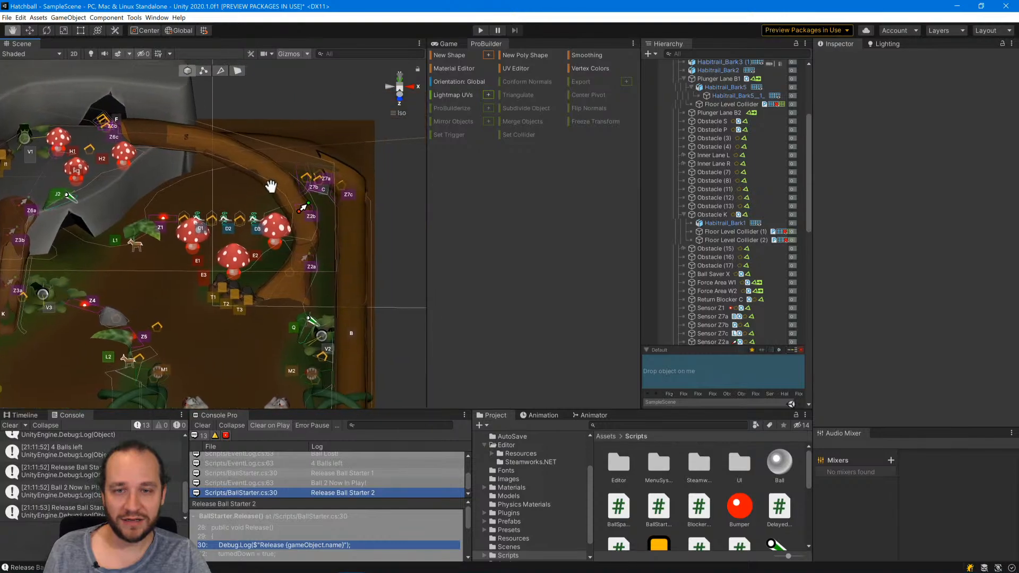
click(385, 86)
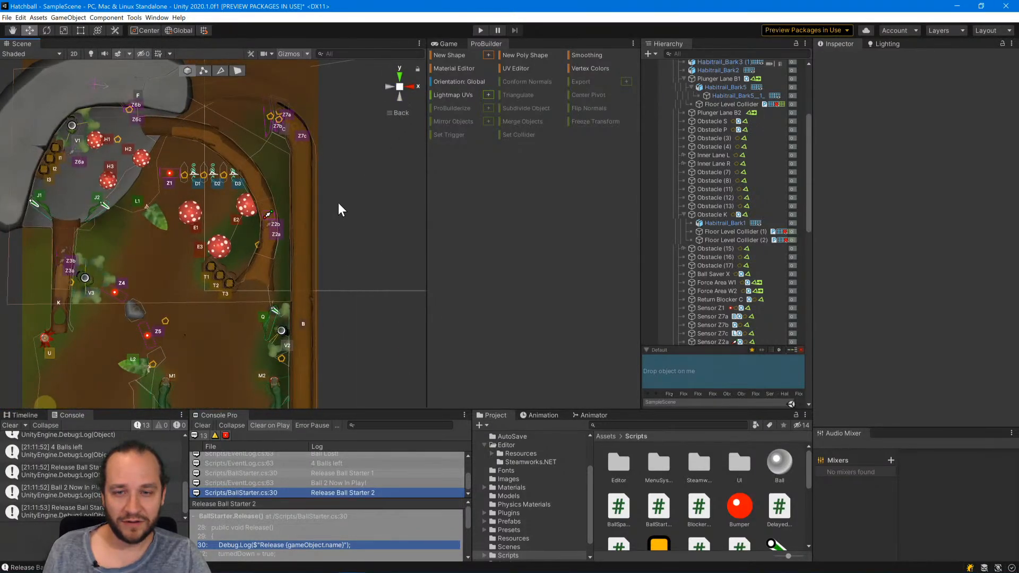
scroll(284, 159, up, 4)
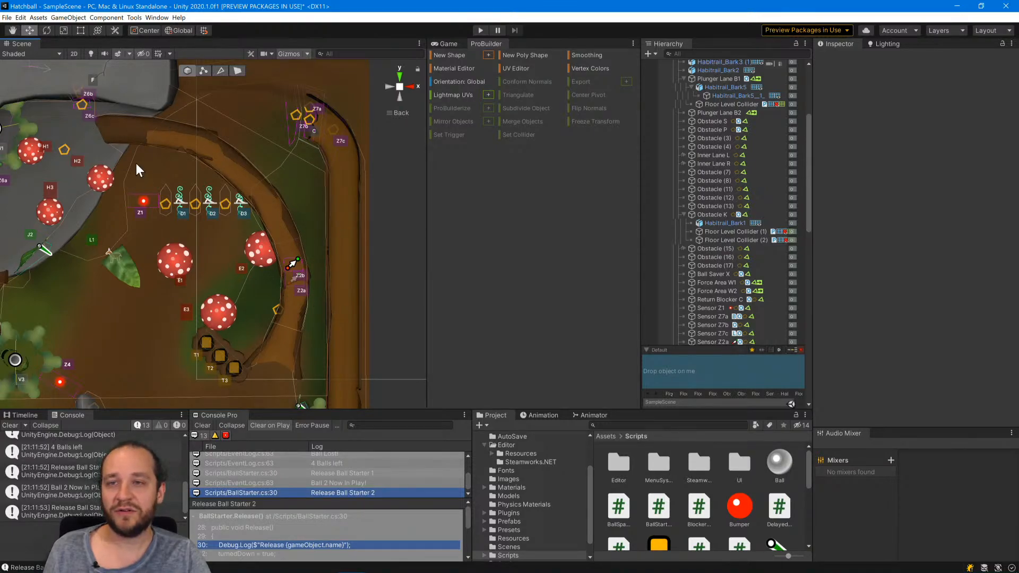
click(488, 55)
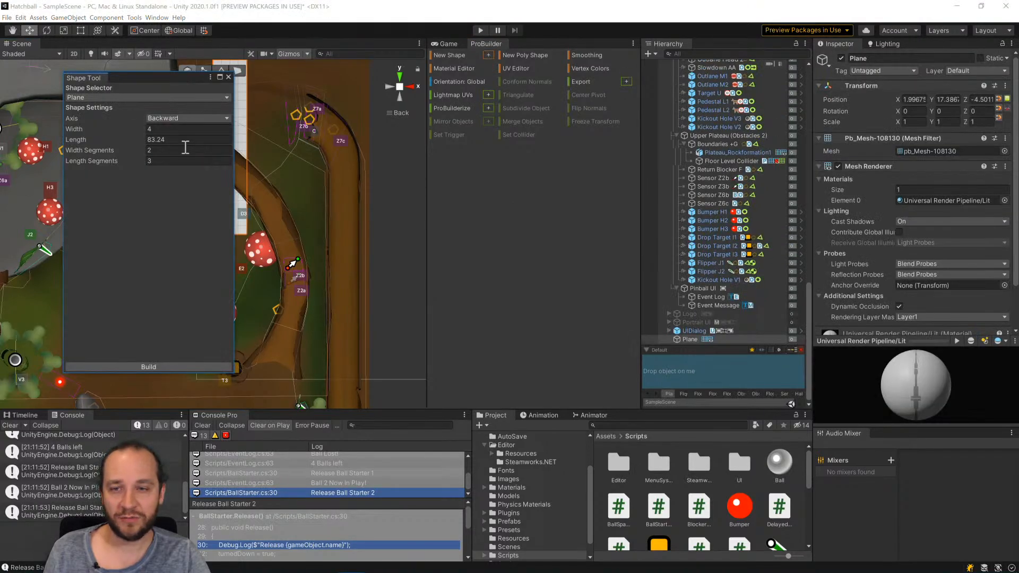
key(BackSpace)
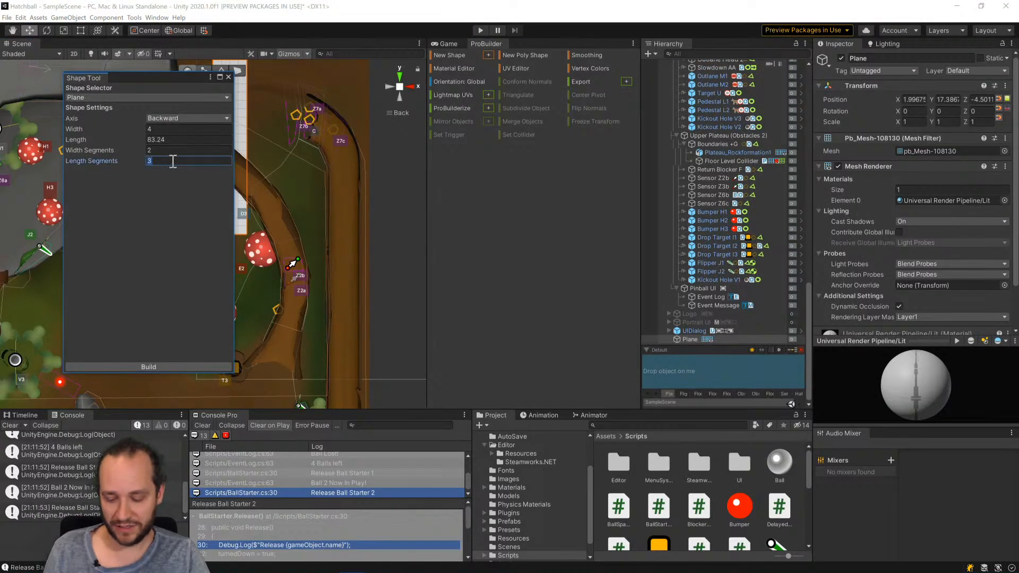
text(10)
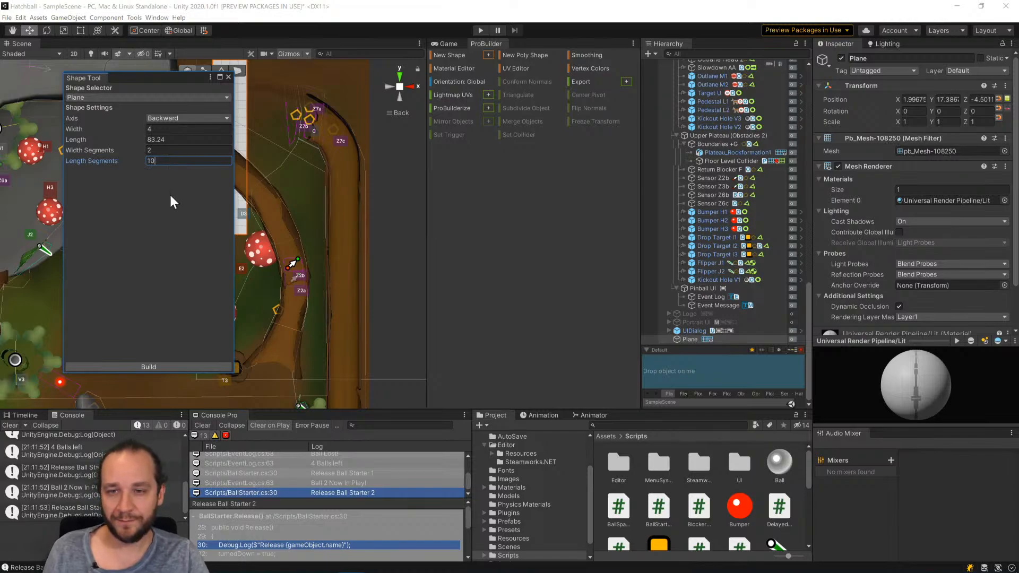
scroll(339, 342, down, 2)
scroll(318, 333, down, 2)
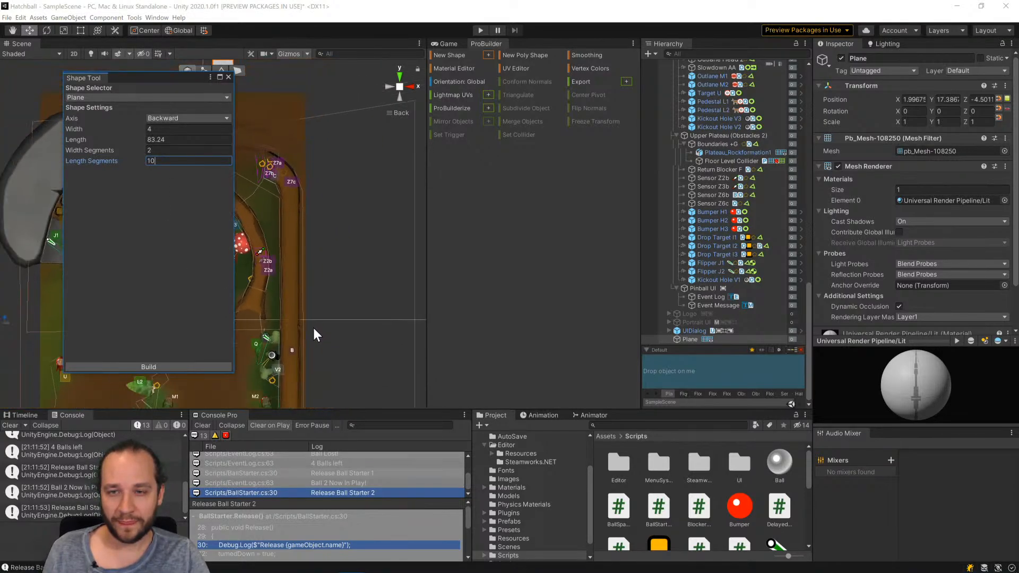
drag(139, 80, 359, 88)
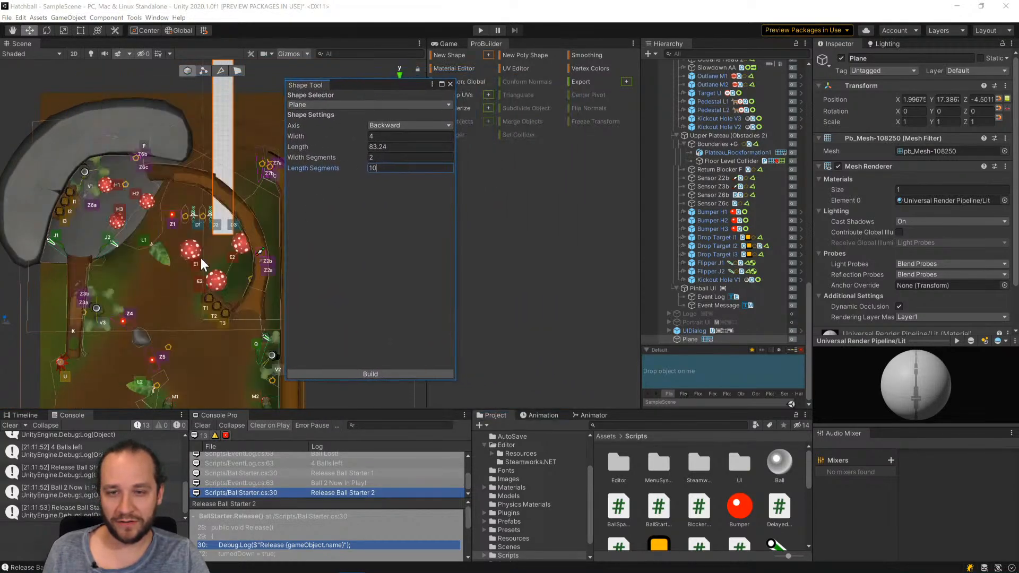
Place the plane over the curved bark ramp at about X 3.9, Y -9.8, size it 3.25 wide and 50.5 long, and build it.
scroll(201, 258, down, 2)
scroll(215, 165, down, 4)
middle_drag(216, 163, 209, 234)
drag(220, 165, 237, 287)
drag(356, 132, 121, 178)
middle_drag(239, 318, 245, 238)
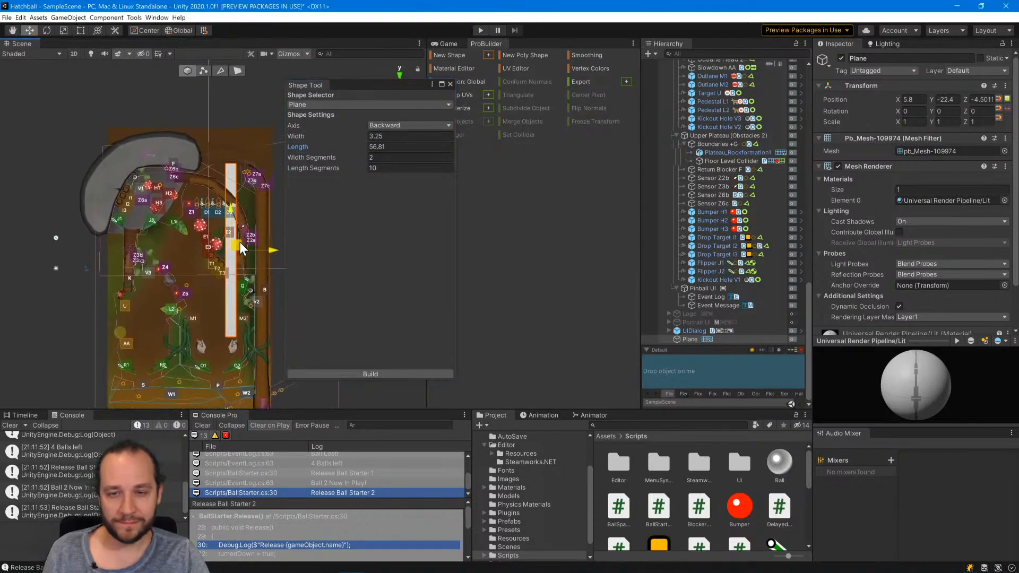
drag(240, 242, 234, 208)
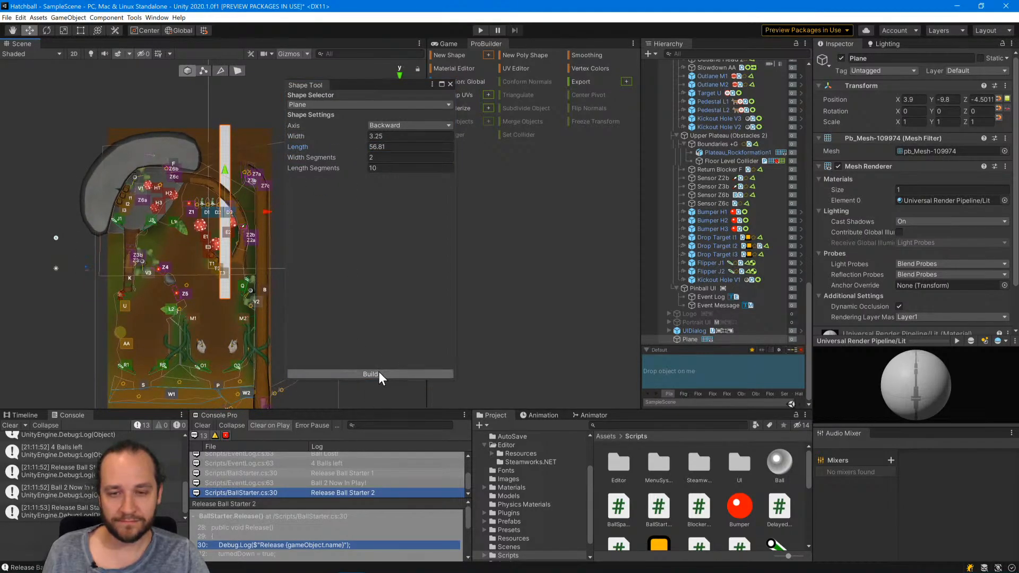
drag(352, 142, 339, 145)
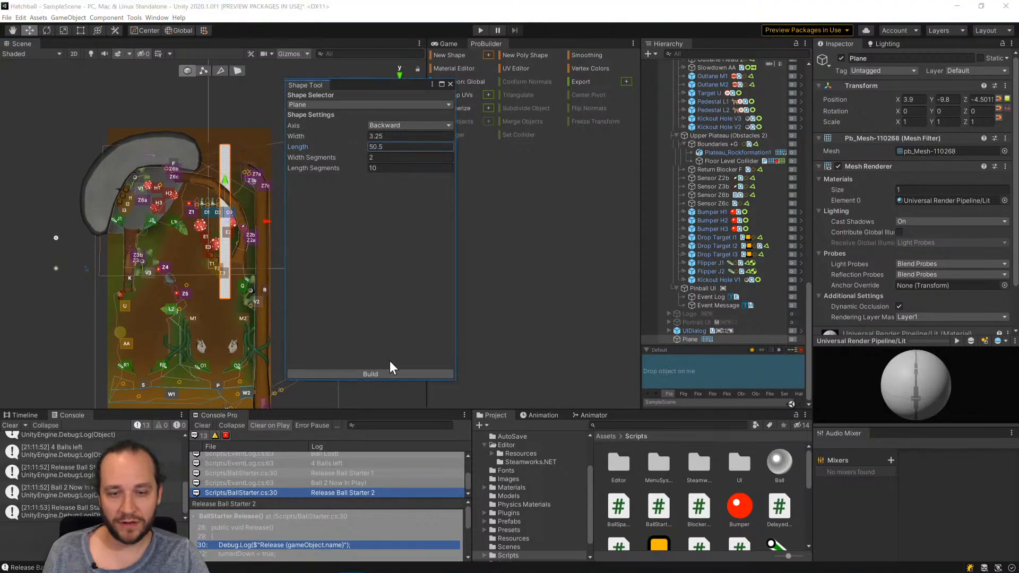
click(393, 377)
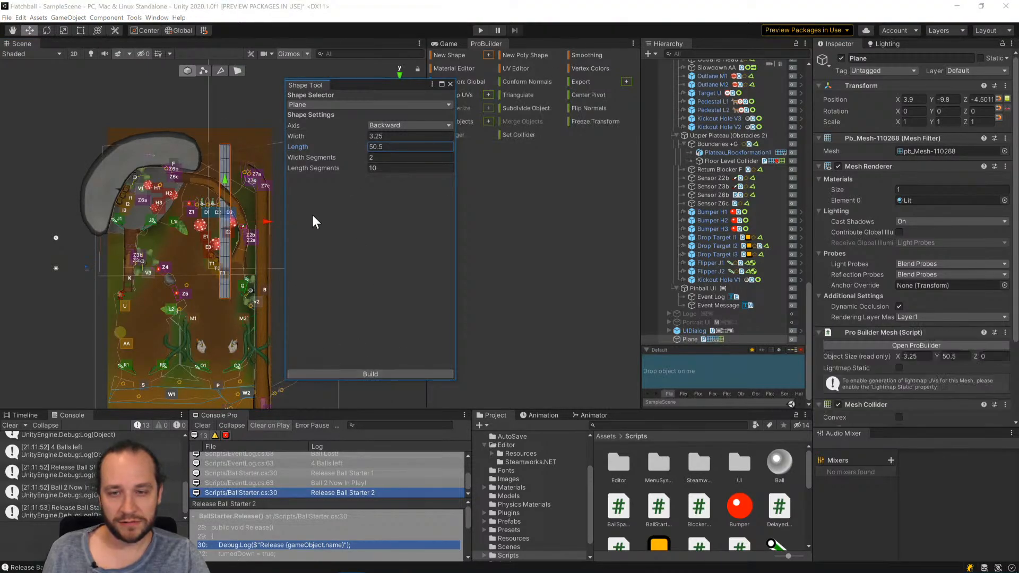
click(450, 84)
Raise the plane along Z to -9.29, level with the curved bark ramp.
scroll(205, 211, up, 5)
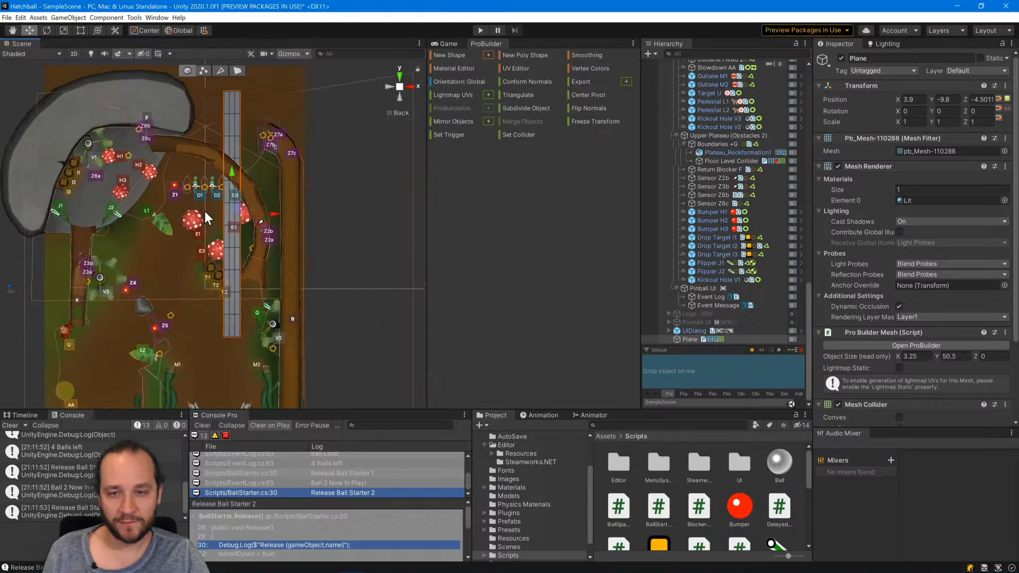
alt+drag(288, 284, 288, 139)
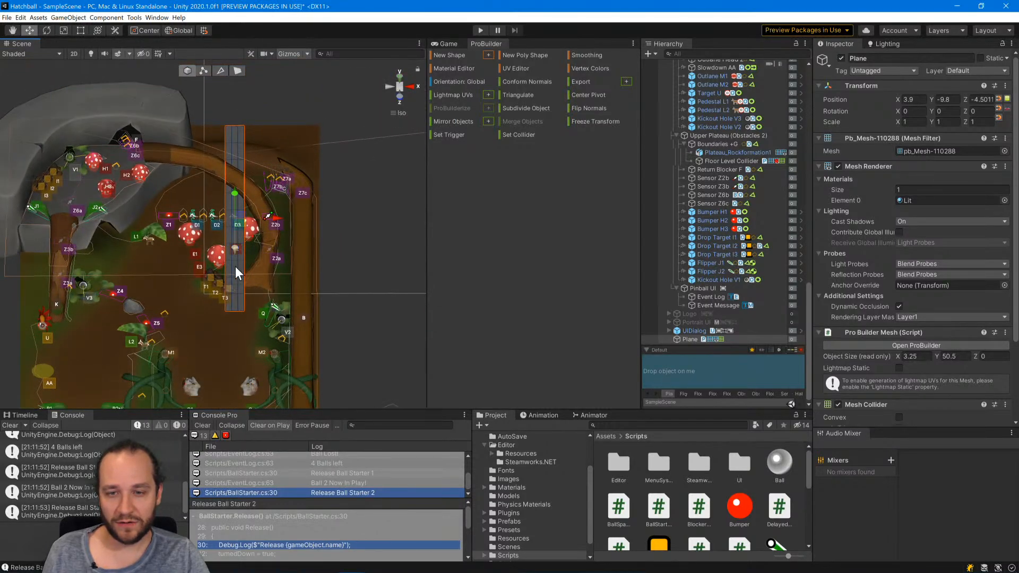
drag(234, 248, 236, 228)
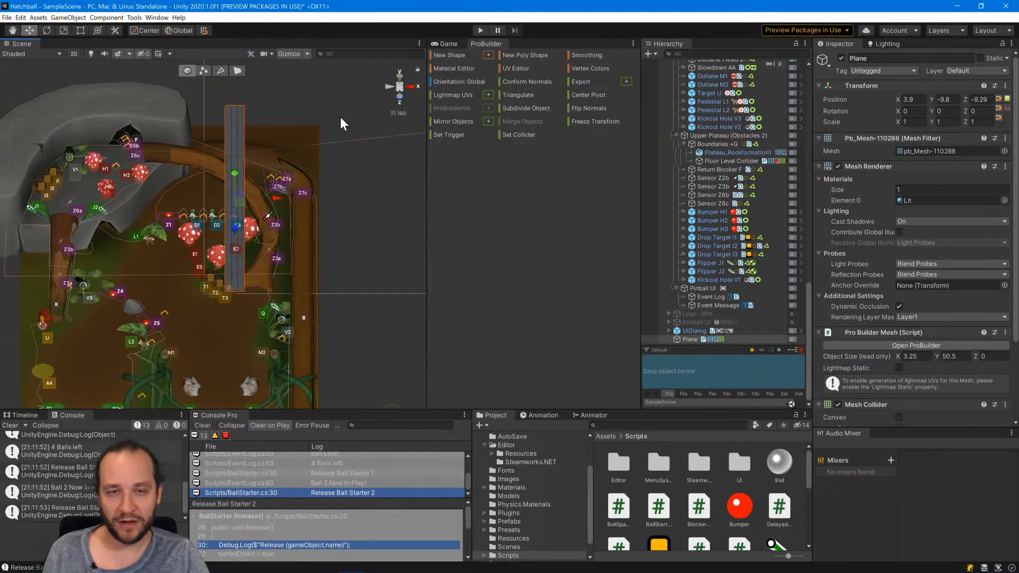
click(388, 90)
click(411, 91)
scroll(261, 151, up, 4)
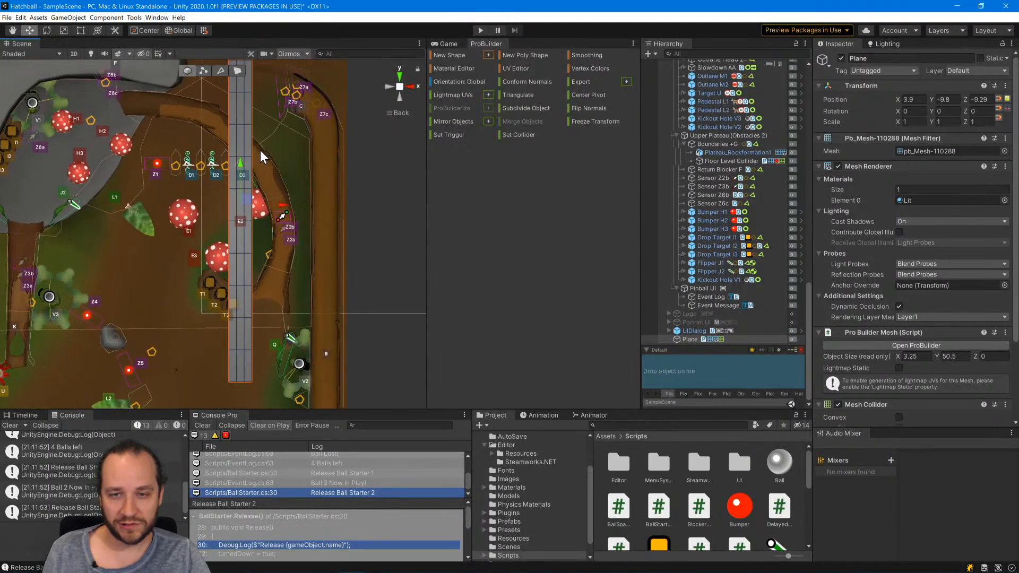
middle_drag(260, 150, 269, 272)
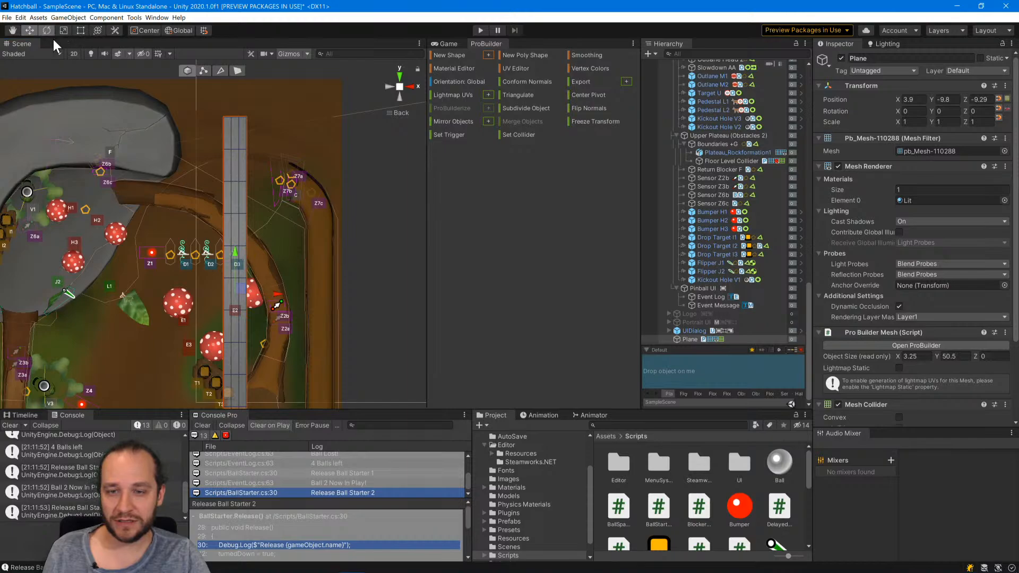
click(200, 70)
key(ctrl+a)
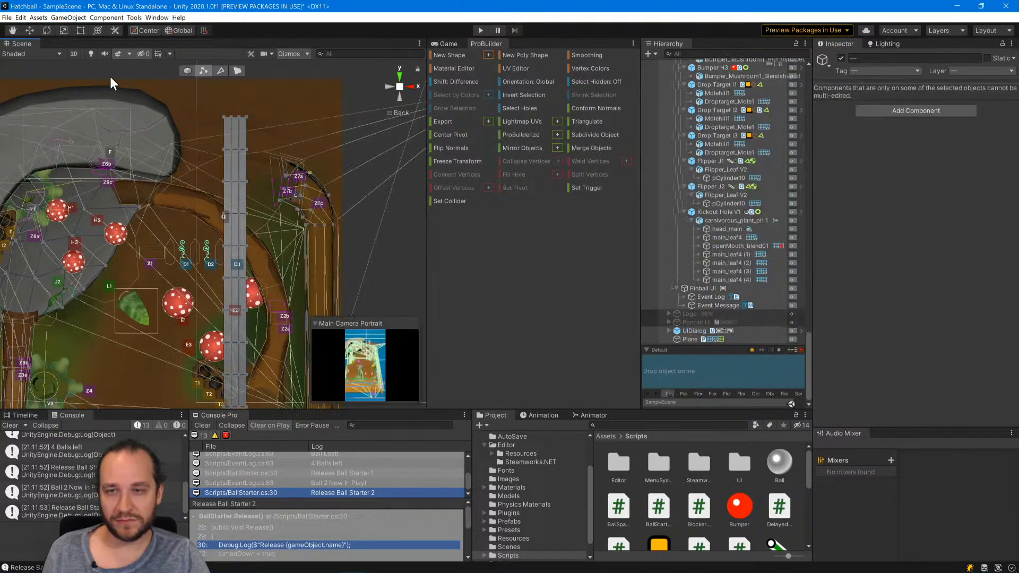
key(ctrl+z)
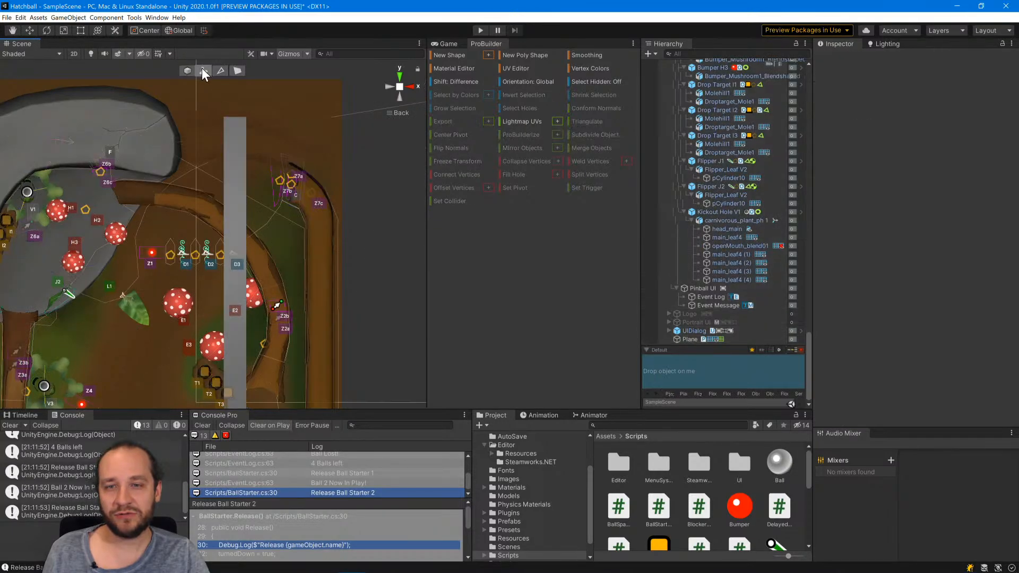
click(190, 73)
click(204, 71)
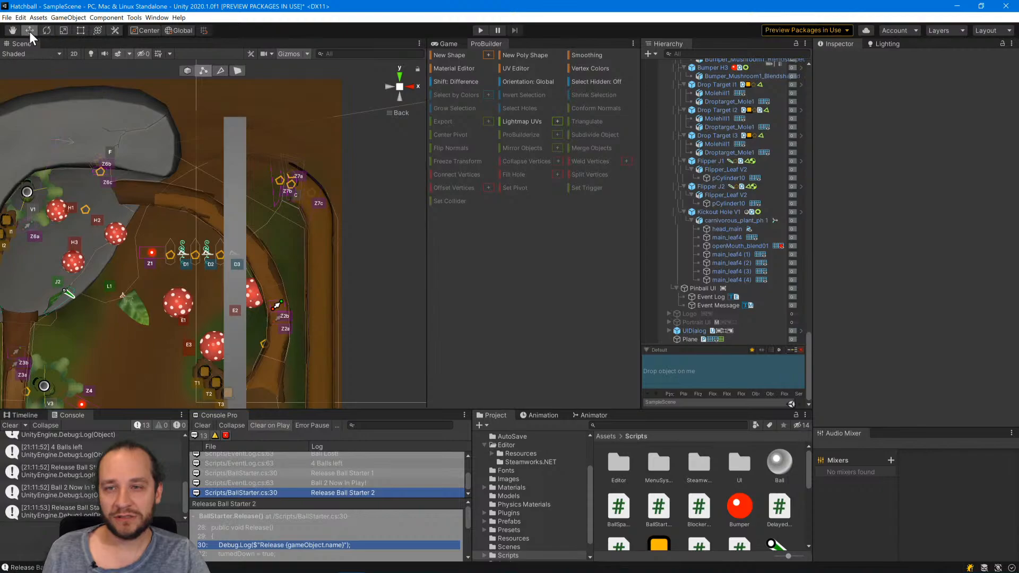
Try to rotate the whole plane about Z by about 37 degrees to align it with the curved bark ramp.
click(230, 142)
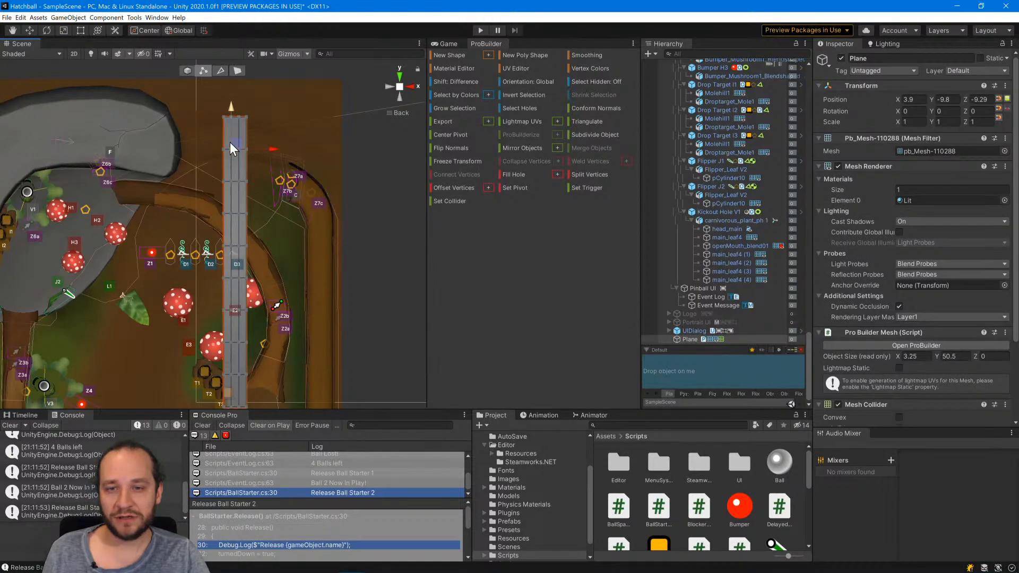
click(186, 71)
key(e)
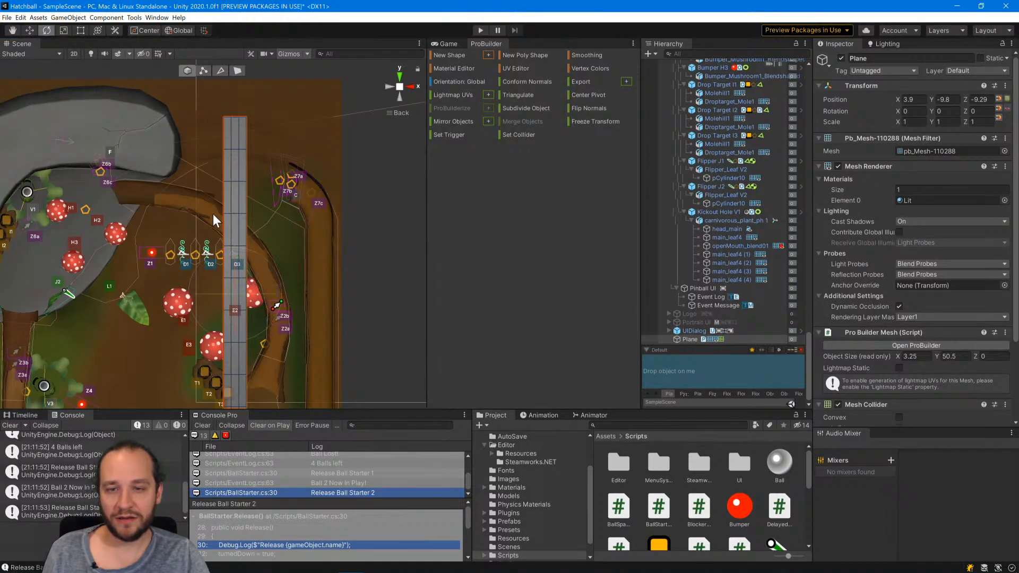
drag(262, 260, 243, 285)
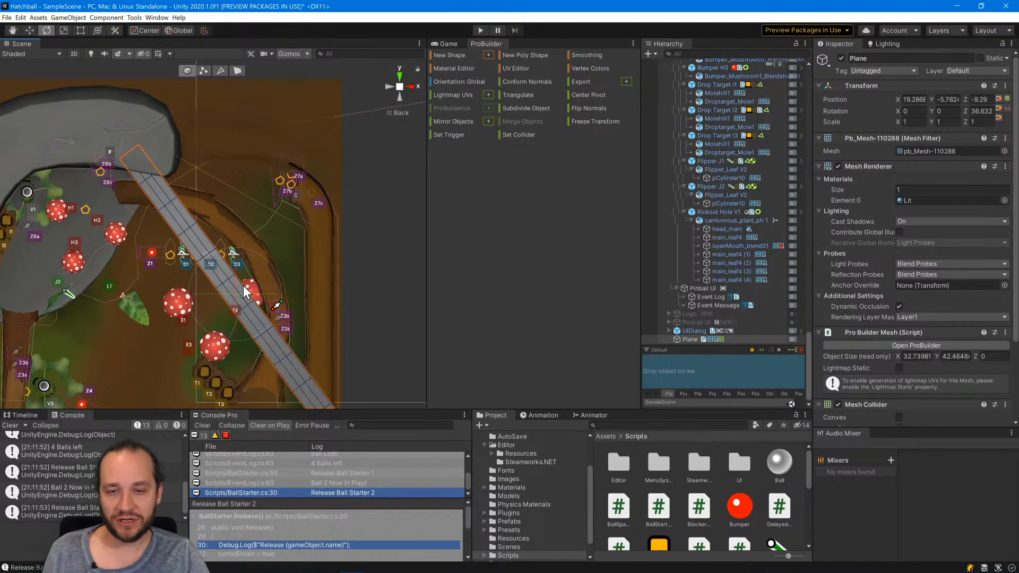
click(30, 30)
drag(244, 284, 262, 243)
key(ctrl+z)
key(ctrl+z)
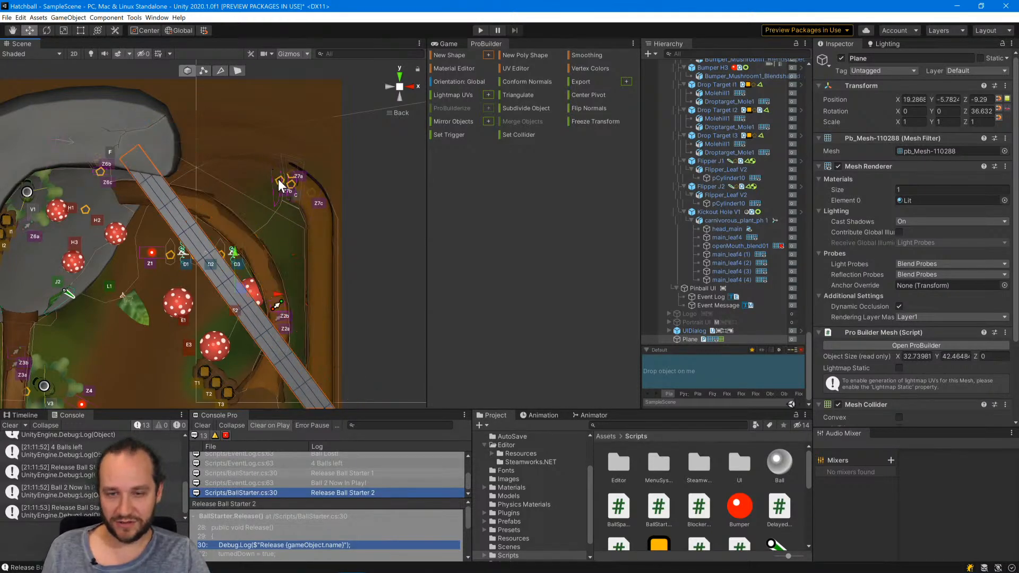
Undo the plane's rotation and put the plane into vertex editing.
click(398, 94)
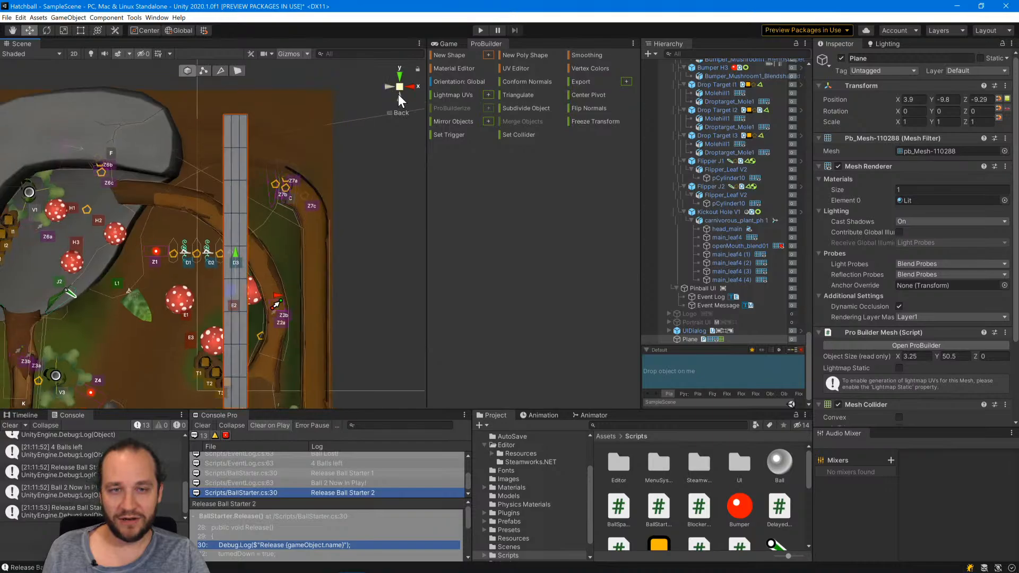
click(400, 88)
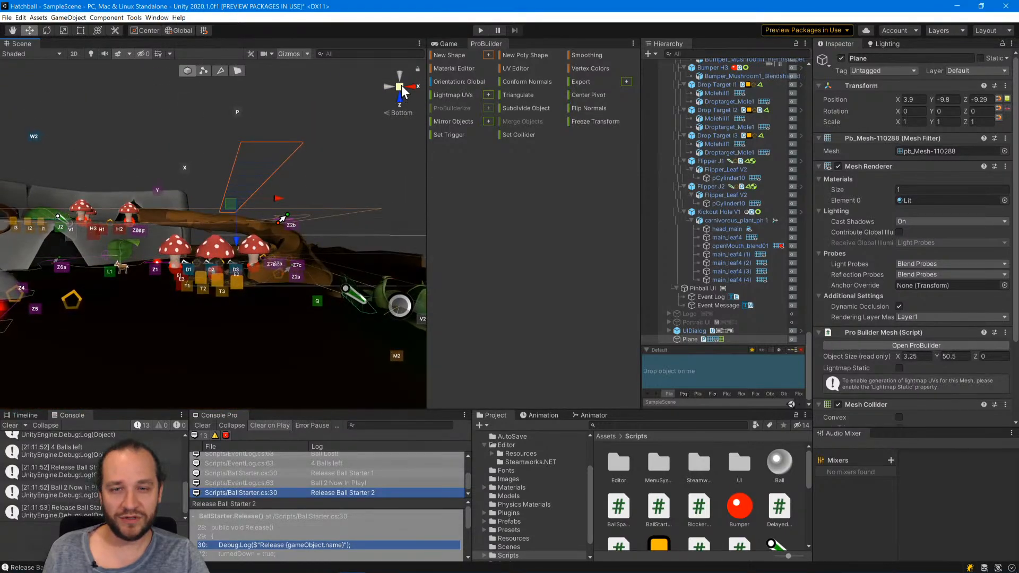
click(203, 71)
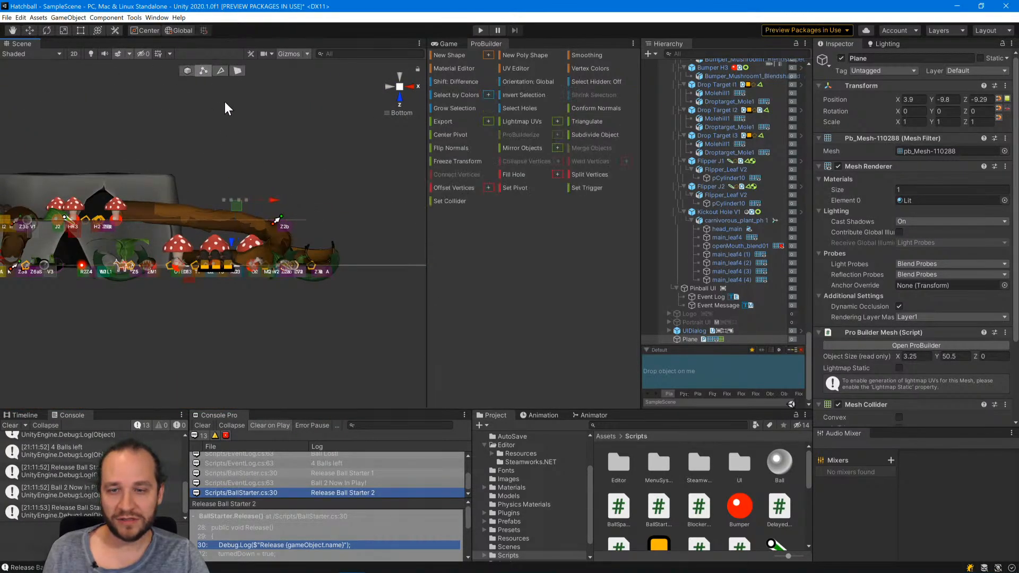
click(229, 211)
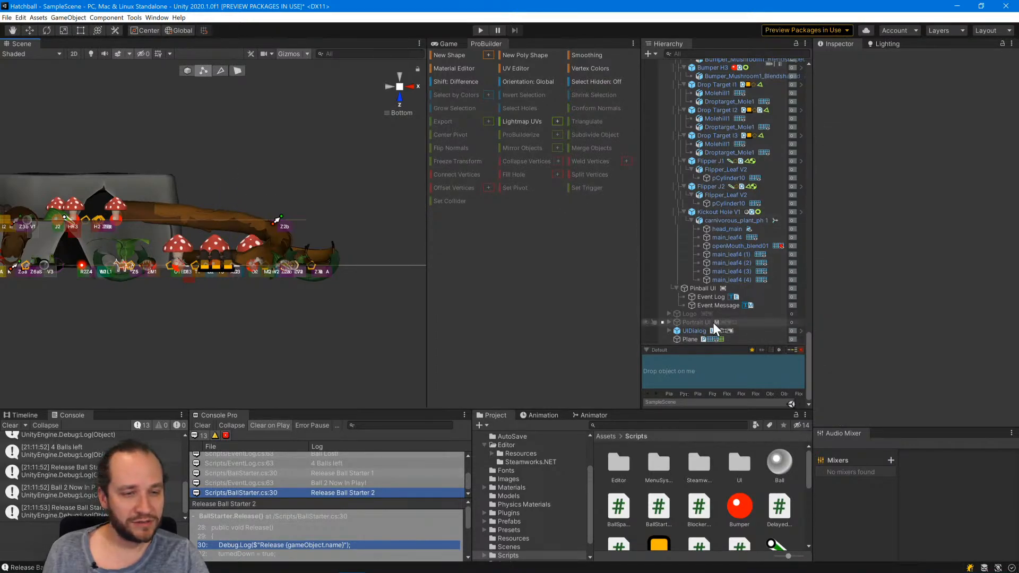
key(ctrl+z)
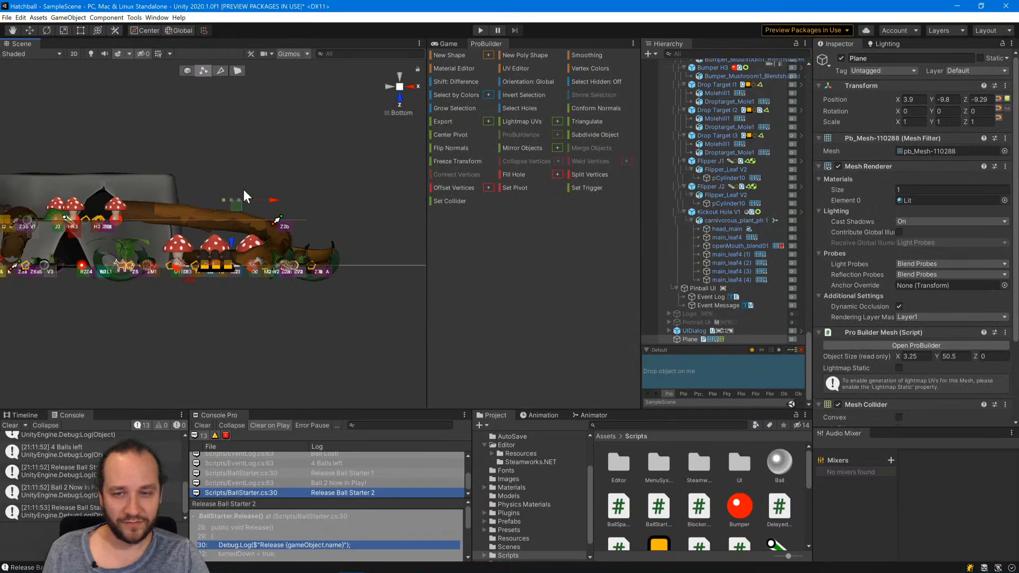
middle_drag(285, 182, 288, 195)
alt+drag(288, 195, 288, 203)
click(228, 235)
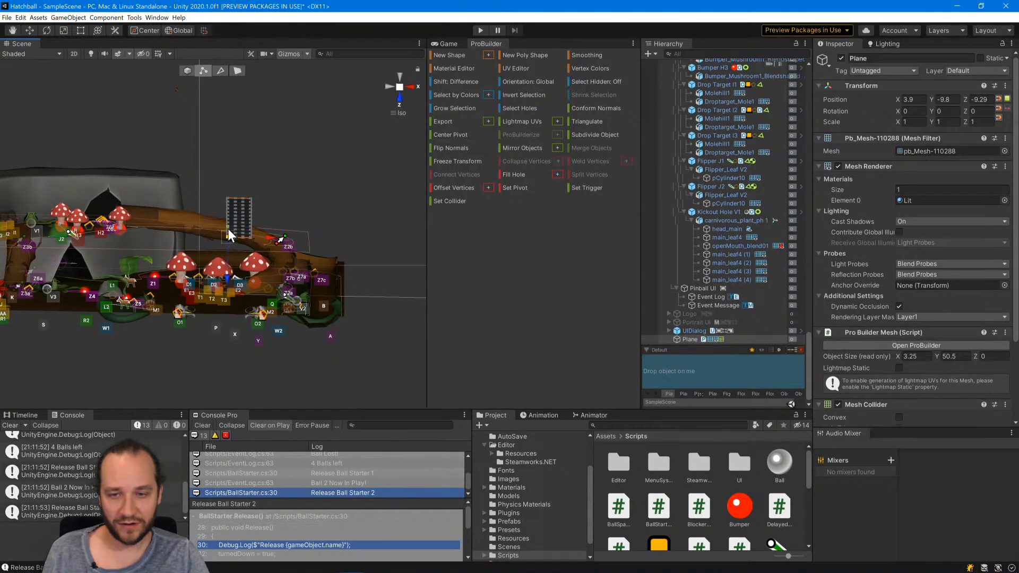
shift+click(228, 228)
scroll(273, 200, up, 4)
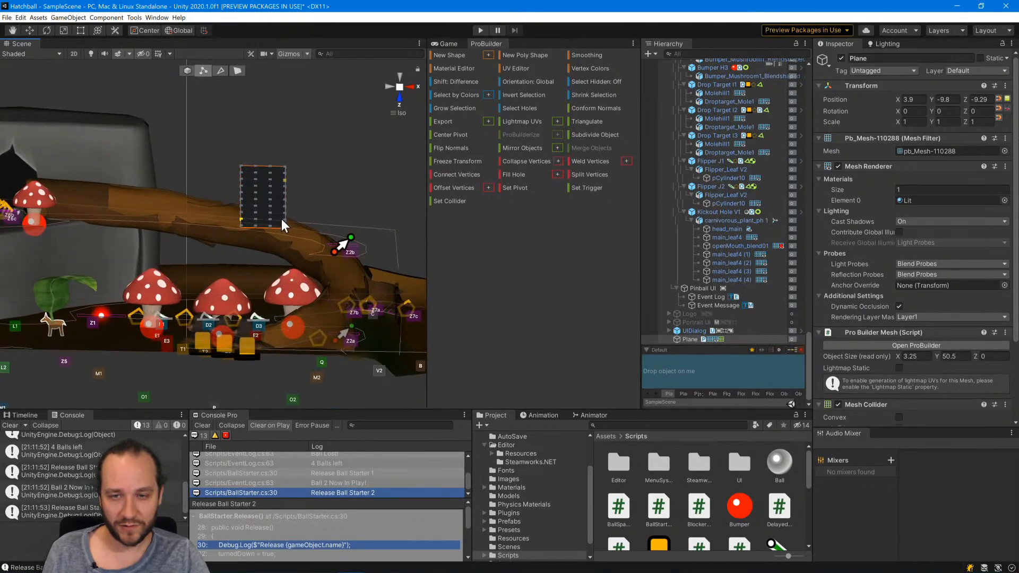
scroll(277, 202, down, 3)
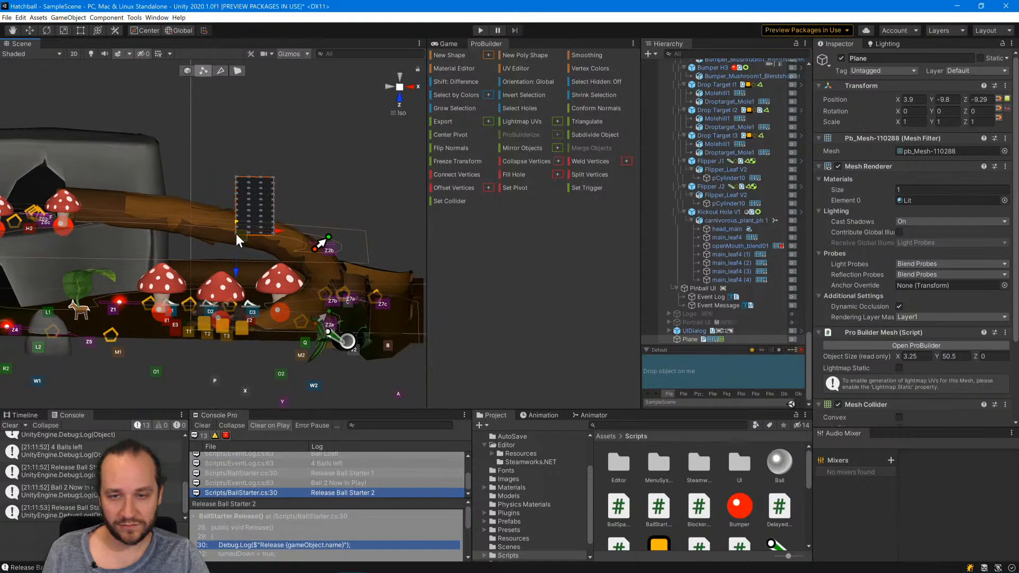
scroll(270, 230, down, 3)
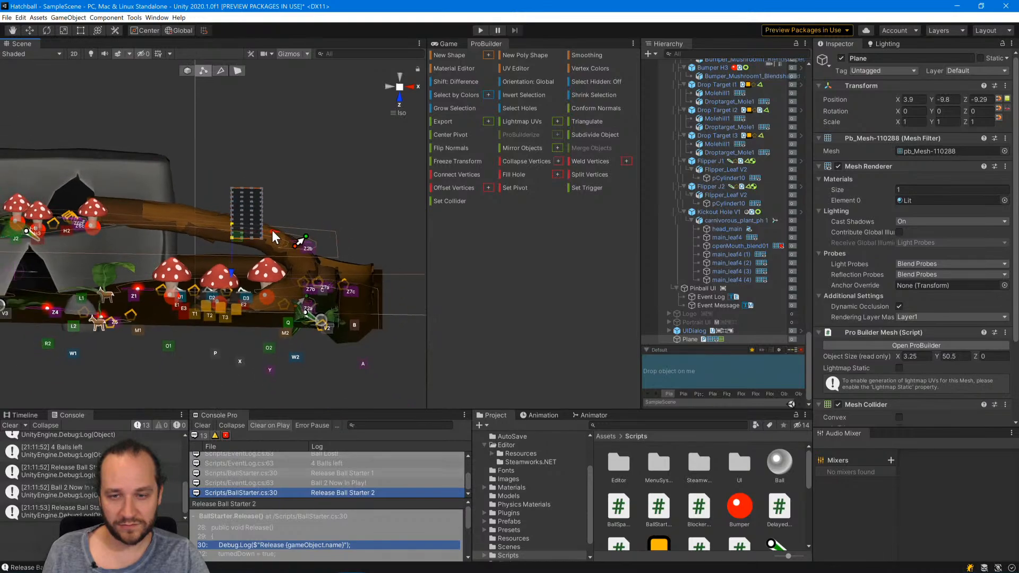
click(231, 189)
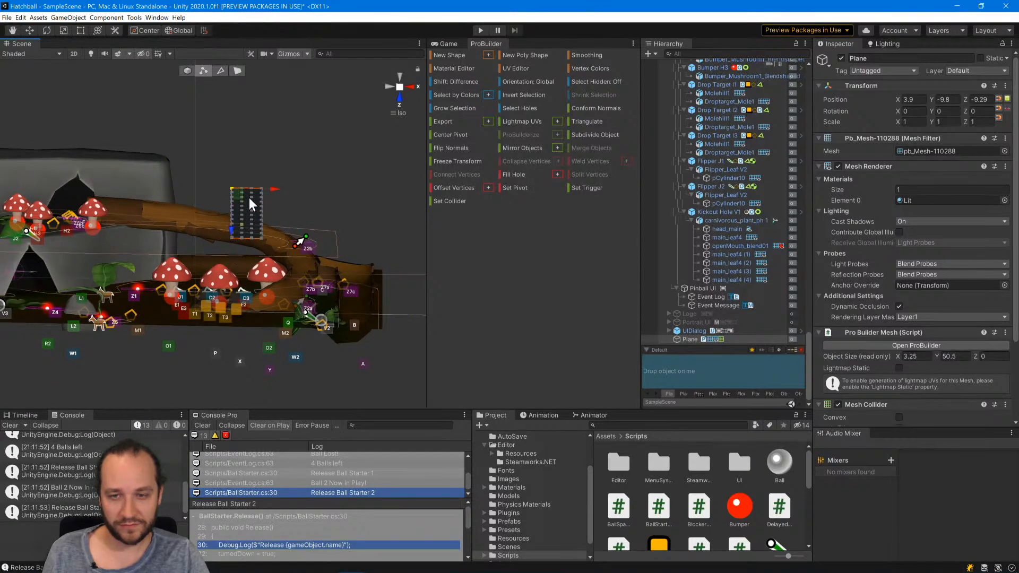
middle_drag(249, 197, 246, 243)
alt+drag(246, 243, 229, 207)
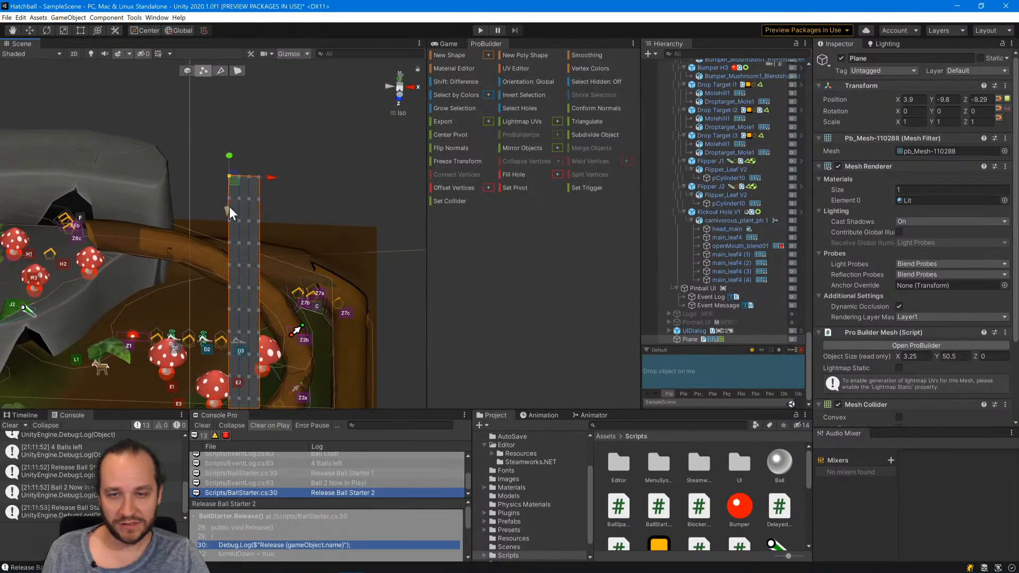
shift+click(229, 198)
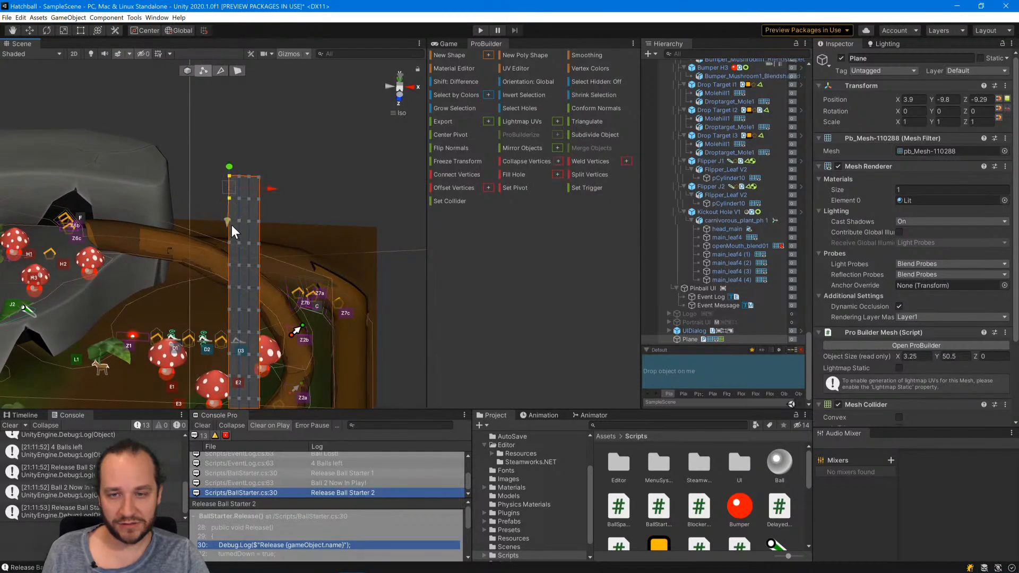
middle_drag(257, 257, 244, 223)
click(295, 279)
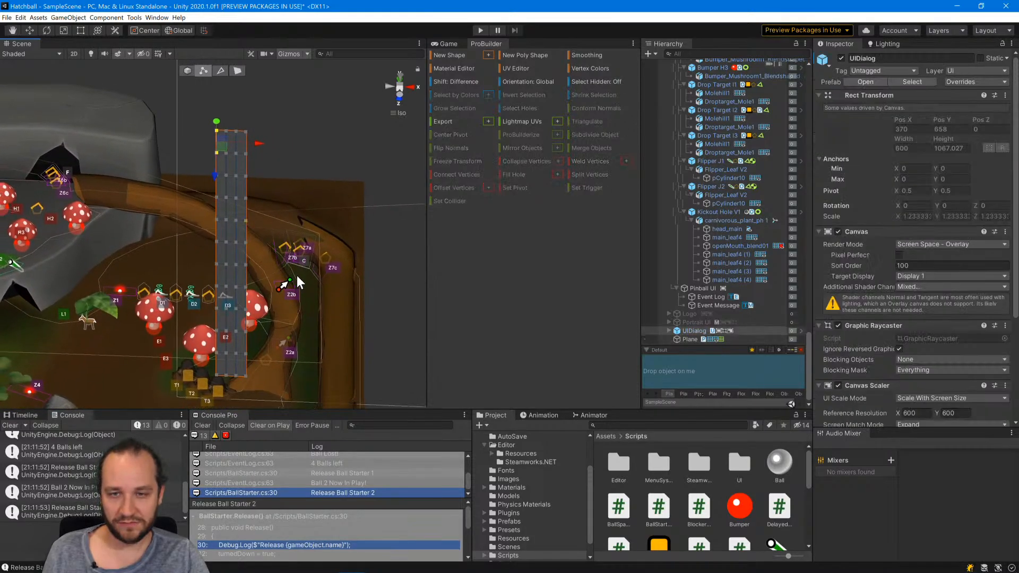
mouse_move(299, 250)
alt+mouse_down()
mouse_move(348, 295)
mouse_move(284, 238)
alt+mouse_up()
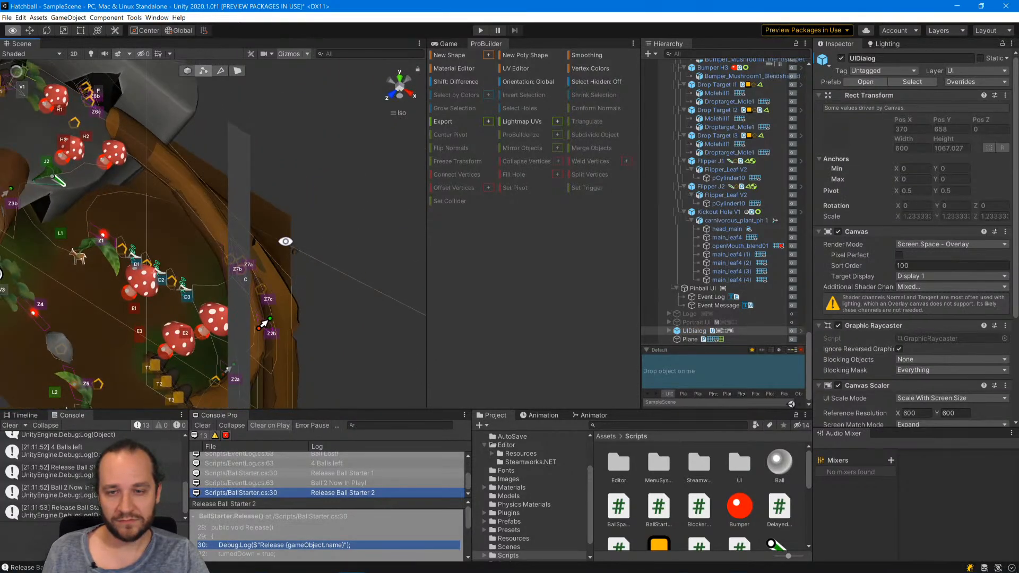
Select all vertices along both long edges of the plane and raise them along Z by about 1.82 to form side lips.
click(235, 187)
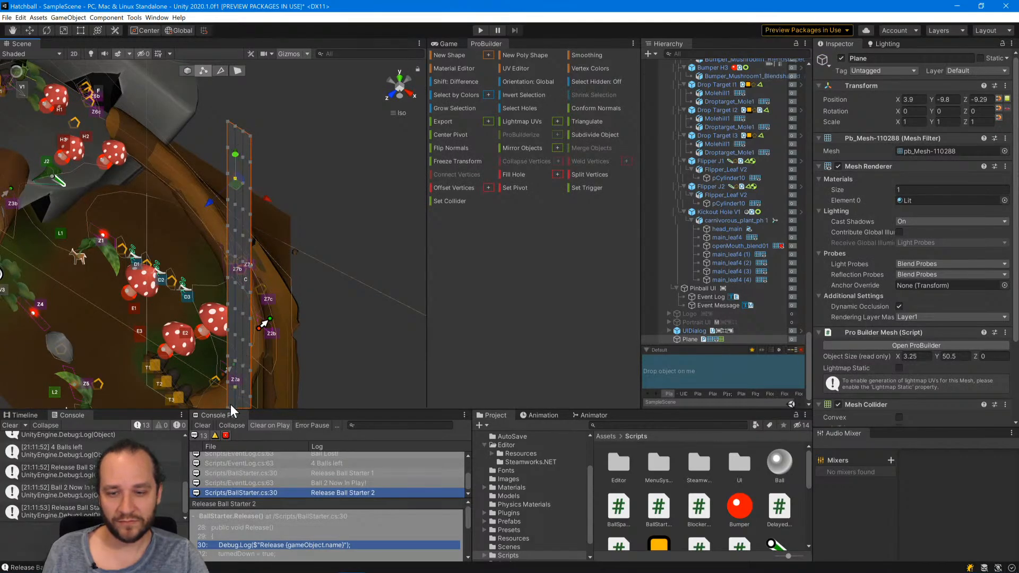
middle_drag(238, 336, 253, 273)
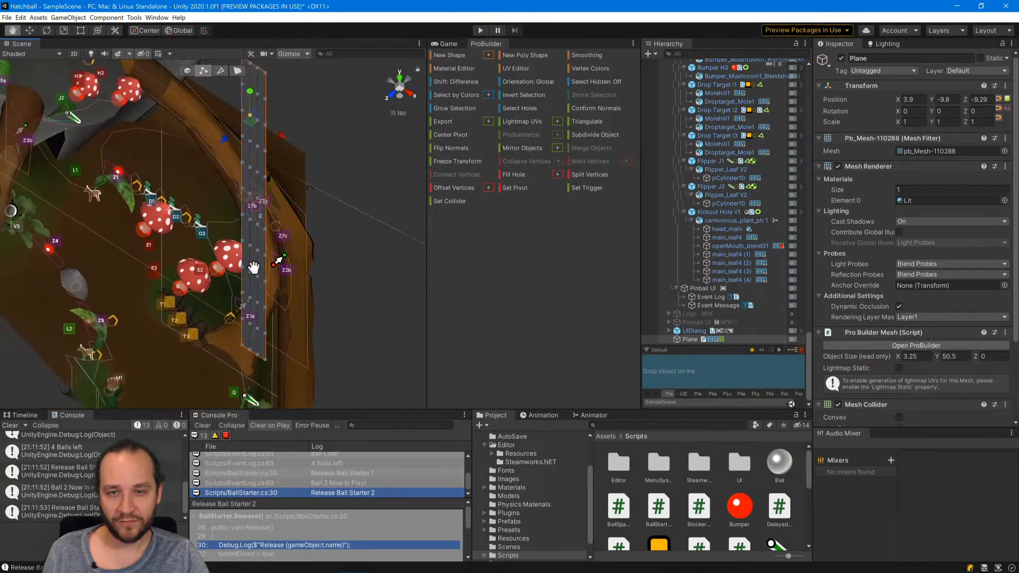
click(243, 346)
alt+drag(288, 337, 199, 239)
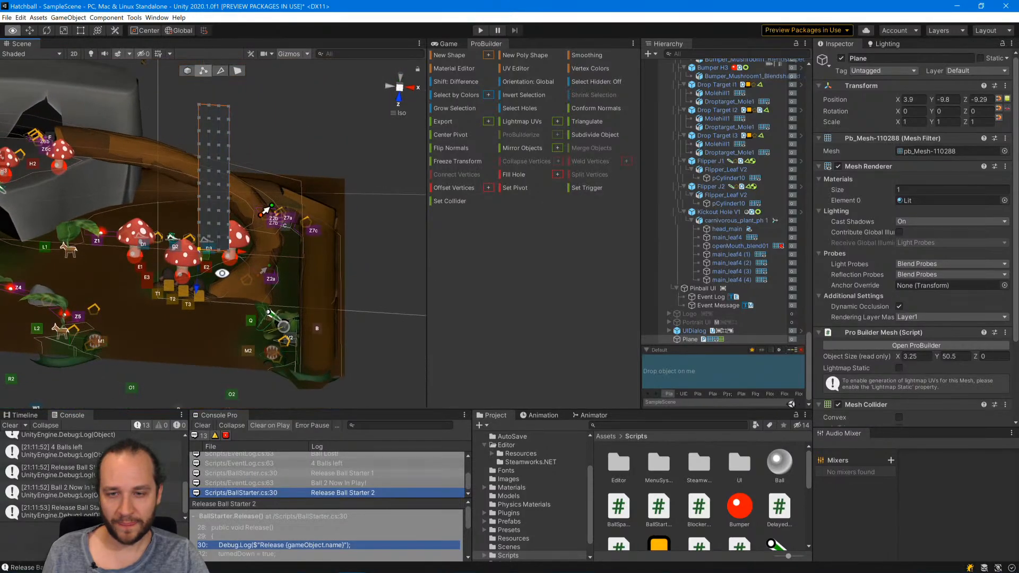
shift+click(200, 222)
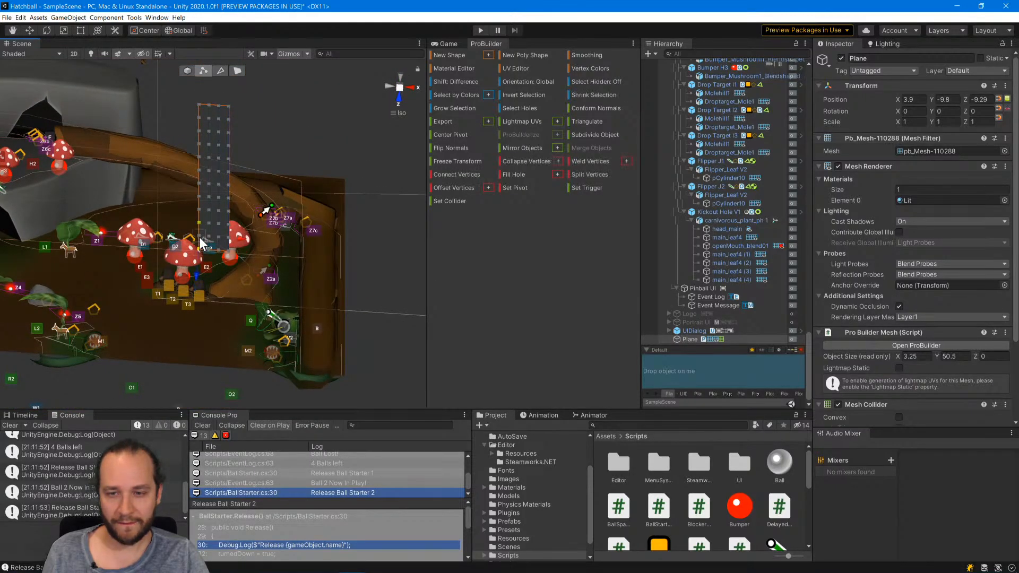
shift+click(199, 209)
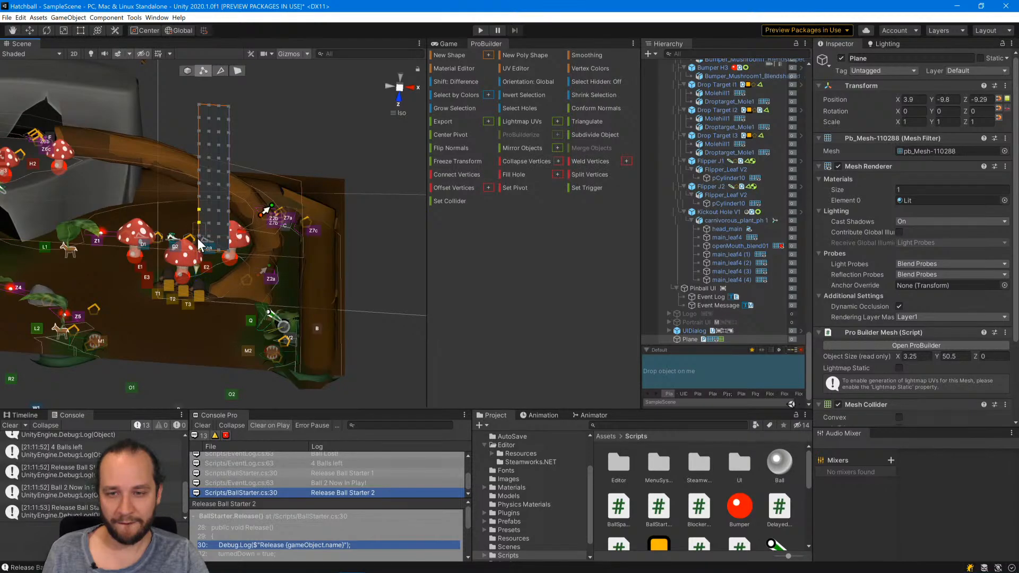
shift+click(199, 197)
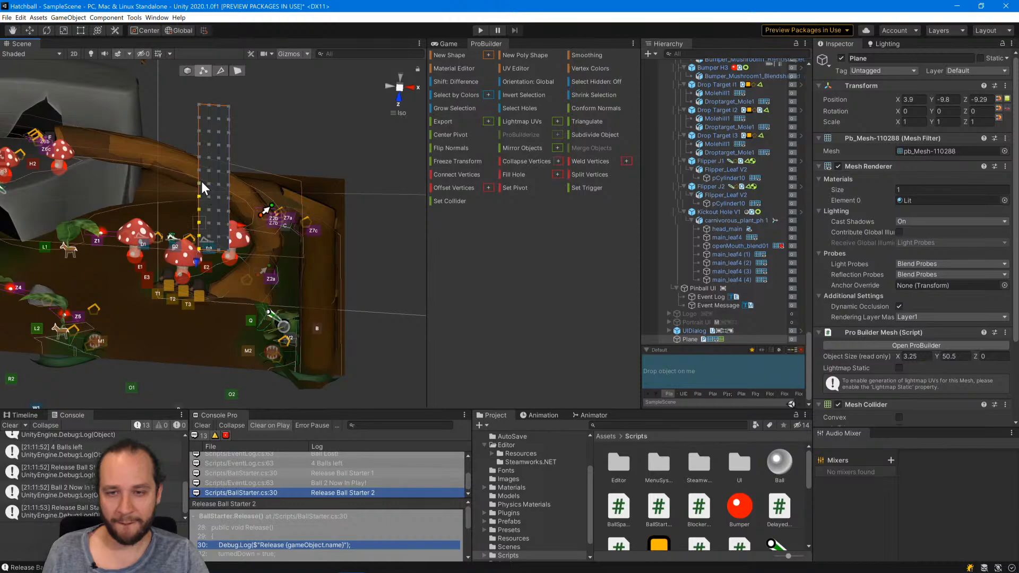
drag(201, 179, 228, 114)
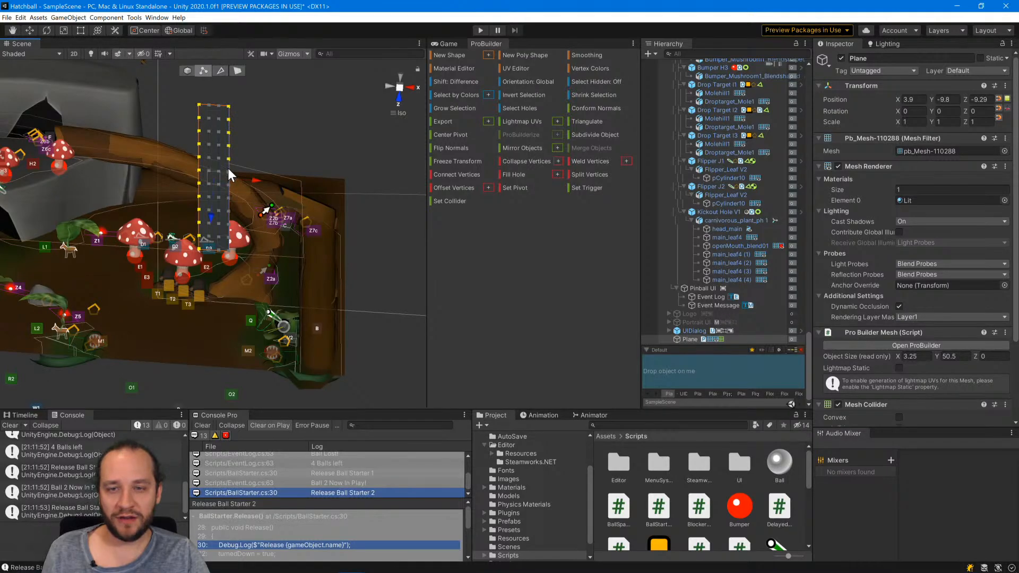
shift+click(228, 187)
shift+click(229, 200)
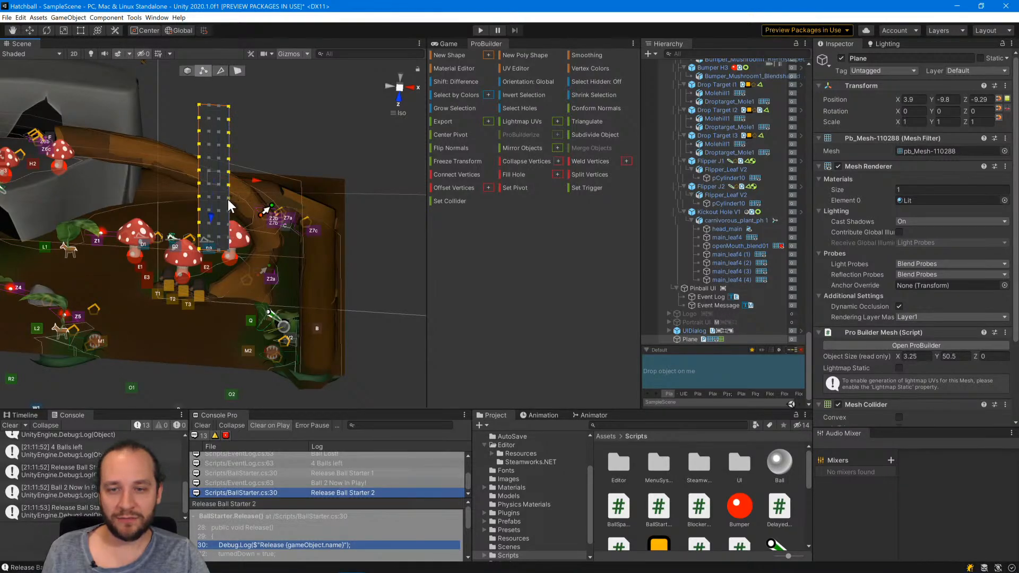
shift+click(228, 213)
shift+click(228, 226)
shift+click(228, 238)
shift+click(228, 251)
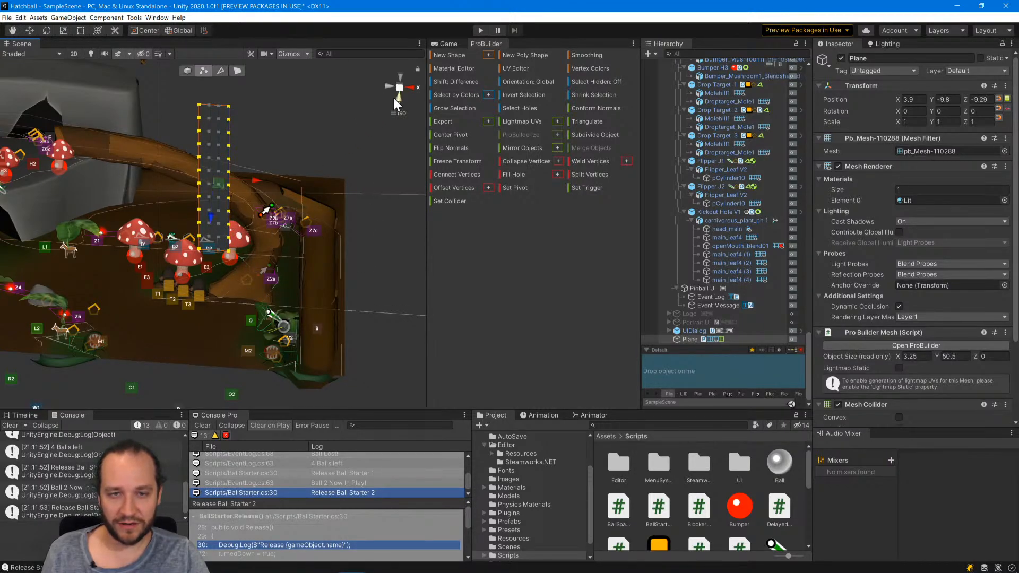
click(387, 86)
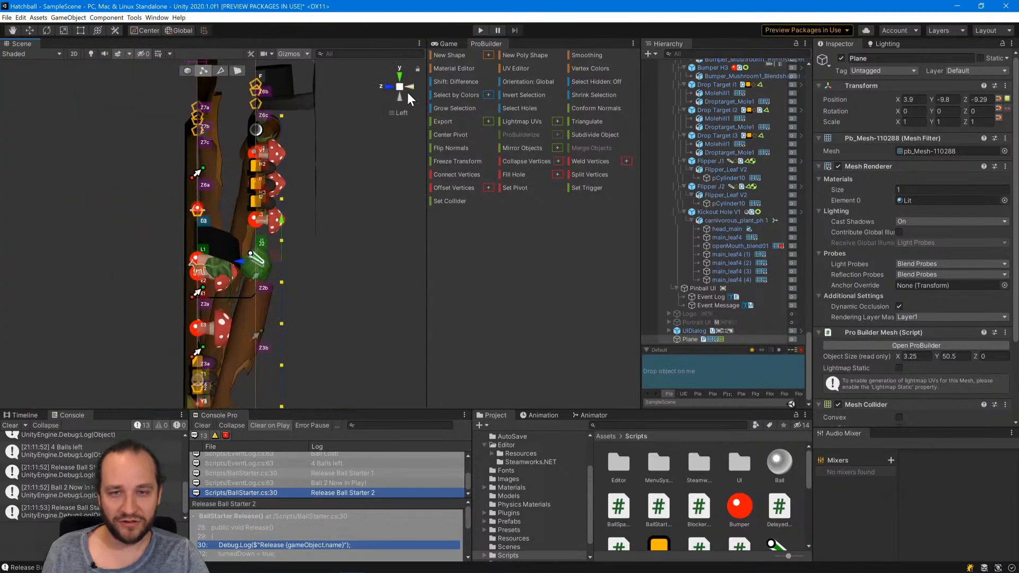
click(400, 99)
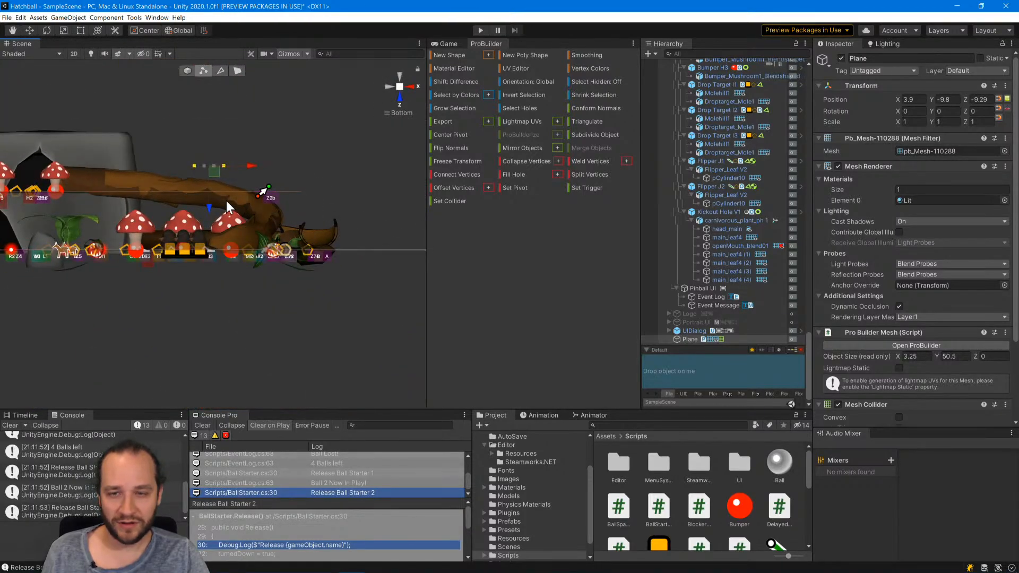
drag(208, 205, 212, 192)
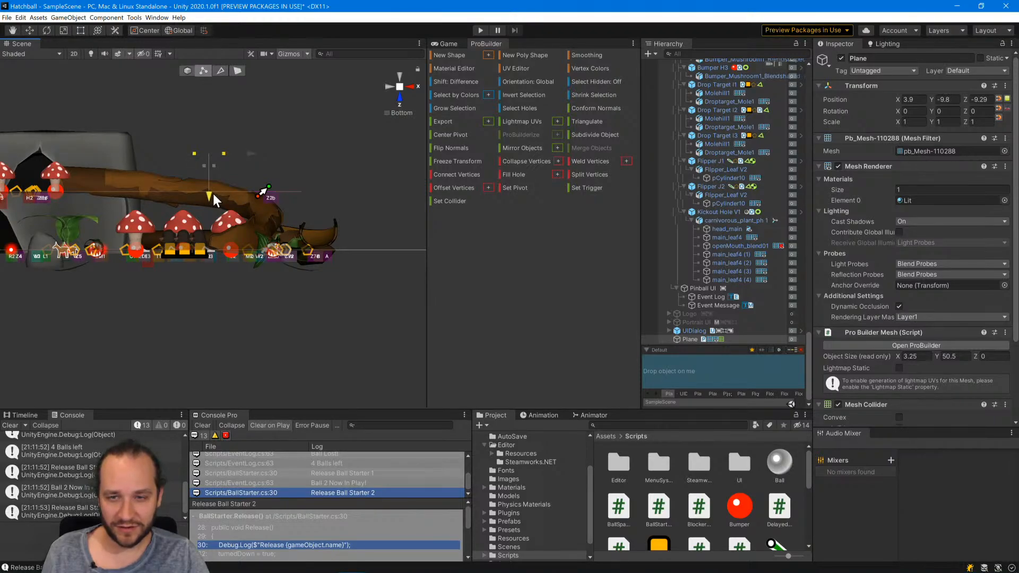
drag(214, 193, 212, 190)
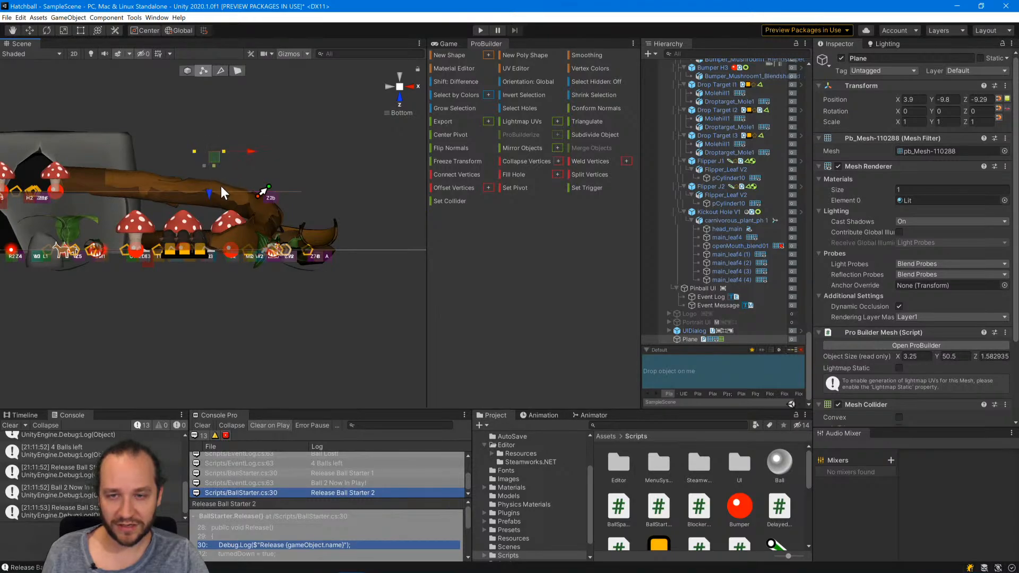
drag(209, 190, 214, 183)
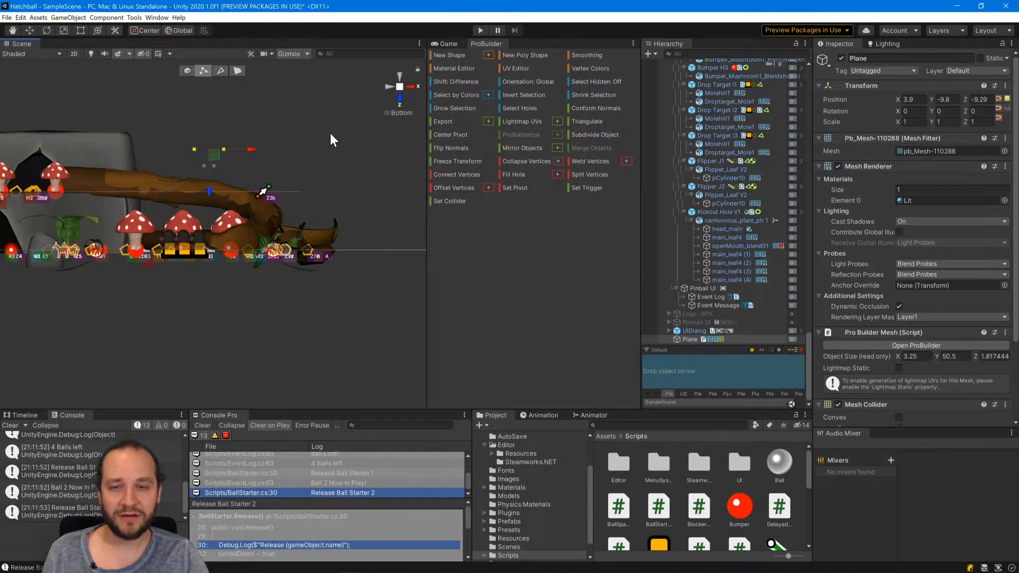
Rotate the whole plane about 33.5 degrees about Z and move it to X 21.17, Y -0.98 over the curved bark ramp.
click(330, 133)
alt+drag(300, 173, 338, 291)
click(403, 86)
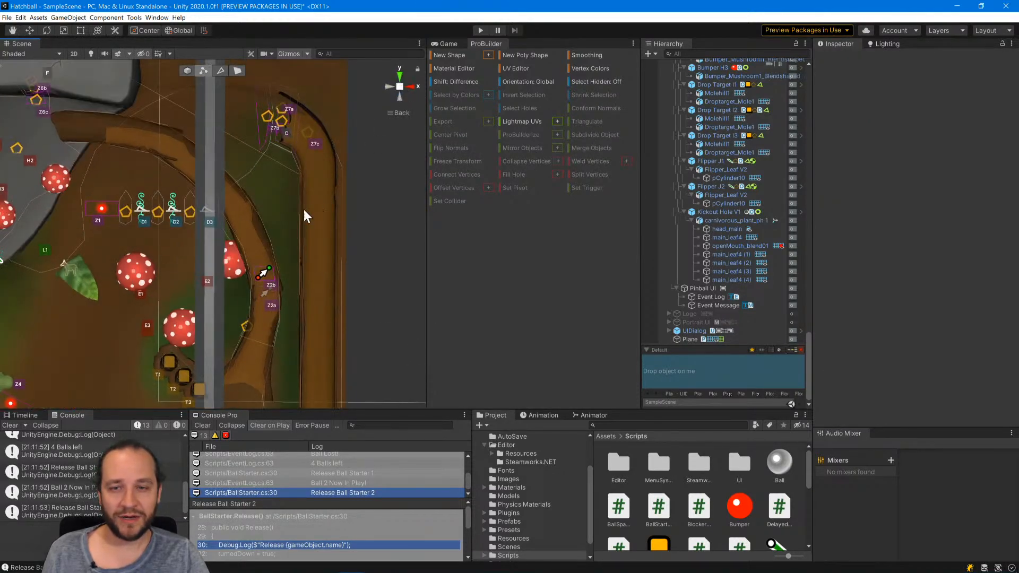
click(214, 263)
click(183, 71)
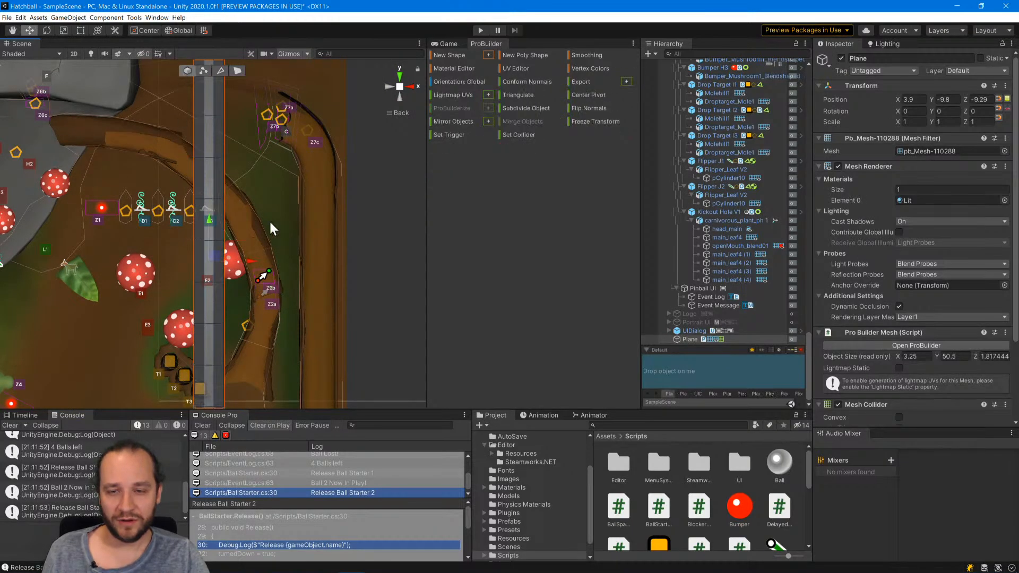
scroll(271, 224, down, 3)
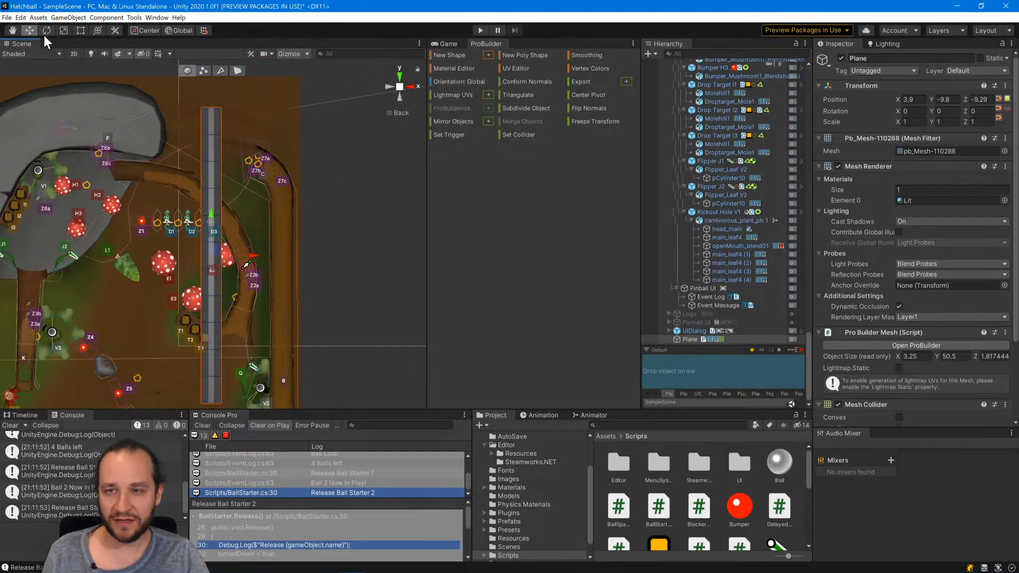
click(46, 32)
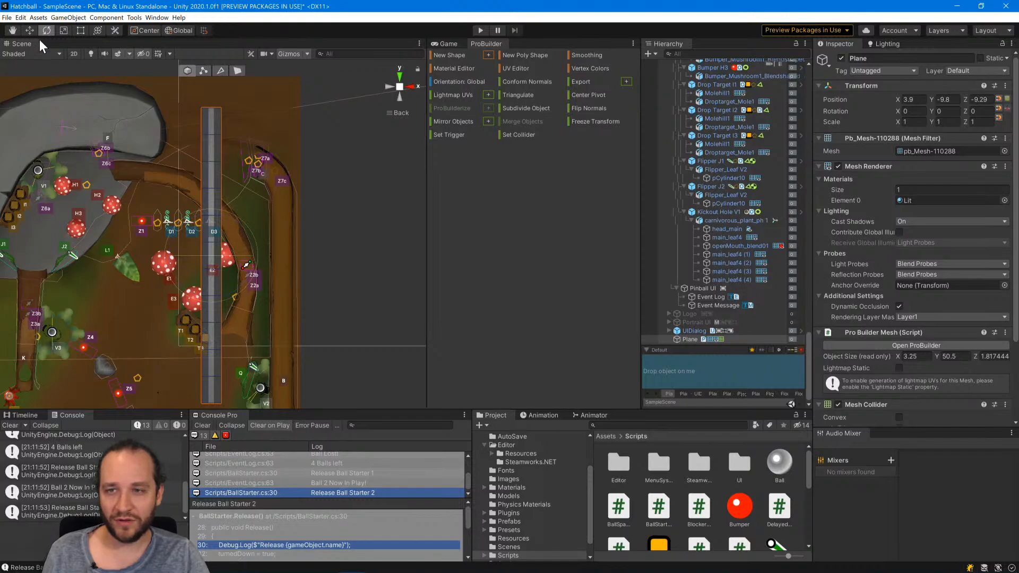
drag(244, 231, 229, 186)
key(w)
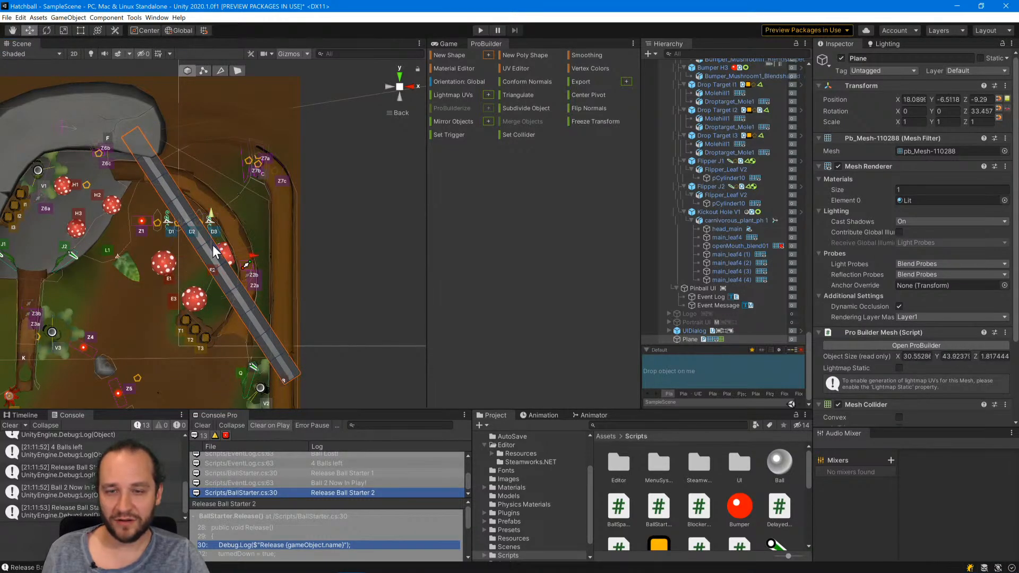
drag(227, 241, 237, 215)
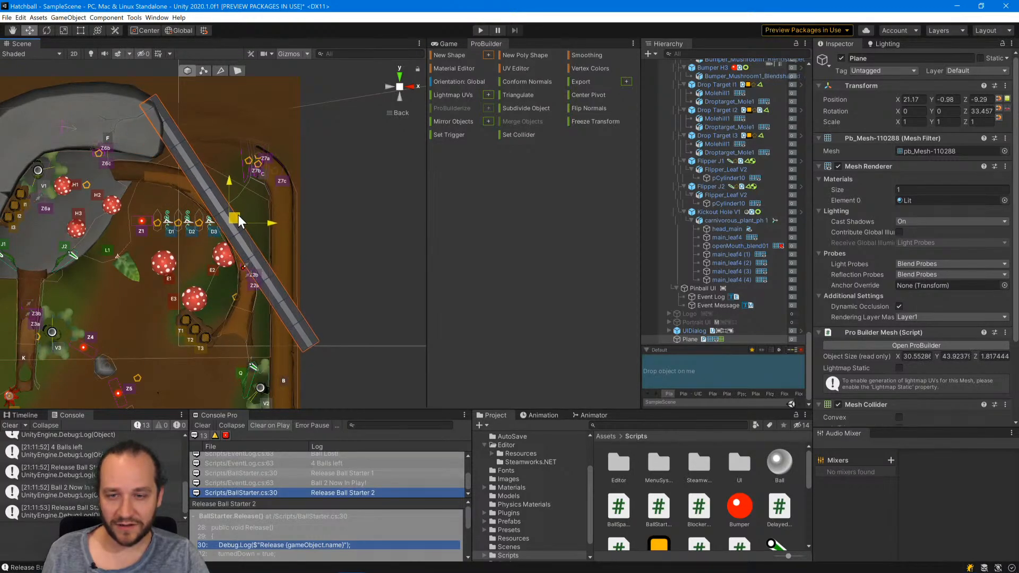
Put the plane into vertex editing, select the cross row of vertices just above the E2 bumper and rotate it slightly about Z.
click(203, 70)
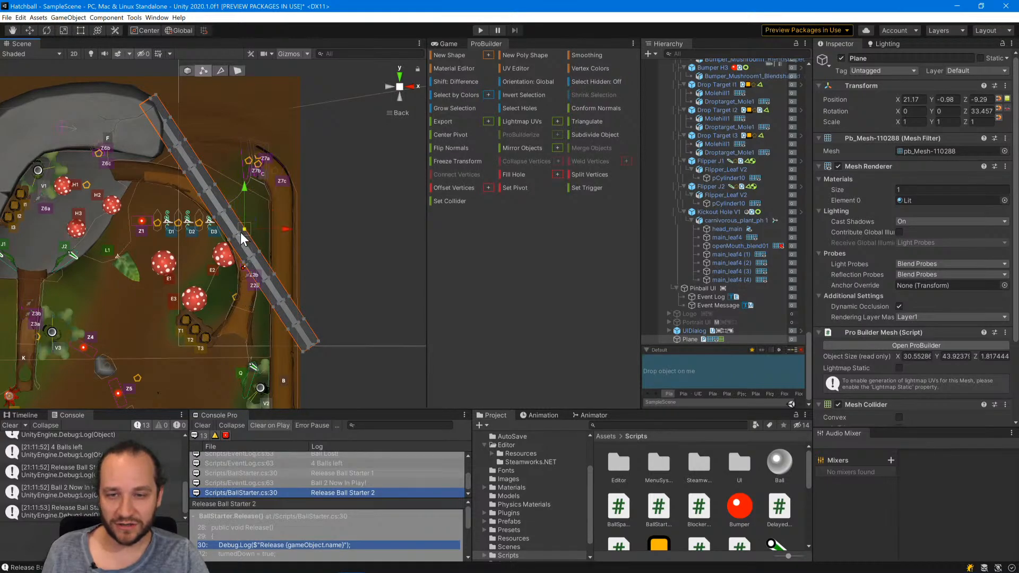
scroll(243, 240, up, 4)
scroll(257, 237, up, 3)
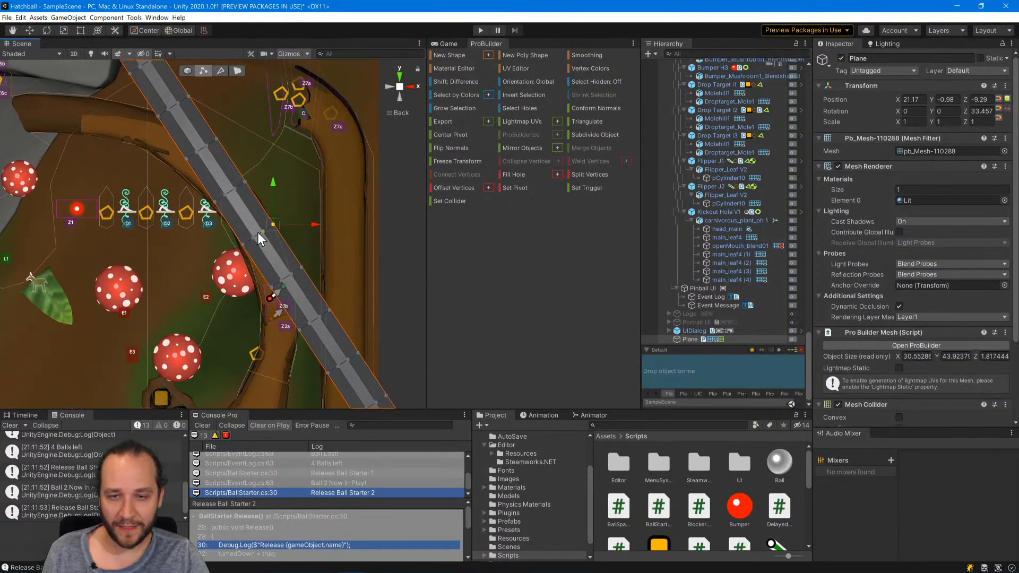
shift+click(263, 230)
shift+click(253, 238)
shift+click(242, 245)
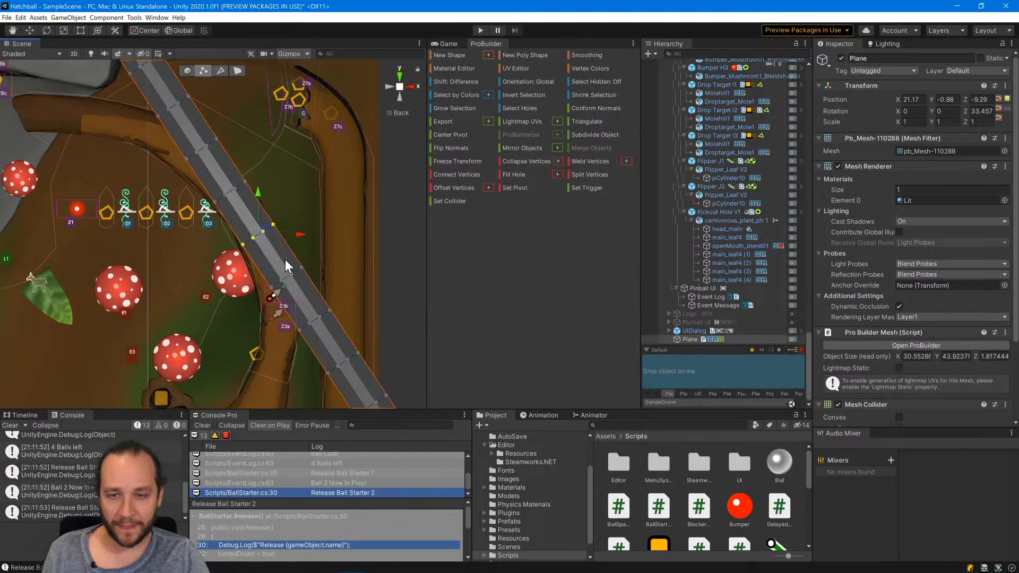
click(62, 32)
click(49, 32)
drag(289, 204, 295, 214)
click(98, 31)
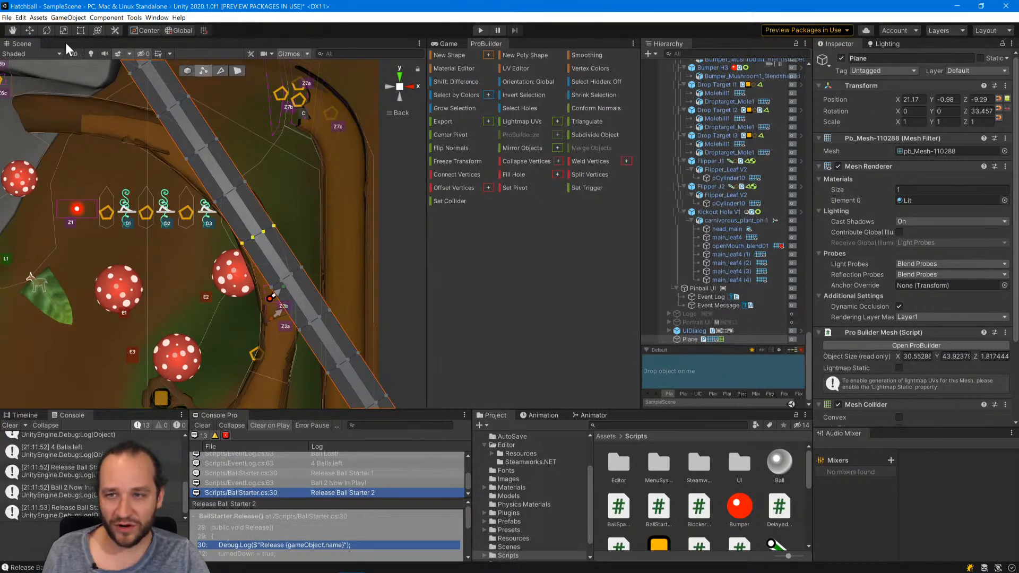
Move the next cross row of vertices onto the curve beside the E2 bumper and rotate it slightly about Z.
key(w)
drag(264, 226, 272, 254)
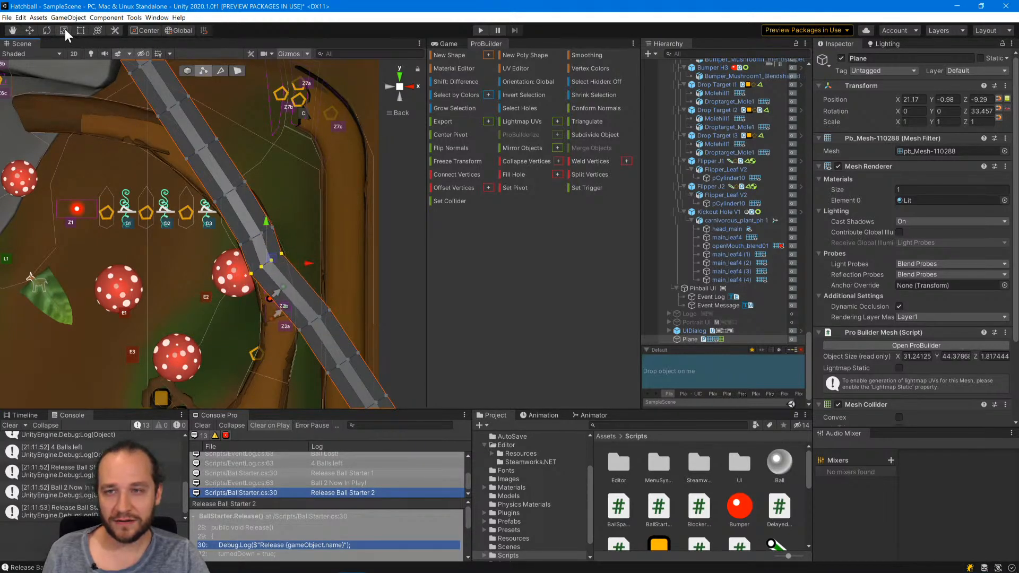
key(e)
mouse_move(296, 237)
mouse_down()
mouse_move(306, 254)
mouse_move(290, 247)
mouse_up()
Move the following cross row onto the bark ramp just past the E2 bumper and rotate it to run straight across the ramp.
click(30, 27)
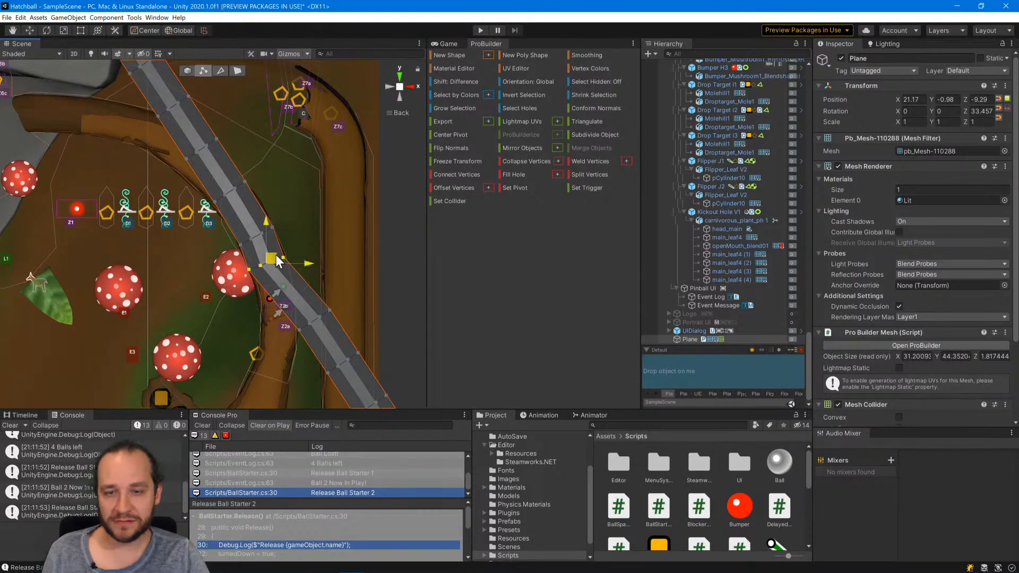
drag(279, 253, 287, 303)
click(46, 31)
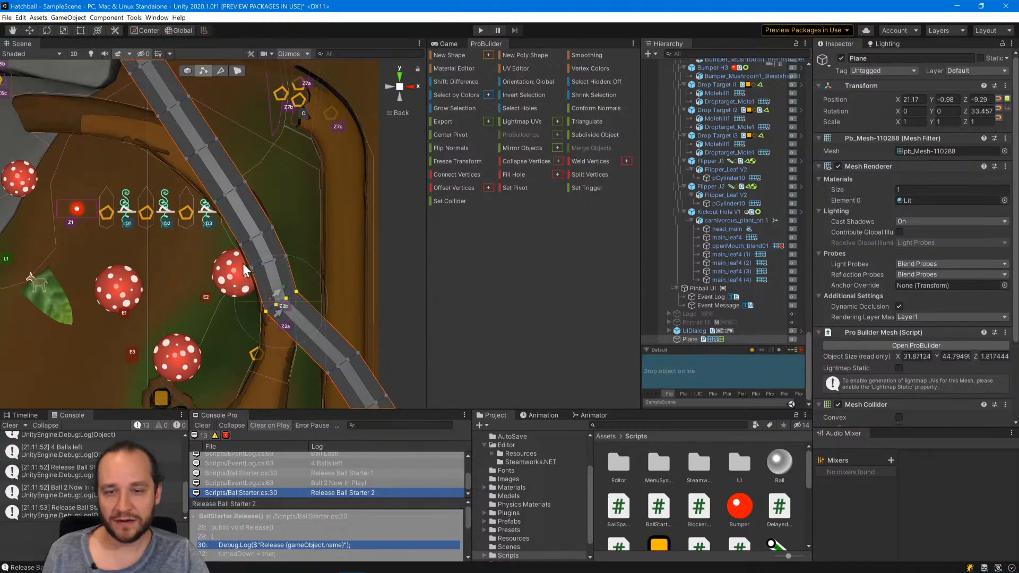
drag(310, 272, 289, 291)
click(29, 30)
key(e)
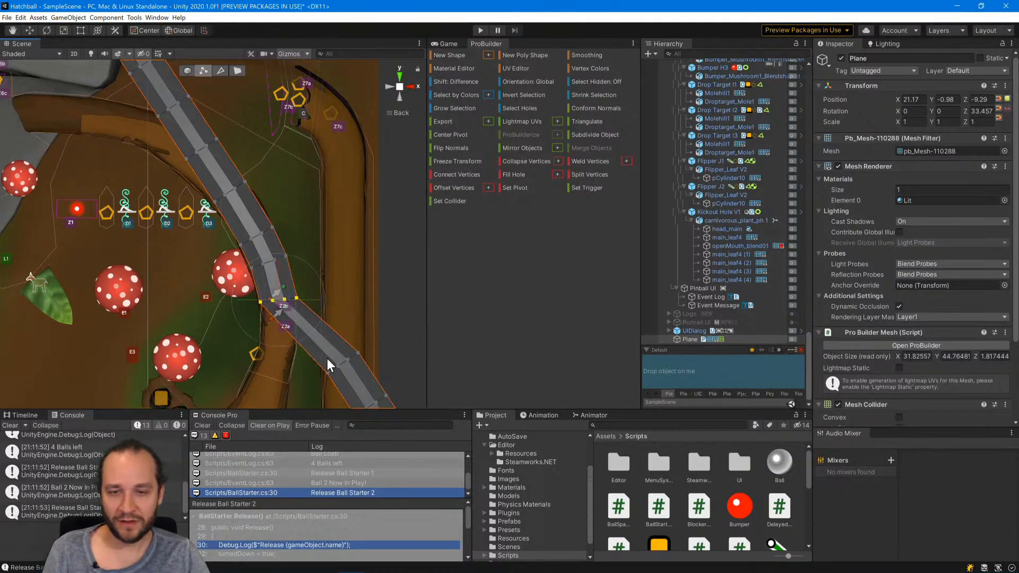
Select the third-last cross row of the plane, rotate it horizontal about Z and move it onto the straight part of the bark ramp.
key(w)
click(358, 352)
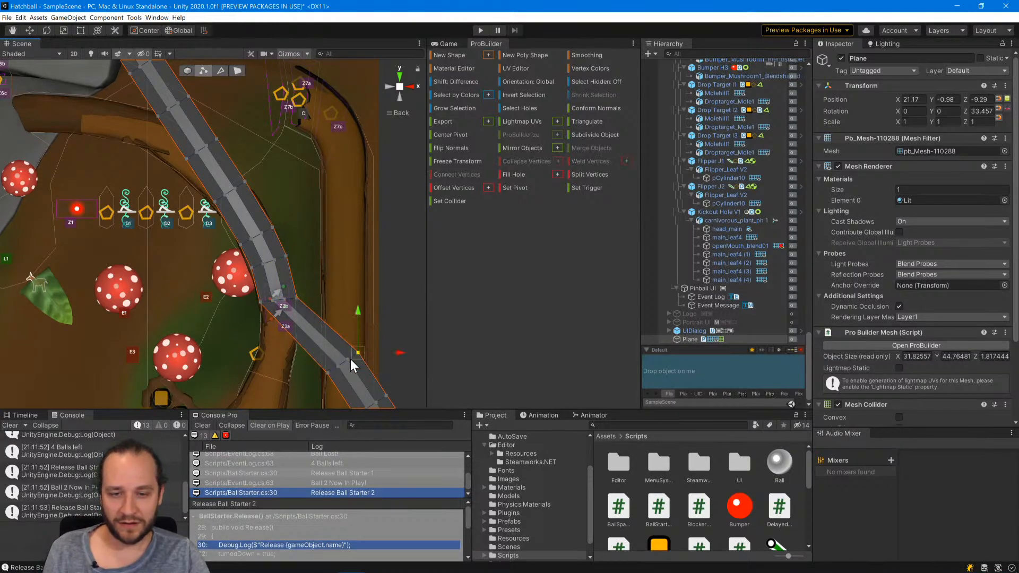
shift+click(348, 360)
shift+click(337, 366)
shift+click(328, 372)
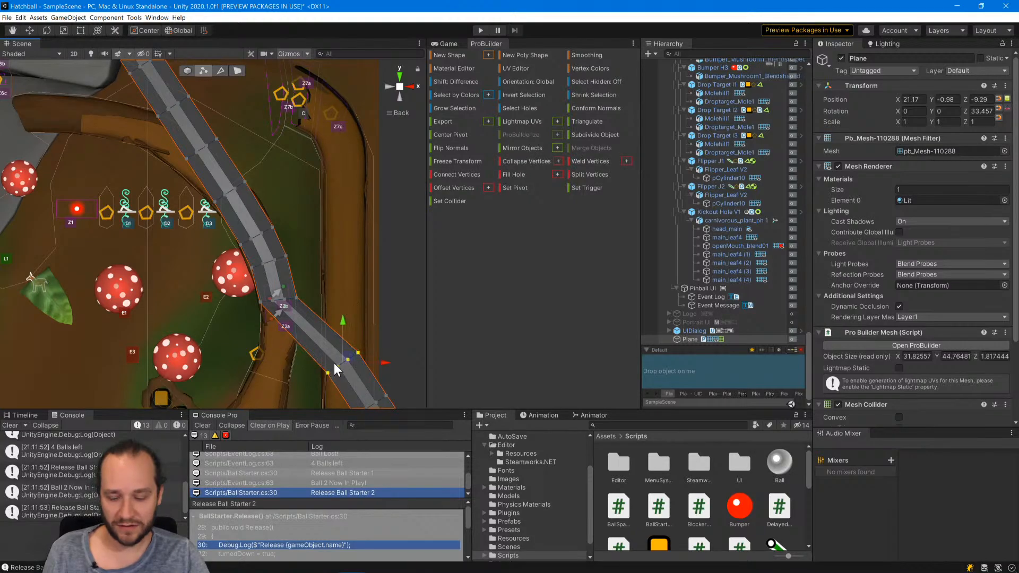
key(e)
drag(381, 348, 377, 390)
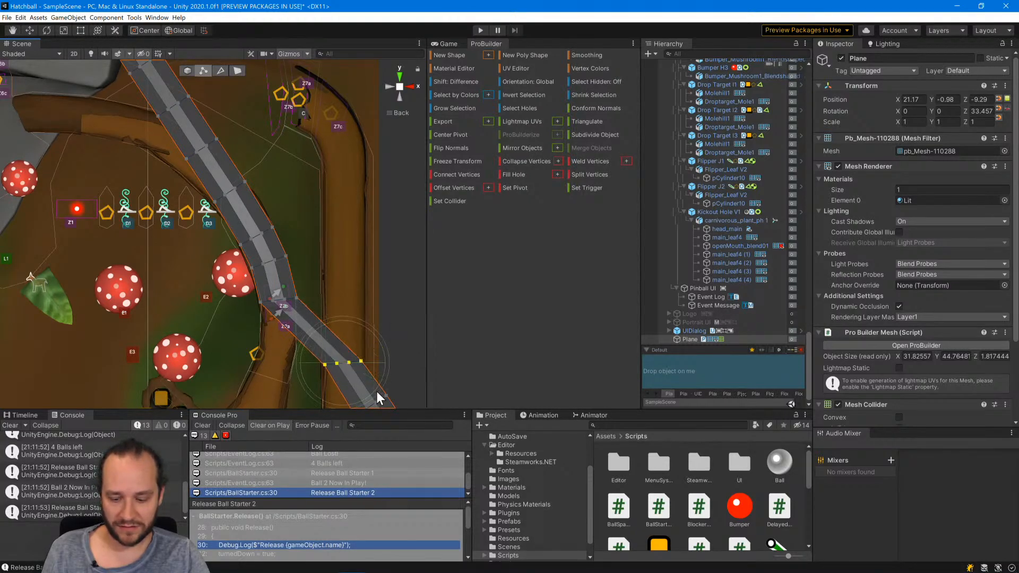
key(w)
drag(348, 360, 288, 342)
middle_drag(324, 307, 309, 171)
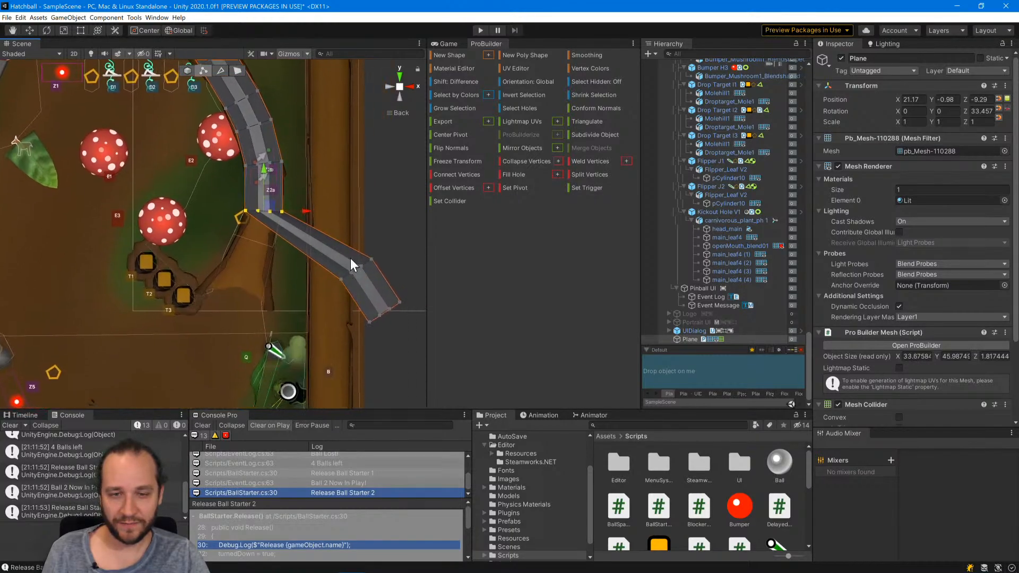
Select the second-last cross row, move it onto the lower part of the bark ramp and rotate it to follow the bend.
click(370, 259)
key(q)
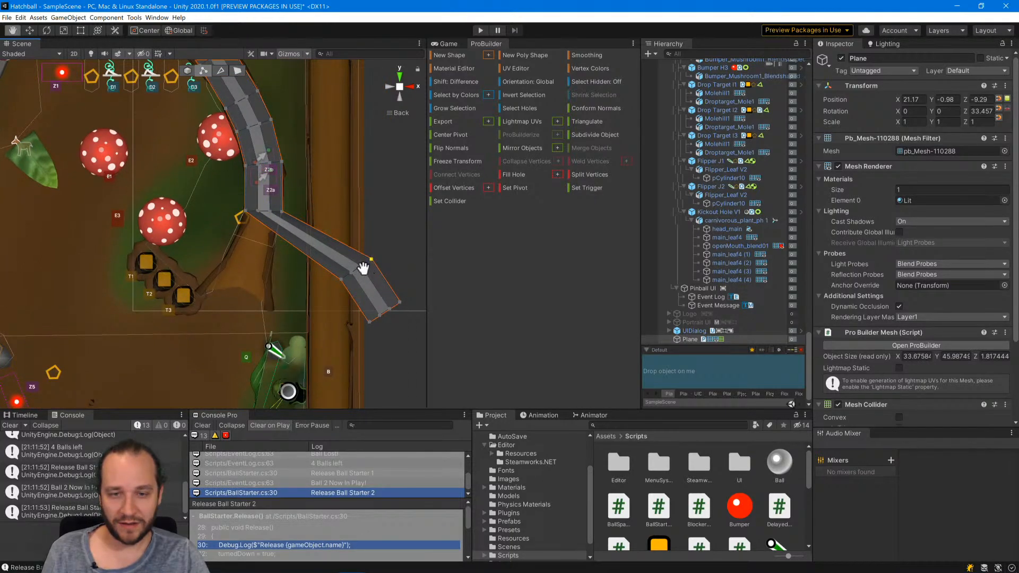
shift+click(361, 266)
shift+click(351, 273)
shift+click(341, 278)
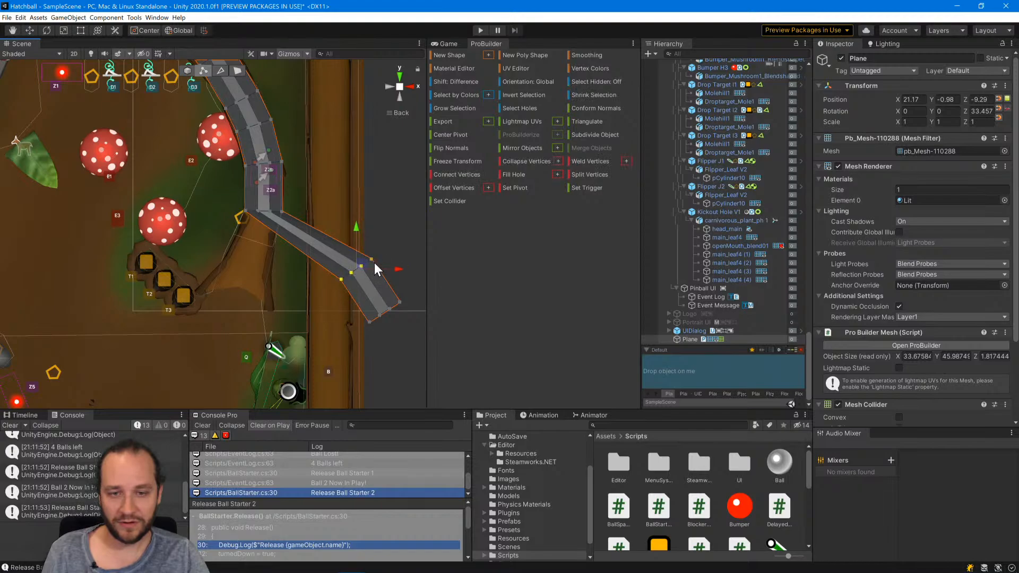
drag(365, 263, 259, 335)
key(e)
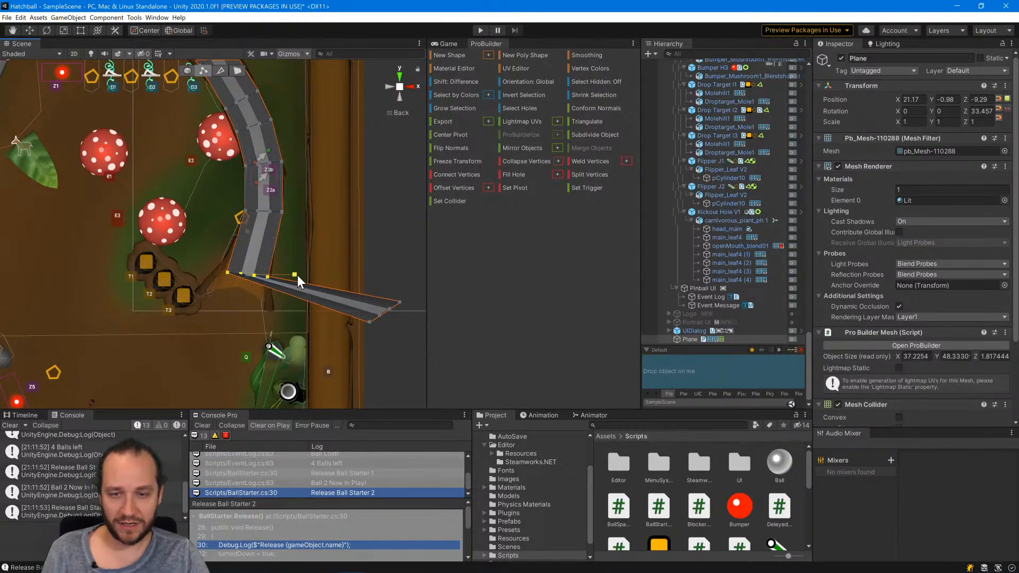
drag(297, 275, 253, 267)
key(e)
key(w)
Move the plane's end row of vertices to the ramp's exit beside the T3 target, then rotate and widen it to match the flared end.
click(397, 307)
shift+click(390, 308)
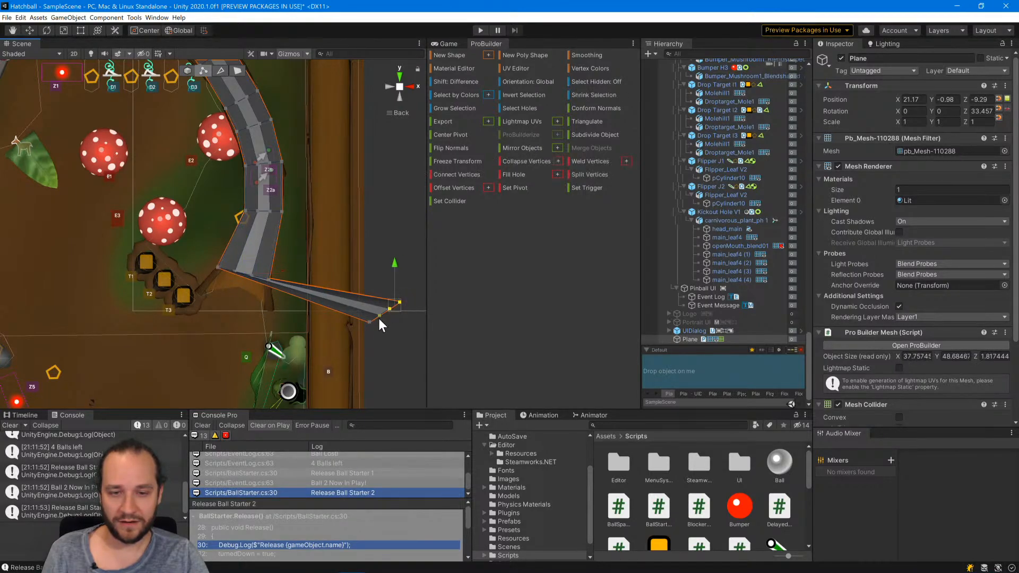
shift+click(370, 322)
drag(387, 304, 276, 378)
key(e)
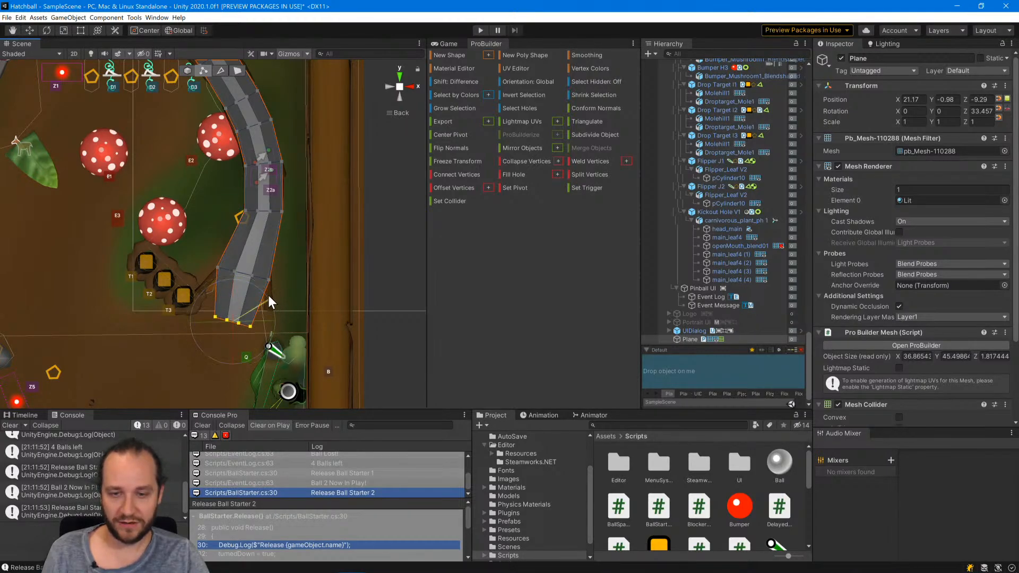
drag(268, 295, 268, 271)
key(r)
drag(274, 323, 243, 300)
key(e)
key(w)
key(e)
key(w)
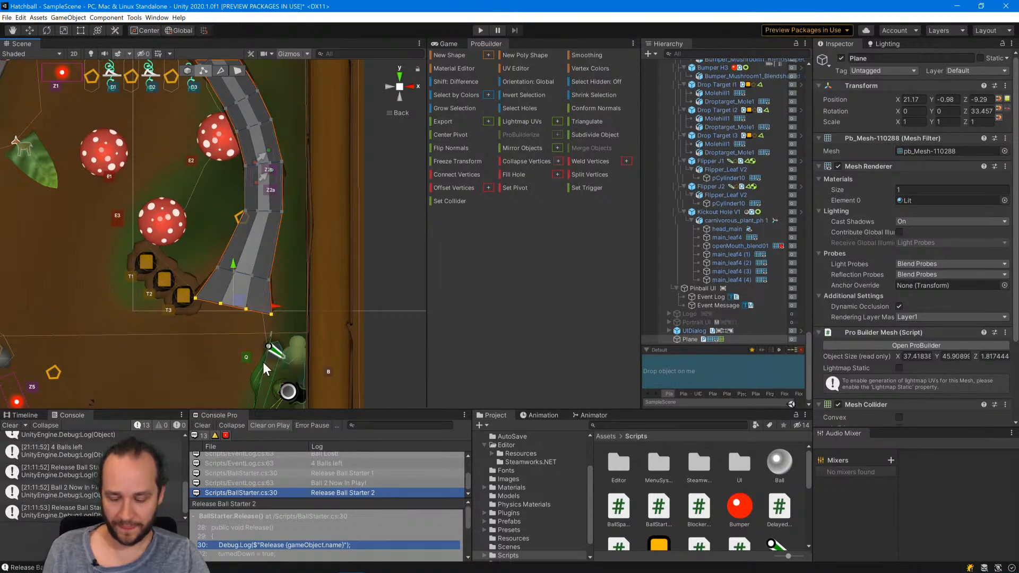
Flatten the plane's end row of vertices to one height along Z and lower the row slightly below the plane's floor.
alt+drag(262, 362, 251, 205)
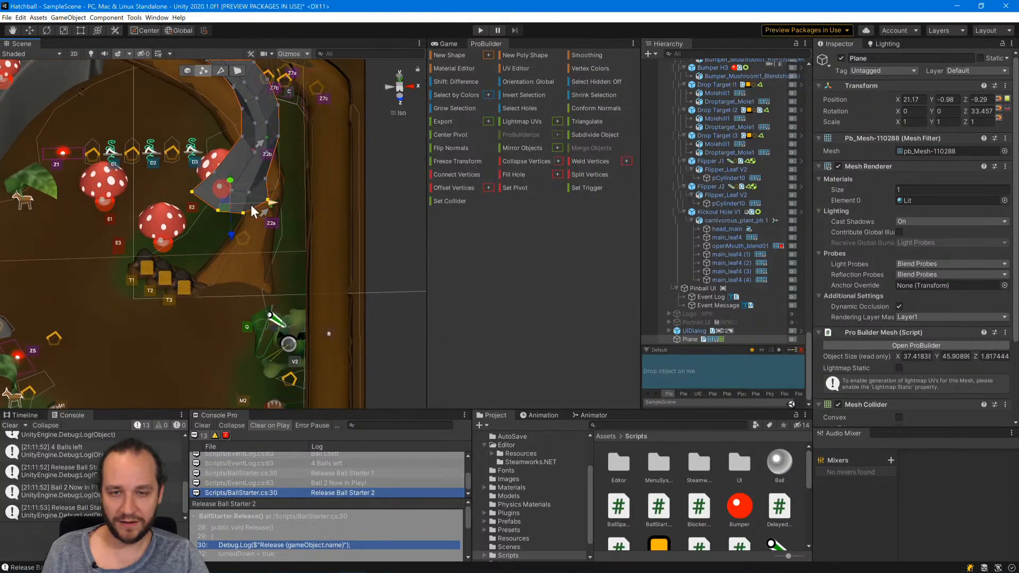
drag(227, 240, 230, 205)
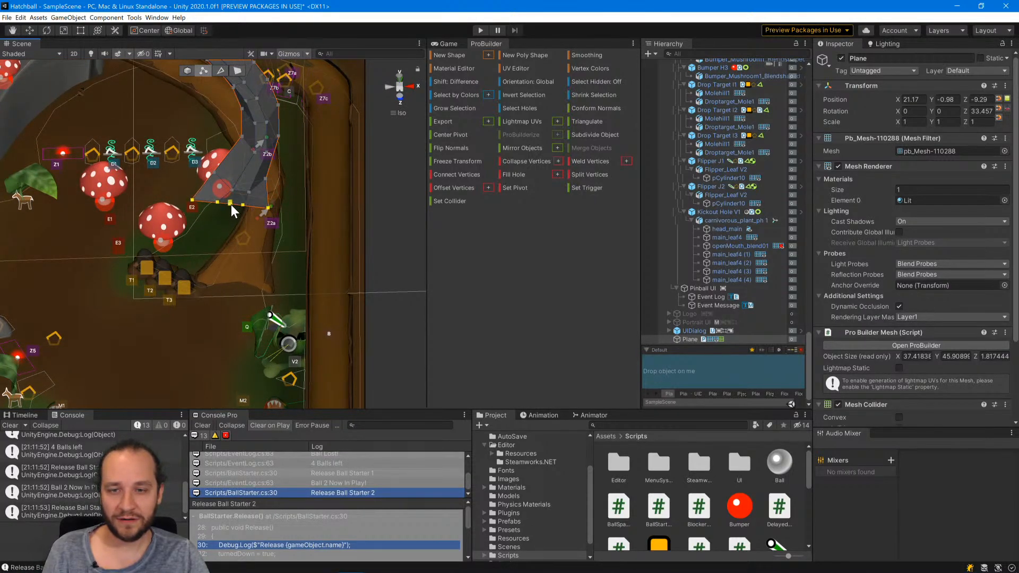
click(398, 98)
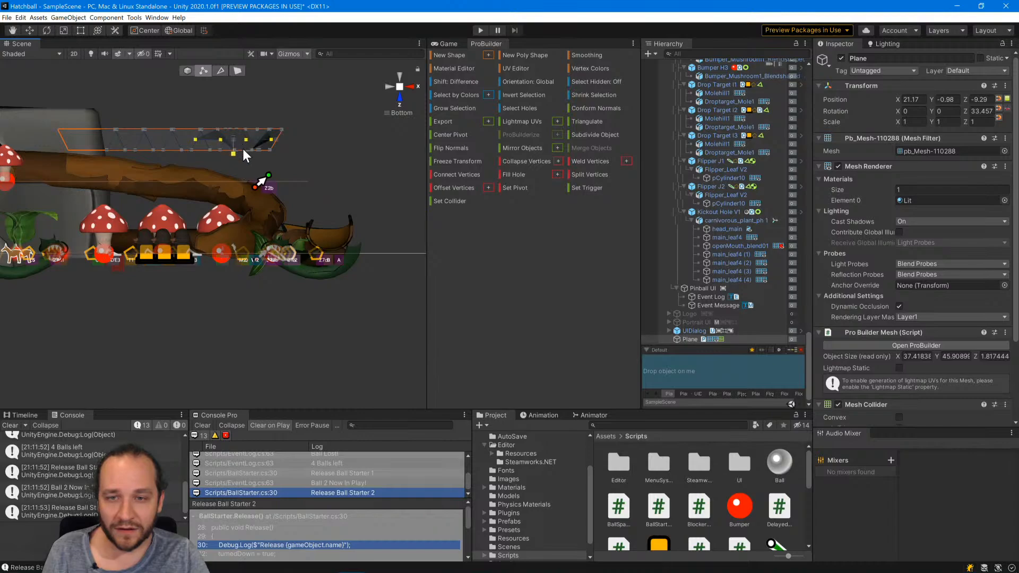
click(343, 150)
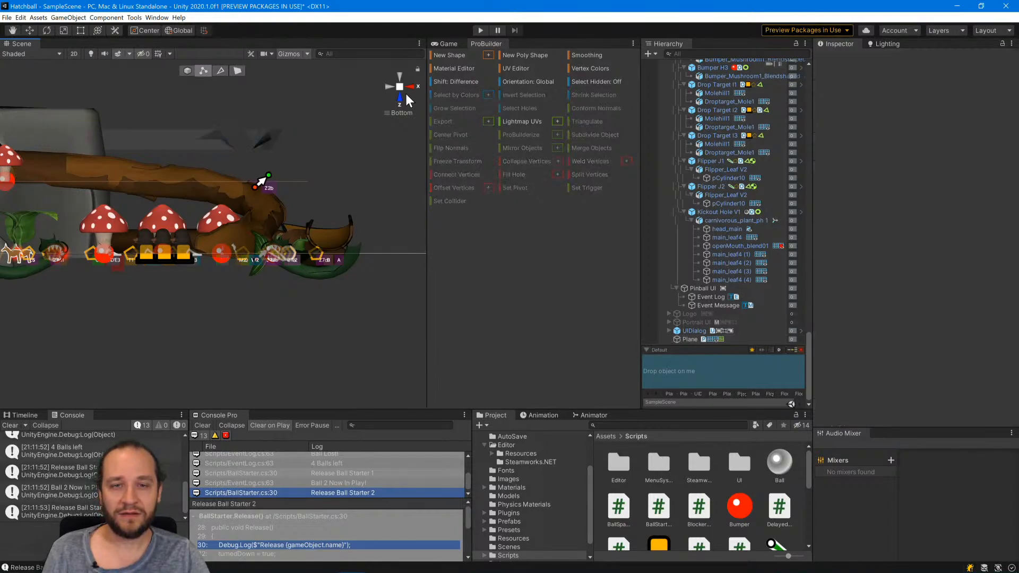
mouse_move(334, 142)
alt+mouse_down()
mouse_move(313, 252)
mouse_move(320, 137)
alt+mouse_up()
alt+drag(294, 183, 293, 217)
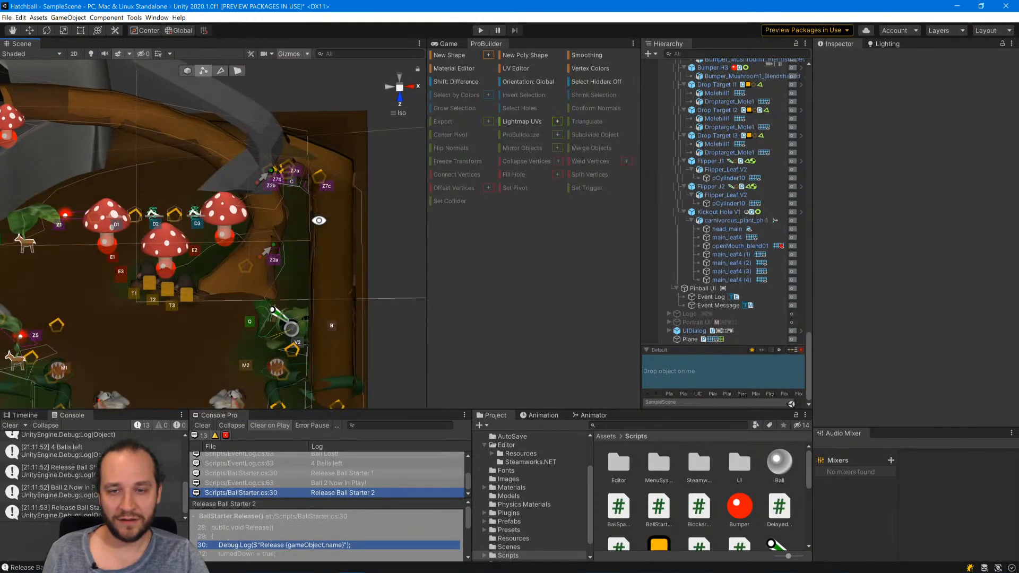
key(ctrl+z)
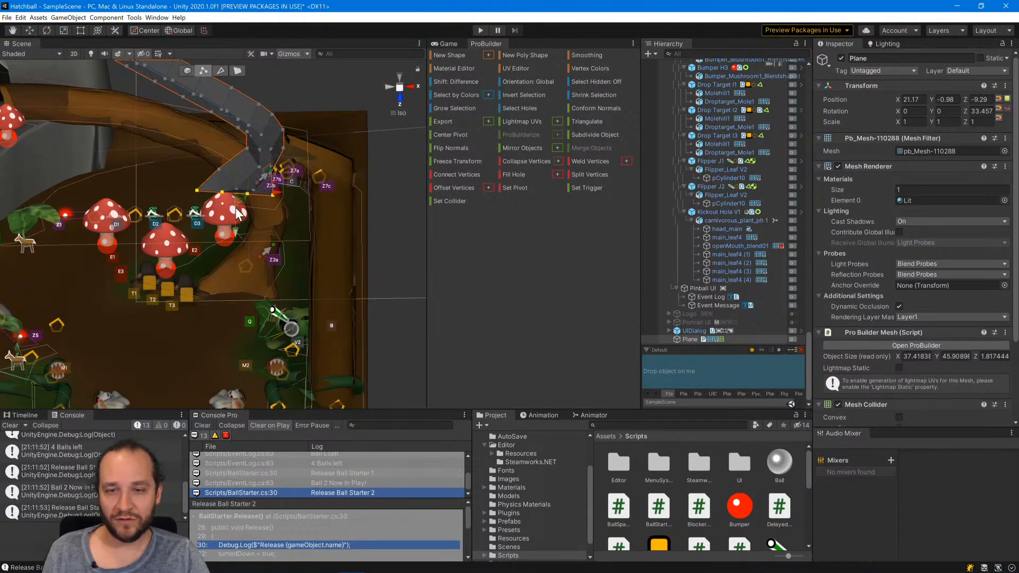
drag(235, 228, 234, 235)
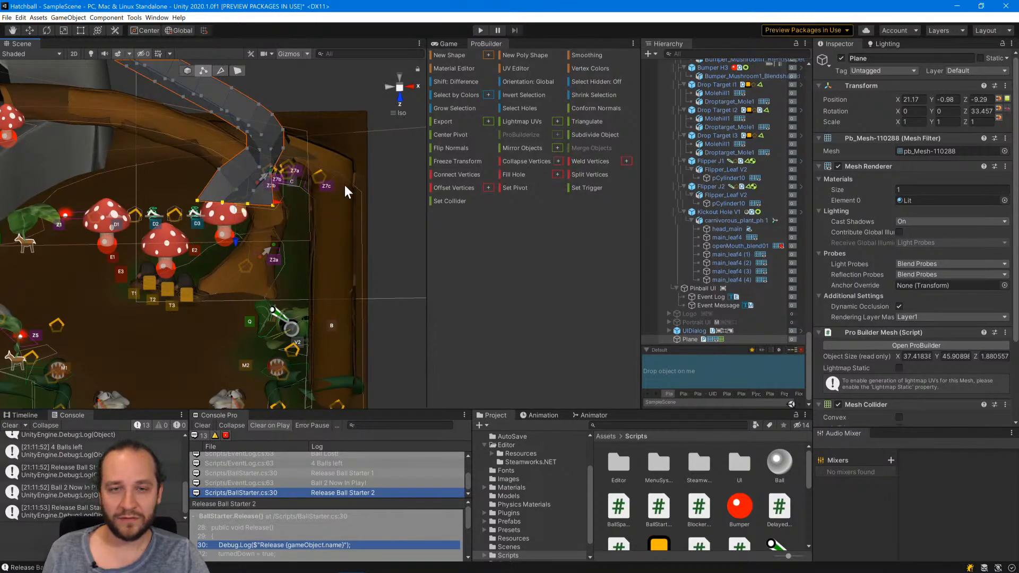
click(387, 85)
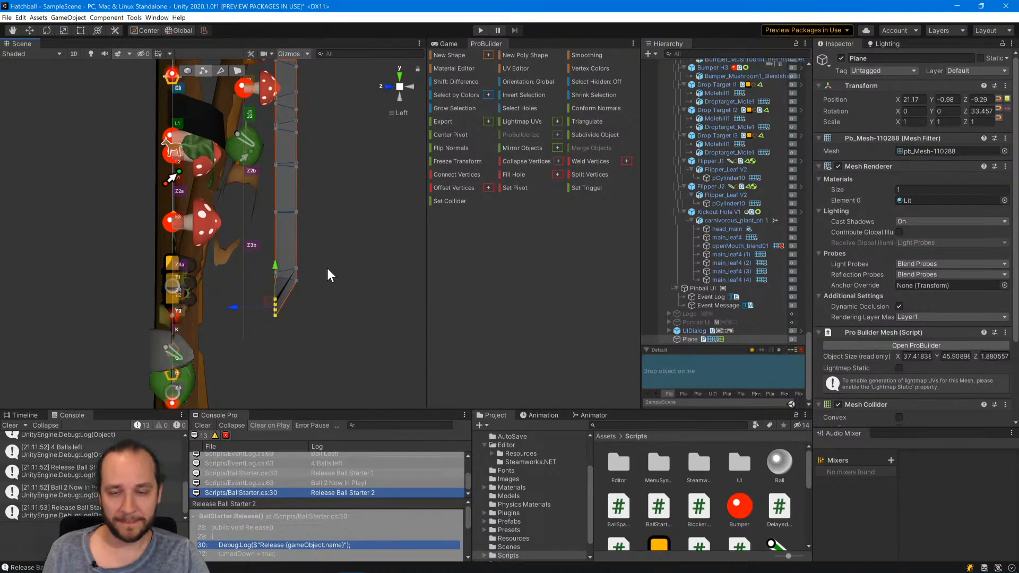
Select the cross row of vertices beside the D3 drop target and rotate it slightly about Z to follow the bark ramp.
alt+drag(327, 268, 90, 220)
middle_drag(136, 133, 189, 313)
alt+drag(192, 371, 247, 366)
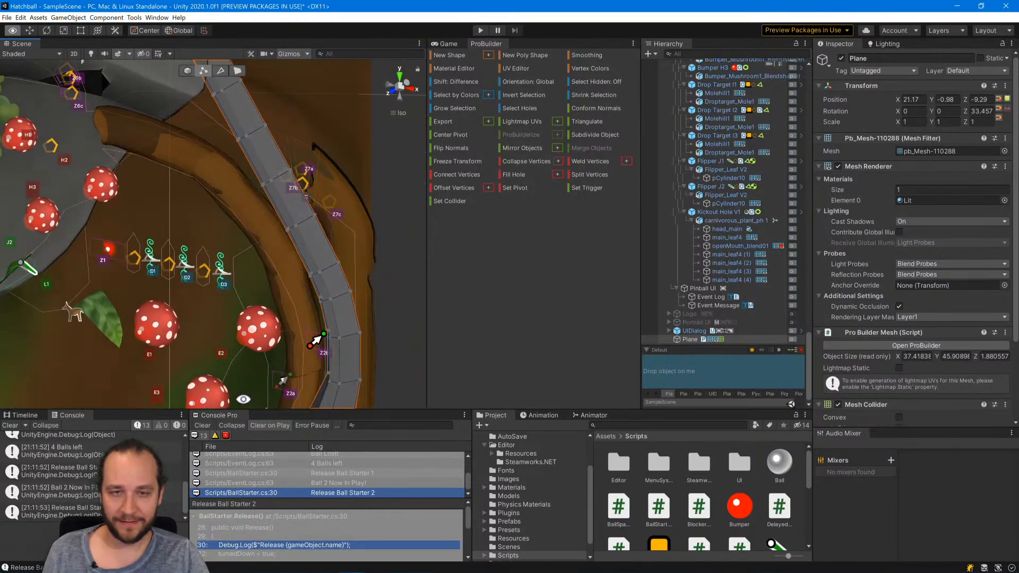
click(390, 95)
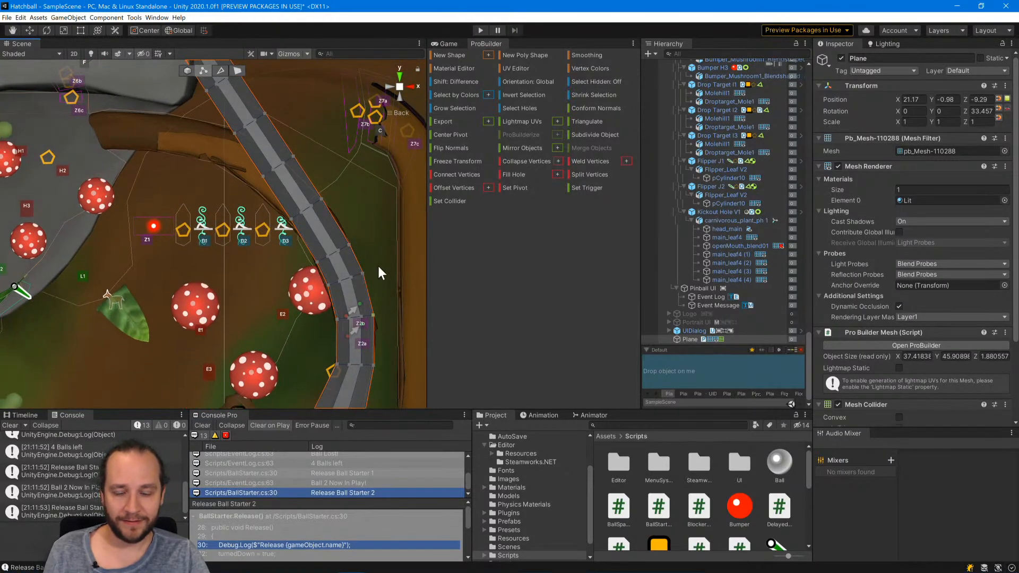
middle_drag(396, 187, 329, 273)
click(259, 279)
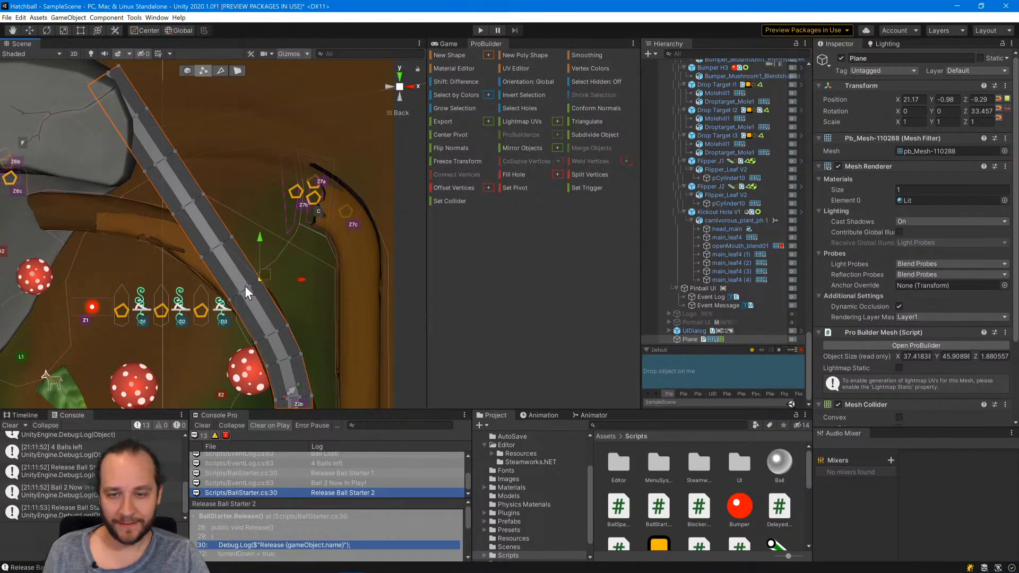
shift+click(231, 300)
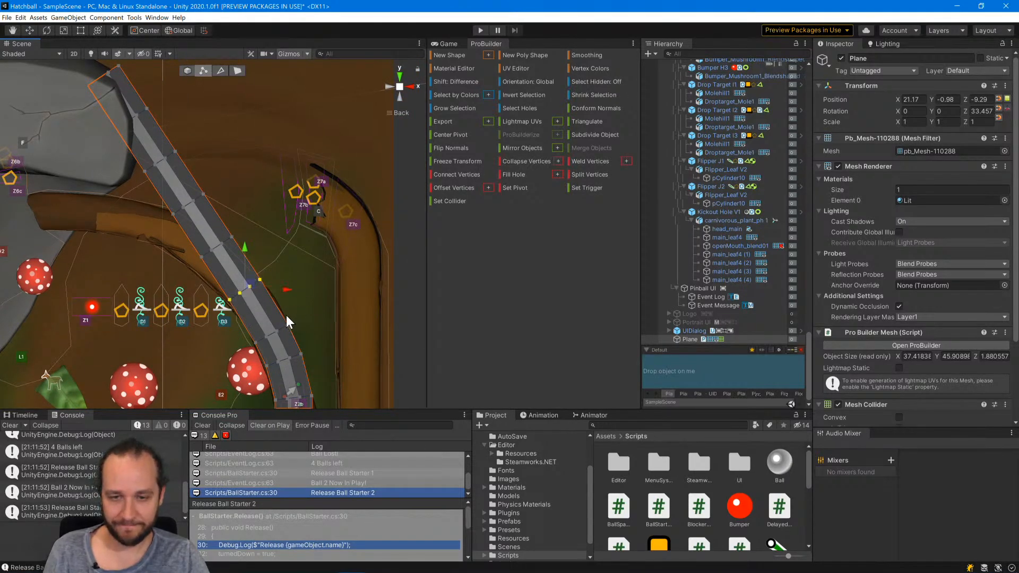
mouse_move(251, 282)
mouse_down()
mouse_move(319, 277)
mouse_move(342, 262)
mouse_move(209, 296)
mouse_move(252, 282)
mouse_up()
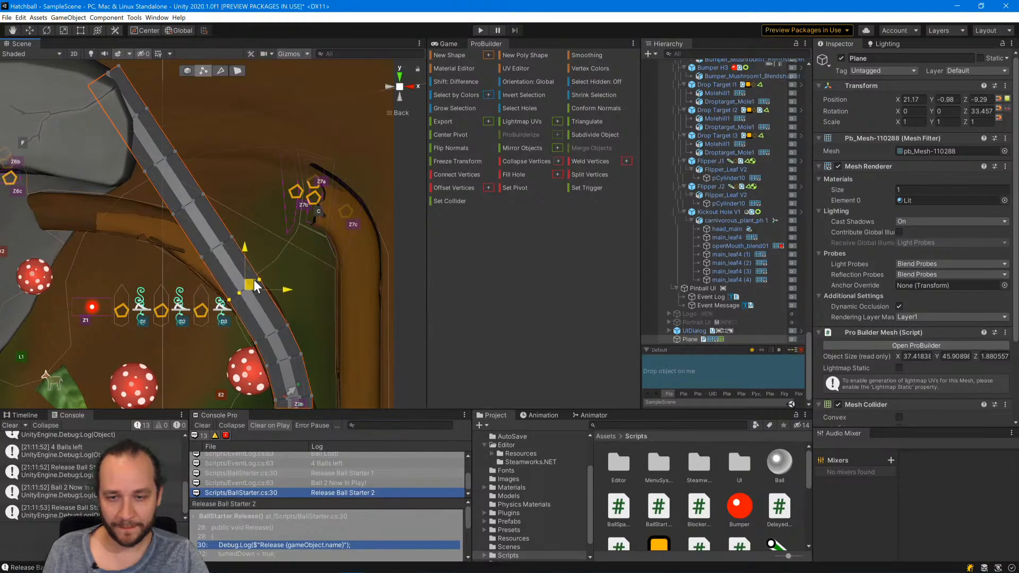
key(e)
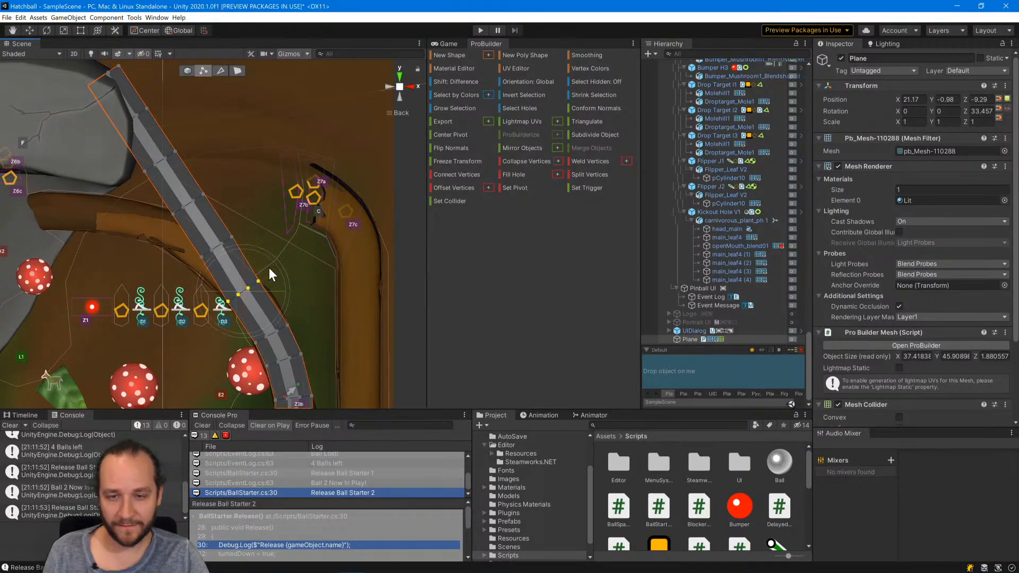
Select the next cross row above the D3 drop target, move it onto the bark ramp and rotate it to follow the curve.
click(222, 243)
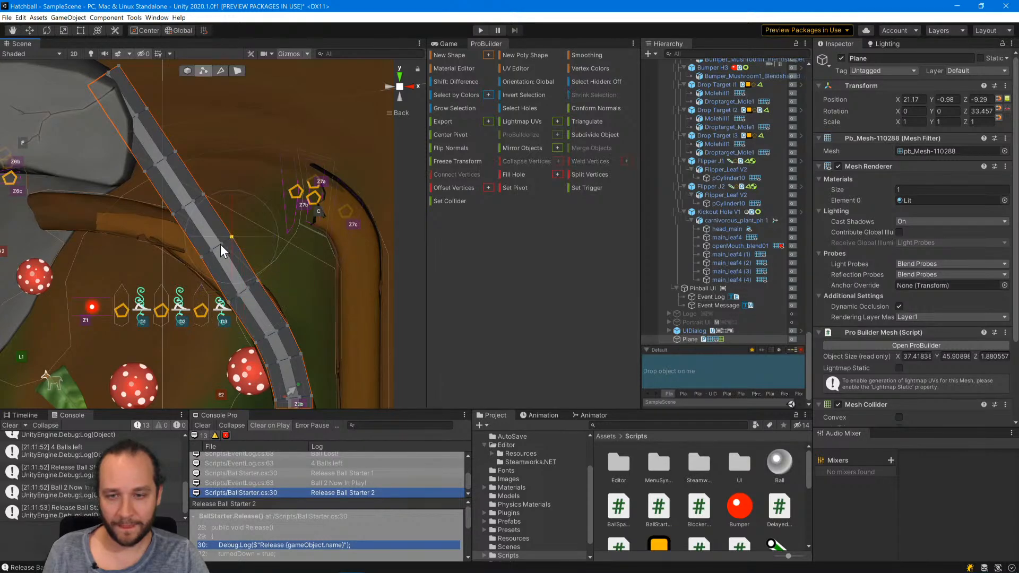
key(w)
shift+click(221, 243)
shift+click(211, 250)
shift+click(201, 256)
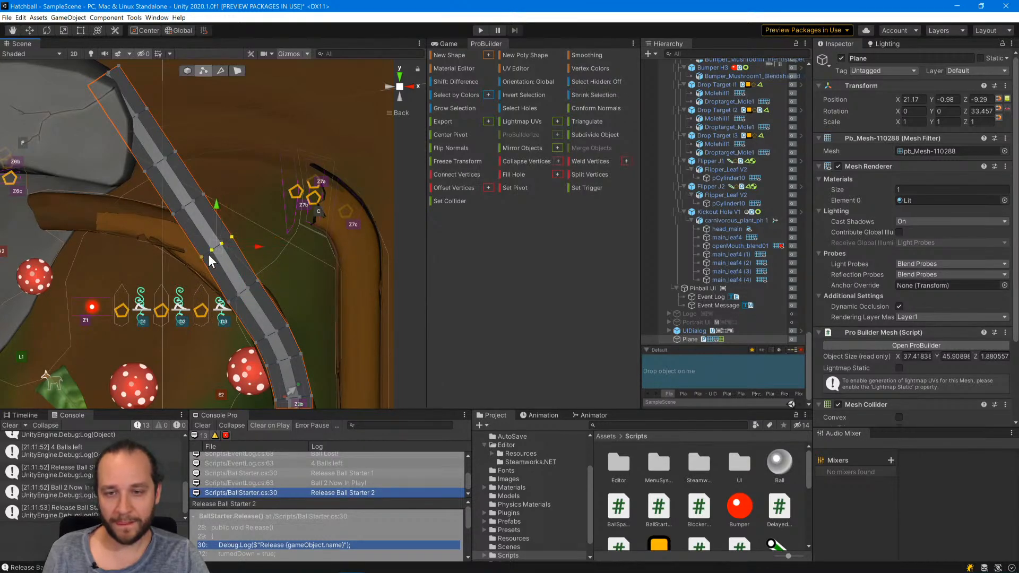
drag(222, 241, 228, 195)
key(e)
Select the next cross row of vertices, move it onto the bark ramp above the D2 drop target and rotate it to follow the curve.
click(204, 193)
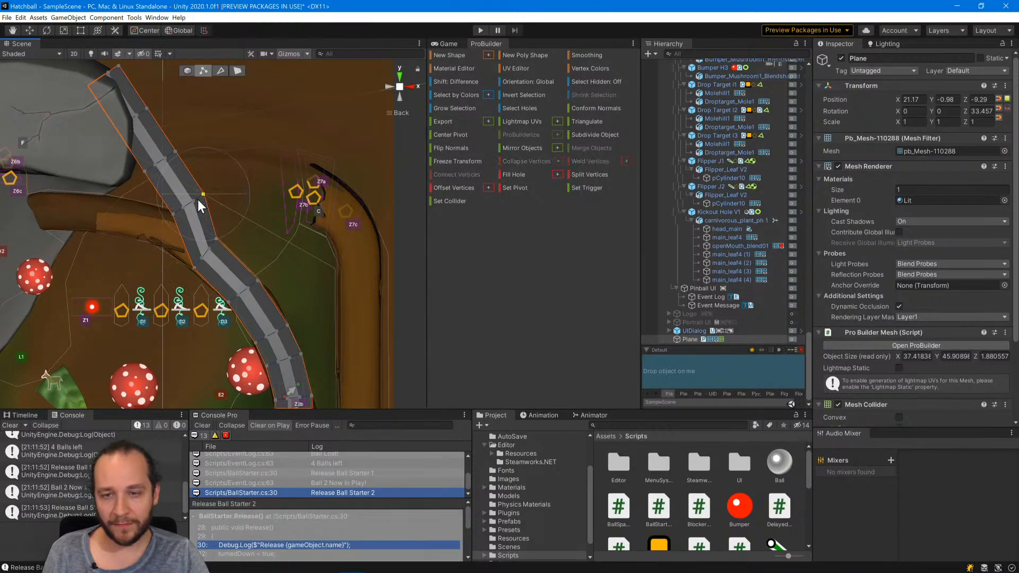
key(w)
shift+click(184, 208)
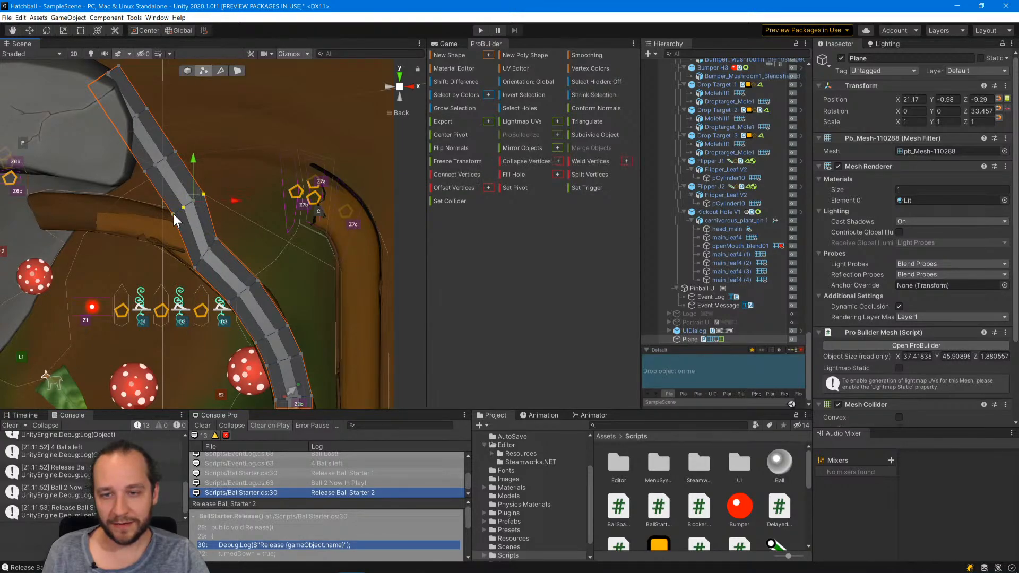
shift+click(173, 213)
click(205, 193)
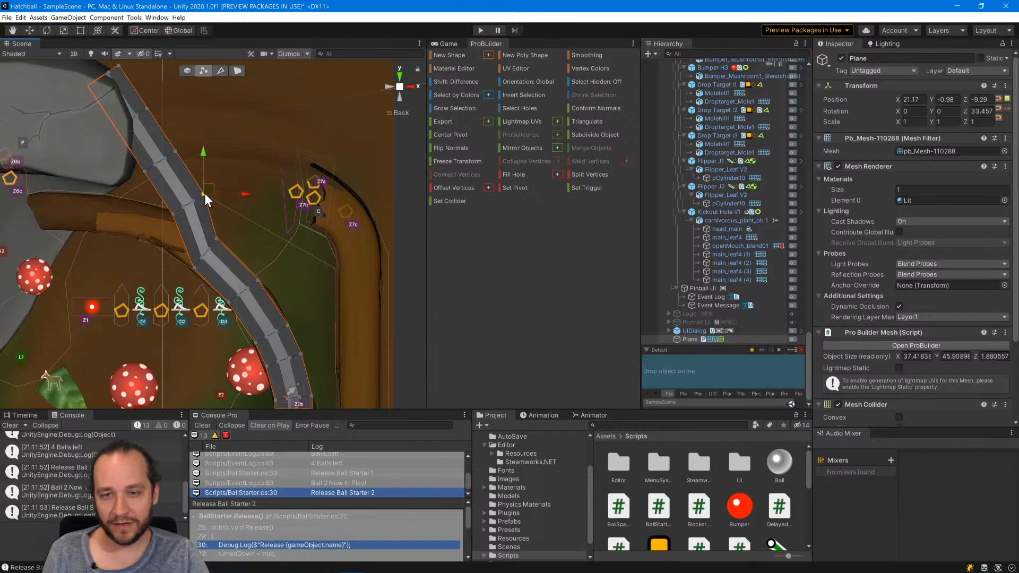
shift+click(194, 202)
shift+click(183, 208)
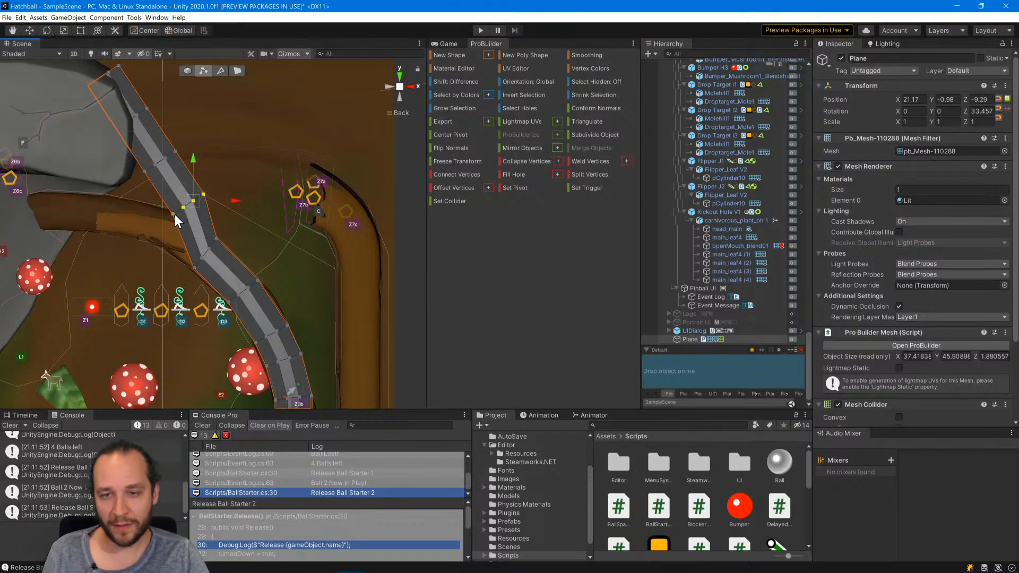
shift+click(174, 213)
drag(197, 207, 163, 165)
key(e)
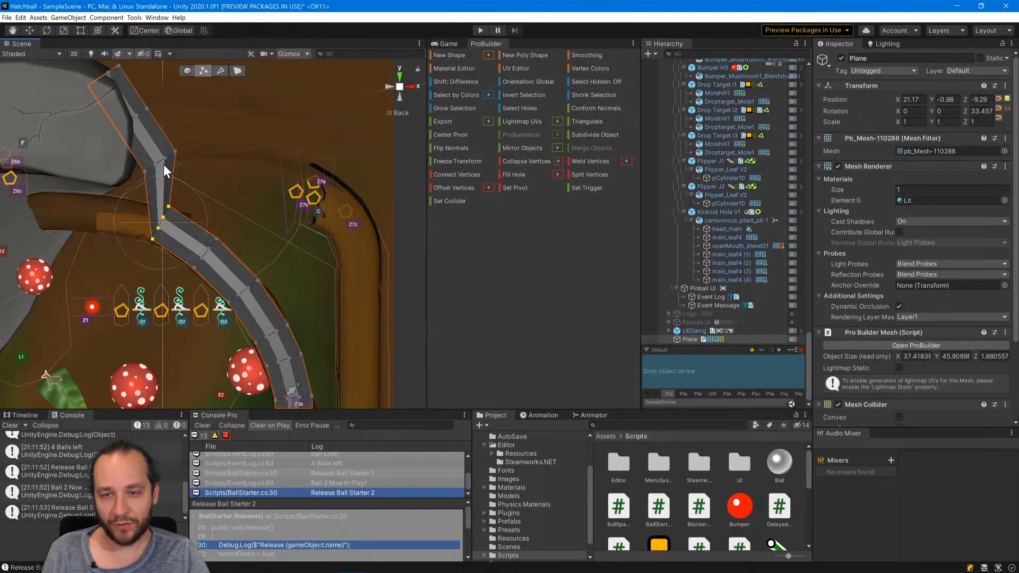
Nudge the selected cross row above the D2 drop target so it lines up with the bark ramp's edges.
key(w)
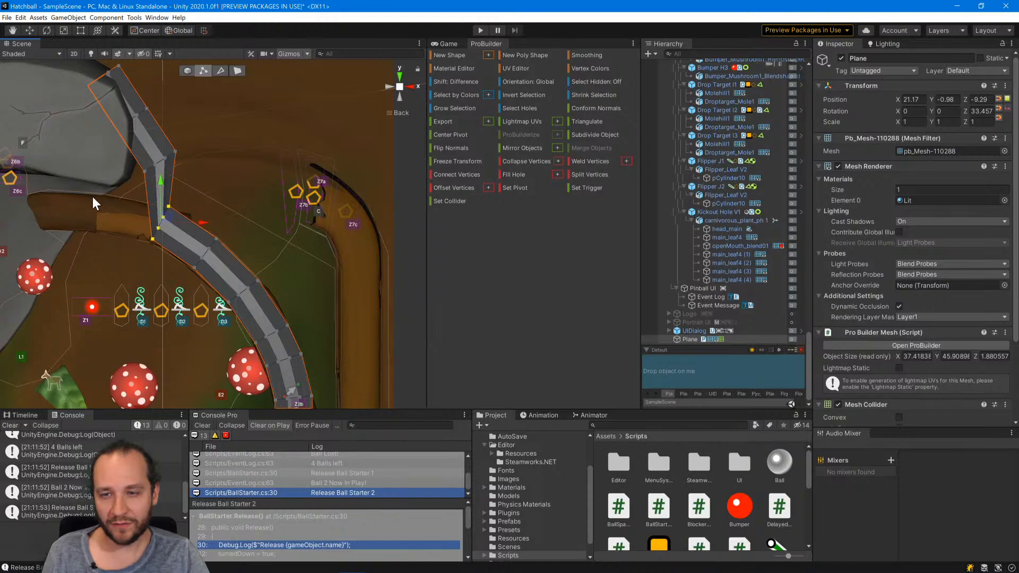
middle_drag(117, 227, 259, 225)
drag(311, 212, 312, 215)
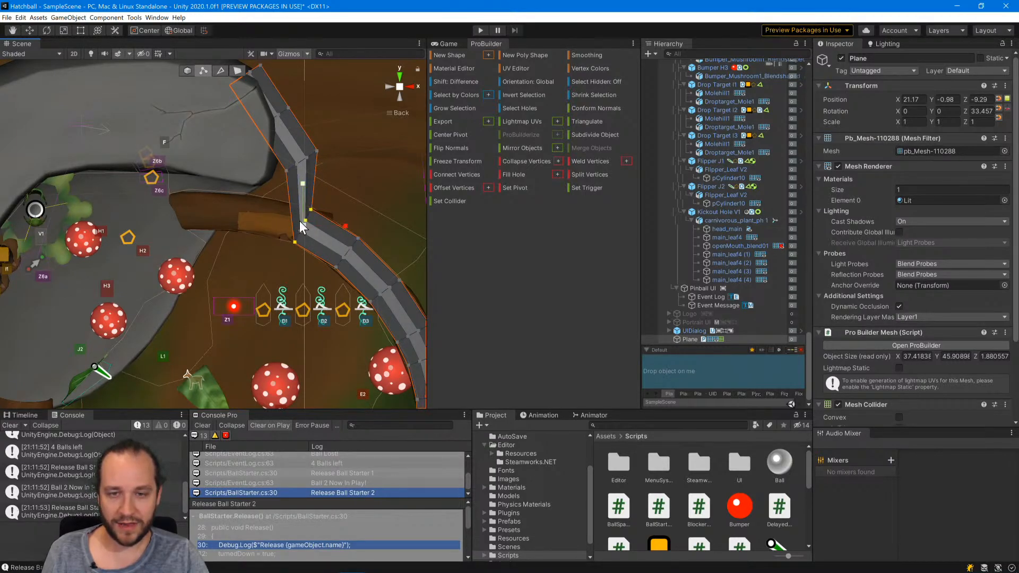
drag(304, 224, 302, 224)
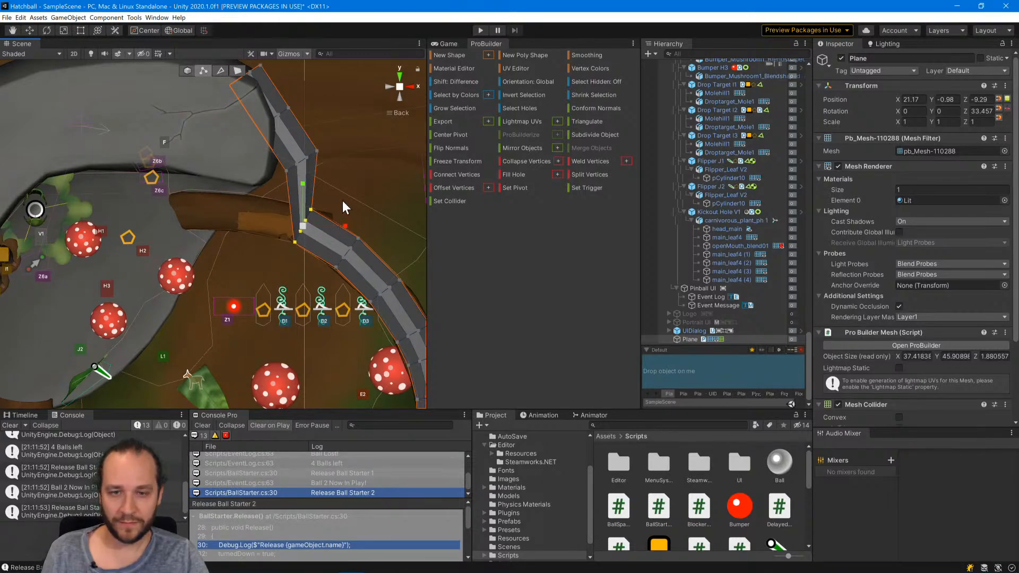
Select the next unbent cross row, move it onto the bark ramp above the Z1 zone and rotate it to follow the curve.
click(317, 151)
shift+click(306, 158)
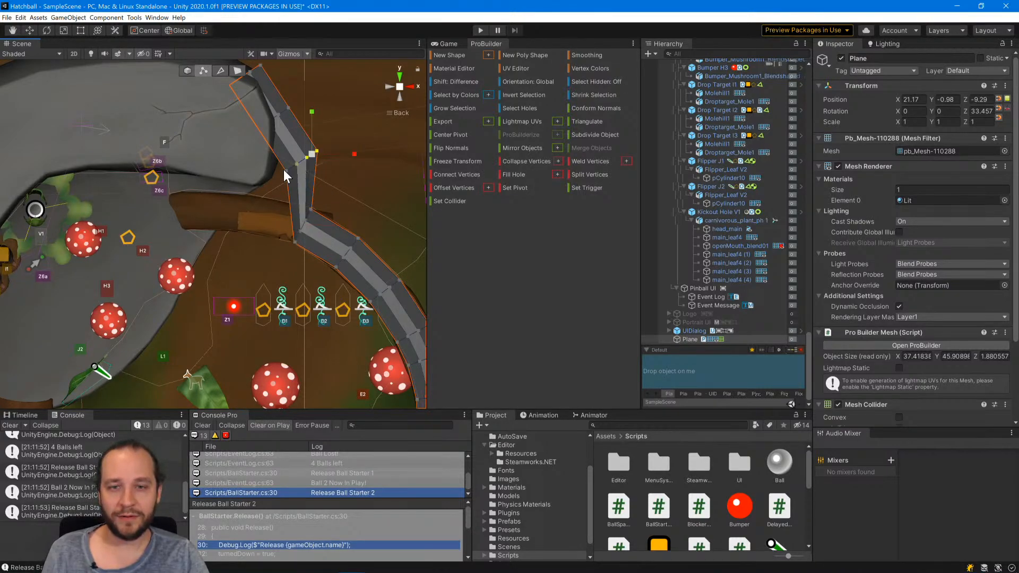
shift+click(296, 164)
shift+click(287, 170)
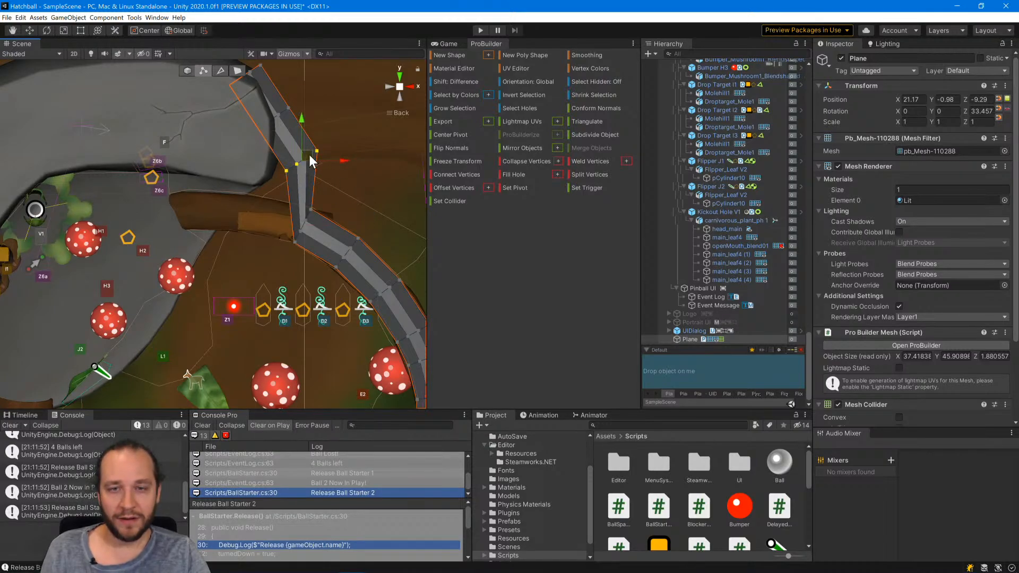
drag(301, 160, 217, 137)
key(e)
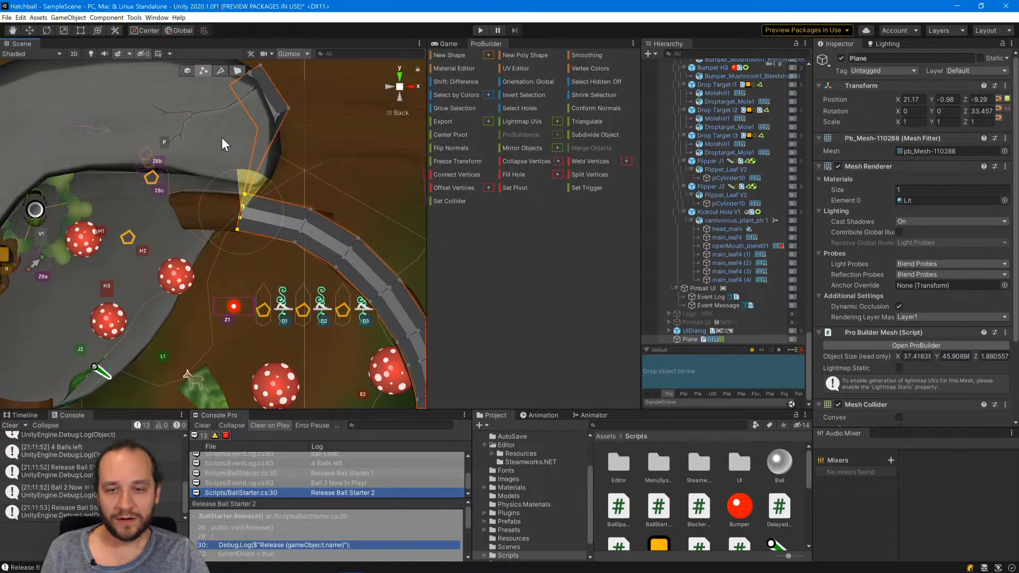
Move the plane's second-to-last cross row onto the bark ramp near its rock-side end, rotate it upright and nudge it along the ramp.
click(288, 108)
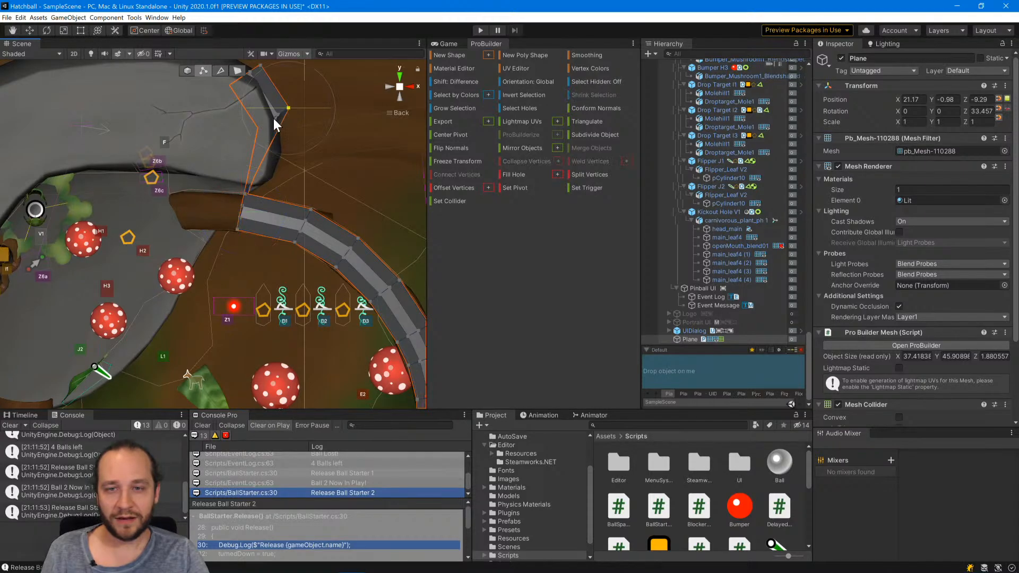
shift+click(276, 115)
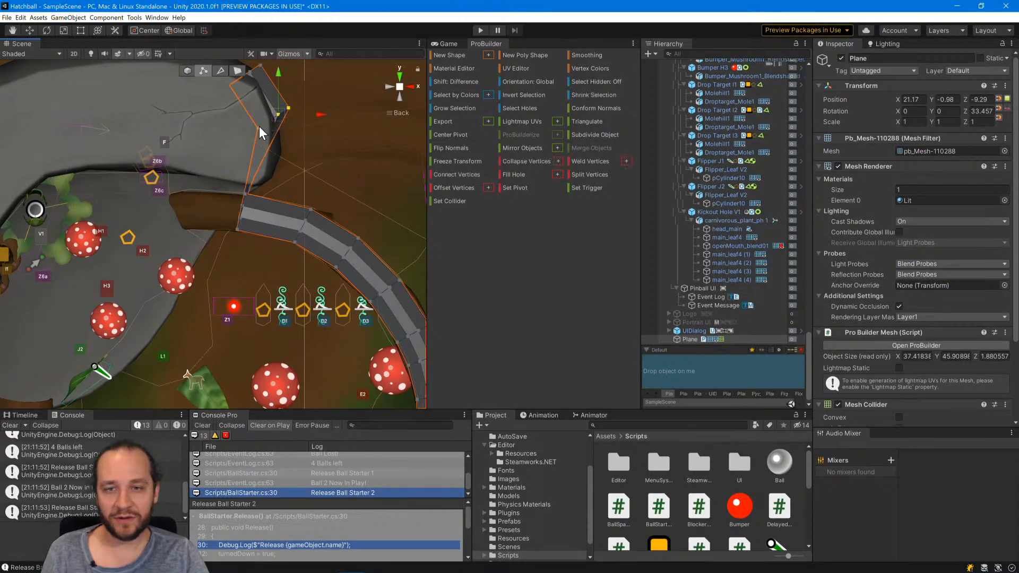
shift+click(259, 126)
drag(279, 112, 162, 139)
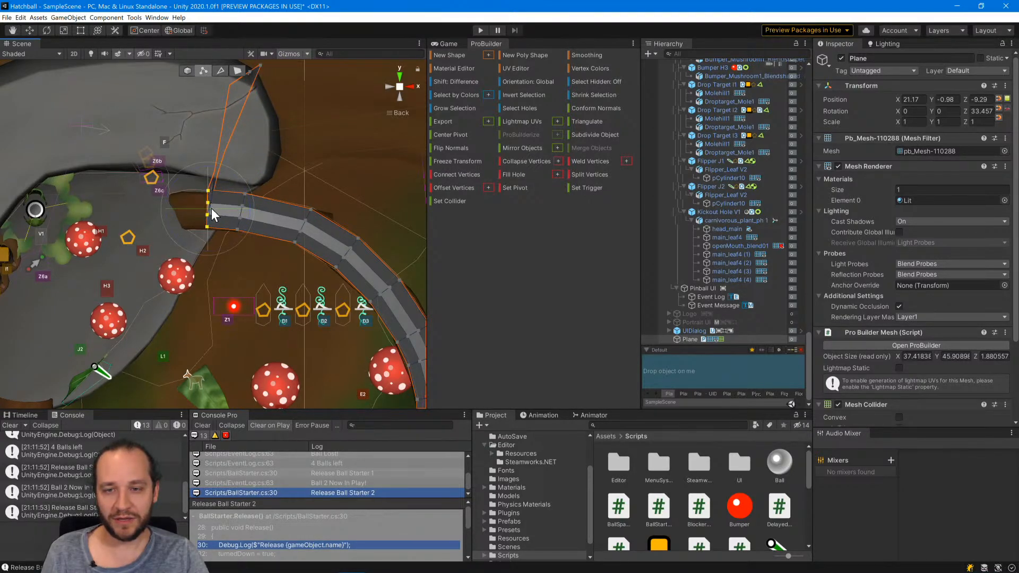
click(29, 28)
drag(216, 202, 213, 200)
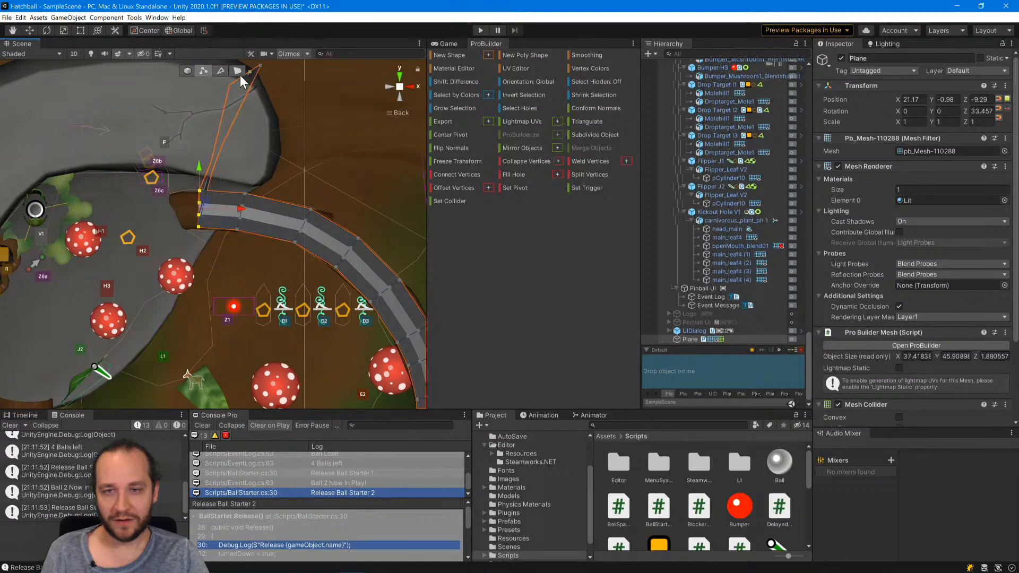
Select the plane's remaining end row of vertices and move it to the bark ramp's rock-side opening beside the Z6c zone.
click(259, 67)
middle_drag(265, 112, 271, 140)
shift+click(253, 101)
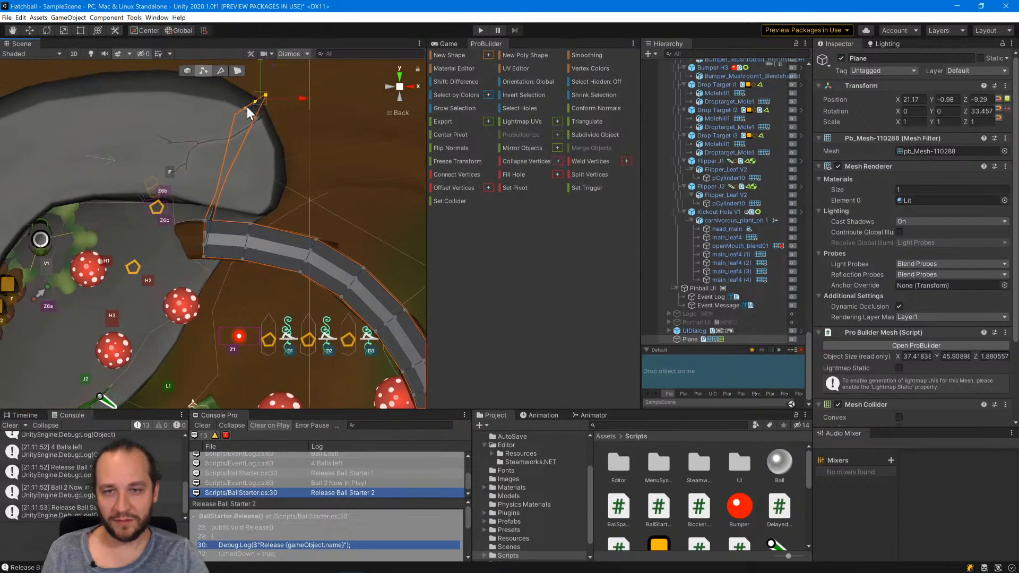
drag(257, 96, 180, 222)
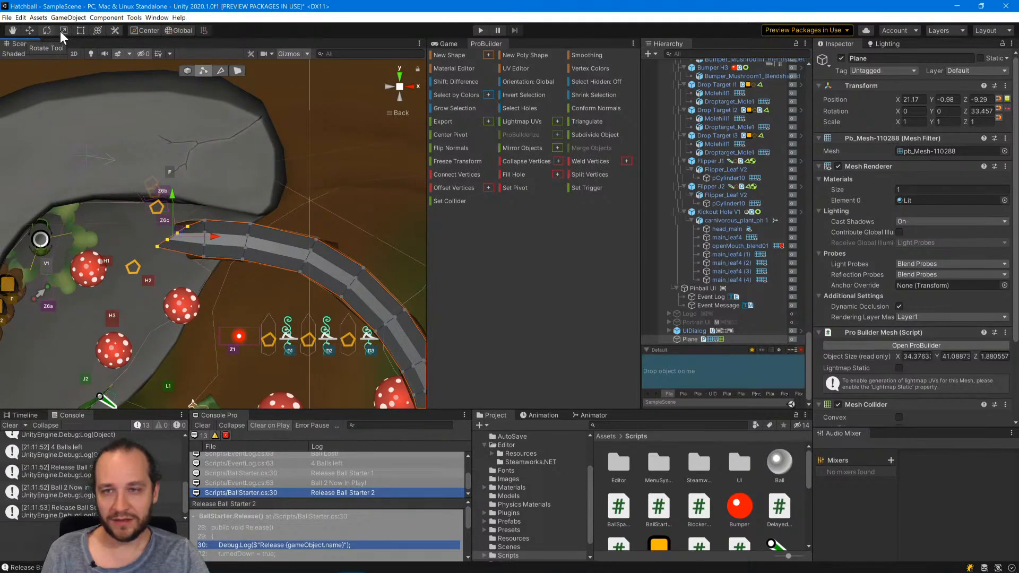
Lower the end row's two outer vertices along Z to the height of the row's middle vertices.
click(400, 97)
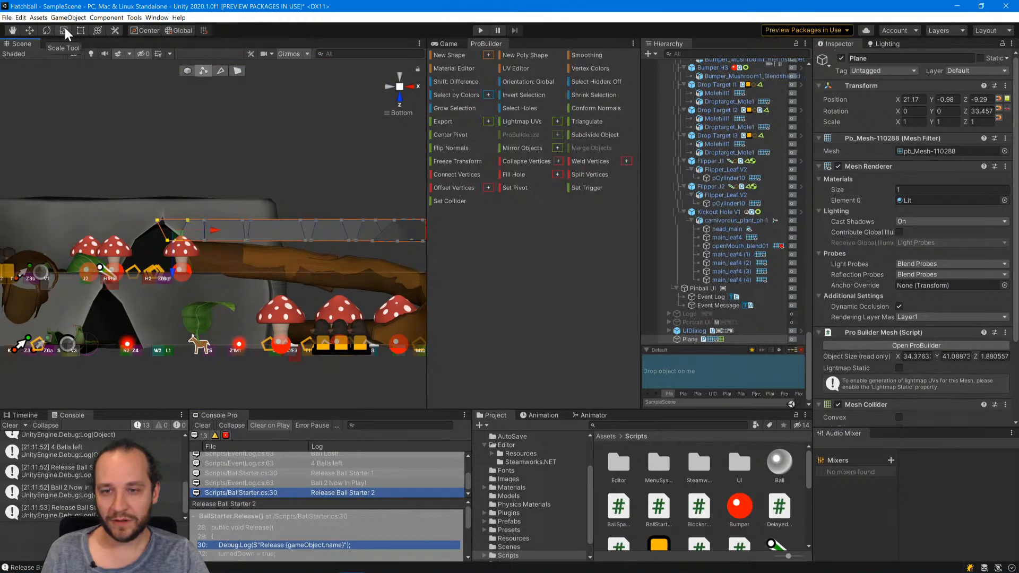
click(187, 219)
shift+click(157, 219)
drag(173, 262, 181, 283)
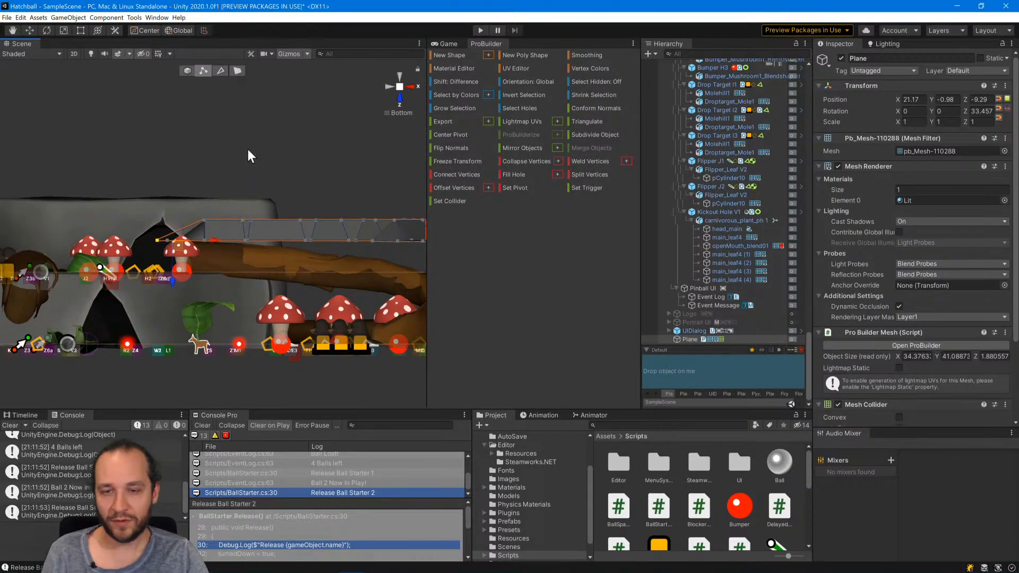
click(401, 72)
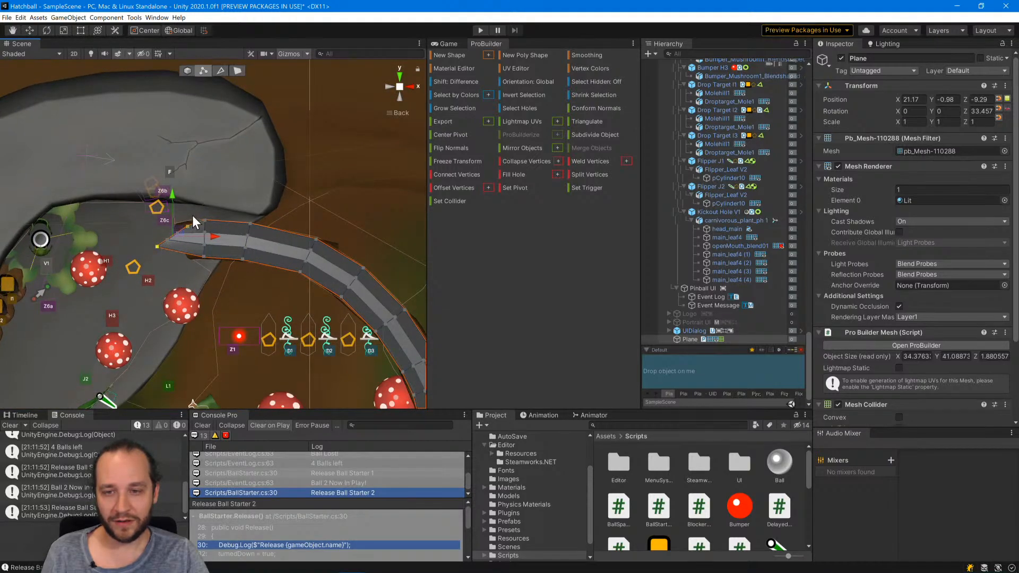
Select the whole end row beside the Z6c zone, rotate it to match the slanted ramp opening and nudge it into place.
drag(192, 215, 158, 246)
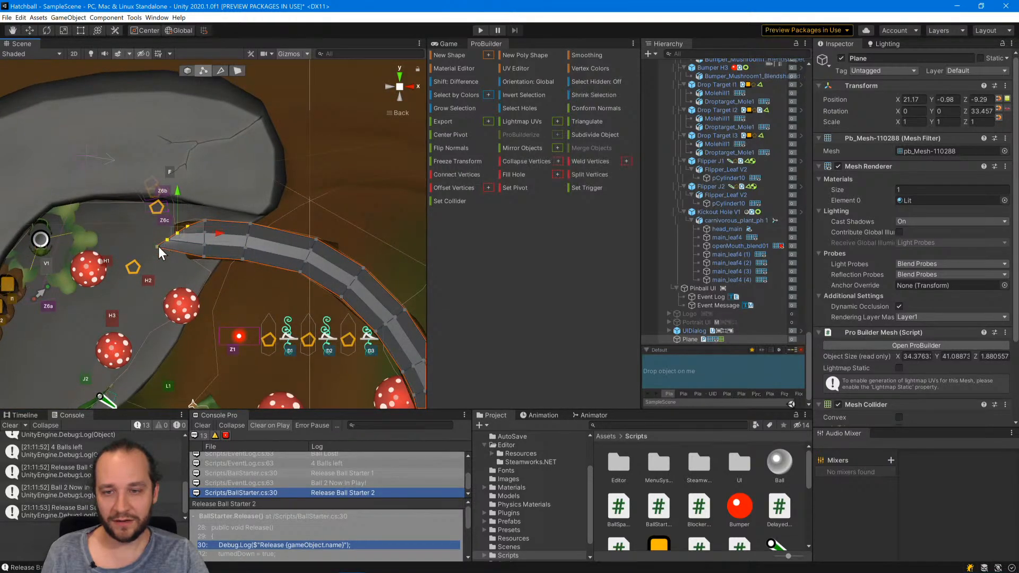
click(44, 30)
drag(208, 214, 160, 152)
key(w)
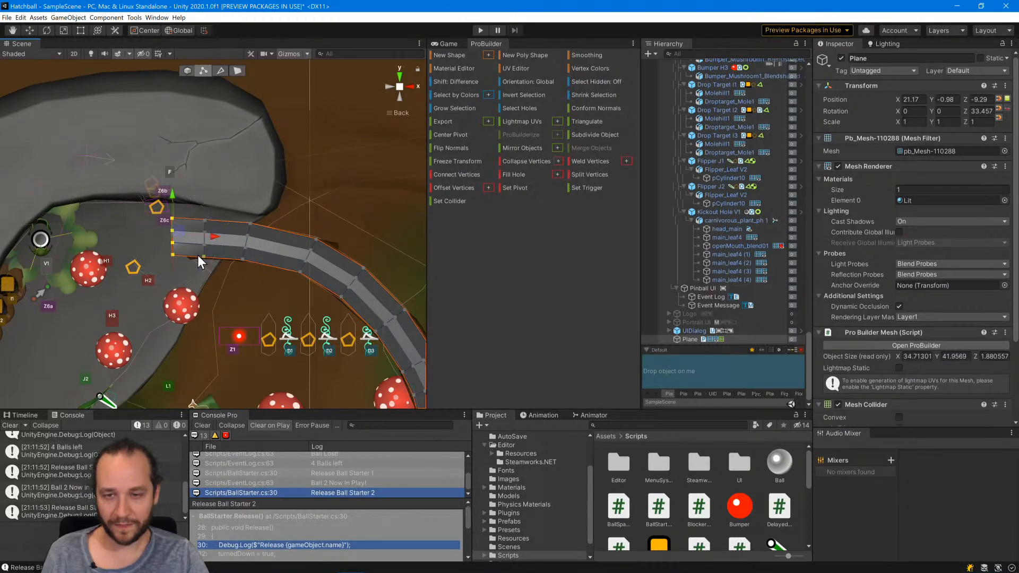
drag(178, 229, 191, 198)
key(e)
key(w)
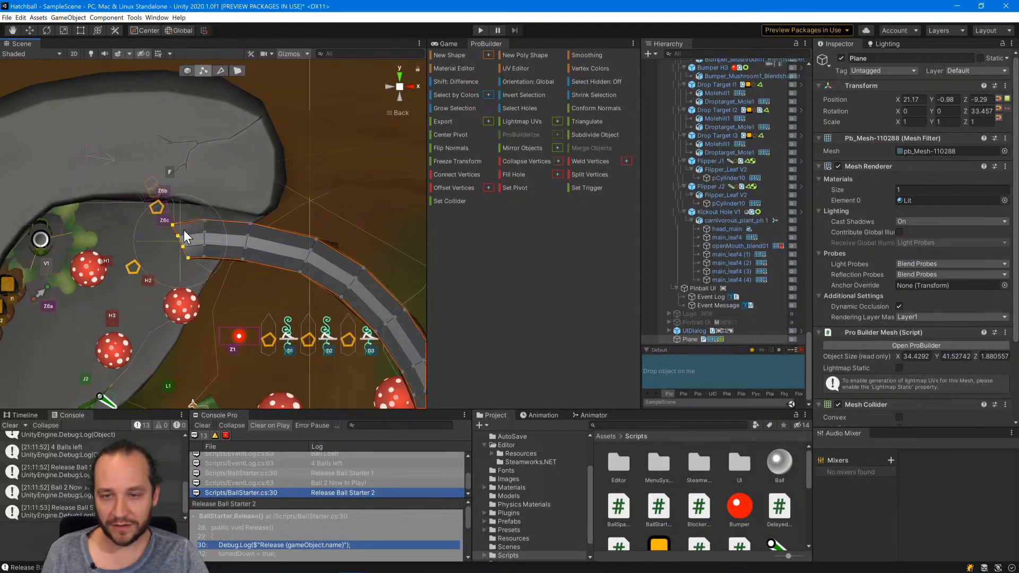
drag(190, 233, 190, 234)
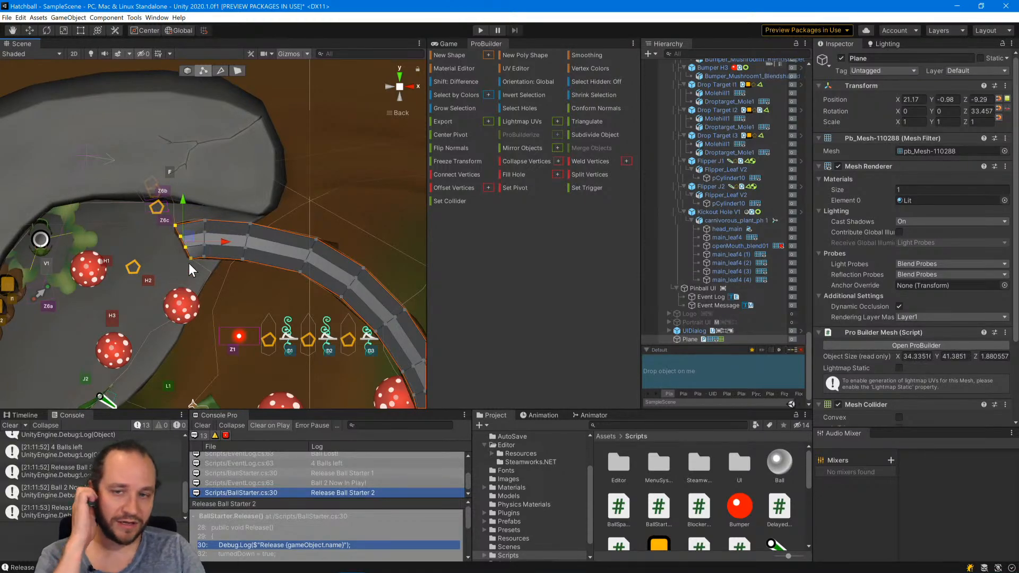
Switch from vertex to object editing and lower the whole plane along Z to about -7.66 toward the bark ramp.
scroll(189, 264, down, 5)
click(208, 110)
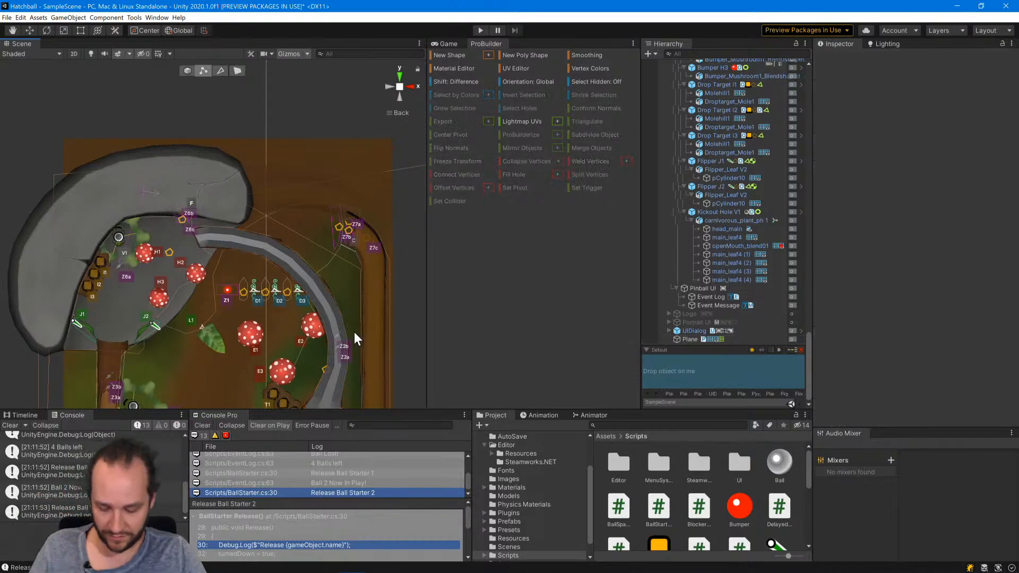
alt+drag(349, 320, 306, 129)
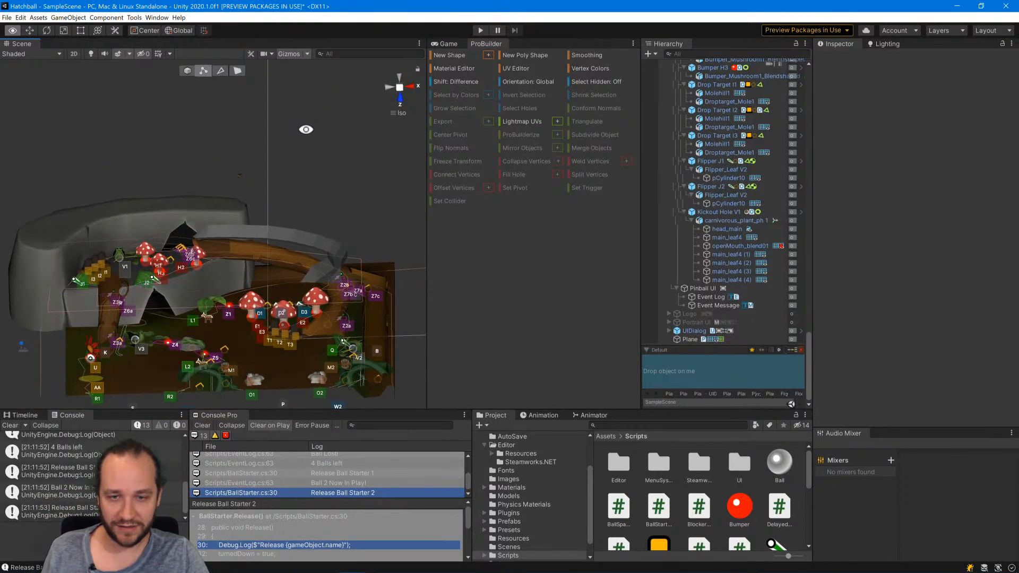
click(339, 244)
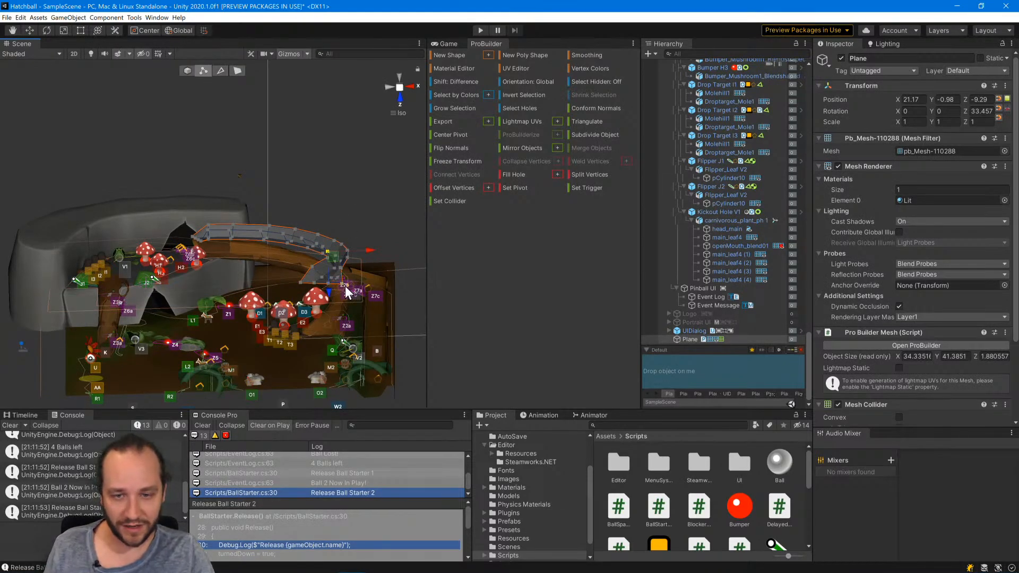
click(328, 285)
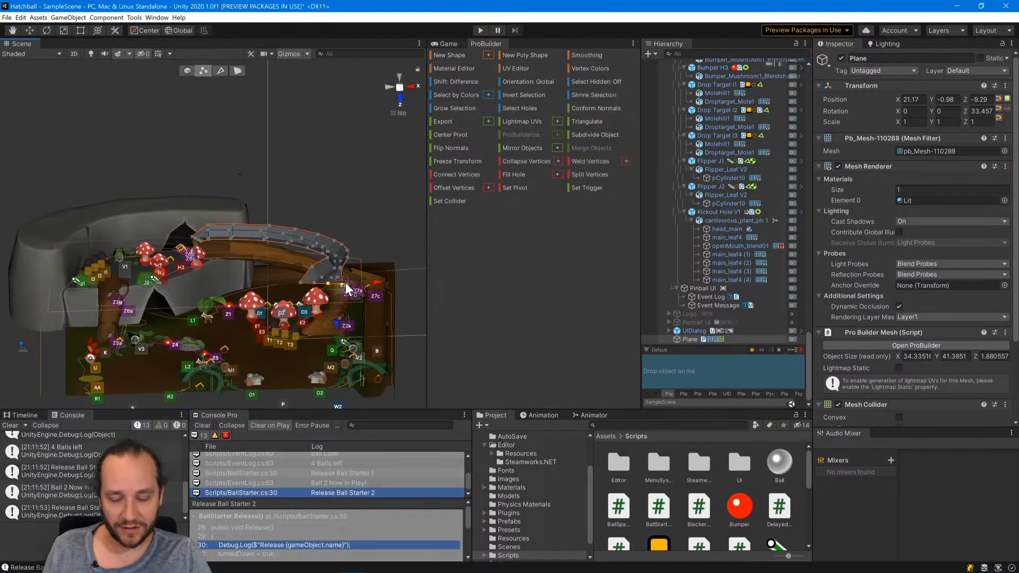
click(187, 72)
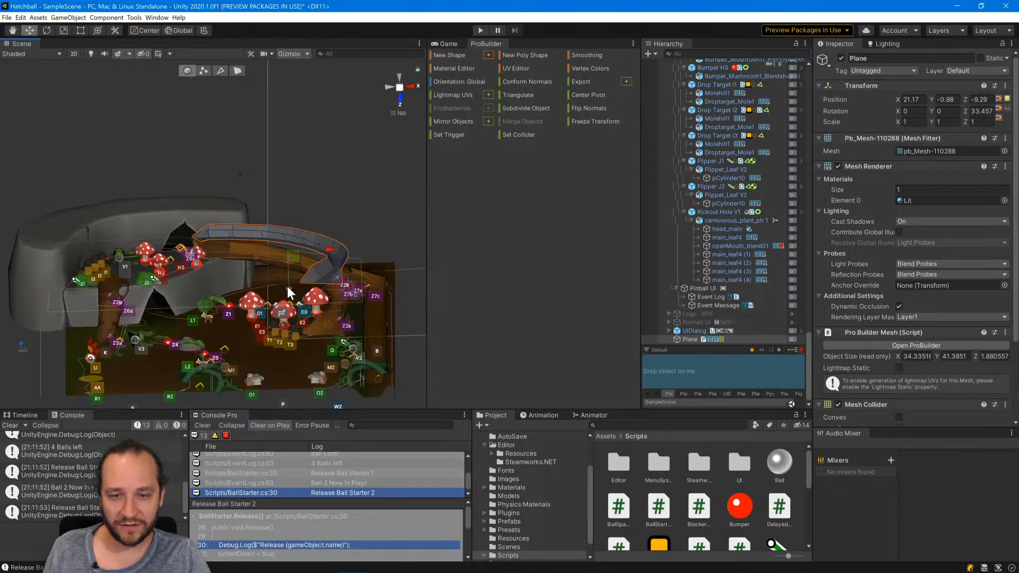
drag(288, 285, 293, 308)
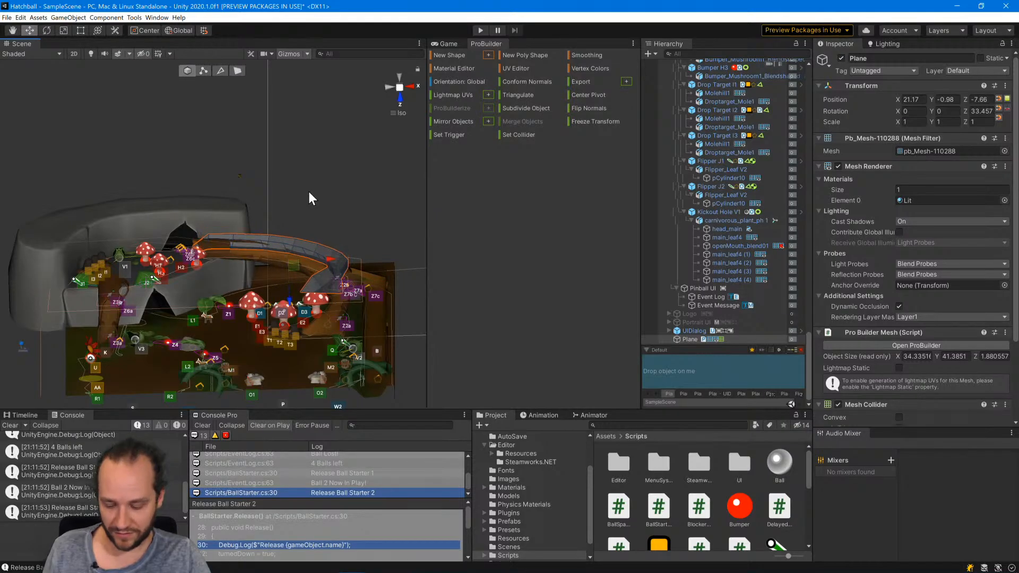
Lower the plane further into the bark ramp and set its Z position to -6.5.
alt+drag(308, 189, 308, 295)
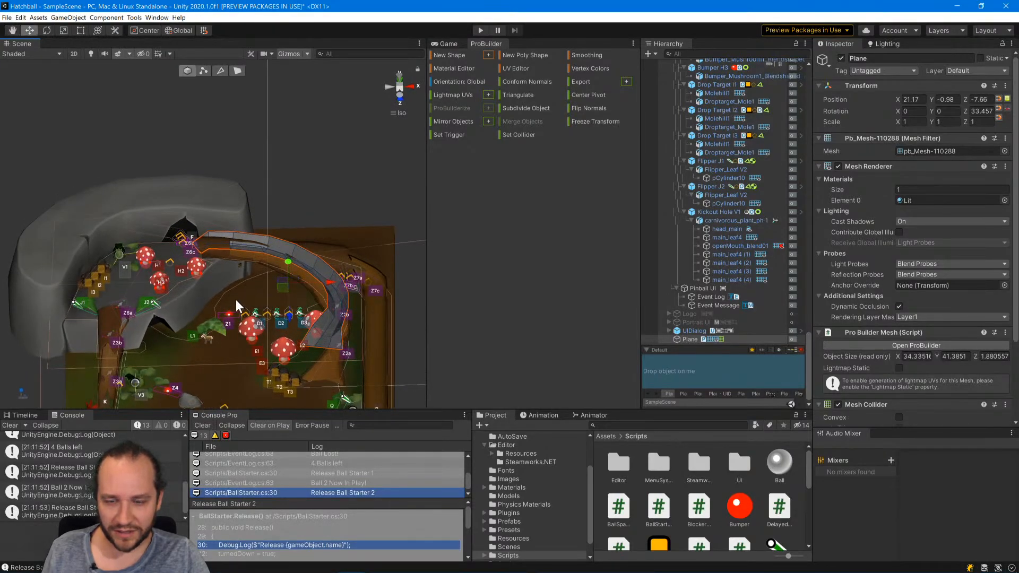
alt+drag(242, 363, 198, 327)
scroll(239, 236, up, 5)
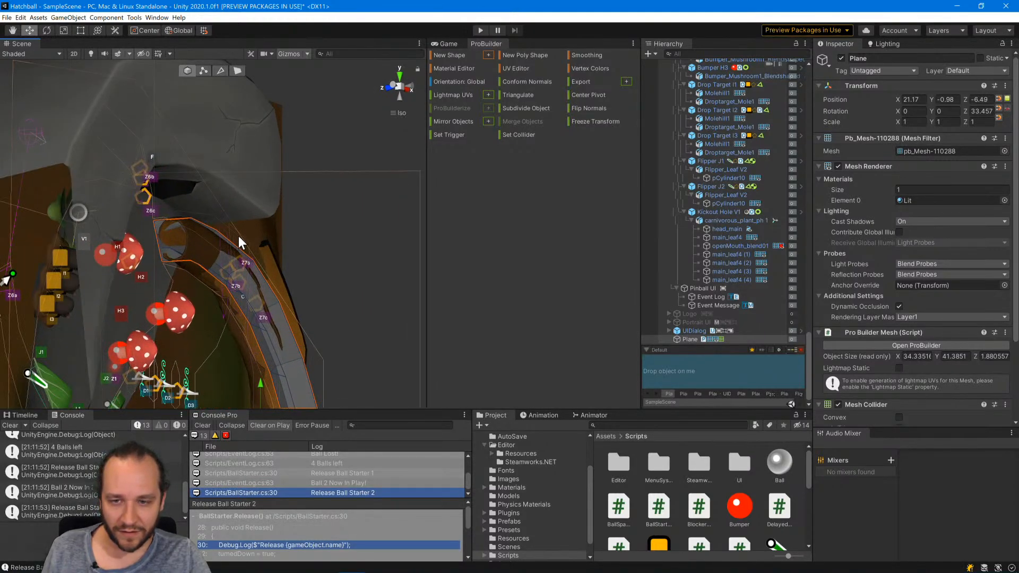
scroll(238, 242, up, 3)
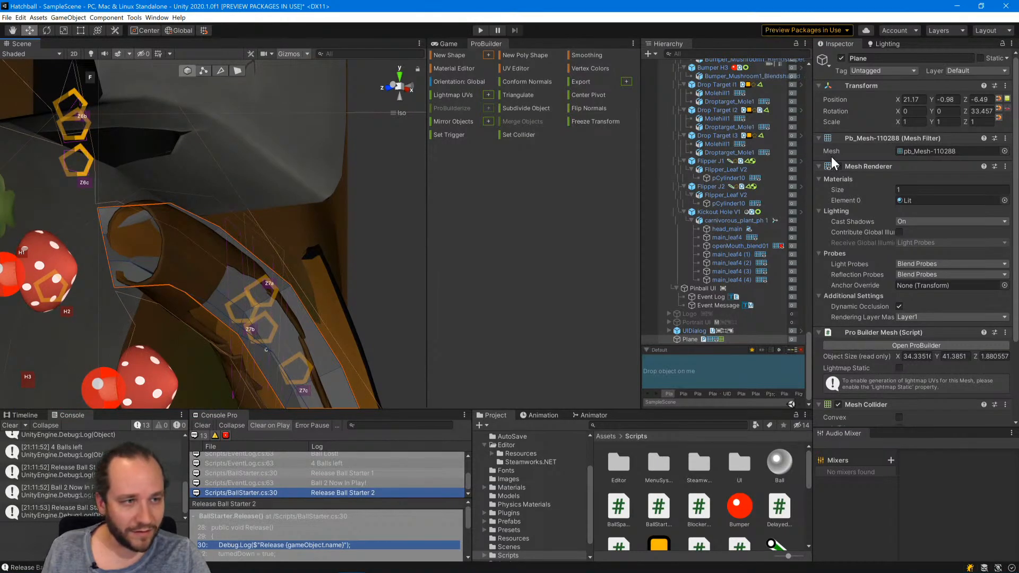
drag(964, 95, 966, 97)
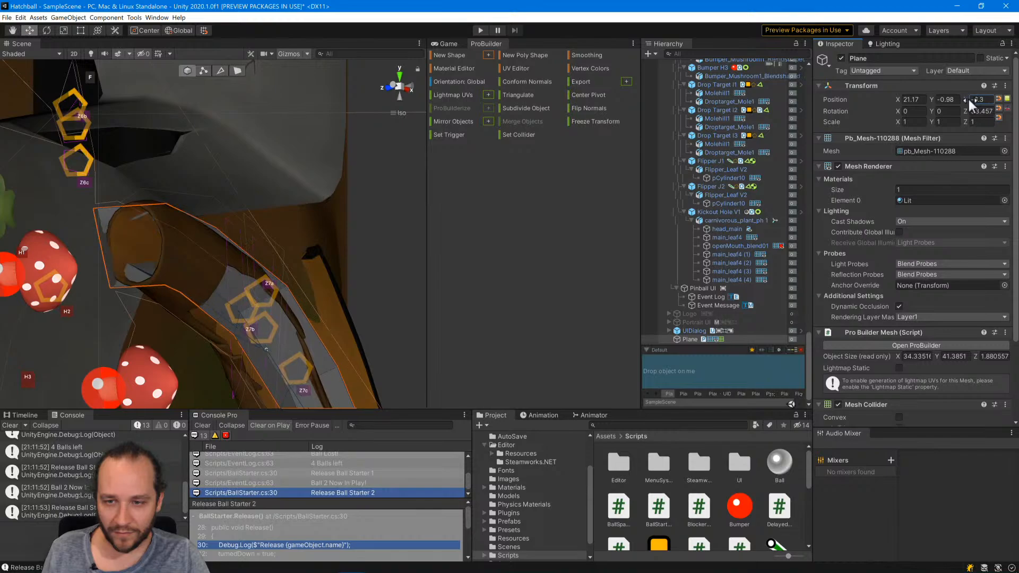
scroll(267, 307, down, 5)
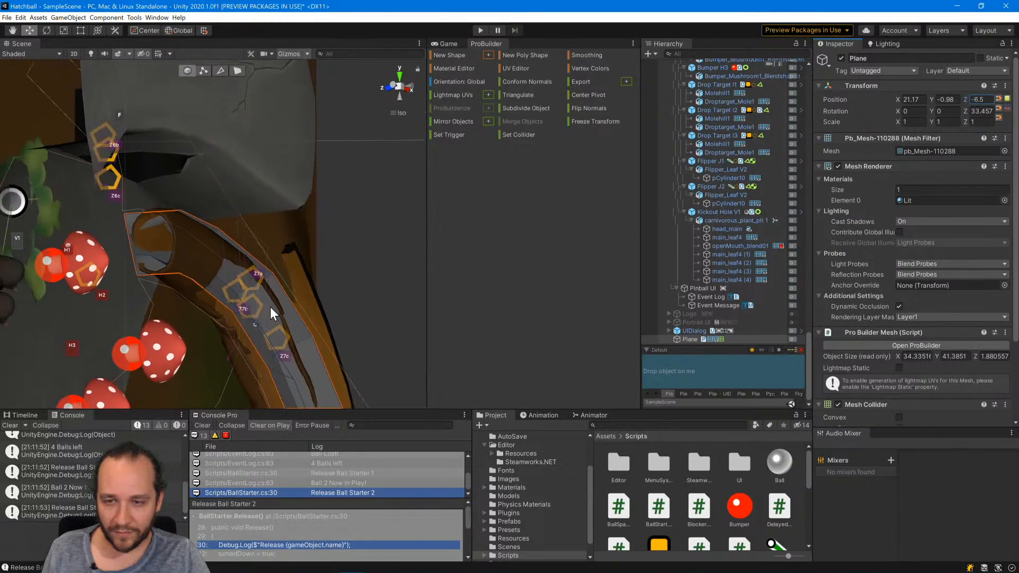
Check the plane's height inside the bark ramp from the side and set its Z position to -6.46.
alt+drag(236, 329, 323, 327)
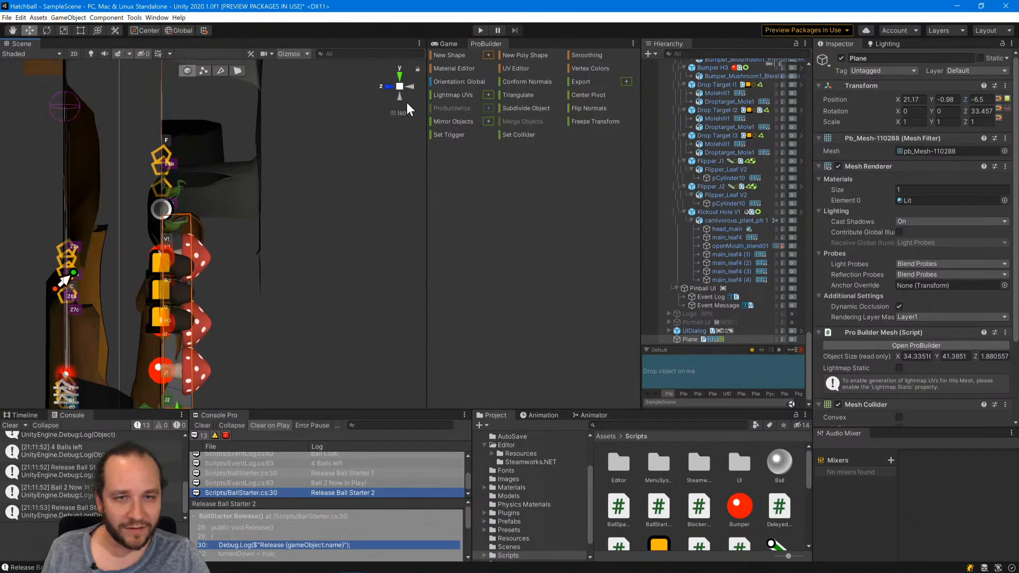
click(409, 86)
click(411, 86)
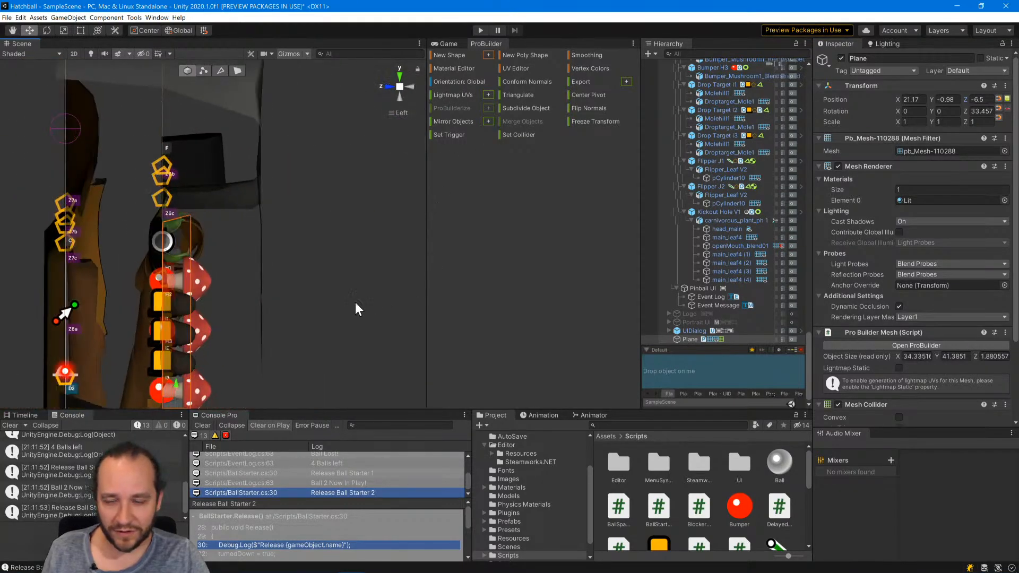
click(989, 99)
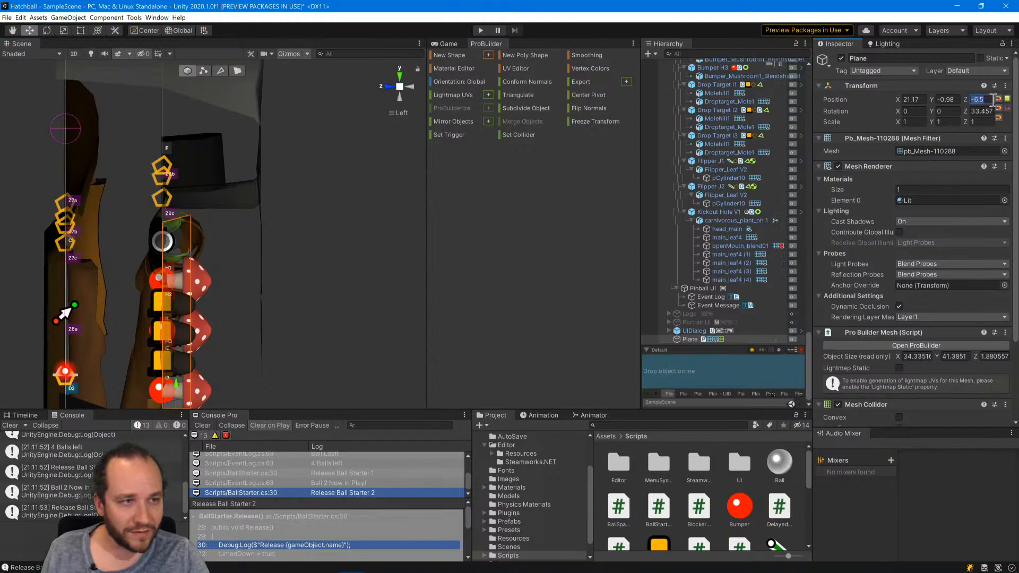
text(-6.4)
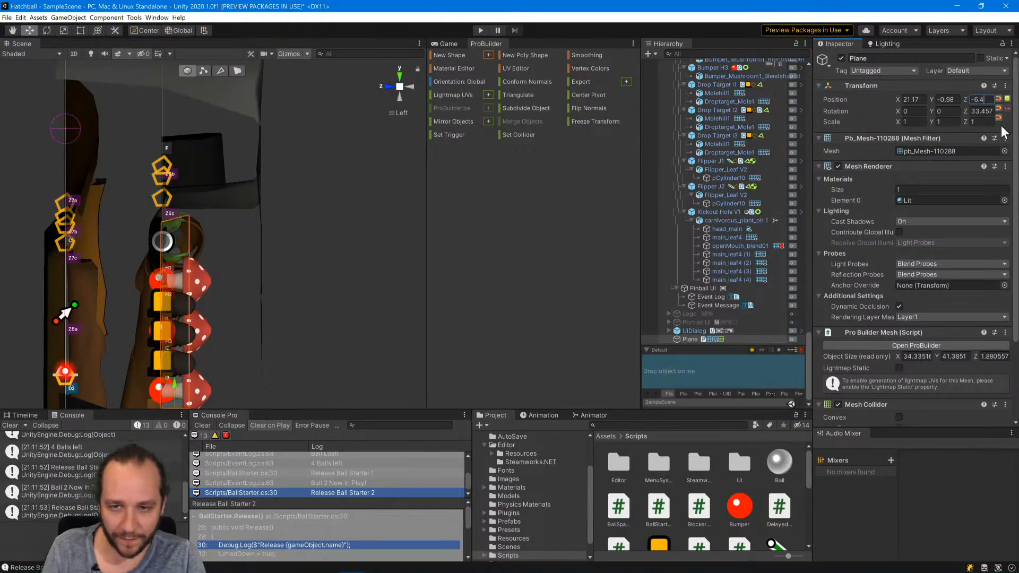
text(5)
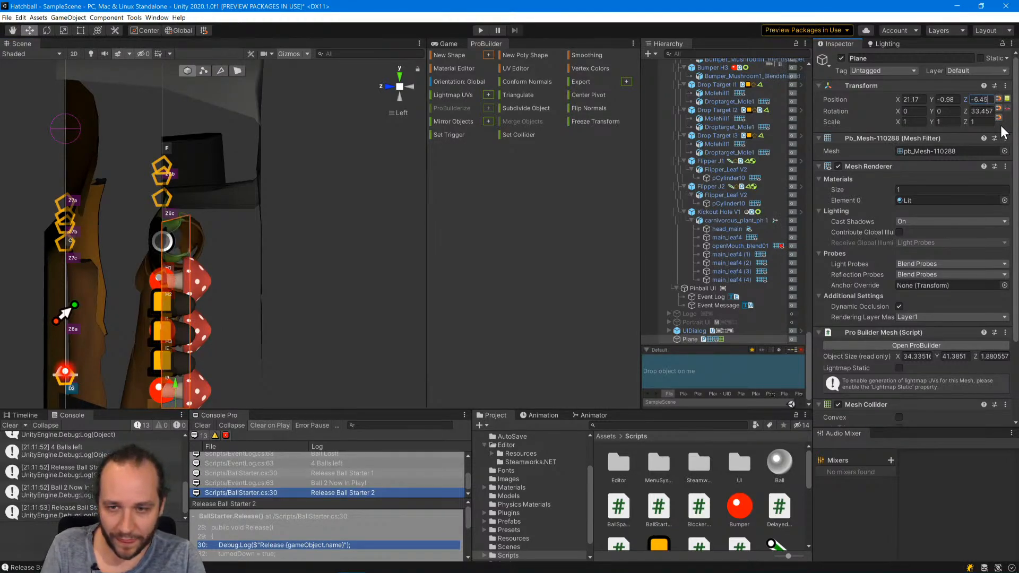
scroll(345, 311, down, 5)
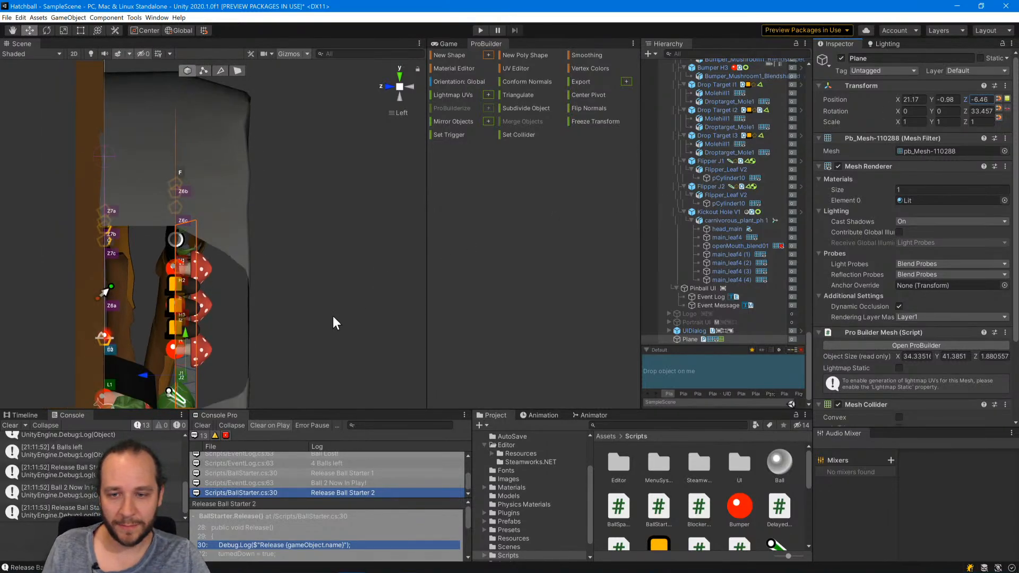
Switch to vertex editing, select the second vertex row from the plane's Z6c end and lower it slightly along Z to follow the ramp.
alt+drag(336, 269, 170, 203)
middle_drag(204, 285, 126, 184)
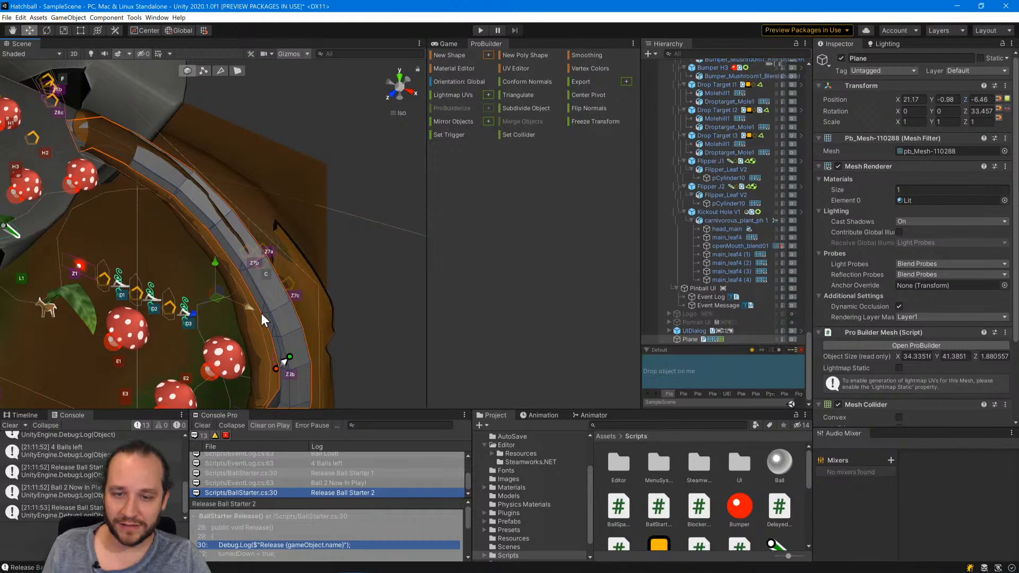
middle_drag(309, 369, 293, 338)
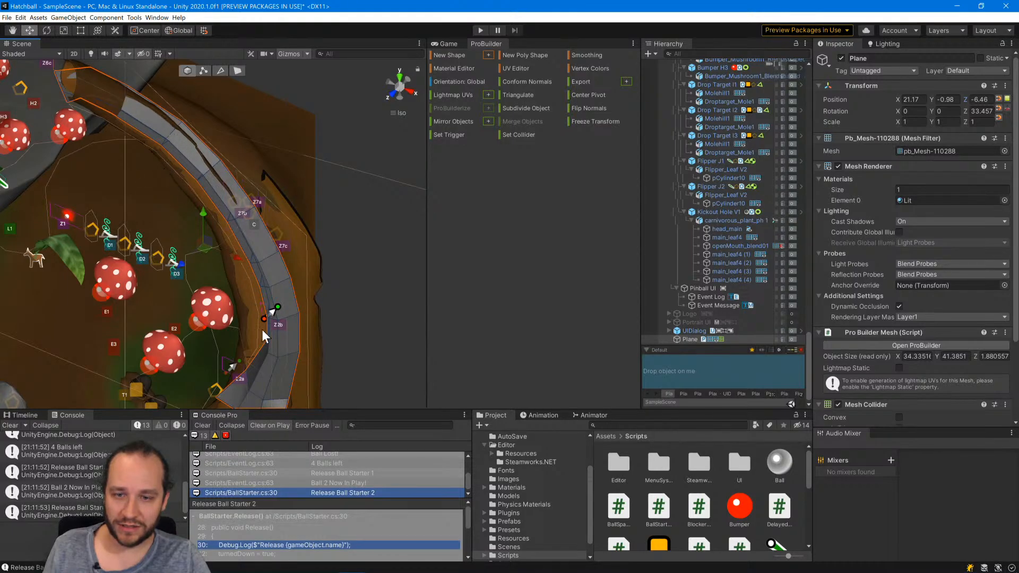
click(203, 71)
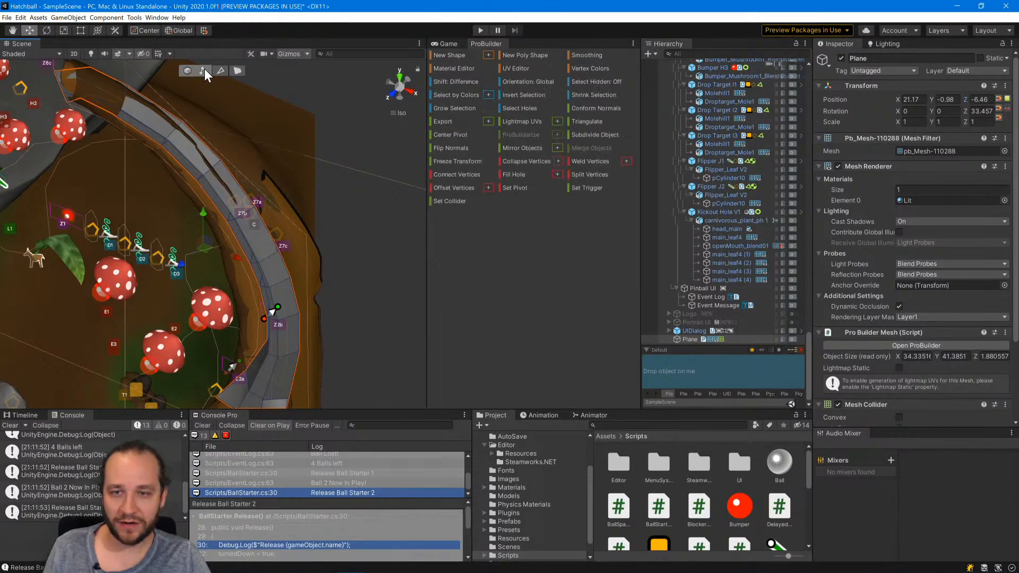
click(391, 95)
click(102, 100)
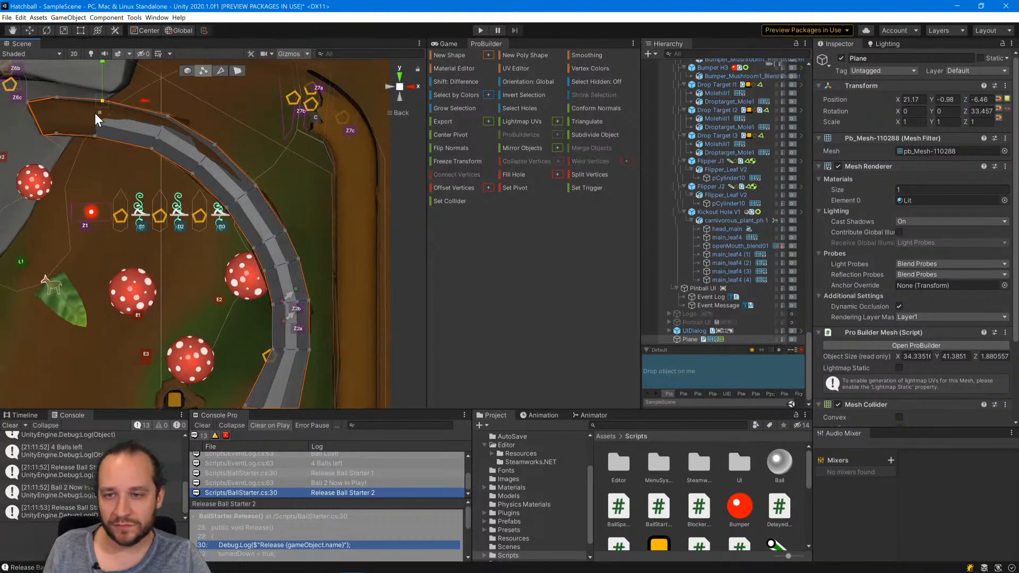
shift+click(96, 123)
shift+click(94, 135)
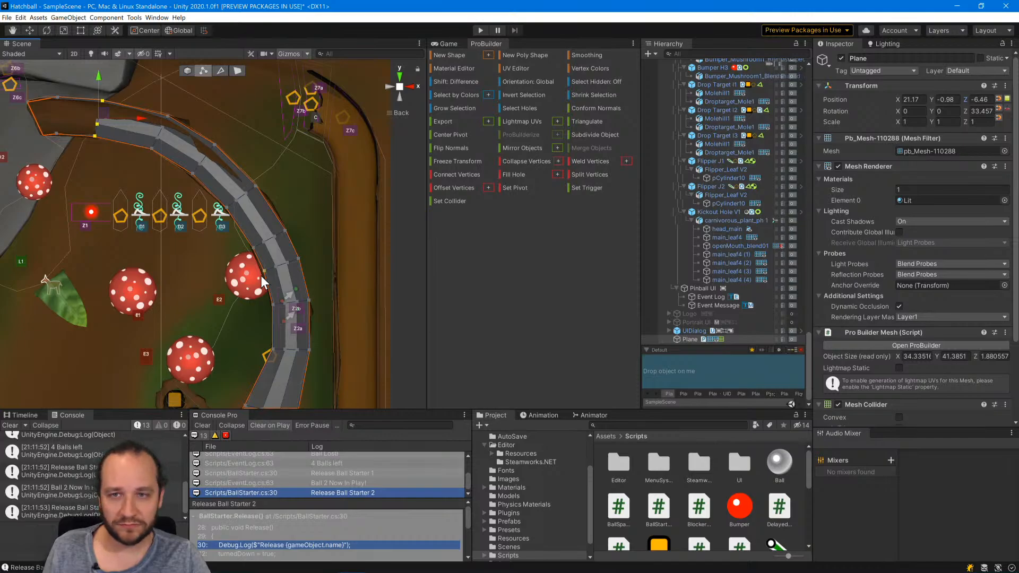
click(388, 87)
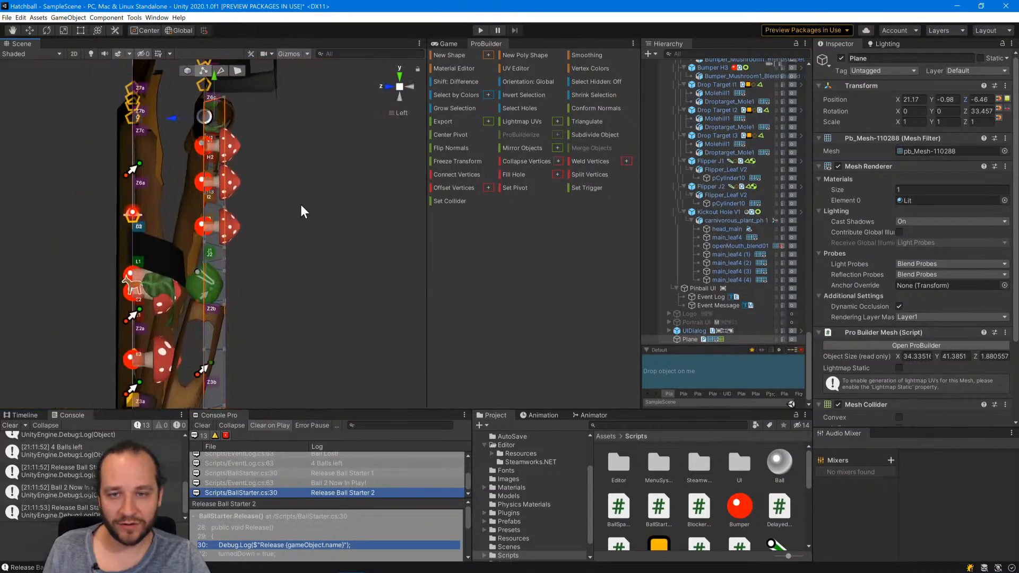
click(415, 88)
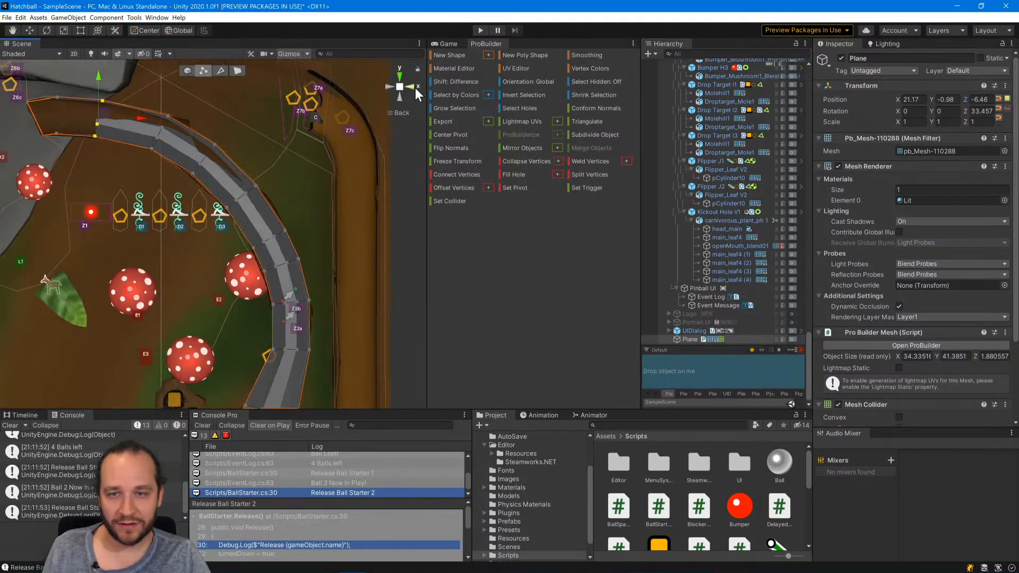
click(399, 98)
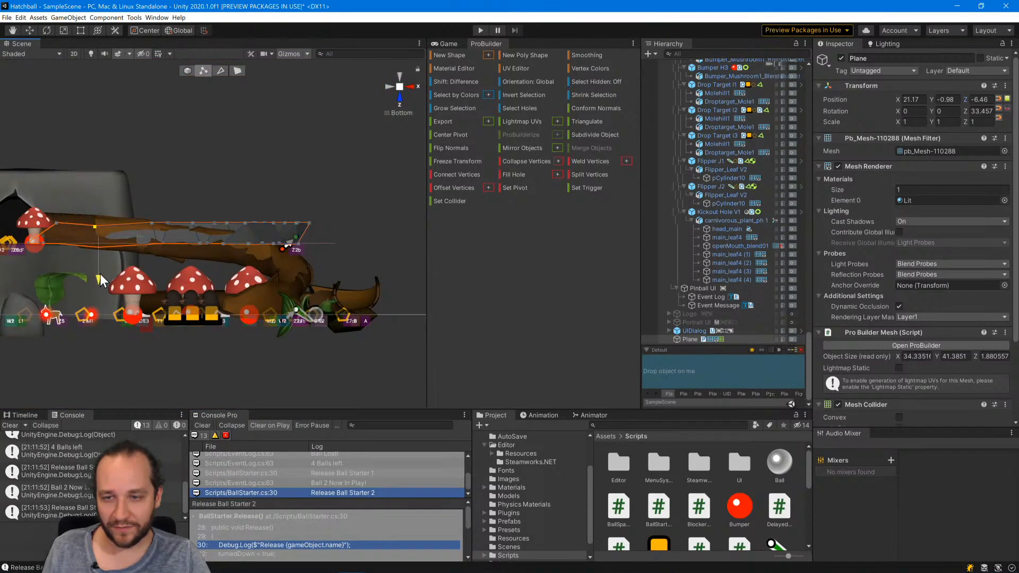
drag(100, 274, 100, 274)
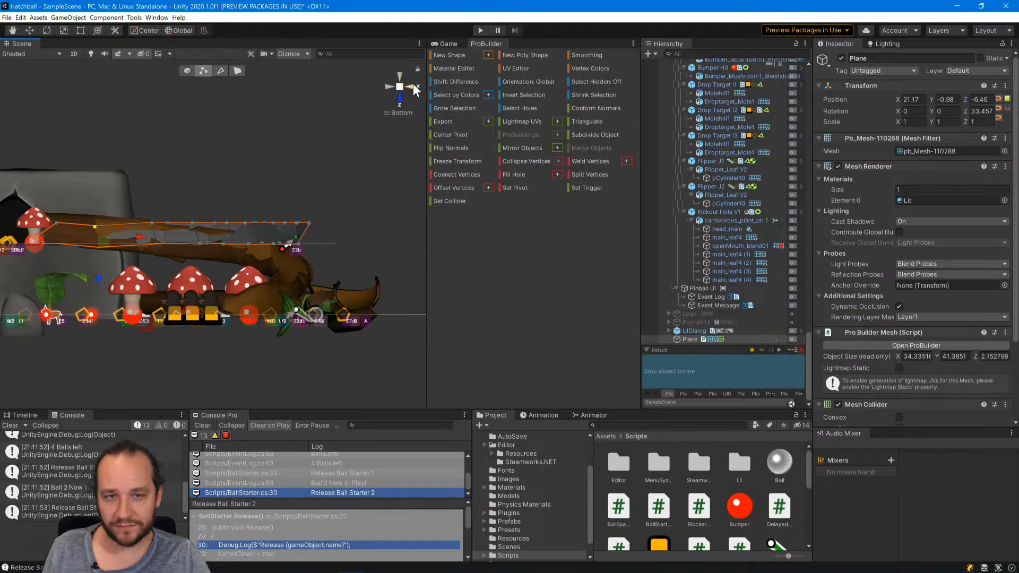
Select the third vertex row from the Z6c end and lower it along Z toward the sloping ramp floor.
click(401, 78)
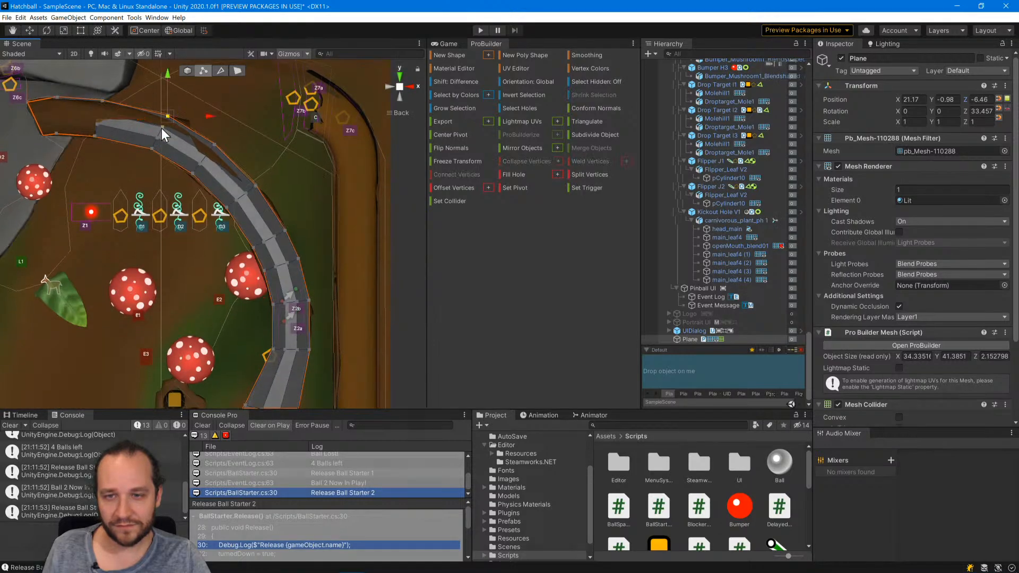
shift+click(158, 137)
click(399, 96)
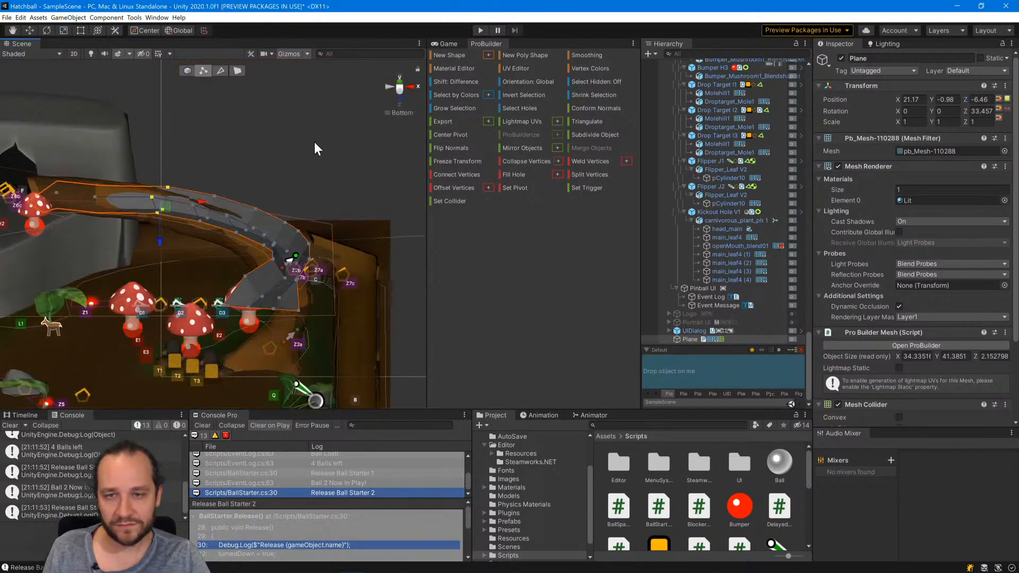
drag(161, 275, 161, 277)
Select all vertices of the fourth row from the Z6c end and lower them along Z to continue the slope.
click(400, 78)
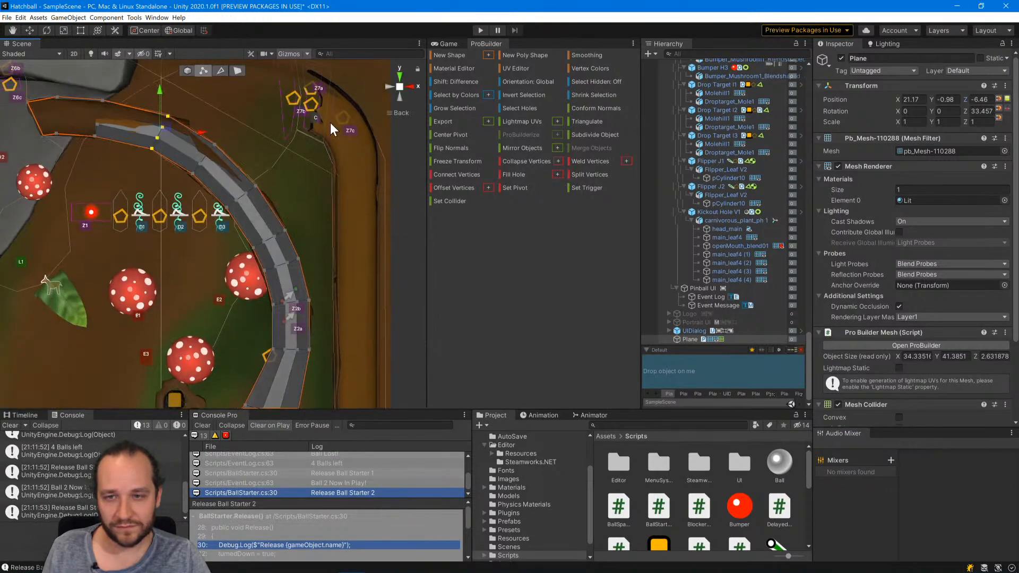
click(213, 146)
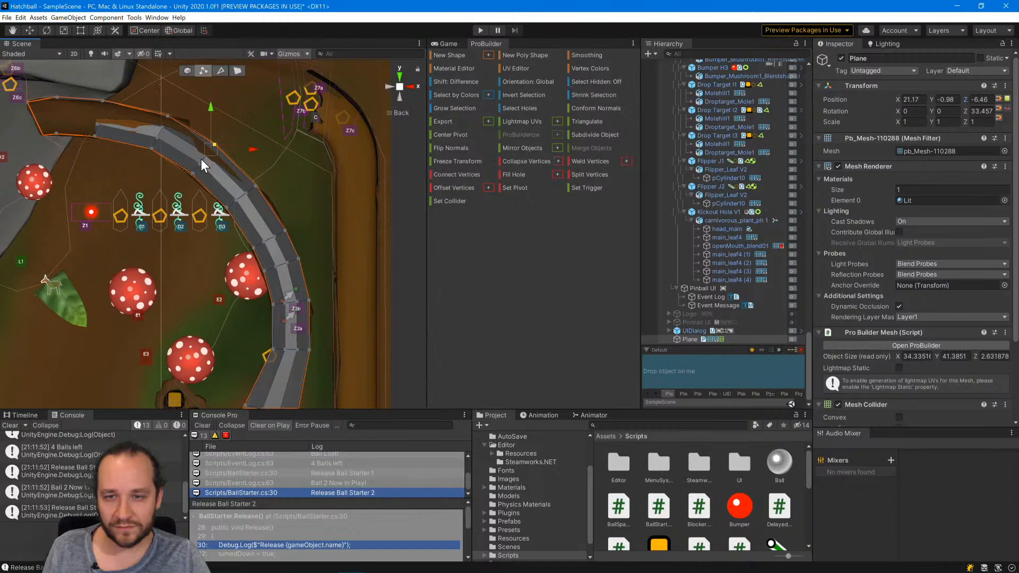
shift+click(199, 157)
shift+click(191, 172)
click(400, 96)
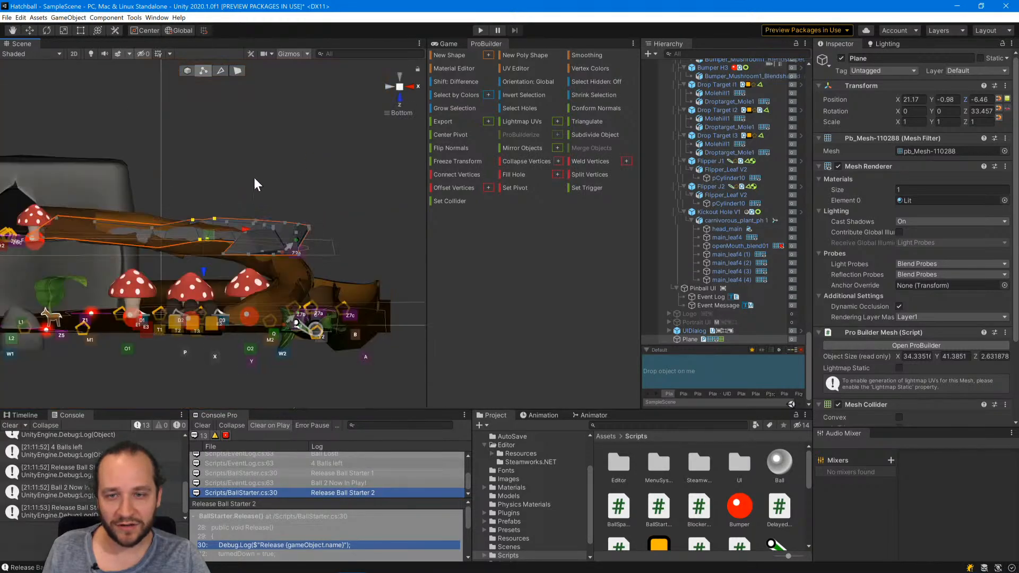
drag(202, 266, 204, 281)
Select the fifth vertex row from the Z6c end and lower it along Z below the fourth row, following the bark ramp.
click(400, 77)
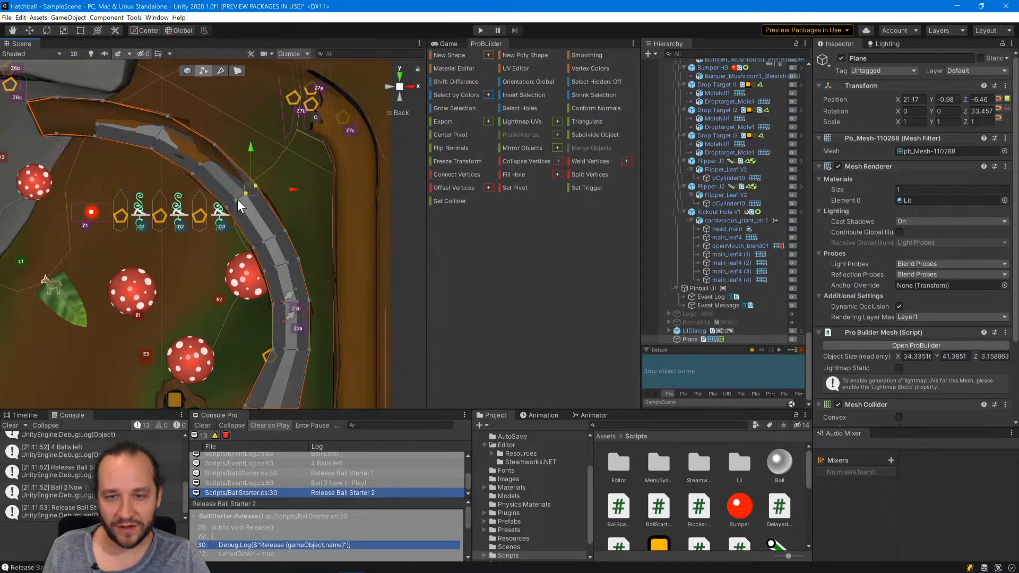
click(237, 199)
click(400, 77)
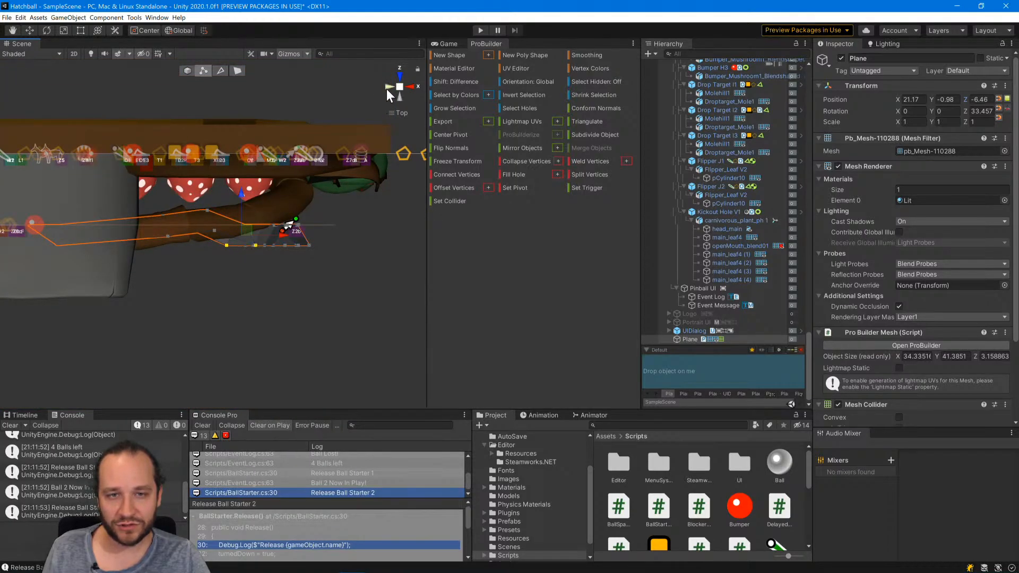
click(388, 87)
click(413, 85)
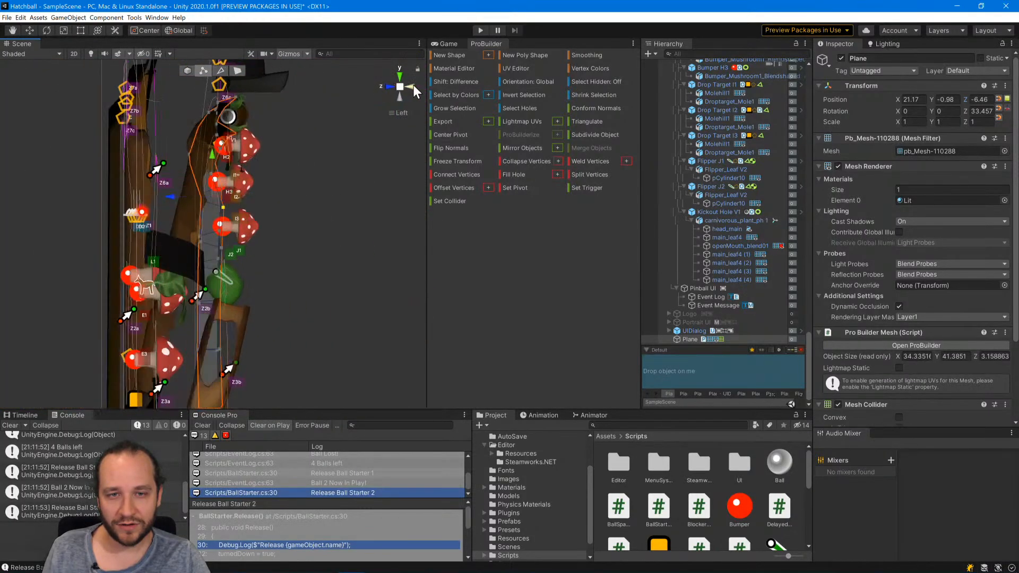
click(410, 87)
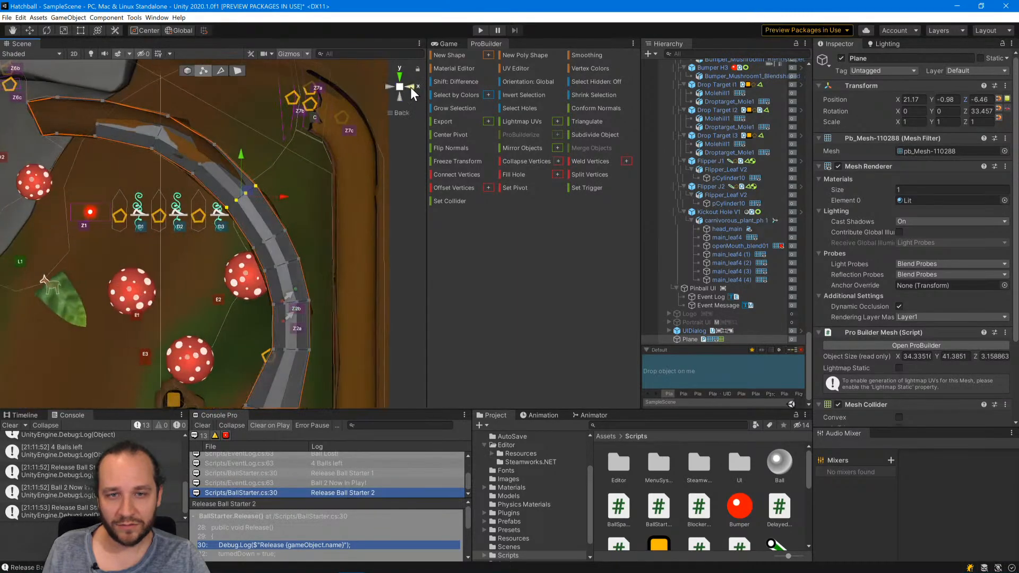
click(398, 97)
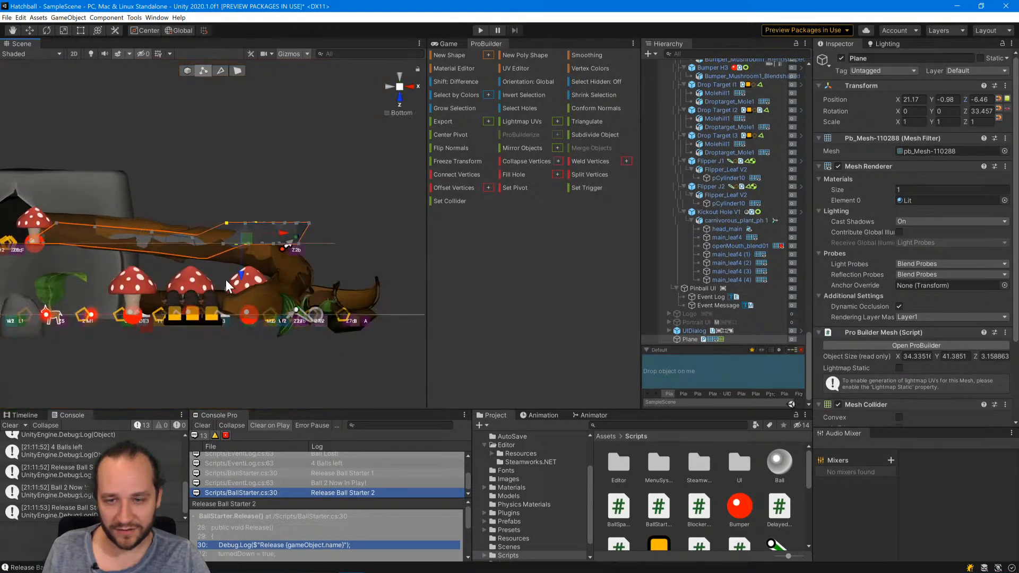
drag(242, 273, 243, 294)
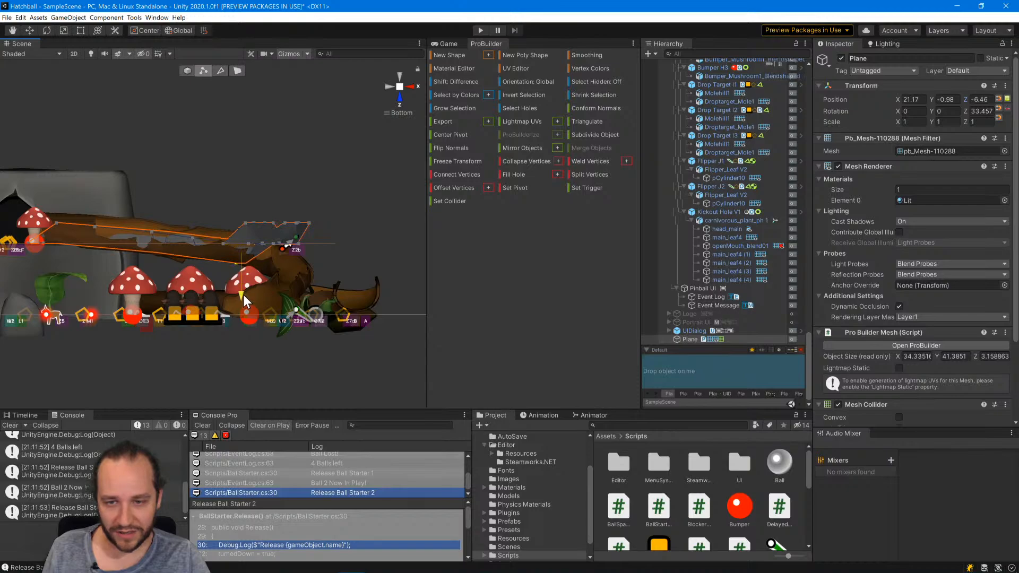
Select the sixth vertex row, midway along the curve, and lower it along Z to extend the downward slope.
click(400, 79)
shift+click(274, 236)
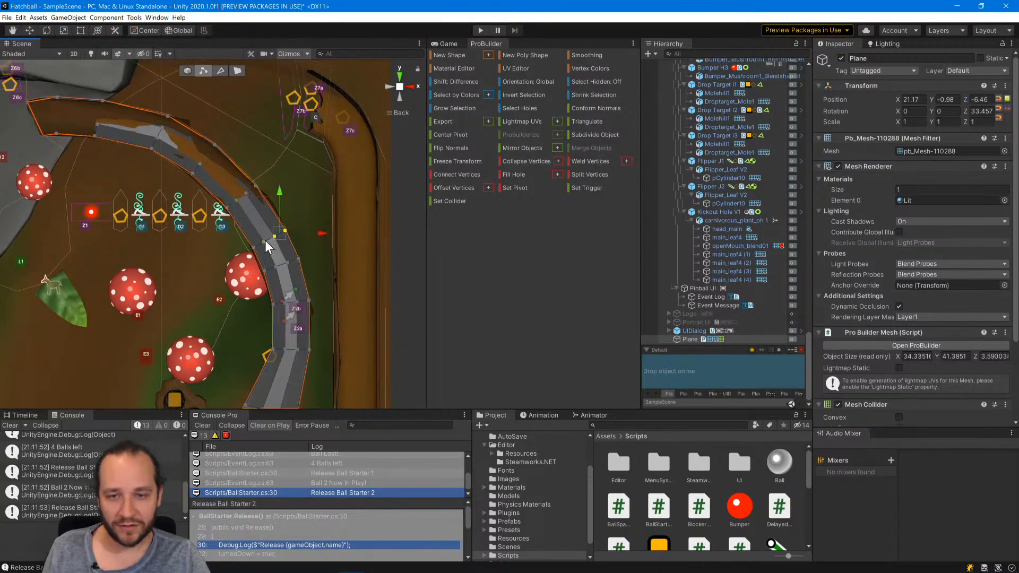
shift+click(264, 241)
shift+click(253, 247)
click(397, 91)
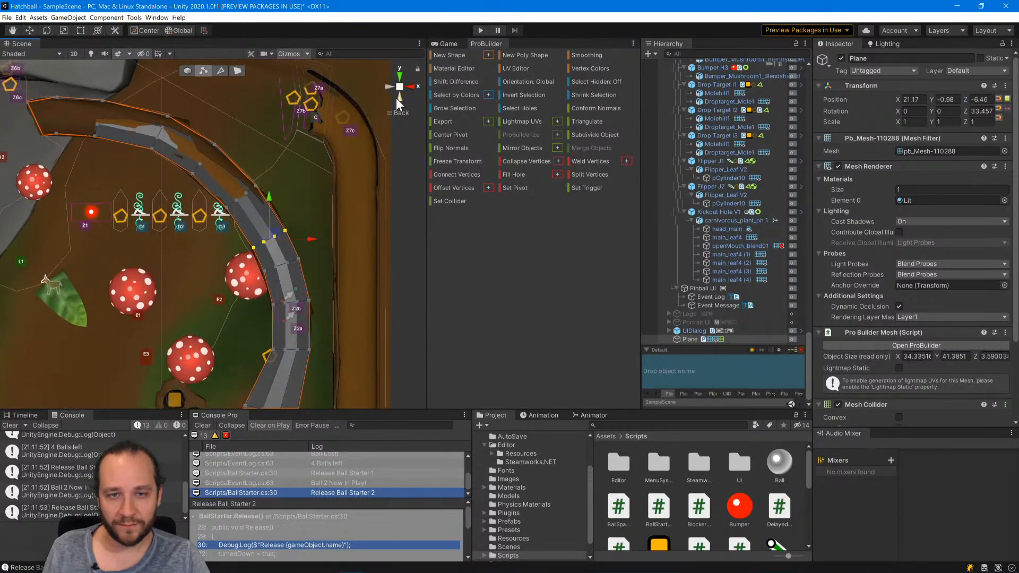
click(399, 97)
drag(269, 269, 269, 298)
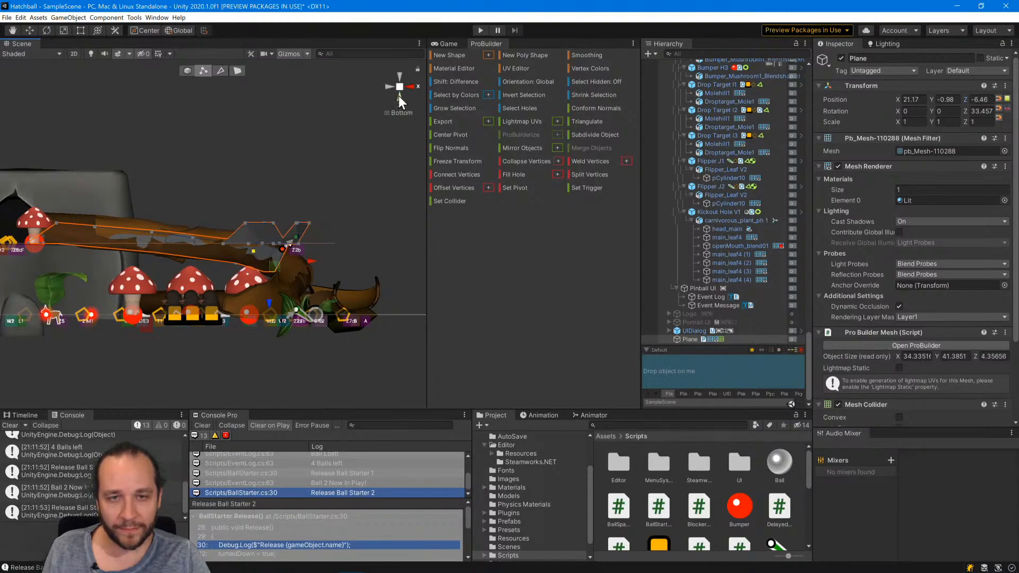
Select the seventh vertex row, just above the Z2b zone, and lower it along Z in two moves to match the ramp's descent.
click(400, 80)
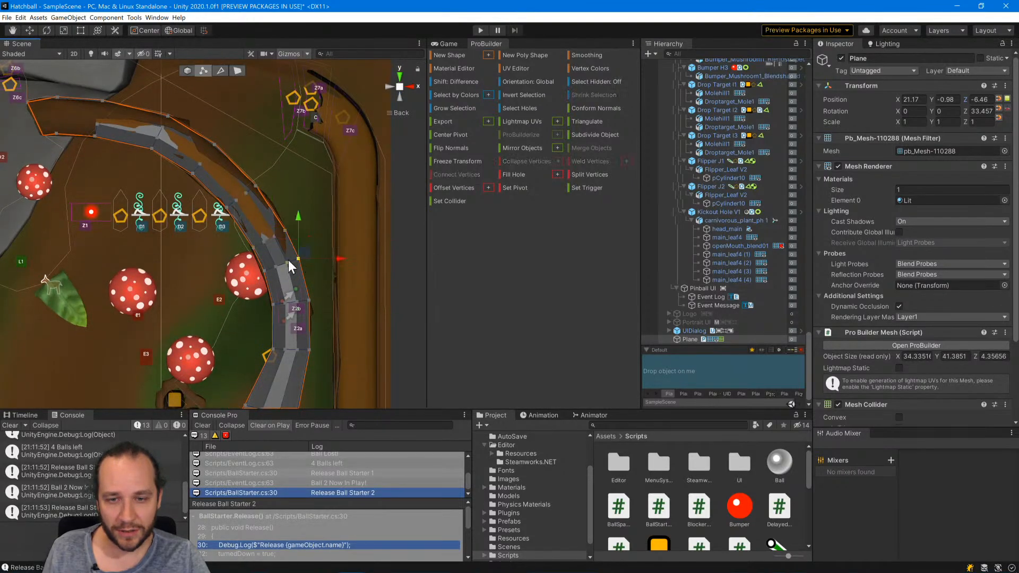
shift+click(275, 265)
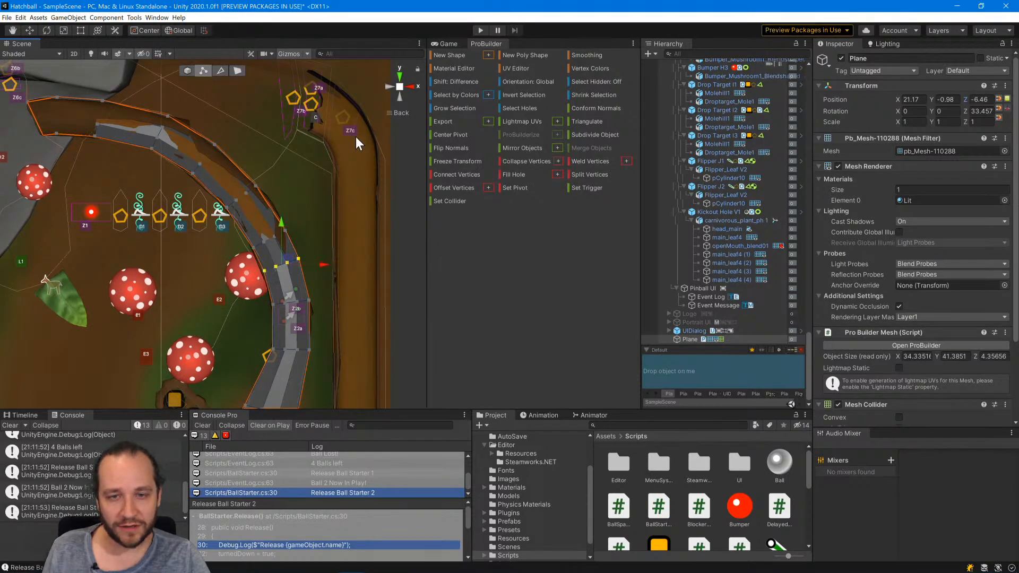
click(399, 97)
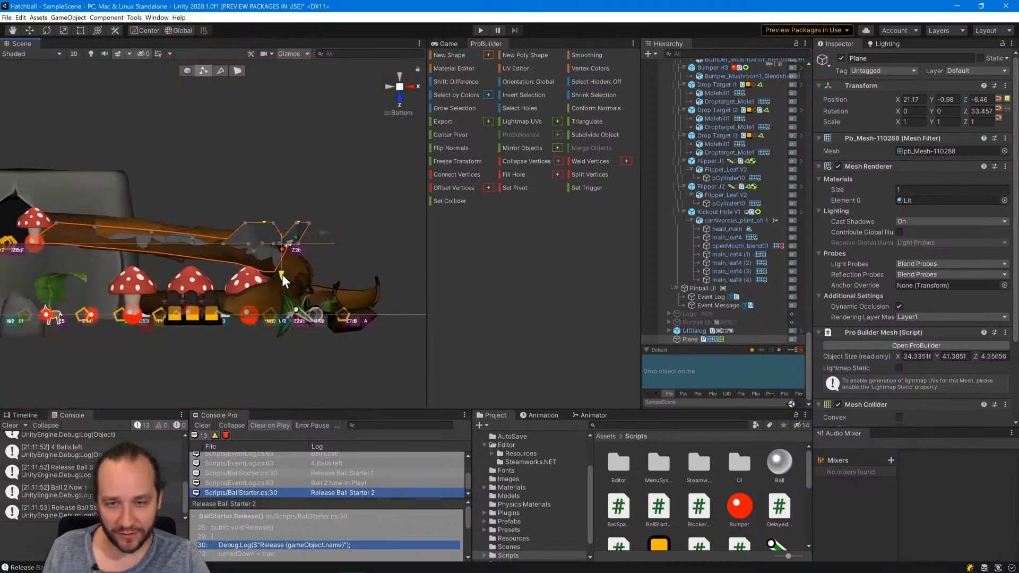
drag(283, 297, 283, 317)
click(399, 78)
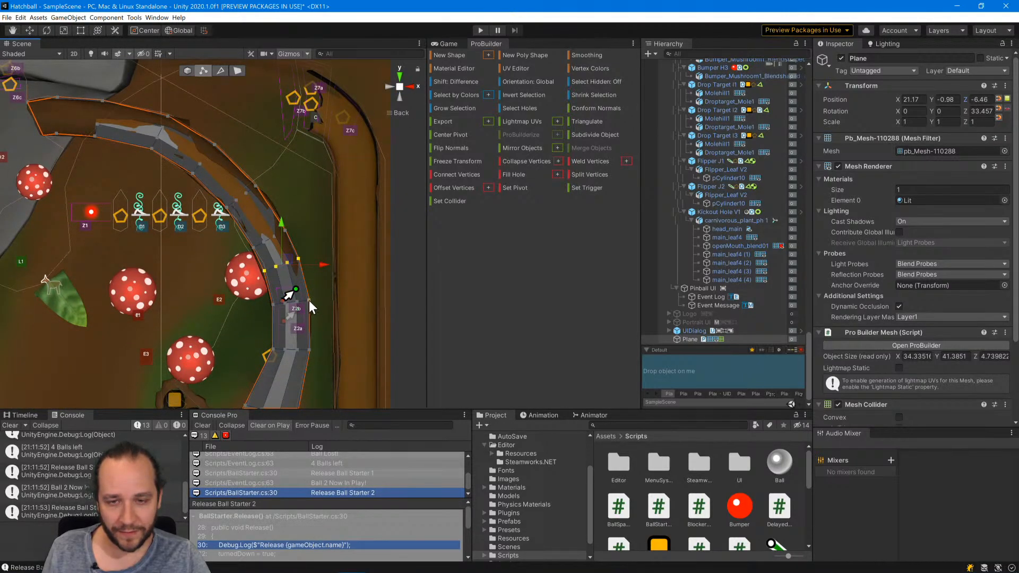
click(397, 98)
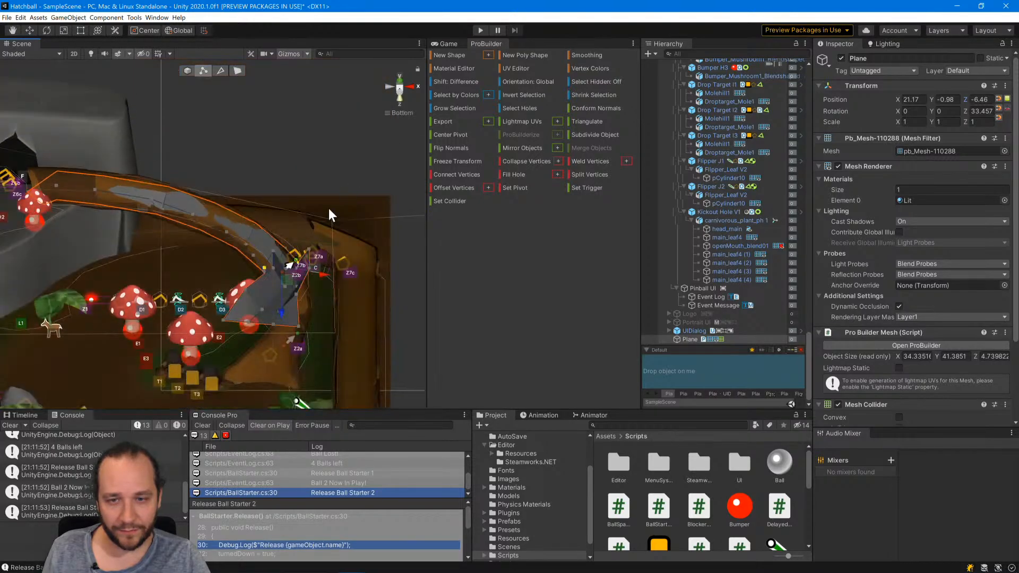
drag(284, 305, 284, 308)
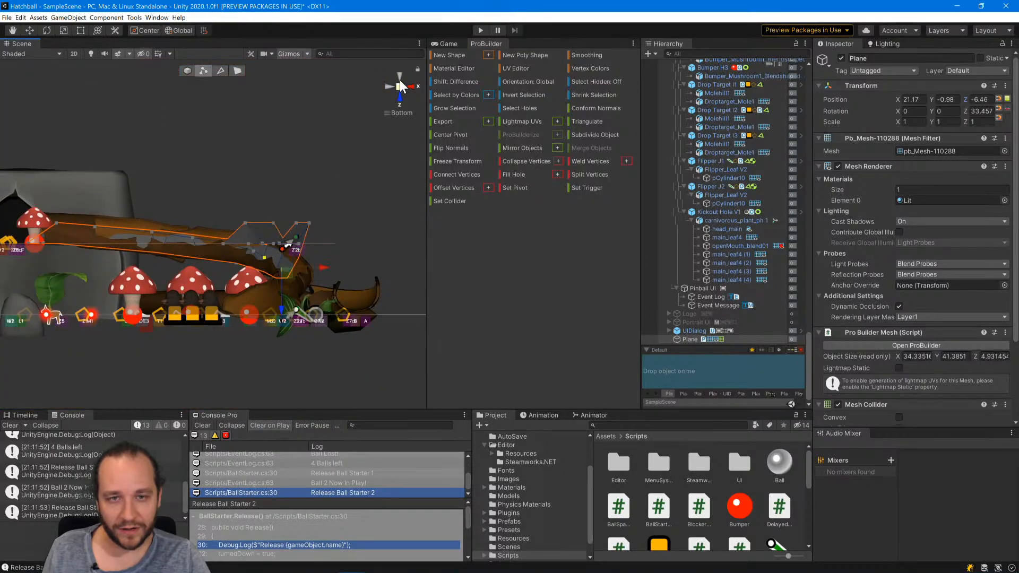
Select the eighth vertex row, level with the Z2b zone, and lower it along Z to continue the ramp's descent.
click(399, 77)
click(295, 307)
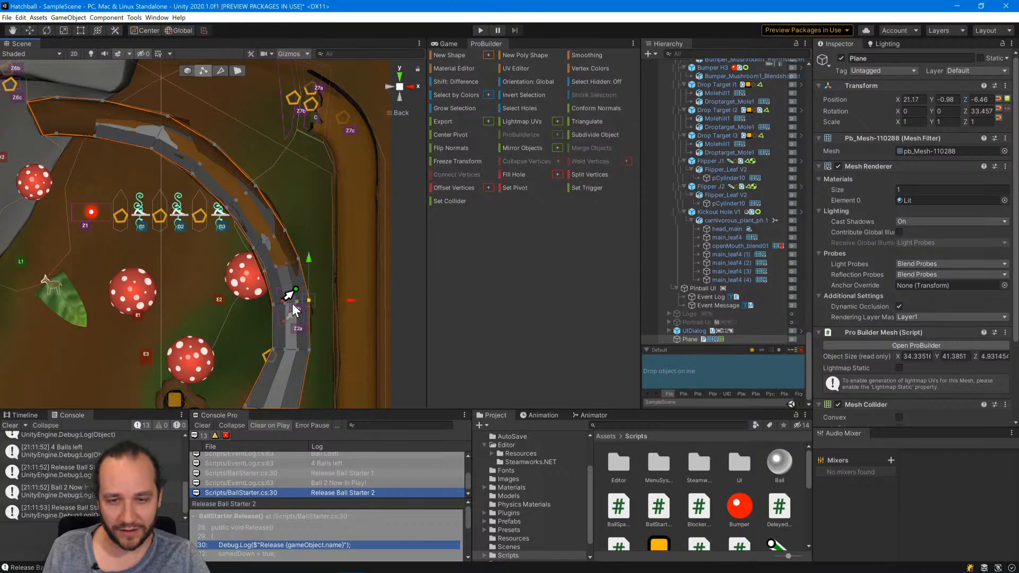
shift+click(295, 303)
shift+click(286, 304)
shift+click(275, 304)
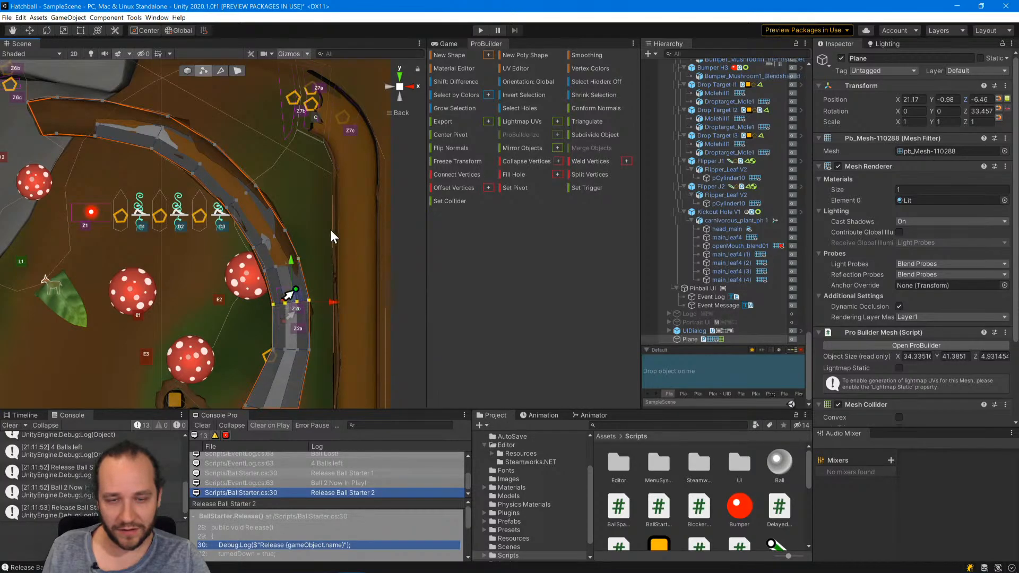
click(401, 98)
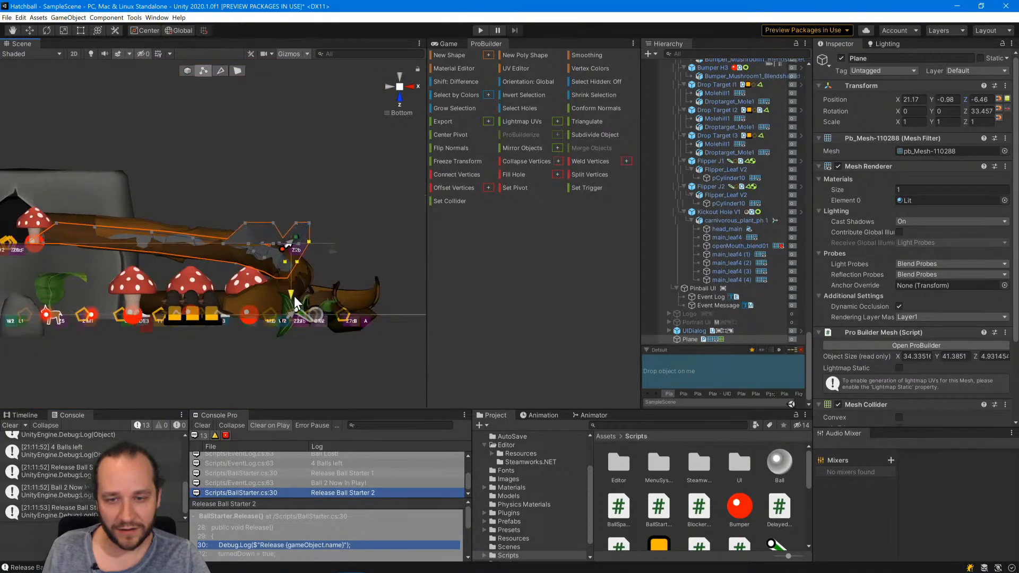
drag(294, 296, 295, 317)
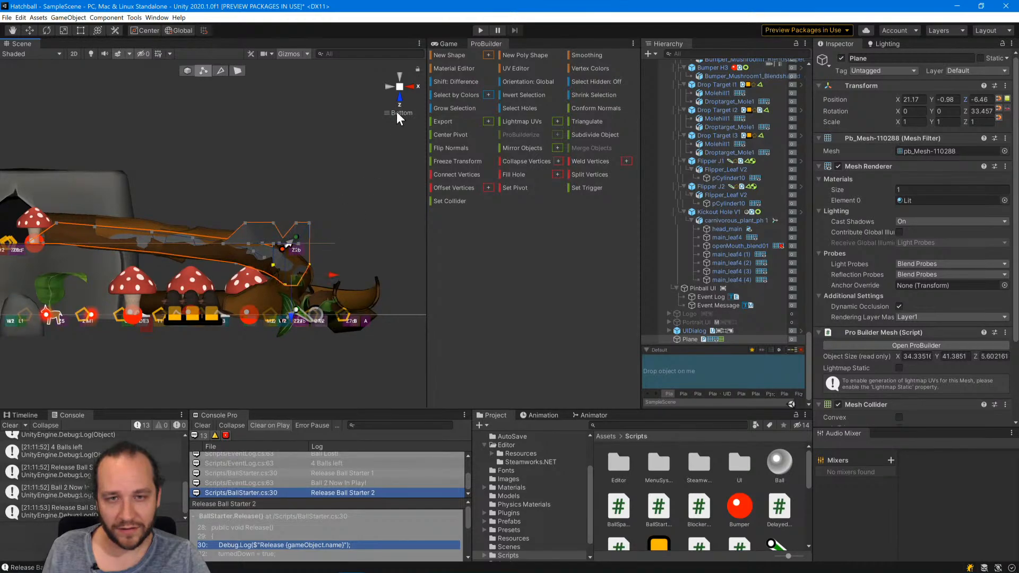
Select the vertex row just below the Z2a zone and lower it along Z onto the bark ramp, fine-tuning from the side.
click(400, 76)
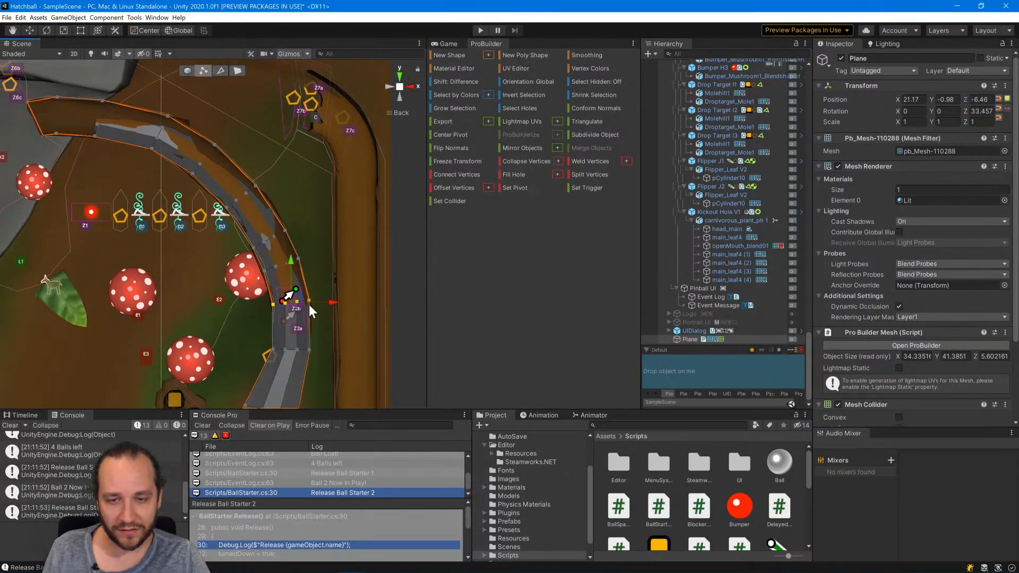
middle_drag(309, 304, 313, 242)
shift+click(307, 254)
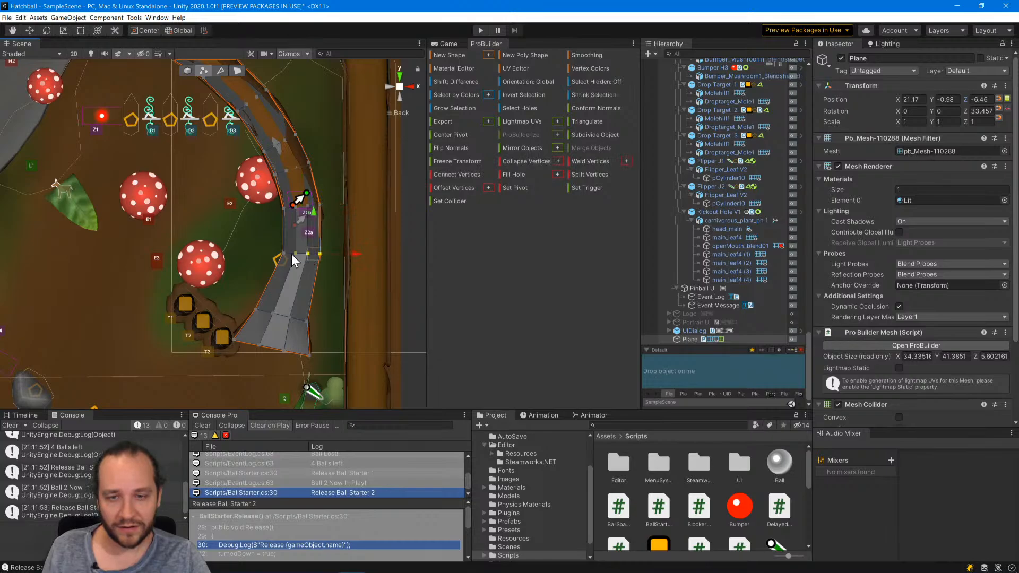
shift+click(292, 253)
shift+click(283, 254)
click(401, 72)
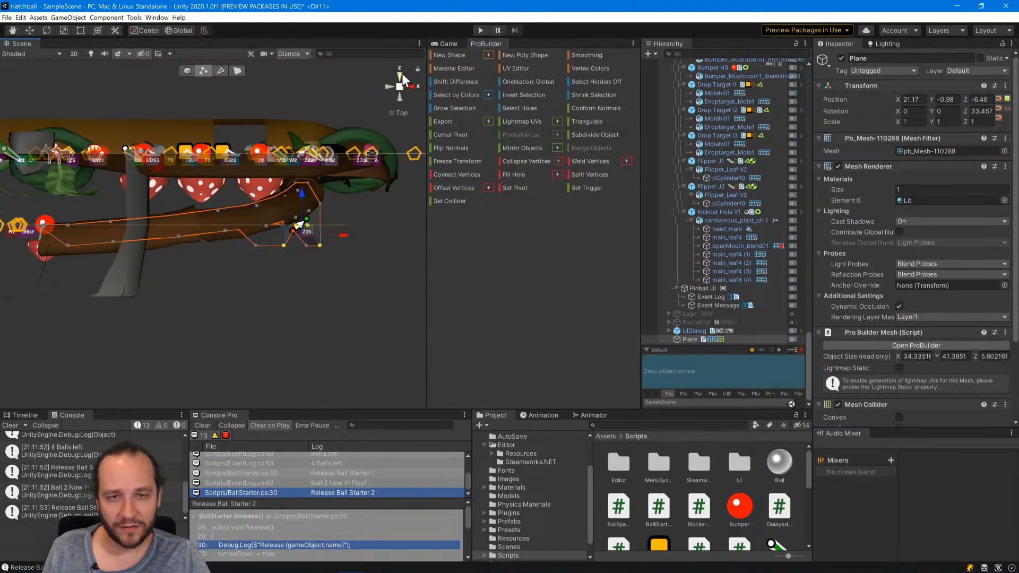
click(413, 84)
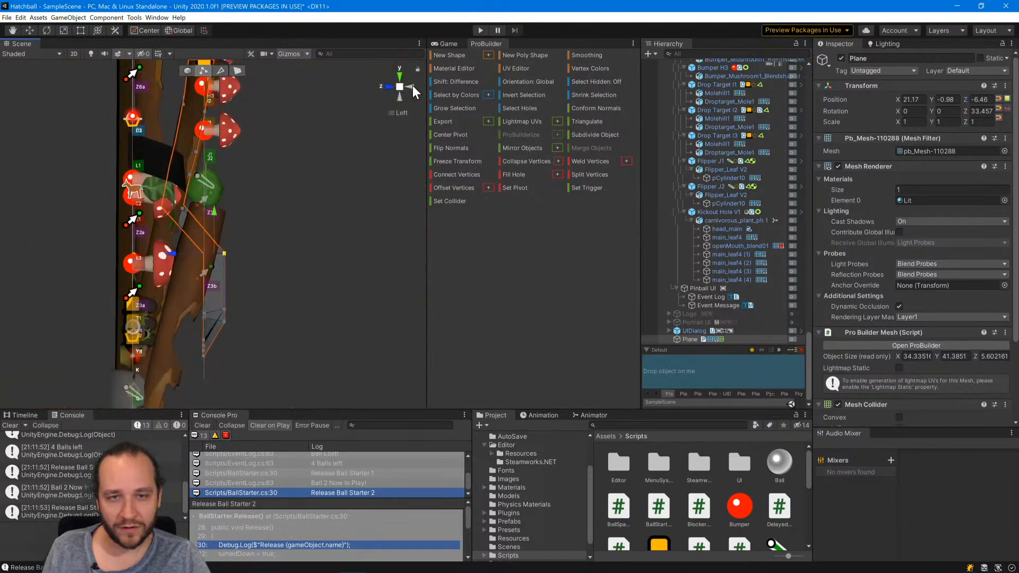
click(401, 94)
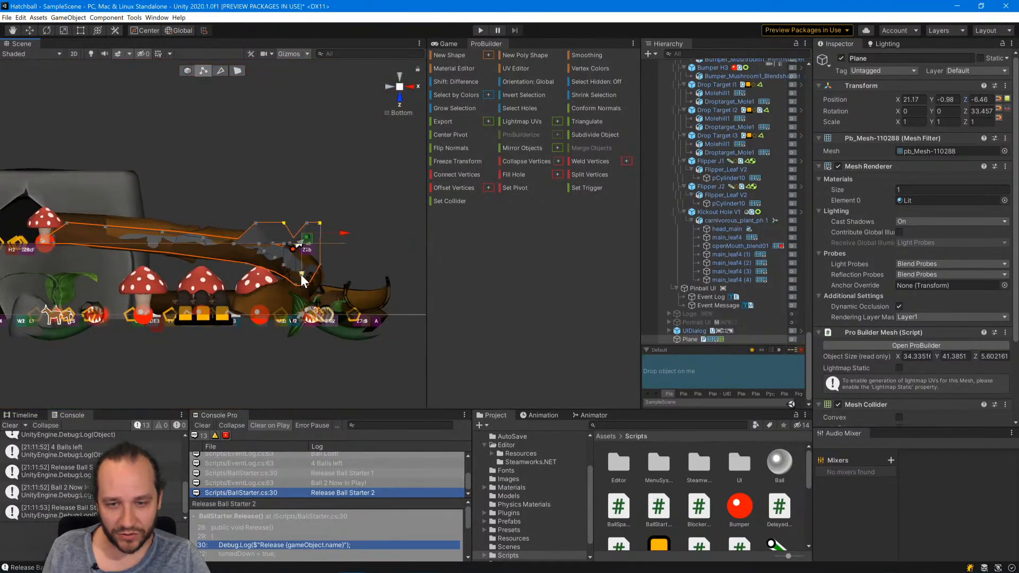
drag(300, 274, 303, 314)
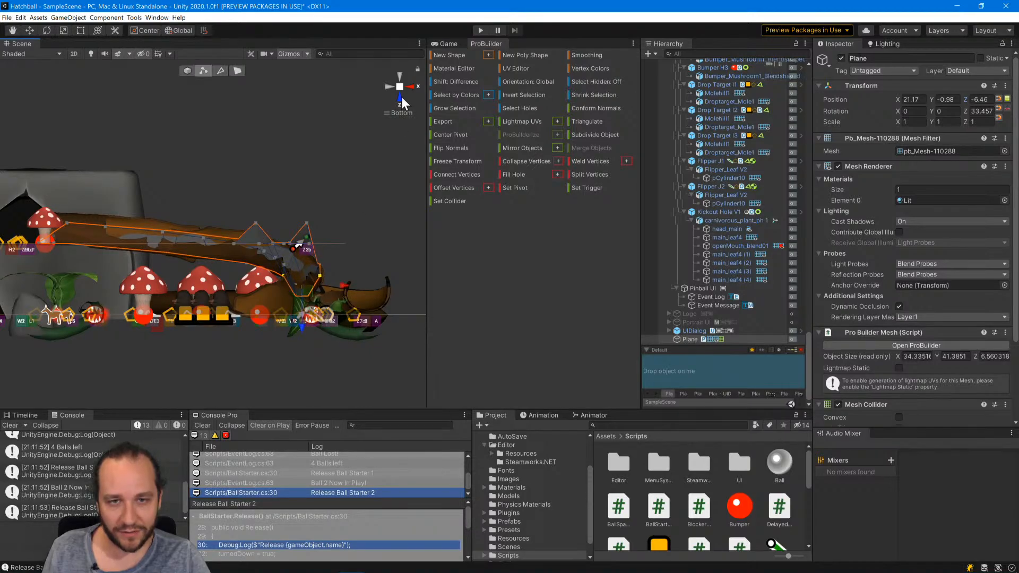
click(388, 83)
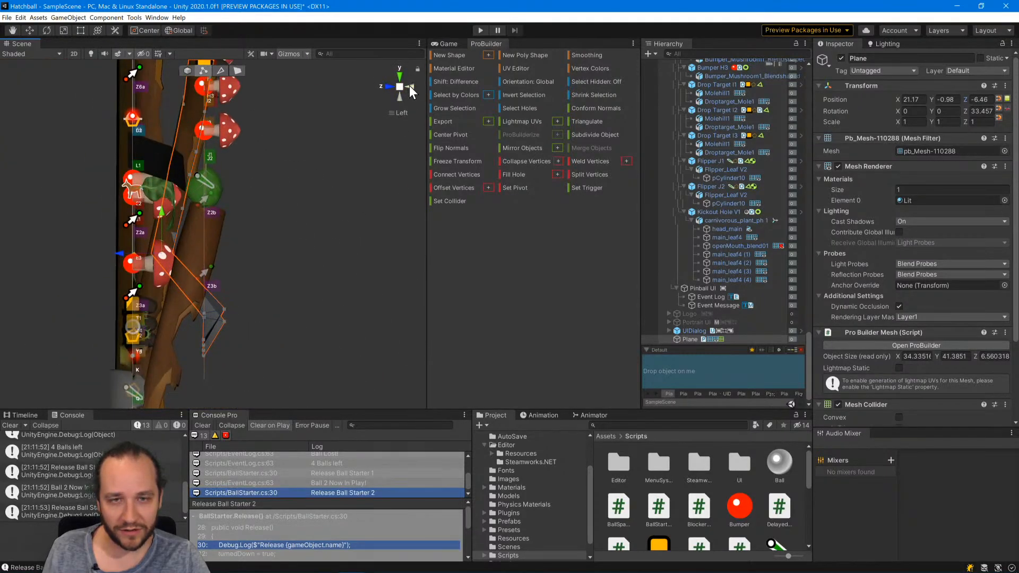
click(409, 86)
click(413, 86)
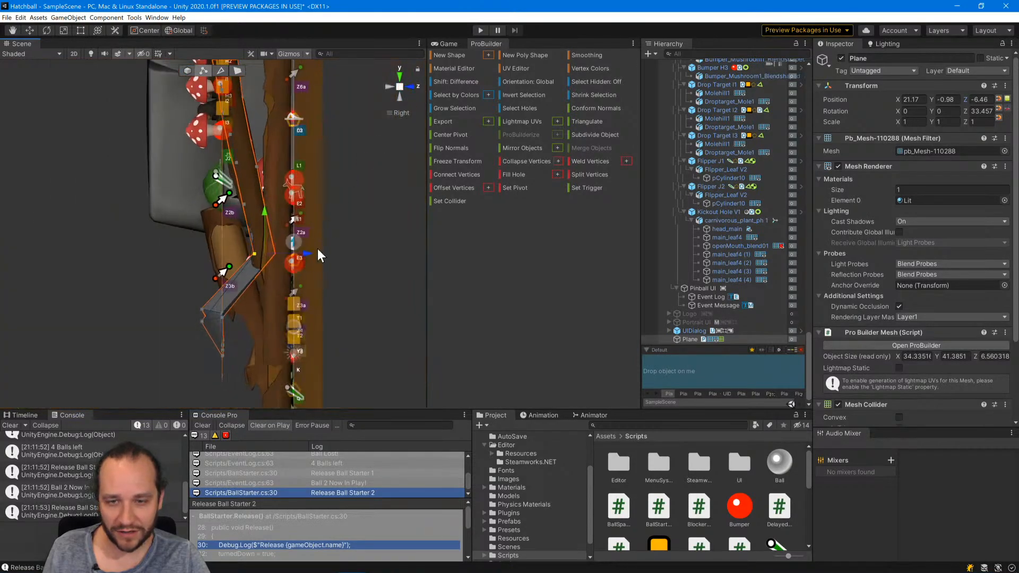
mouse_move(303, 252)
mouse_down()
mouse_move(270, 256)
mouse_move(309, 253)
mouse_up()
Deactivate Plunger Lane B1 to uncover the ramp's side and lower the same vertex row slightly further along Z.
scroll(711, 198, up, 10)
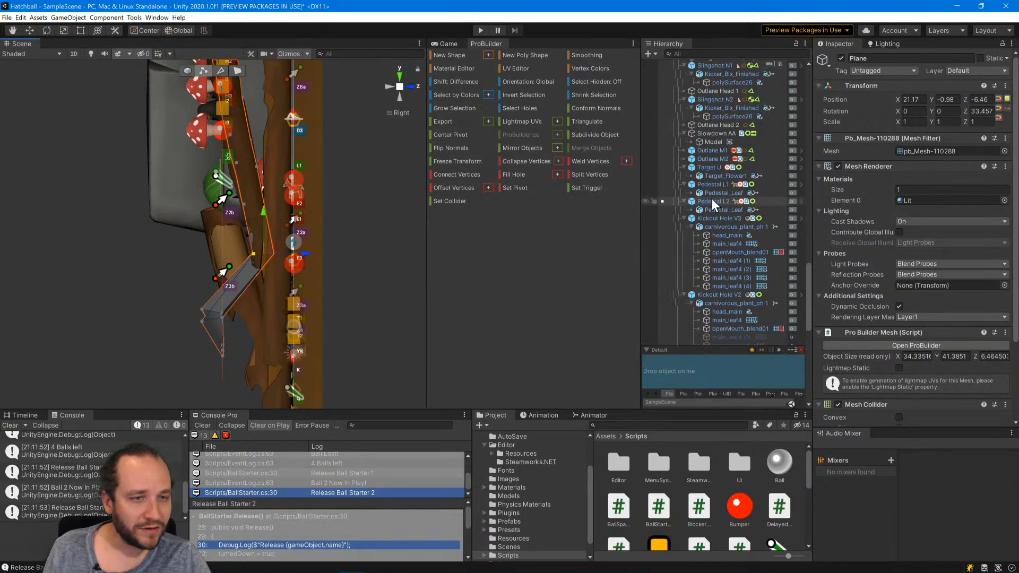
scroll(709, 195, up, 10)
scroll(709, 195, up, 10)
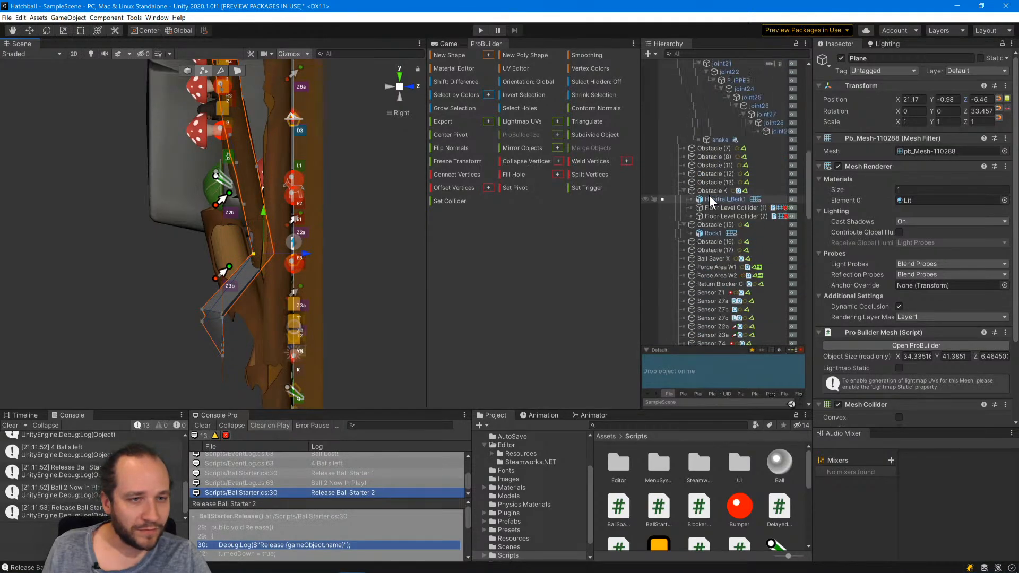
scroll(709, 195, up, 6)
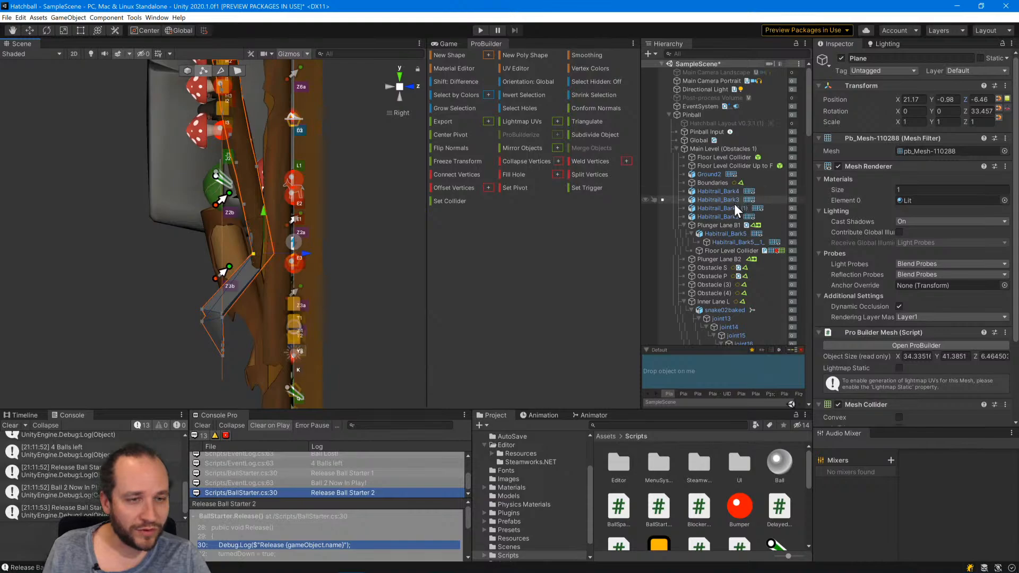
click(792, 225)
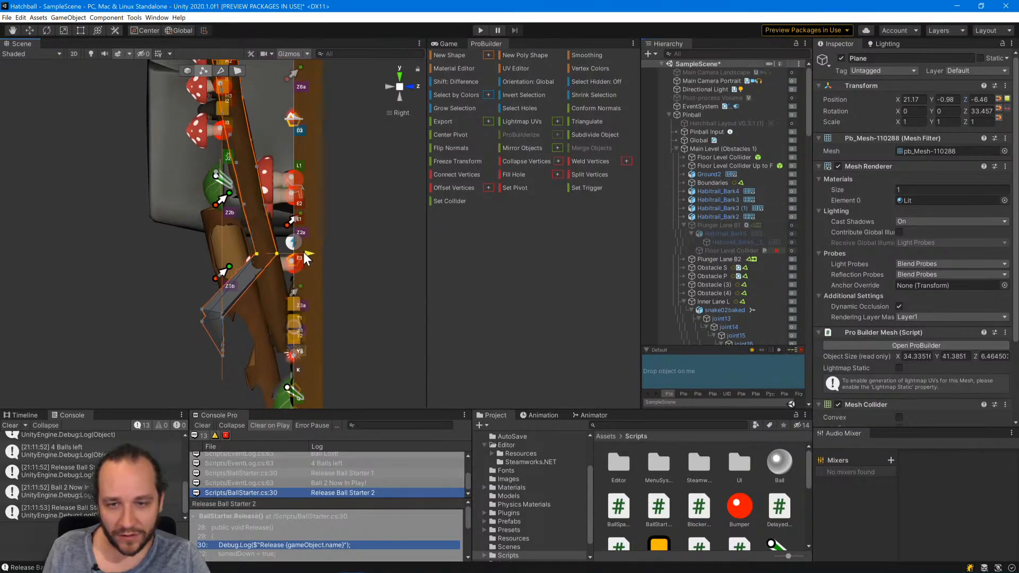
Select the second-to-last vertex row near the ramp's wide lower end and lower it along Z in line with the slope.
click(390, 87)
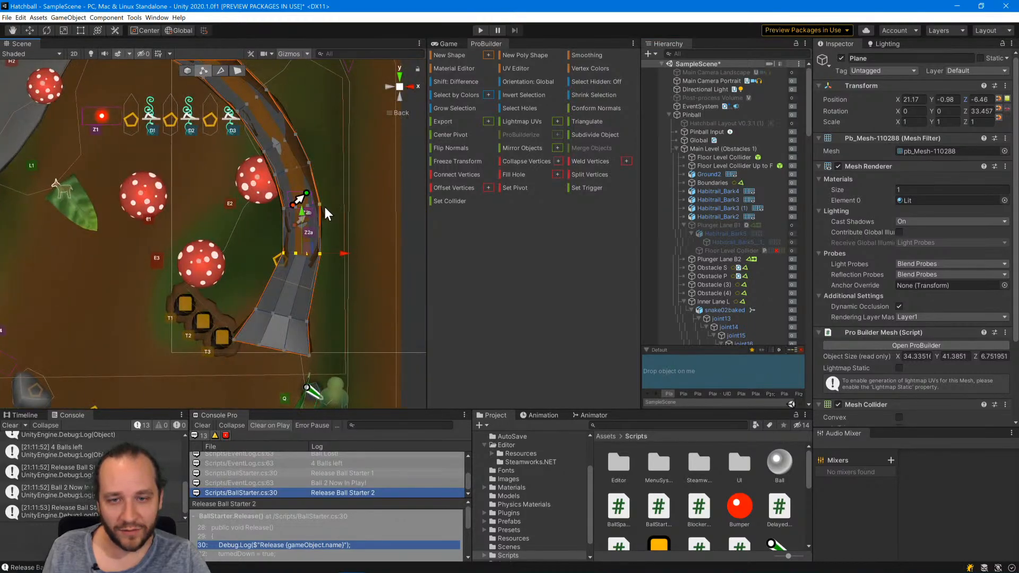
click(304, 204)
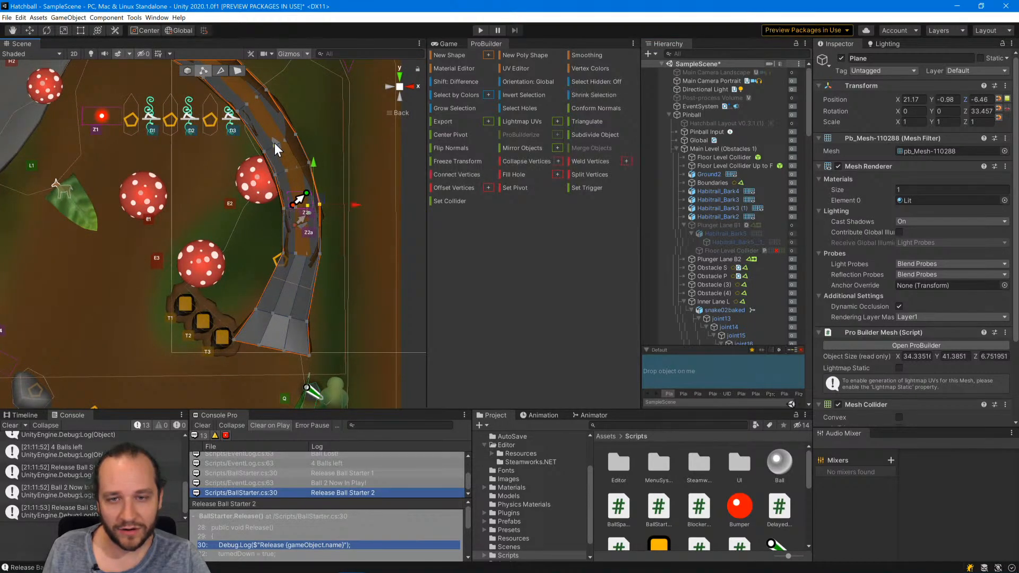
click(274, 314)
shift+click(253, 307)
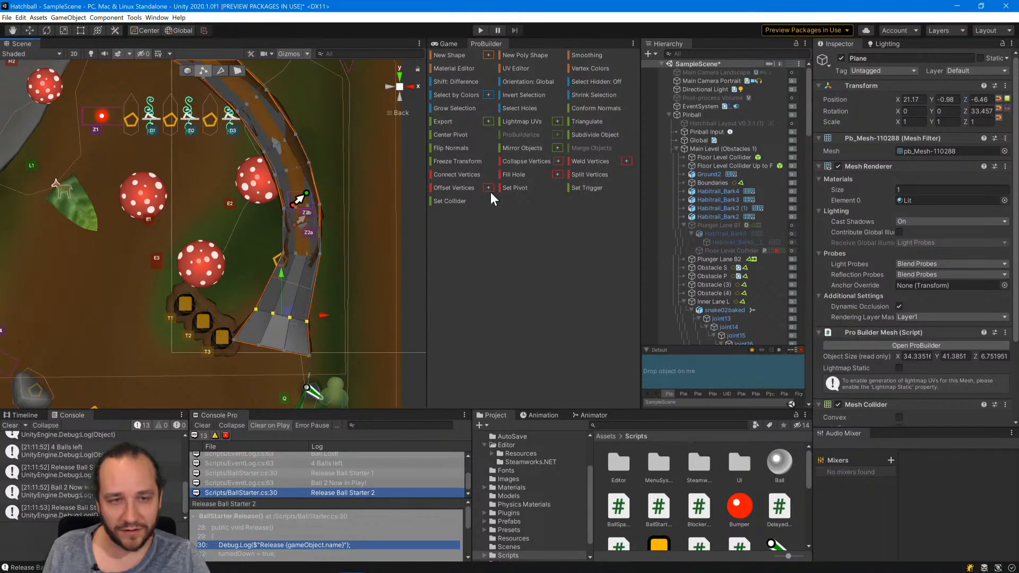
click(413, 86)
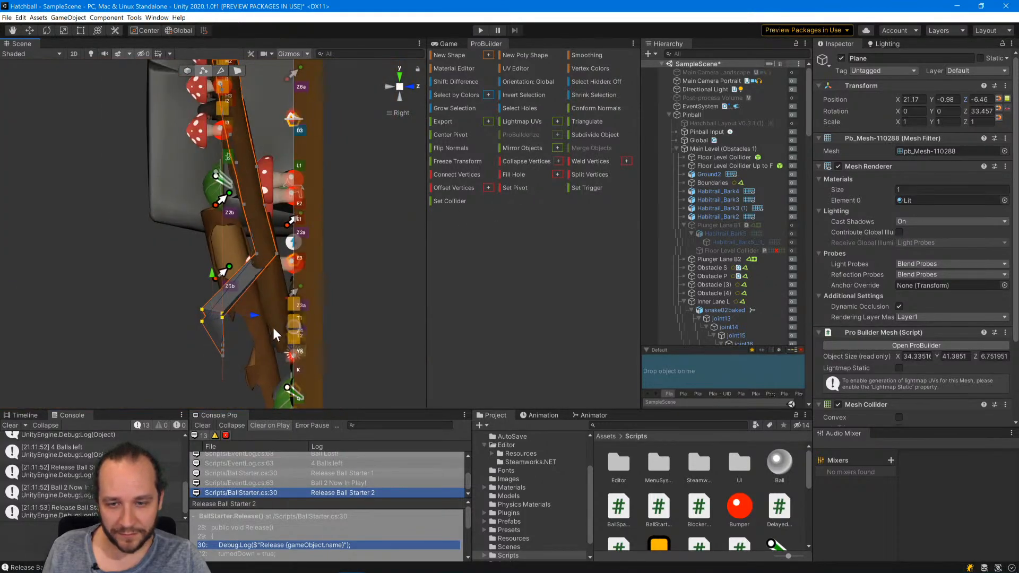
drag(255, 315, 320, 318)
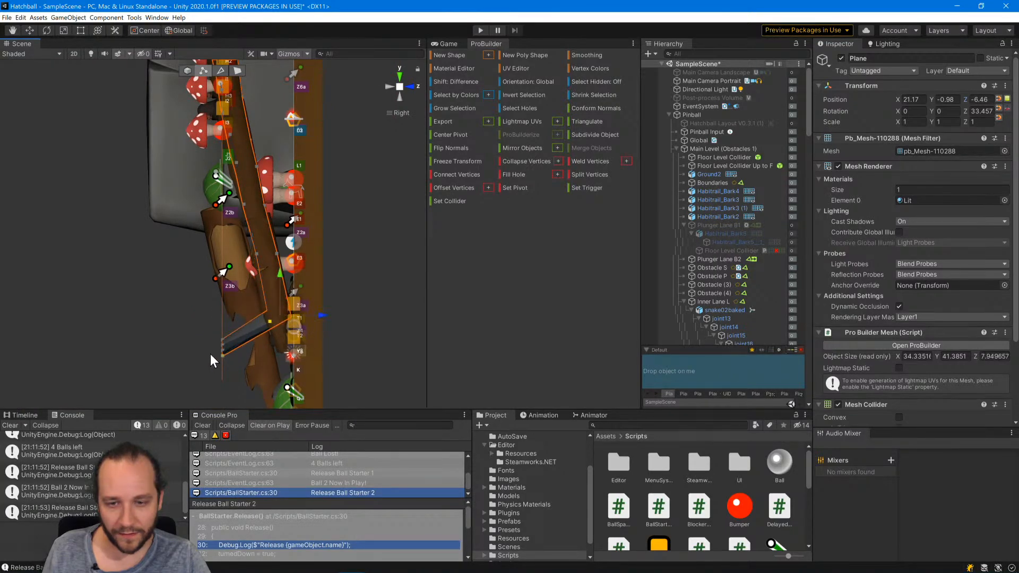
Select all vertices of the last row at the ramp's wide end and lower them along Z to the playfield level.
click(221, 339)
drag(222, 349, 223, 355)
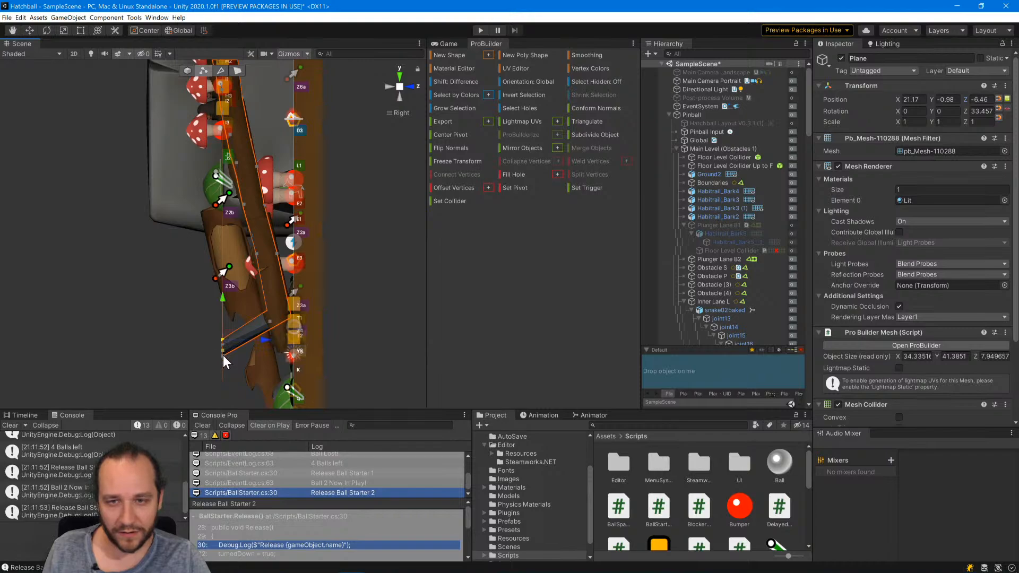
click(387, 85)
click(280, 350)
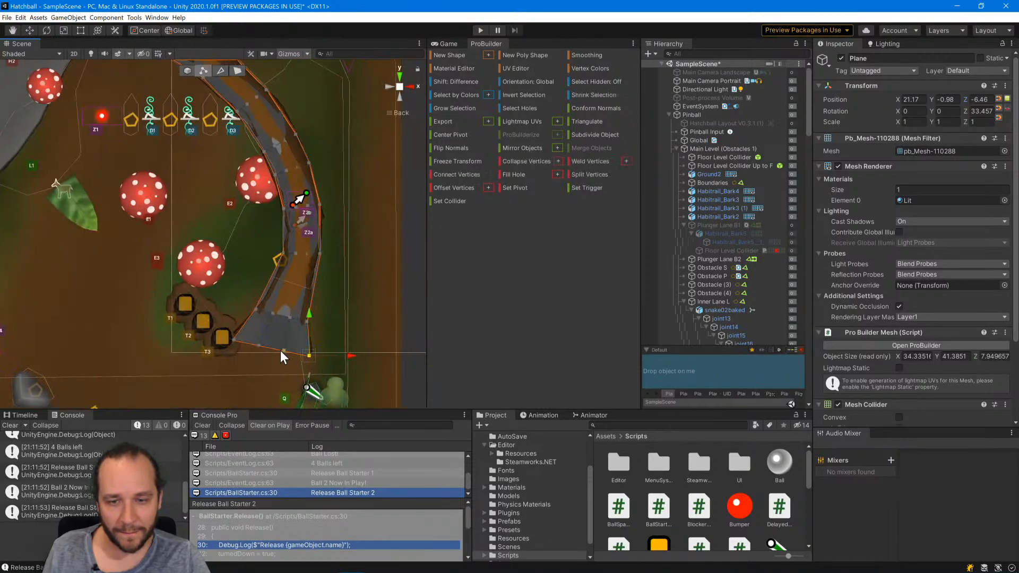
click(409, 84)
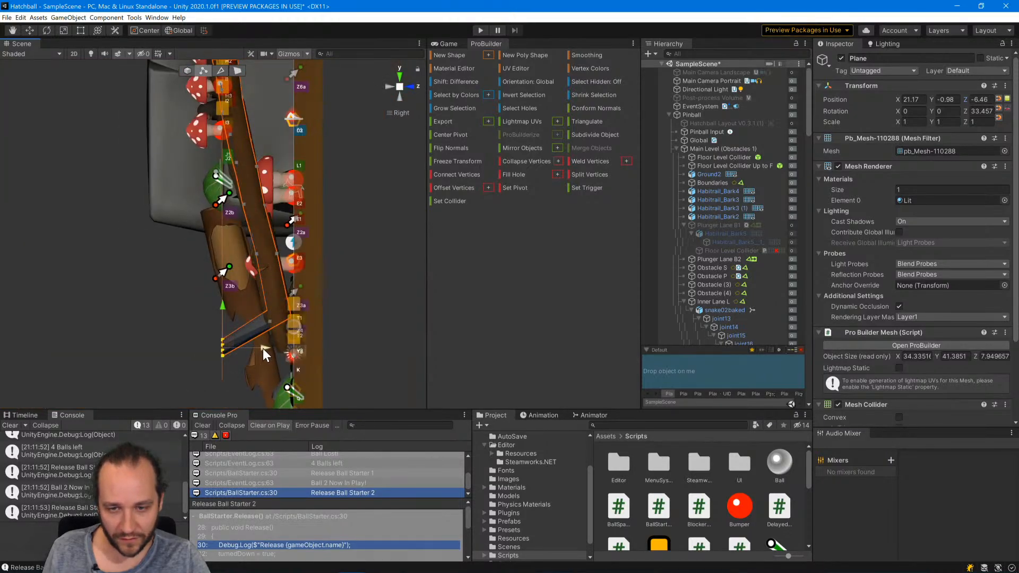
drag(263, 348, 332, 349)
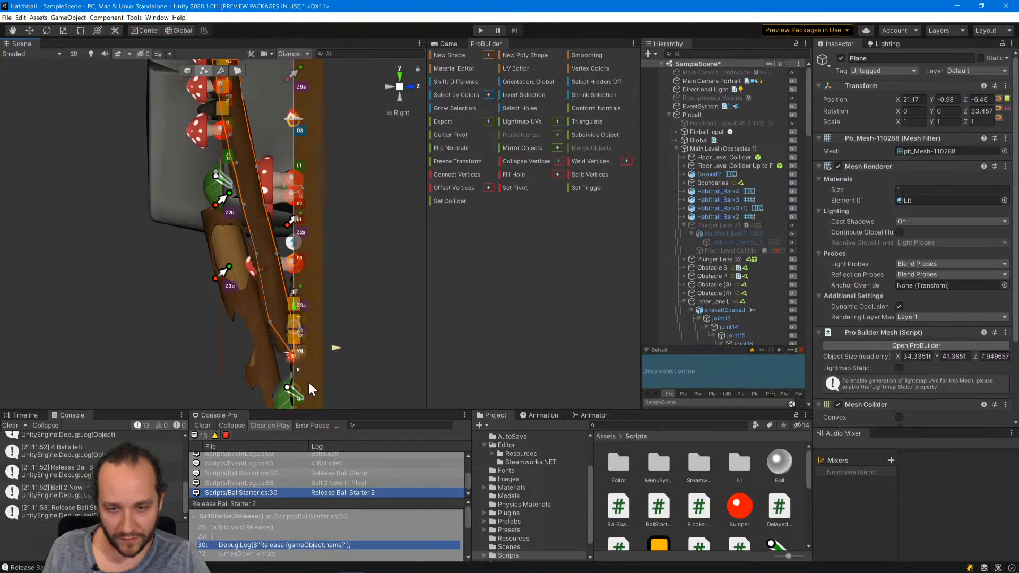
scroll(311, 382, up, 4)
middle_drag(323, 290, 291, 132)
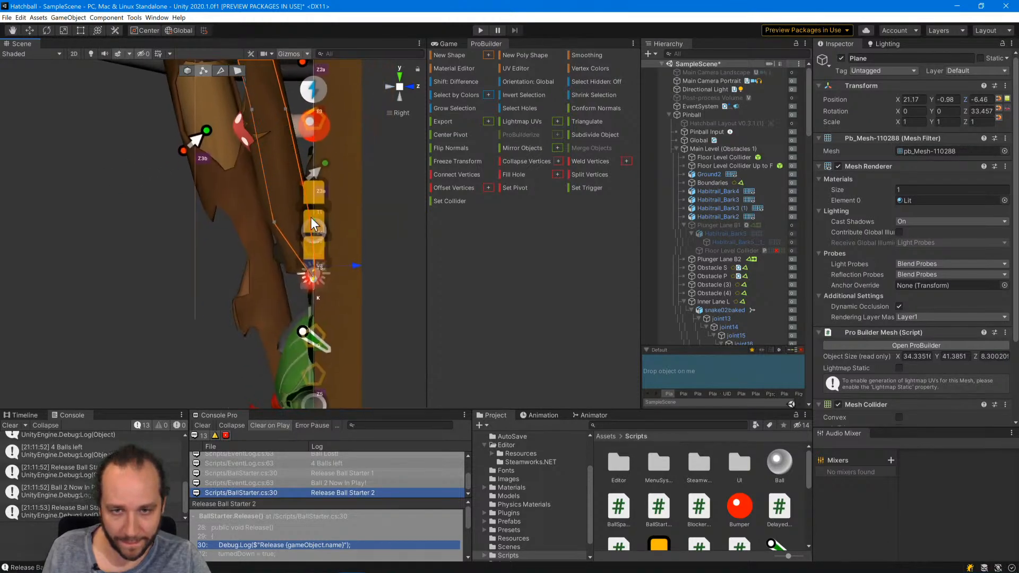
scroll(355, 269, up, 3)
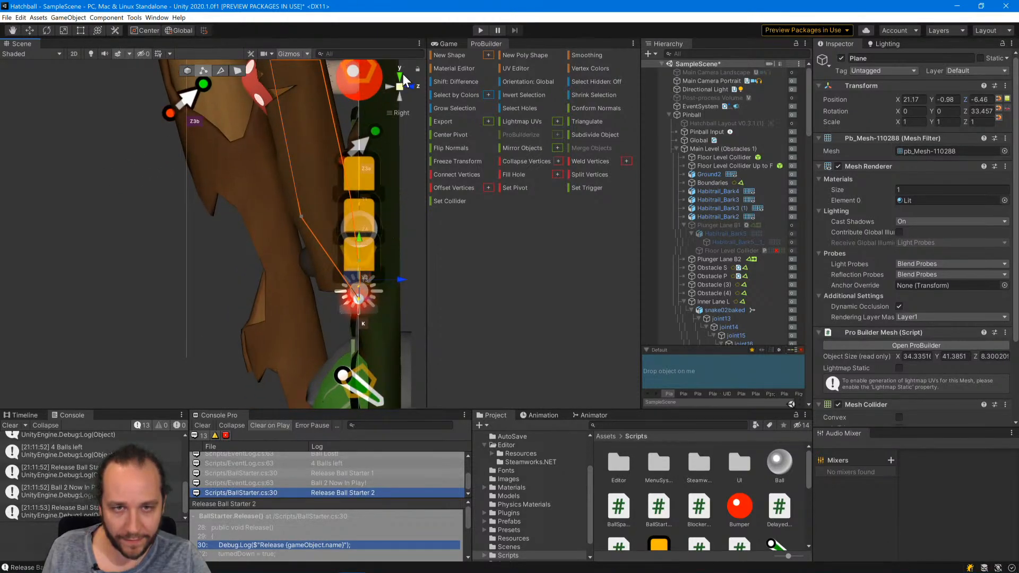
click(388, 86)
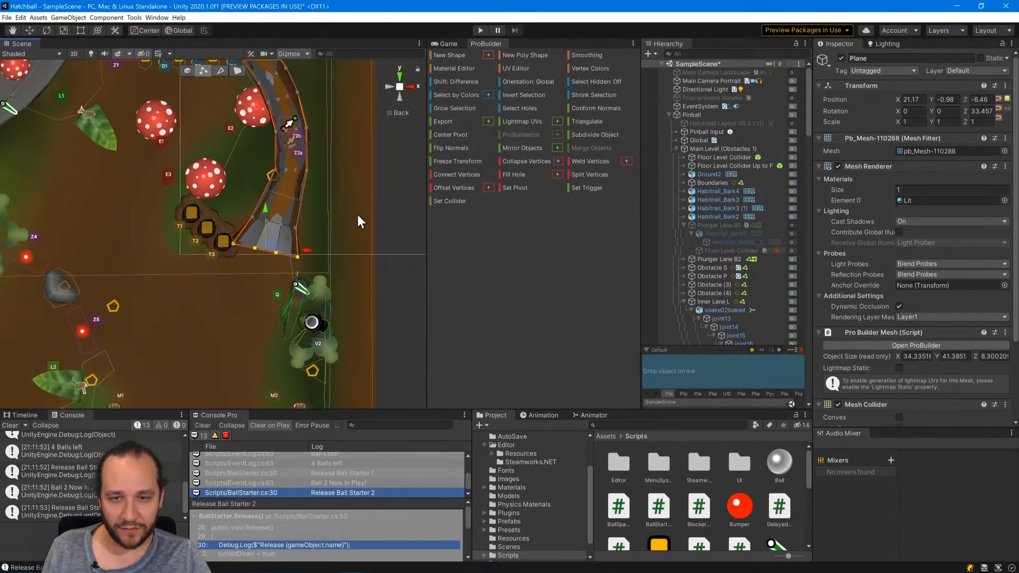
Deselect the plane, then reactivate Plunger Lane B1 and collapse its children.
scroll(355, 228, down, 5)
click(341, 290)
alt+drag(331, 336, 325, 149)
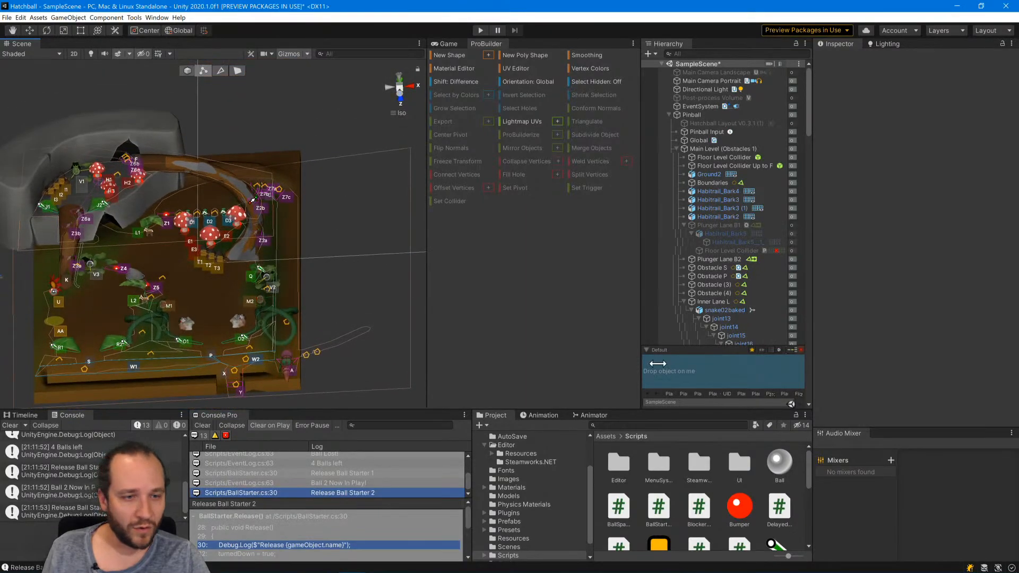
click(792, 225)
click(683, 225)
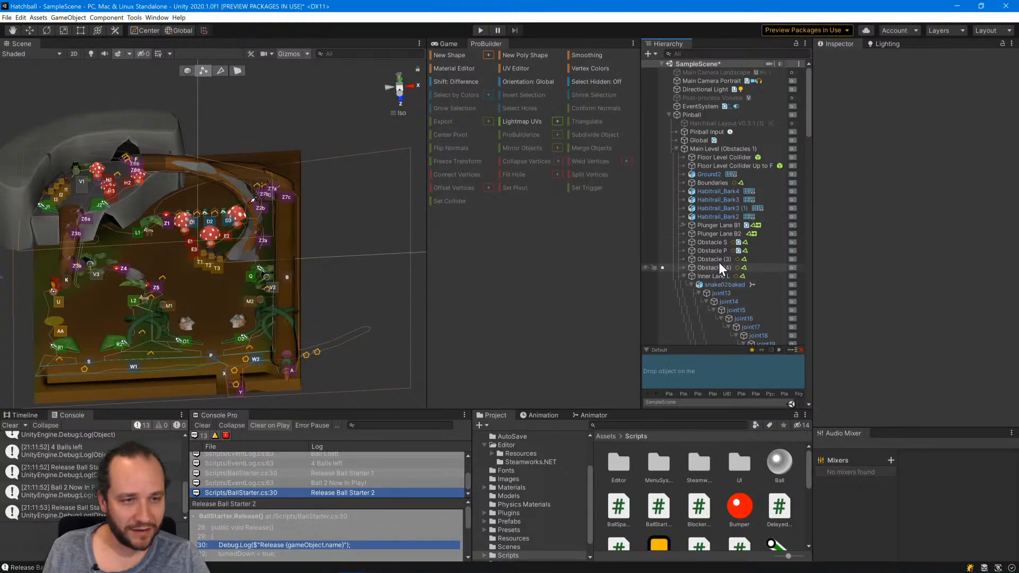
Collapse the whole scene hierarchy and expand only SampleScene, Pinball and Main Level (Obstacles 1) again.
click(703, 167)
key(ctrl+a)
key(Left)
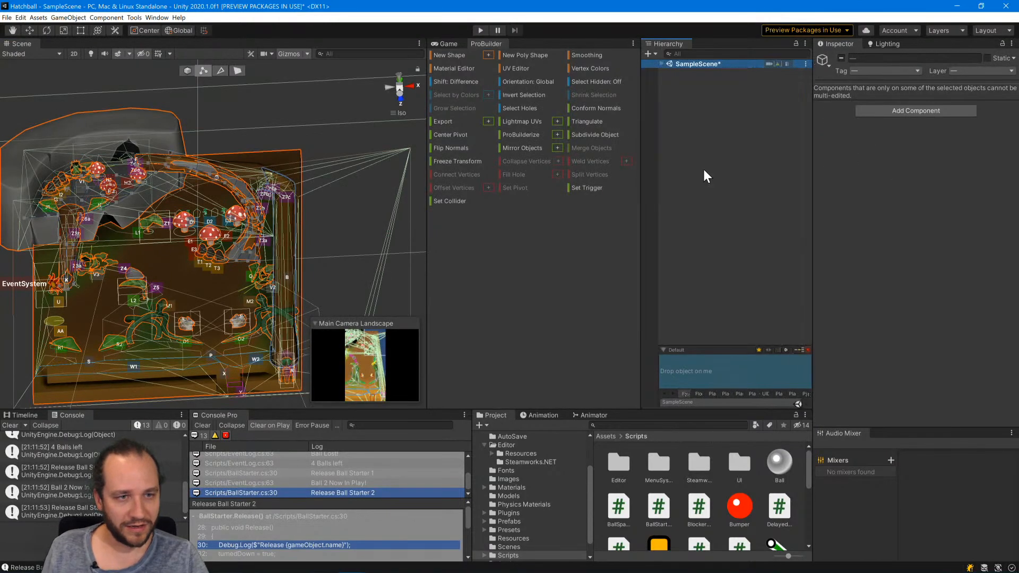
click(590, 218)
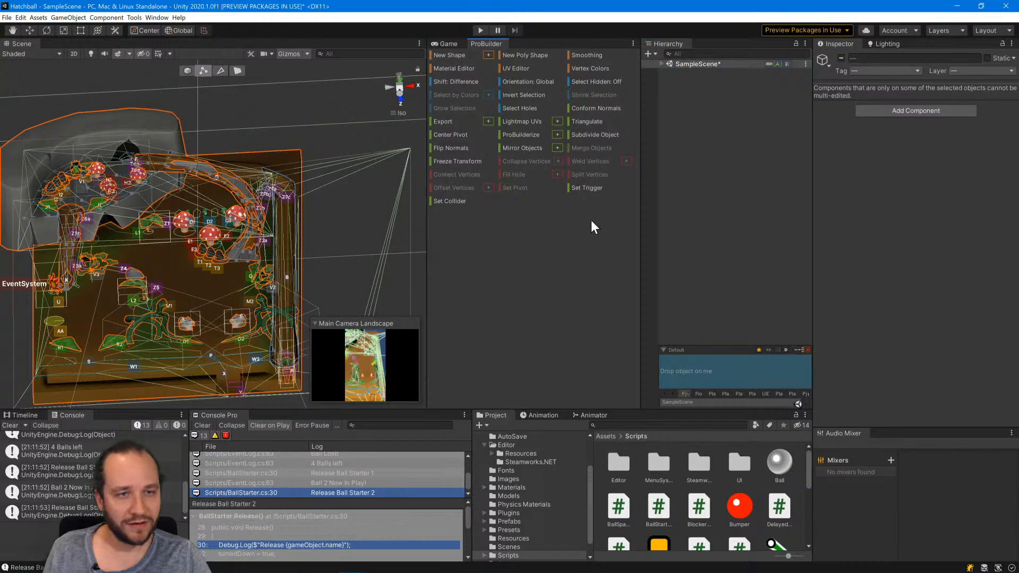
click(661, 63)
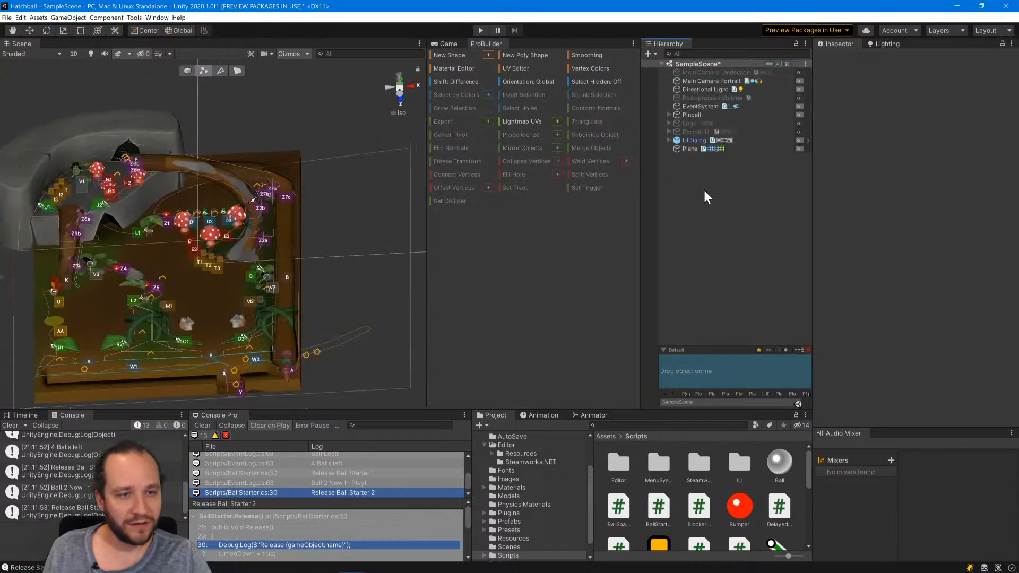
click(668, 115)
click(675, 148)
click(674, 140)
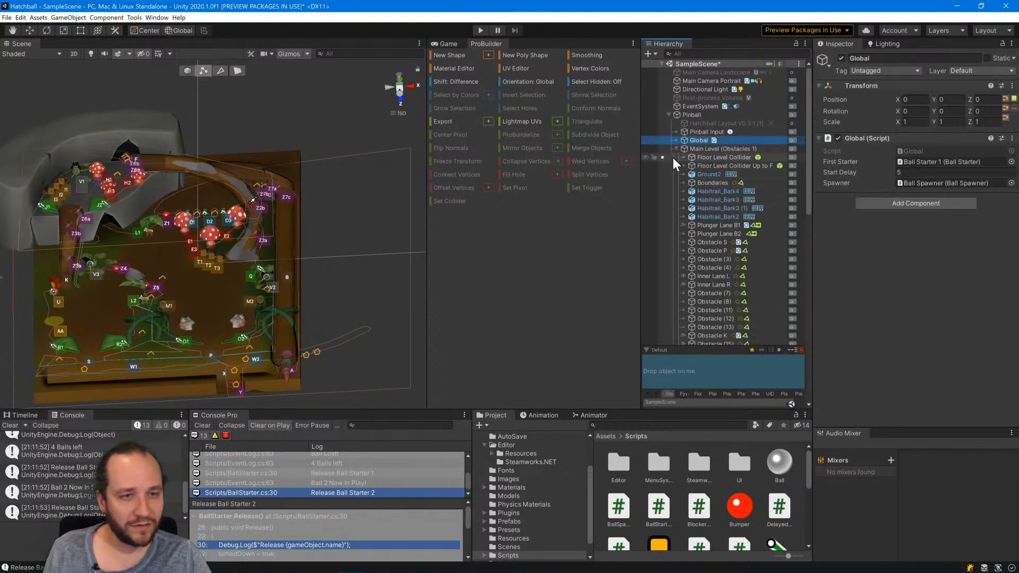
click(676, 148)
click(676, 150)
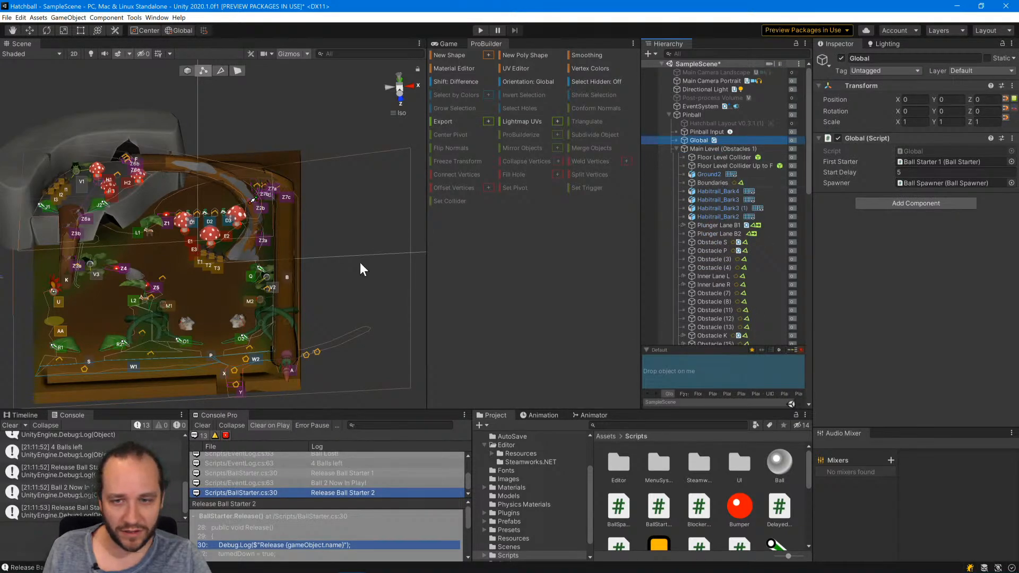
Return the ramp plane from vertex editing to object selection and close the ProBuilder window.
click(246, 253)
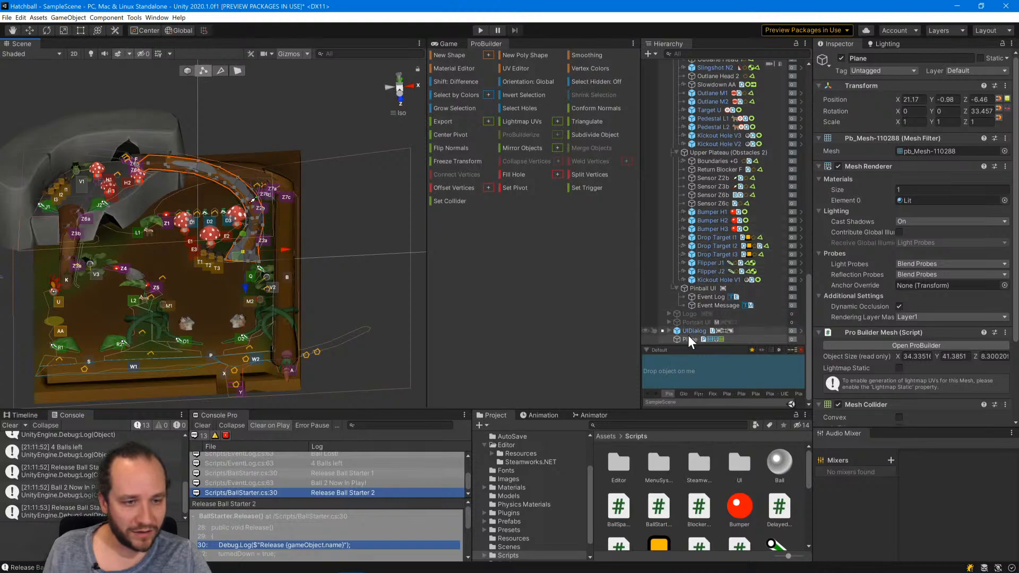
click(186, 70)
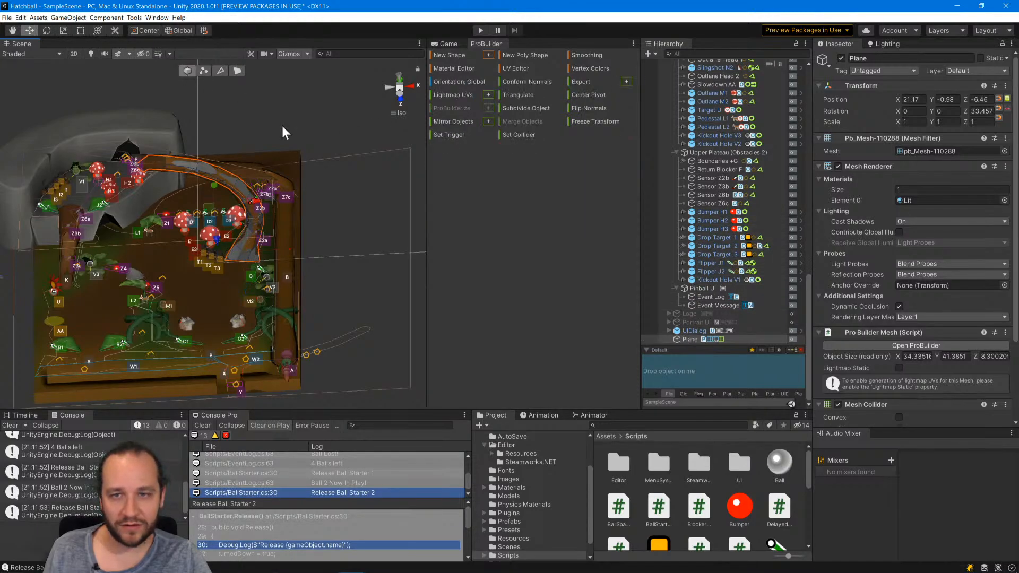
middle_click(483, 44)
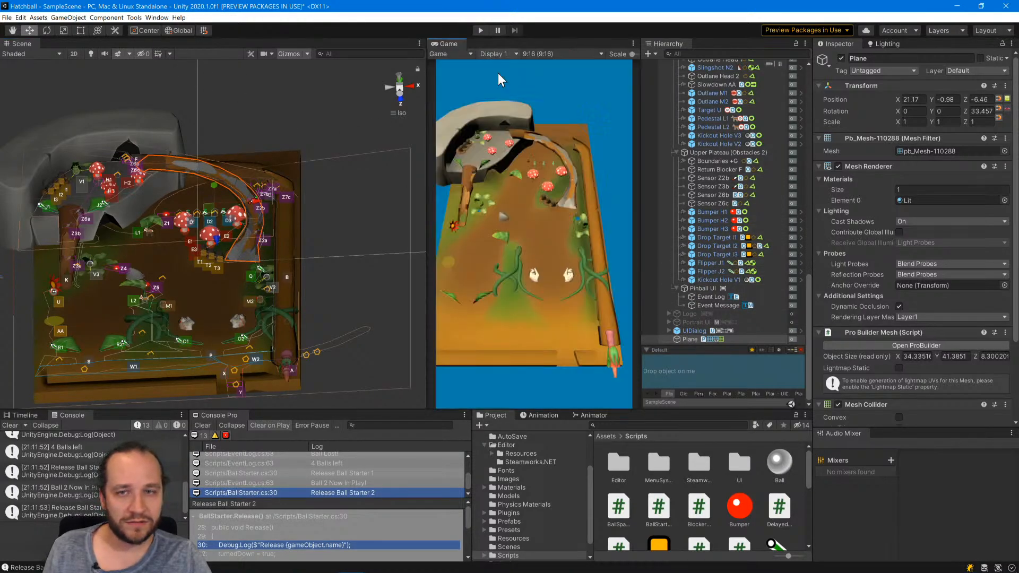
click(692, 339)
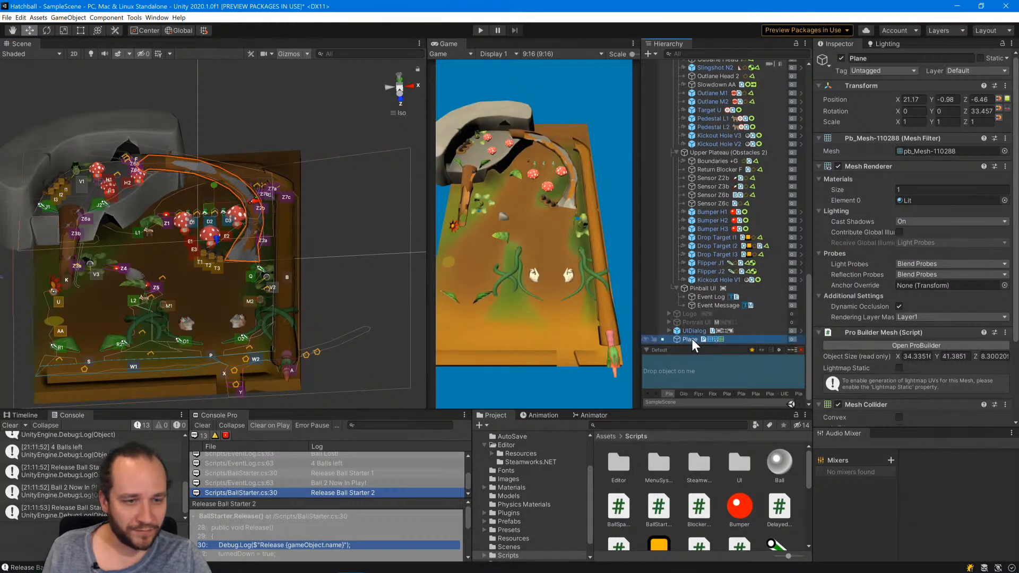
key(f)
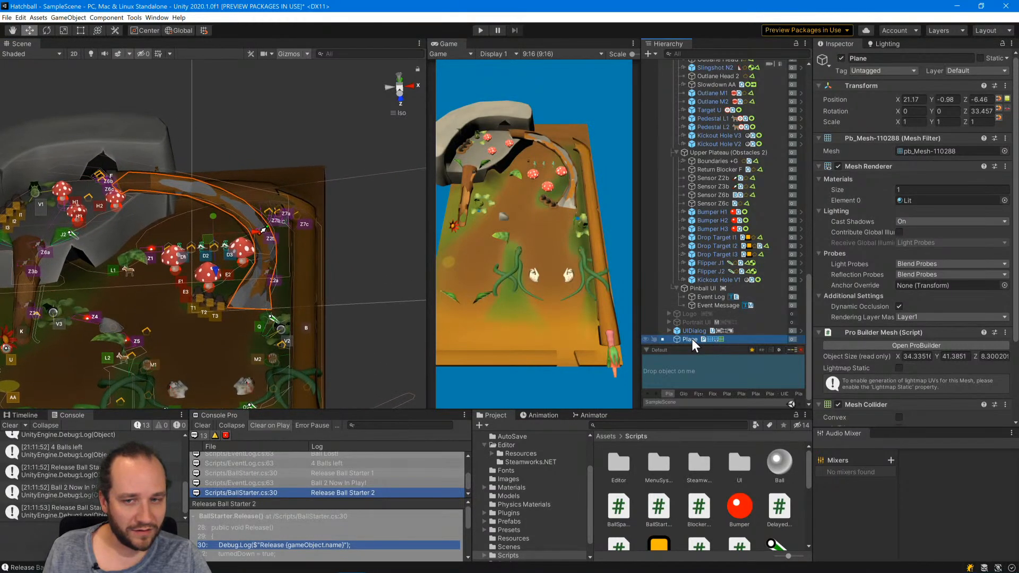
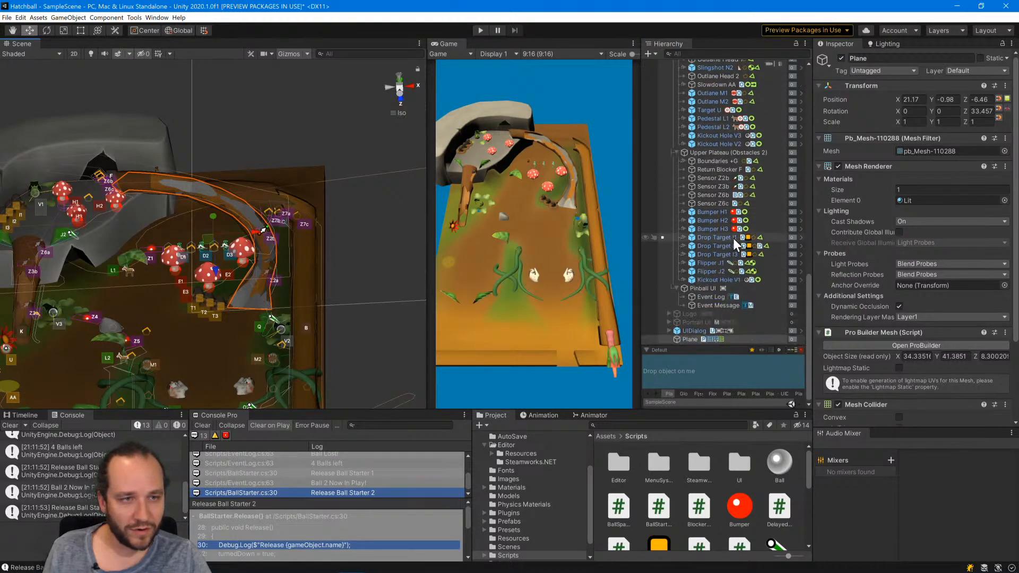
Select Habitrail_Bark4, Habitrail_Bark3, Habitrail_Bark3 (1) and Habitrail_Bark2 in turn to check which ramp sections they are.
scroll(733, 239, up, 10)
scroll(733, 244, up, 8)
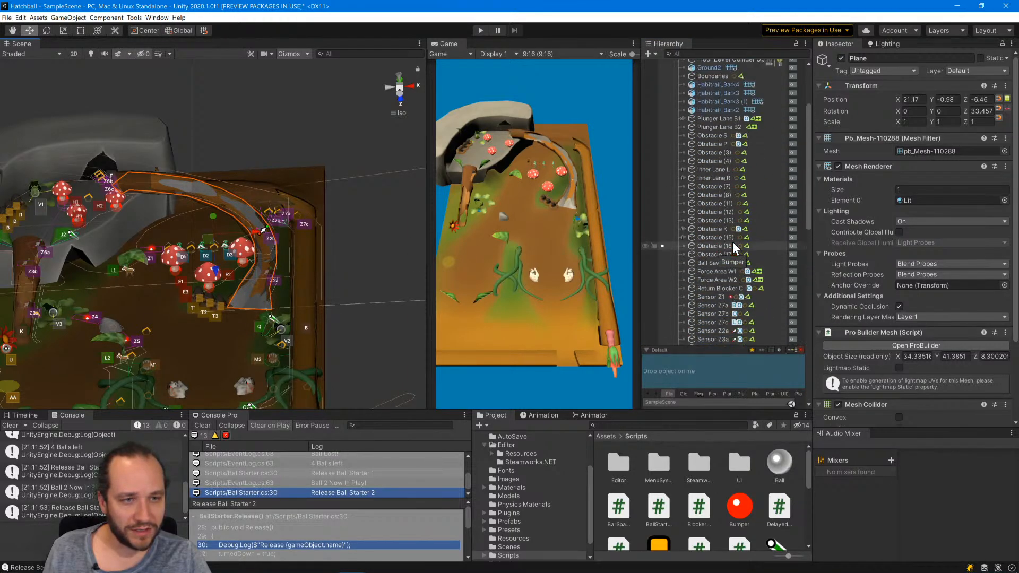
click(715, 181)
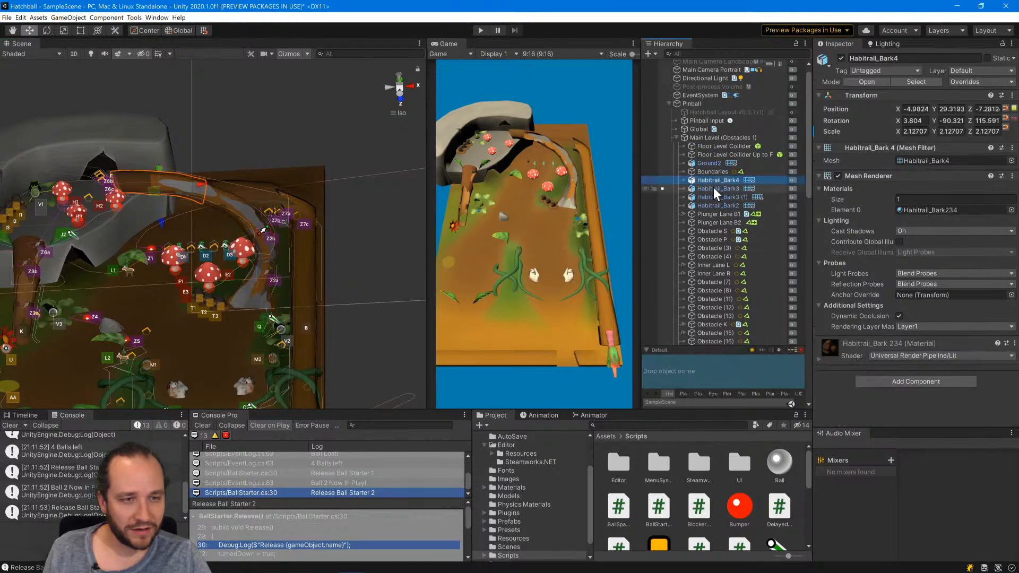
click(713, 189)
click(712, 197)
click(712, 204)
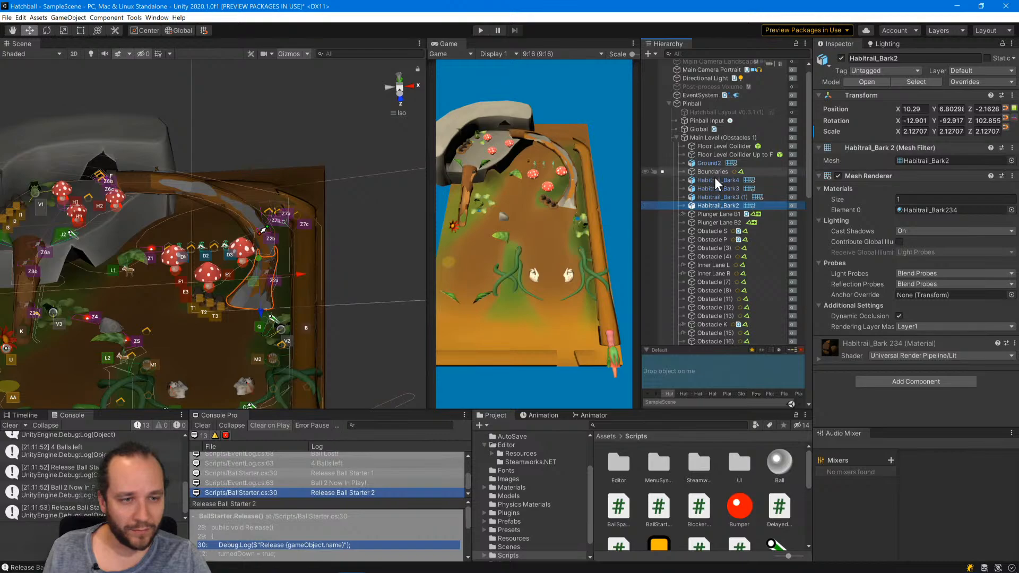
Try to move the Plane object from the scene root into Main Level (Obstacles 1), below Habitrail_Bark2.
scroll(720, 225, down, 3)
scroll(720, 264, down, 9)
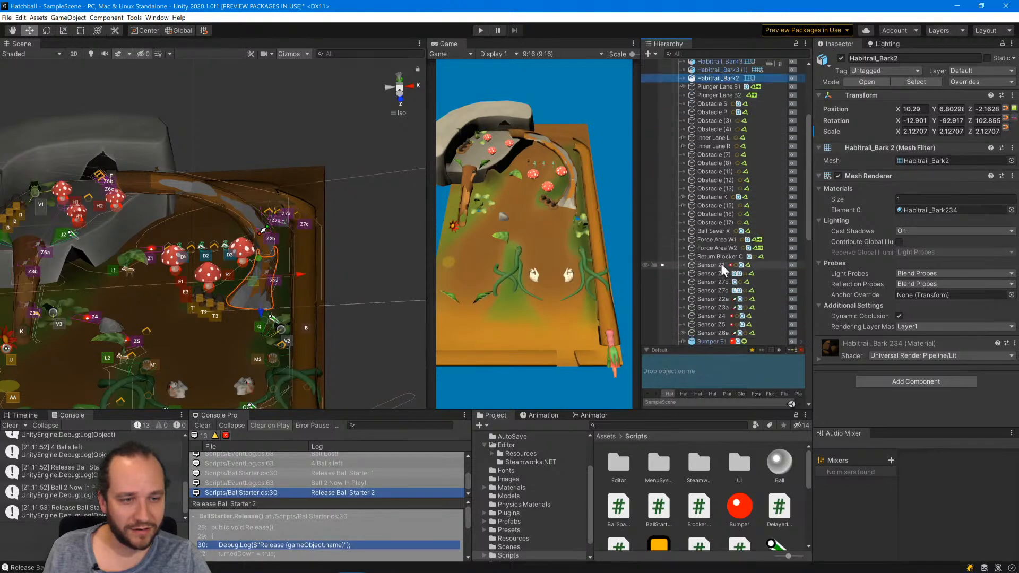
scroll(717, 311, down, 15)
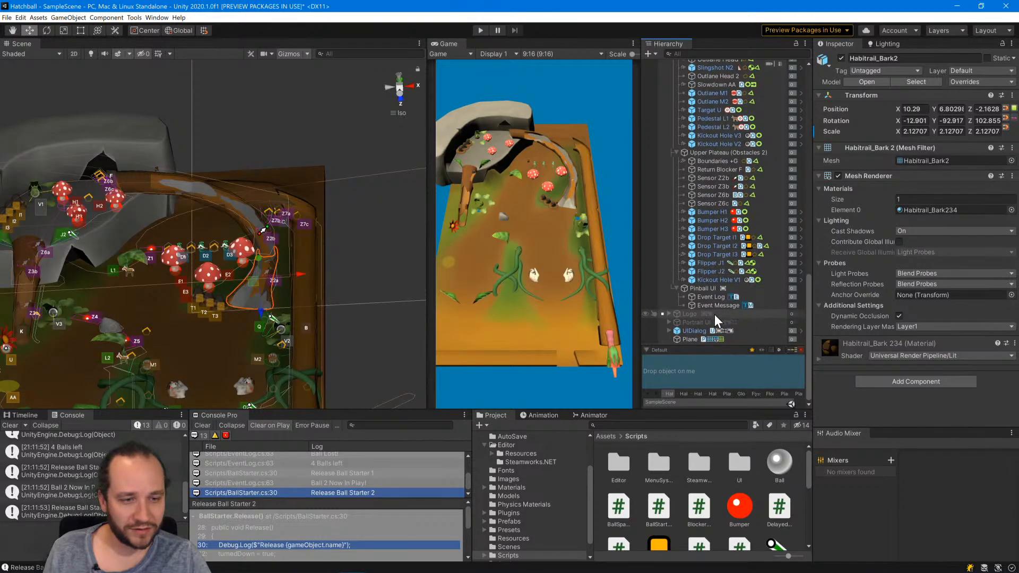
click(691, 338)
drag(705, 57, 689, 207)
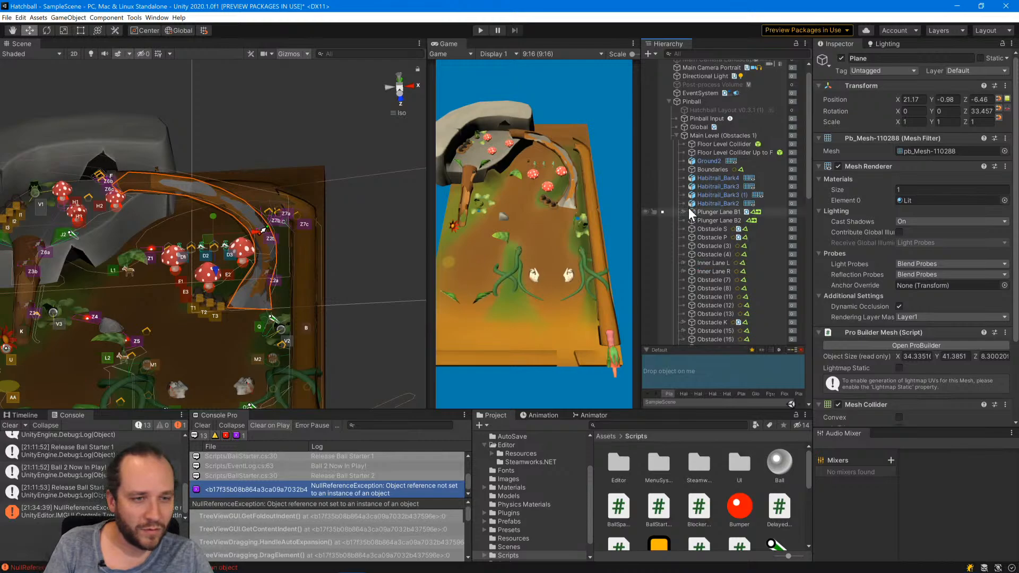
key(ctrl+z)
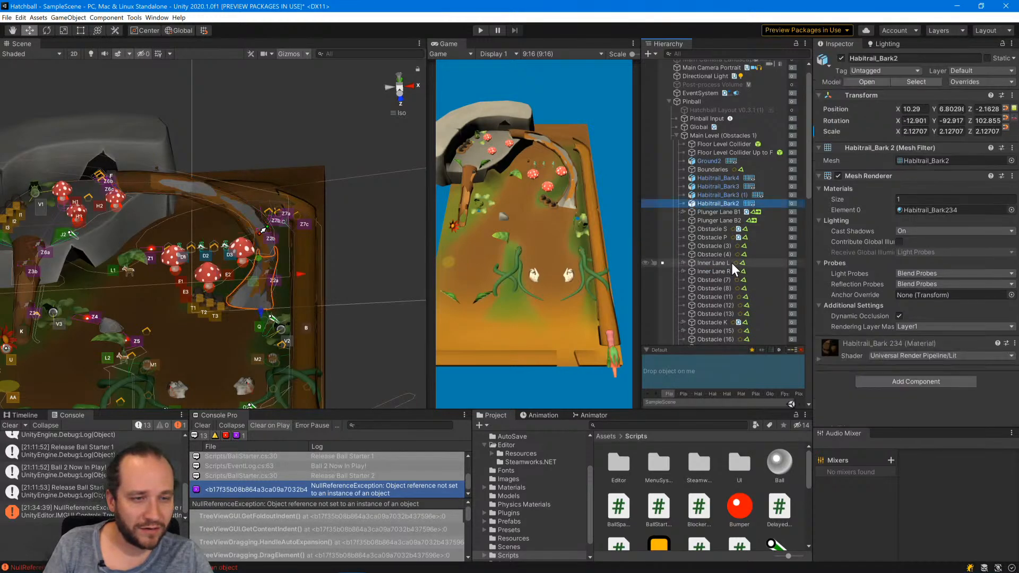
Move the Plane object into Main Level (Obstacles 1), directly after Habitrail_Bark2.
scroll(718, 216, down, 15)
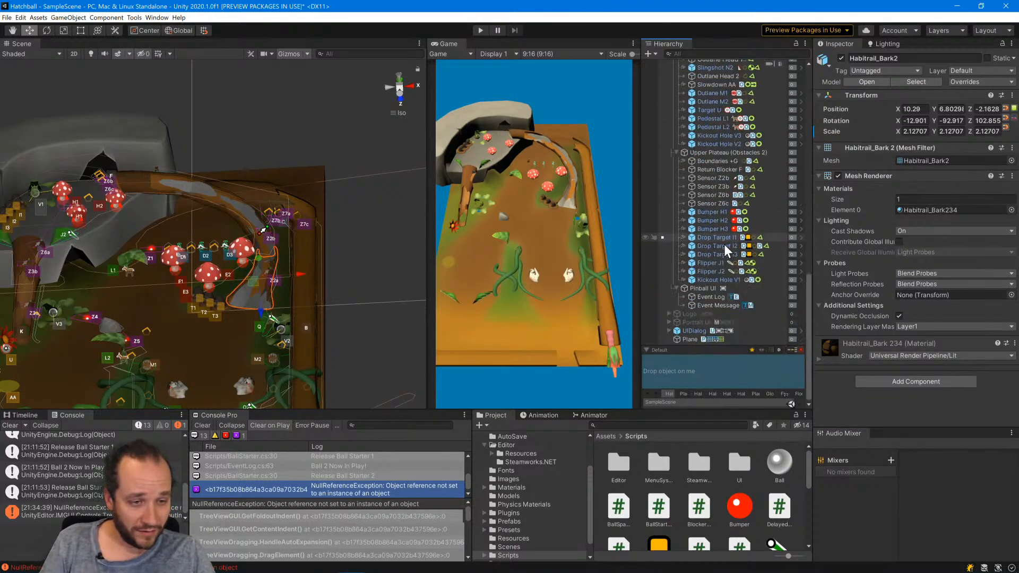
click(689, 339)
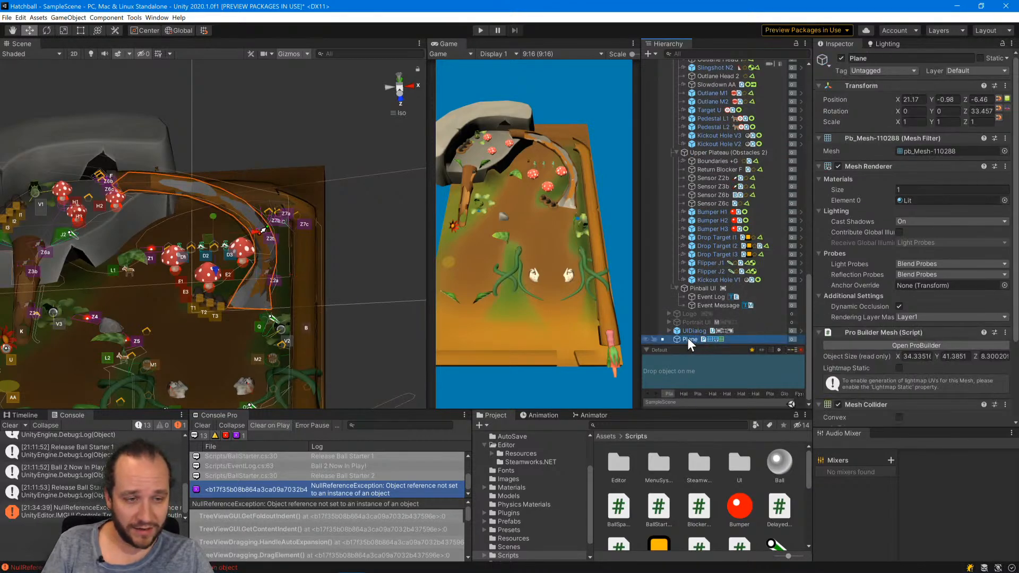
drag(686, 337, 696, 208)
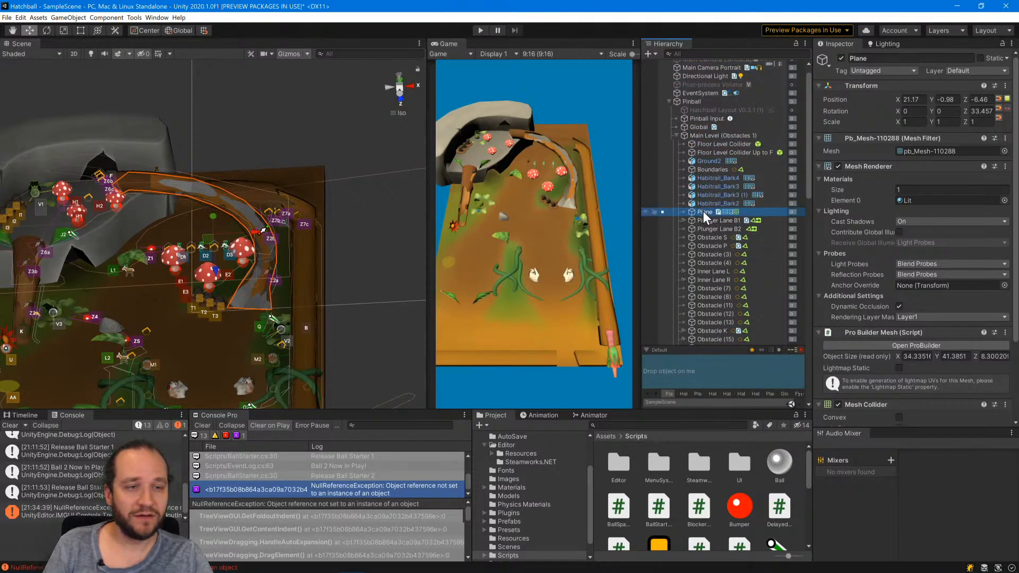
Rename the Plane object to Floor Level Collider Ramp G.
click(877, 58)
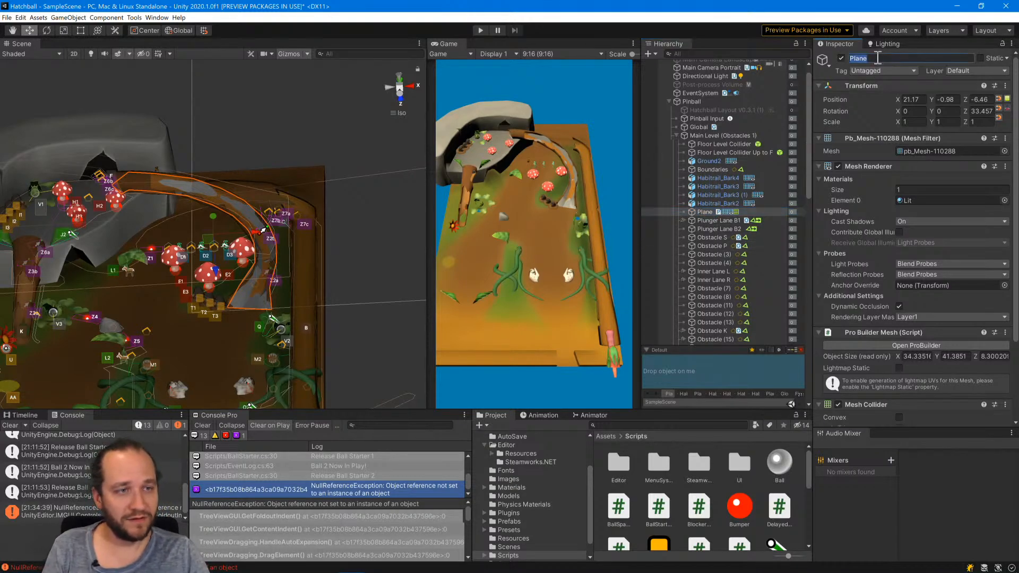
text(Floor Level Collider G)
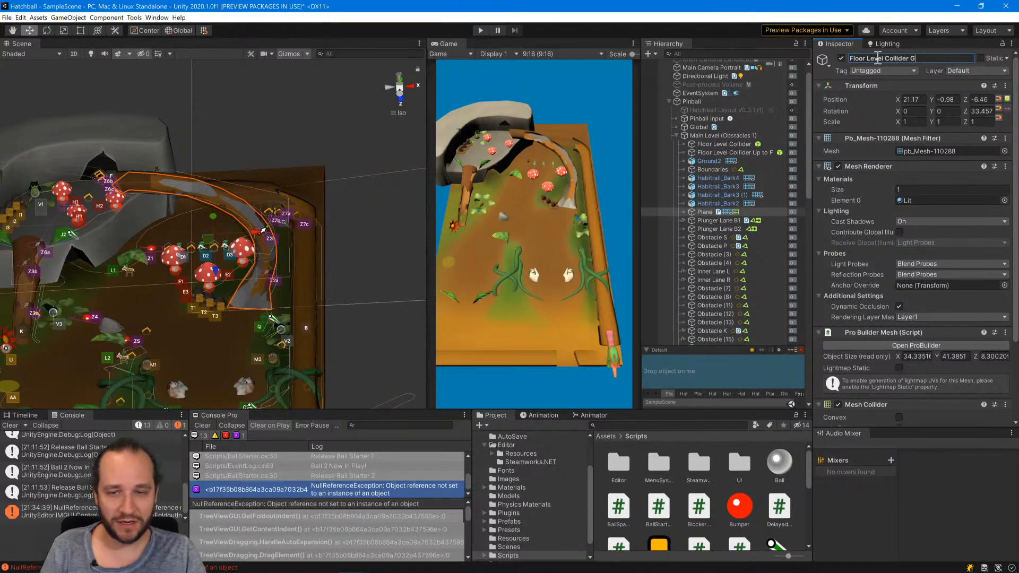
key(Return)
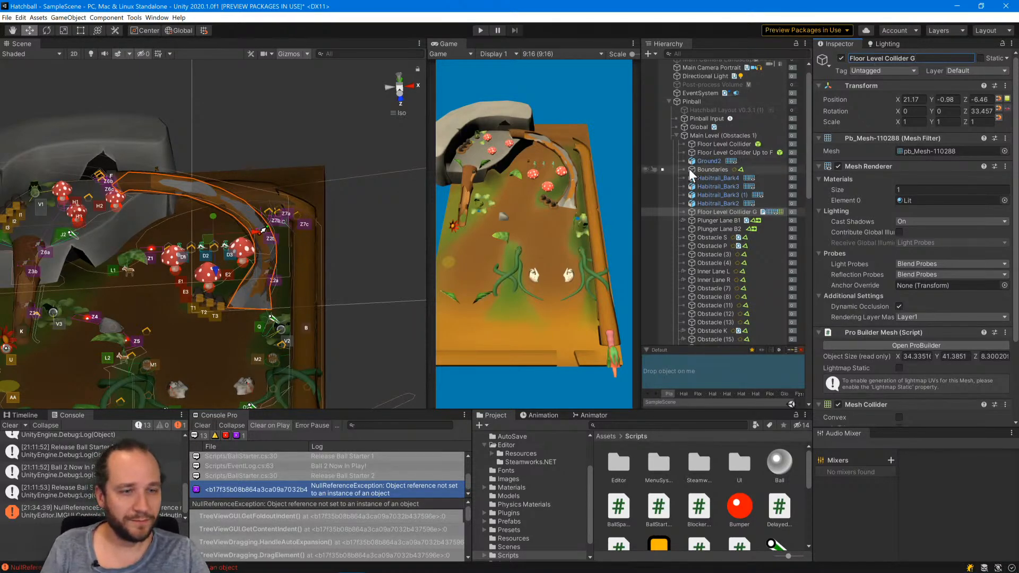
click(910, 57)
click(911, 57)
text(Ram)
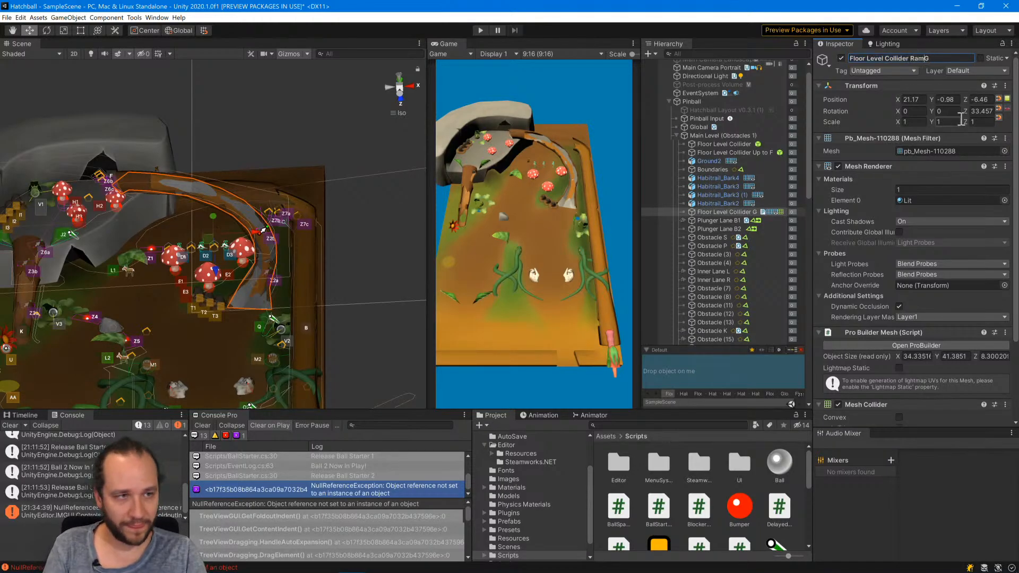
text(p)
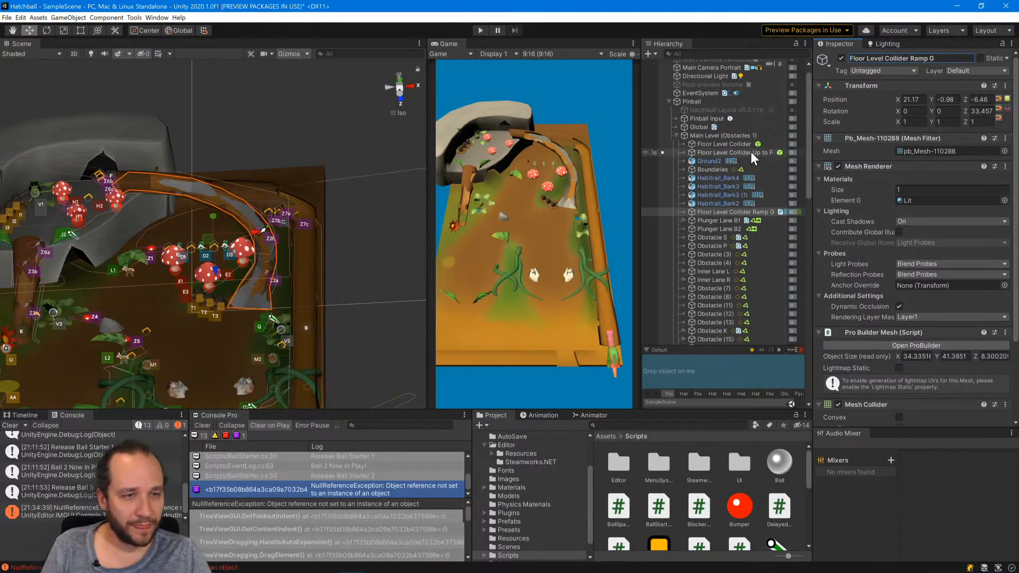
Duplicate Floor Level Collider Ramp G and place the copy directly below the original in the hierarchy.
click(751, 153)
click(363, 237)
scroll(368, 252, down, 8)
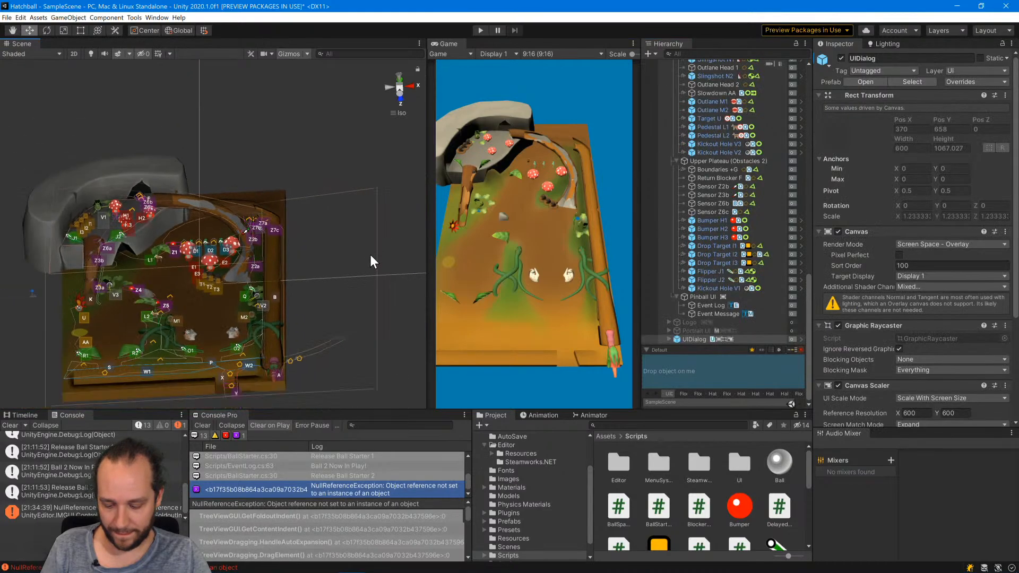
scroll(278, 266, up, 8)
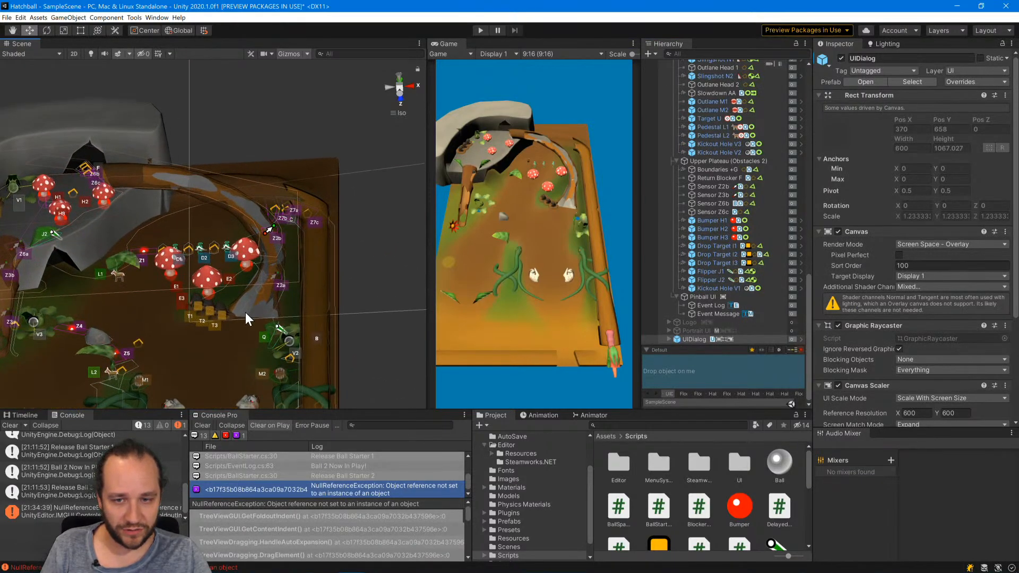
click(245, 312)
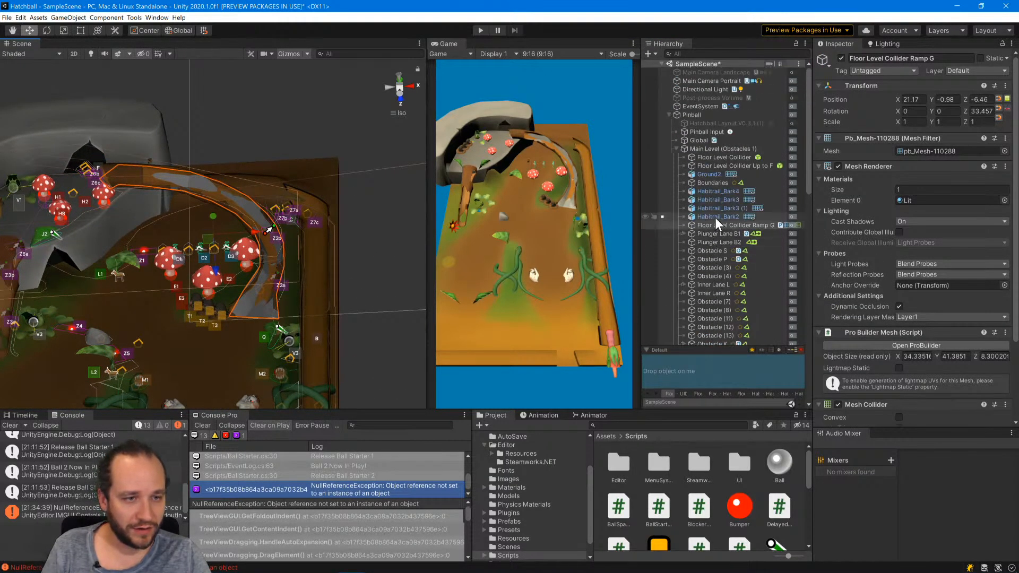
key(ctrl+d)
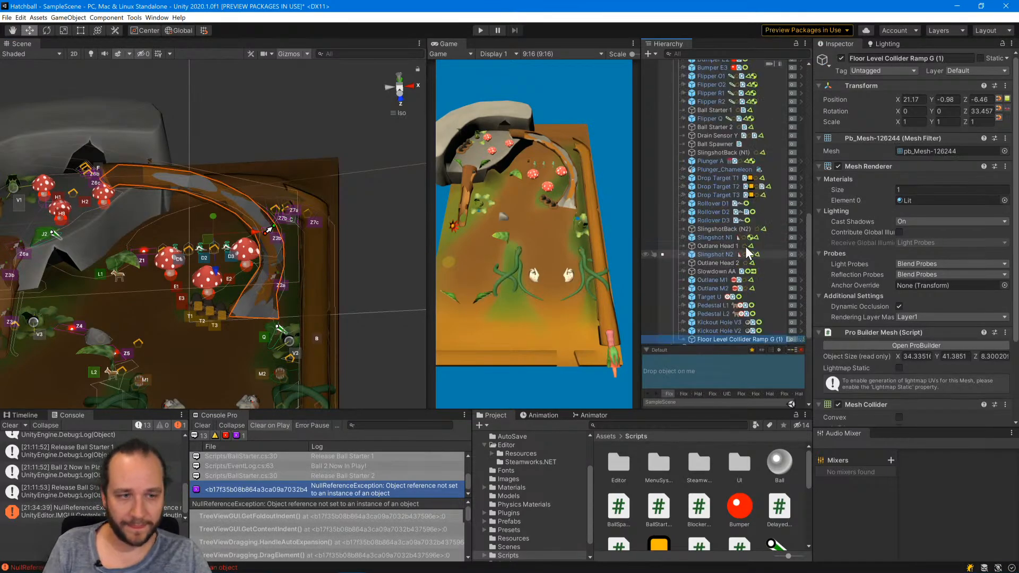
drag(727, 338, 722, 148)
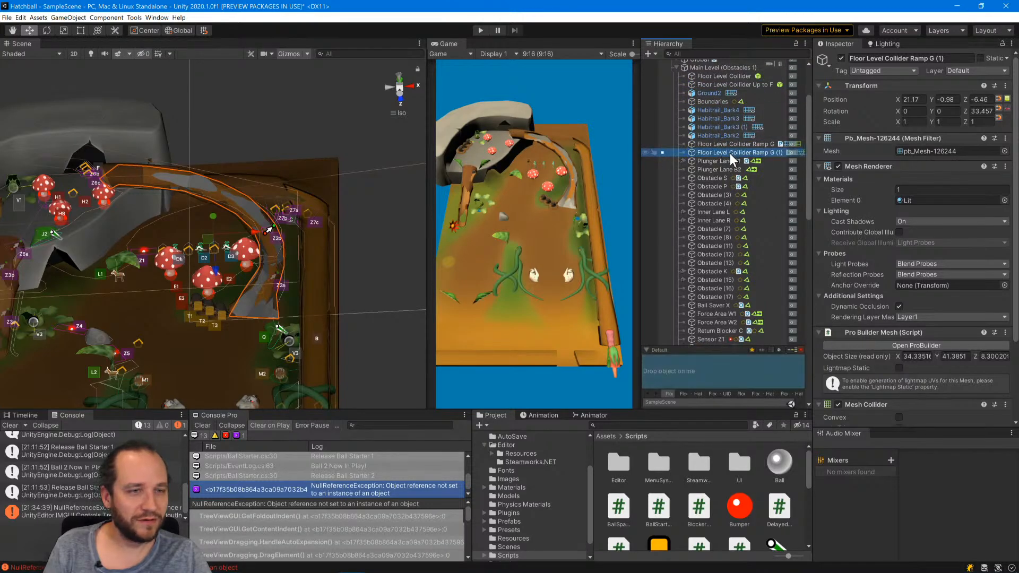
Rename the duplicated ramp collider to Floor Level Collider Ramp G (2).
click(732, 152)
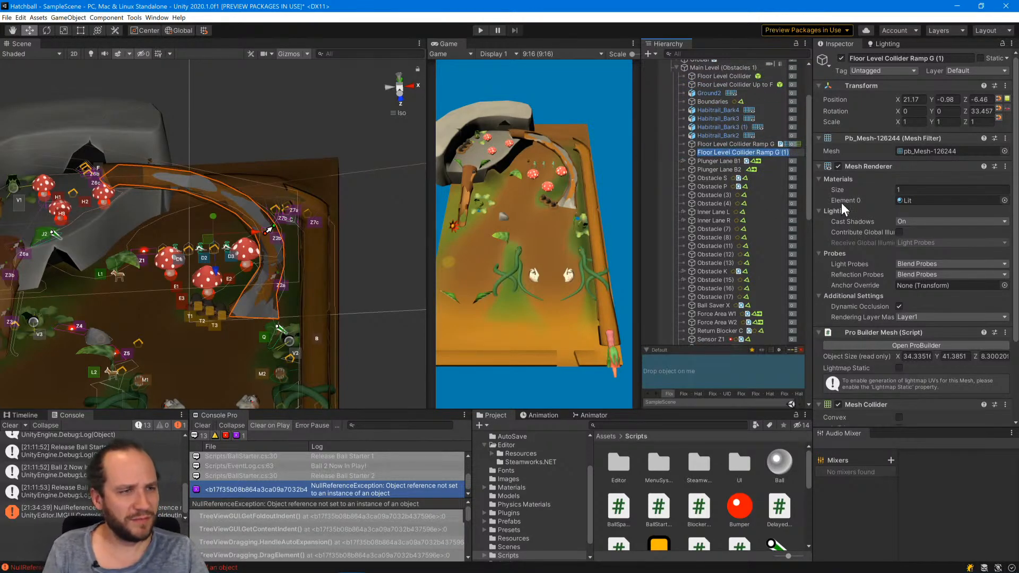
key(End)
key(BackSpace)
key(BackSpace)
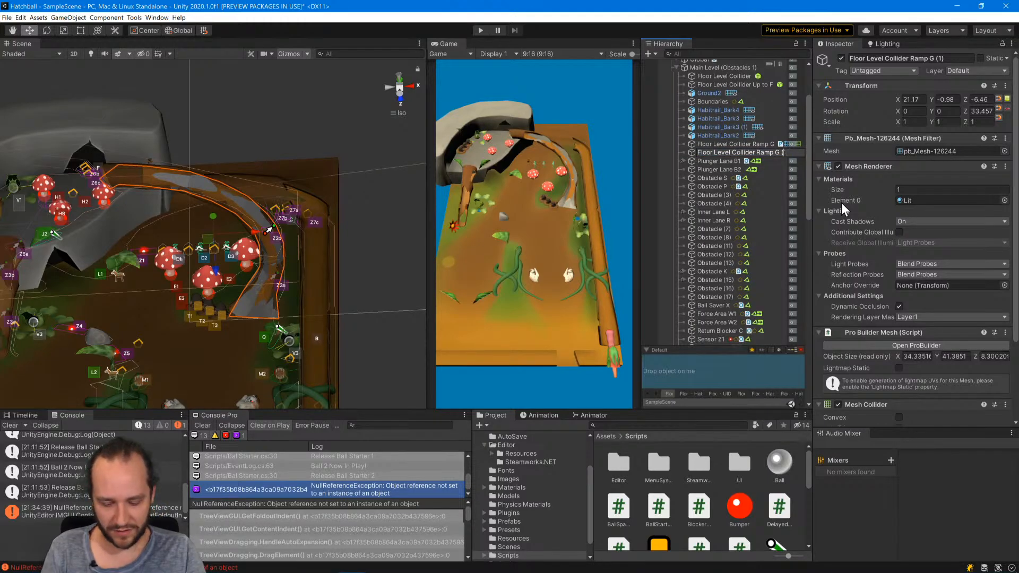
text(2))
key(Return)
Rename the original ramp collider to Floor Level Collider Ramp G (1).
key(Down)
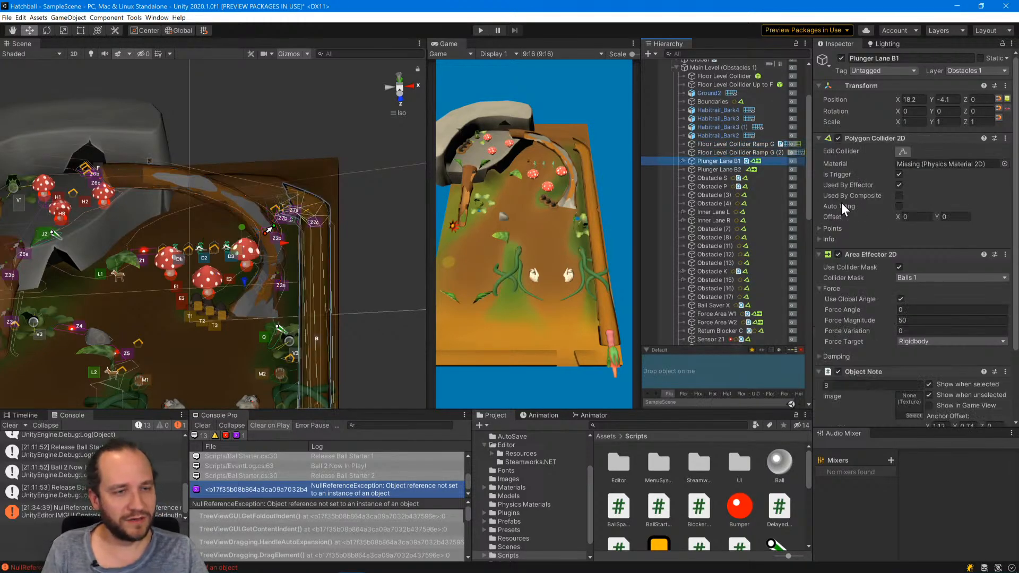
key(Up)
key(Up)
click(951, 57)
key(End)
text((1)
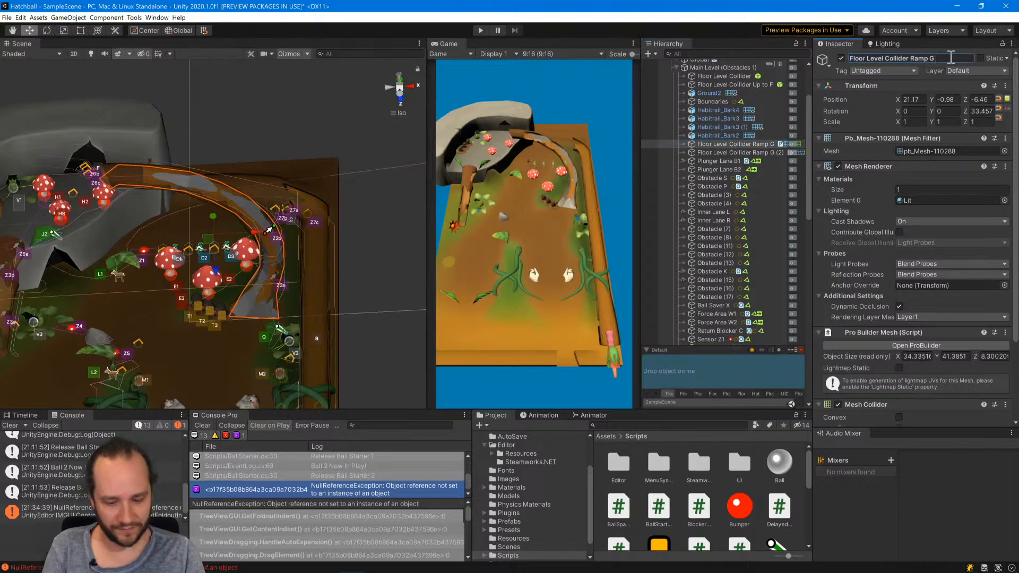
right_click(743, 144)
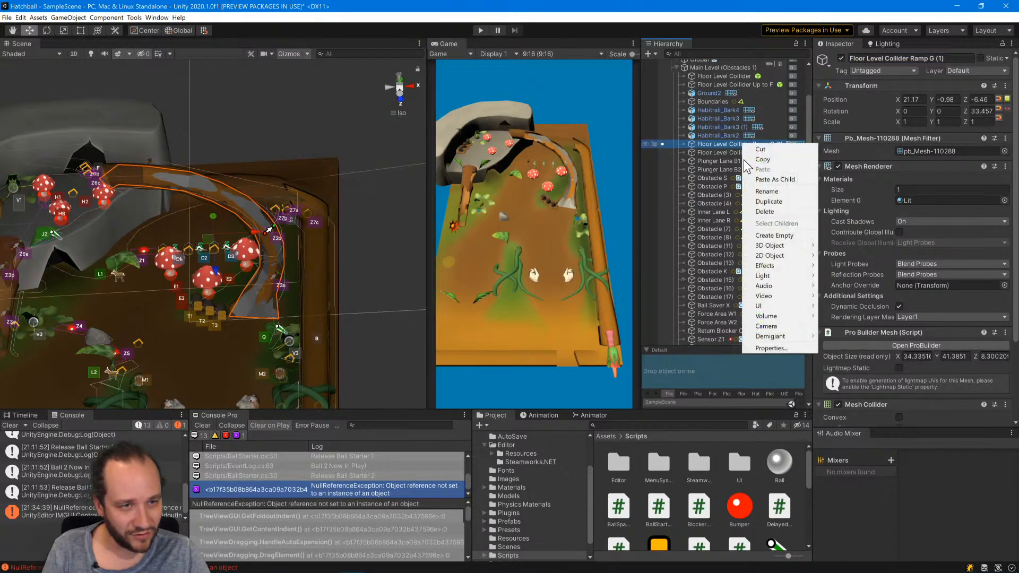
click(769, 201)
key(ctrl+z)
scroll(726, 234, up, 5)
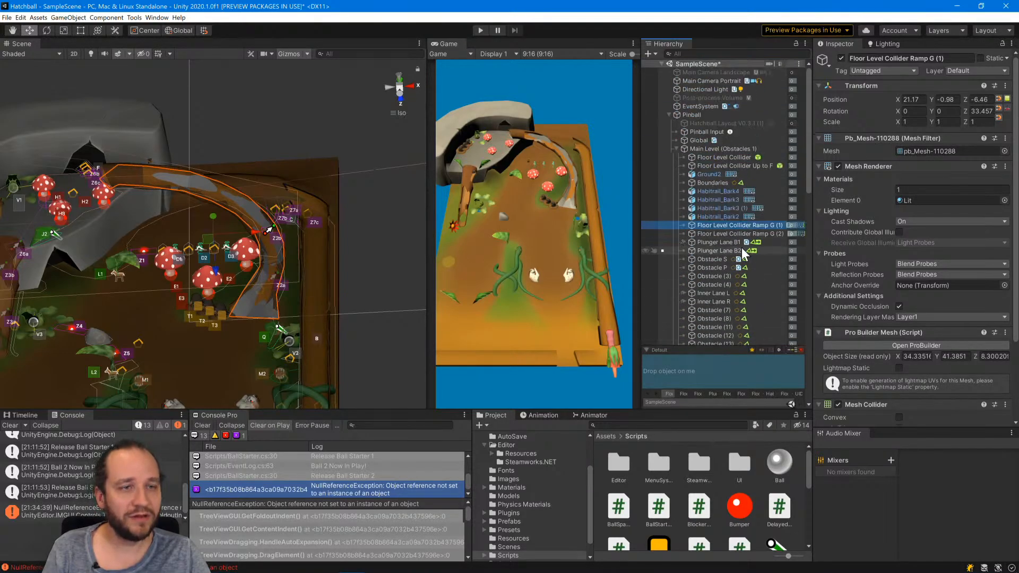
scroll(737, 310, down, 5)
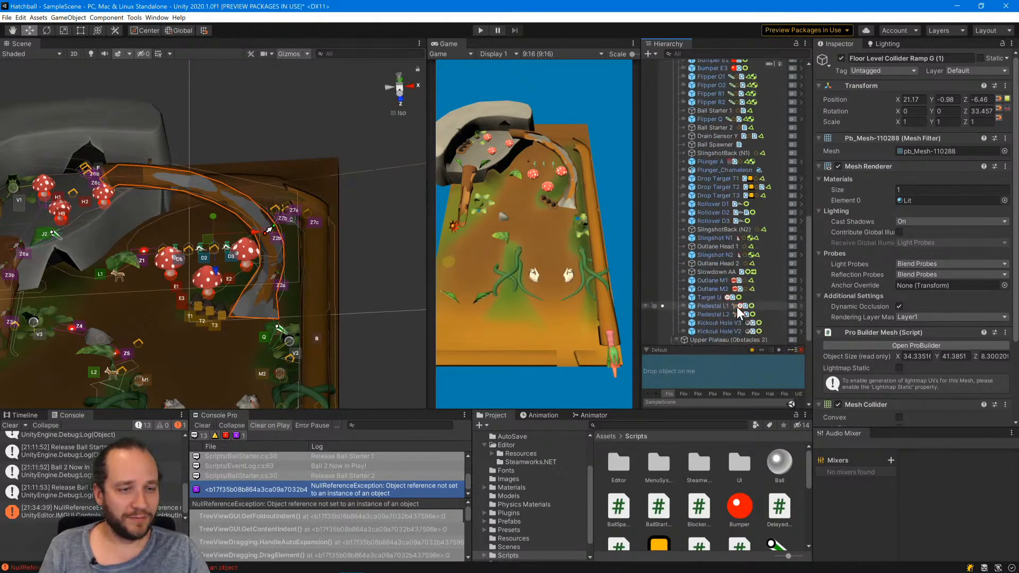
scroll(717, 325, up, 5)
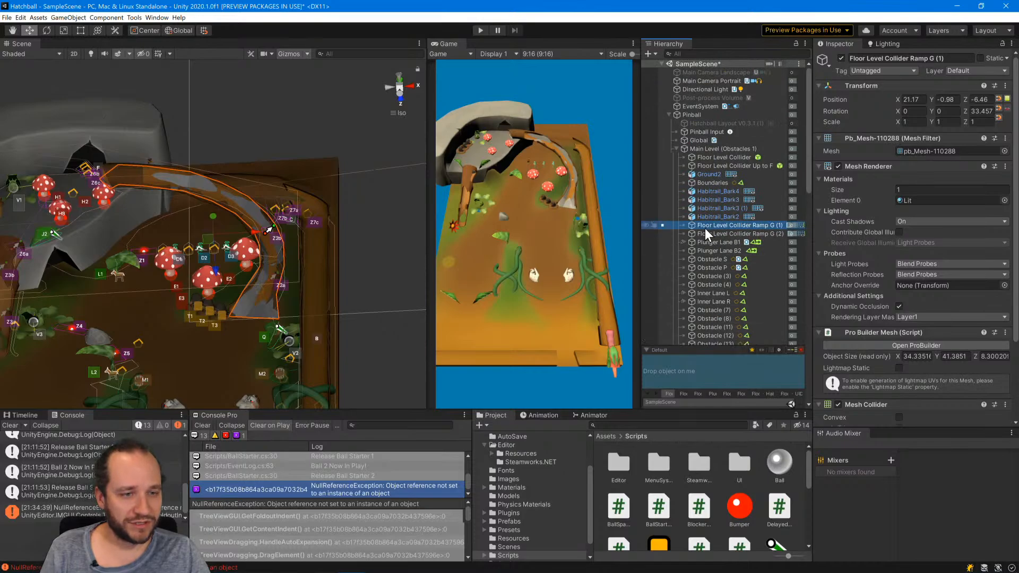
Assign Floor Level Collider Ramp G (1) to the Obstacles 1 layer.
click(724, 234)
click(728, 222)
click(728, 231)
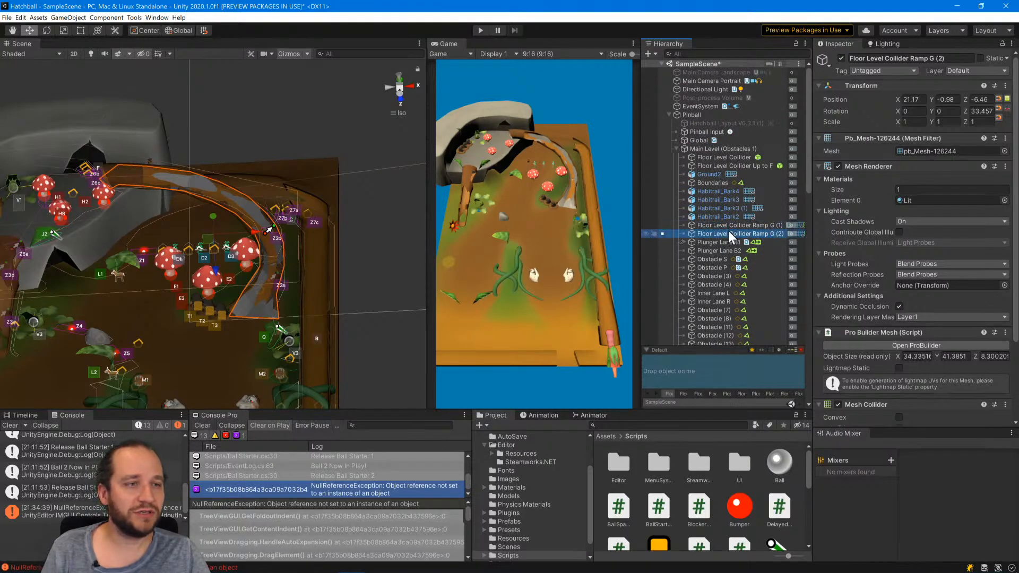
click(727, 225)
click(977, 70)
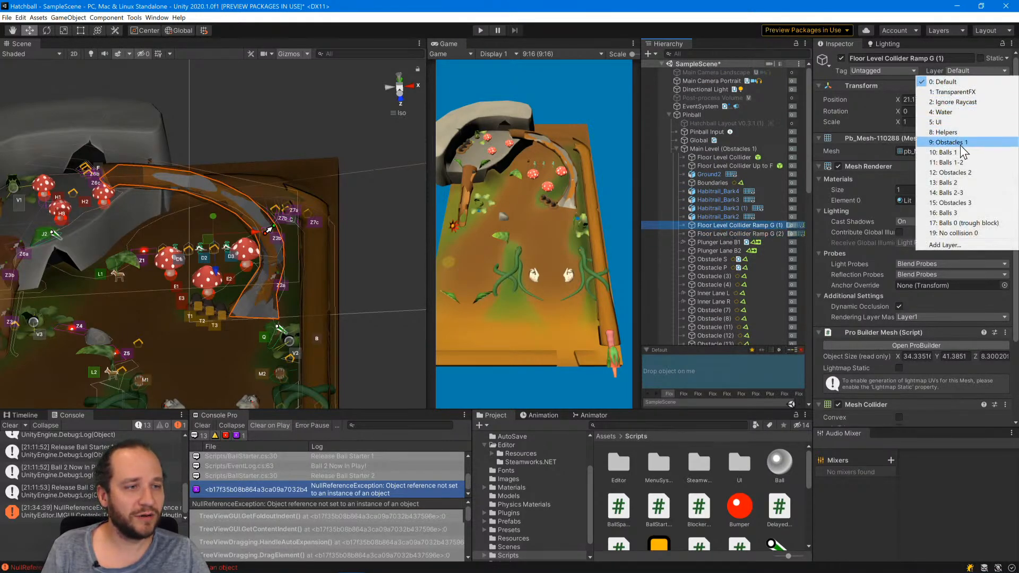
click(950, 142)
Assign Floor Level Collider Ramp G (2) to the Obstacles 2 layer.
click(732, 233)
click(976, 70)
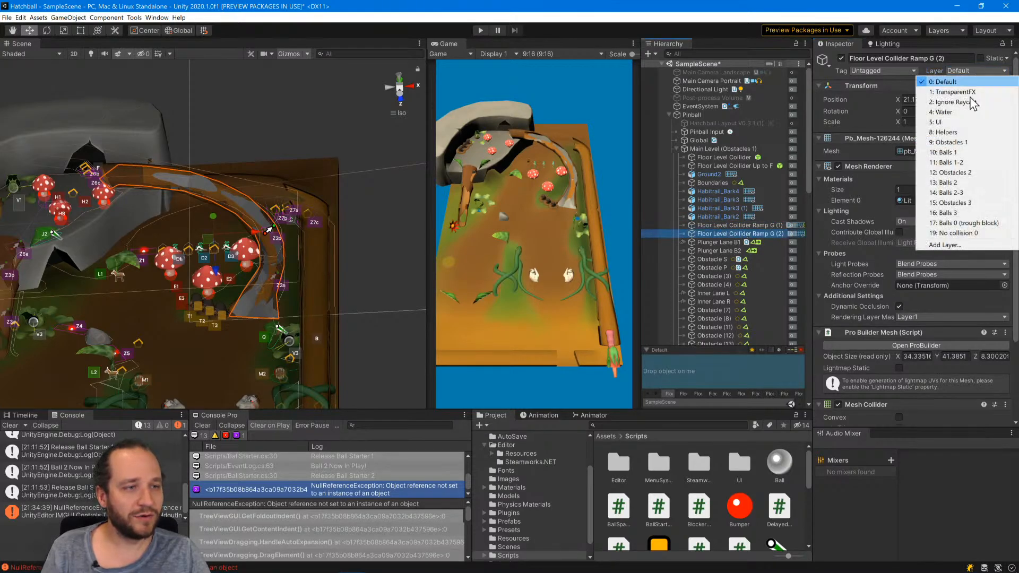
click(950, 172)
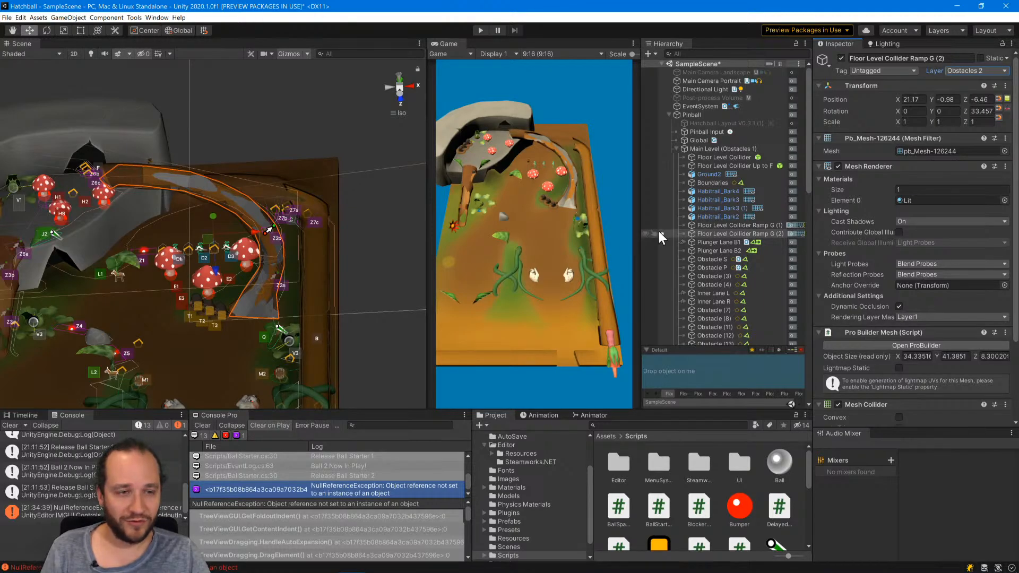
Select Floor Level Collider Ramp G (1), frame the ramp from above in the Scene view and open the ProBuilder window.
click(731, 225)
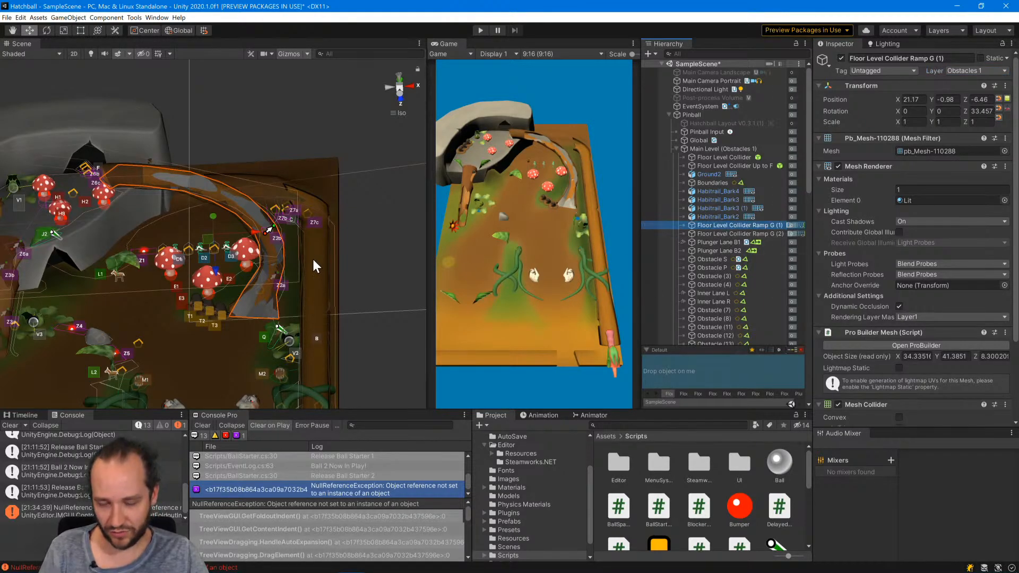
alt+drag(313, 259, 318, 397)
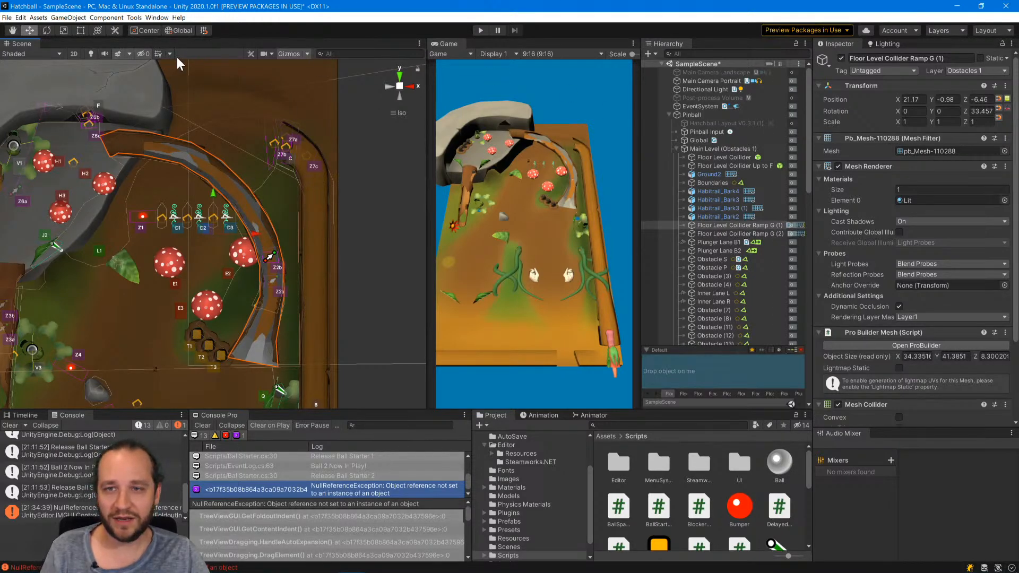
click(156, 18)
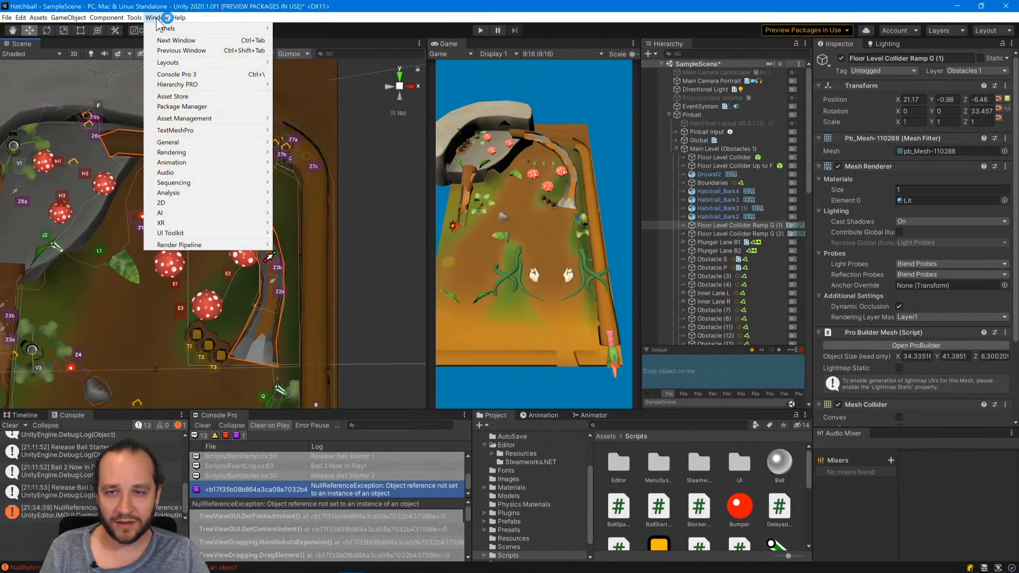
mouse_move(134, 18)
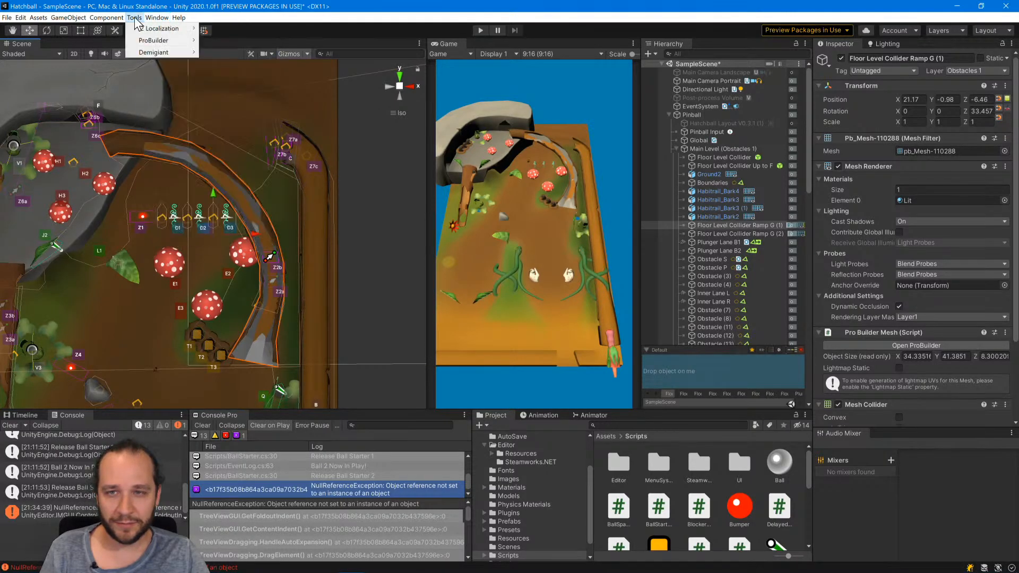
mouse_move(159, 41)
click(228, 42)
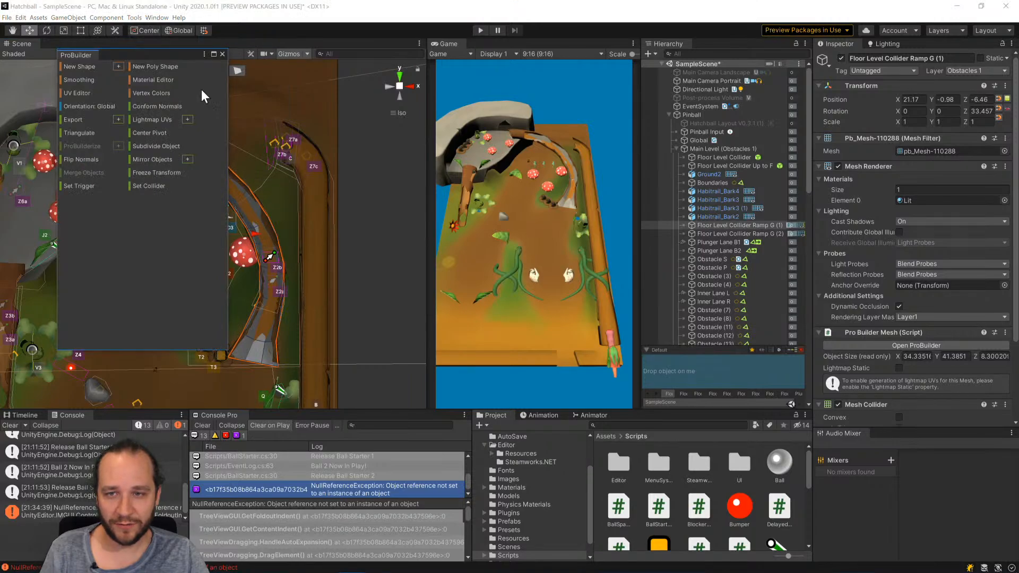
click(134, 18)
mouse_move(147, 42)
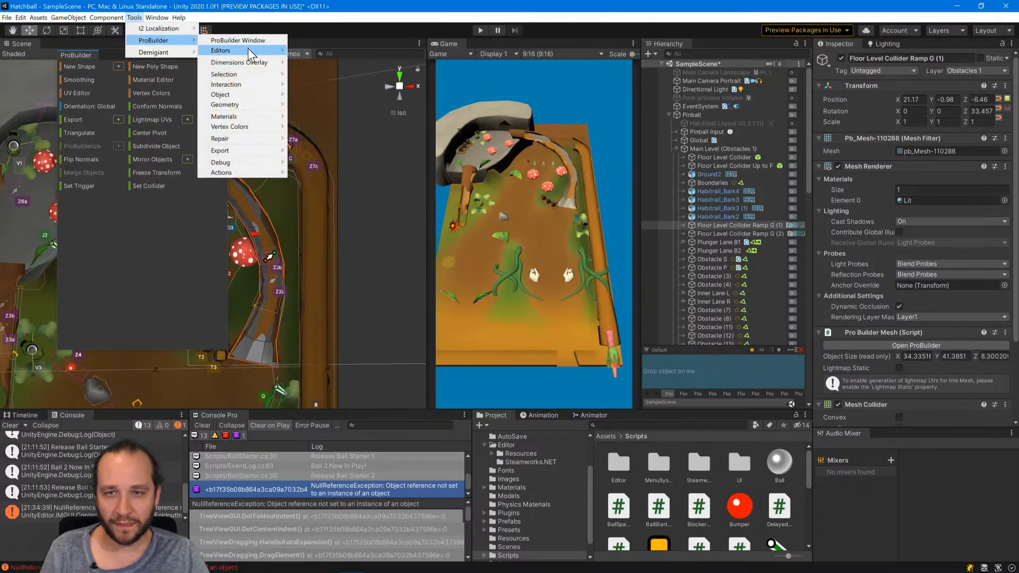
mouse_move(247, 49)
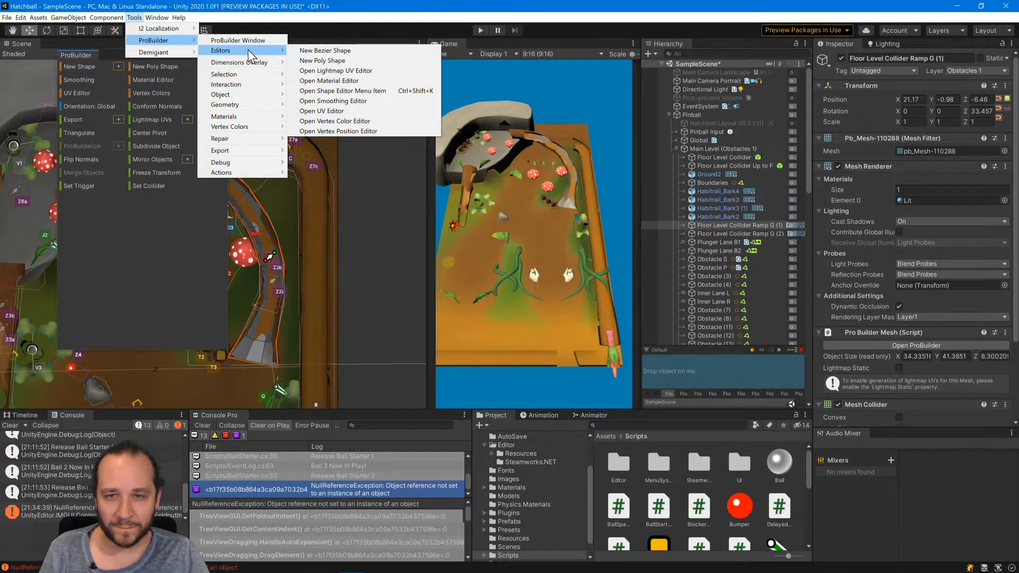
mouse_move(253, 75)
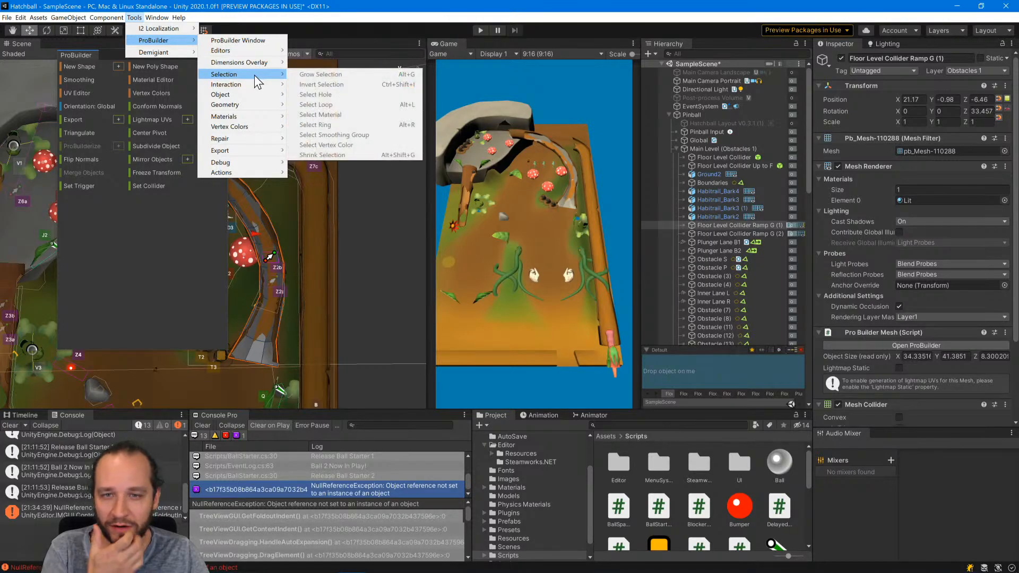
mouse_move(259, 96)
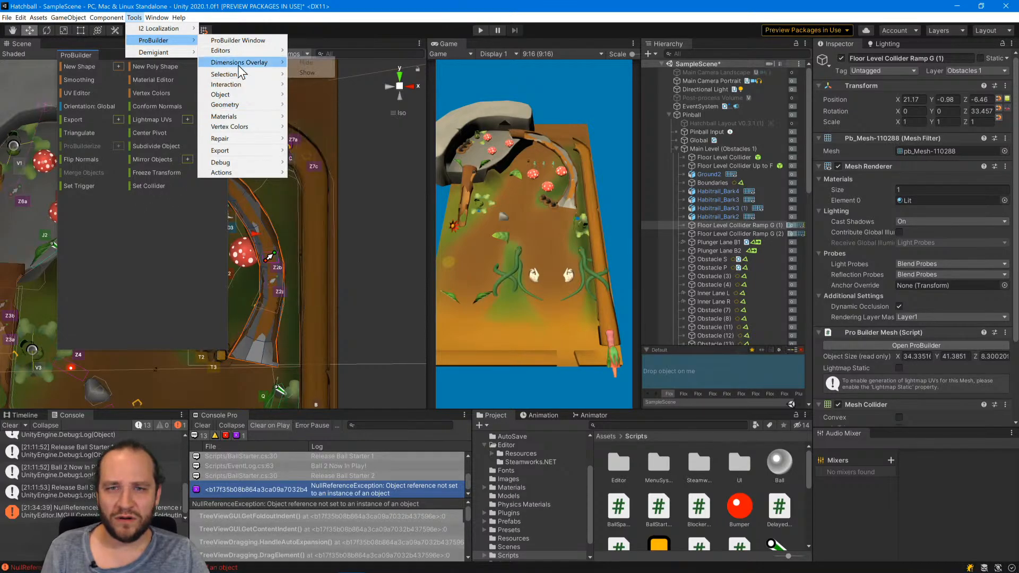
click(313, 73)
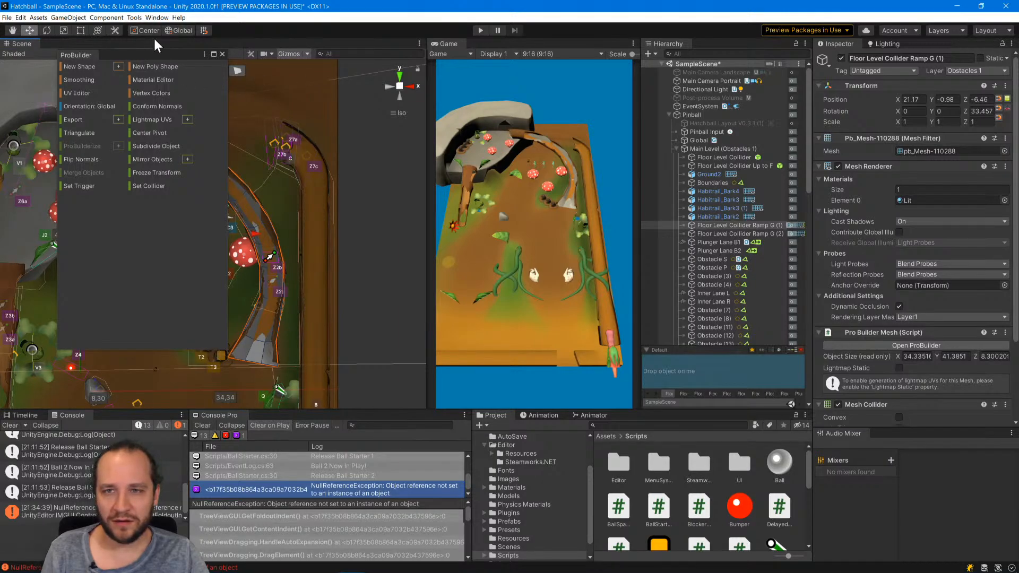
click(133, 18)
mouse_move(265, 62)
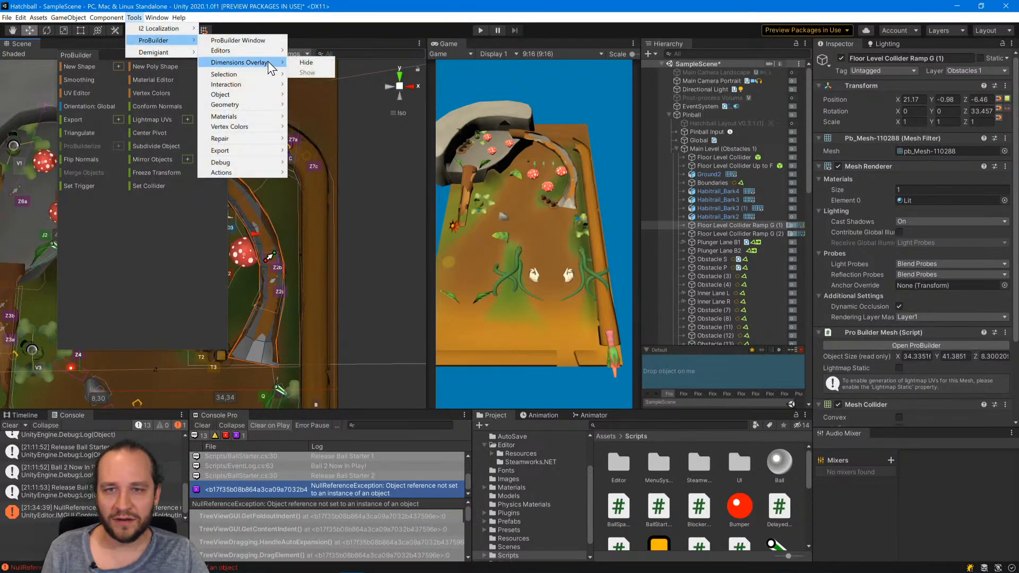
click(313, 62)
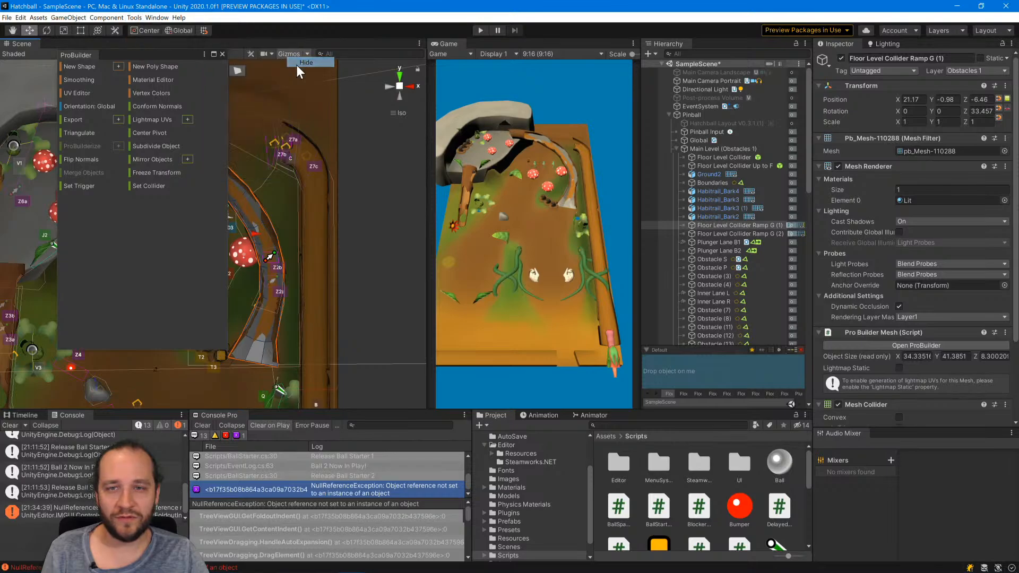
click(134, 18)
mouse_move(180, 42)
mouse_move(257, 53)
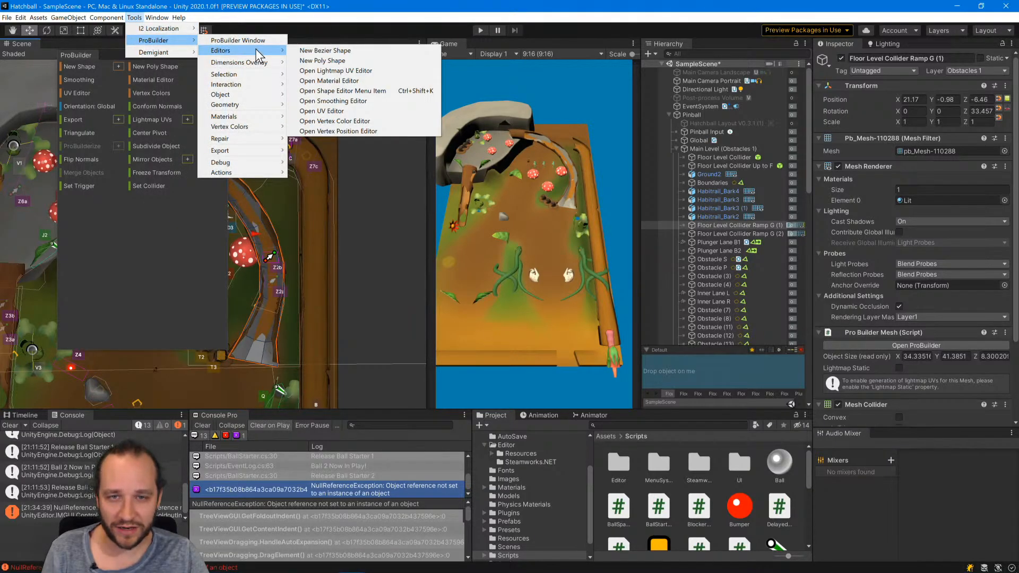
click(329, 90)
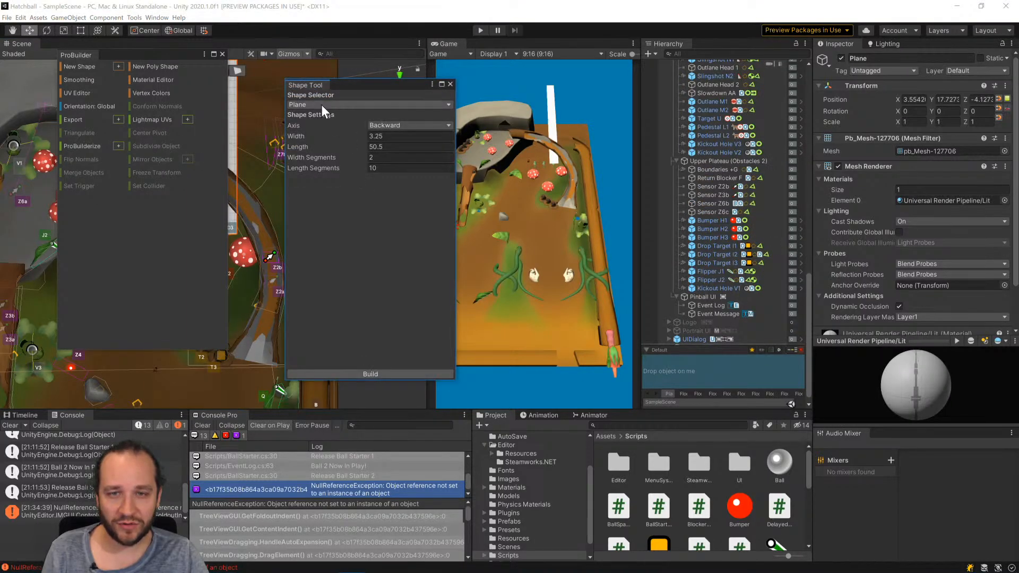
click(449, 84)
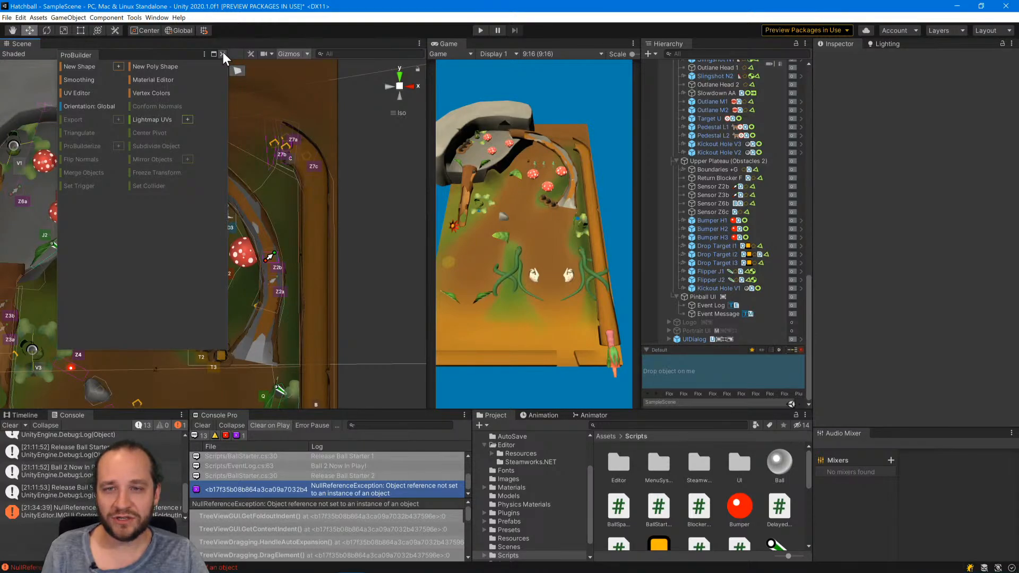
Switch the ProBuilder tools to a floating window, then close and reopen that window.
click(205, 54)
mouse_move(218, 66)
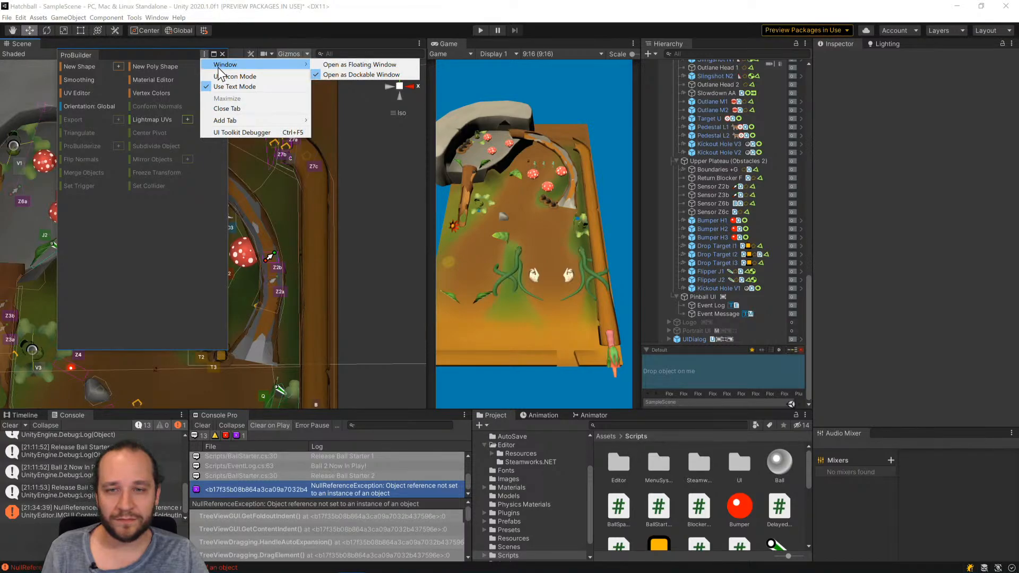
click(332, 65)
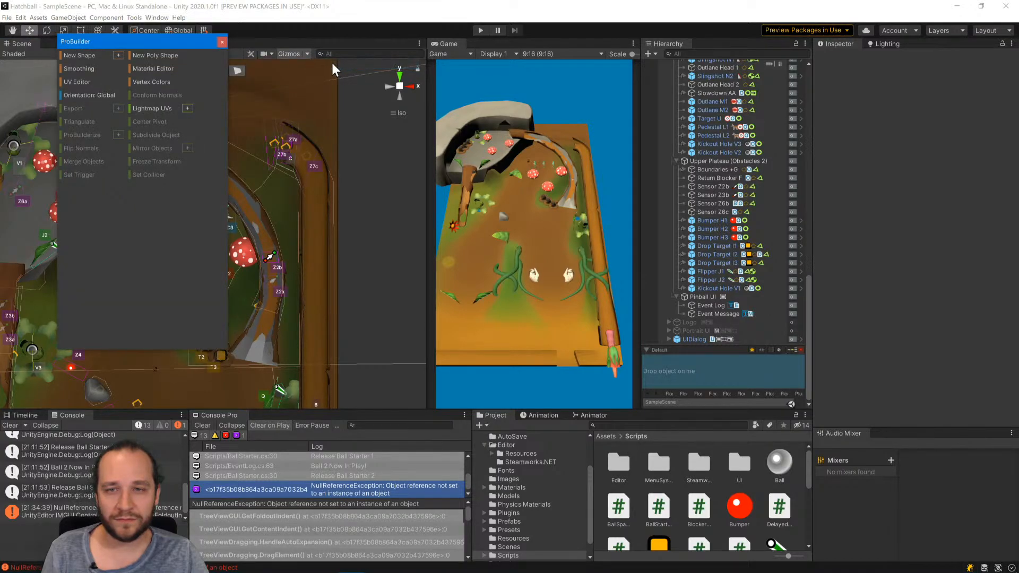
click(222, 41)
click(156, 18)
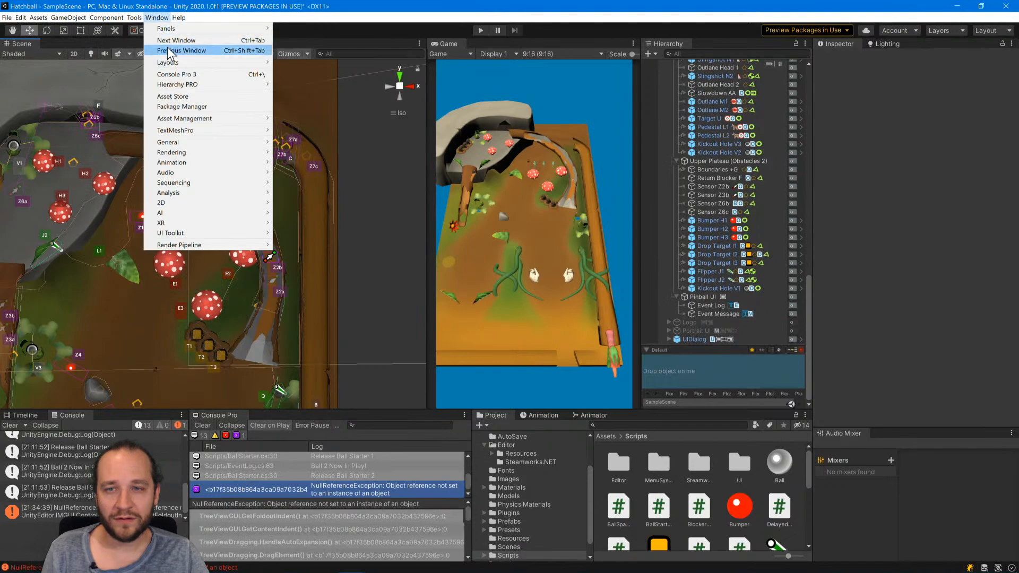
mouse_move(134, 18)
mouse_move(147, 45)
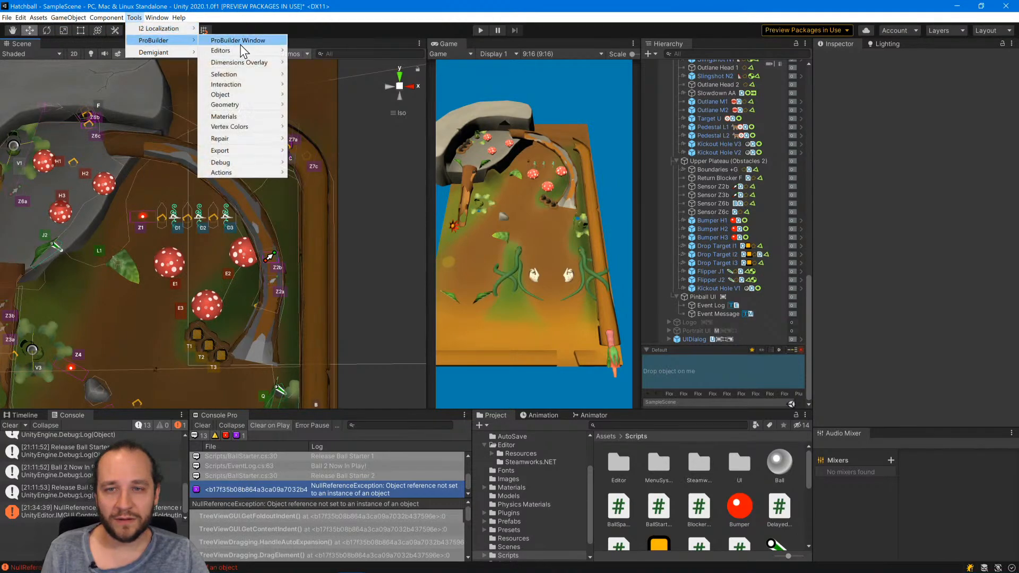
click(241, 41)
Move the floating ProBuilder window away from the curved ramp so the Scene view is unobstructed.
right_click(149, 42)
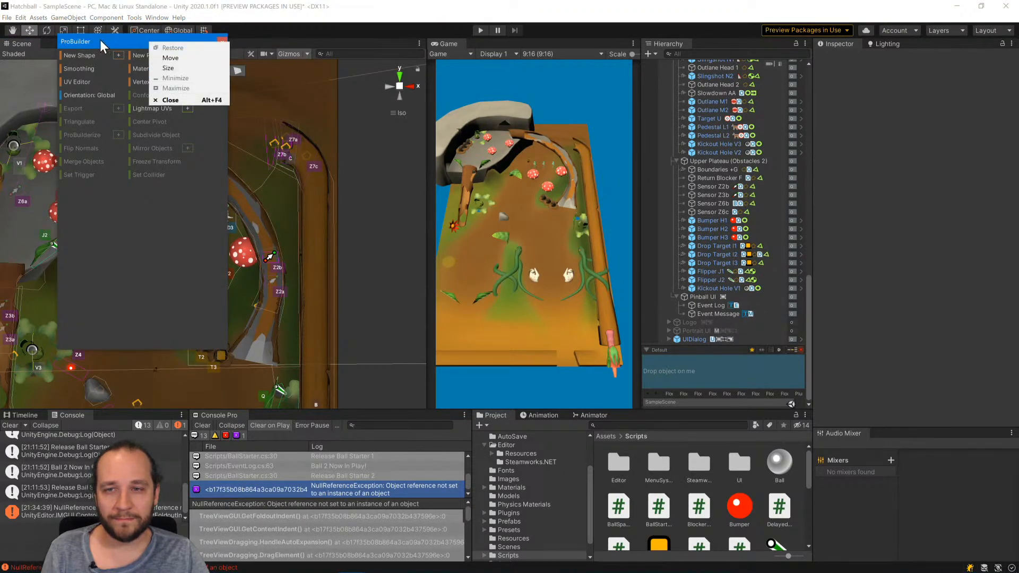
click(68, 37)
right_click(116, 38)
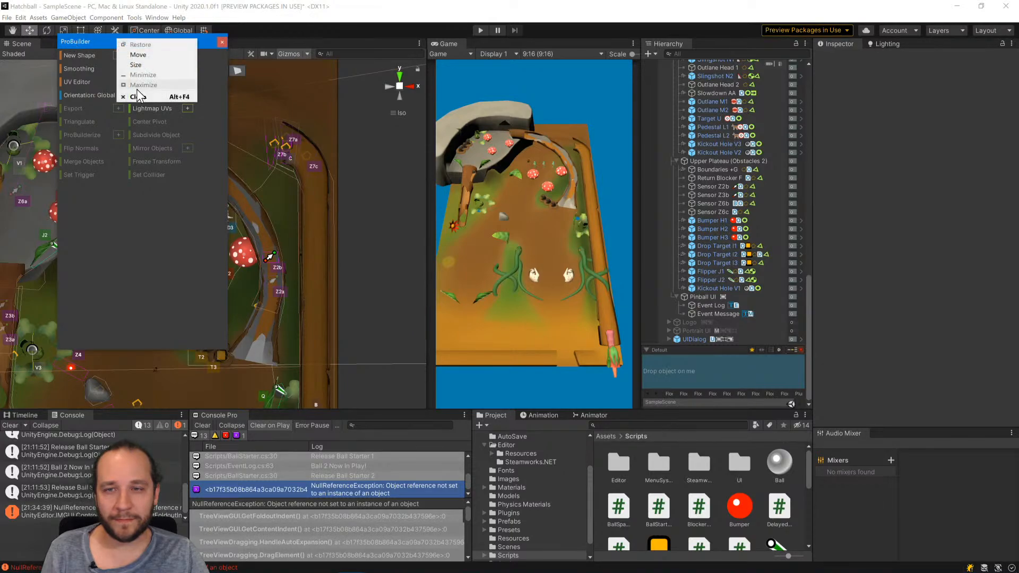
click(152, 132)
drag(157, 36, 448, 143)
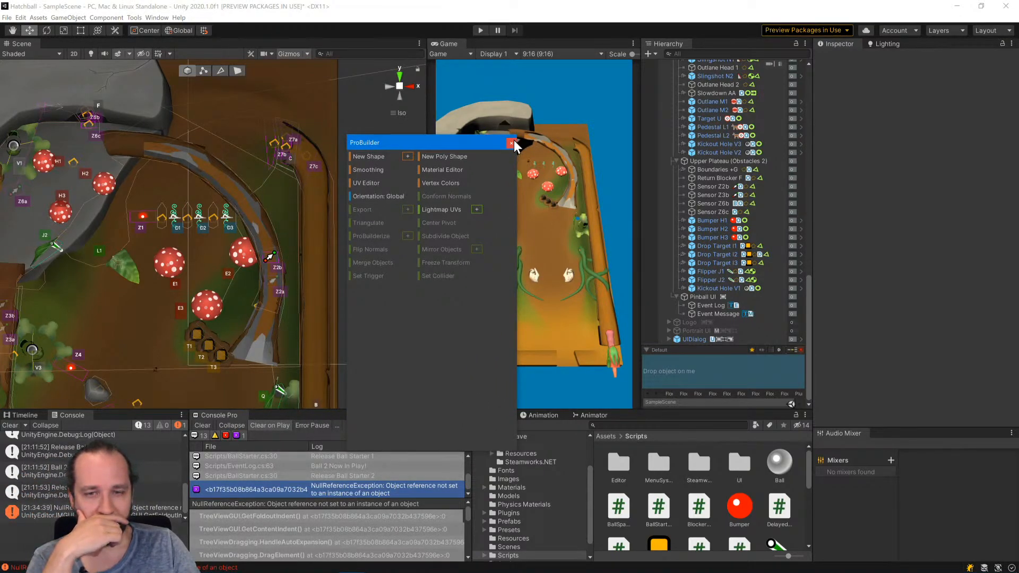
Select Floor Level Collider Ramp G (1) again and switch ProBuilder to vertex selection mode.
click(267, 345)
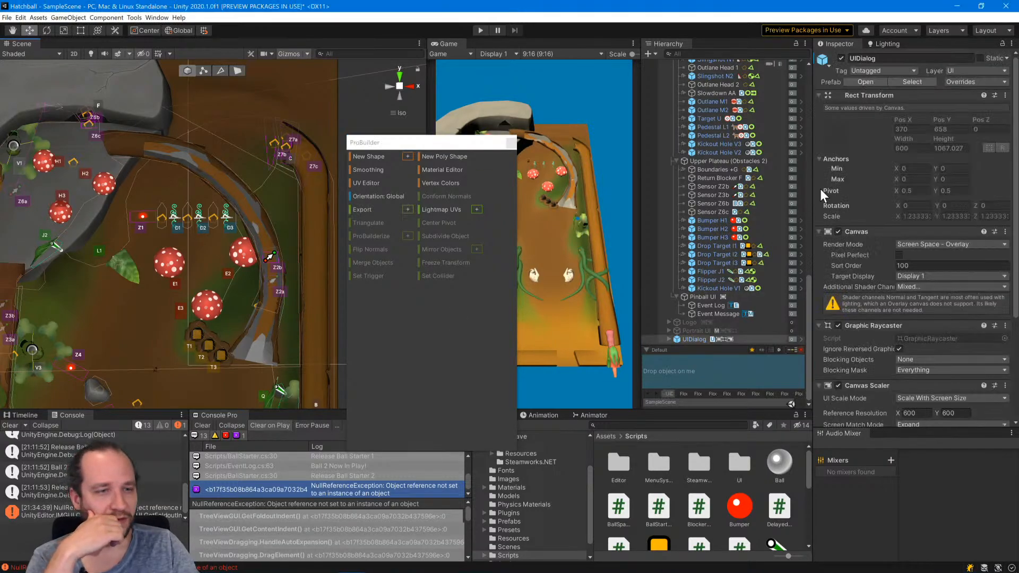
scroll(715, 283, up, 10)
click(756, 225)
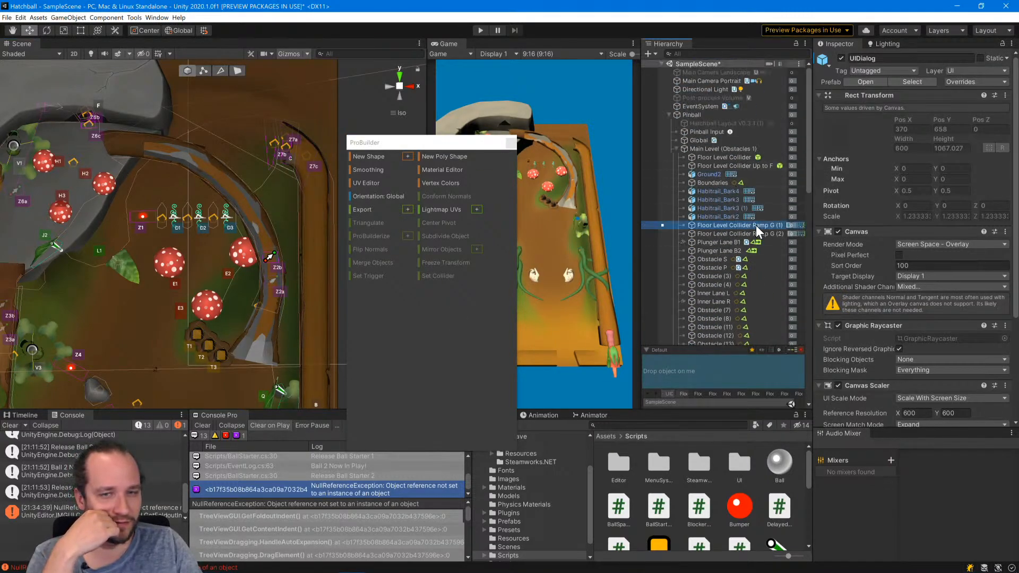
click(204, 73)
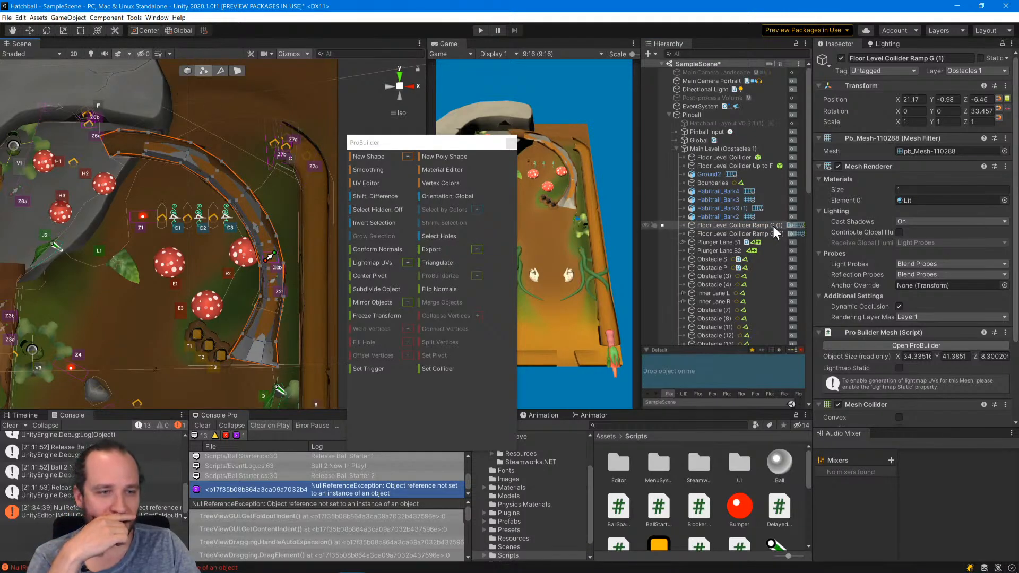
Align the Scene view to Back and select the collider's end vertices where the ramp meets the rock plateau.
click(110, 154)
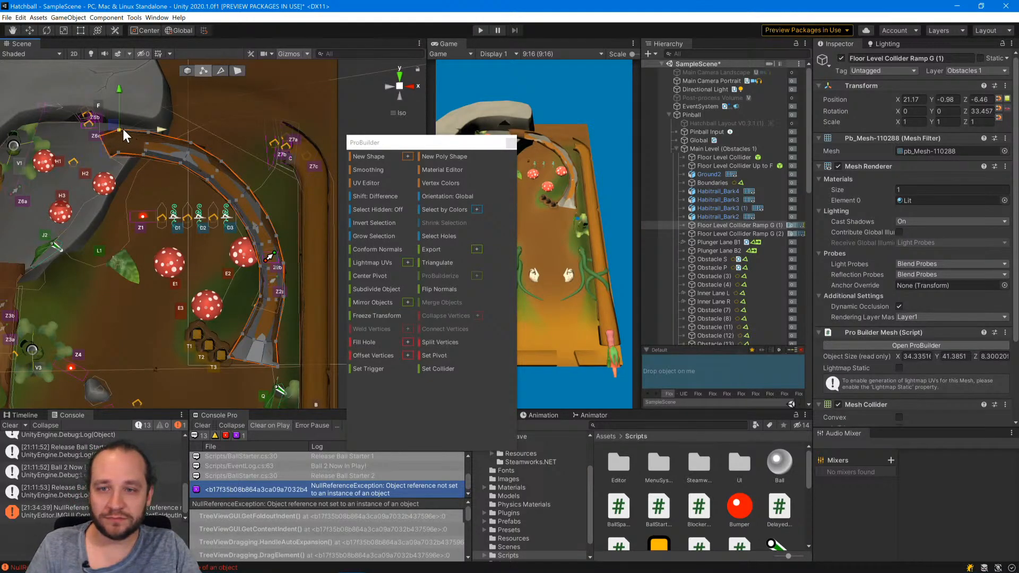
click(103, 146)
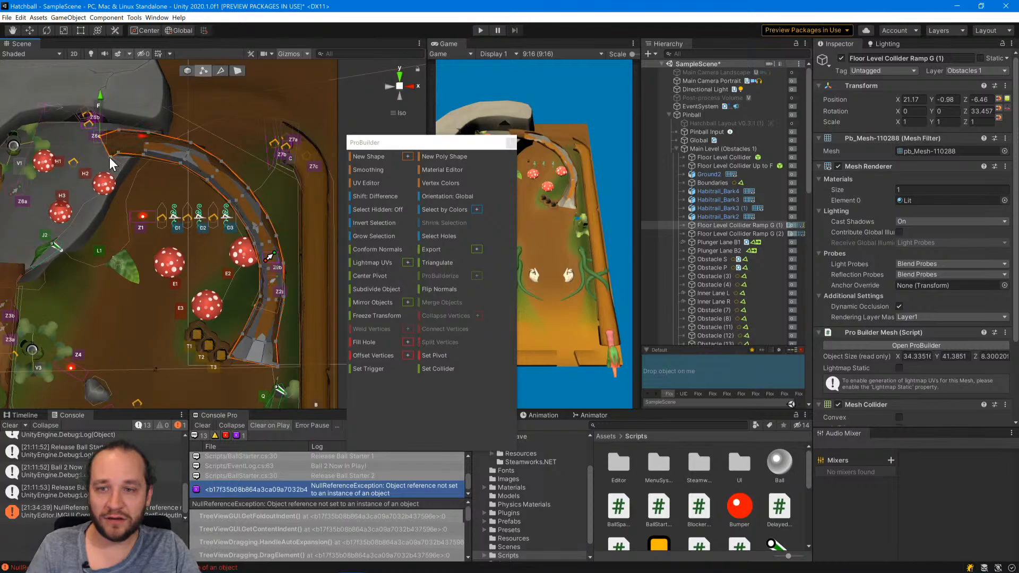
shift+click(105, 153)
click(100, 135)
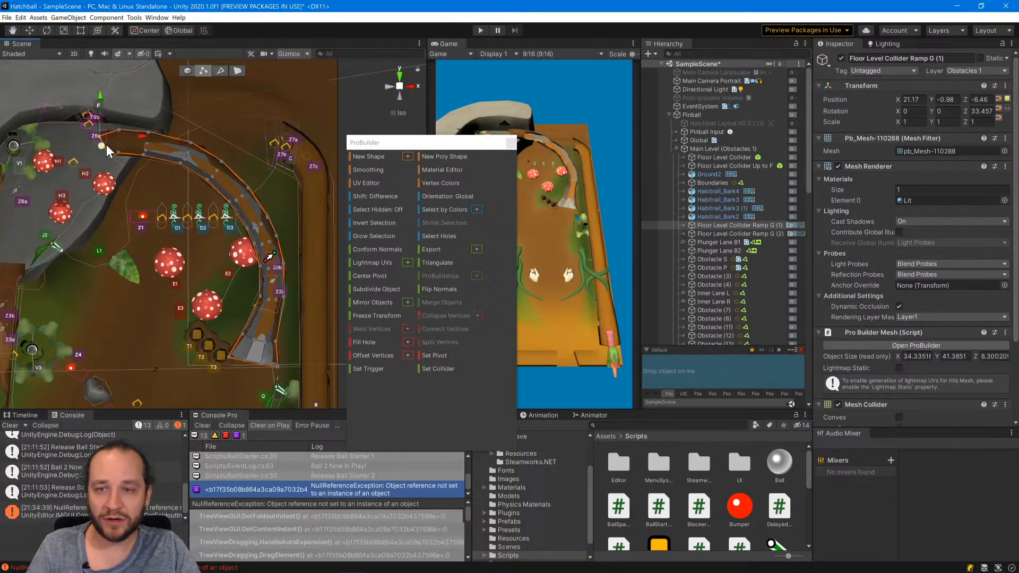
scroll(94, 130, up, 8)
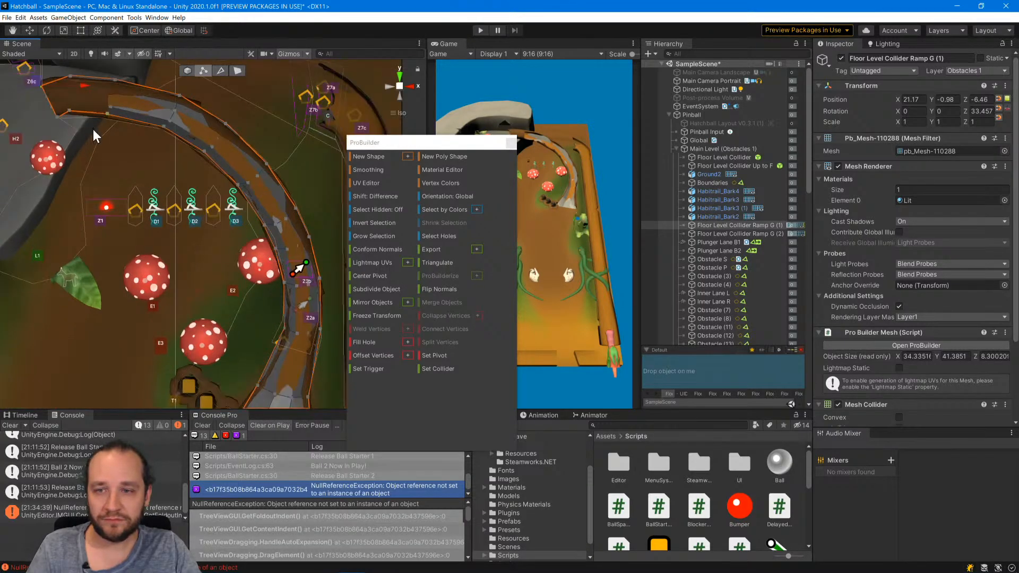
click(392, 88)
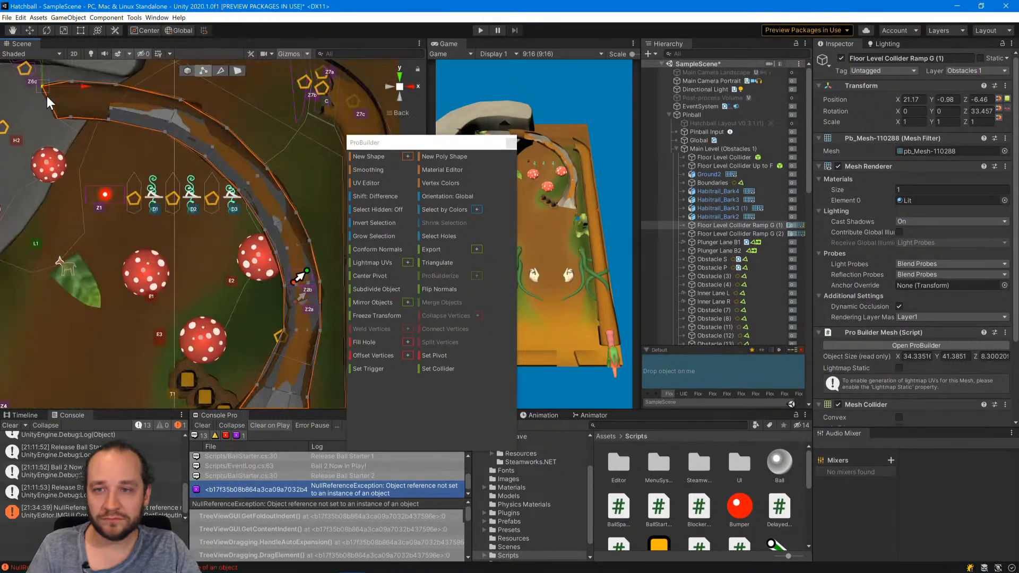
drag(47, 97, 62, 122)
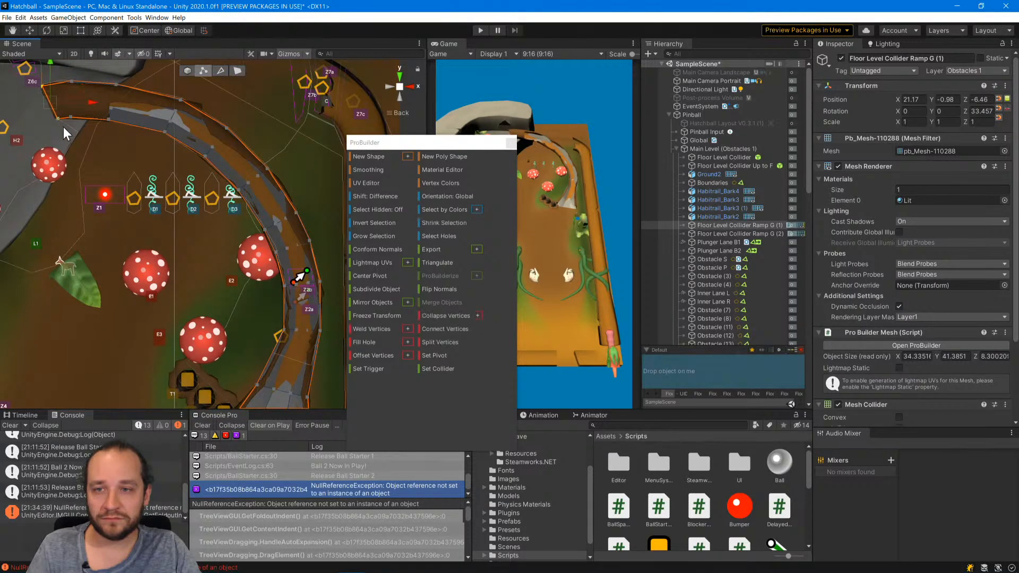
Grow the vertex selection from the collider's rock-plateau end down along the curved ramp.
click(383, 241)
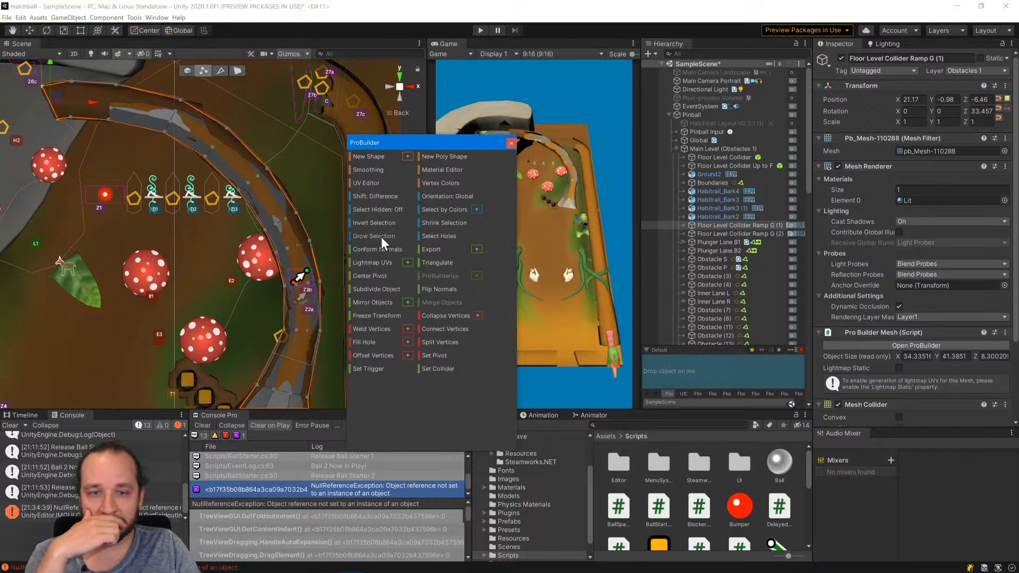
click(381, 236)
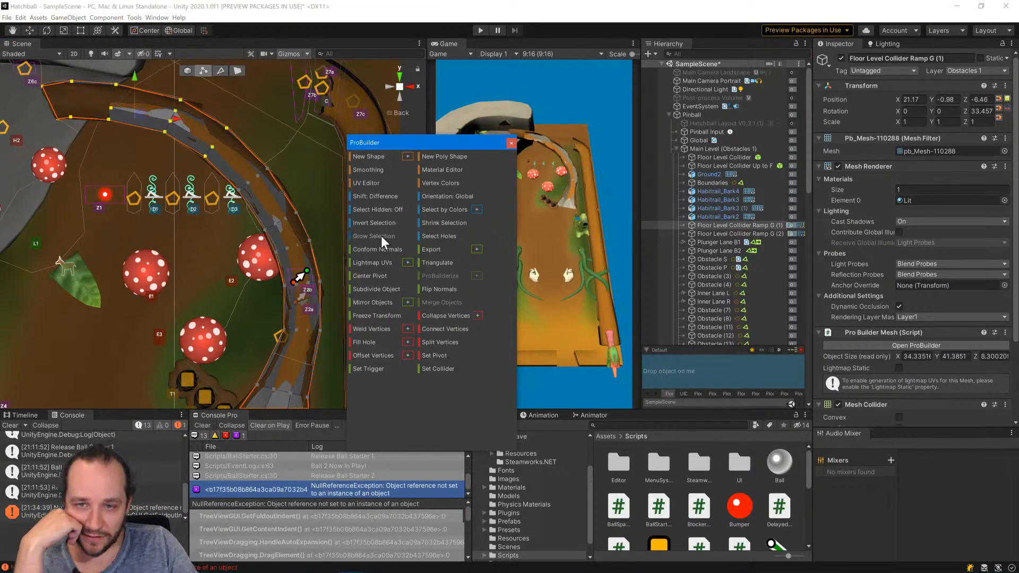
click(381, 236)
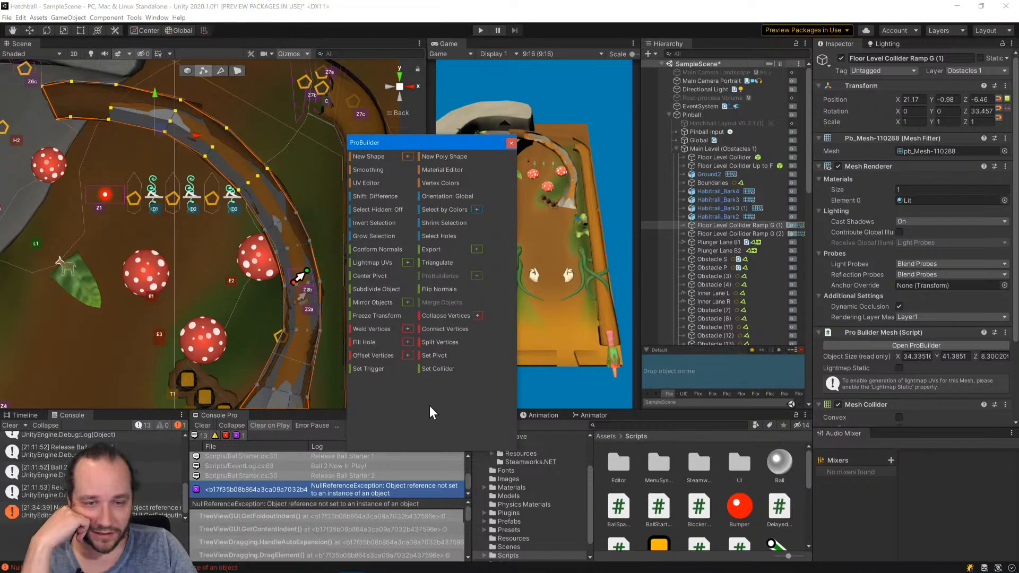
Try to delete the faces of the selected upper ramp section with ProBuilder's Delete Faces command.
click(134, 18)
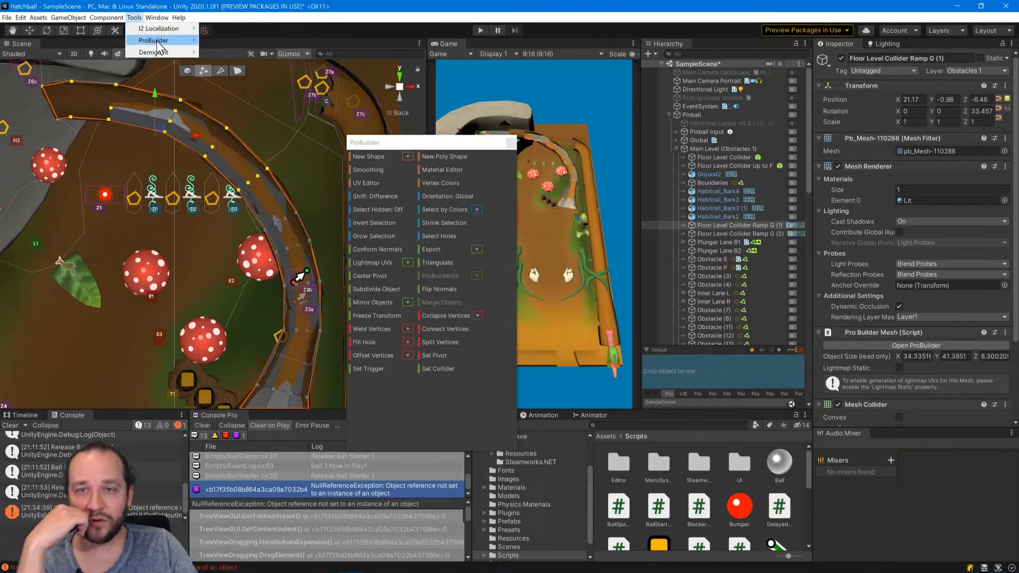
mouse_move(158, 42)
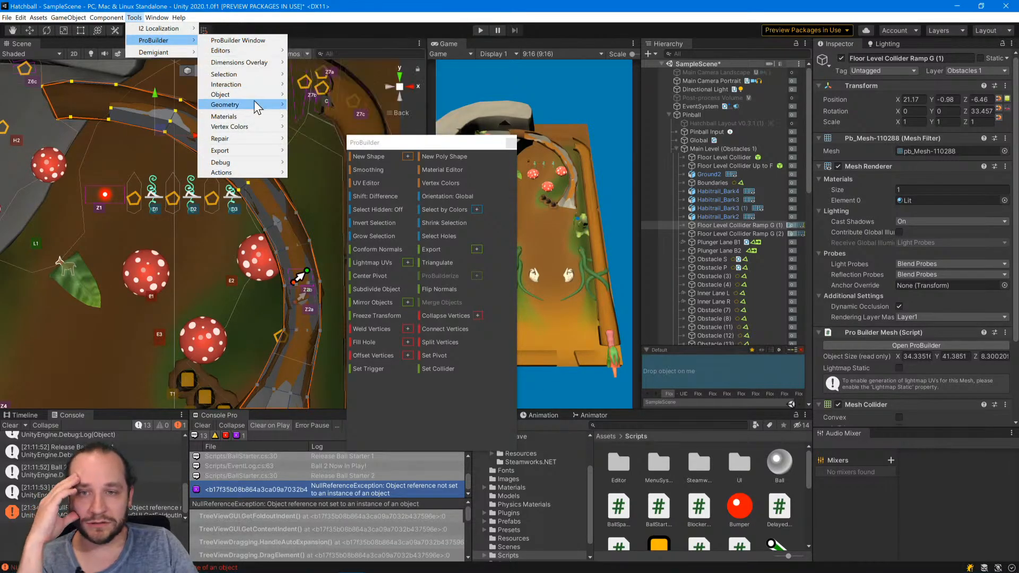
mouse_move(255, 103)
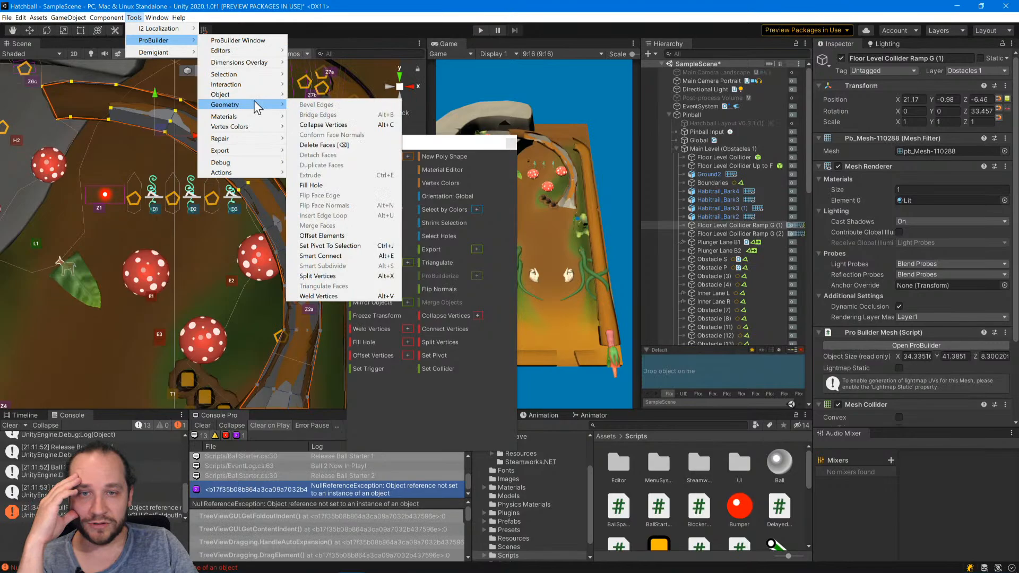
click(348, 143)
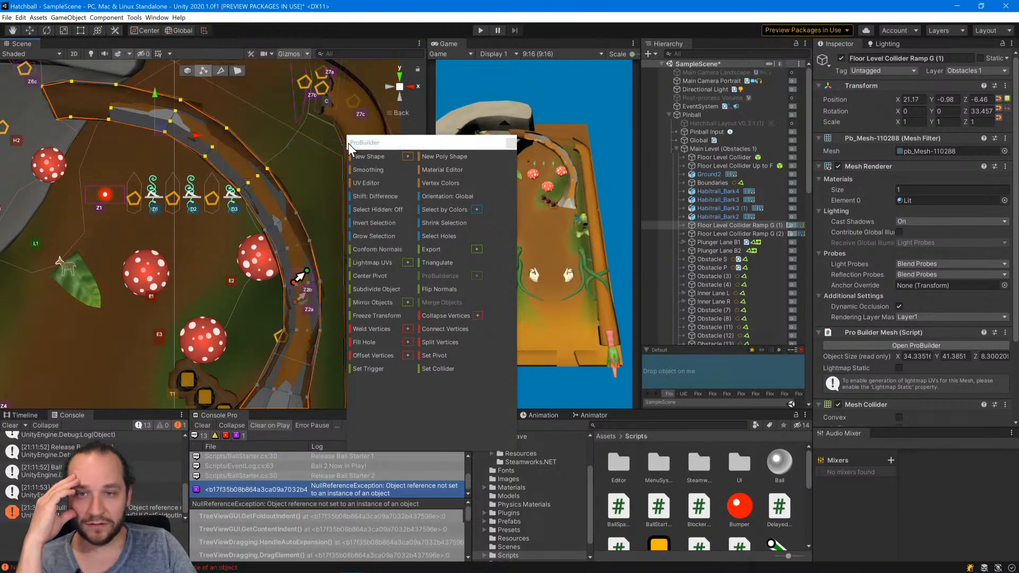
Collapse the selected vertices and move the merged vertex down onto the ramp just above sensor Z2b, closing the ProBuilder window when done.
click(437, 315)
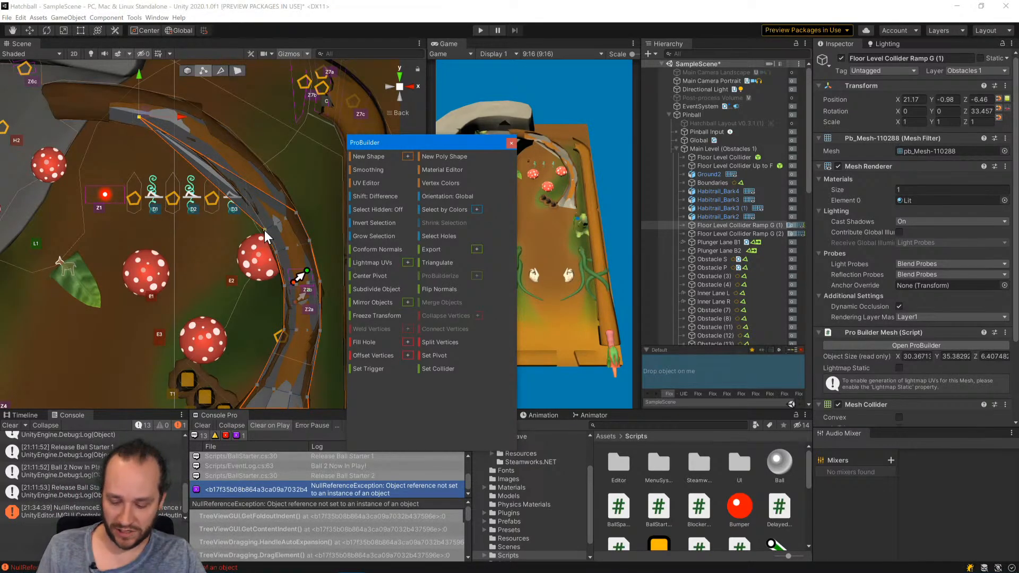
click(148, 107)
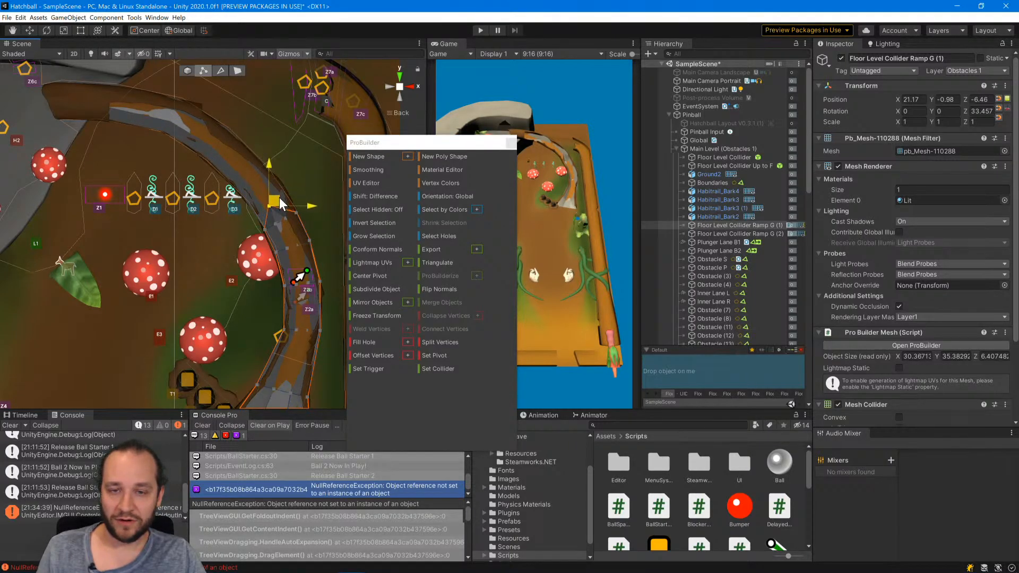
drag(279, 198, 278, 197)
click(511, 143)
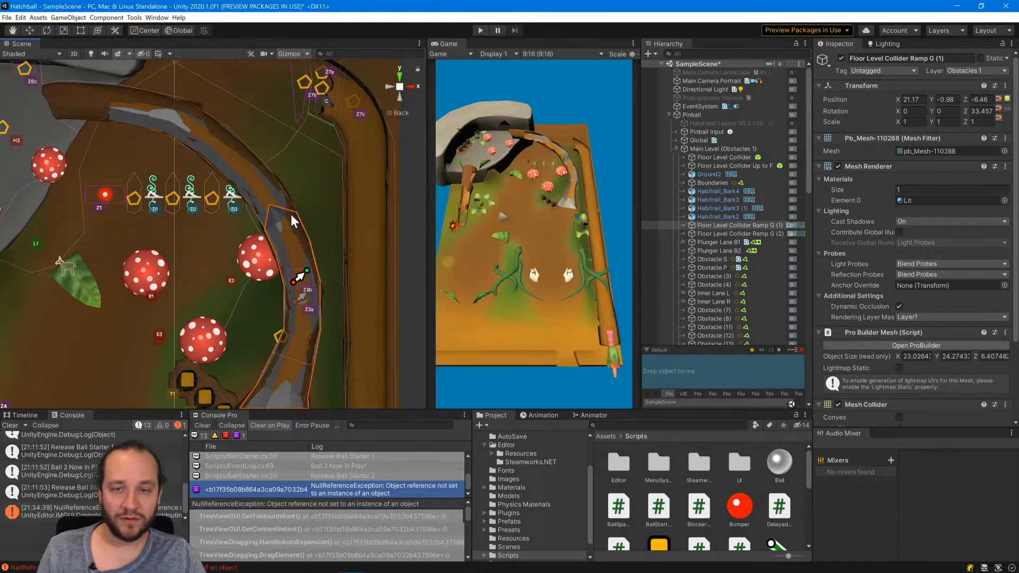
Select Floor Level Collider Ramp G (1) and (2), turn off their Mesh Renderers, and save the scene.
scroll(305, 257, down, 4)
click(345, 273)
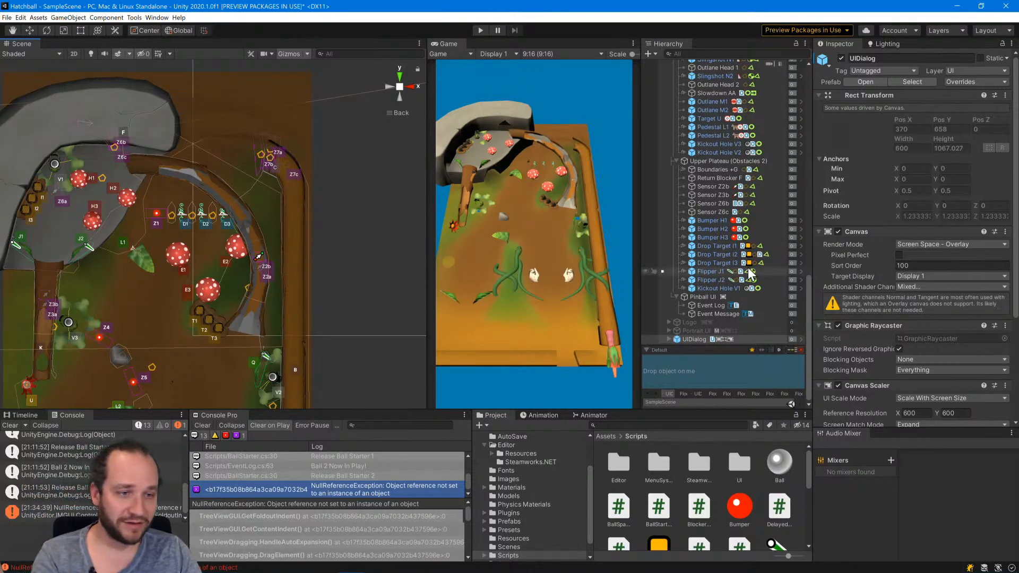
scroll(730, 259, up, 10)
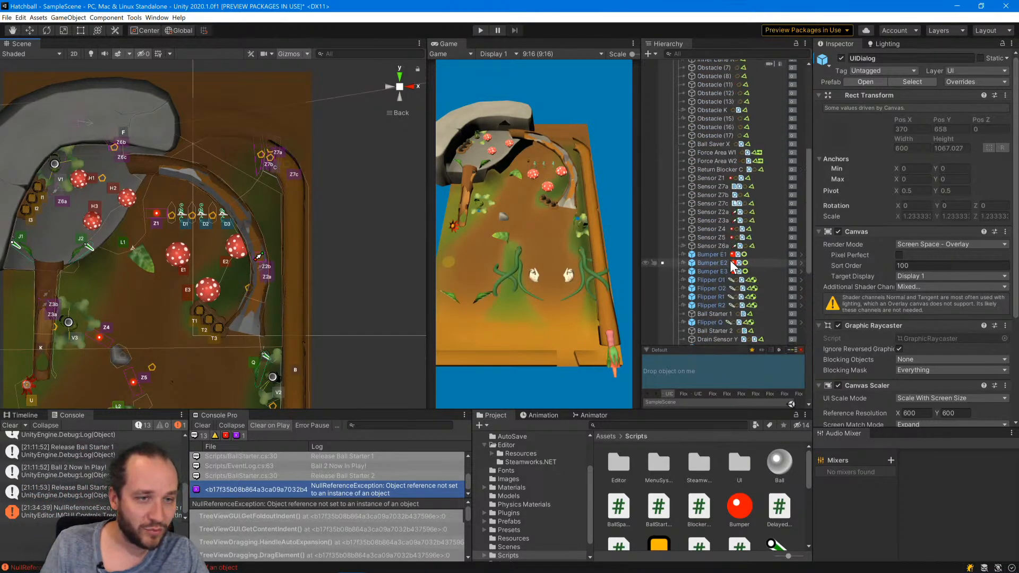
click(735, 225)
shift+click(731, 234)
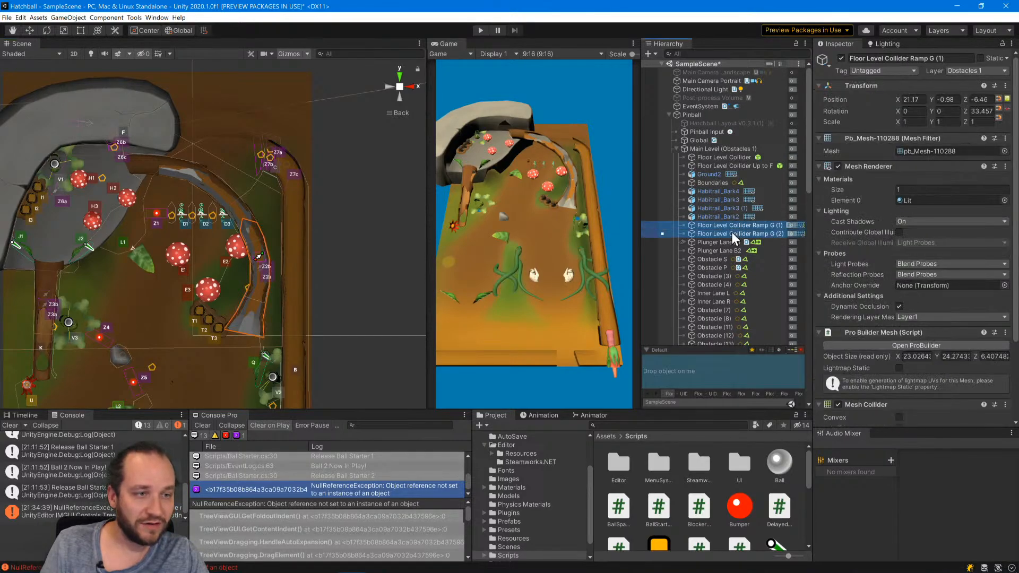
click(371, 380)
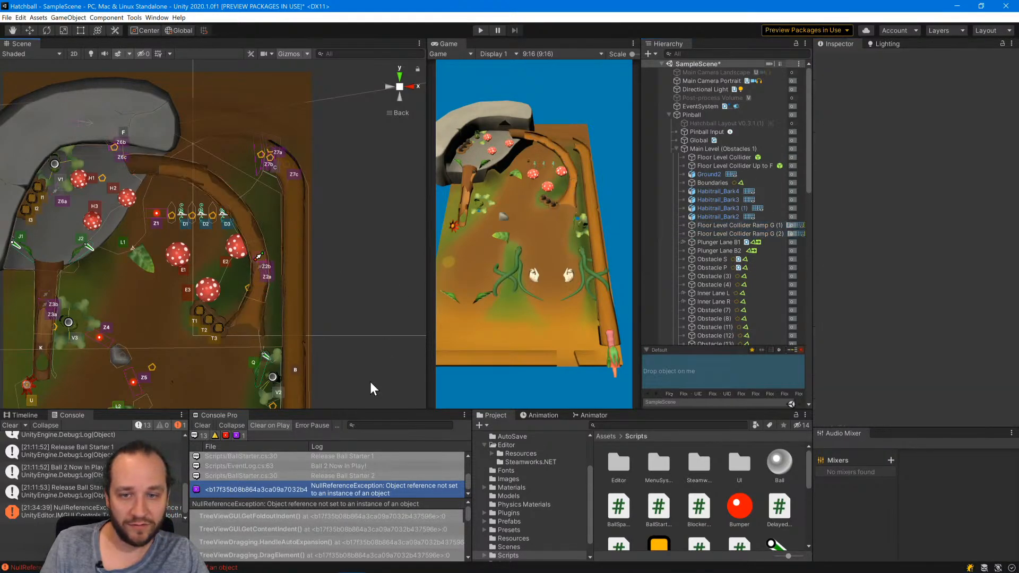
key(ctrl+s)
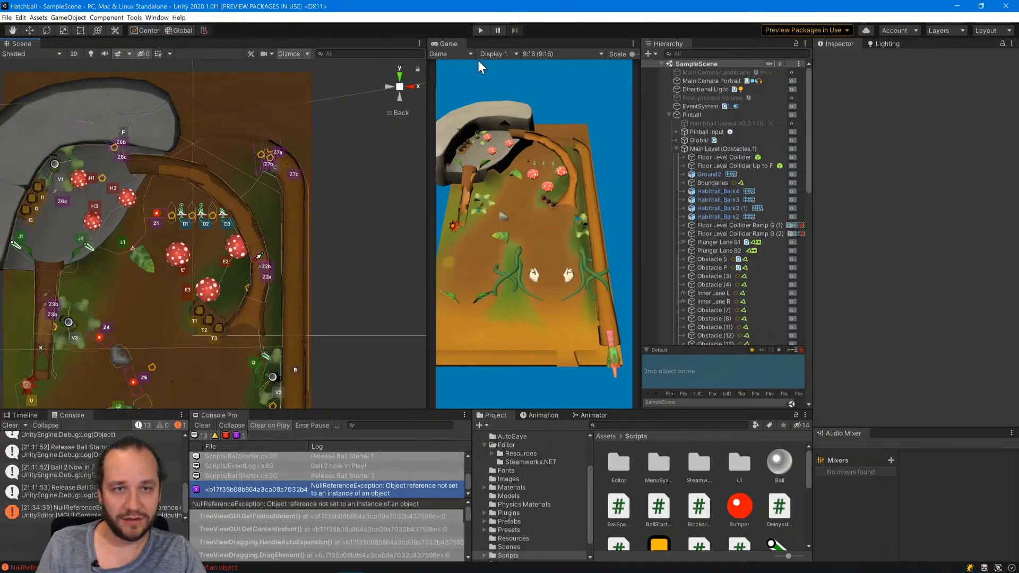
Play-test the pinball table, pausing and orbiting the Scene view to examine the ramps, and return to the Back view.
click(480, 30)
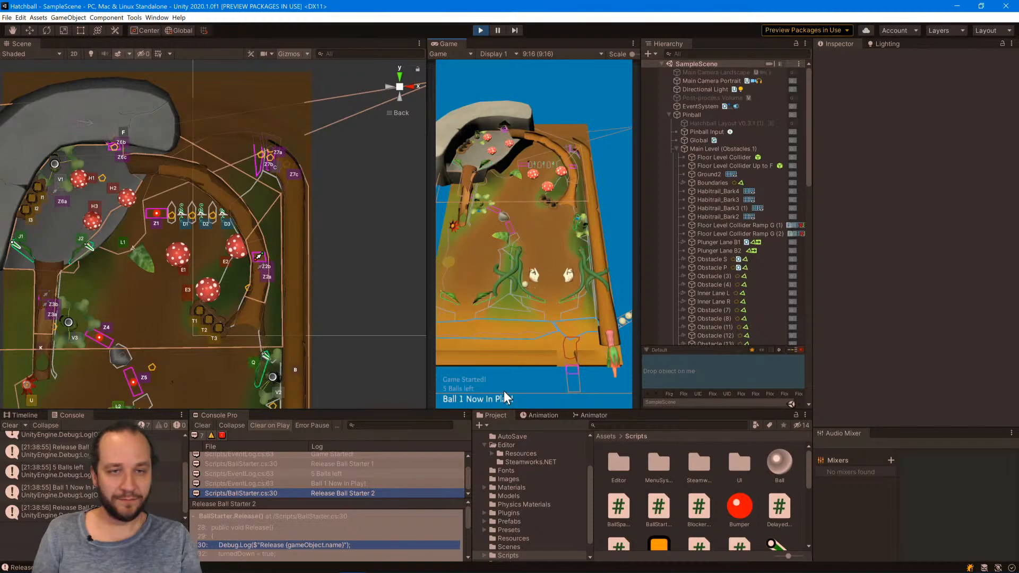
click(494, 31)
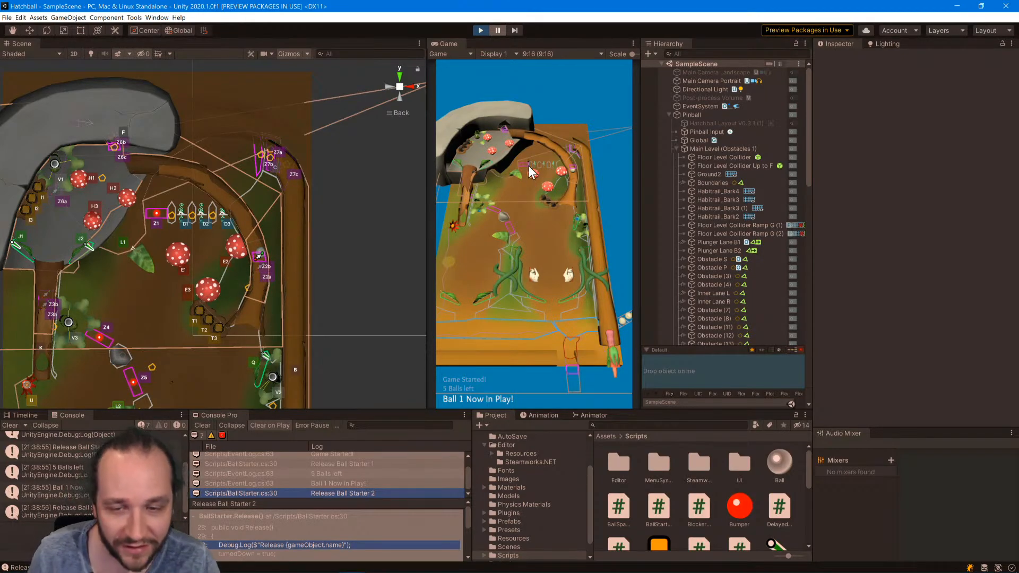
alt+drag(255, 301, 422, 254)
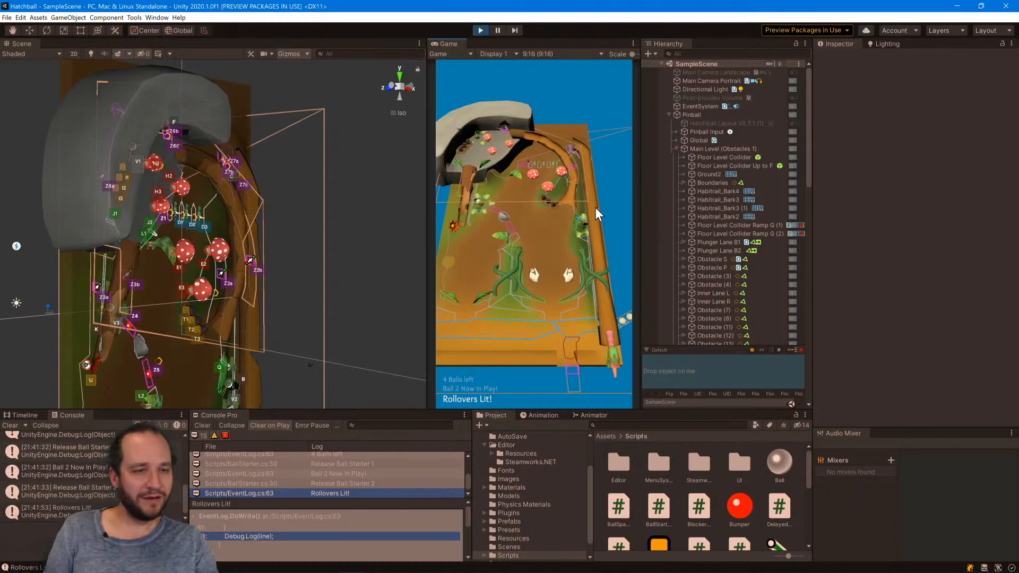
click(414, 85)
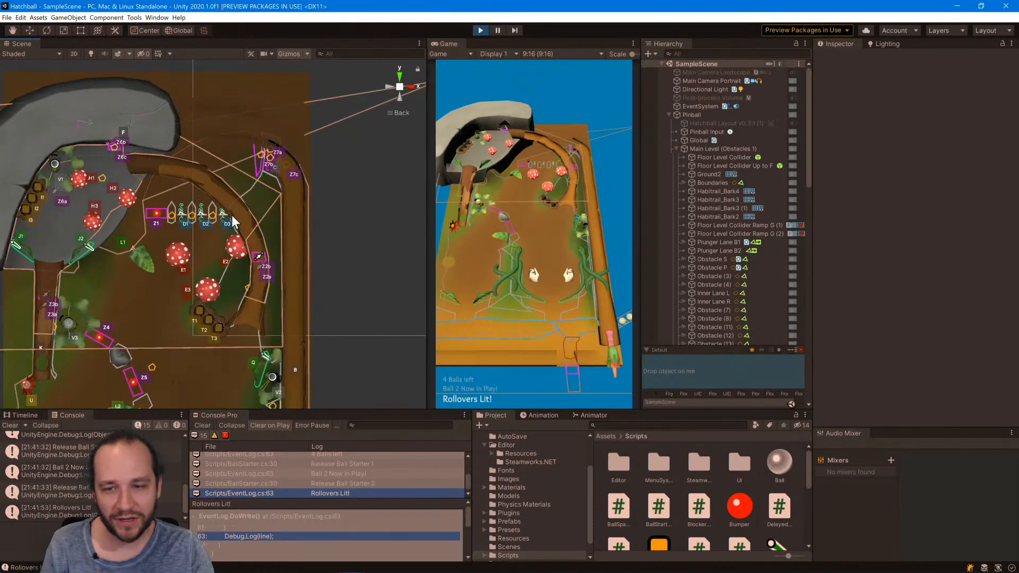
Examine Kickout Hole V3's fields in the Inspector's Debug mode, return it to Normal mode, and stop the play test.
click(68, 322)
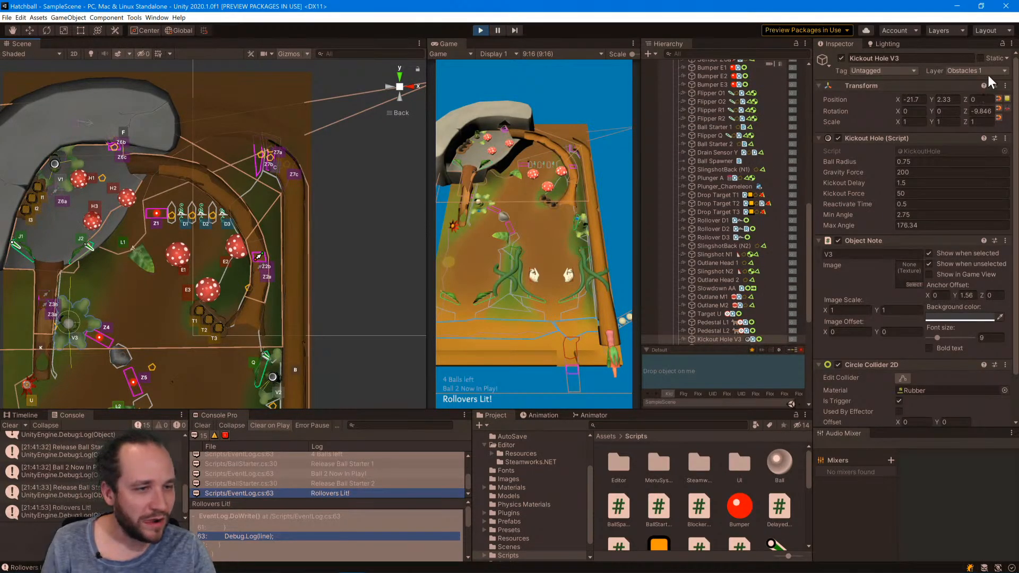
click(1010, 44)
click(966, 65)
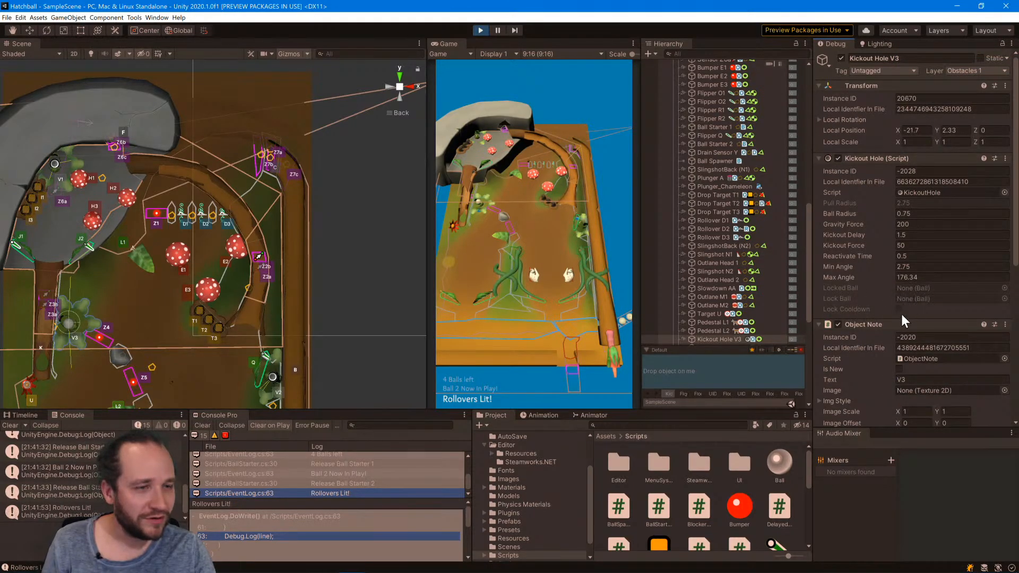
click(1011, 44)
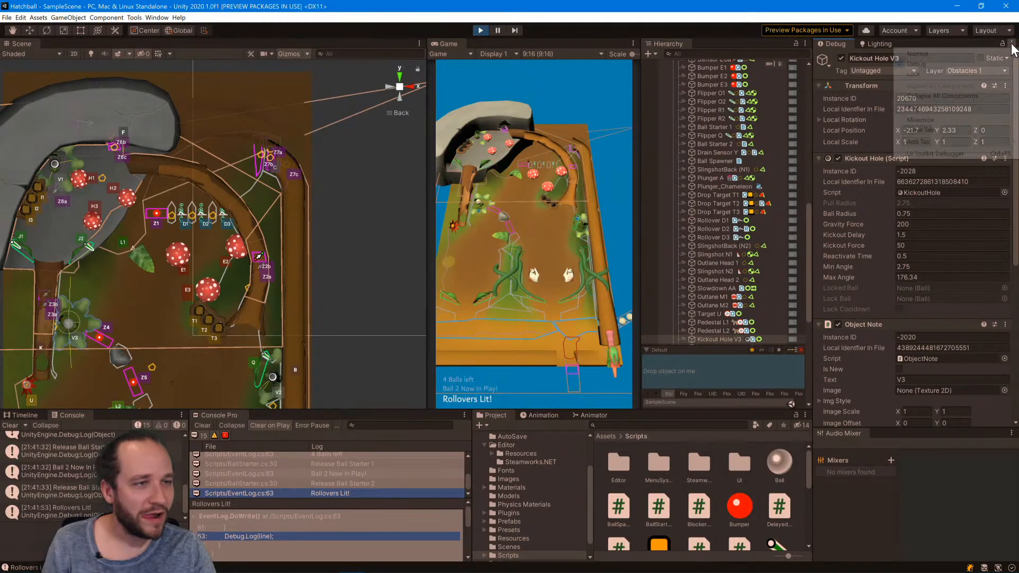
click(971, 53)
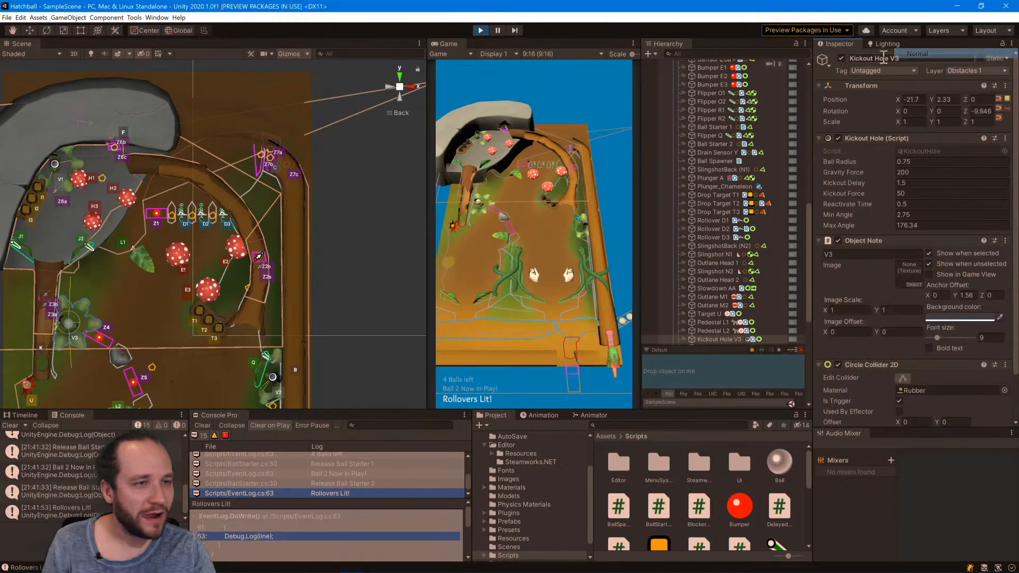
click(483, 31)
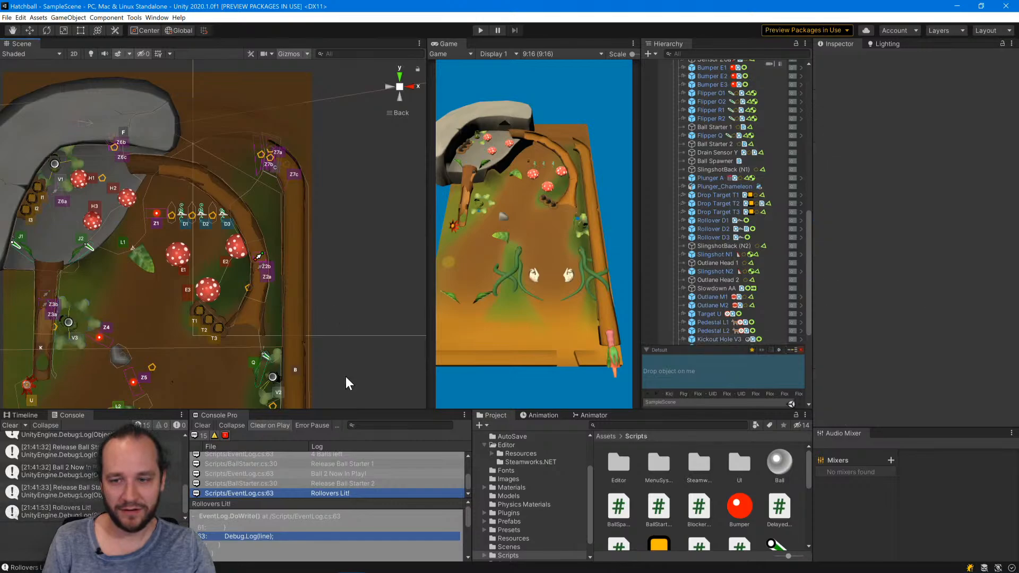
Switch to Visual Studio and review the OnTriggerStay2D and Update methods in KickoutHole.cs.
key(alt+Tab)
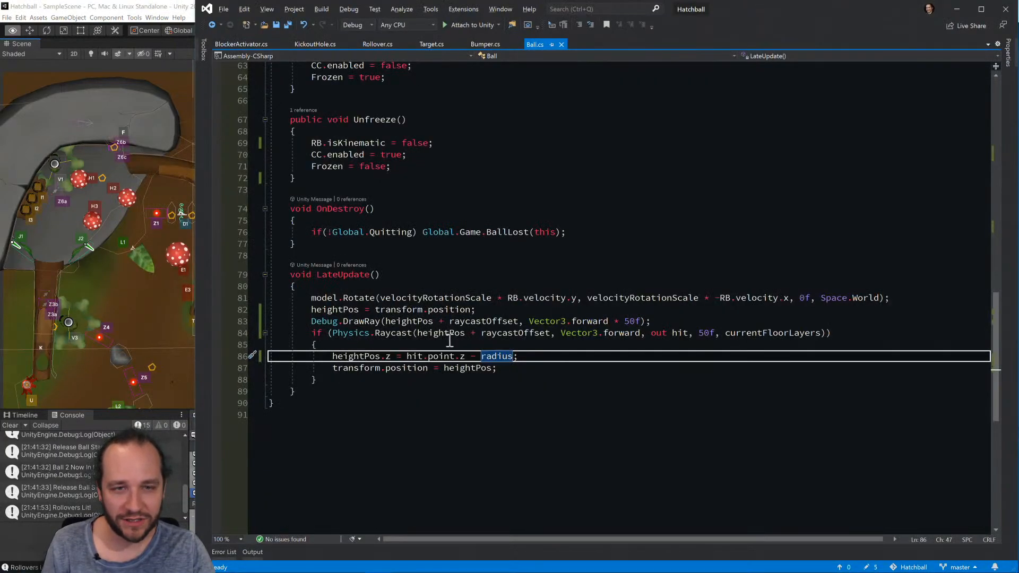
click(313, 45)
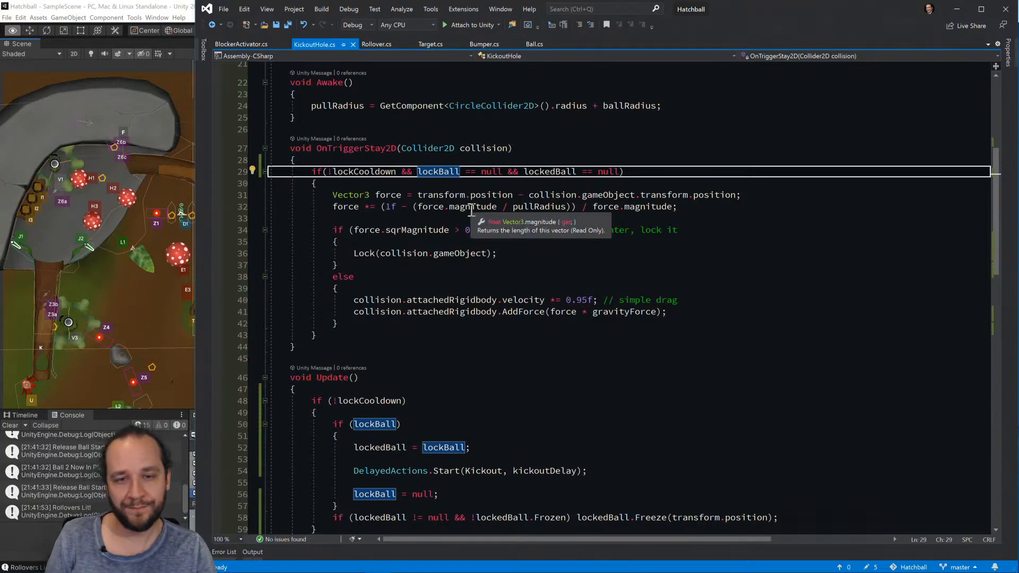
click(541, 333)
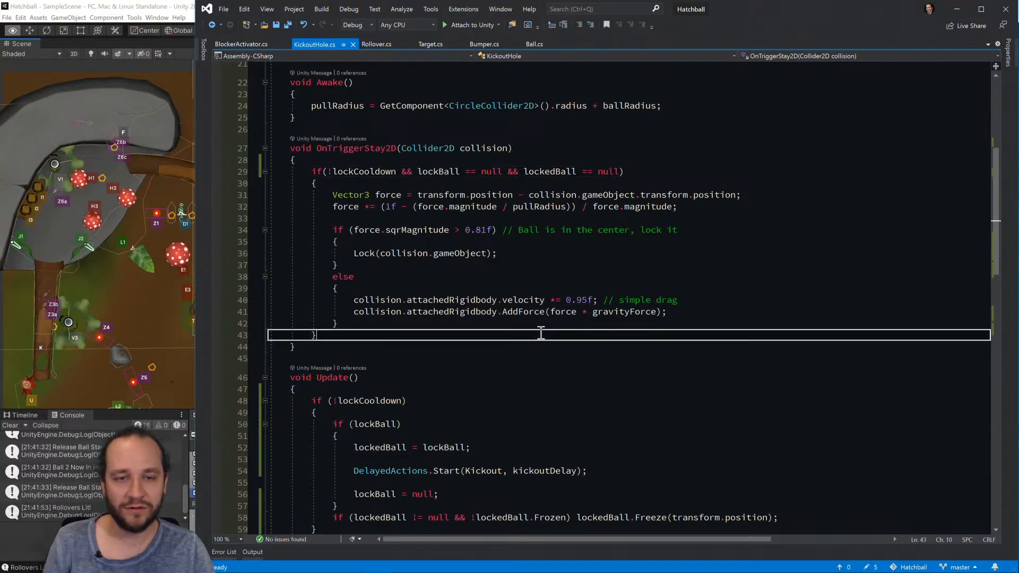
click(557, 355)
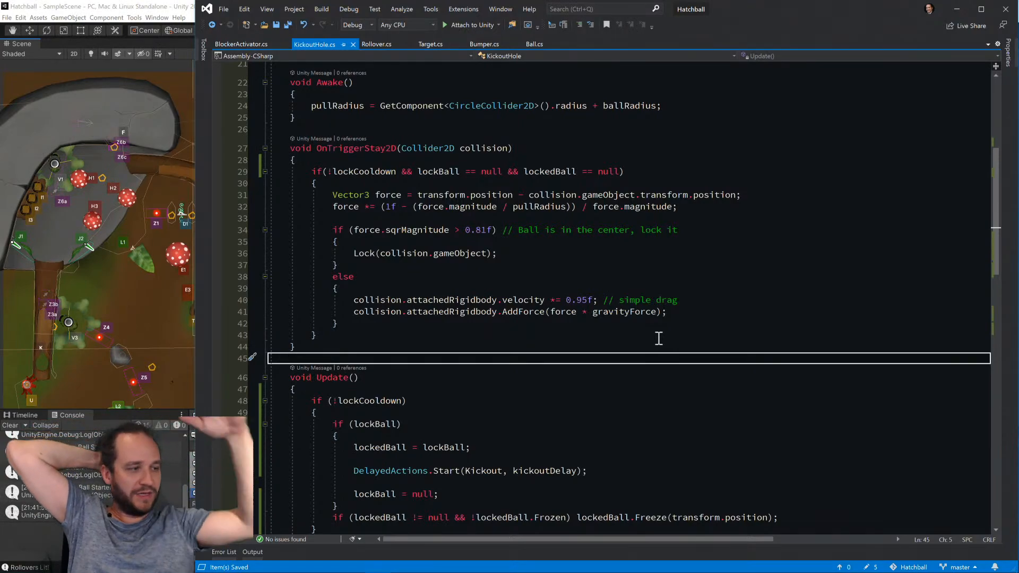
Switch to Sourcetree, show the uncommitted changes of the Hatchball repository, and start a new commit.
mouse_move(651, 568)
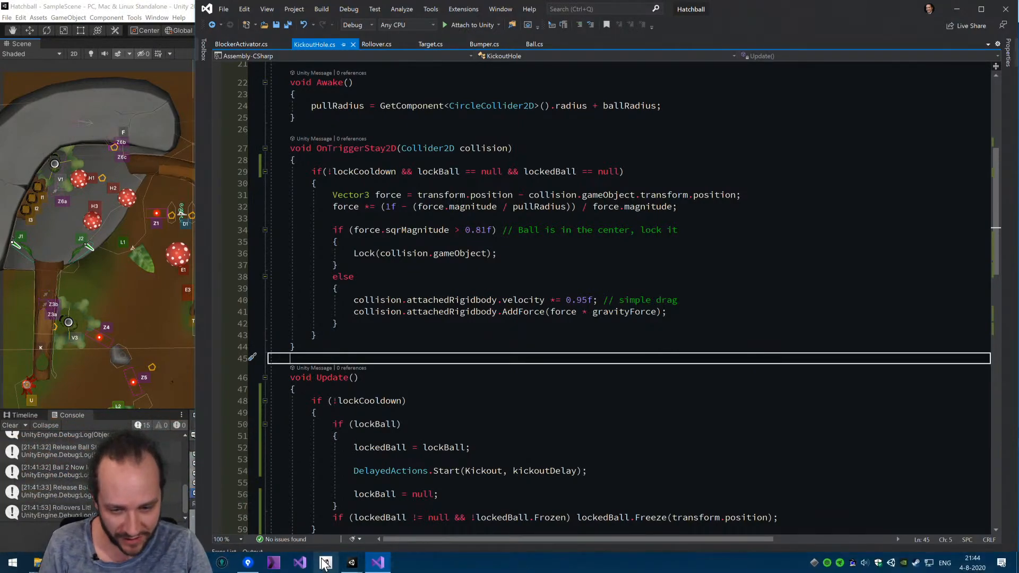
click(247, 563)
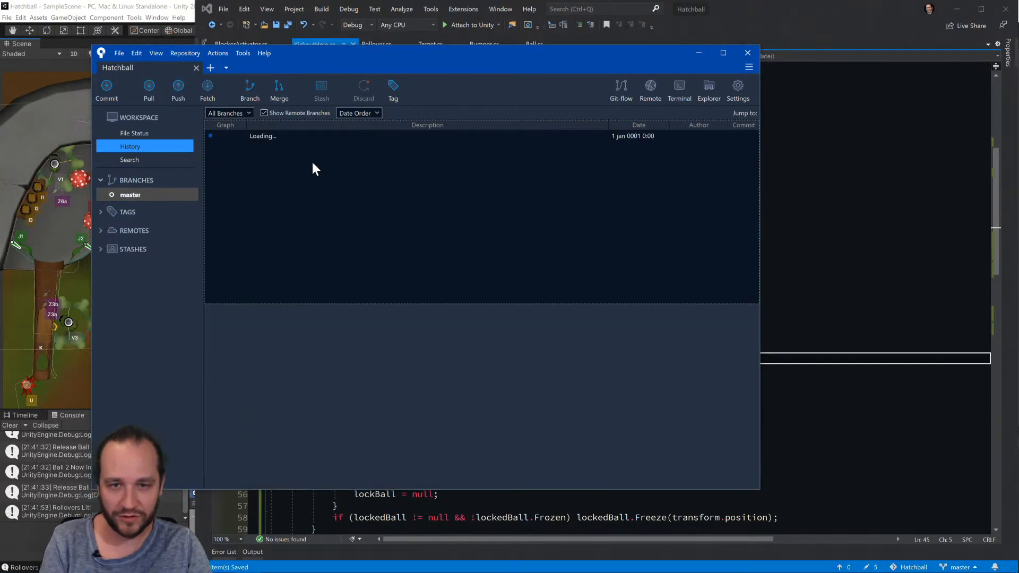
click(325, 136)
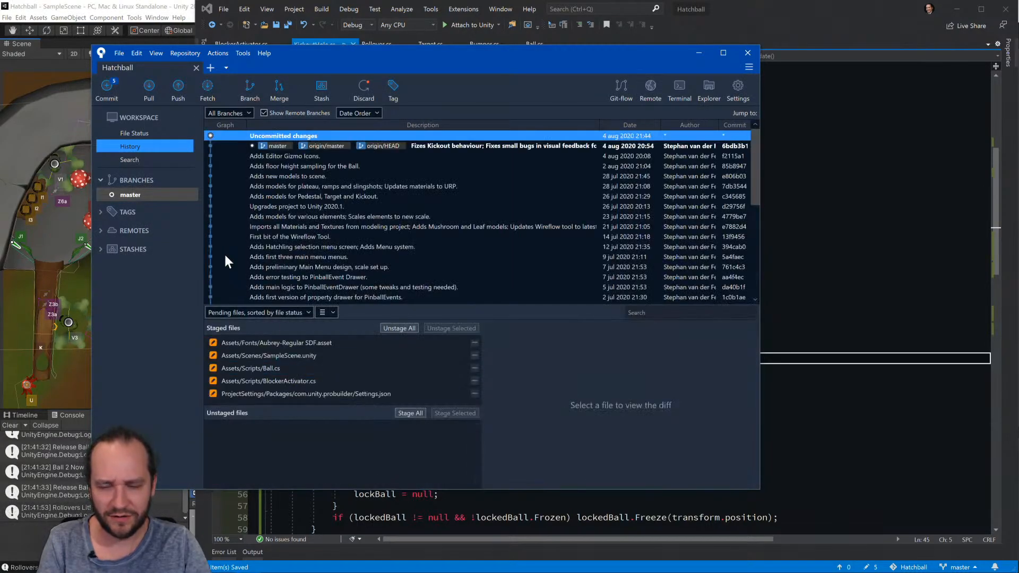
click(115, 92)
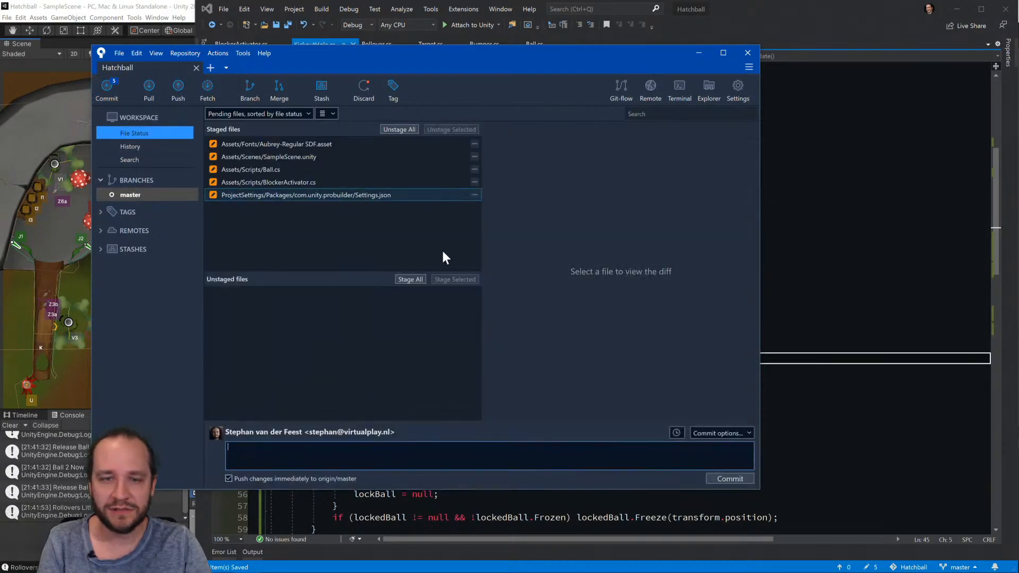
Review the diffs of the staged files, including SampleScene.unity, Ball.cs, BlockerActivator.cs and the ProBuilder Settings.json.
click(310, 144)
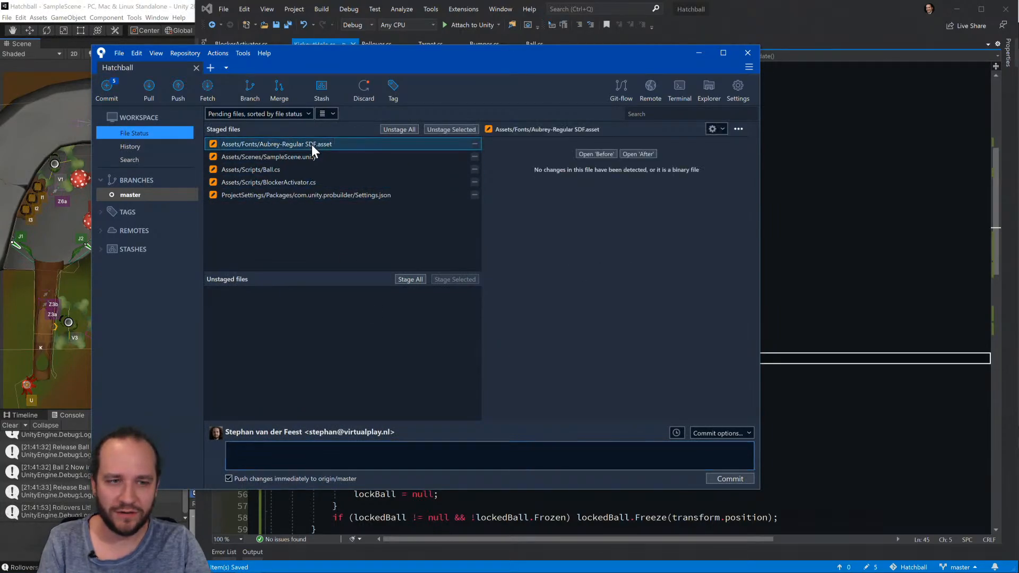
click(315, 157)
click(317, 168)
click(315, 184)
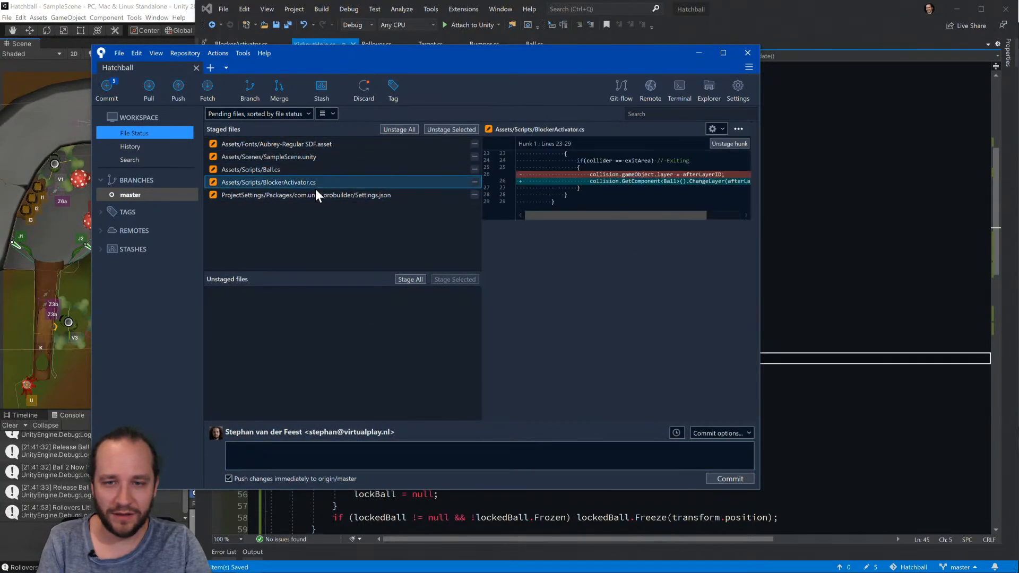
click(316, 192)
click(317, 168)
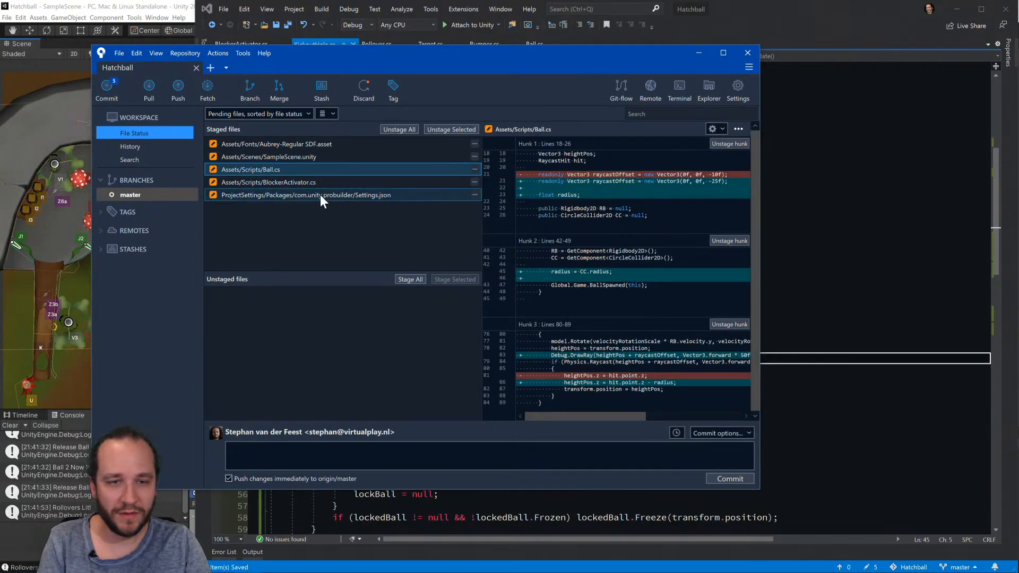
Recheck the staged diffs of BlockerActivator.cs and Ball.cs, and read through all hunks of the ProBuilder Settings.json.
click(311, 183)
click(309, 195)
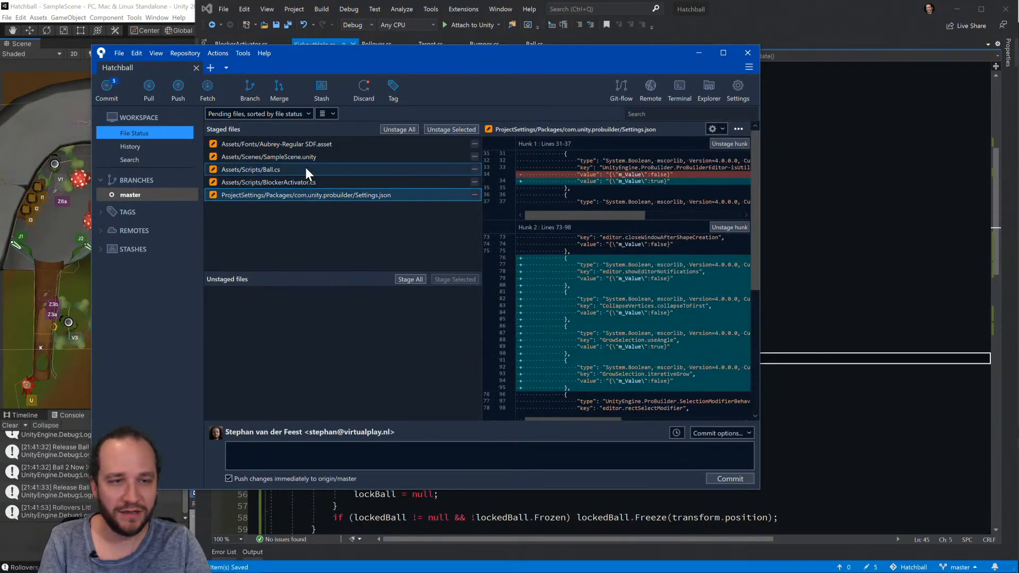
click(306, 170)
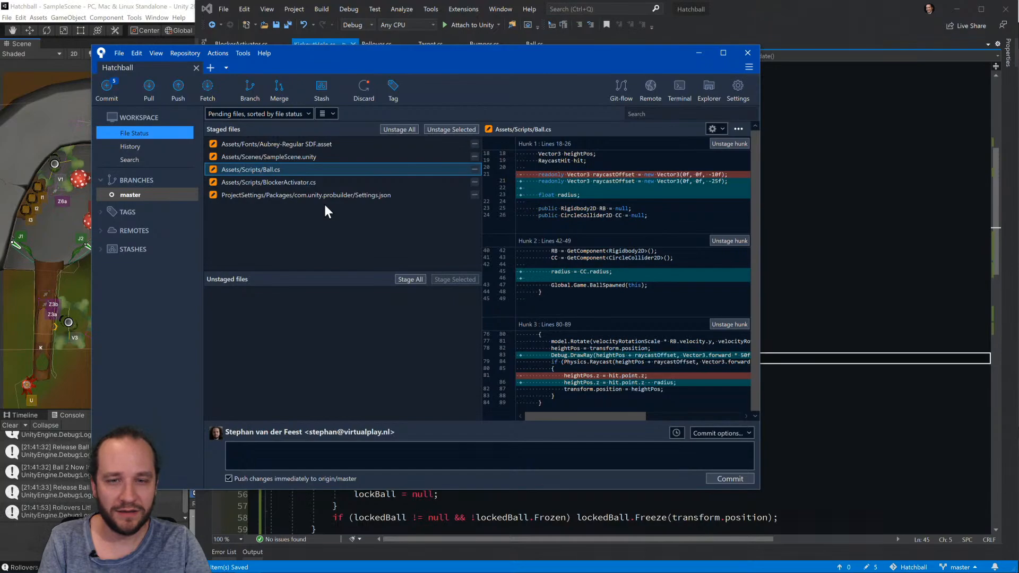
click(324, 195)
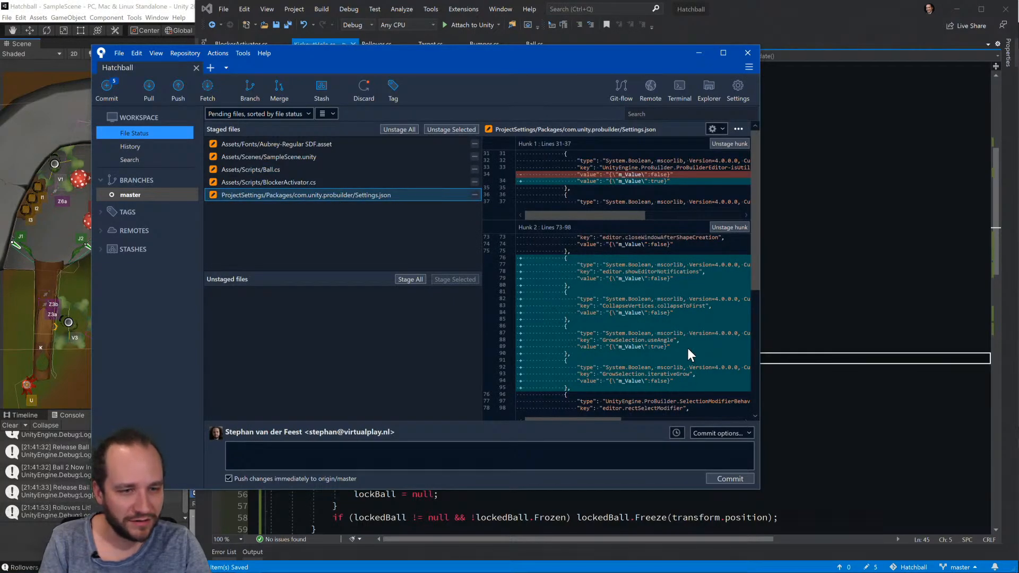
scroll(686, 346, down, 5)
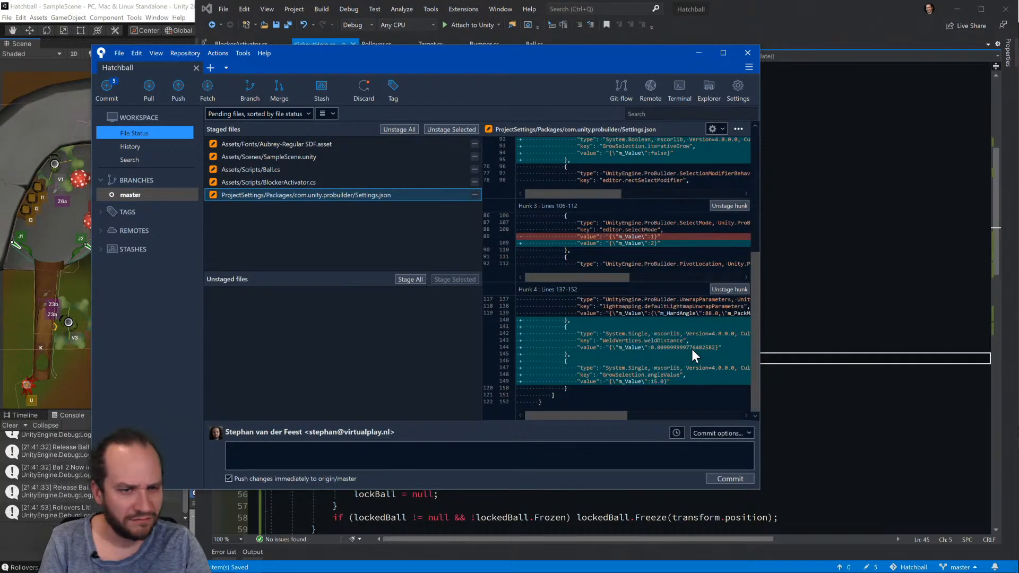
scroll(689, 346, up, 5)
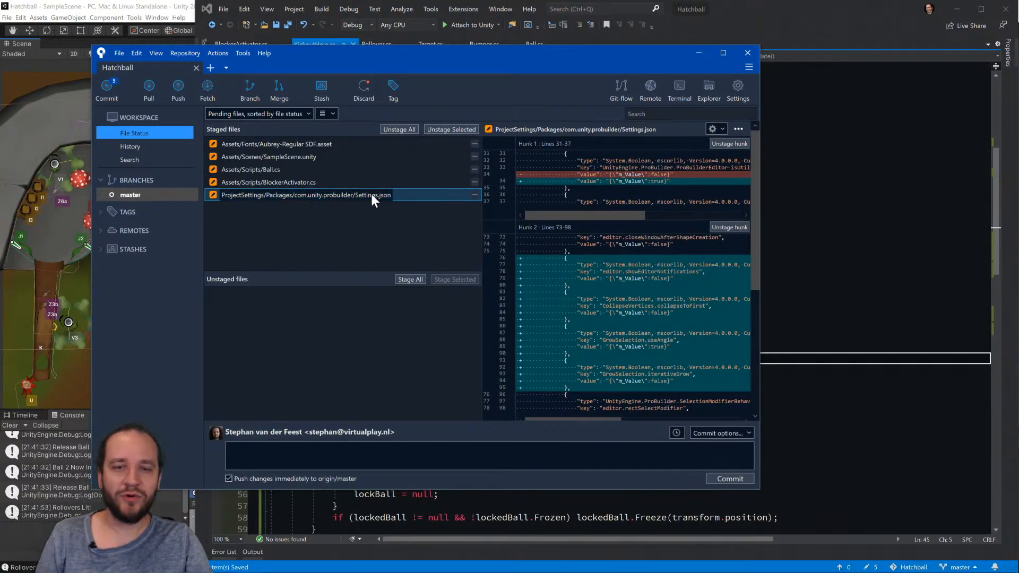
Commit and push the staged files with the message "Adds Floor Level Colliders for the current Magic Forest level." and show the master branch's history.
click(477, 455)
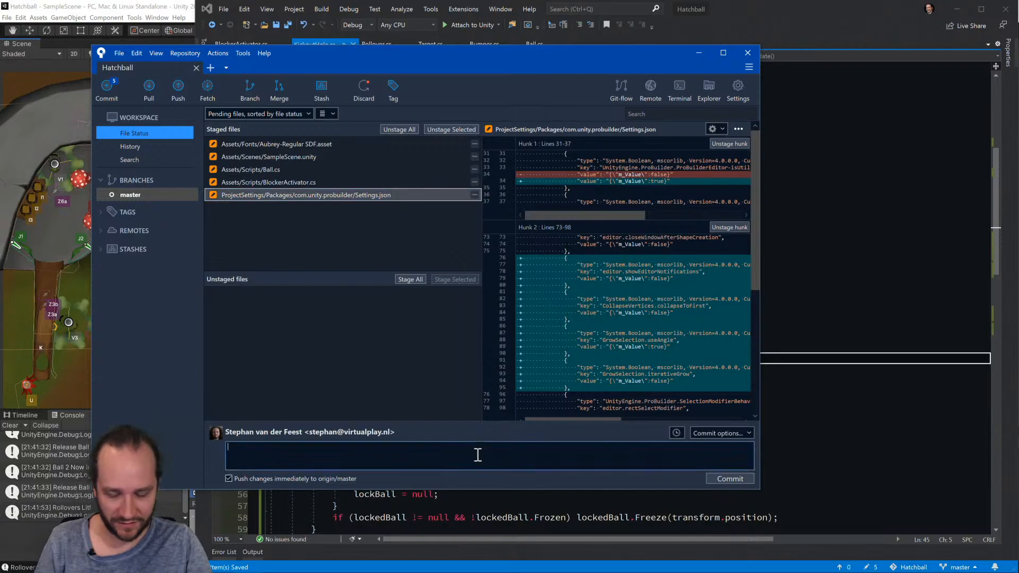
text(Adds Floor Level Colliders for the current Magic Fors)
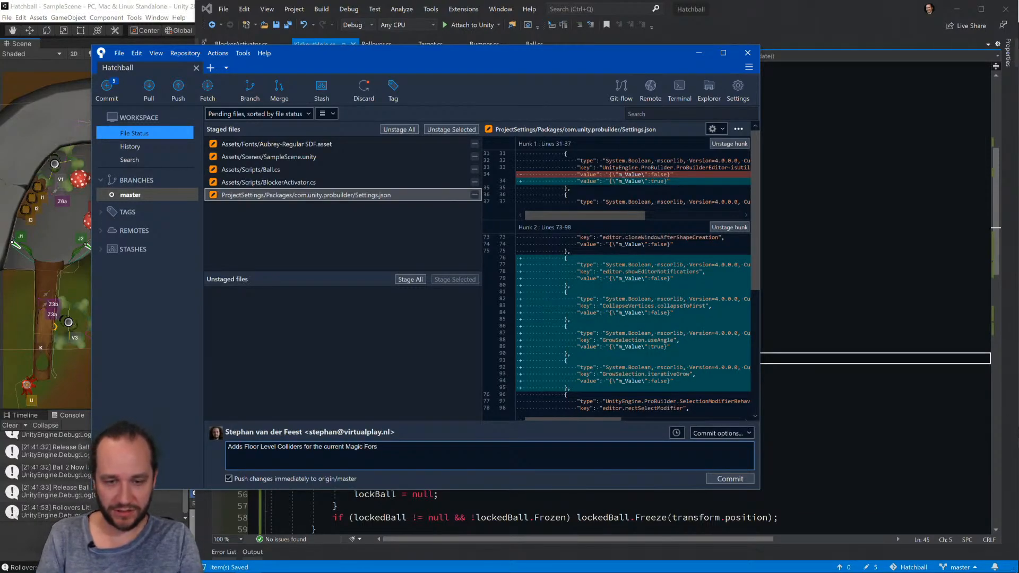
text(.)
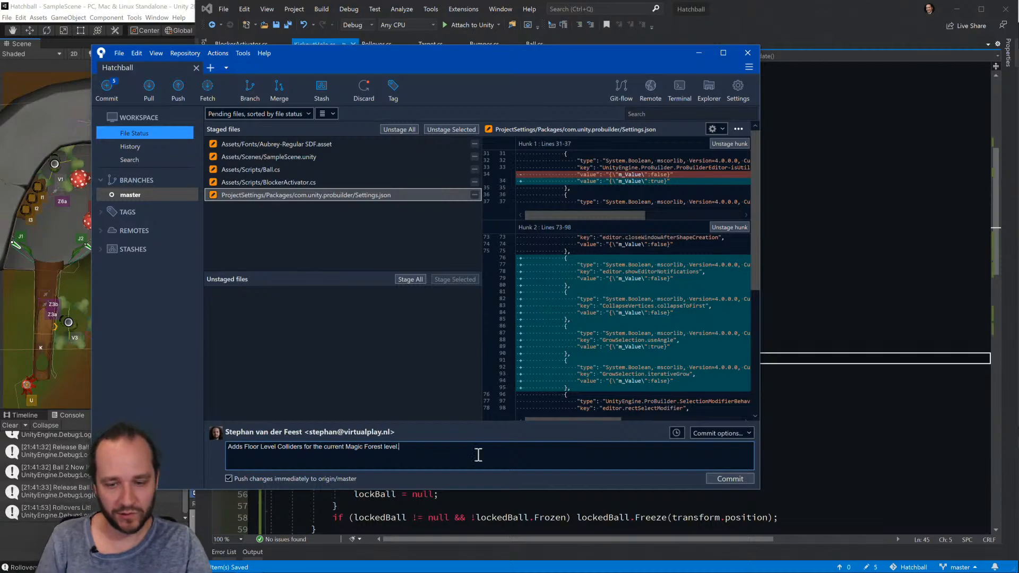
click(735, 478)
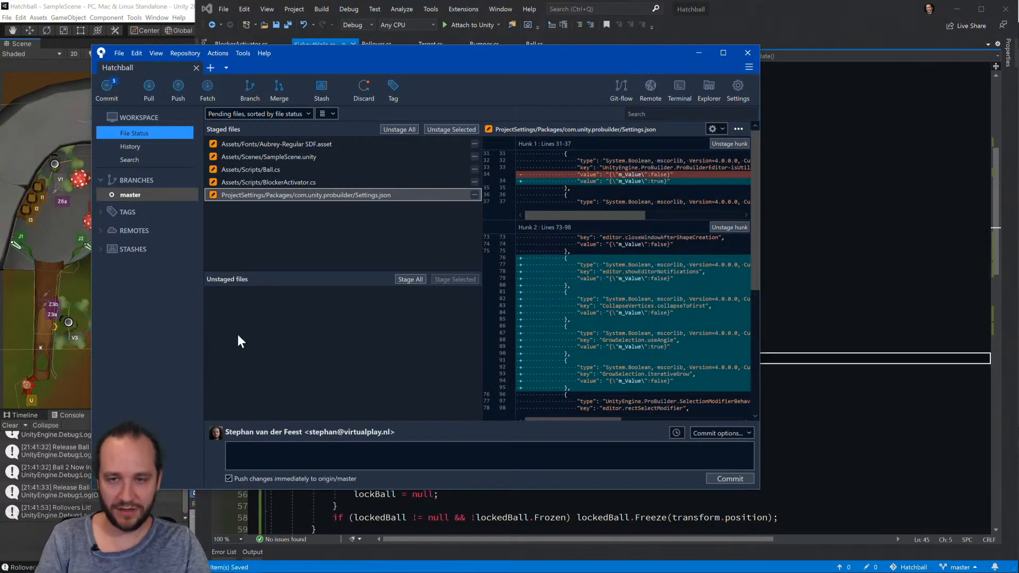
click(144, 199)
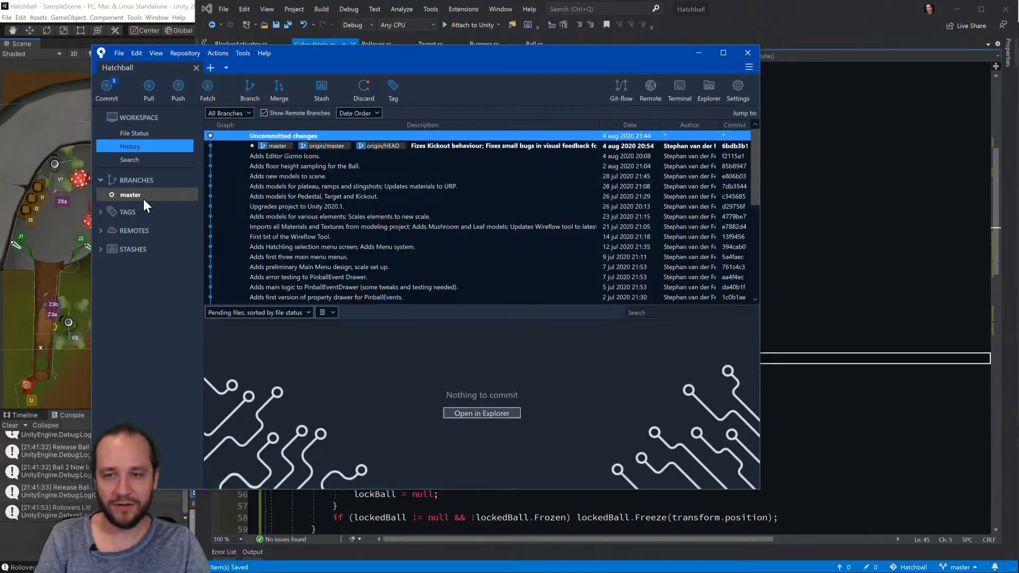